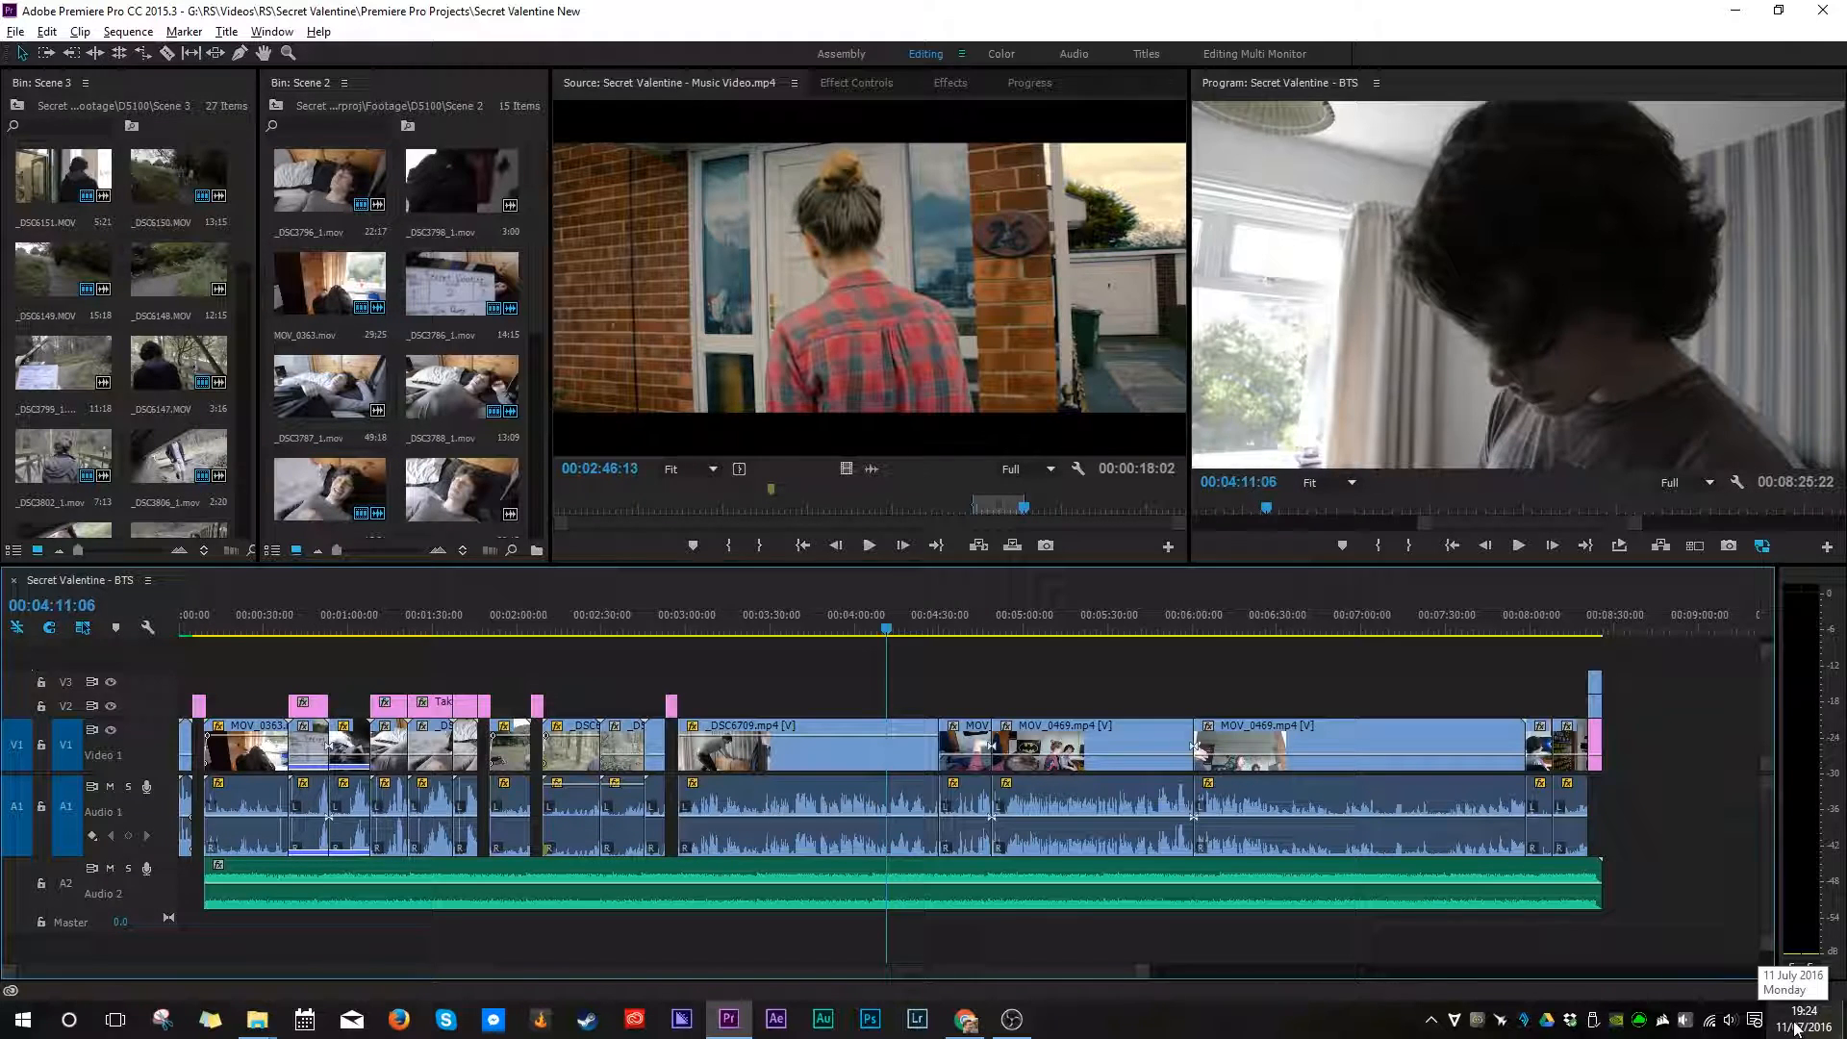
- Turn off playing audio while scrubbing in the audio preferences and check it by scrubbing the BTS sequence
left_click(971, 631)
left_click(857, 630)
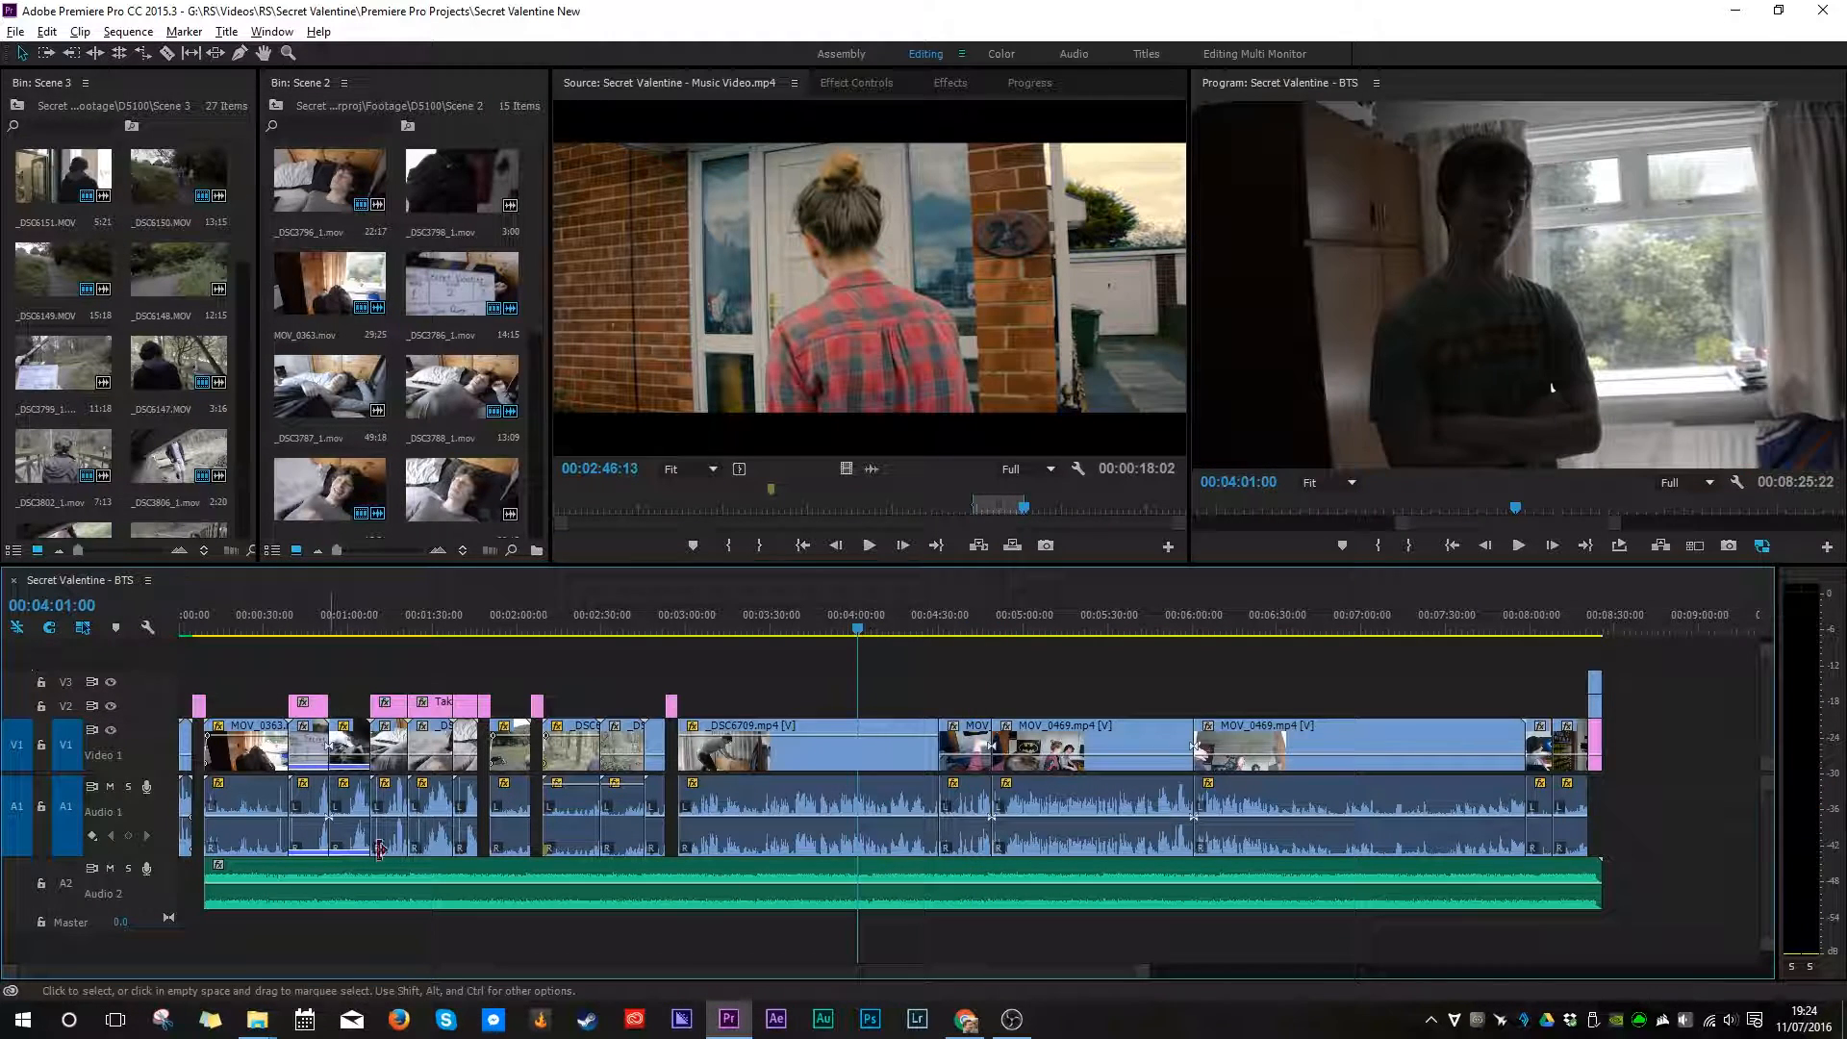
left_click(119, 32)
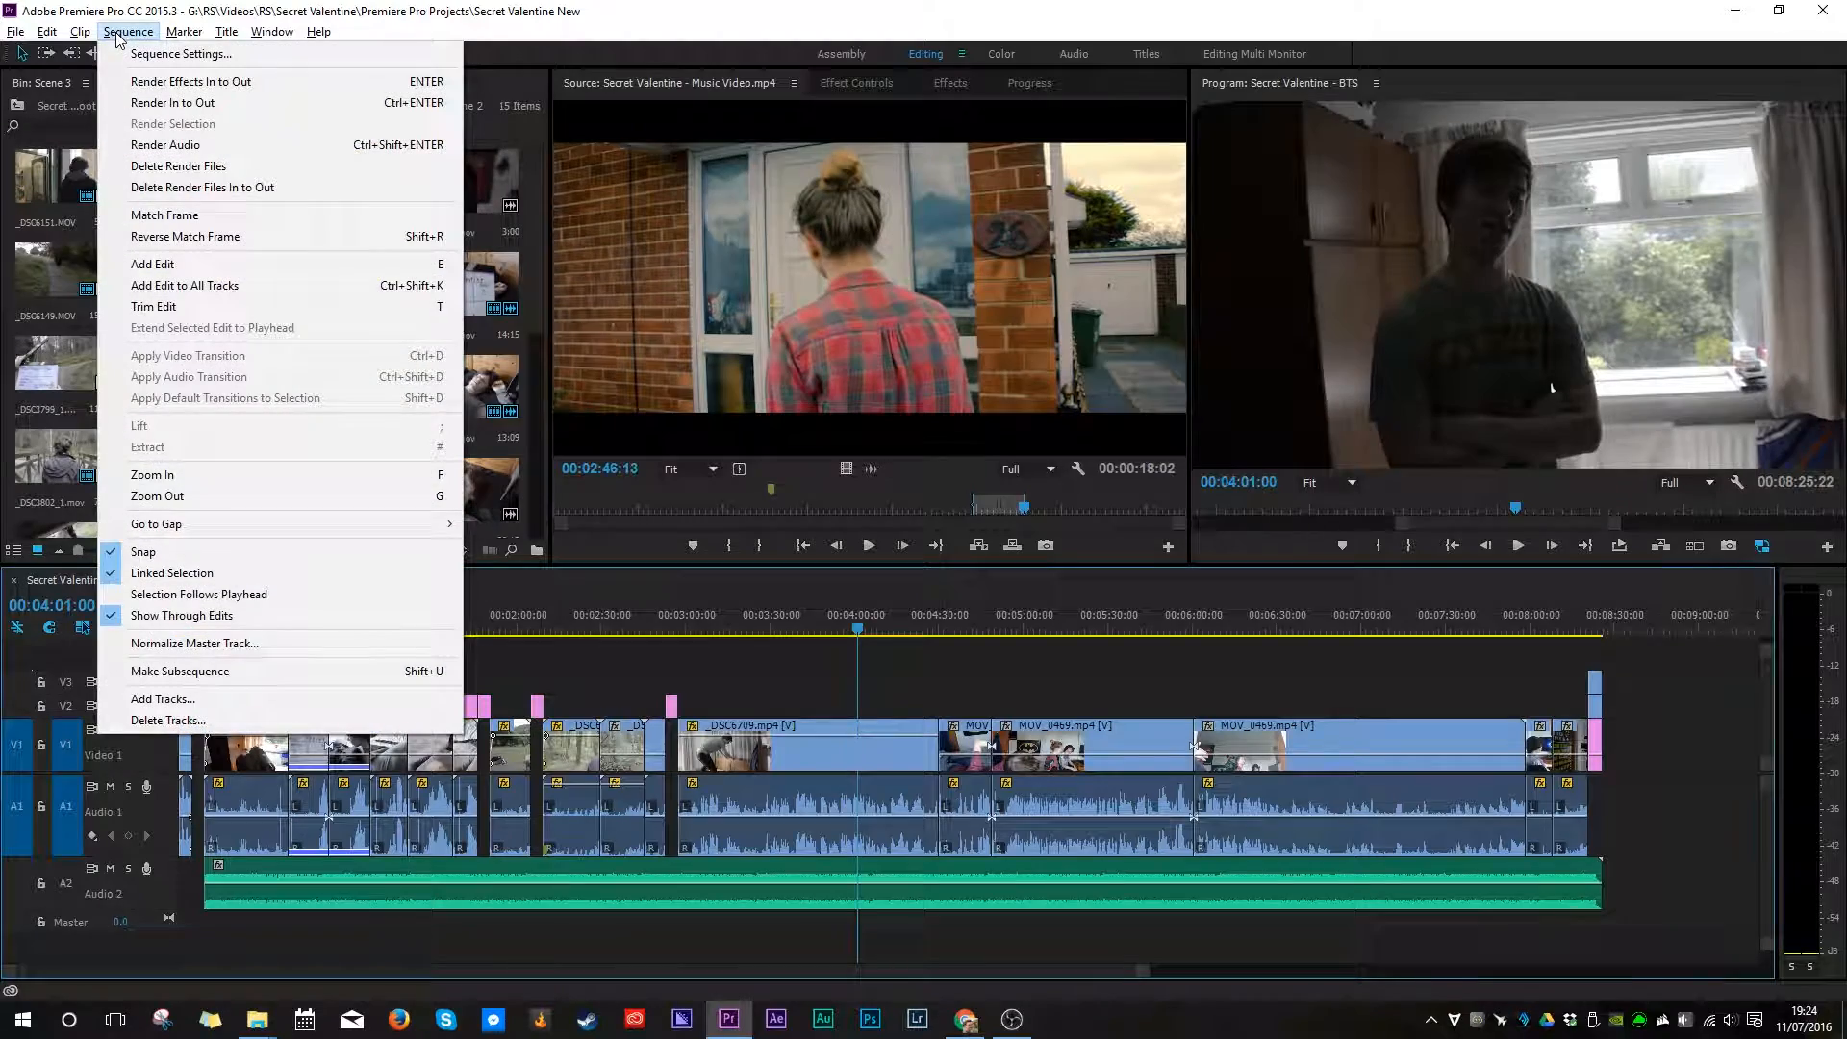
left_click(132, 30)
left_click(46, 31)
mouse_move(260, 594)
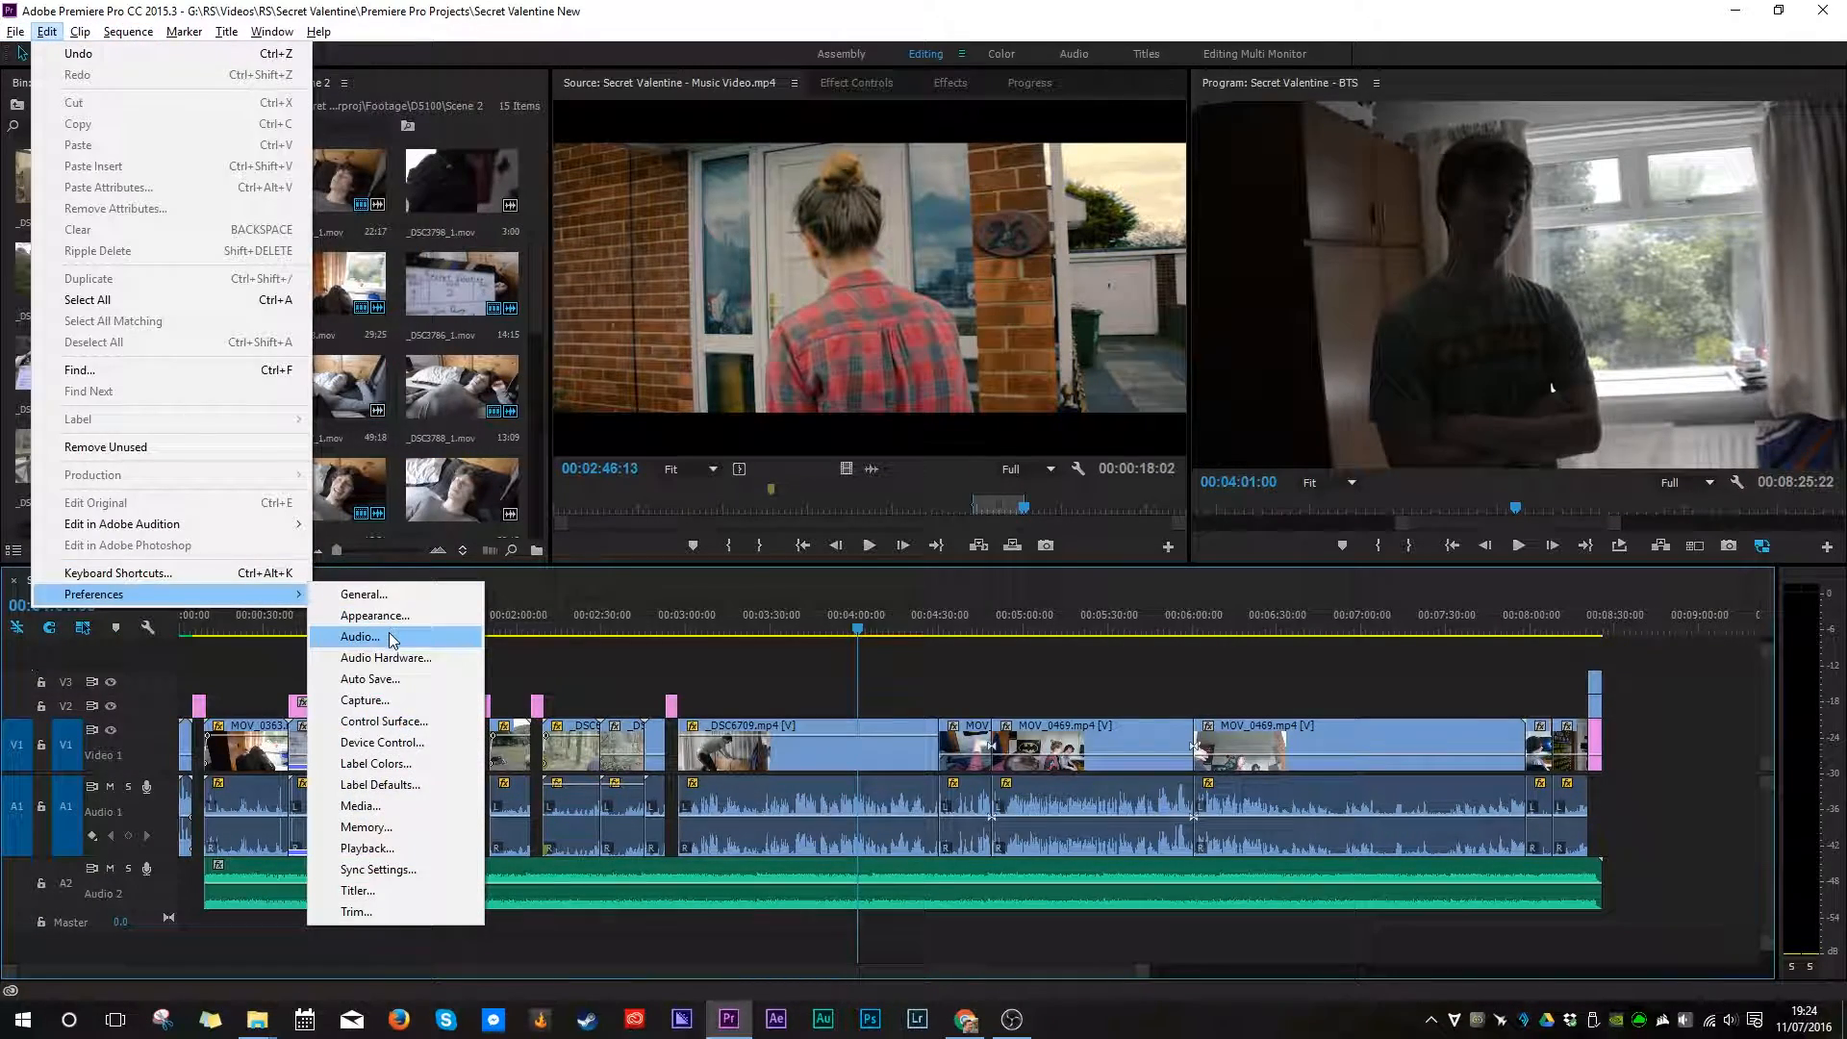
left_click(363, 594)
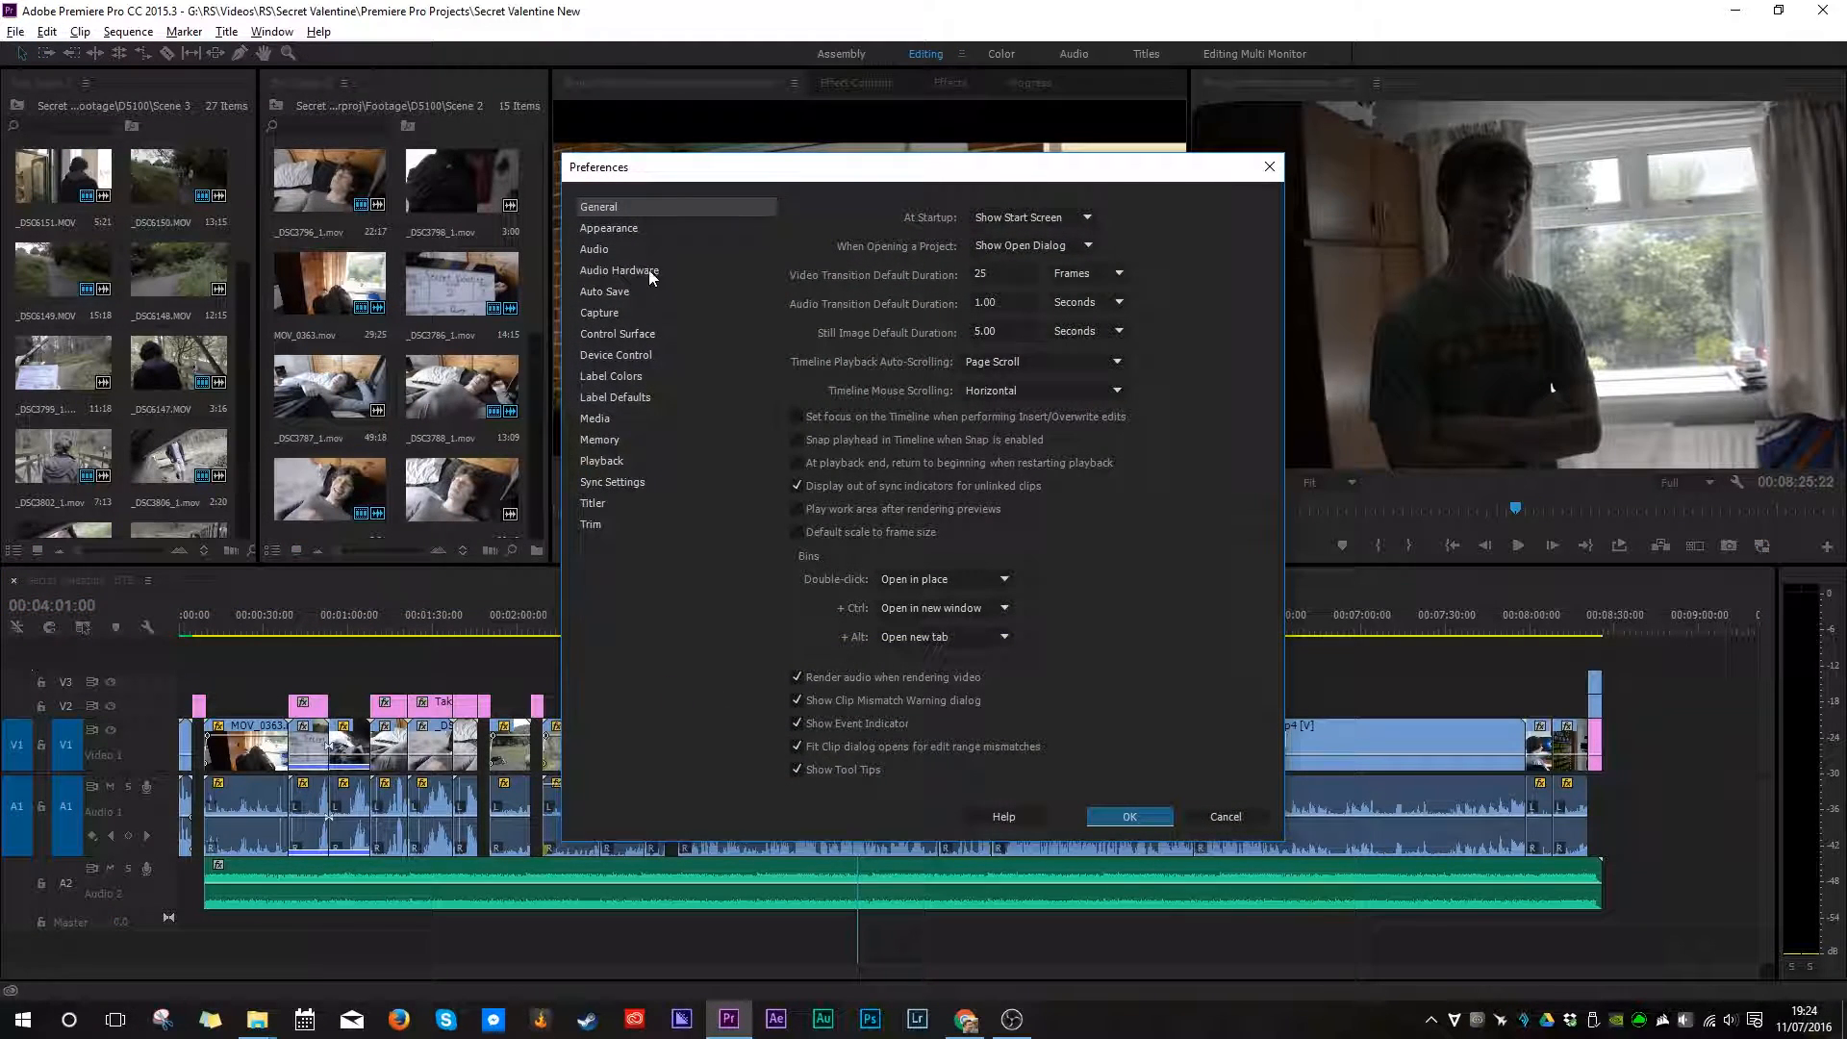
left_click(621, 252)
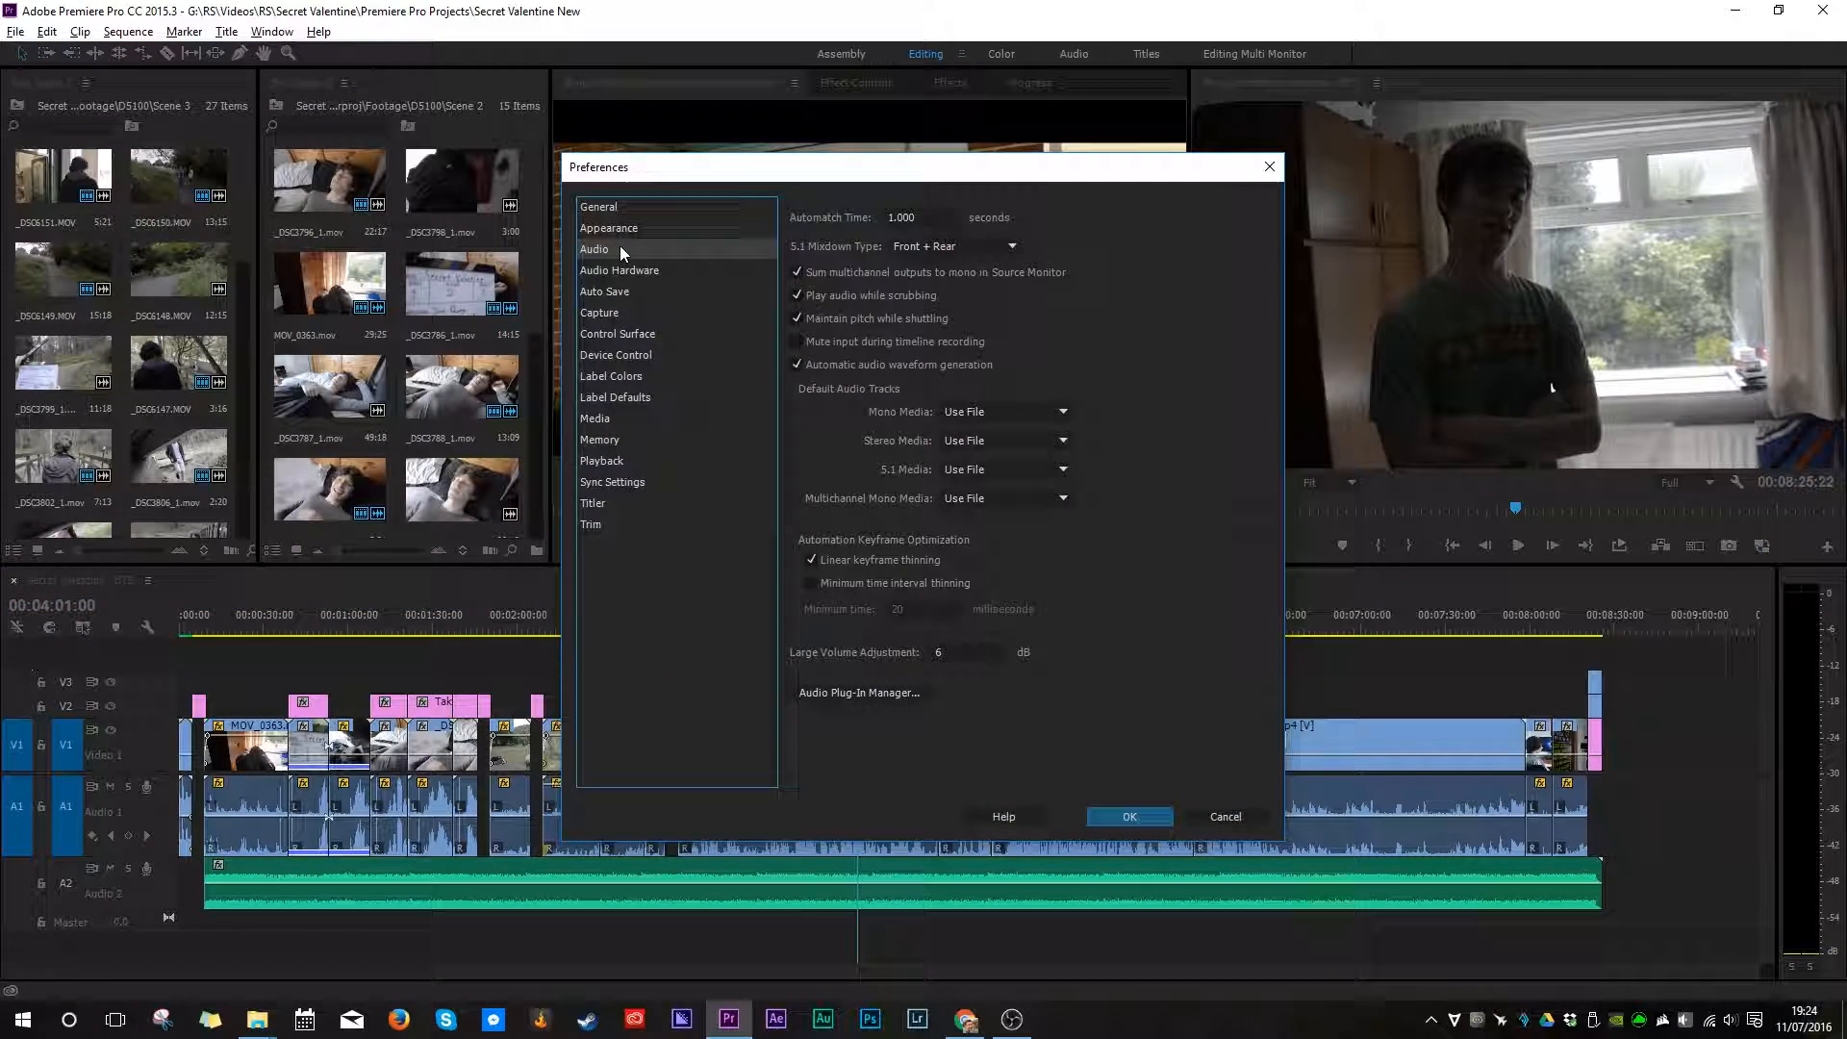
left_click(833, 295)
left_click(1152, 822)
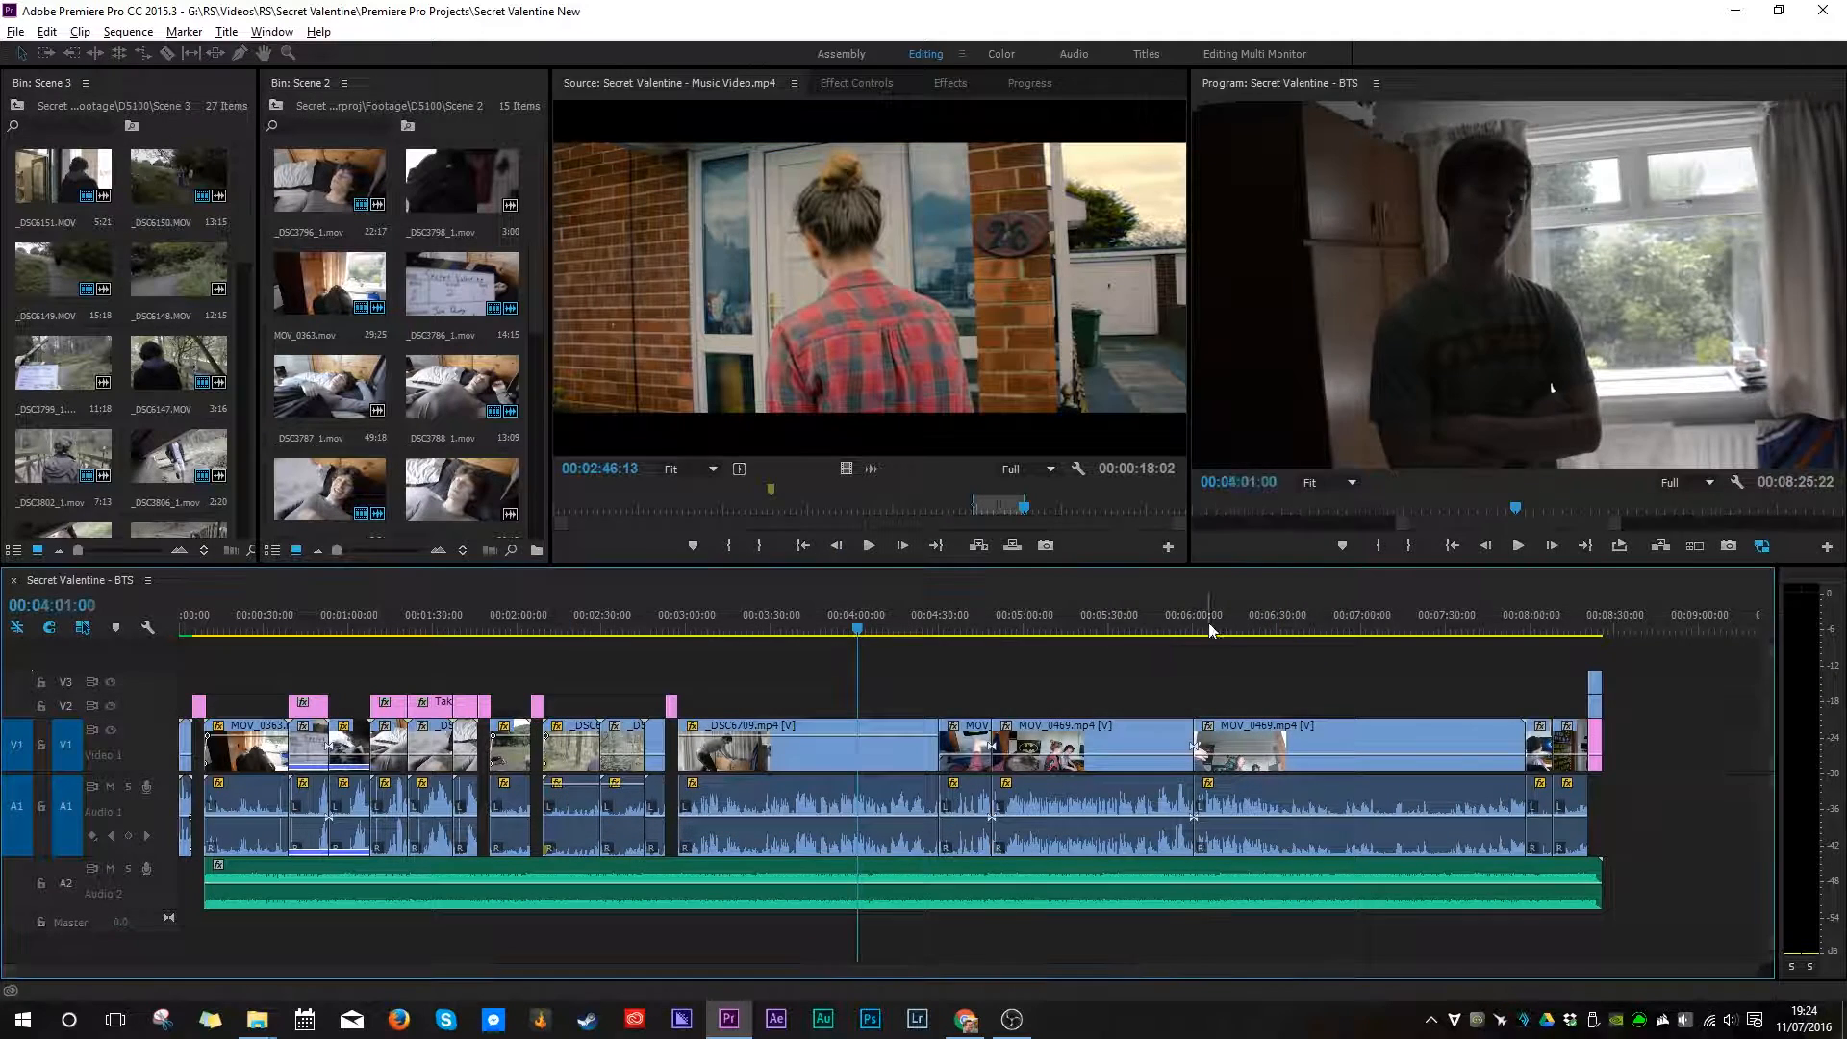
left_click(1066, 608)
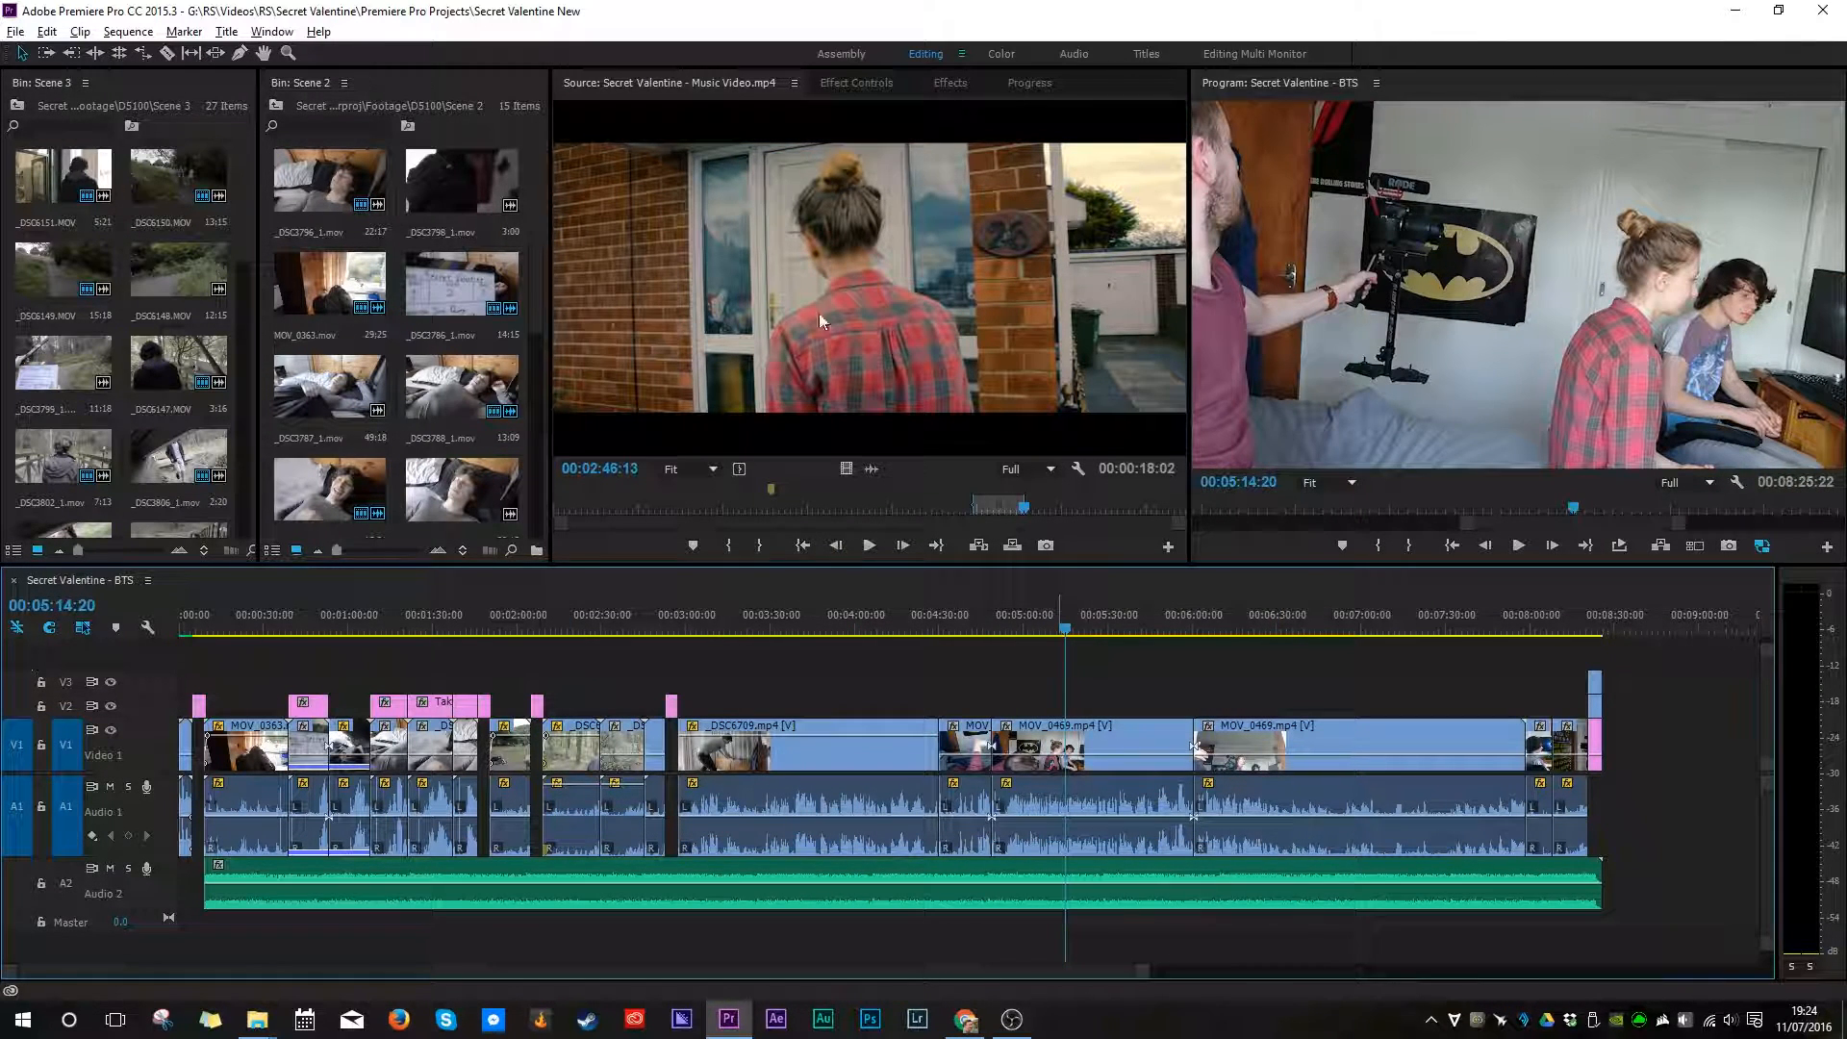
left_click(754, 616)
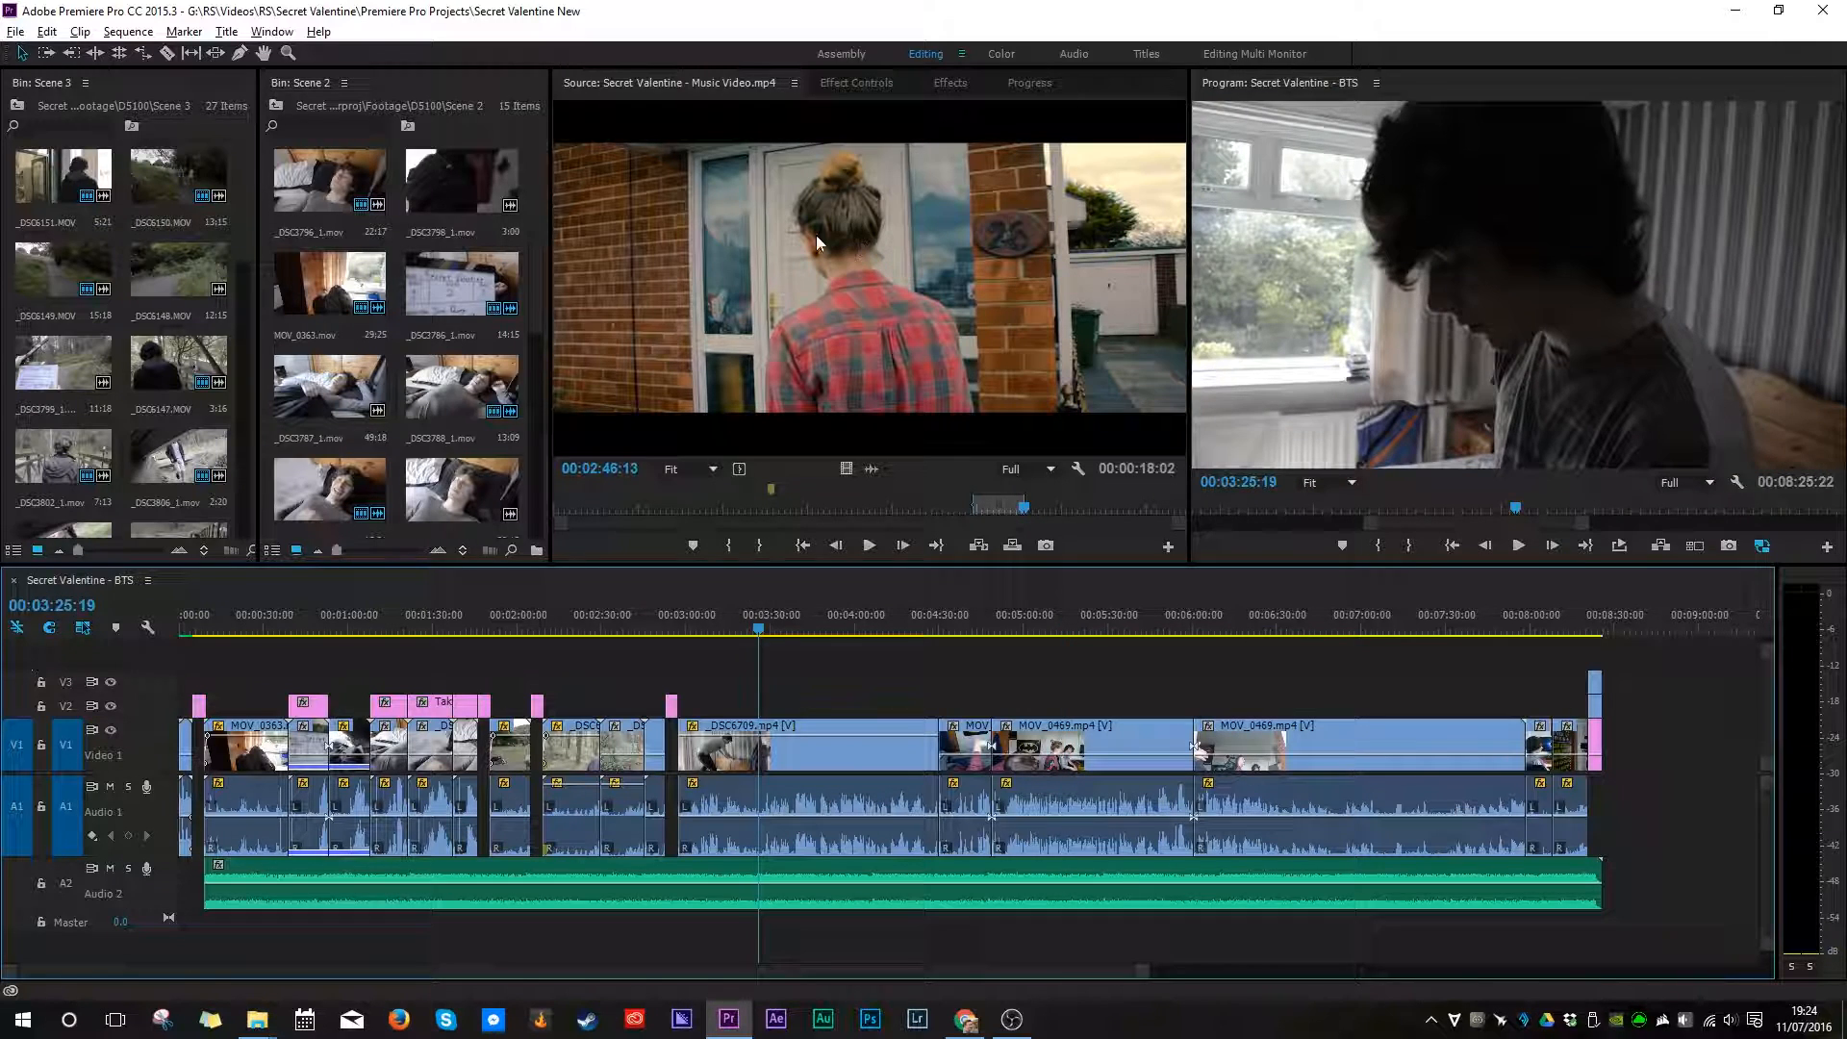
- Open the Secret Valentine sequence from the Main bin inside Sequences and place it ahead of the Secret Valentine - BTS sequence
left_click(17, 105)
left_click(276, 104)
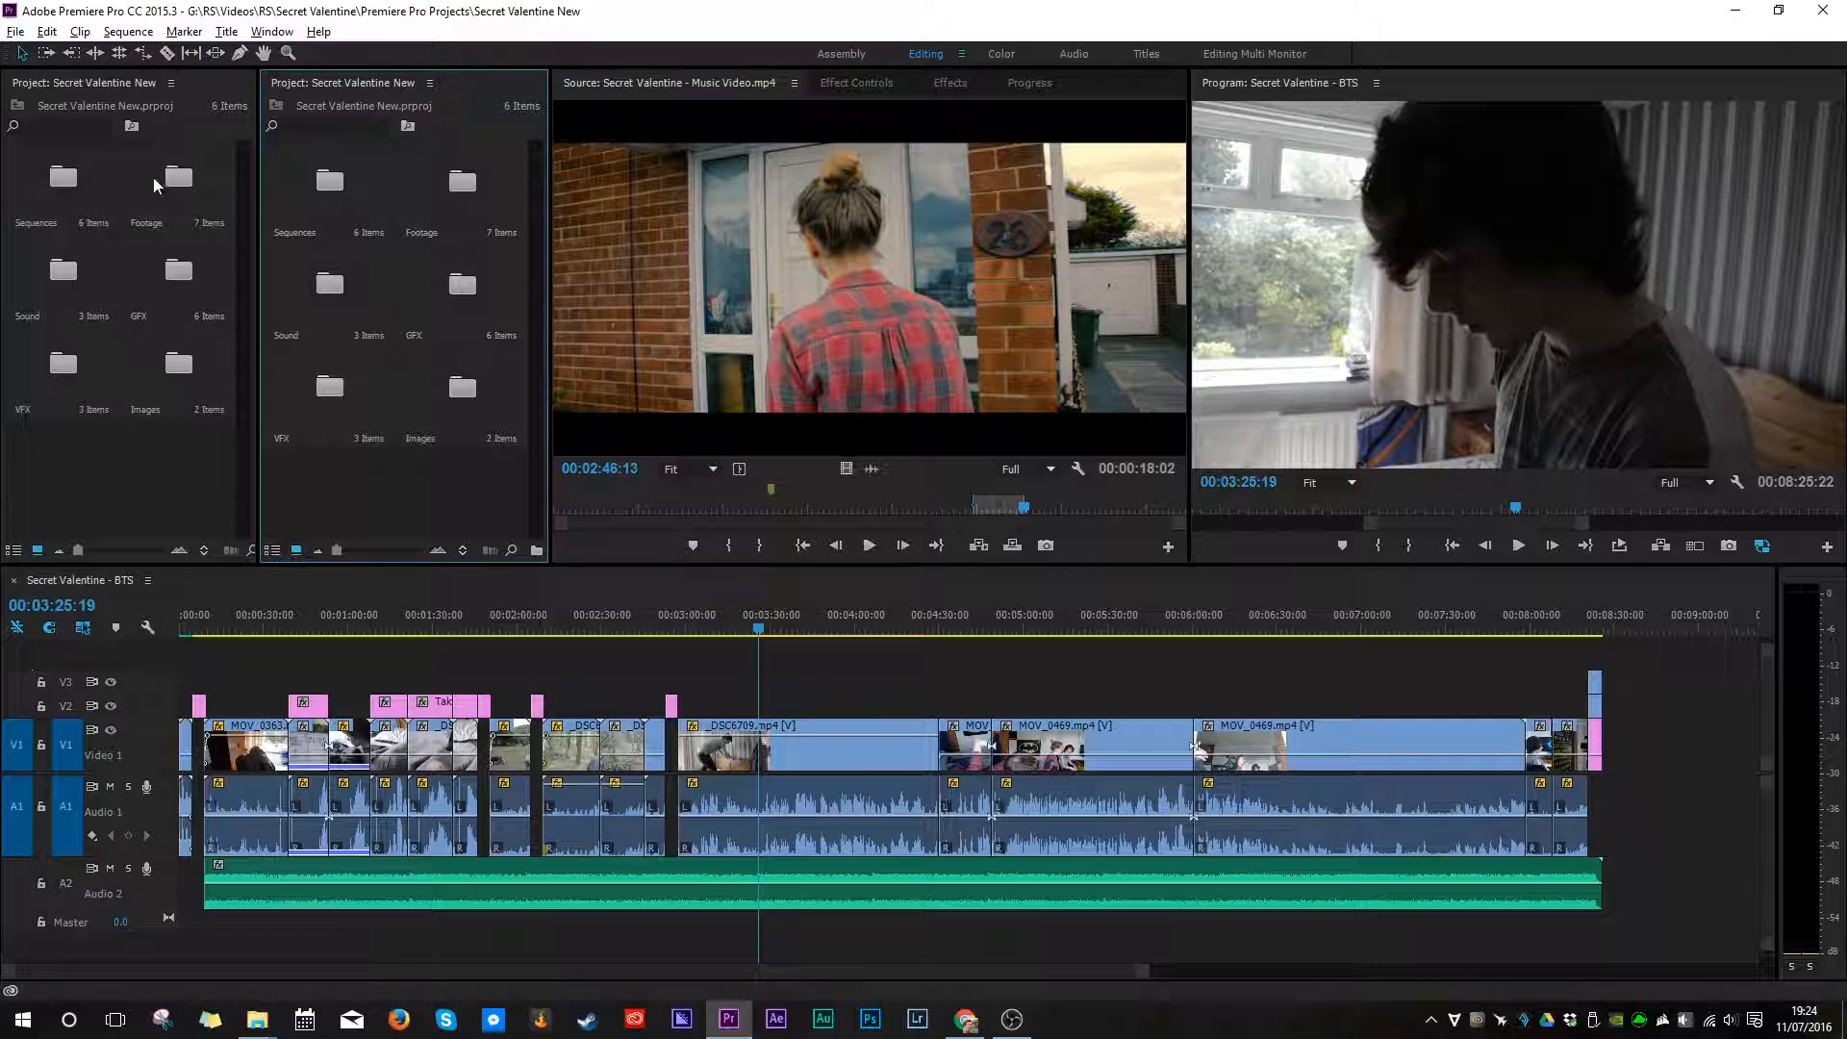
double_click(60, 180)
double_click(54, 187)
double_click(55, 187)
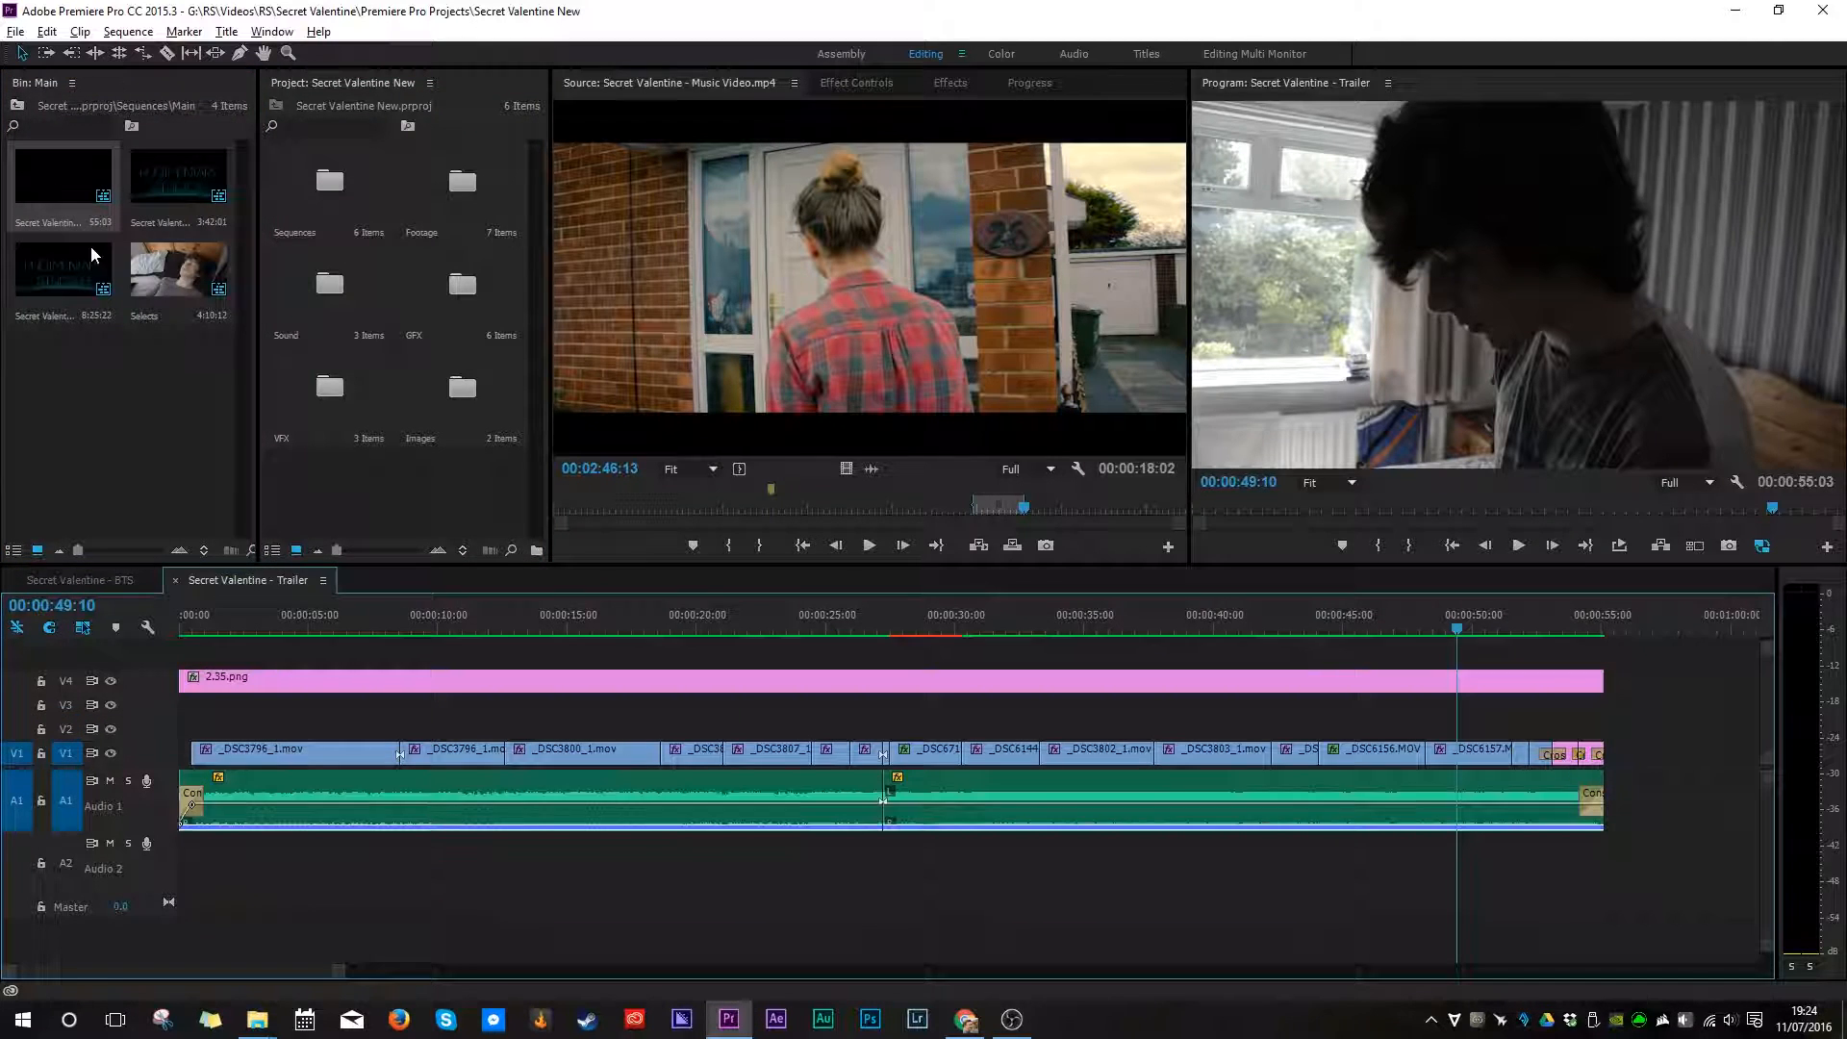
left_click(175, 581)
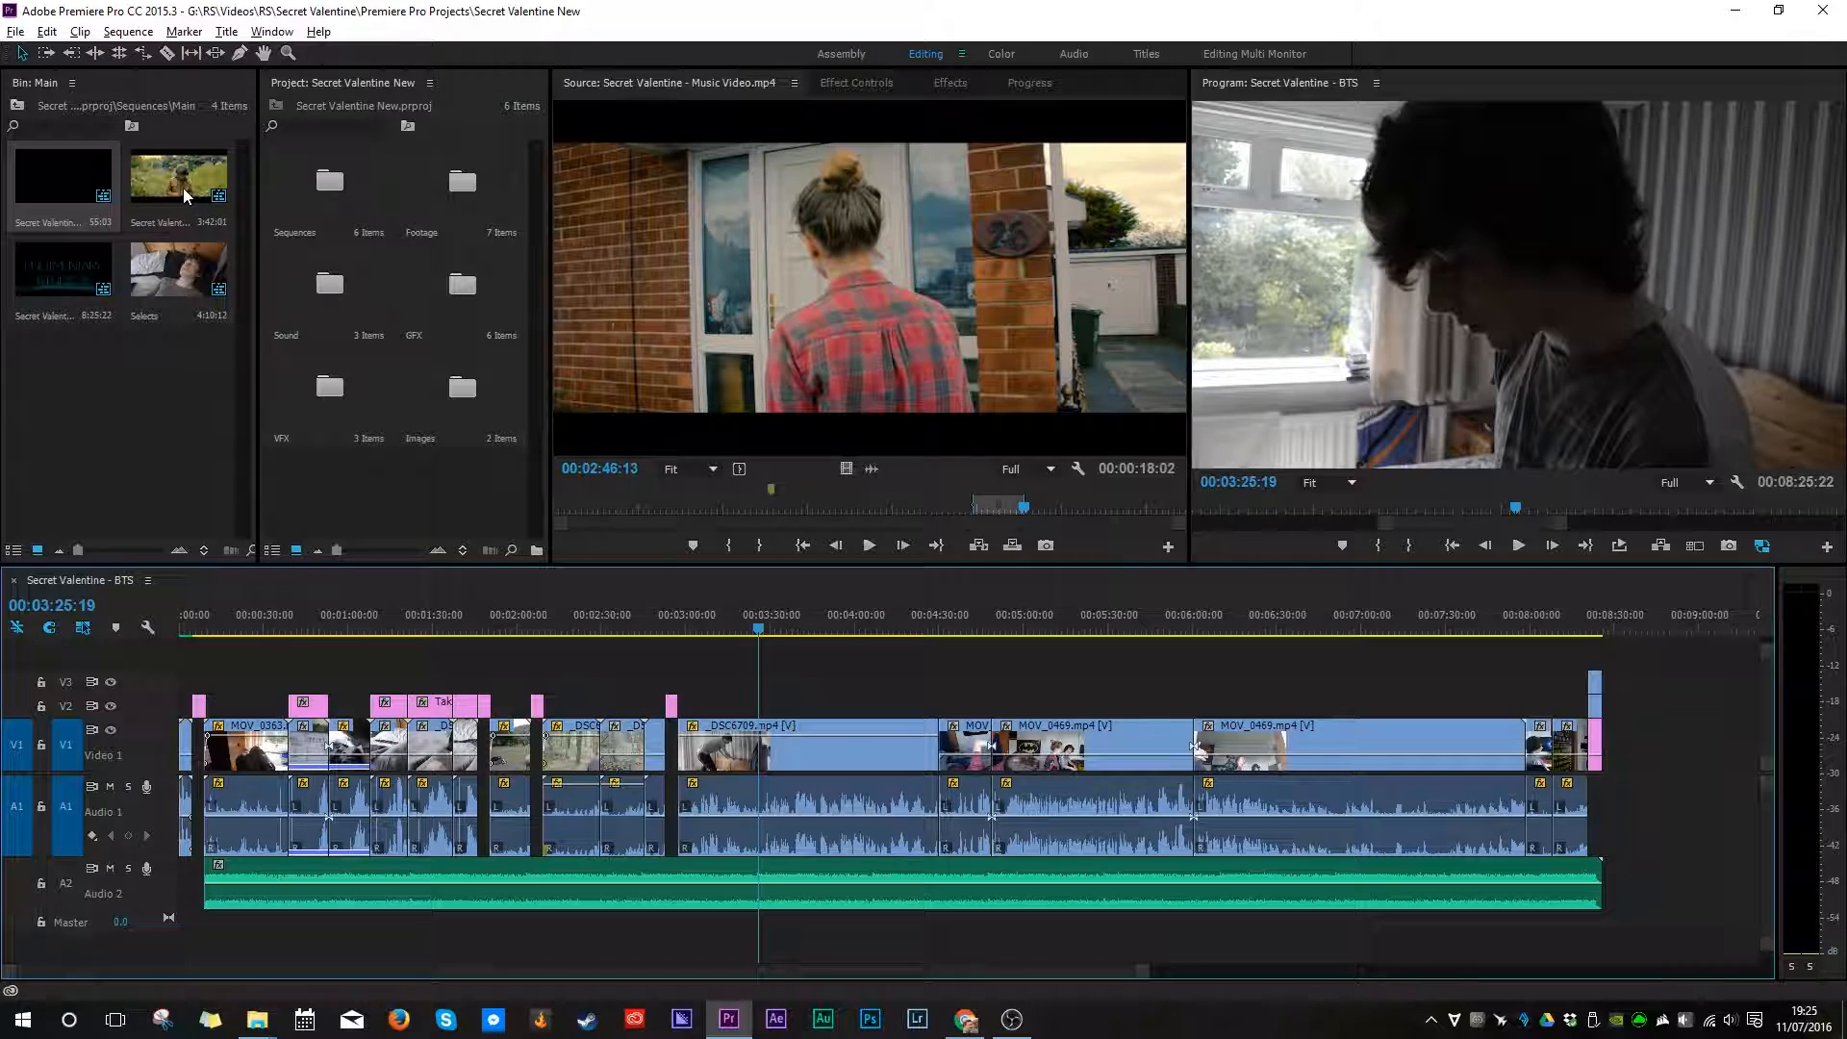
double_click(178, 181)
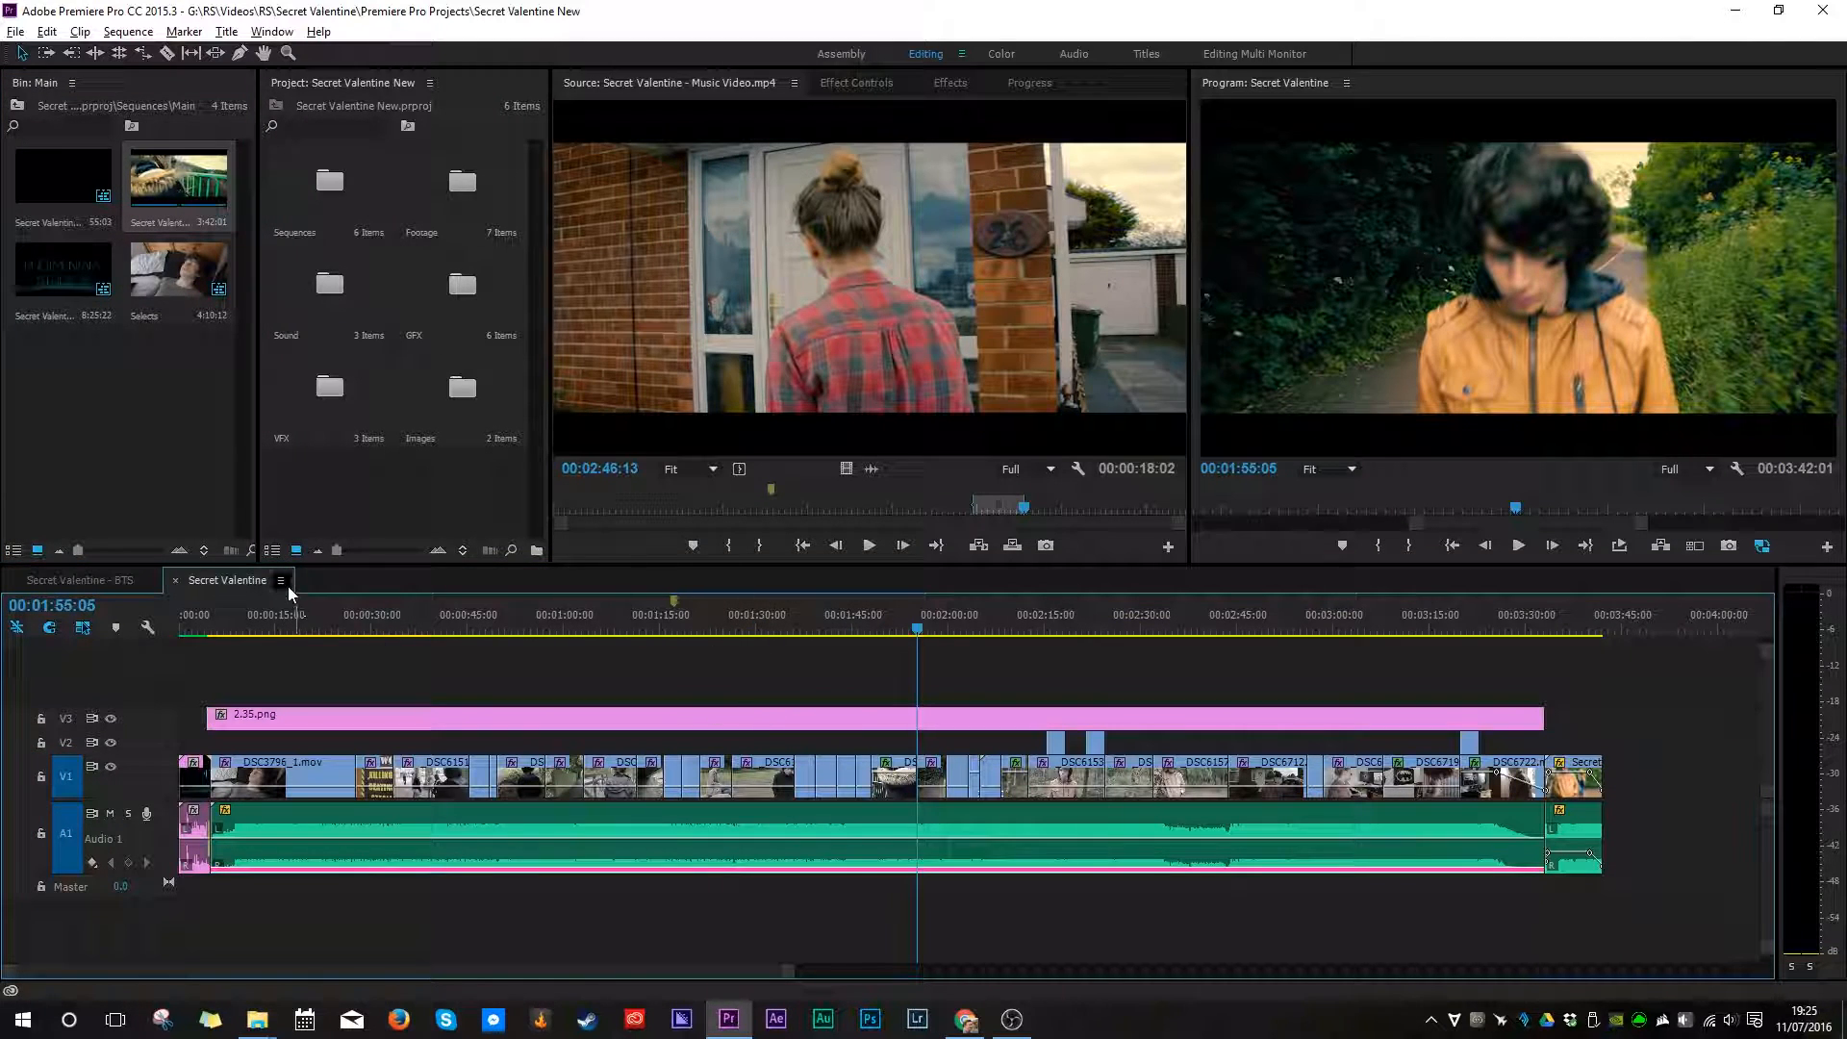
left_click_drag(244, 574, 57, 577)
- Compare the look of the shots in the Secret Valentine sequence with the behind-the-scenes footage in the Secret Valentine - BTS sequence
left_click_drag(878, 630, 760, 634)
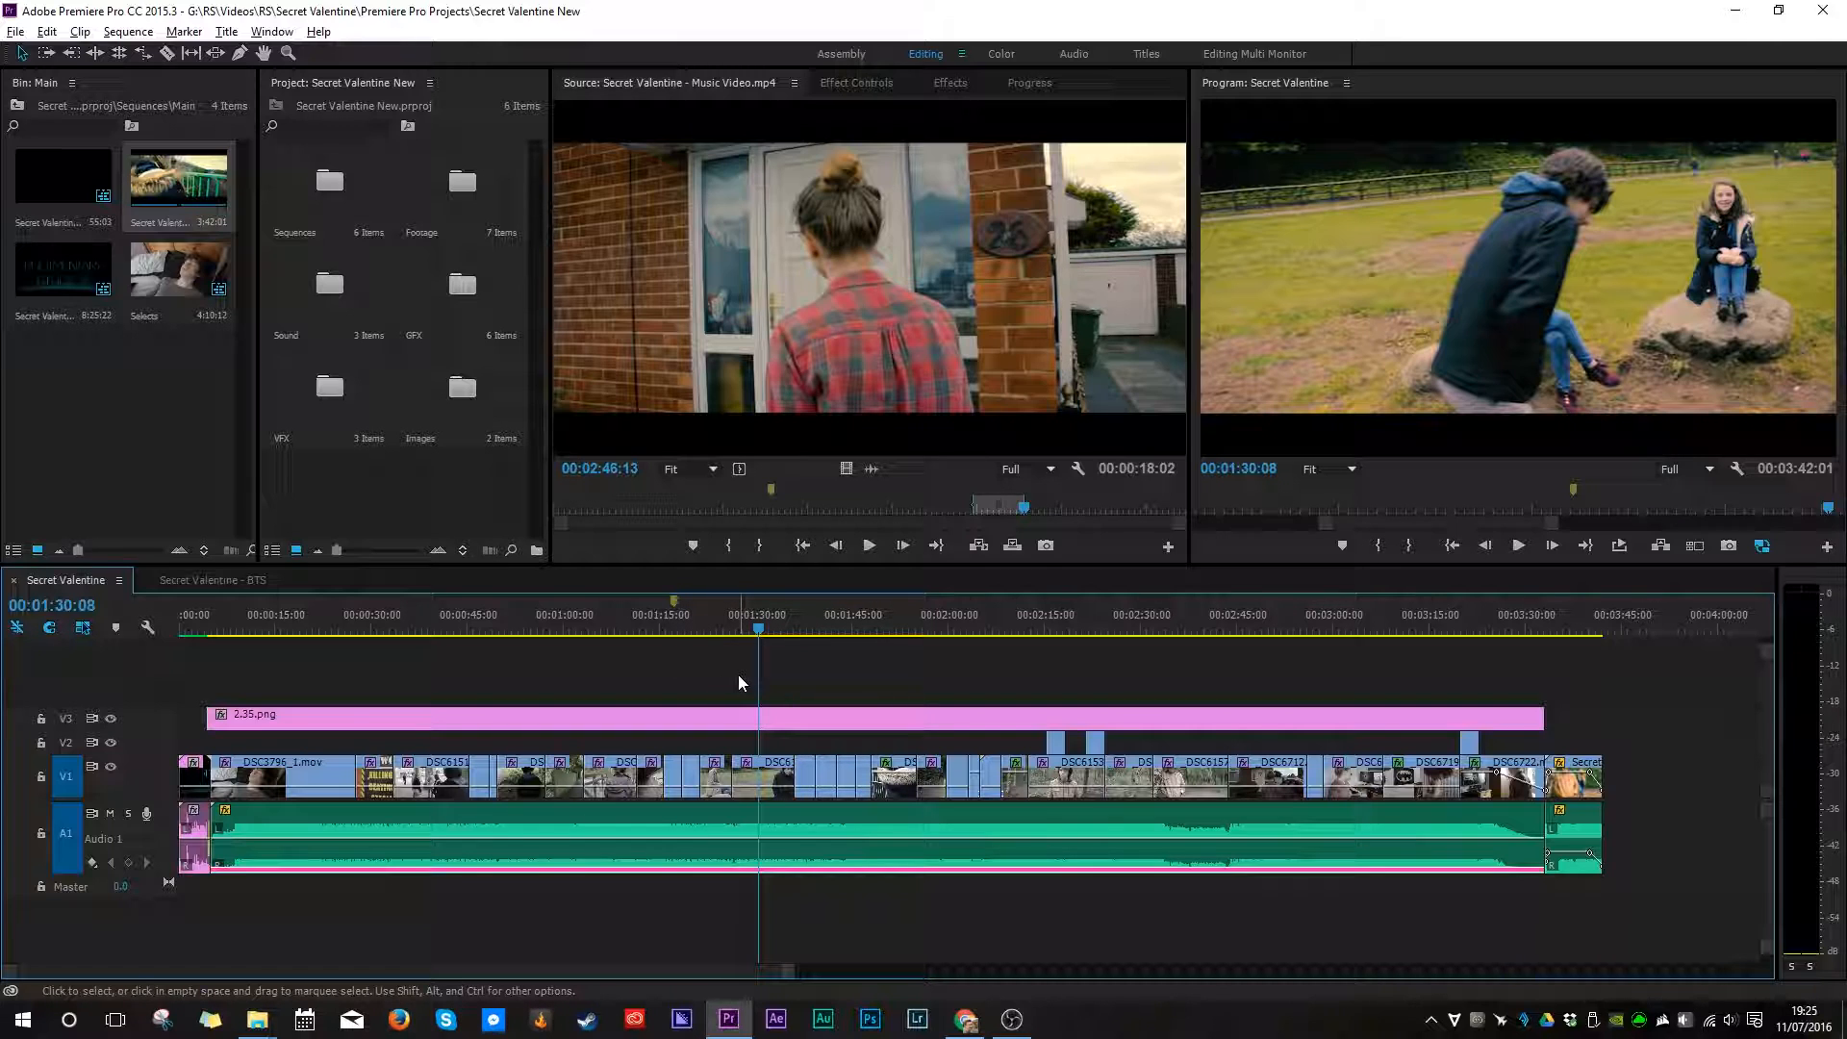
left_click_drag(811, 629, 886, 627)
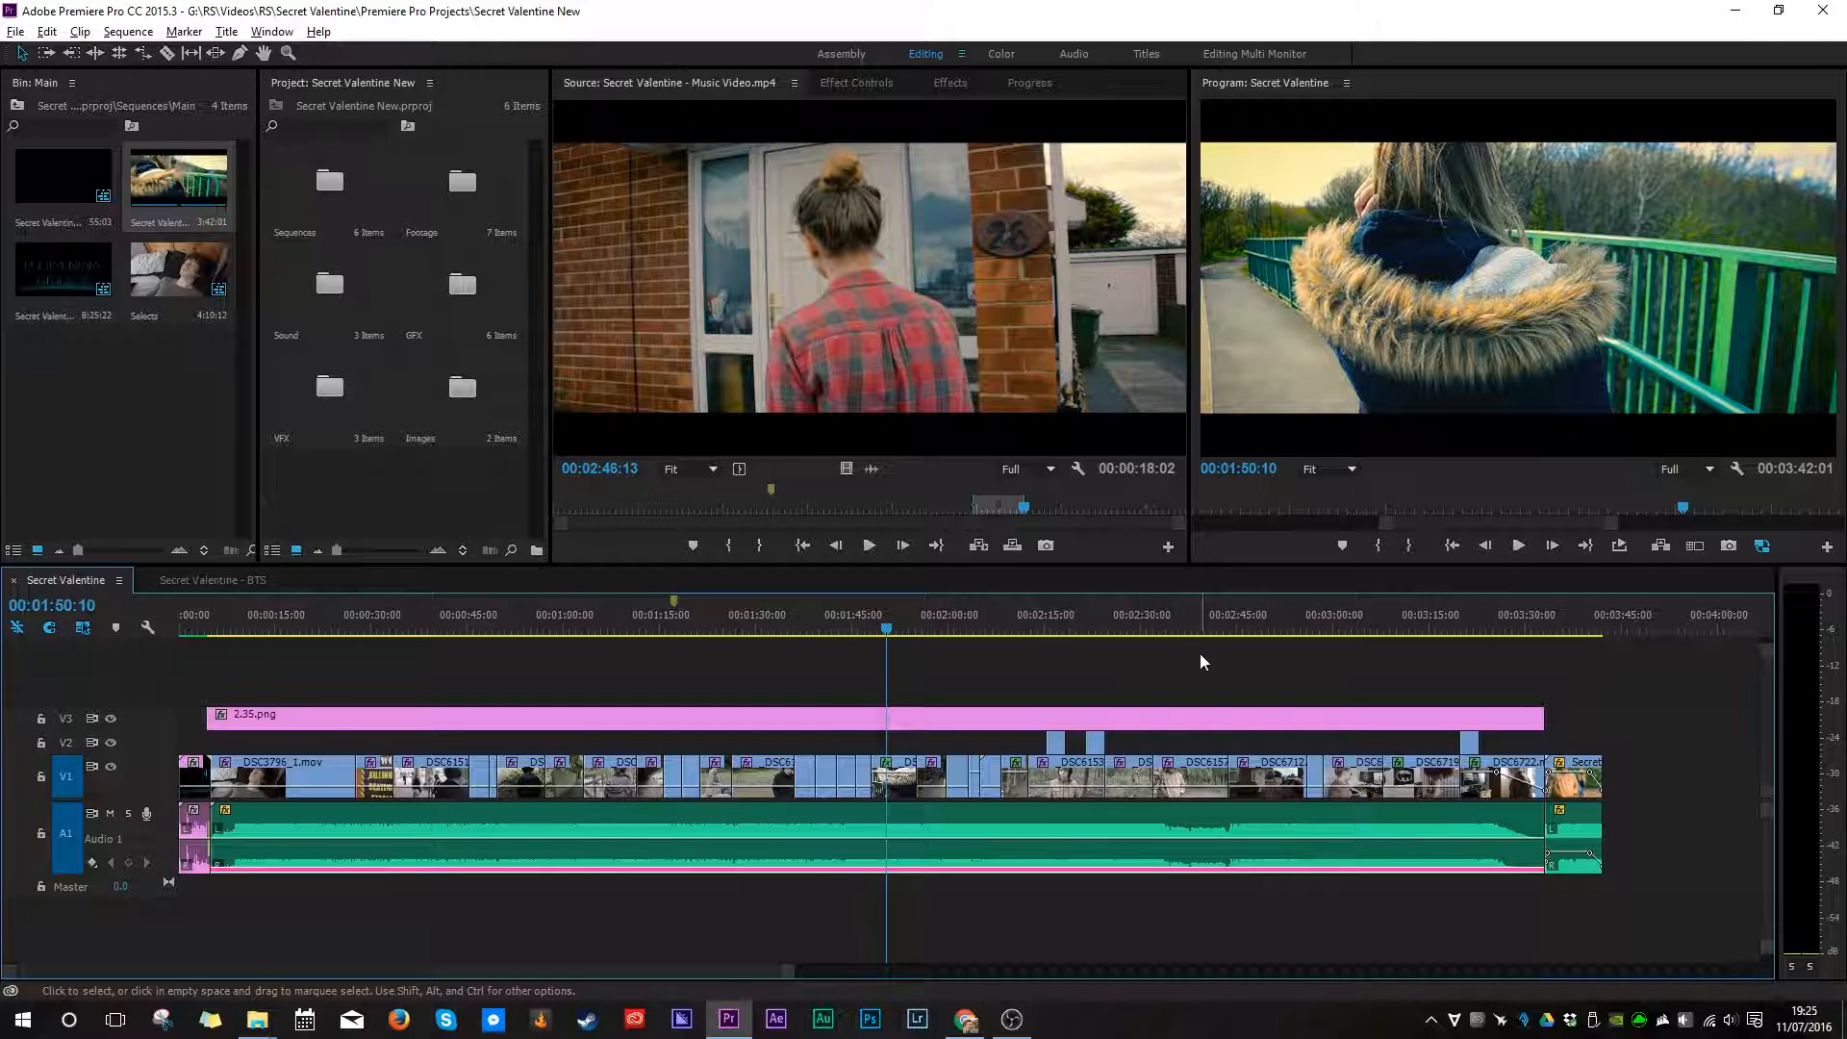
left_click_drag(1071, 633, 997, 639)
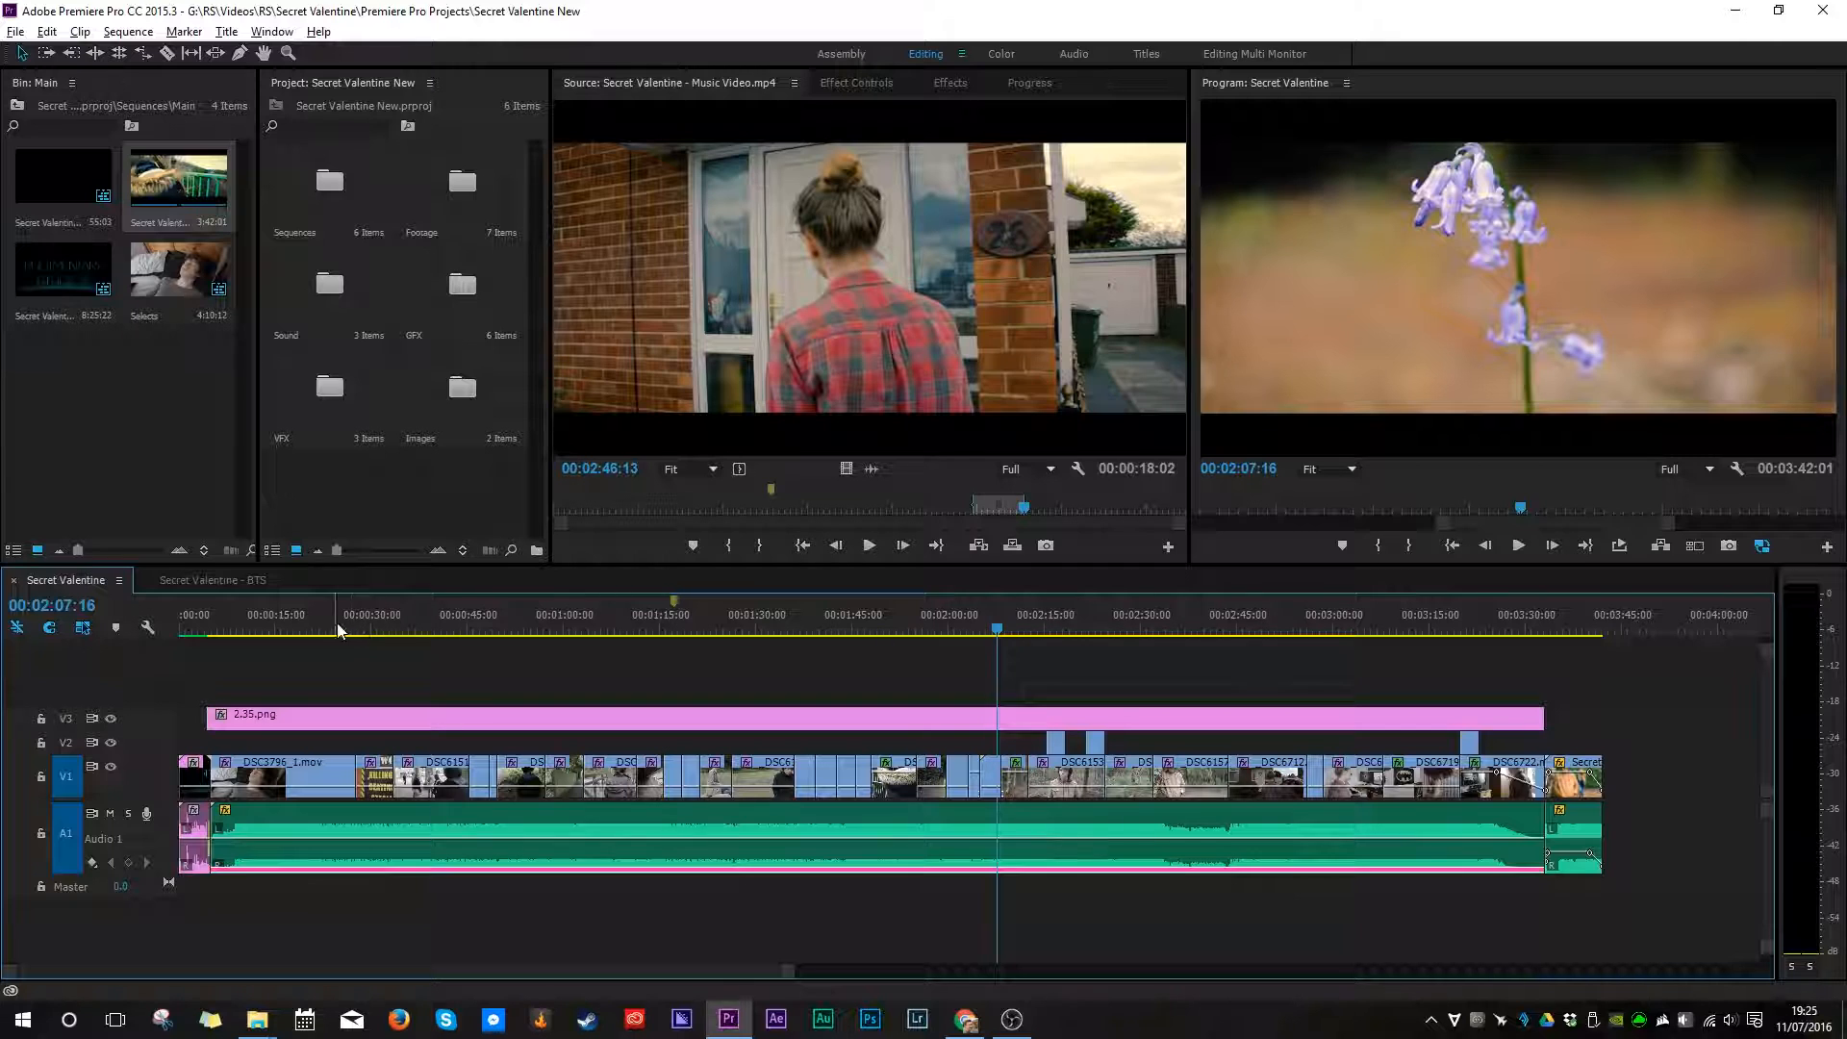
left_click(234, 583)
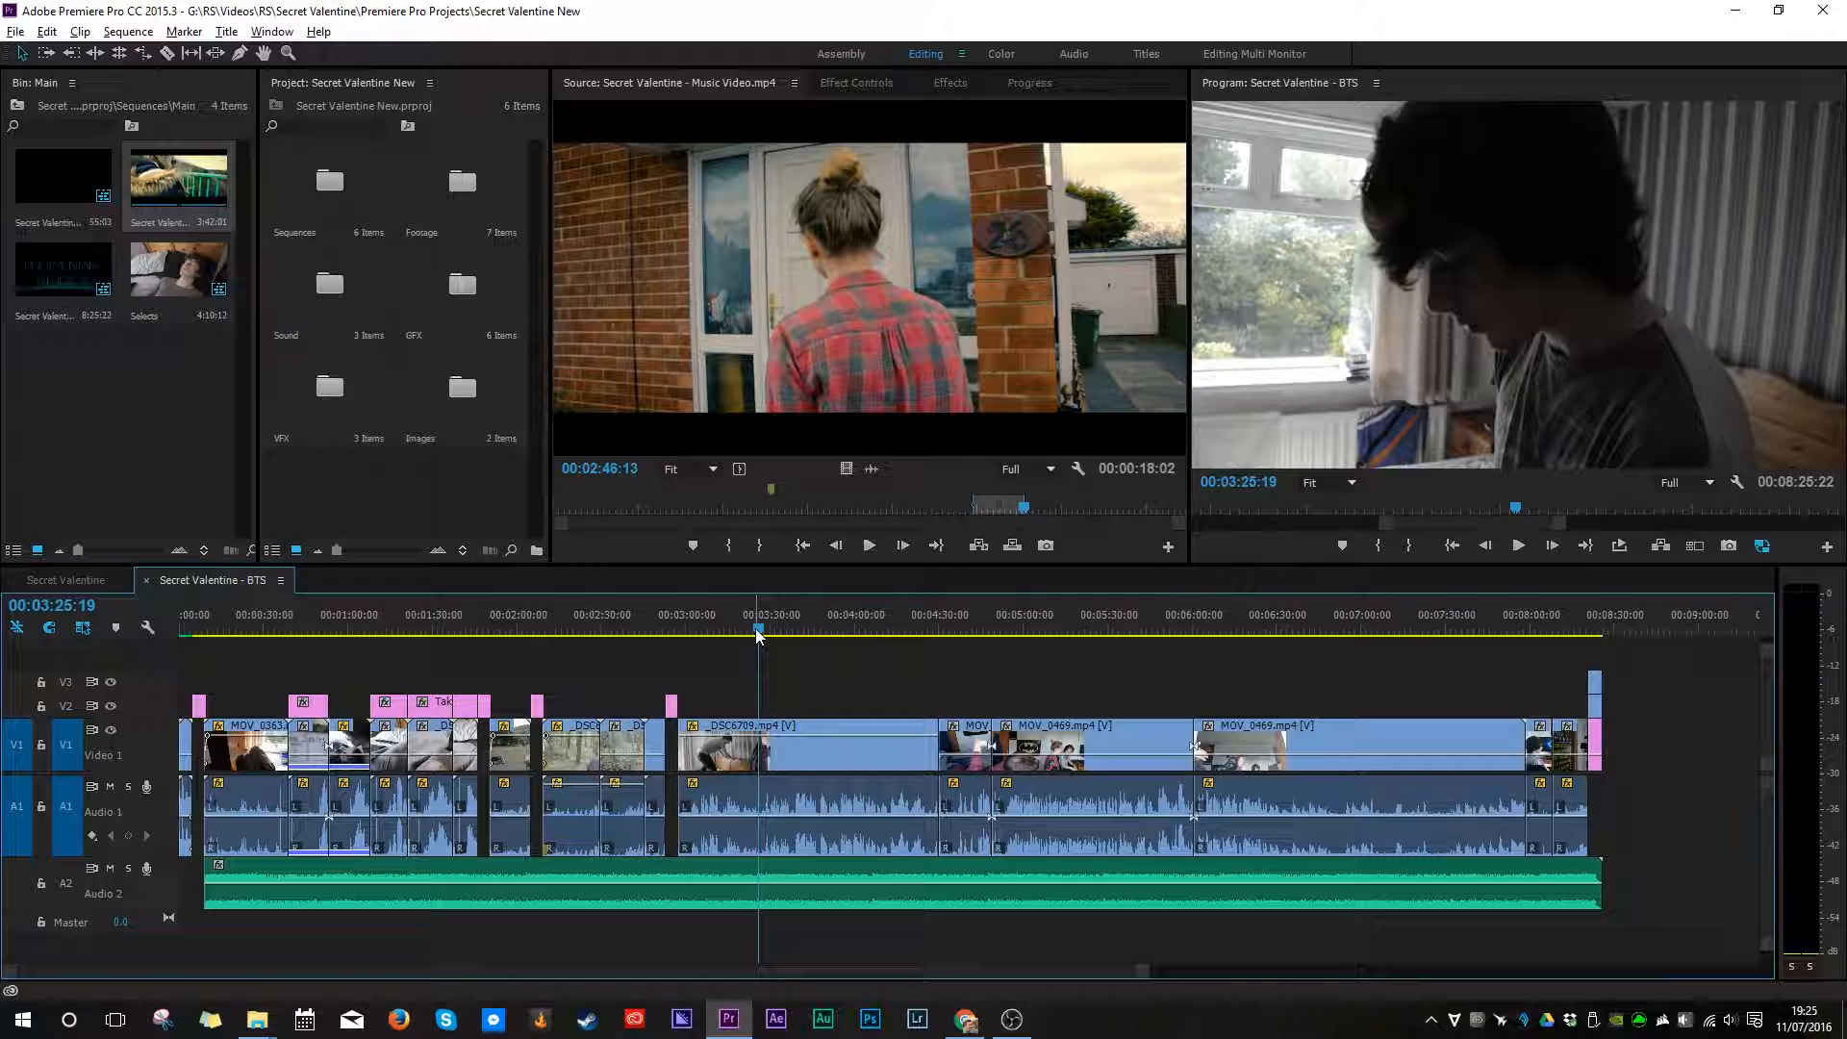
left_click_drag(758, 635, 215, 662)
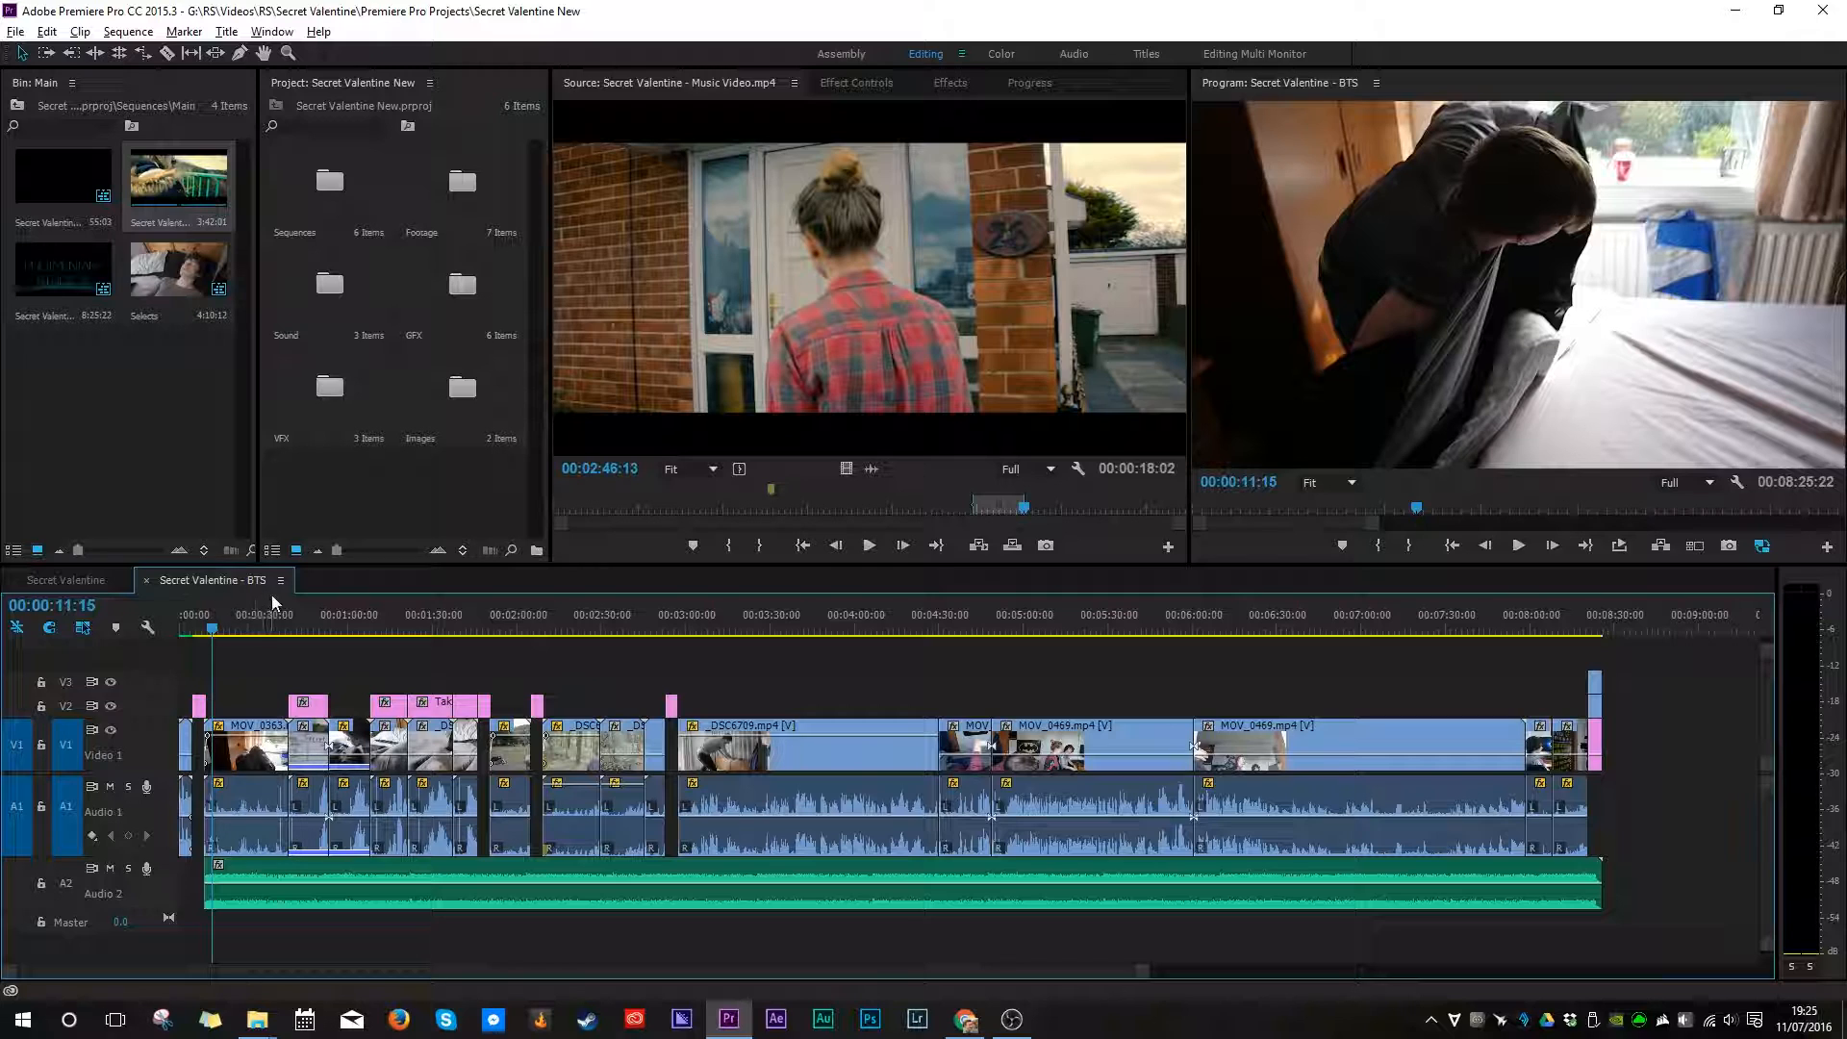
left_click(83, 580)
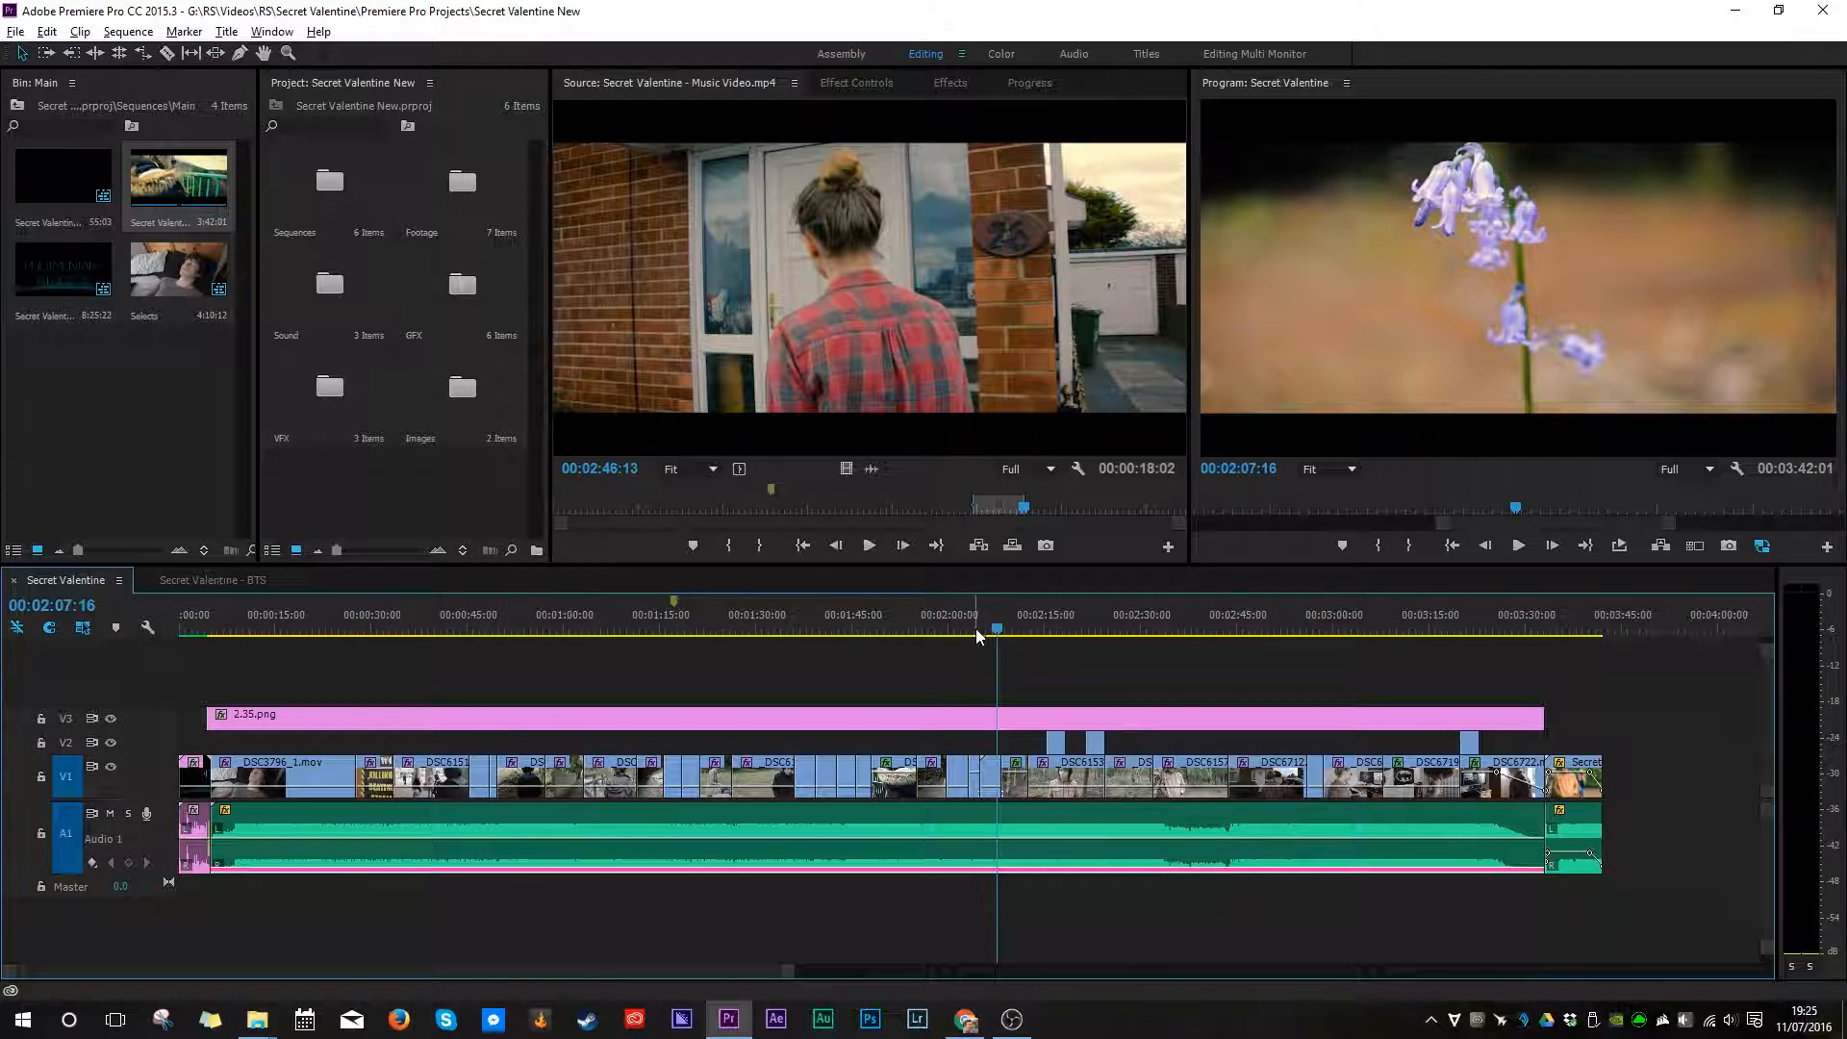
left_click(873, 630)
left_click(1129, 629)
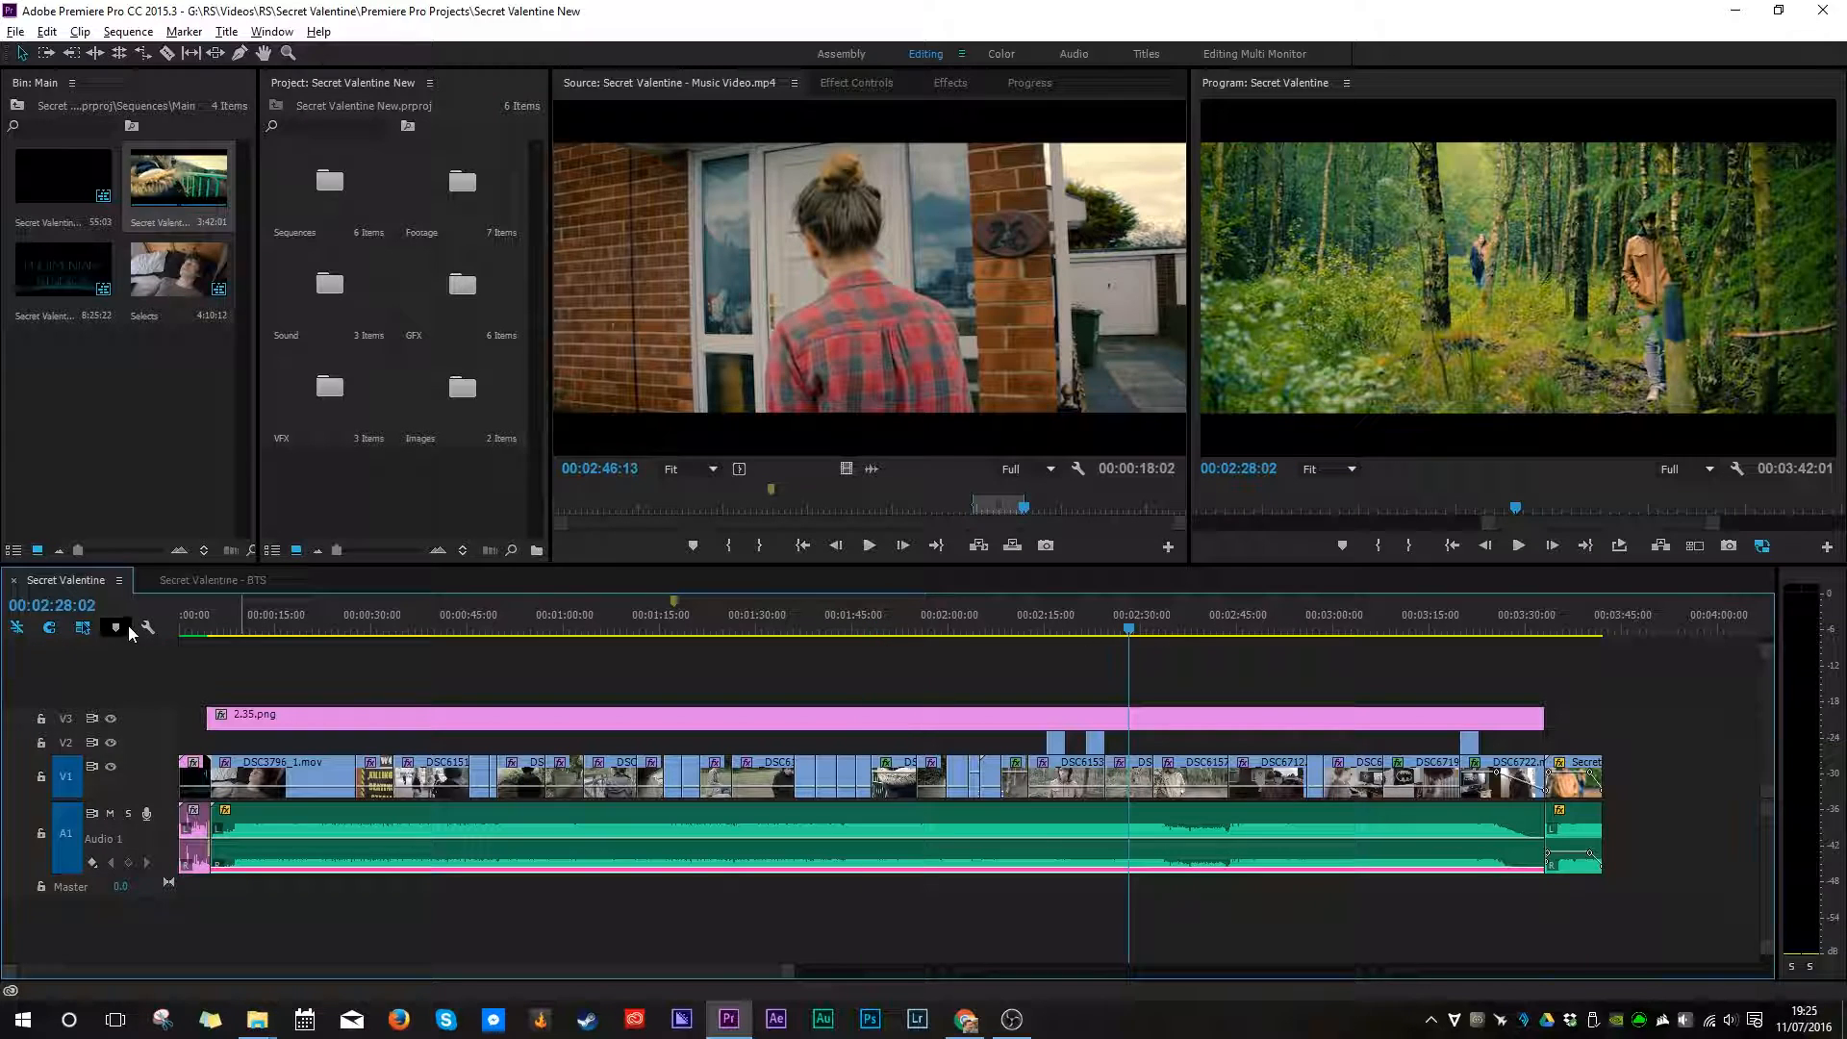
left_click(210, 580)
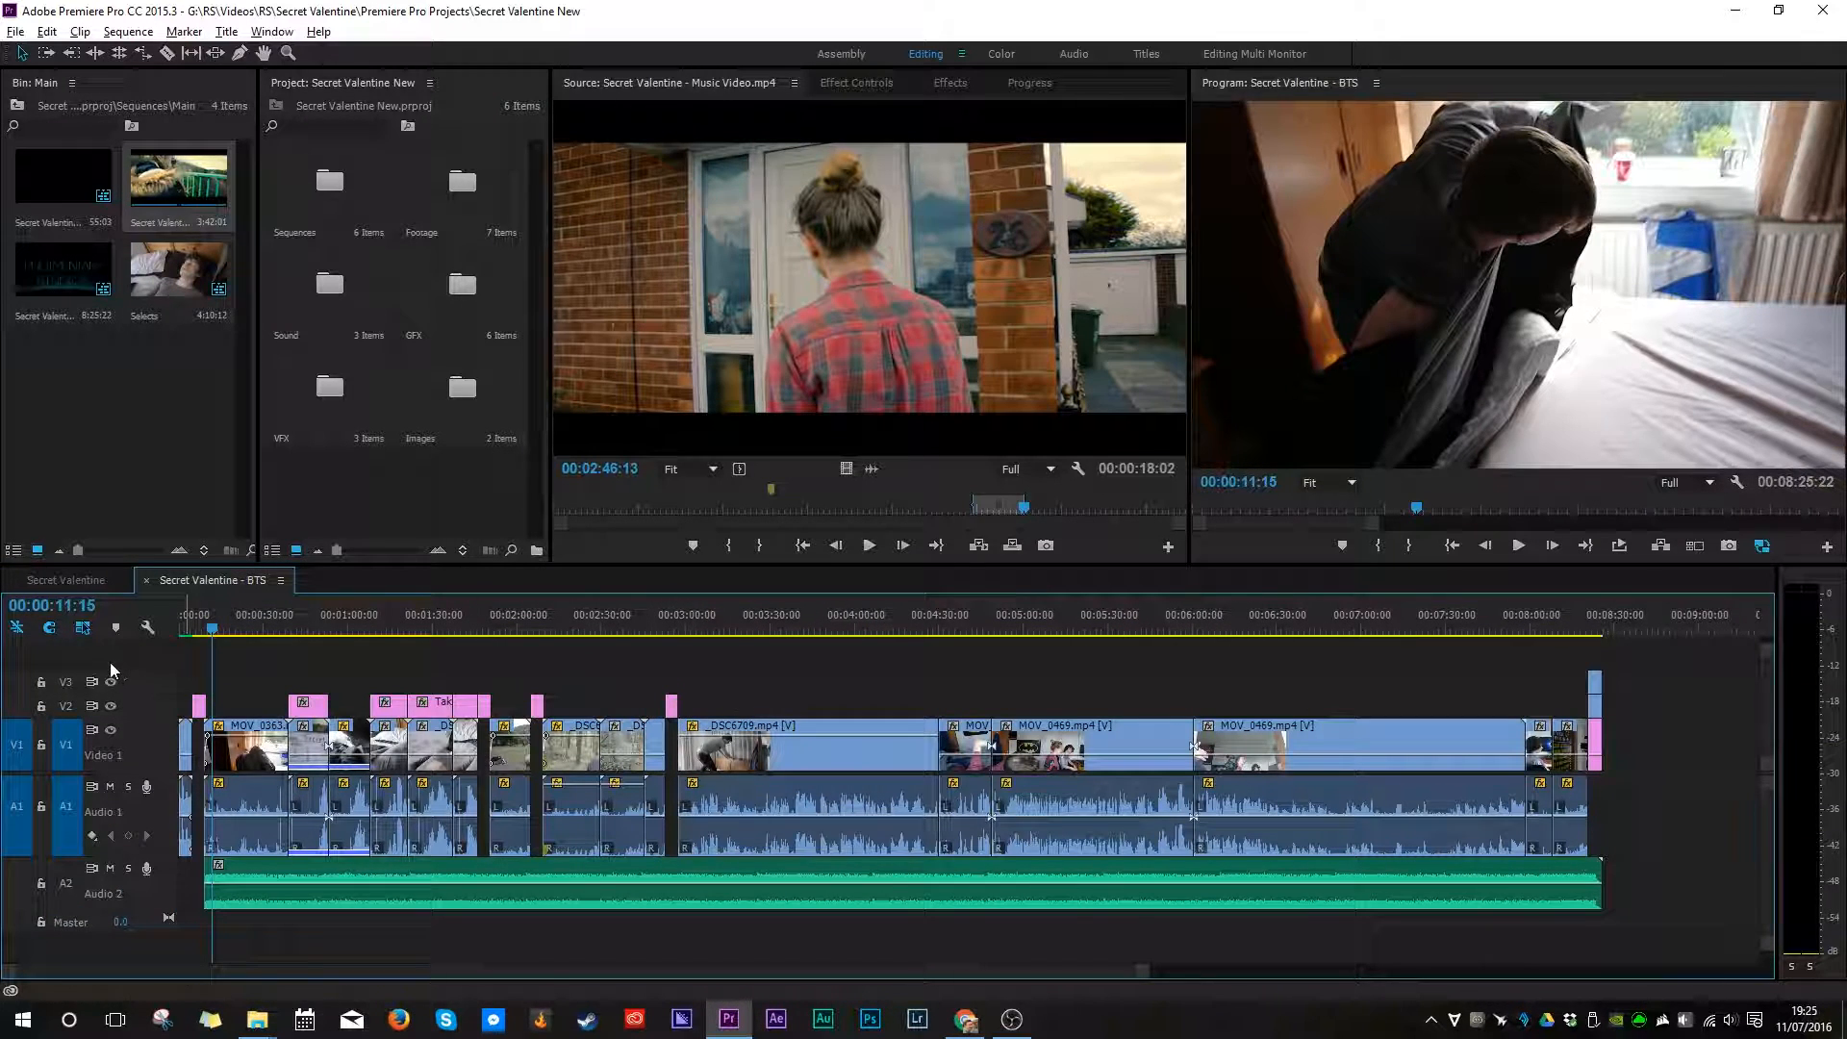
left_click(95, 594)
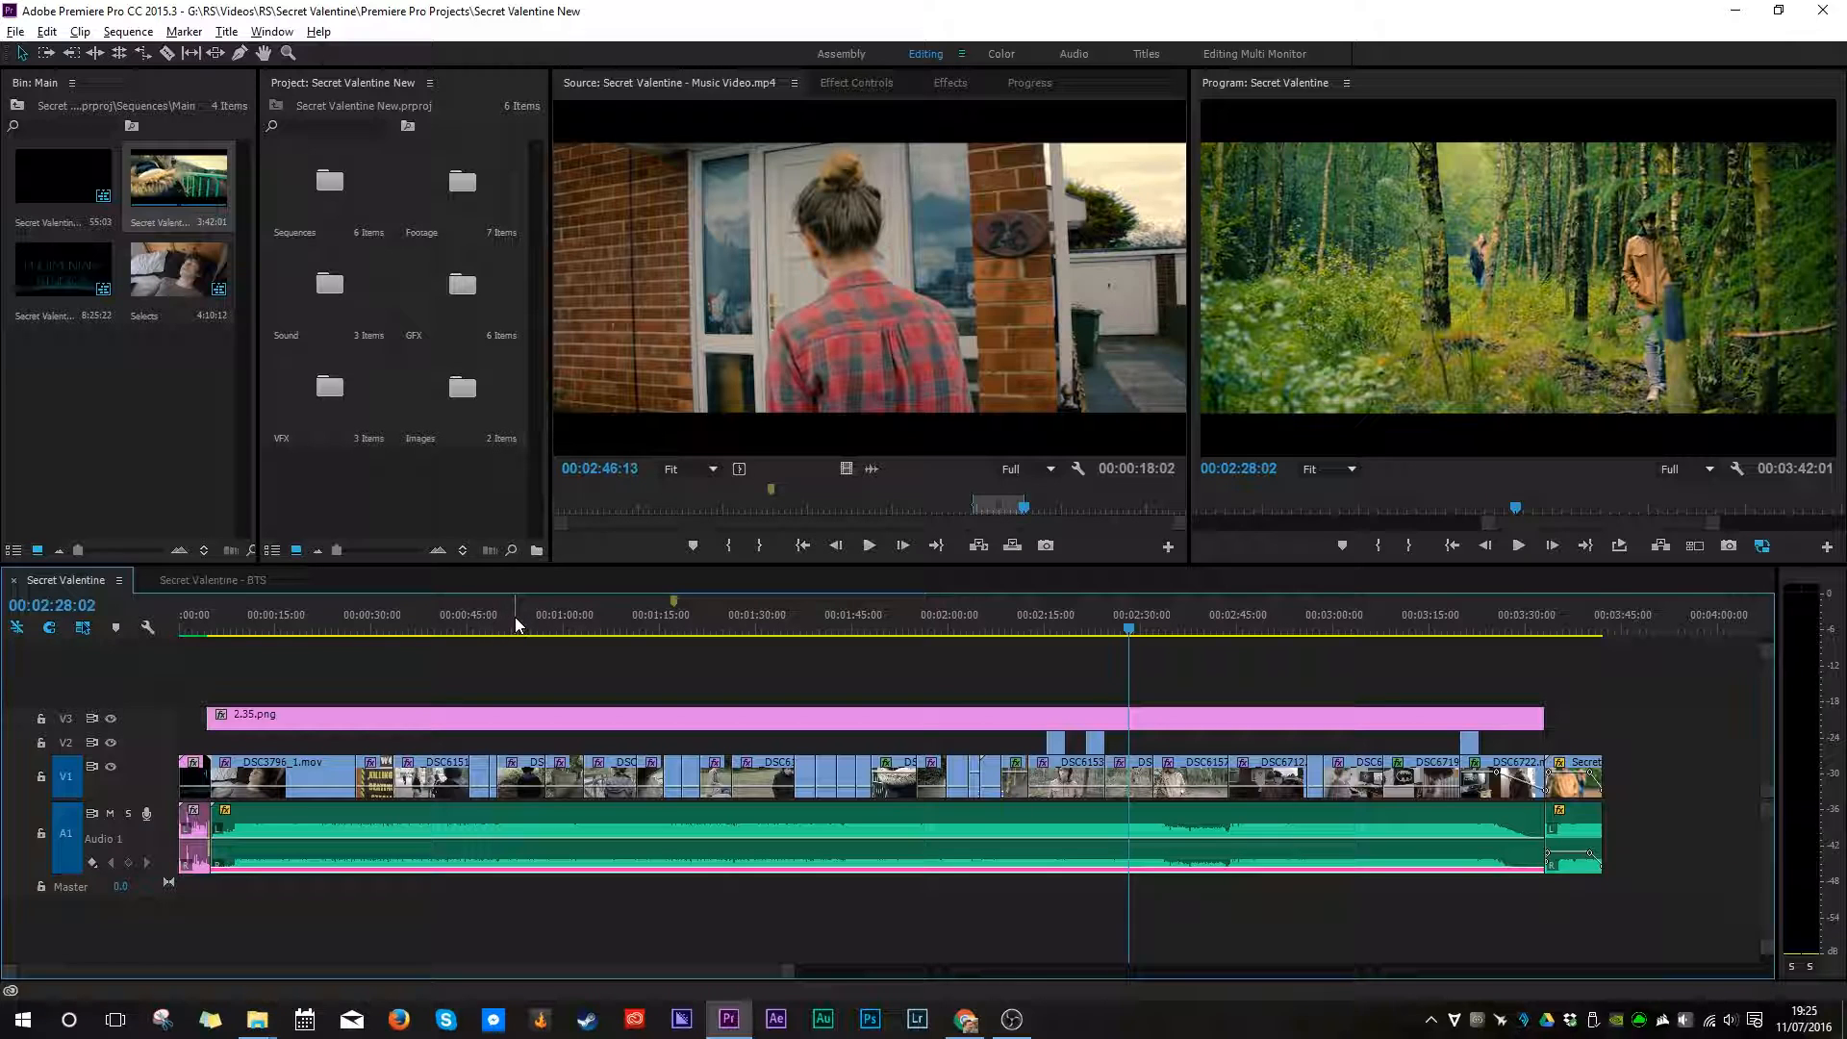
left_click_drag(515, 616, 881, 641)
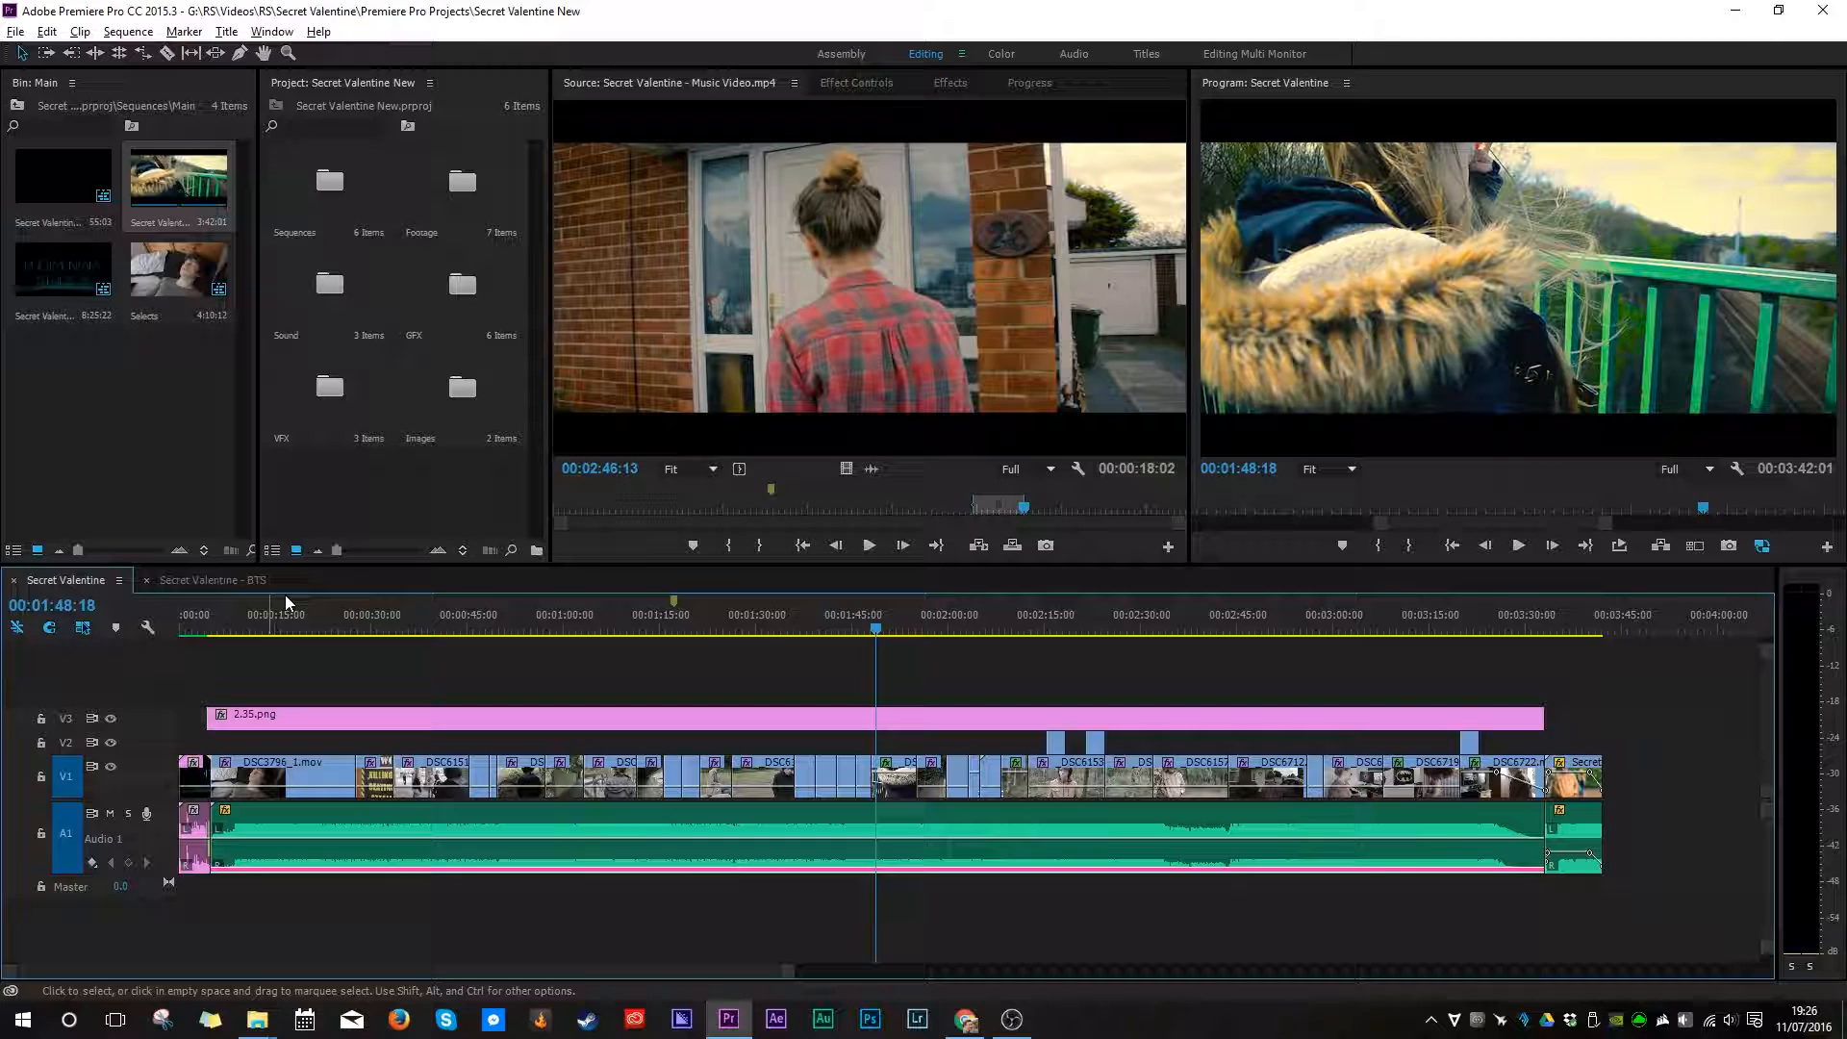
left_click(216, 581)
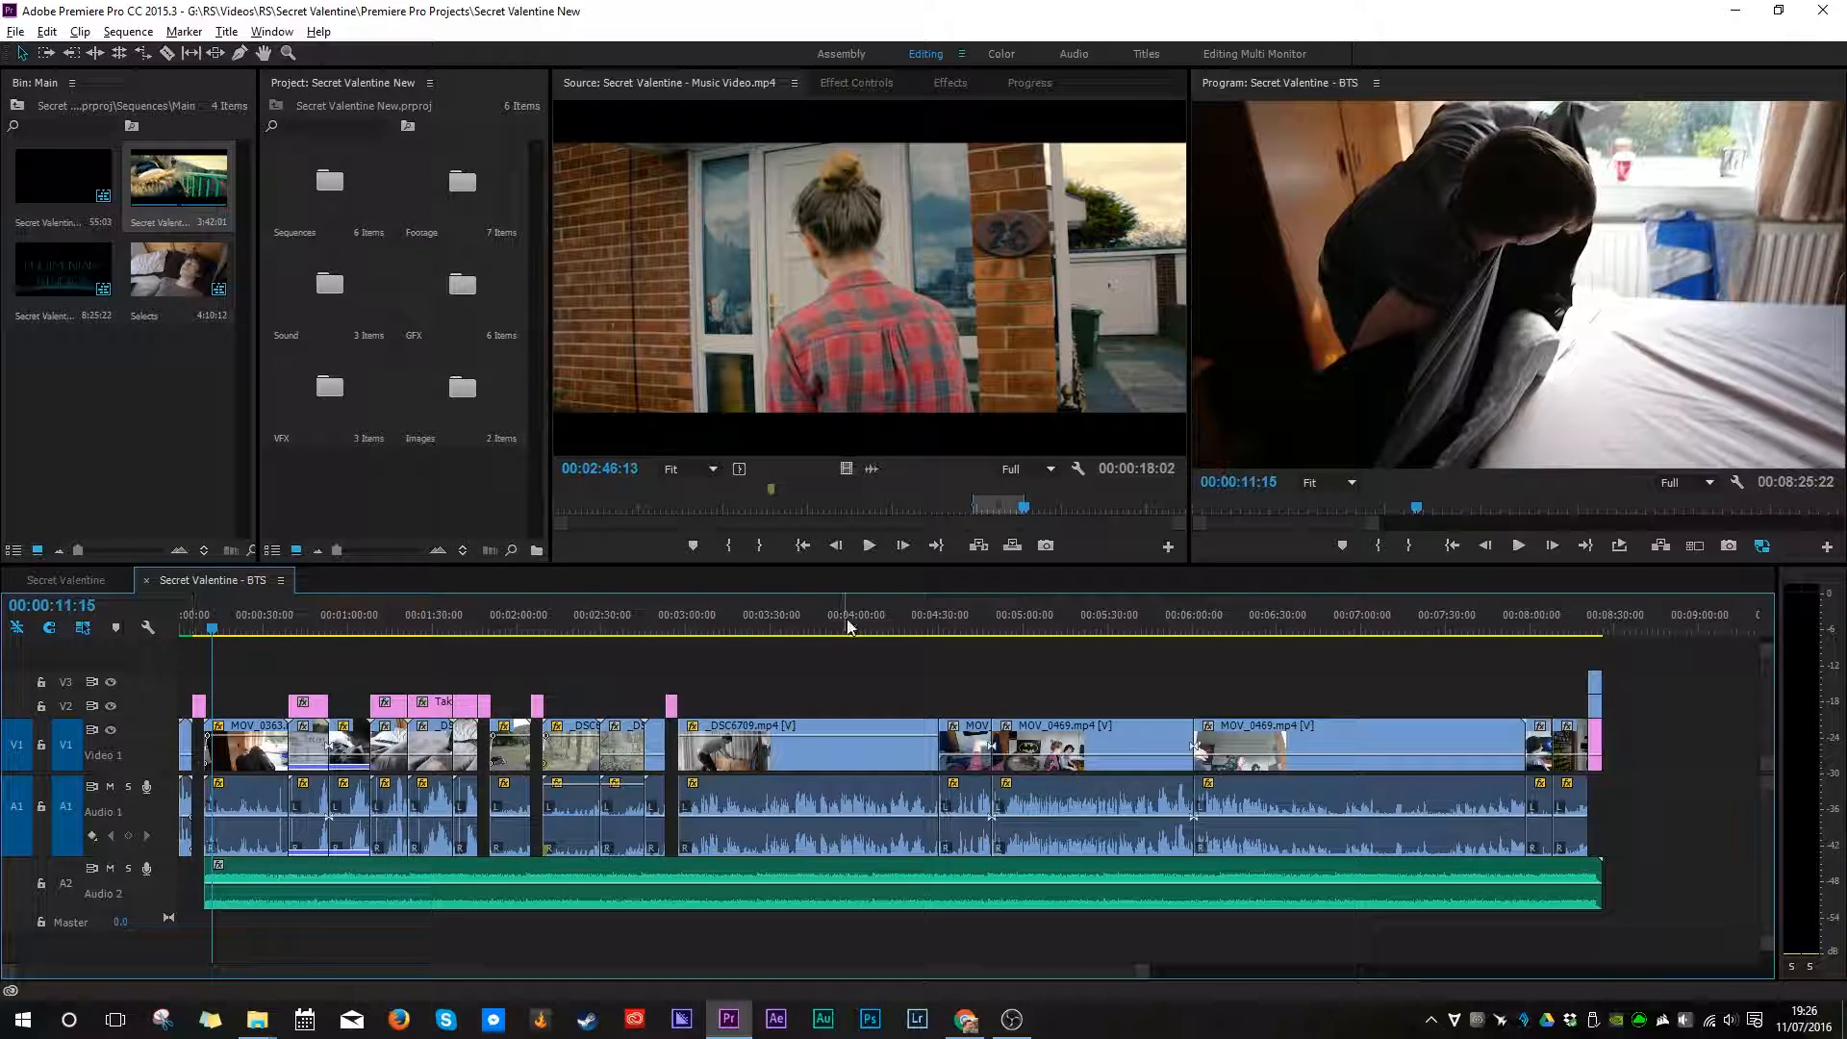
left_click(803, 630)
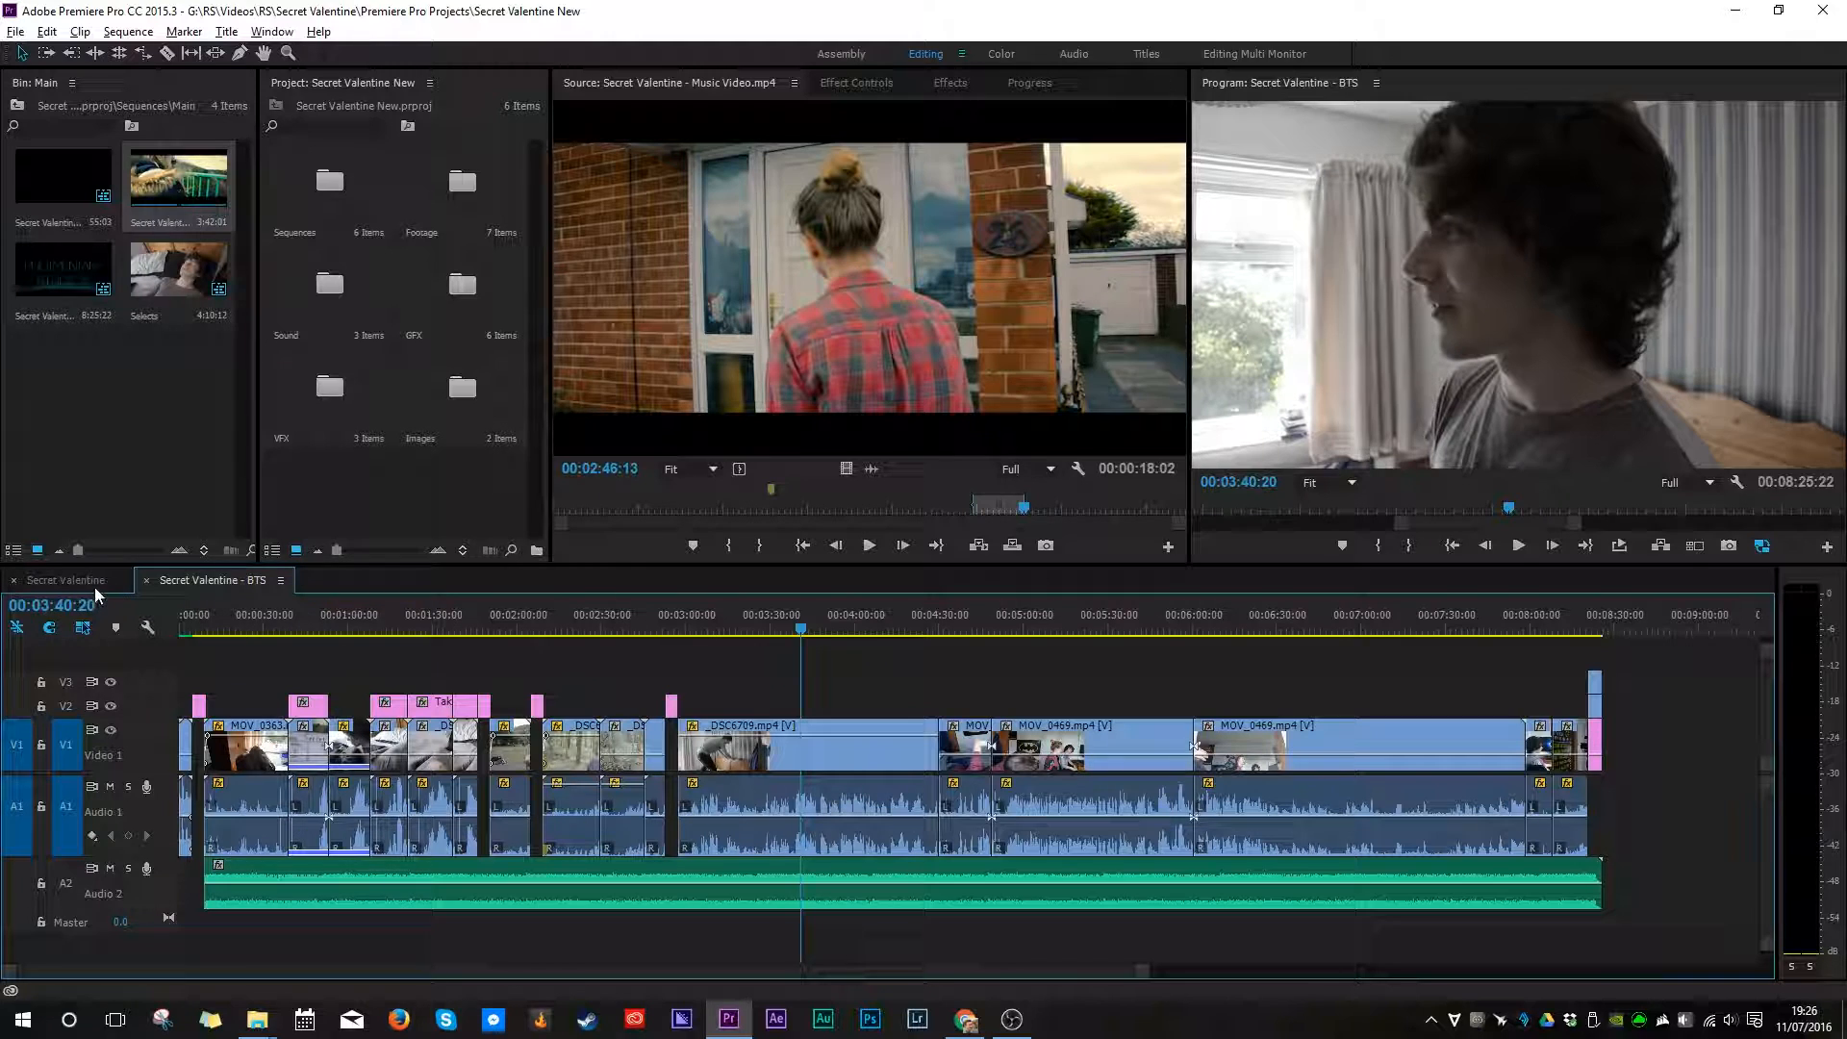
mouse_move(779, 627)
left_mouse_down()
mouse_move(748, 625)
mouse_move(770, 630)
left_mouse_up()
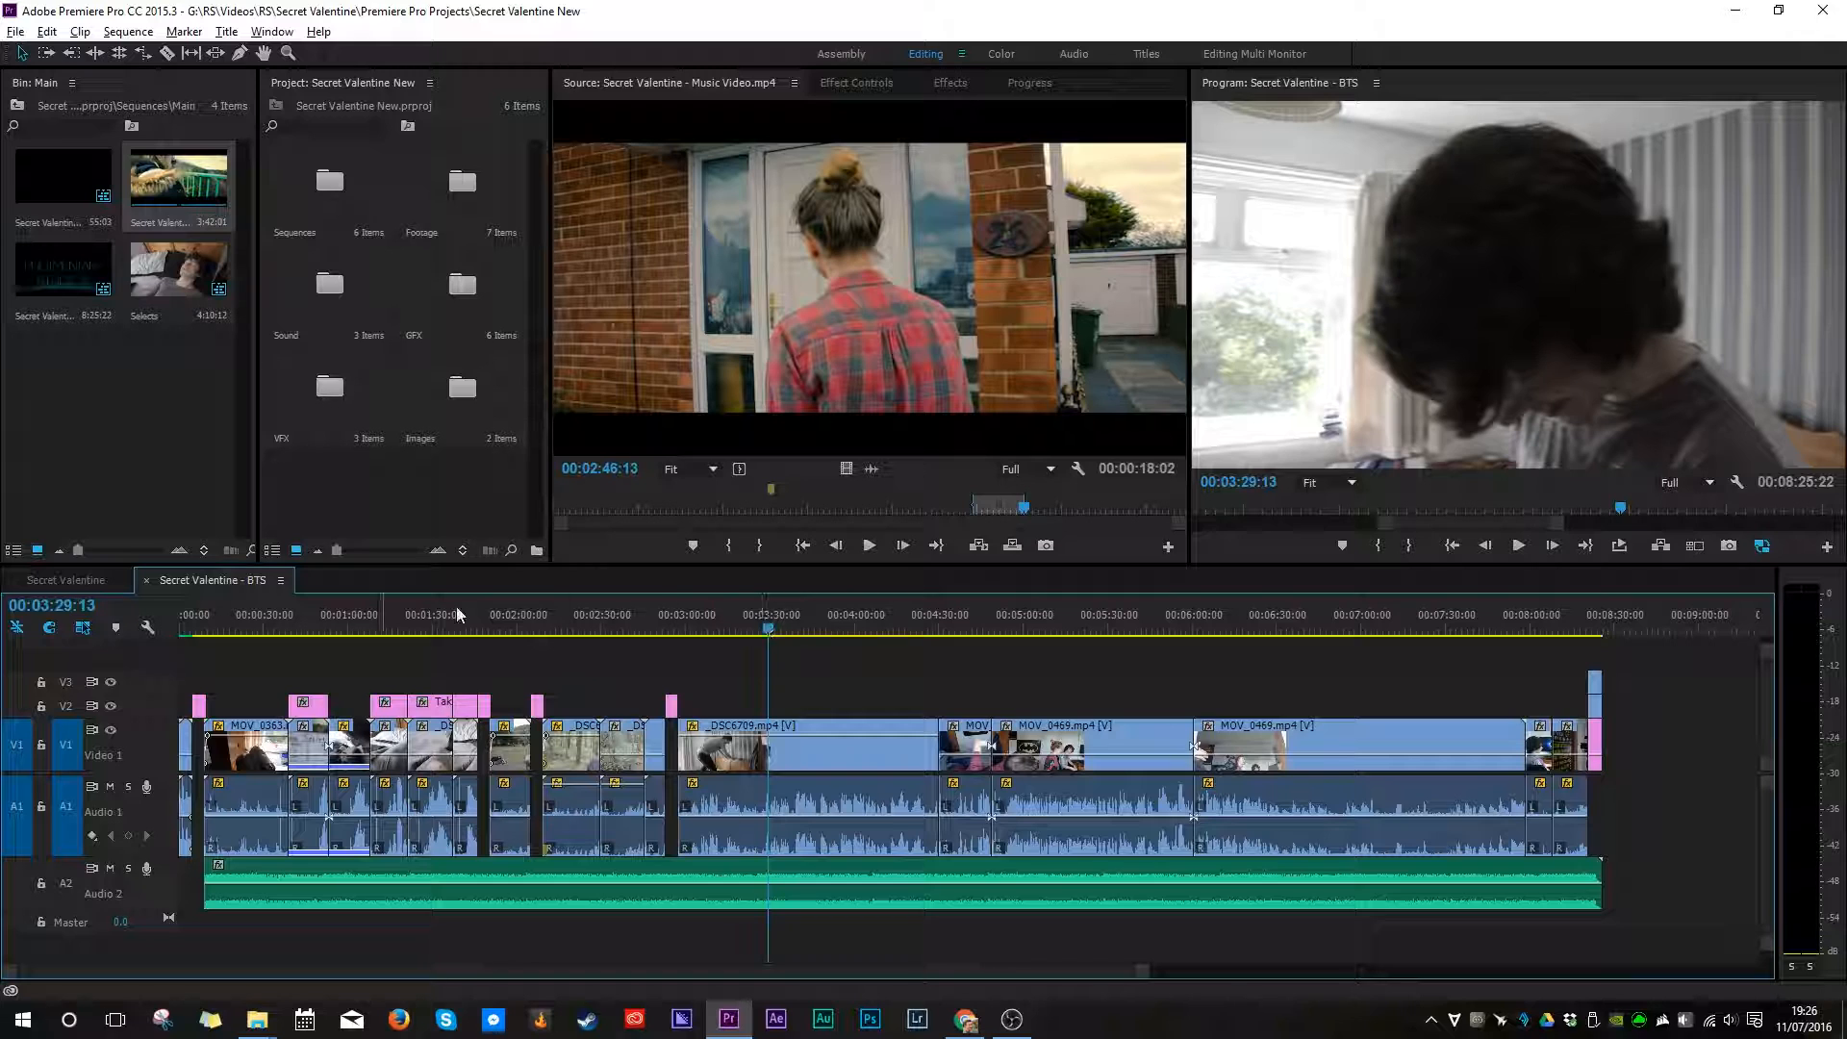
- Disable the Lumetri Color effect on the _DSC6156.MOV forest clip at 00:02:29:14 in the Secret Valentine sequence
left_click(66, 579)
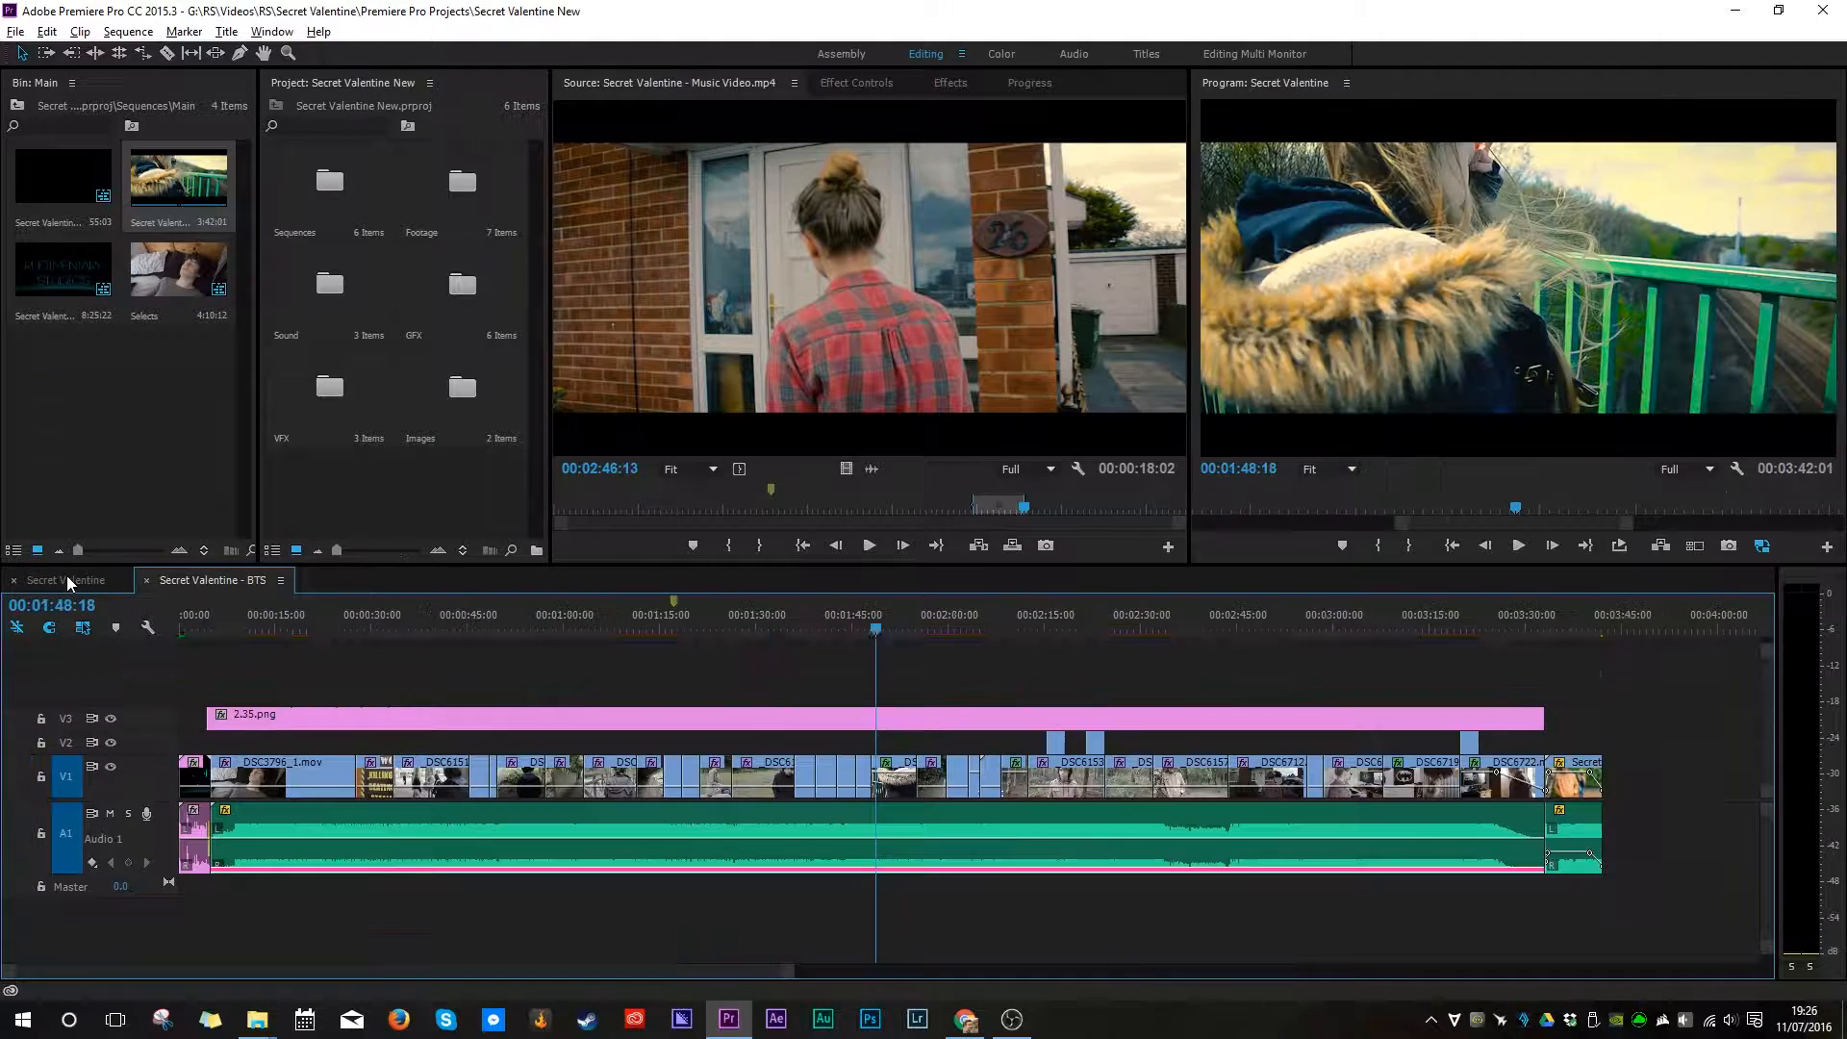
left_click_drag(804, 615, 1139, 609)
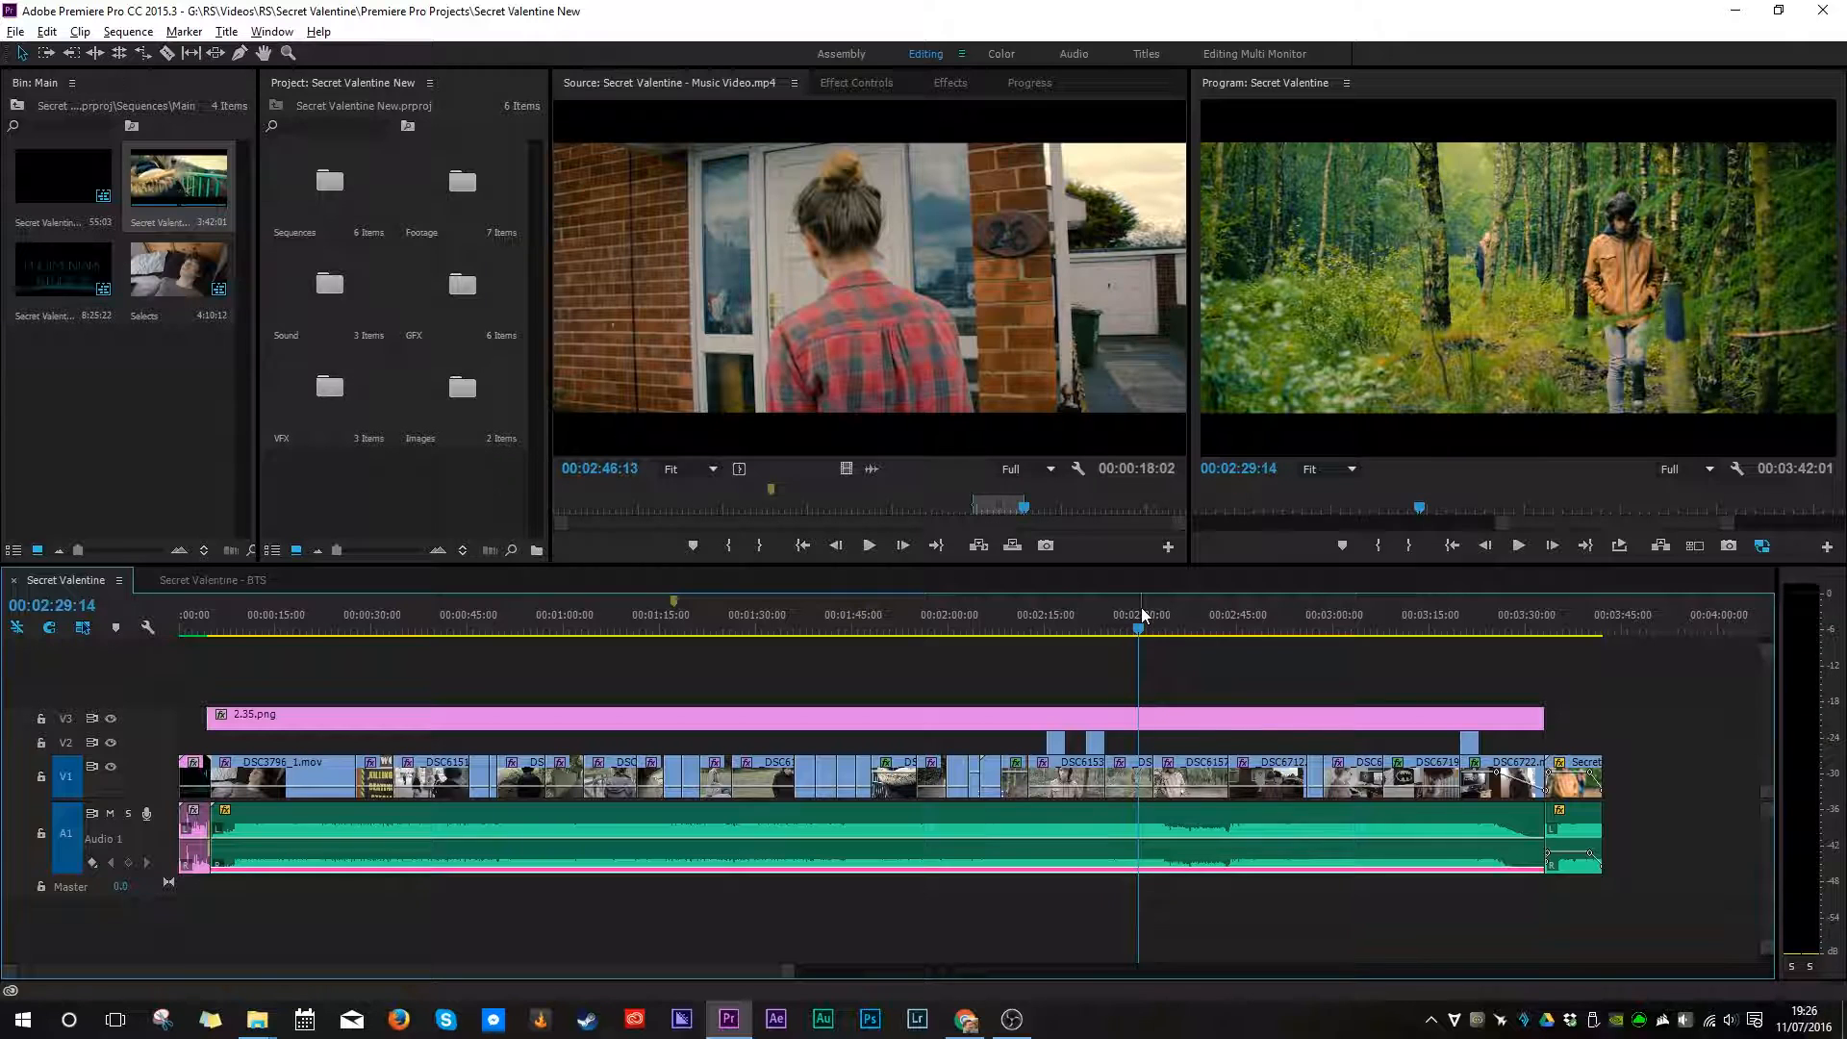
left_click(839, 83)
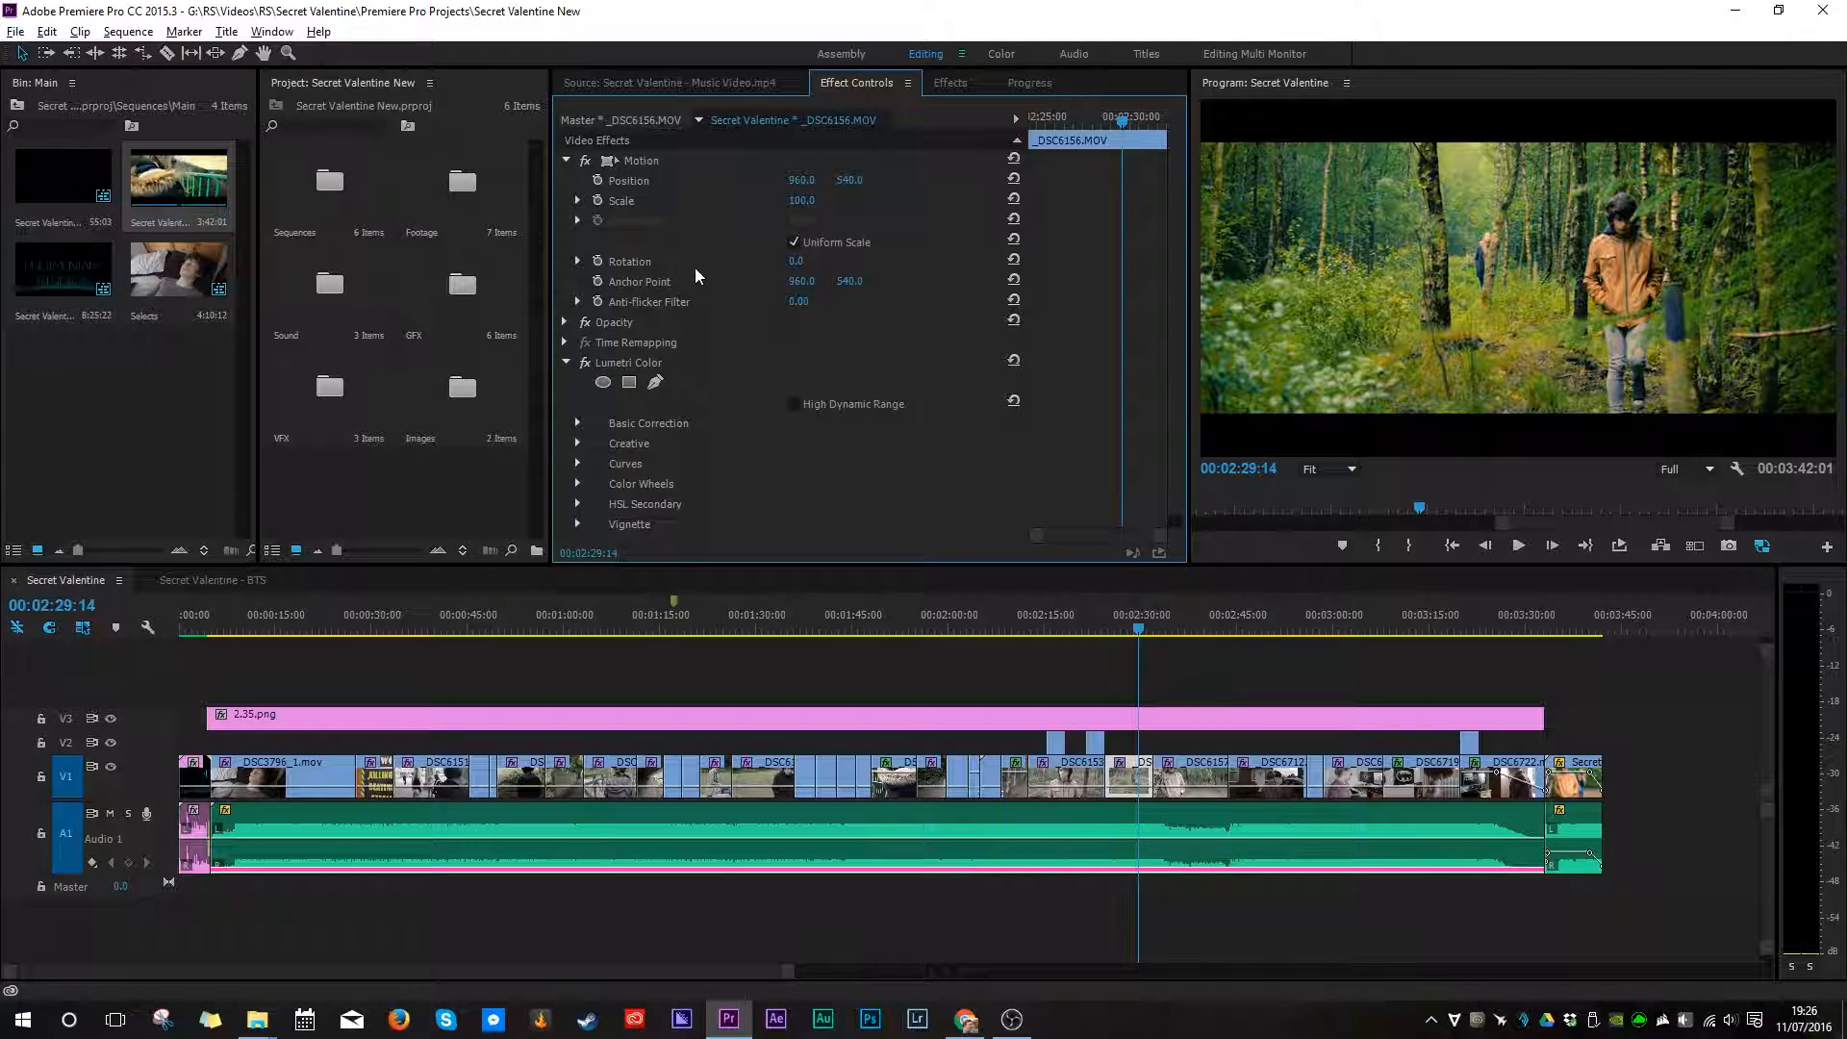
left_click(584, 363)
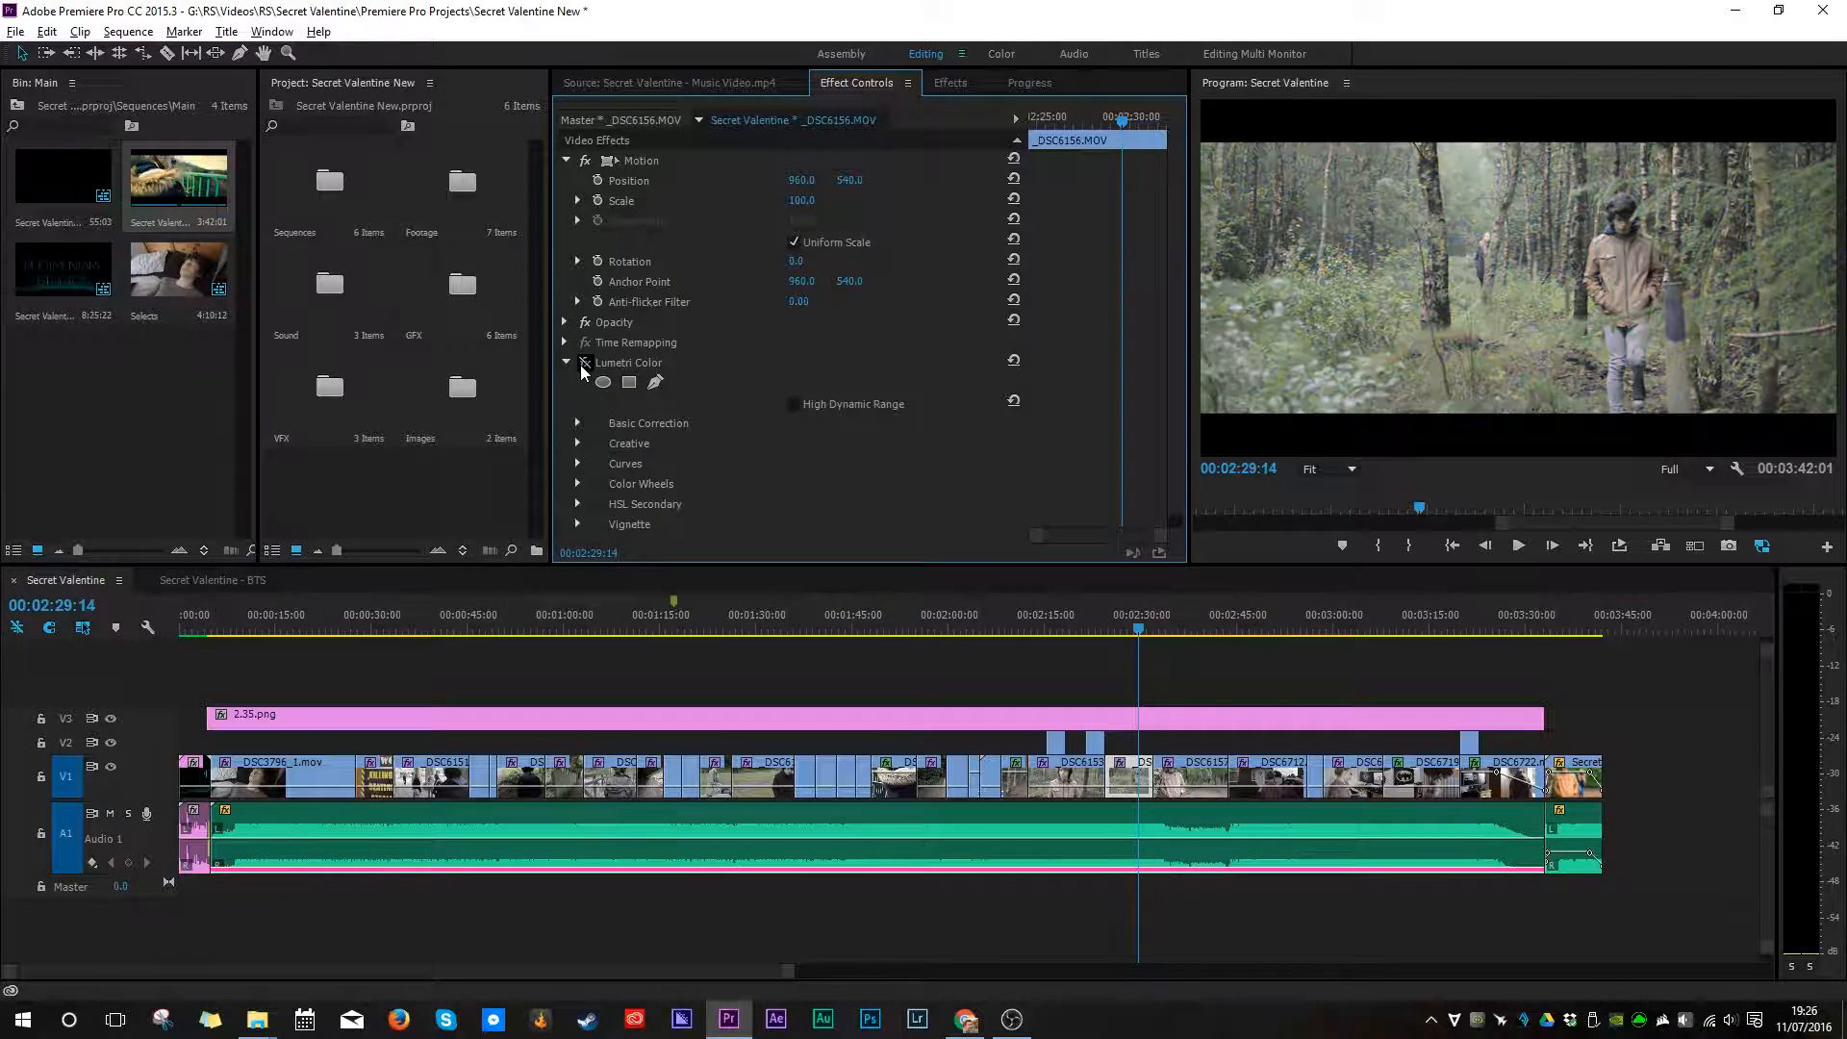
- Hide video track V3 with the 2.35.png letterbox overlay, then select the _DSC6156.MOV forest clip
left_click(111, 717)
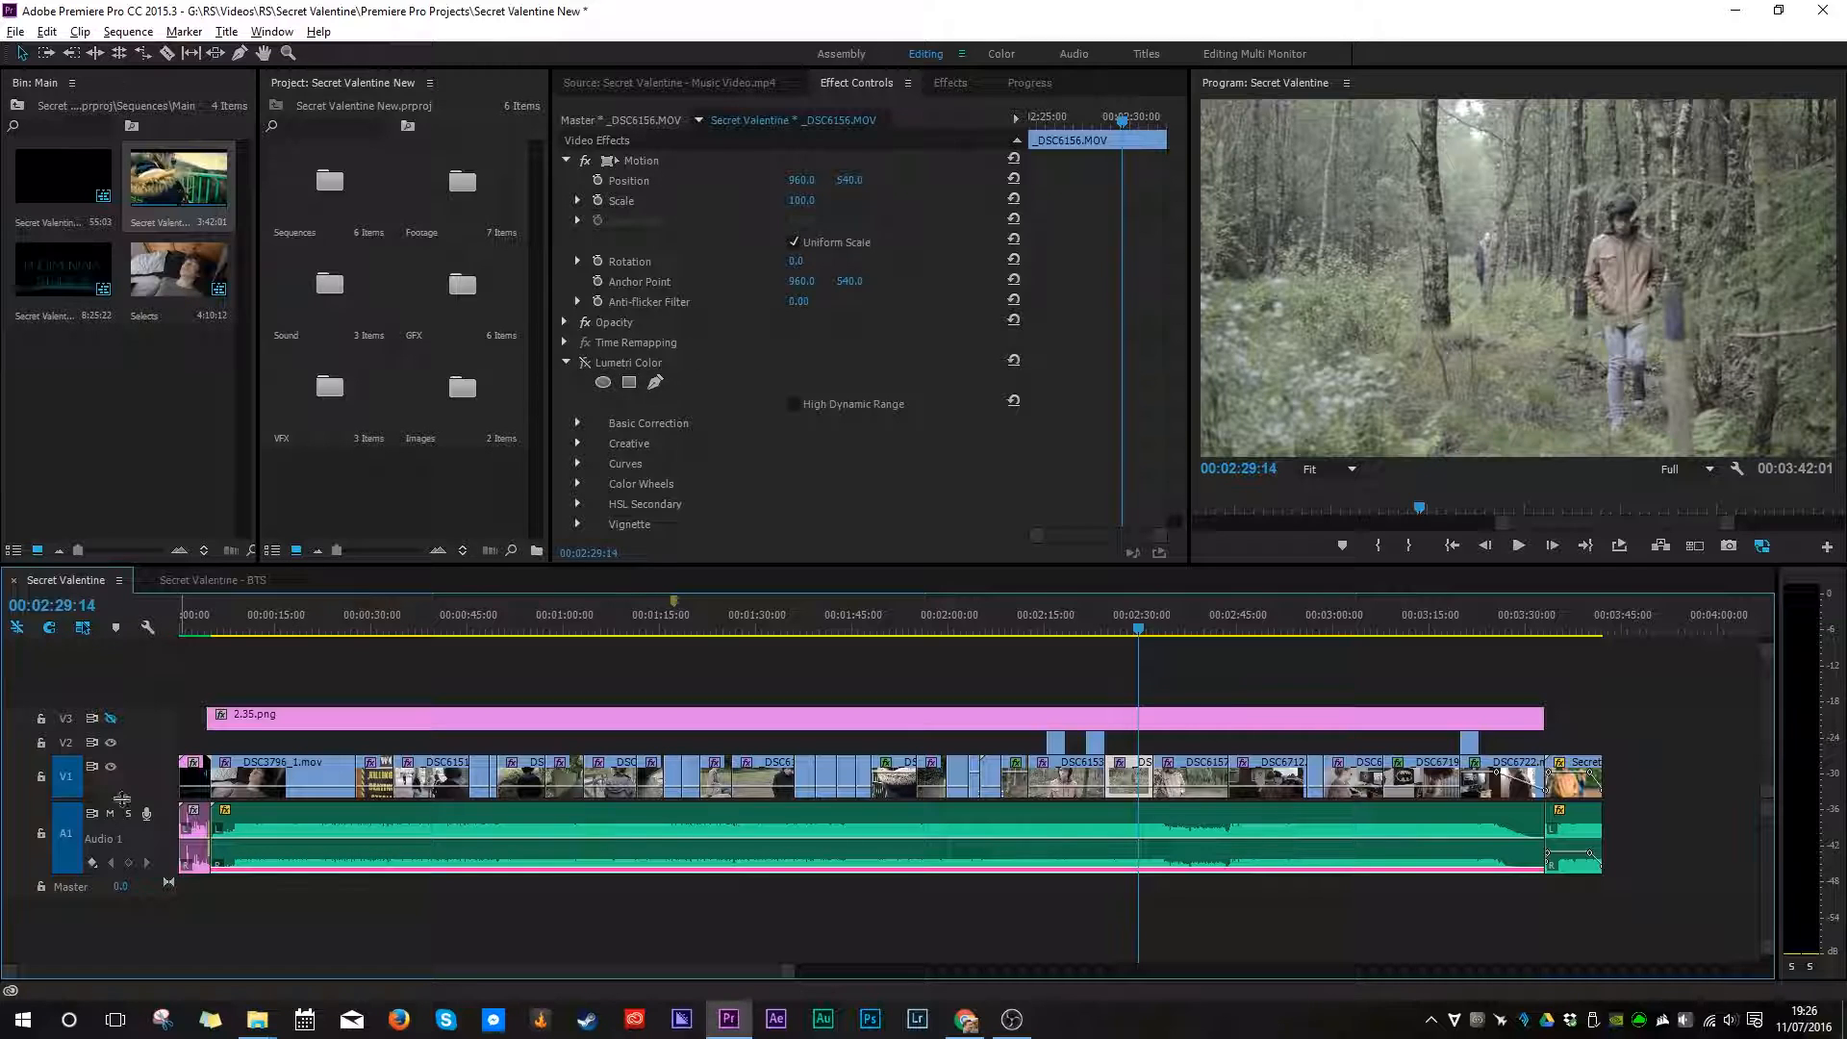
left_click(112, 719)
left_click(111, 719)
left_click(112, 718)
left_click(112, 719)
left_click(111, 719)
left_click(112, 719)
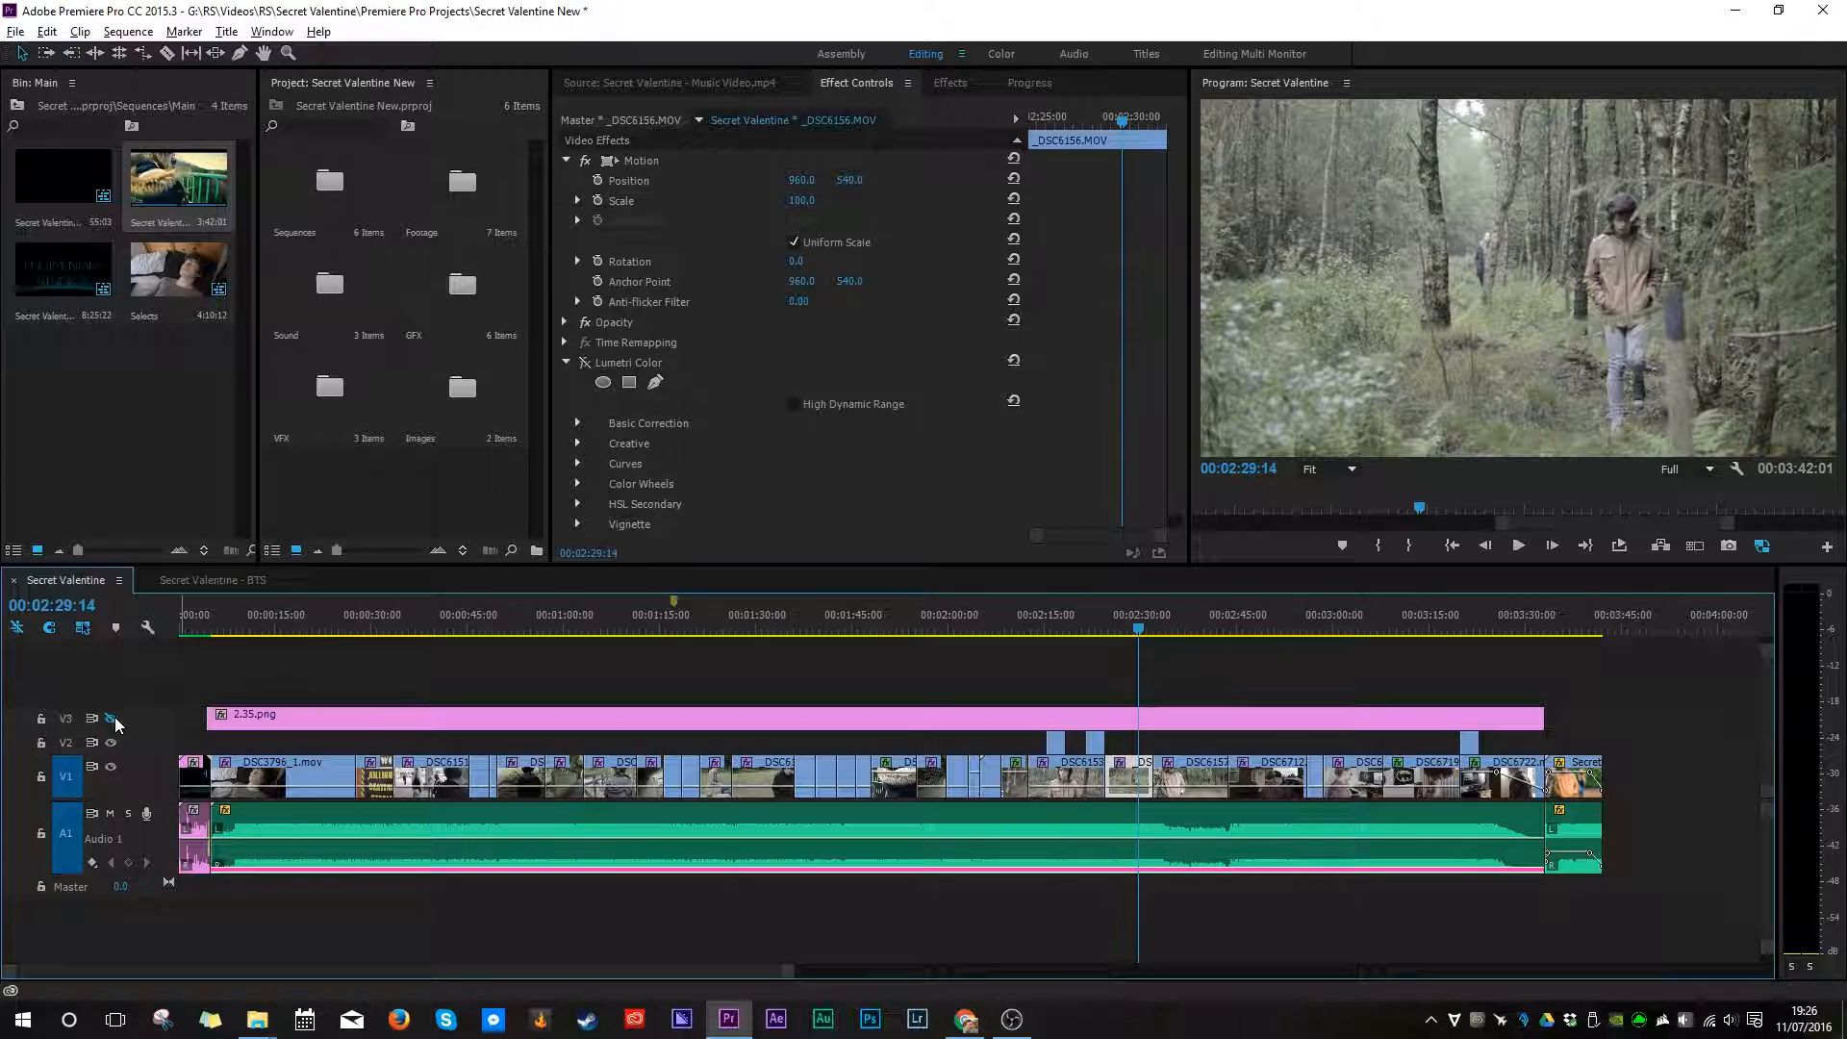
left_click(258, 716)
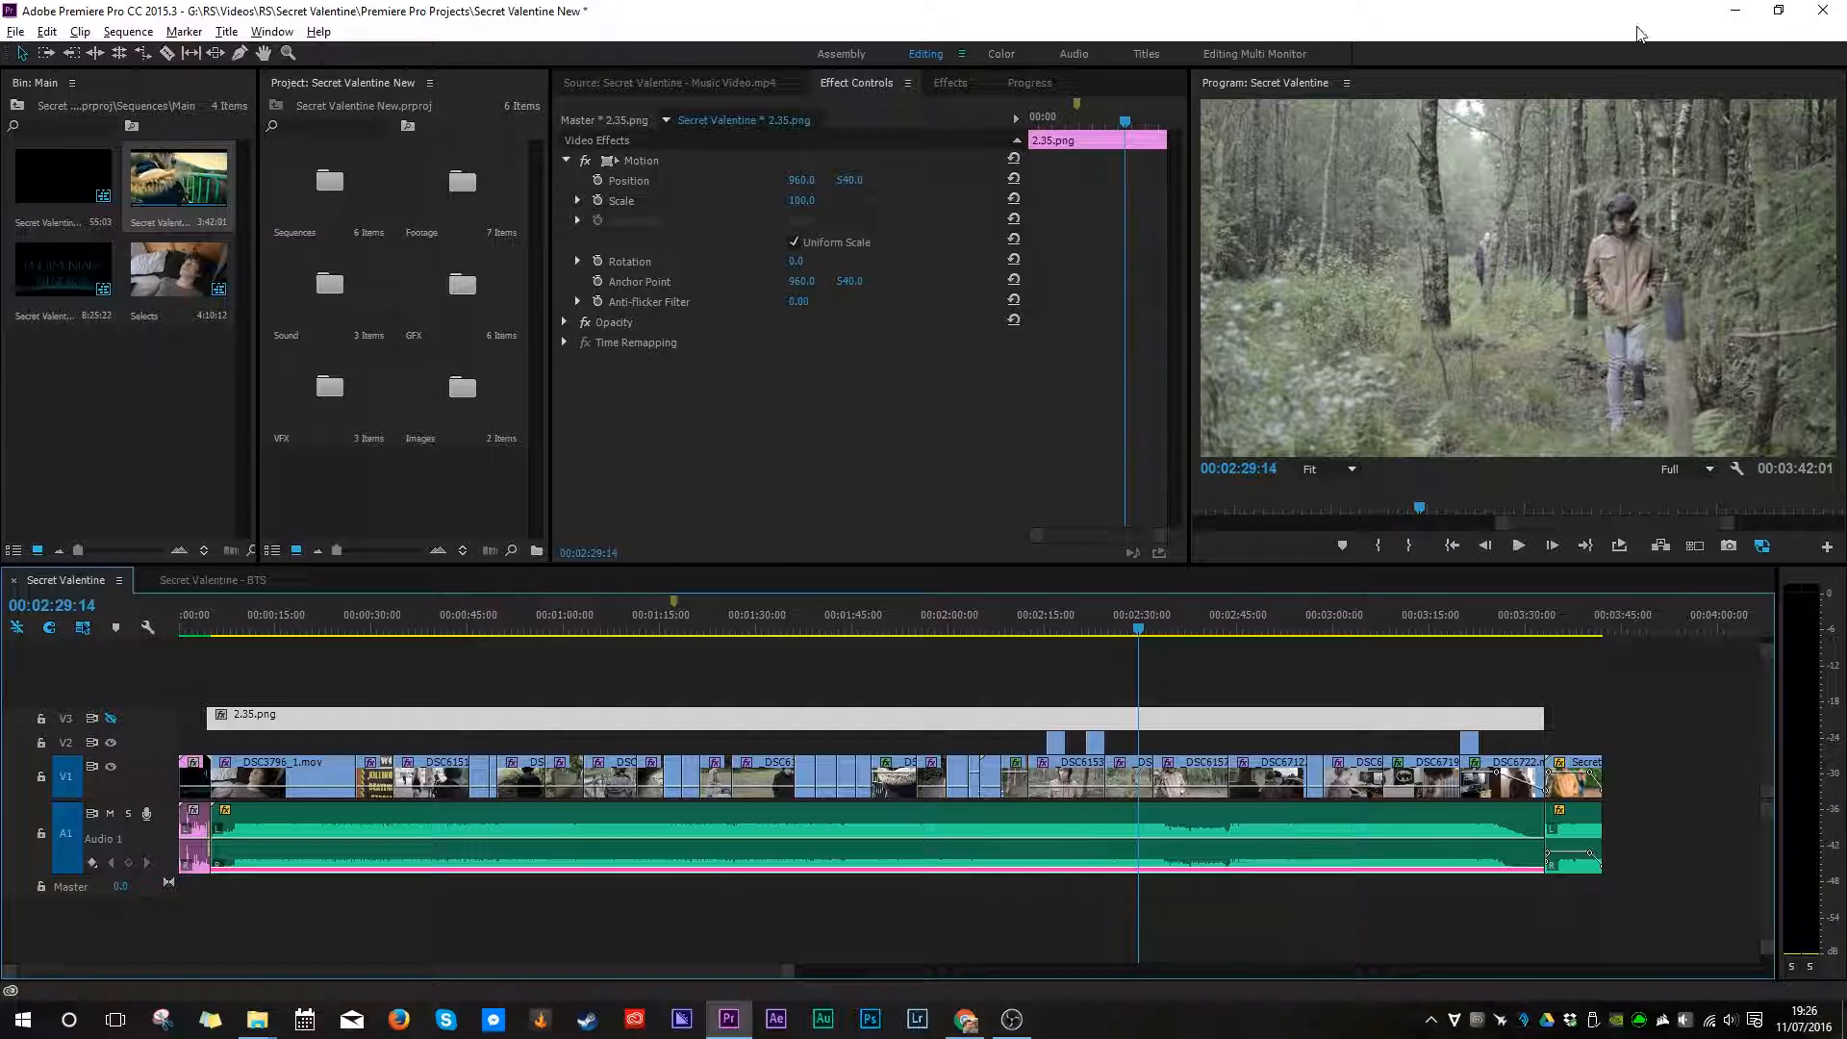
left_click(111, 717)
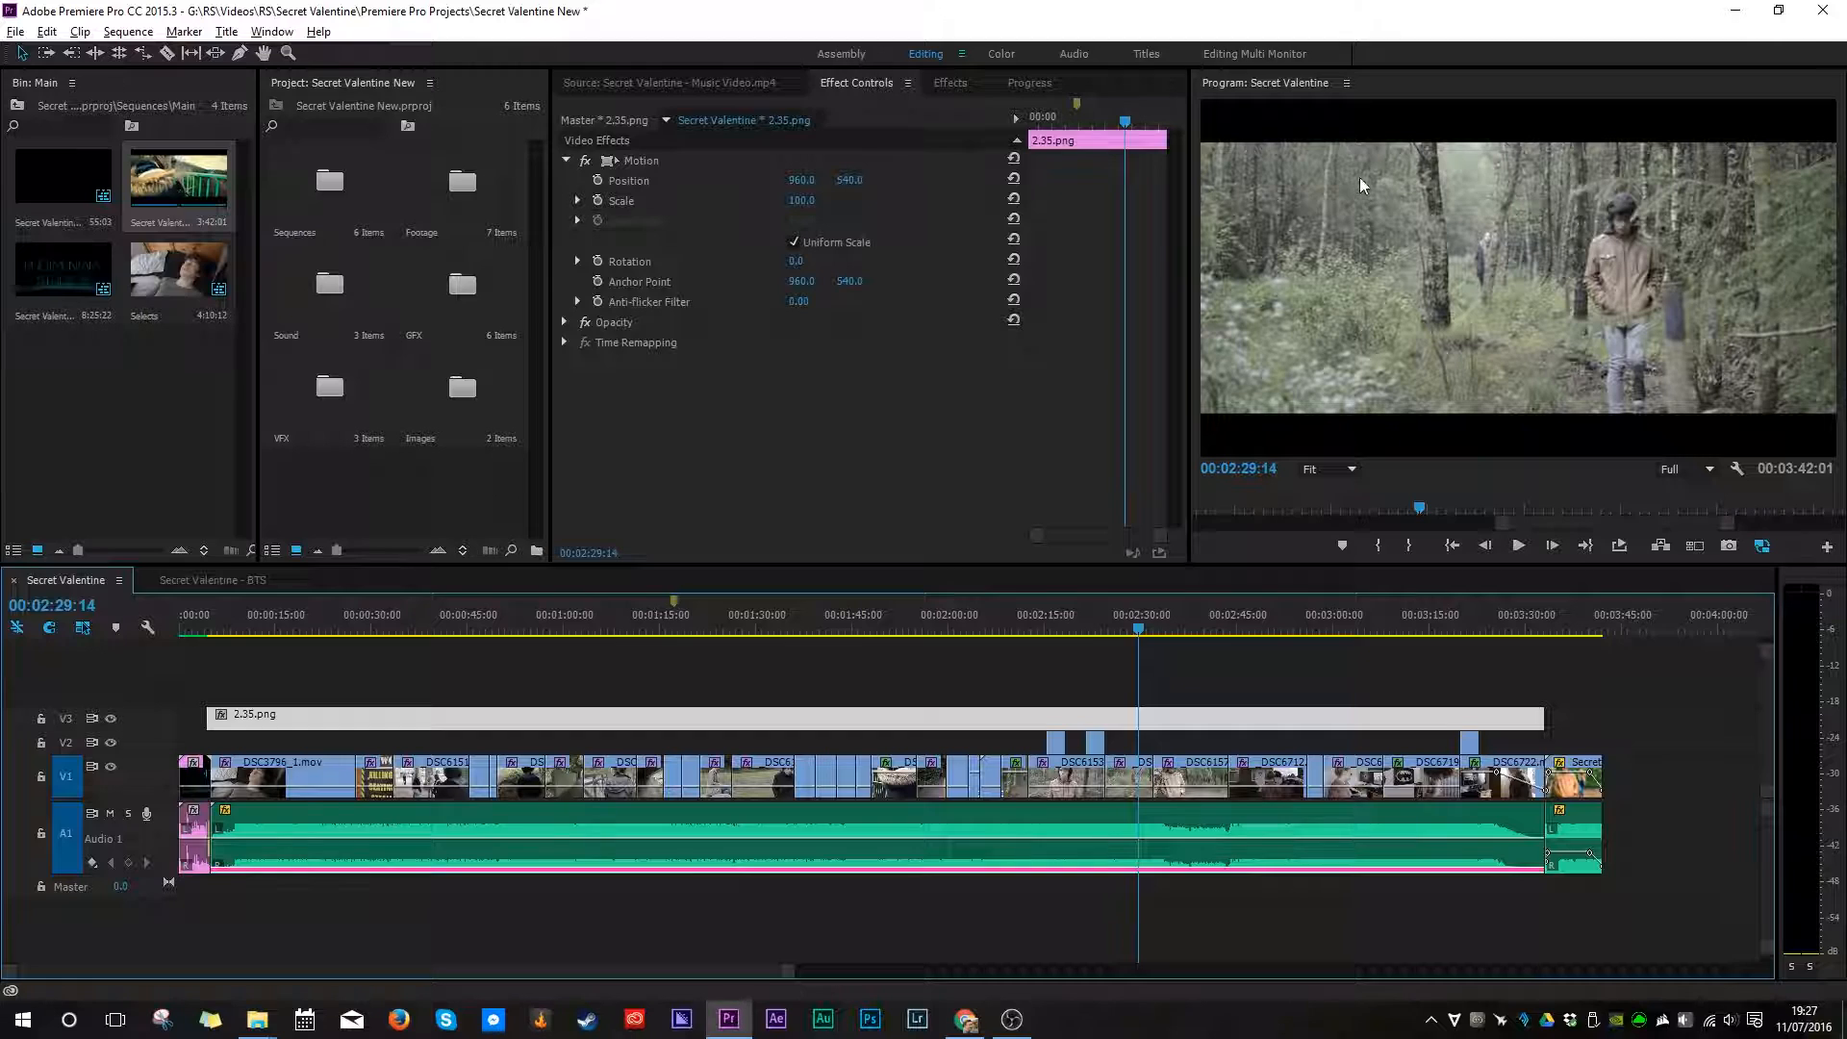
left_click(111, 718)
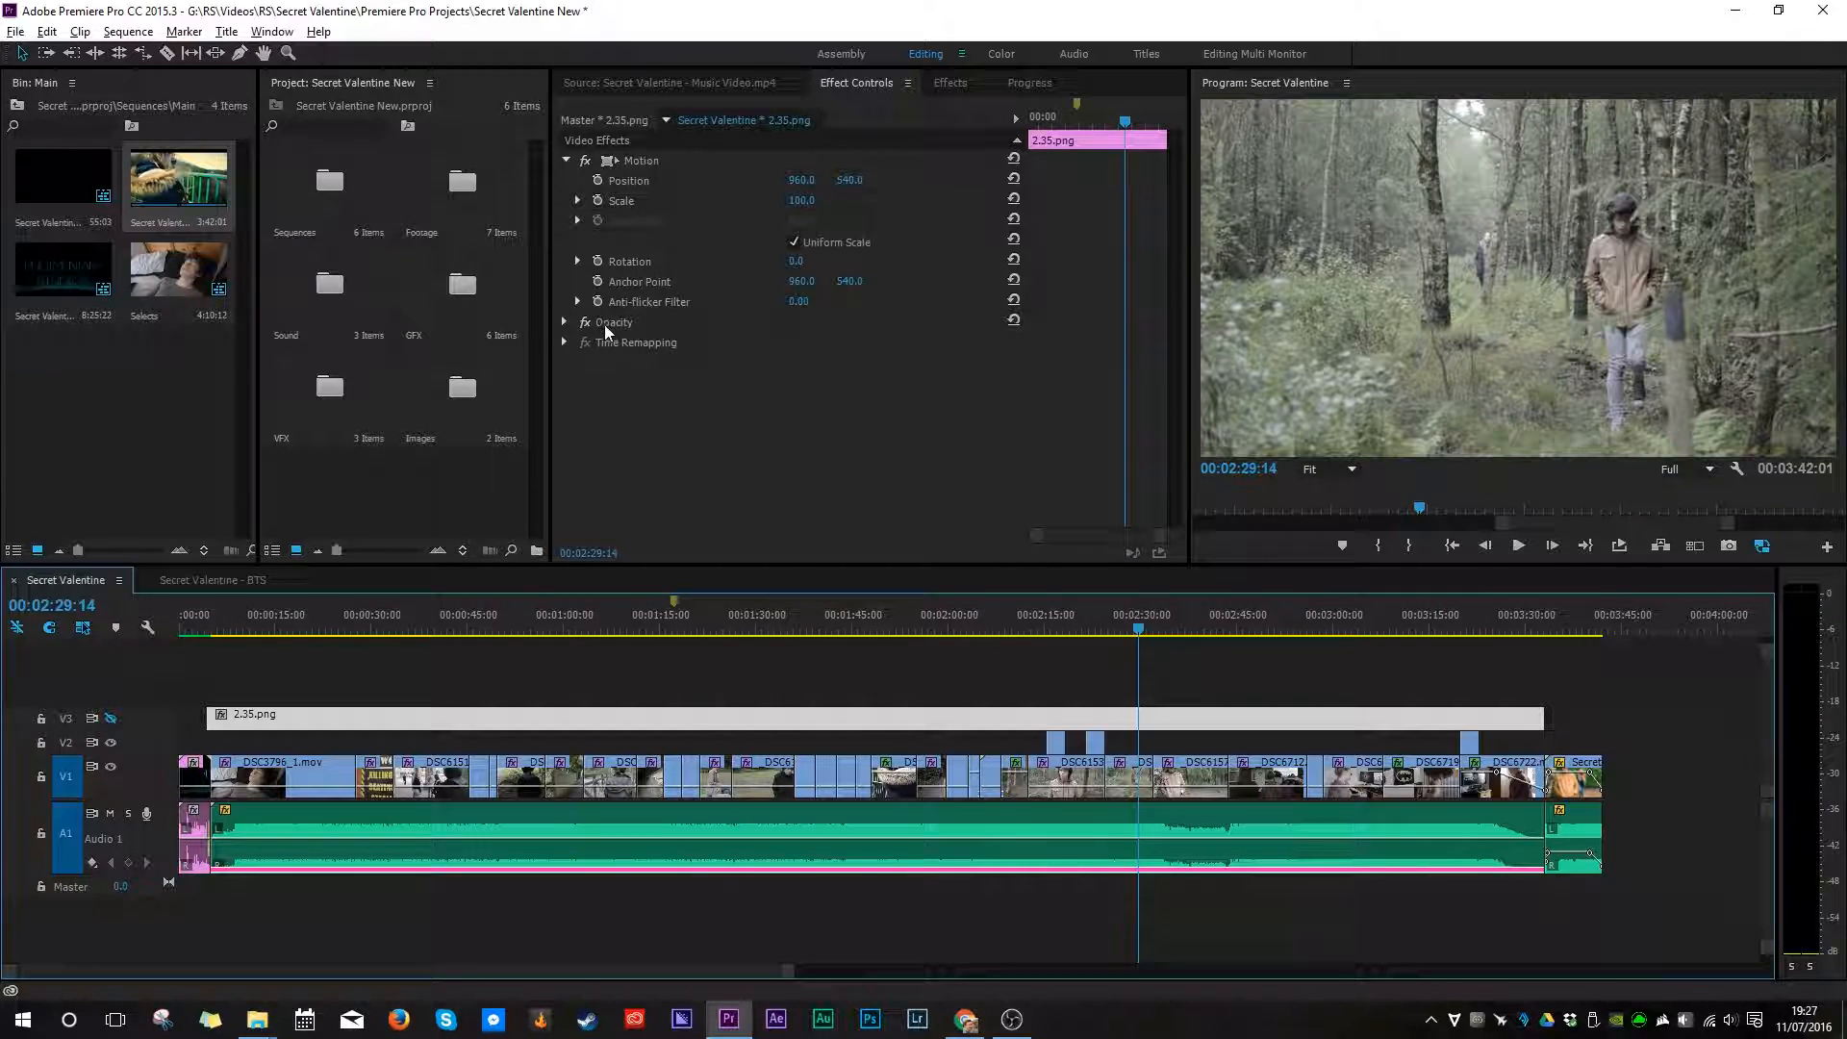
left_click(1140, 781)
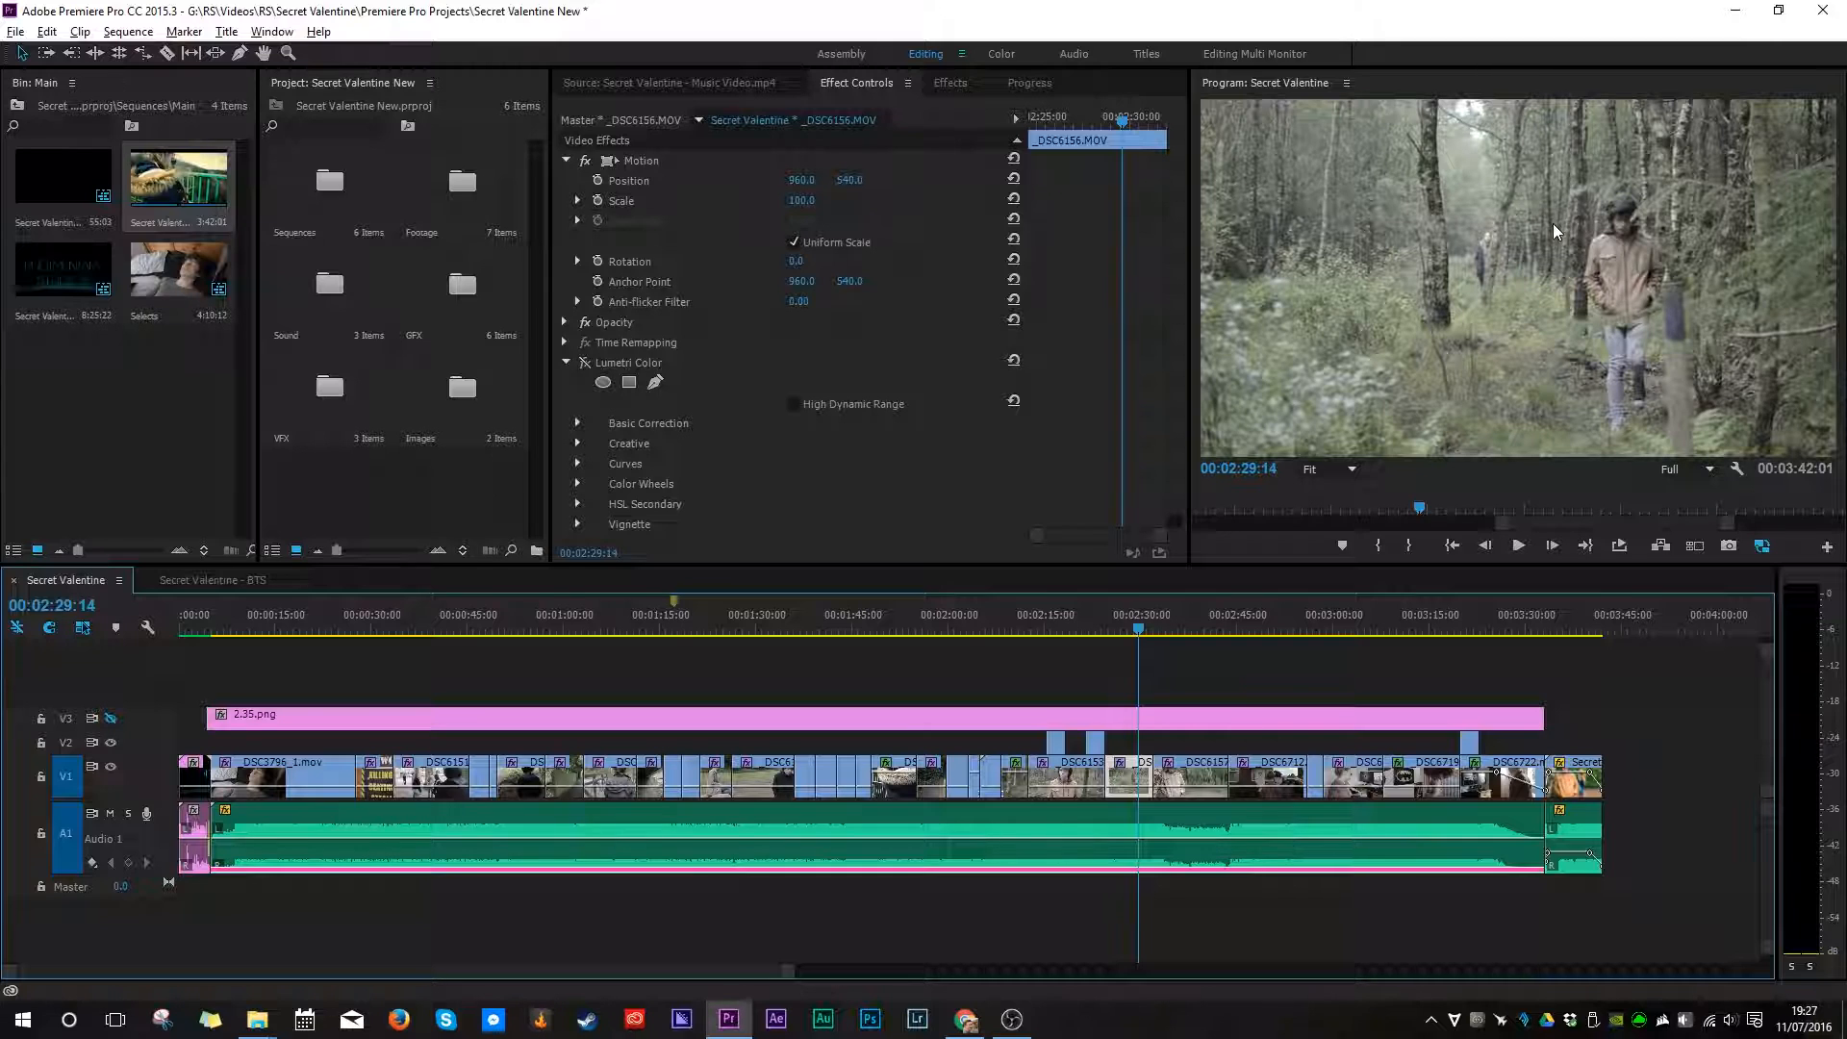
- Re-enable Lumetri Color on the _DSC6156.MOV forest clip, and compare the _DSC6157.MOV clip at 00:02:36:12 with and without its Lumetri grade
left_click(581, 362)
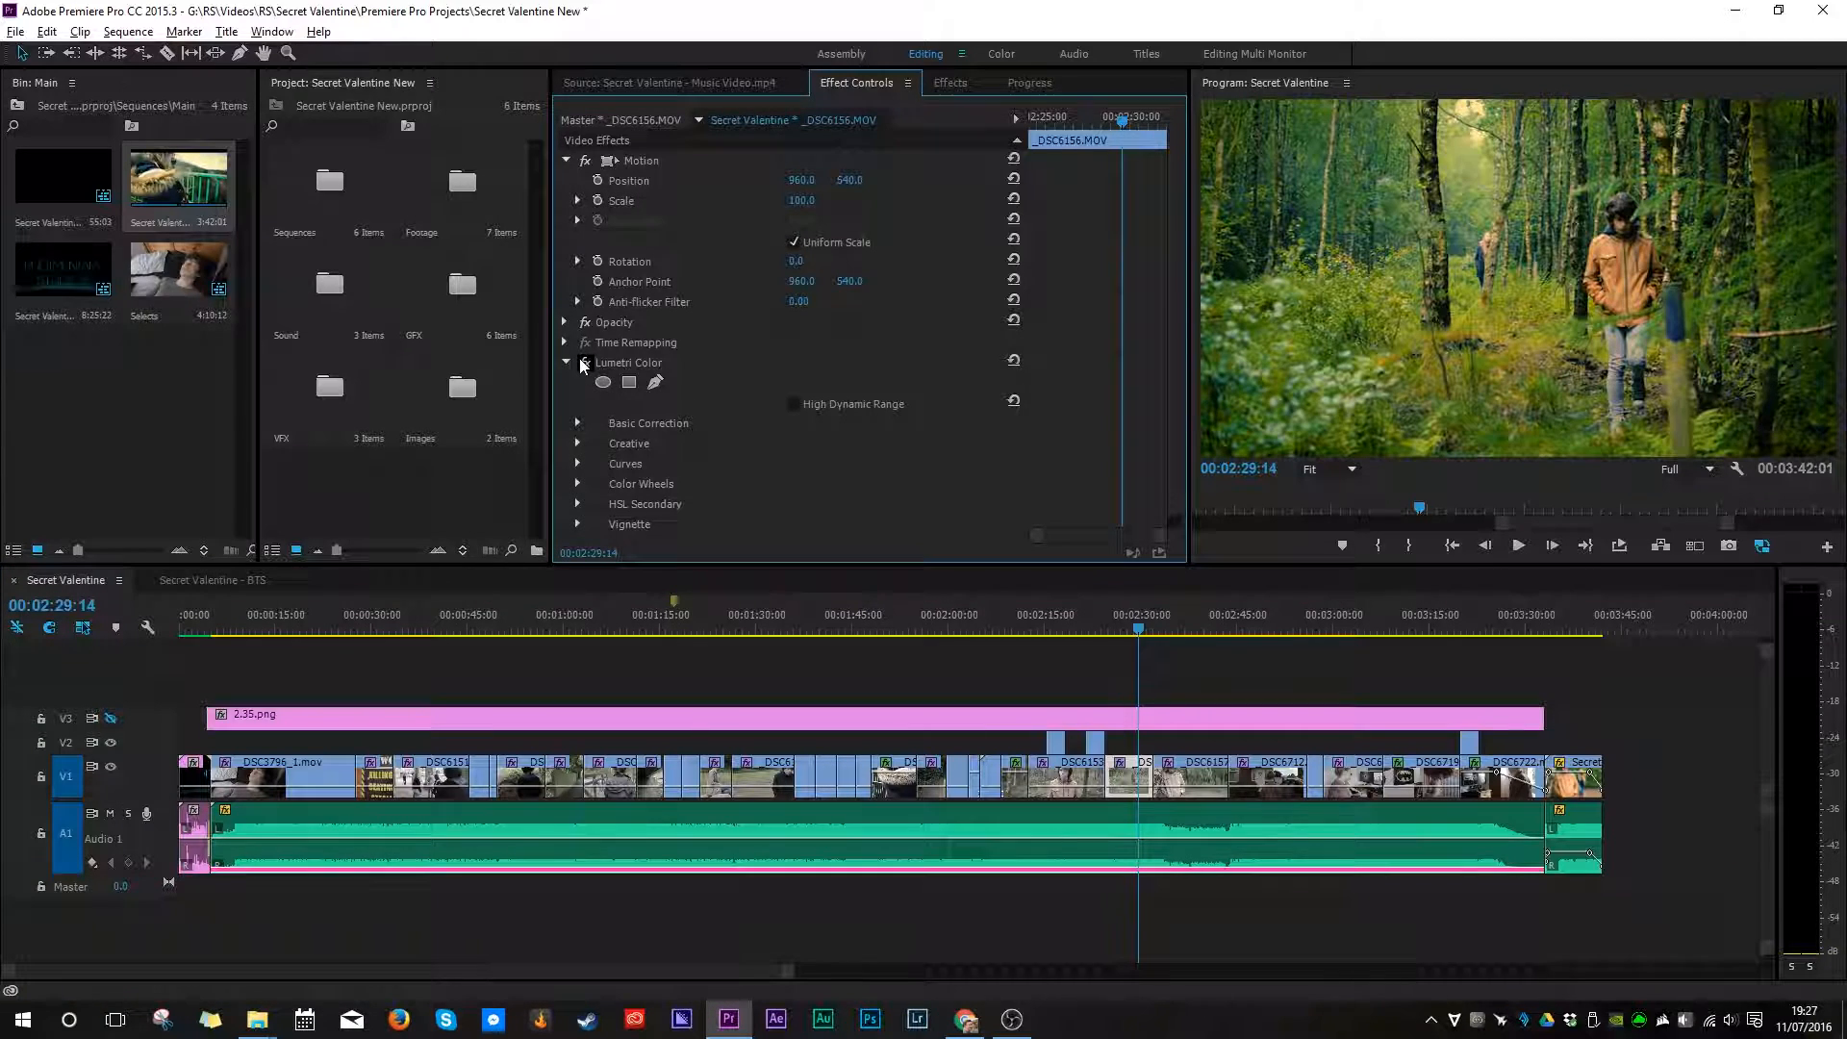
left_click(1182, 625)
left_click(584, 363)
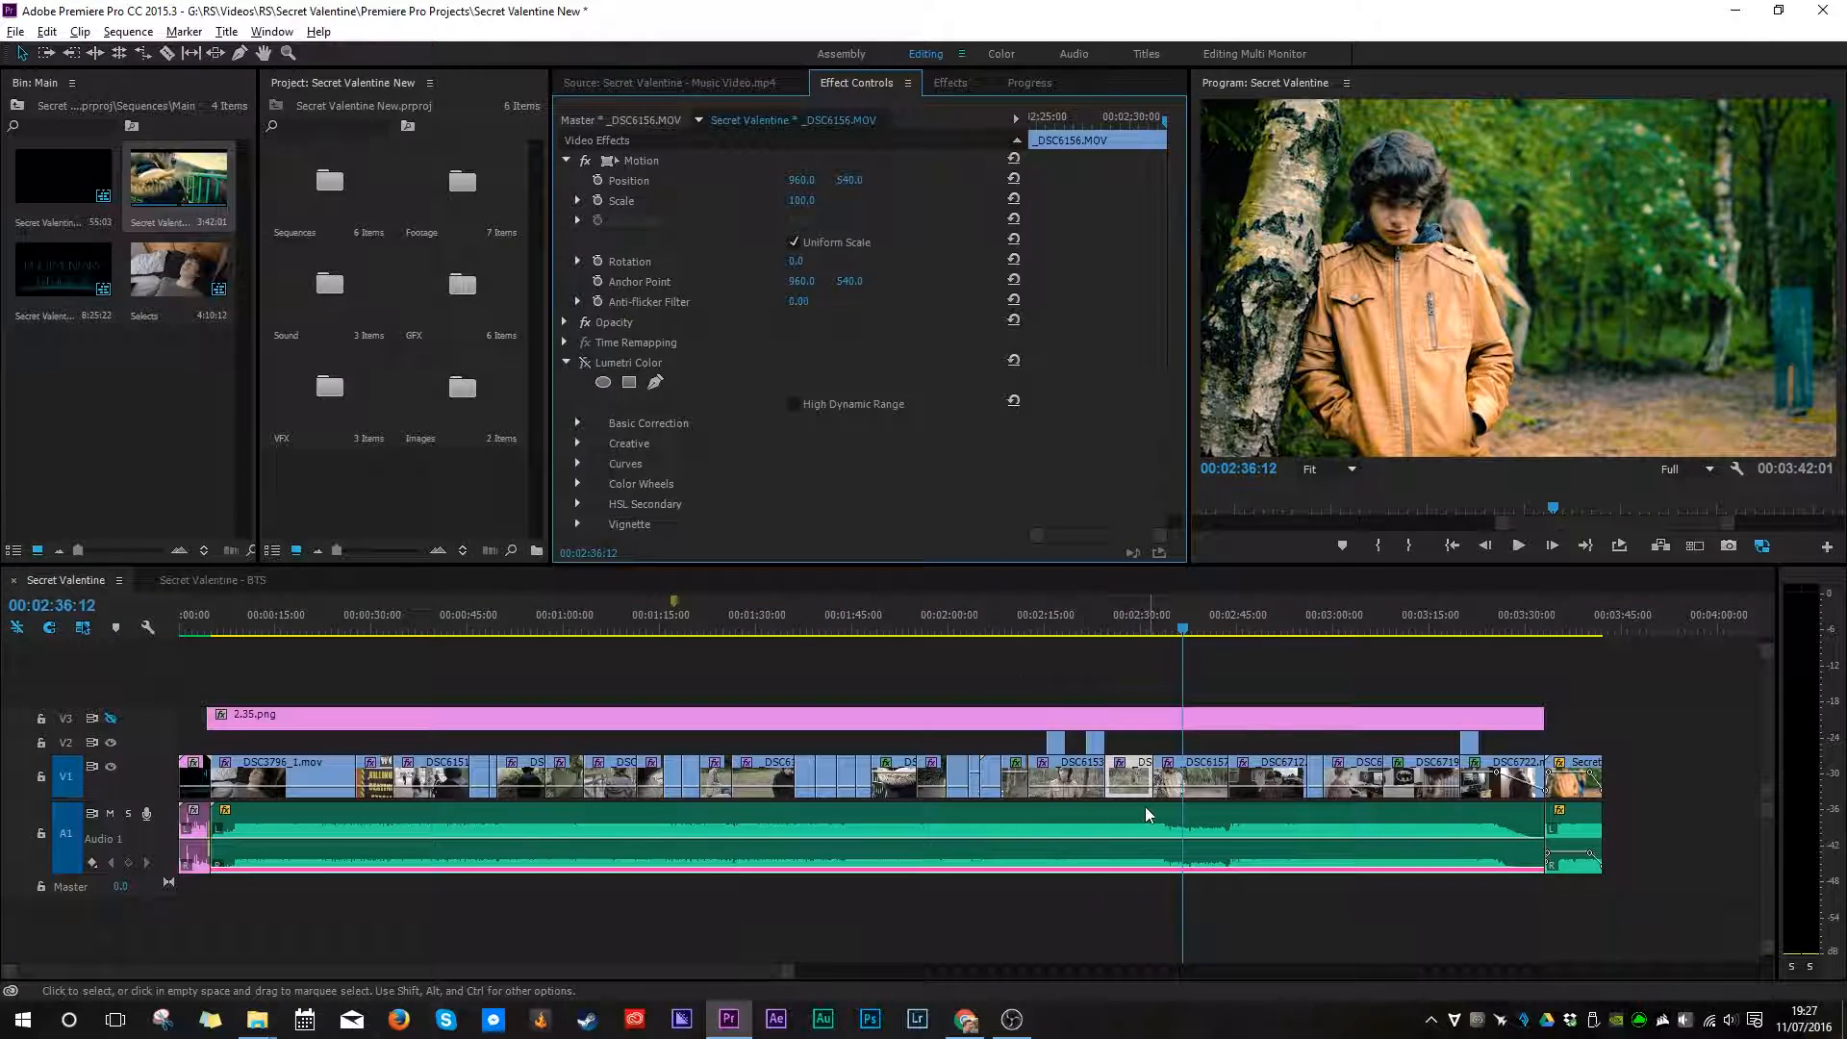
left_click(1207, 779)
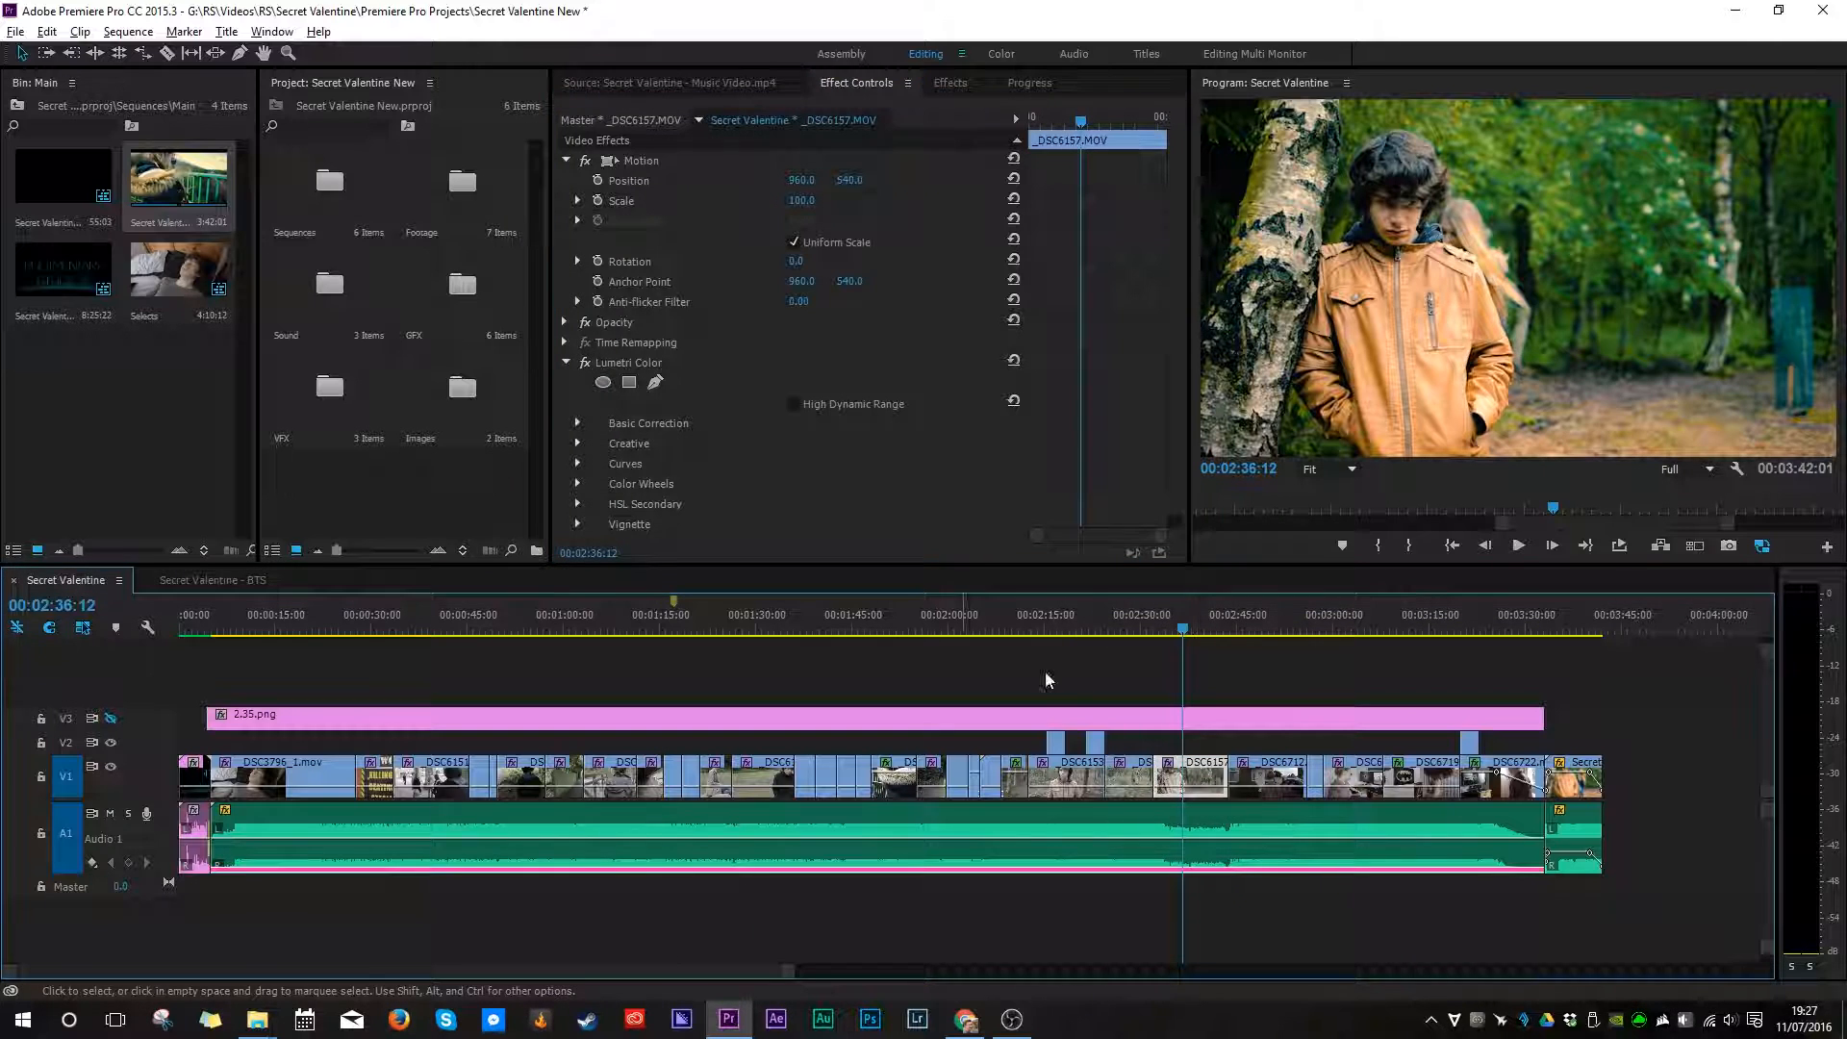
left_click(584, 362)
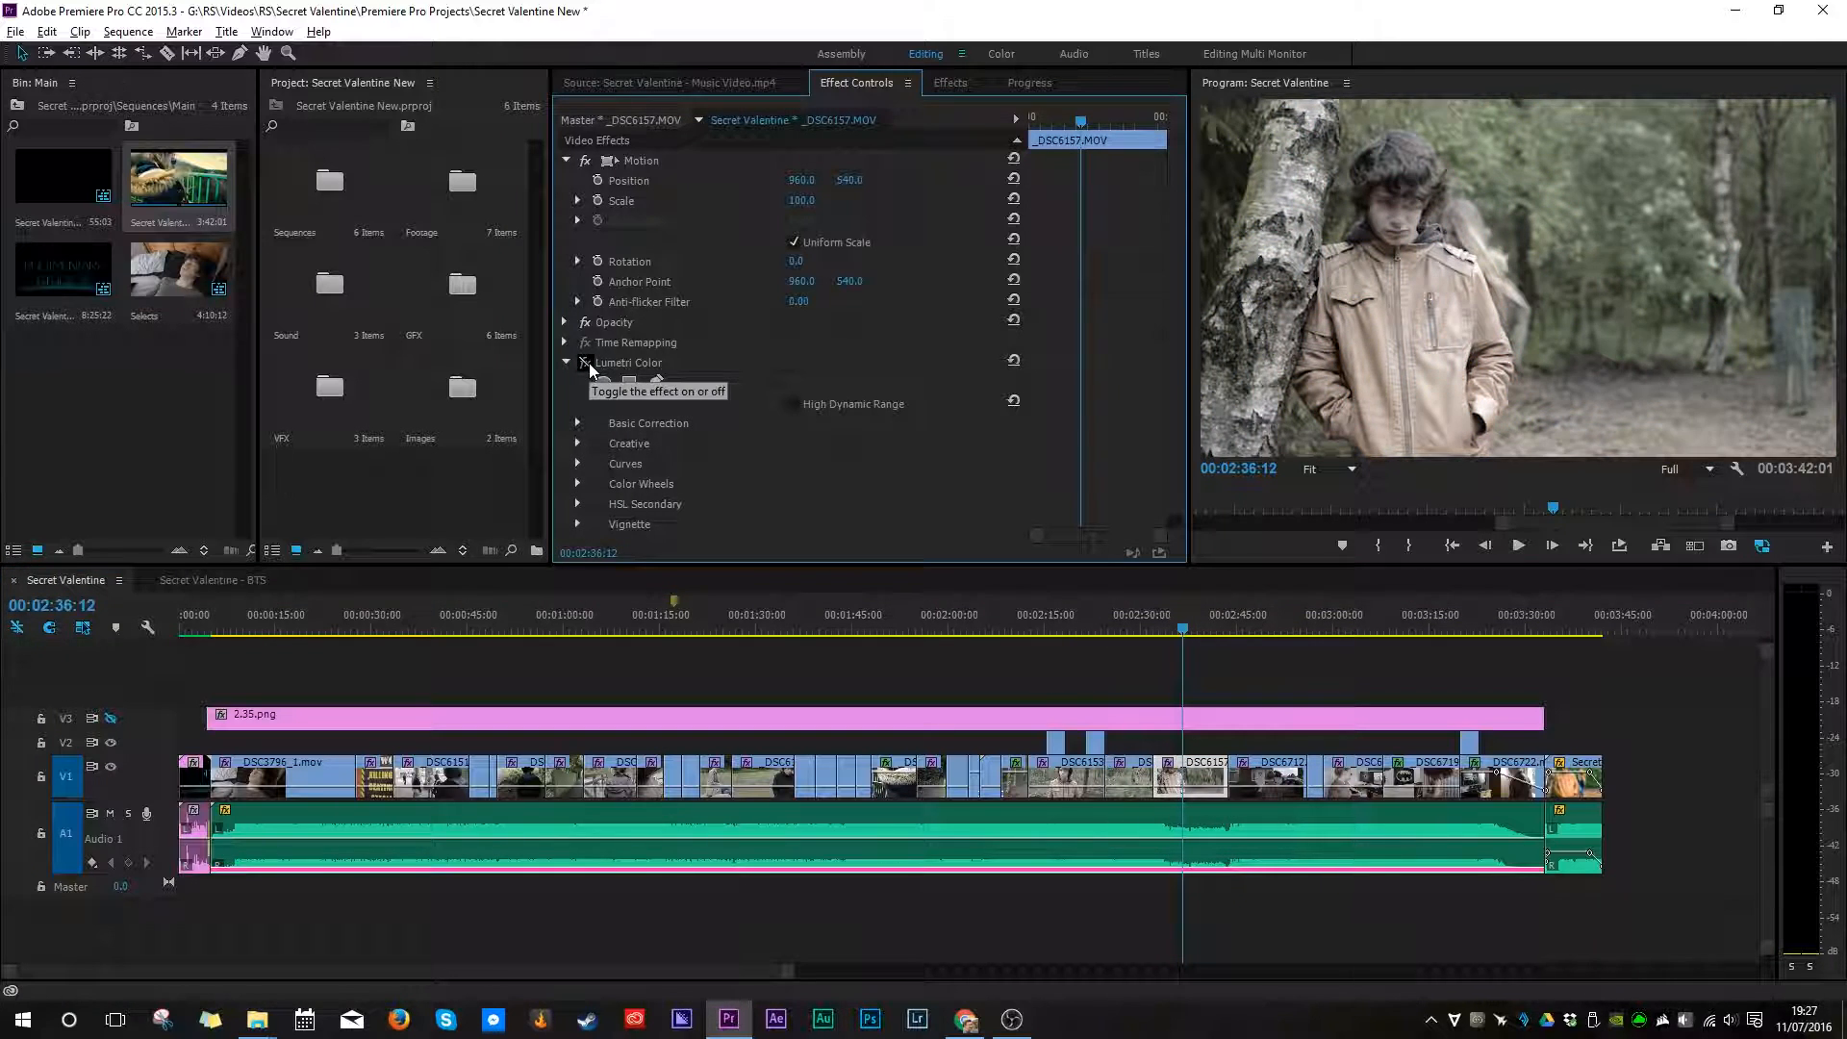
left_click(585, 363)
left_click(584, 362)
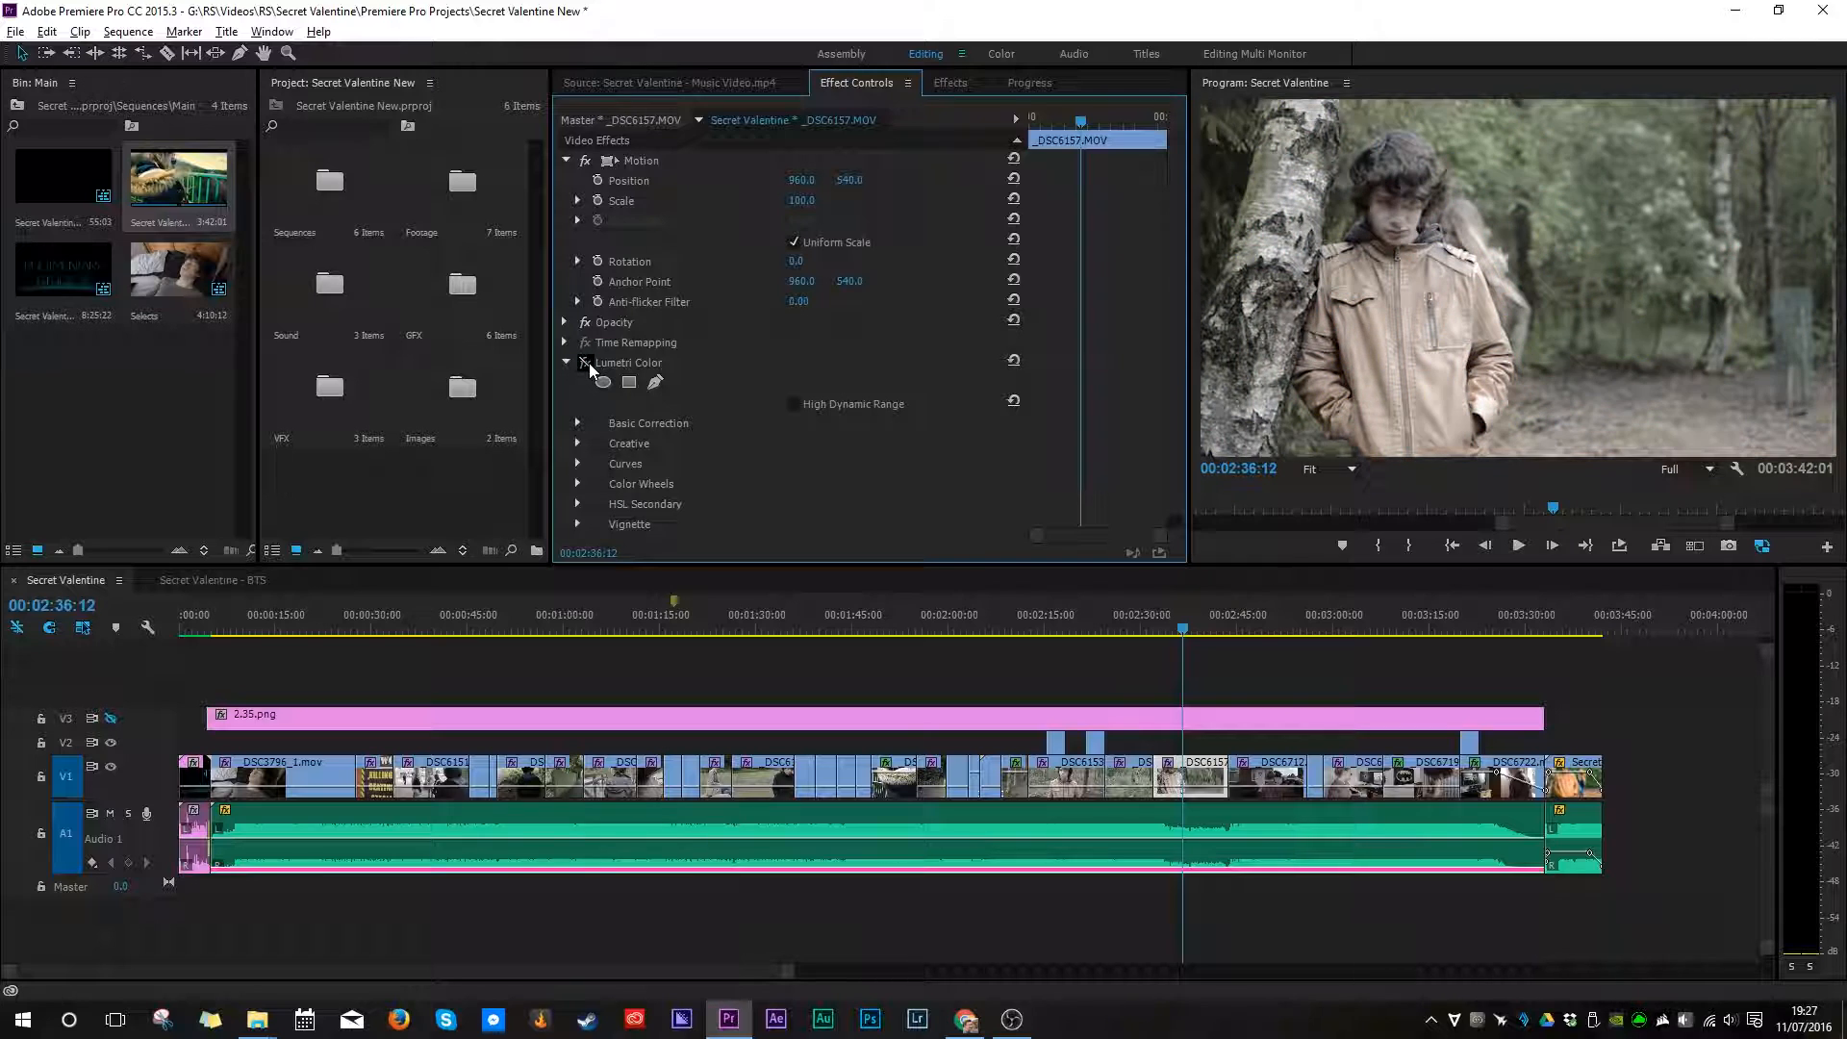
left_click(586, 365)
left_click(586, 364)
left_click(586, 364)
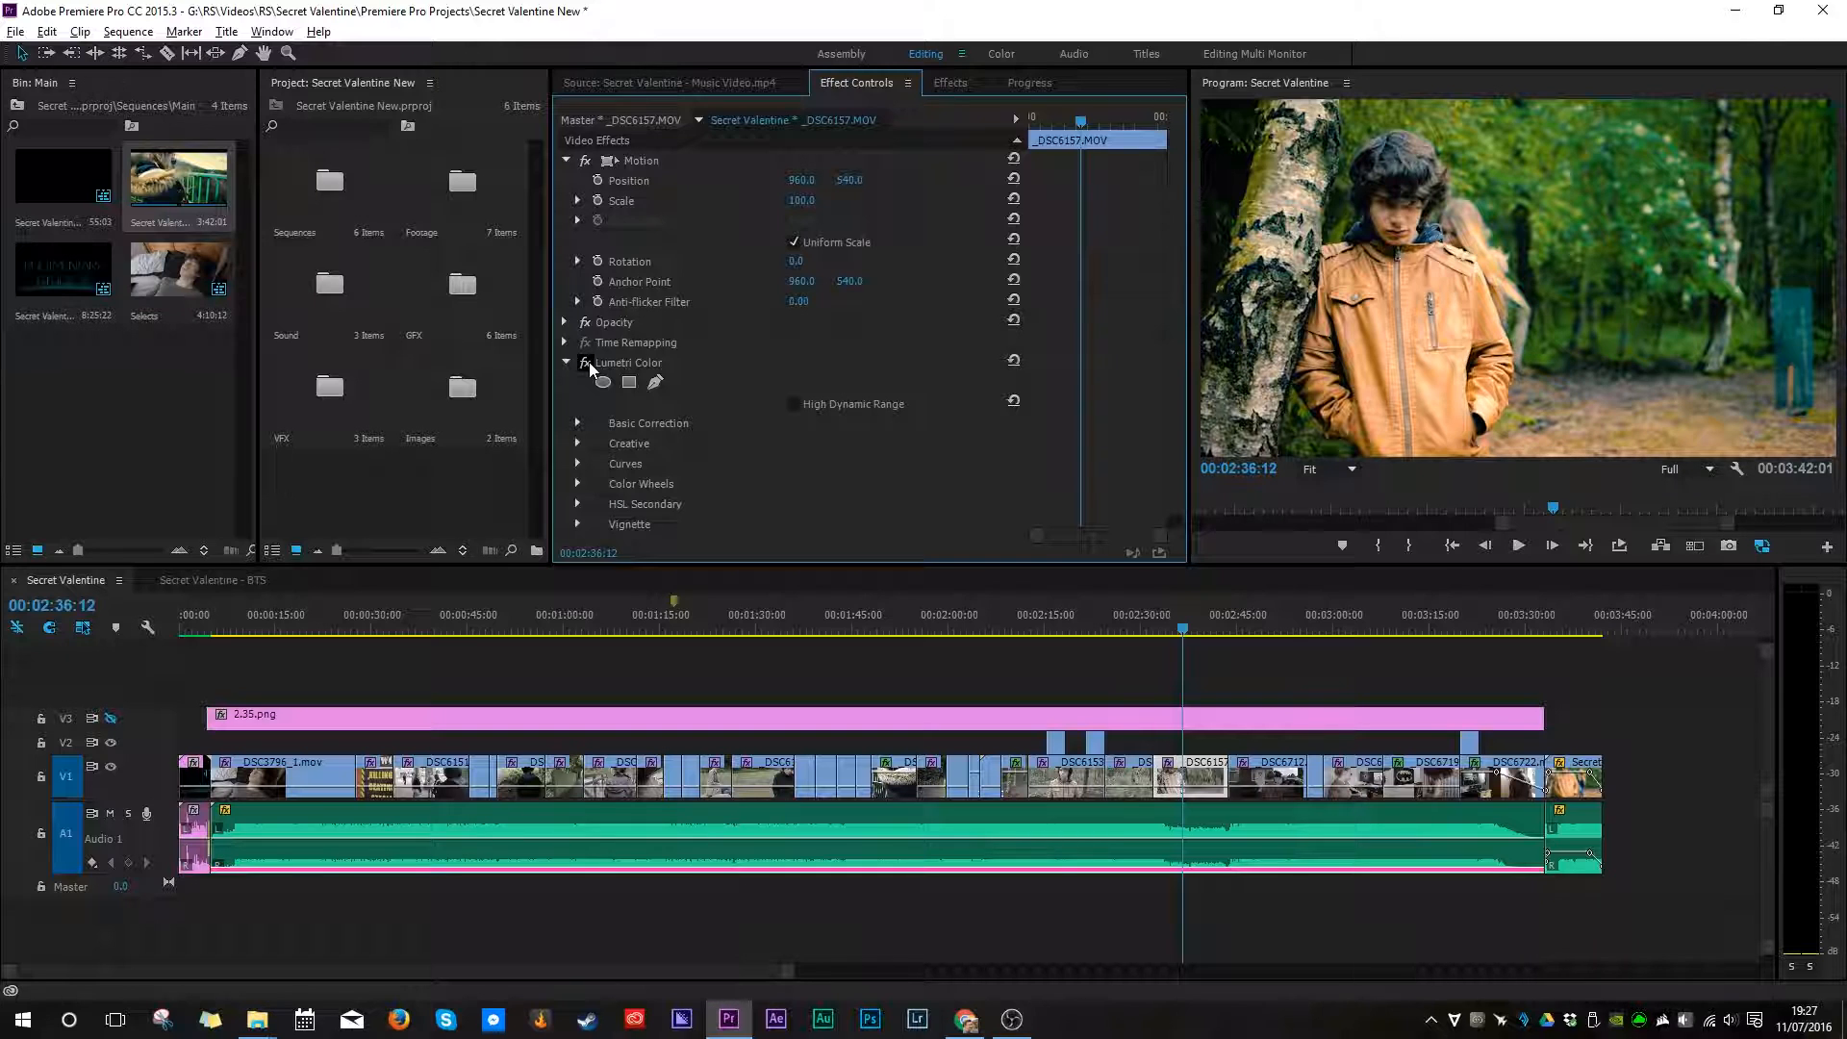
- Compare the _DSC3796_1.mov bedroom clip at 00:00:08:06 with its Lumetri Color effect off and on
left_click(302, 627)
left_click_drag(304, 627, 234, 625)
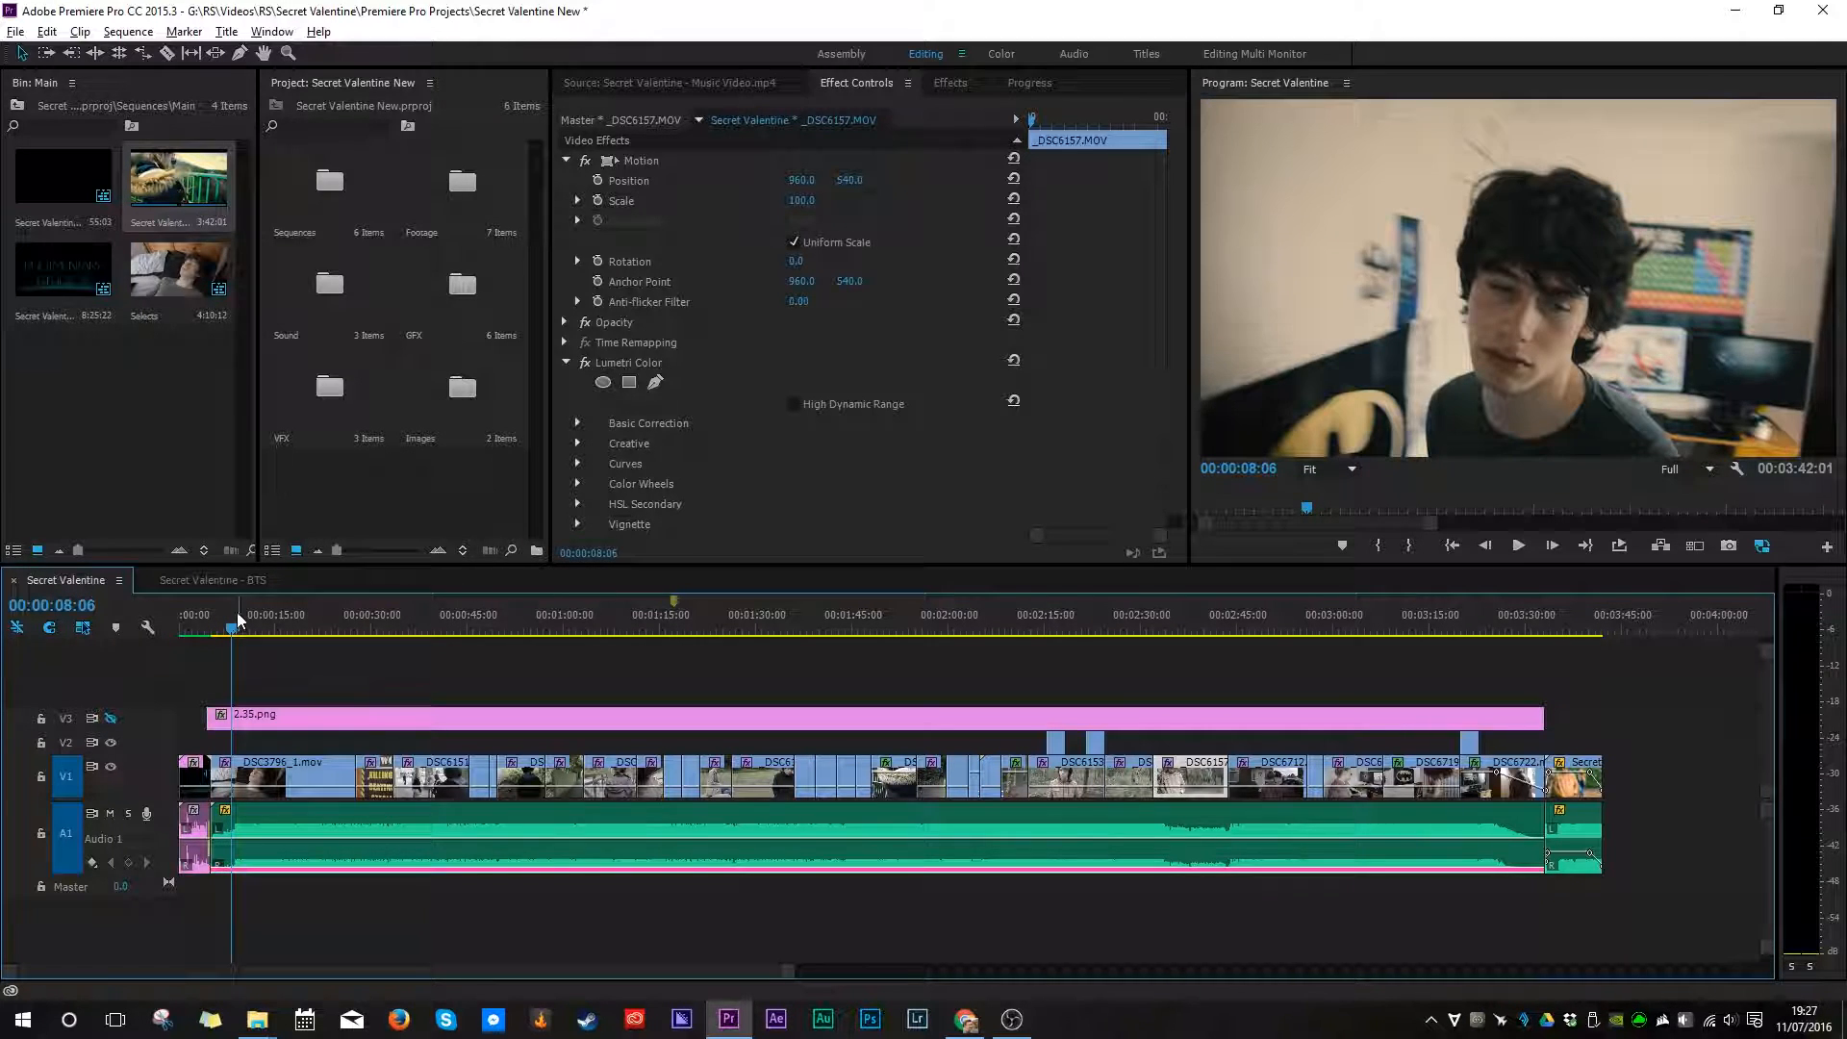
left_click(584, 360)
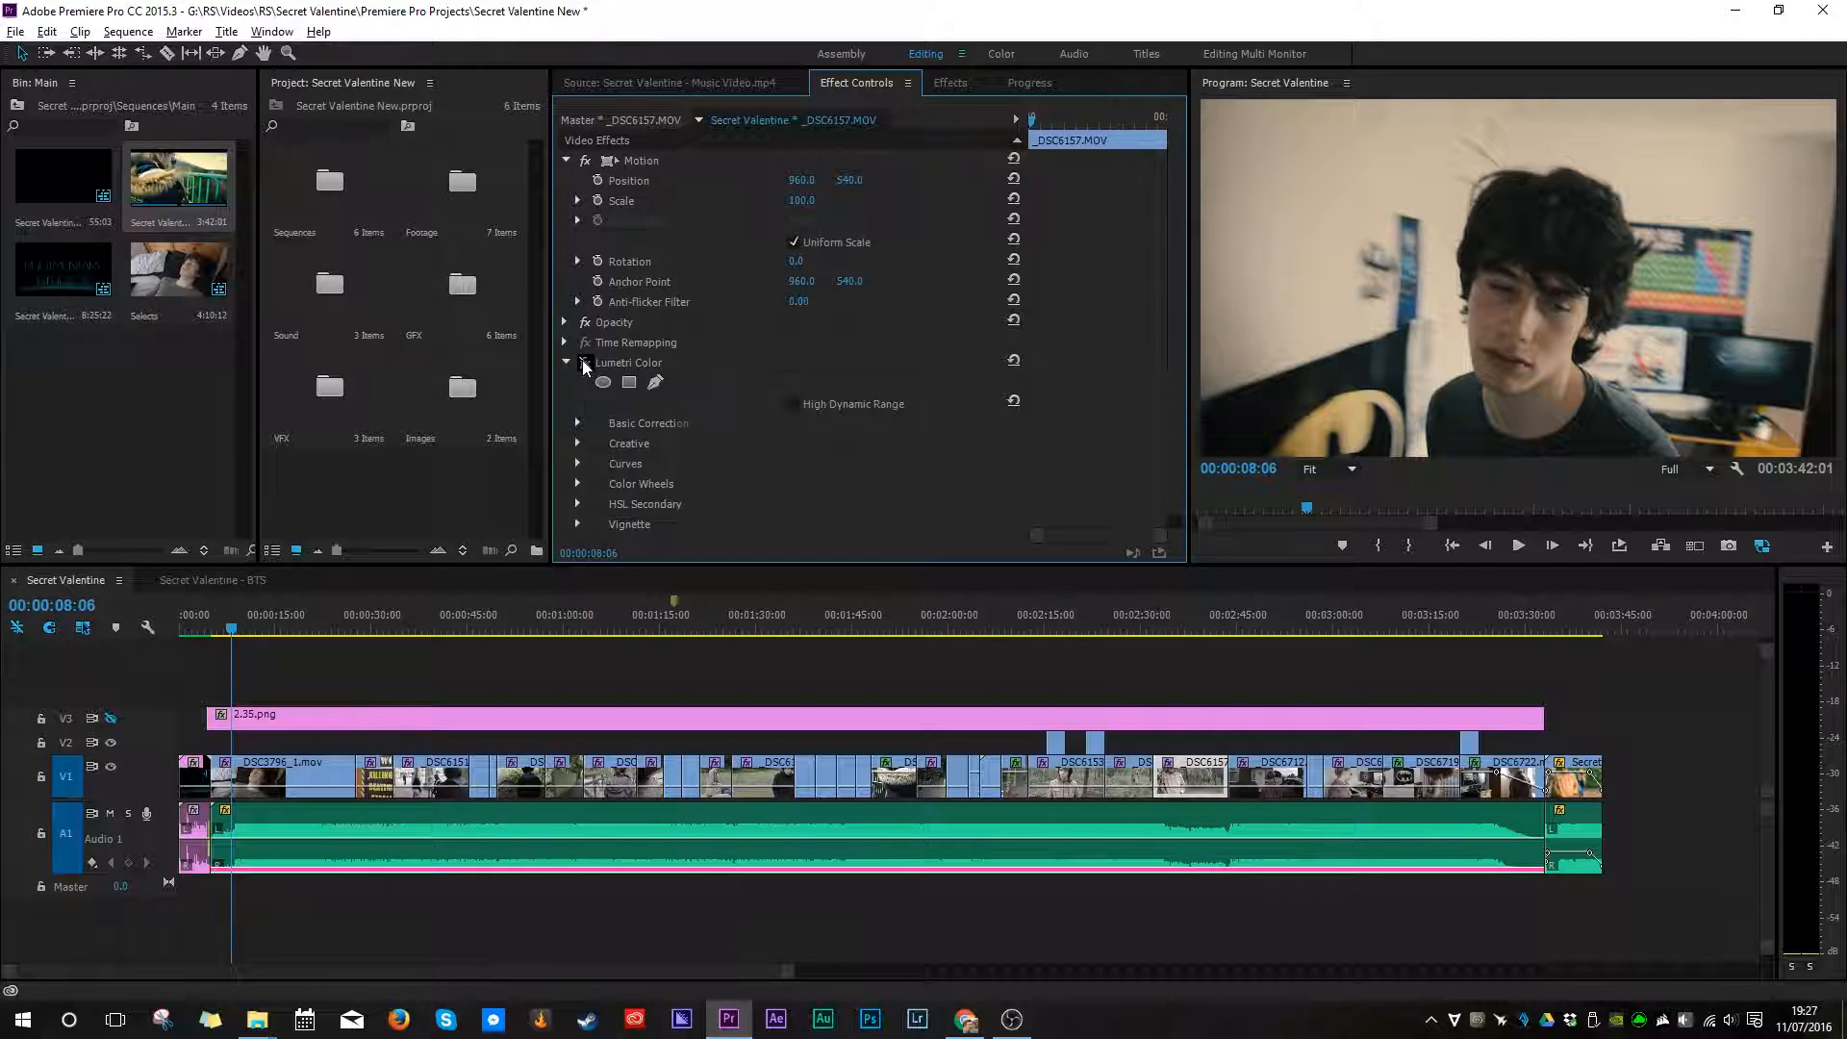
left_click(319, 770)
left_click(591, 366)
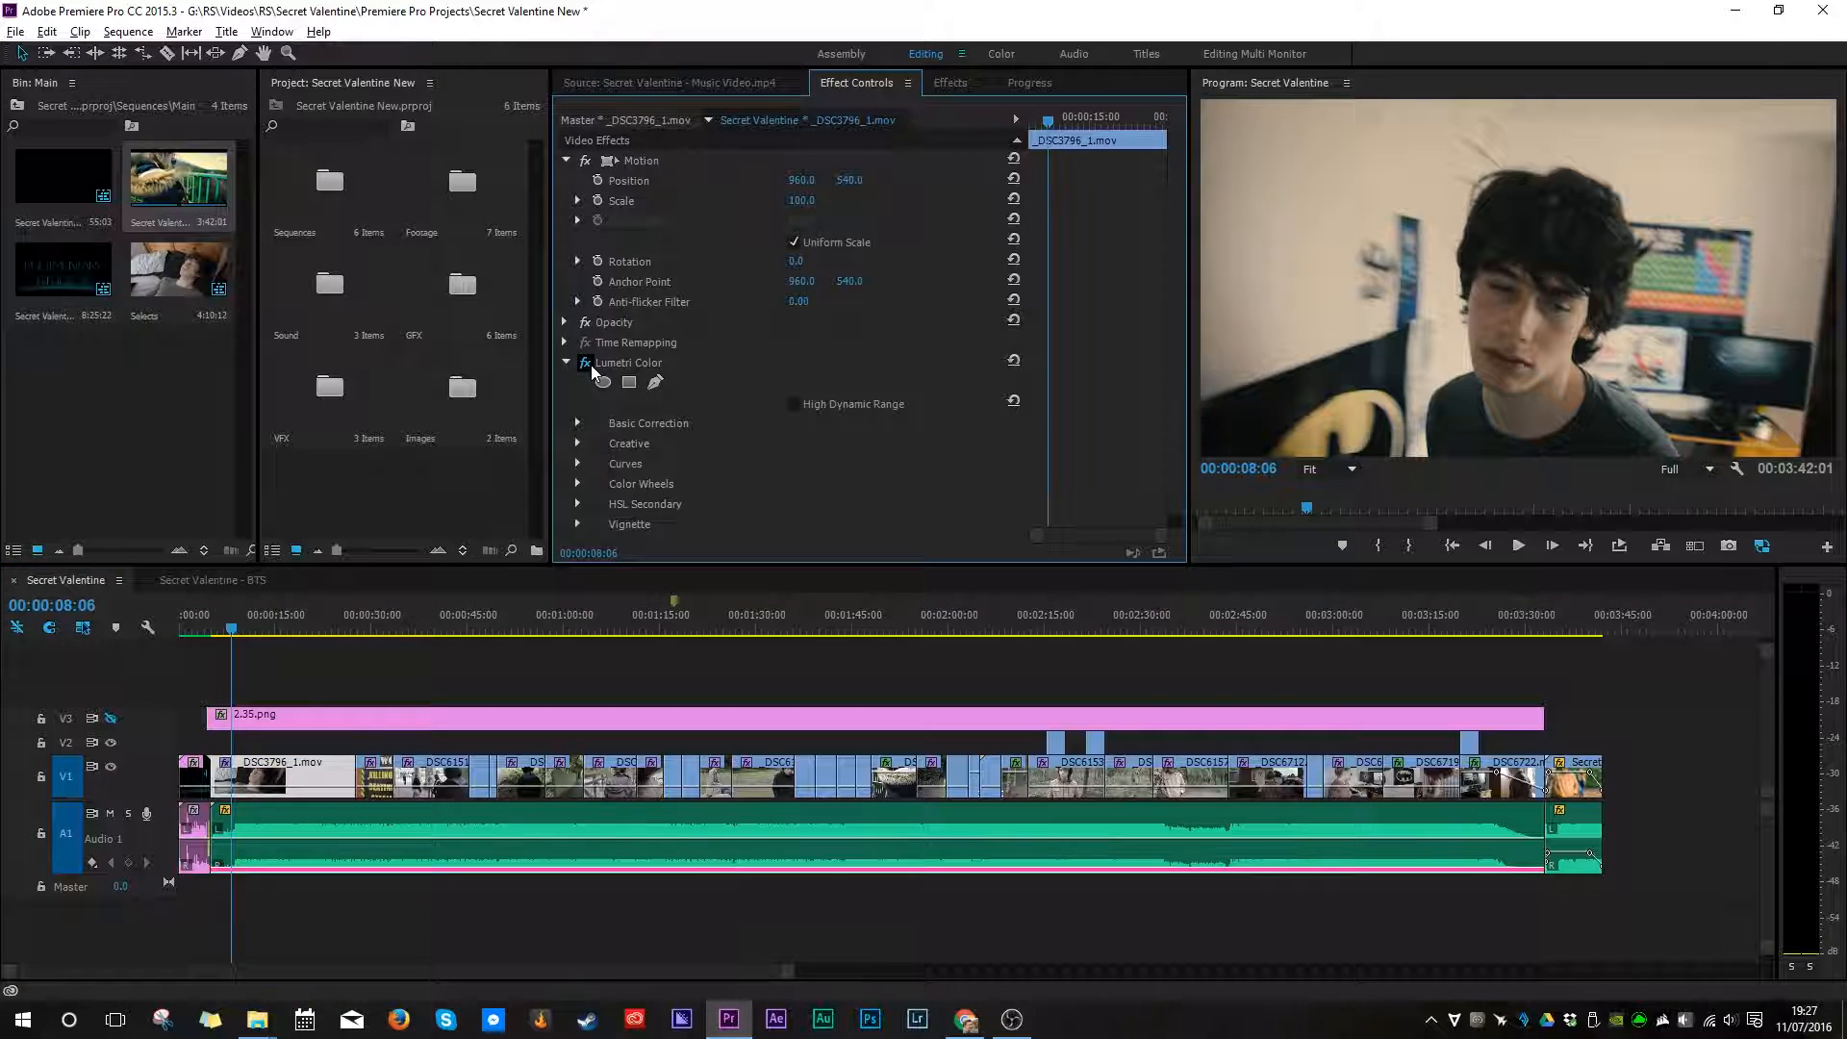
left_click(591, 366)
left_click(591, 365)
left_click(590, 365)
- Compare the Lumetri grade off and on at two further points of the _DSC3796_1.mov clip, the second at 00:00:25:05
left_click(299, 623)
left_click_drag(301, 625, 300, 625)
left_click(586, 365)
left_click(591, 366)
left_click(590, 365)
left_click(591, 366)
left_click(342, 627)
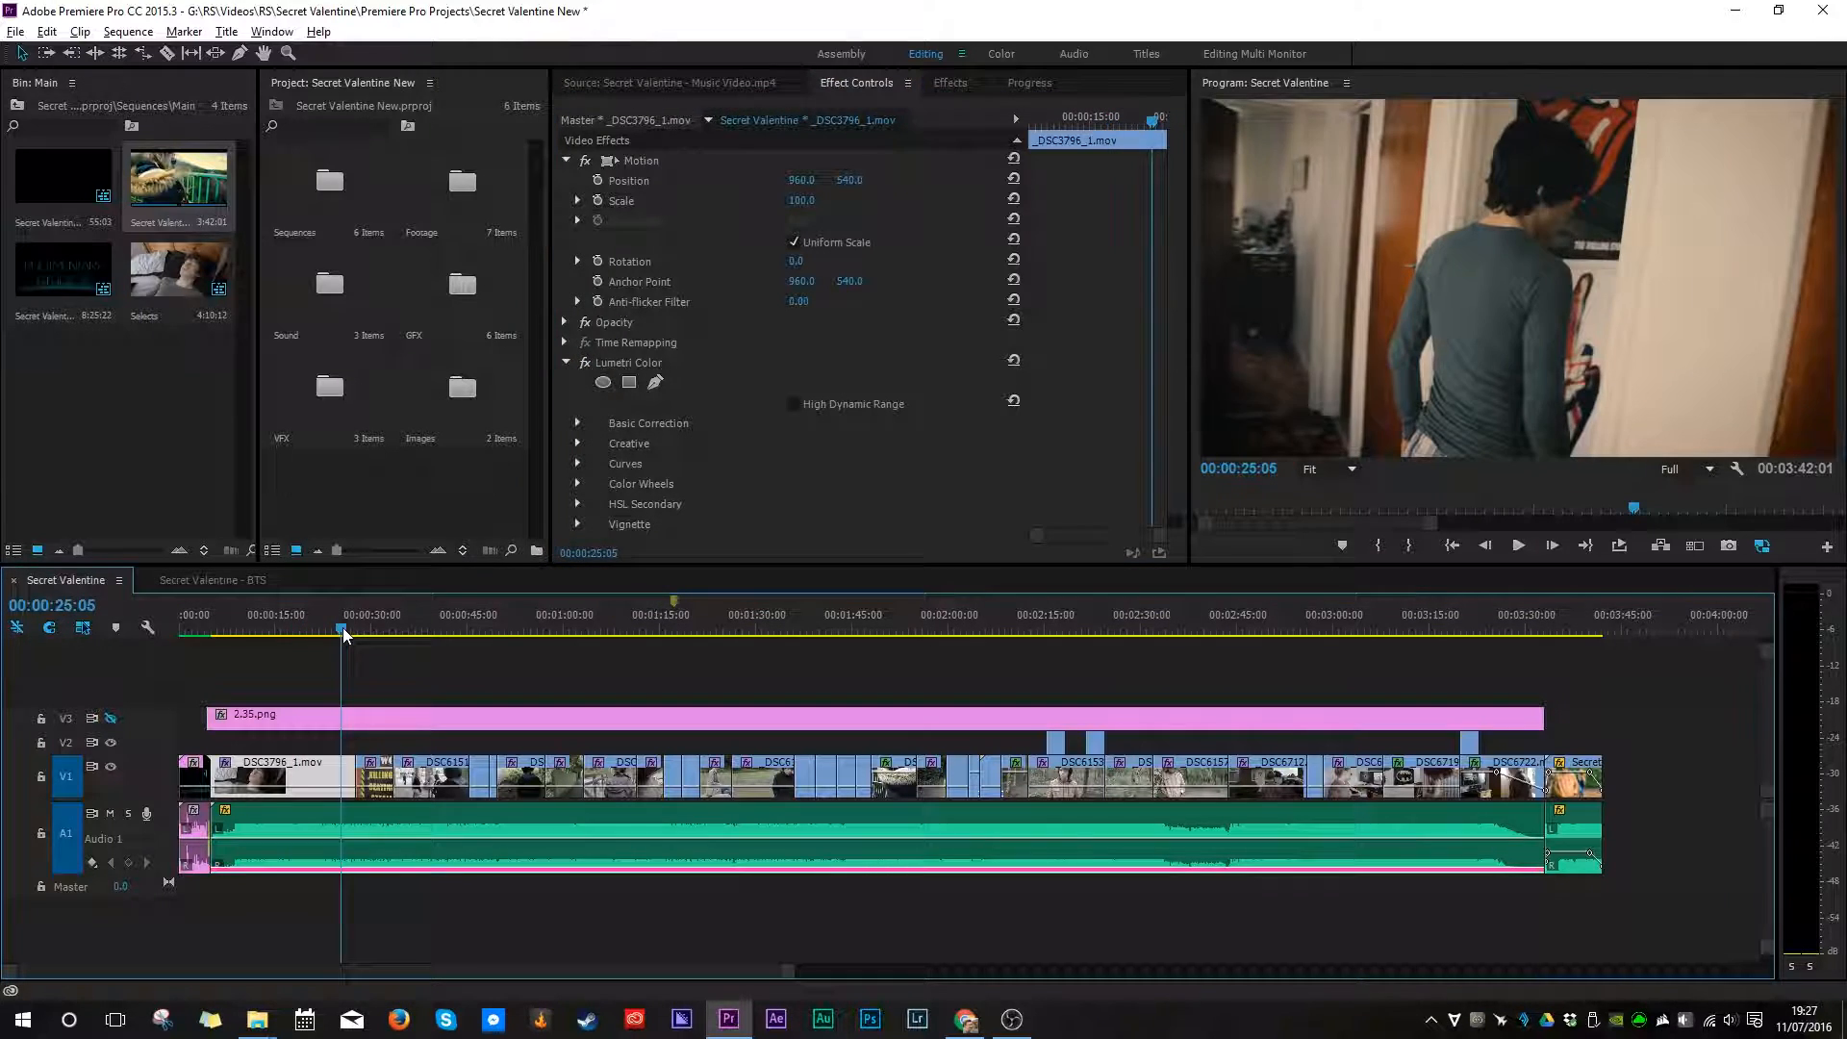
left_click(586, 366)
left_click(586, 365)
left_click(586, 365)
left_click(586, 366)
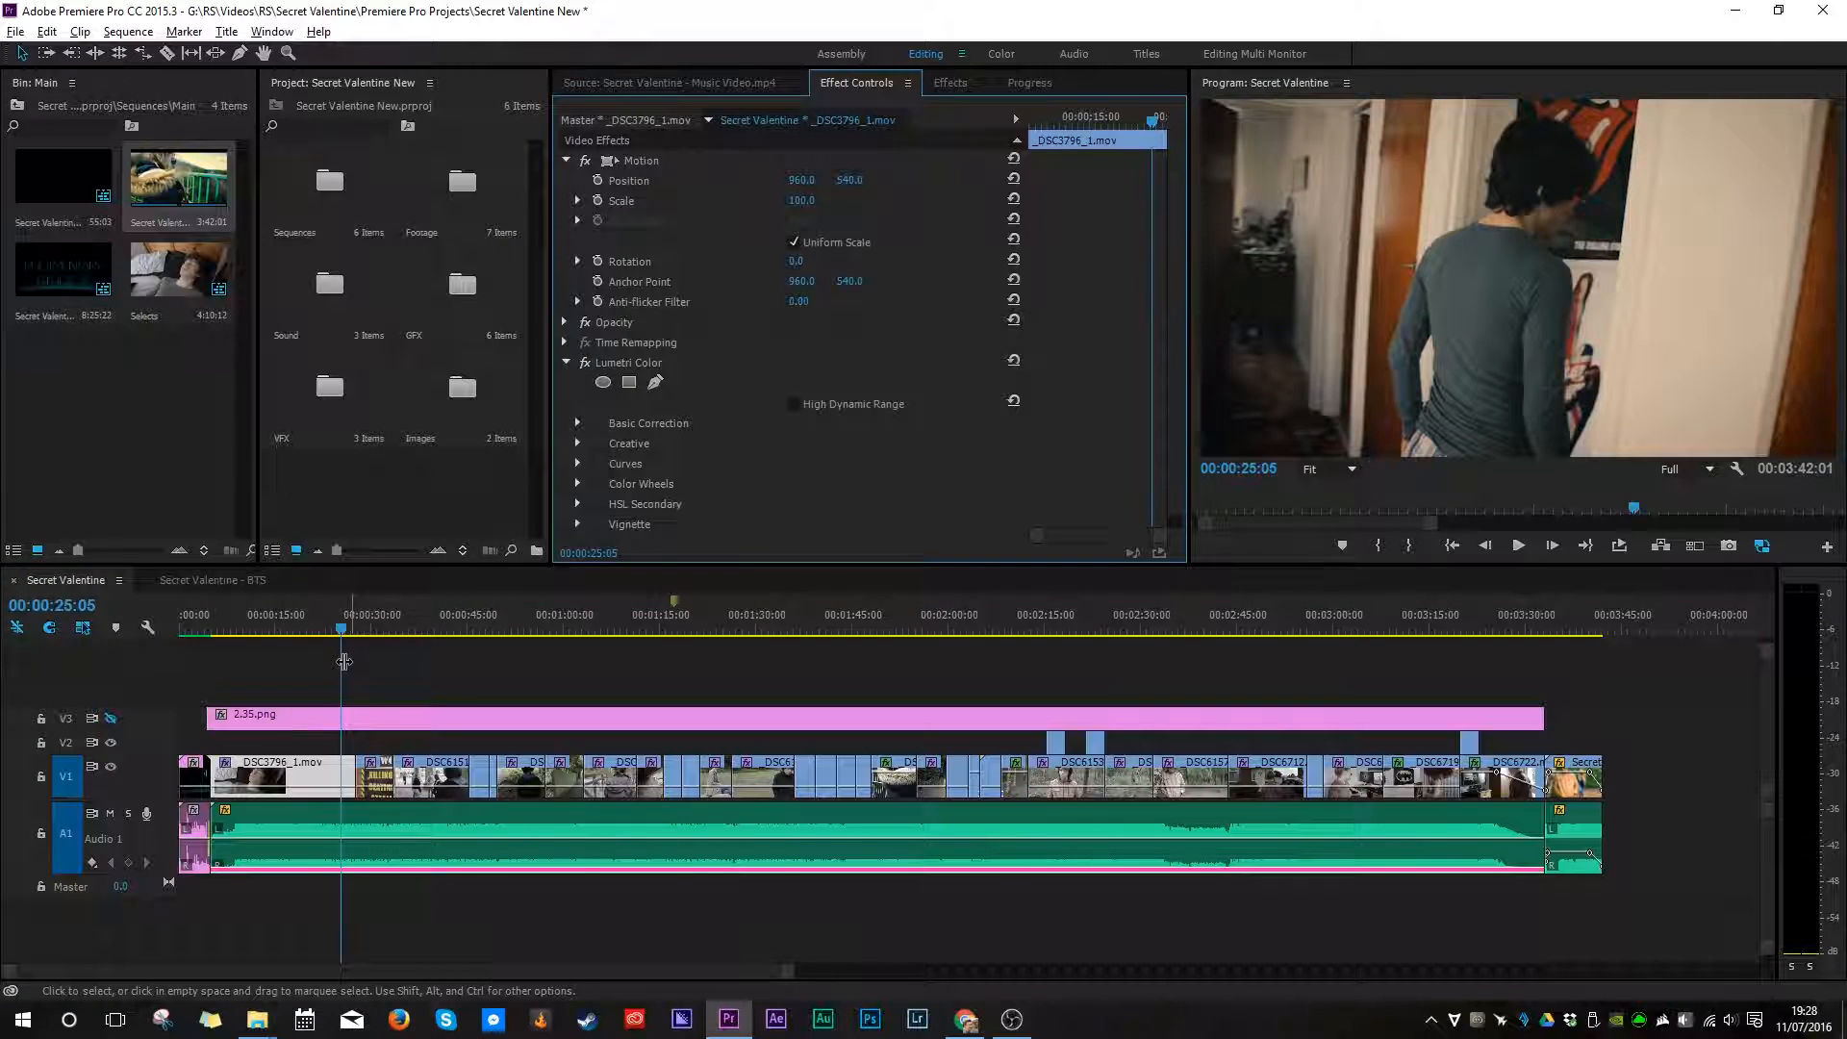
- Compare the _DSC6151.MOV street clip at 00:00:40:16 with and without its Lumetri Color effect
left_click(440, 620)
left_click(585, 364)
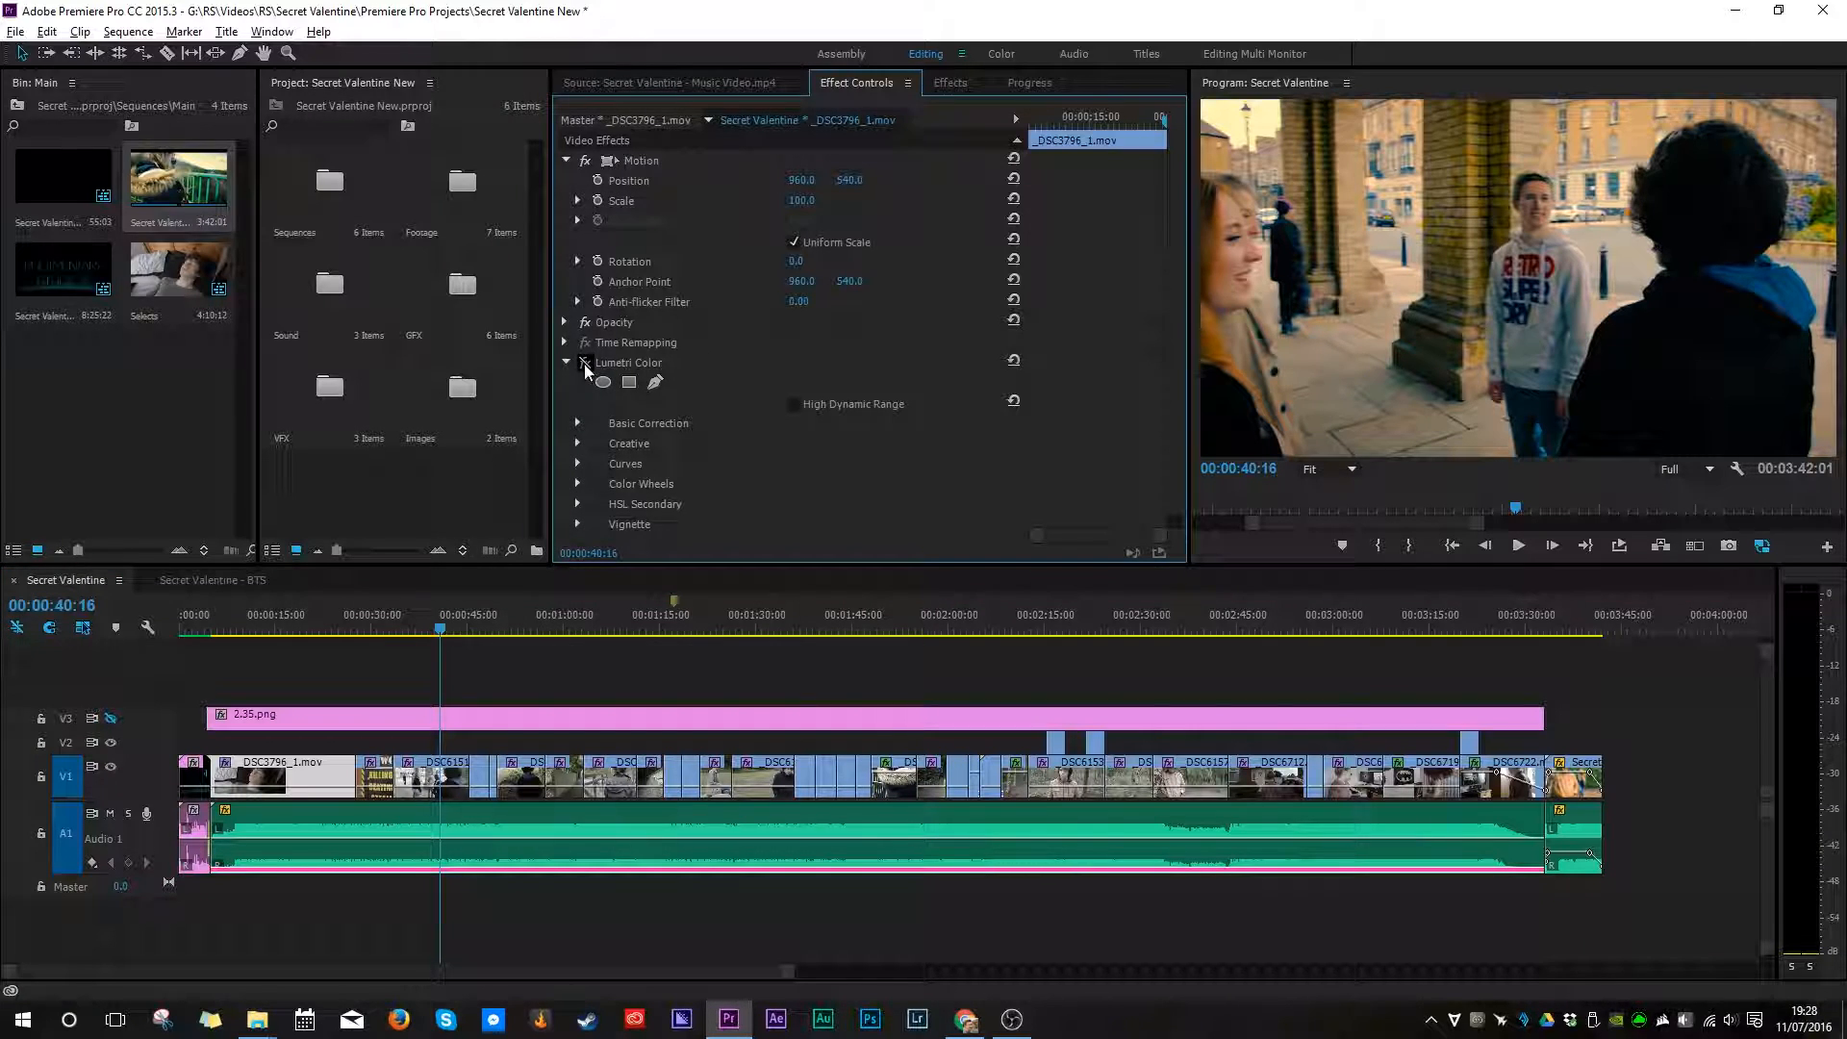
left_click(424, 779)
left_click(585, 362)
left_click(585, 363)
left_click(585, 362)
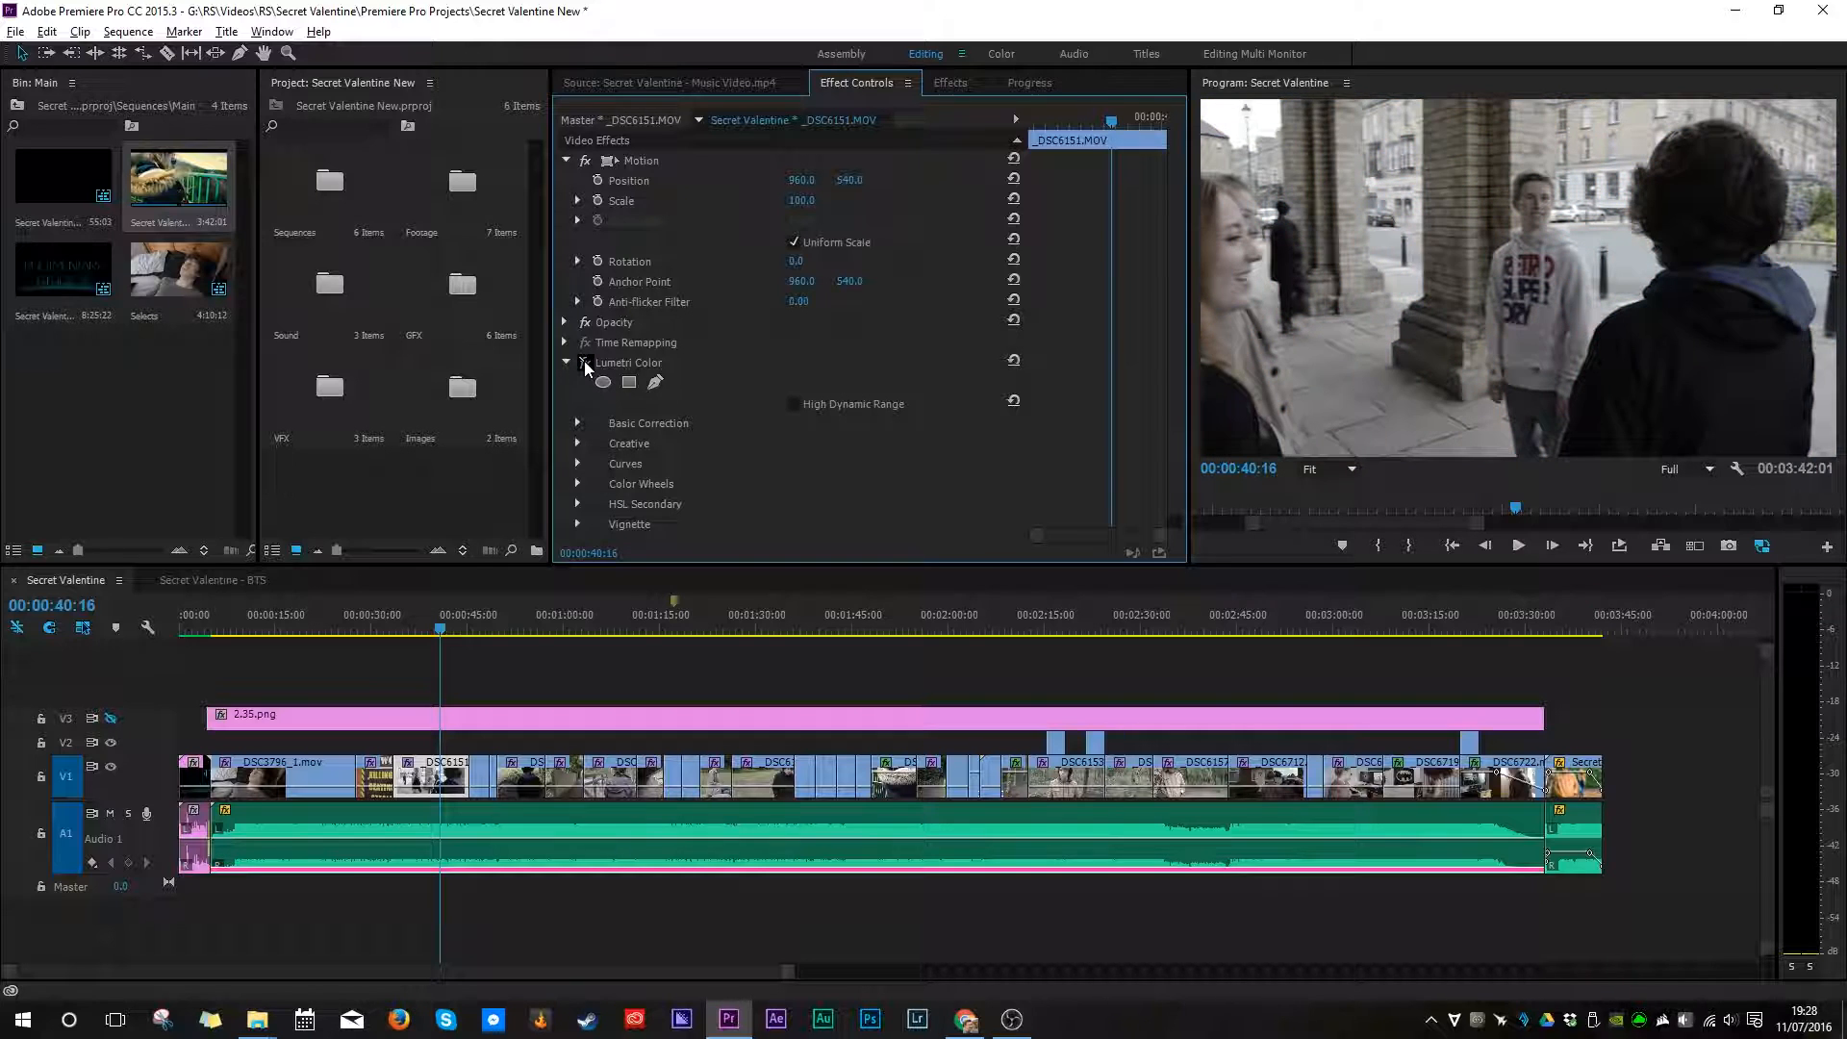
left_click(585, 363)
- Check the Lumetri Color effect's influence on the _DSC6712.mp4 front-door shot at 00:02:52:06
left_click(1494, 627)
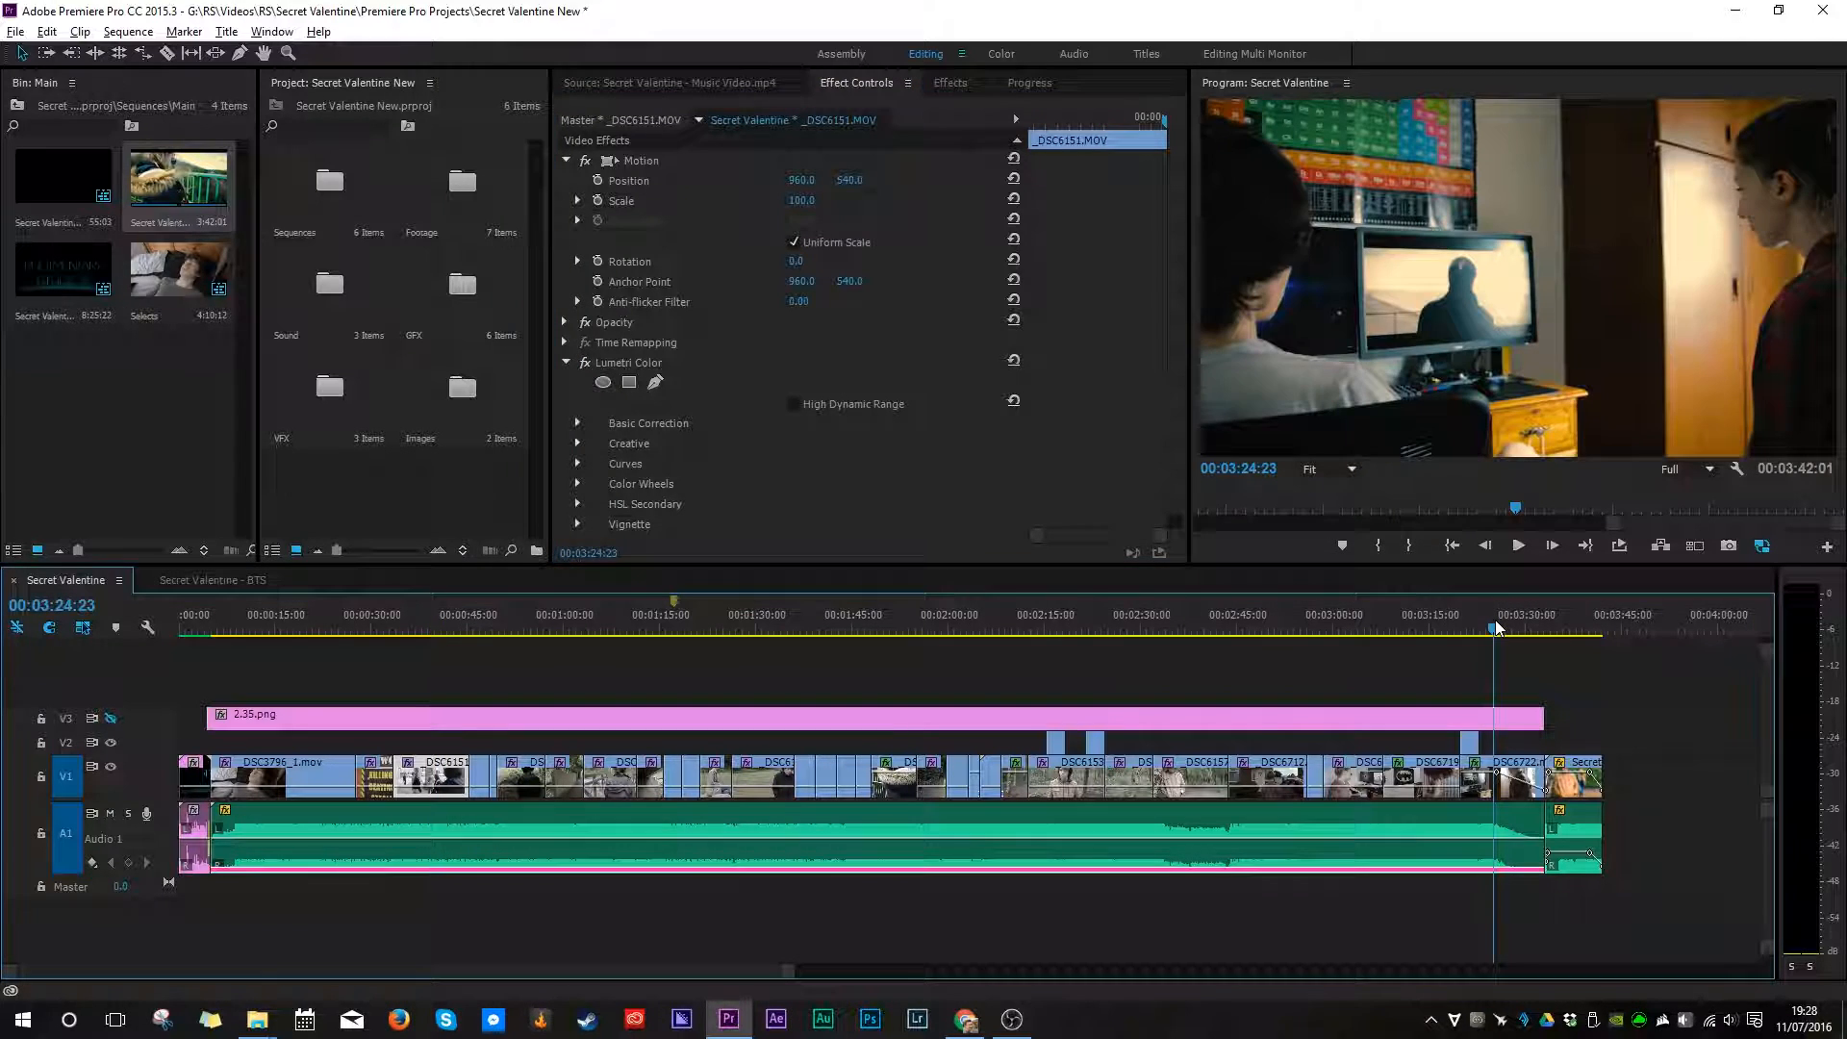
left_click_drag(1497, 626, 1286, 617)
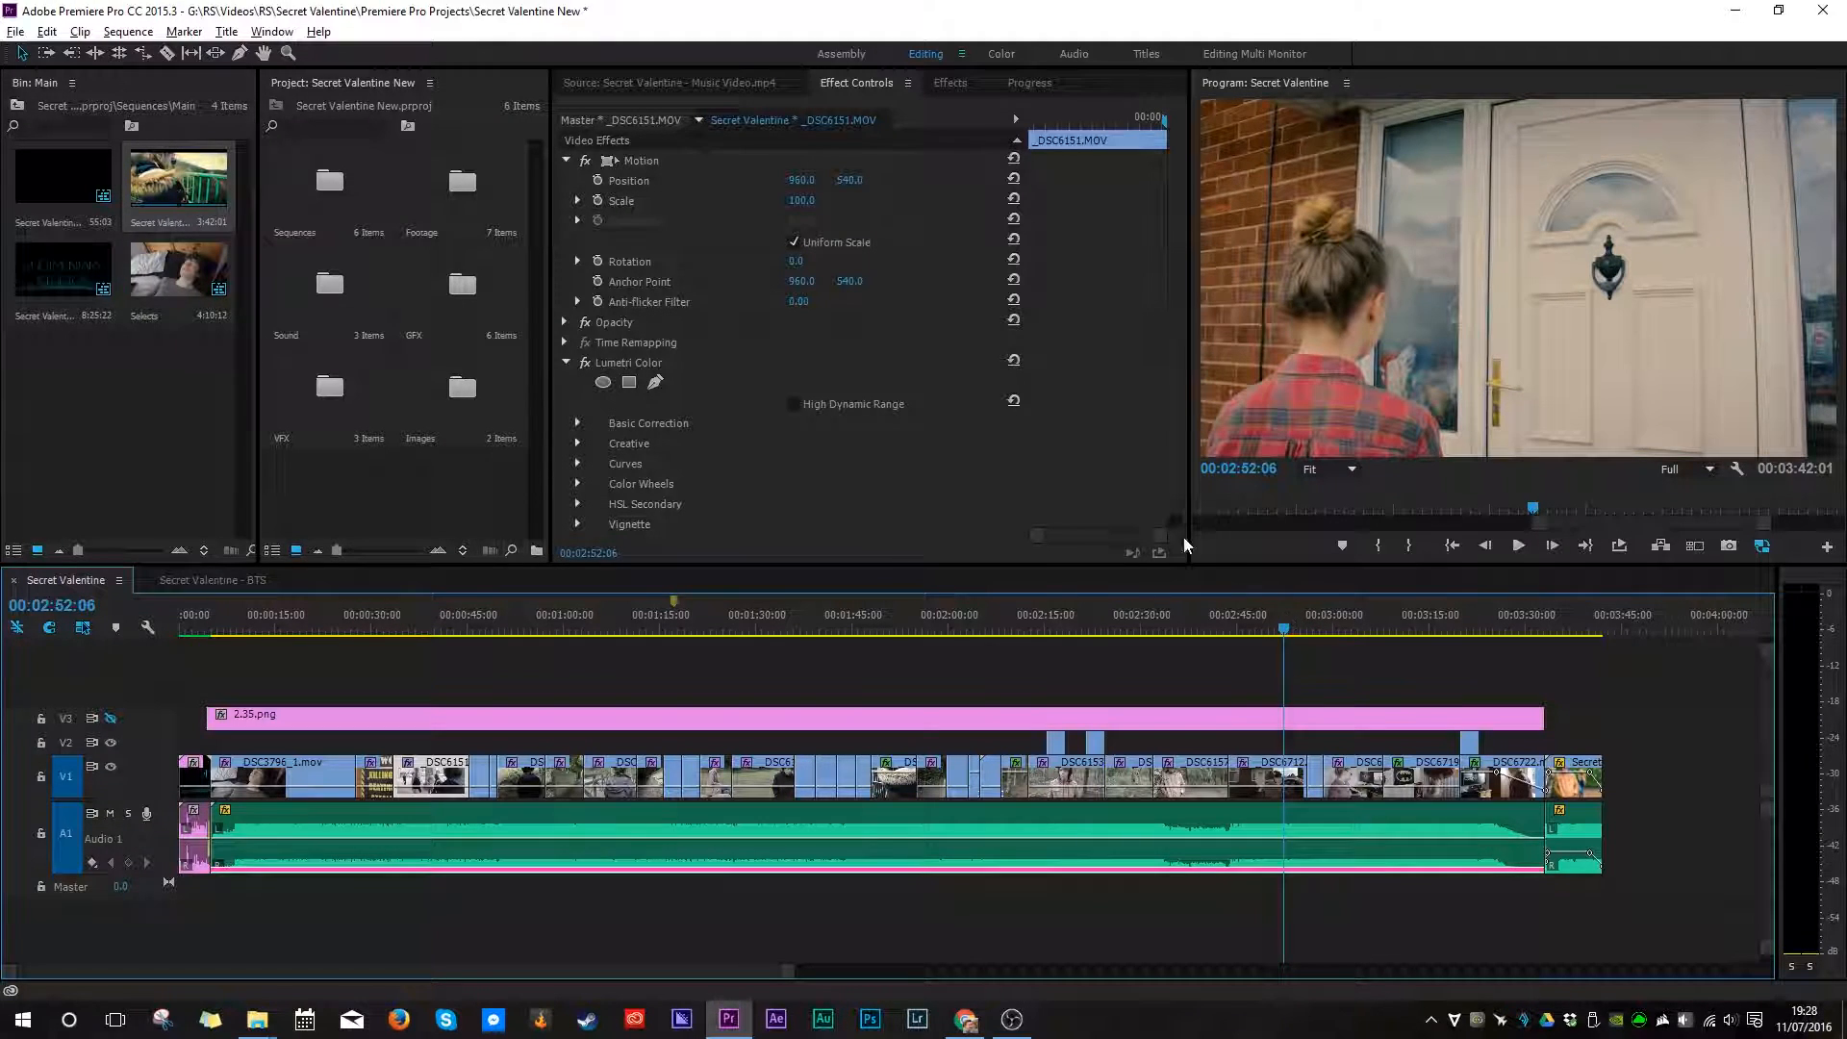
left_click(585, 362)
left_click(585, 363)
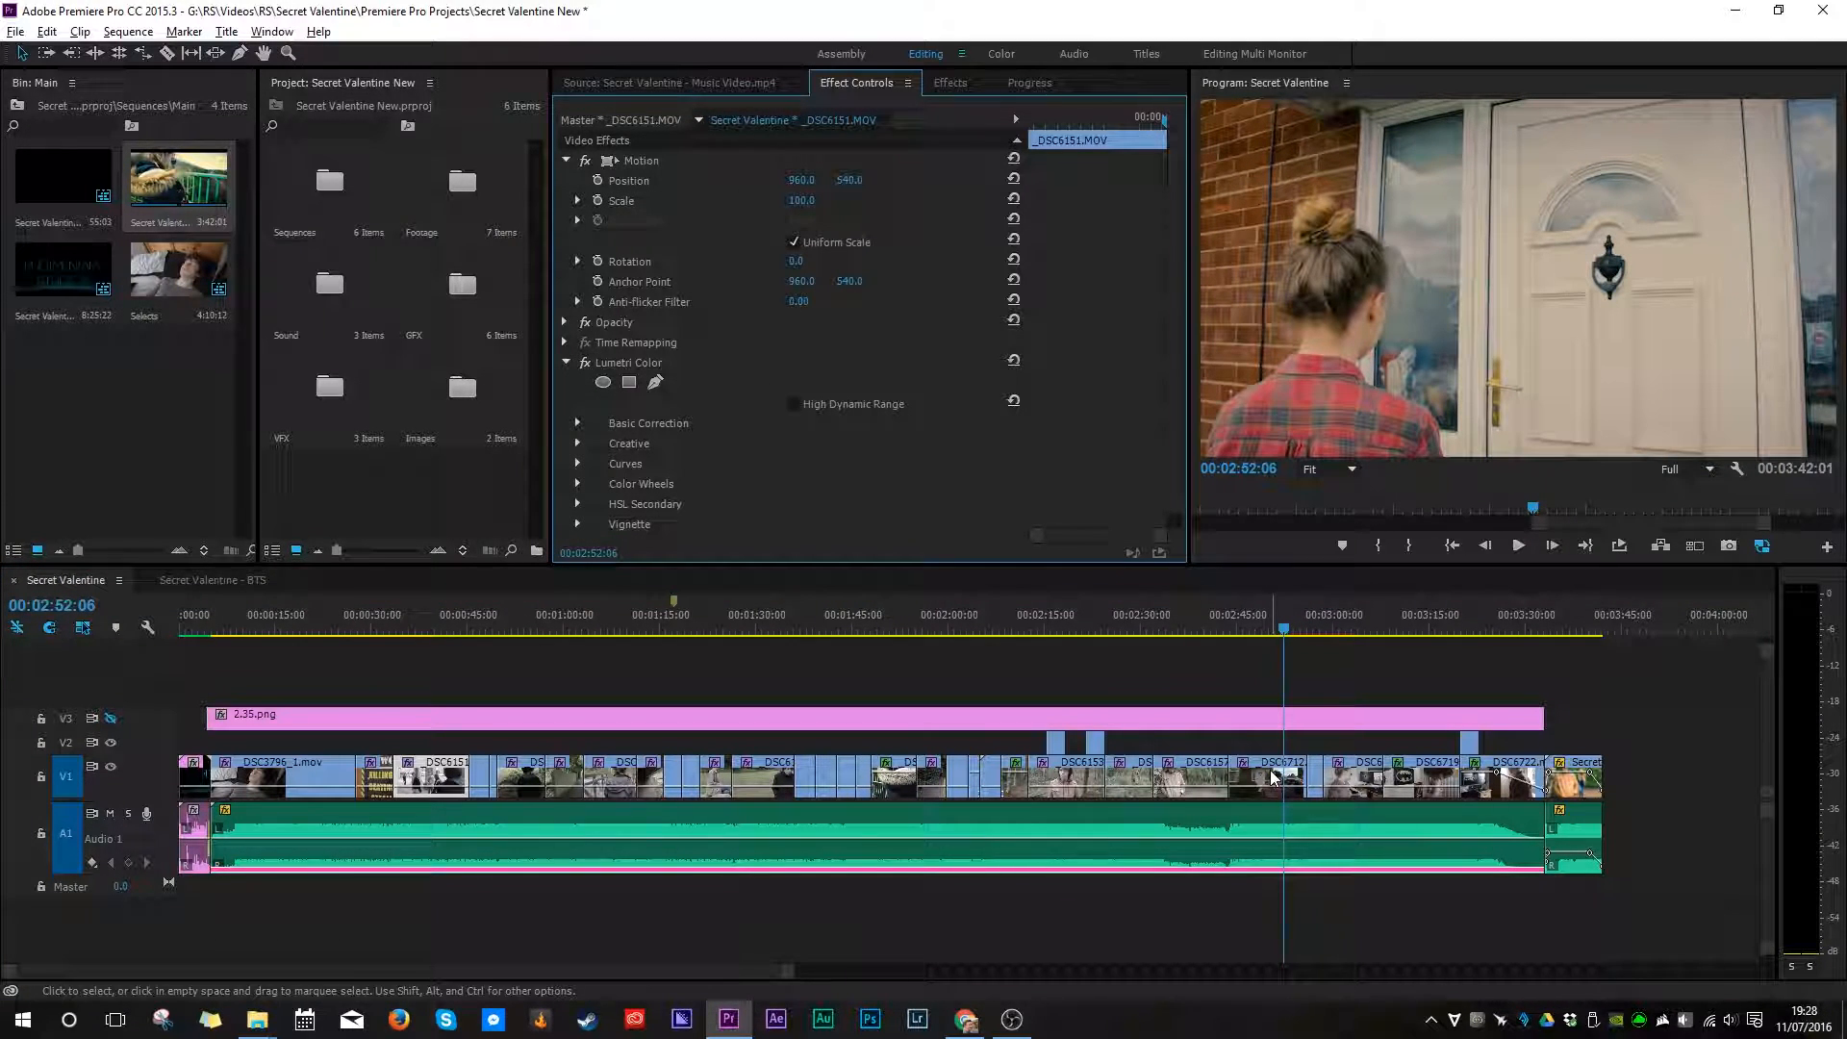
left_click(1272, 777)
left_click(585, 362)
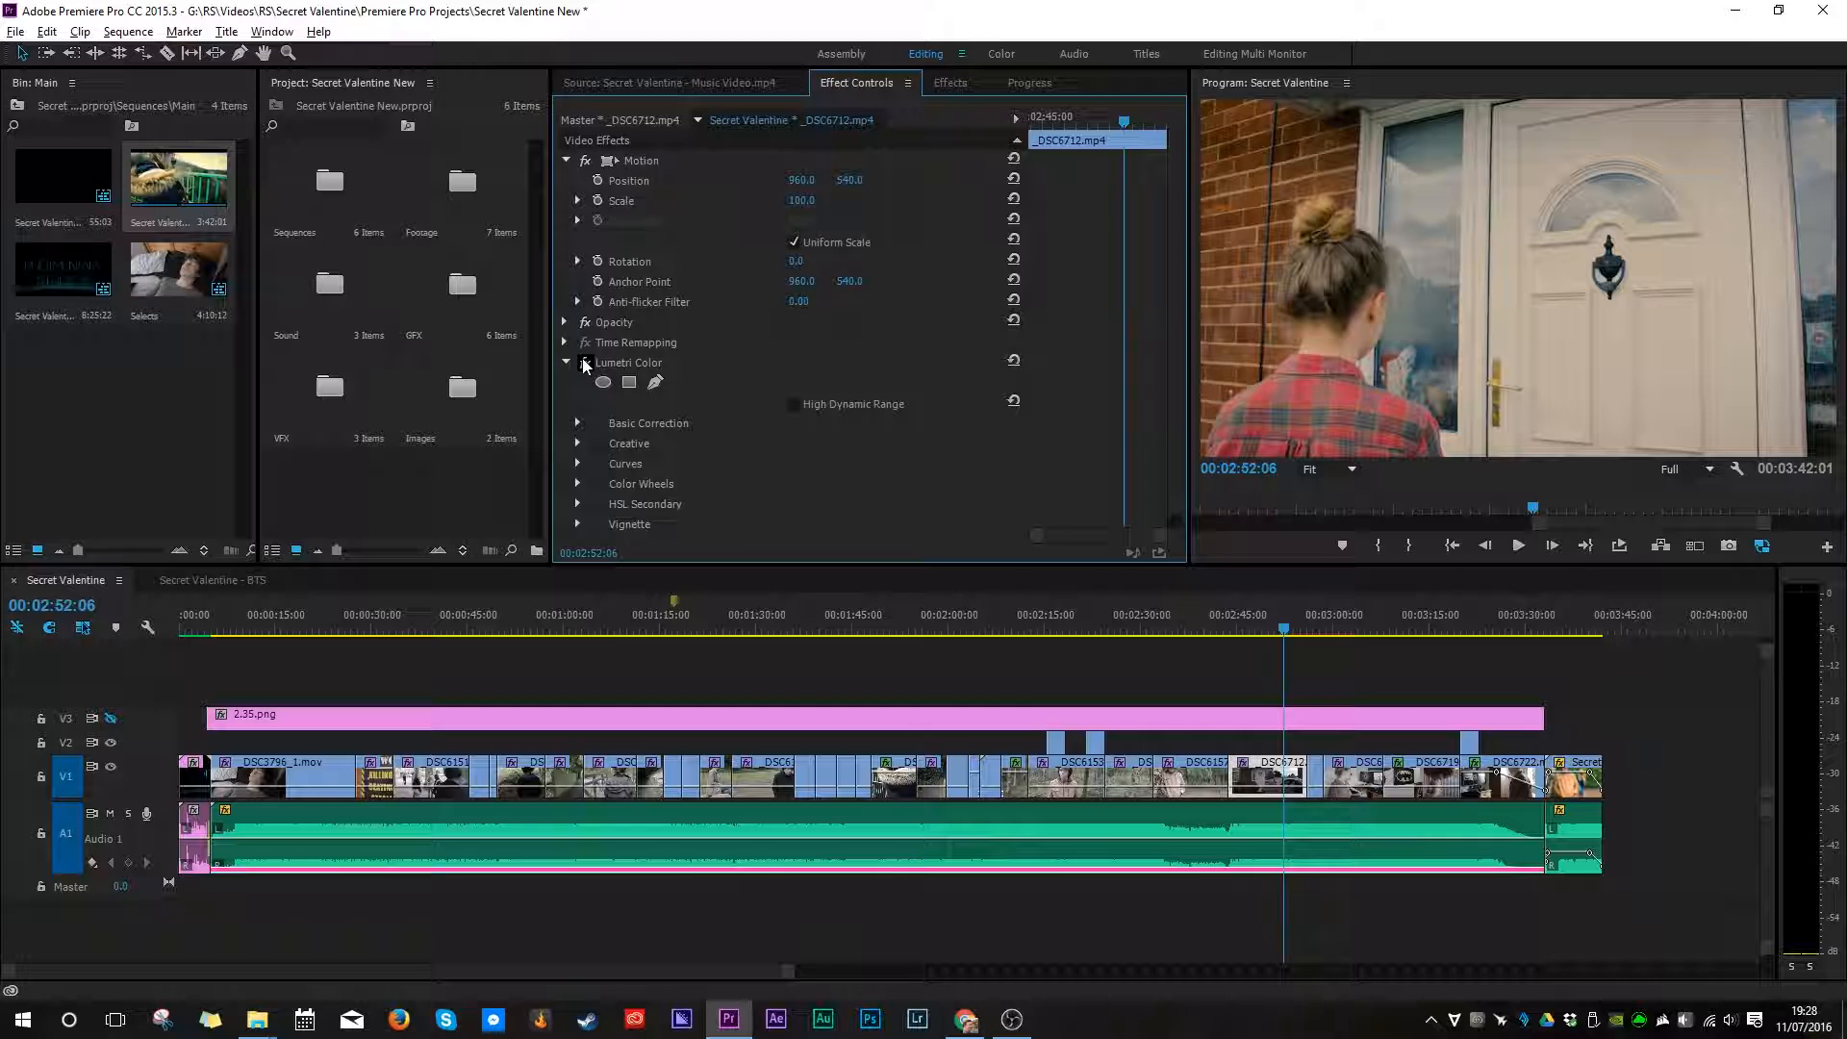
- Compare the _DSC9052.MOV bridge shot at 00:01:54:01 with its Lumetri Color effect off and on
left_click_drag(942, 614, 914, 616)
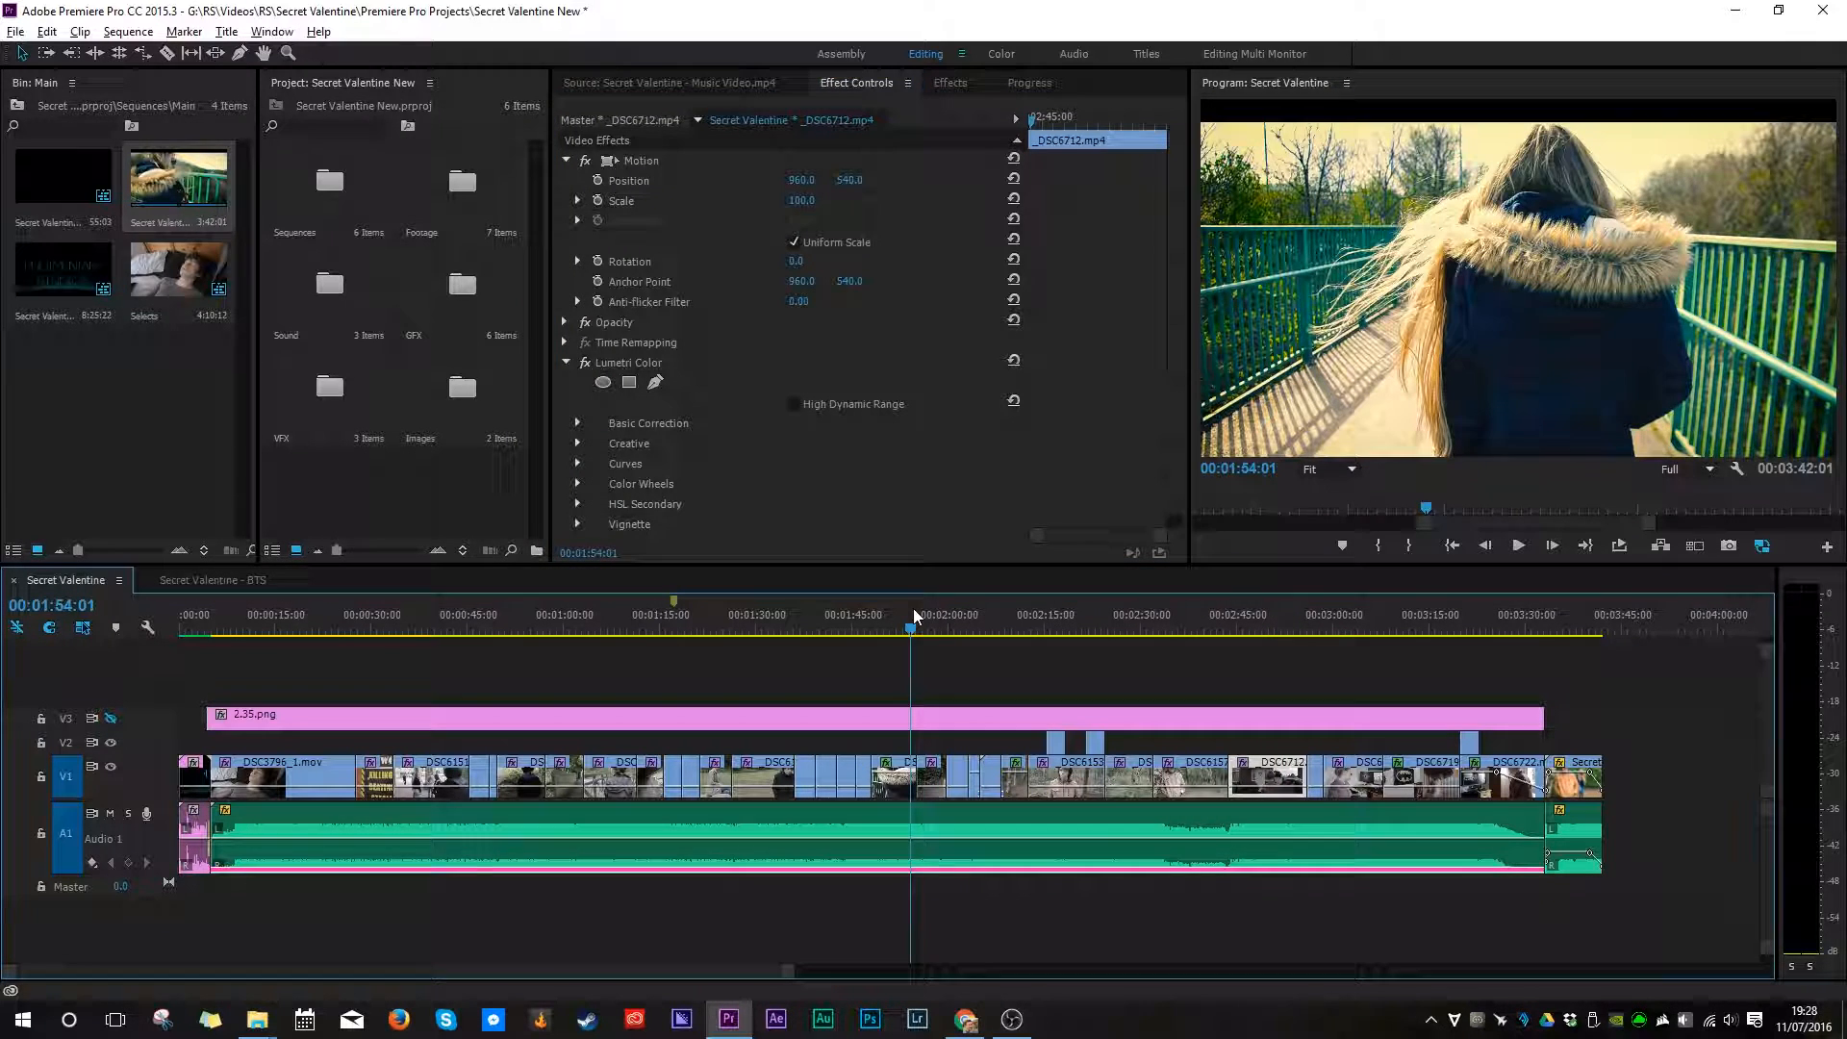
left_click(891, 775)
left_click(585, 364)
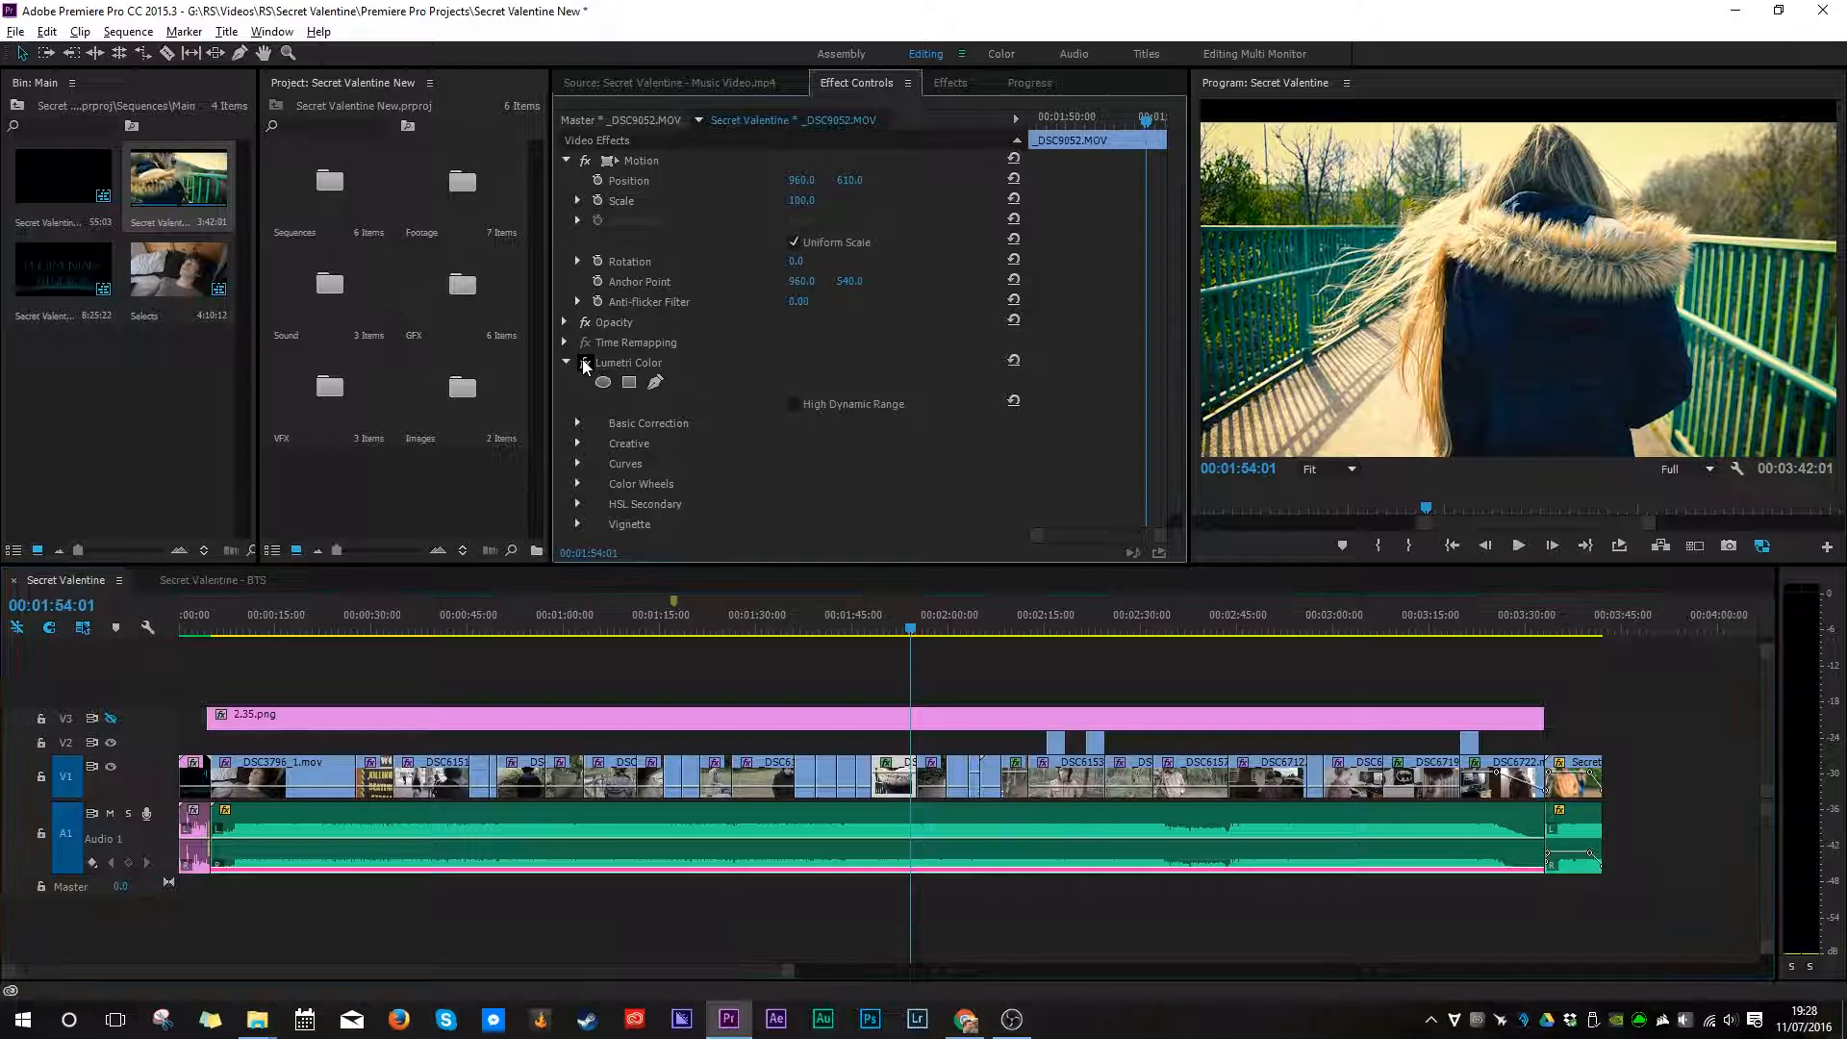
left_click(585, 364)
left_click(585, 363)
left_click(585, 364)
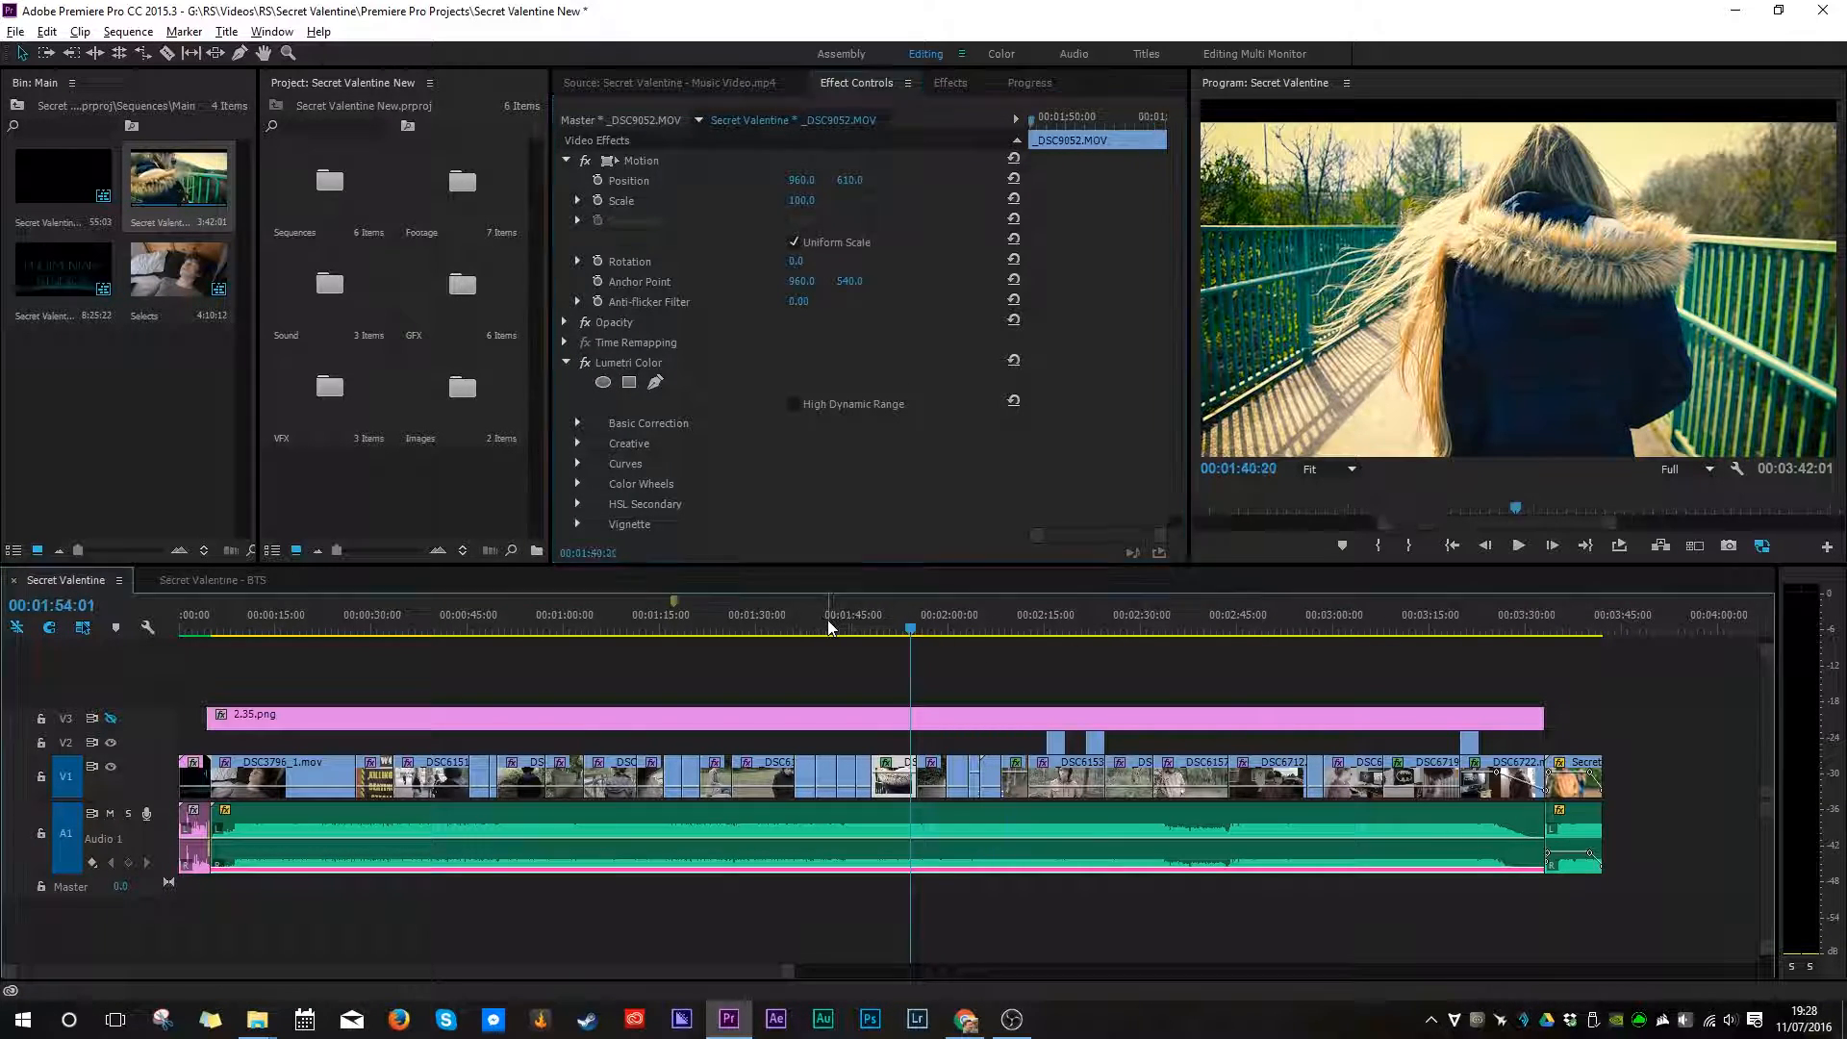
- Compare the _DSC6144.MOV park group shot at 00:01:33:08 with and without its Lumetri Color effect
left_click(777, 623)
left_click(770, 773)
left_click(585, 363)
left_click(585, 364)
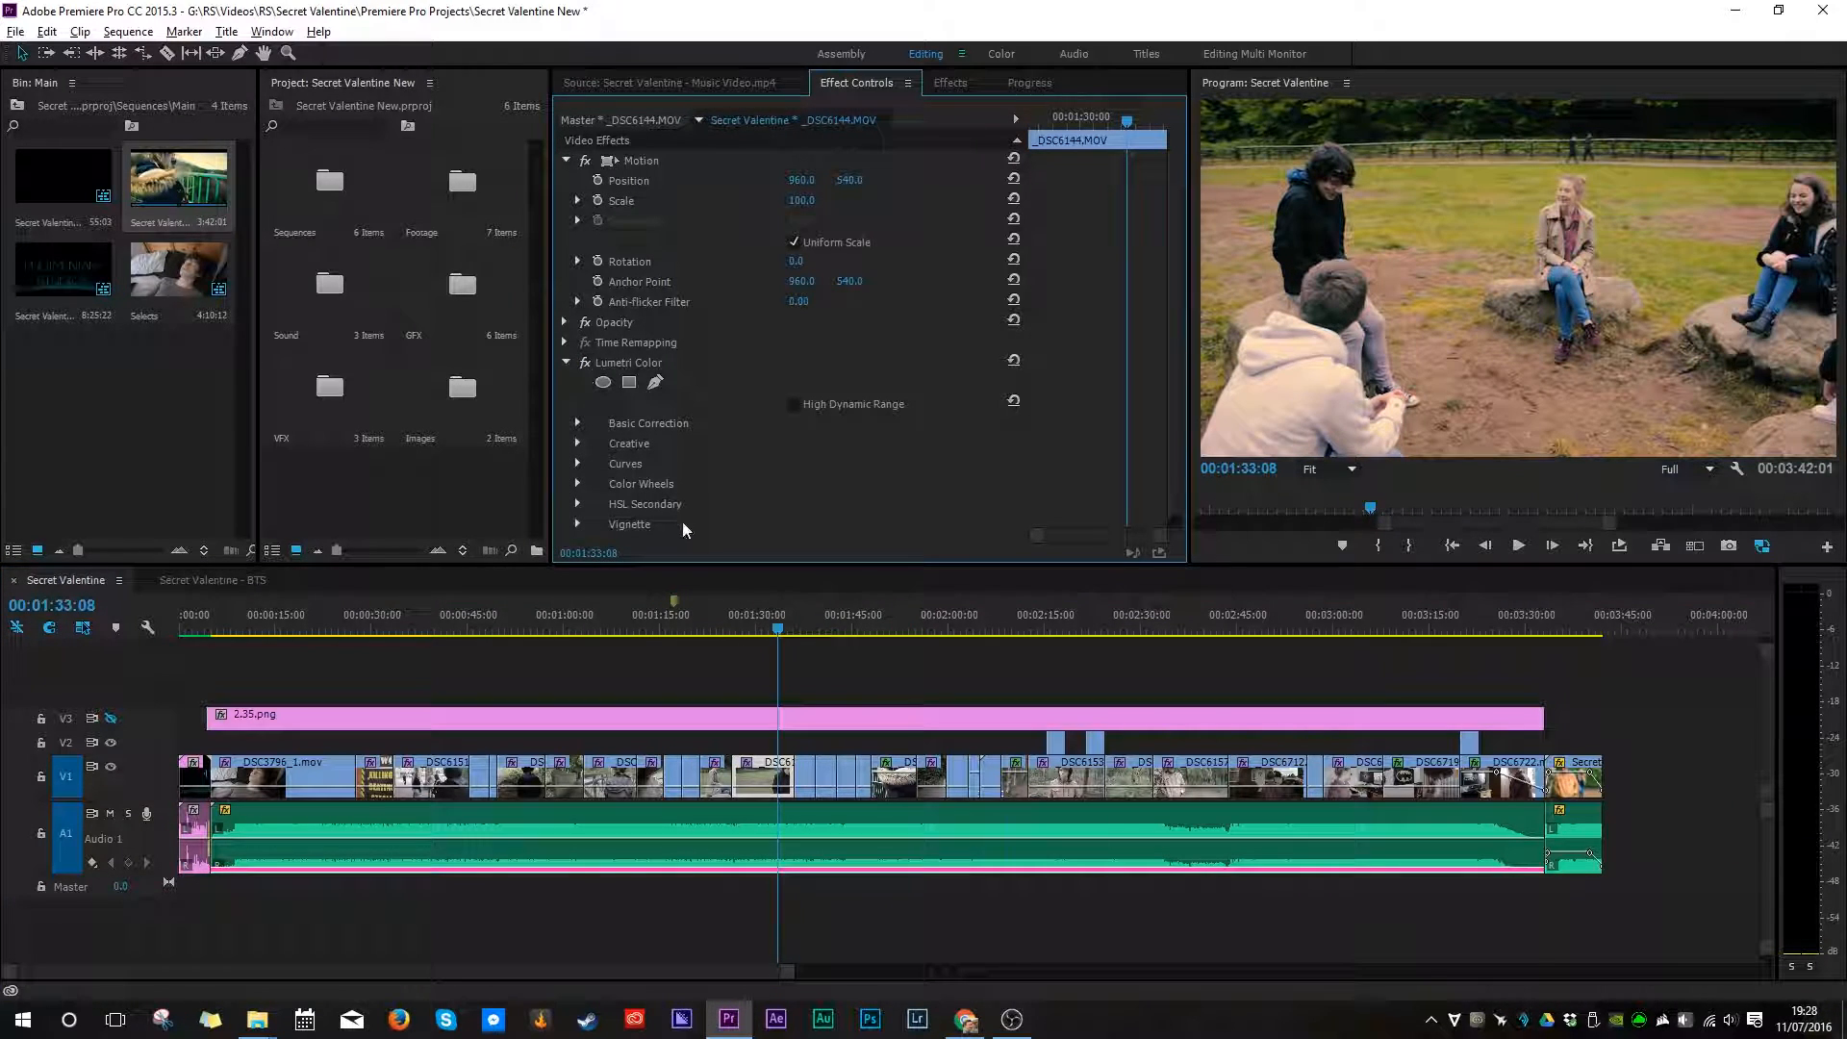
- Compare the _DSC6142.MOV shot of the two women on rocks at 00:01:24:15 with and without Lumetri Color, and deselect the clip
left_click(721, 623)
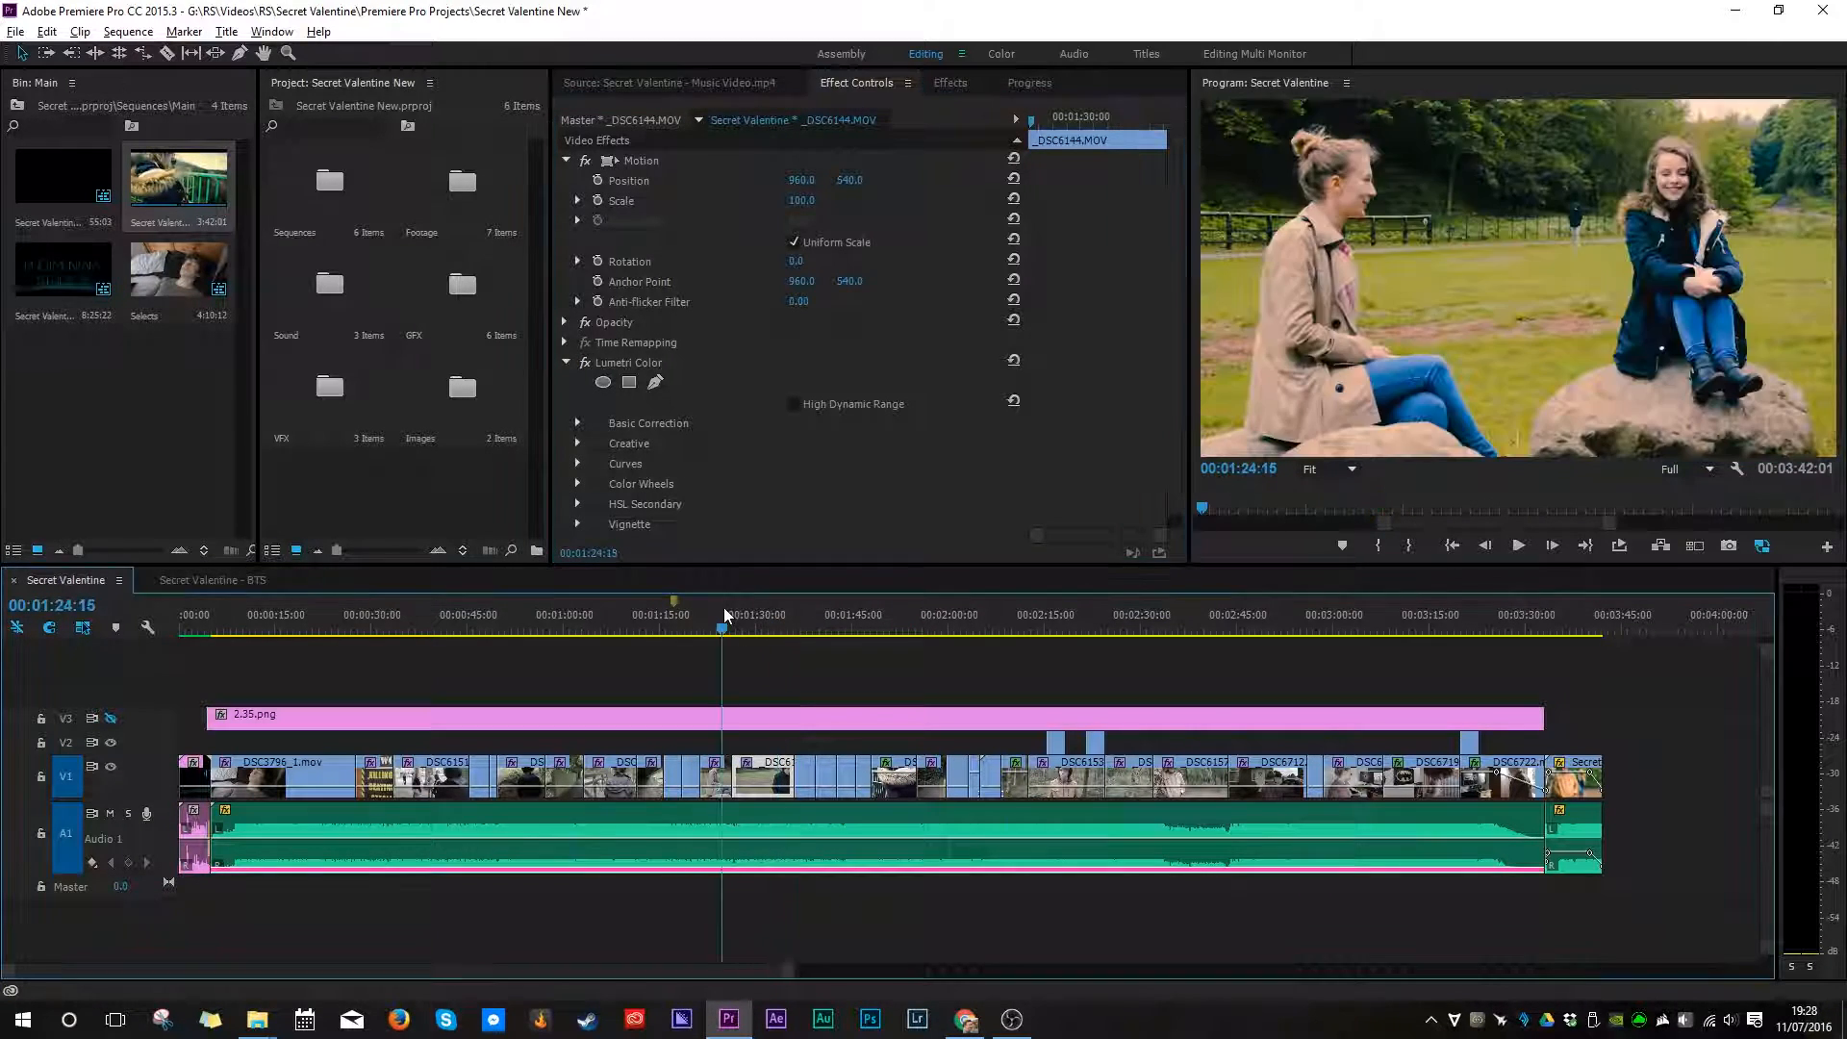
left_click(716, 775)
left_click(584, 363)
left_click(584, 364)
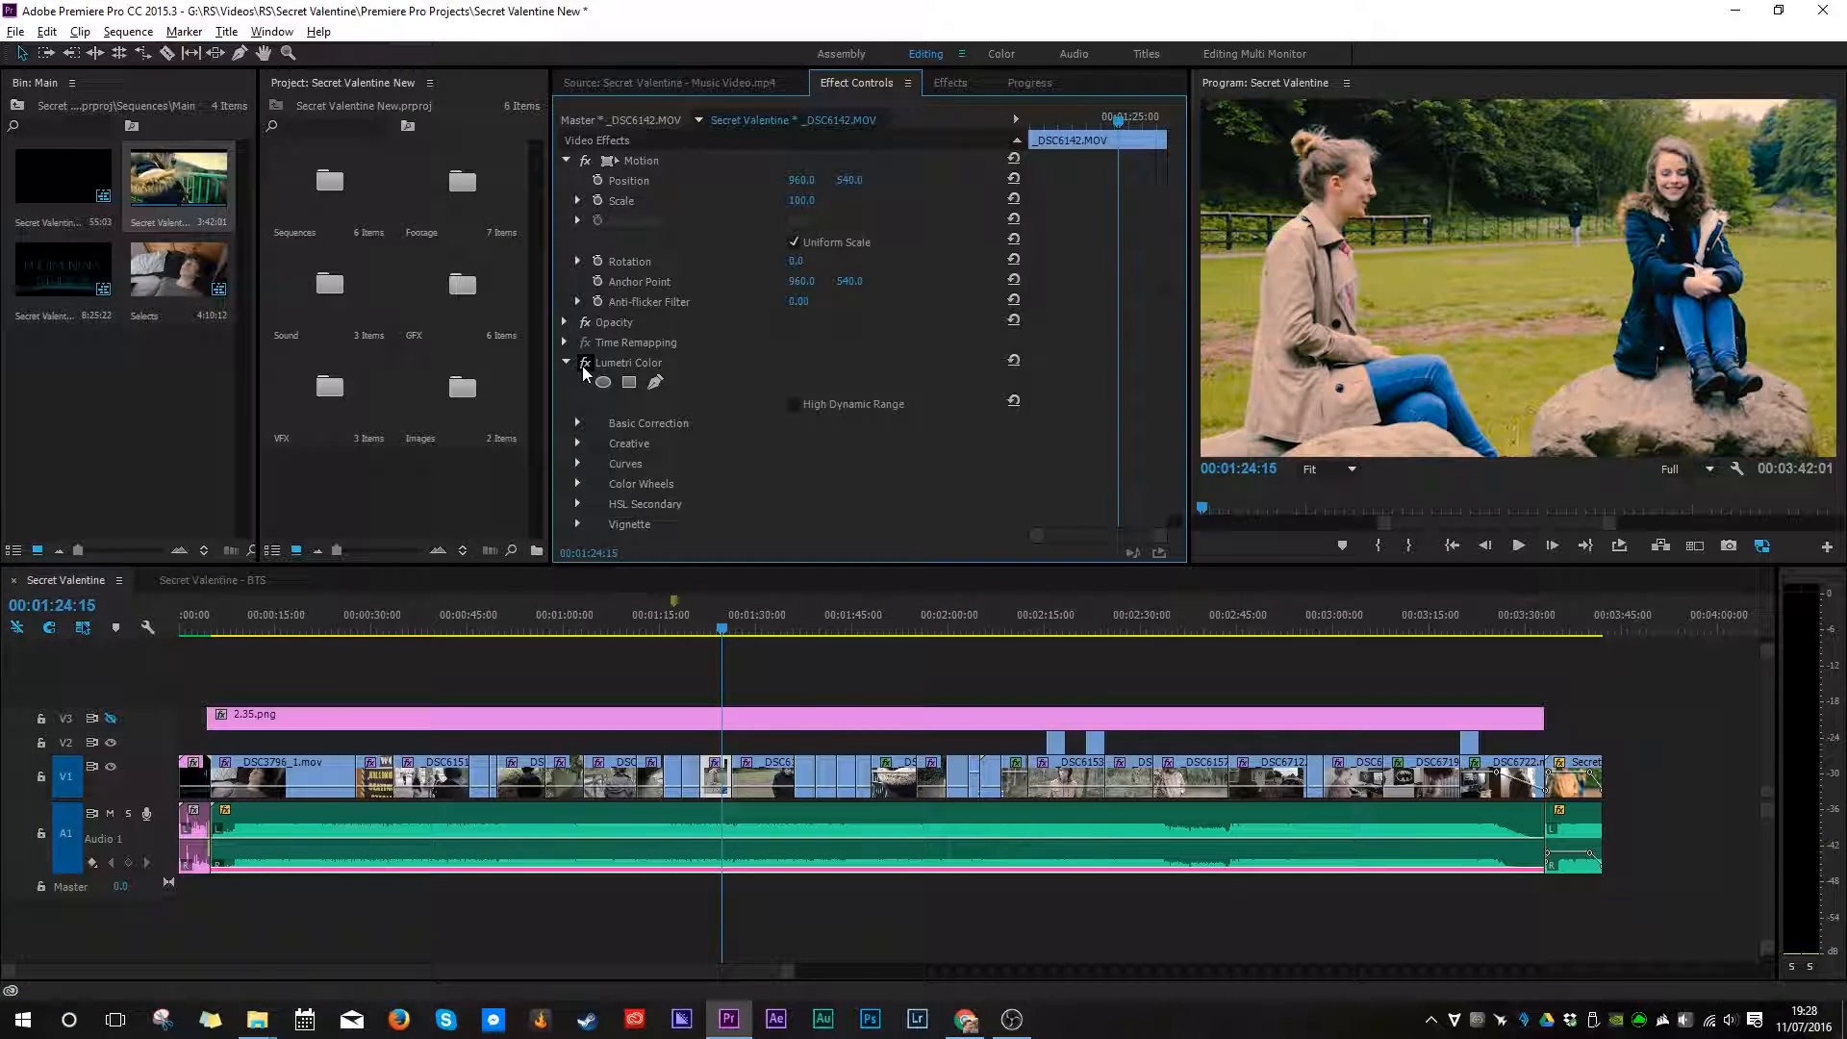
left_click(1027, 662)
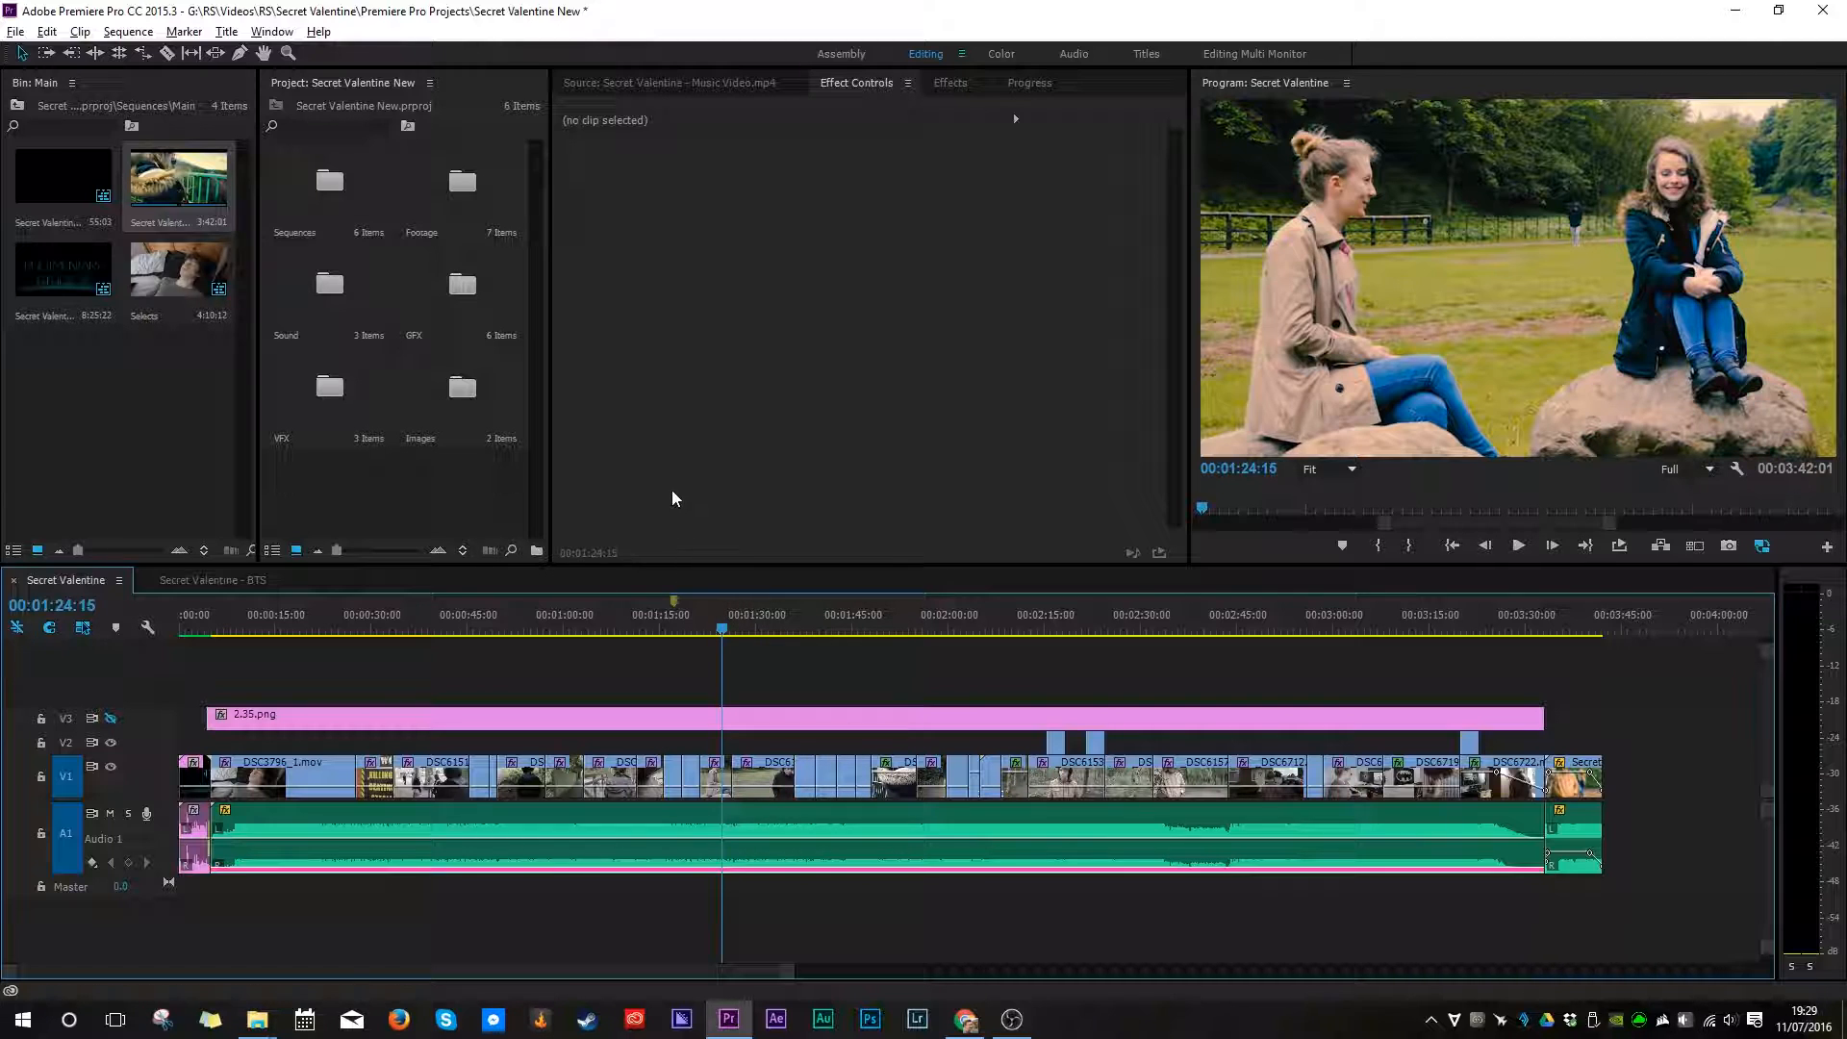
left_click(716, 778)
left_click(588, 365)
left_click(588, 365)
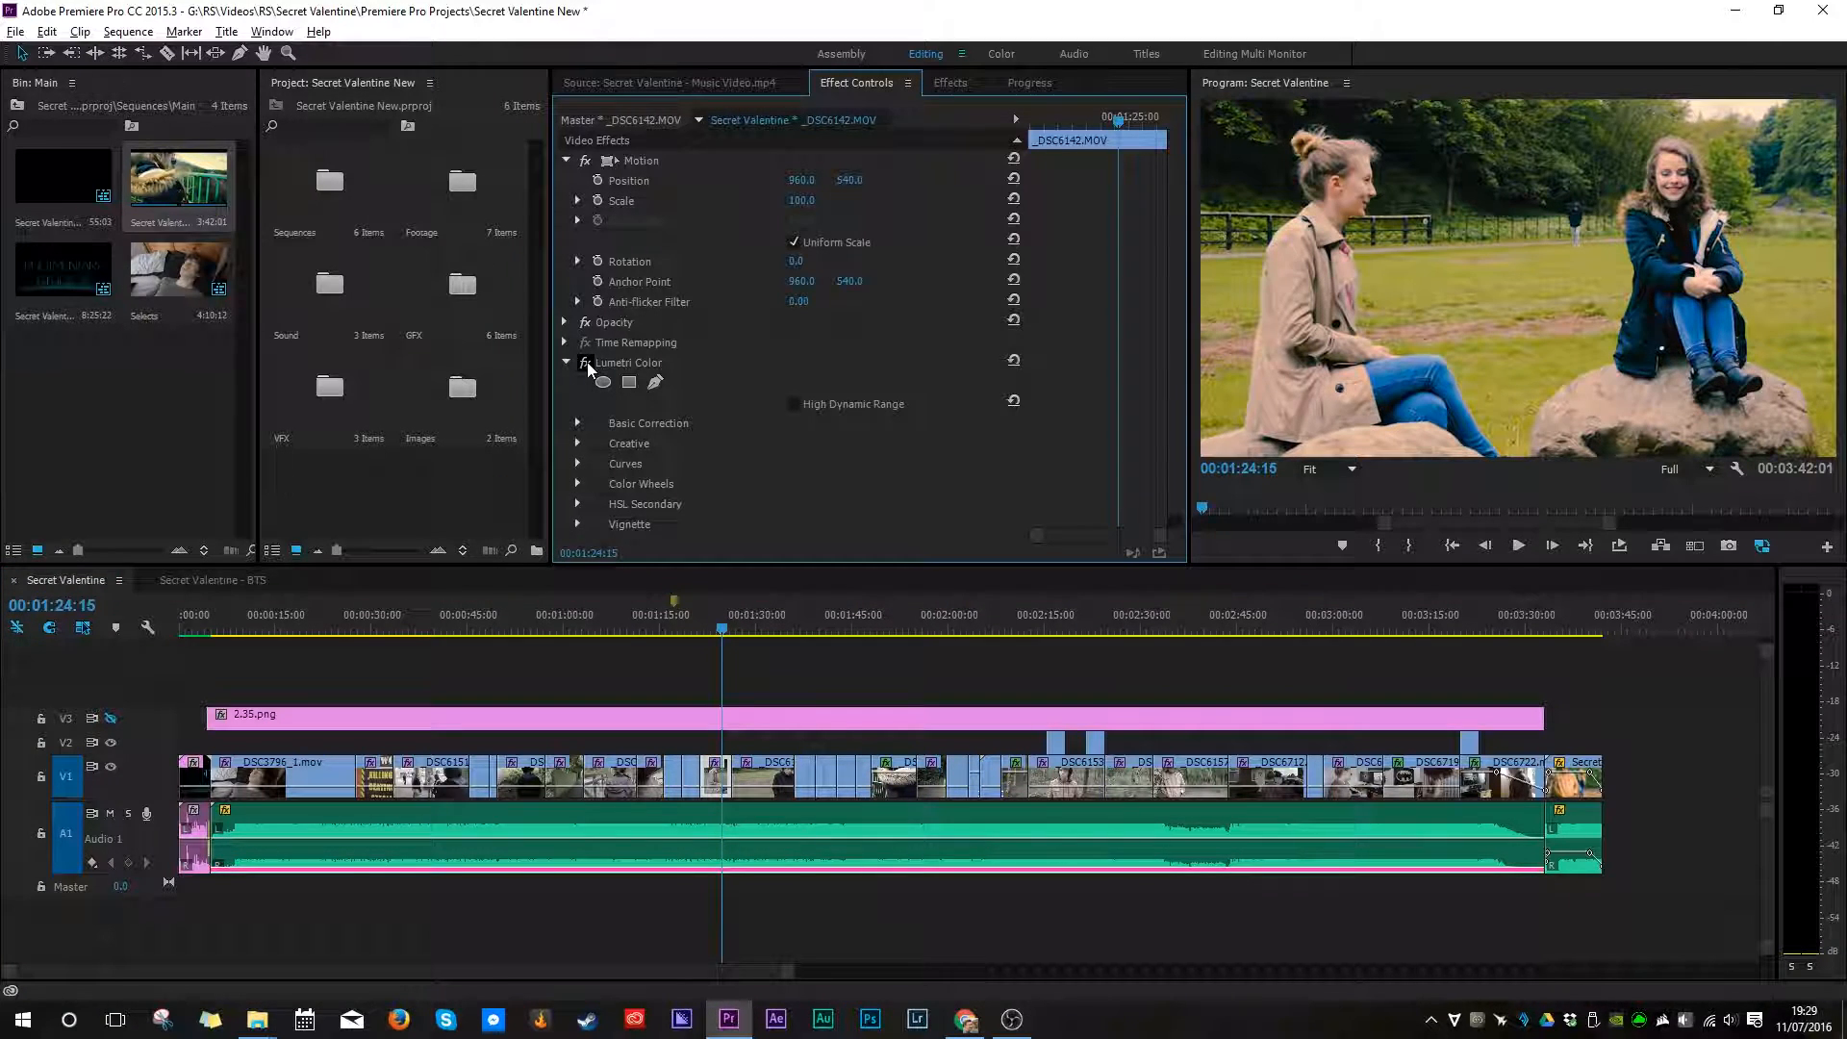
left_click(765, 679)
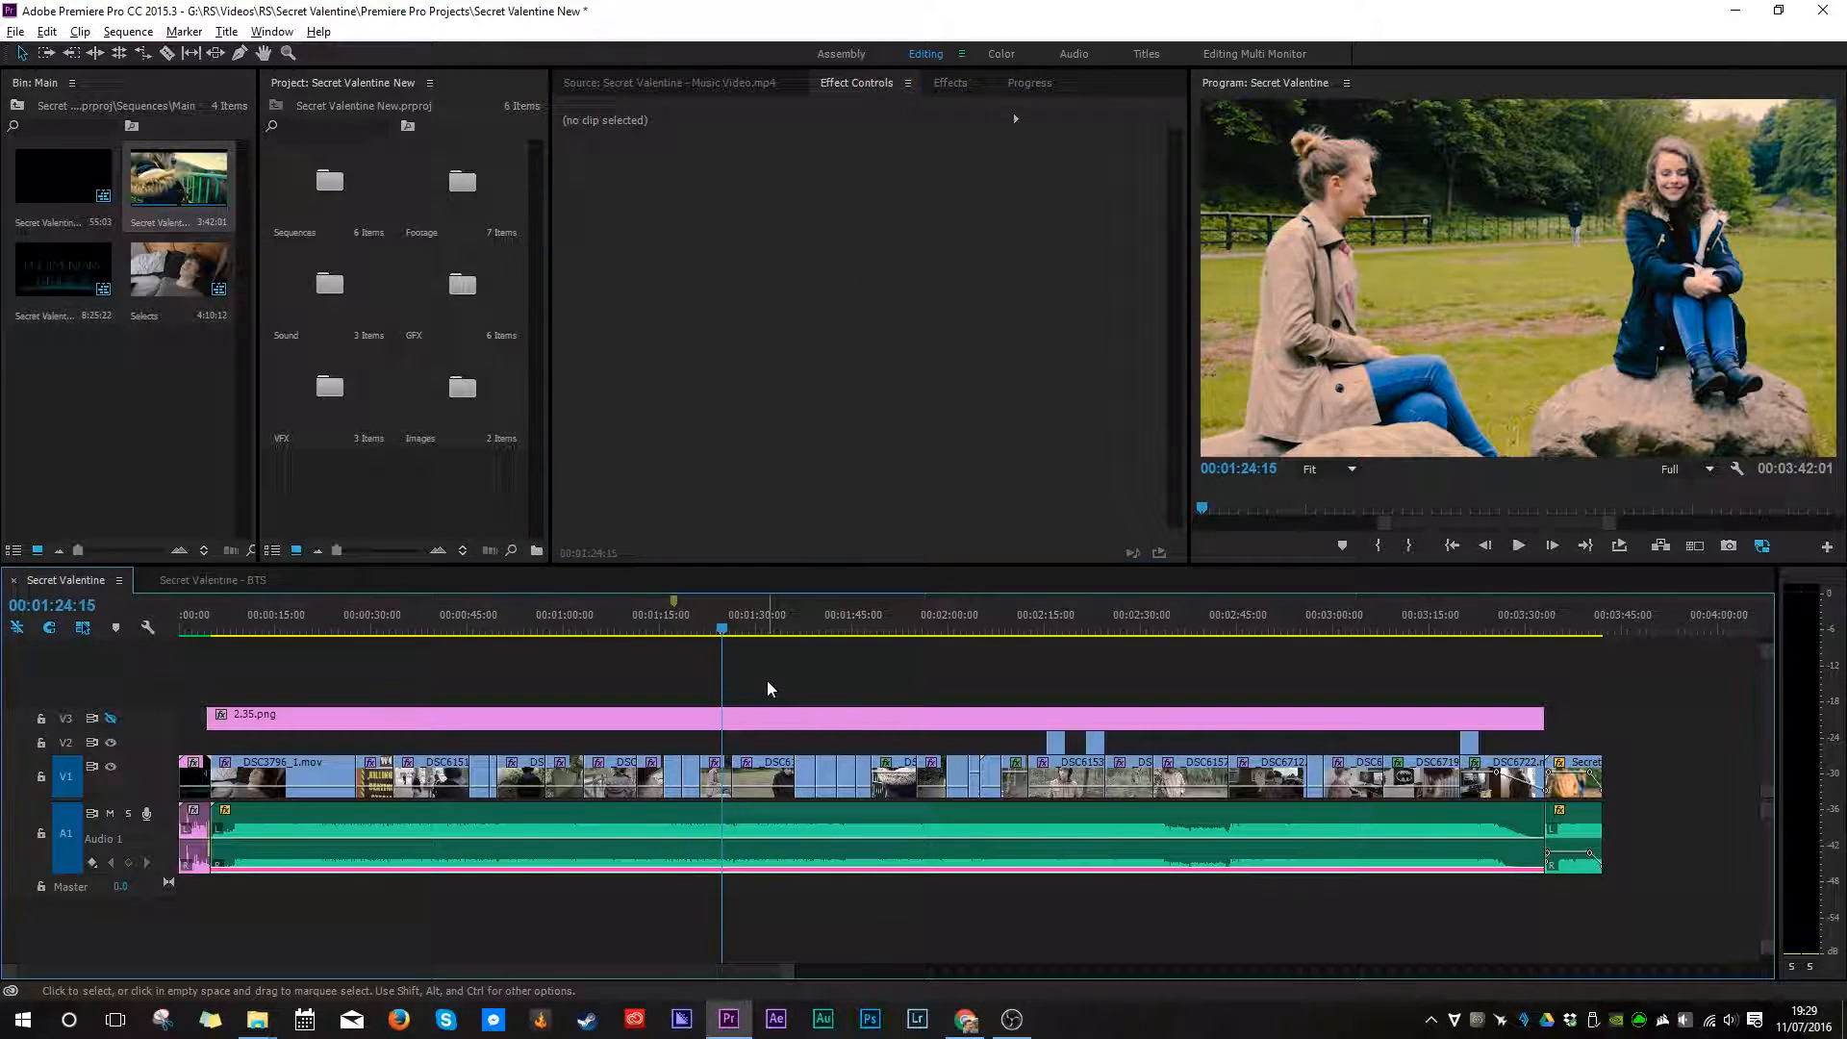
left_click(720, 775)
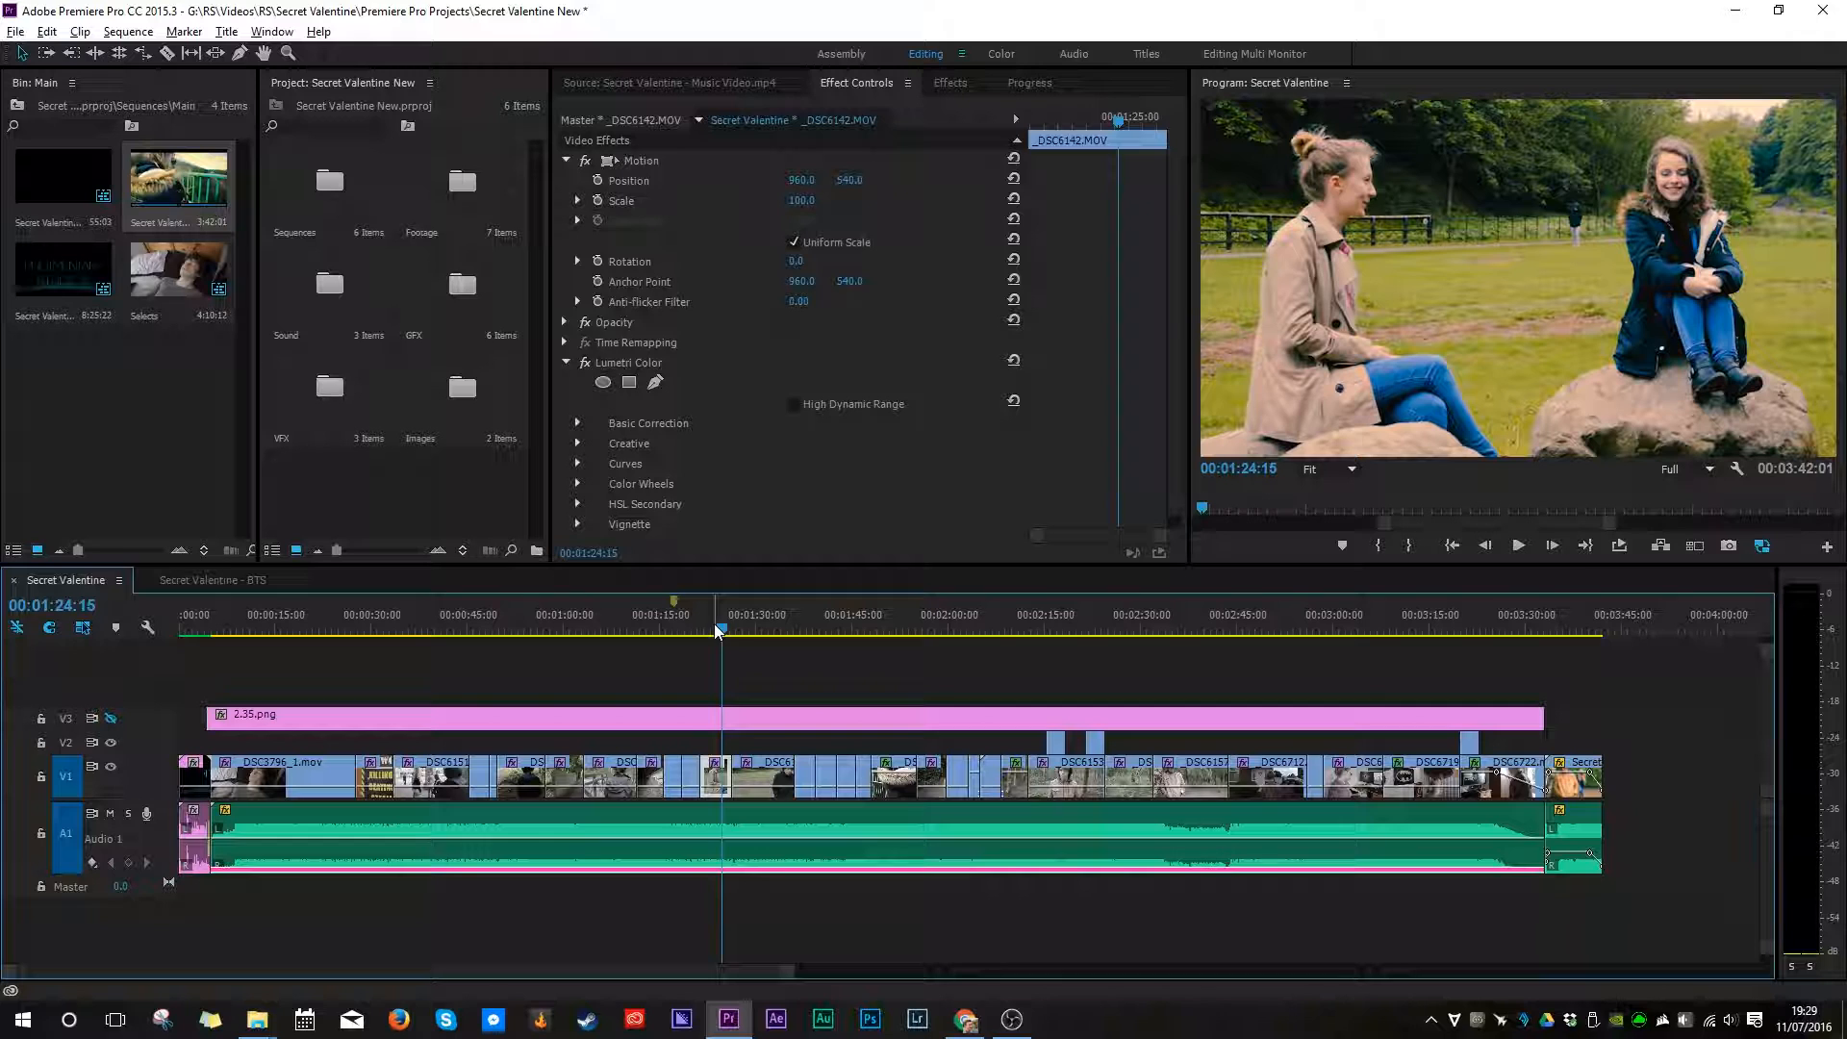
key("Return")
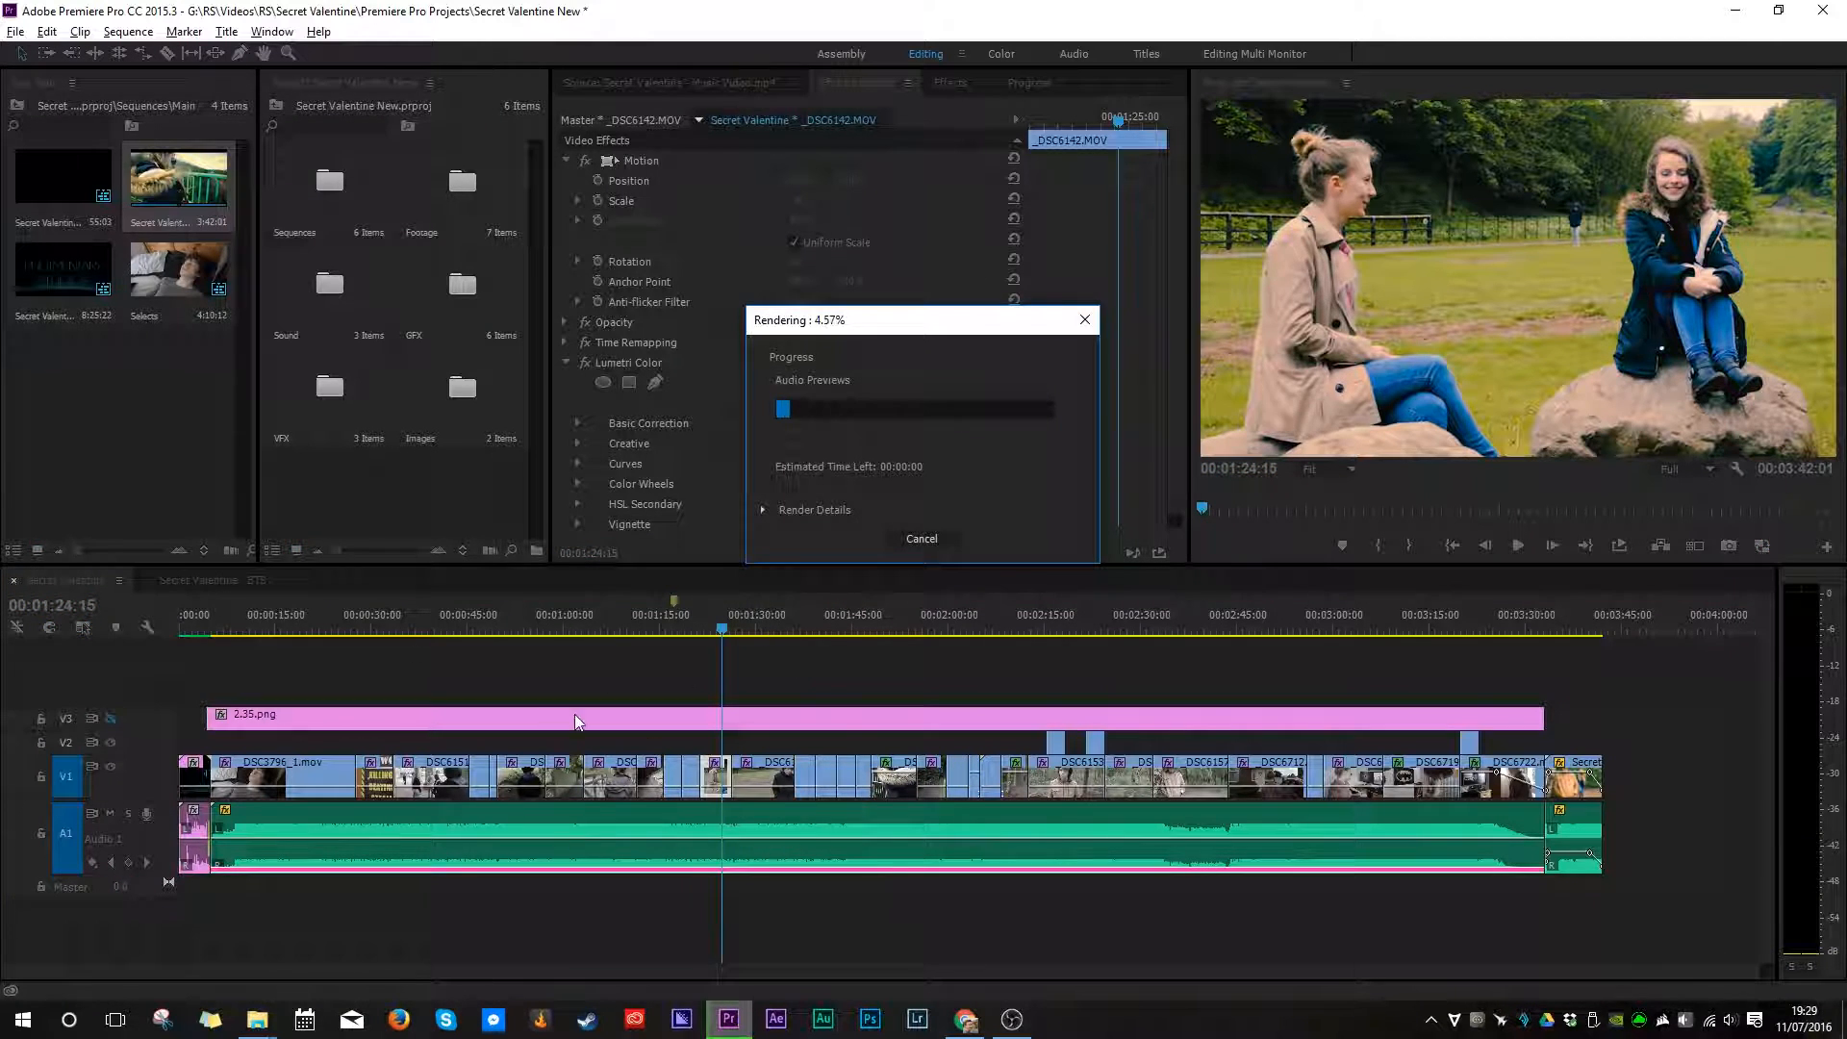
left_click(909, 539)
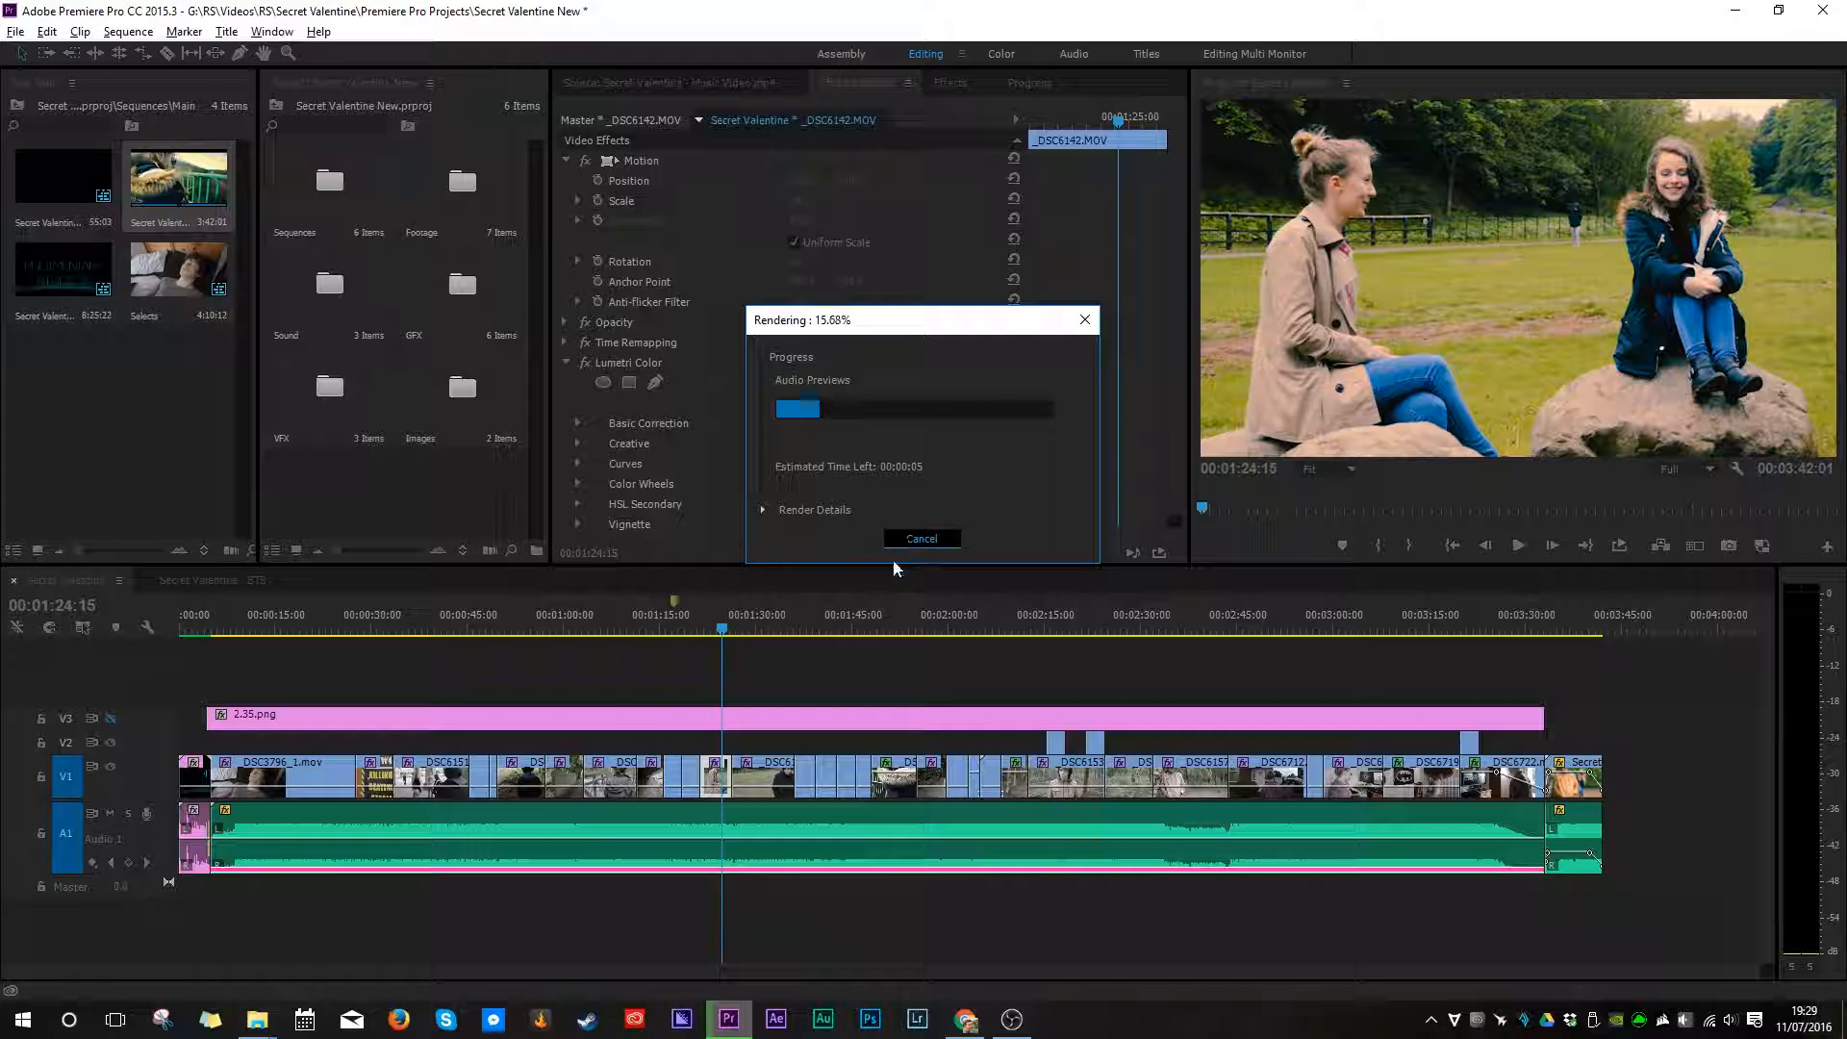
left_click(829, 665)
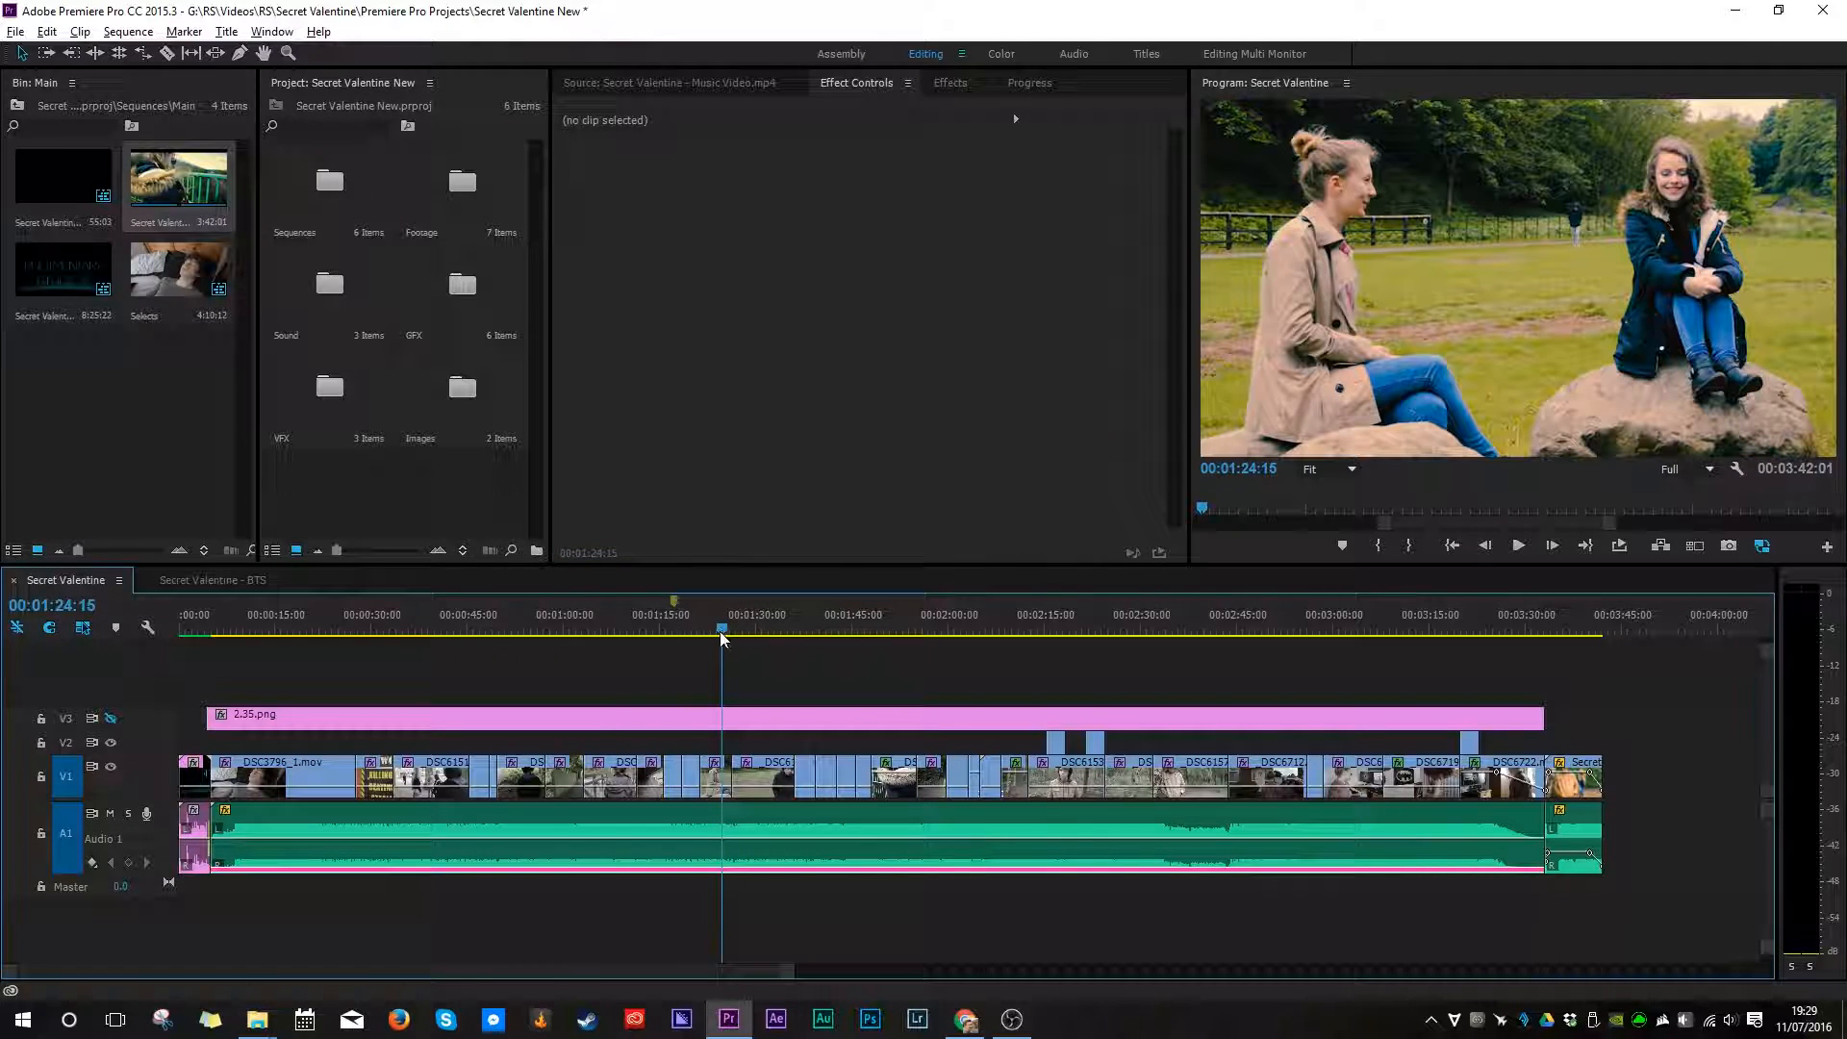
- Select the _DSC6142.MOV park clip and view its graded image at 00:01:22:02
left_click(719, 774)
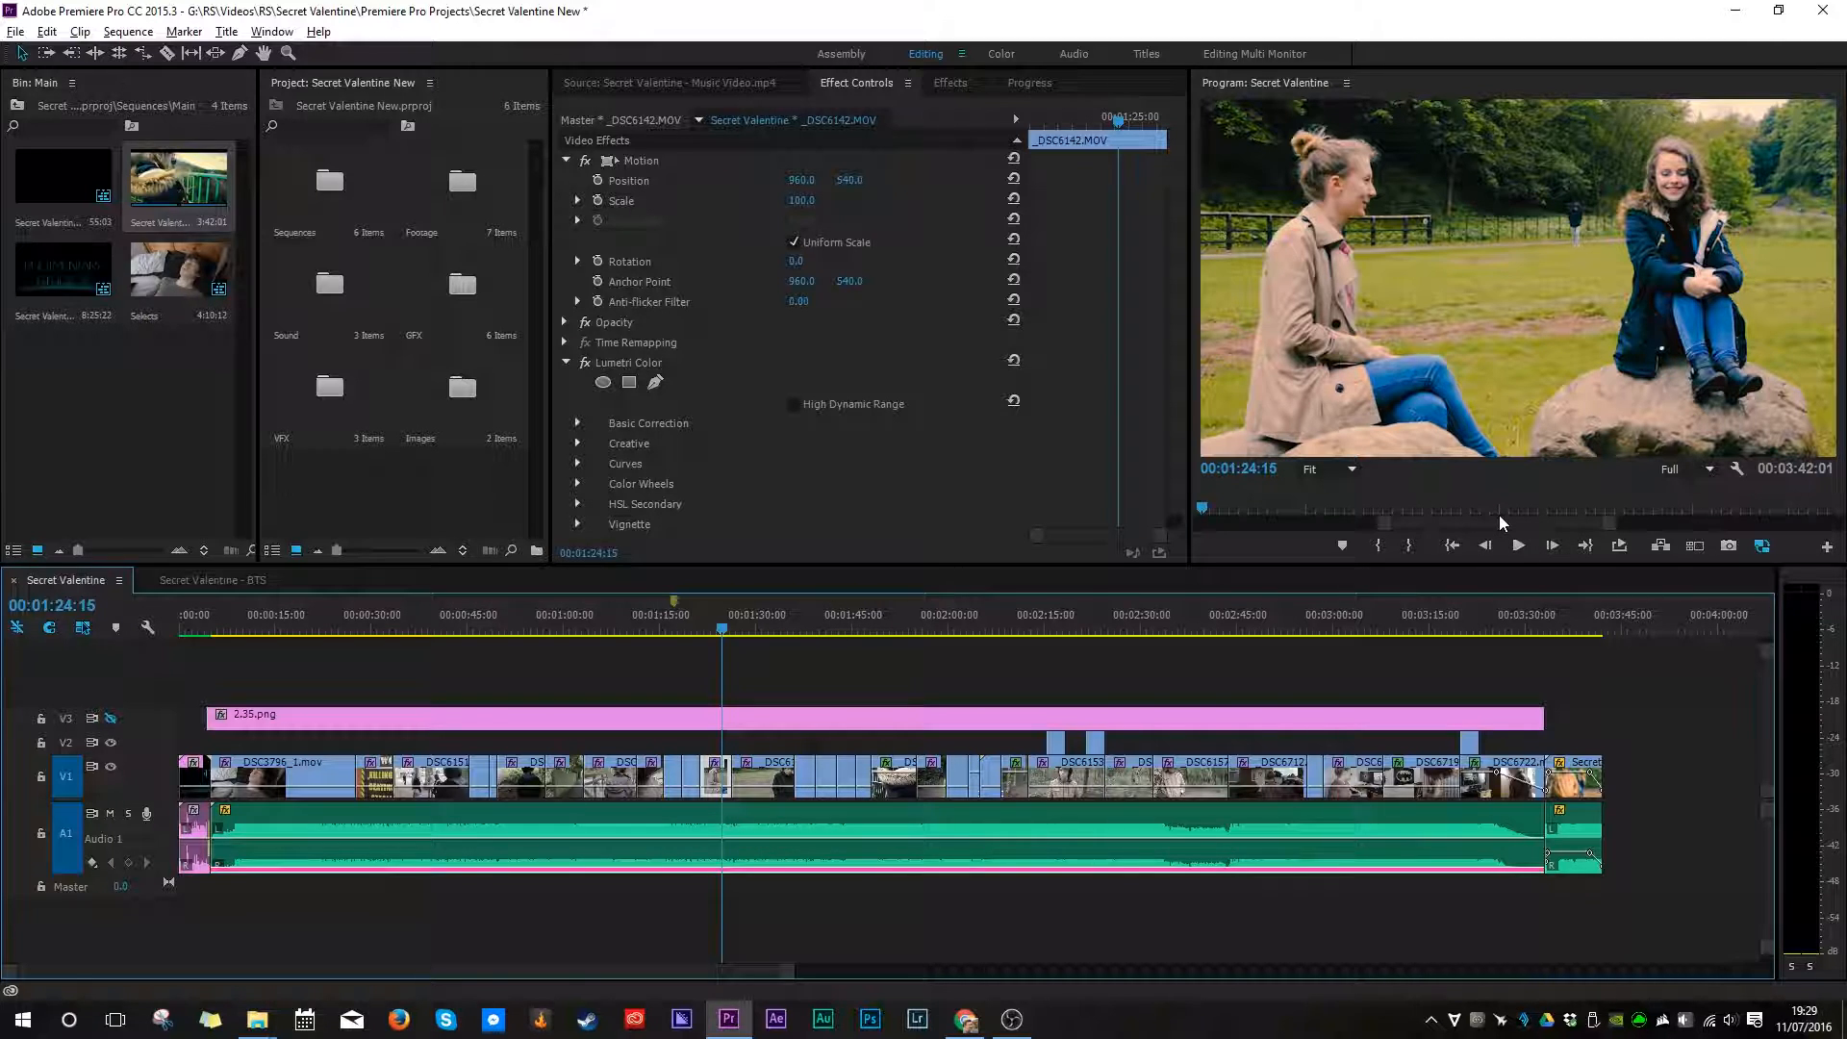
mouse_move(712, 627)
left_mouse_down()
mouse_move(697, 630)
mouse_move(783, 647)
mouse_move(706, 637)
left_mouse_up()
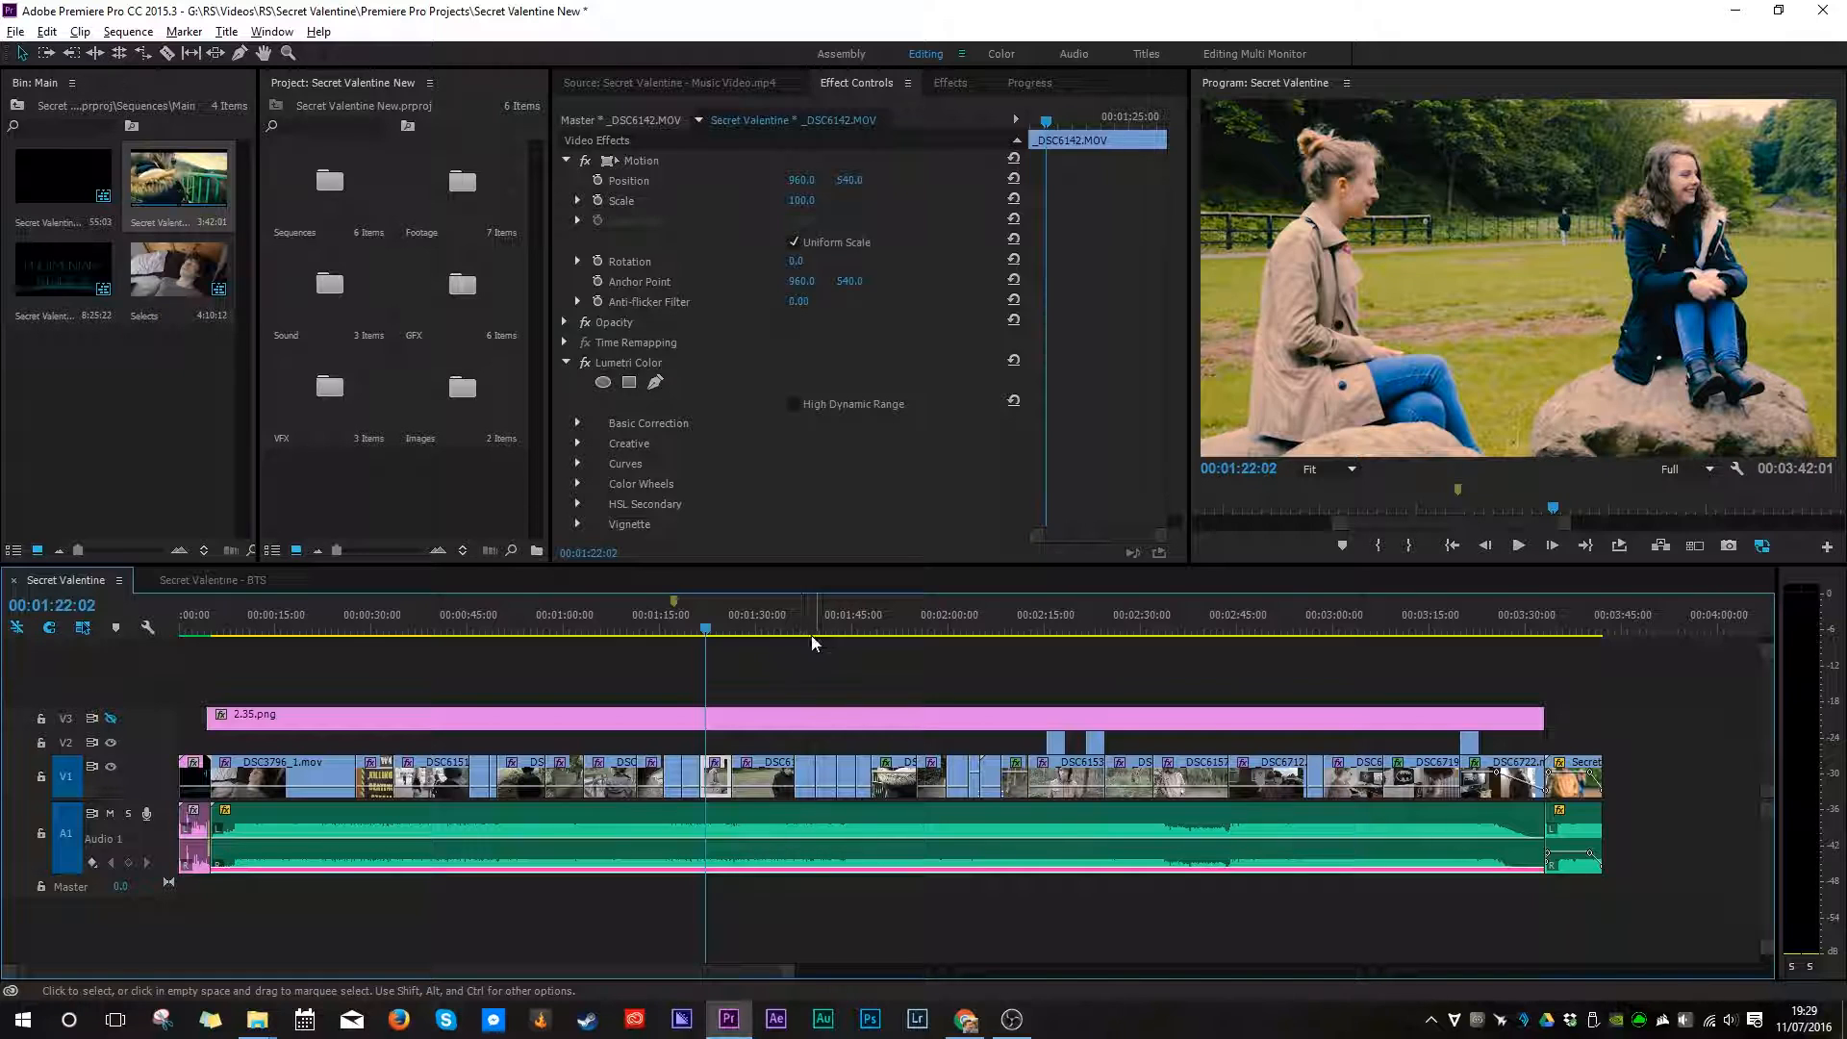
- Open the Secret Valentine - BTS sequence and view its ungraded forest footage around 00:02:18:19 to 00:02:19:19
left_click(240, 581)
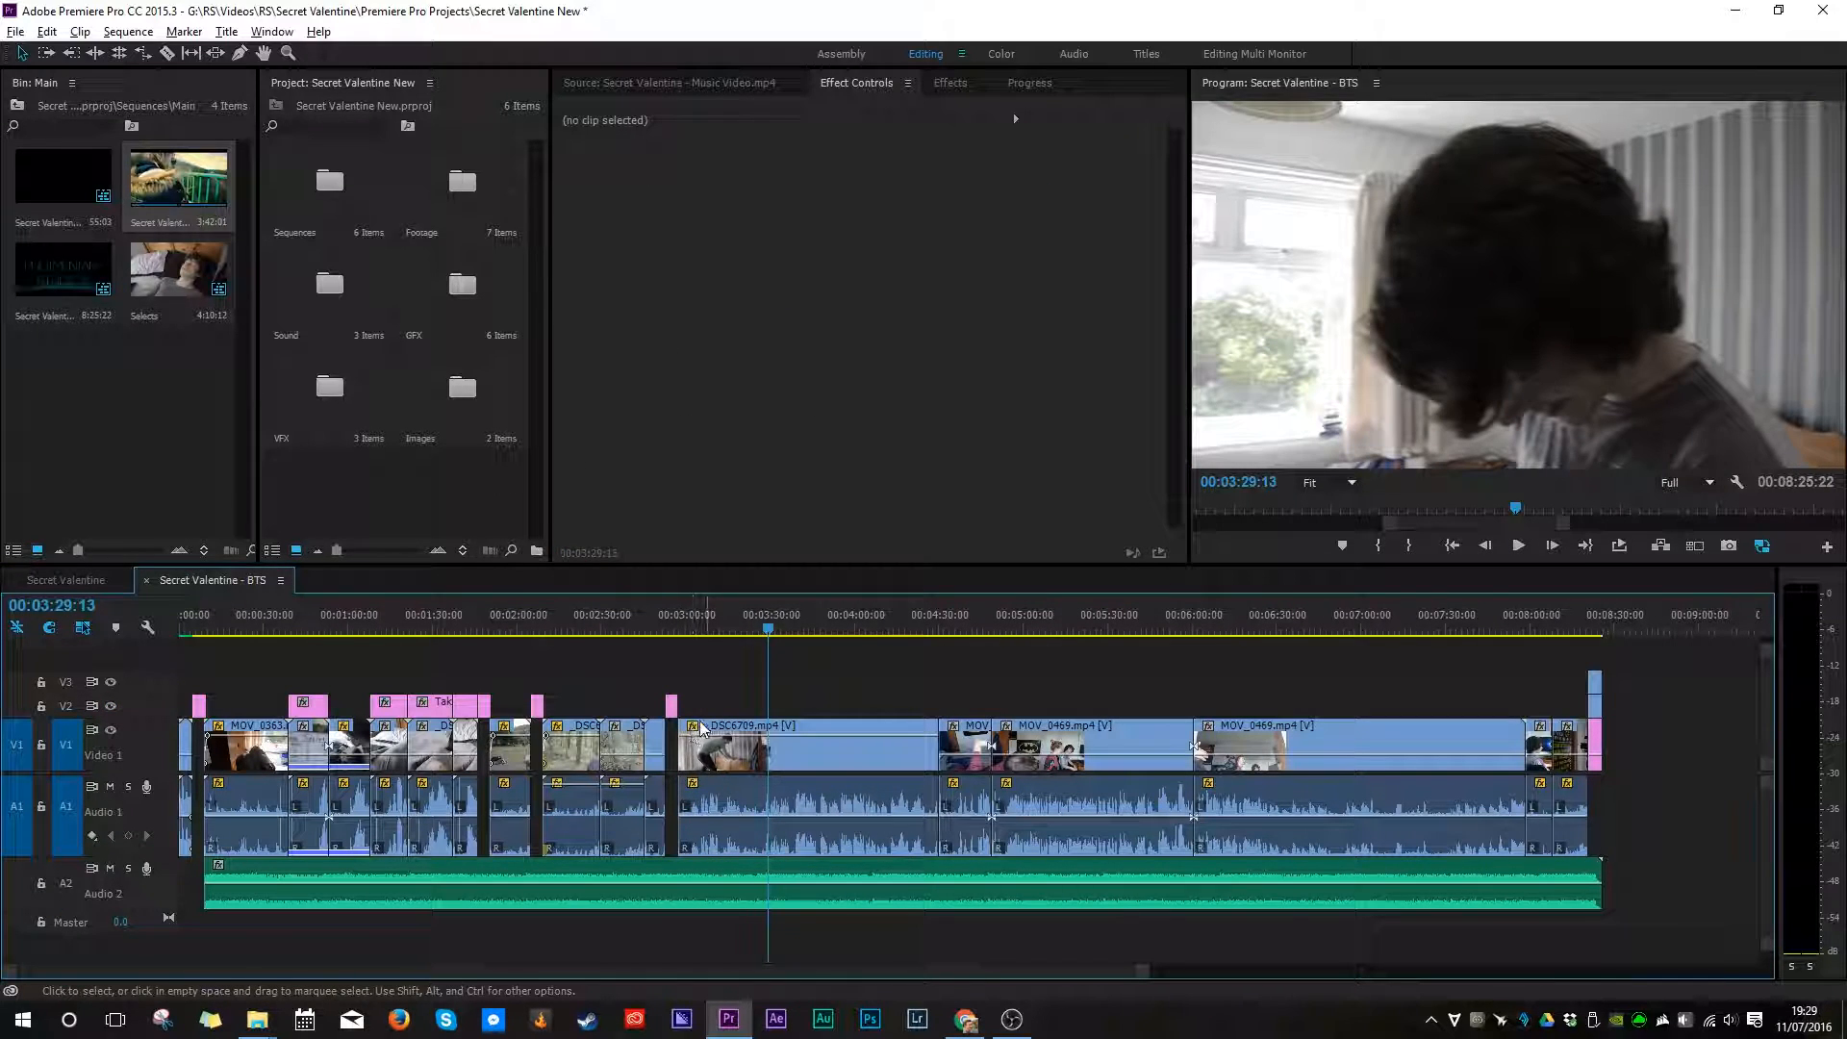
left_click(570, 629)
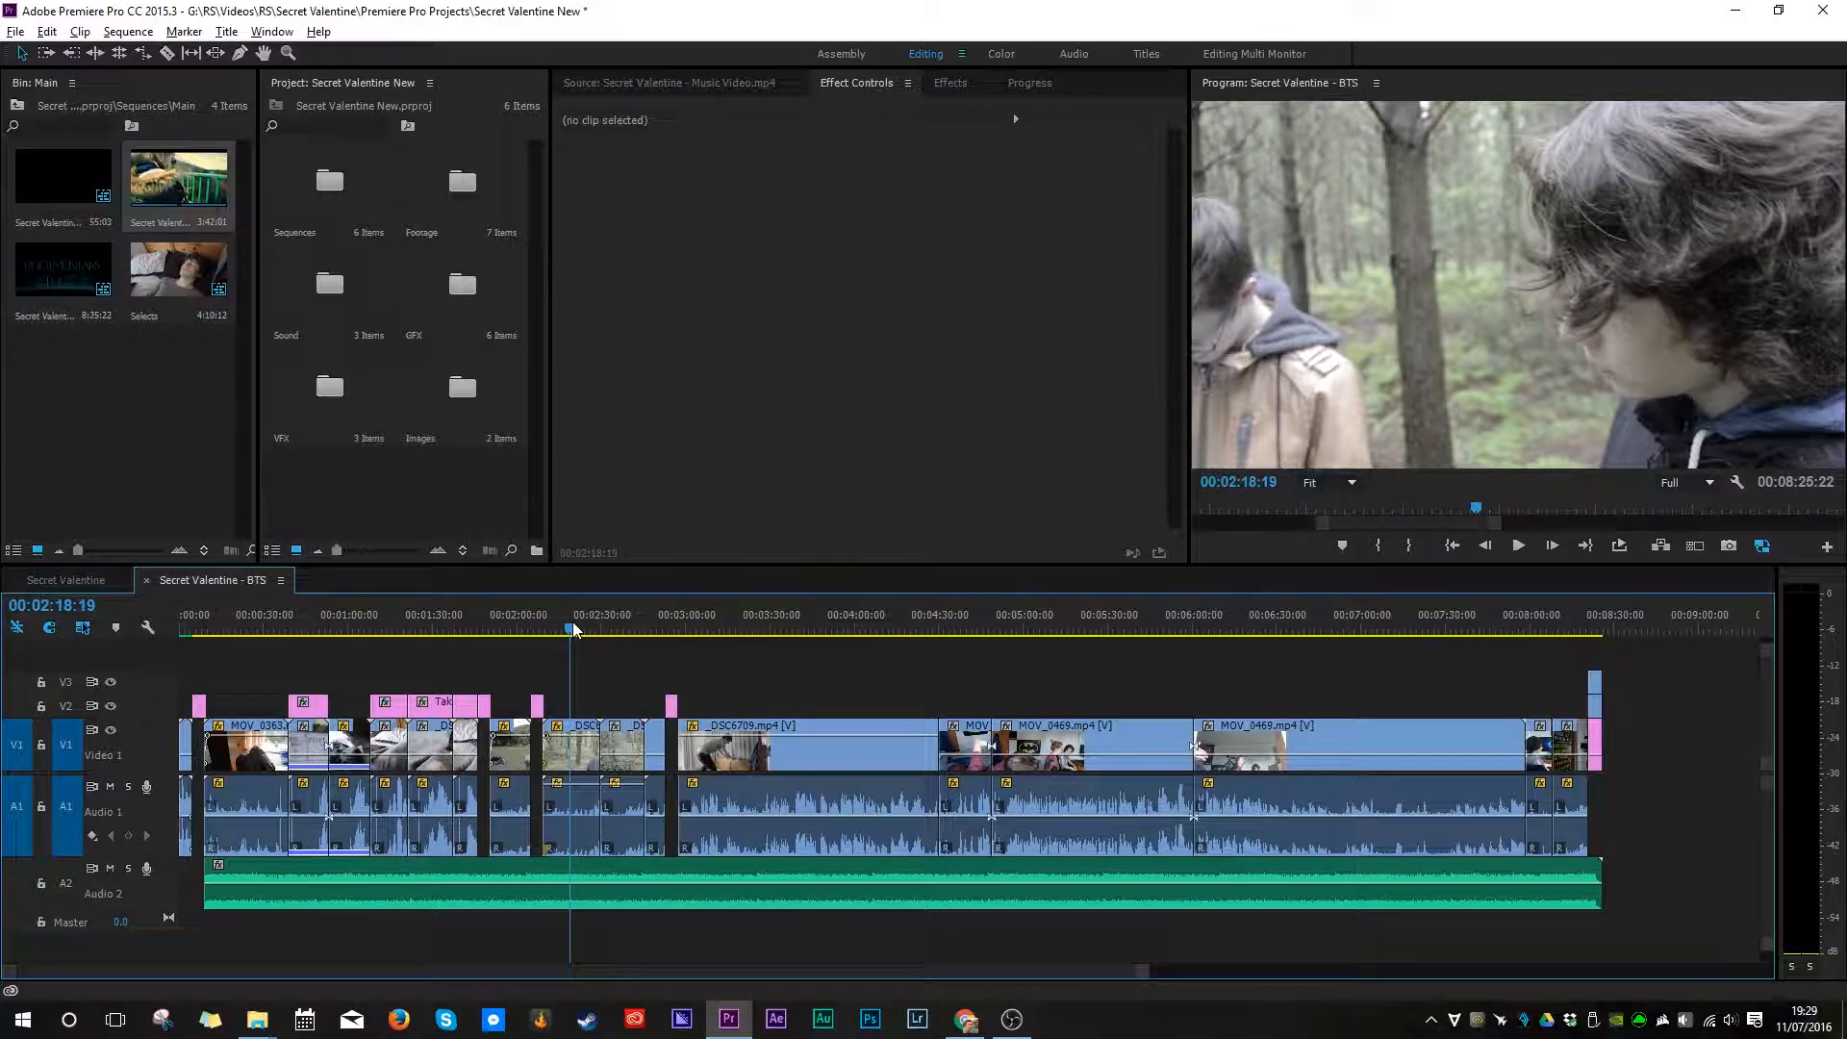
left_click(575, 629)
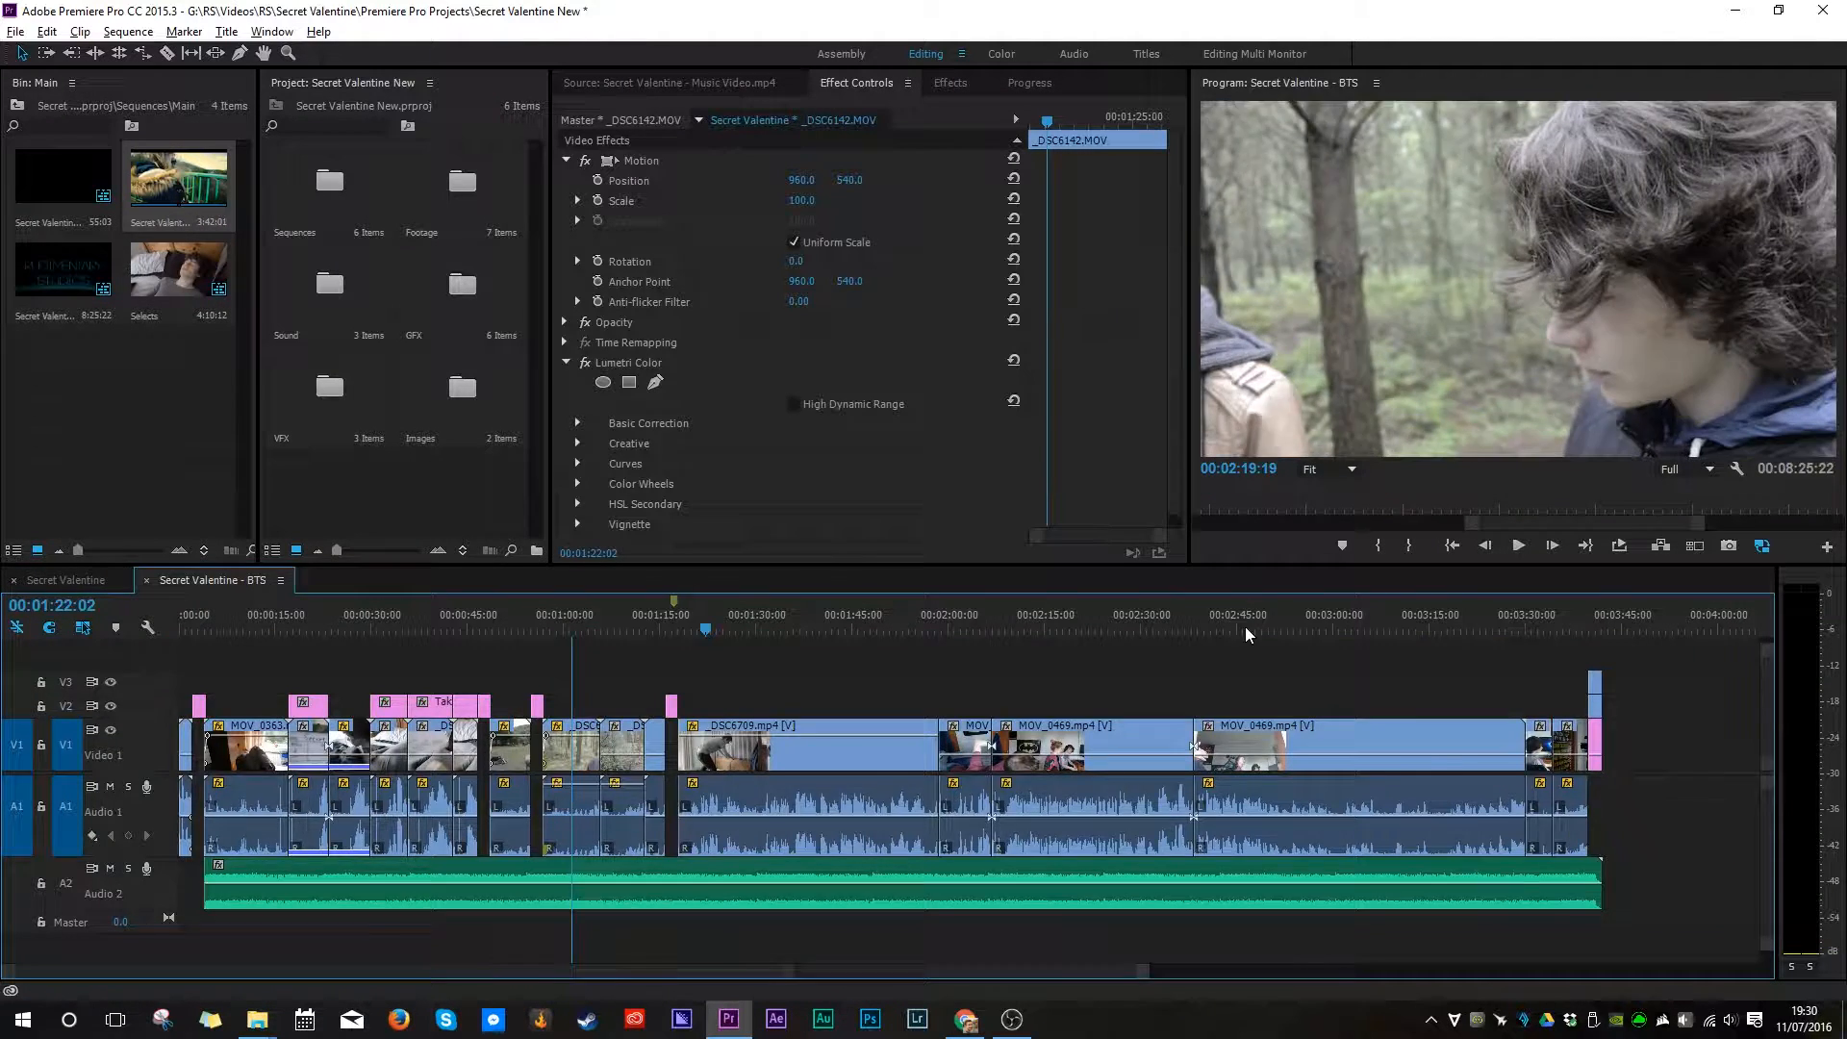
- Compare the two-person park shot at 00:02:35:18 in the Secret Valentine sequence with and without Lumetri Color
left_click_drag(1375, 639, 1177, 635)
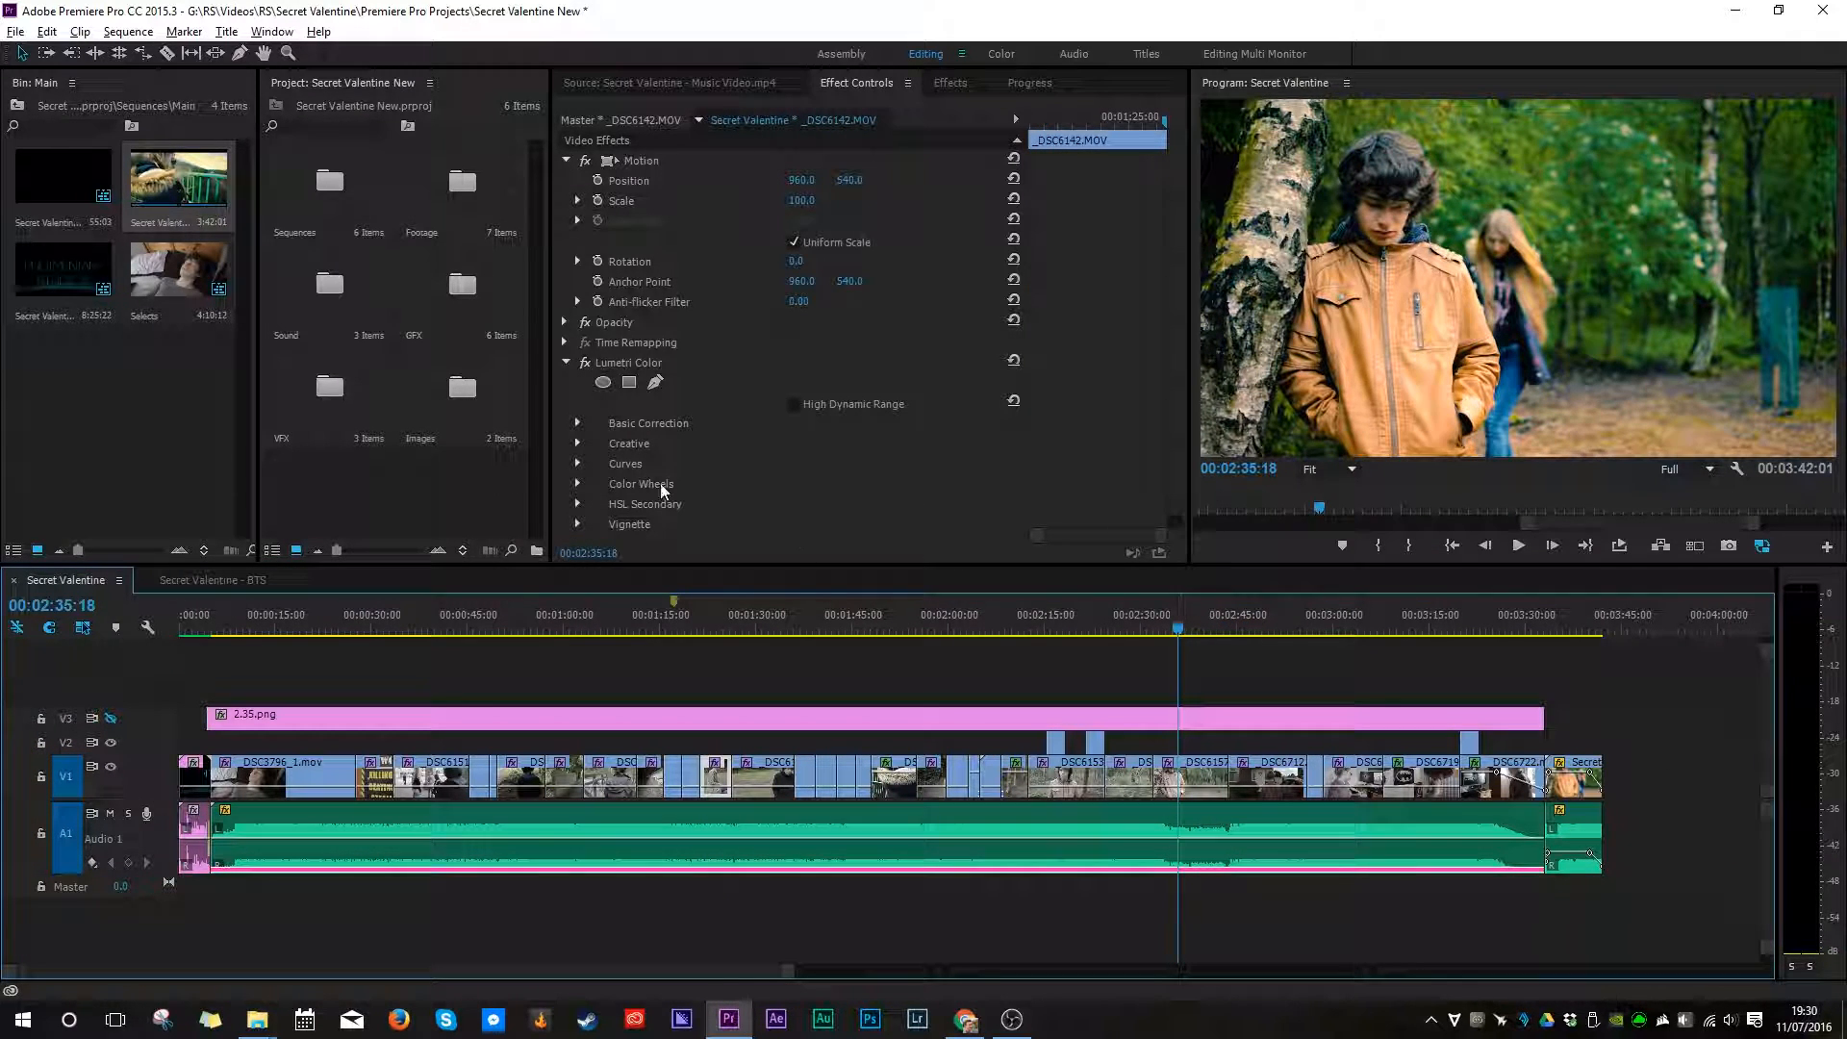
left_click(1171, 769)
left_click(583, 368)
left_click(583, 367)
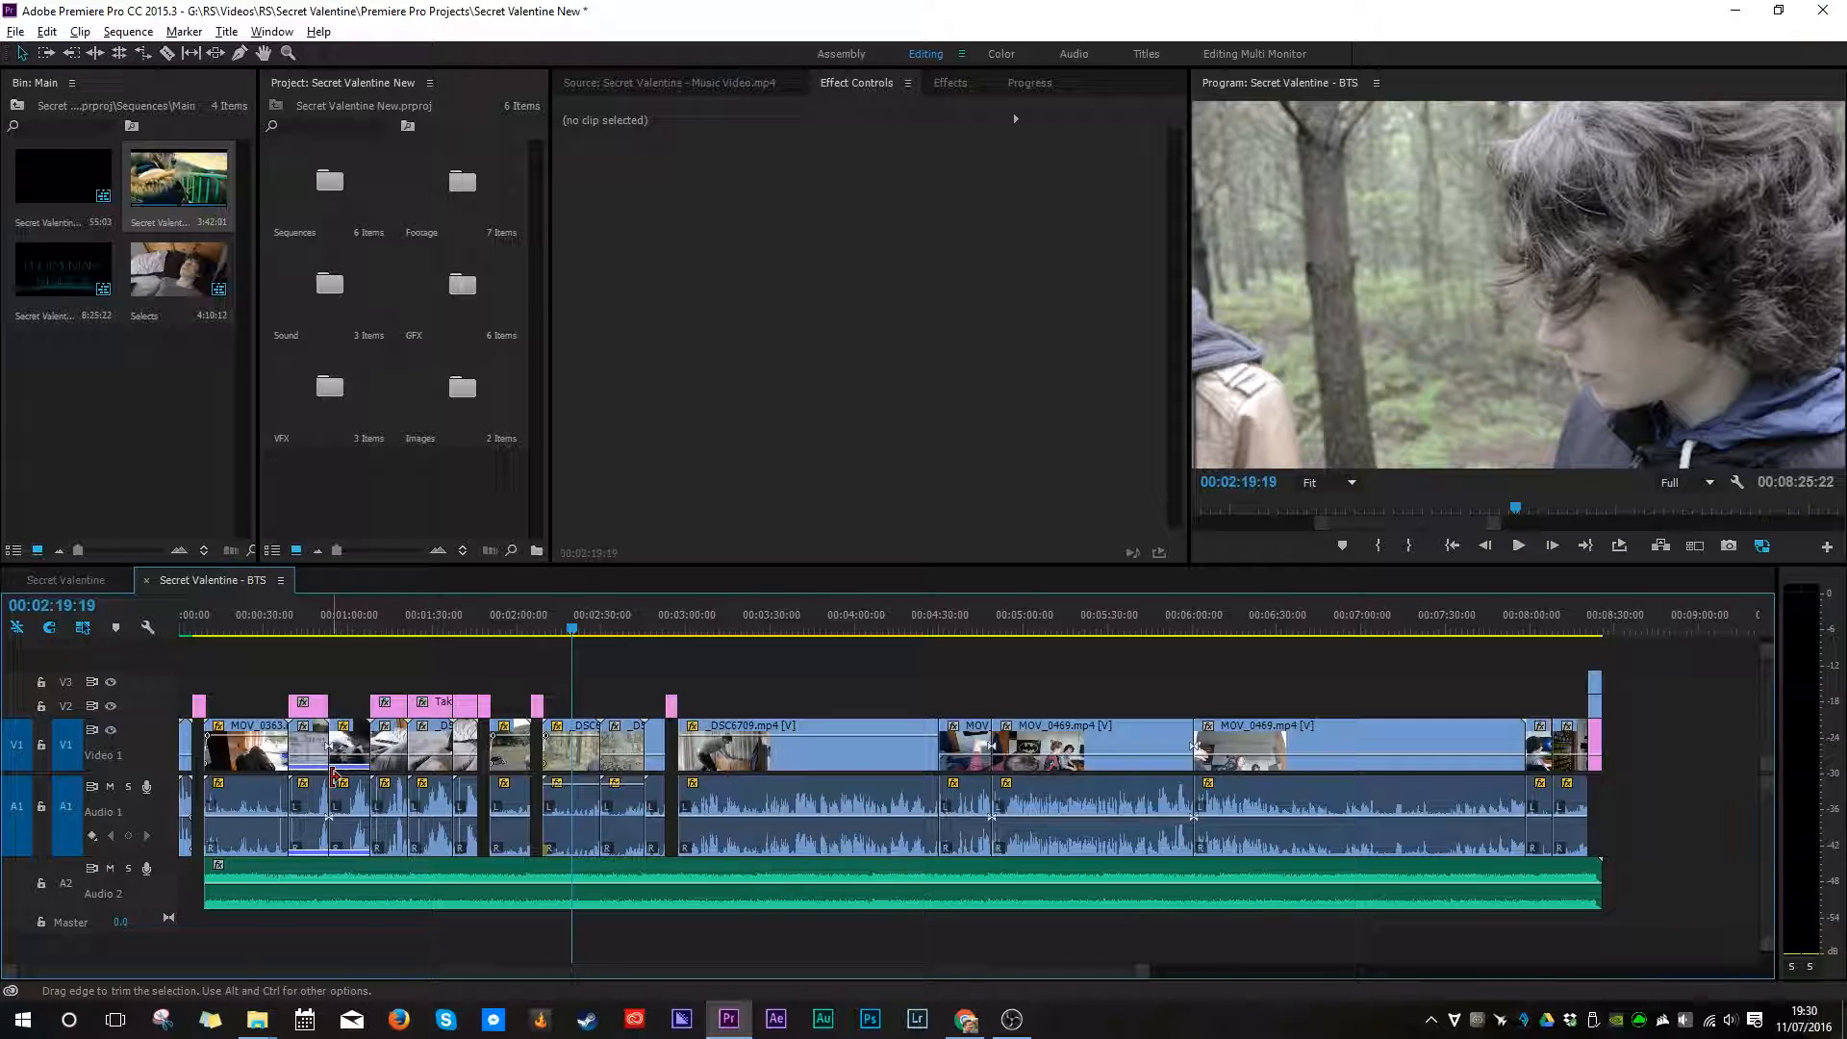
- Select the _DSC6152.MOV forest clip in the Secret Valentine - BTS sequence and switch to the Color workspace
left_click(726, 85)
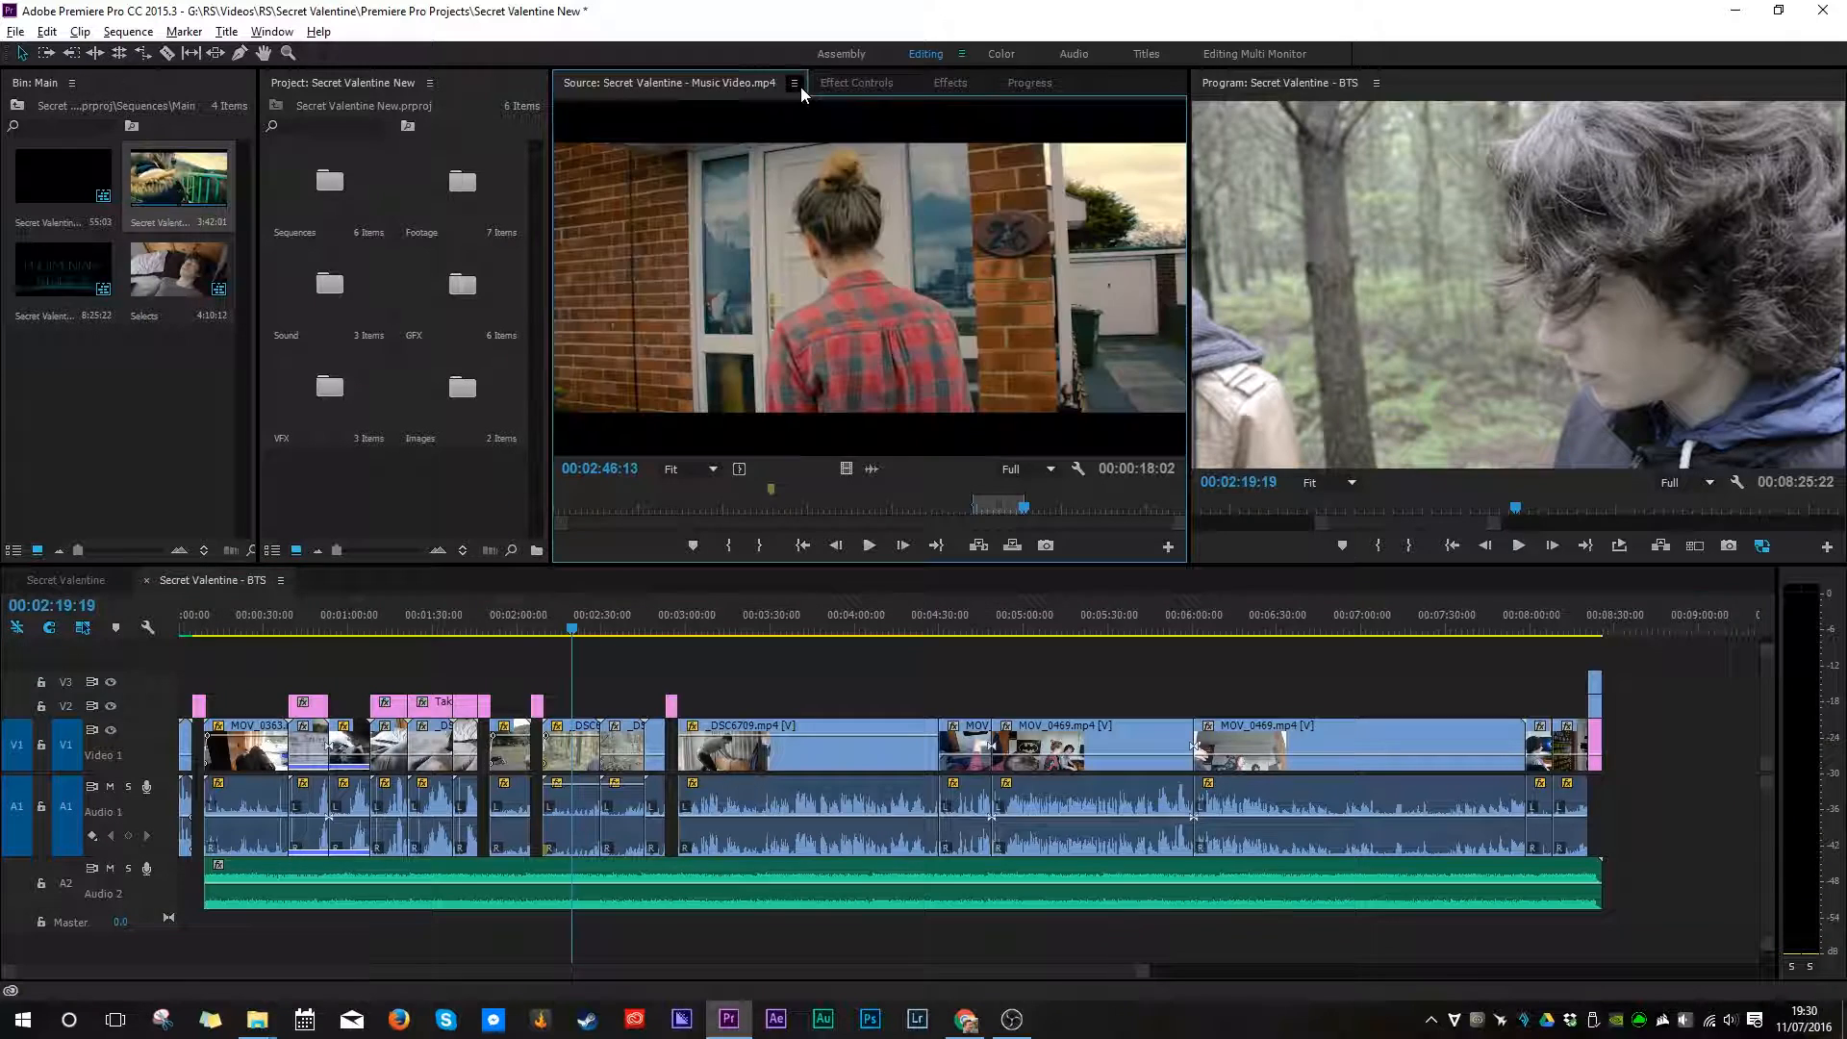
left_click(843, 83)
left_click(580, 751)
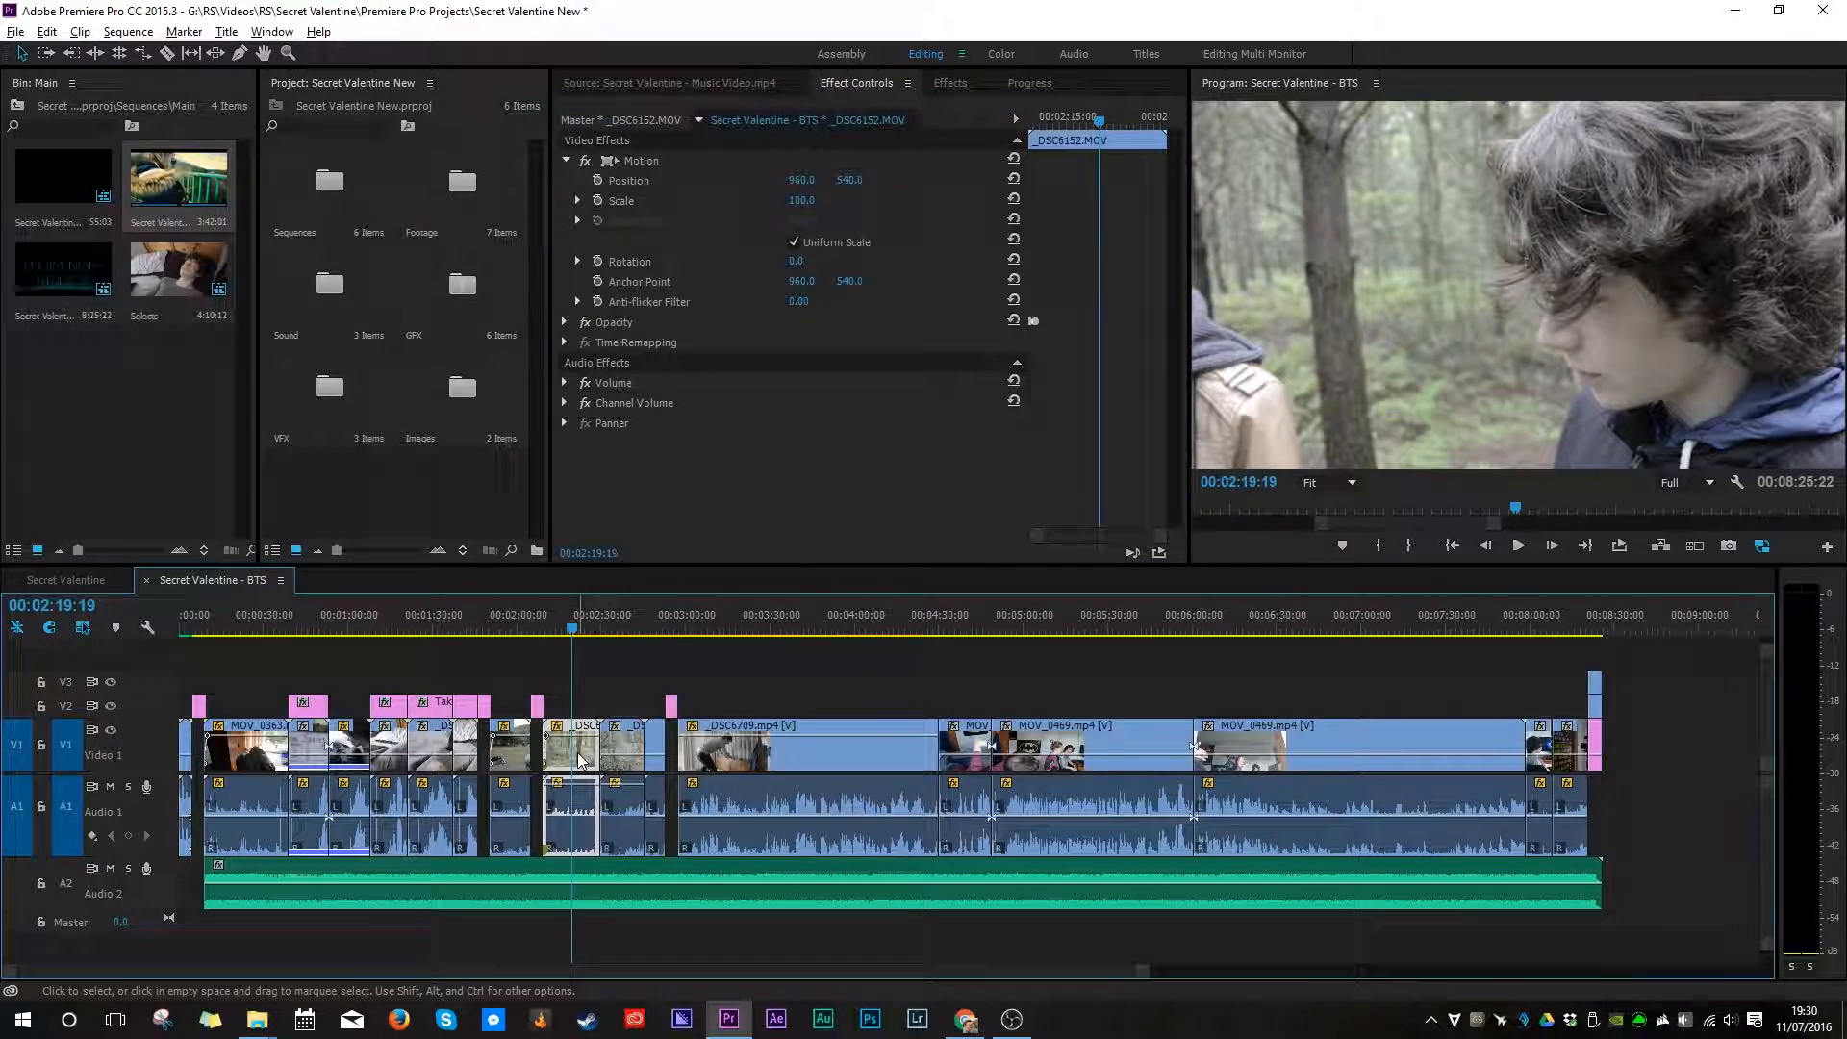
left_click(1459, 336)
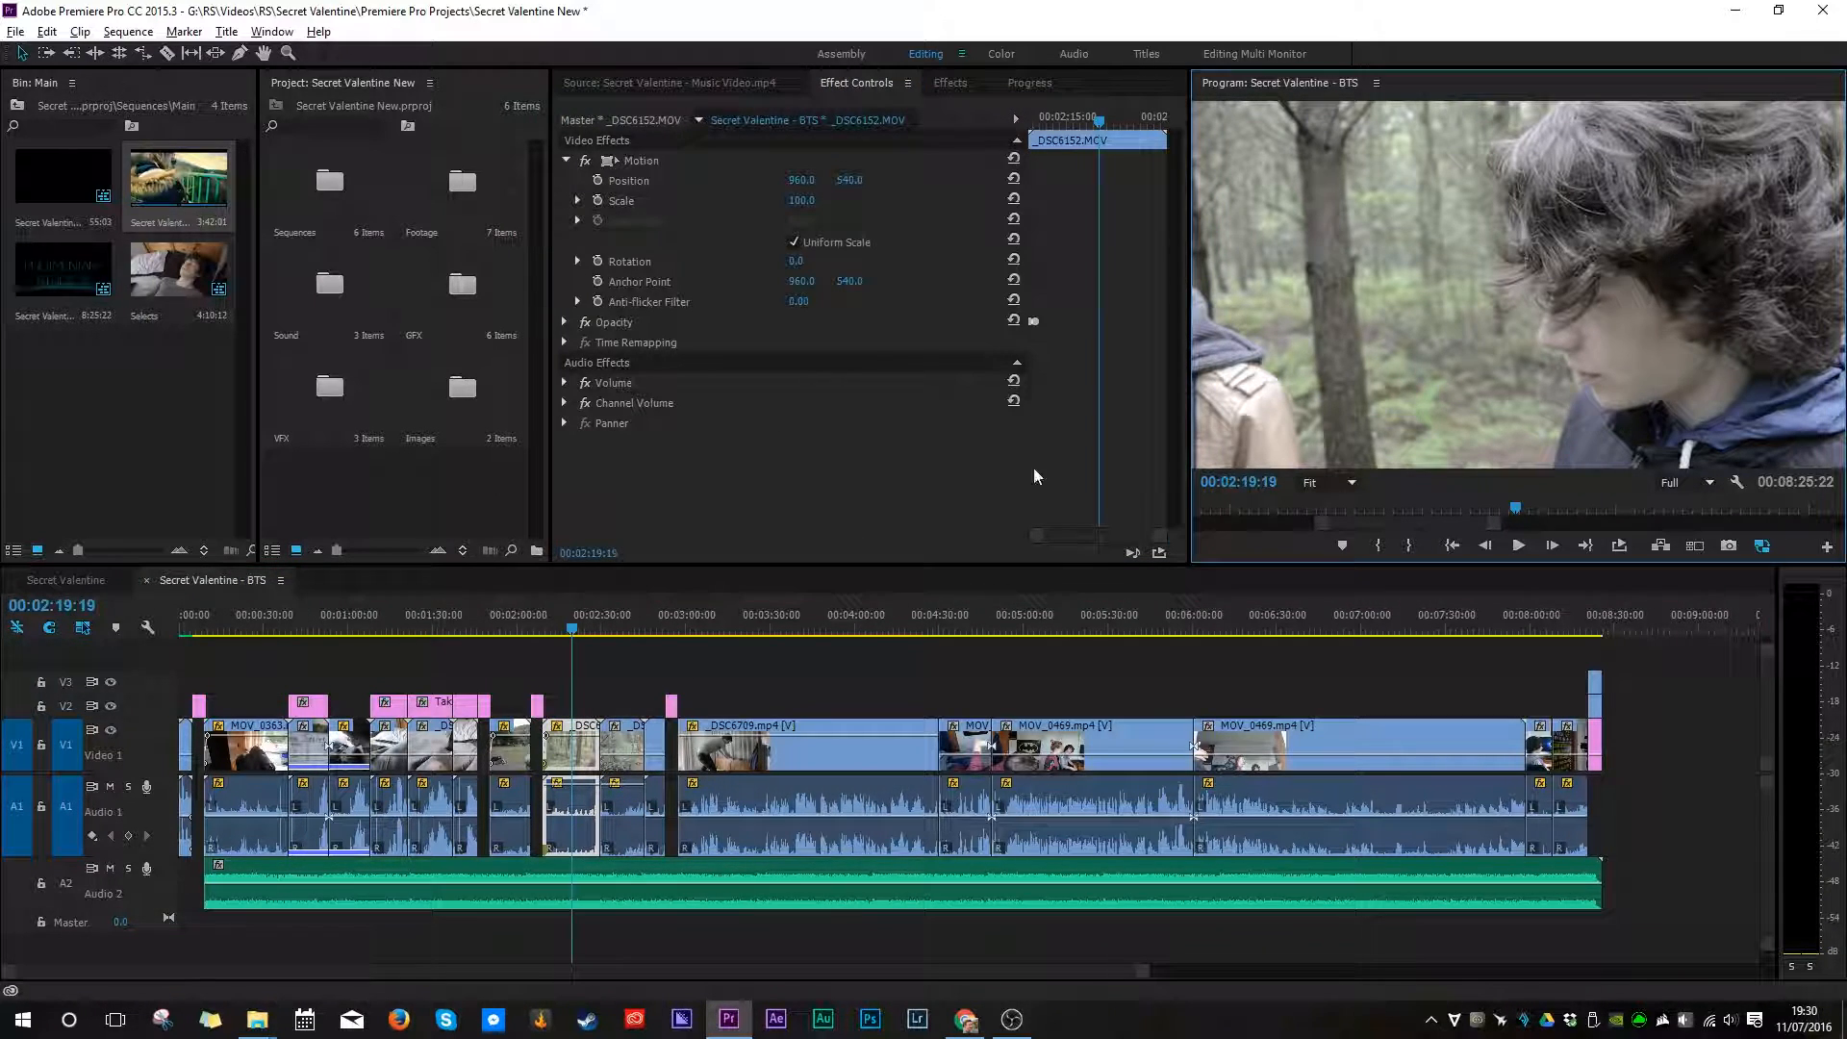
left_click(1004, 55)
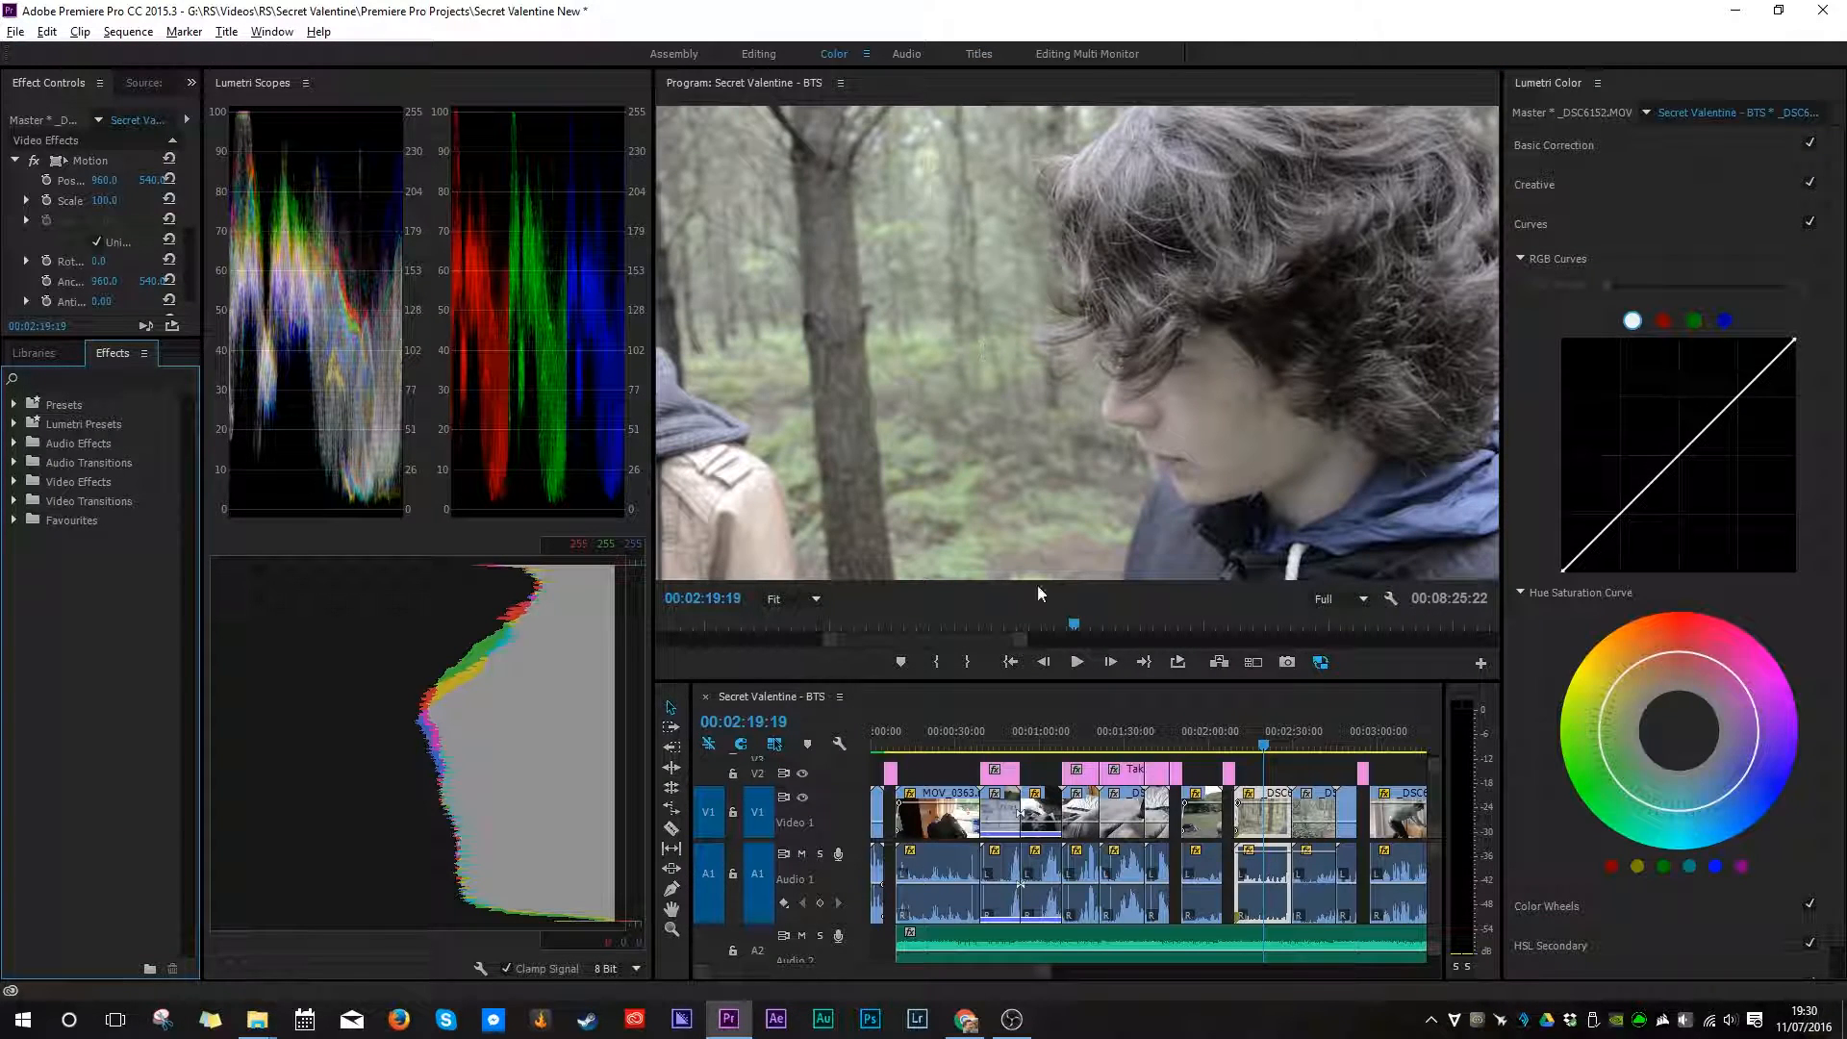
scroll(1196, 804, "down", 3)
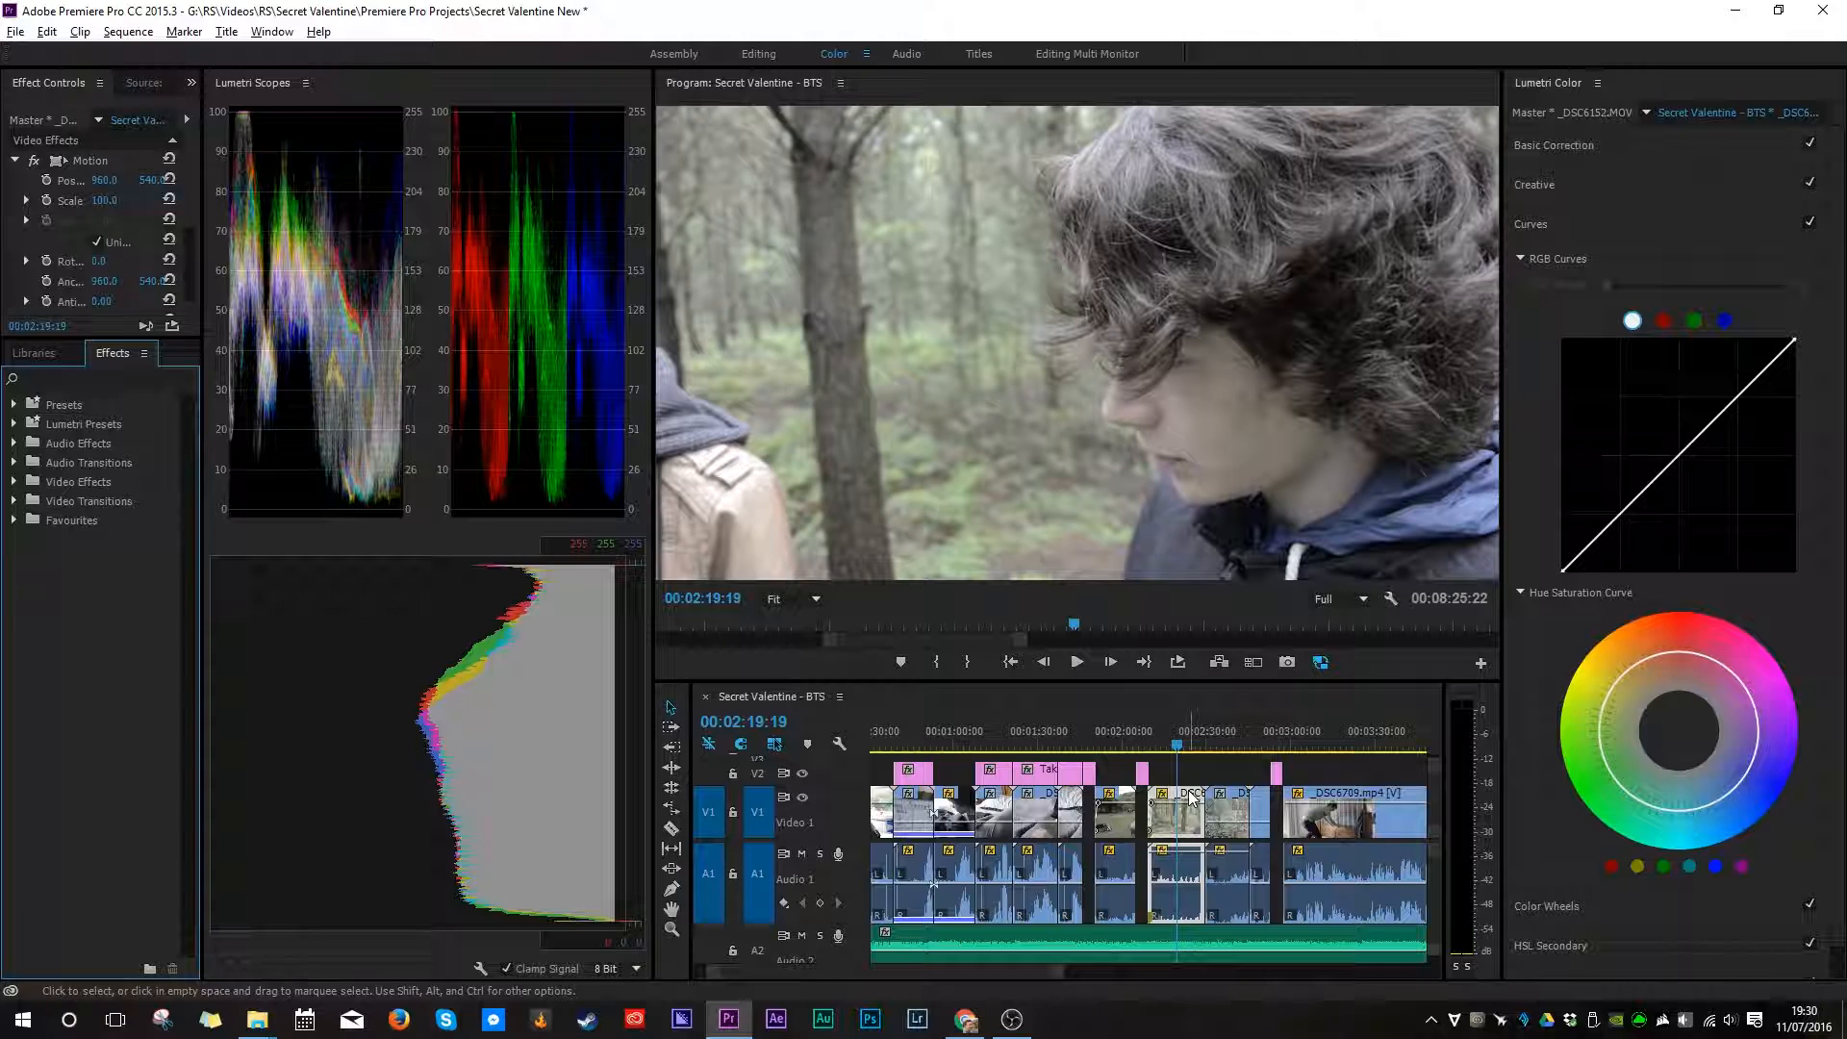
left_click(575, 384)
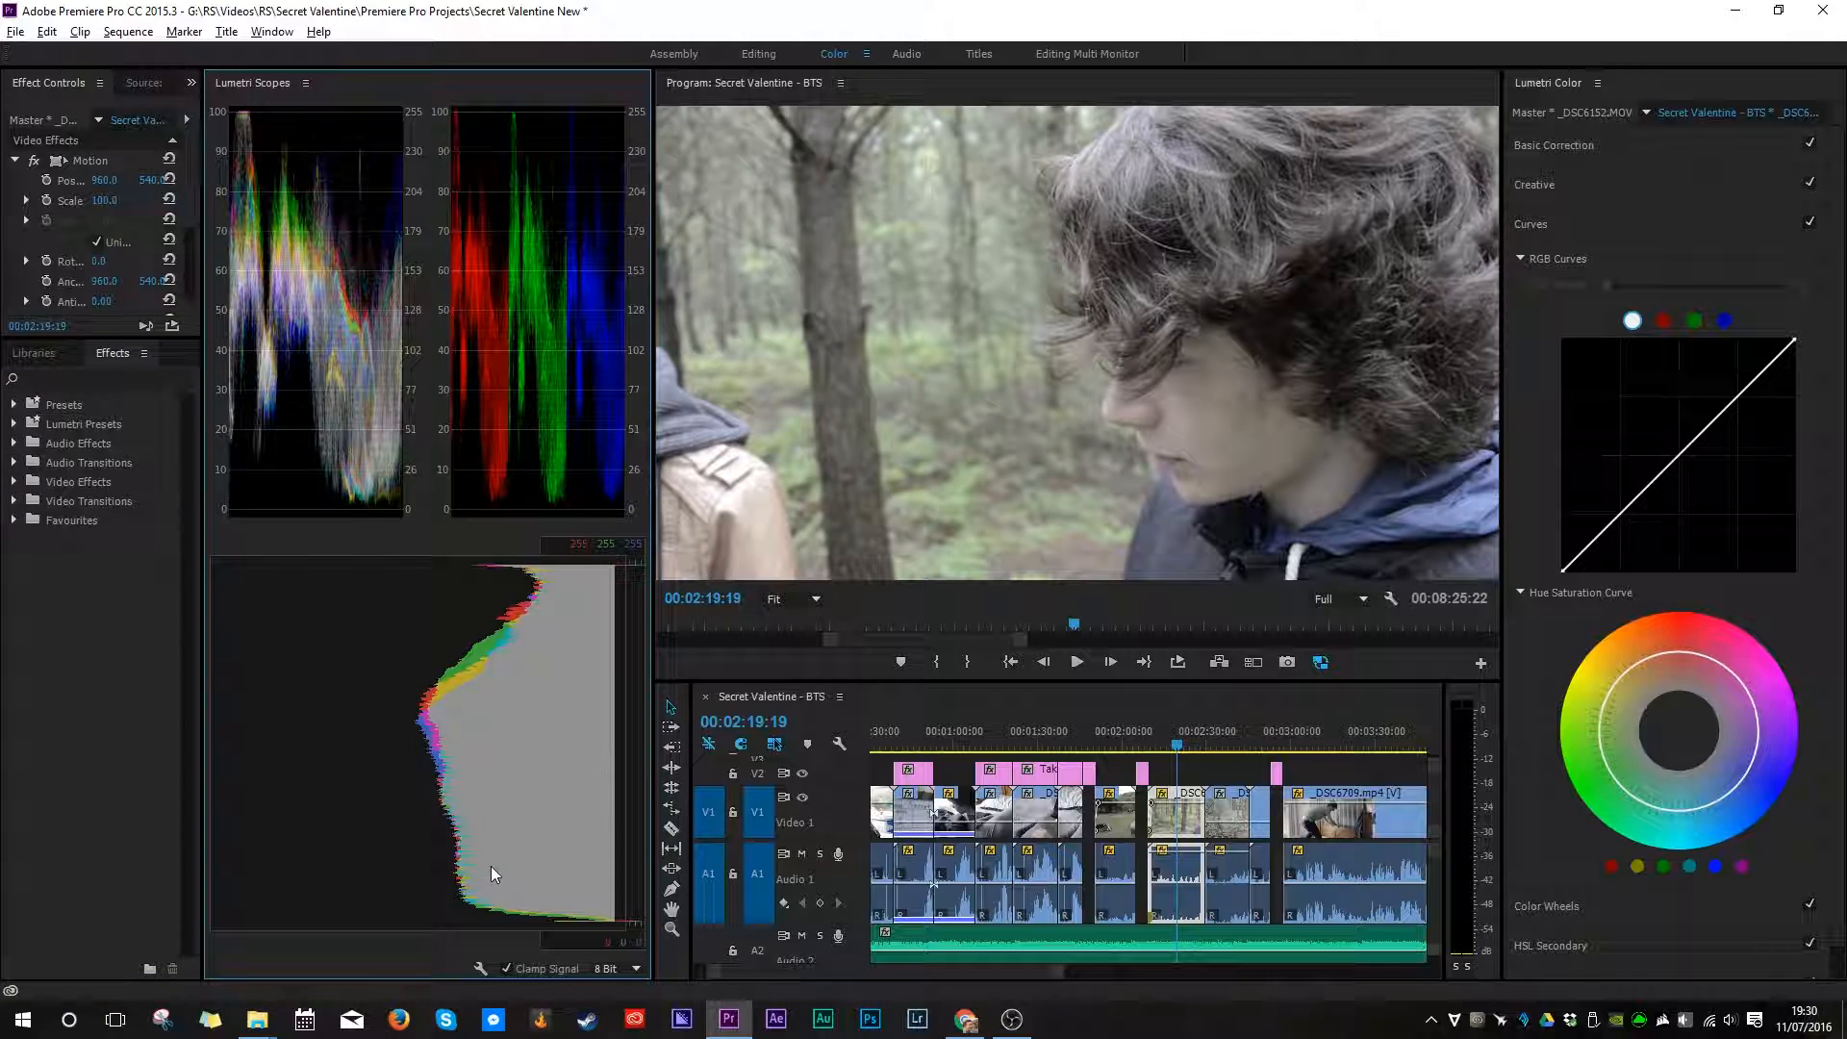
- Hide and redisplay the Parade (RGB) scope twice in Lumetri Scopes
right_click(469, 300)
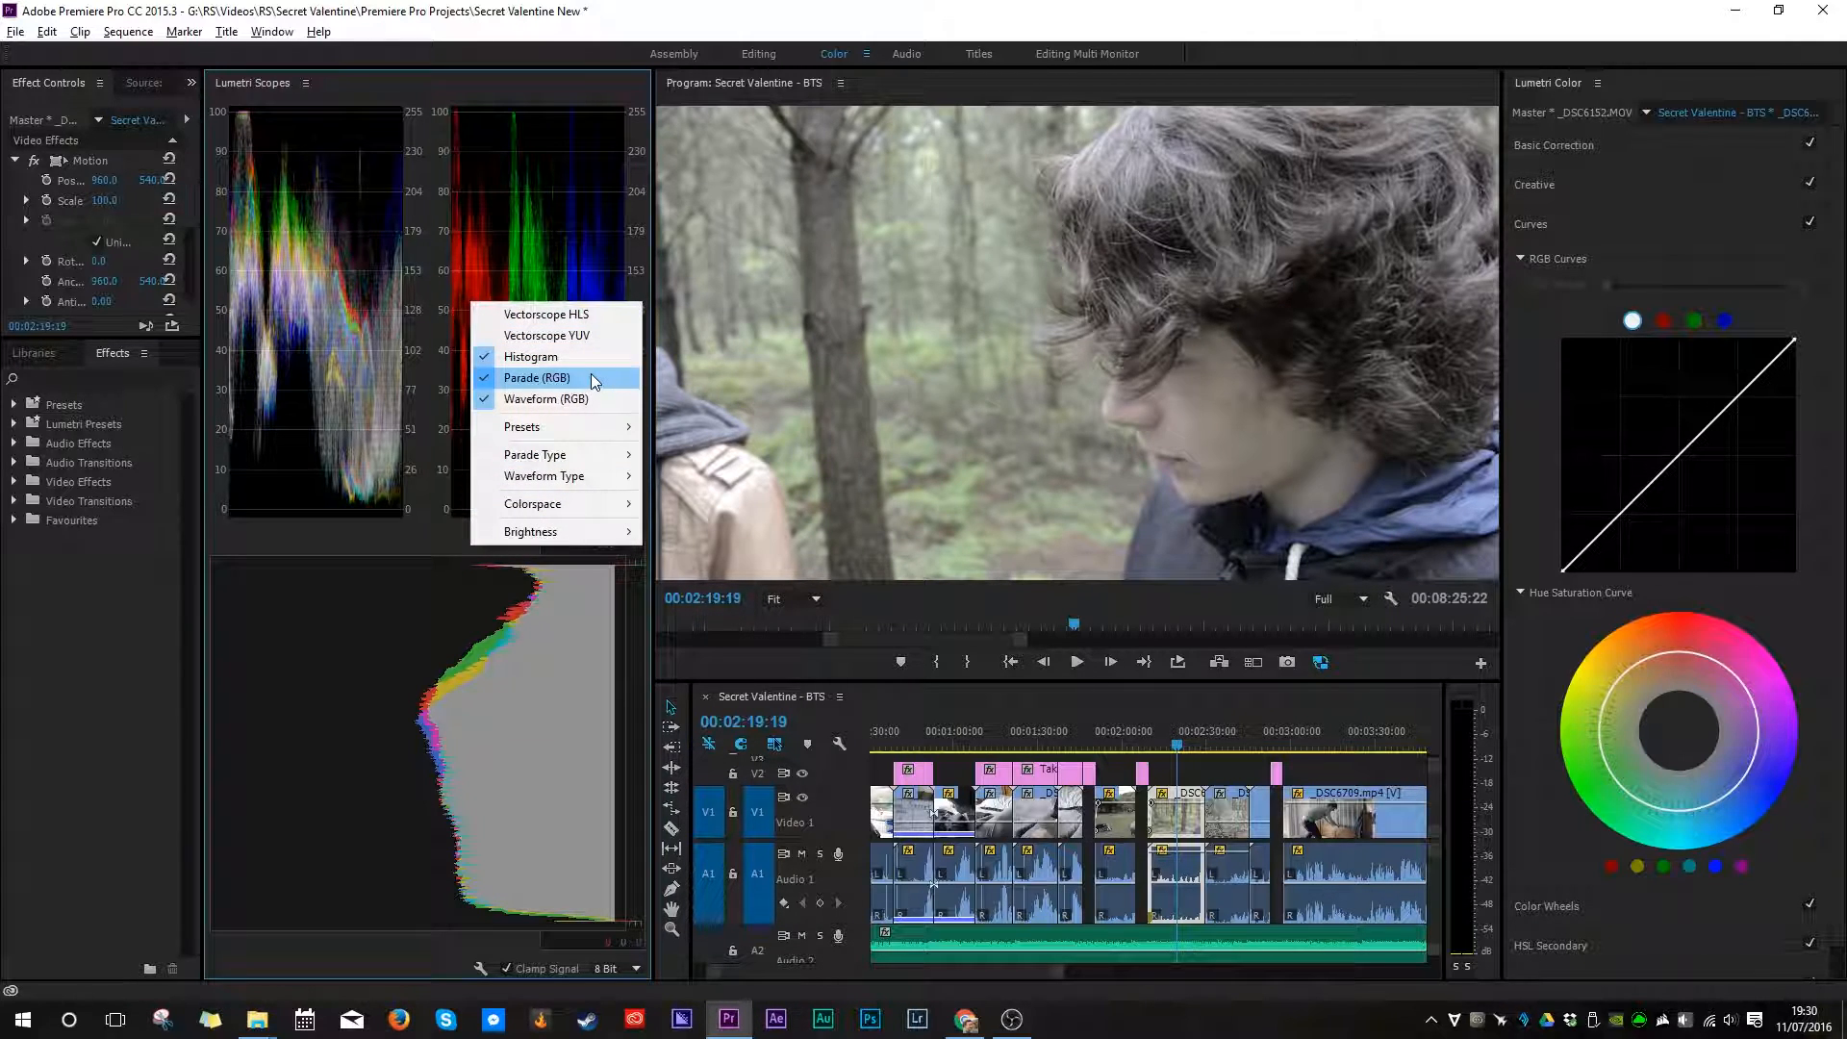
left_click(510, 383)
right_click(374, 390)
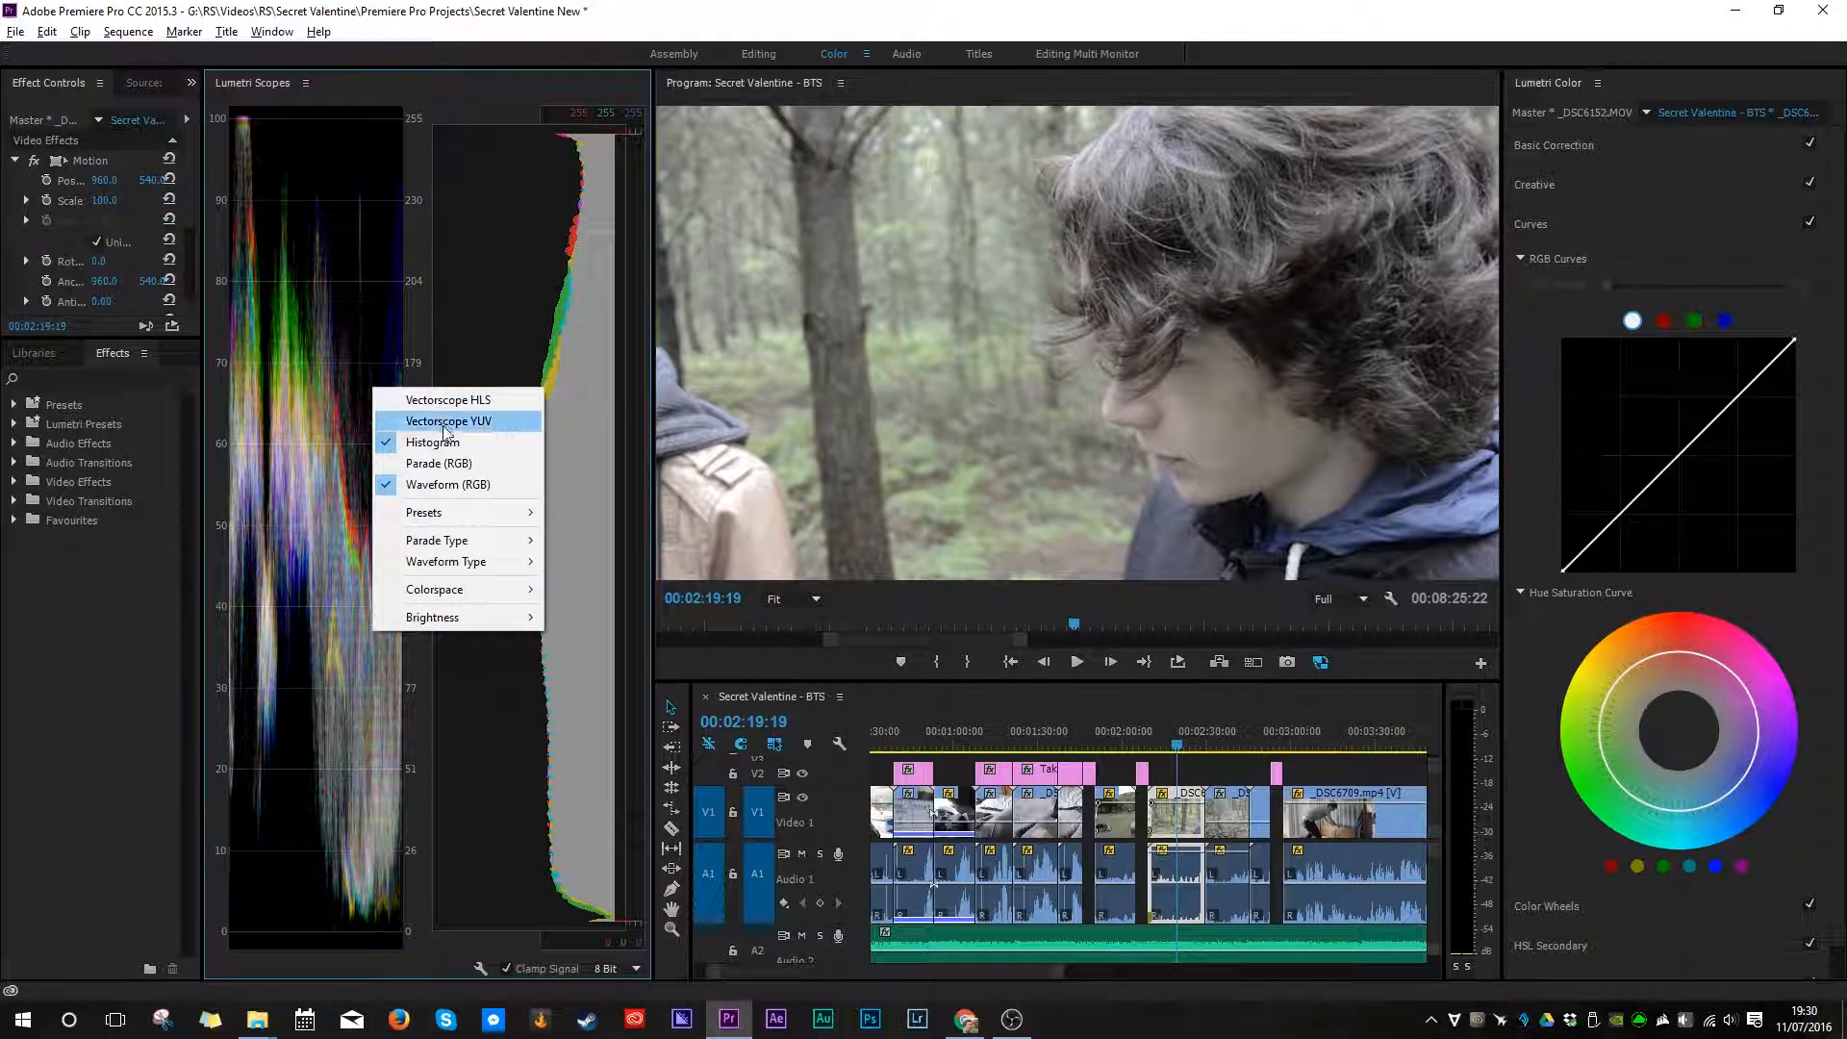
left_click(445, 463)
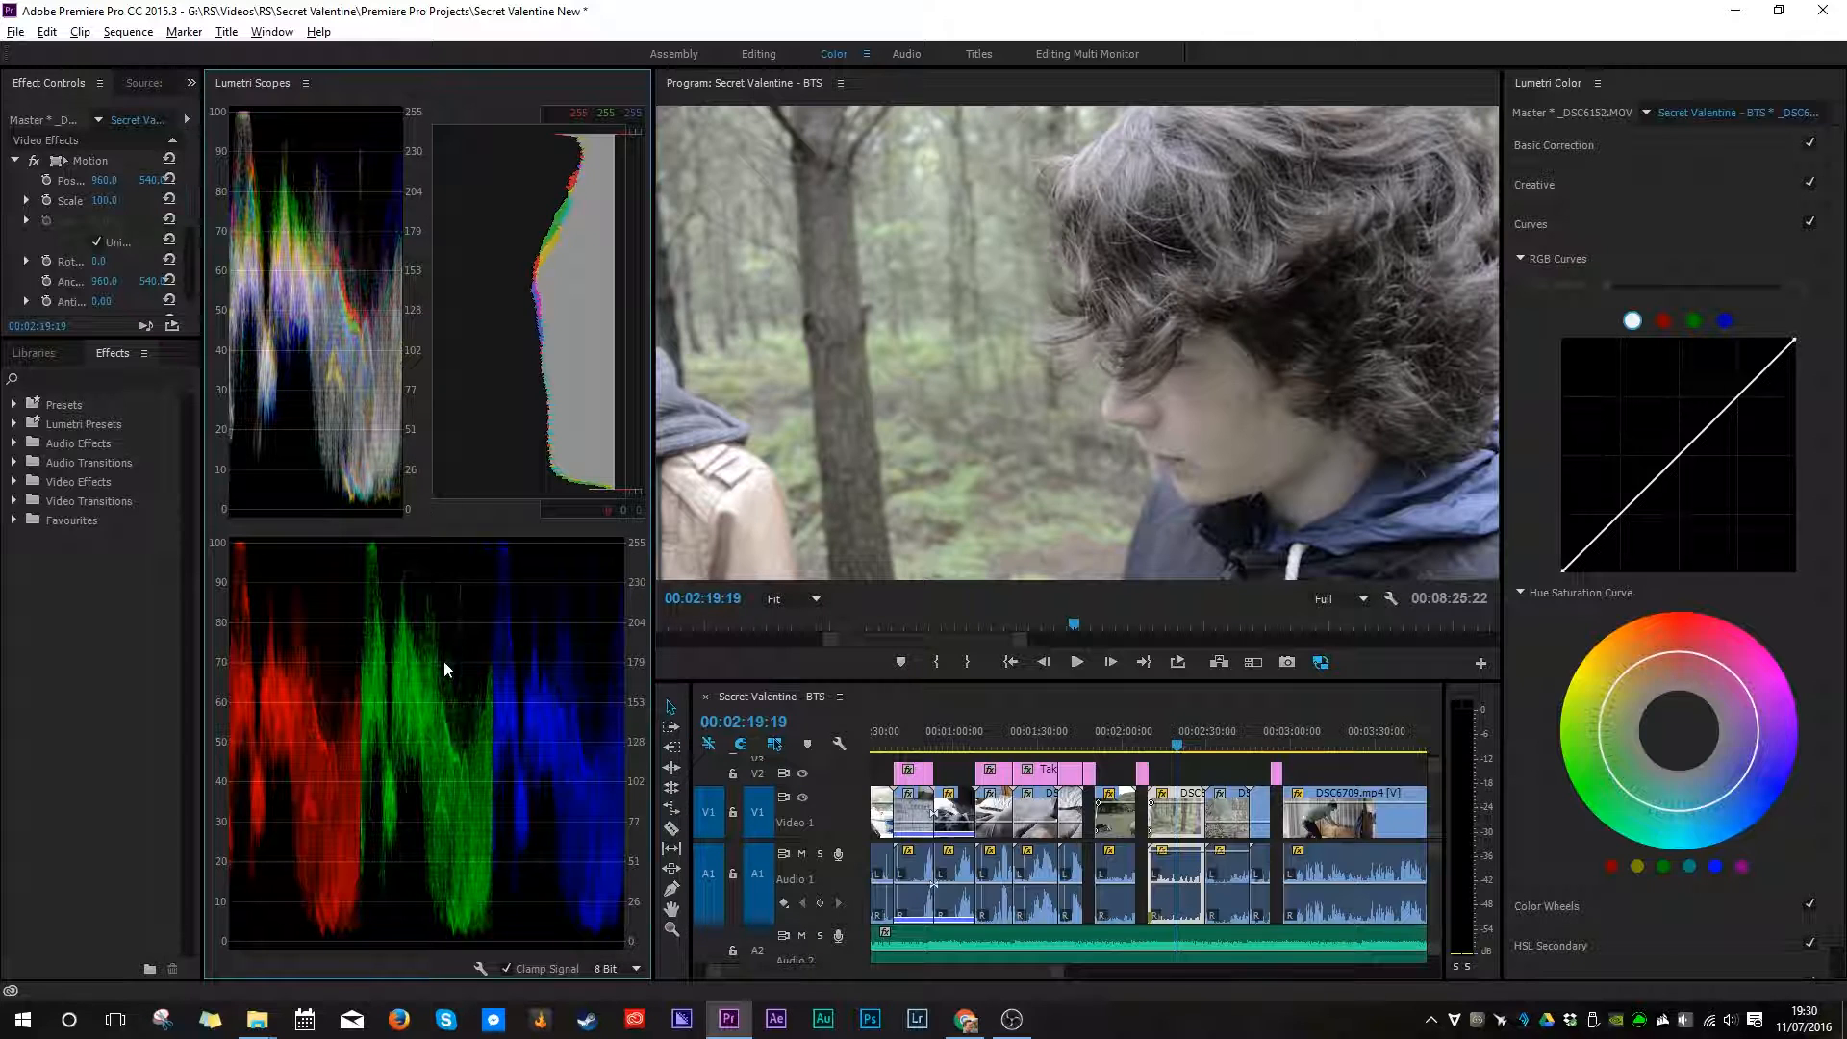
right_click(396, 705)
left_click(447, 779)
right_click(426, 621)
left_click(471, 711)
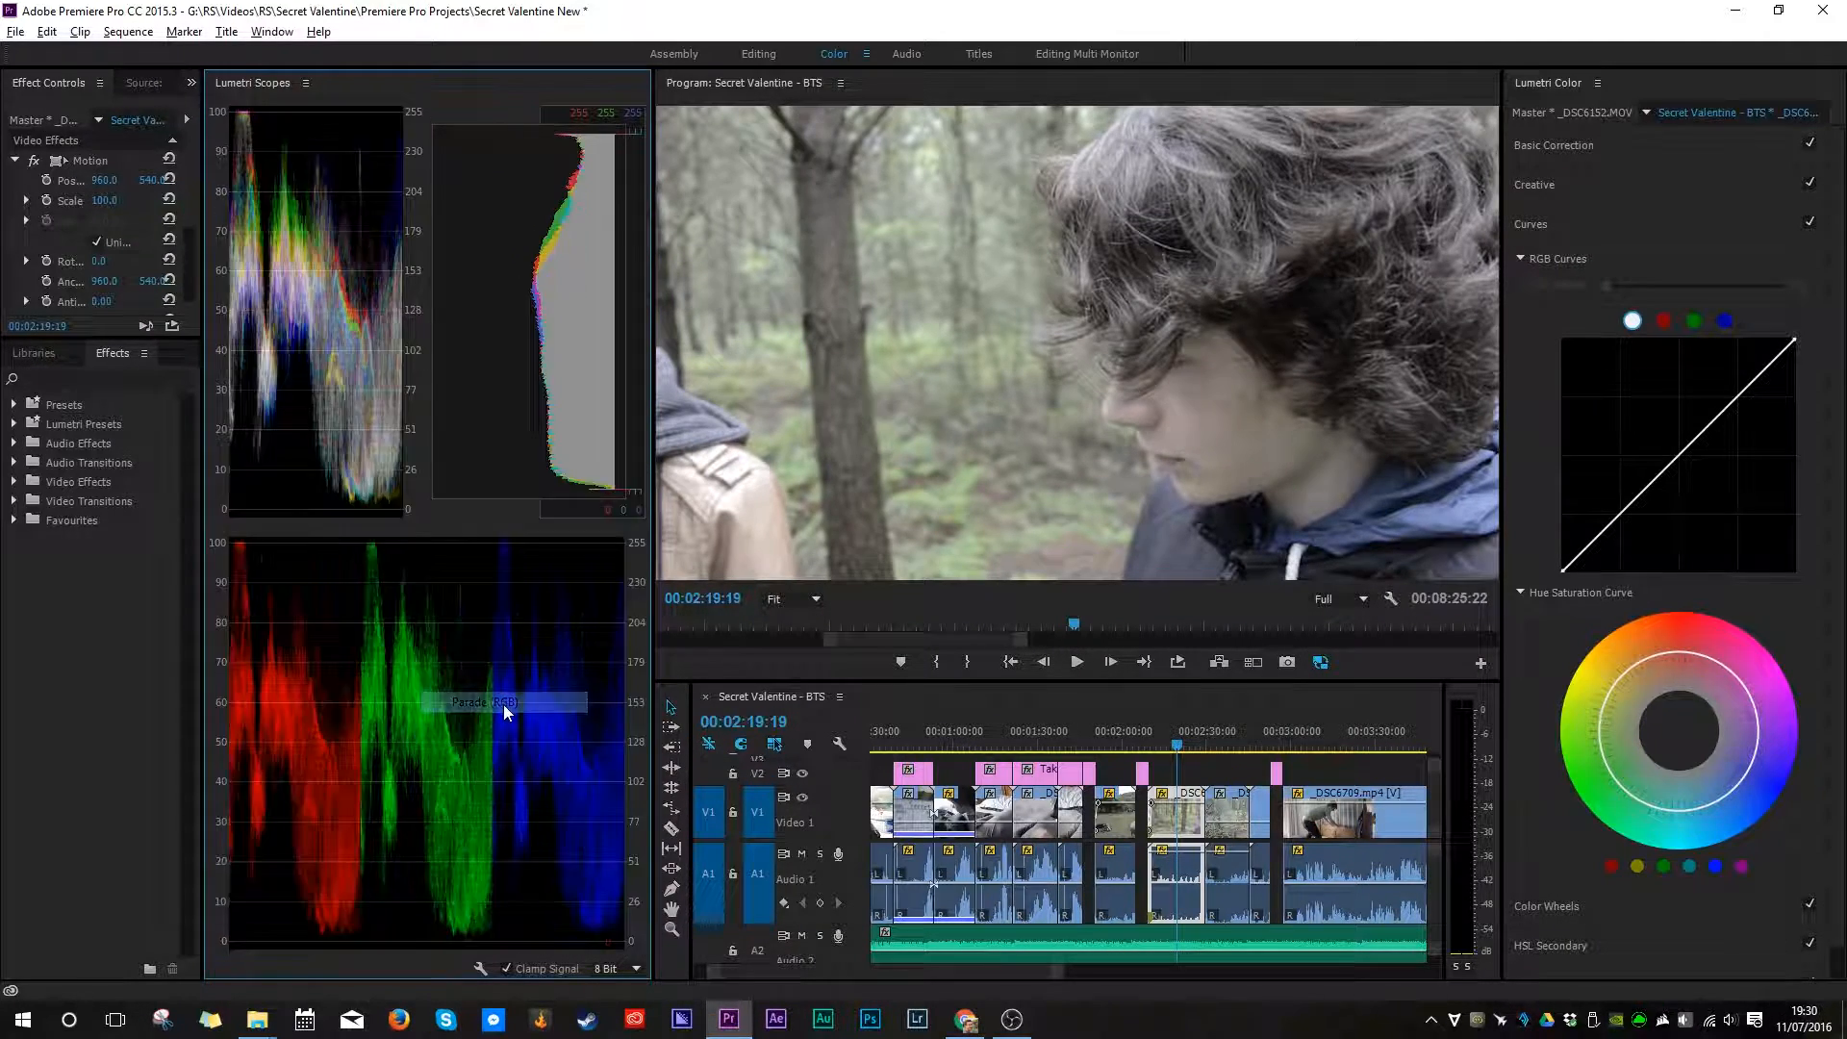
- Hide the Histogram in Lumetri Scopes and display it again
right_click(528, 442)
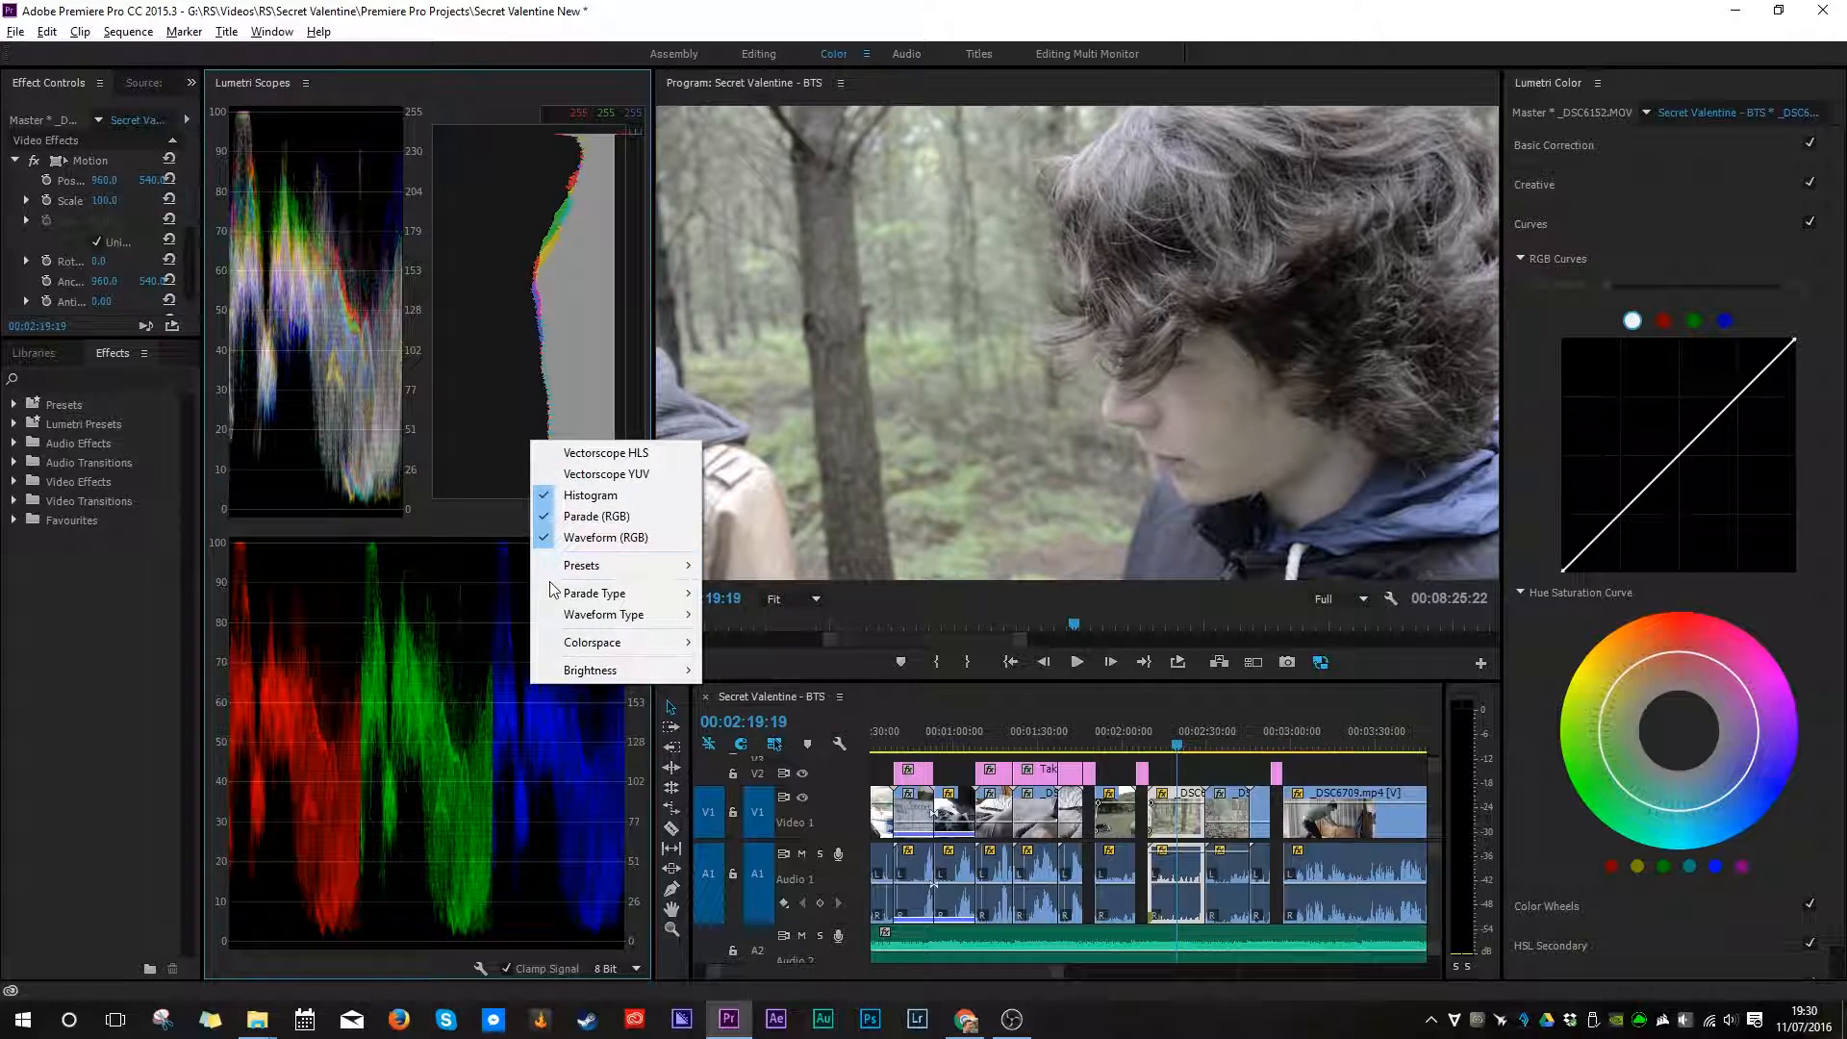
left_click(567, 493)
right_click(459, 450)
left_click(515, 503)
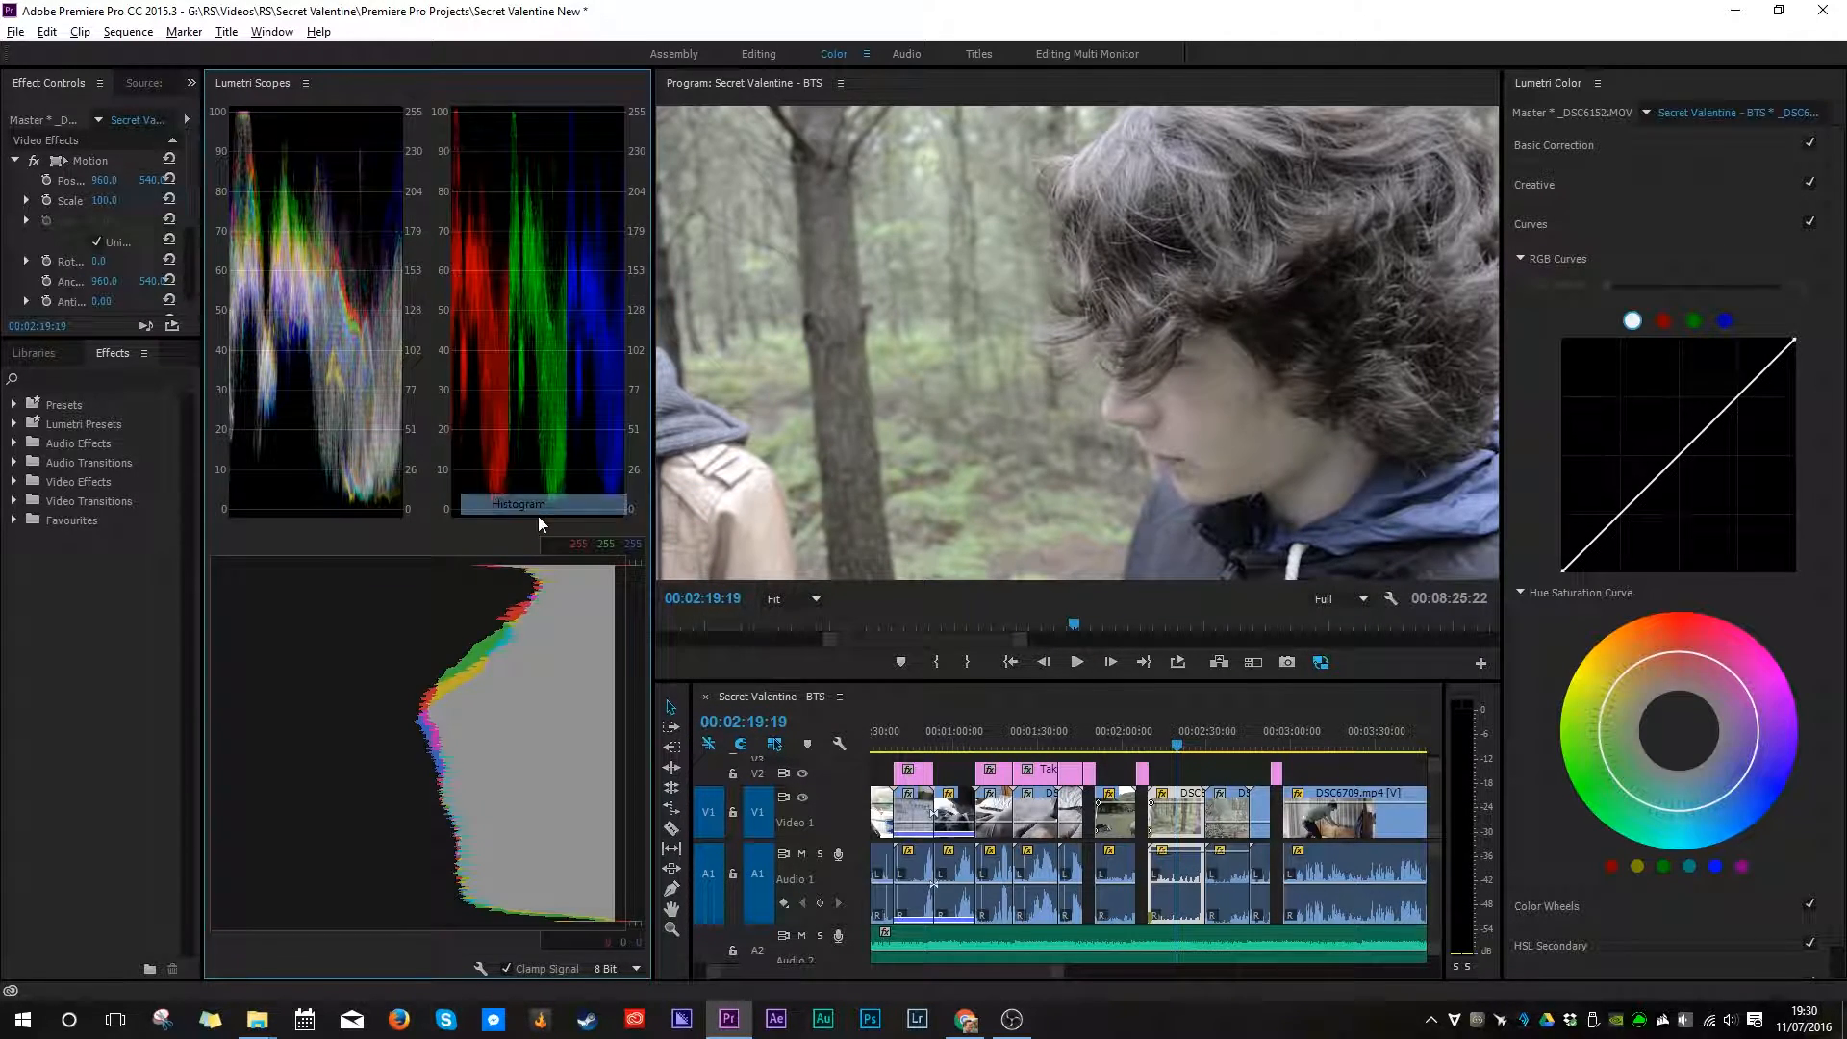
- Add the Vectorscope HLS to the displayed scopes and replace it with the Vectorscope YUV
right_click(471, 369)
left_click(504, 385)
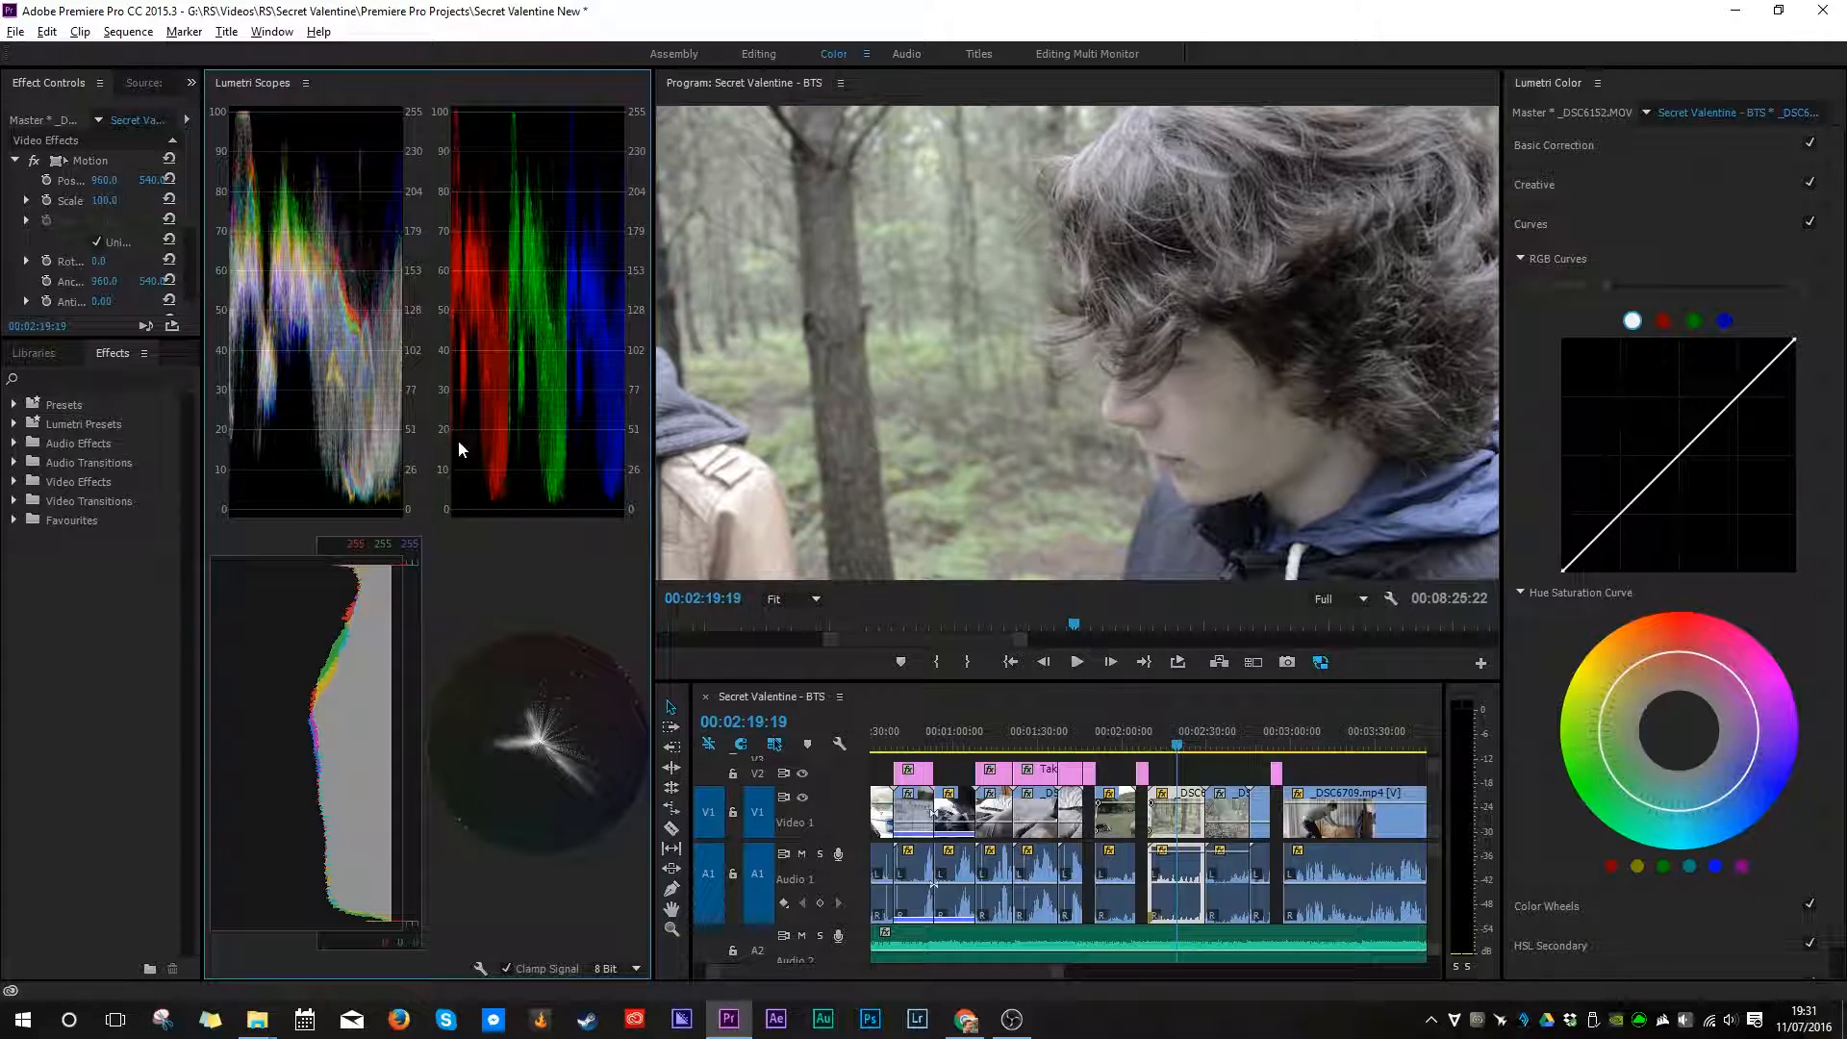
right_click(532, 762)
left_click(567, 524)
right_click(468, 650)
left_click(526, 662)
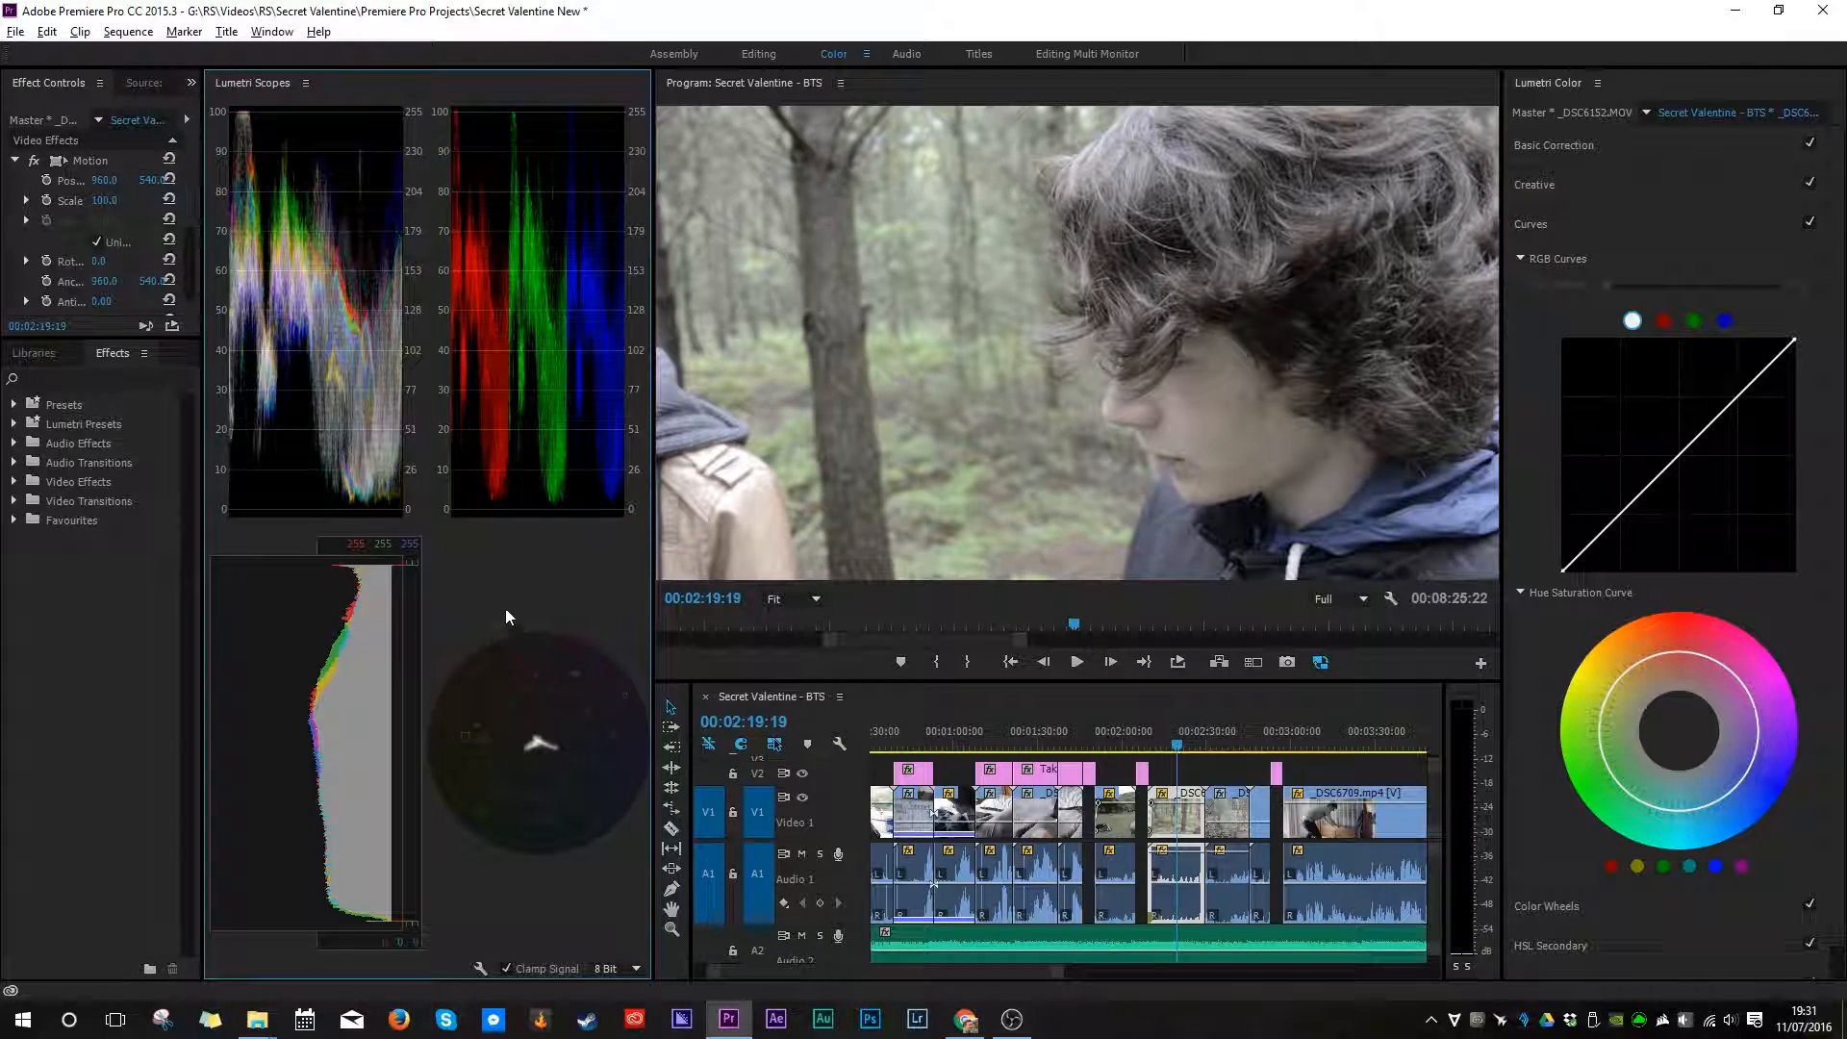
right_click(499, 602)
left_click(412, 584)
right_click(465, 691)
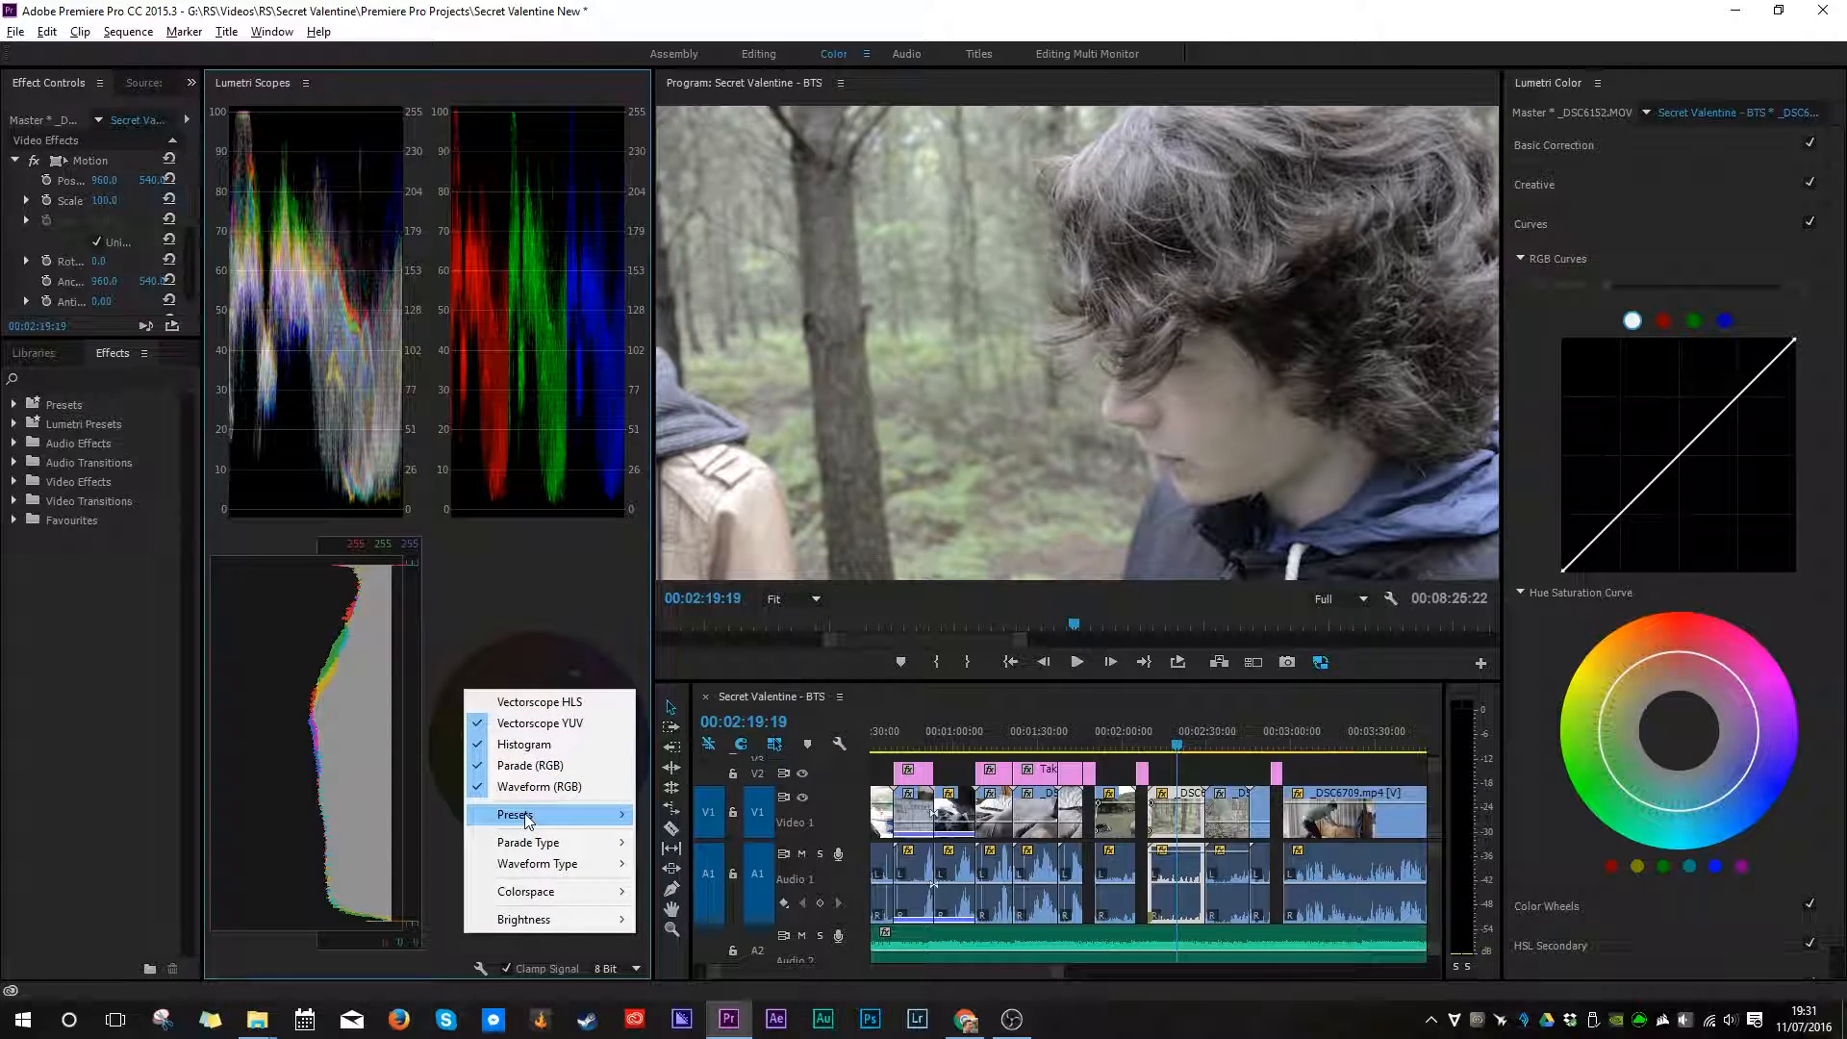
mouse_move(527, 816)
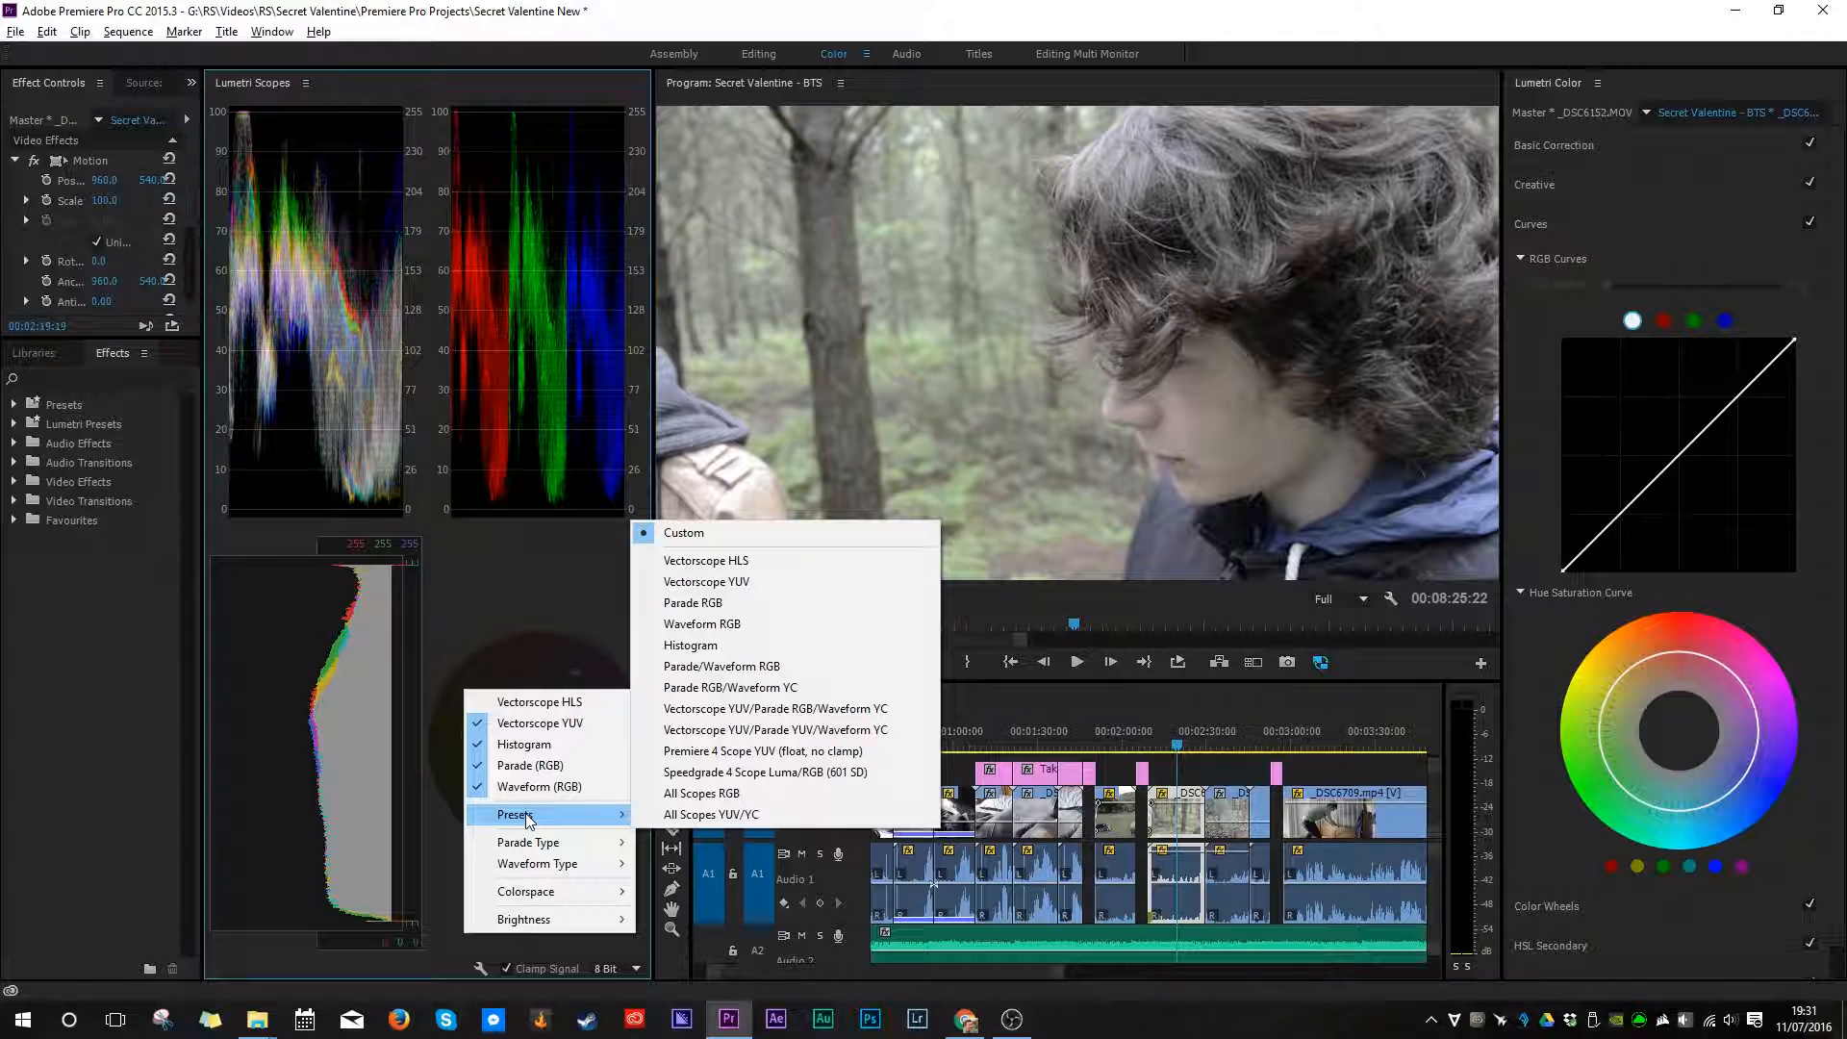
left_click(486, 622)
- Switch the waveform scope from RGB to Luma, back to RGB, and to Luma again to compare the types
right_click(452, 628)
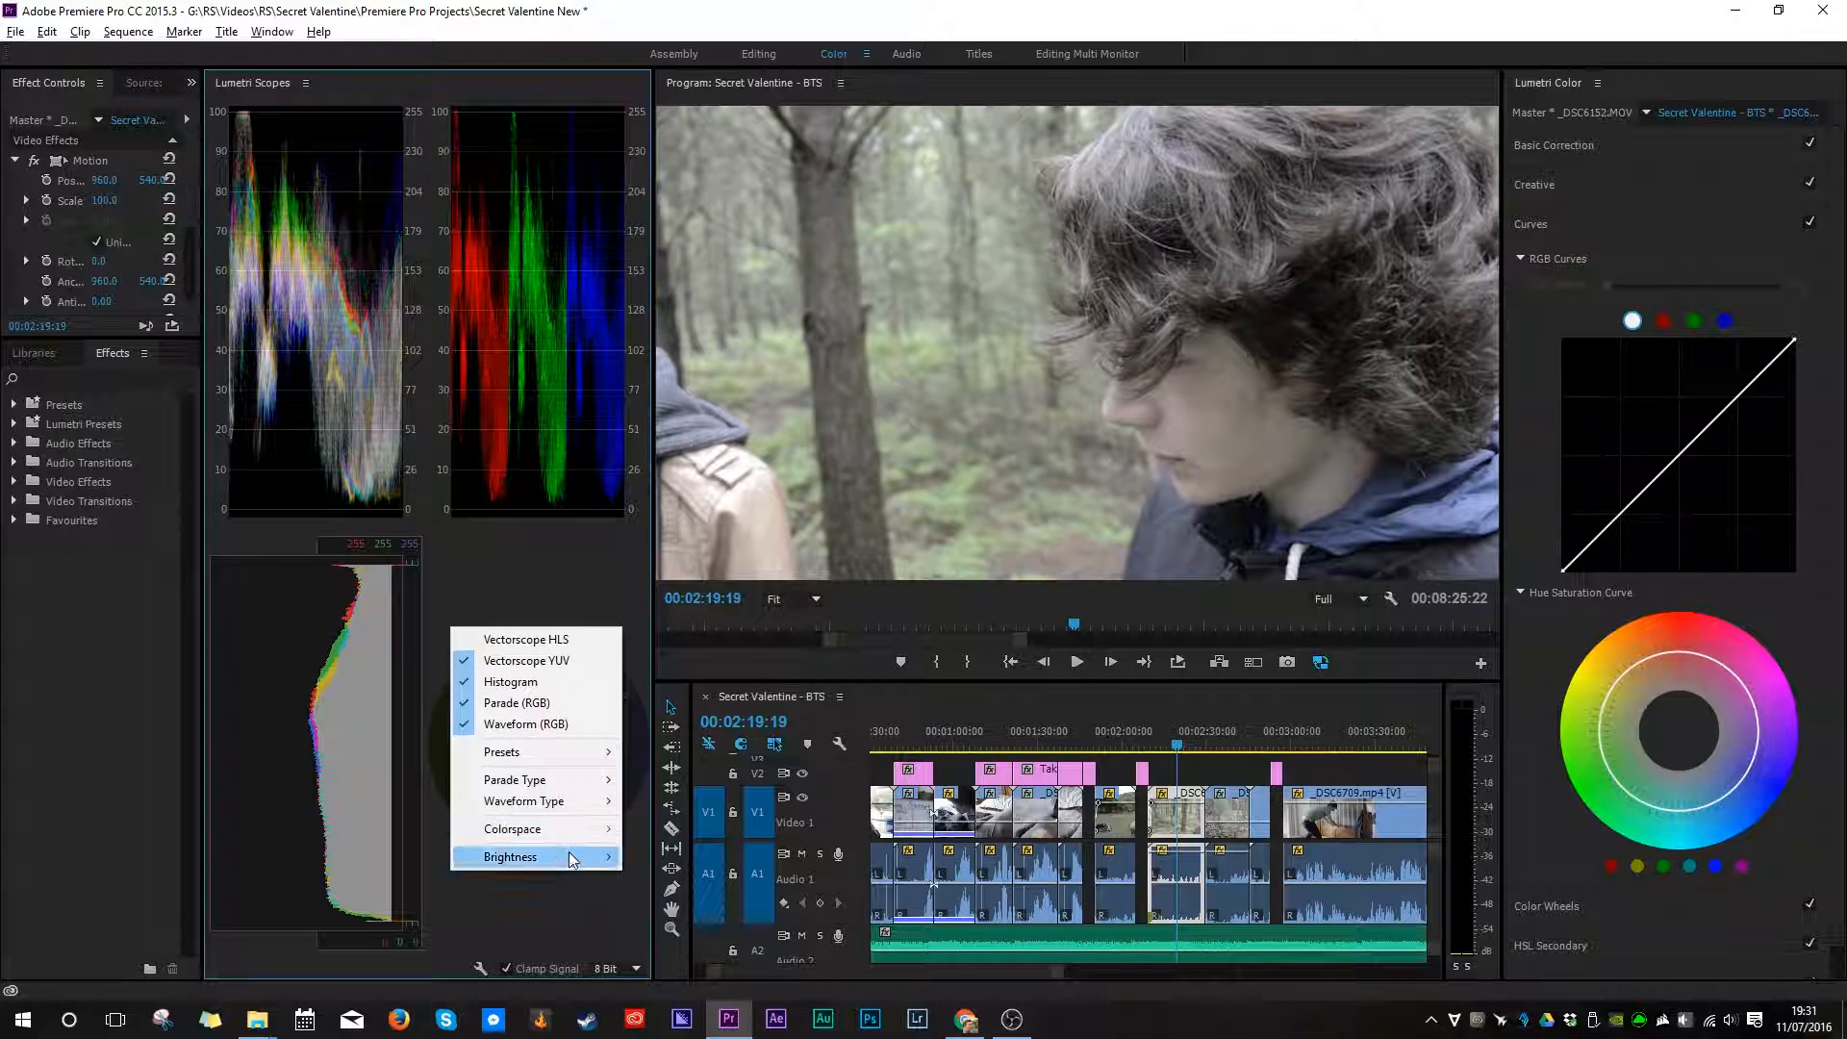
mouse_move(558, 833)
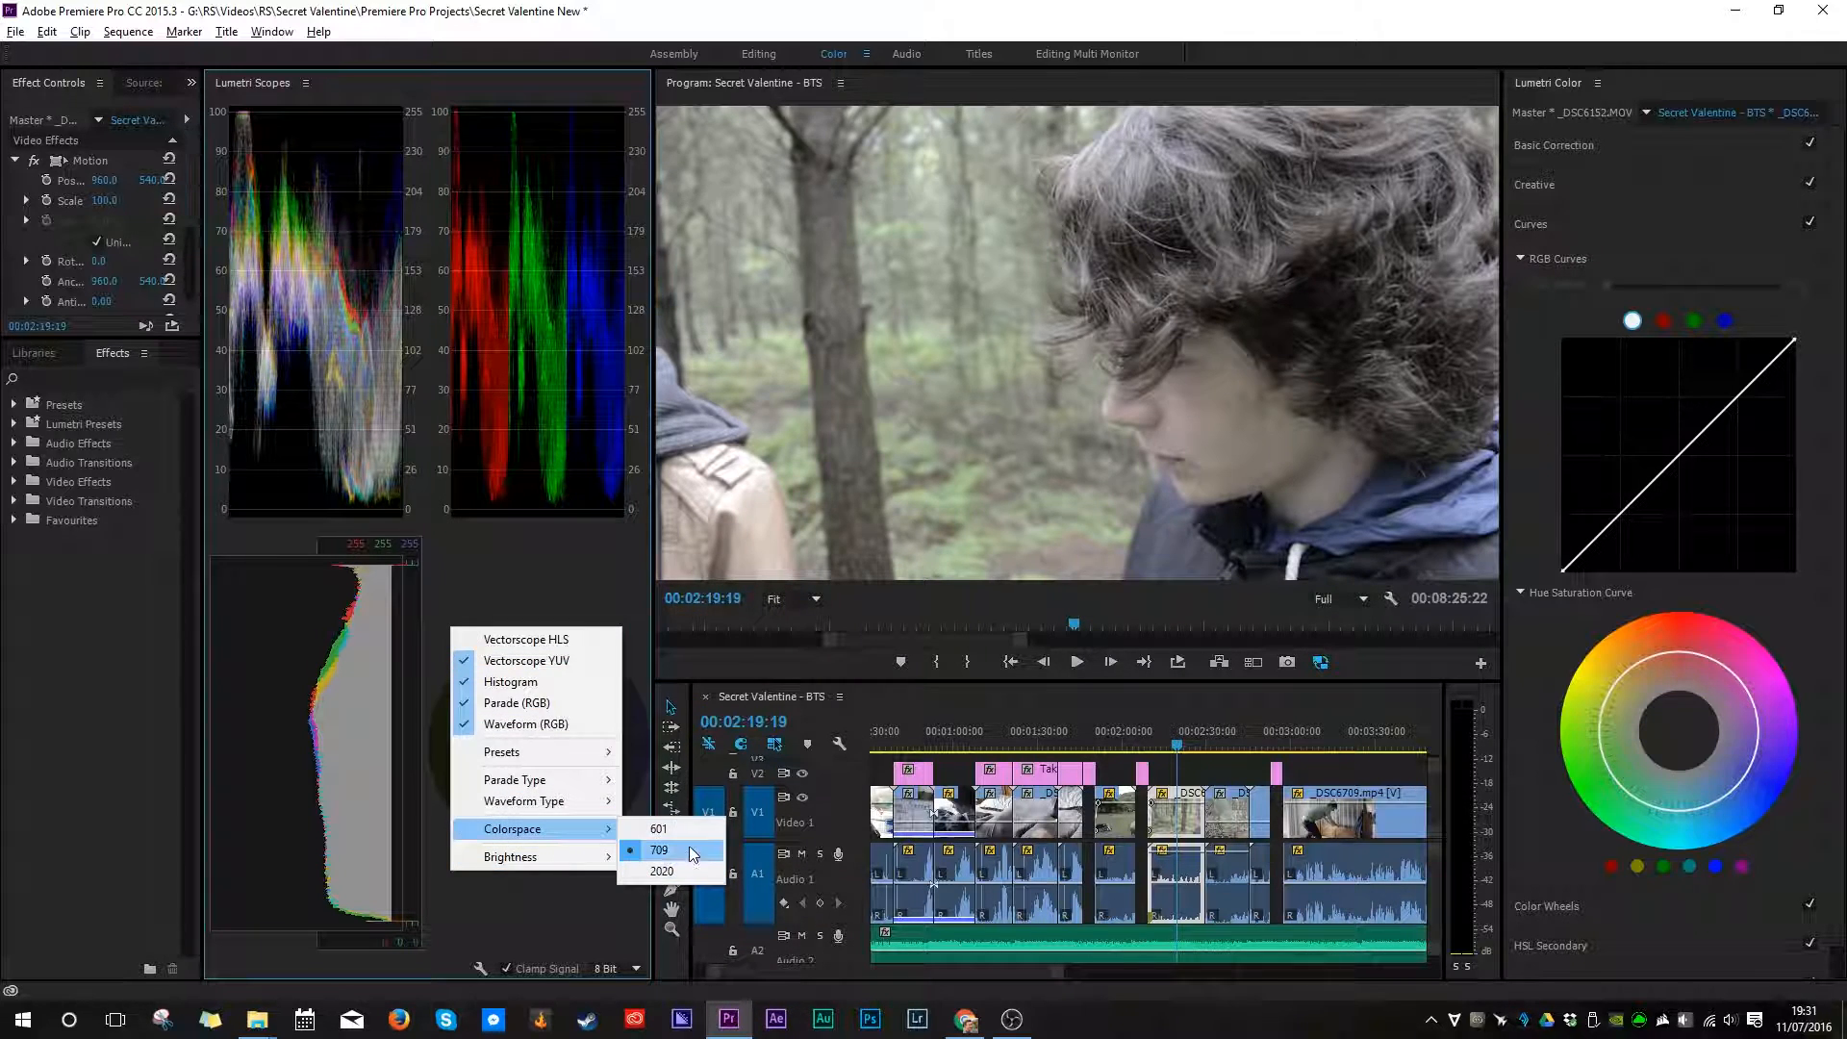
mouse_move(553, 783)
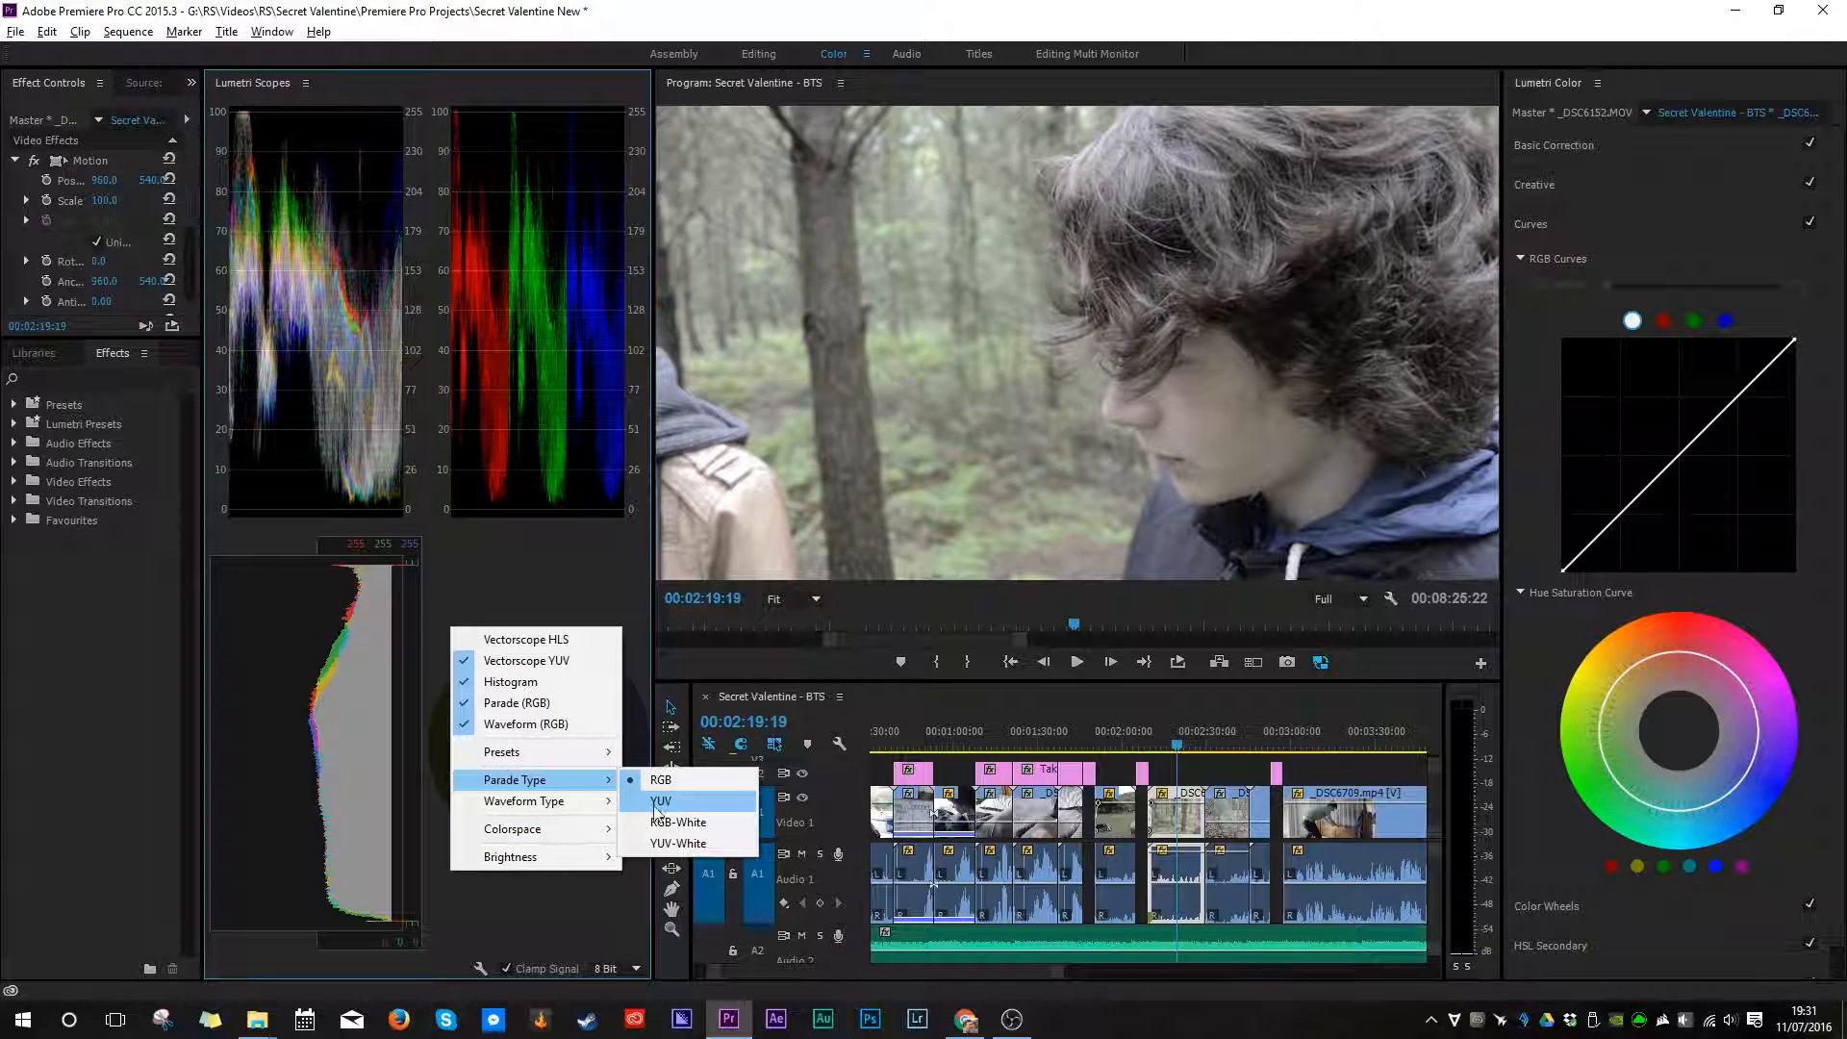
mouse_move(601, 803)
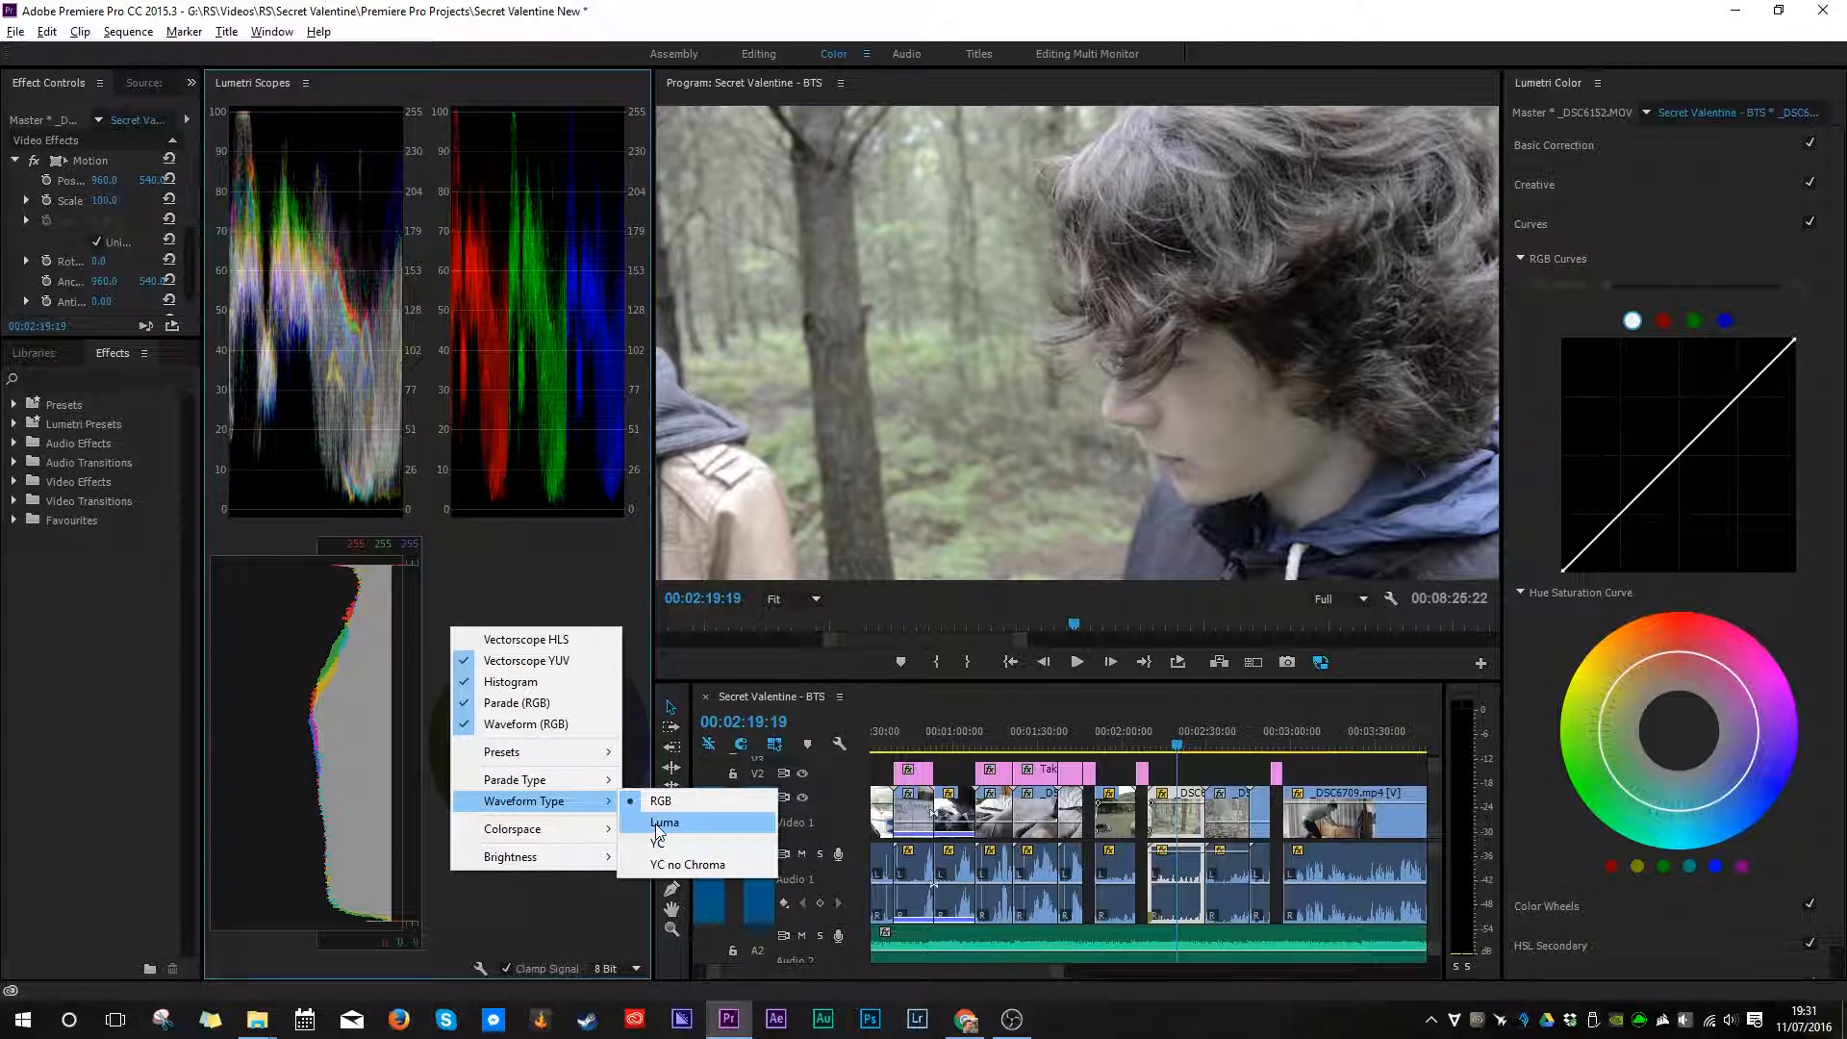
left_click(657, 828)
right_click(577, 812)
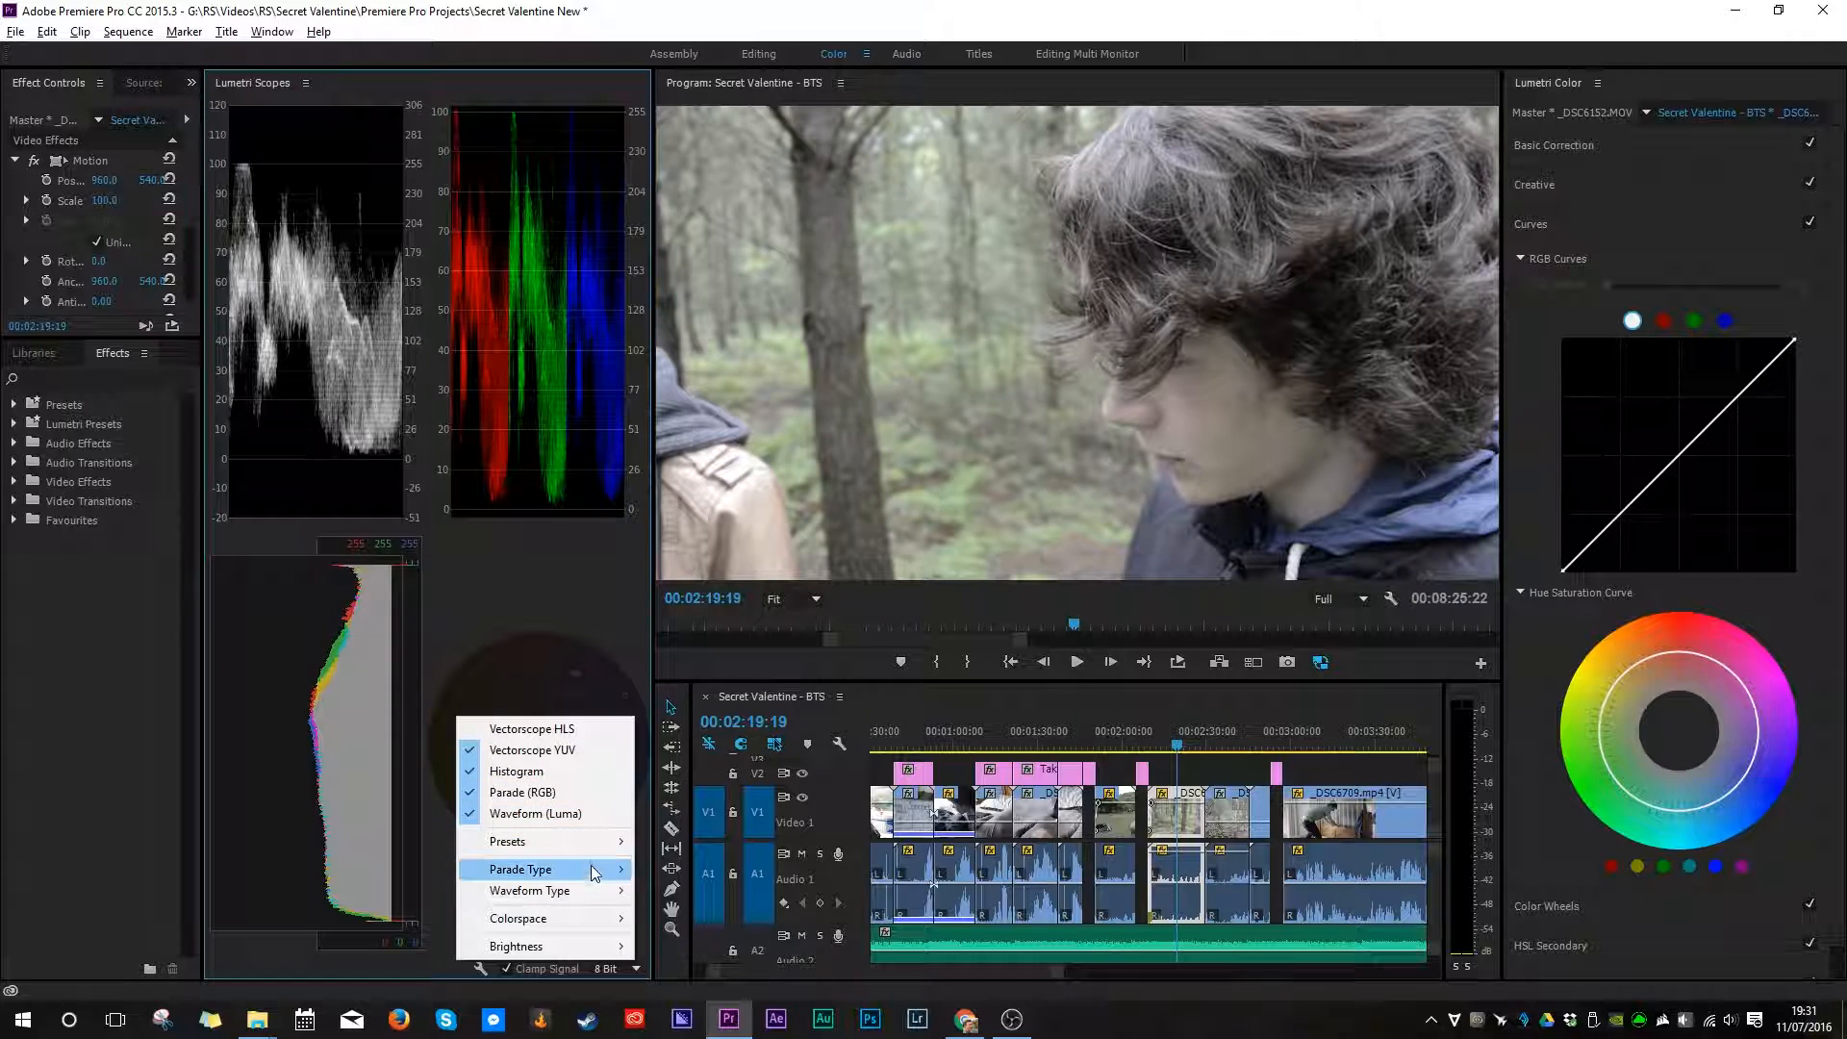
mouse_move(606, 890)
left_click(662, 893)
right_click(532, 850)
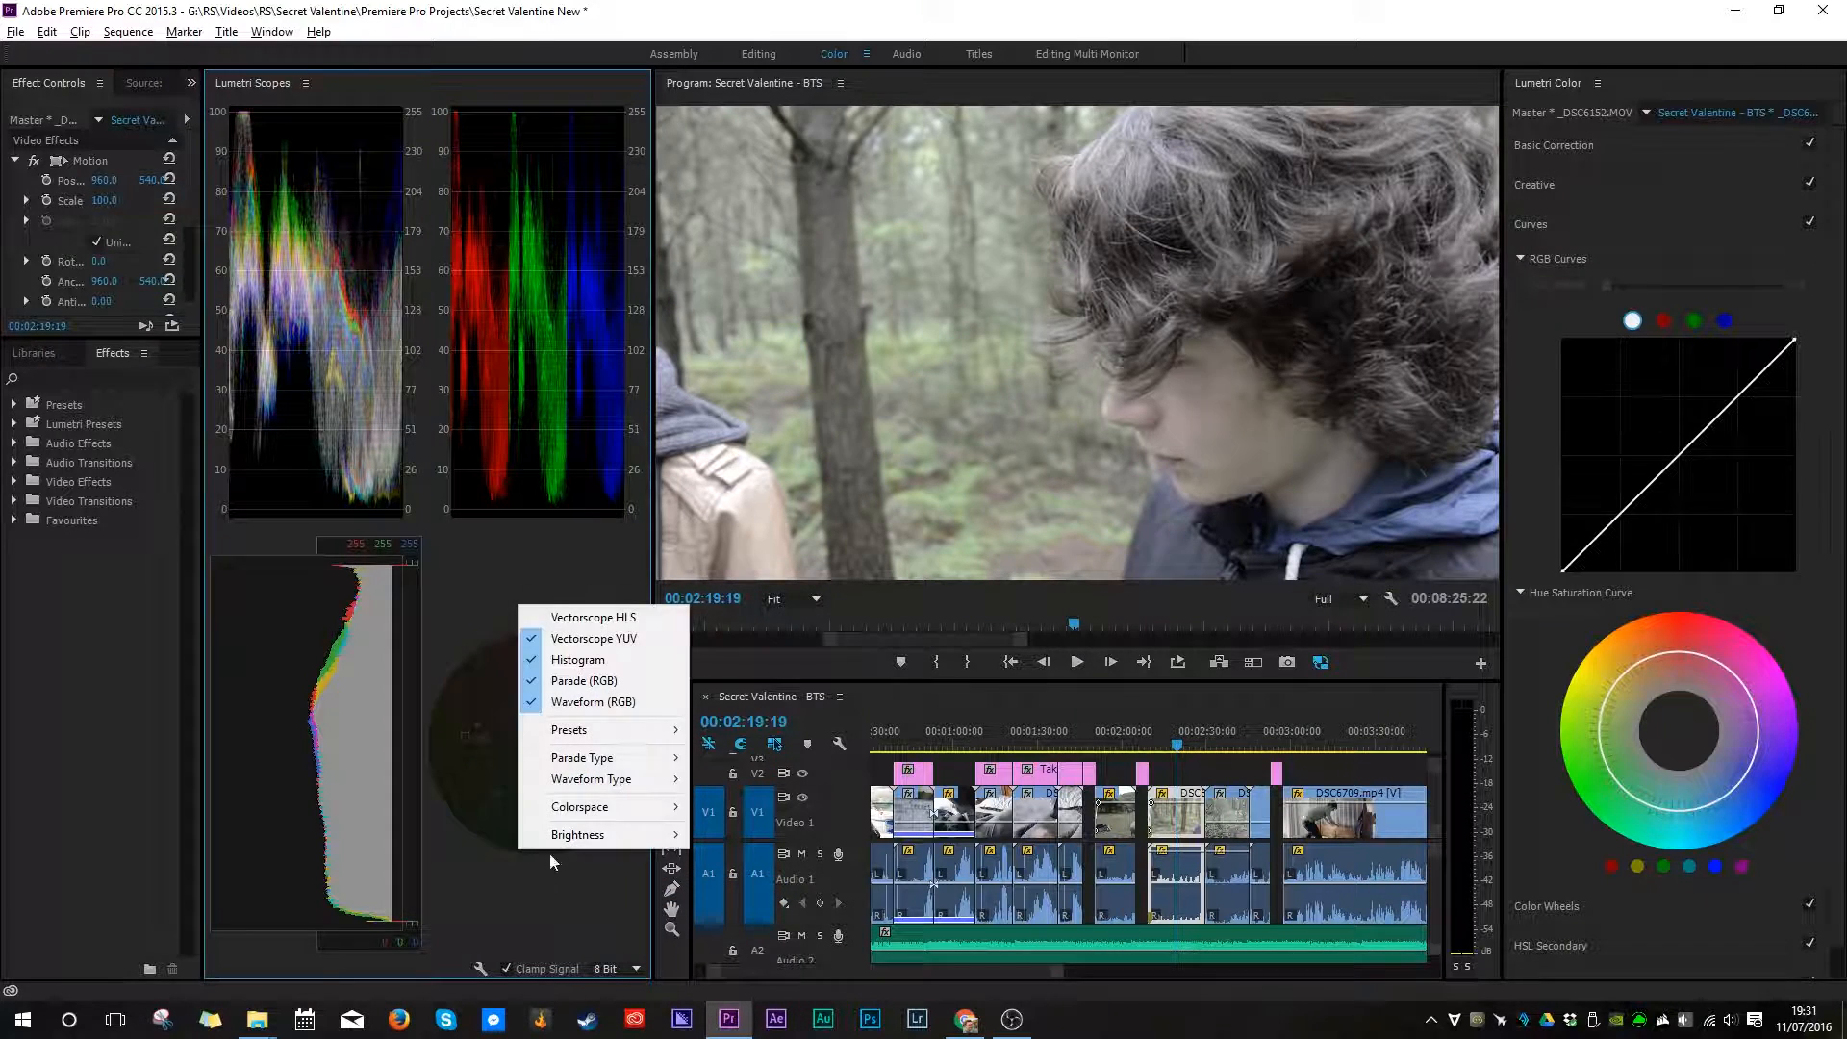
mouse_move(645, 784)
left_click(733, 801)
- Try the YUV, RGB-White and YUV-White parade types, and return the parade scope to RGB
right_click(518, 687)
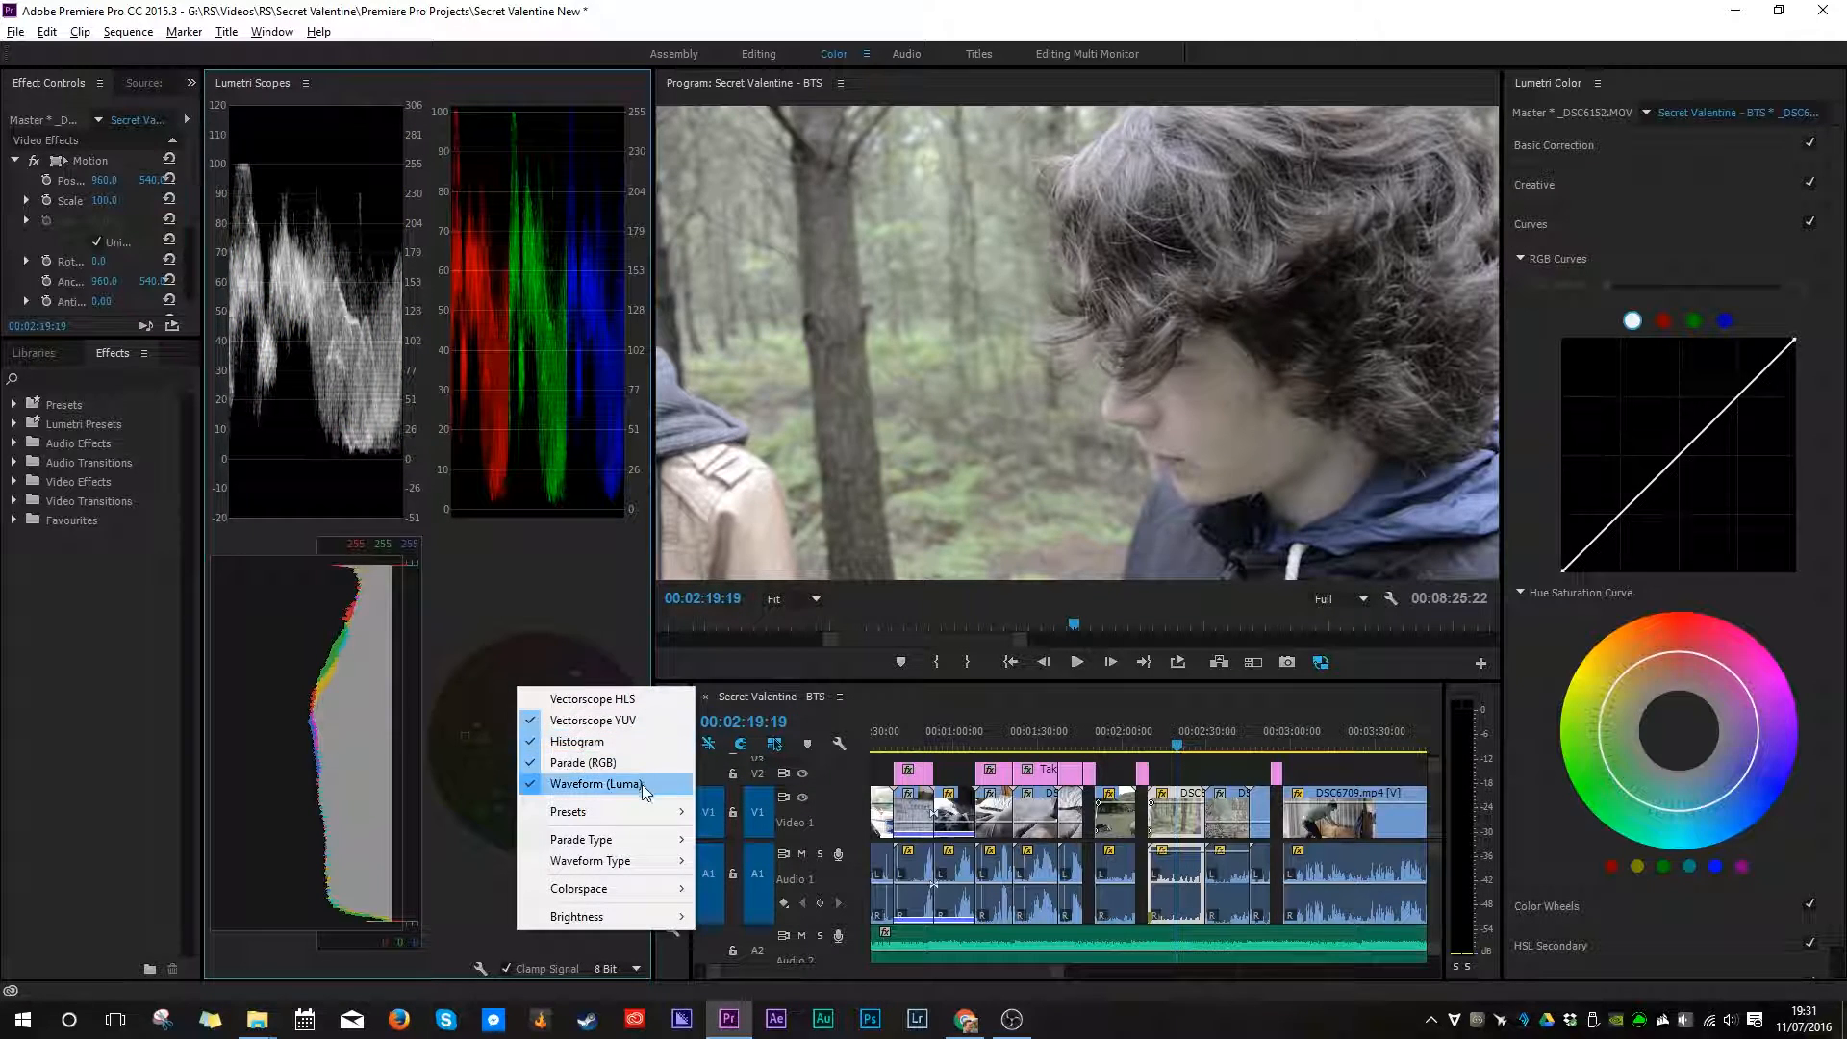
mouse_move(635, 840)
left_click(692, 858)
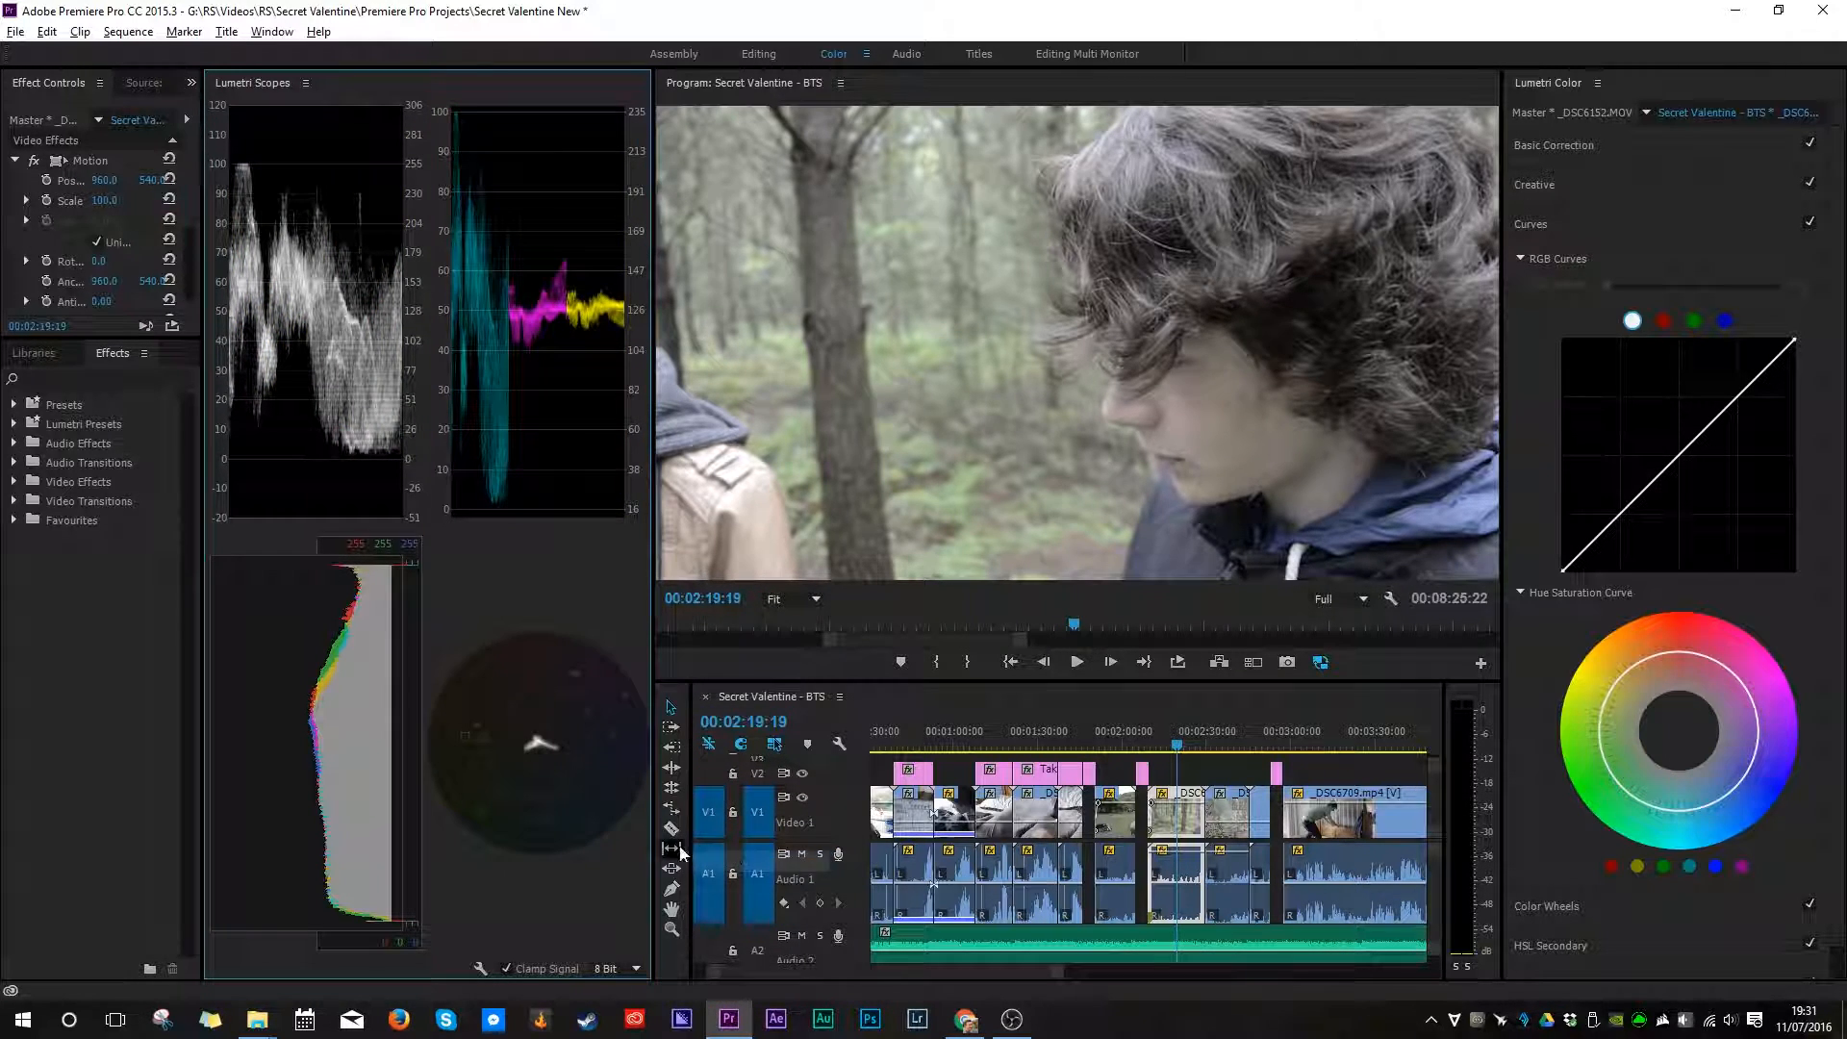
right_click(499, 677)
mouse_move(643, 808)
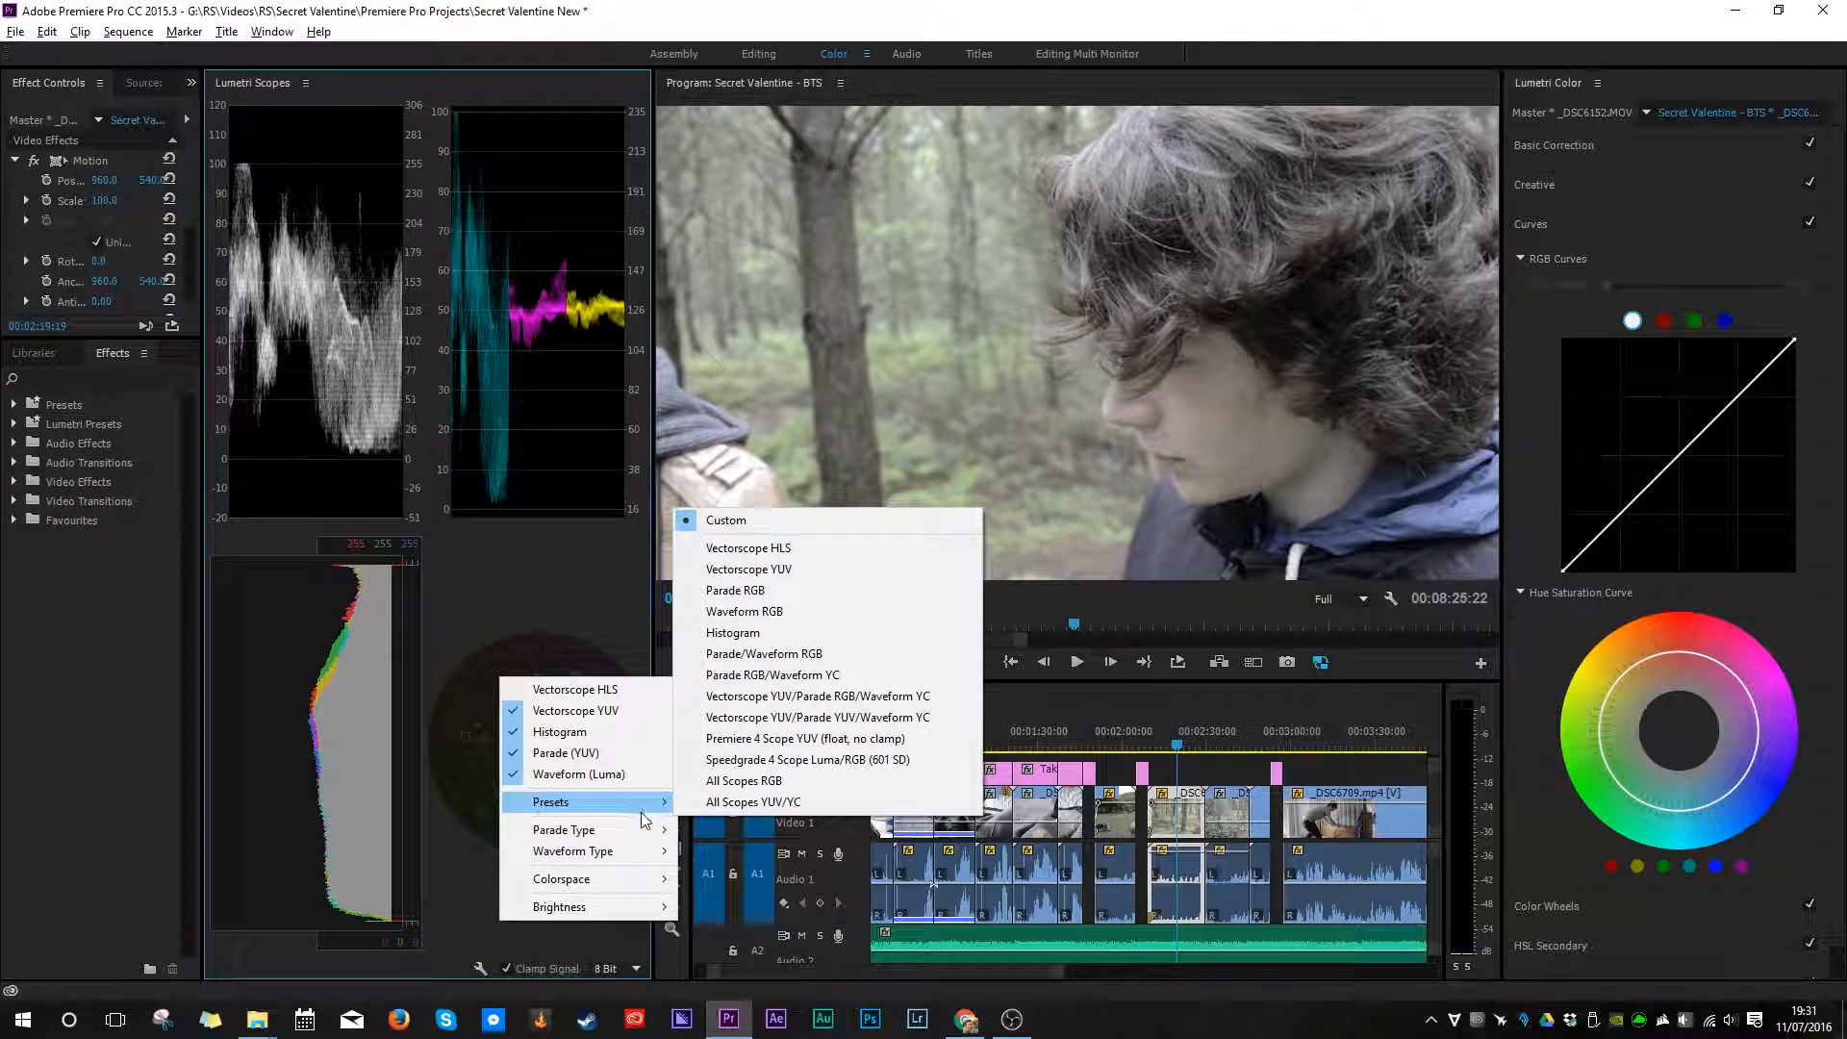
left_click(714, 878)
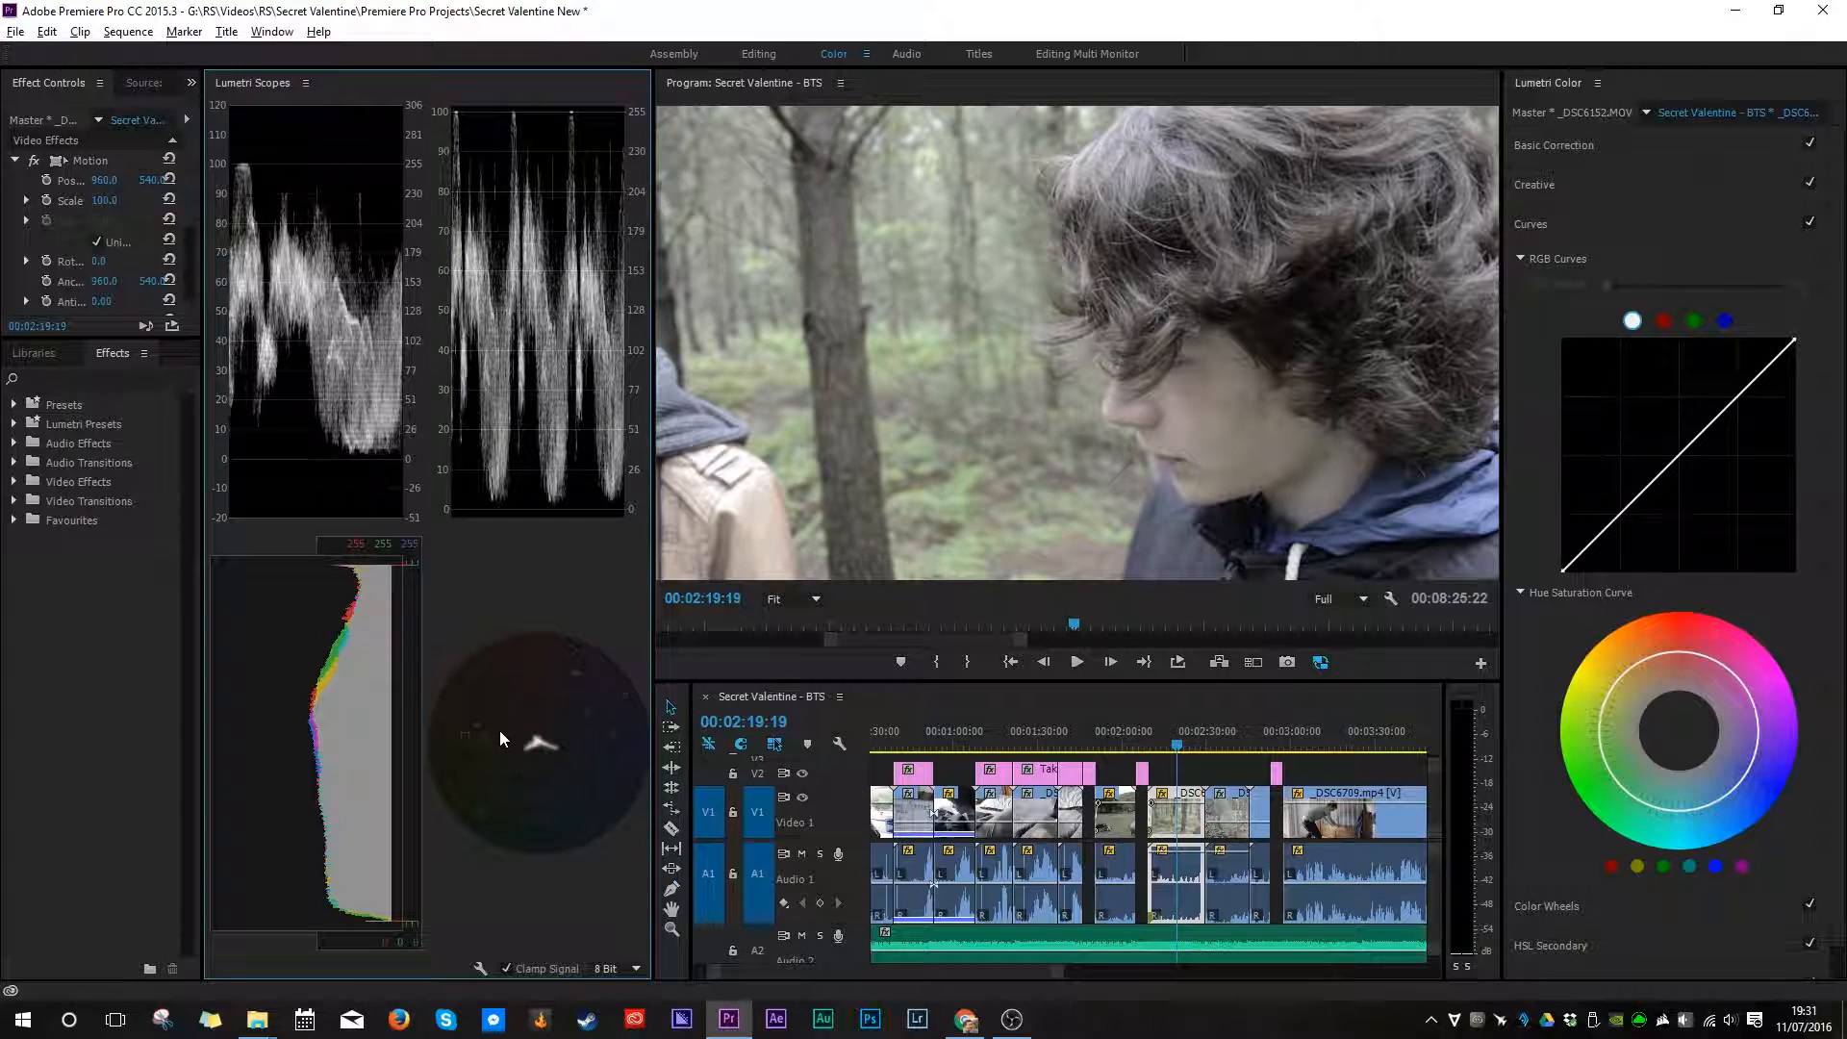
right_click(499, 733)
mouse_move(649, 877)
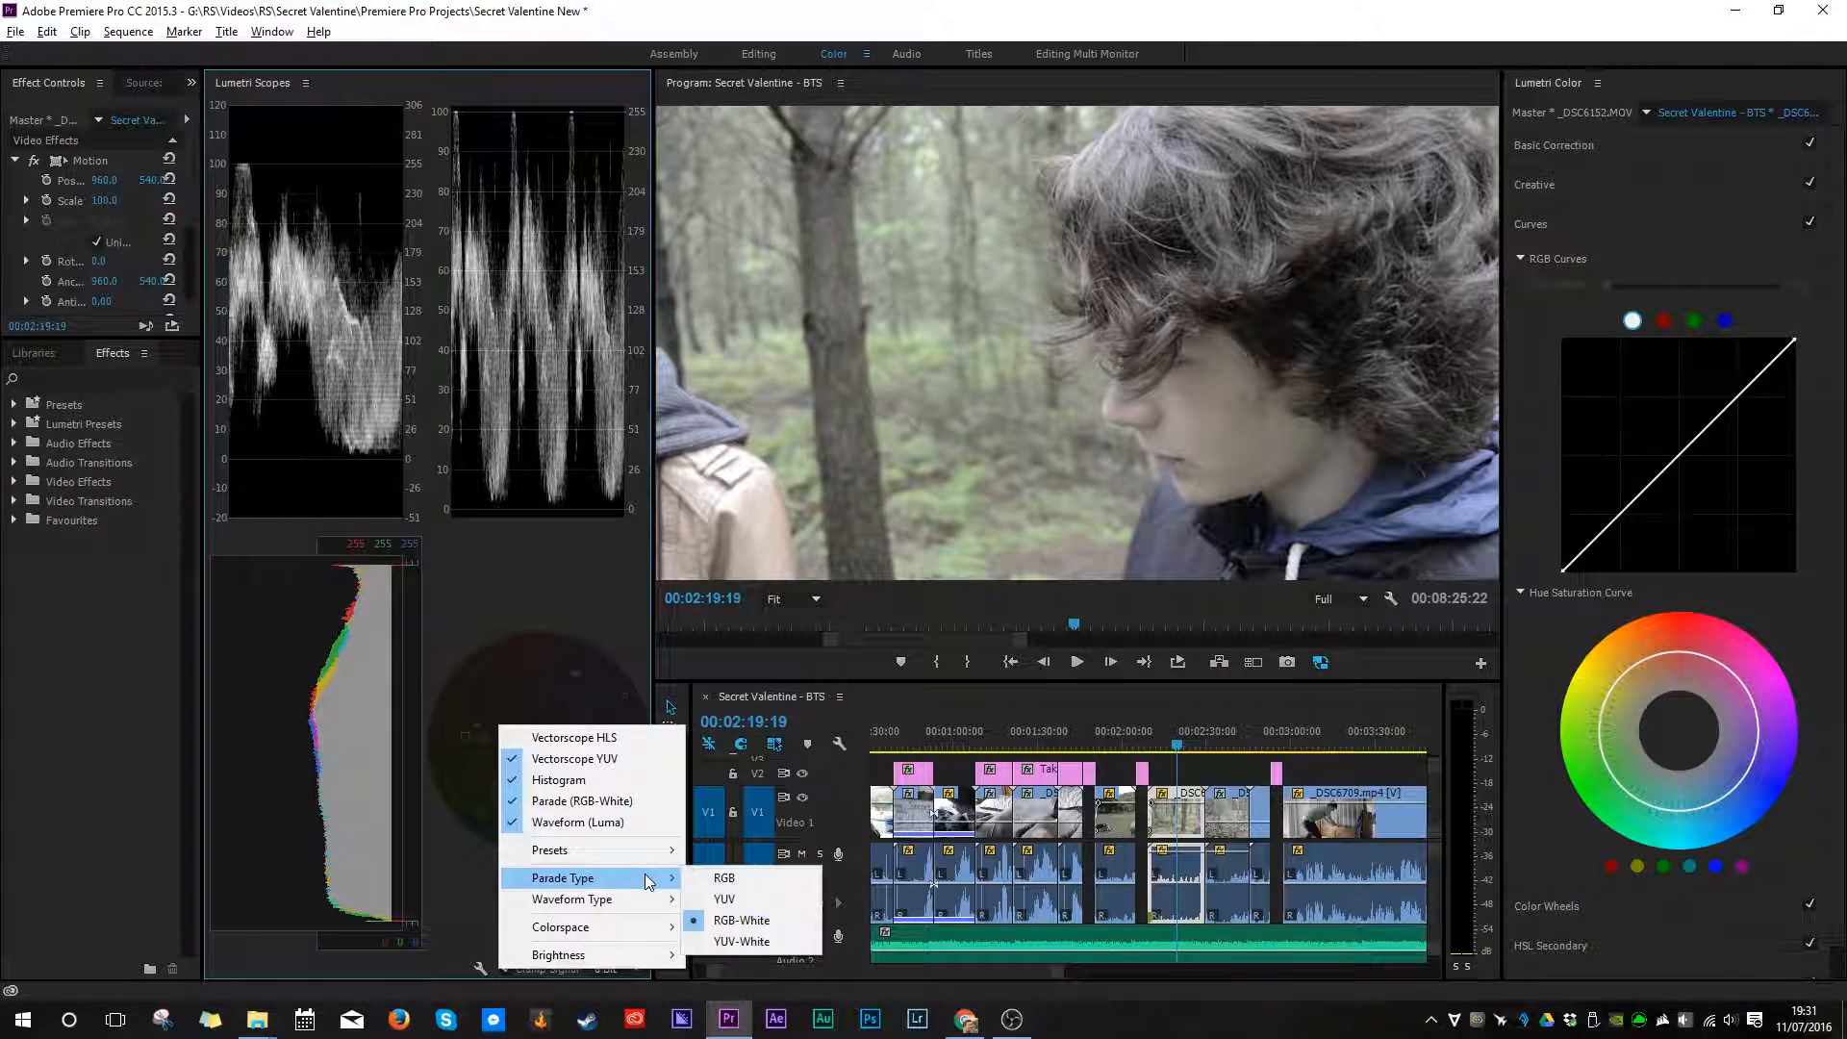
left_click(723, 940)
right_click(475, 712)
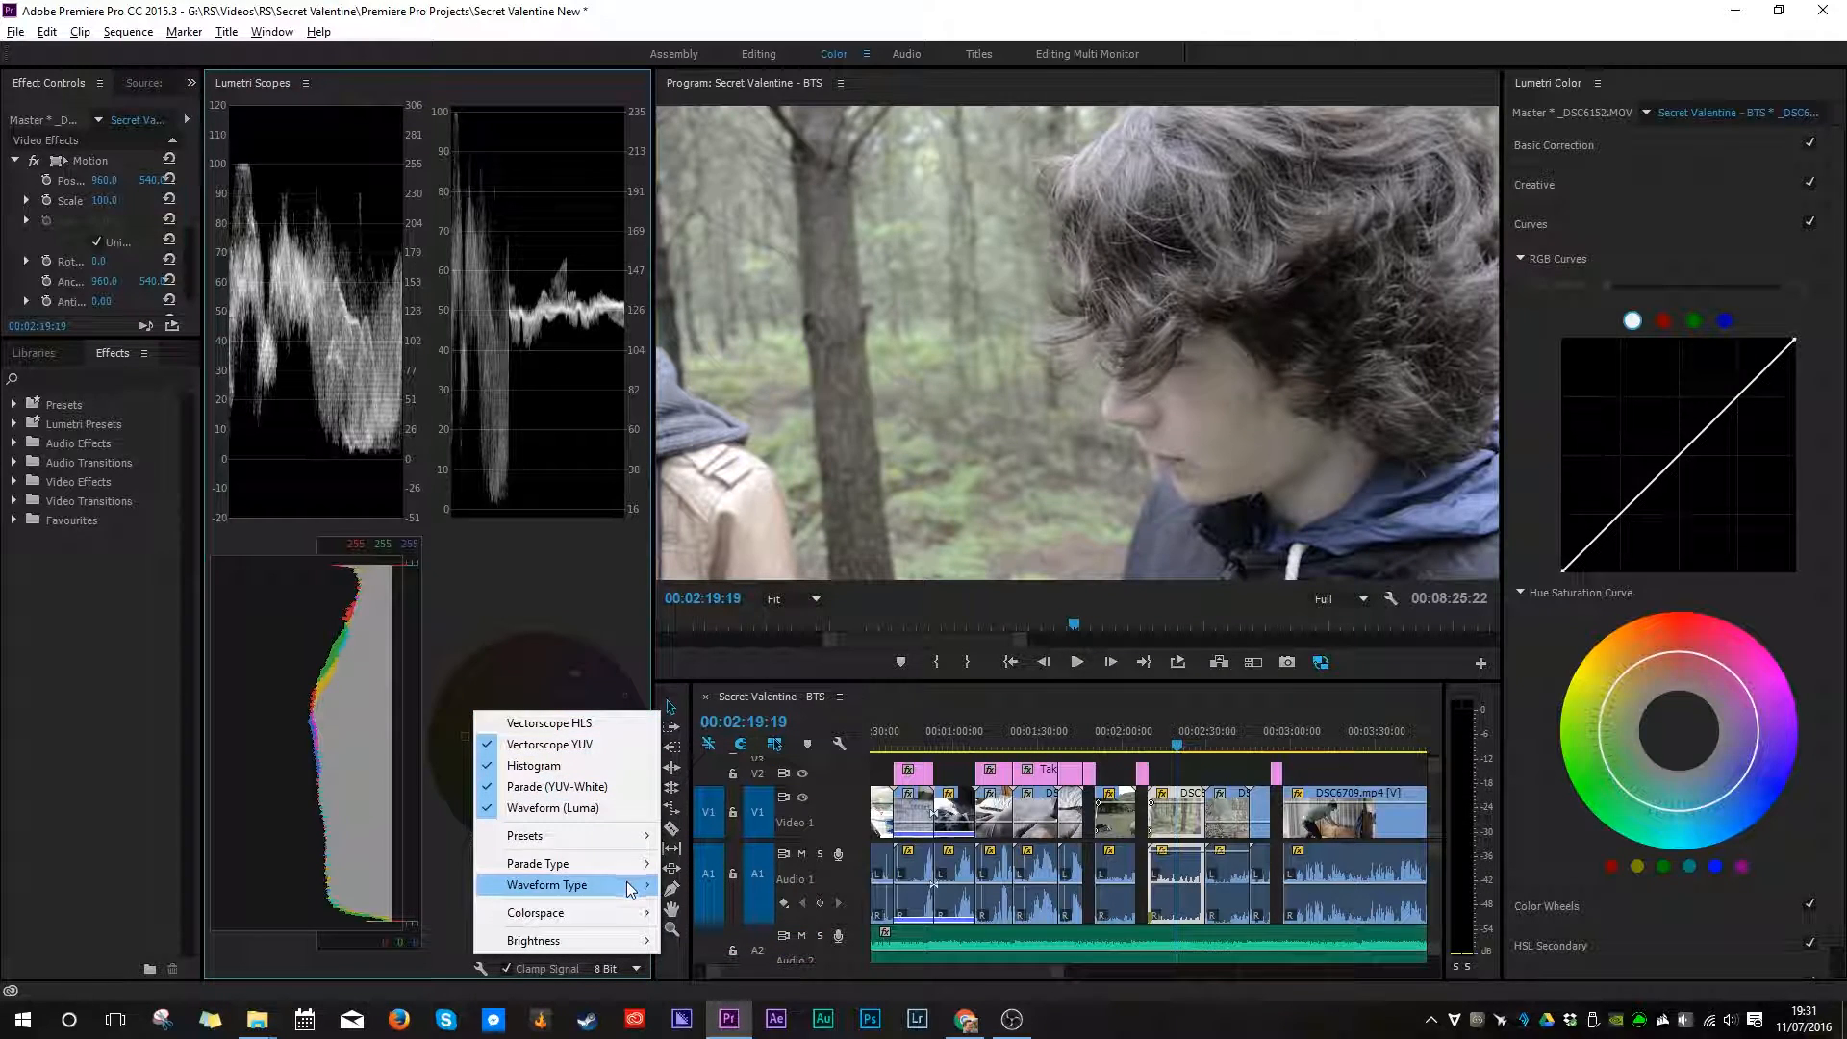
mouse_move(630, 864)
left_click(707, 862)
- Set the waveform type back to RGB and hide the Vectorscope YUV
right_click(472, 718)
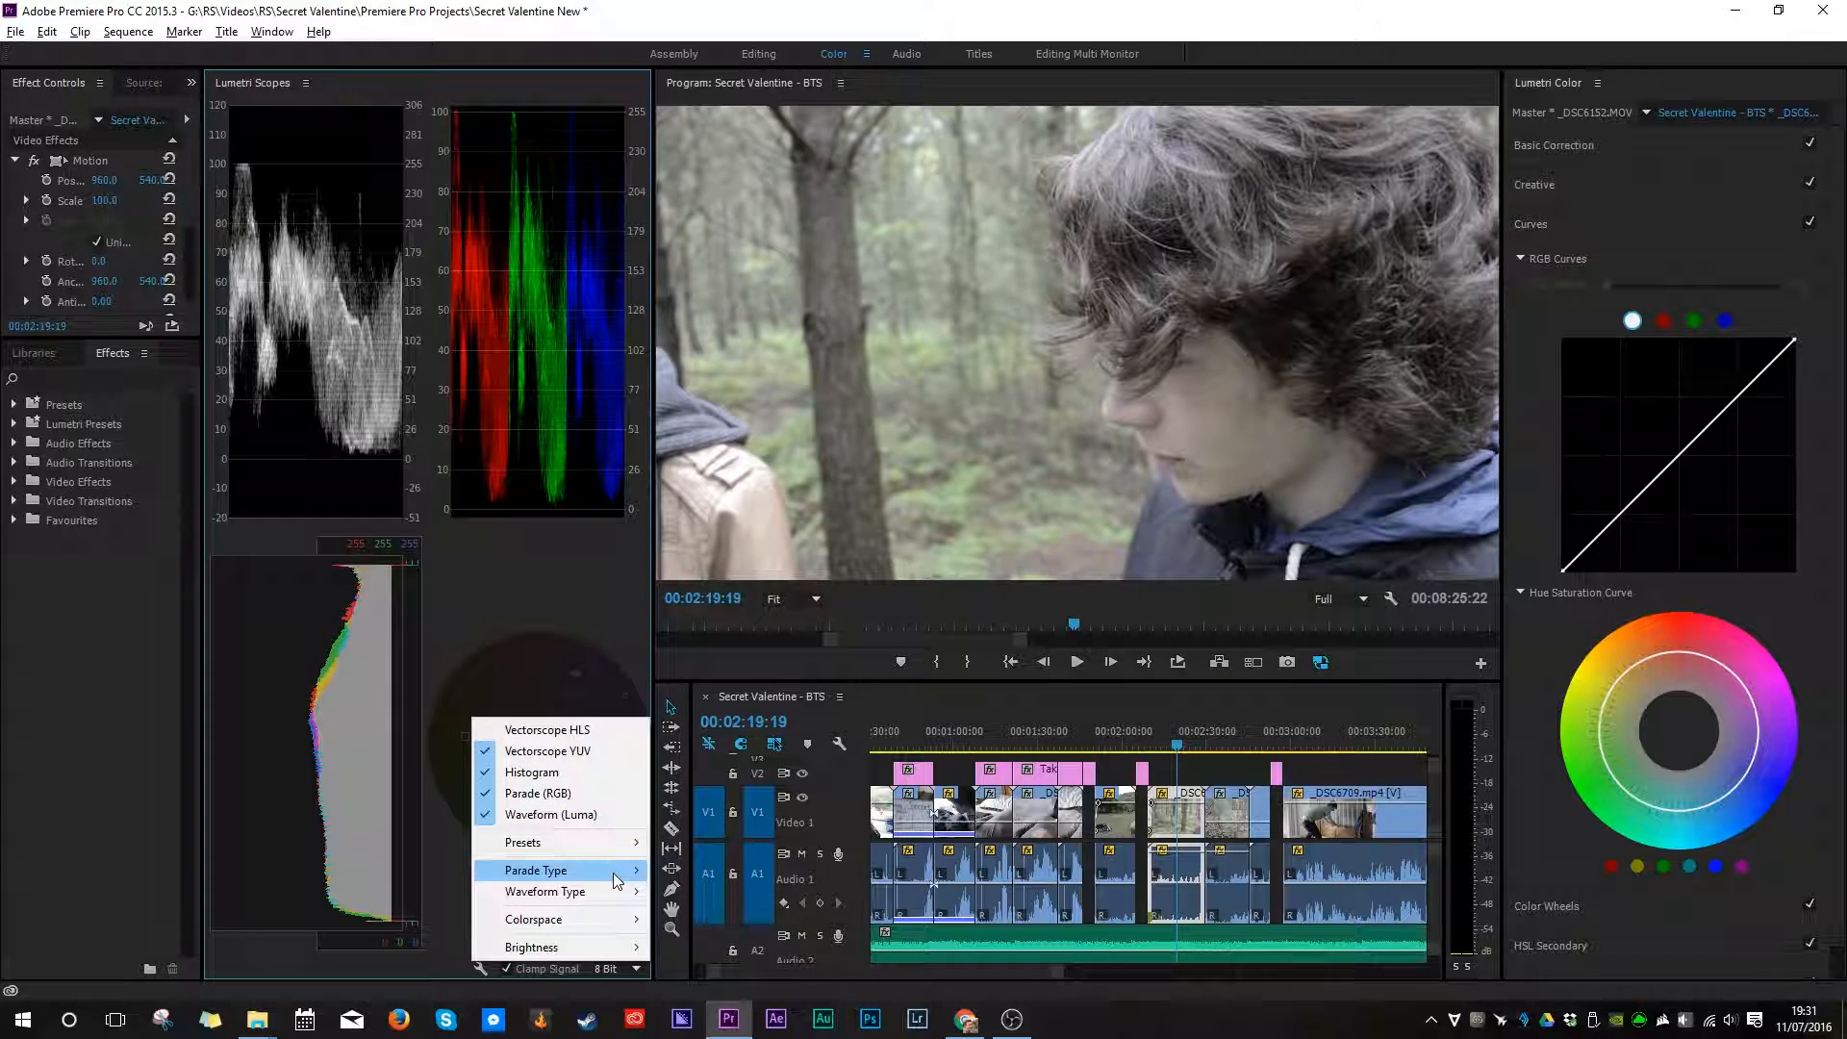
left_click(707, 885)
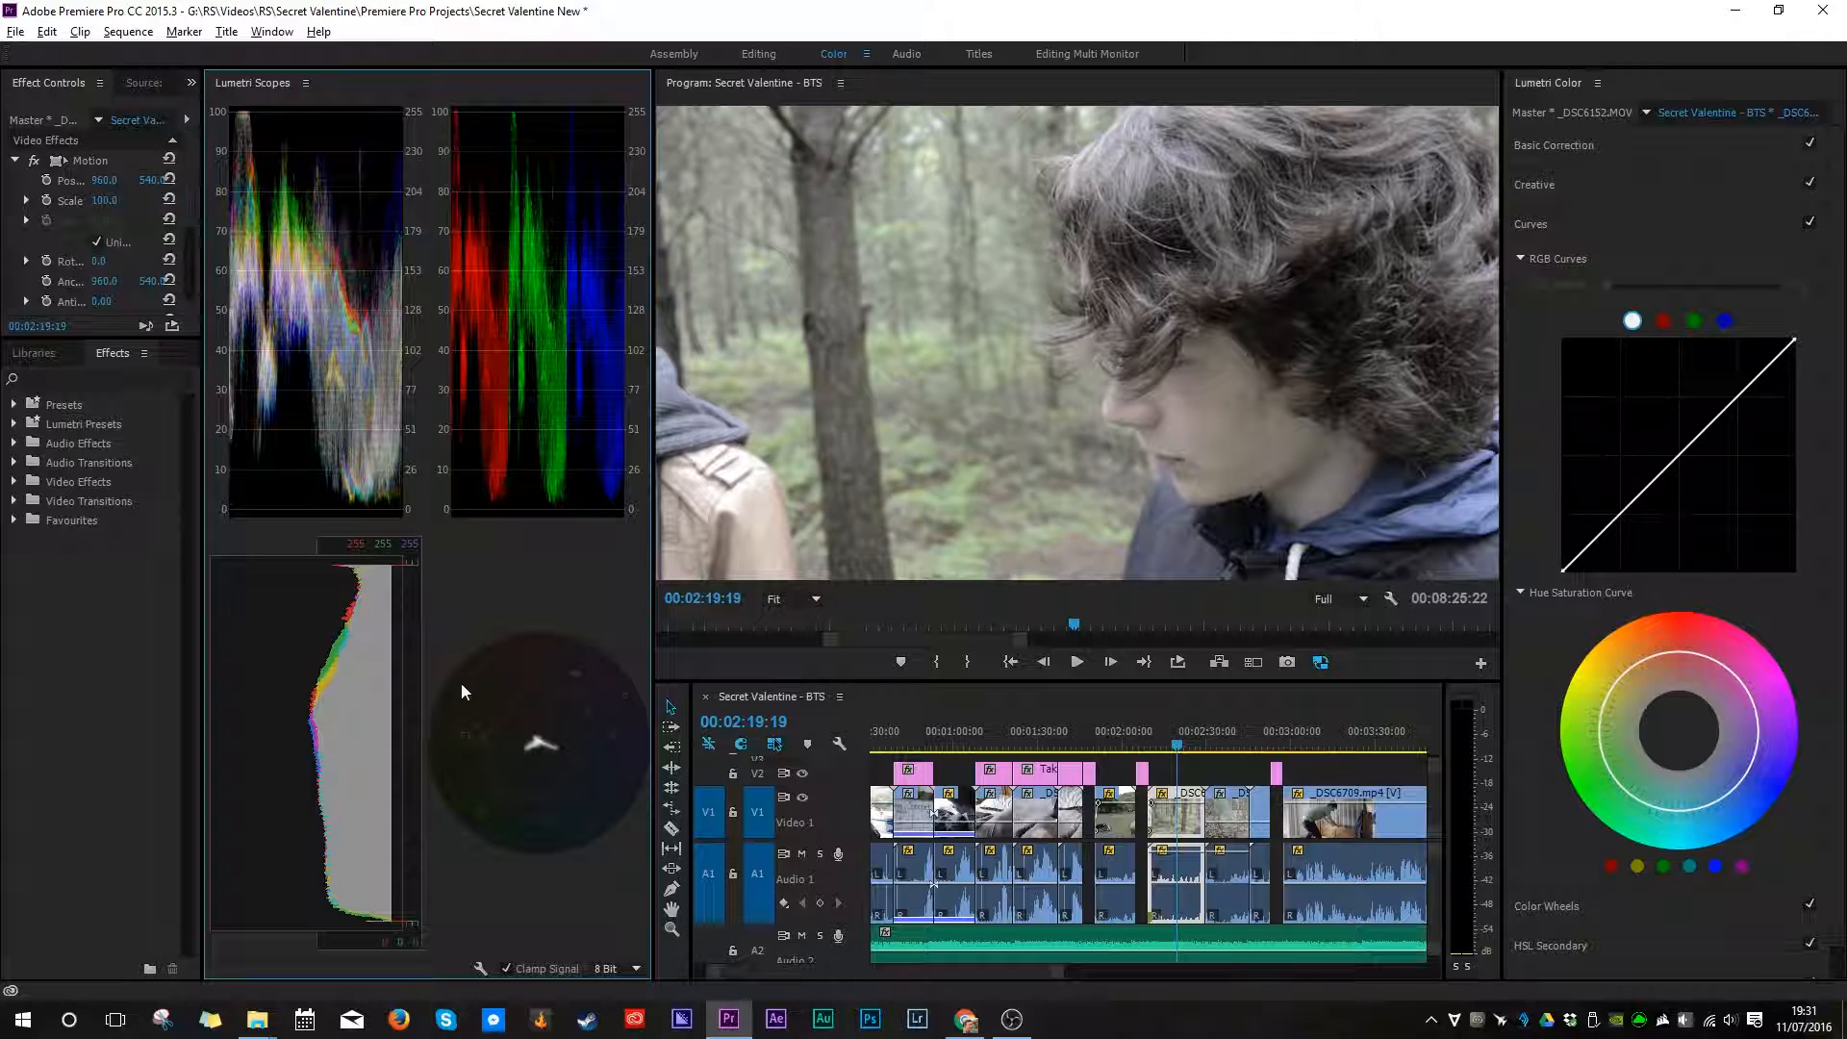
right_click(439, 534)
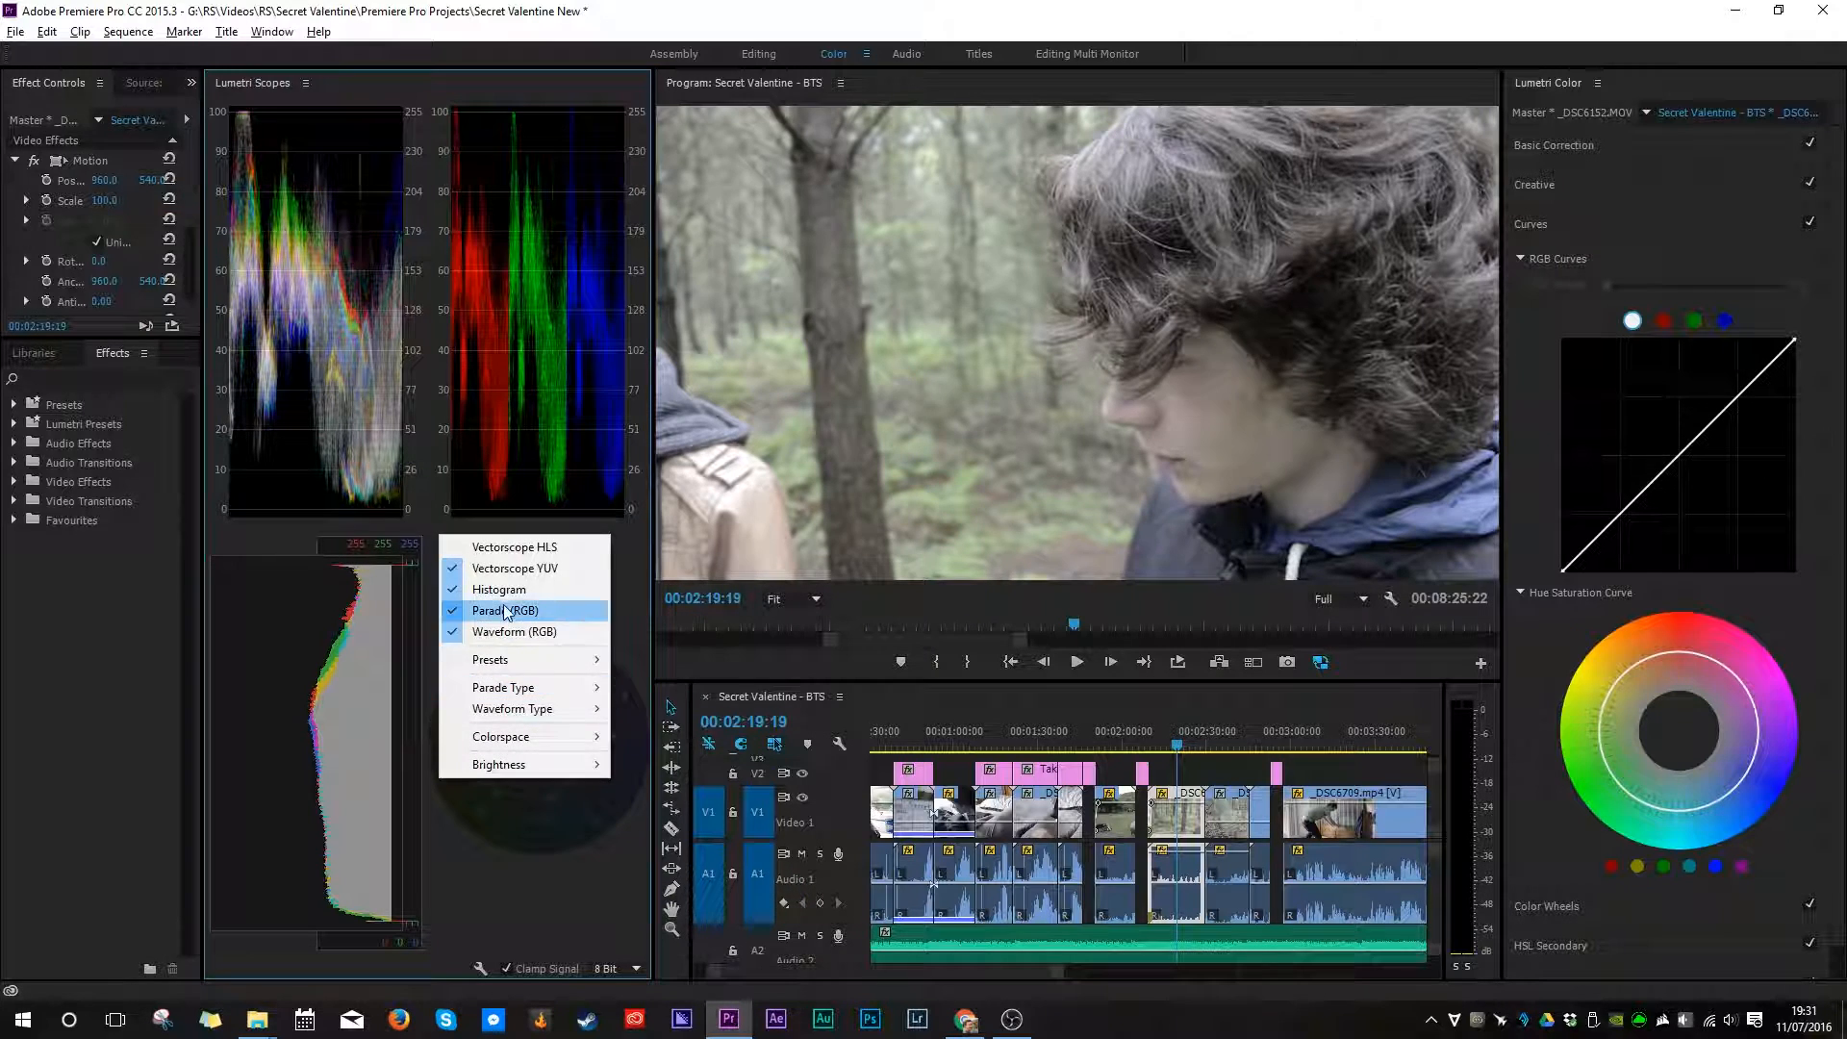
left_click(508, 569)
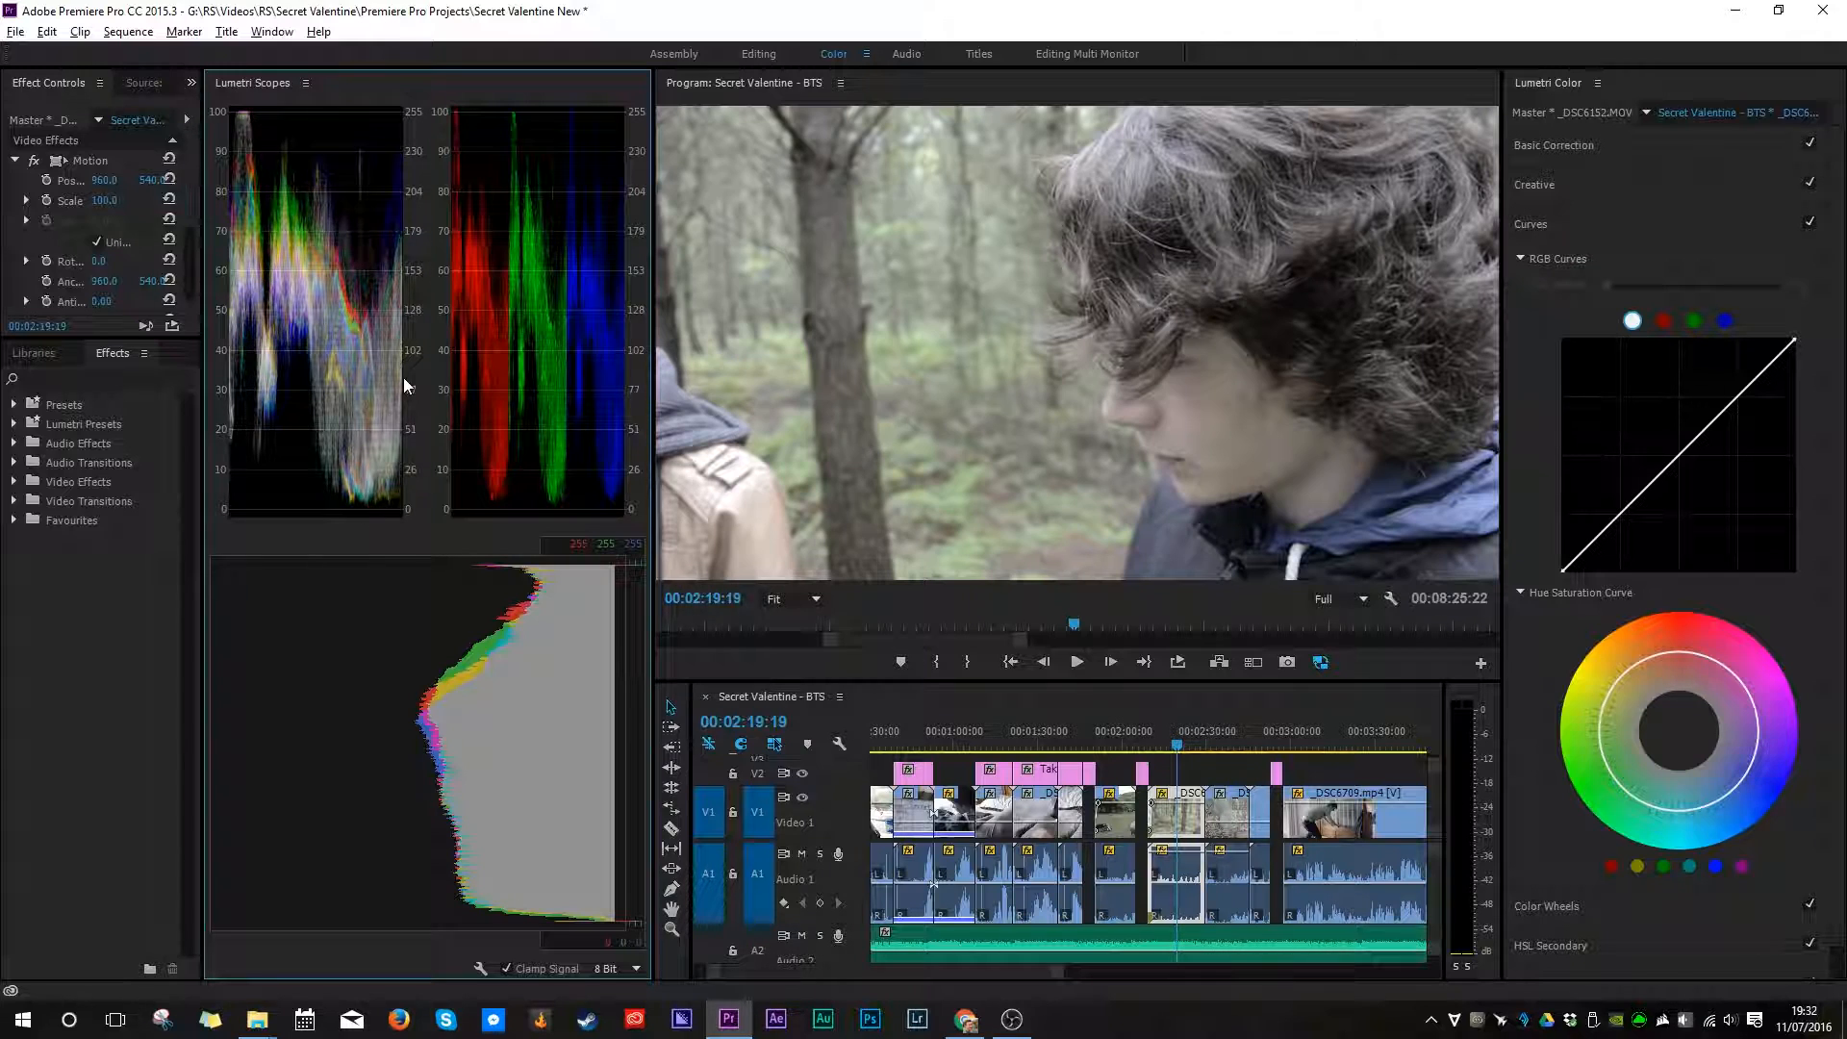
right_click(311, 269)
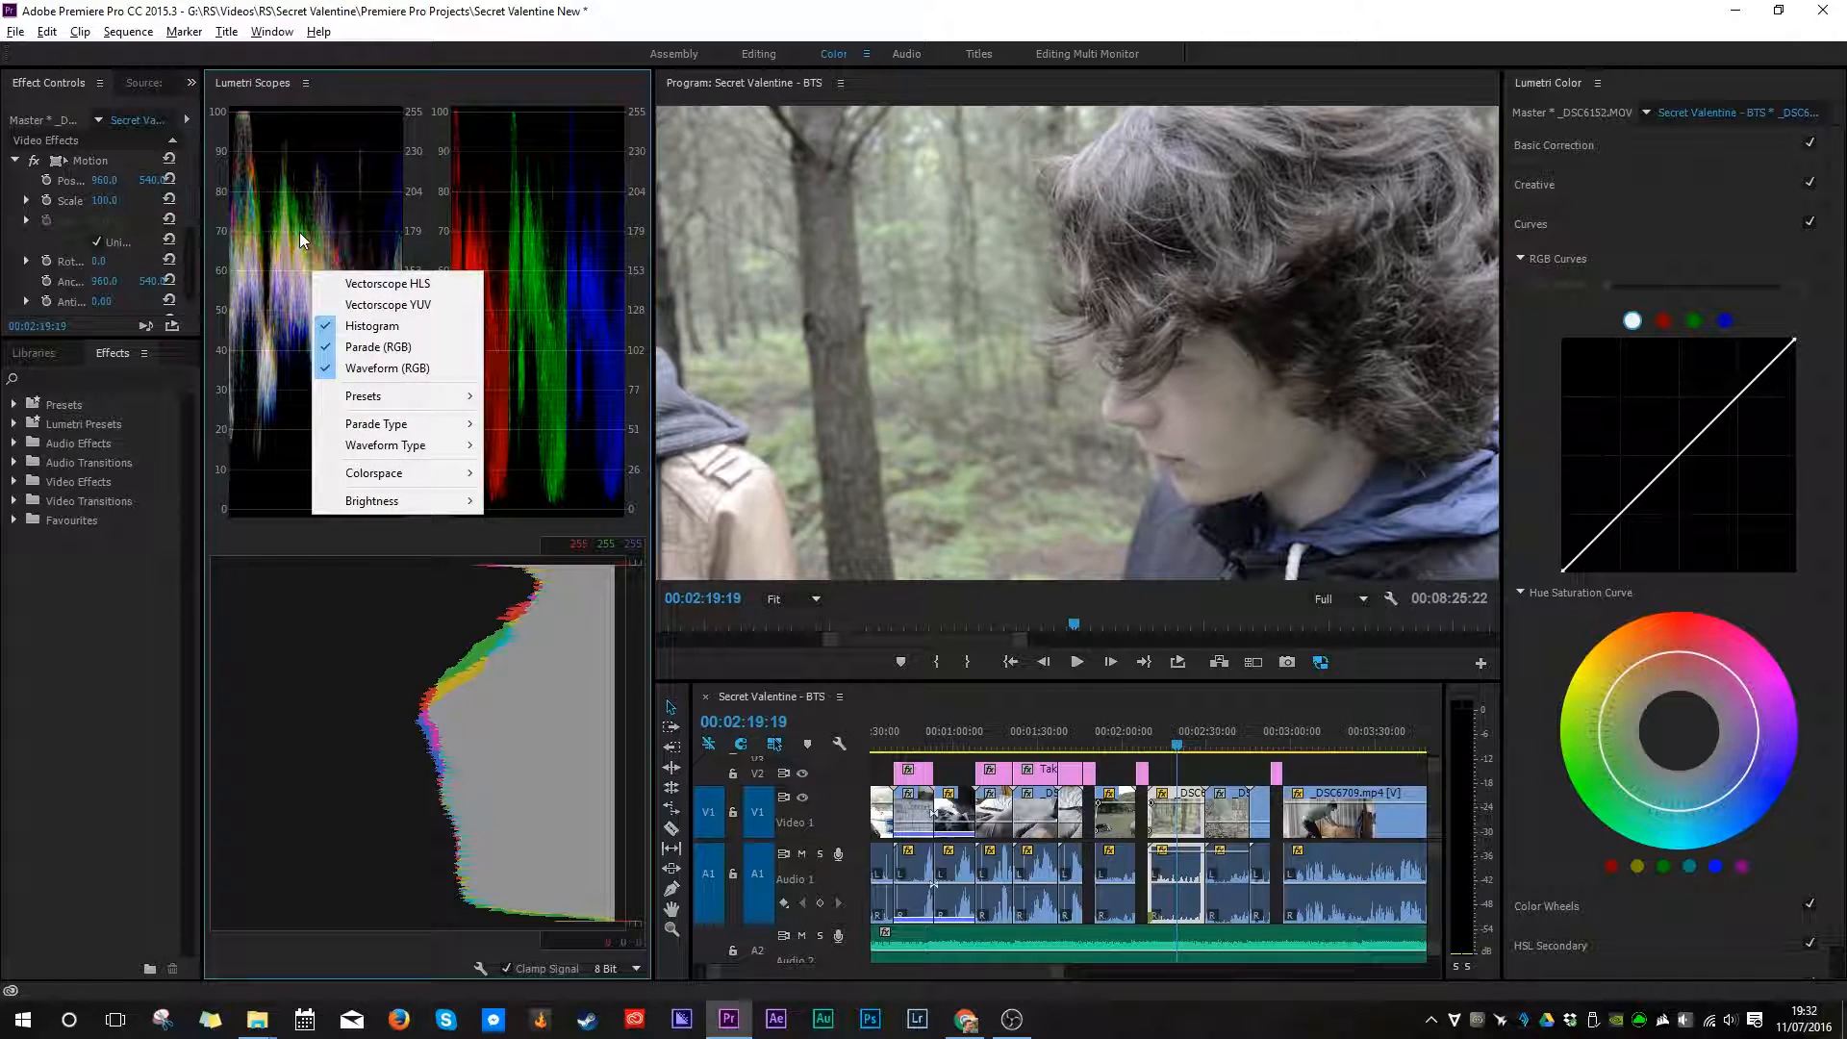
left_click(298, 232)
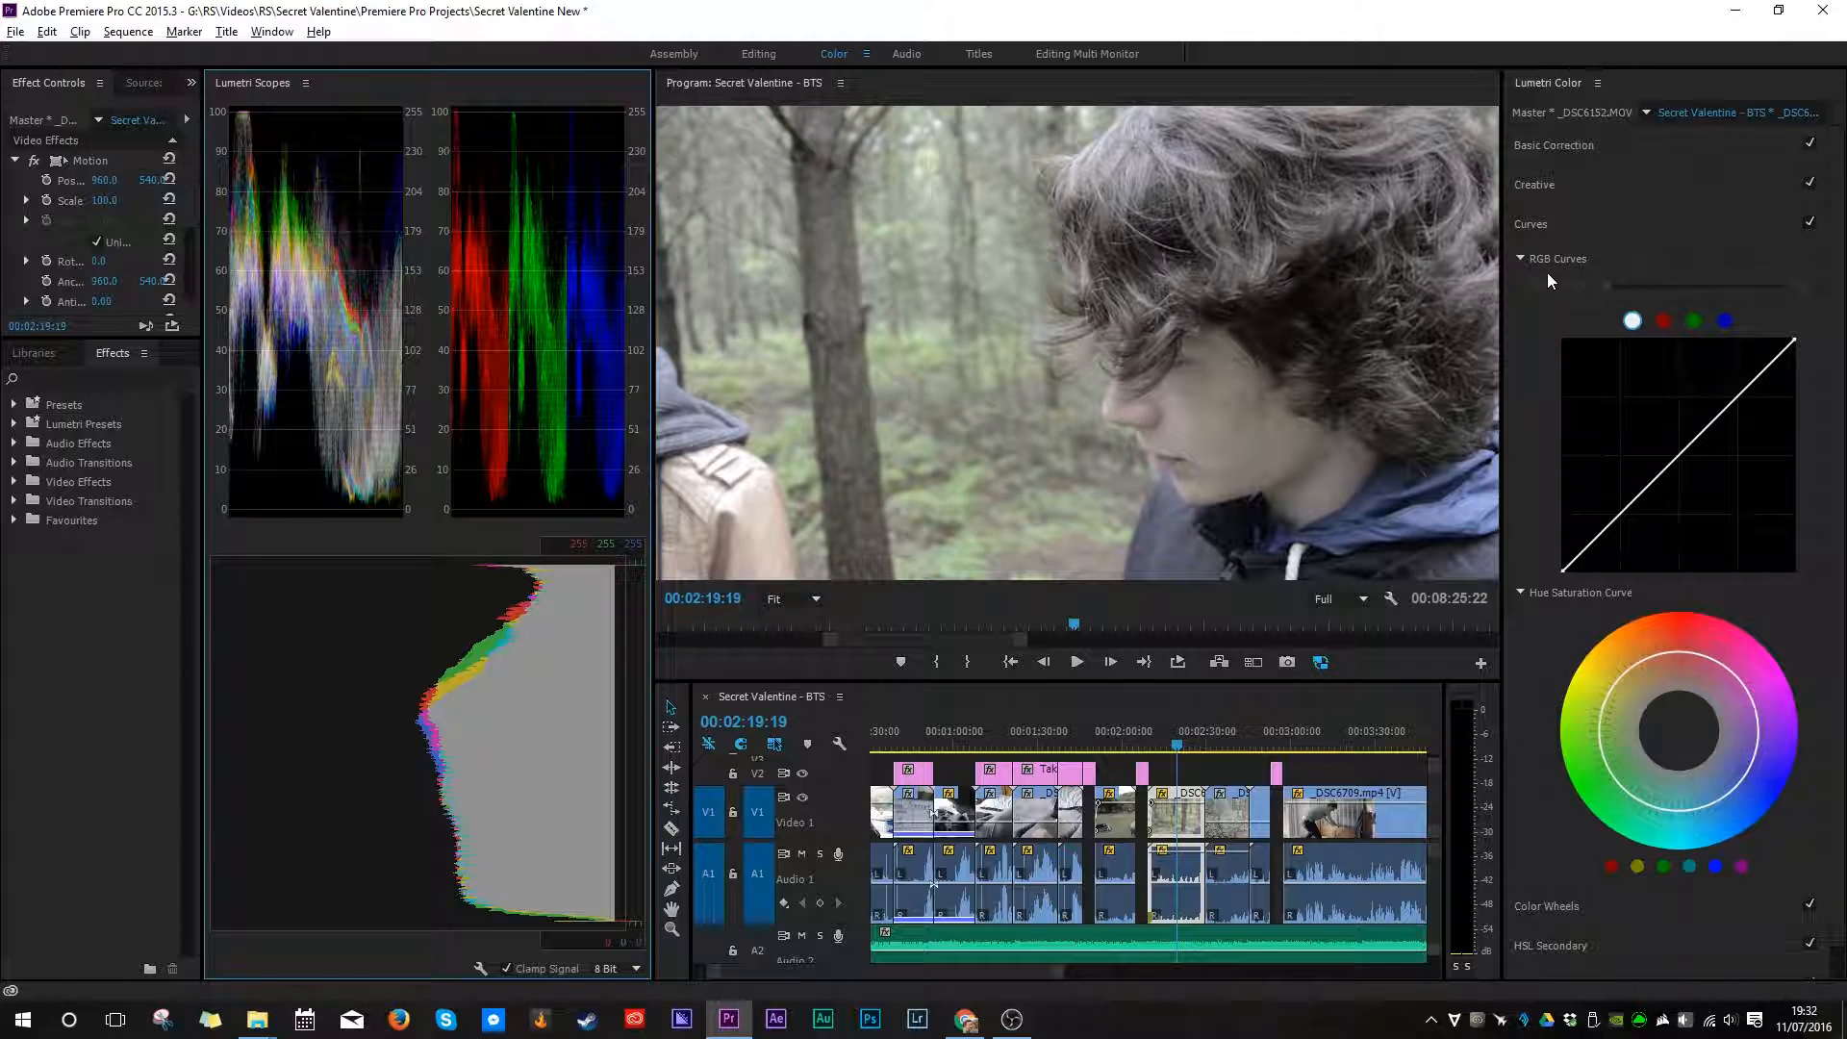
- Expand Basic Correction, view the bedroom clip's scopes at 00:00:30:02, and return to the forest clip at 00:02:17:10
left_click(1623, 149)
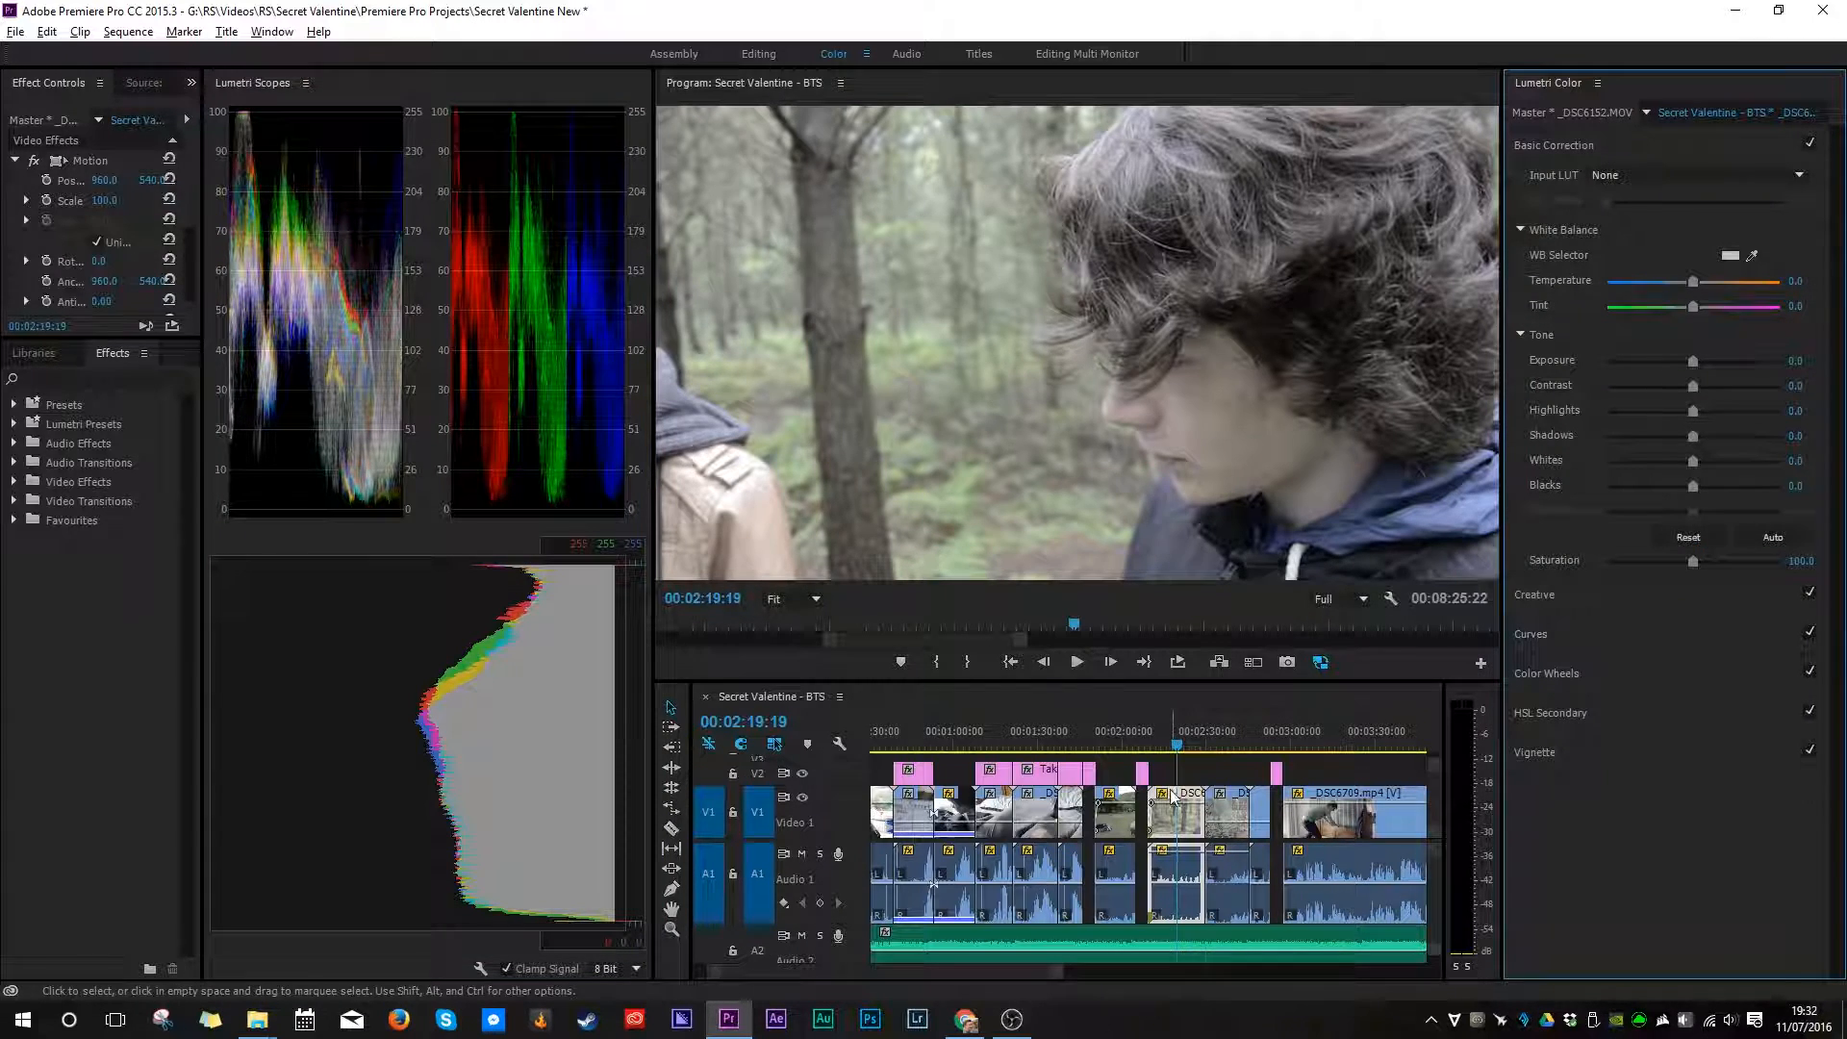
scroll(1175, 800, "down", 3)
scroll(1176, 799, "up", 4)
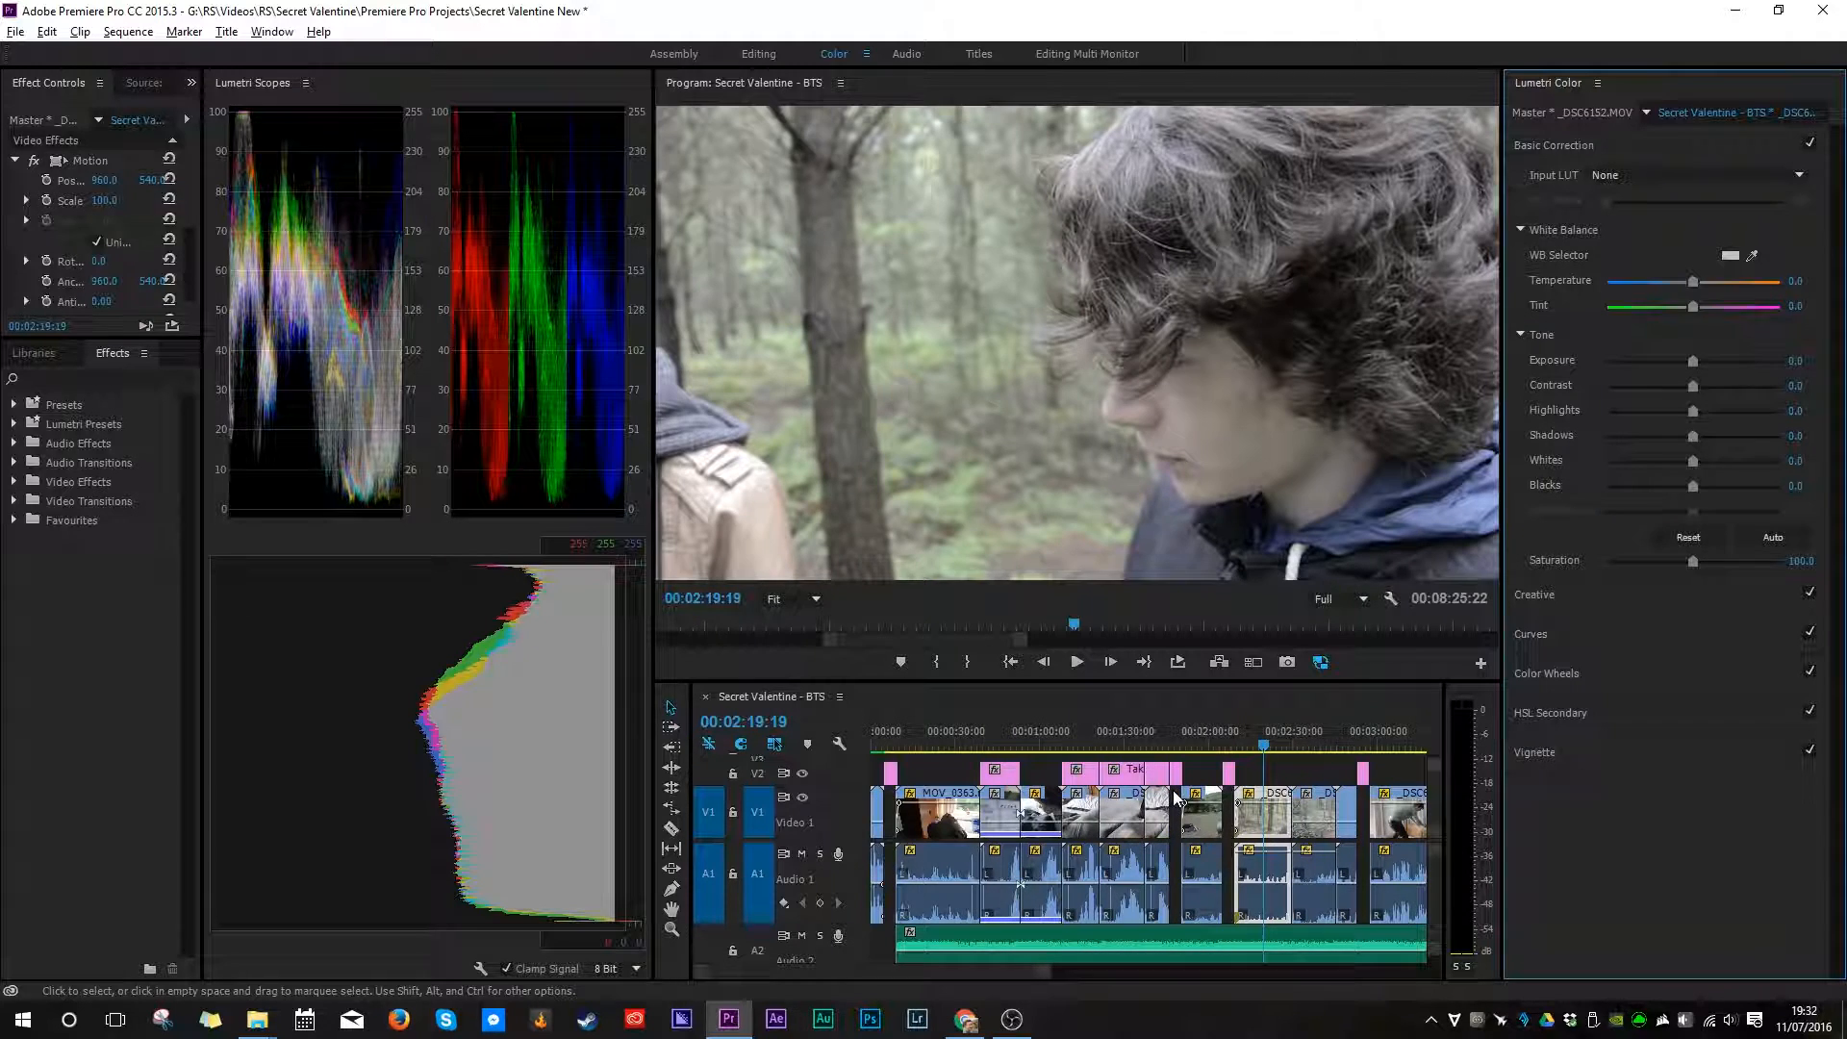
left_click(958, 749)
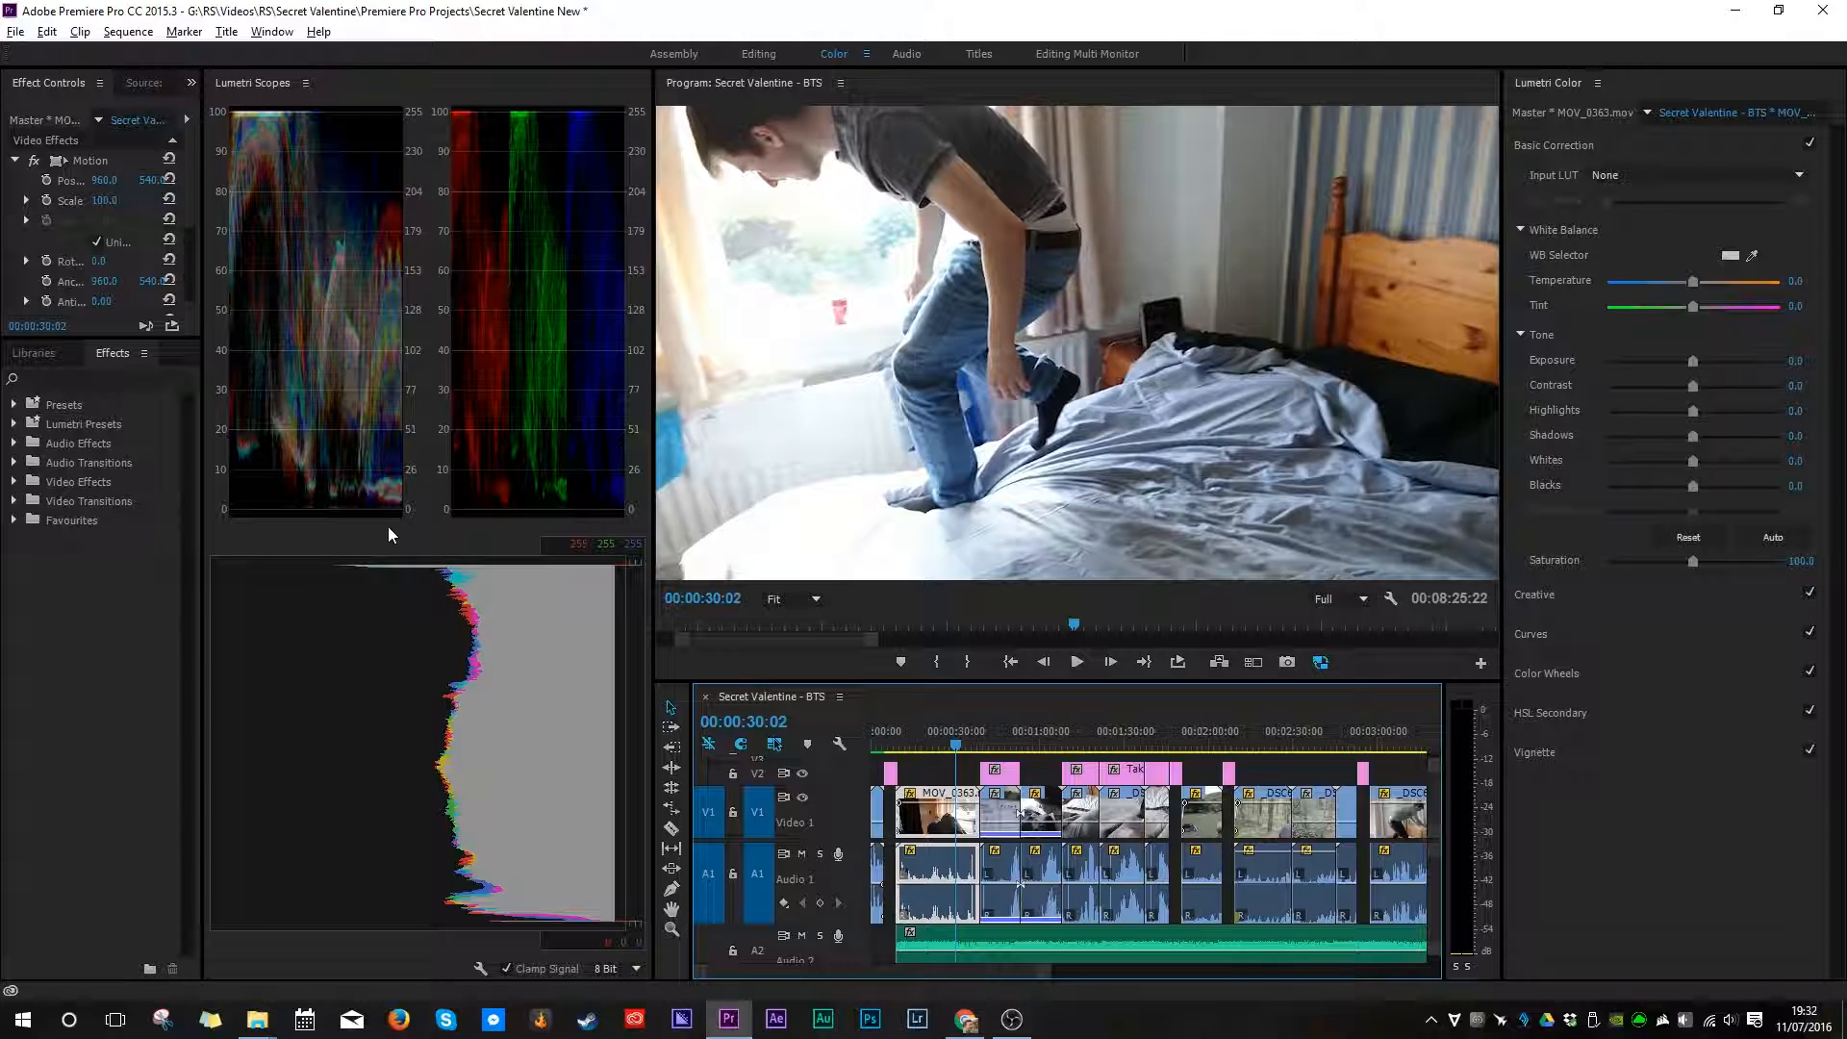
left_click(1259, 735)
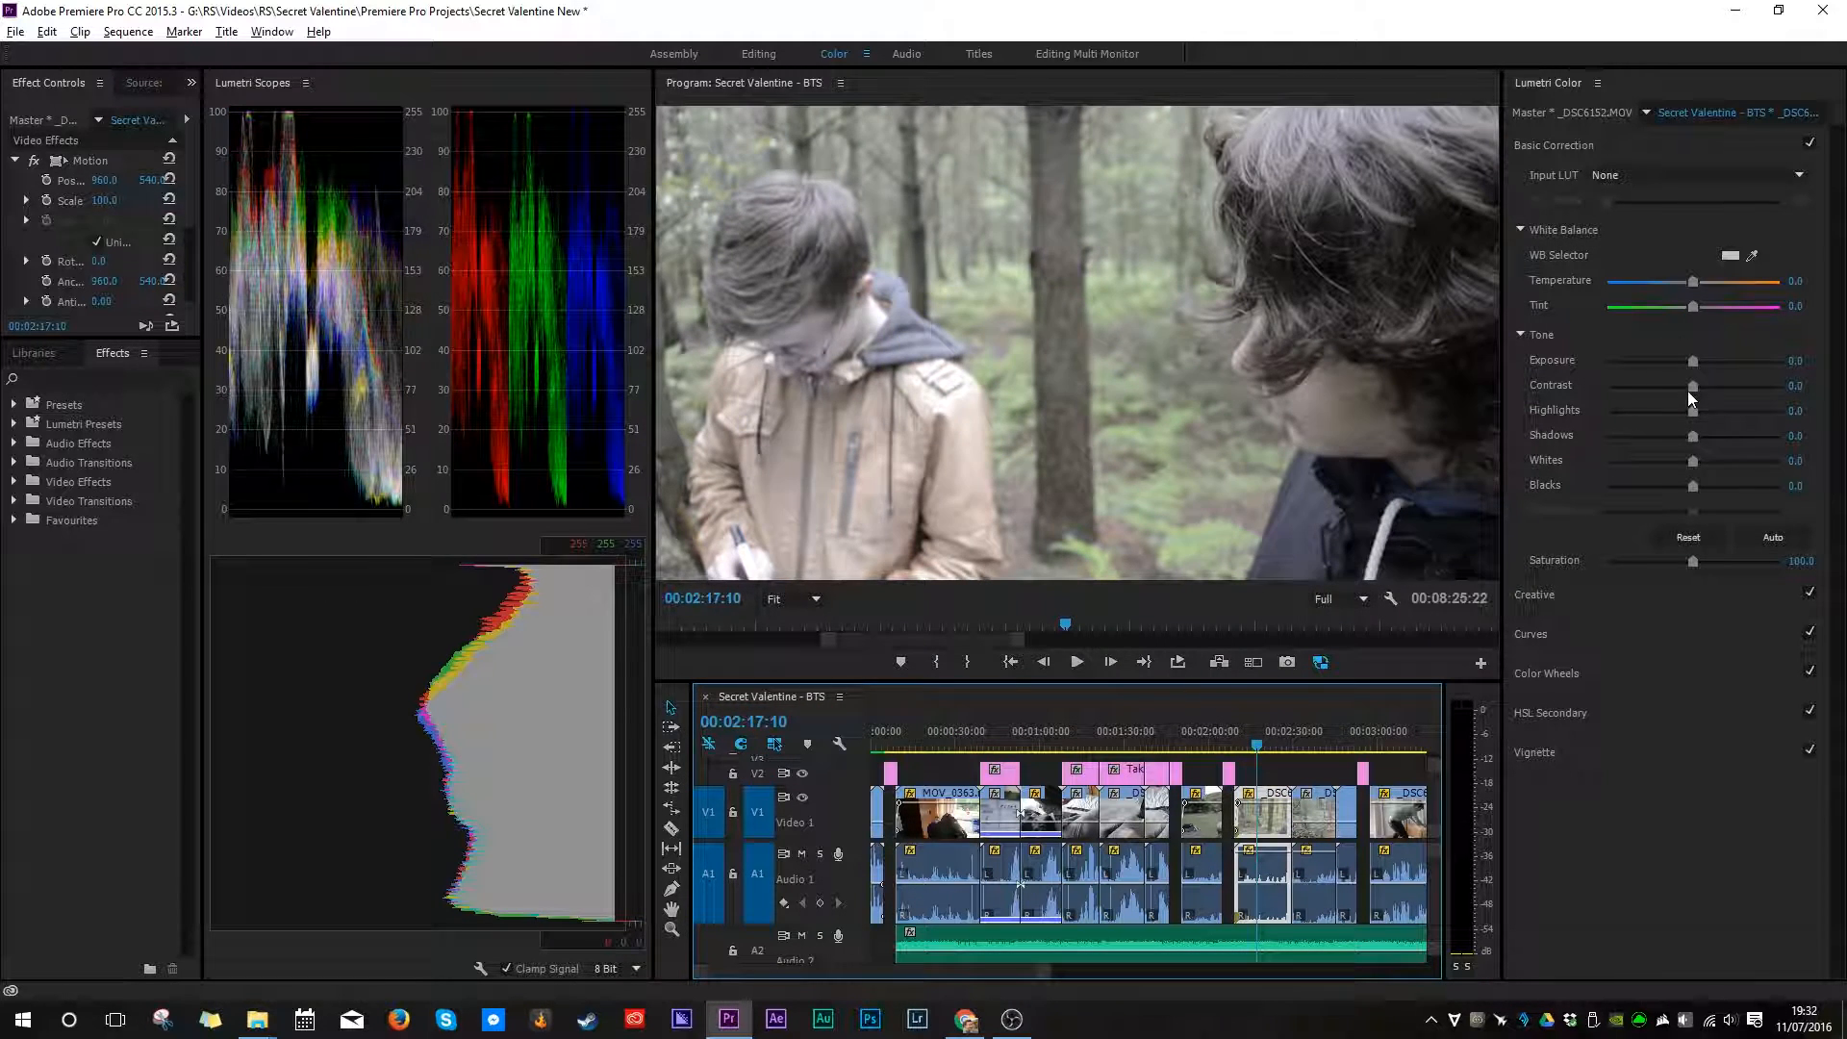
- Try Whites at -57.8 and reset the tone, then try Blacks in stages down to -100 and reset again
mouse_move(1642, 457)
left_mouse_down()
mouse_move(1623, 460)
mouse_move(1643, 469)
left_mouse_up()
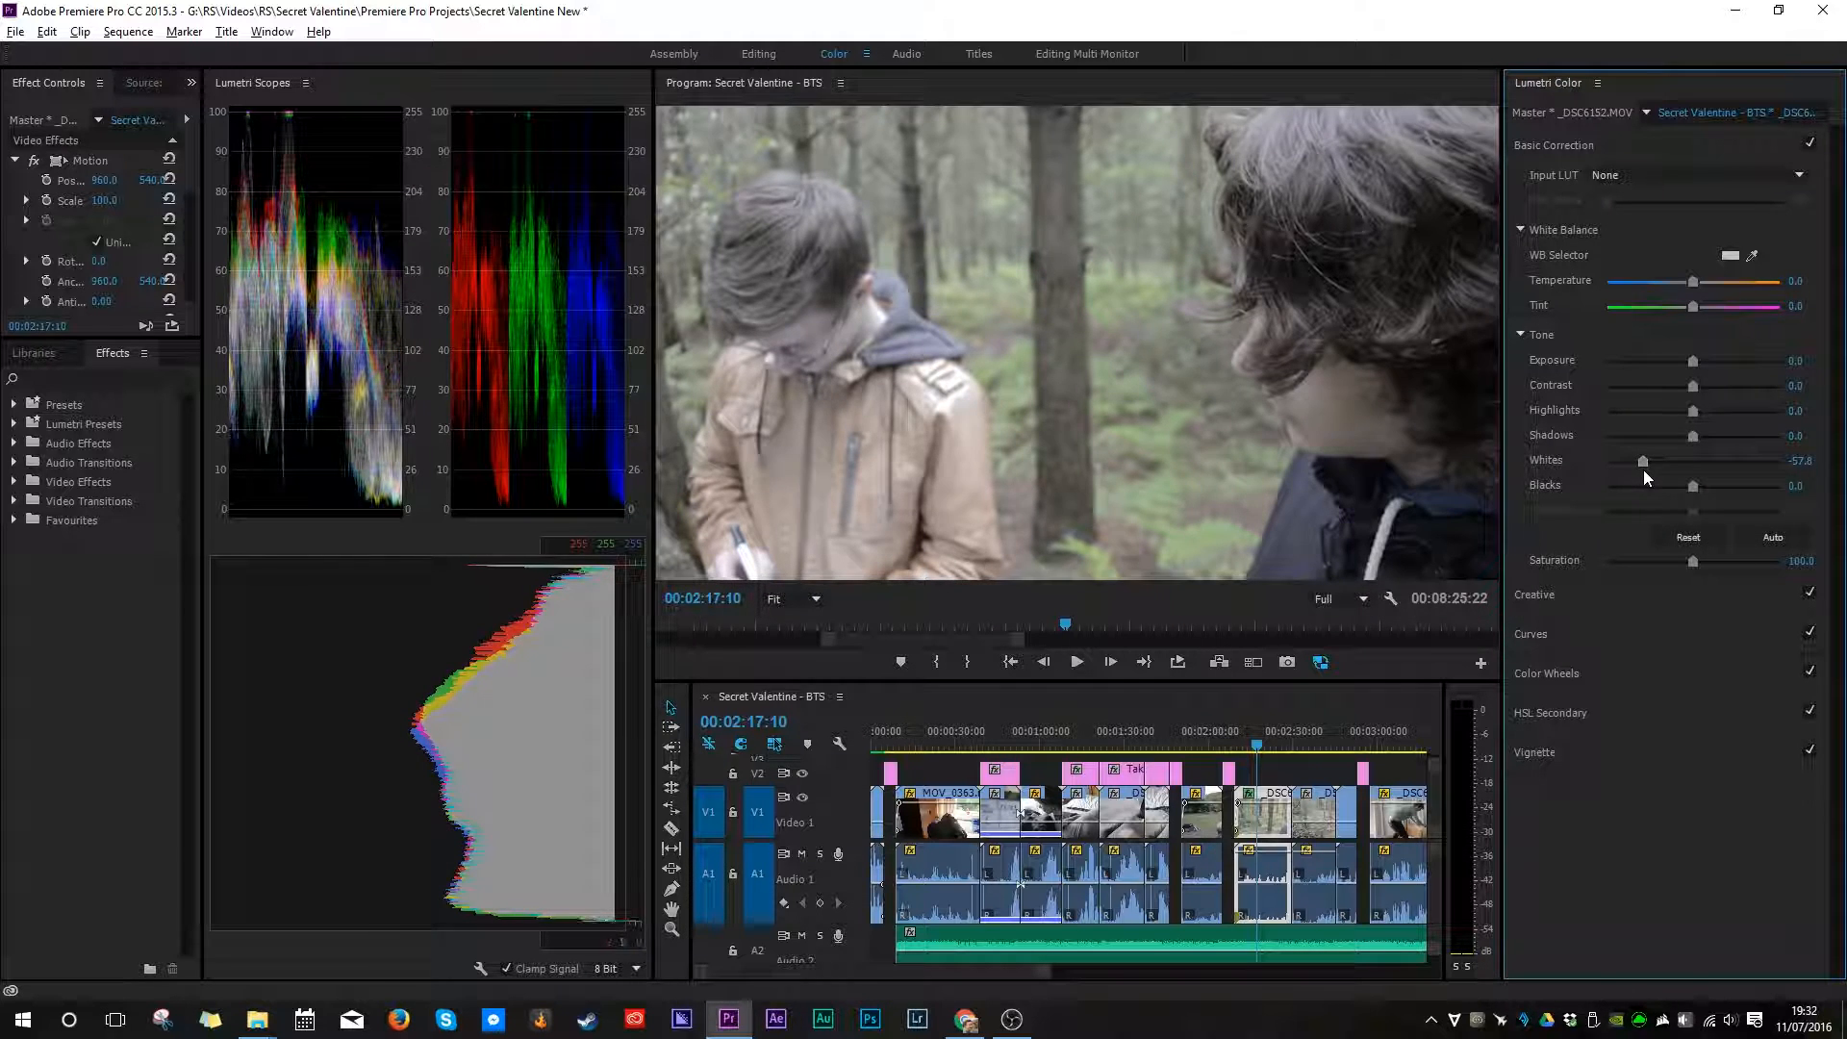
left_click(1706, 536)
left_click_drag(1693, 484, 1680, 487)
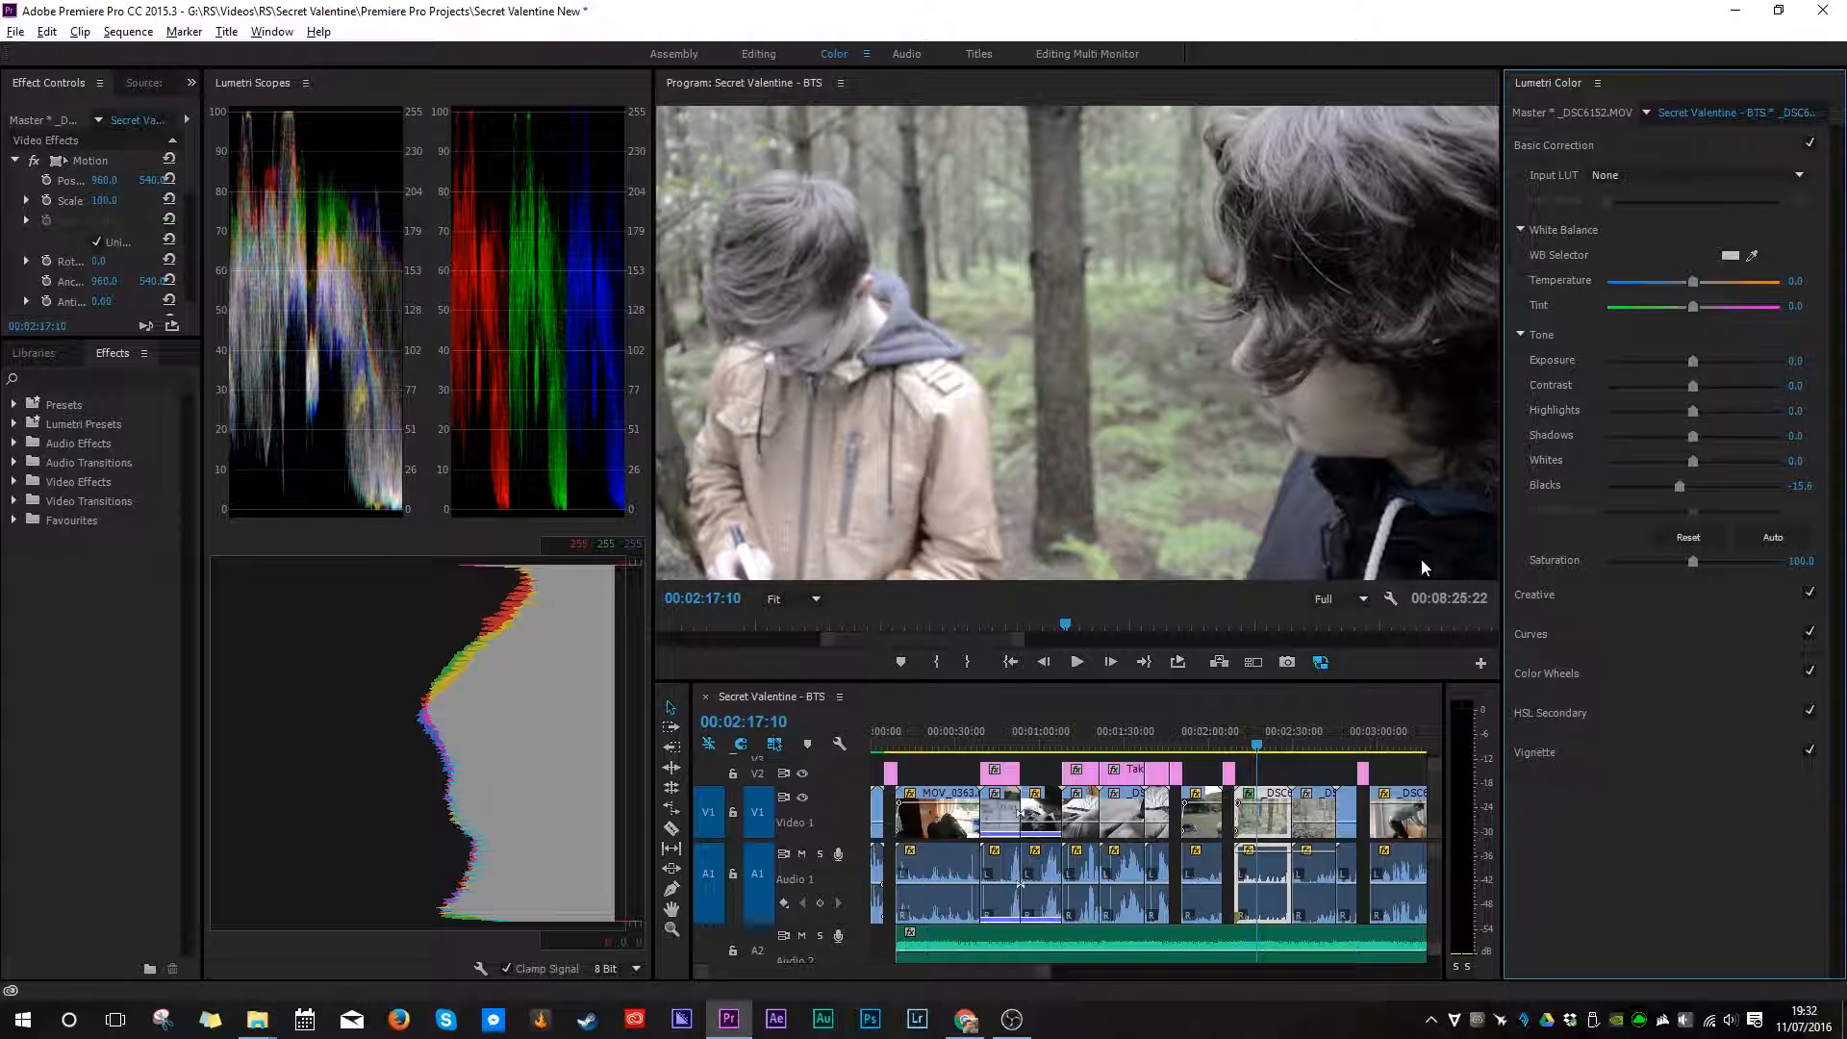
left_click_drag(1676, 487, 1665, 487)
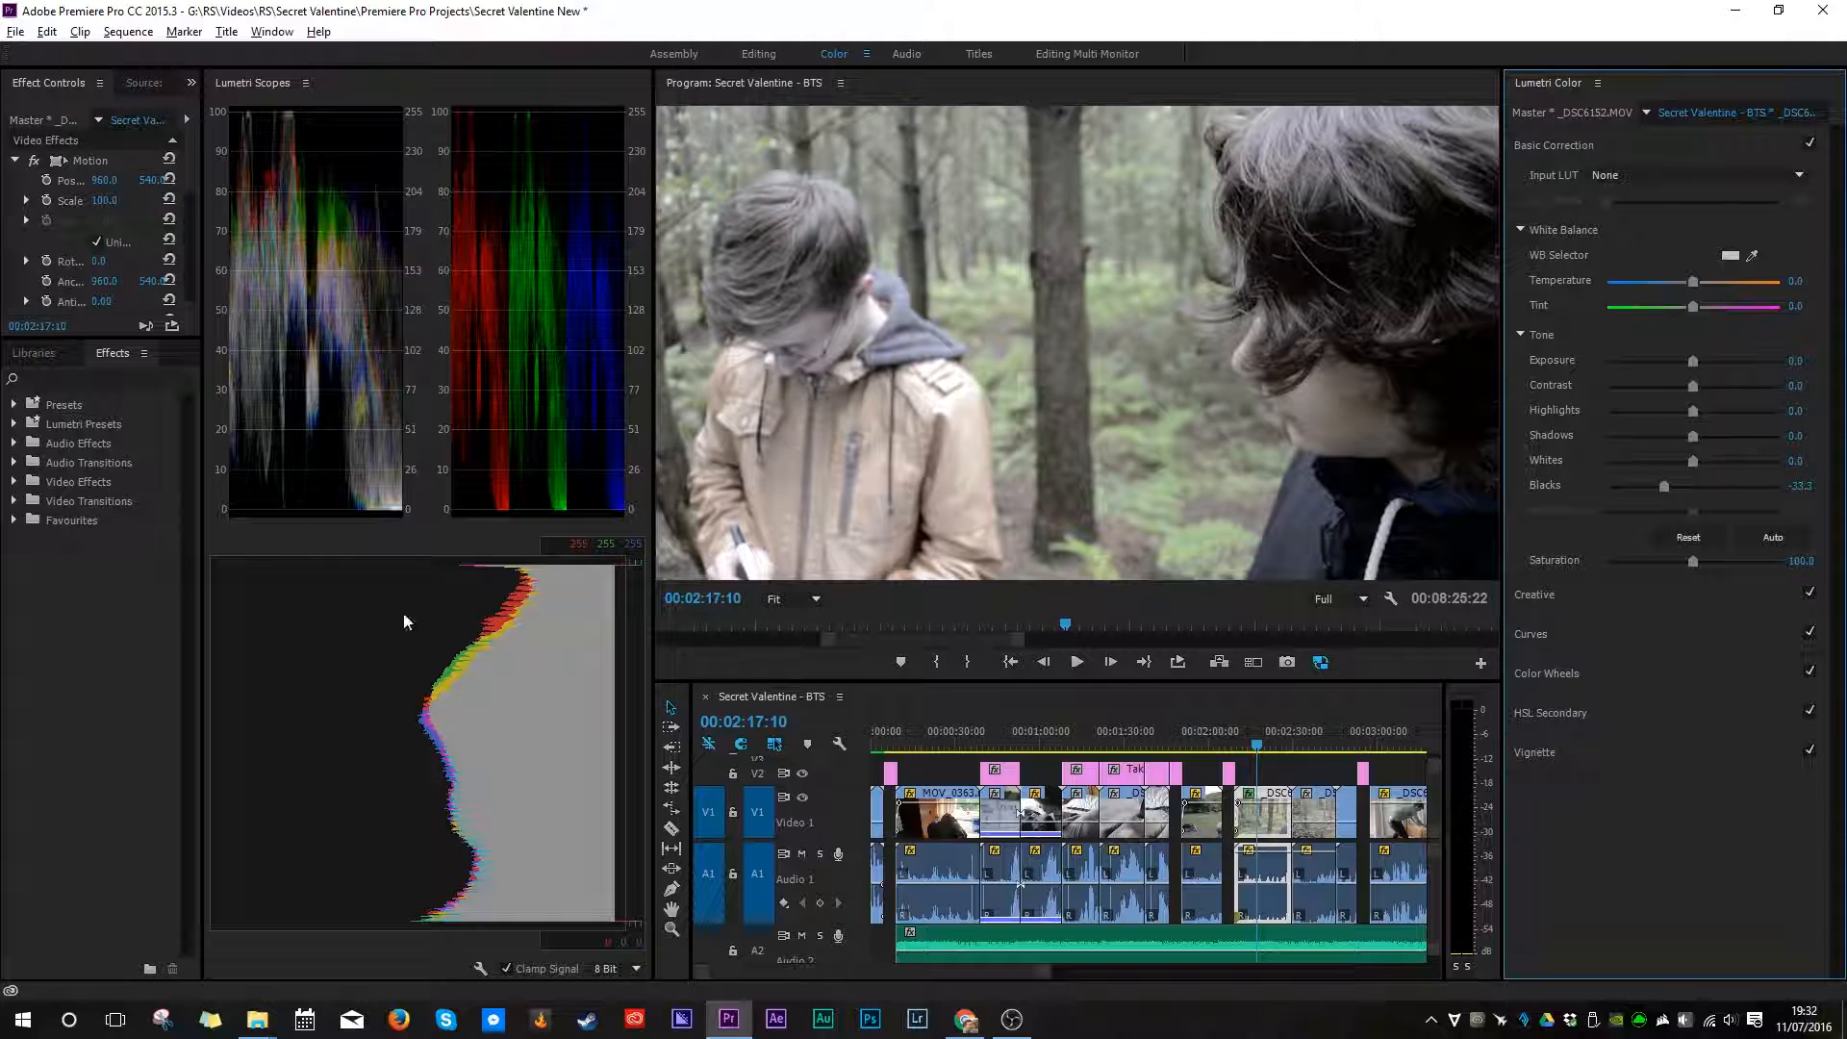
left_click_drag(1662, 487, 1573, 482)
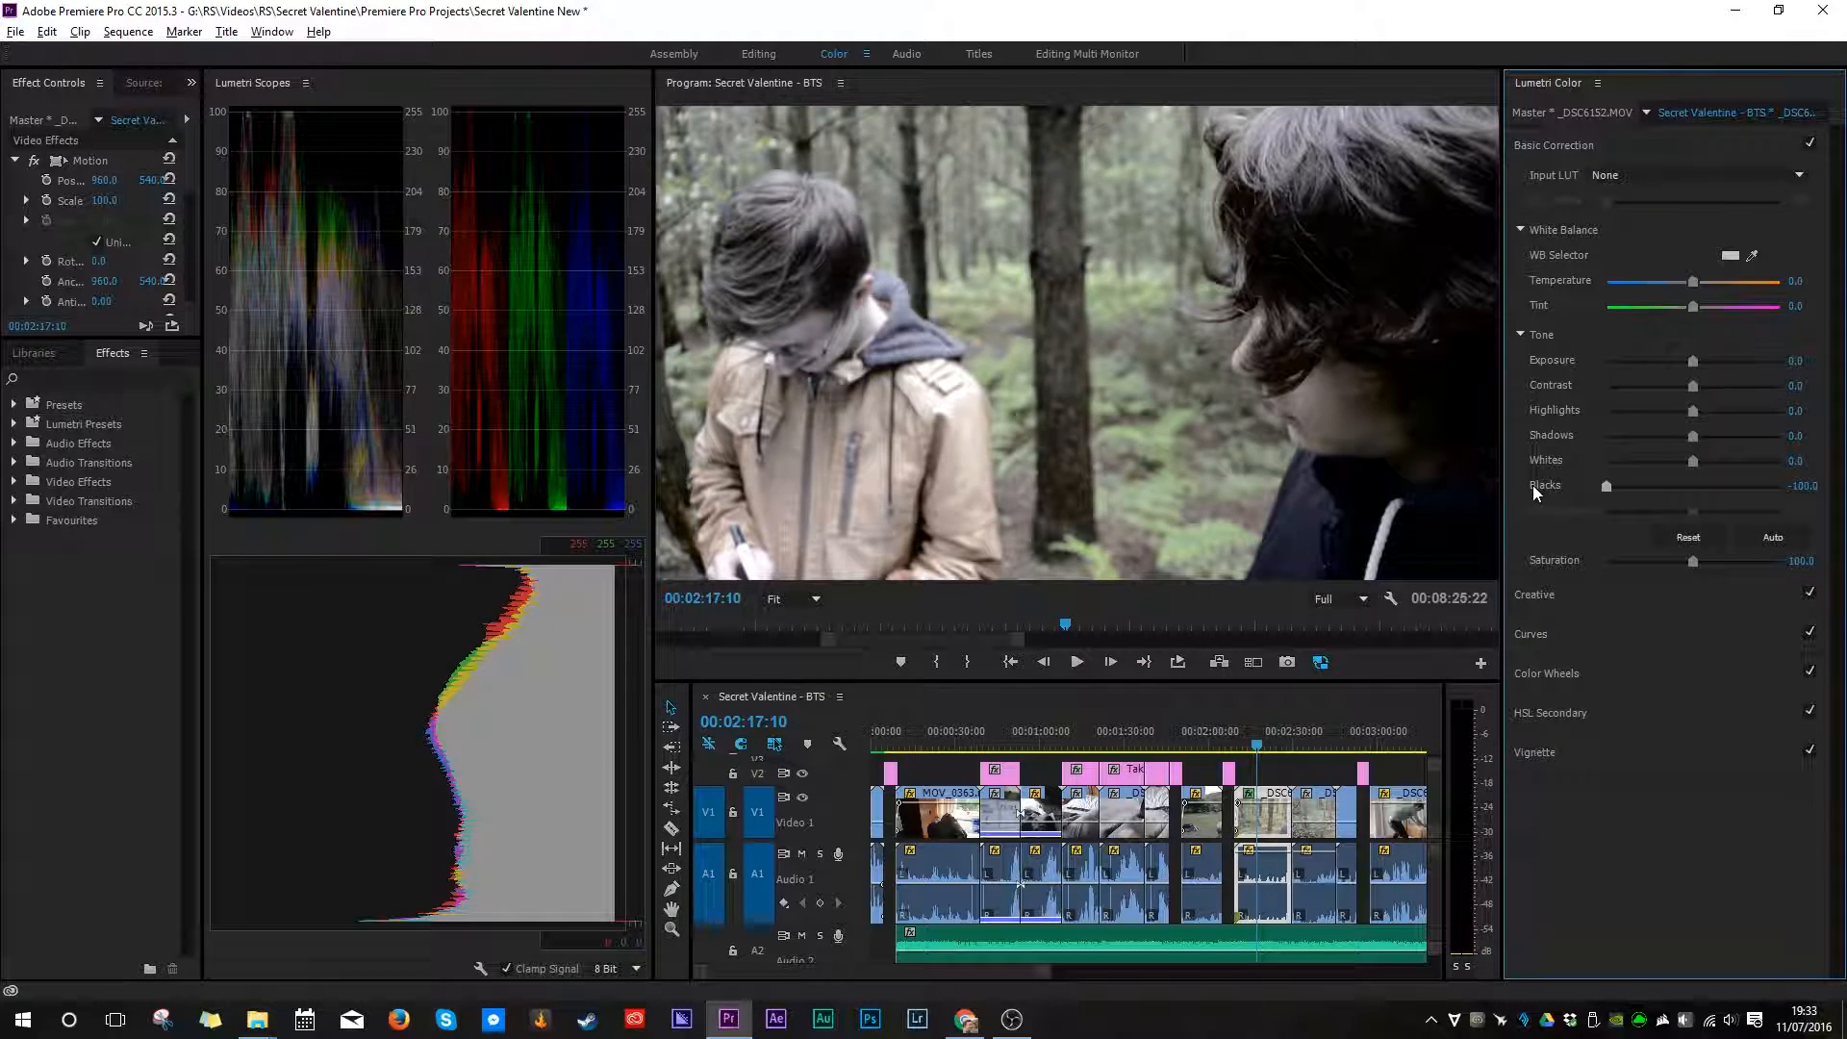
left_click_drag(1605, 485, 1693, 487)
left_click(1687, 539)
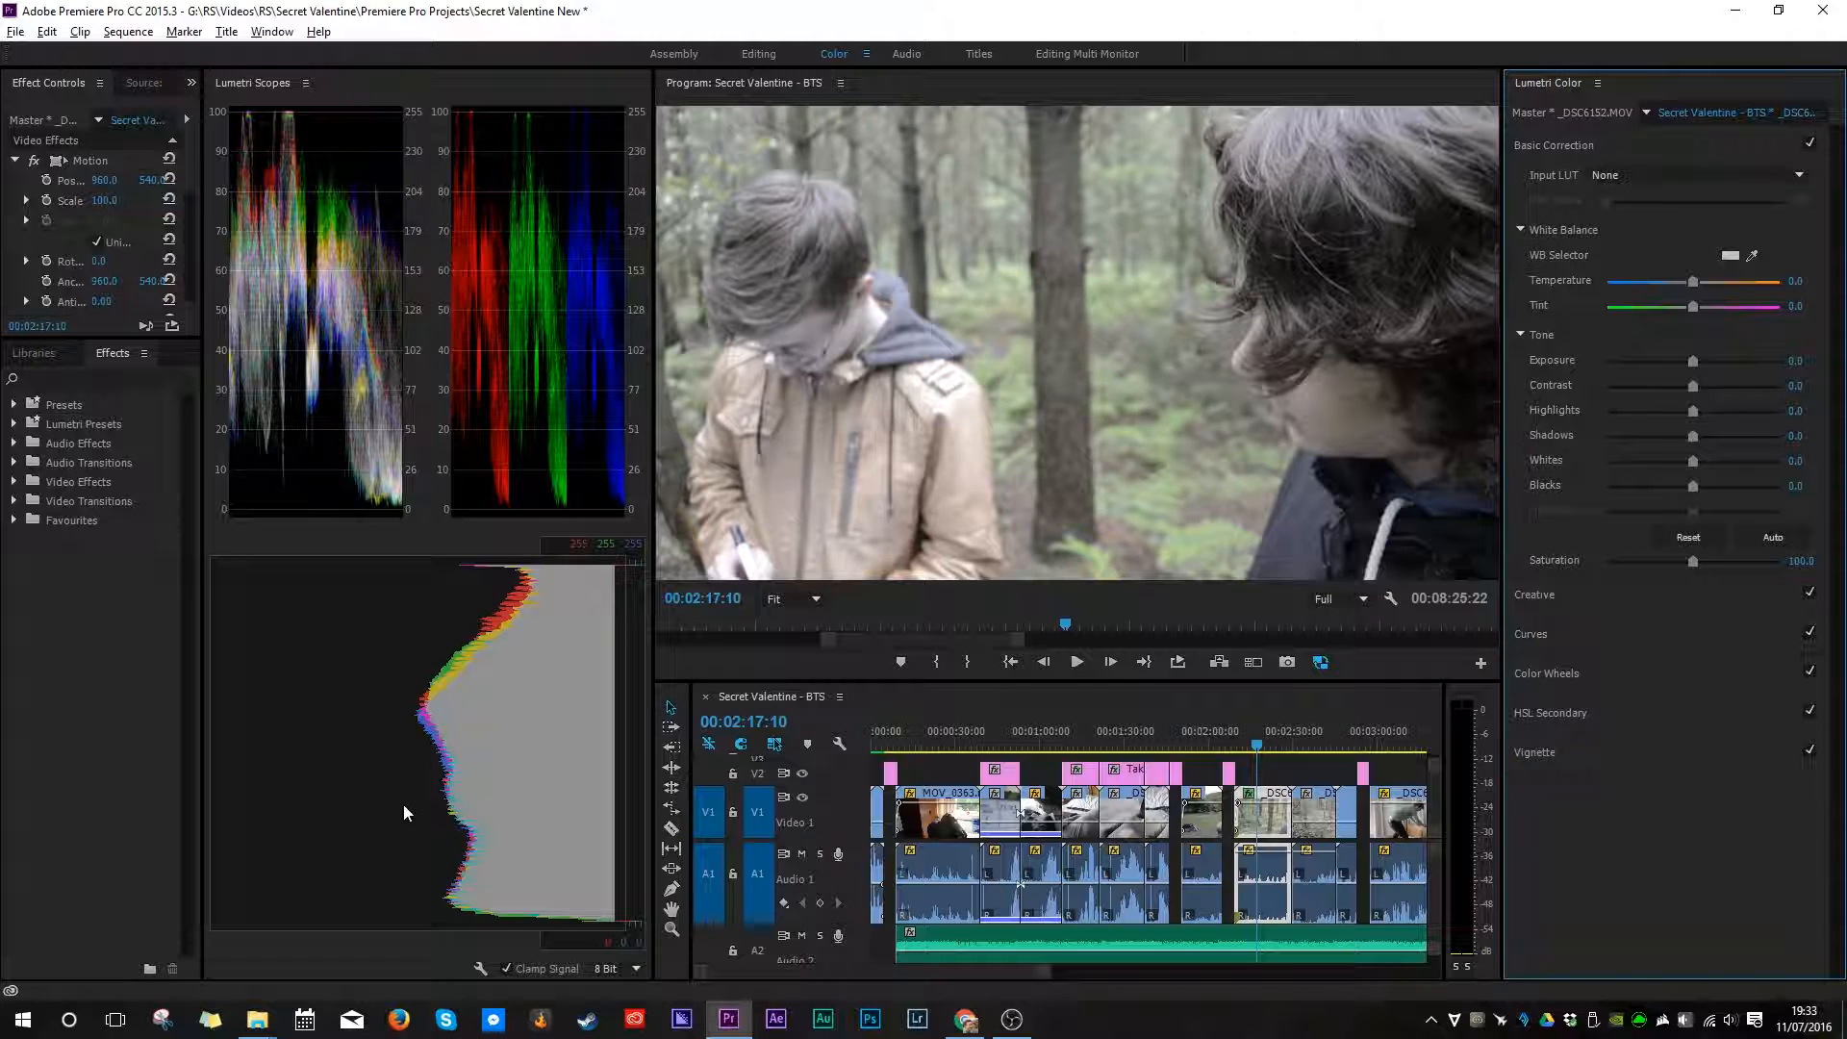
- Try the Dimmed brightness for the Lumetri Scopes and set it to Bright
right_click(395, 775)
mouse_move(420, 762)
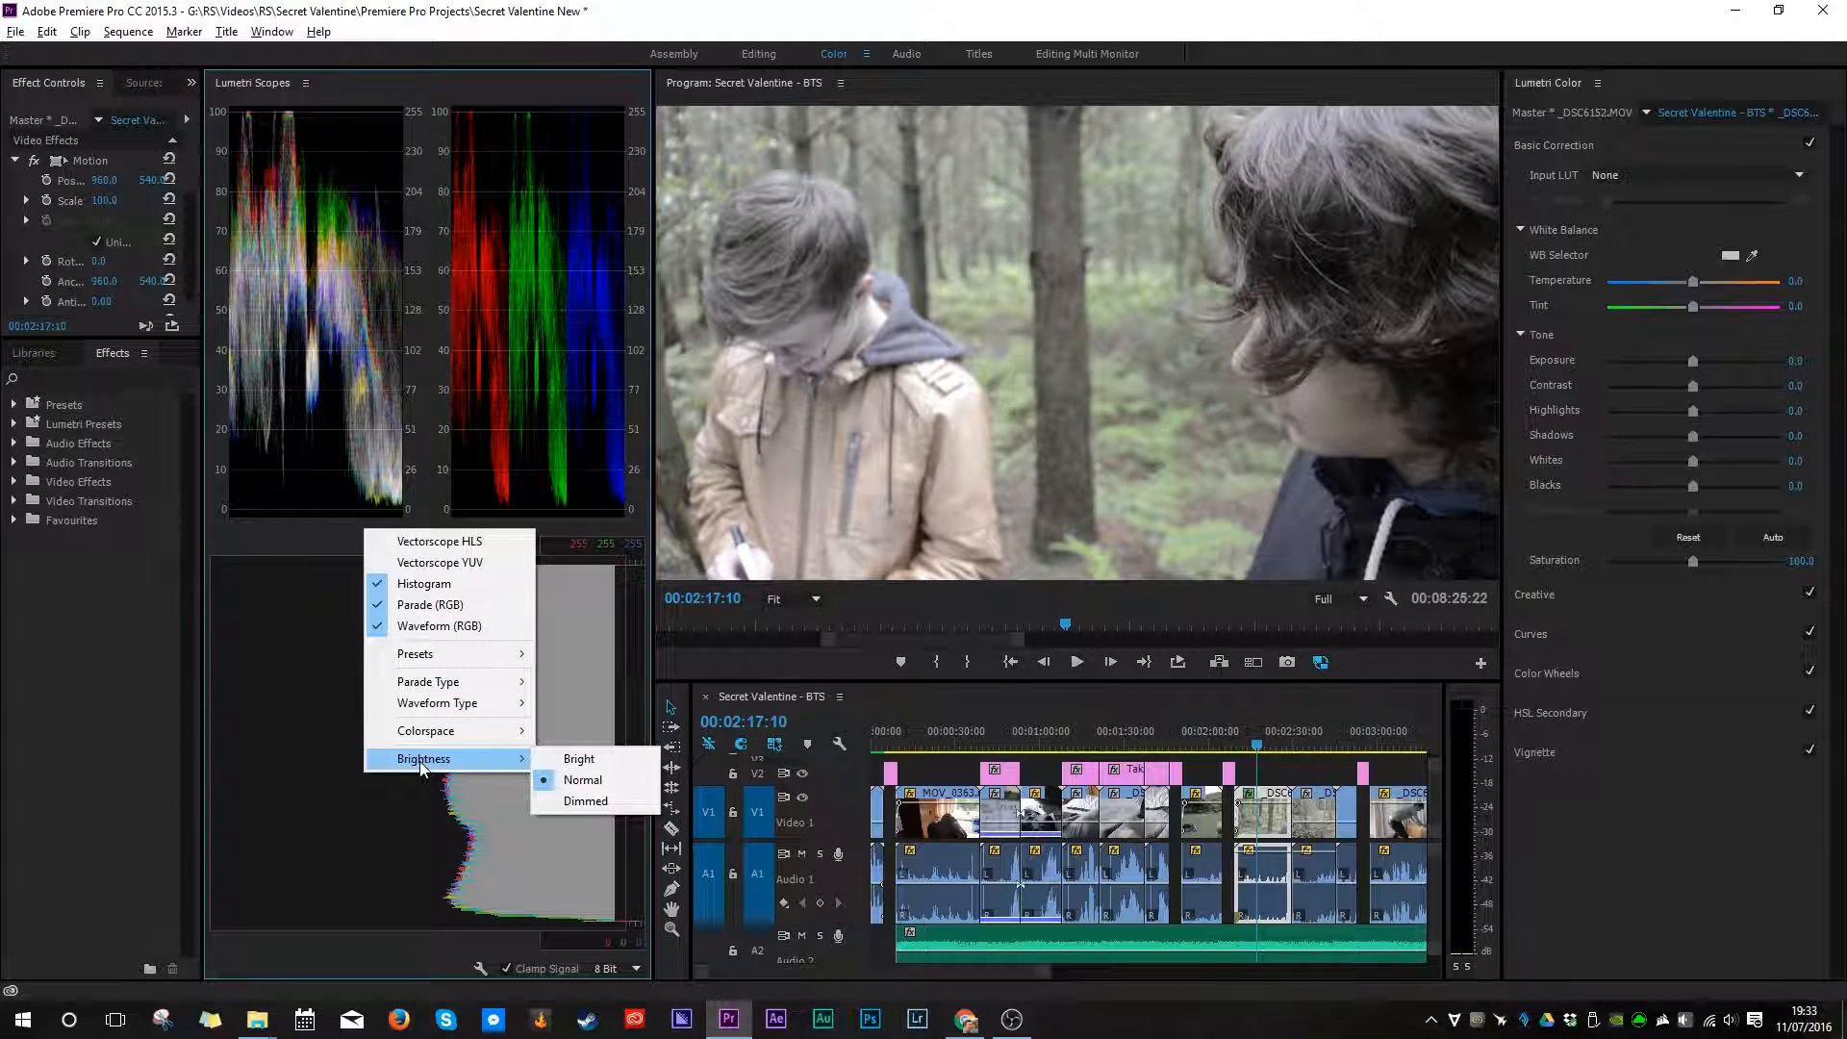
left_click(580, 800)
right_click(475, 759)
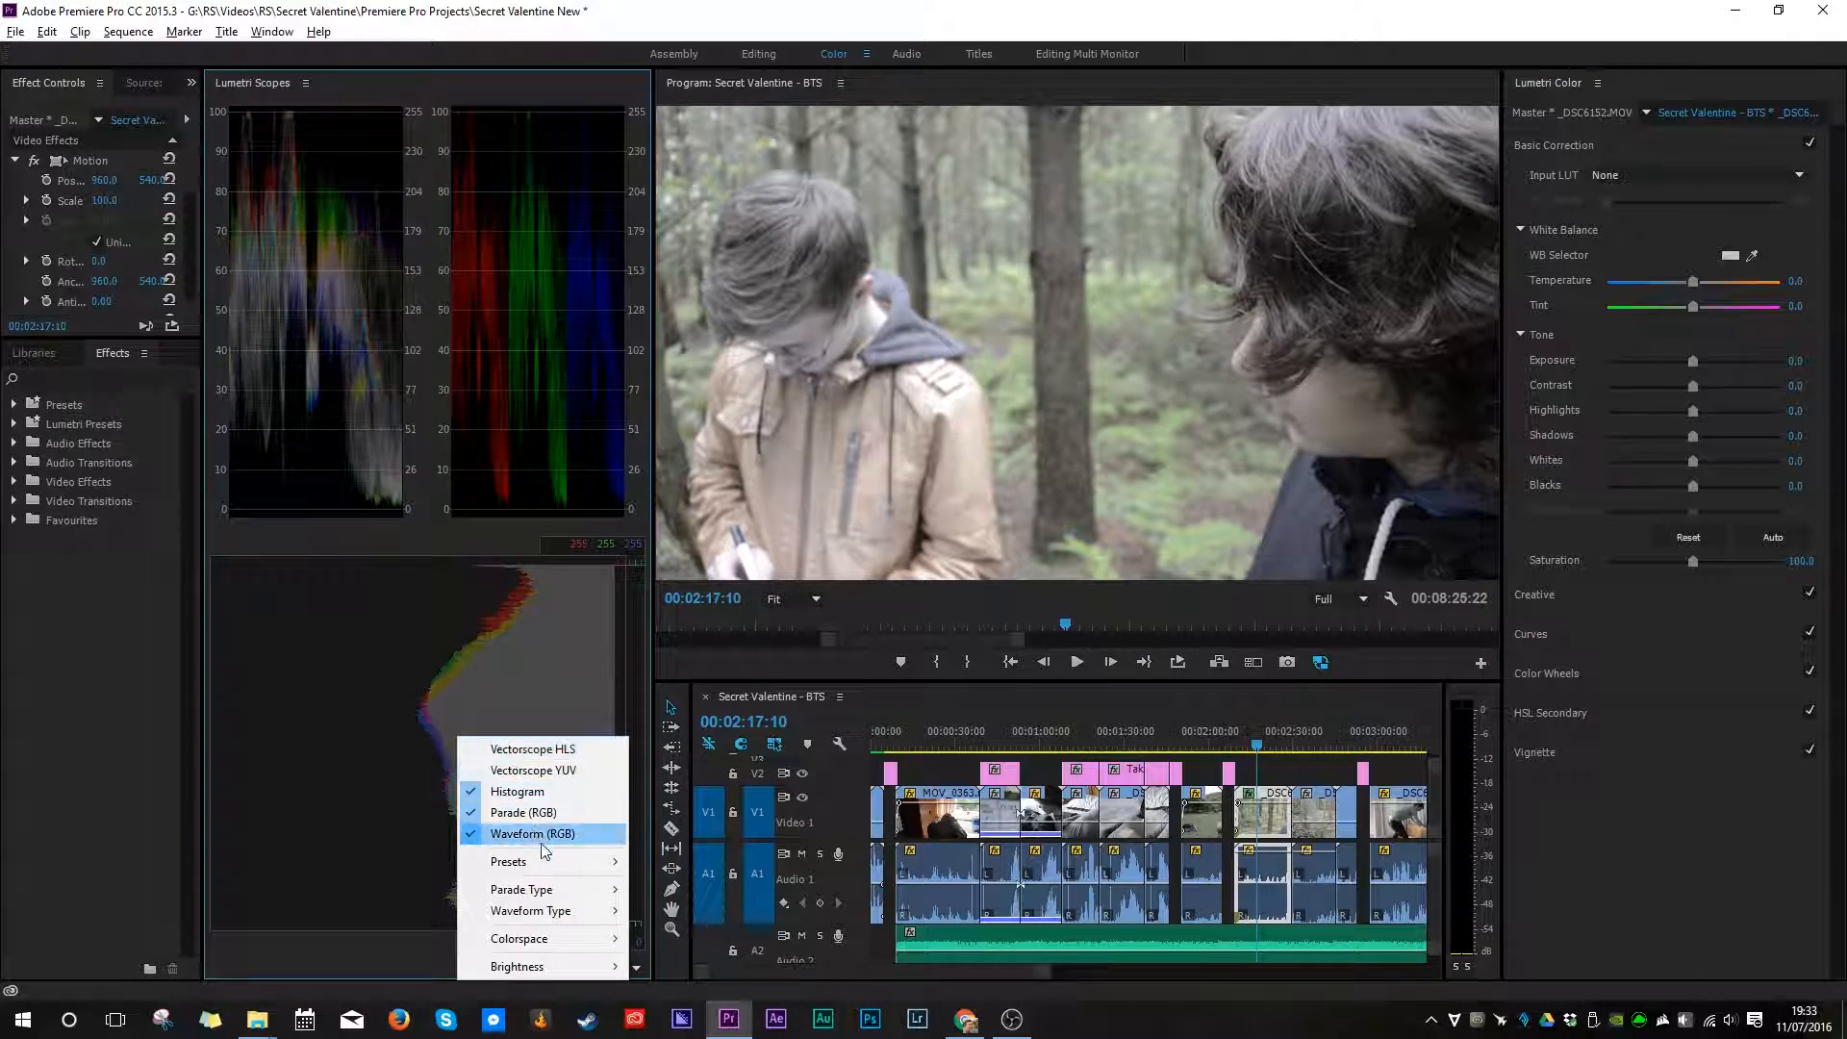
mouse_move(539, 966)
left_click(656, 965)
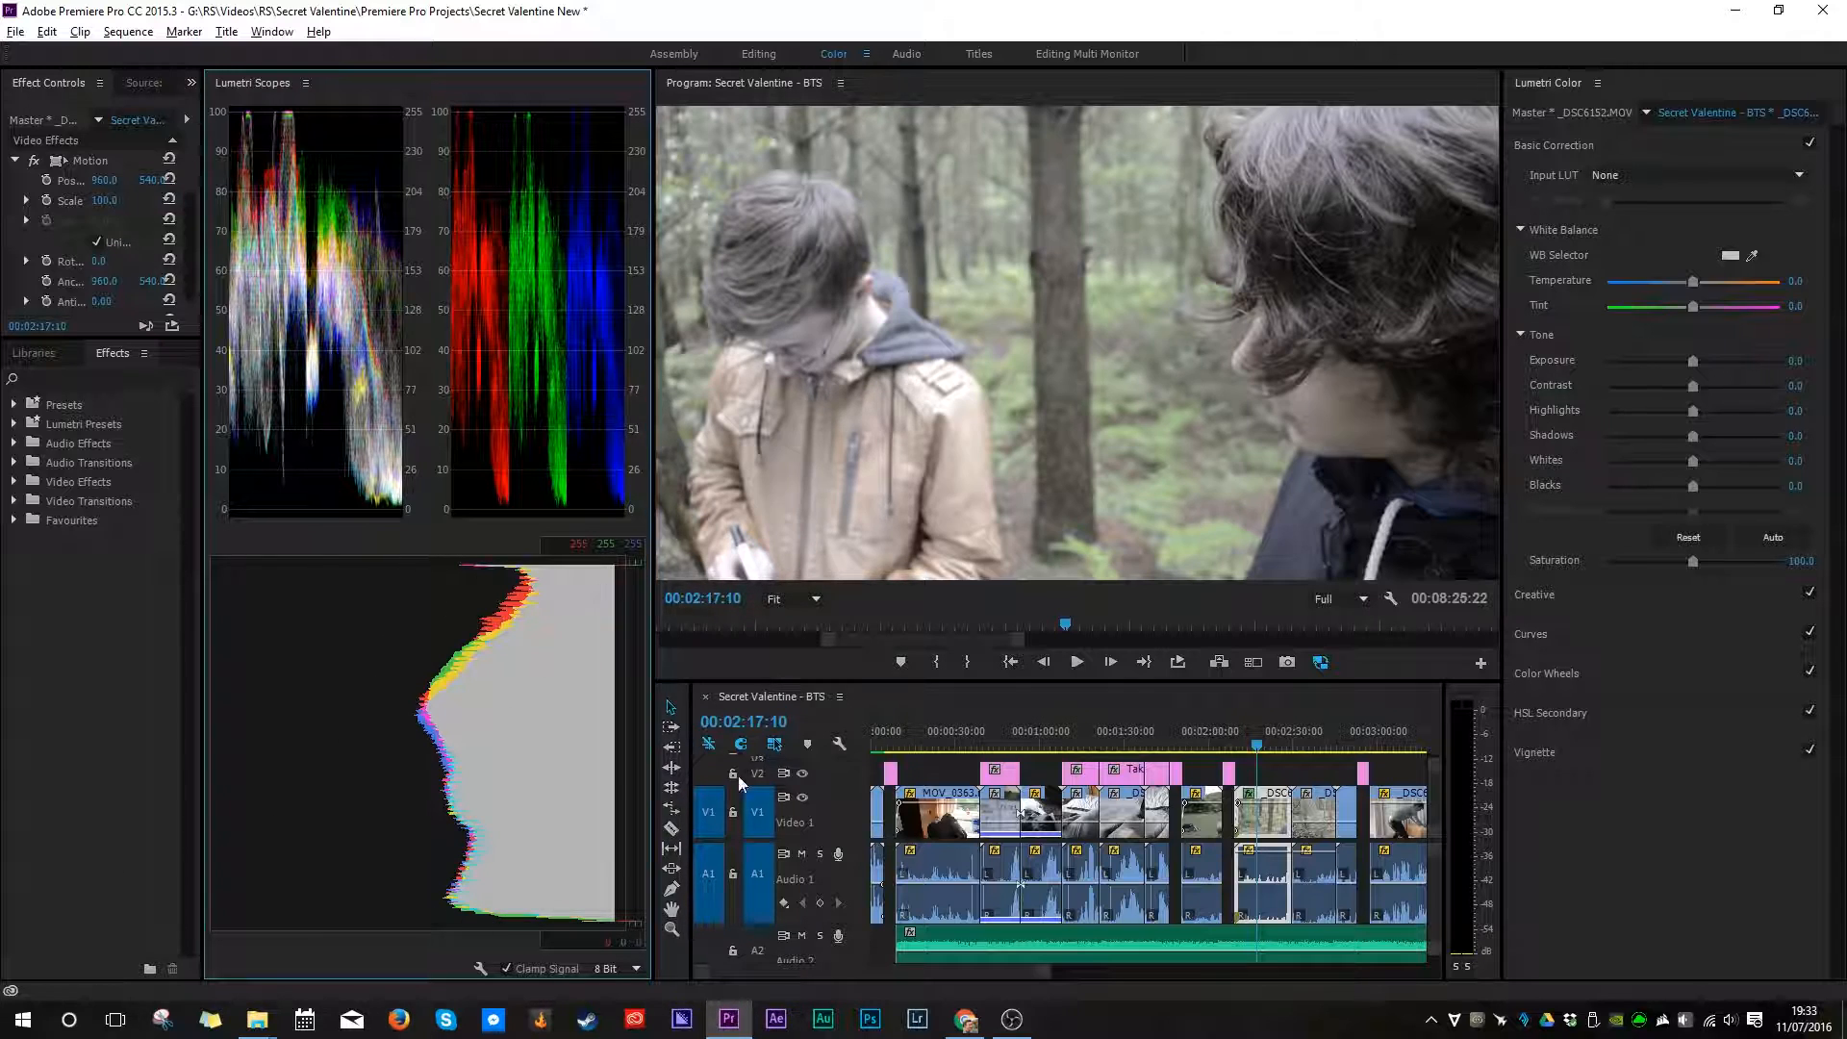
left_click(478, 969)
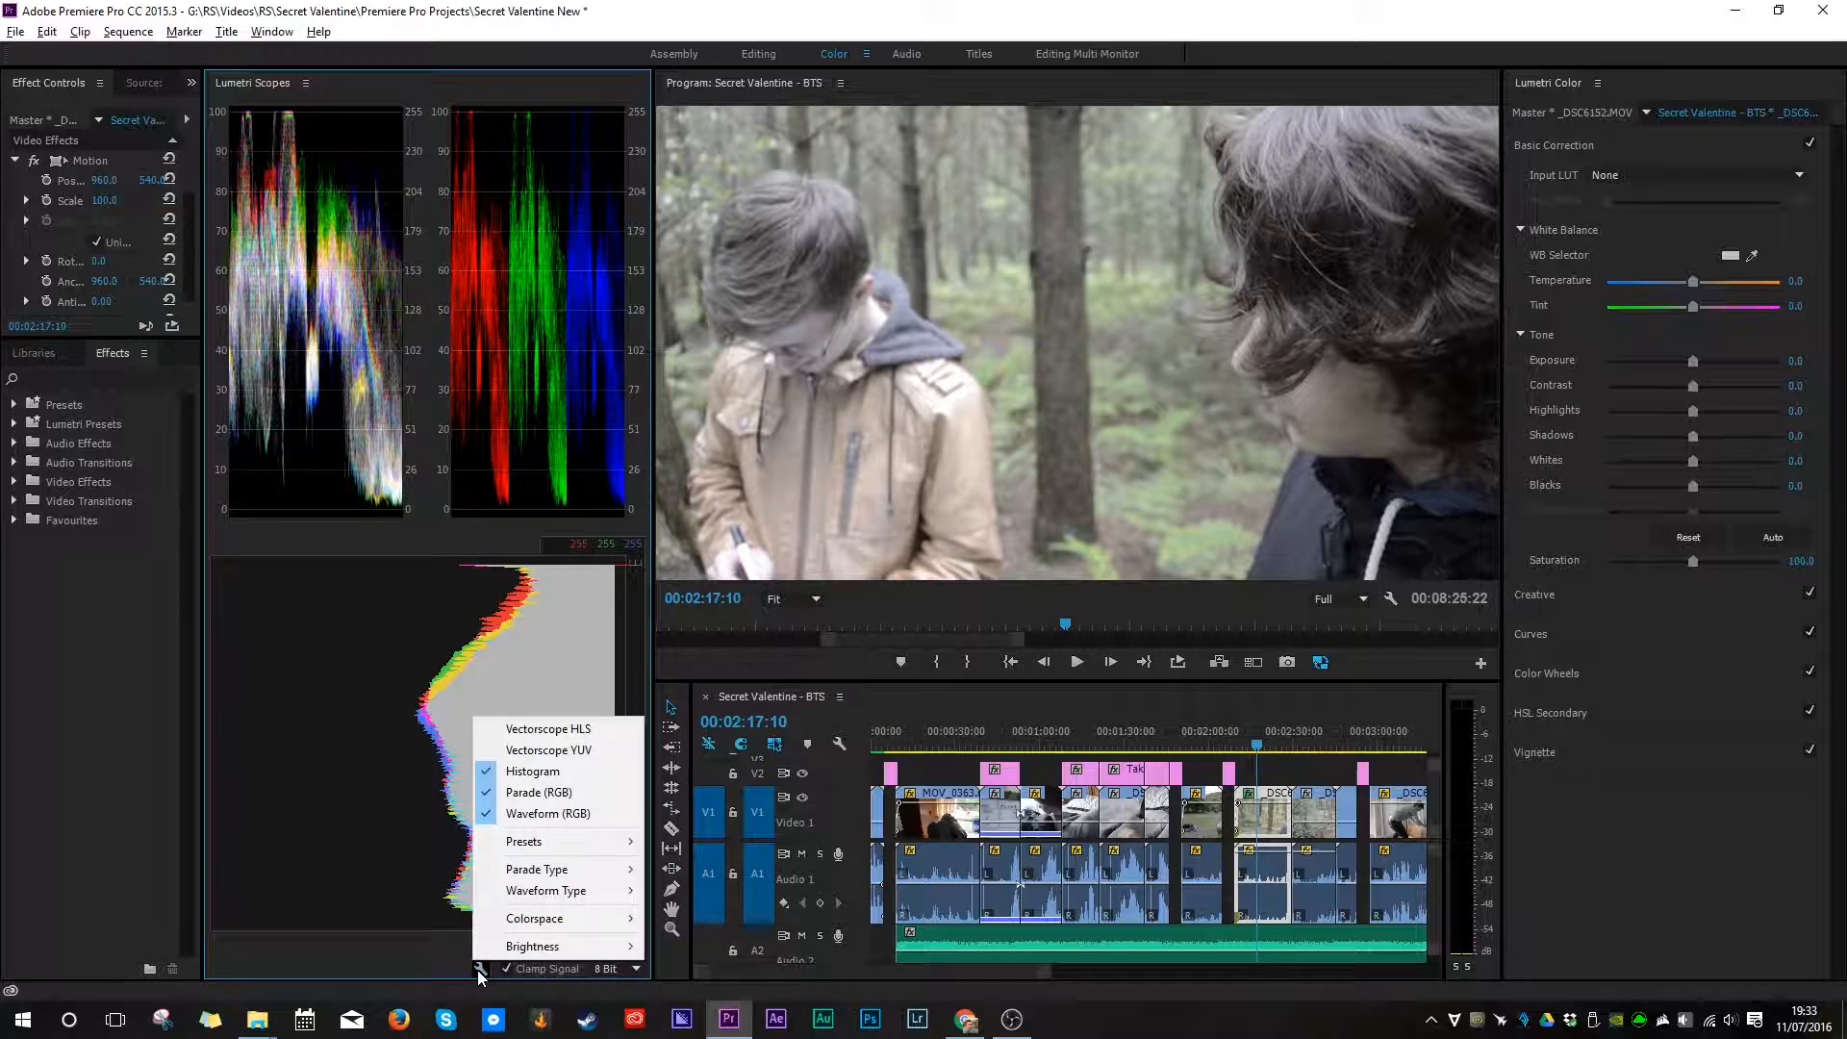
left_click(395, 882)
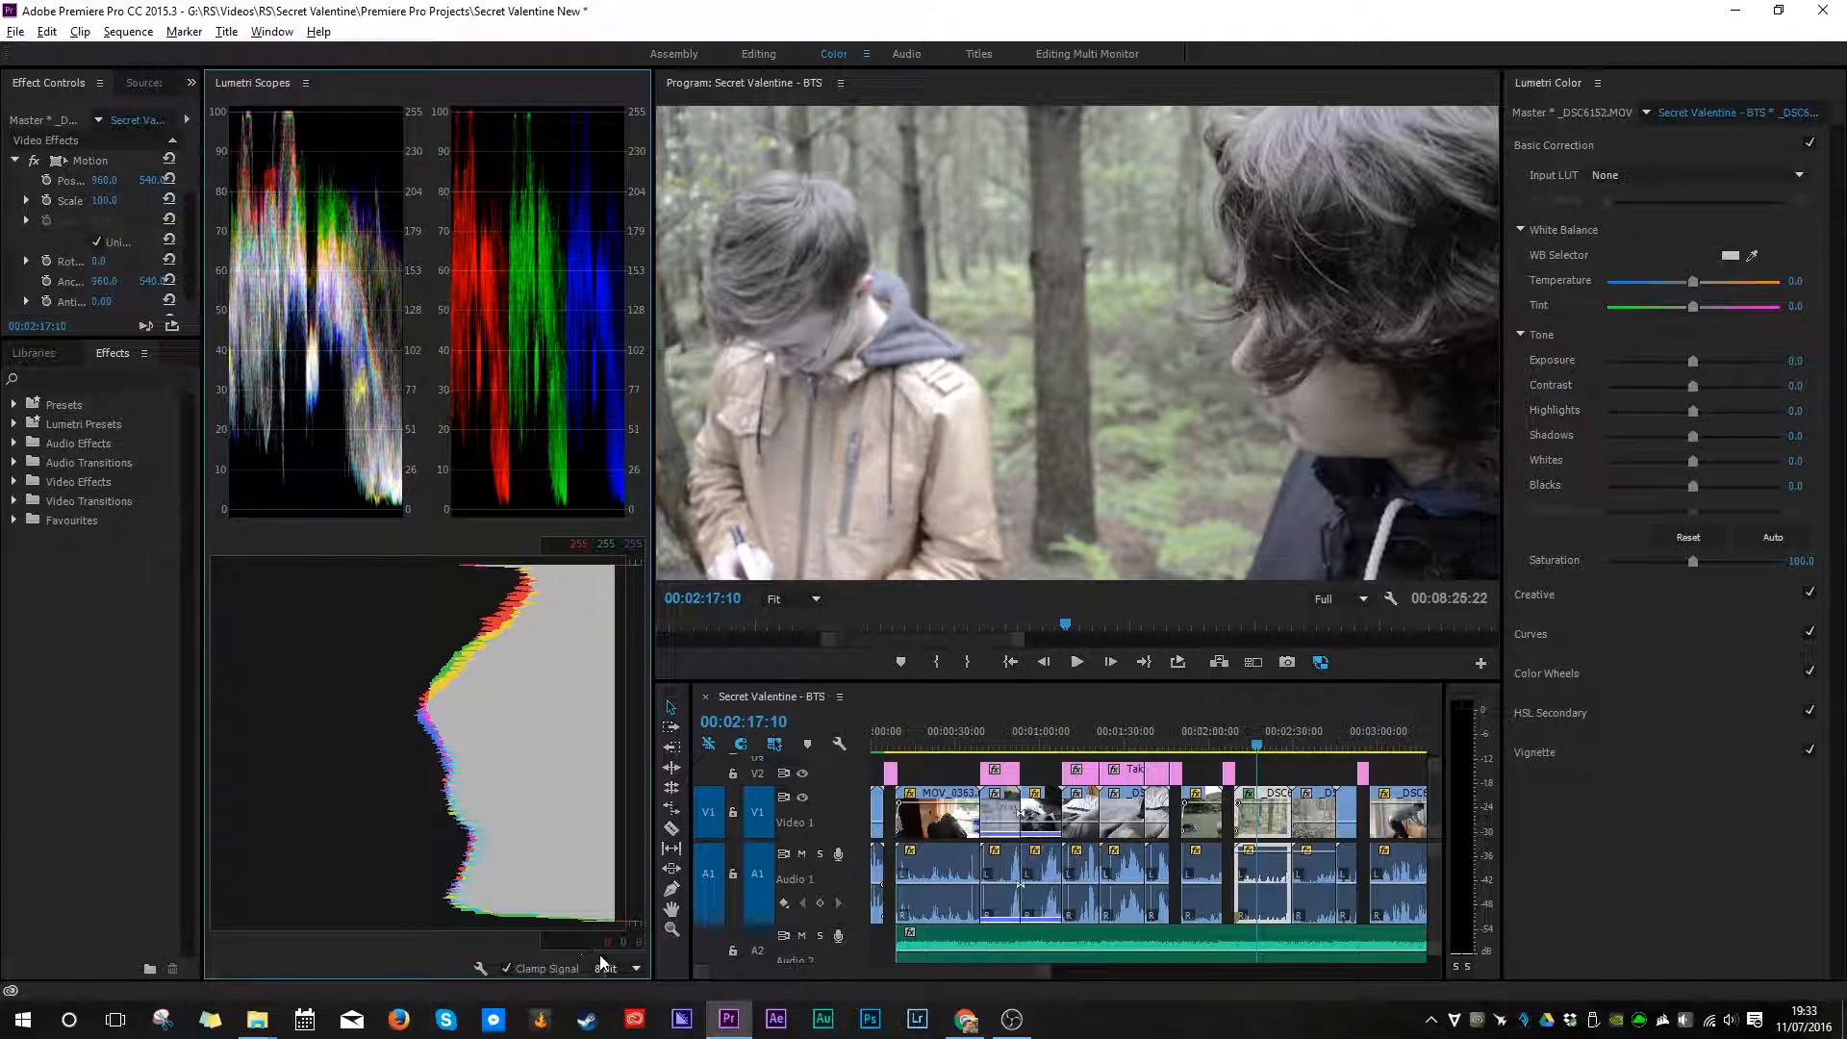
- Try the float and HDR scales for the scopes and return them to 8 Bit
left_click(606, 967)
left_click(627, 926)
left_click(622, 966)
left_click(633, 948)
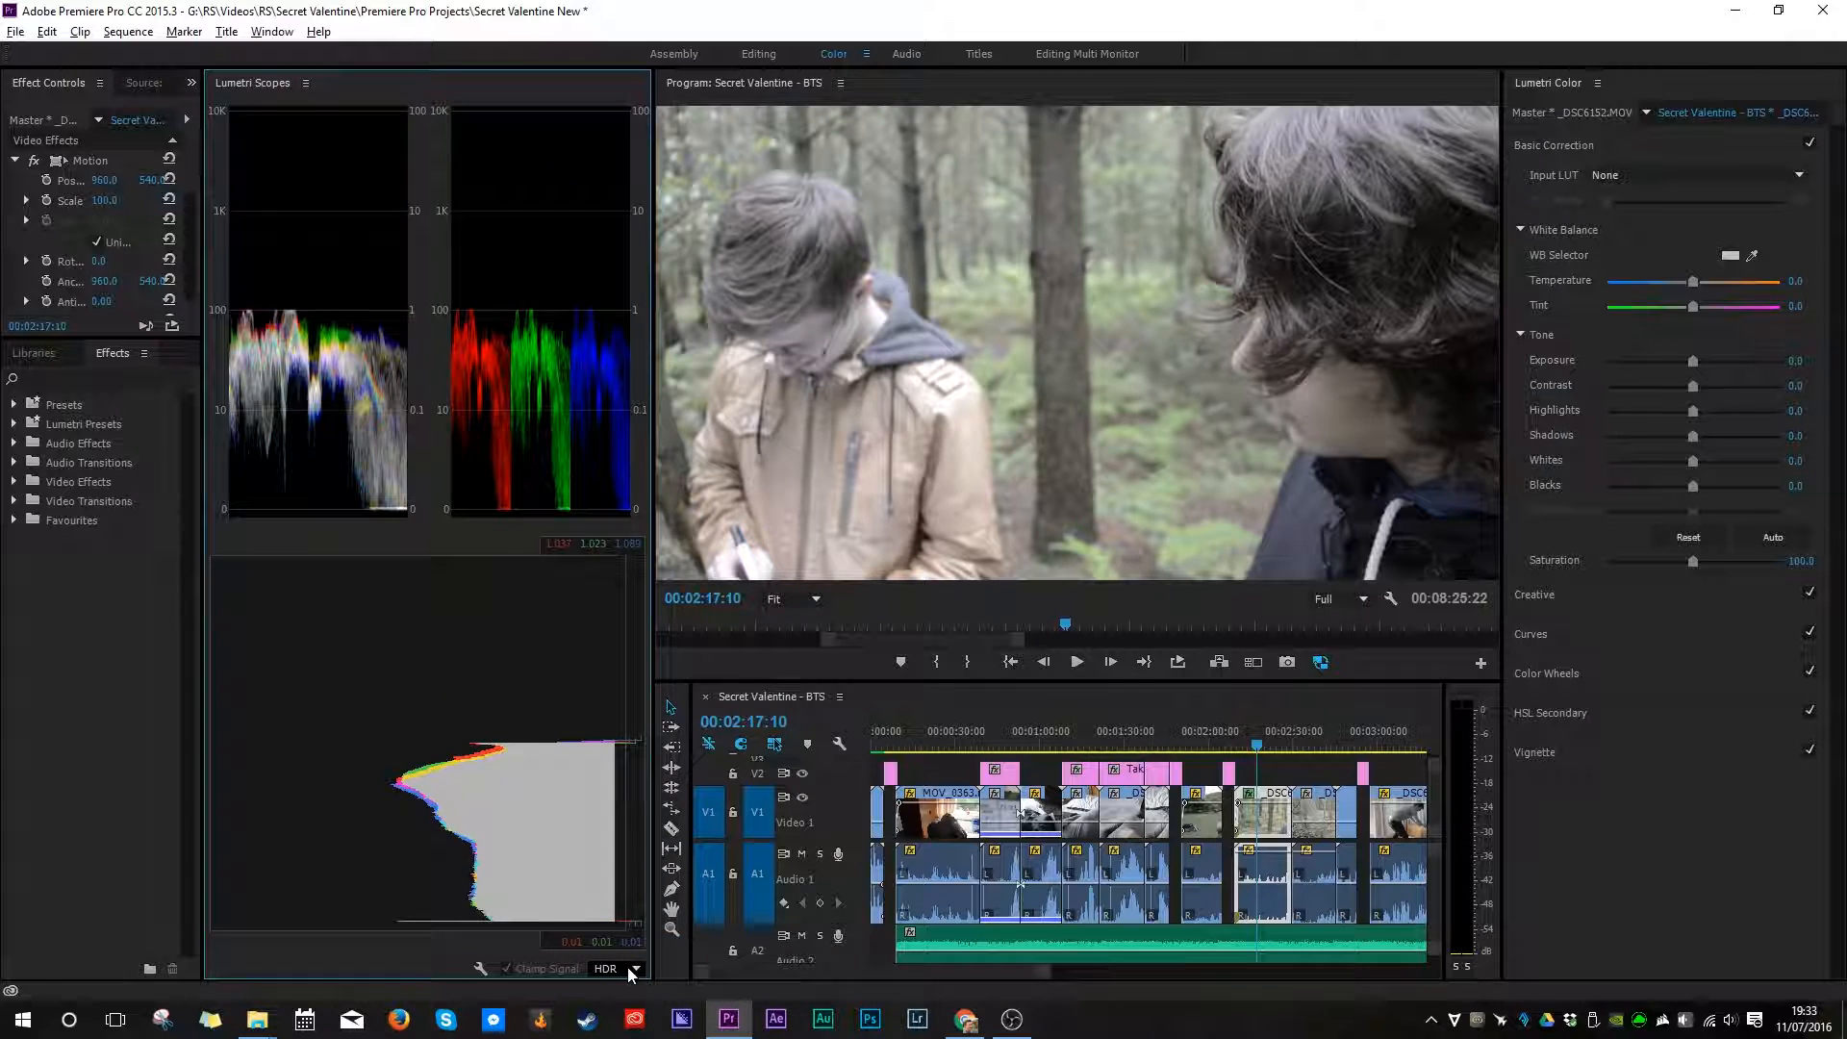
left_click(626, 966)
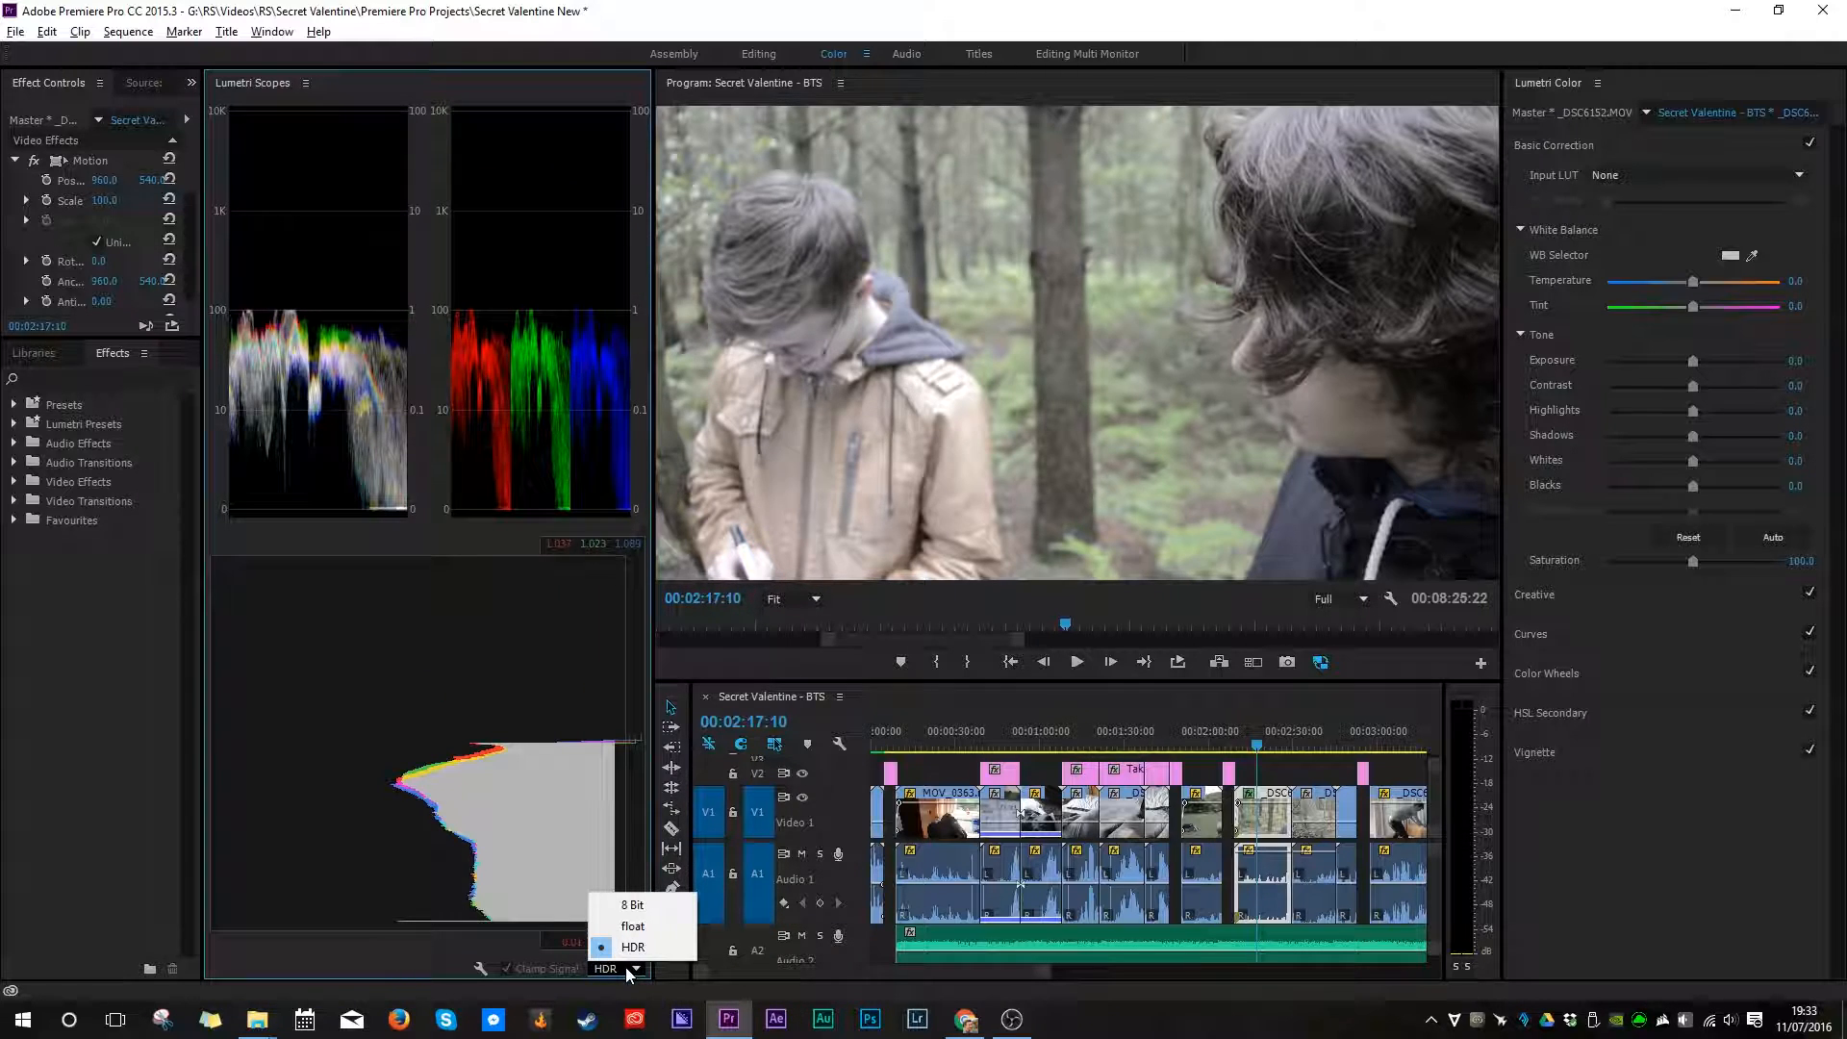
left_click(635, 907)
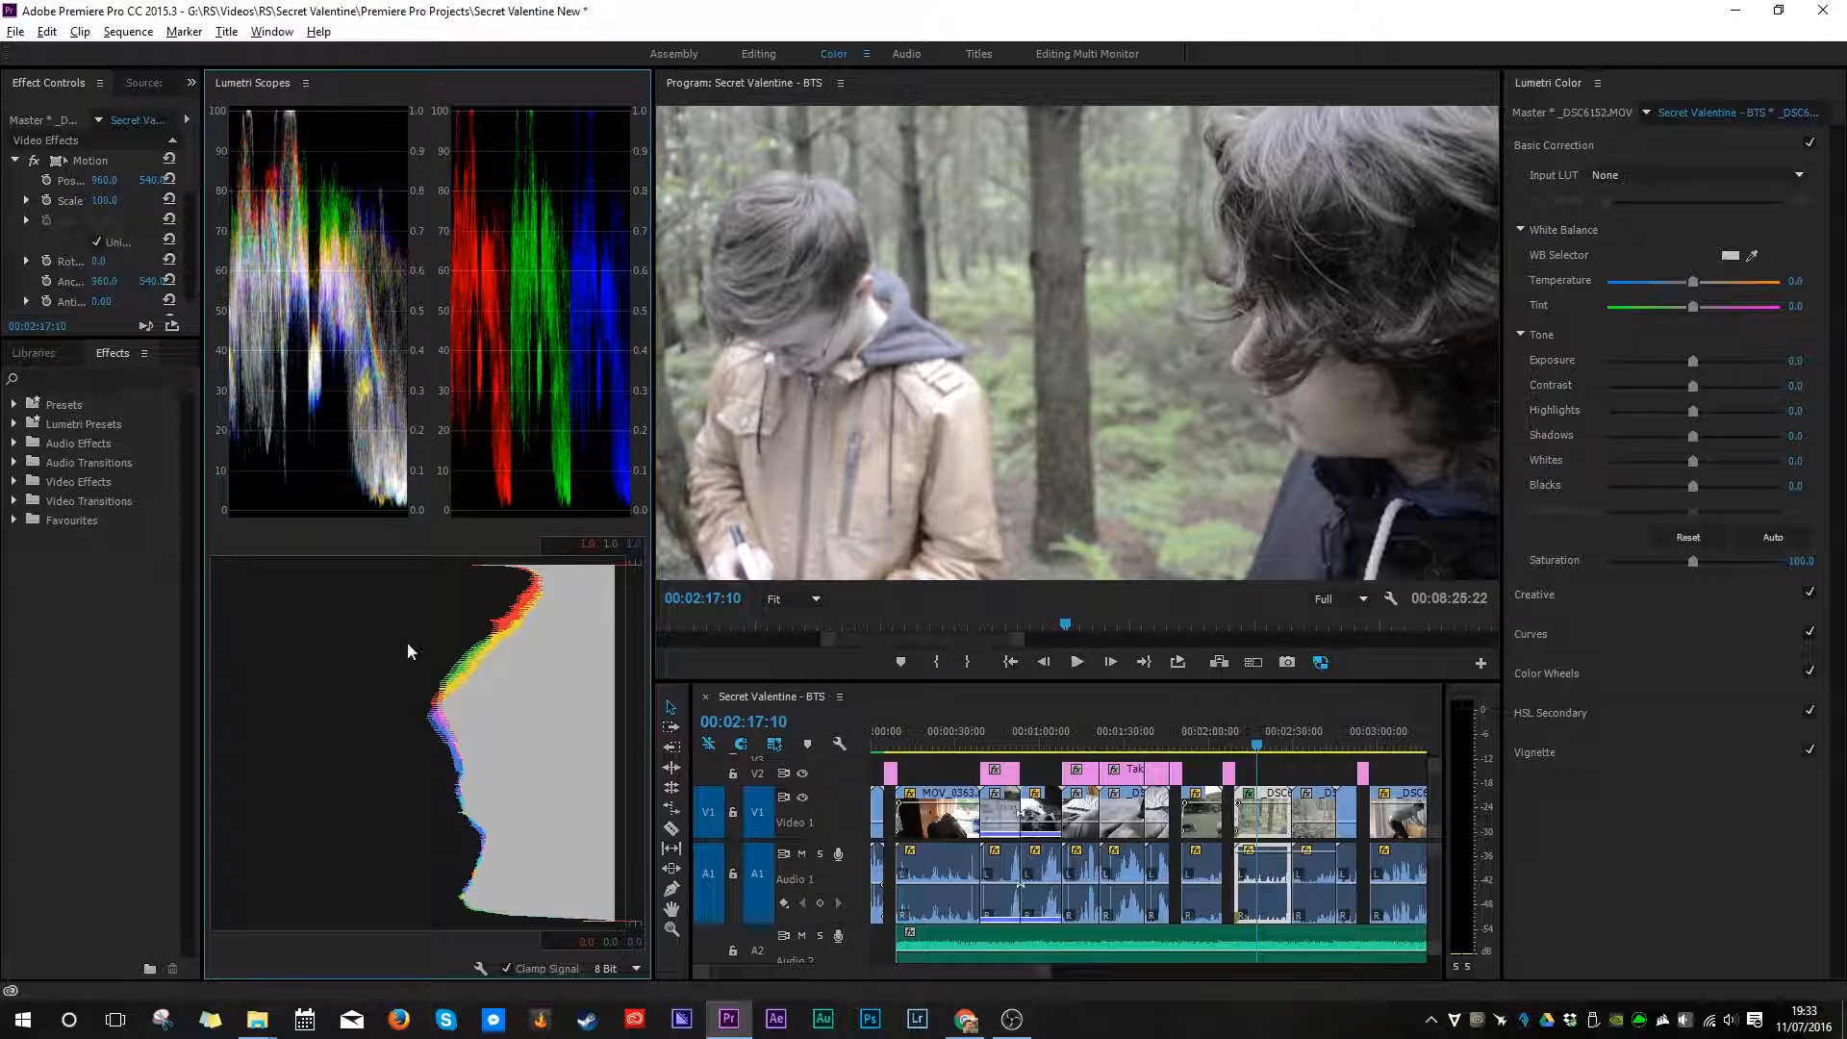
right_click(313, 686)
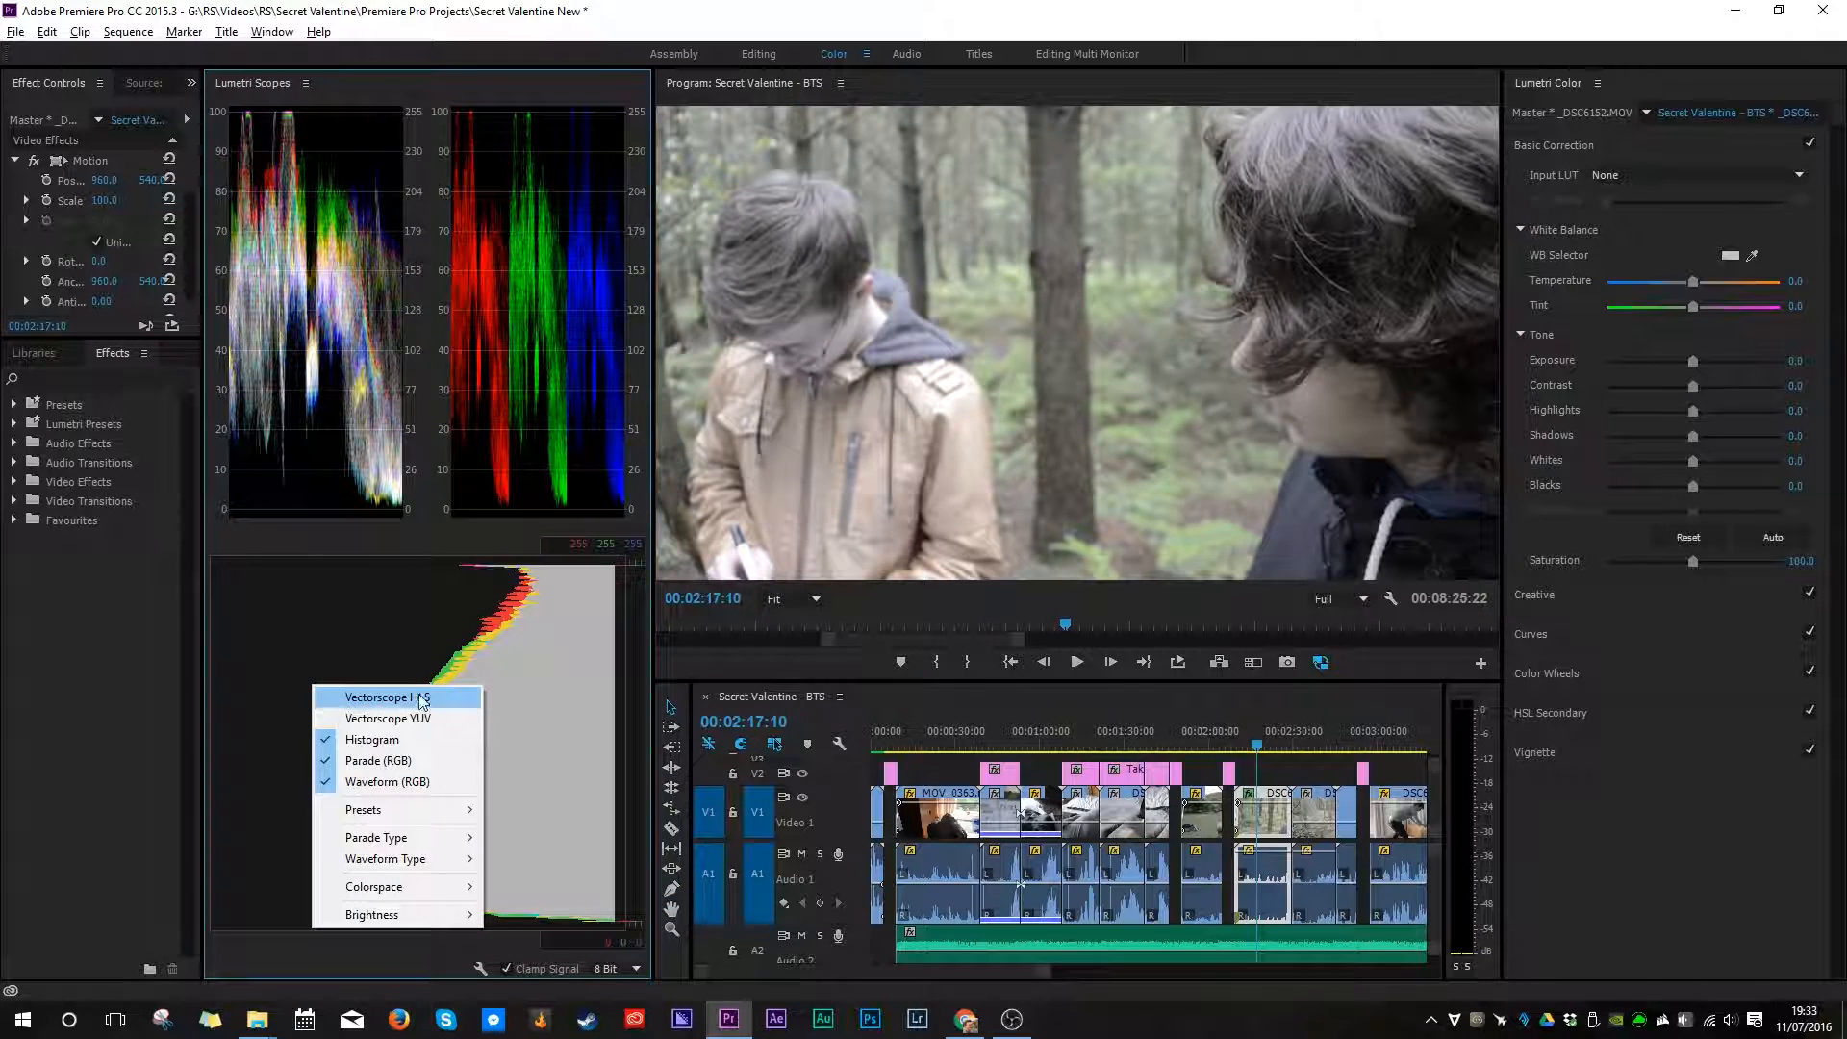
mouse_move(456, 823)
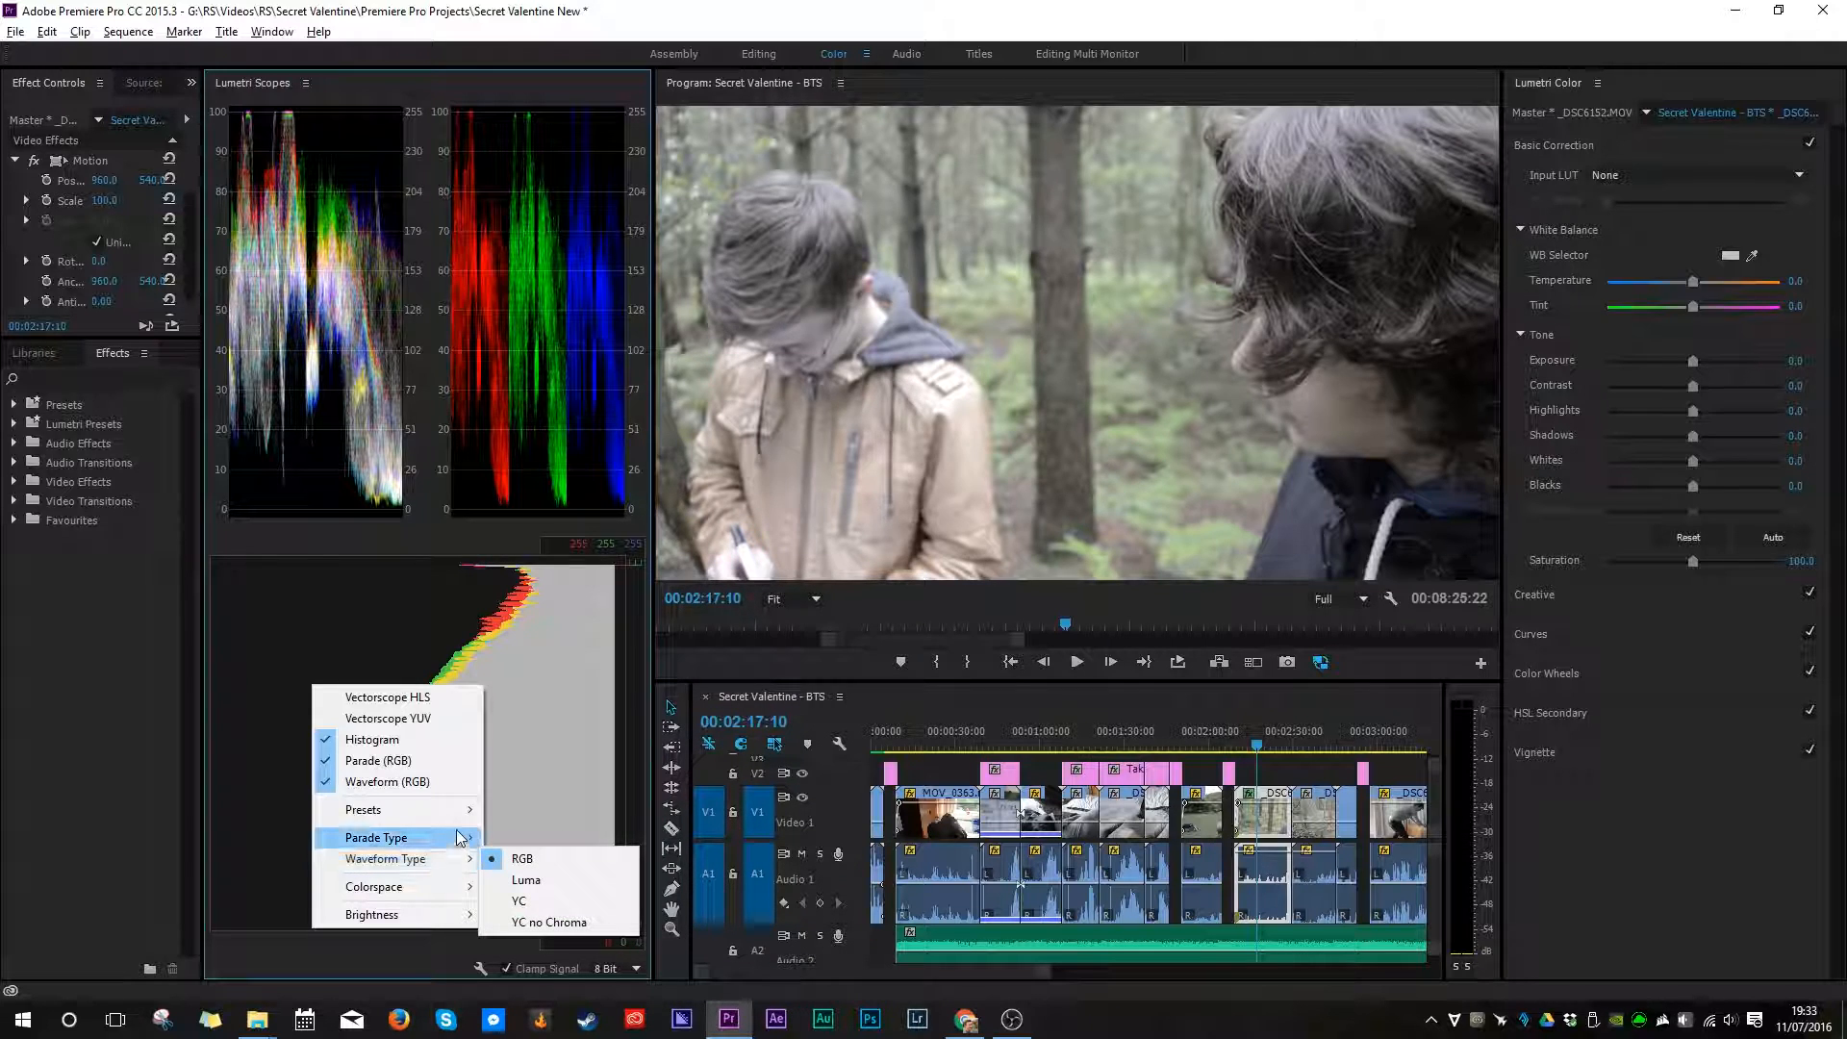
left_click(556, 747)
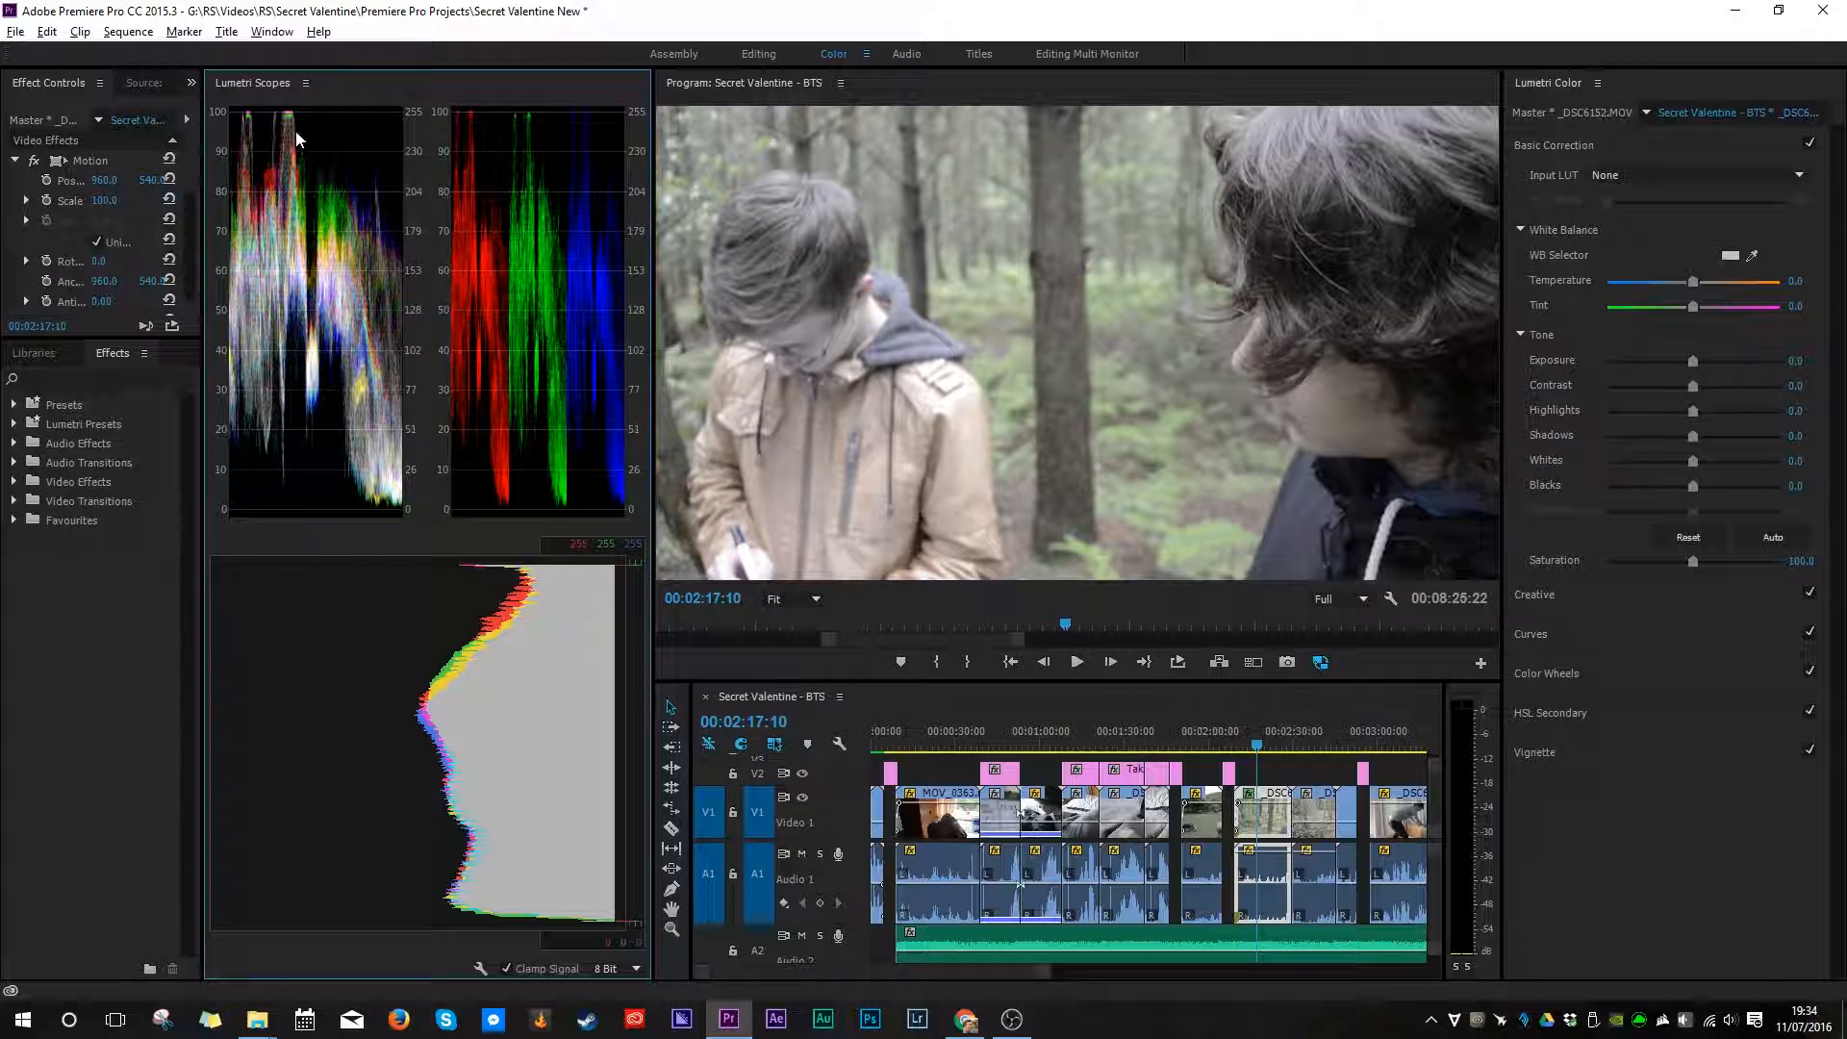
- Adjust the forest clip's tone: Exposure -0.6, Blacks 43.3, Whites -24.4, Shadows 22.2 and Highlights -31.1
left_click_drag(1690, 360, 1683, 361)
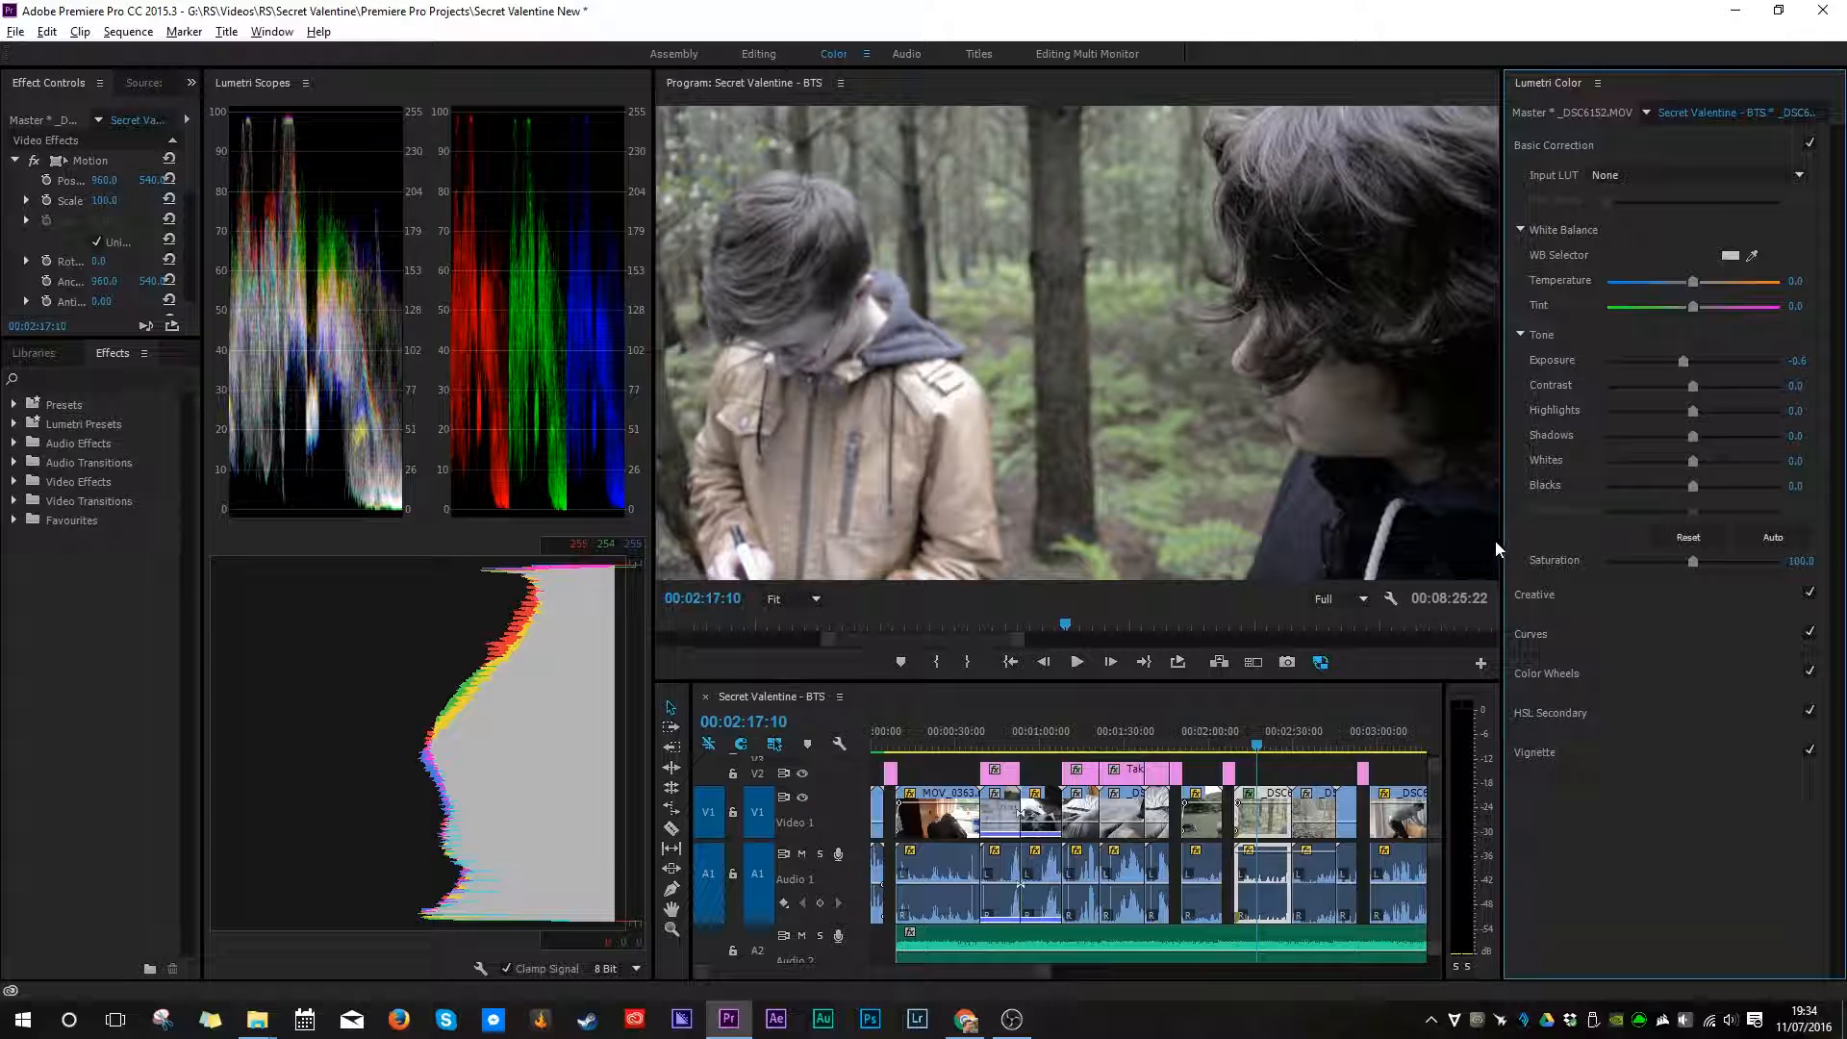
left_click_drag(1697, 484, 1729, 485)
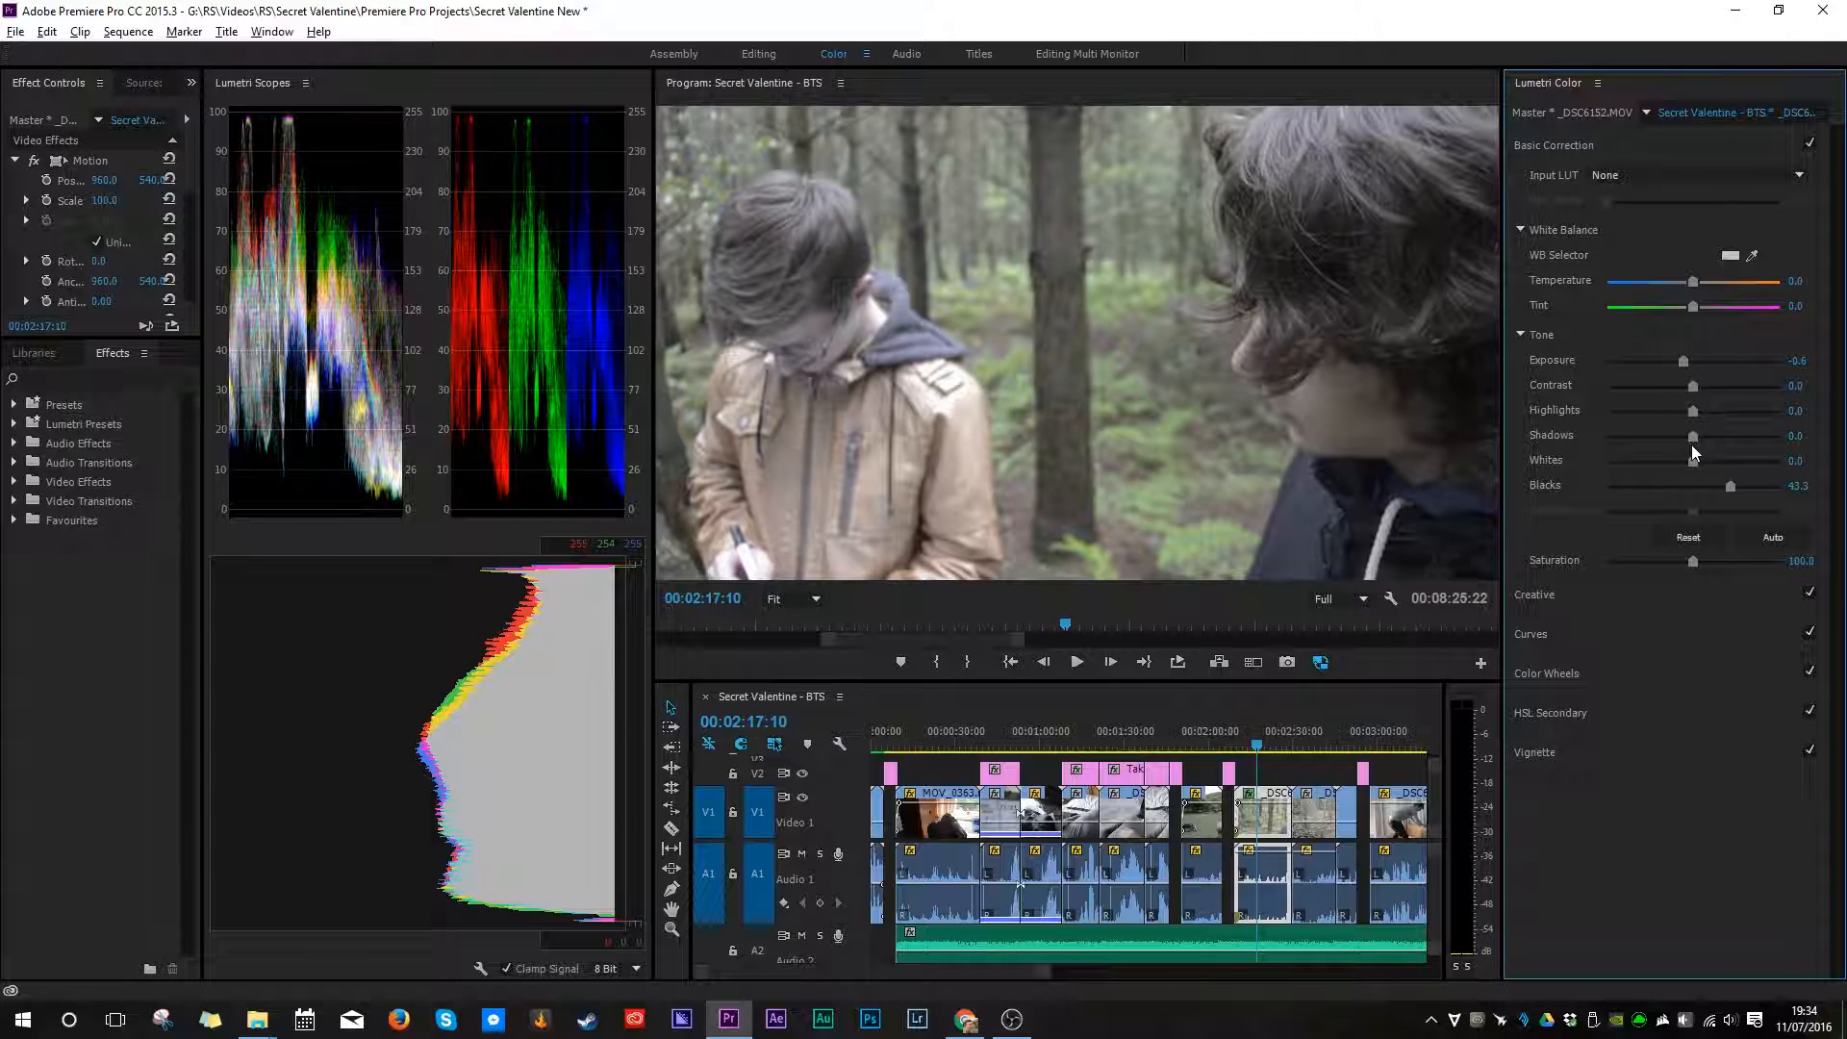
left_click_drag(1690, 462, 1672, 464)
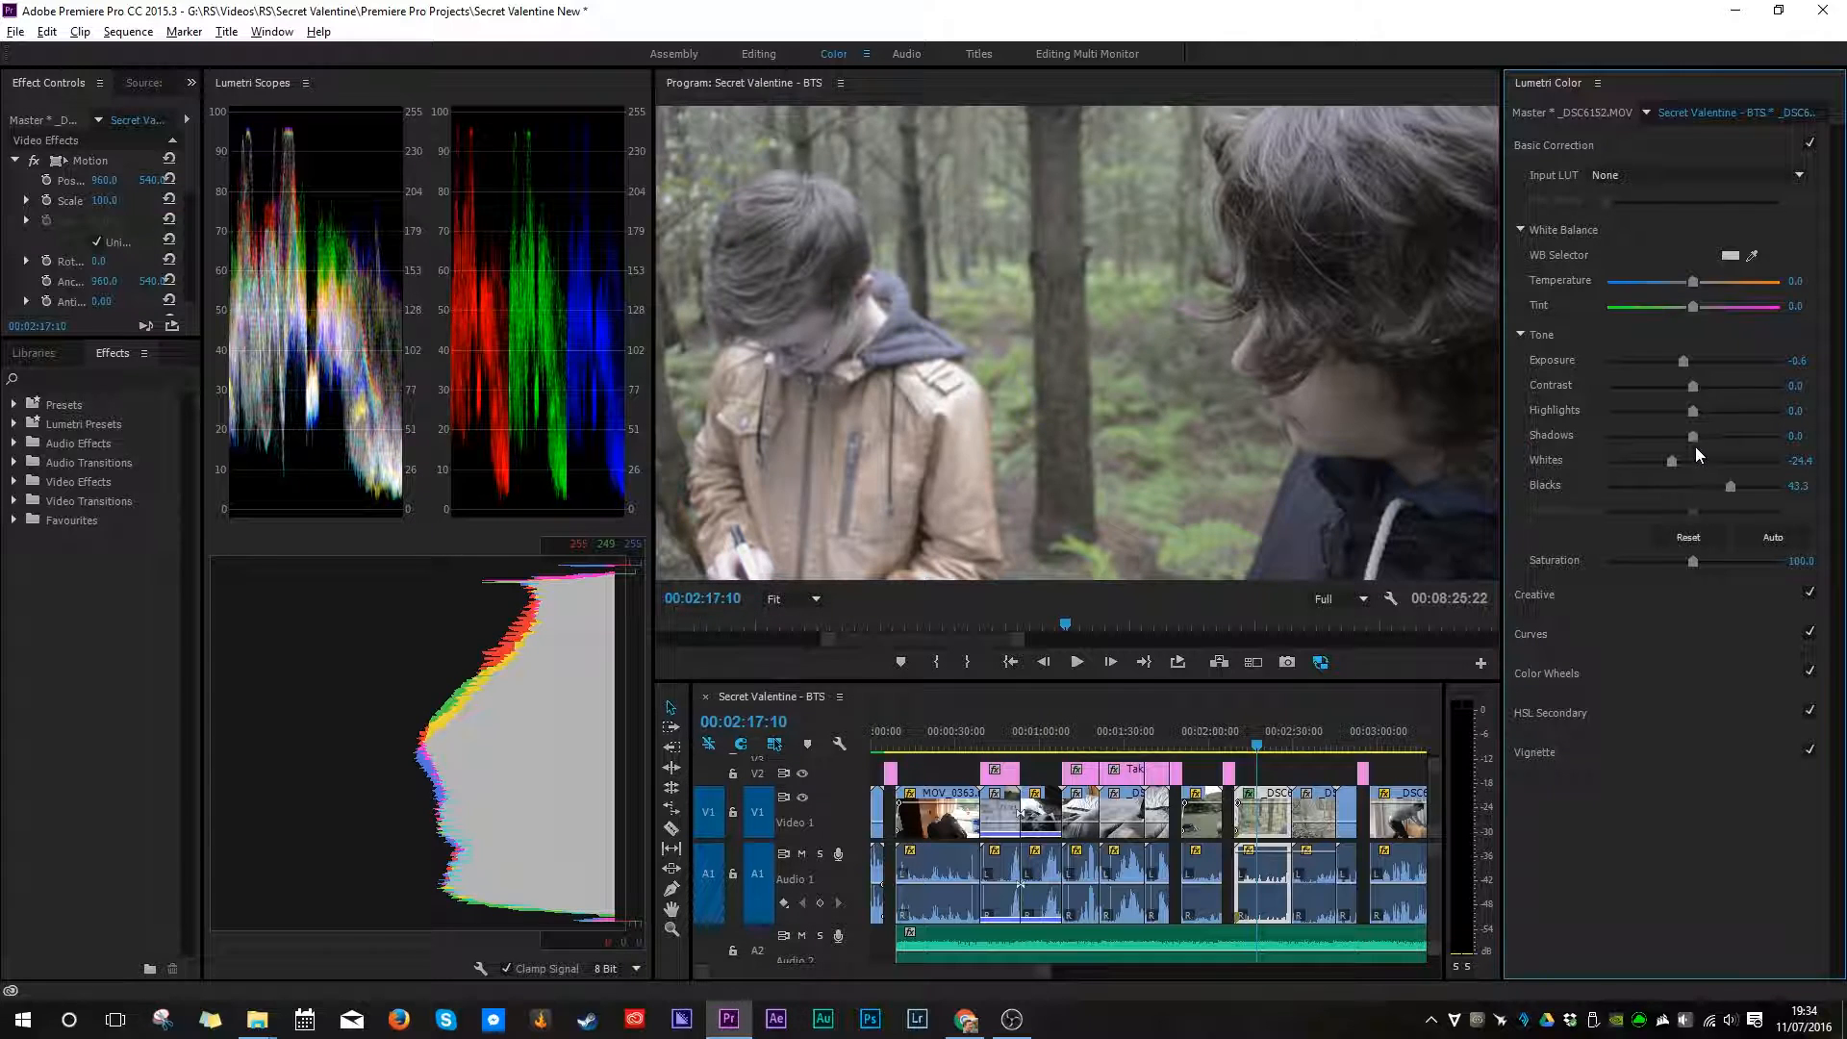
left_click_drag(1694, 436, 1666, 407)
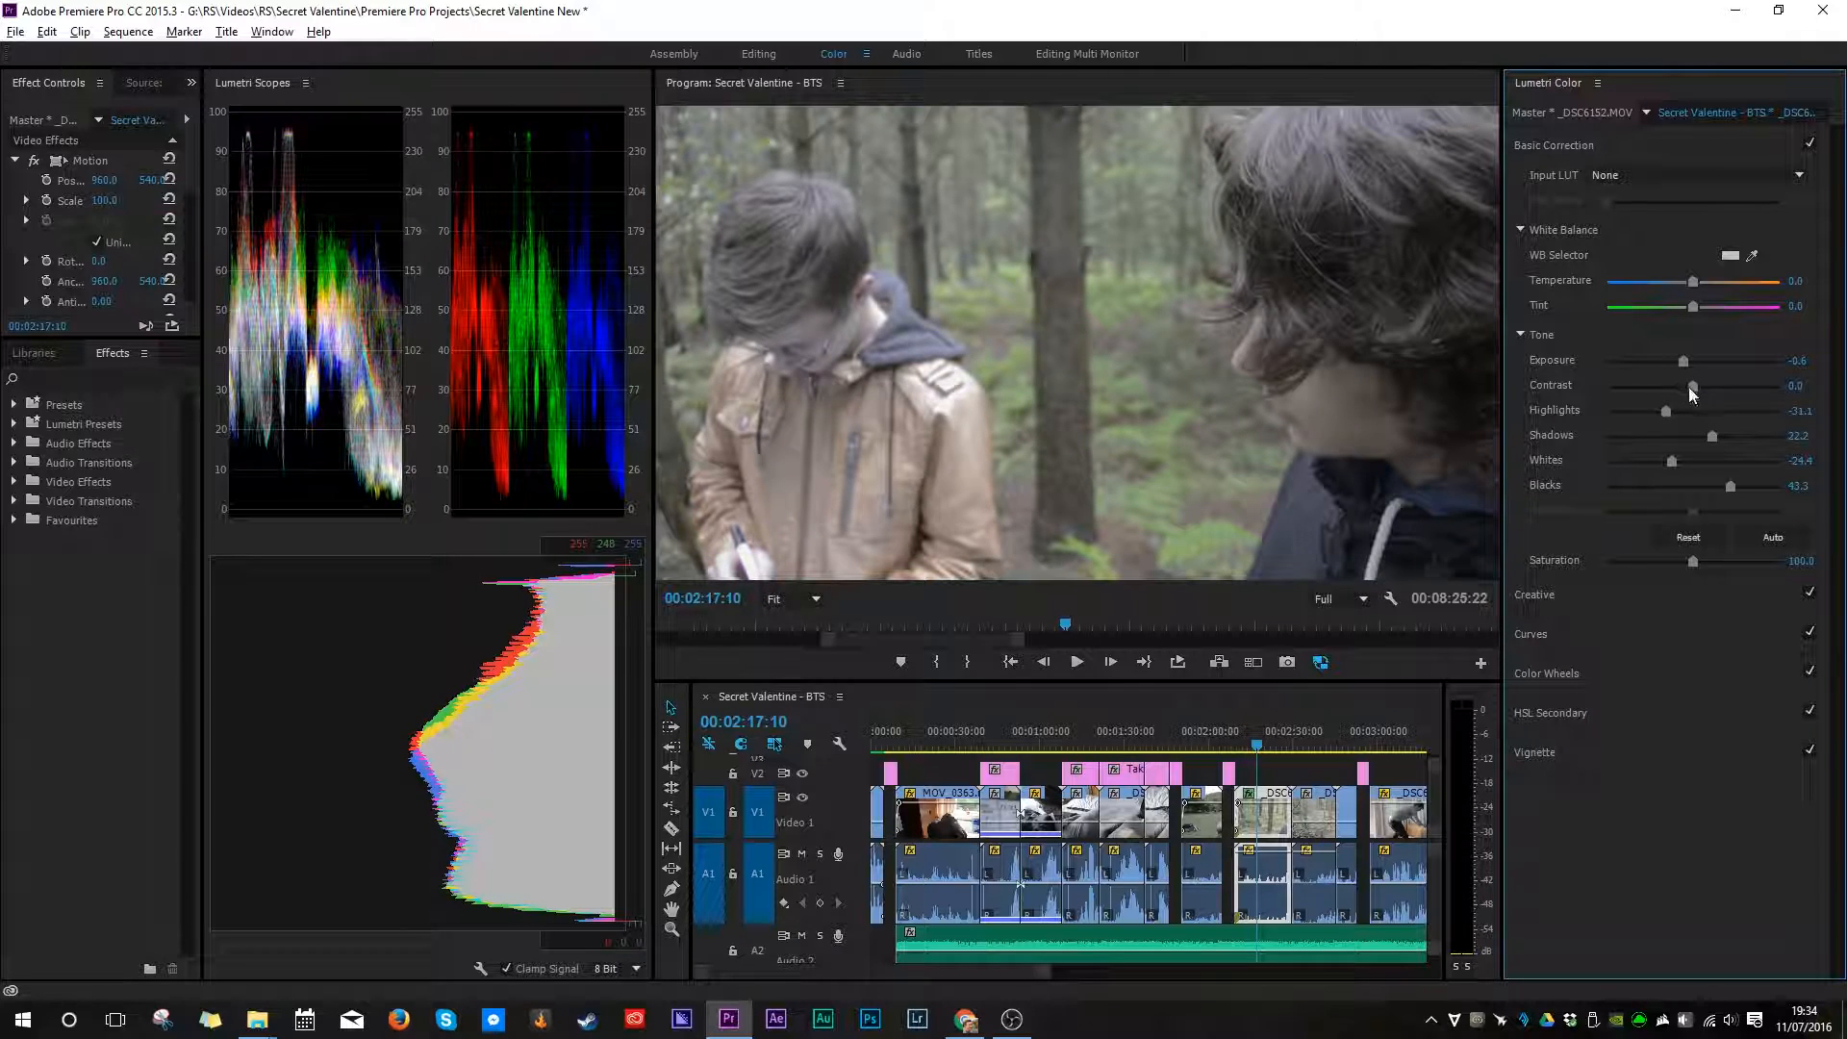
- Try lowering the forest clip's contrast, undo it, and set the basic correction's saturation to 120
left_click_drag(1691, 385, 1504, 392)
key("ctrl+z")
left_click_drag(1695, 563, 1708, 564)
left_click(1705, 593)
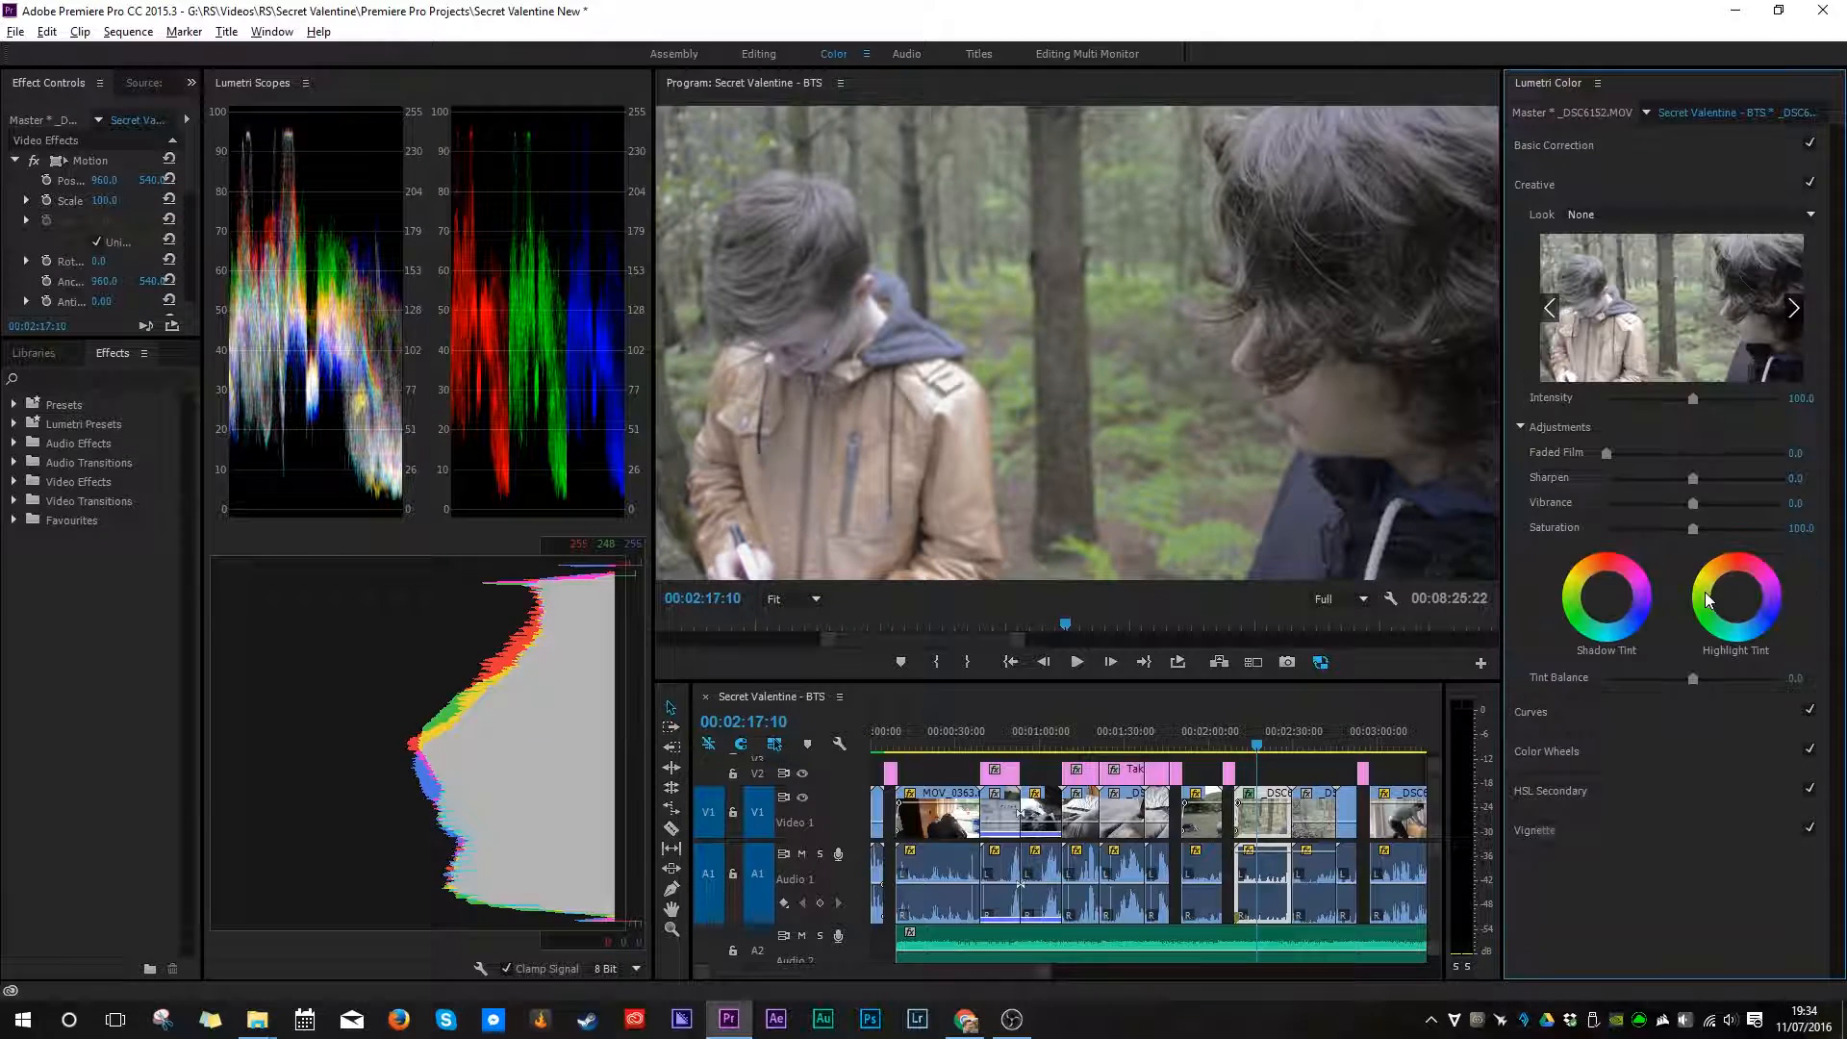
left_click(1629, 141)
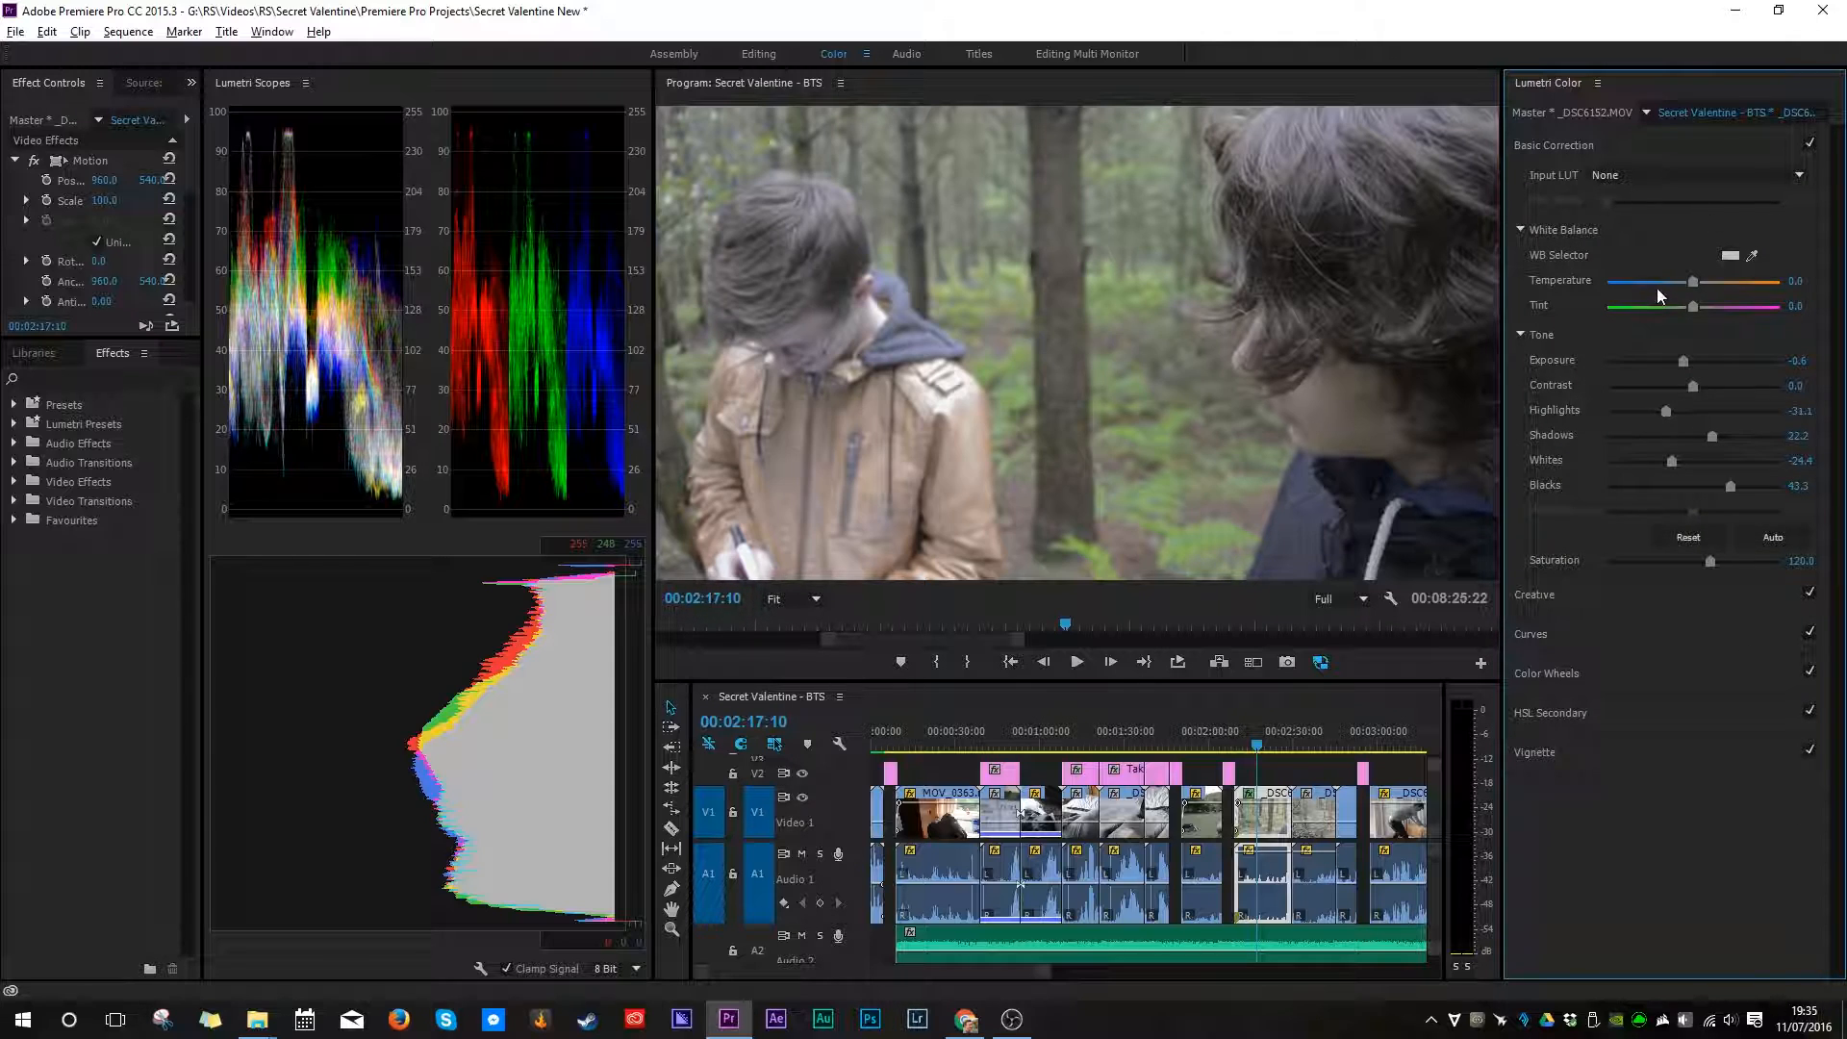
- Try sampling the white balance from the green ferns, the foreground boy's hair and the pale spot beside the other boy's hood
left_click(1752, 256)
left_click(848, 274)
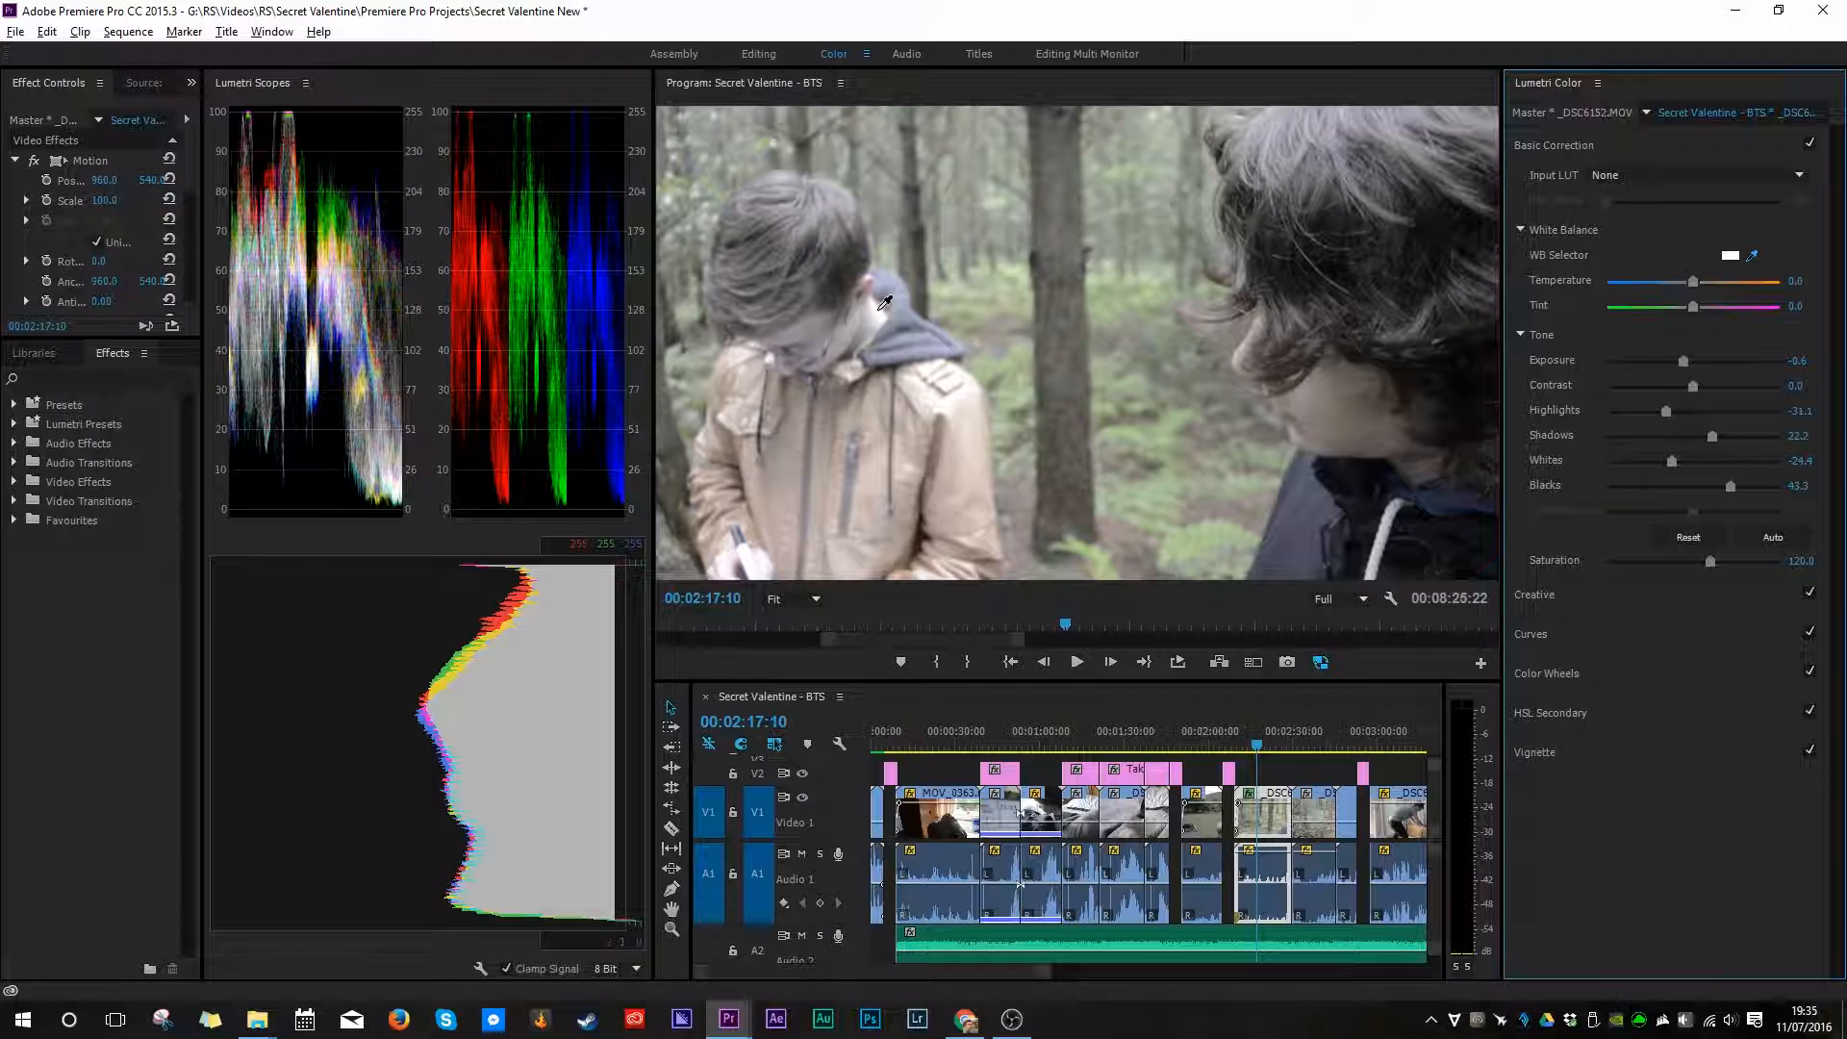
left_click(880, 308)
left_click(1149, 447)
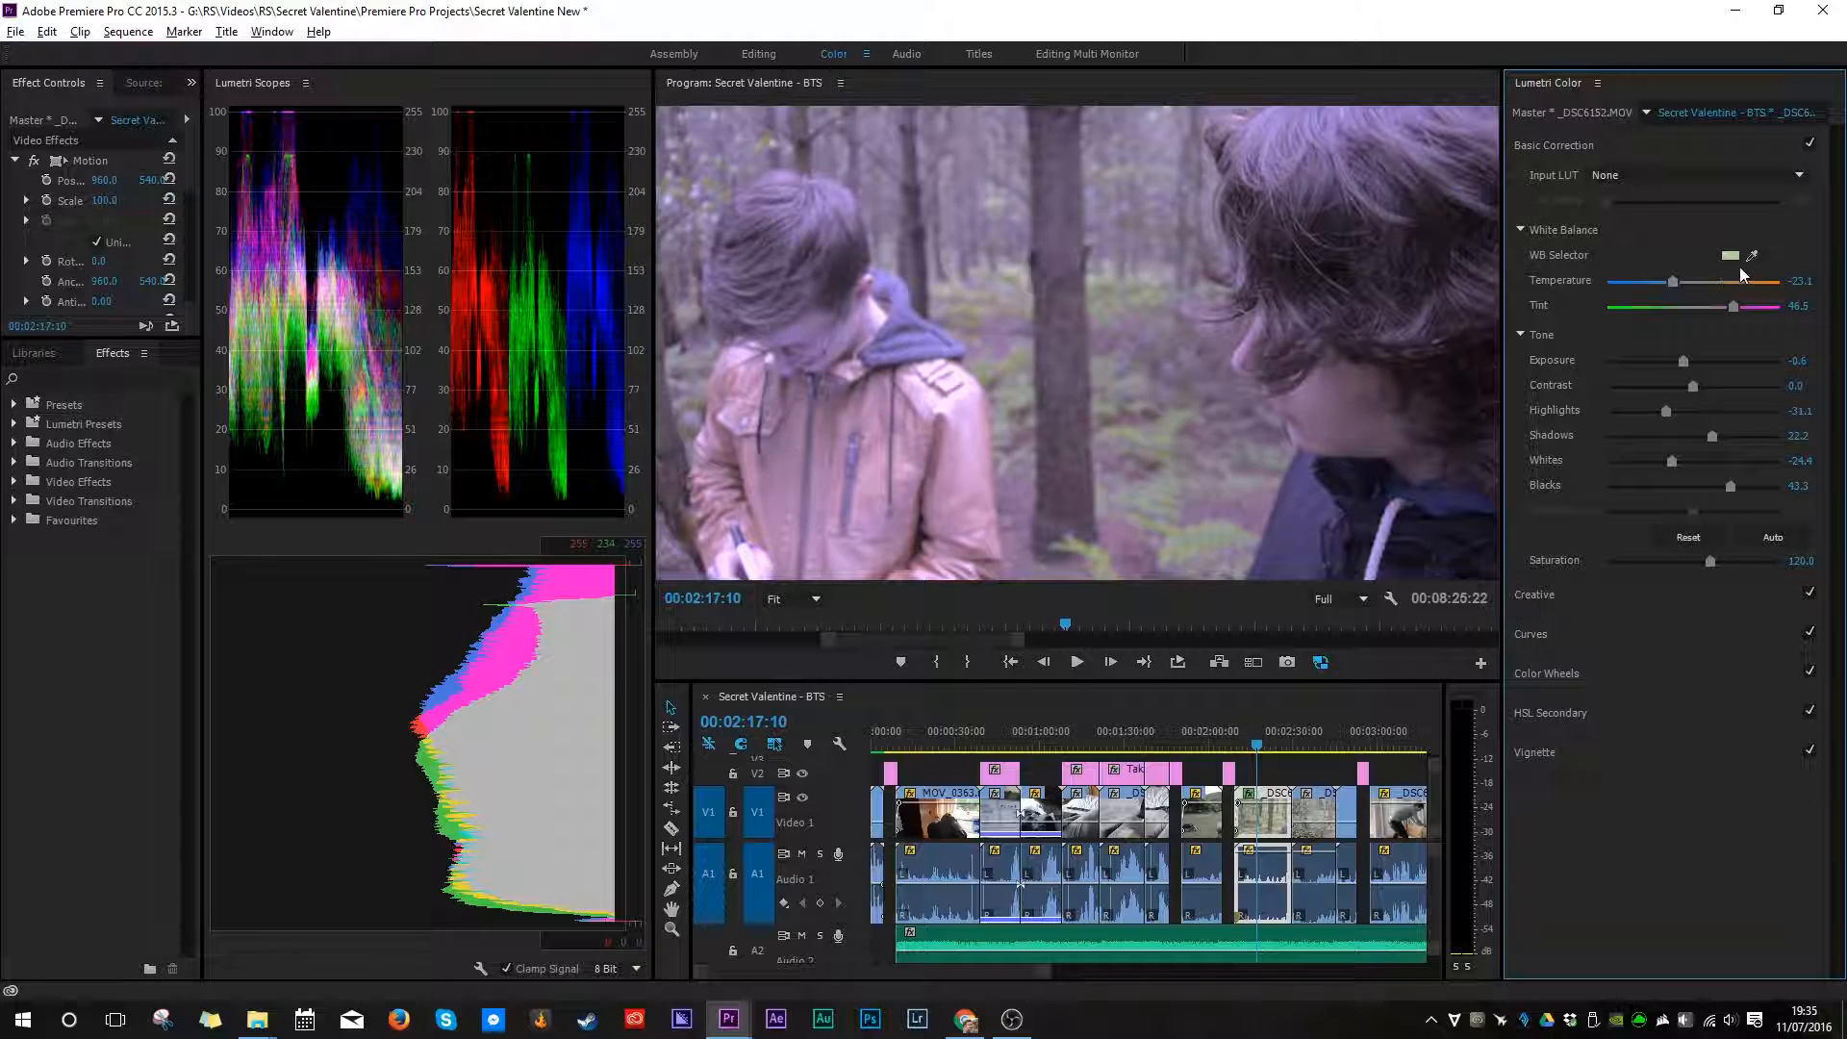
left_click(1751, 255)
left_click(1383, 307)
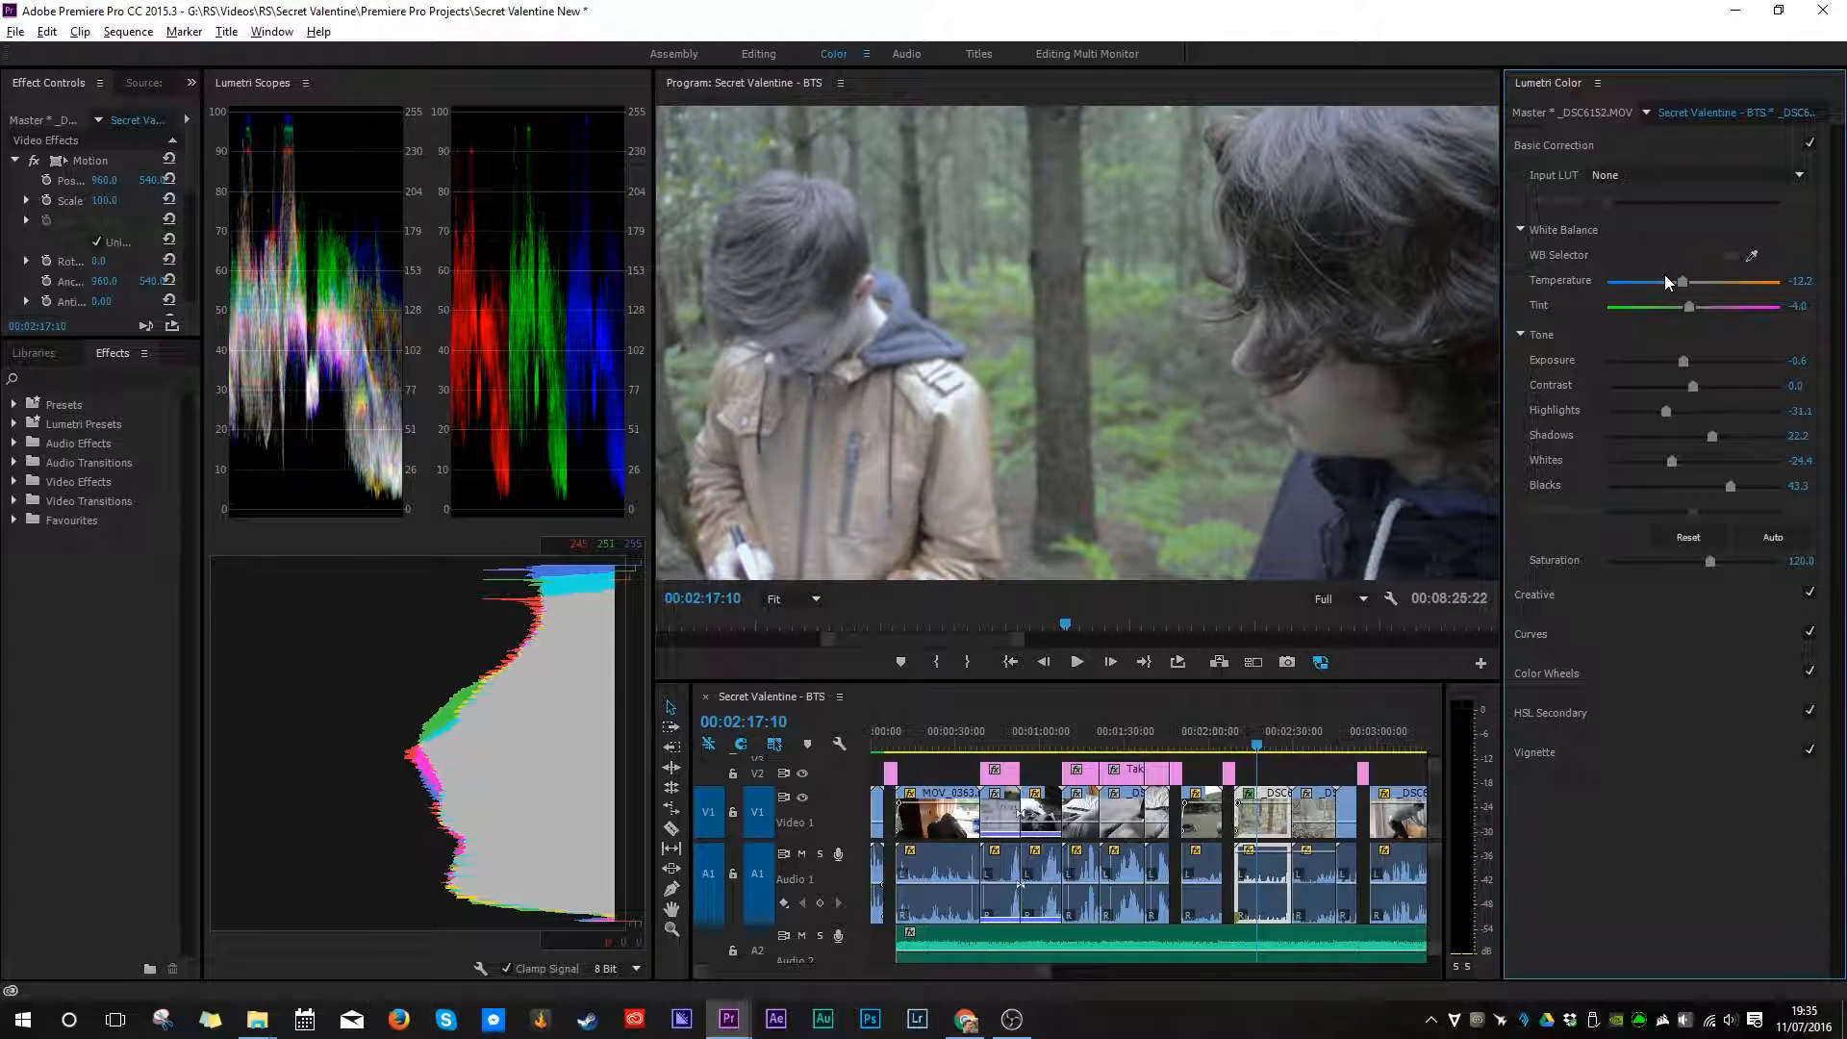
left_click(1750, 256)
left_click(893, 304)
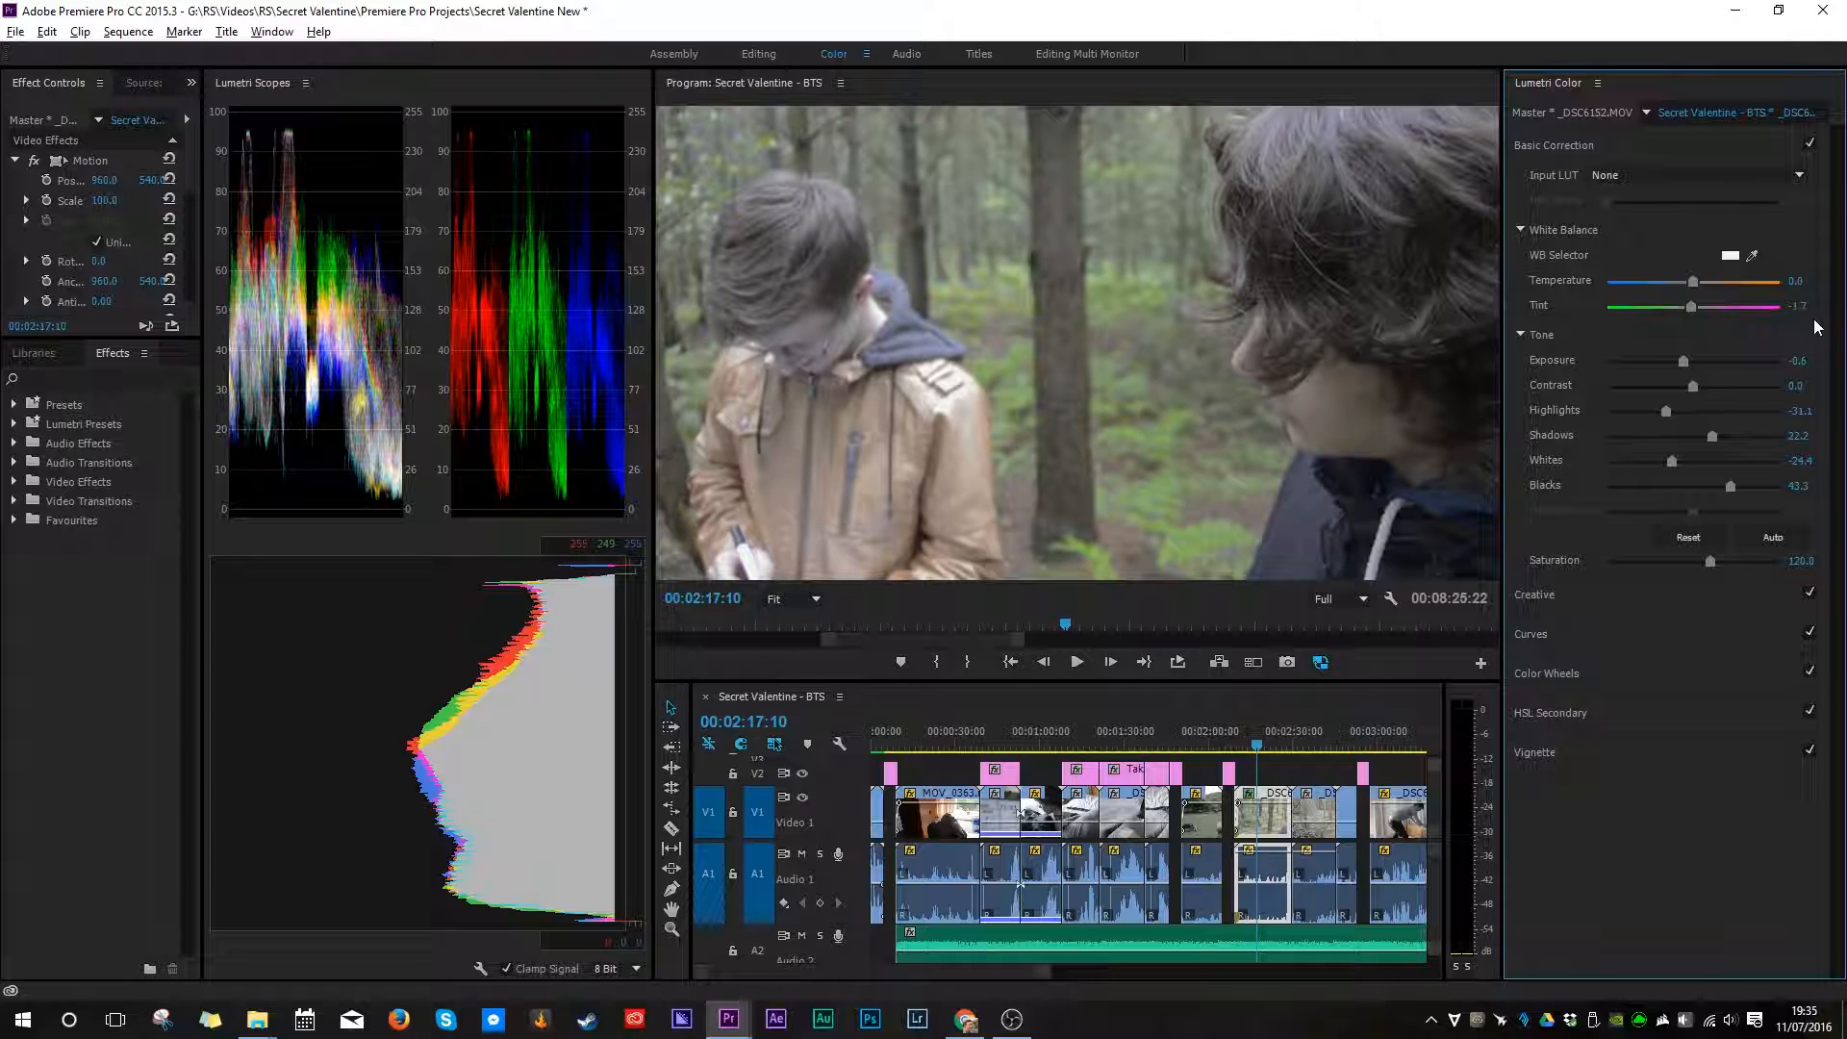
- Set the forest clip's white balance Tint to 0
left_click(1805, 306)
type("0")
key("Return")
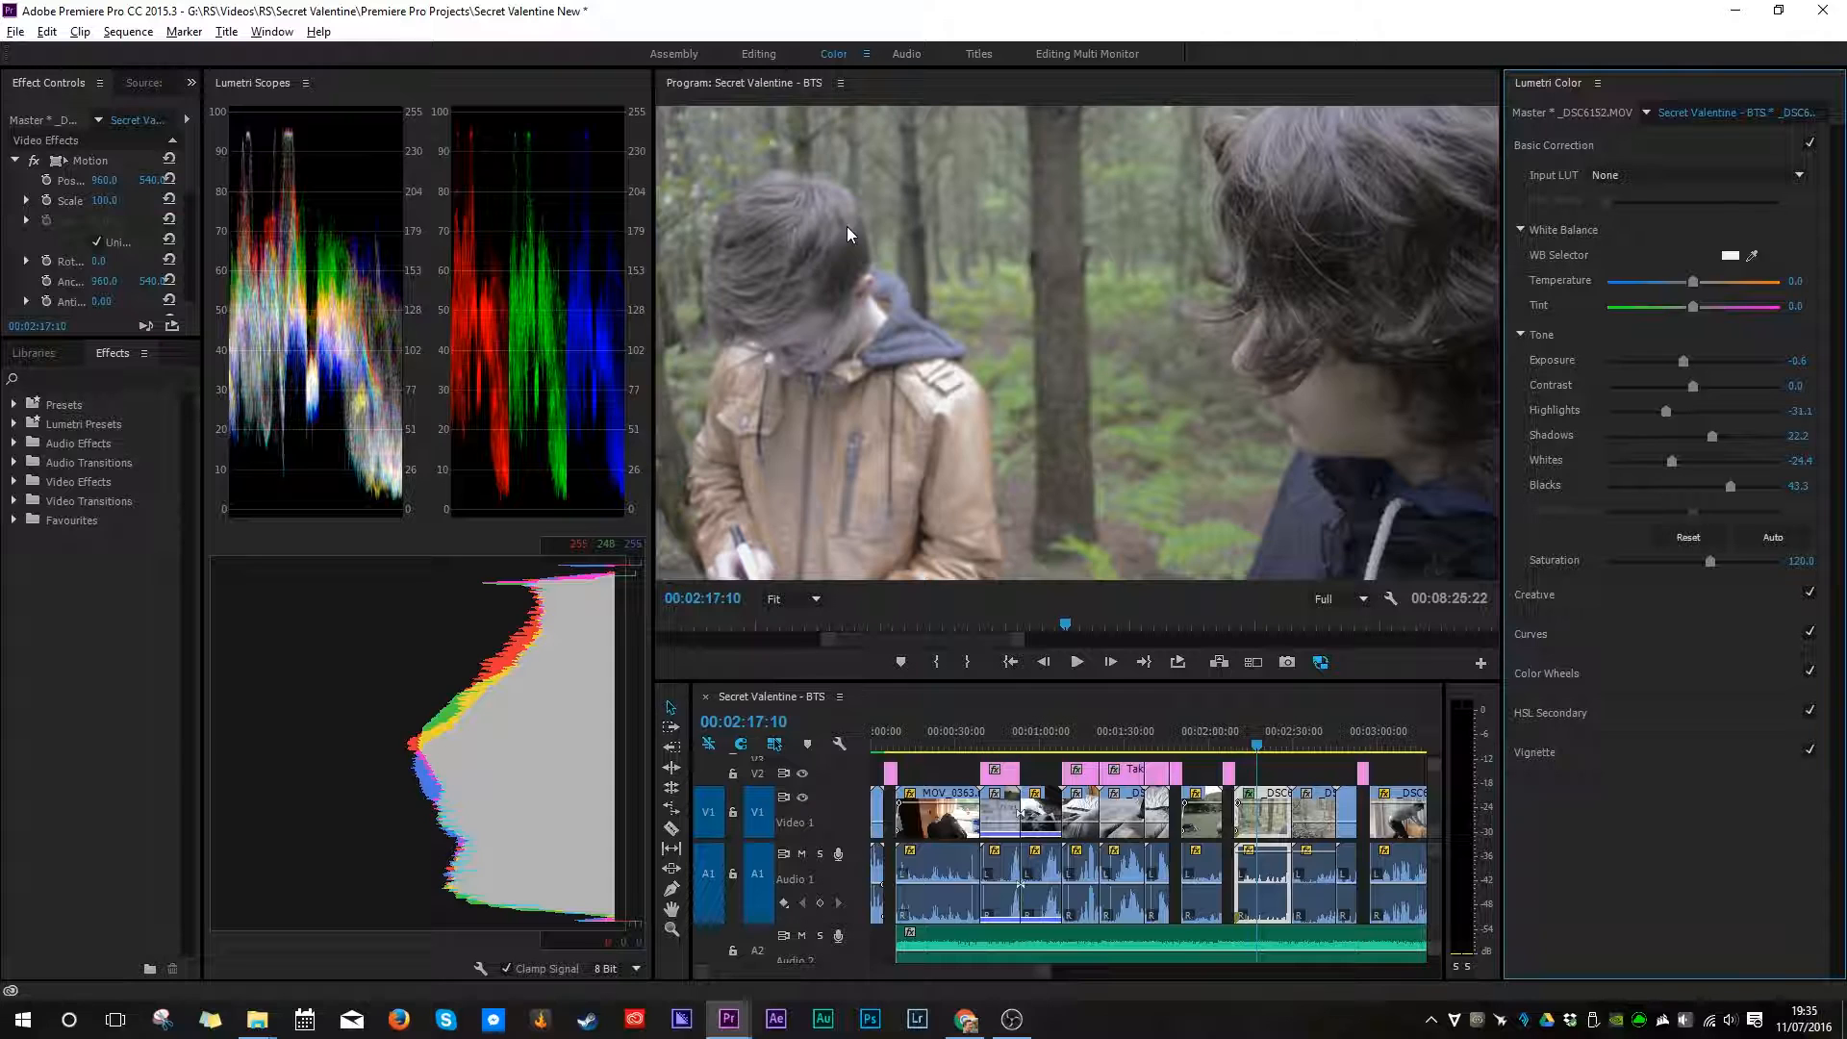
- Browse the available creative looks and preview them on the forest clip, from CineSpace2383sRGB6bit through Monochrome Kodak 5205 Fuji 3510
left_click(1670, 593)
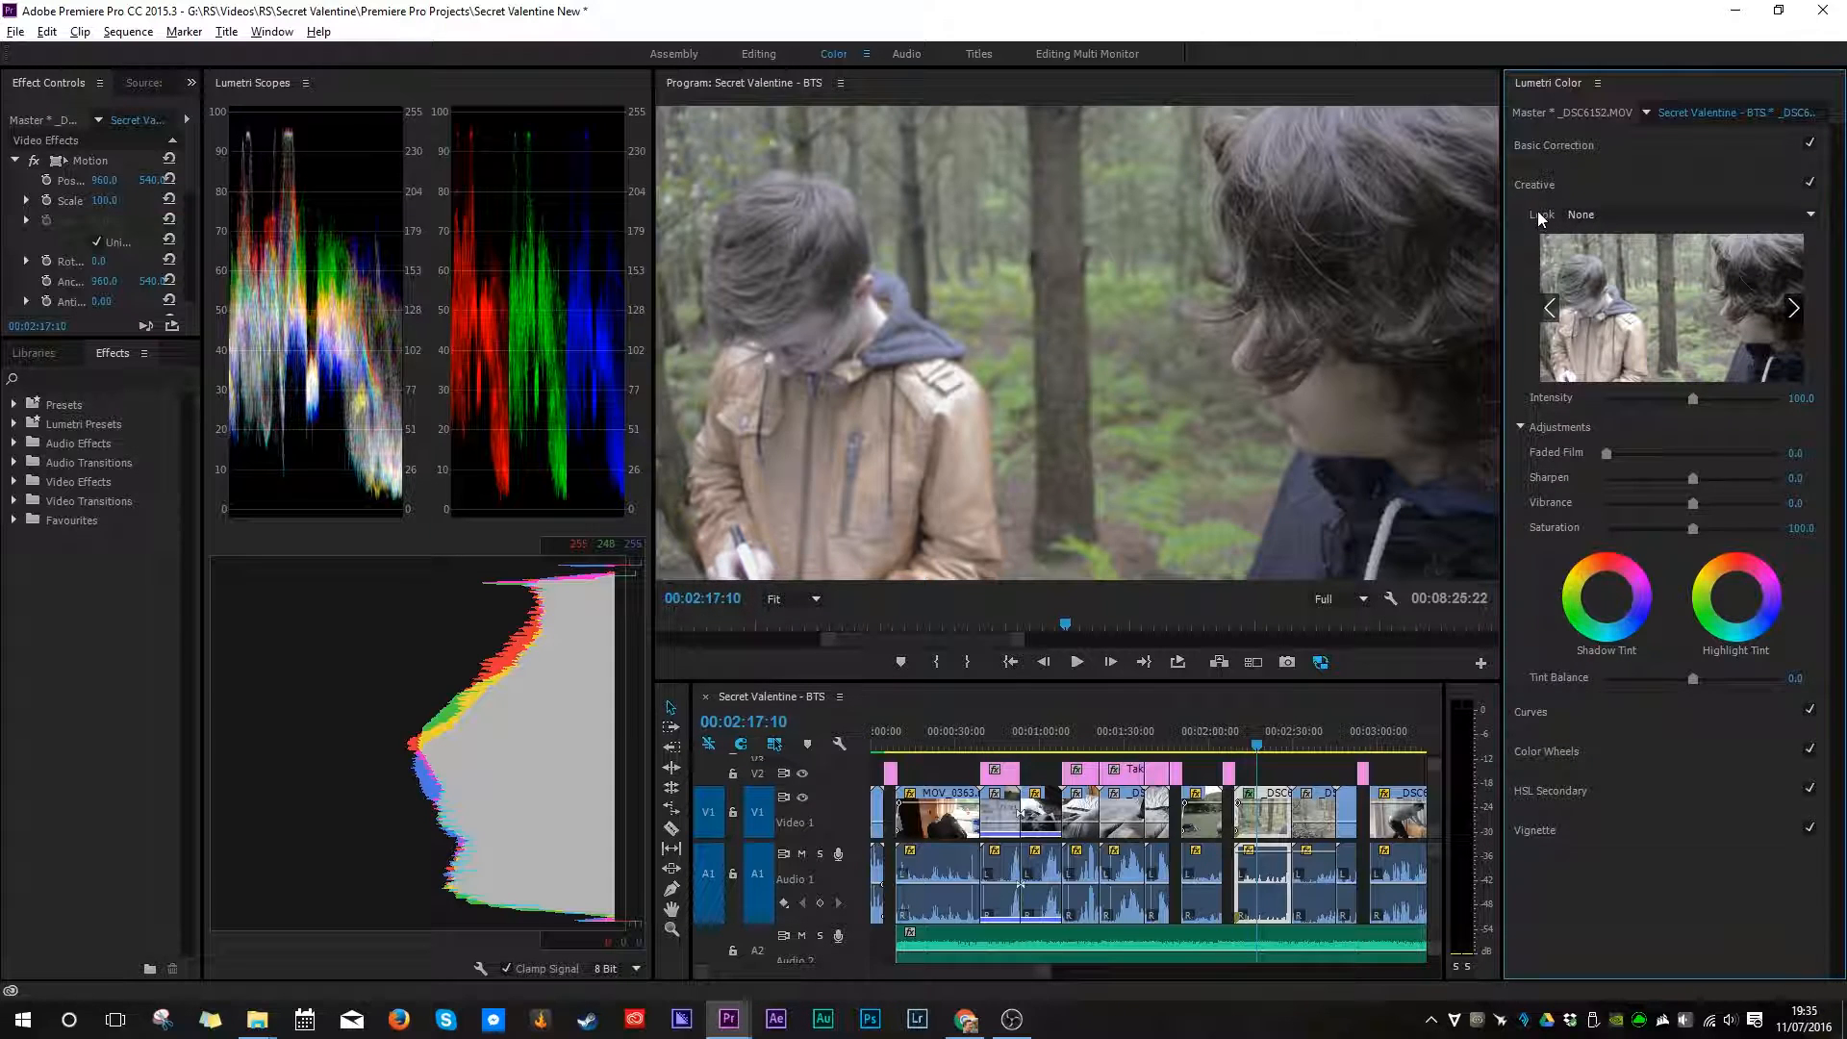
left_click(1596, 217)
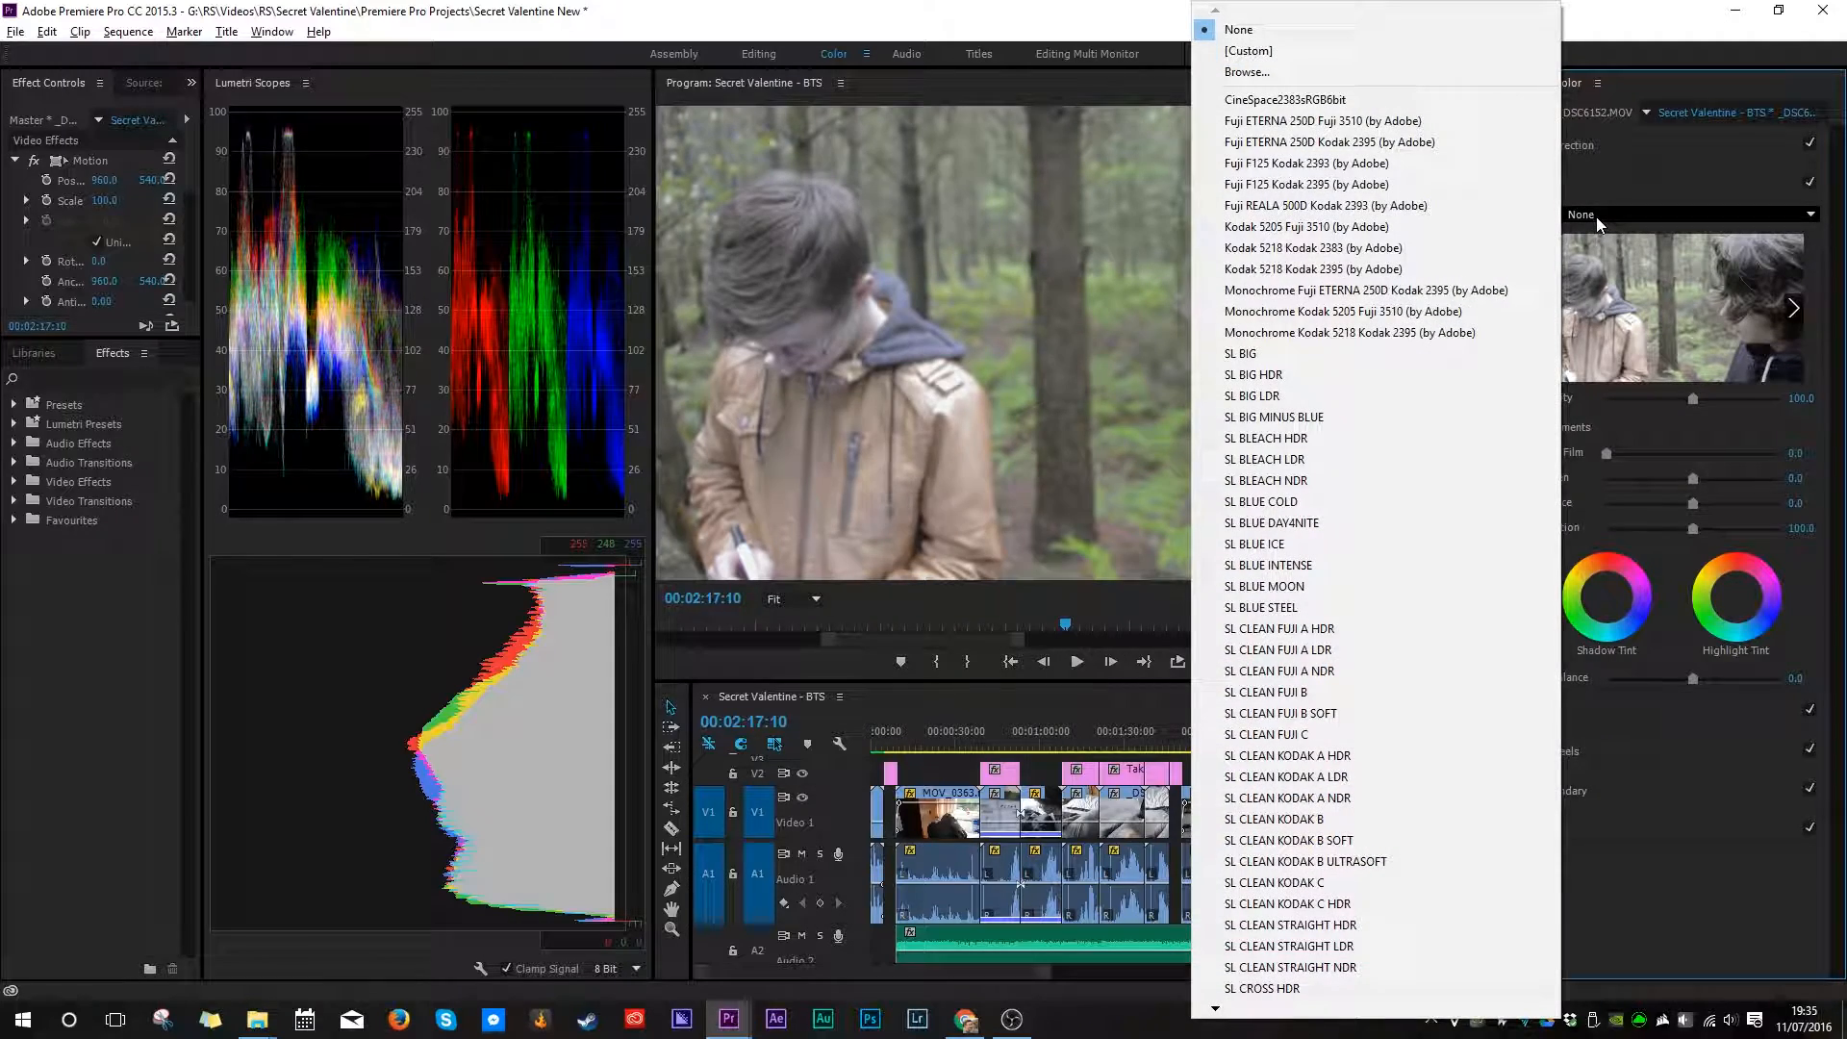
left_click(1566, 219)
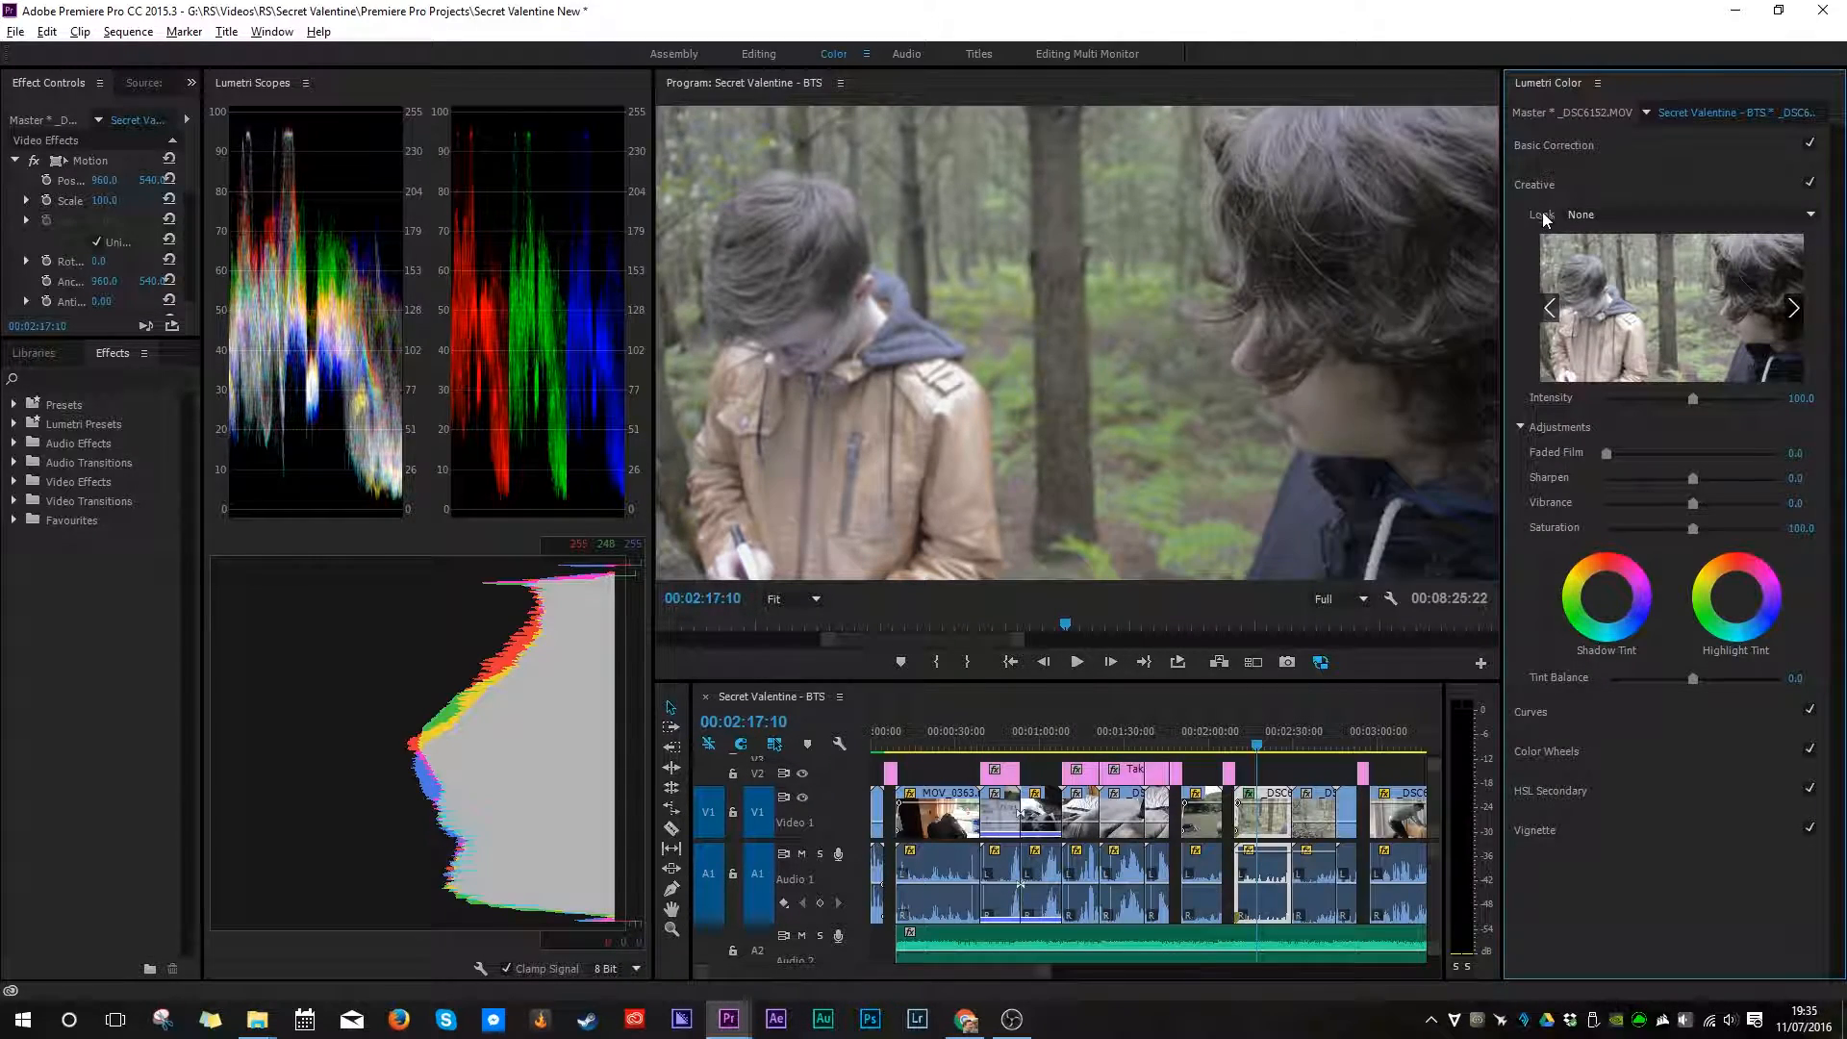
left_click(1566, 214)
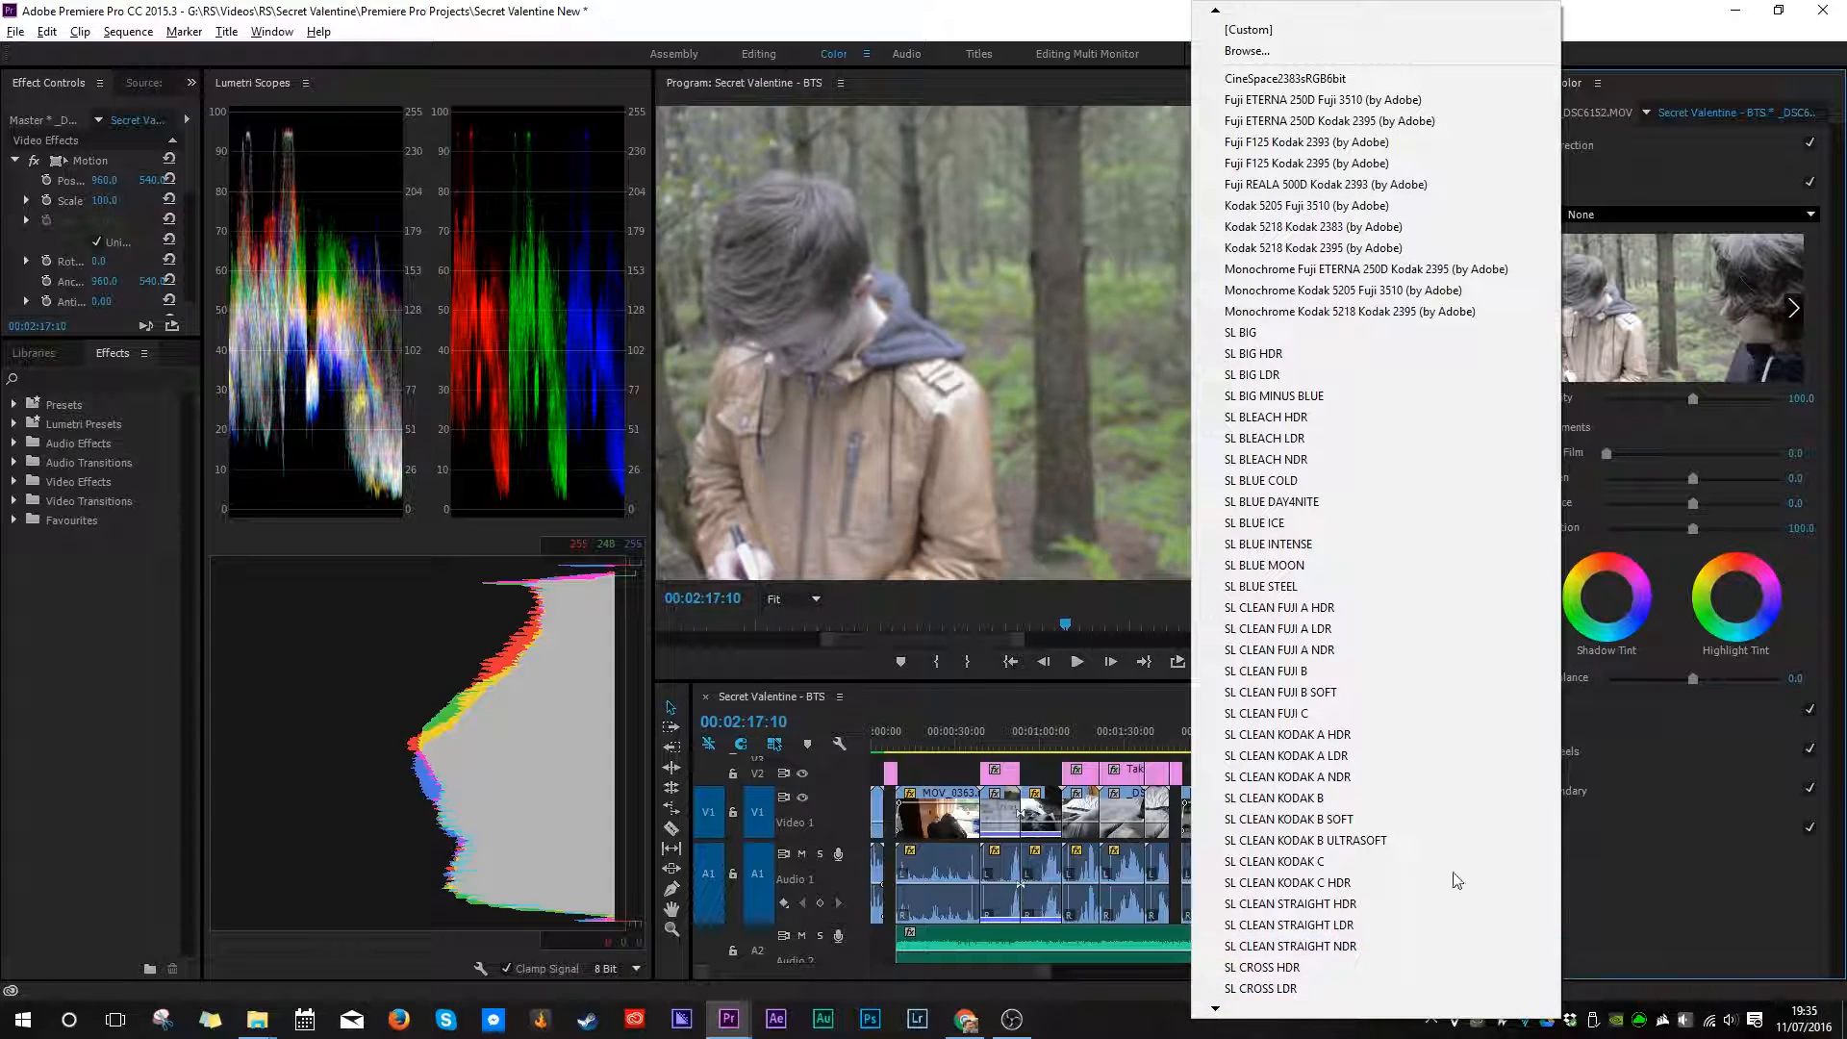
left_click(1780, 291)
left_click(1794, 312)
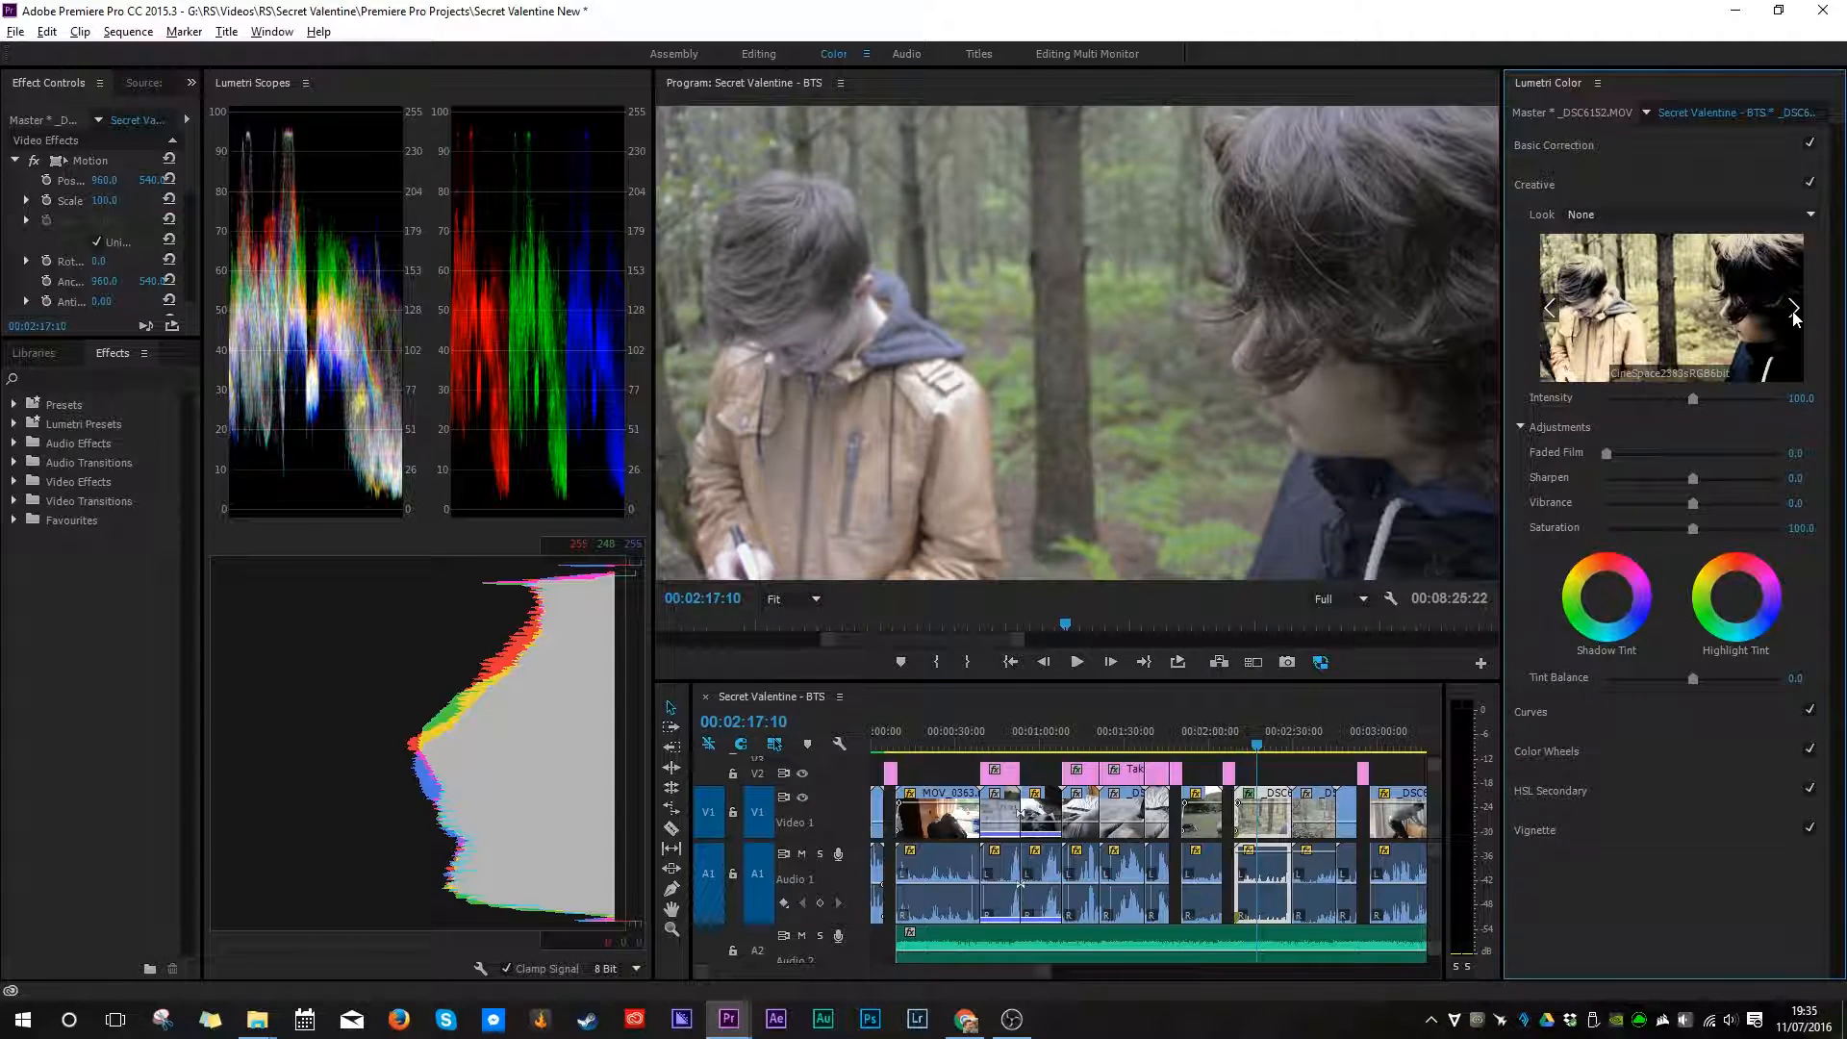
left_click(1794, 312)
left_click(1794, 312)
left_click(1794, 313)
left_click(1794, 313)
left_click(1794, 313)
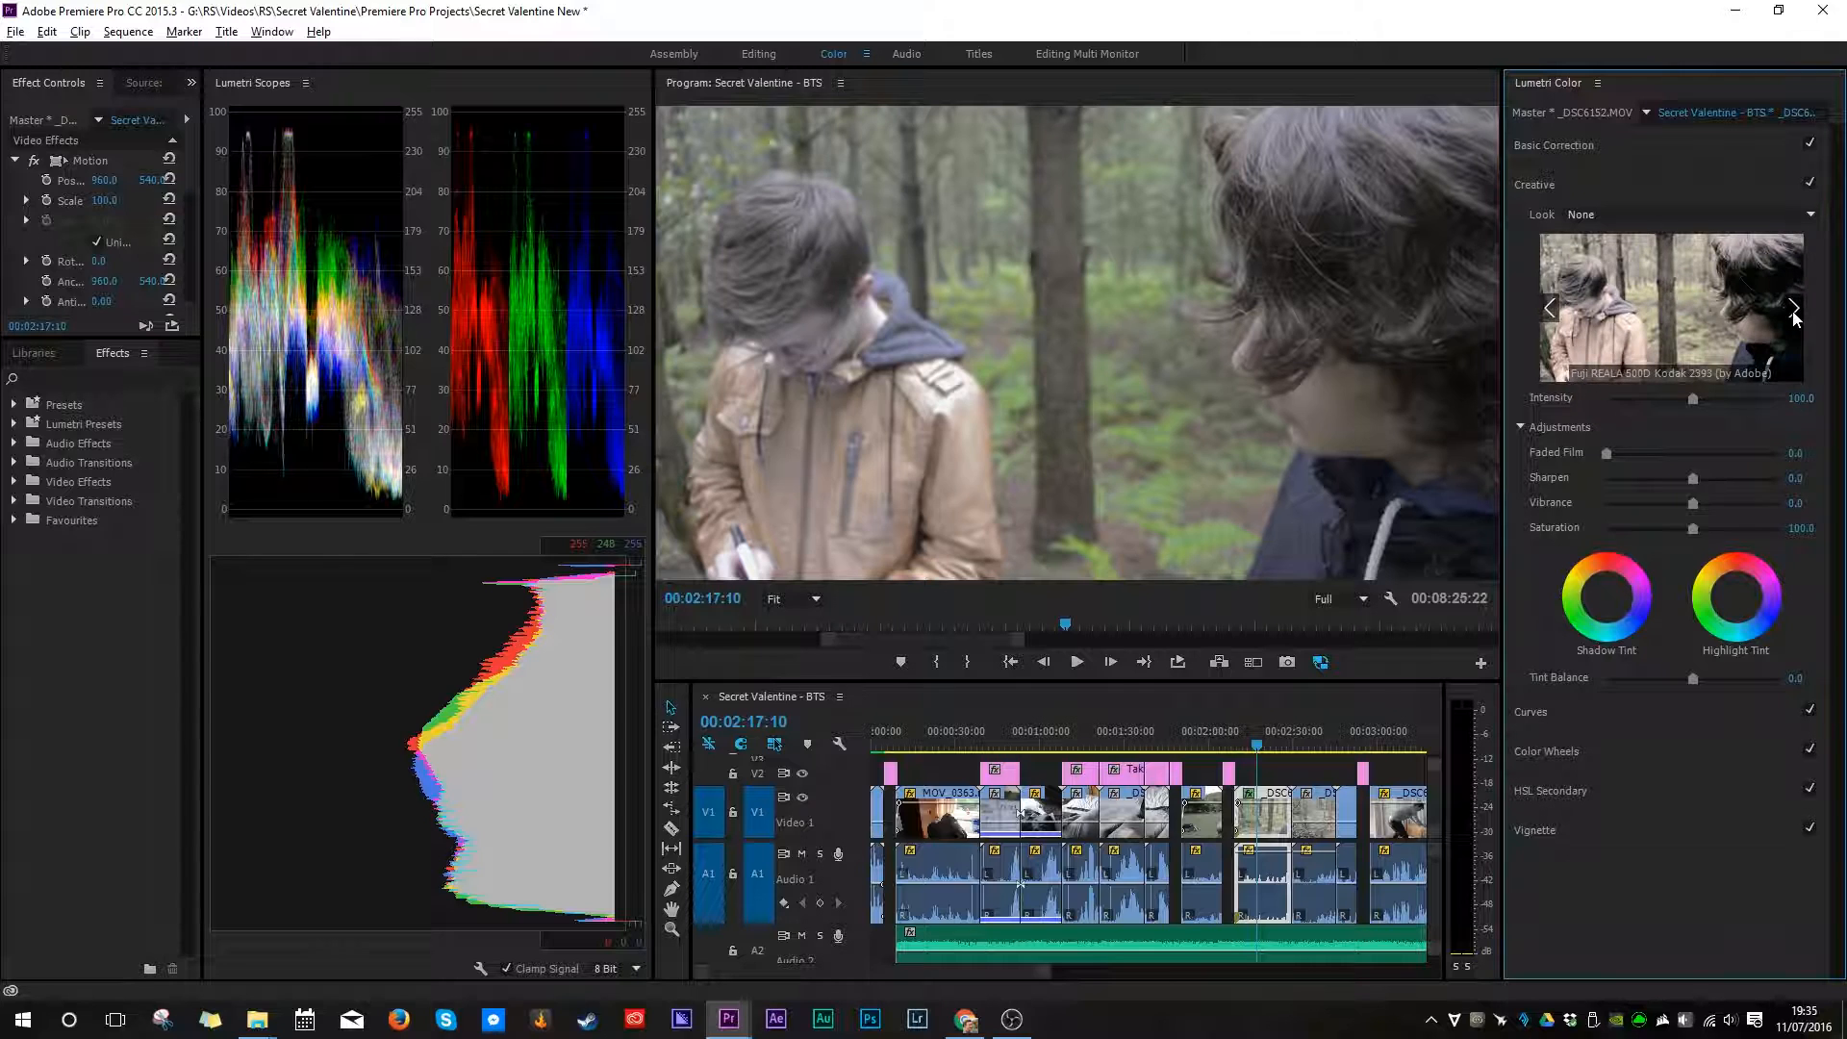
left_click(1794, 313)
left_click(1794, 312)
left_click(1794, 313)
left_click(1794, 313)
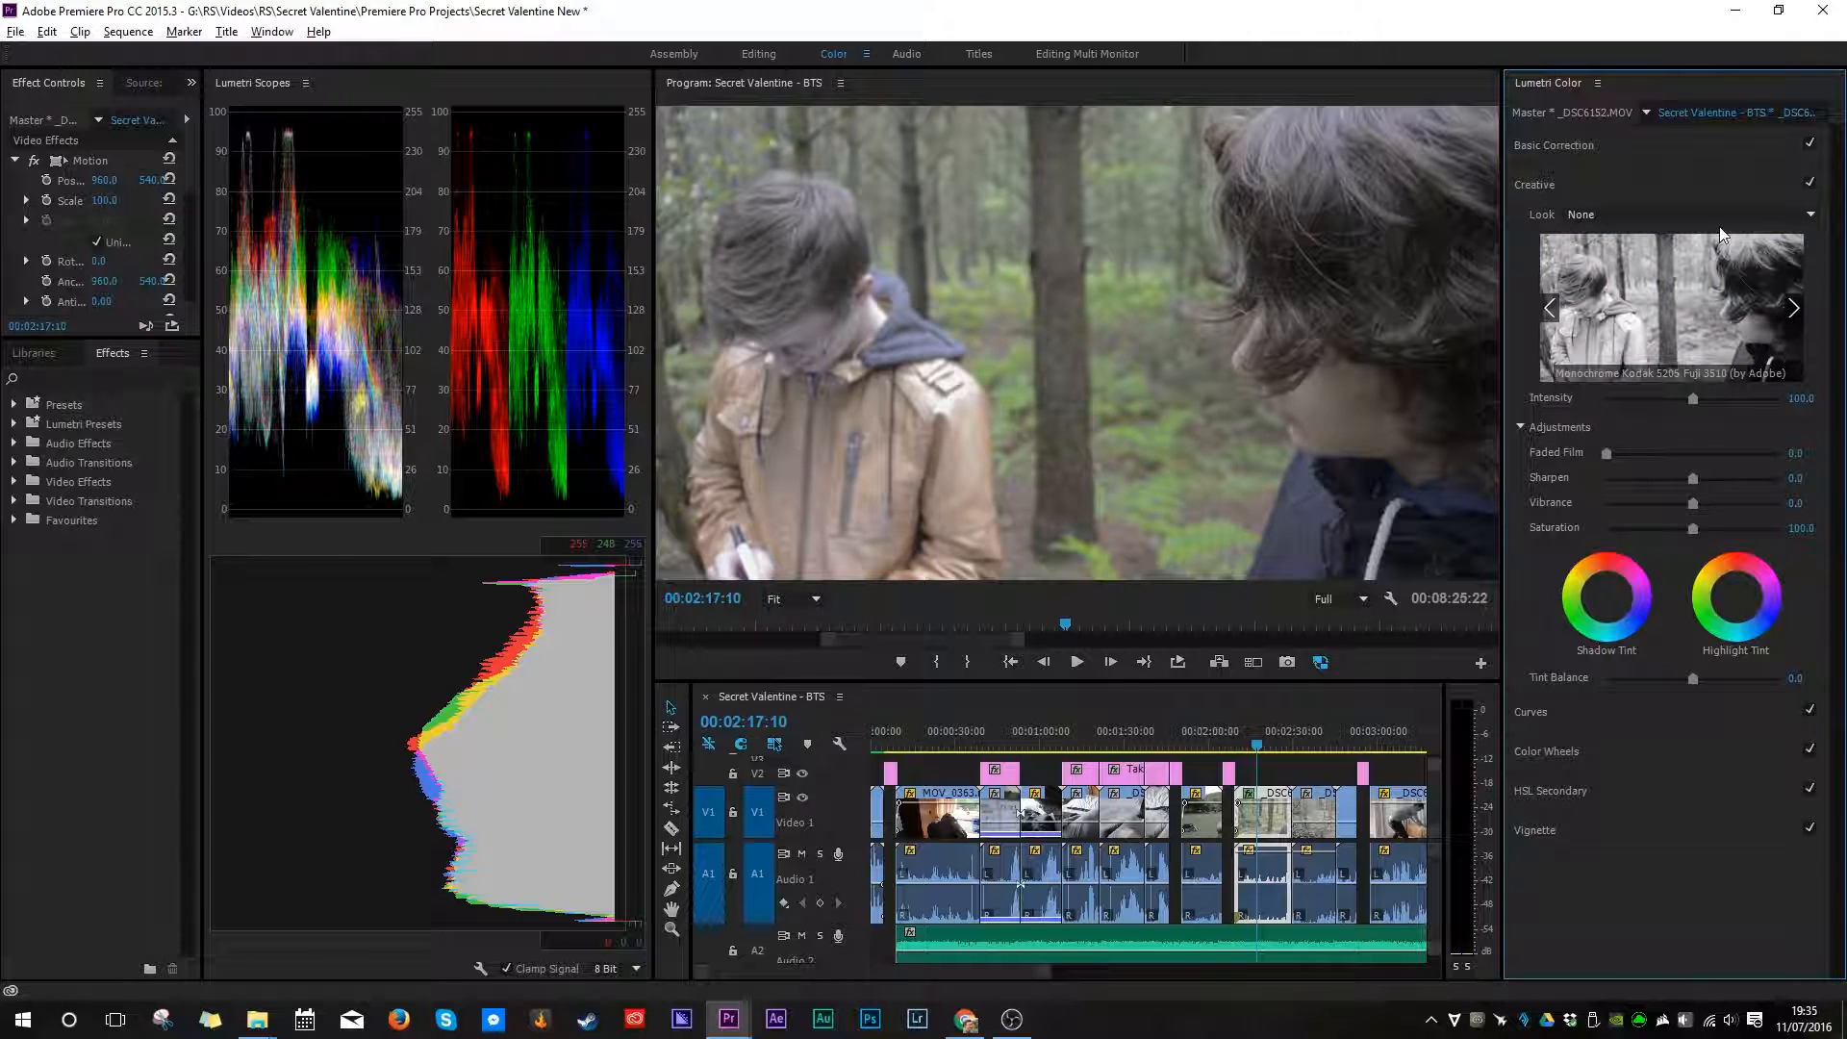
- Try the Fuji ETERNA 250D Fuji 3510 look at Intensity 51.1 and compare the clip with the creative section off and on
left_click(1635, 214)
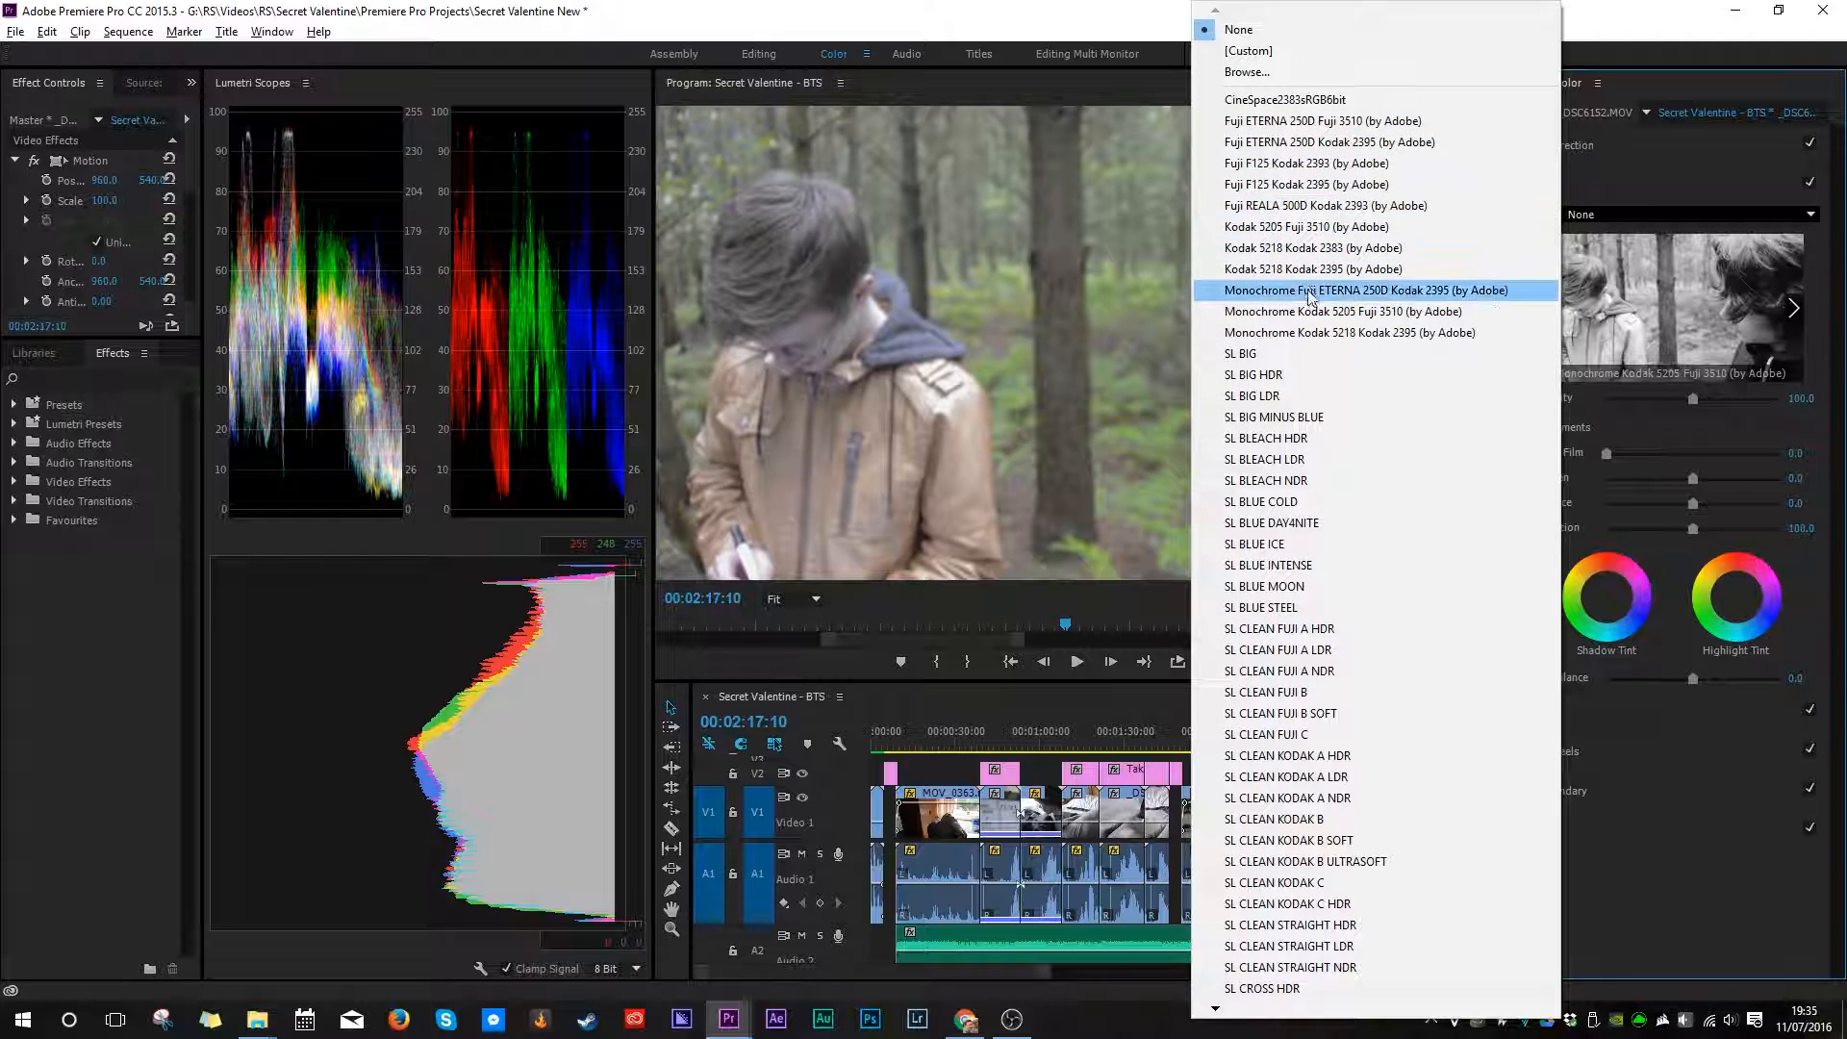
left_click(1299, 125)
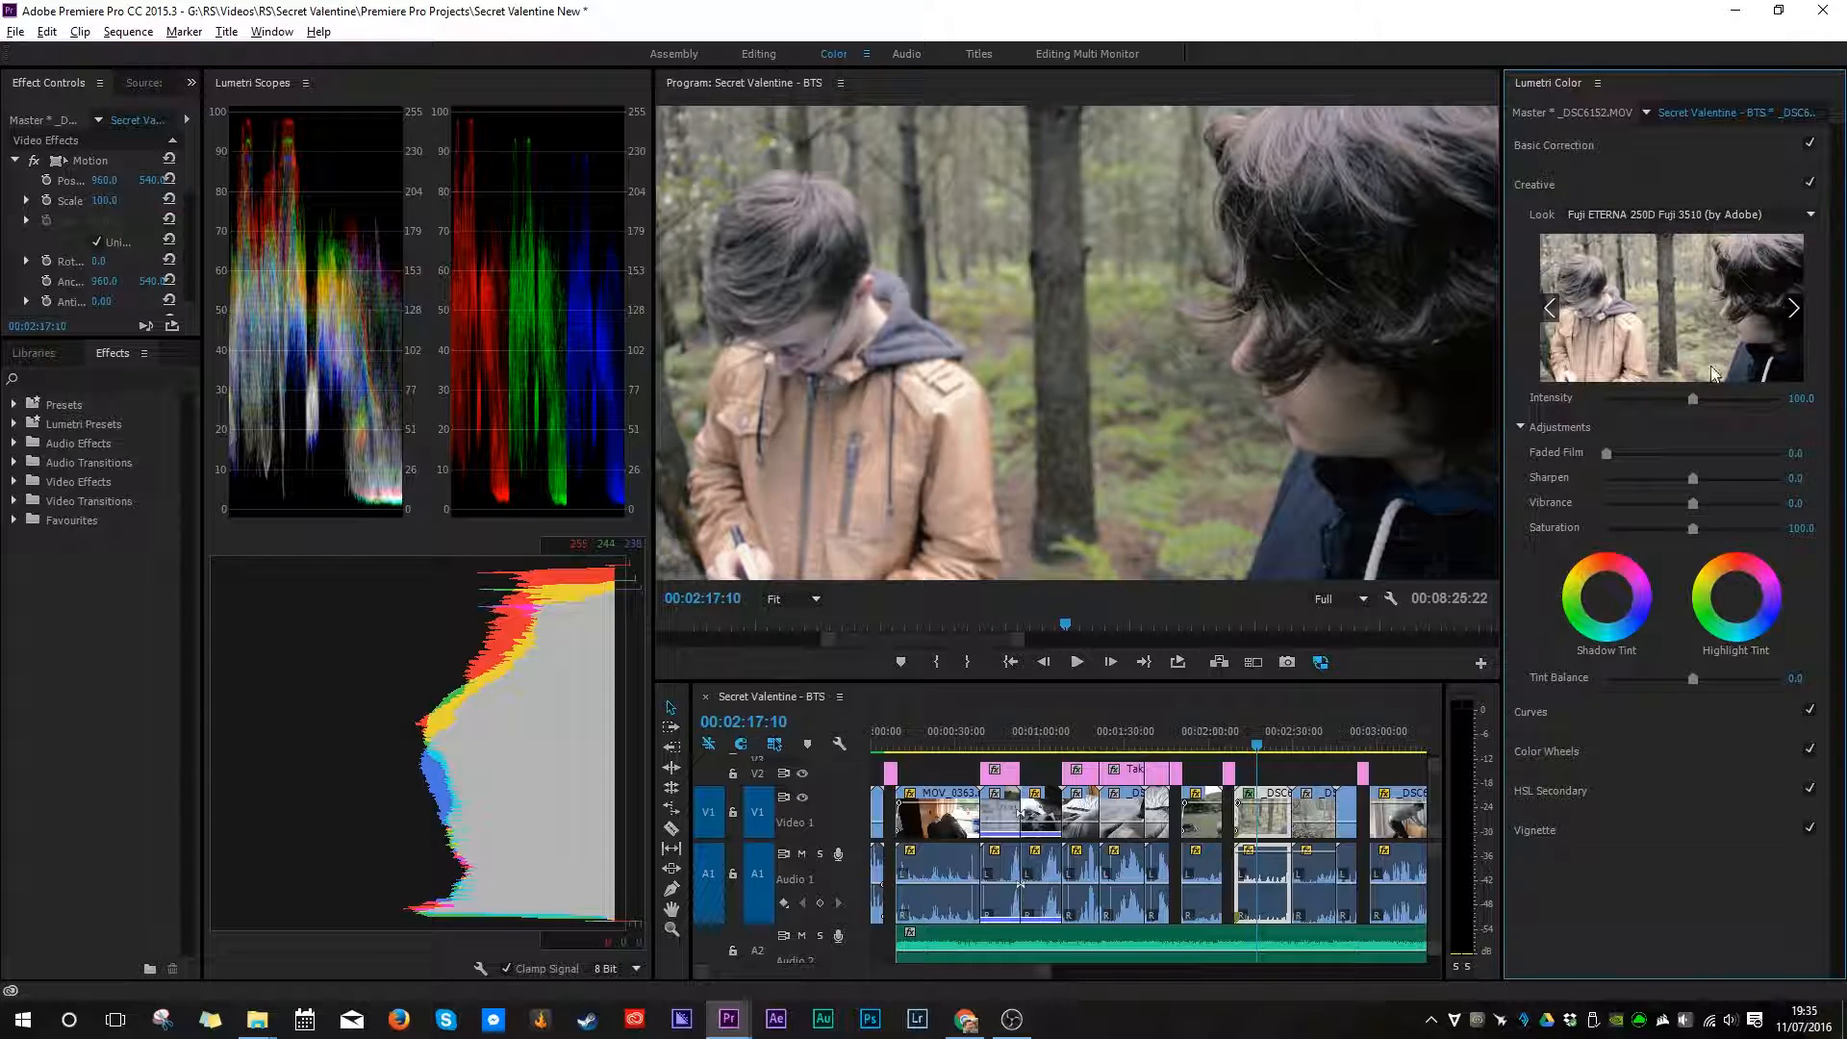
left_click_drag(1693, 399, 1651, 412)
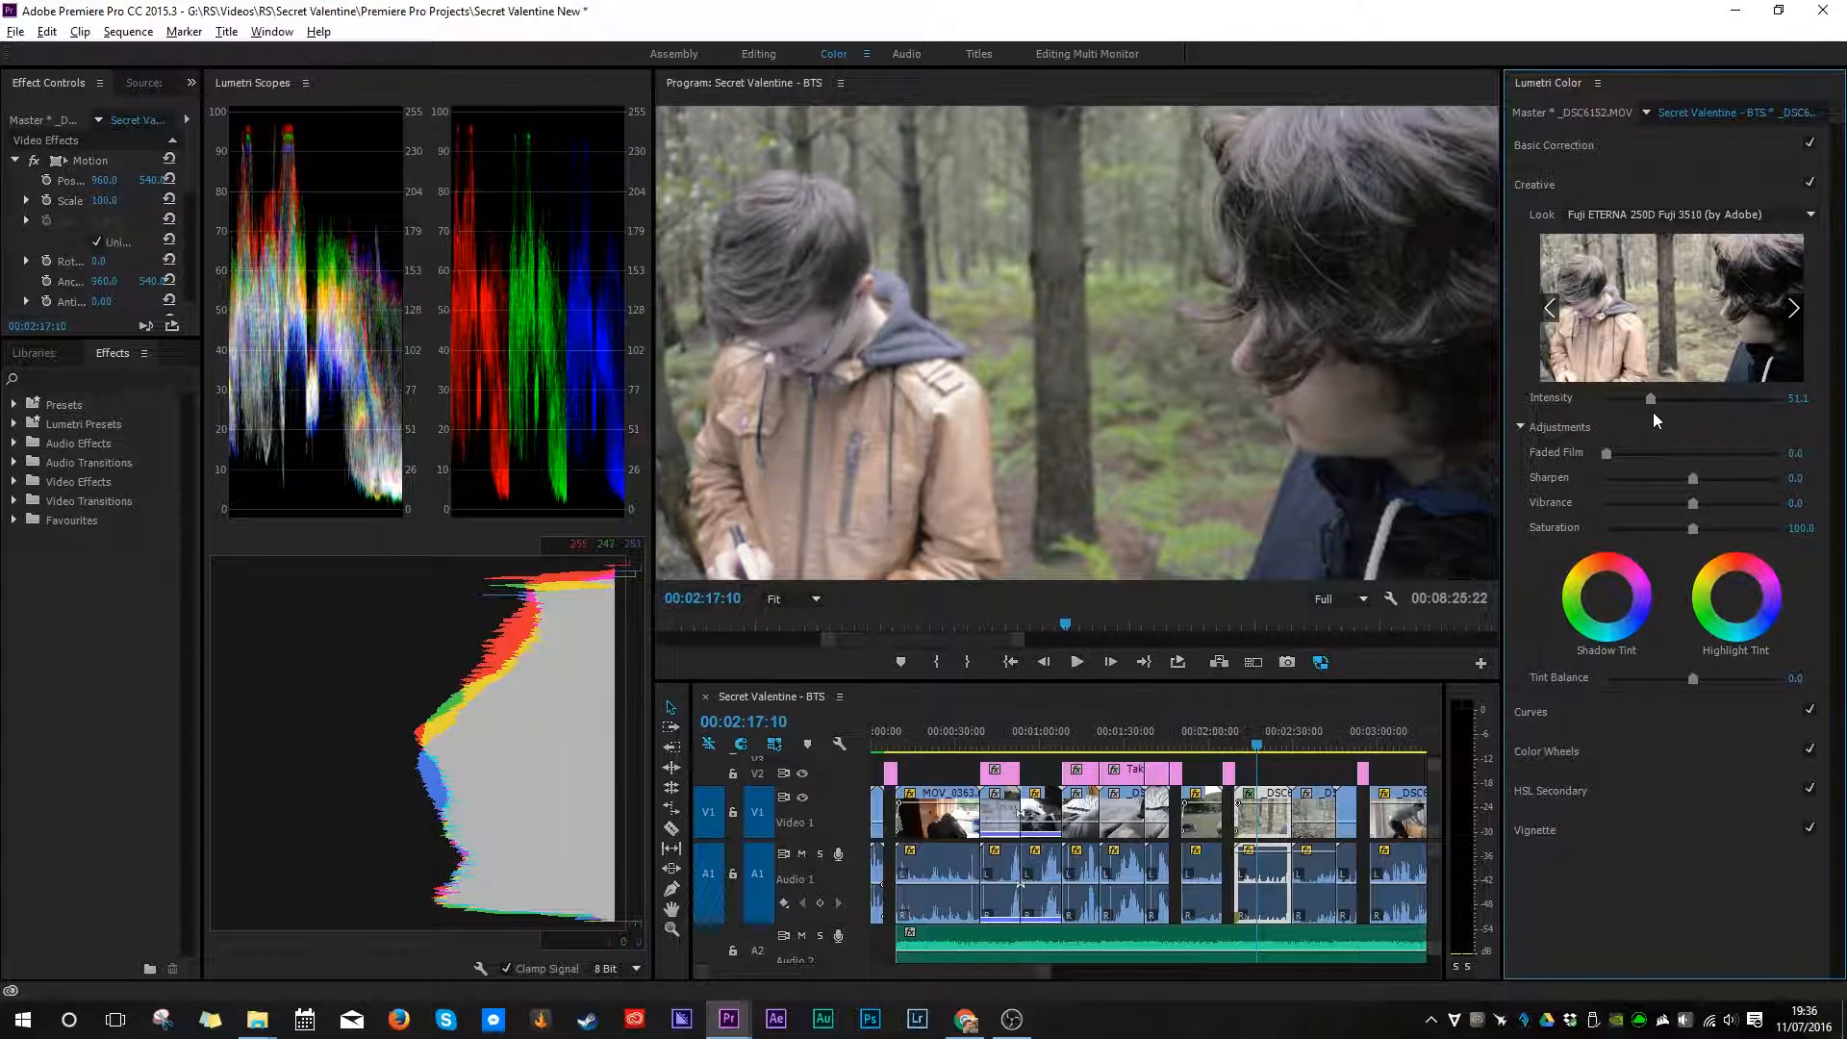
left_click(1809, 183)
left_click(1810, 183)
left_click(1809, 182)
left_click(1809, 183)
- Adjust the creative settings: Intensity 98.9, Faded Film 10, Sharpen 13.3, Vibrance 52.2 and Saturation 133.3
left_click(1624, 454)
left_click(1622, 454)
left_click_drag(1688, 482, 1702, 482)
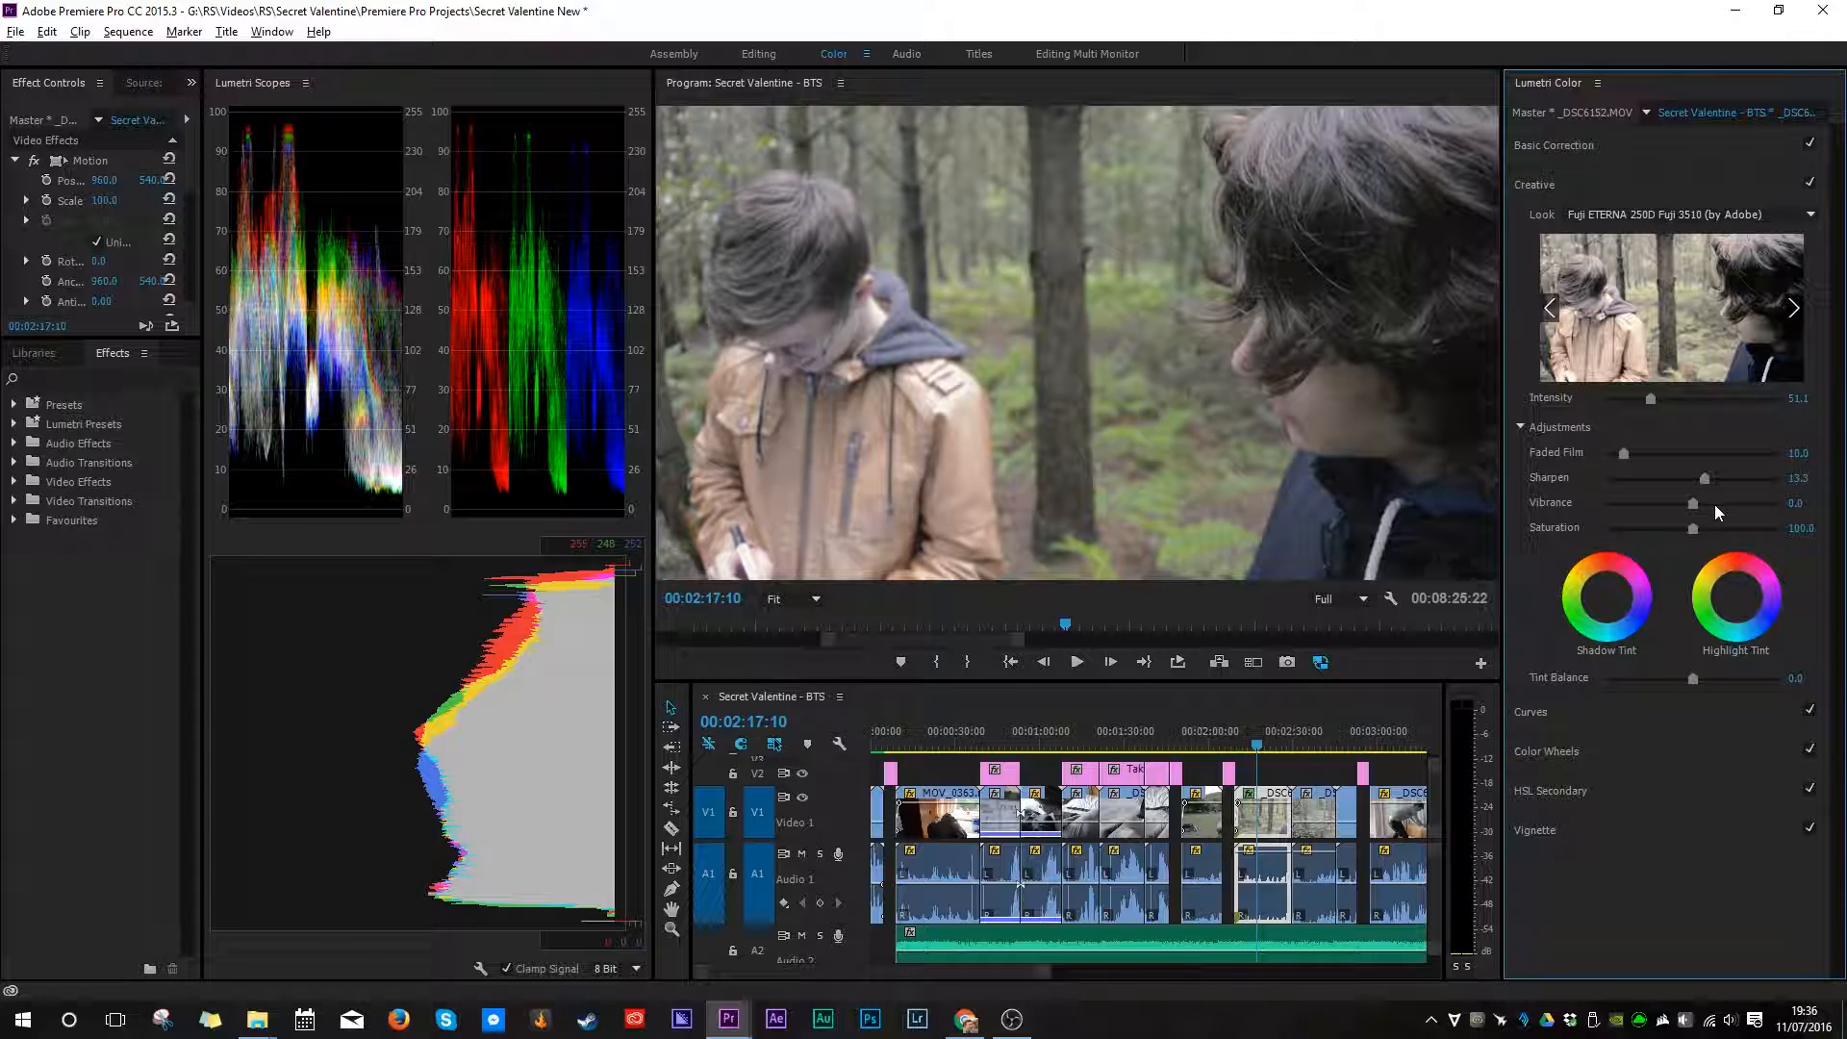
left_click_drag(1712, 505, 1746, 512)
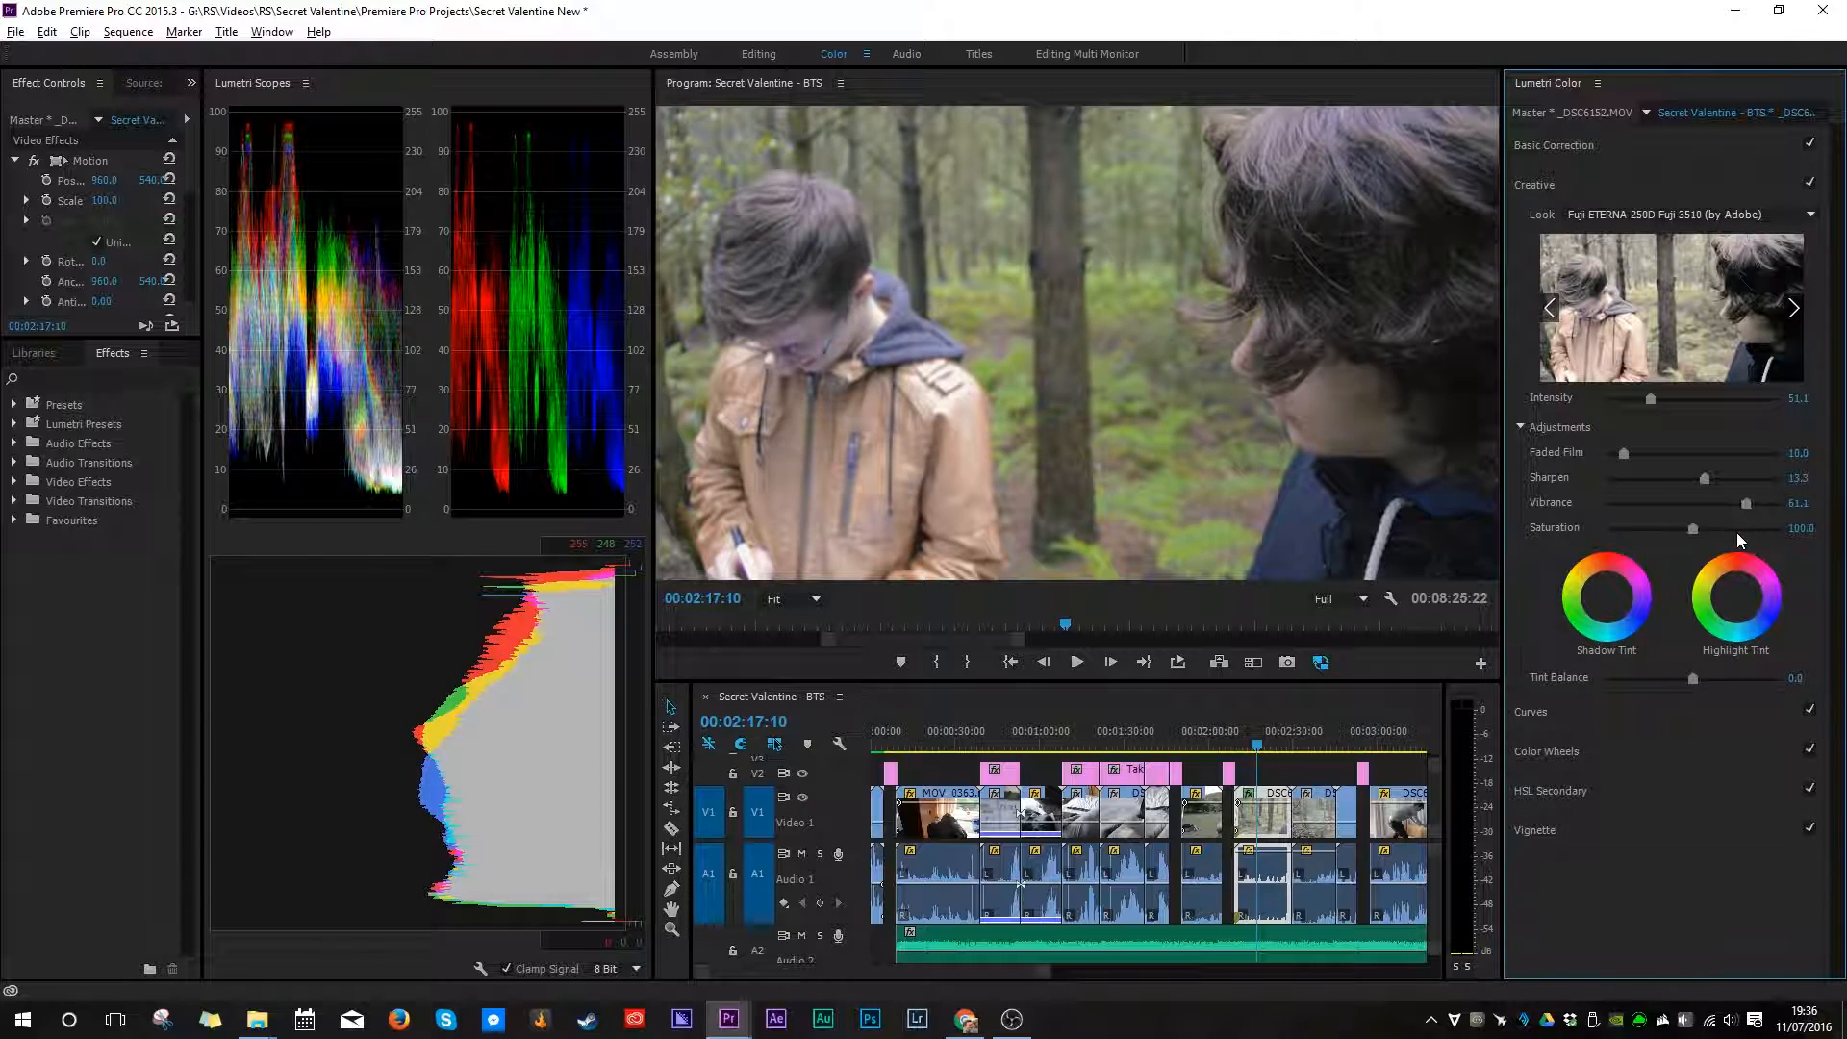
left_click_drag(1714, 527, 1723, 535)
left_click_drag(1651, 397, 1693, 402)
left_click_drag(1745, 502, 1739, 502)
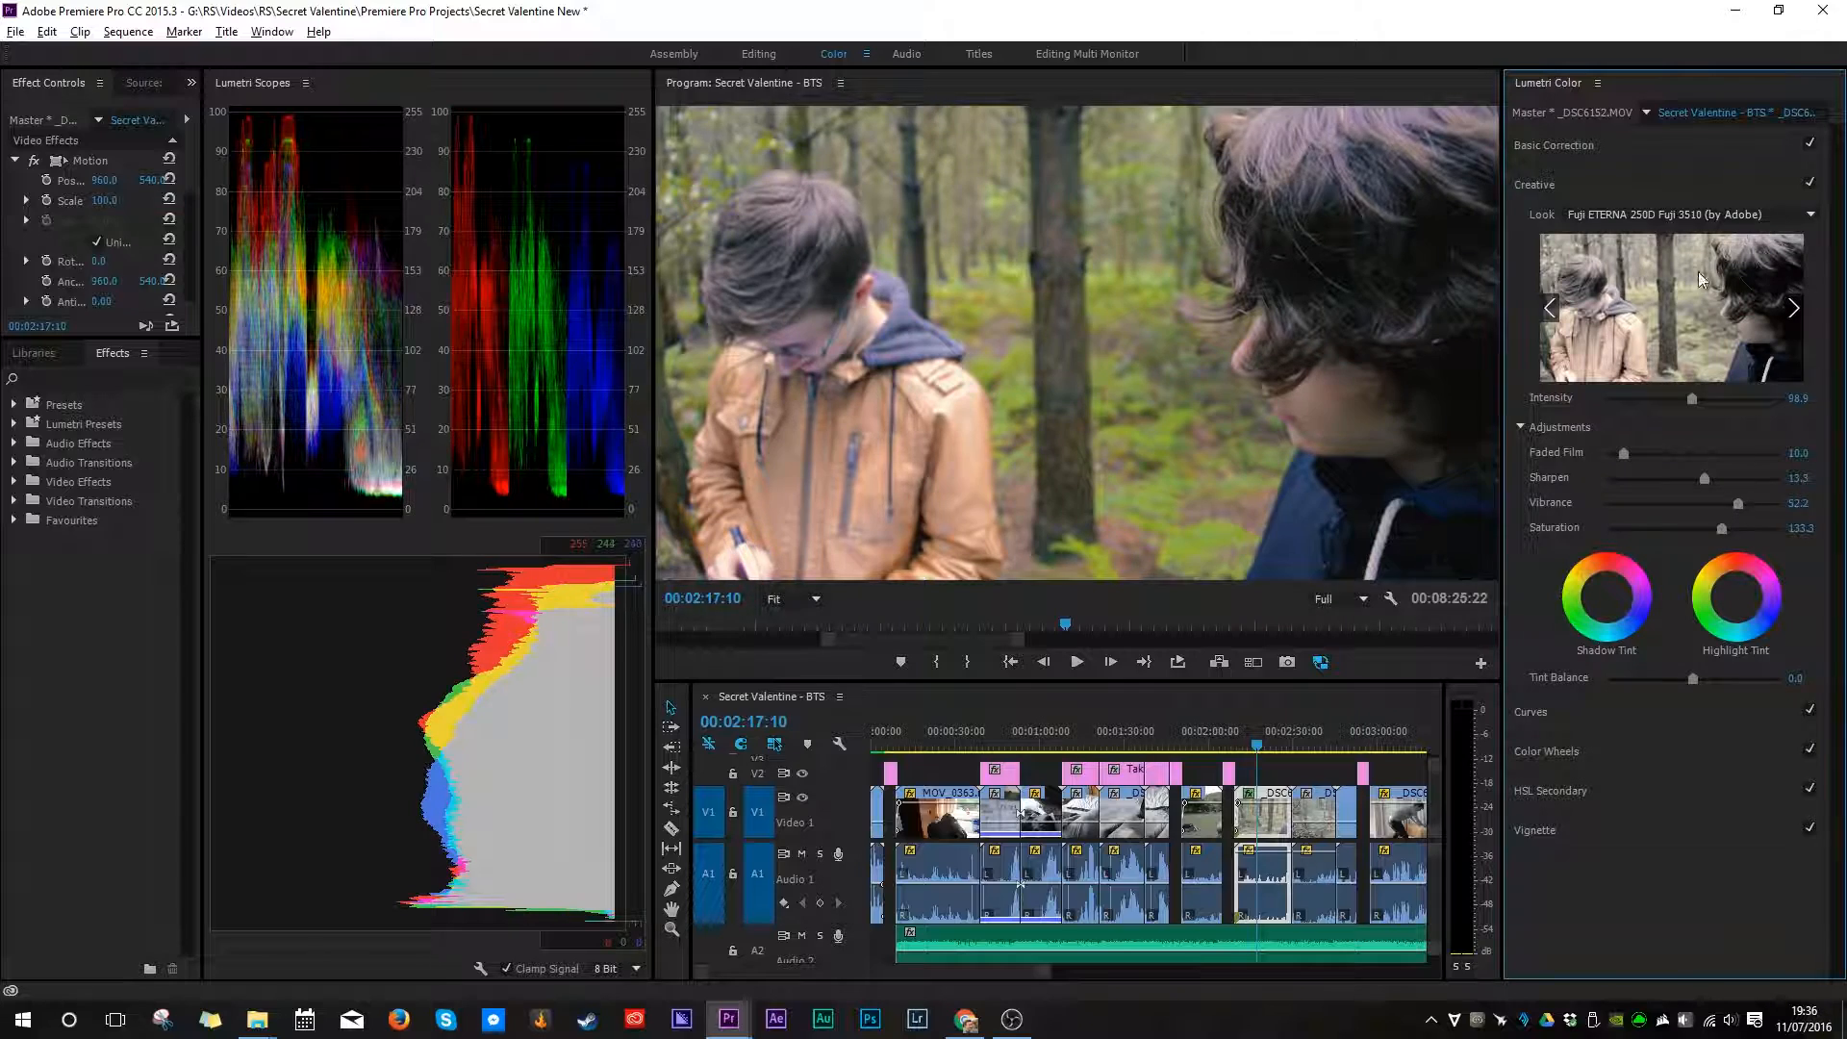
- Try the CineSpace2383sRGB6bit look and the Fuji ETERNA 250D Kodak 2395 look on the forest clip
left_click(1630, 211)
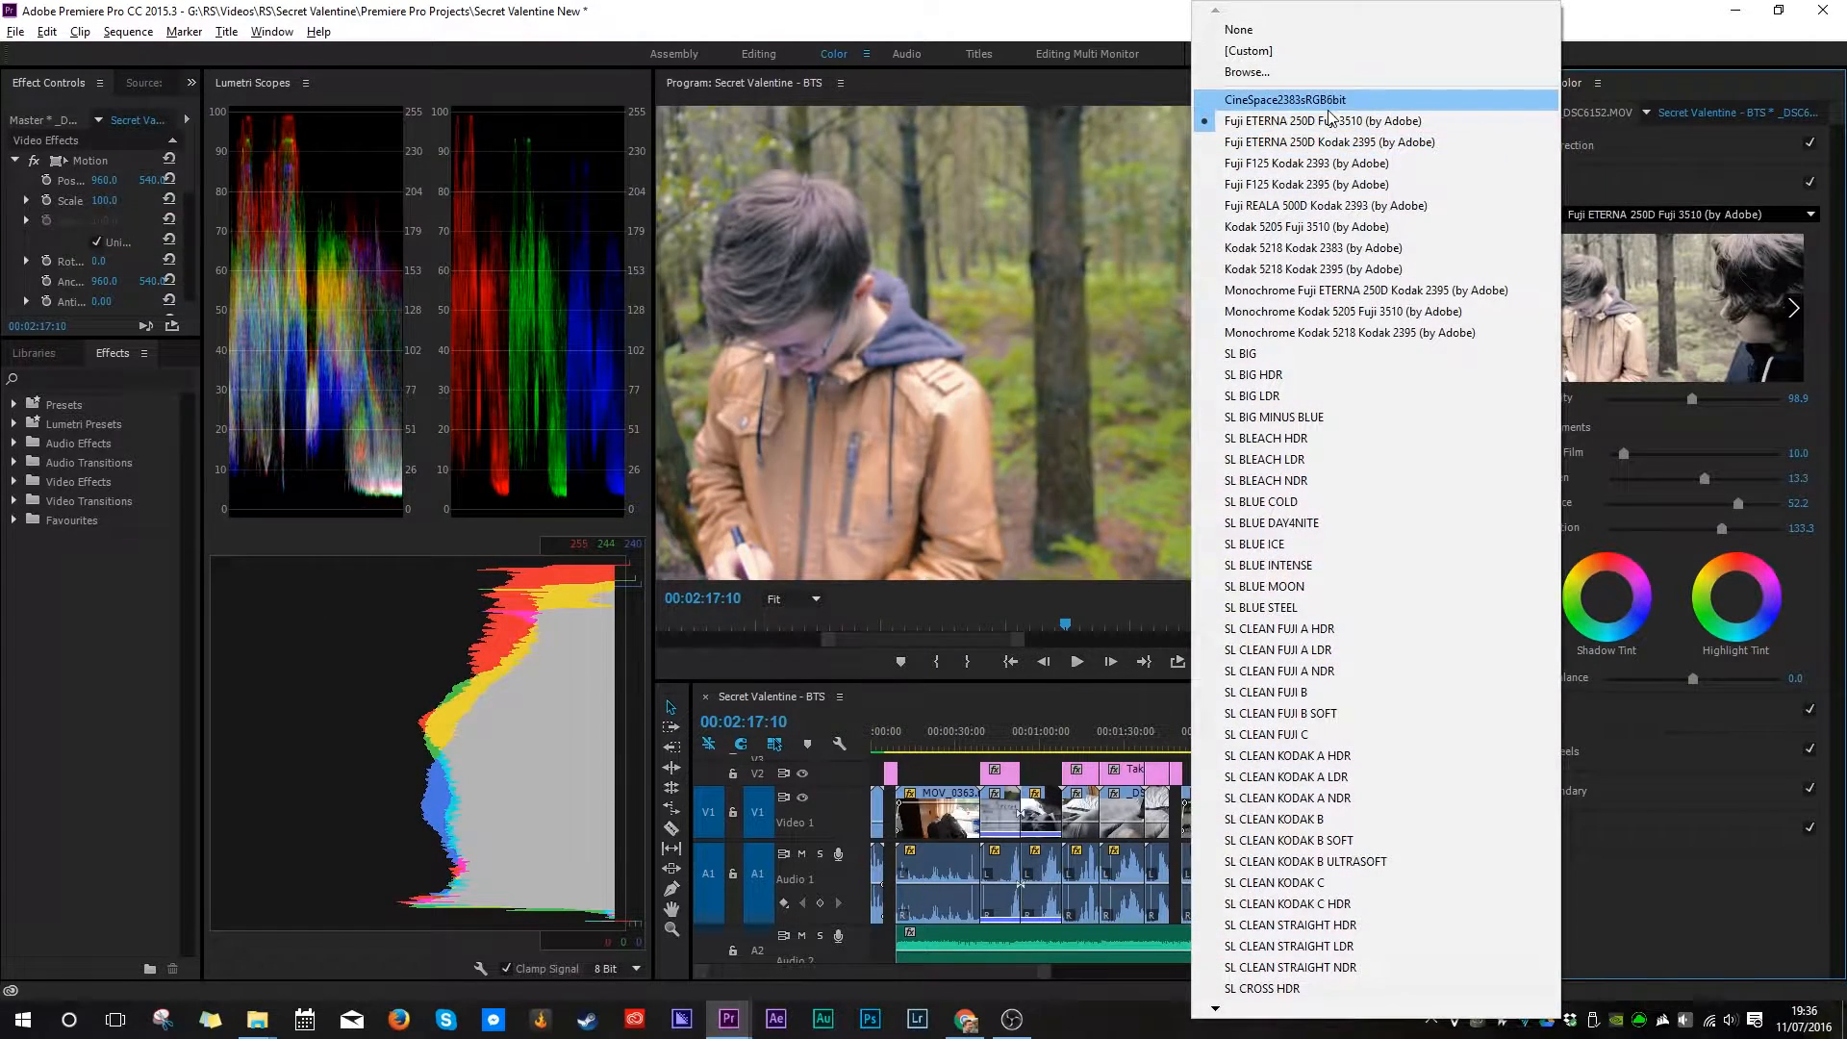
left_click(1333, 98)
left_click(1793, 309)
left_click(1793, 310)
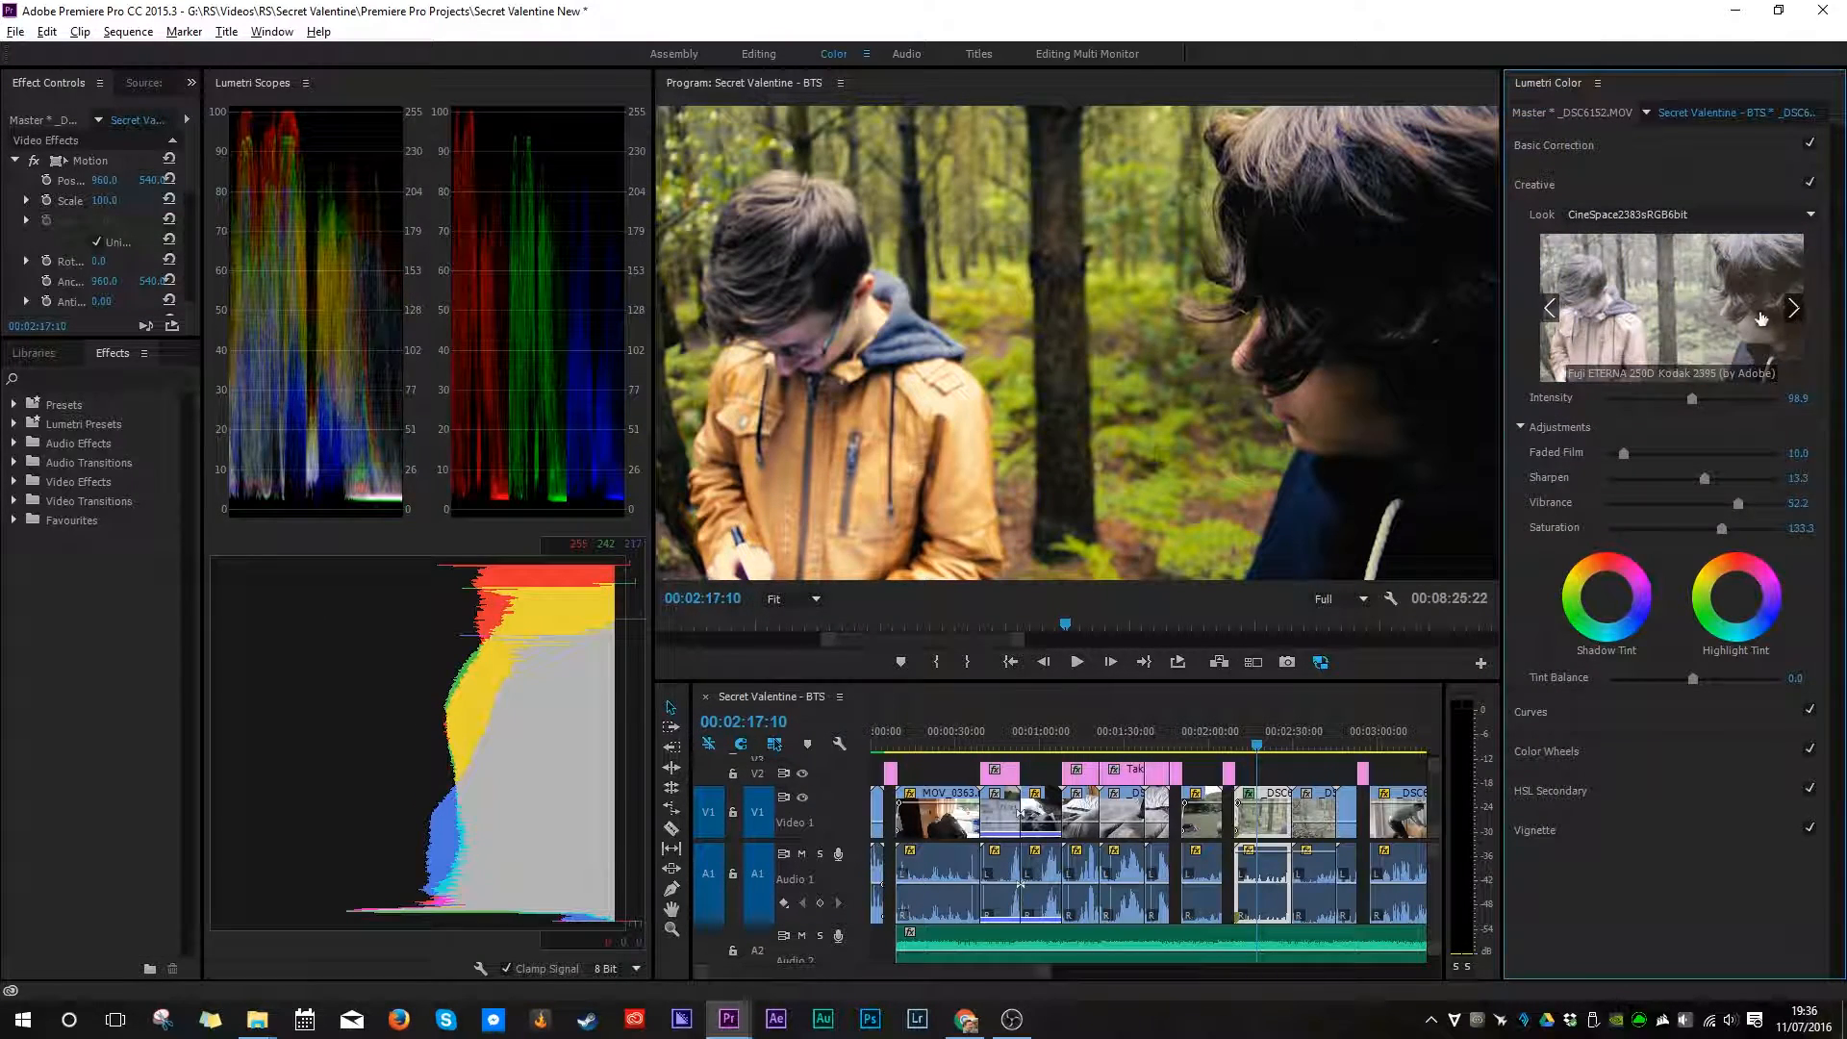
left_click(1699, 316)
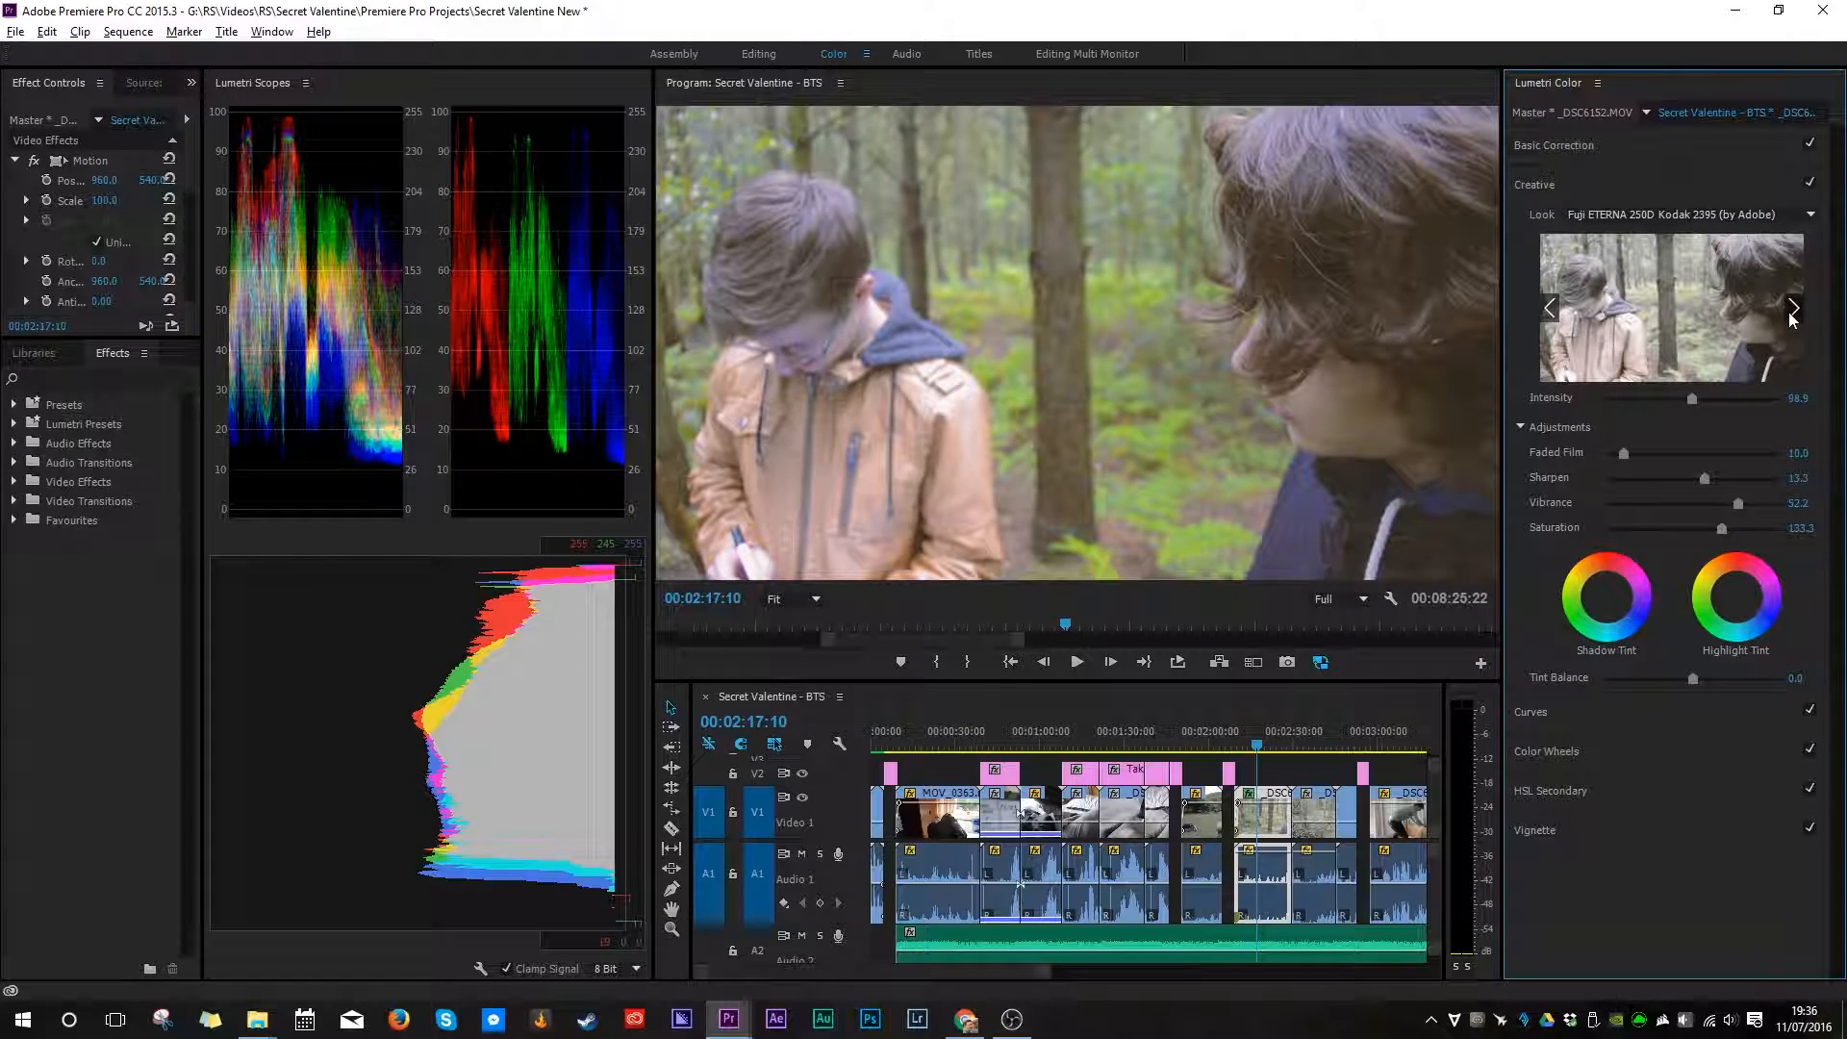
- Set Faded Film to 0 and apply the Fuji F125 Kodak 2393 look to the forest clip
left_click_drag(1624, 453, 1545, 450)
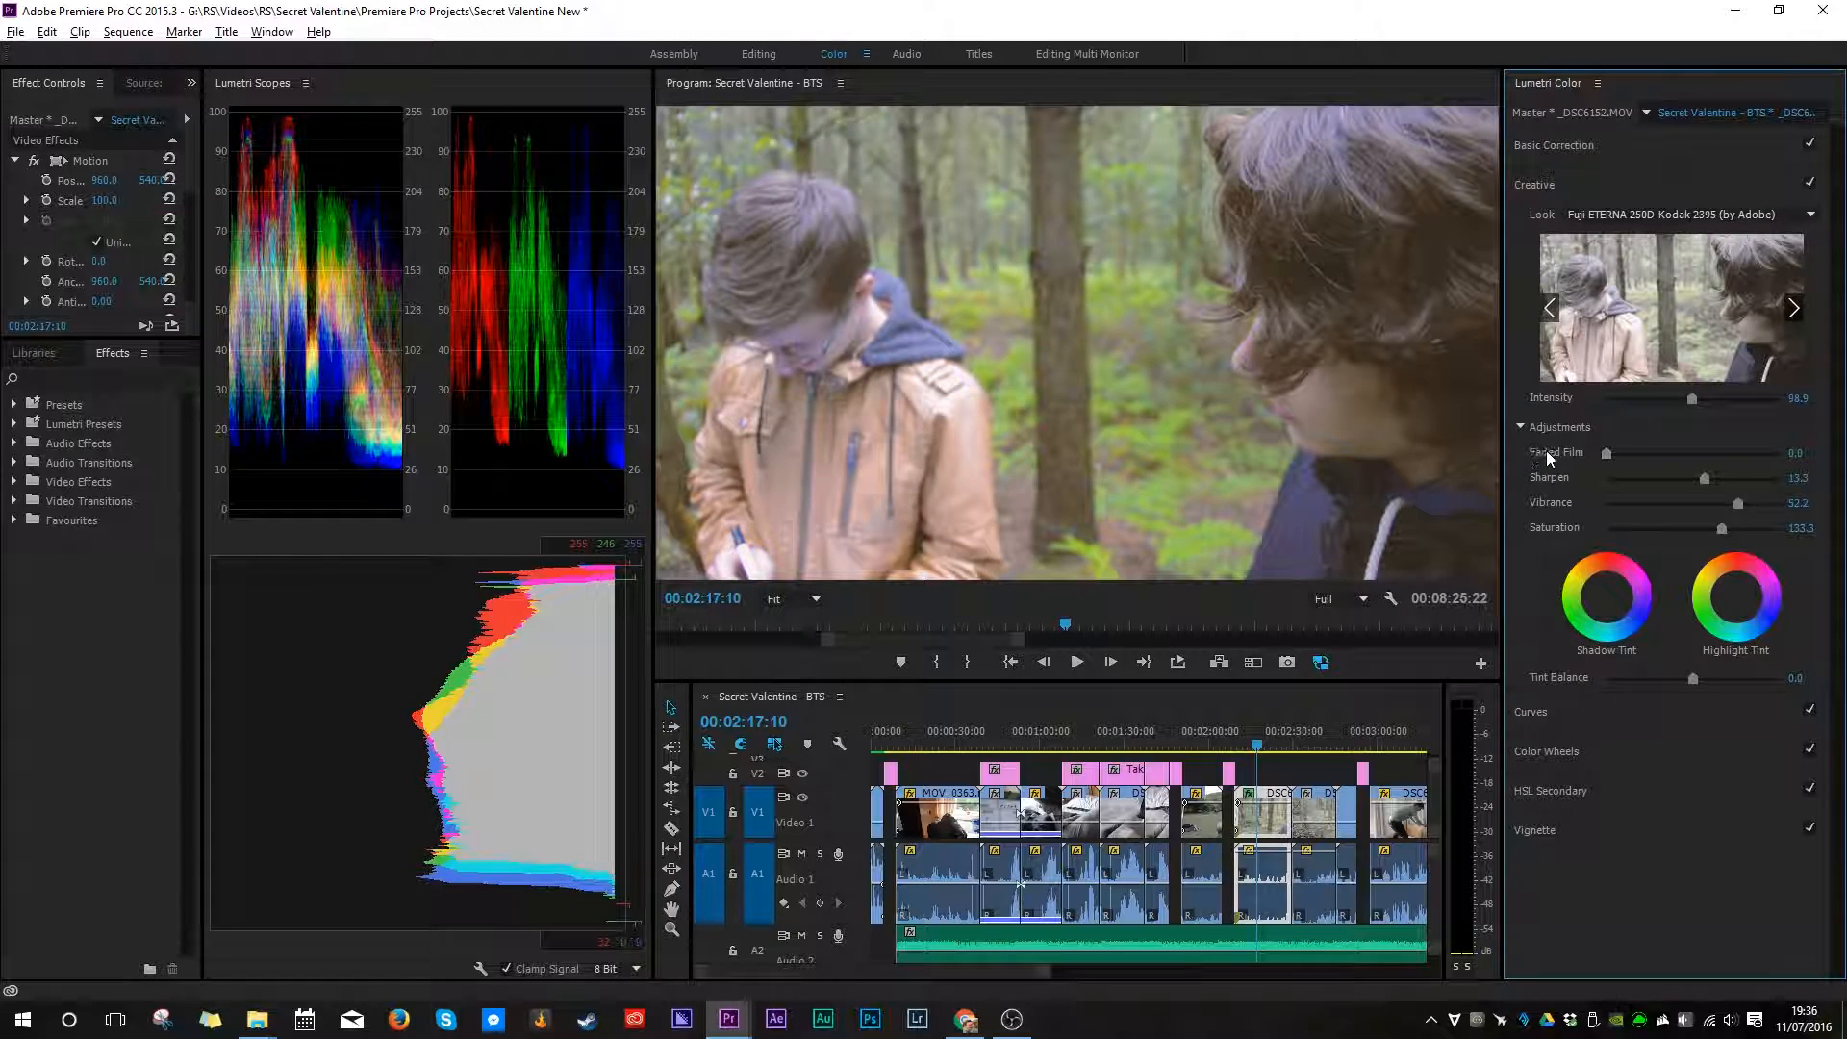
left_click(1793, 310)
left_click(1785, 317)
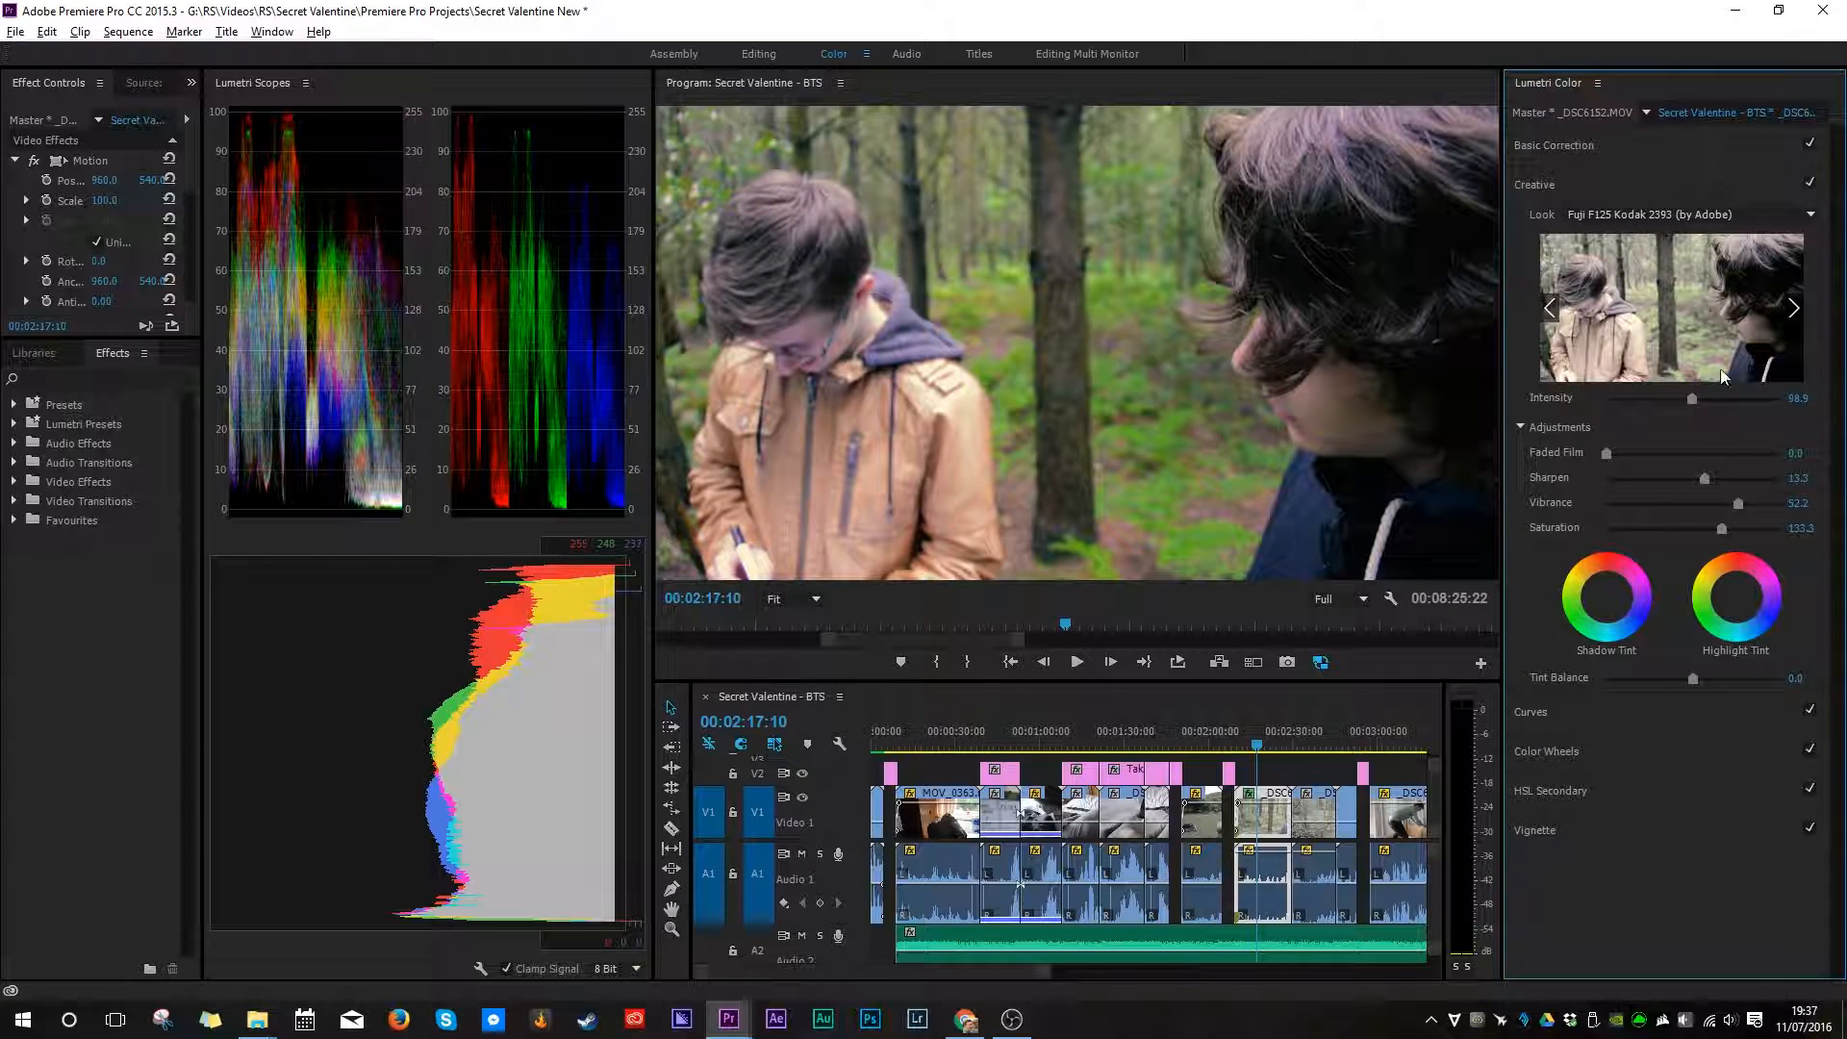
- Shift the basic correction's white balance Tint towards green, to -11.1
left_click(1647, 149)
left_click_drag(1692, 309, 1682, 308)
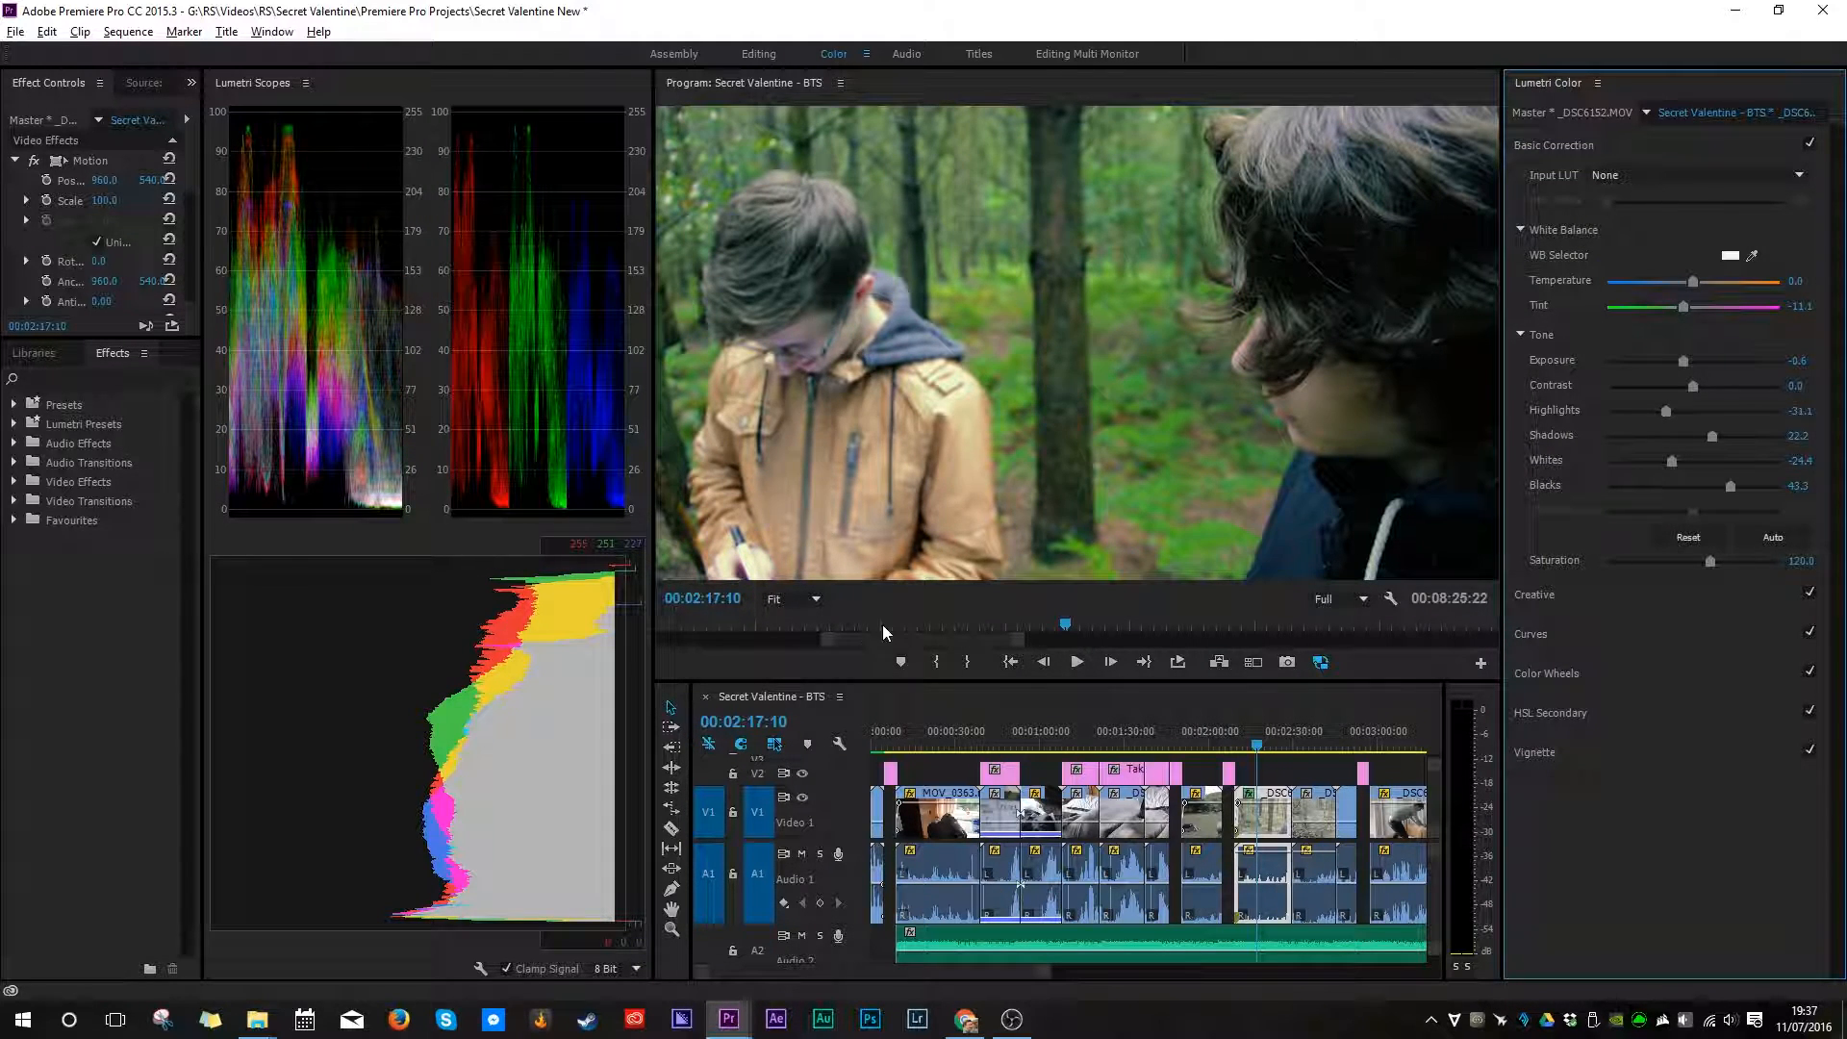
- Tint the creative highlights slightly towards orange, keep the shadow tint almost neutral, and set Tint Balance to -36.7
left_click(1681, 596)
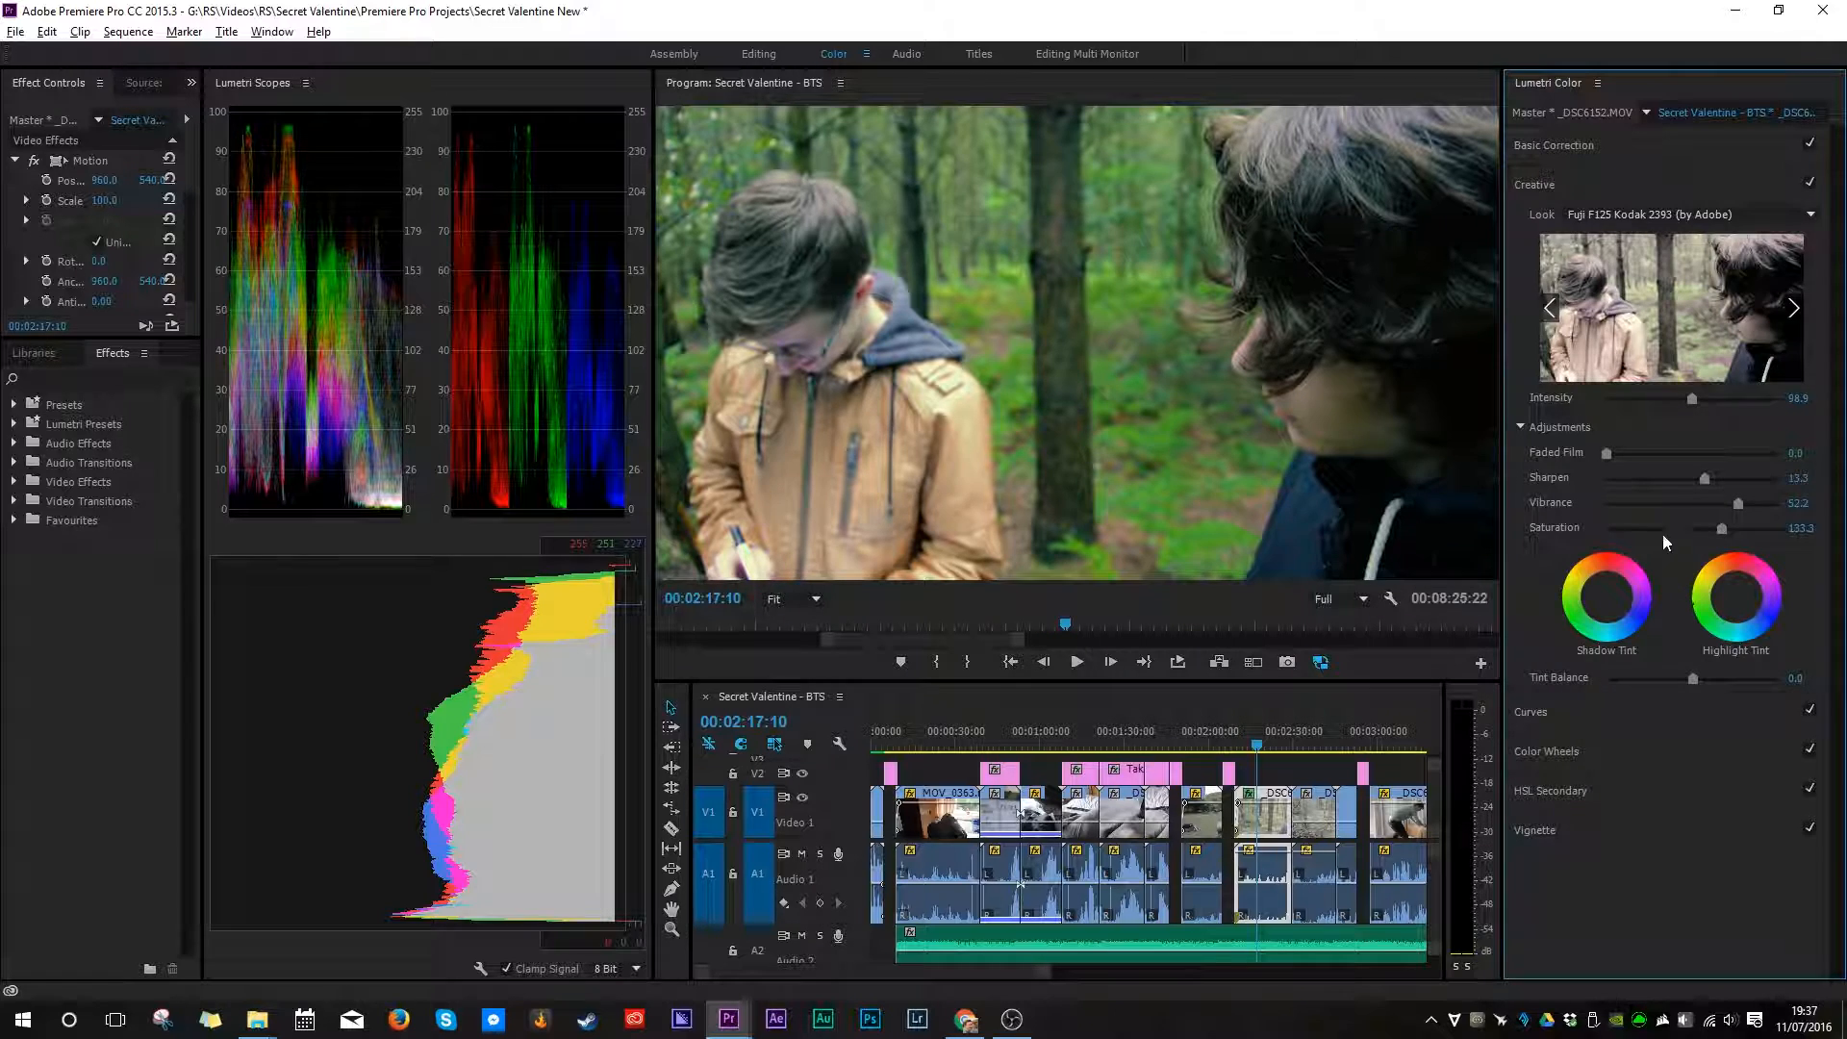
mouse_move(1738, 597)
left_mouse_down()
mouse_move(1715, 574)
mouse_move(1728, 585)
left_mouse_up()
left_click_drag(1605, 601, 1607, 599)
left_click_drag(1689, 683, 1662, 714)
left_click(1661, 679)
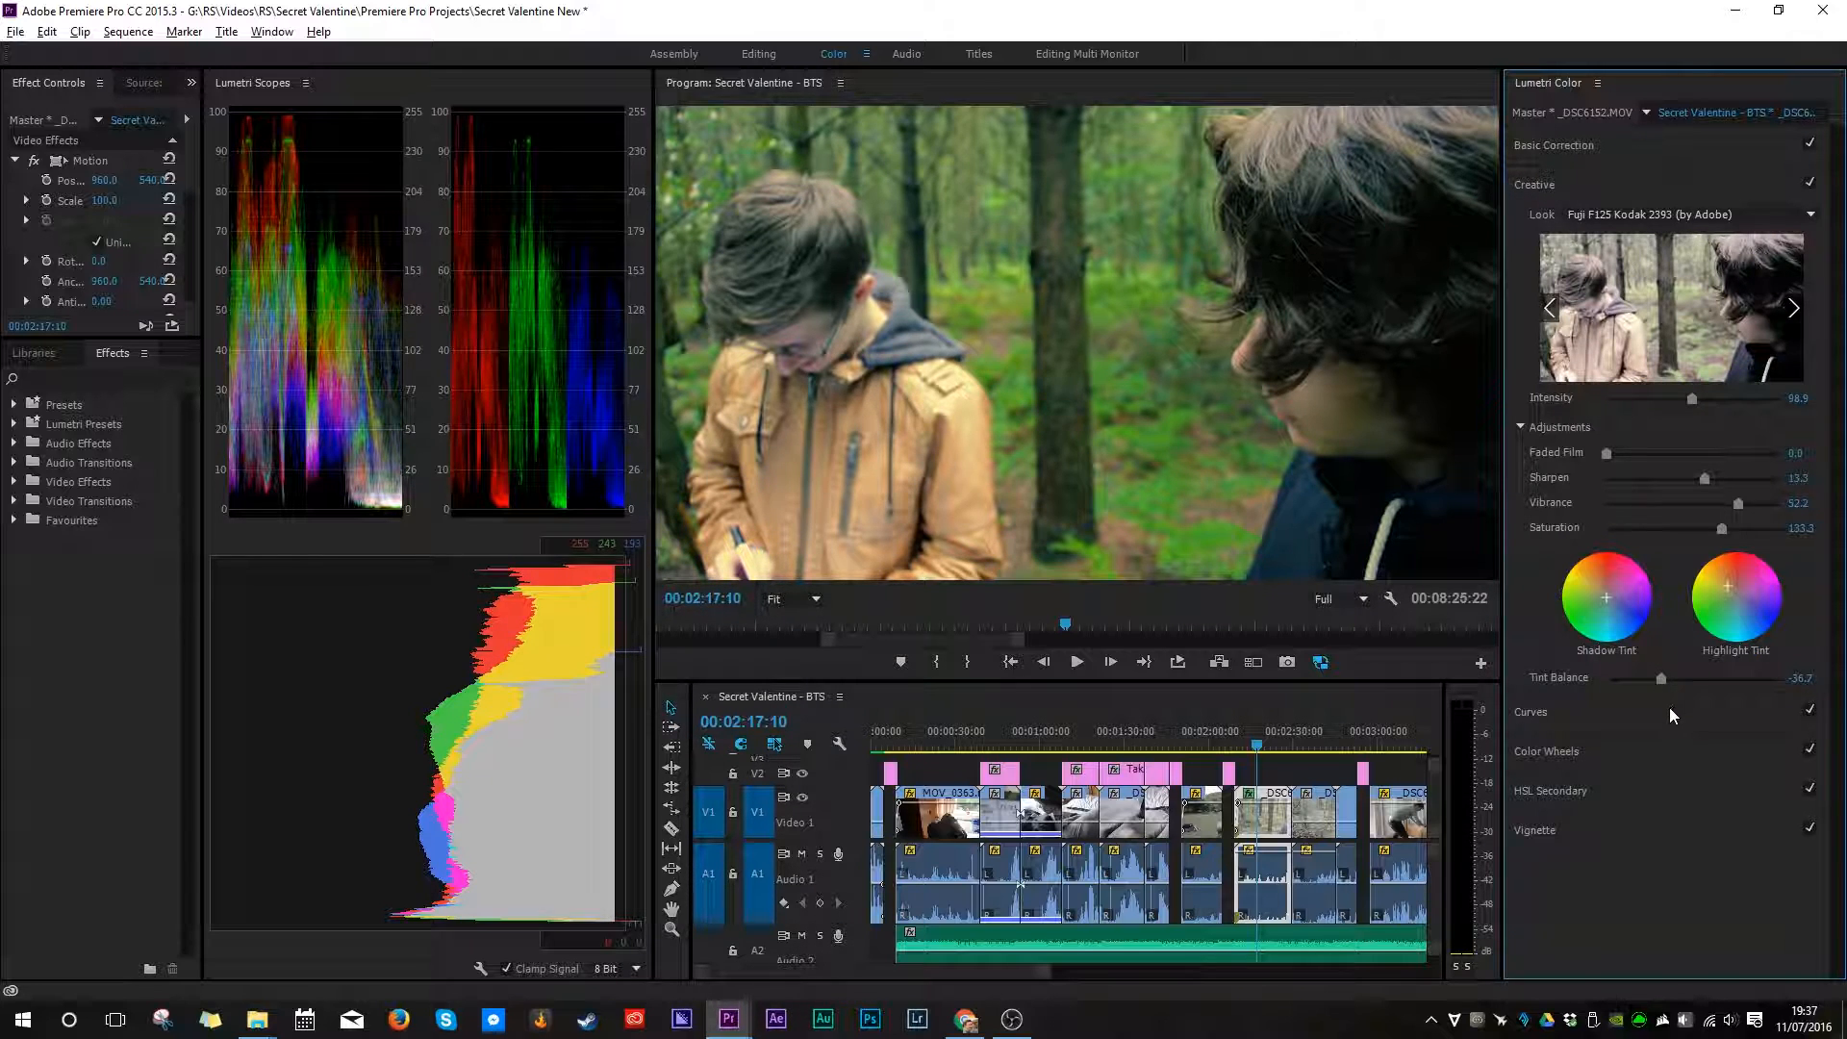
- Add a middle and a lower control point to the master RGB curve and fine-tune them to brighten the darker tones slightly
left_click(1667, 725)
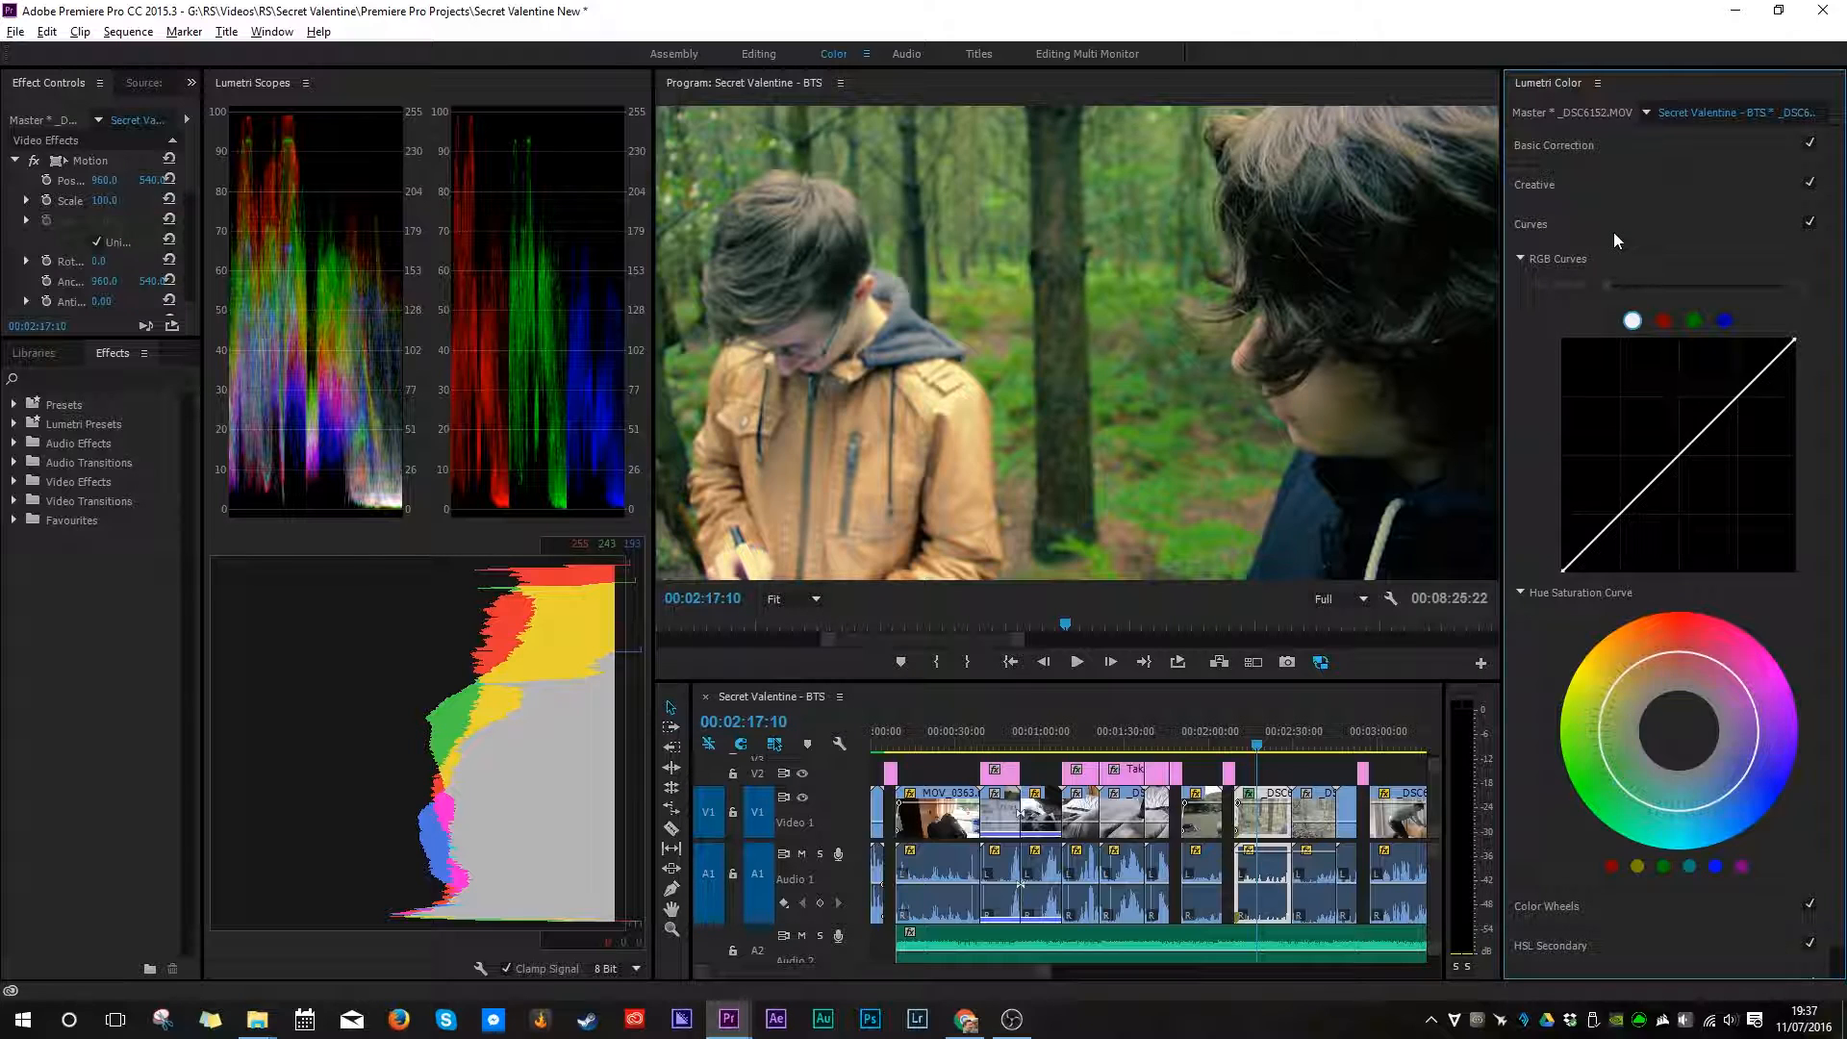
left_click(1675, 455)
left_click_drag(1674, 455, 1638, 488)
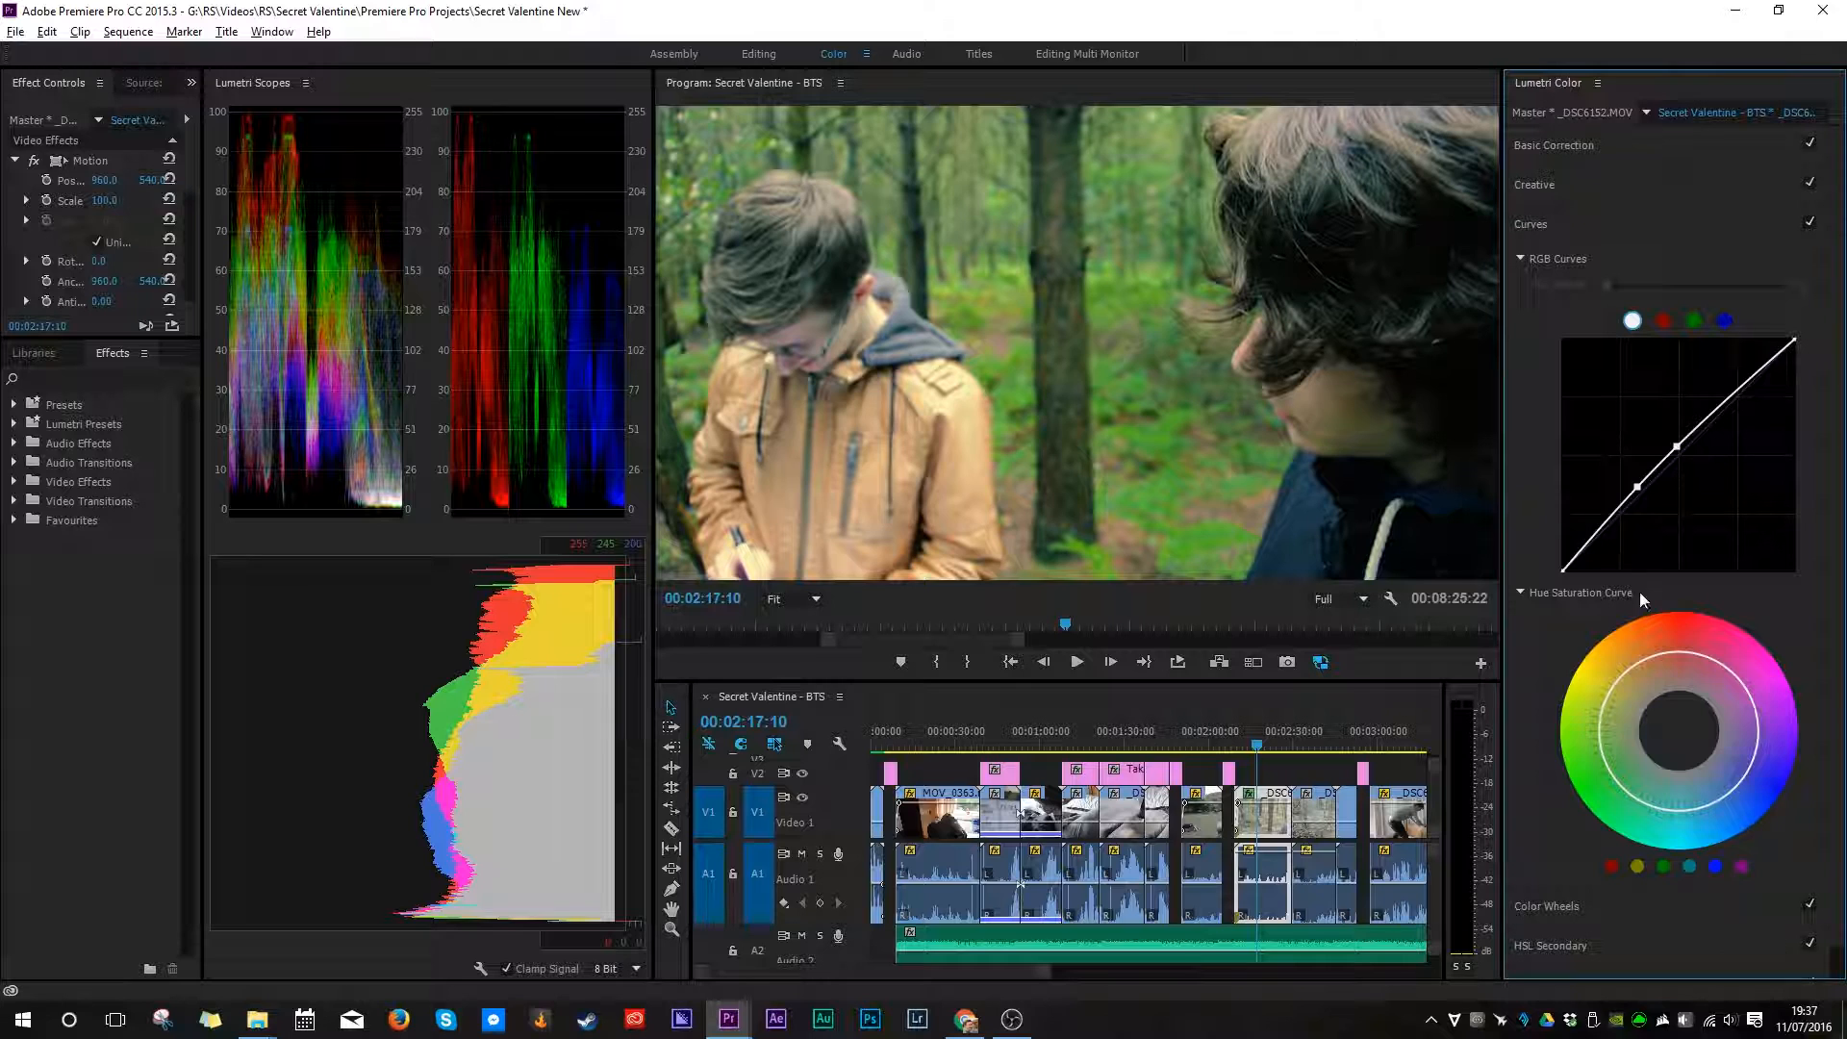
left_click_drag(1678, 454, 1680, 454)
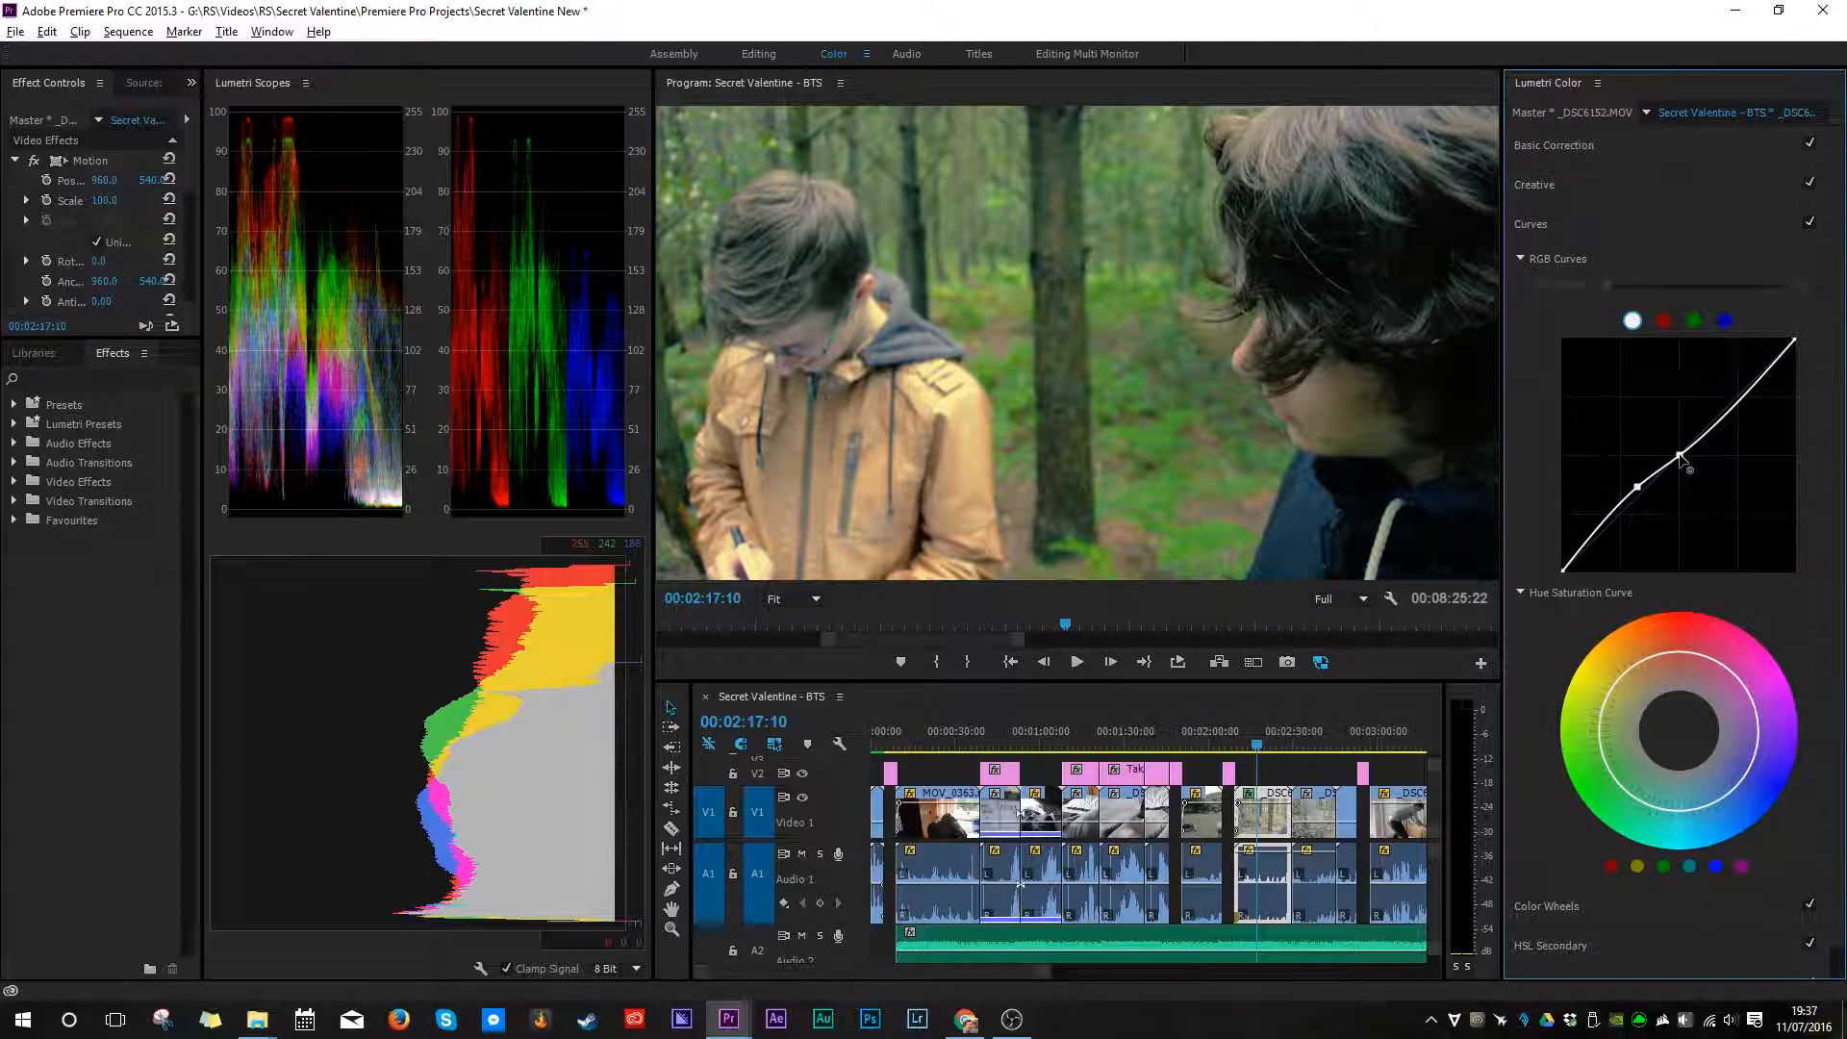
left_click_drag(1678, 461, 1613, 507)
- Raise the upper part of the master RGB curve with a new control point and pull its white end point inward
left_click(1737, 382)
left_click_drag(1738, 381, 1719, 389)
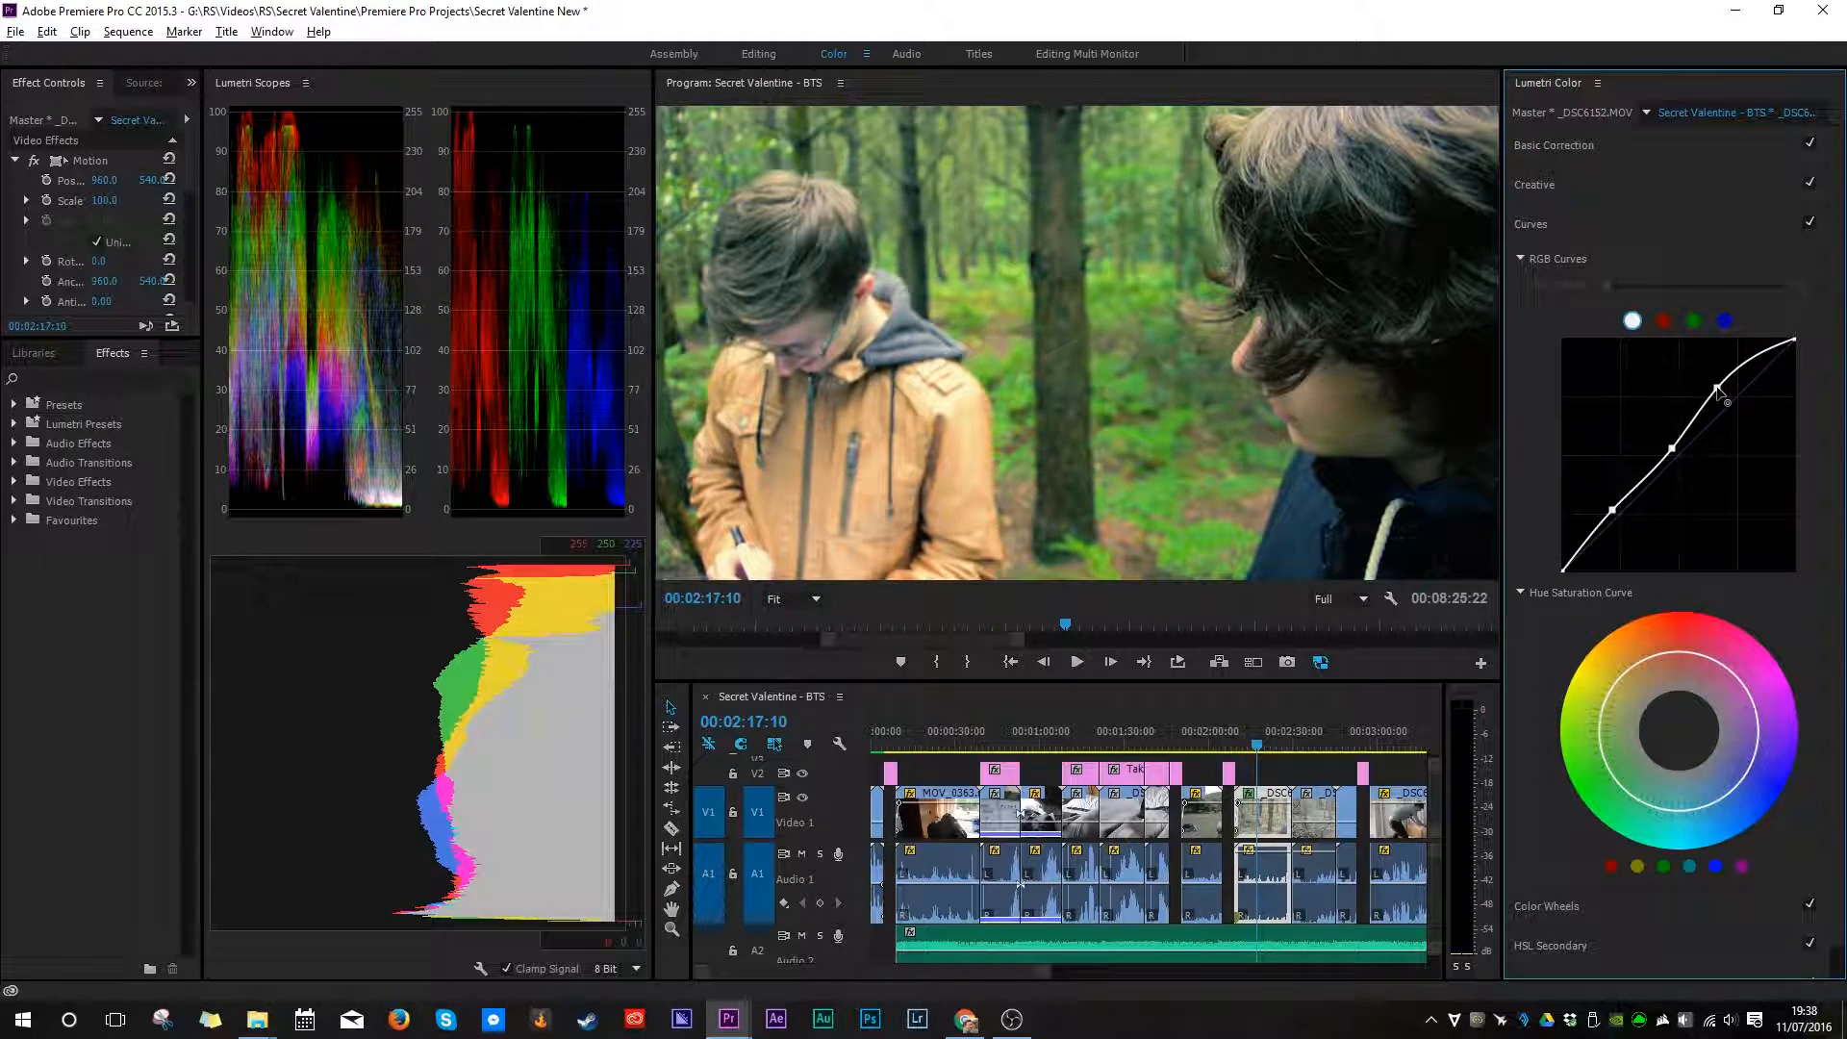
left_click_drag(1612, 514, 1612, 517)
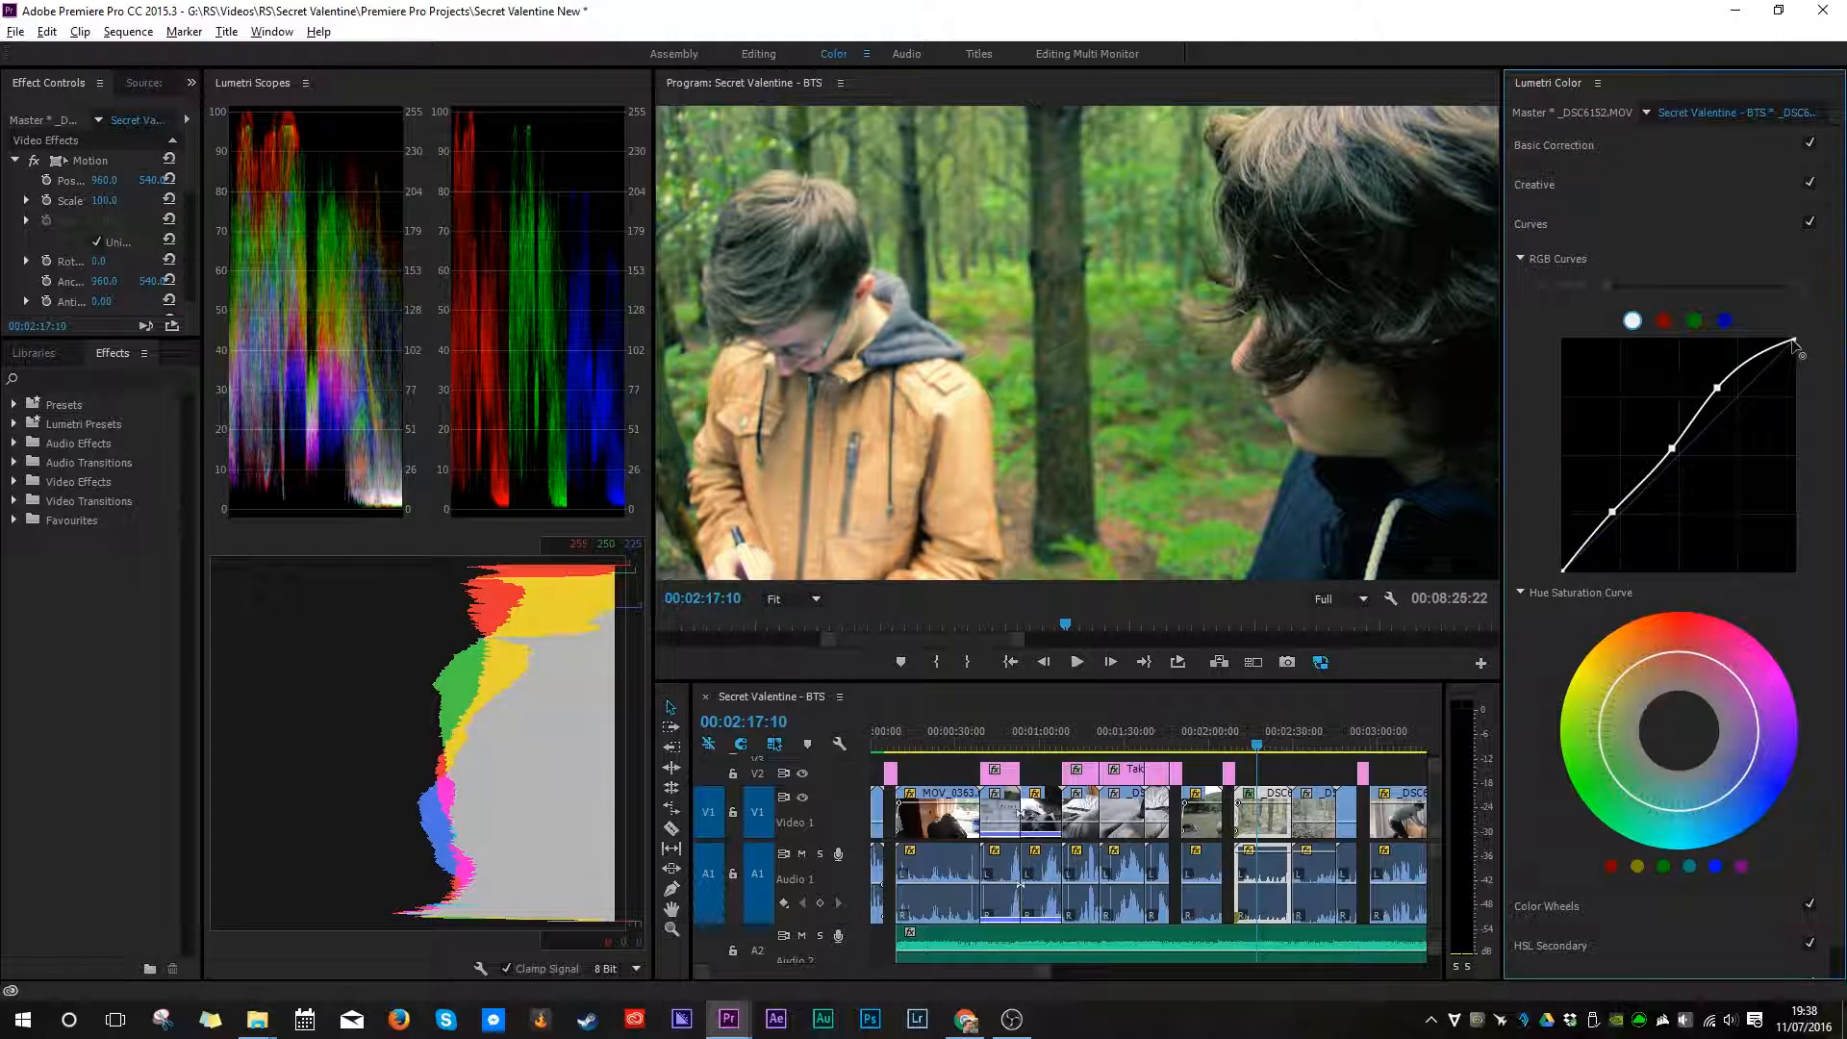
left_click_drag(1793, 338, 1759, 327)
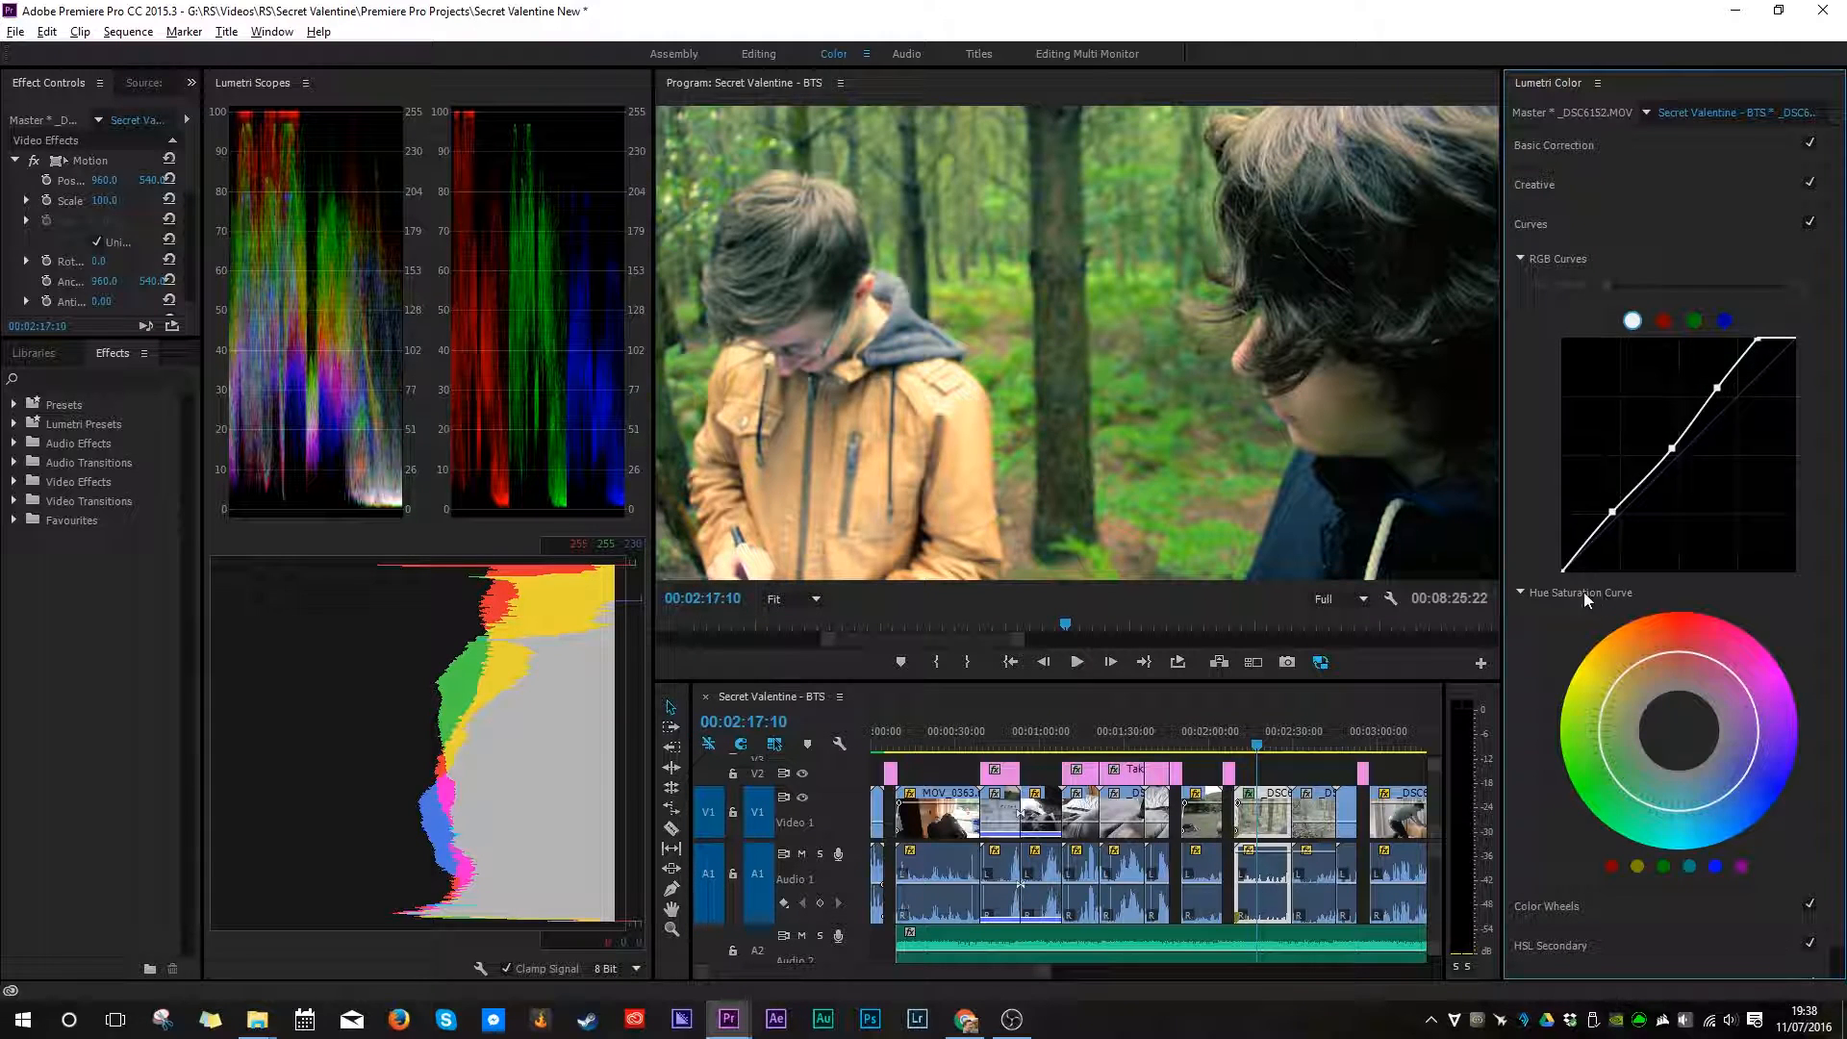
left_click_drag(1572, 571, 1561, 579)
- Add yellow and cyan control points to the Hue Saturation curve, reduce the purple and blue saturation, and adjust the greens slightly
left_click_drag(1619, 667, 1618, 673)
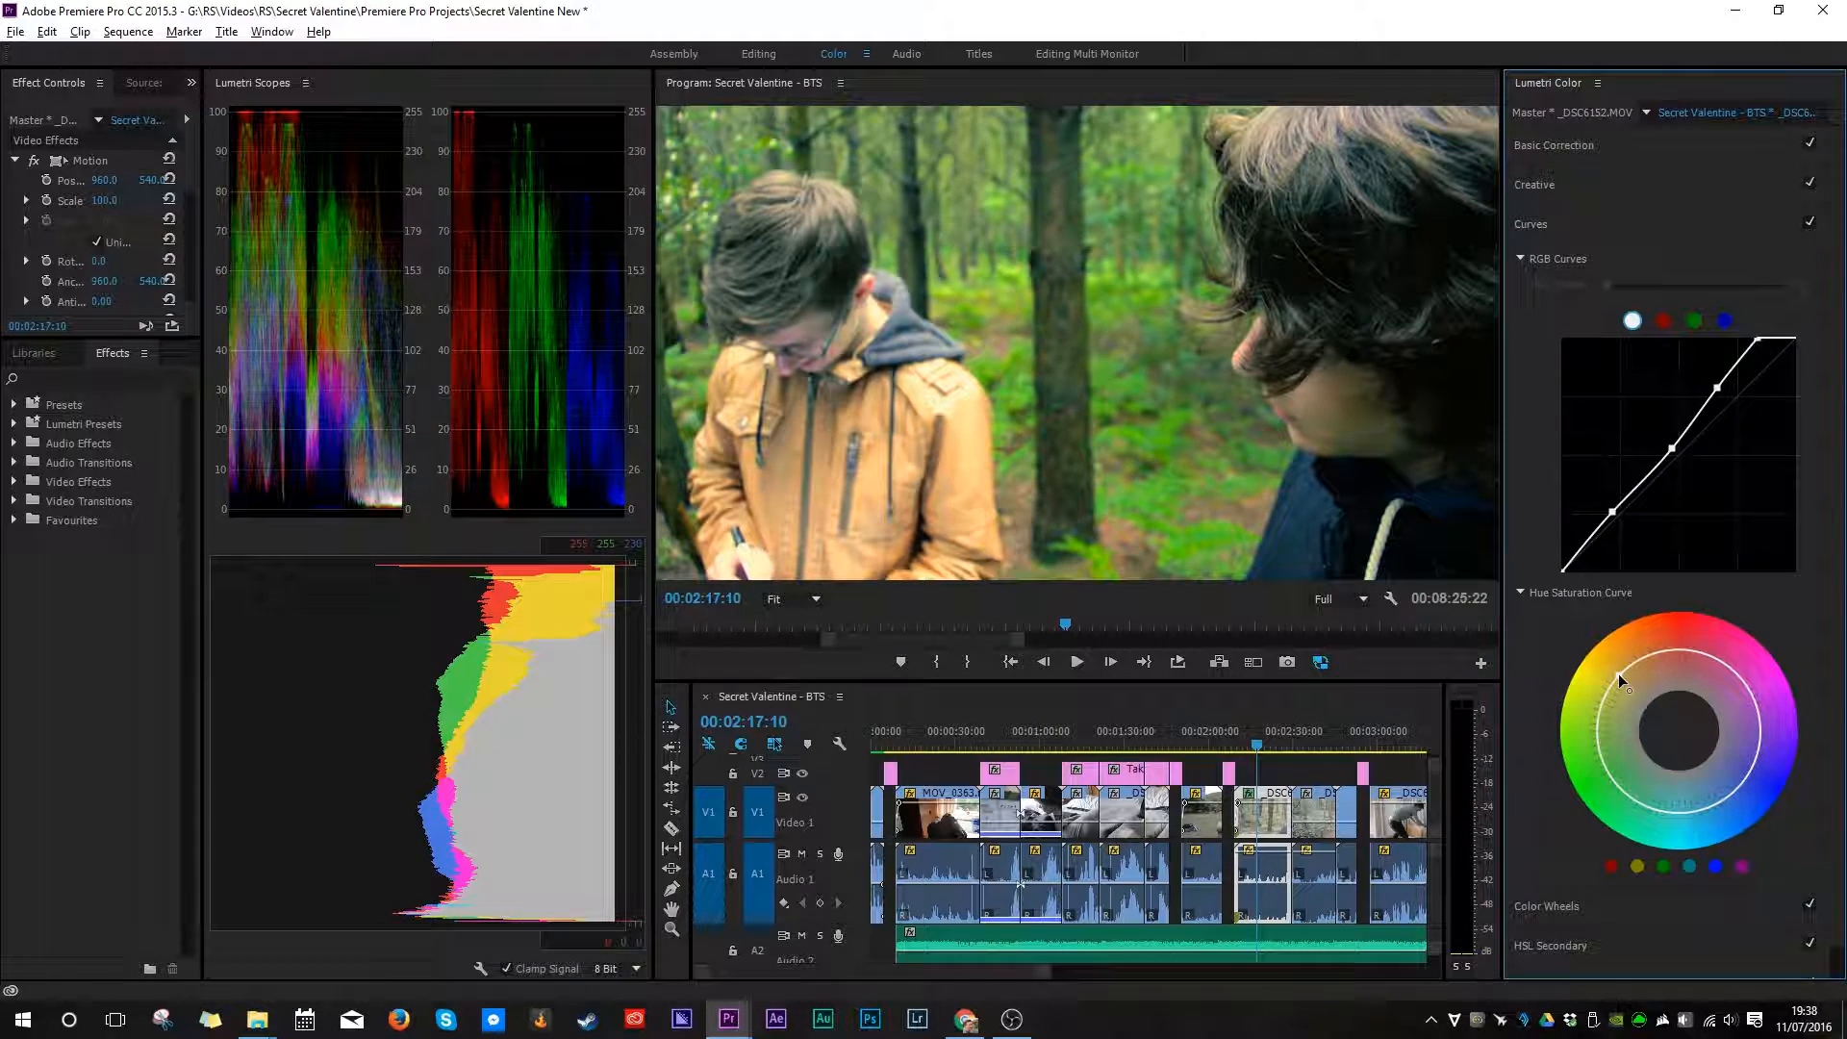
left_click(1637, 867)
left_click(1690, 867)
left_click_drag(1627, 669, 1635, 654)
left_click_drag(1743, 681, 1729, 693)
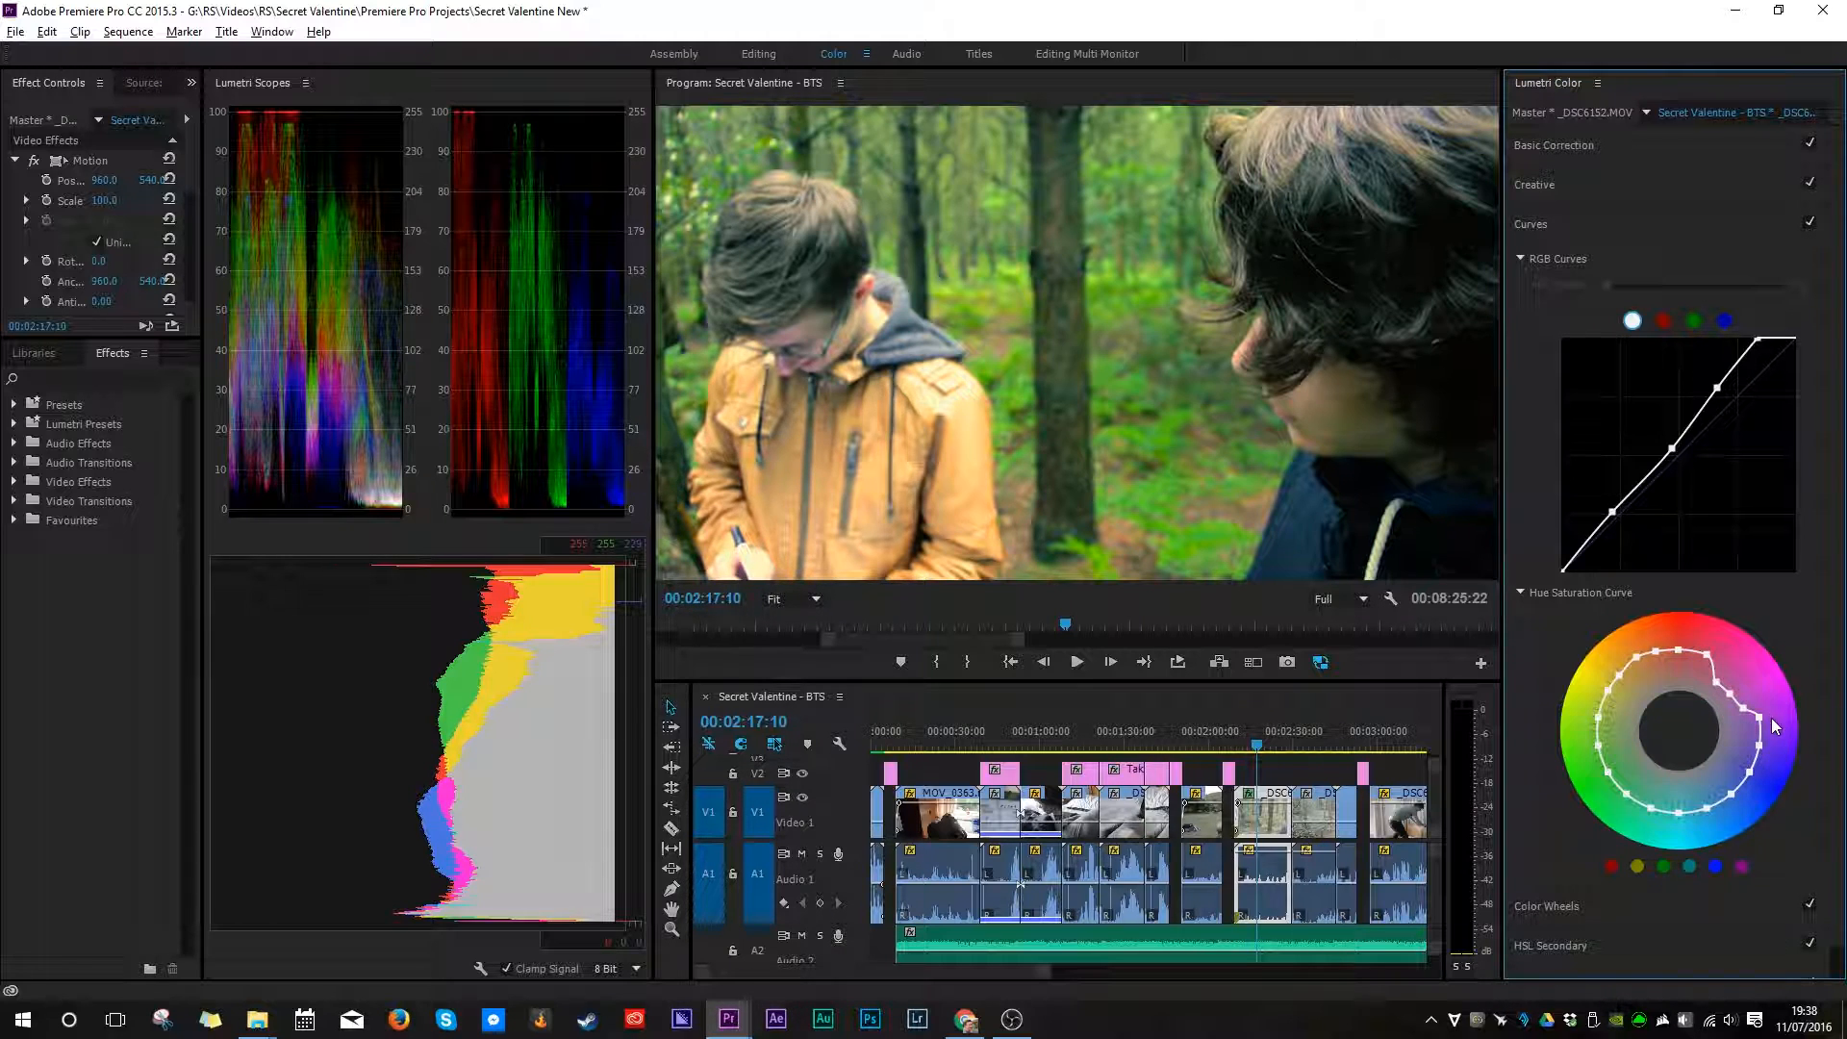
left_click_drag(1755, 717, 1740, 728)
left_click_drag(1603, 772, 1591, 742)
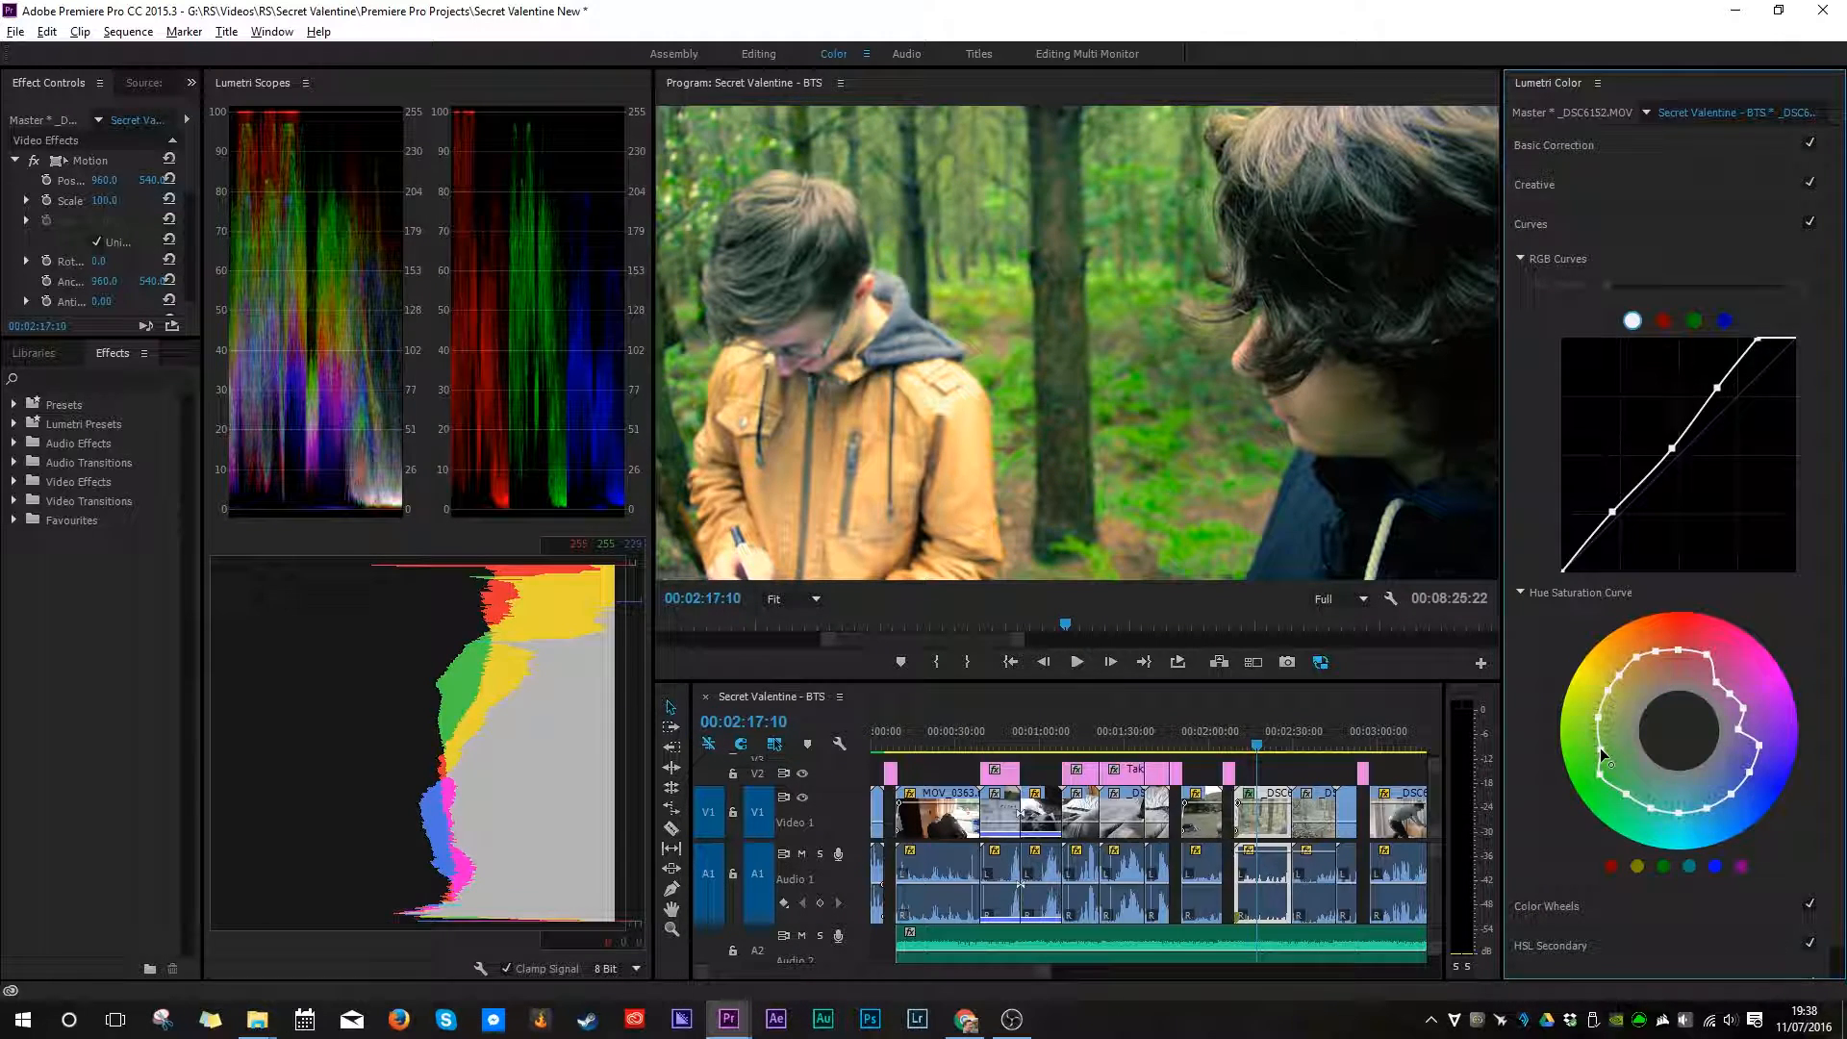
left_click_drag(1593, 748, 1599, 751)
- Use the color wheels to tint the midtones and highlights slightly towards orange and the shadows slightly towards blue
scroll(1612, 904, "down", 1)
left_click(1625, 881)
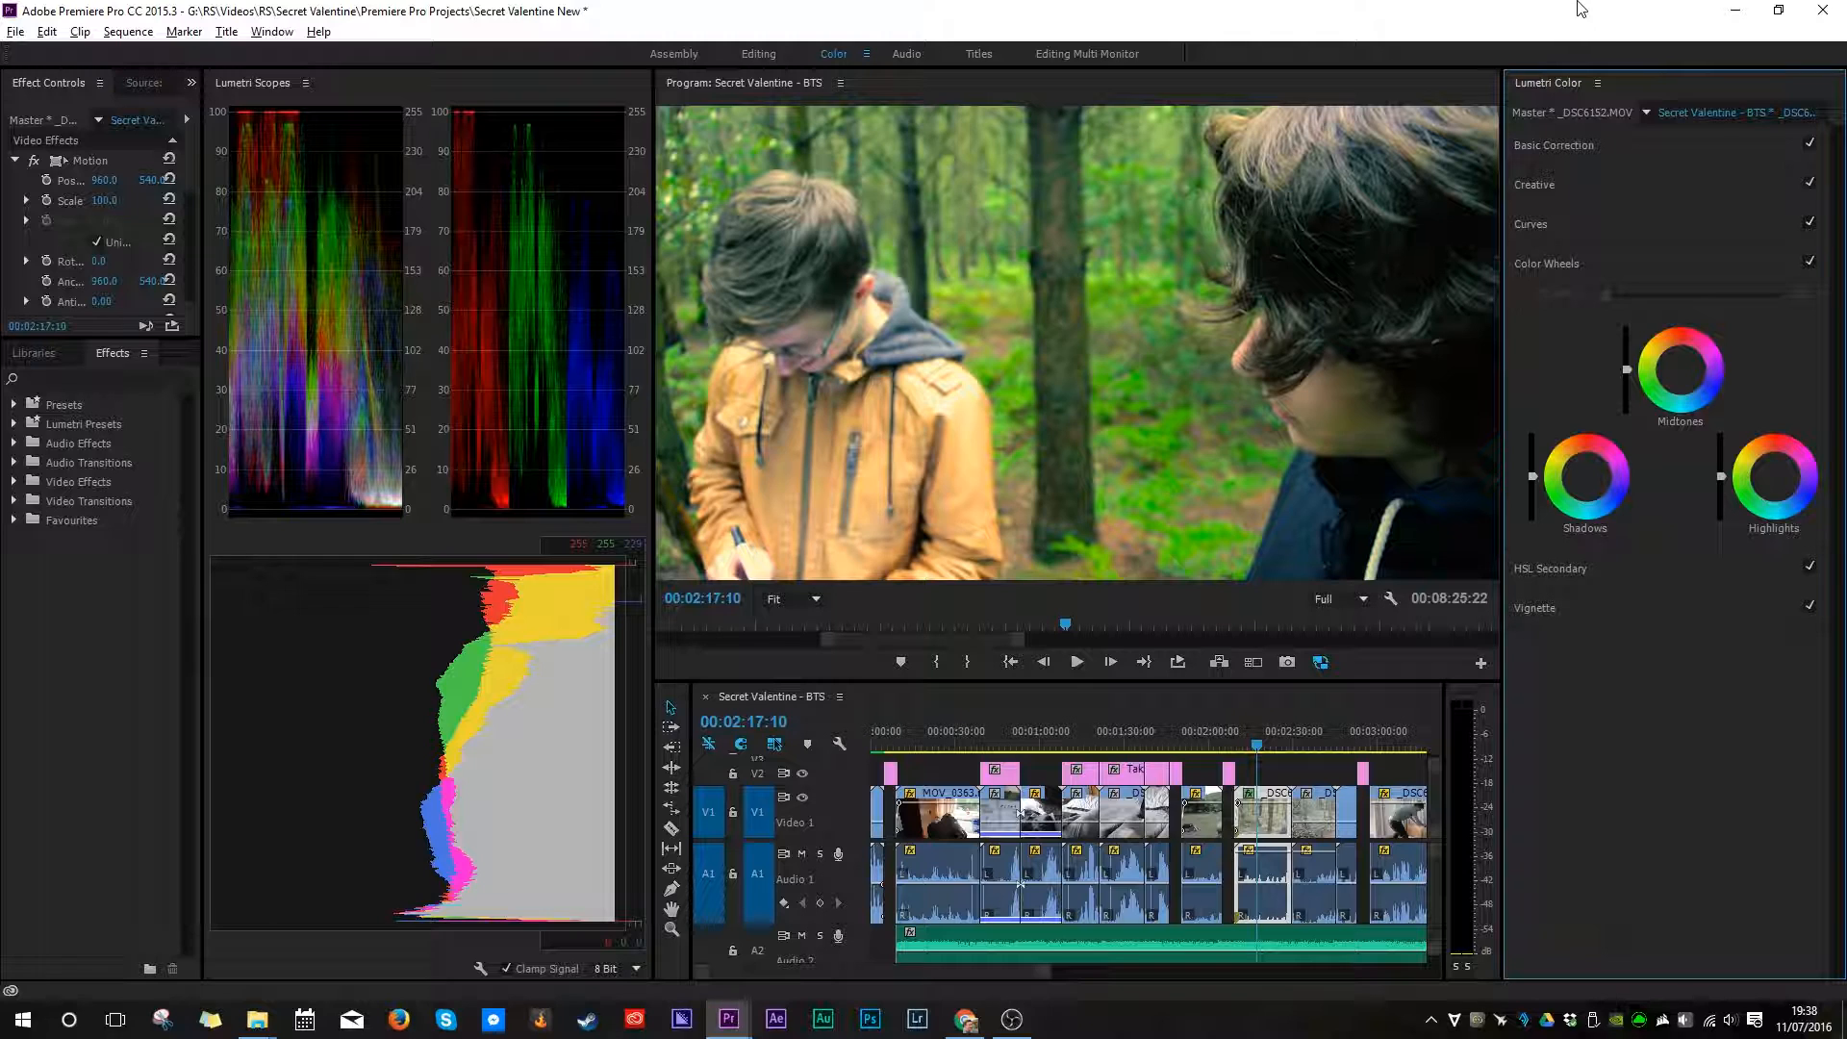
left_click_drag(1680, 372, 1673, 364)
left_click_drag(1586, 475, 1590, 479)
left_click_drag(1775, 478, 1773, 473)
- Darken the midtones slightly and raise the shadow and highlight levels a little with the color wheels' brightness sliders
left_click_drag(1626, 369, 1627, 378)
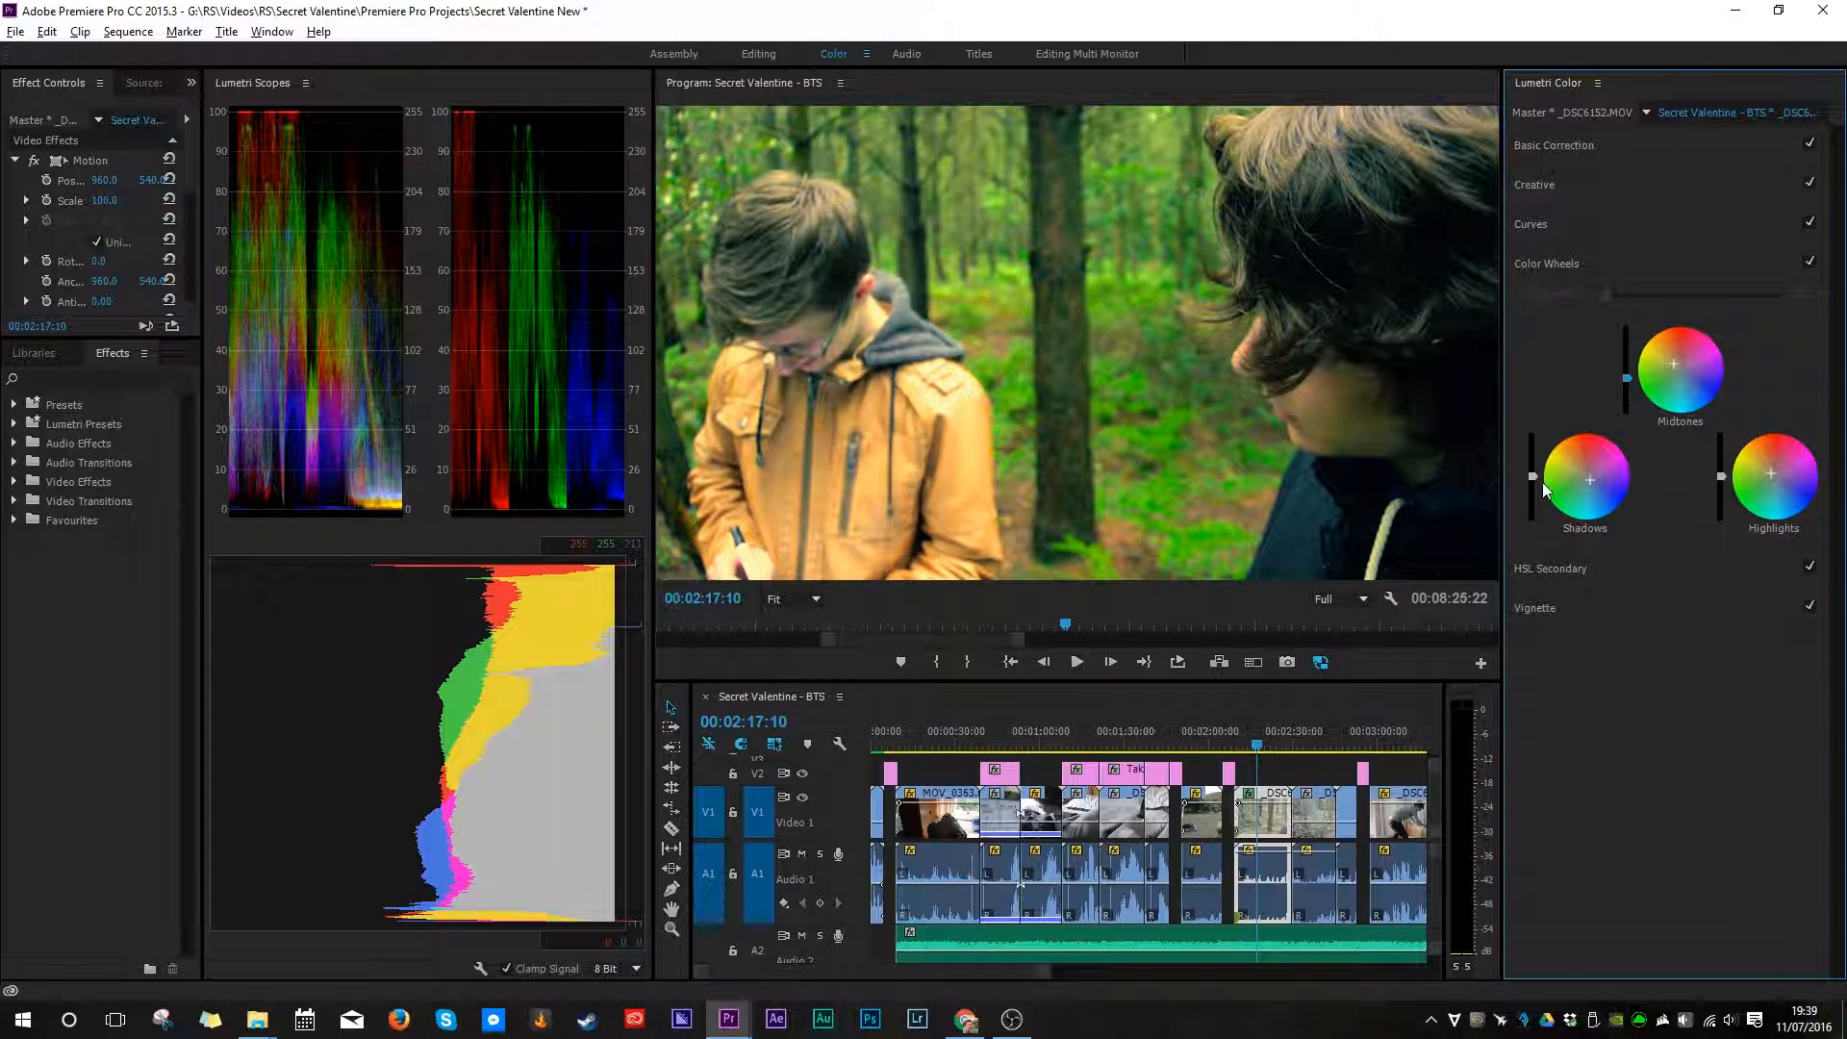
left_click_drag(1532, 476, 1532, 472)
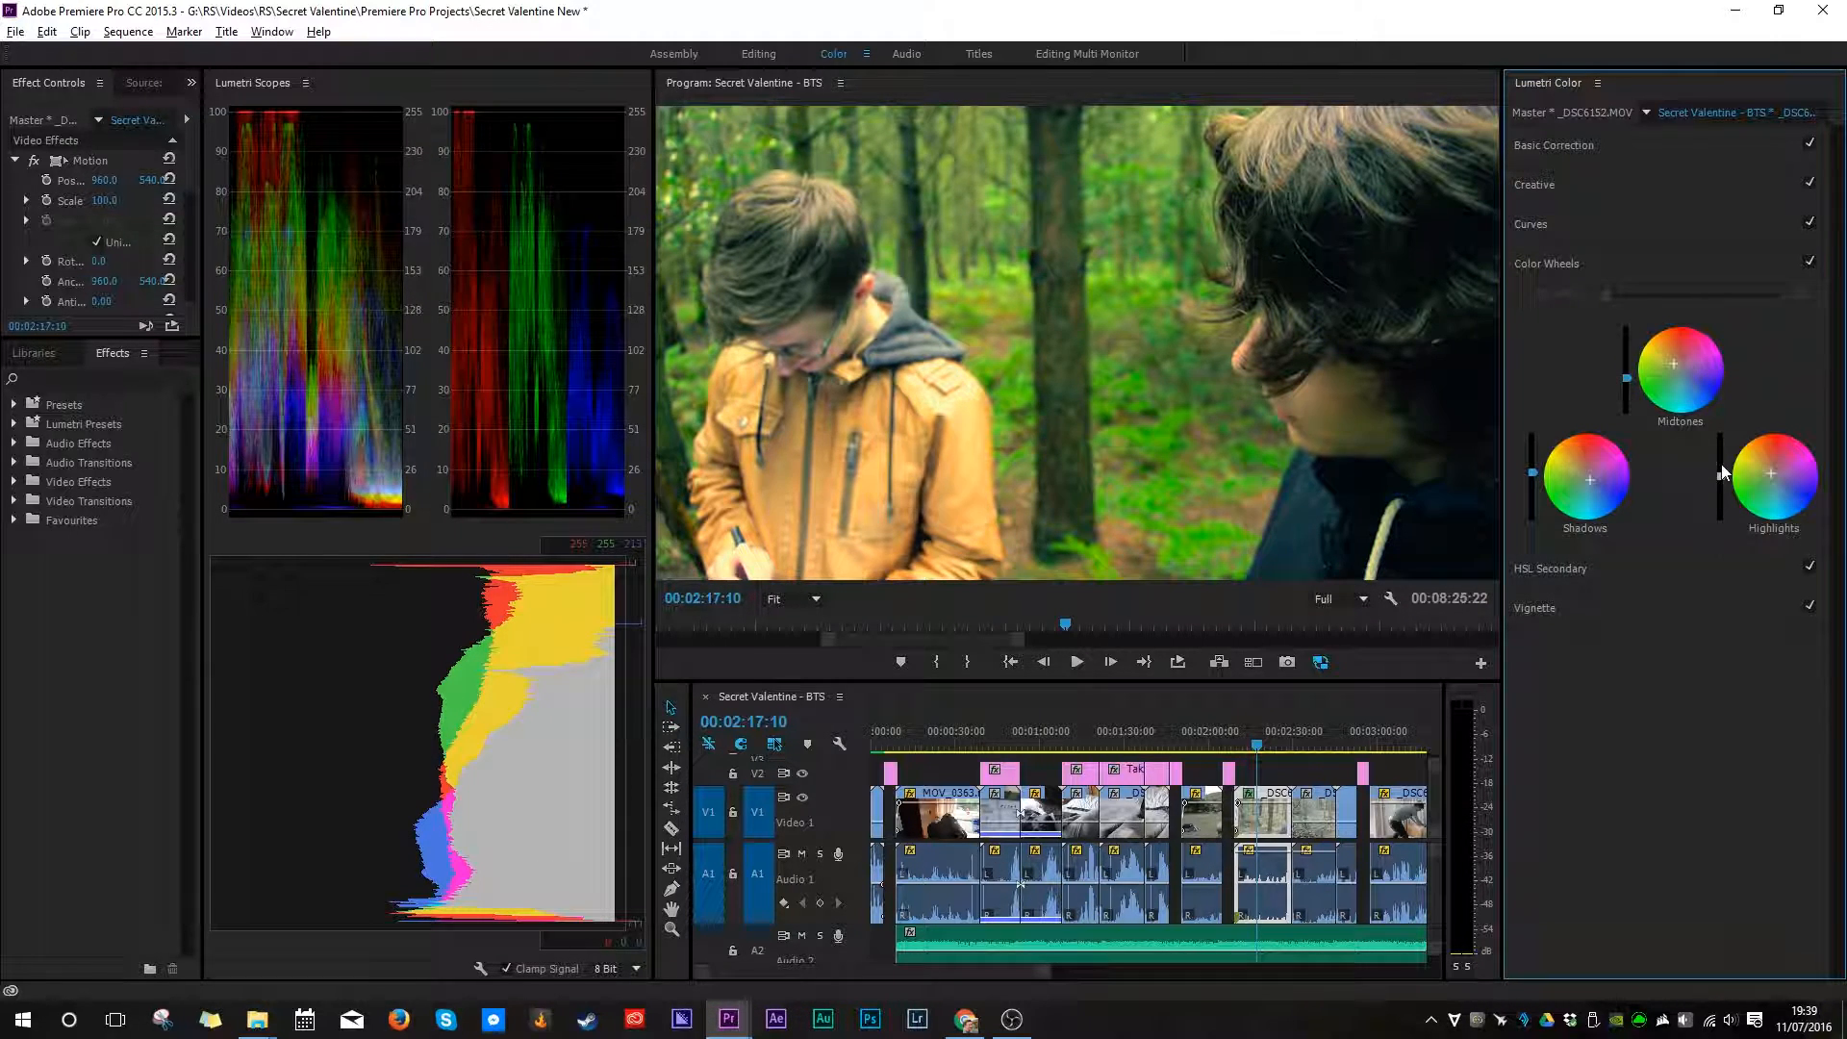
left_click_drag(1720, 477, 1720, 472)
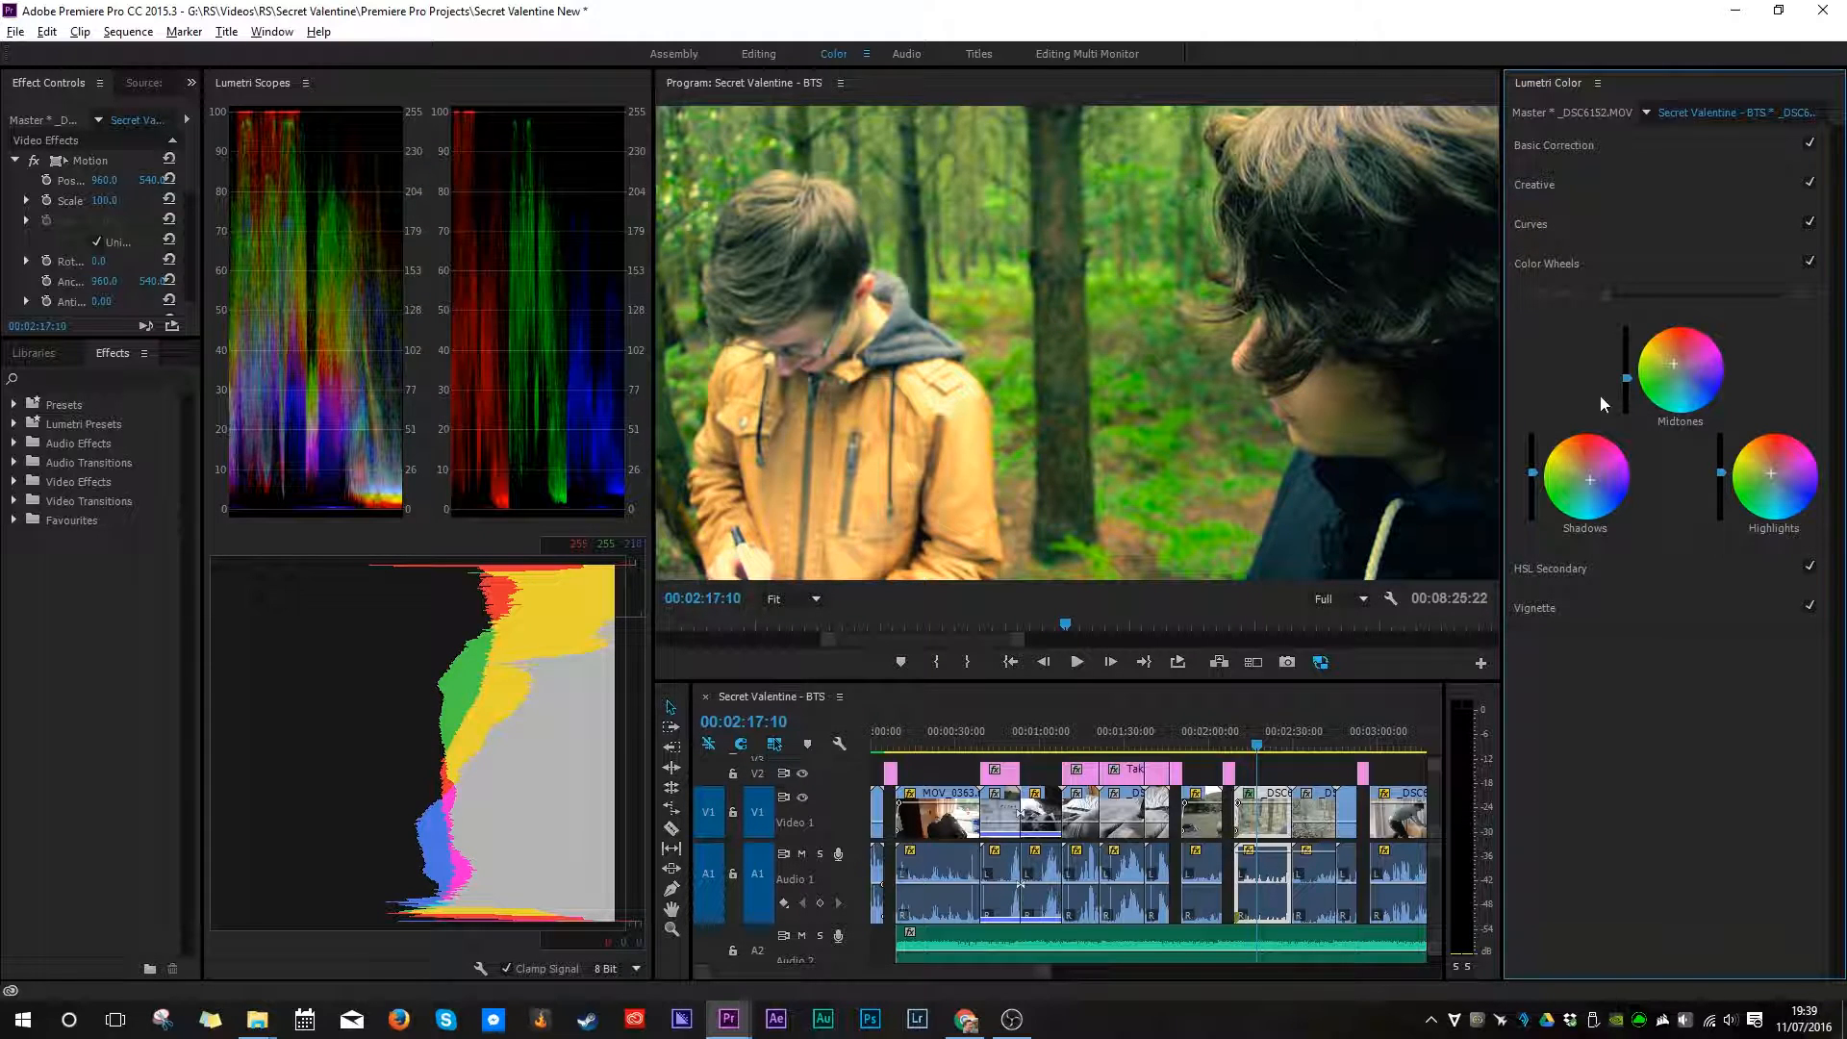
- Try raising the Denoise refinement of the HSL Secondary correction and reset it to 0
left_click(1634, 570)
left_click_drag(1606, 393, 1722, 412)
double_click(1659, 395)
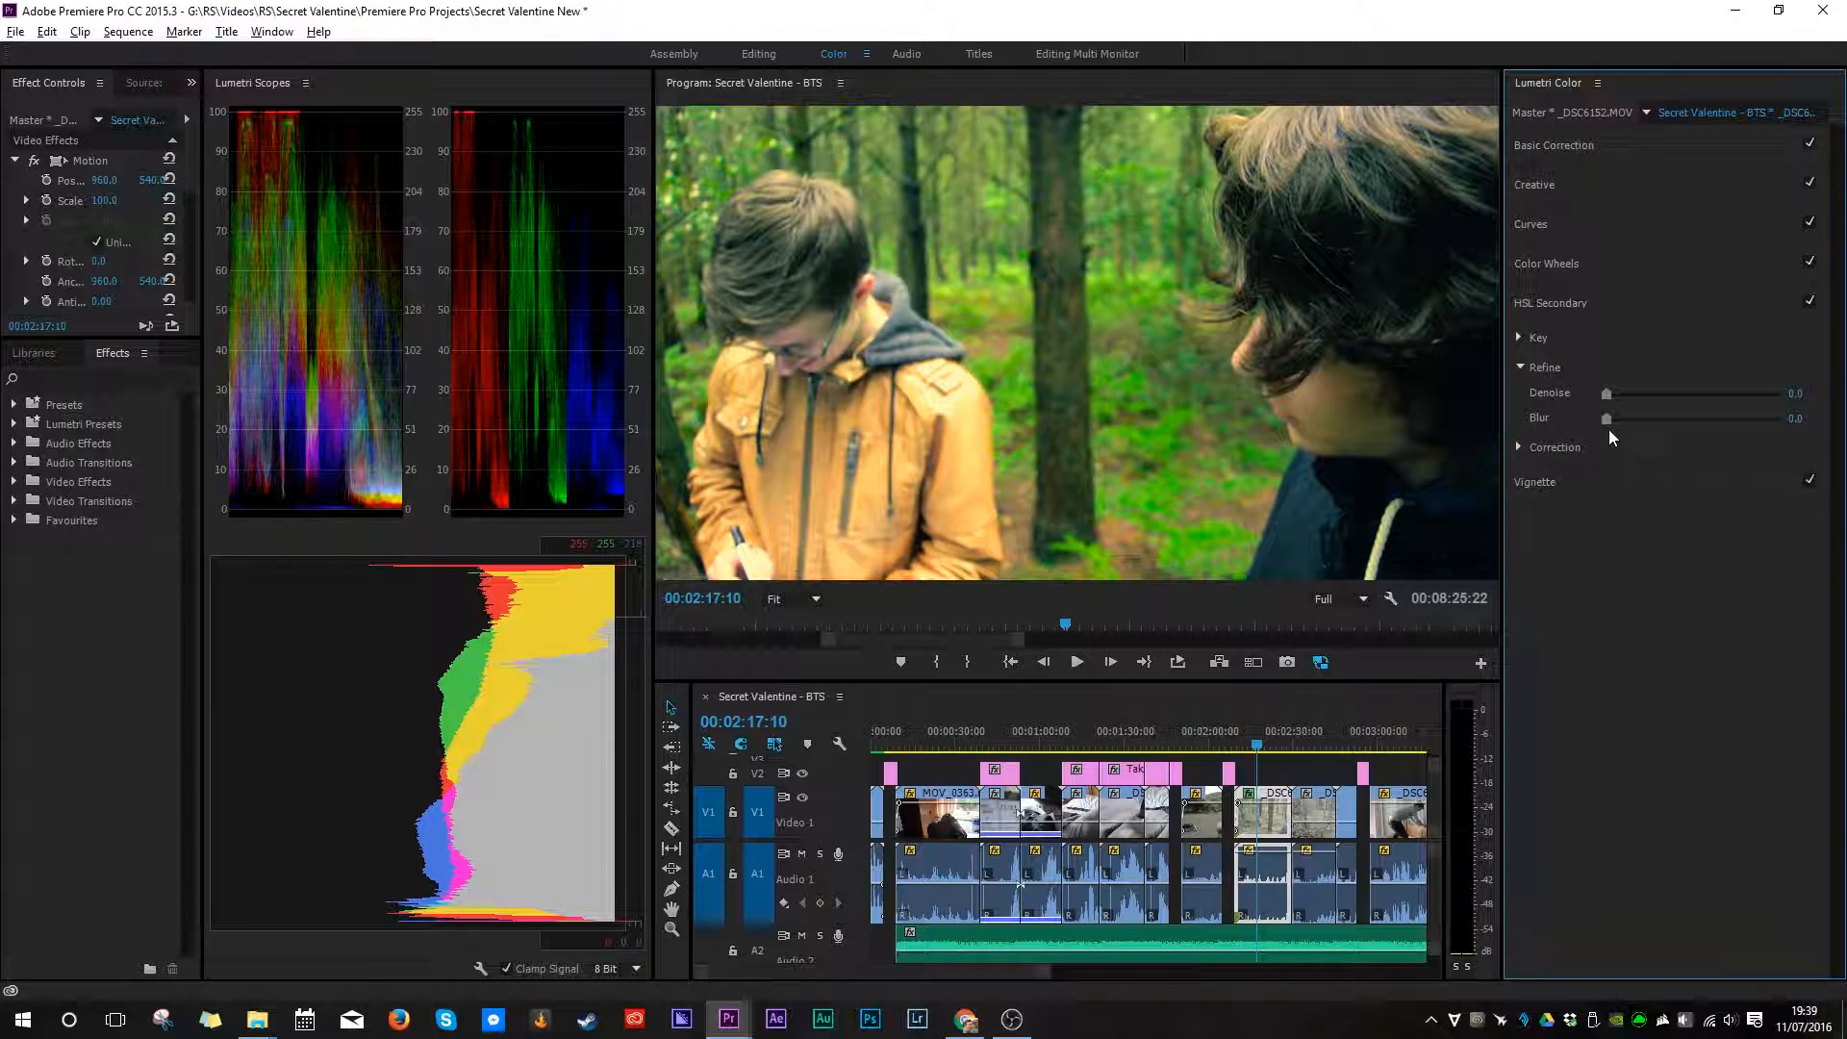
- Set the Vignette Amount of the graded forest clip to -0.2
left_click_drag(1625, 400, 1526, 444)
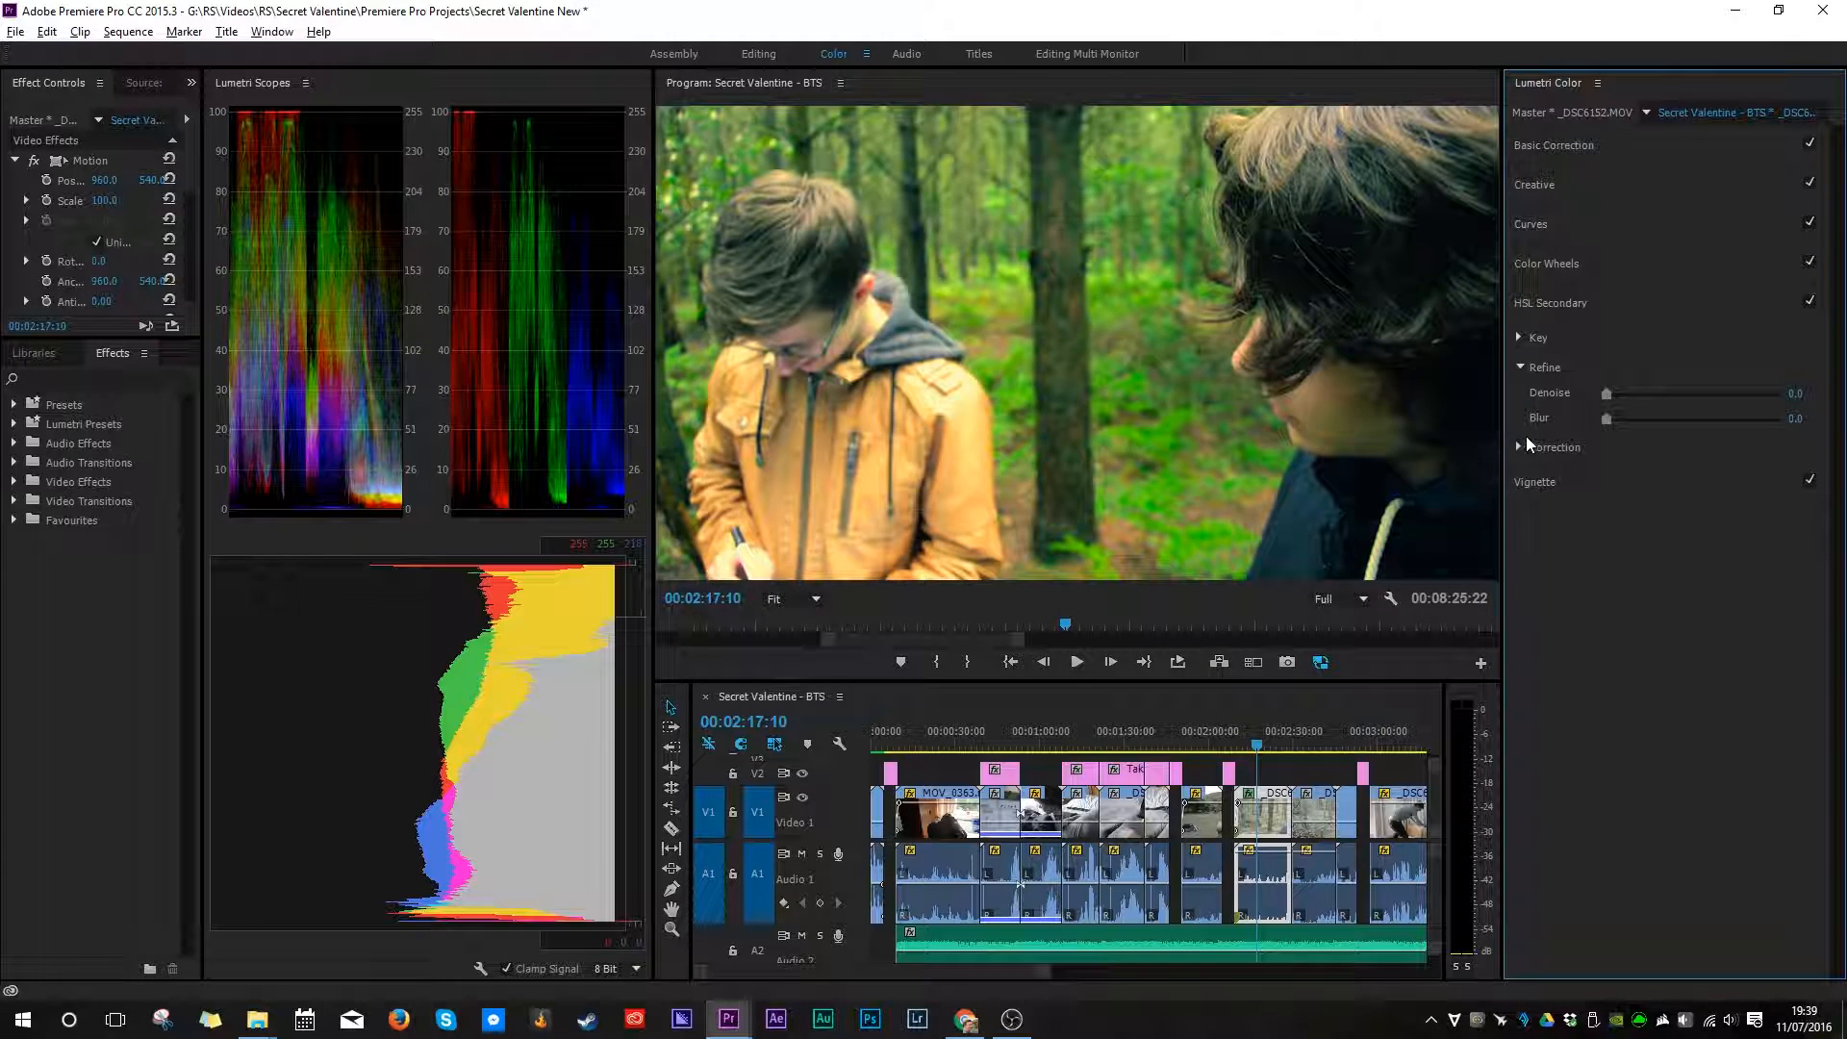
left_click(1518, 366)
left_click(1518, 337)
left_click(1518, 336)
left_click(1518, 334)
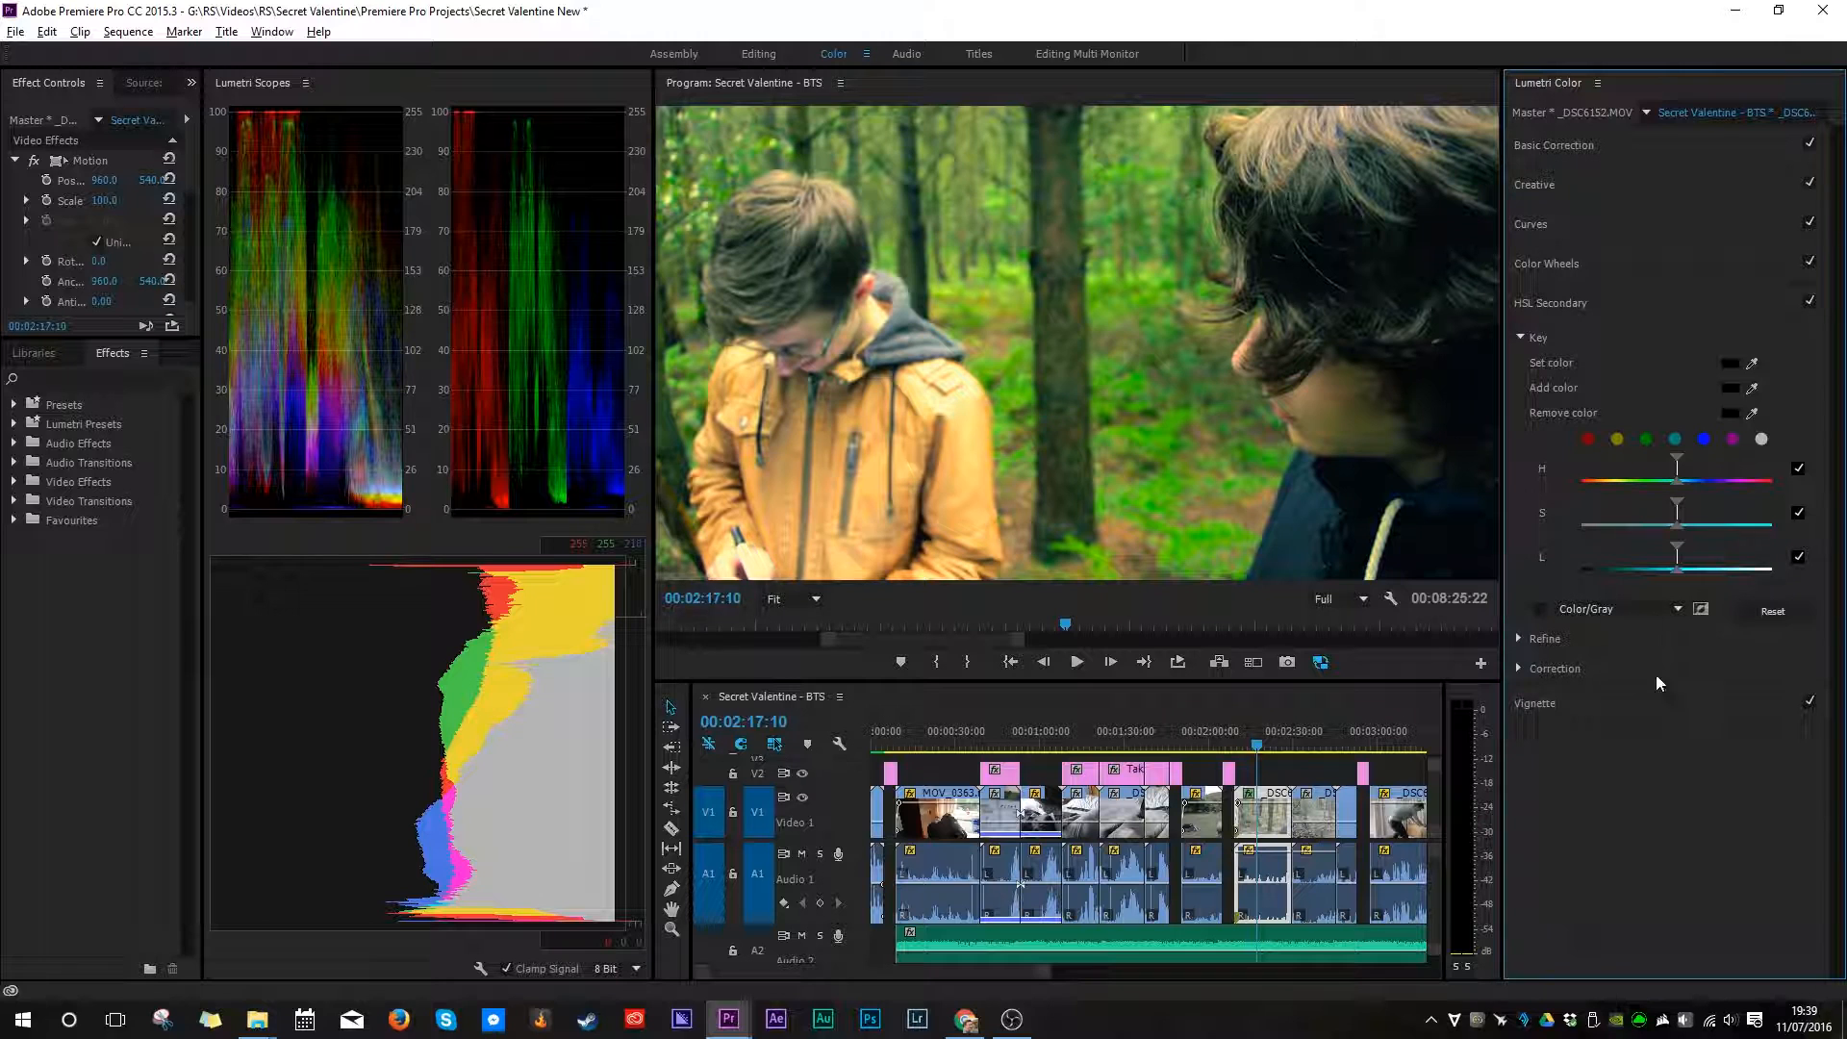
left_click(1621, 706)
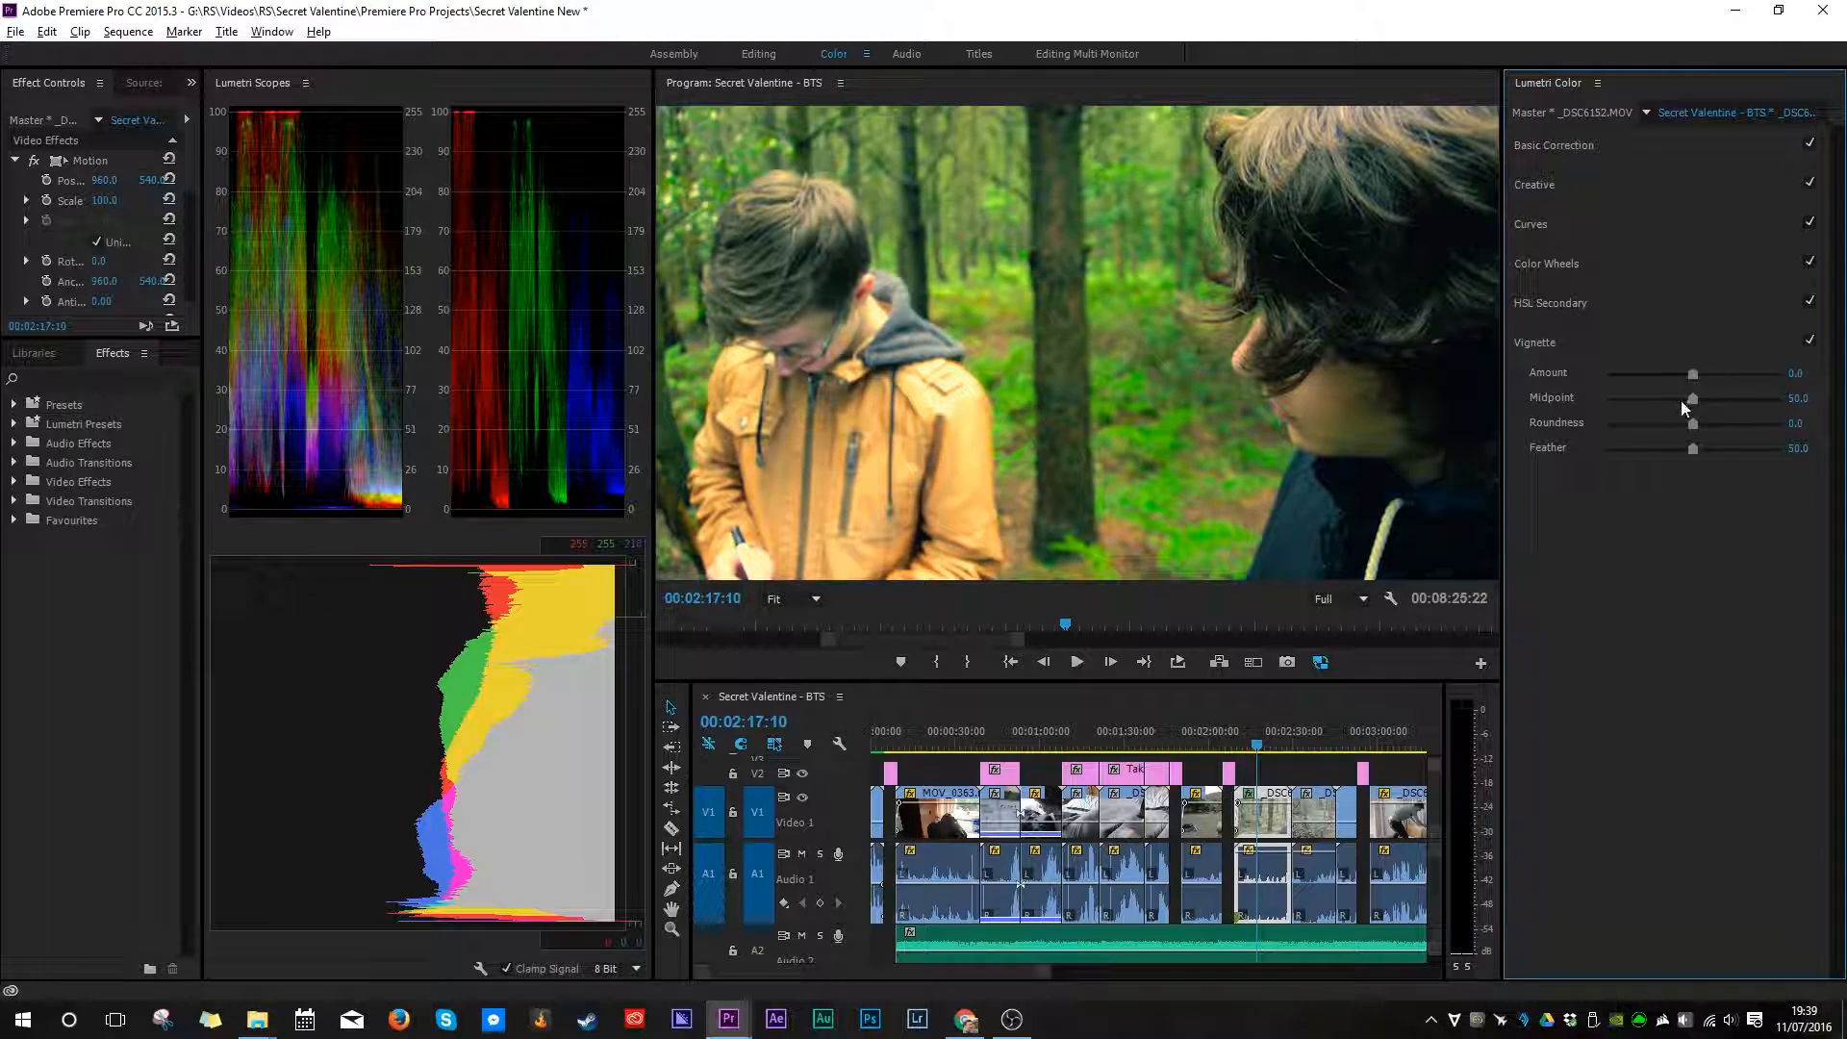
mouse_move(1690, 378)
left_mouse_down()
mouse_move(1659, 377)
mouse_move(1688, 396)
left_mouse_up()
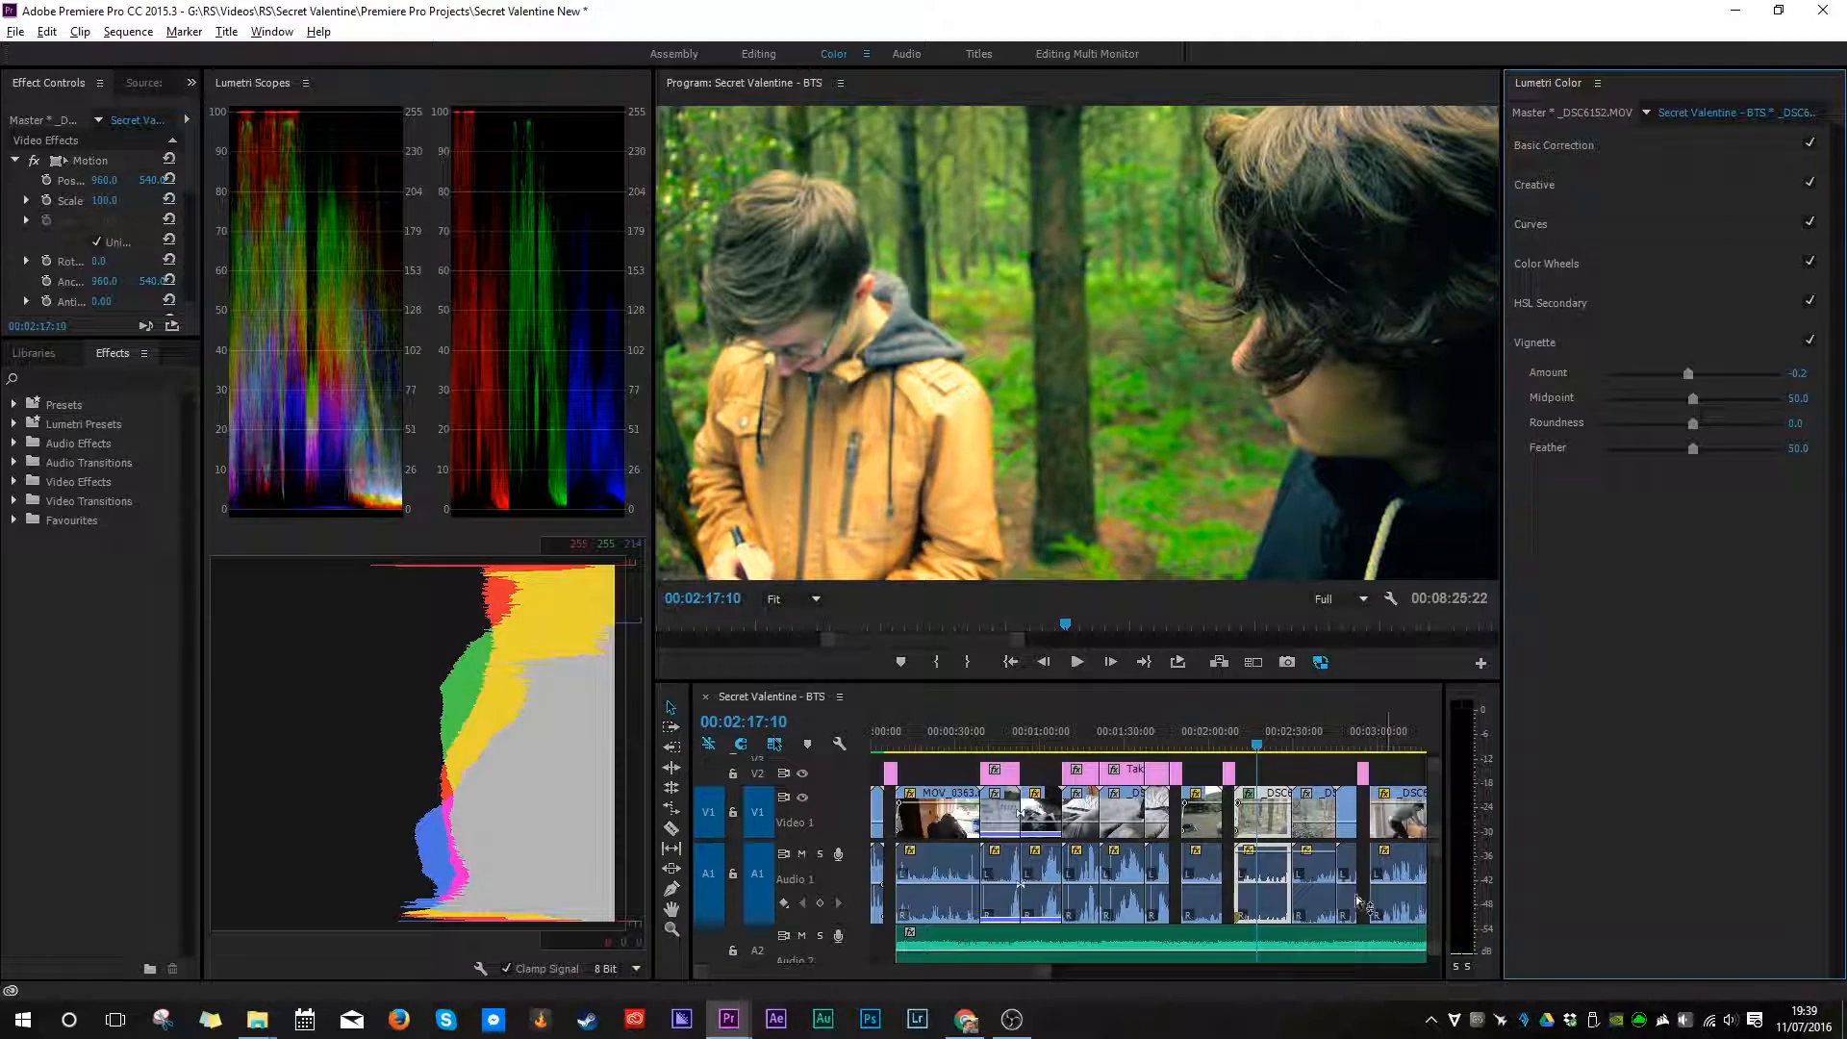
- Toggle the forest clip's Lumetri Color effect off and on to compare the original and graded image
scroll(35, 327, "down", 2)
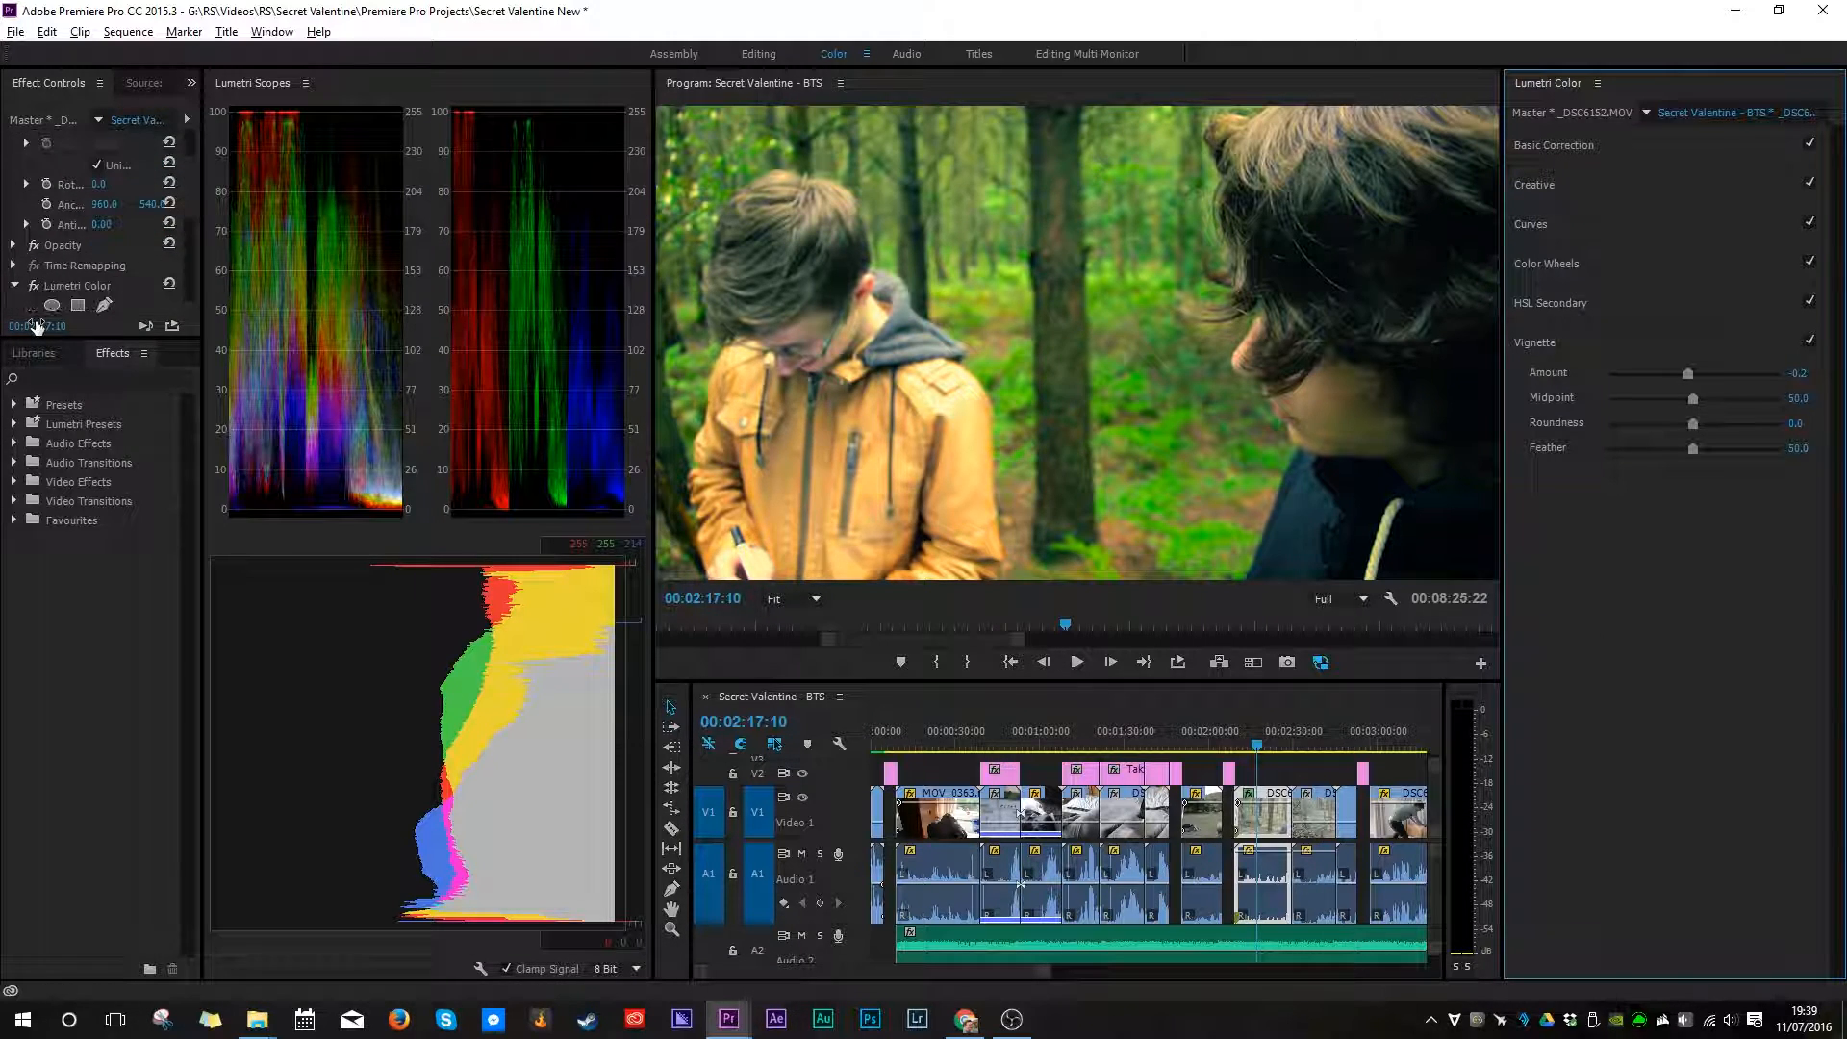
left_click(35, 286)
left_click(36, 287)
left_click(36, 286)
left_click(36, 287)
- Switch to the Editing workspace and open the forest clip in the source monitor to compare it with the graded version
left_click(781, 61)
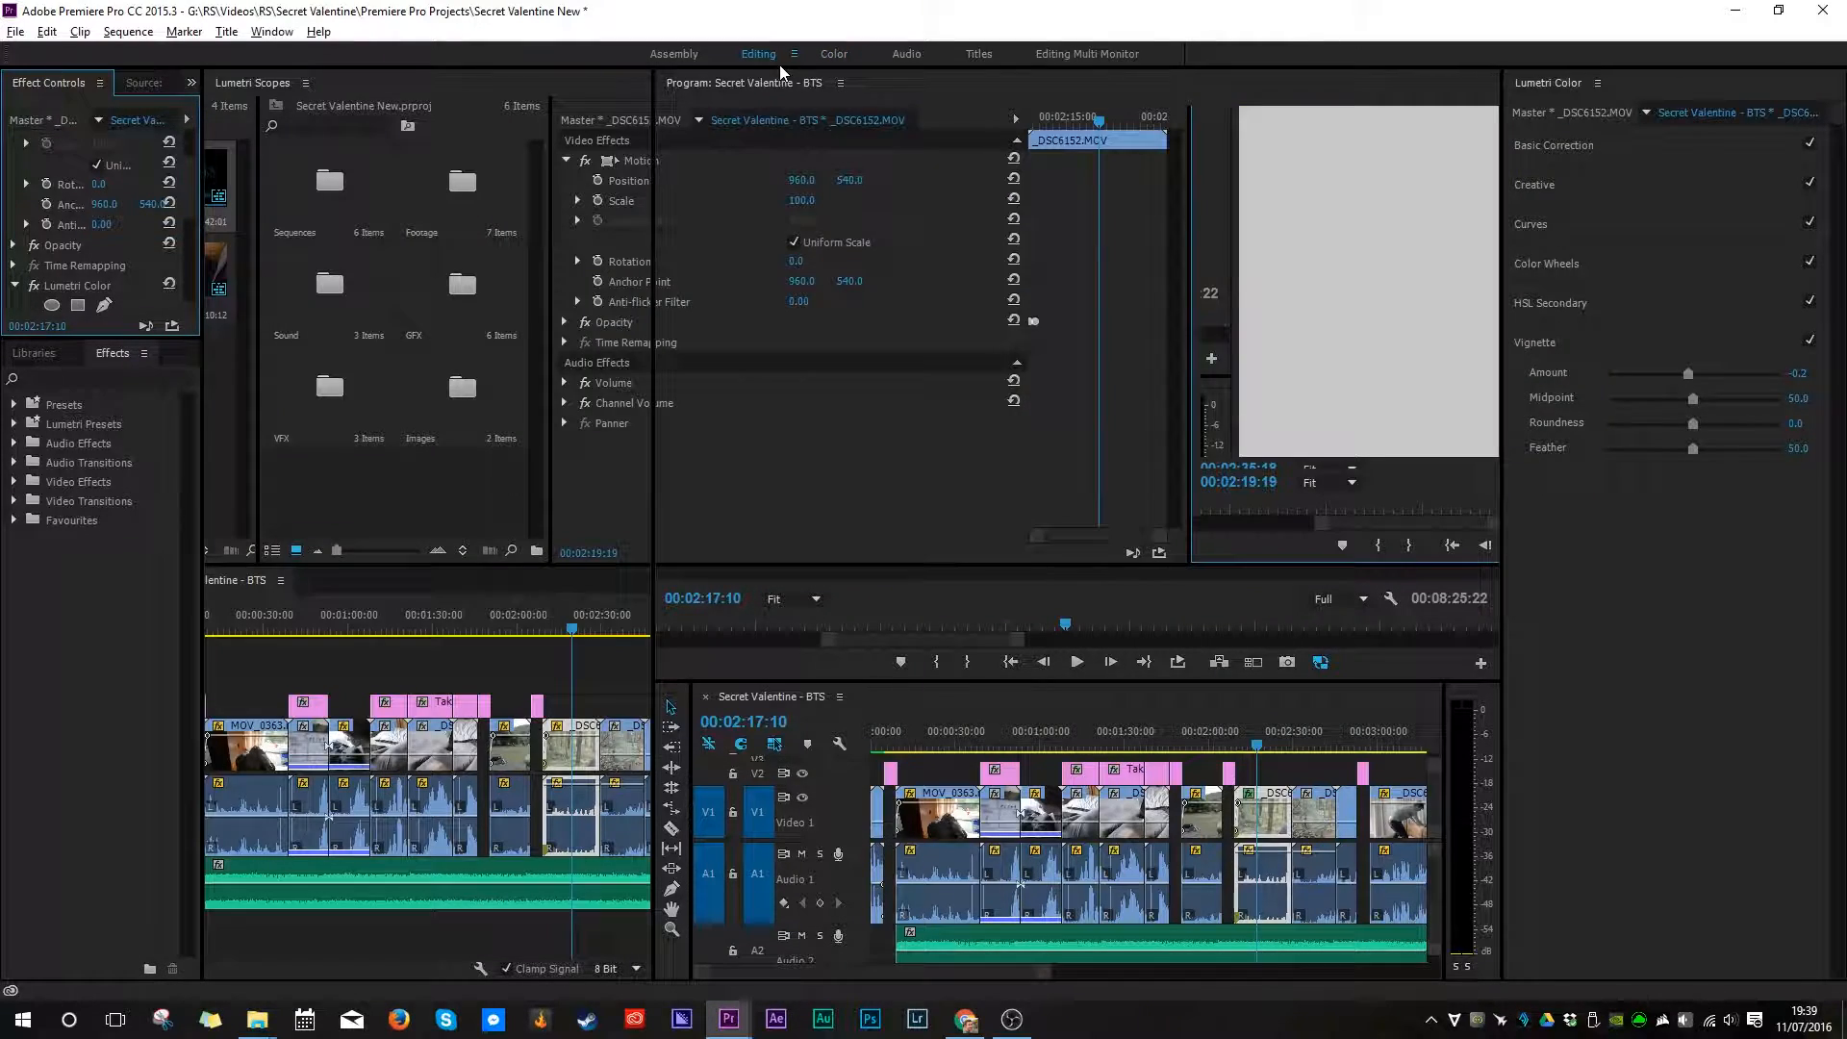
double_click(606, 740)
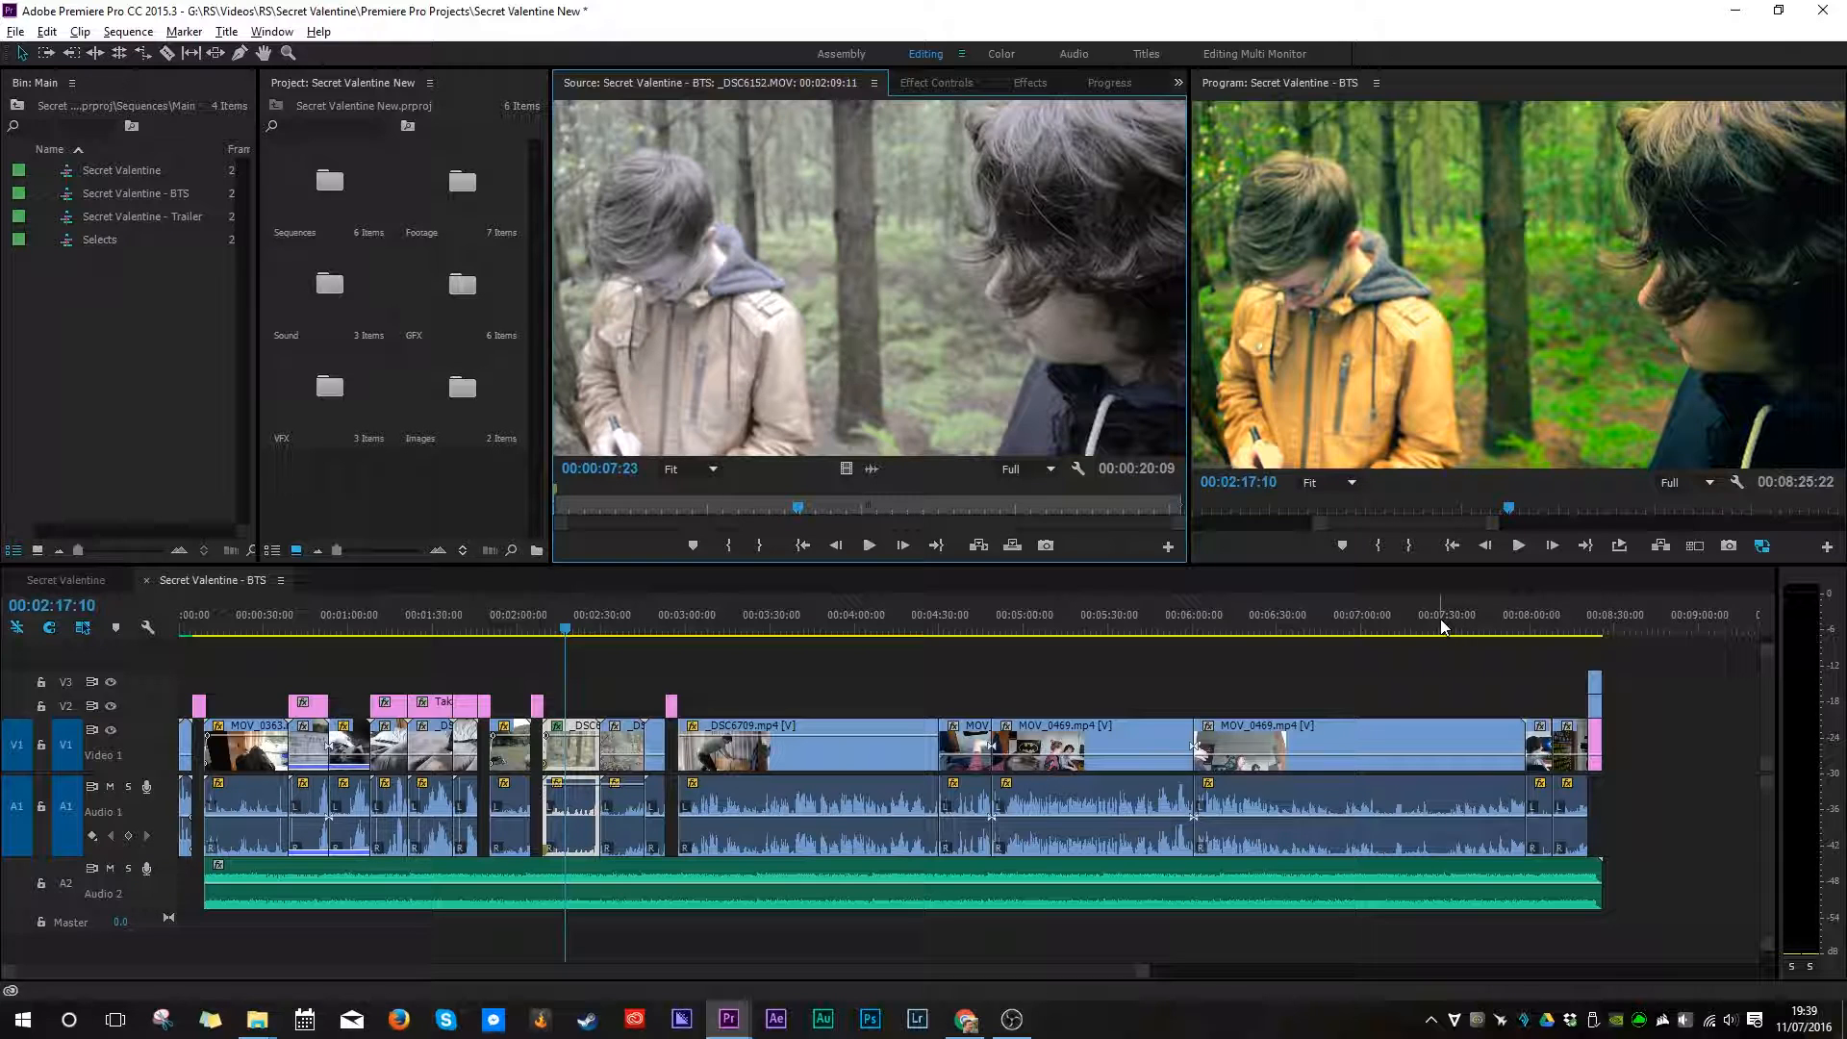
left_click(1414, 659)
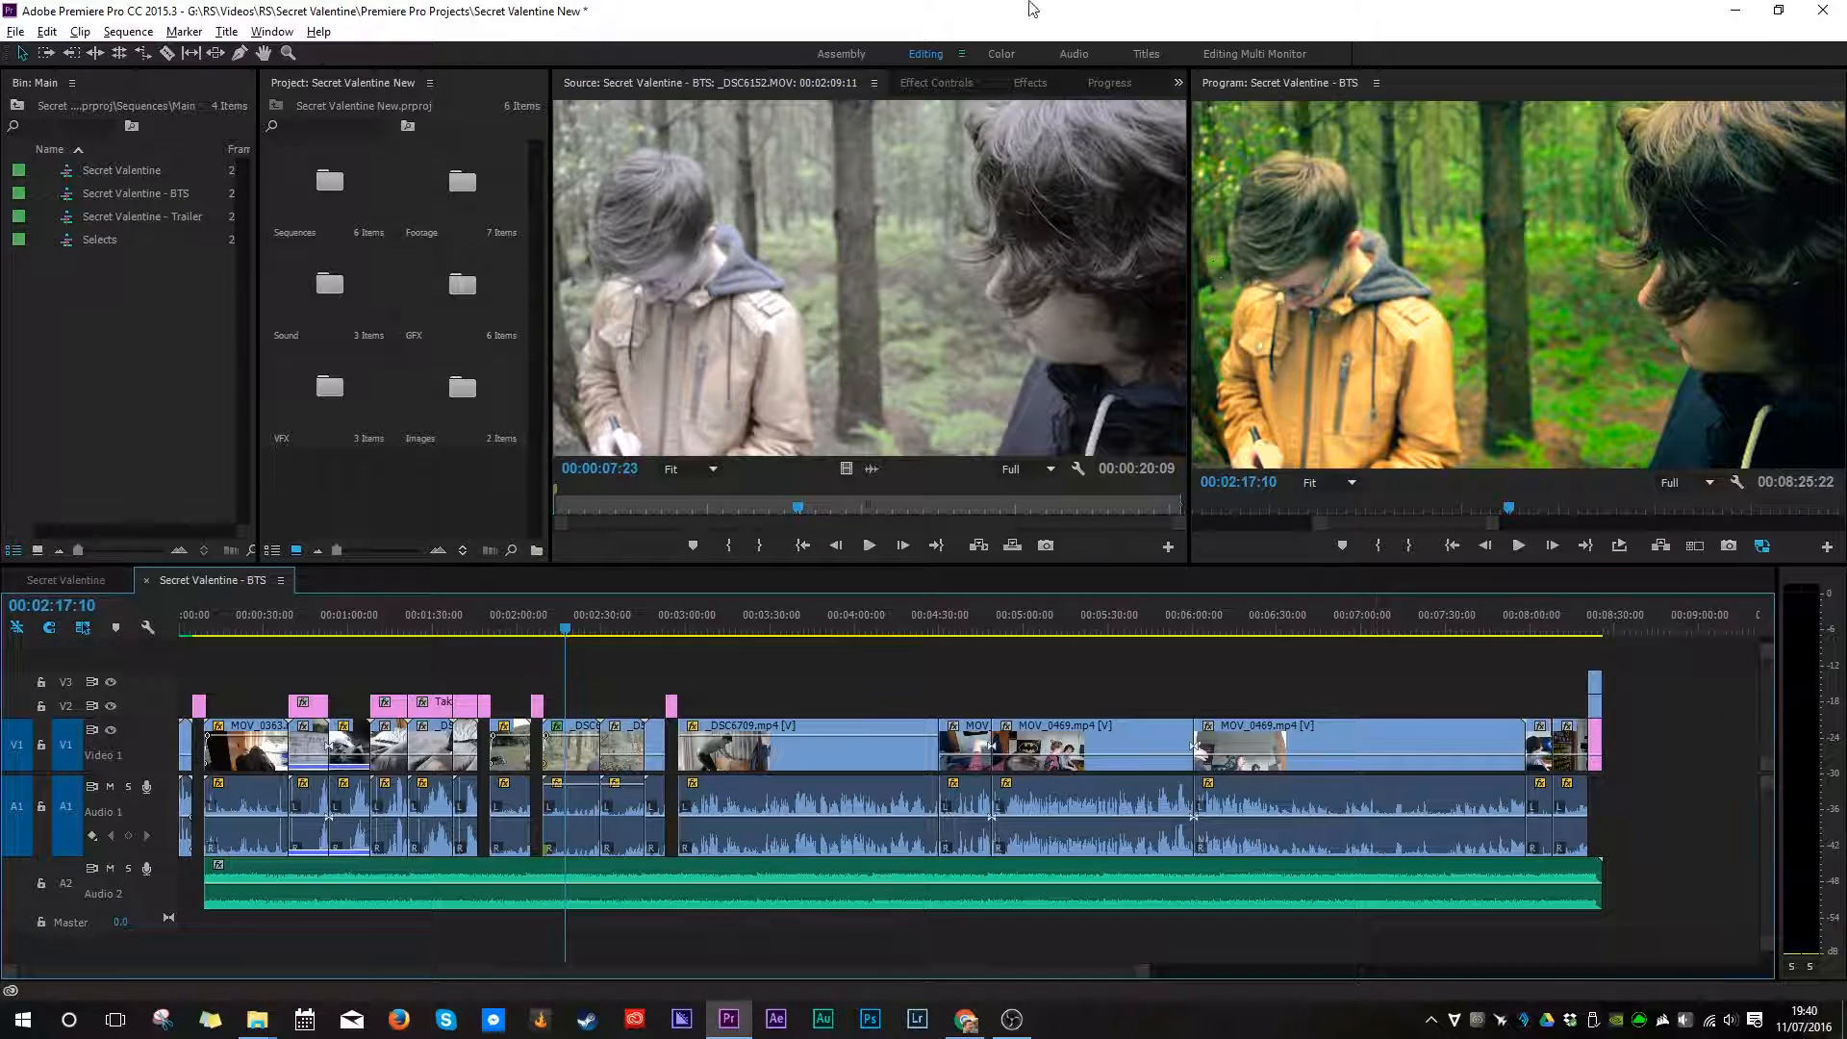
- Move the playhead to the bedroom clip MOV_0363 at 00:00:28:09 and return to the Color workspace
left_click(619, 627)
left_click_drag(622, 627, 623, 628)
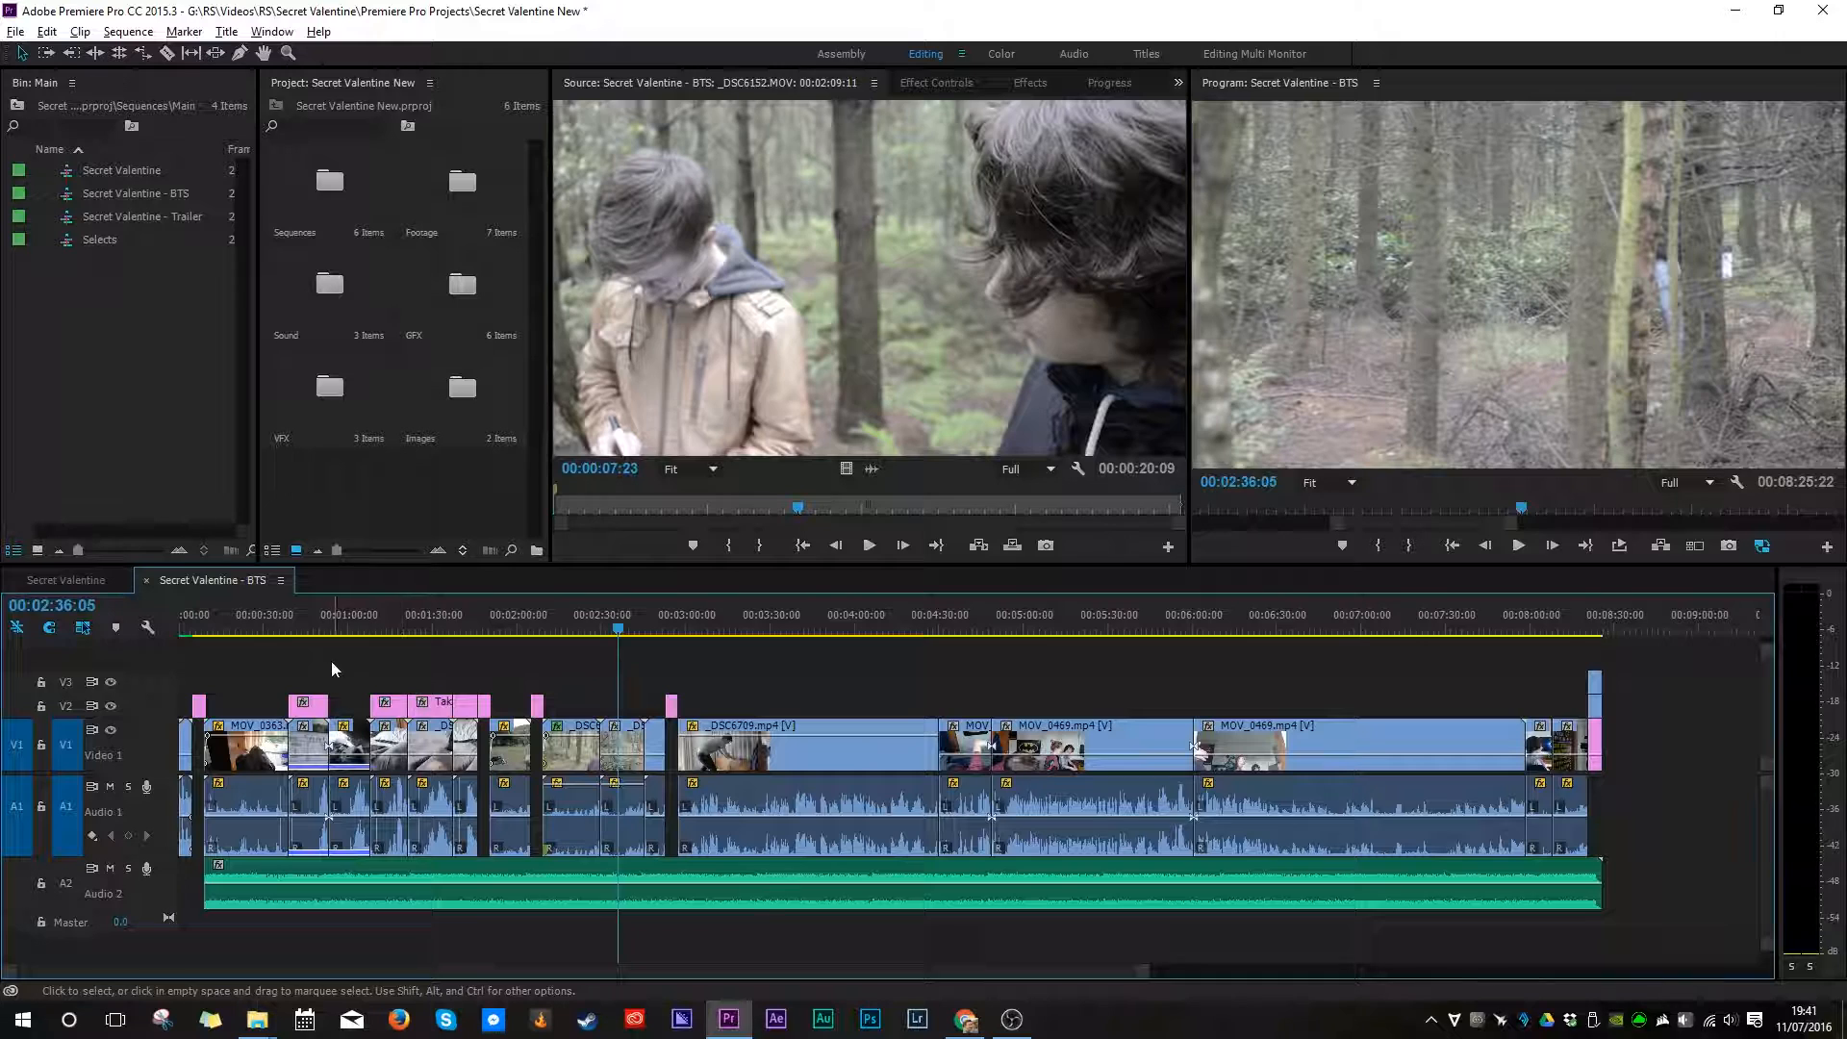
left_click(266, 628)
left_click_drag(267, 628, 263, 630)
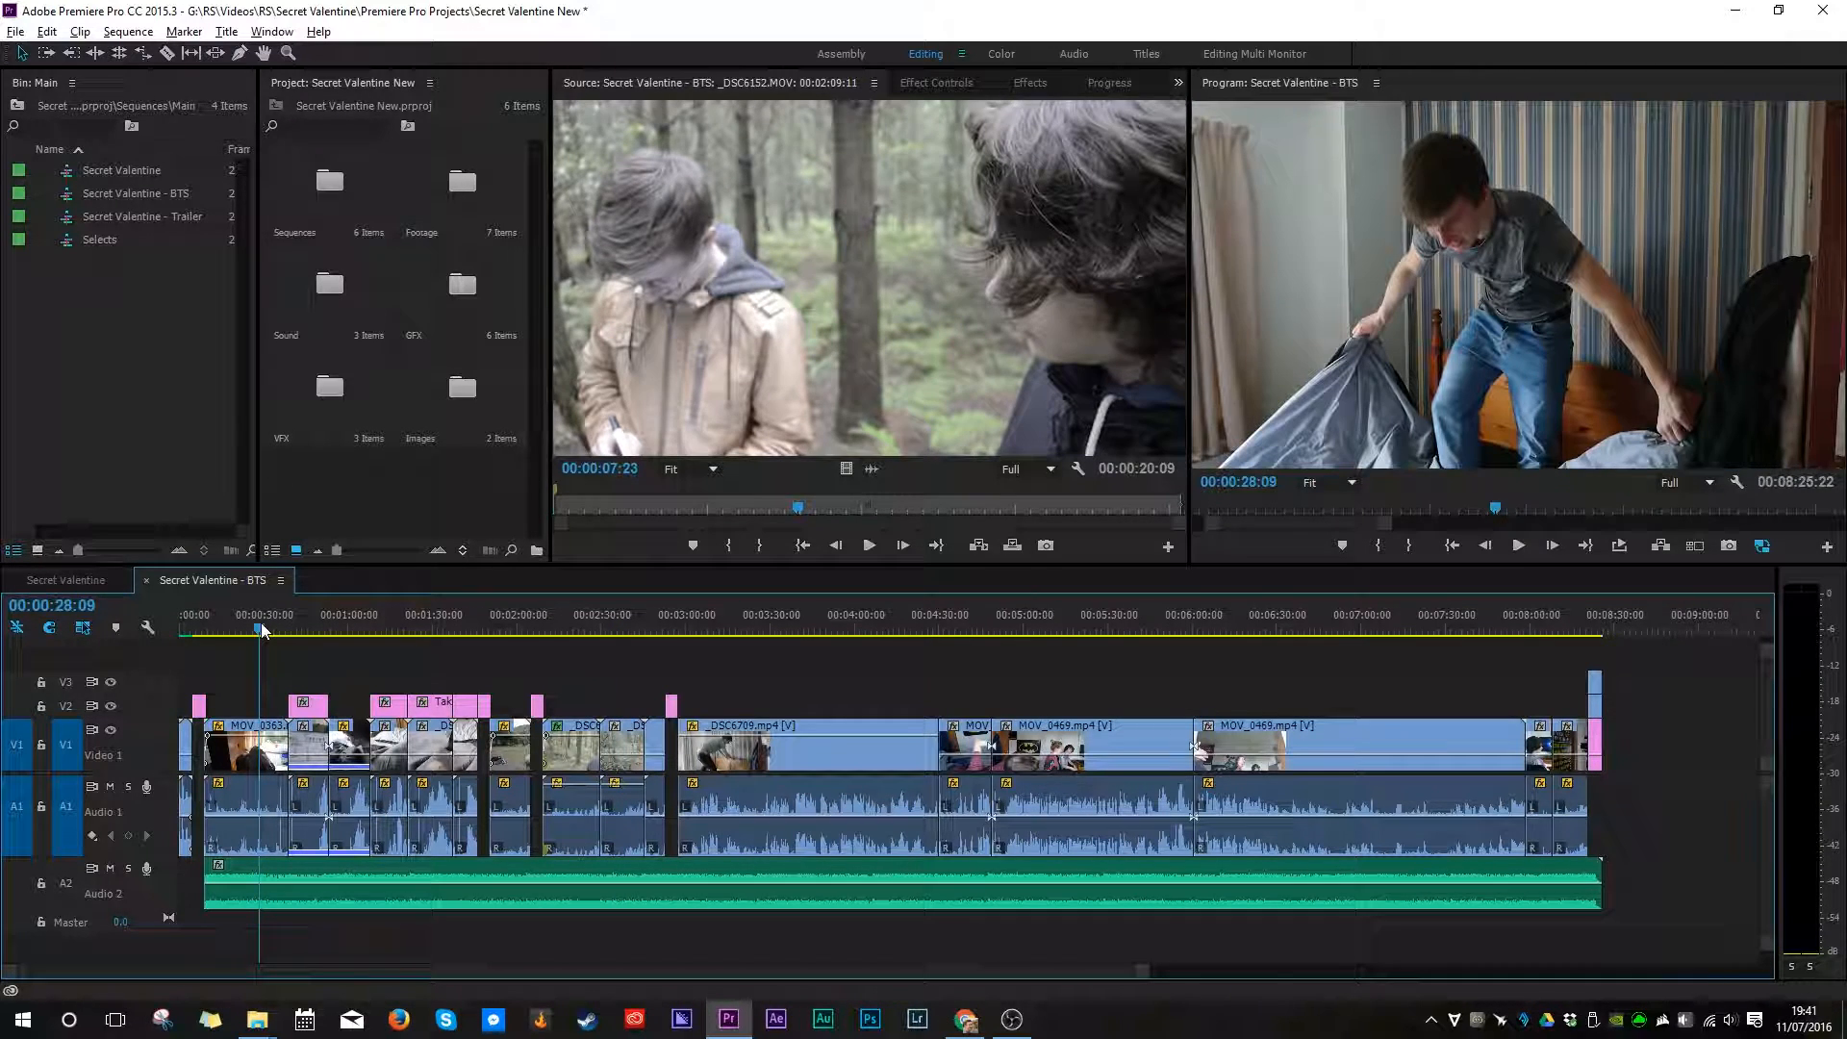
left_click(1016, 60)
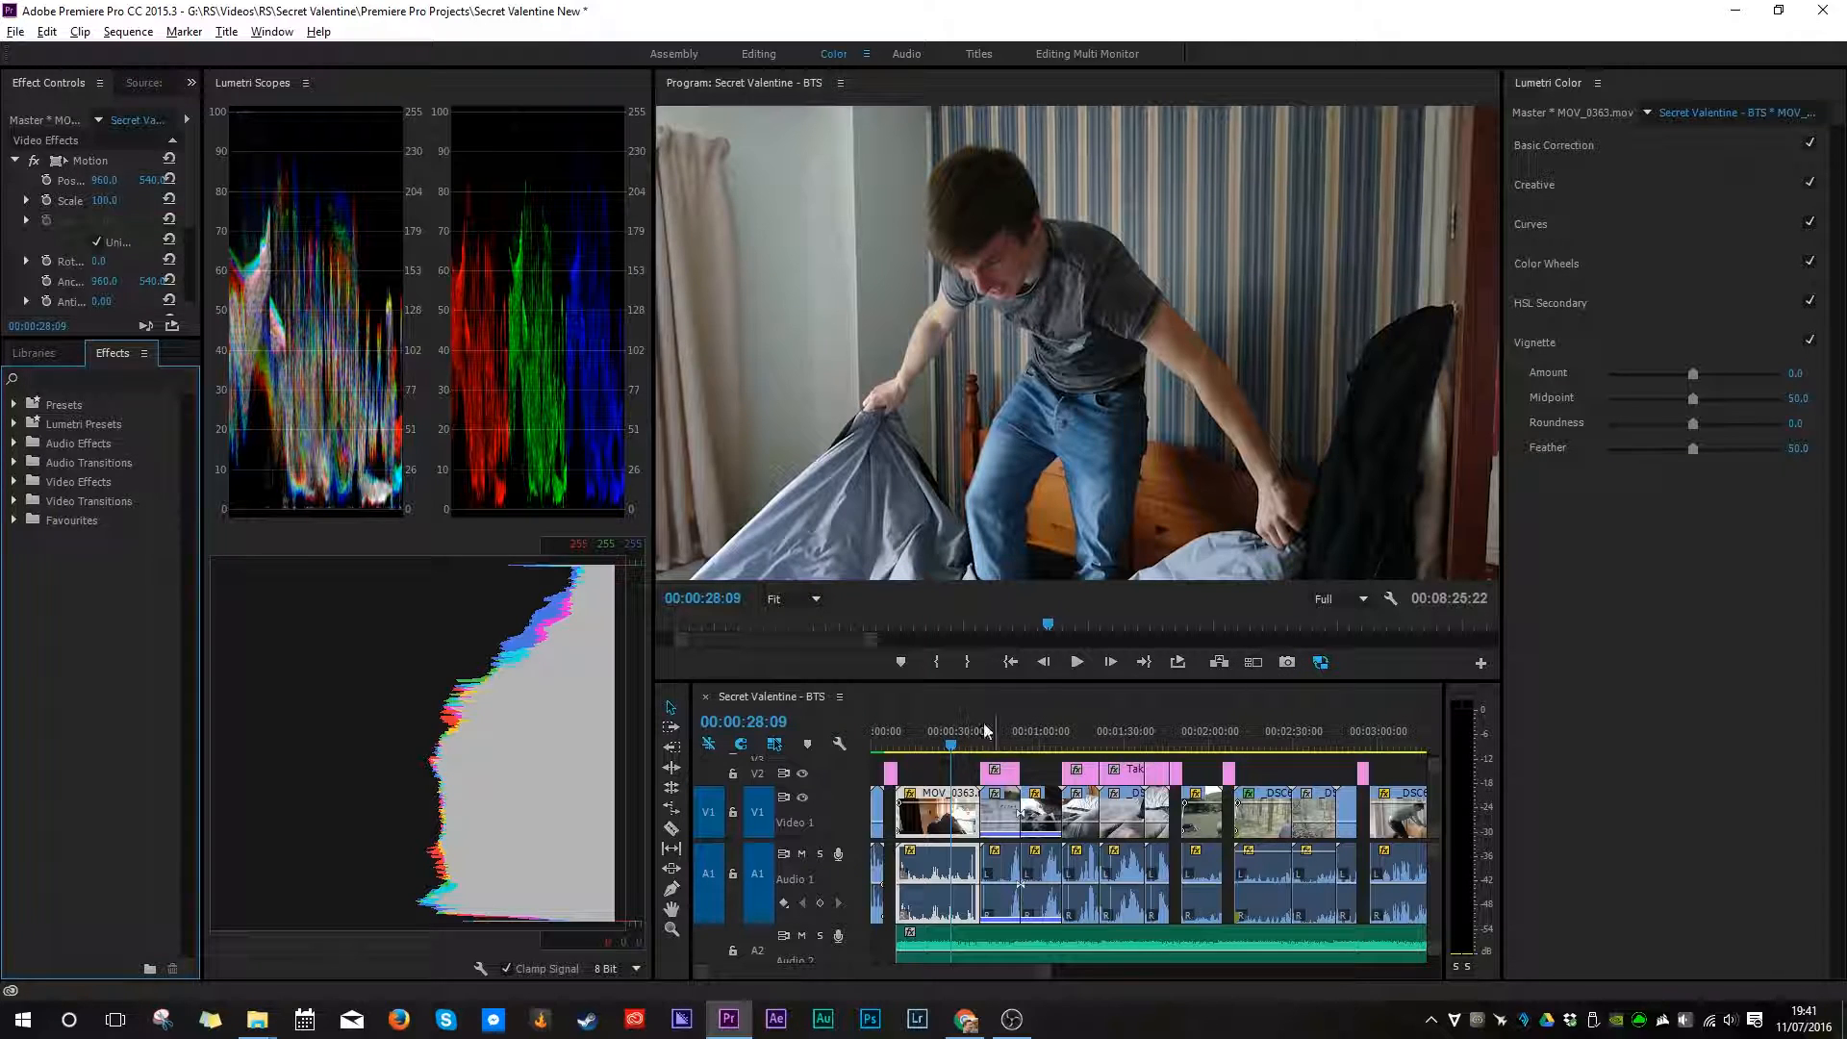
- In the bedroom clip's Basic Correction, set Exposure to 0.5, Highlights to -51.1, Shadows to 13.3, Whites to -53.3 and Blacks to 10.0
left_click(1616, 147)
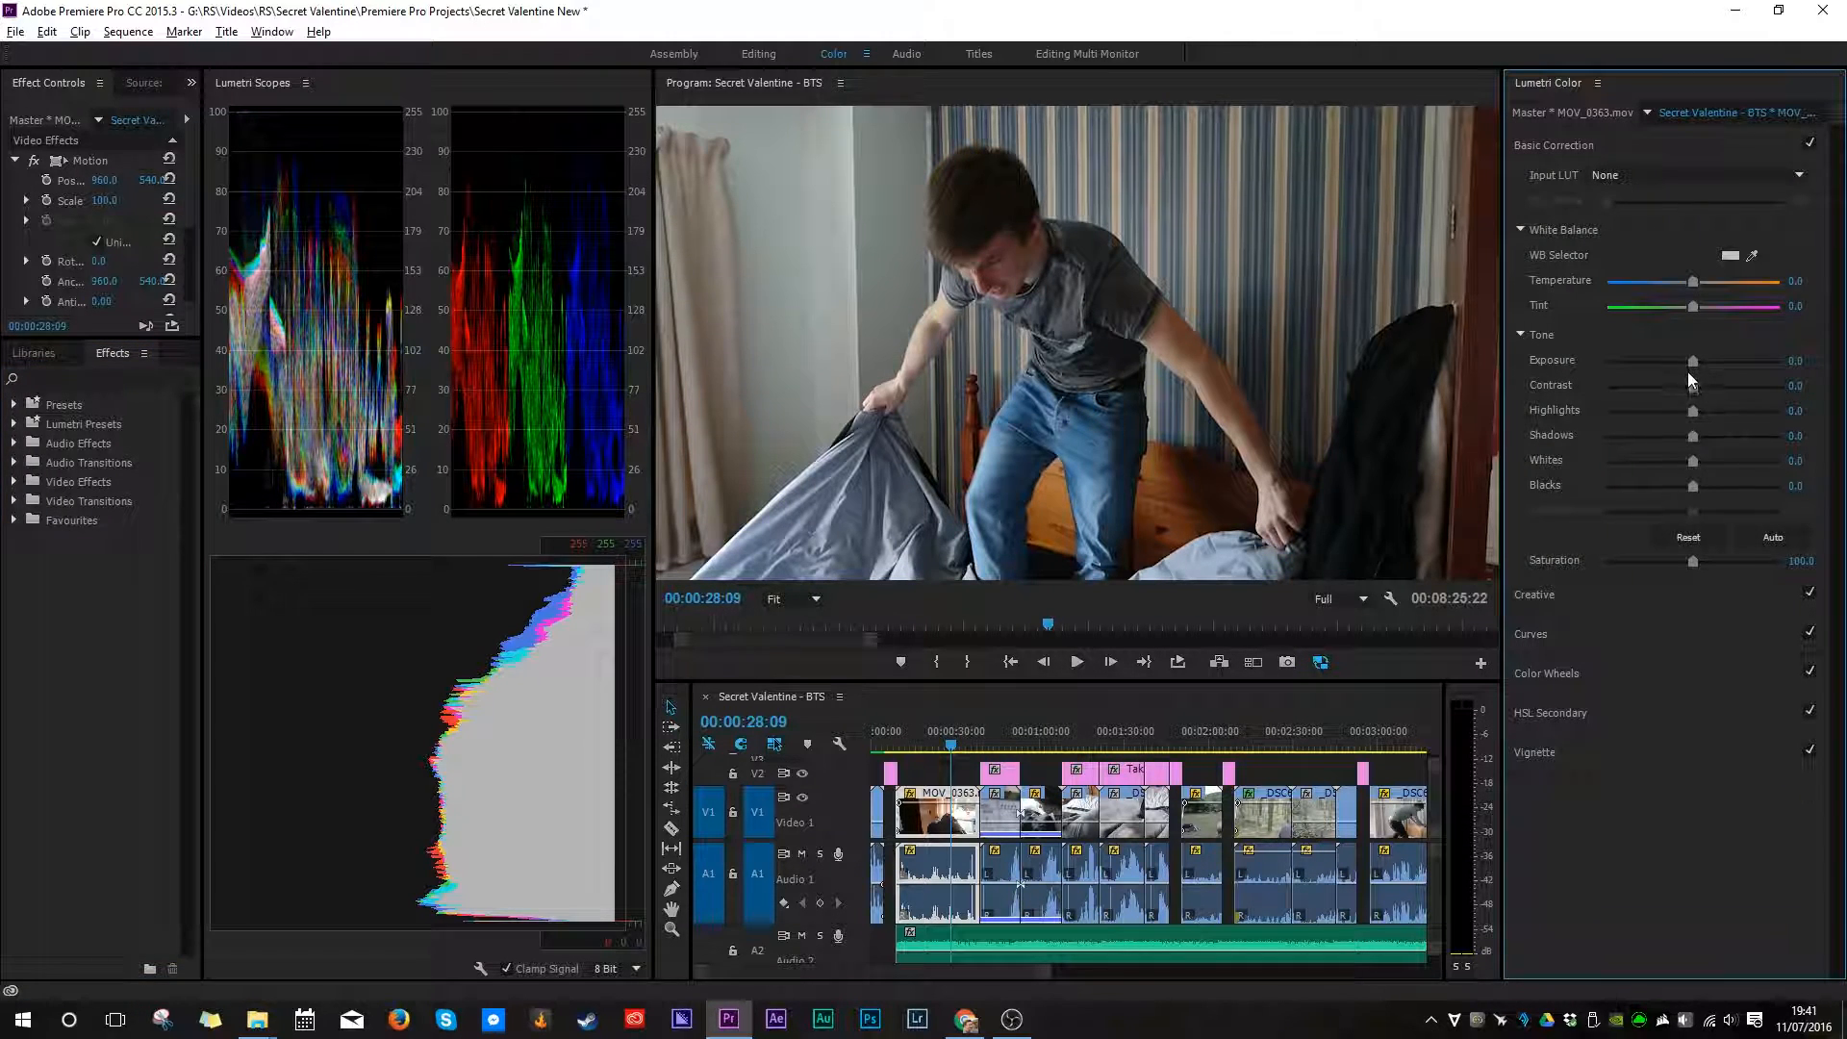
left_click_drag(1691, 409, 1701, 365)
left_click_drag(1695, 438, 1646, 469)
left_click_drag(1693, 486, 1701, 488)
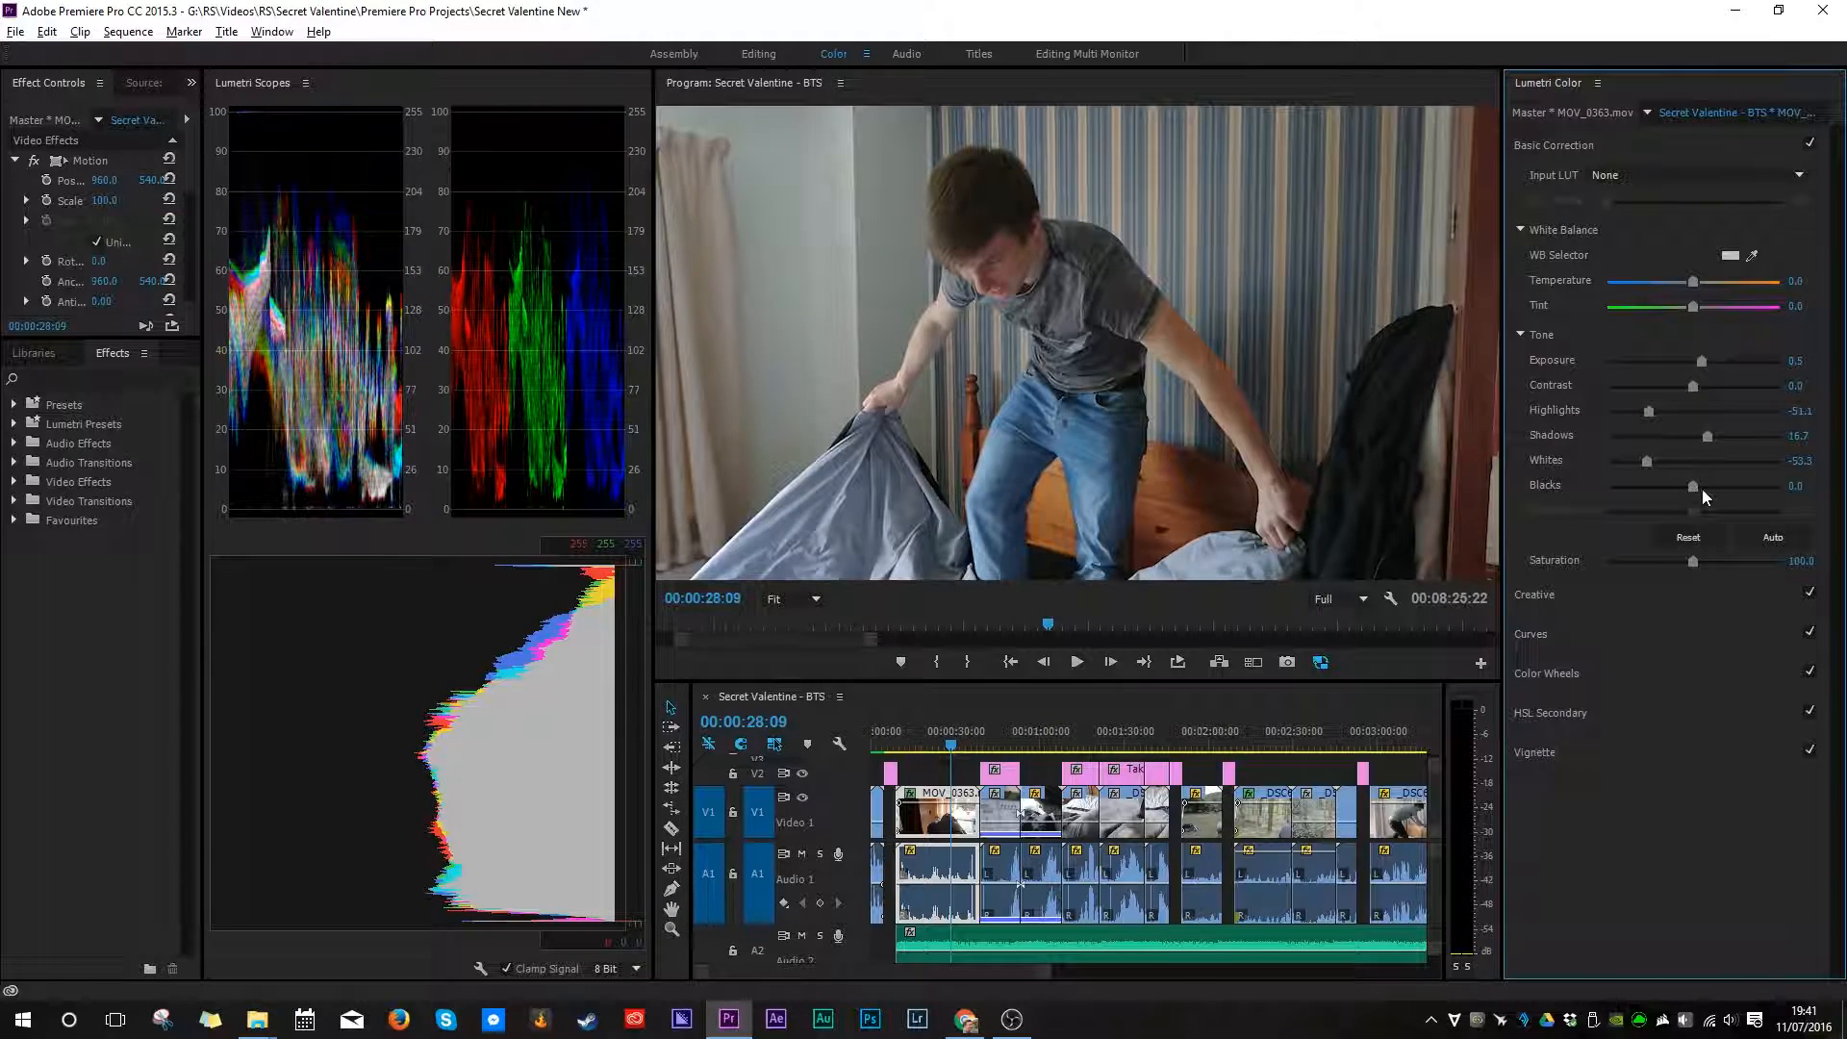
left_click_drag(916, 741, 951, 737)
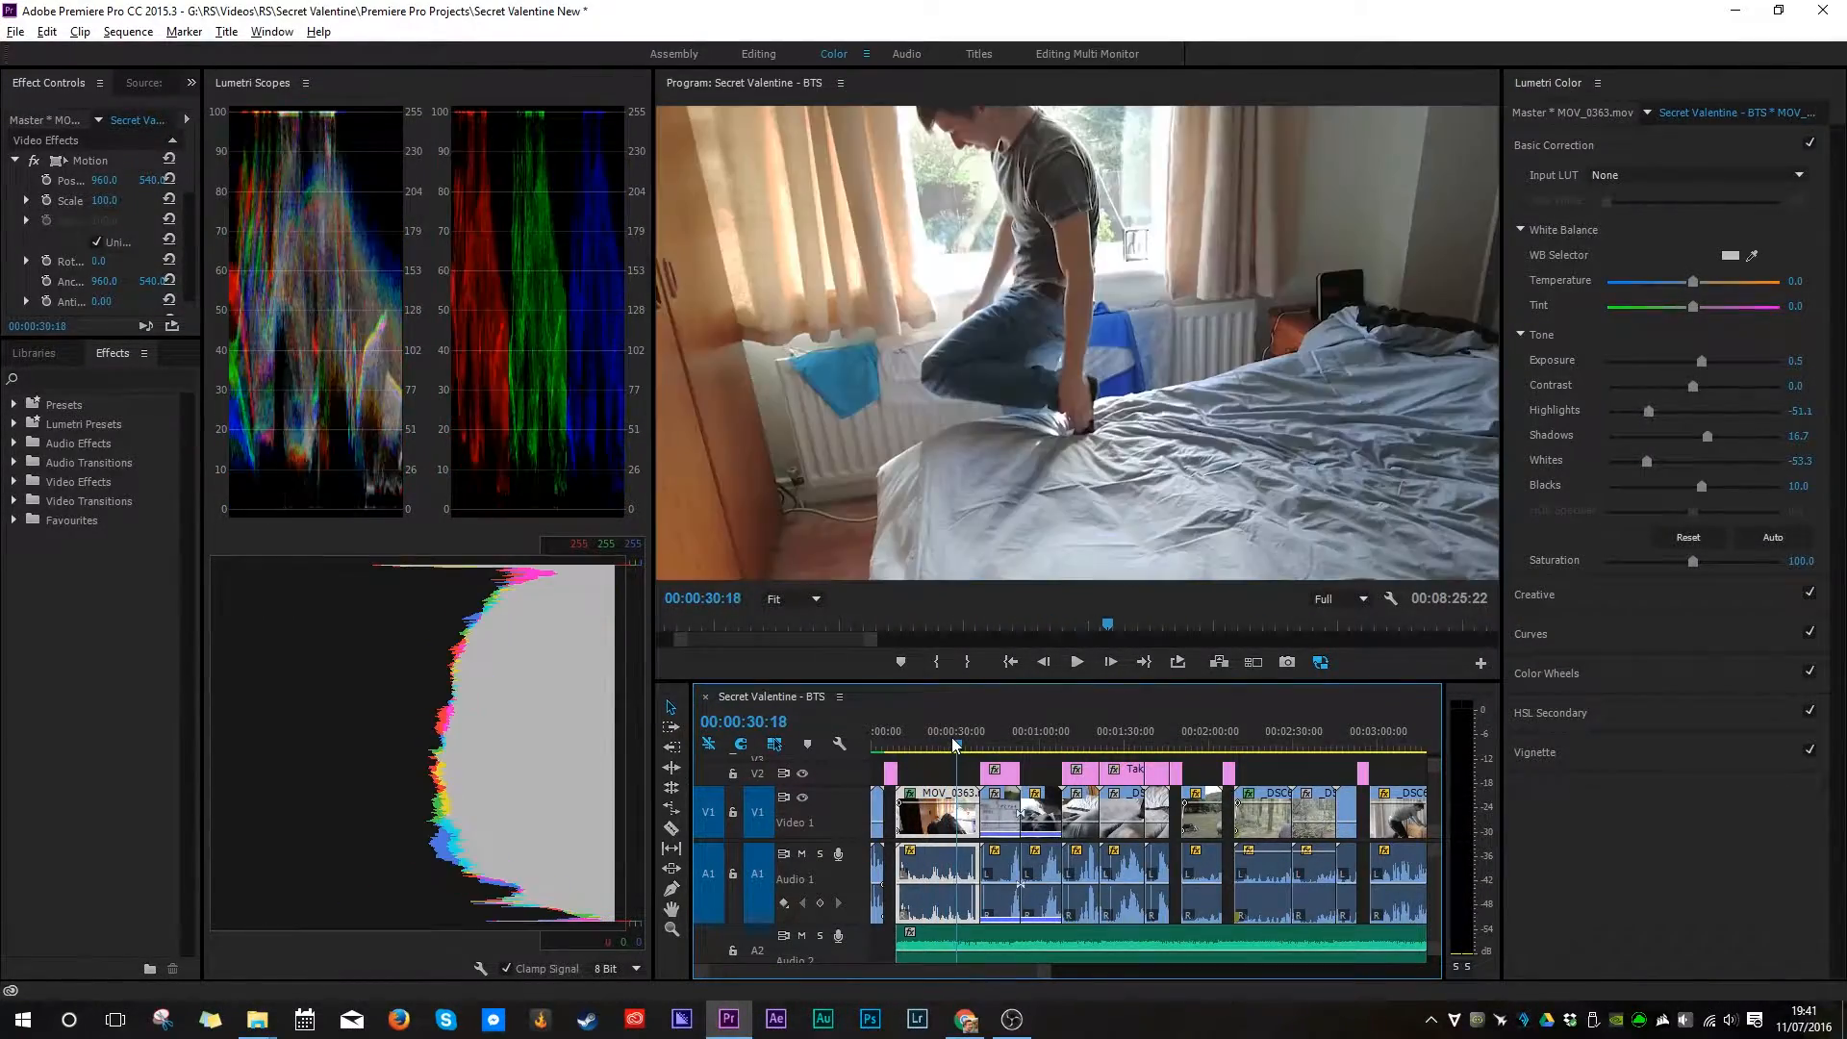
left_click_drag(1726, 437, 1704, 446)
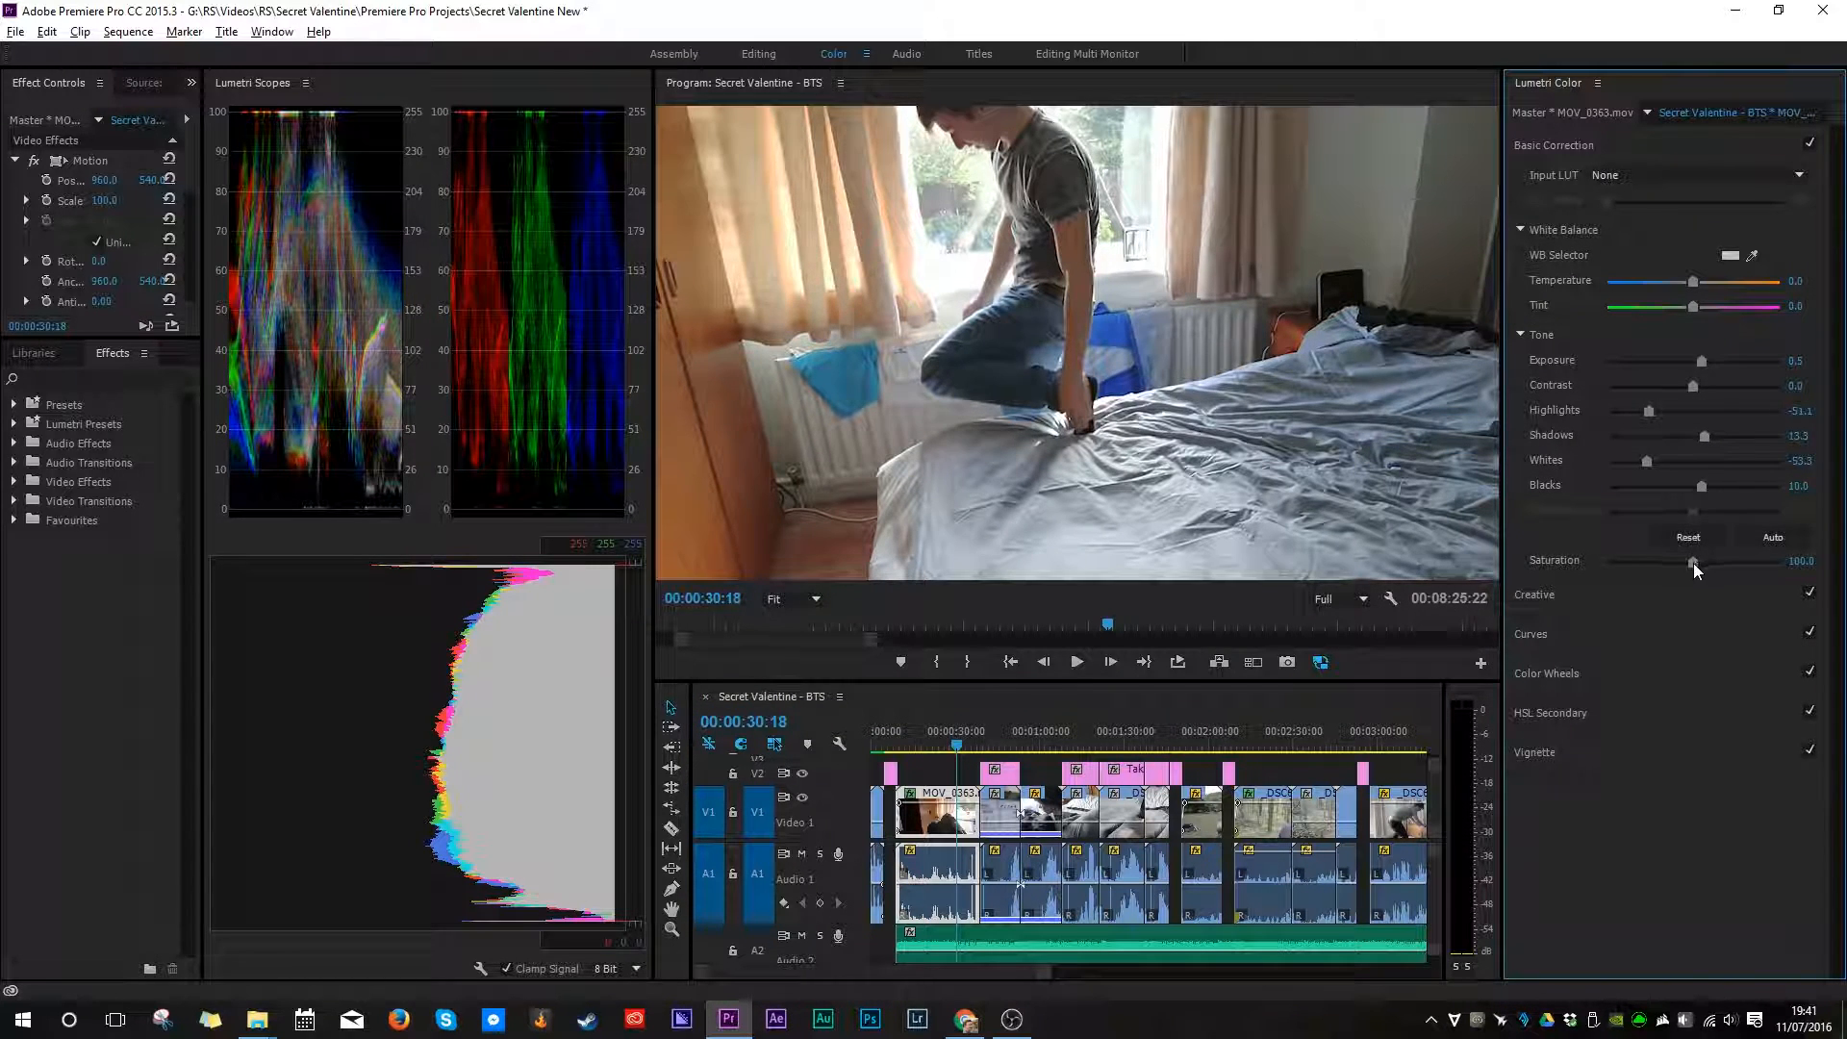
- In the Creative section, set Intensity to 101.1, Sharpen to 3.3, Vibrance to 14.4 and Saturation to 111.1, and warm the highlight tint slightly
left_click(1708, 590)
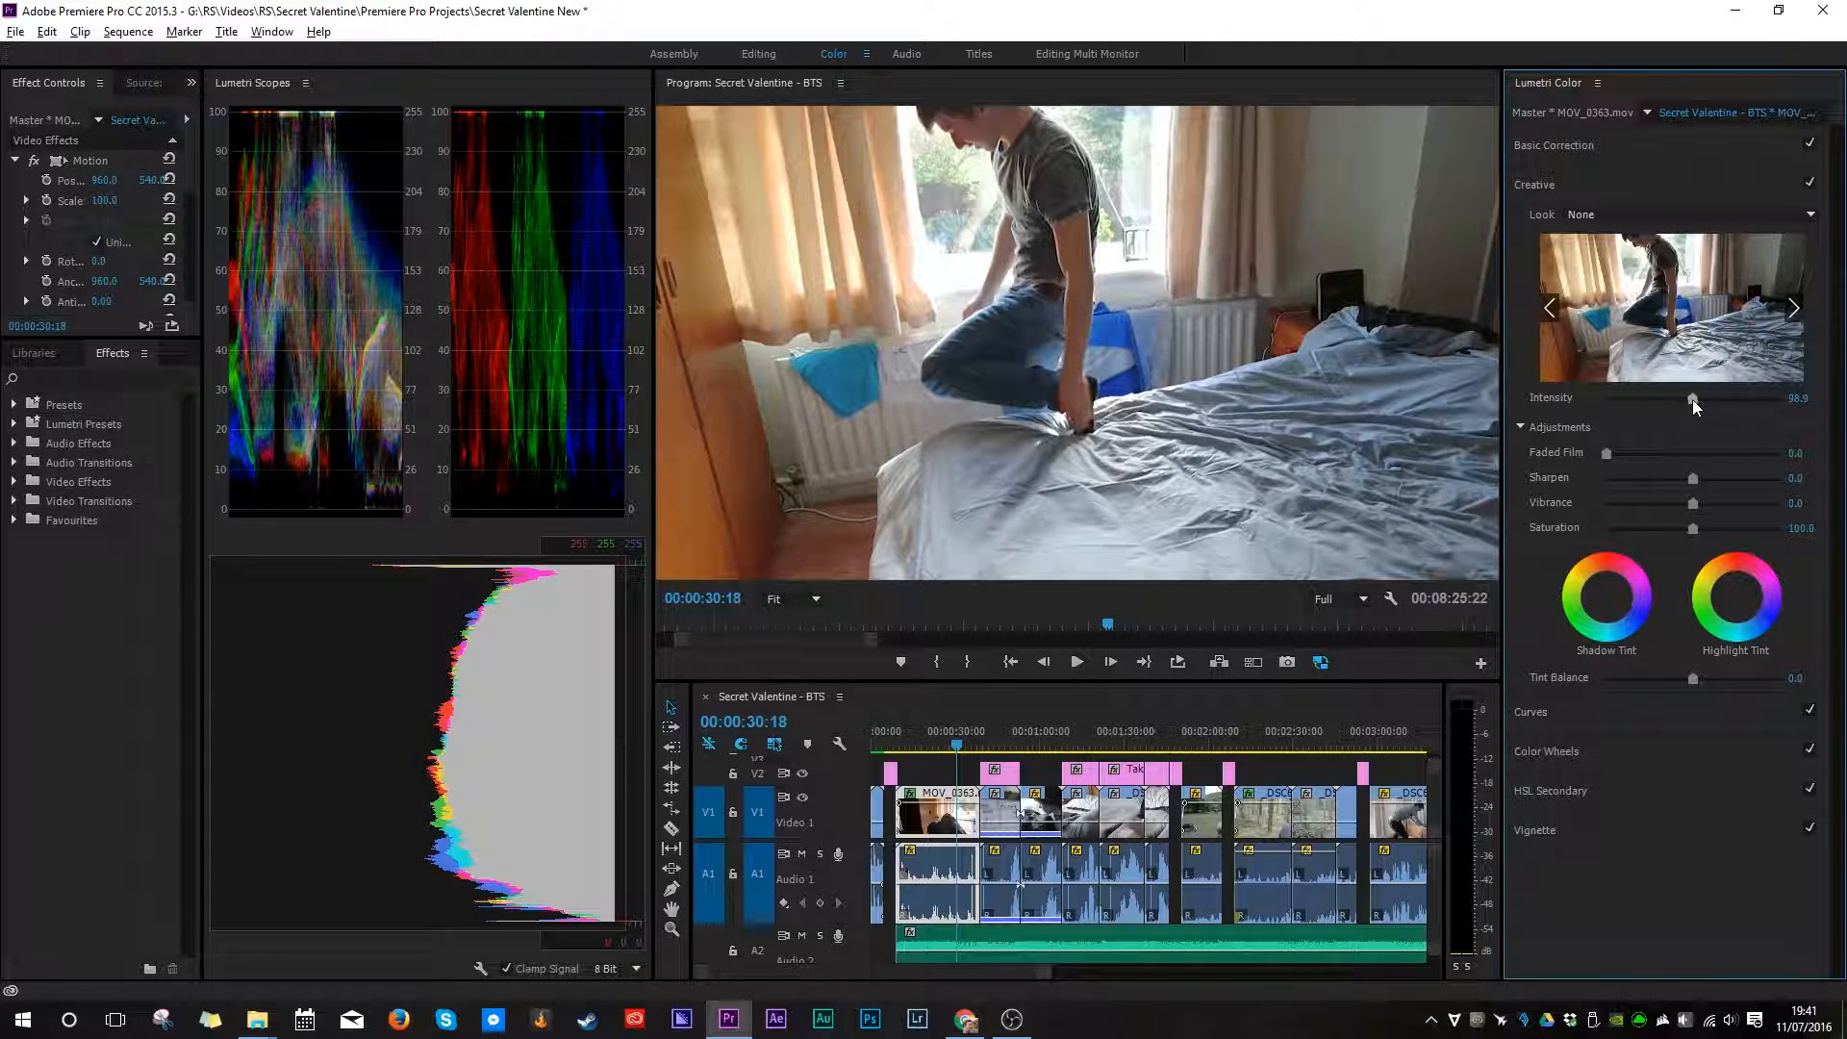
left_click_drag(1693, 477, 1702, 528)
left_click(1607, 598)
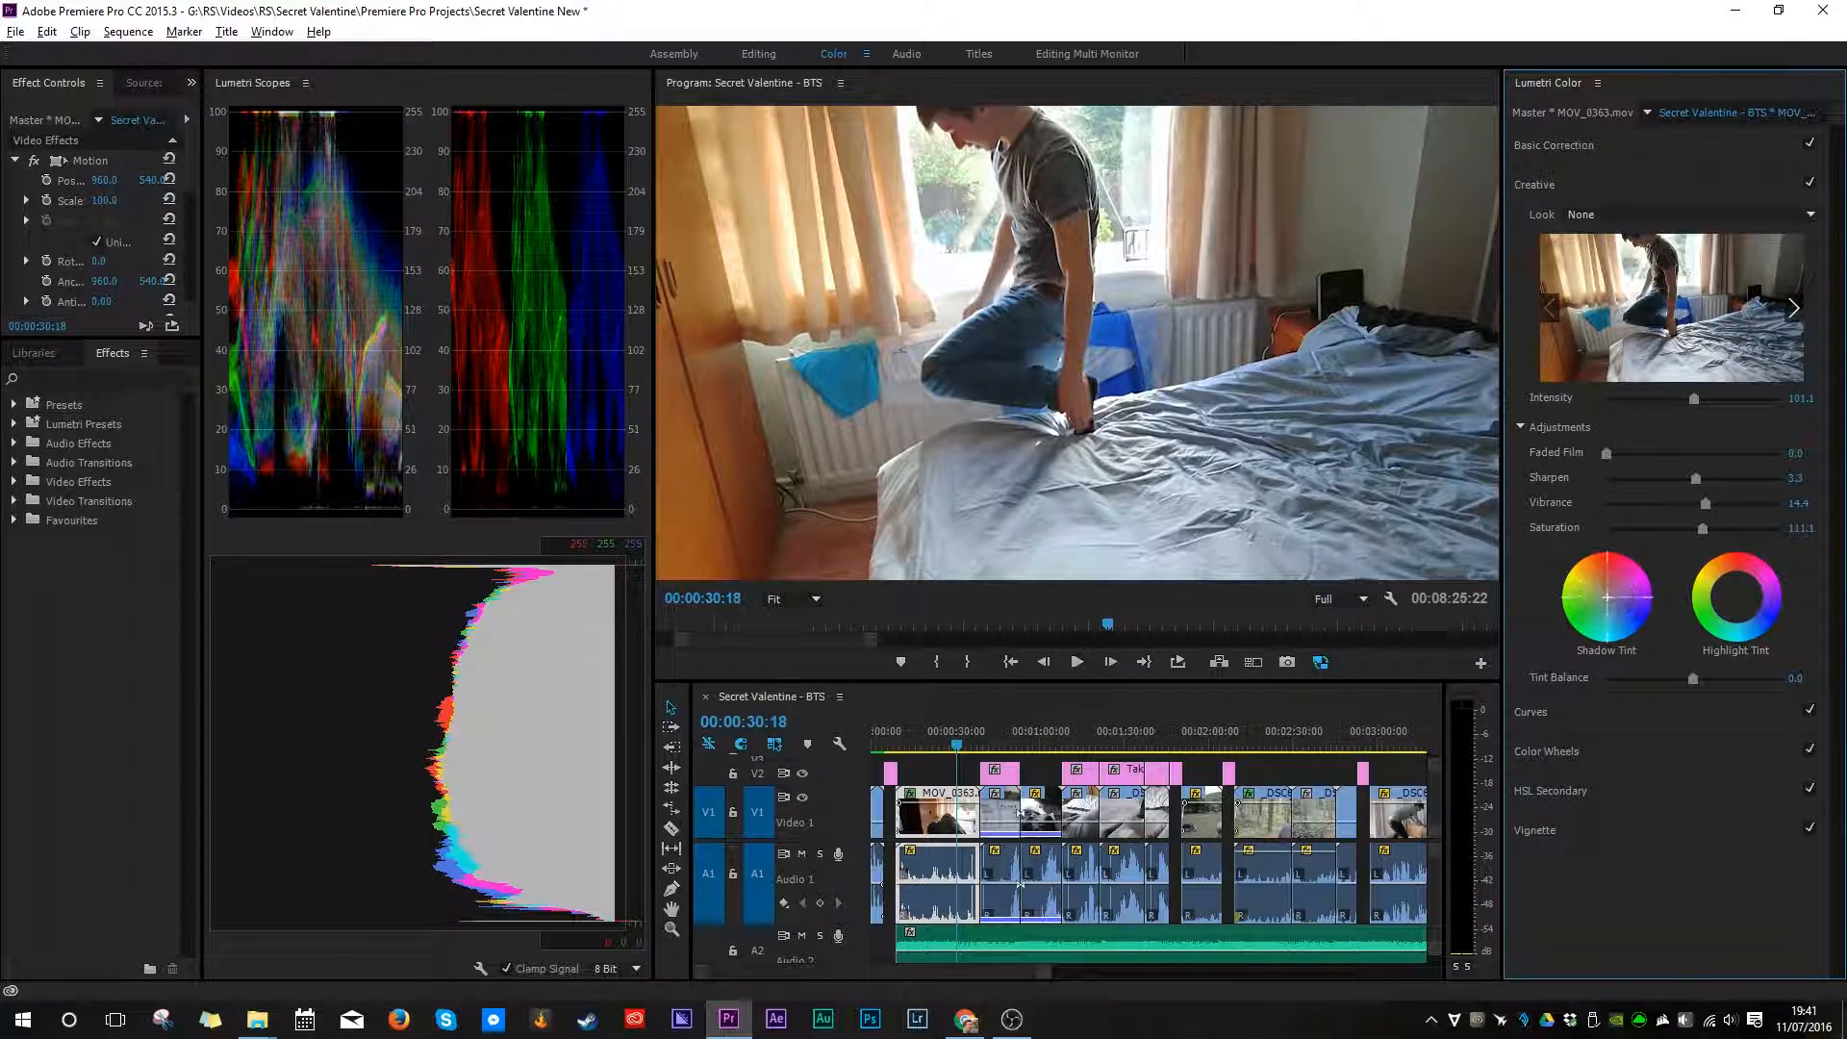
left_click(1733, 594)
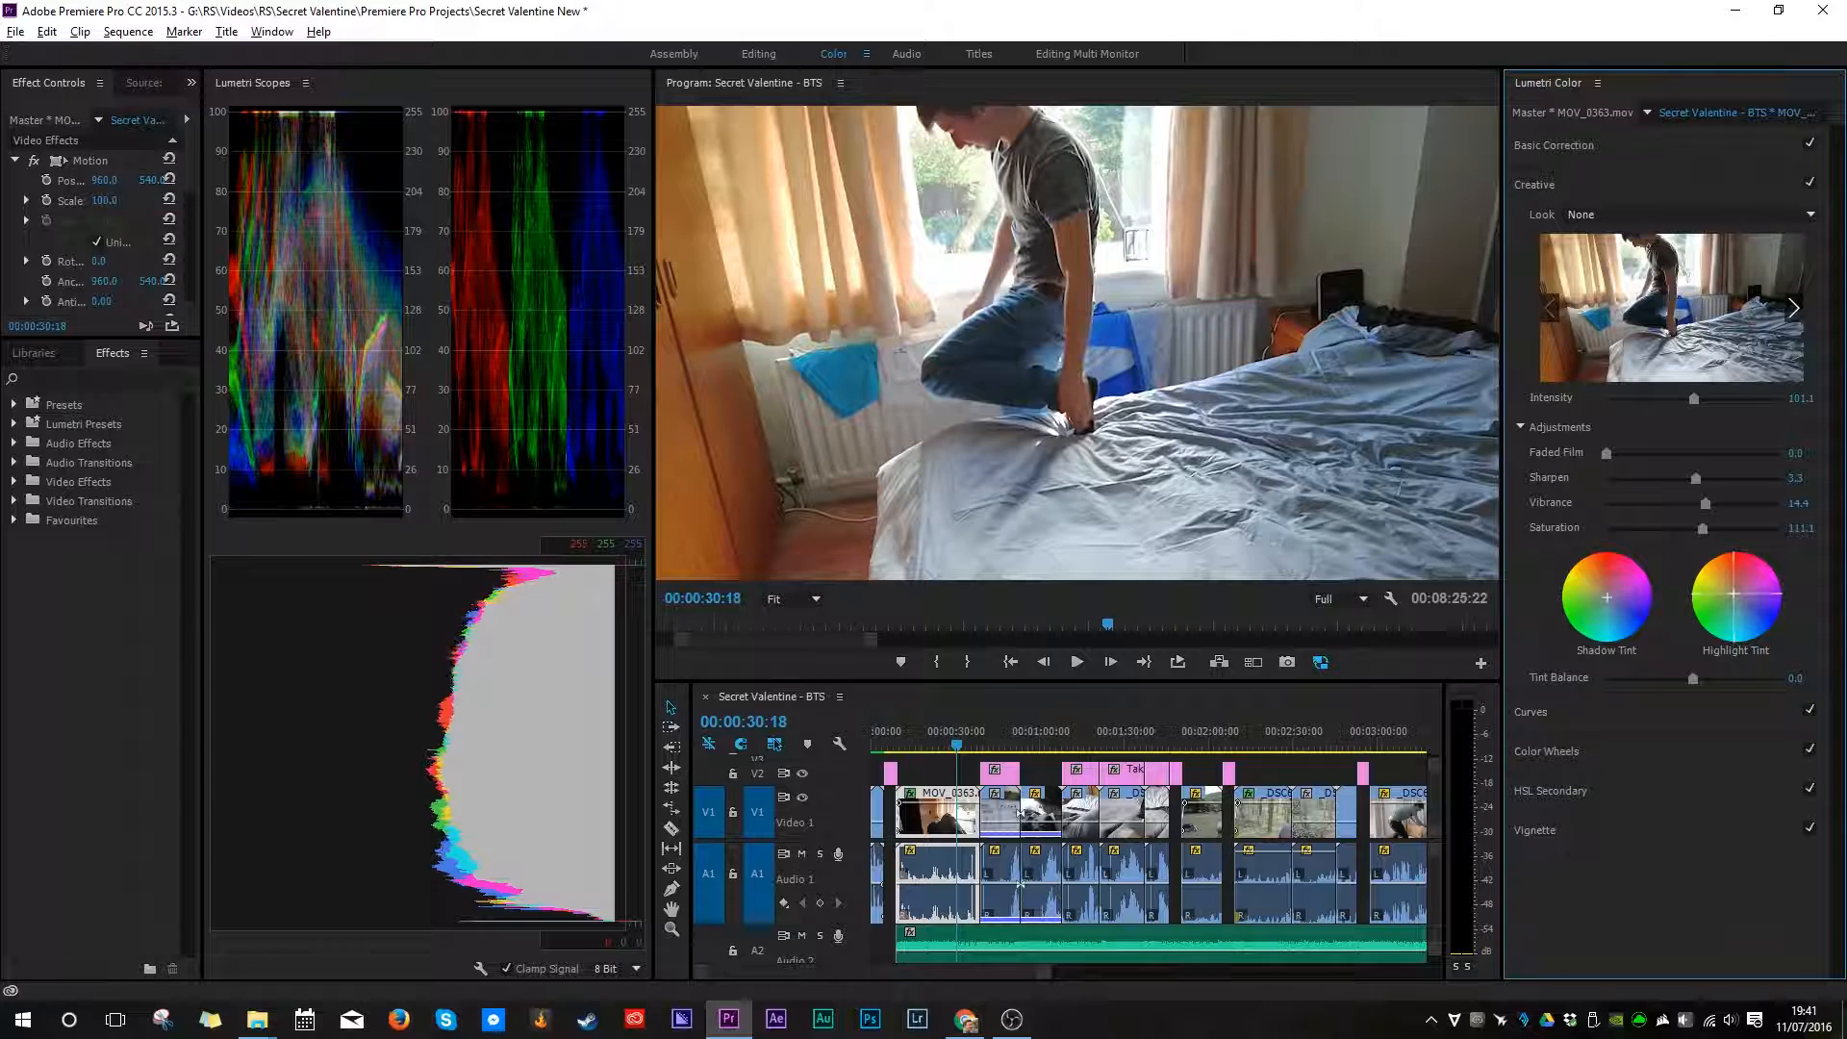
- Shape the bedroom clip's RGB curve with midtone, shadow and highlight points, lowering the shadows slightly
left_click(1656, 711)
left_click(1678, 466)
left_click(1639, 503)
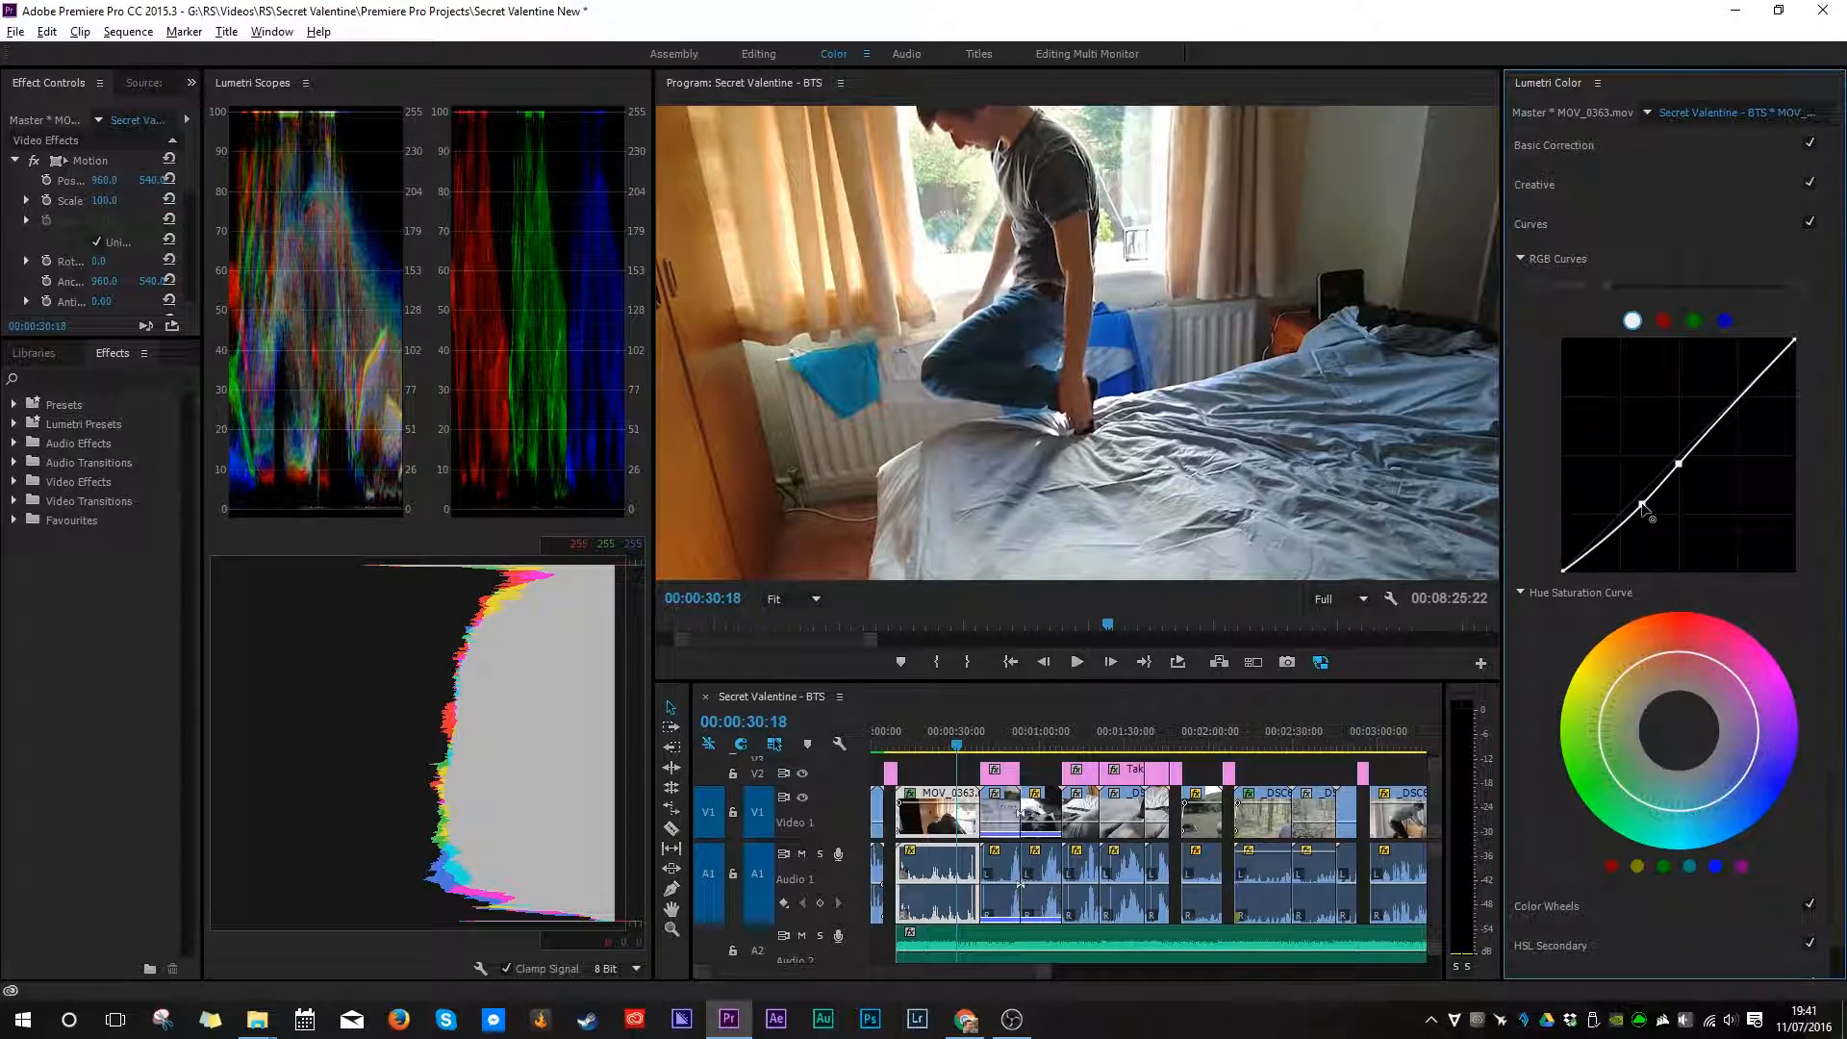
left_click(1734, 402)
- Set the bedroom clip's Vignette Amount to -0.2
scroll(1668, 858, "down", 2)
left_click(1672, 950)
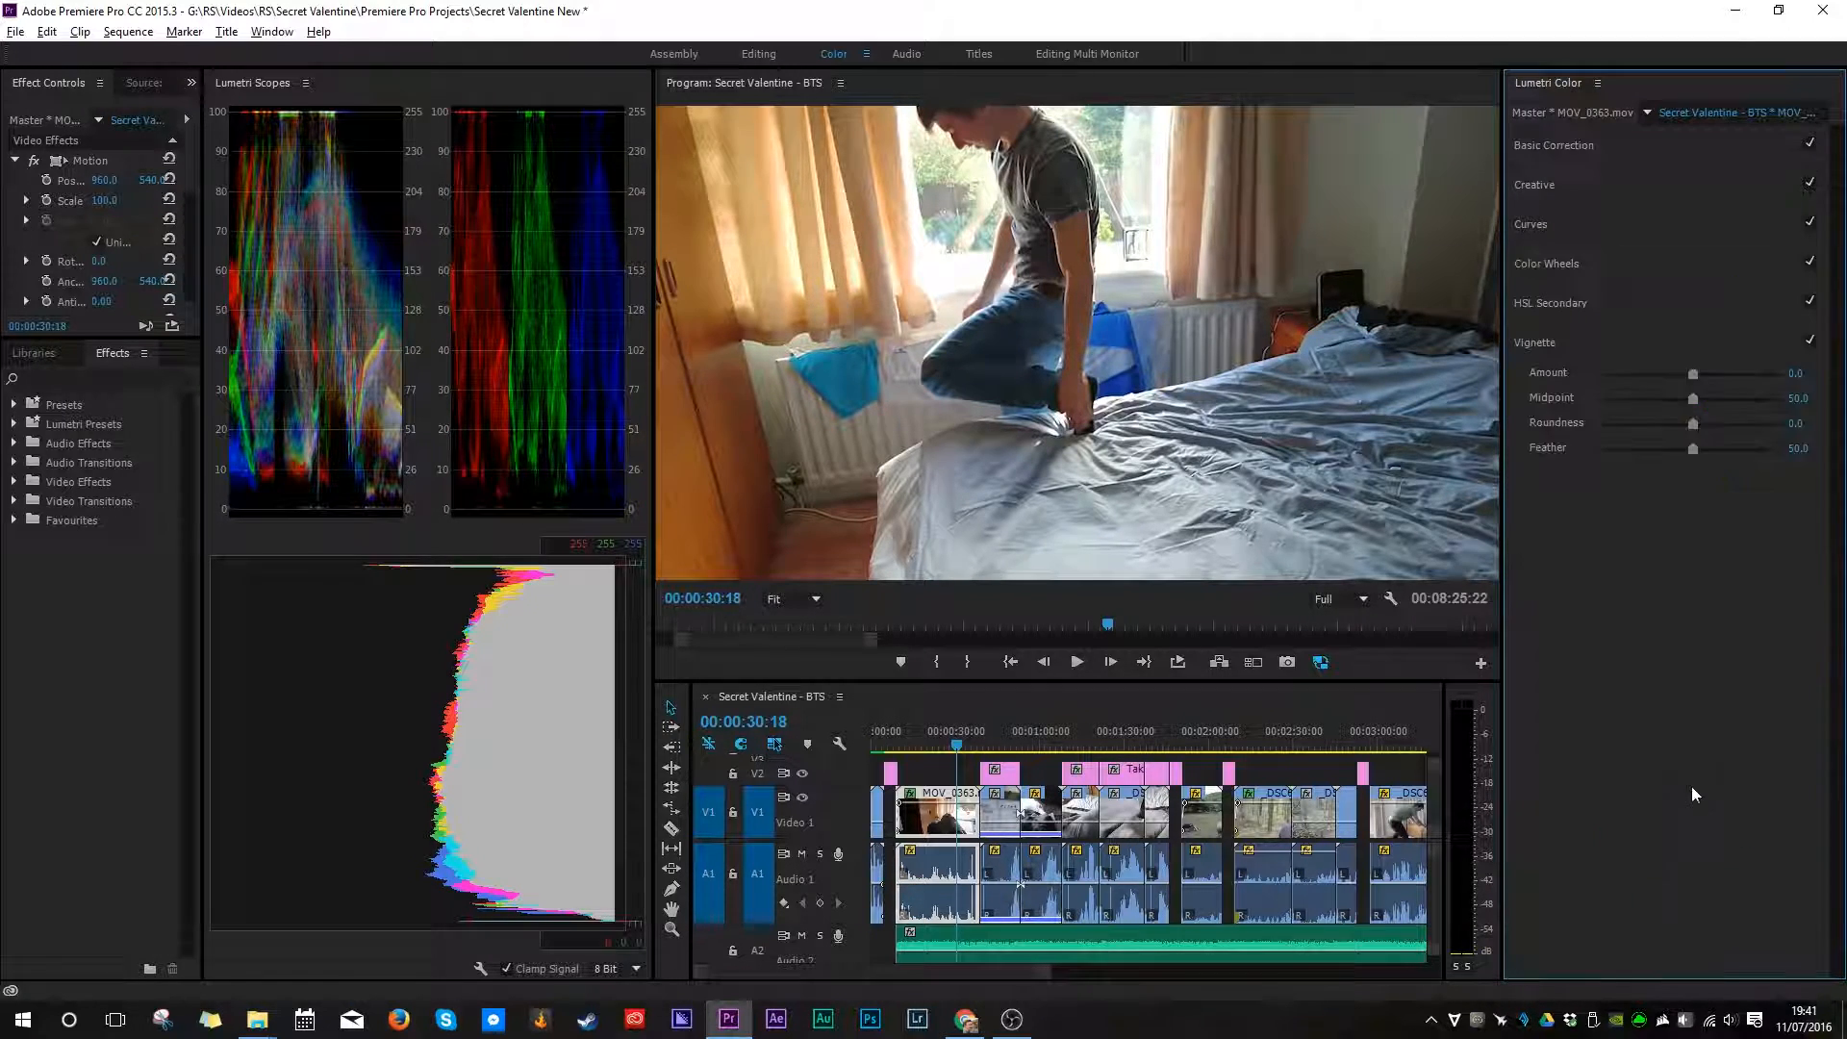
left_click_drag(1693, 373, 1687, 377)
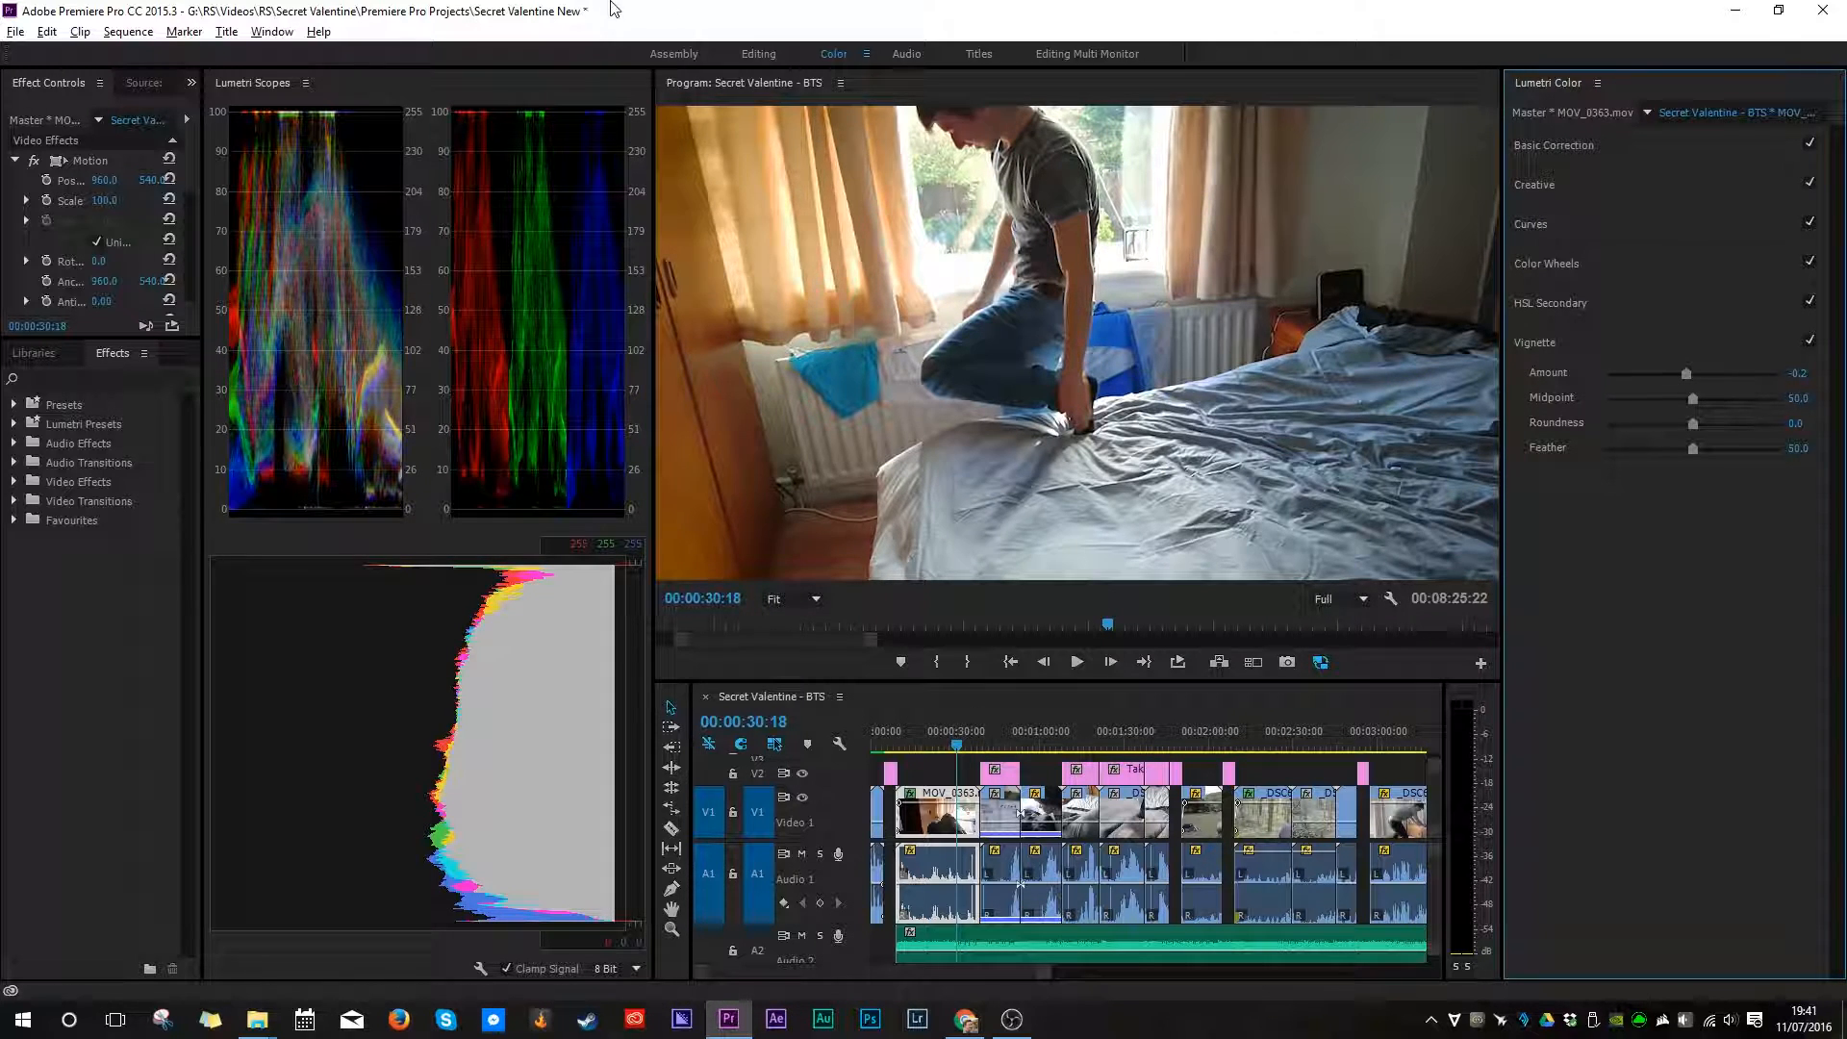
- Open the bedroom clip in the source monitor of the Editing workspace for comparison, and scrub on through the sequence
left_click(747, 53)
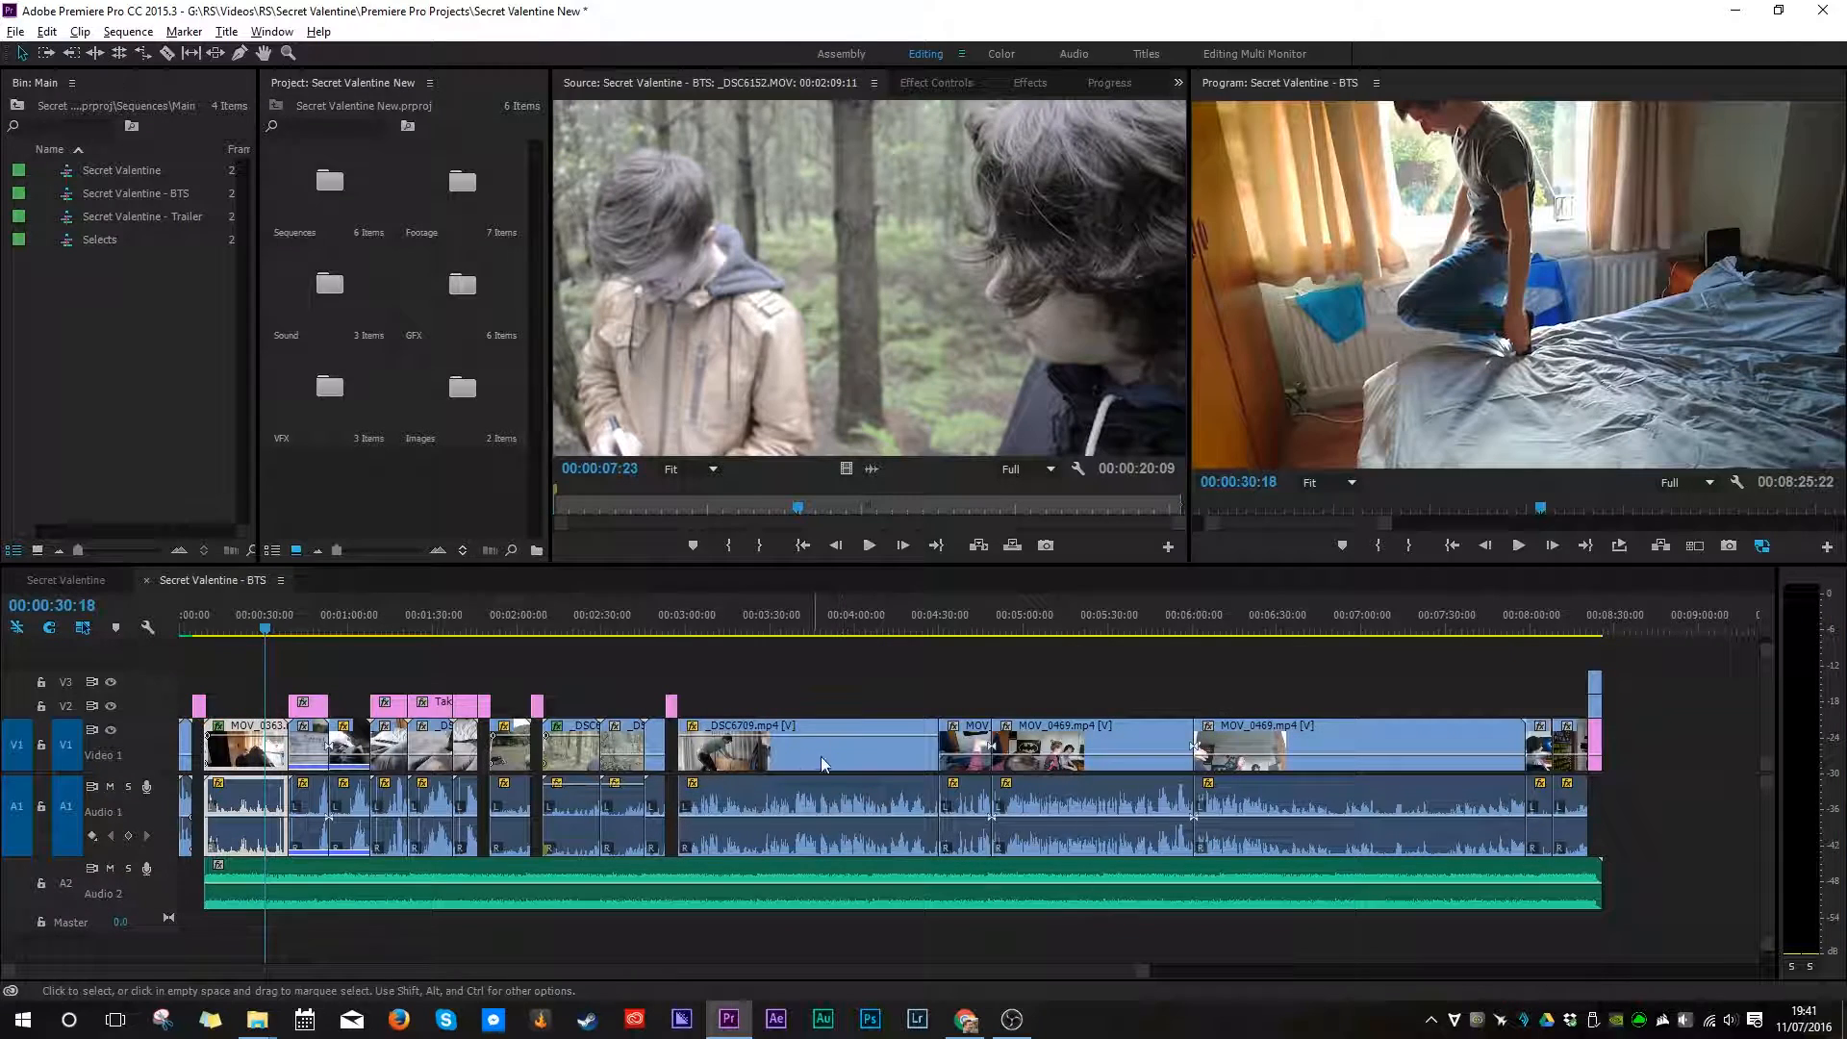
double_click(252, 758)
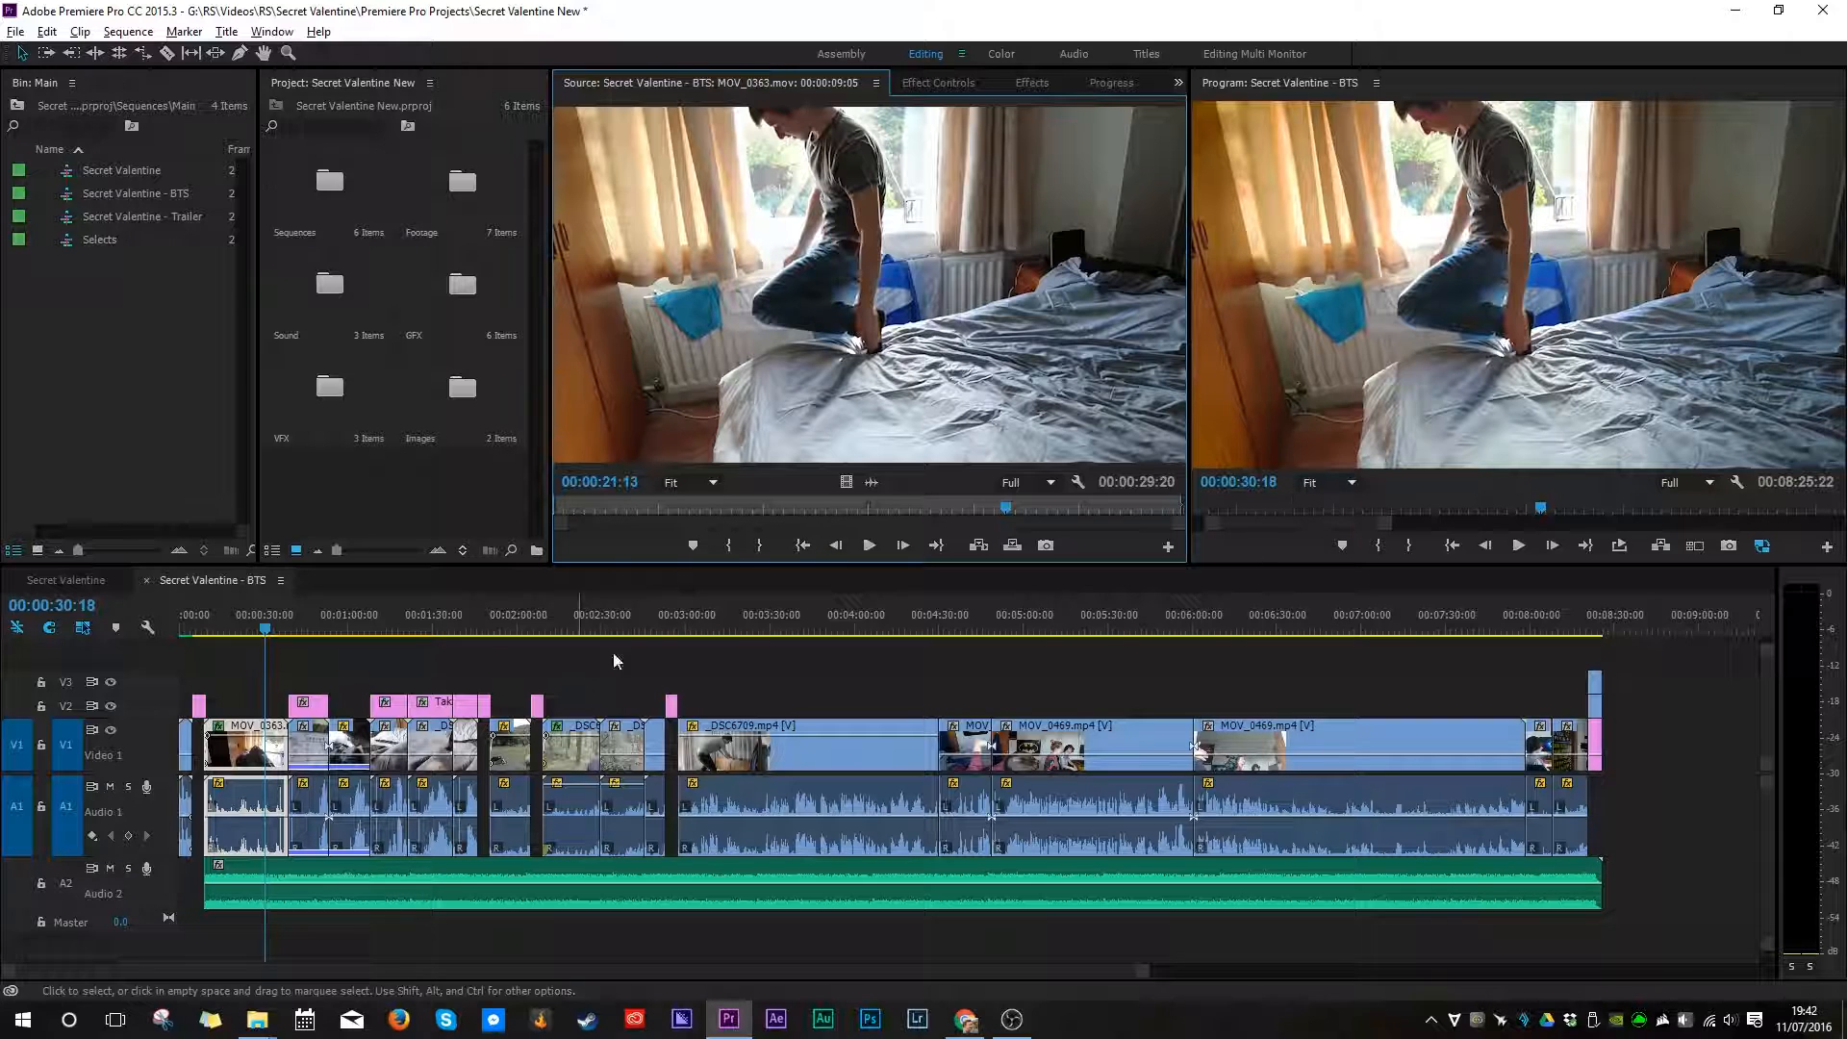
left_click_drag(340, 631, 511, 654)
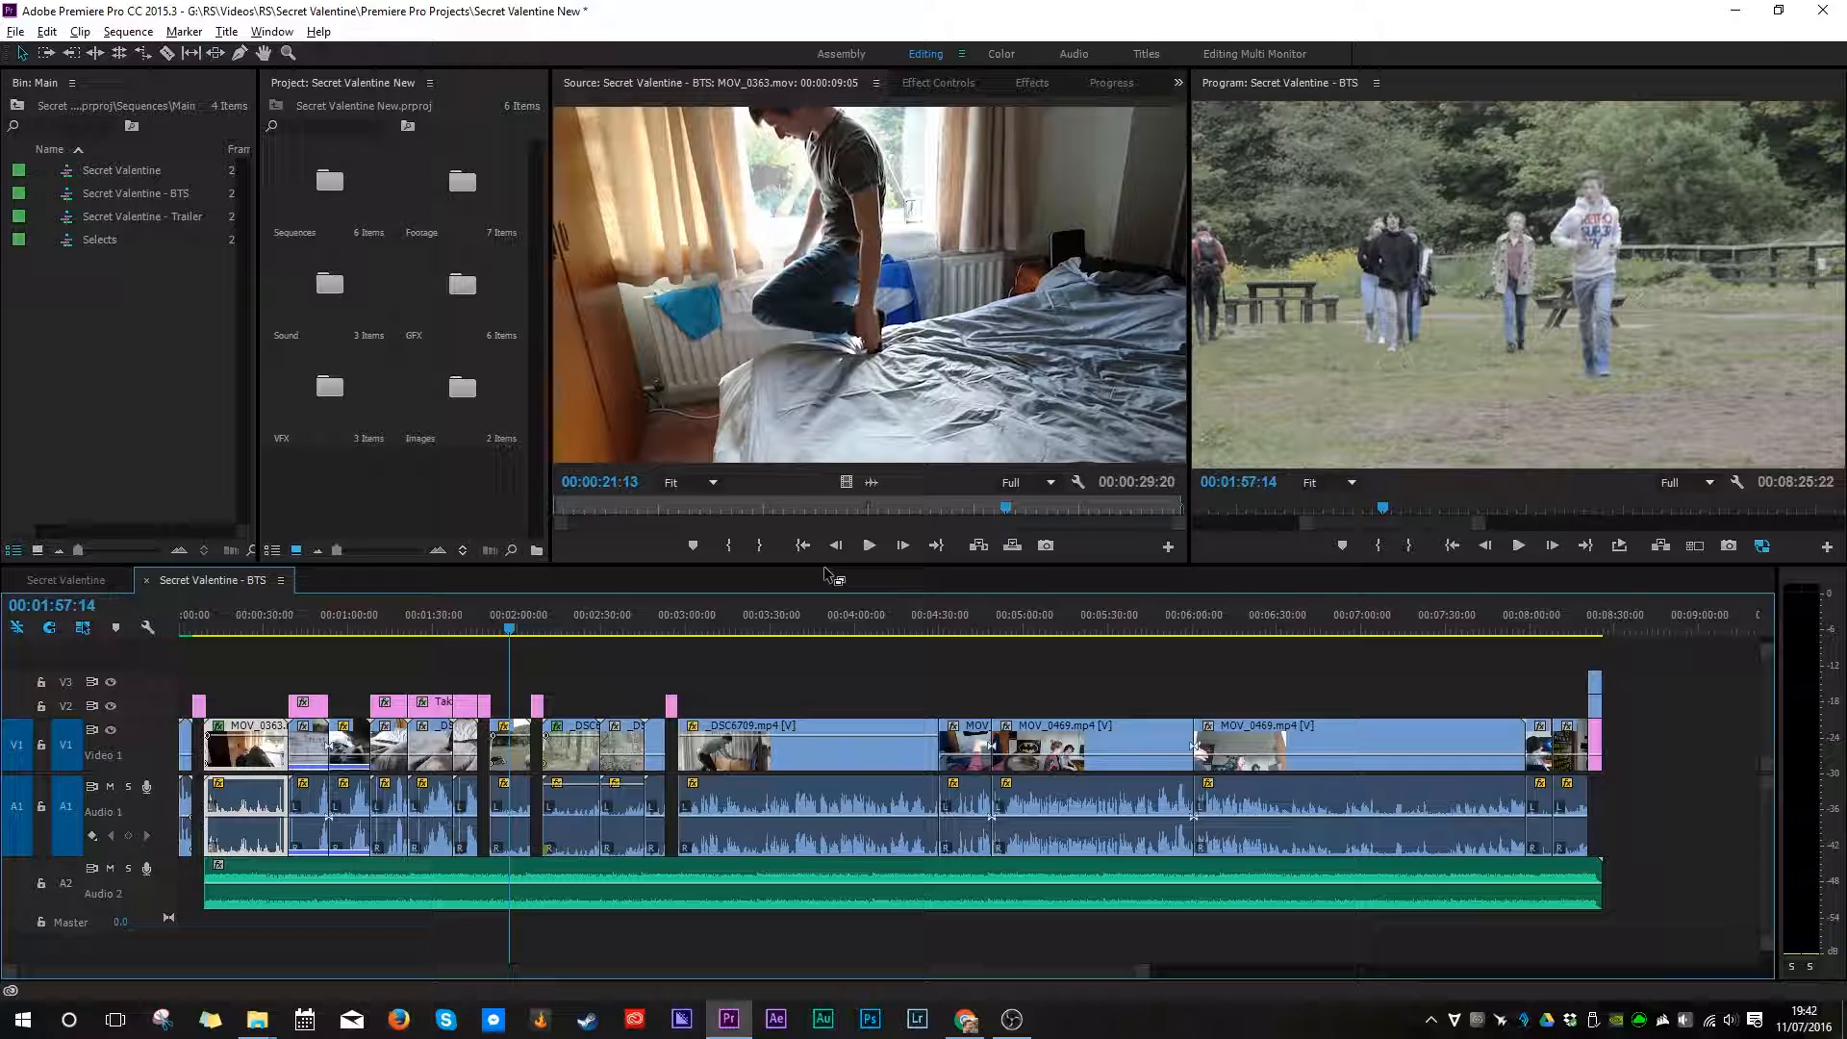
- Return to the graded forest clip at 00:02:23:22 in the Color workspace and review its Basic Correction and Creative settings
left_click(586, 616)
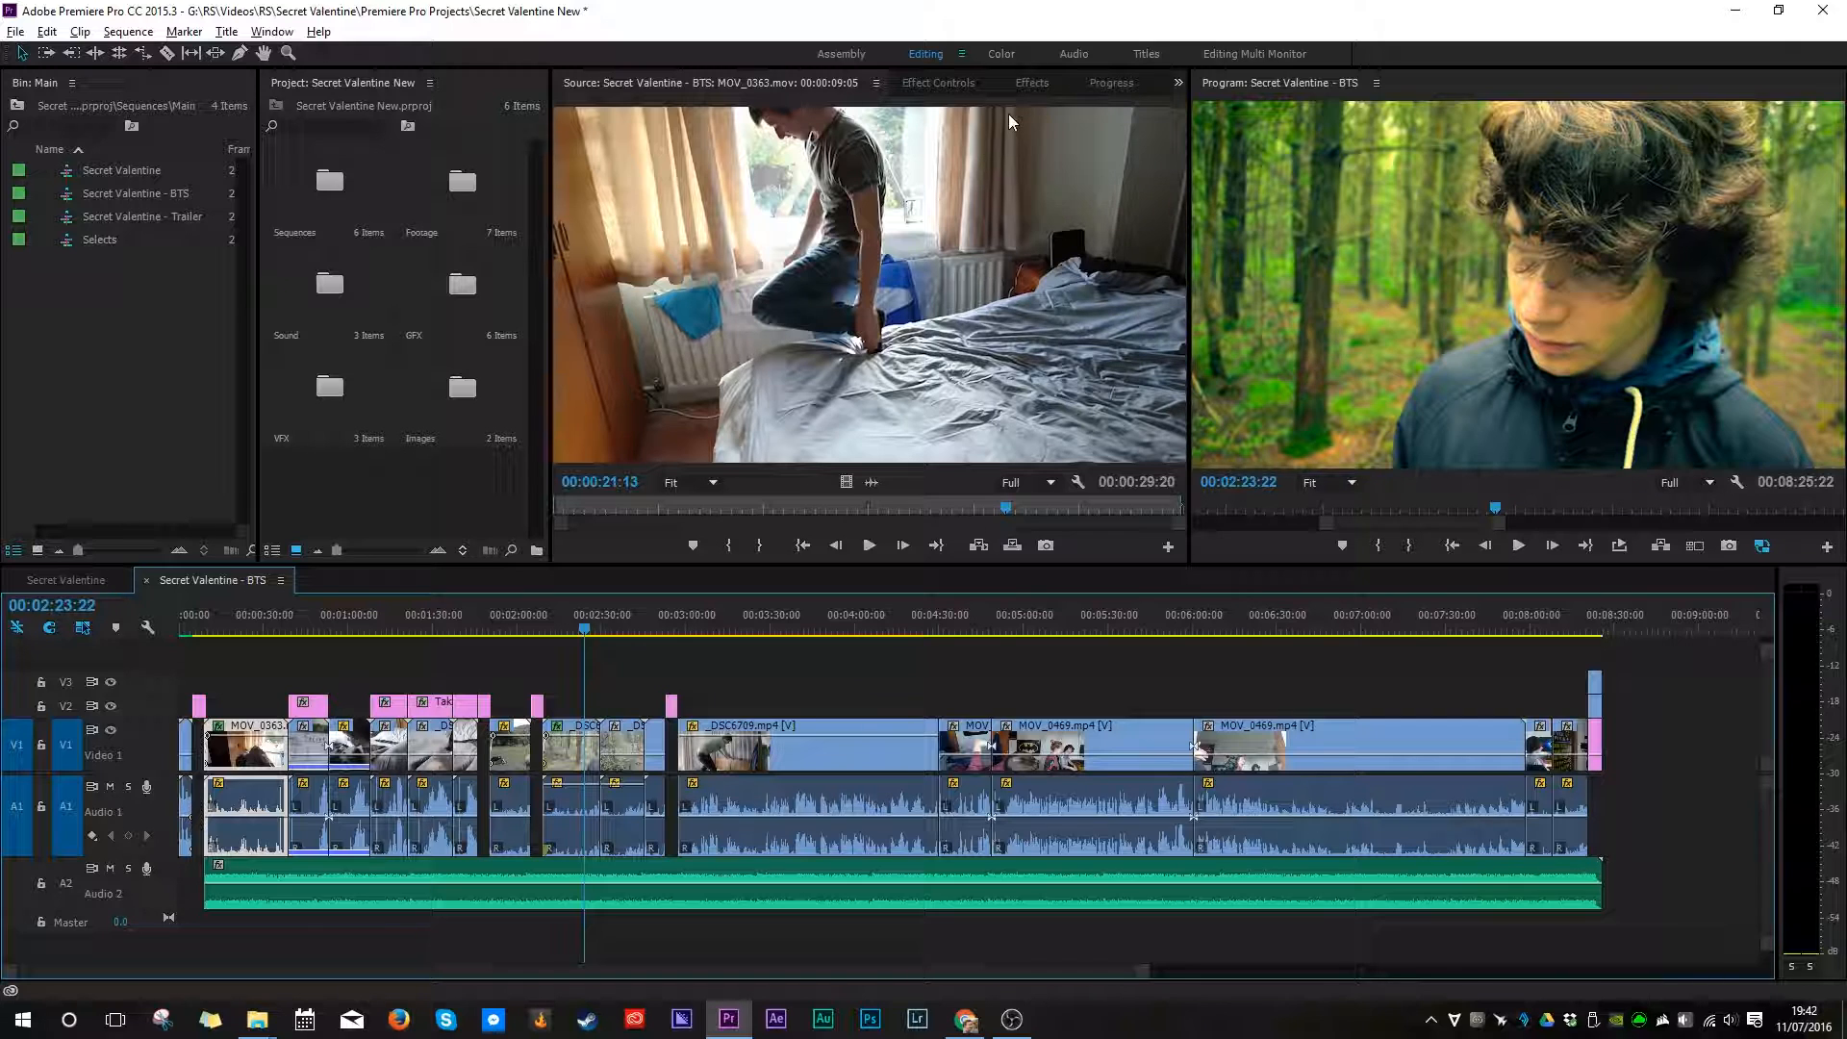
left_click(1001, 54)
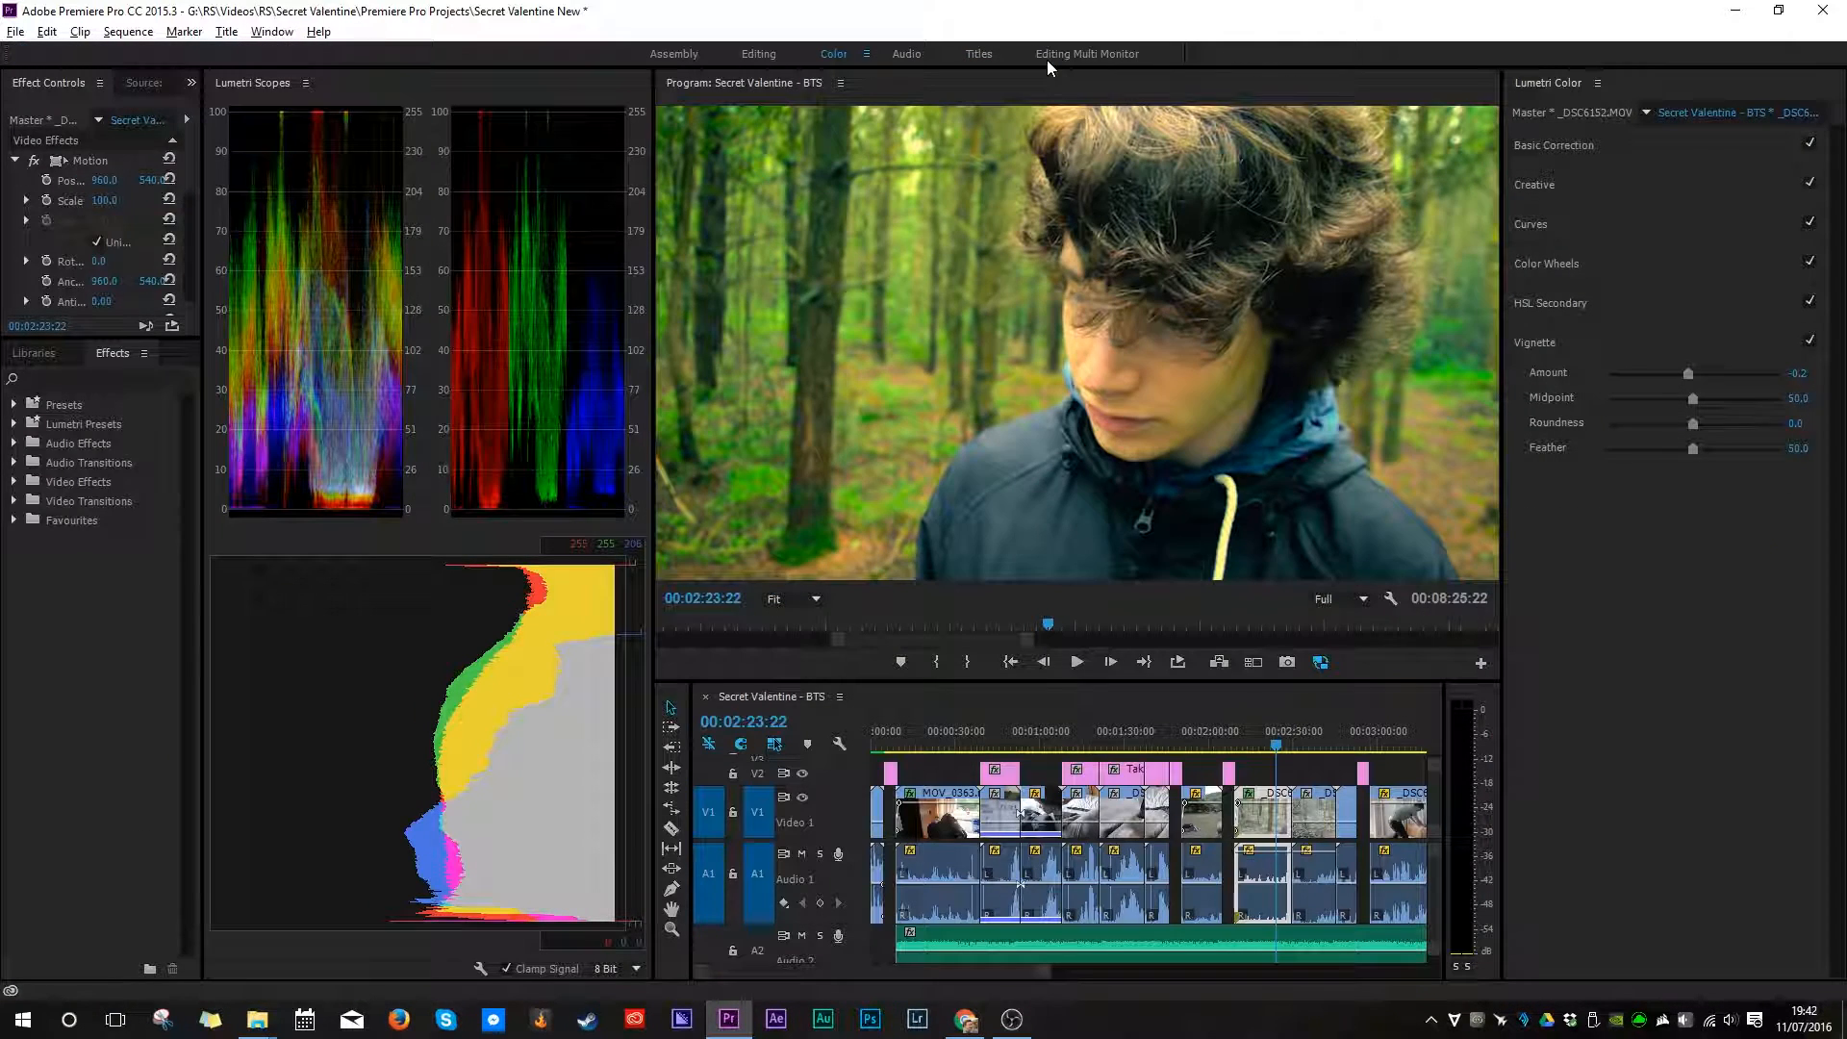
left_click(1646, 163)
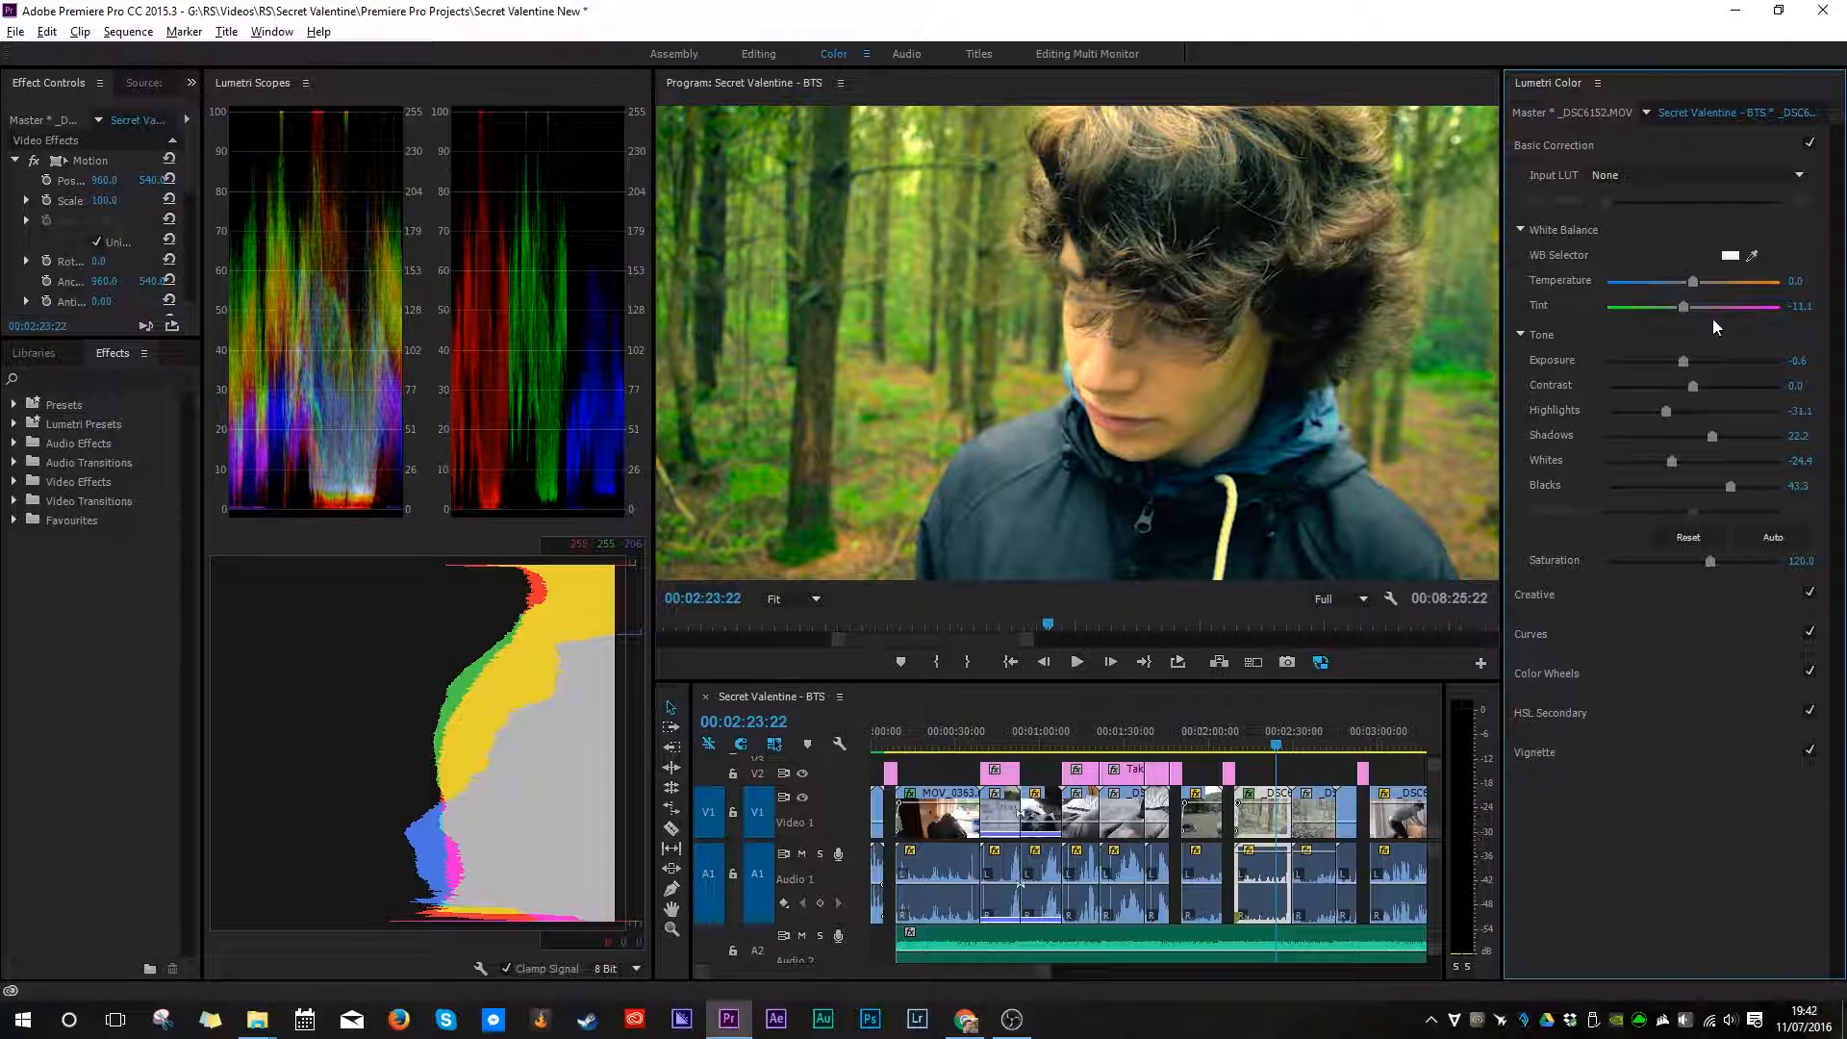
left_click(1678, 598)
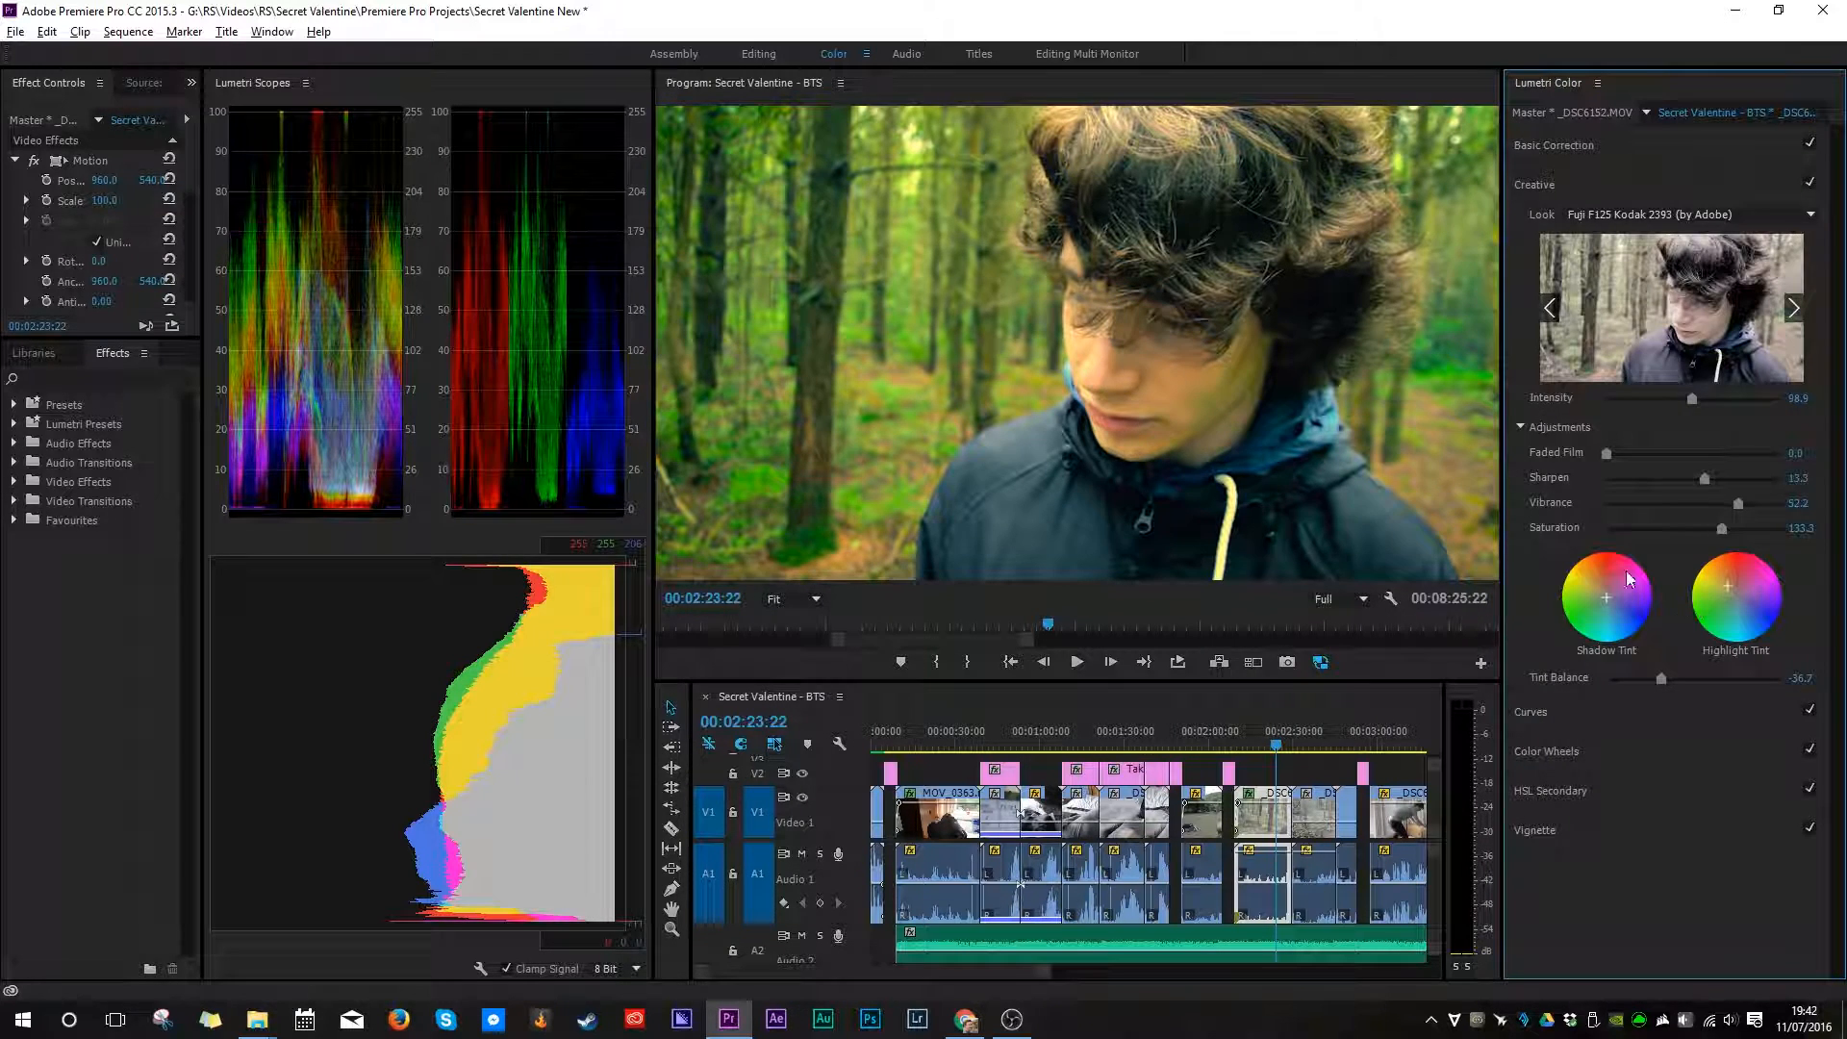
- Try the SL BIG, SL BIG HDR, SL BIG MINUS BLUE and SL BLEACH HDR looks on the forest clip
left_click(1686, 218)
left_click(1333, 353)
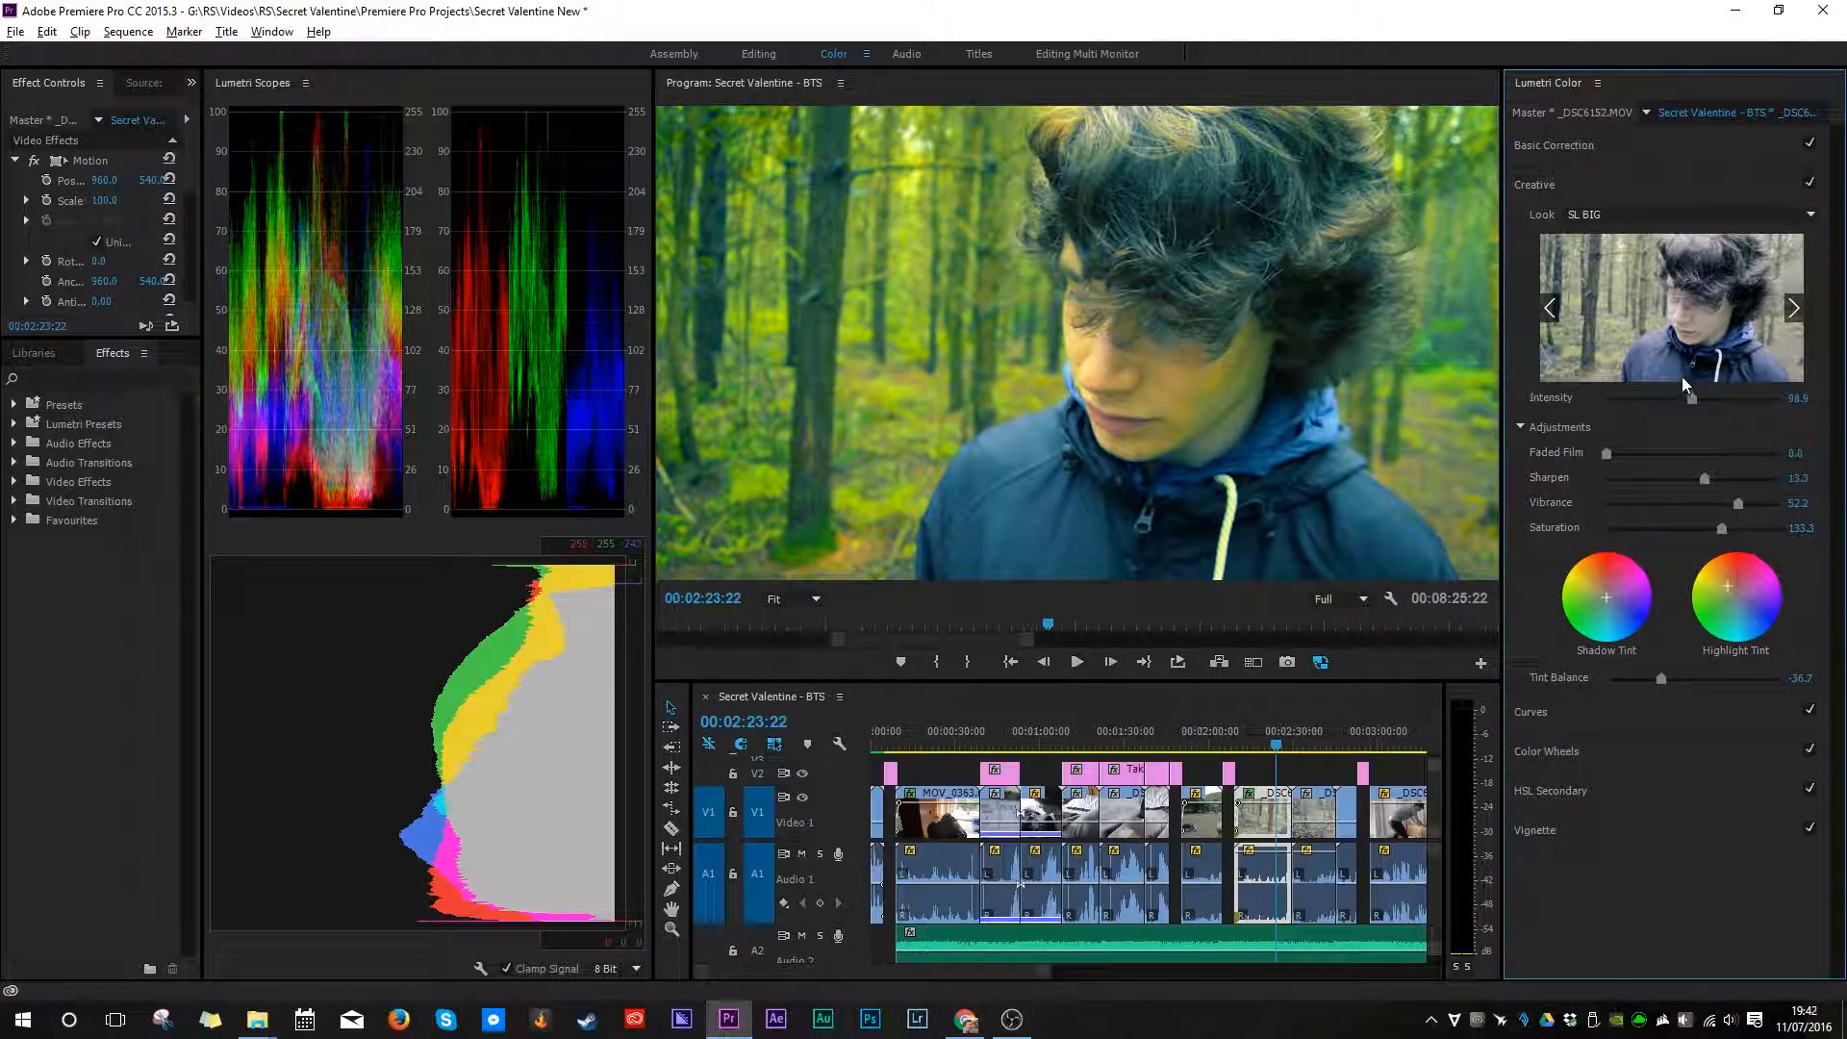
left_click(1794, 310)
left_click(1755, 320)
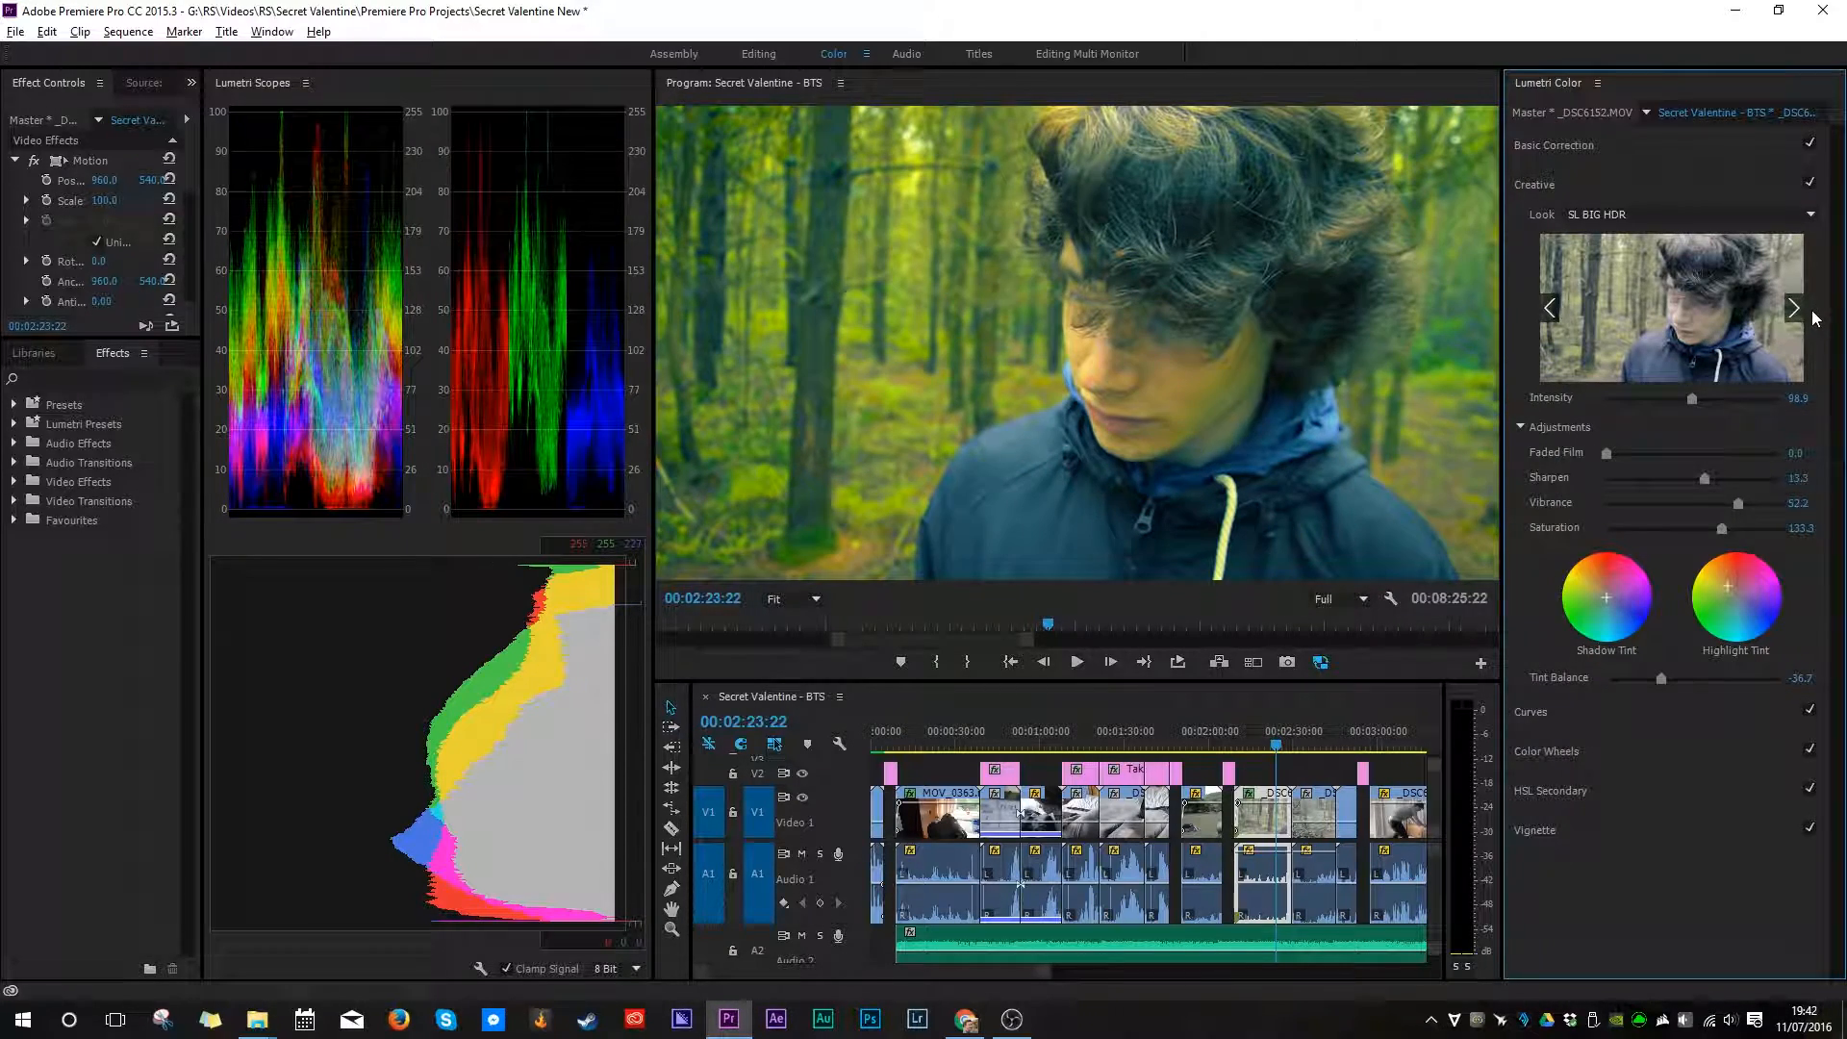
left_click(1794, 313)
left_click(1745, 318)
left_click(1793, 315)
left_click(1755, 319)
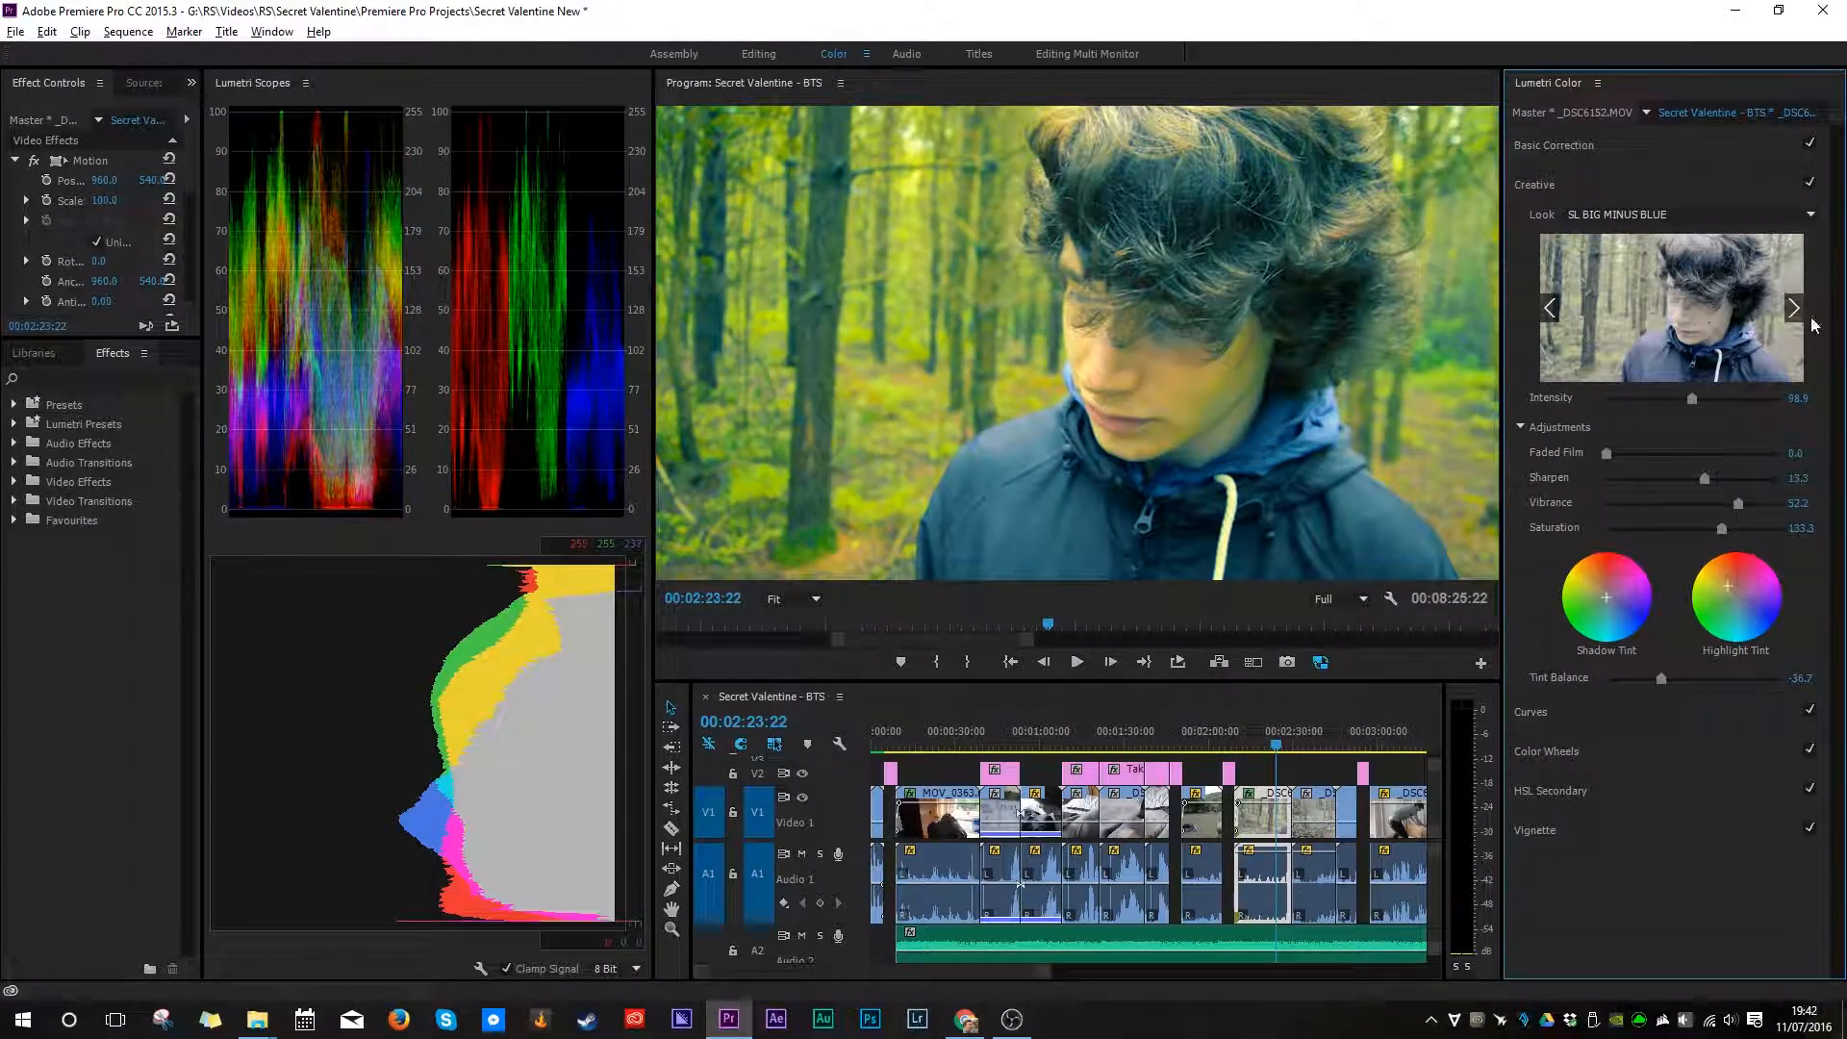
left_click(1794, 316)
left_click(1705, 304)
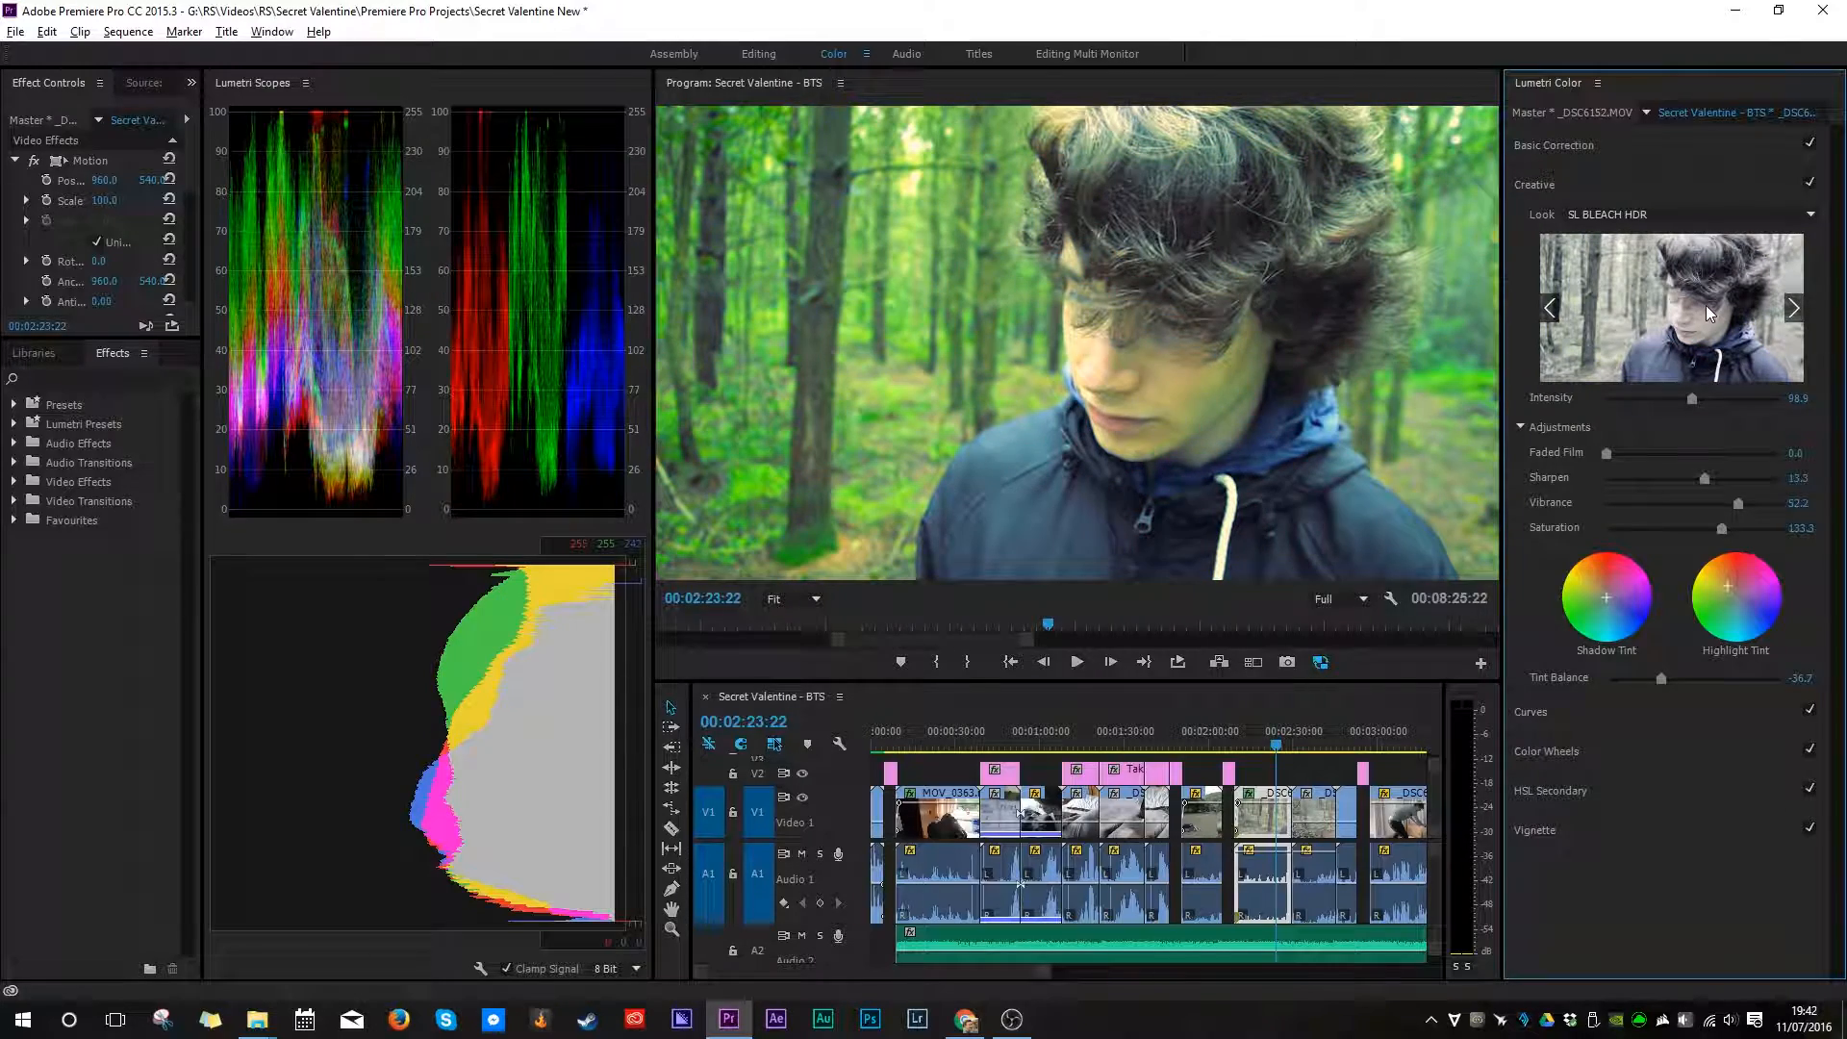
- Try the SL CLEAN KODAK A LDR and SL CLEAN FUJI B SOFT creative looks on the forest clip
left_click(1679, 214)
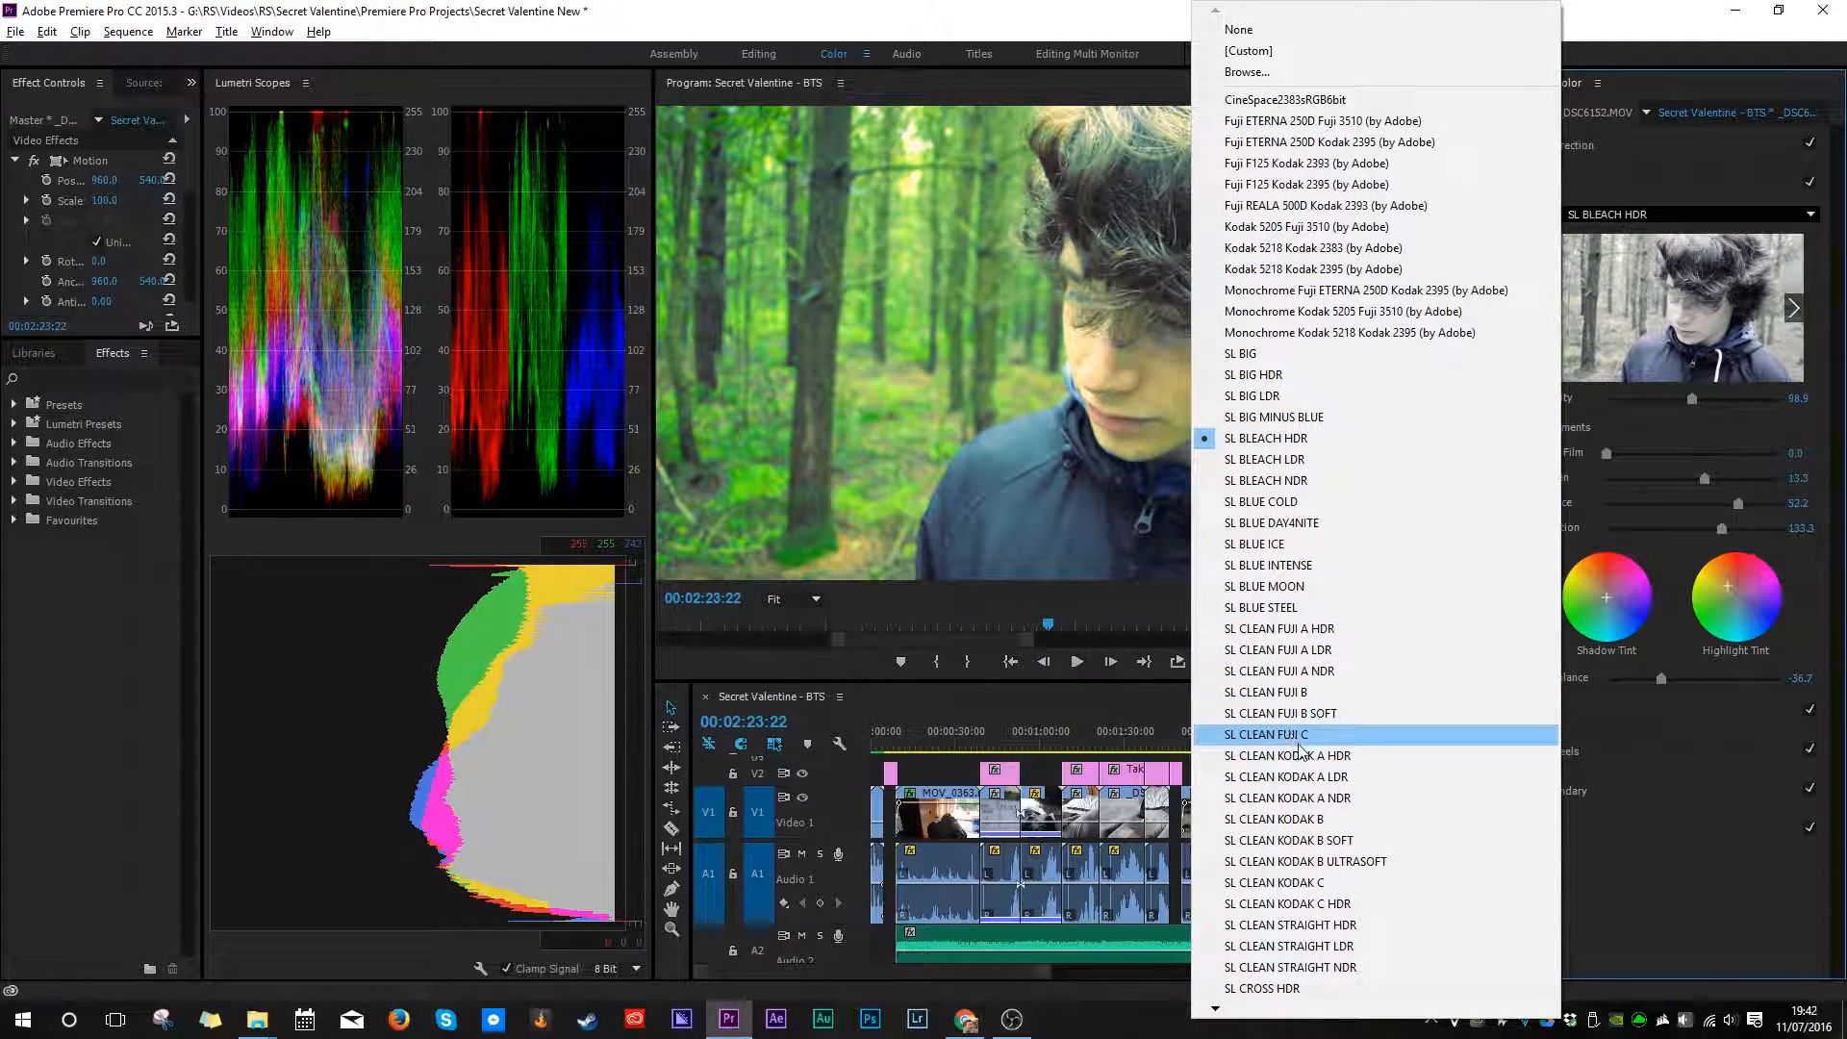
left_click(1397, 754)
left_click(1793, 315)
left_click(1558, 346)
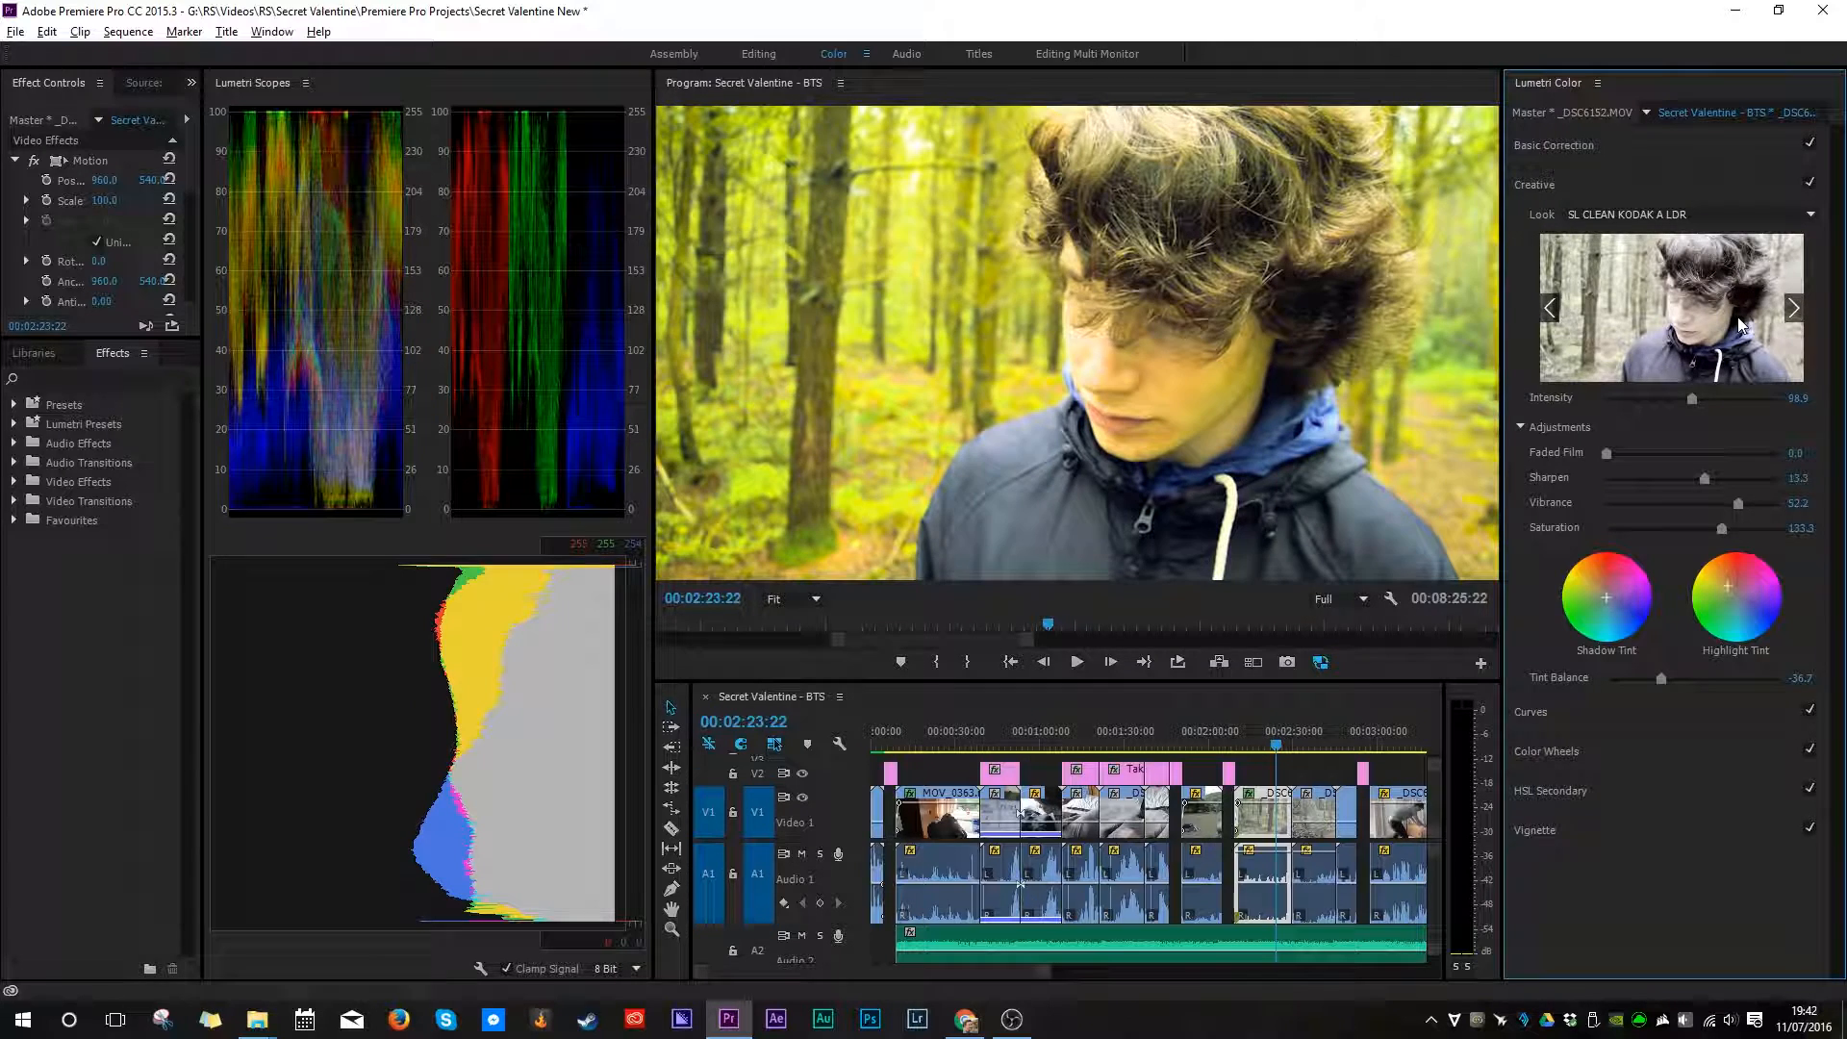
left_click(1552, 309)
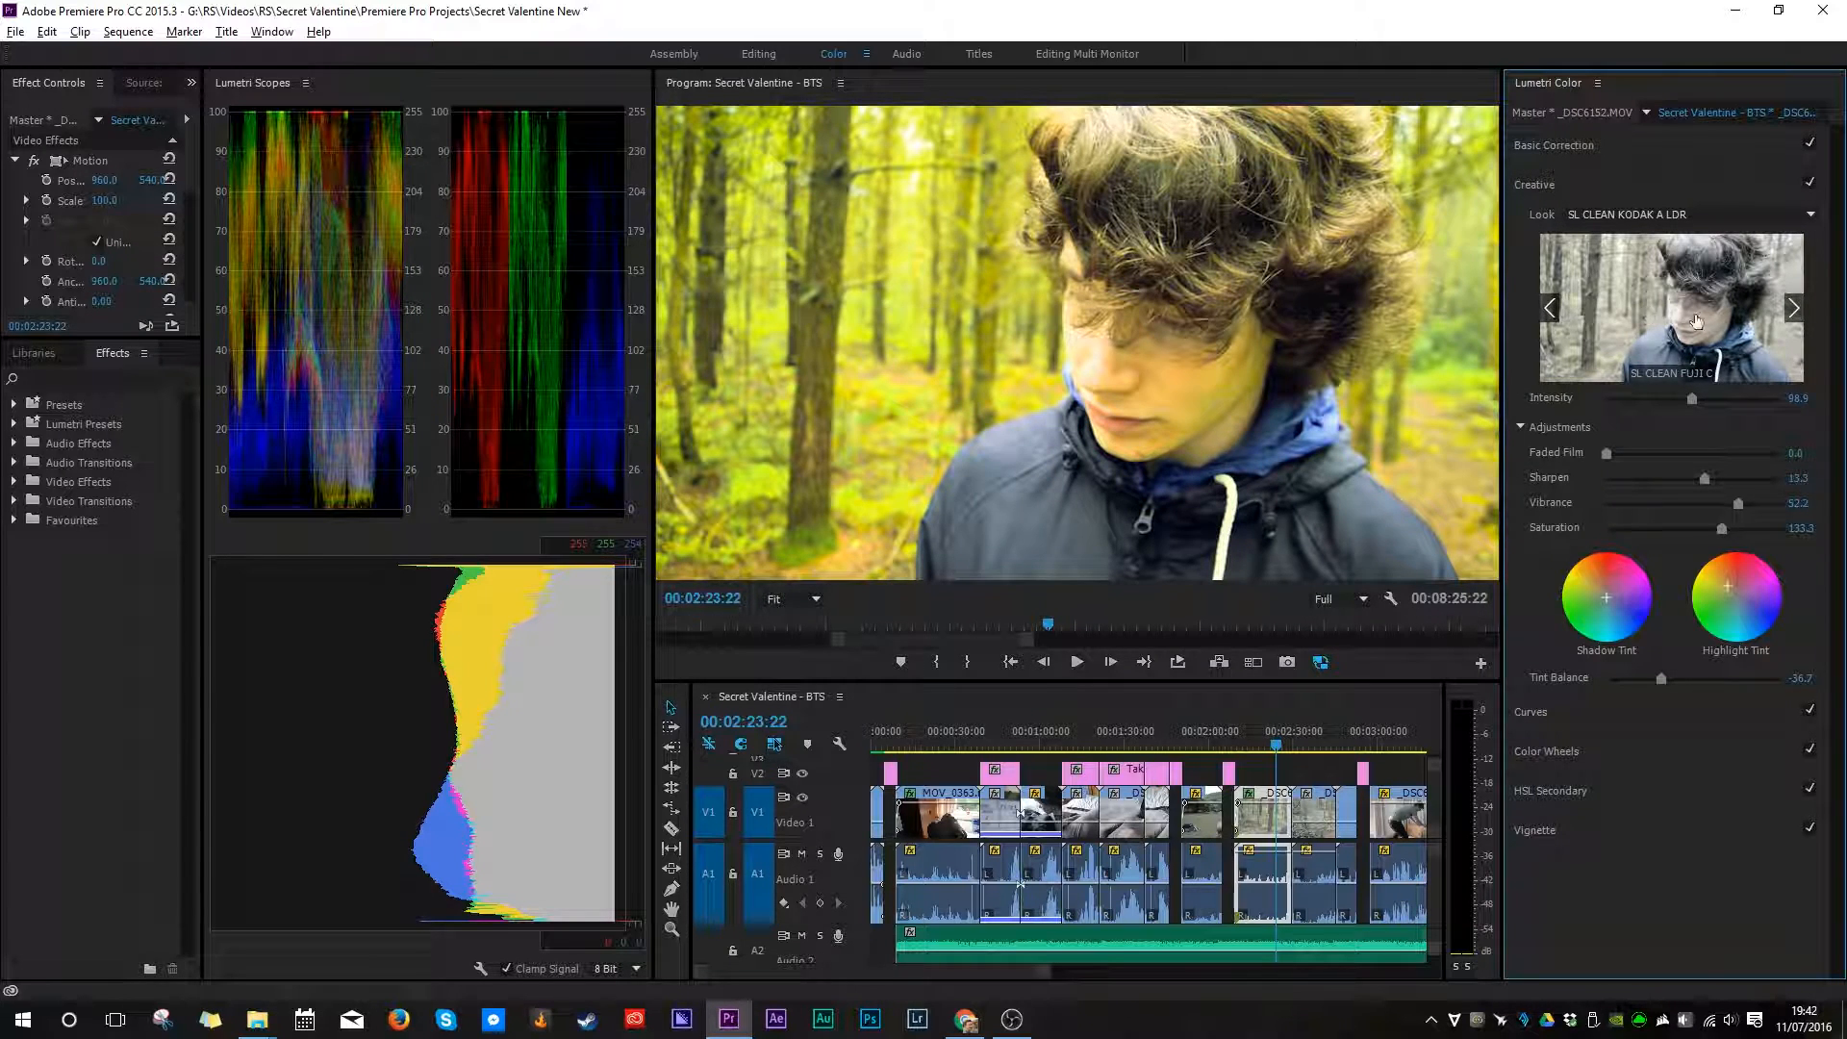
left_click(1551, 308)
left_click(1631, 308)
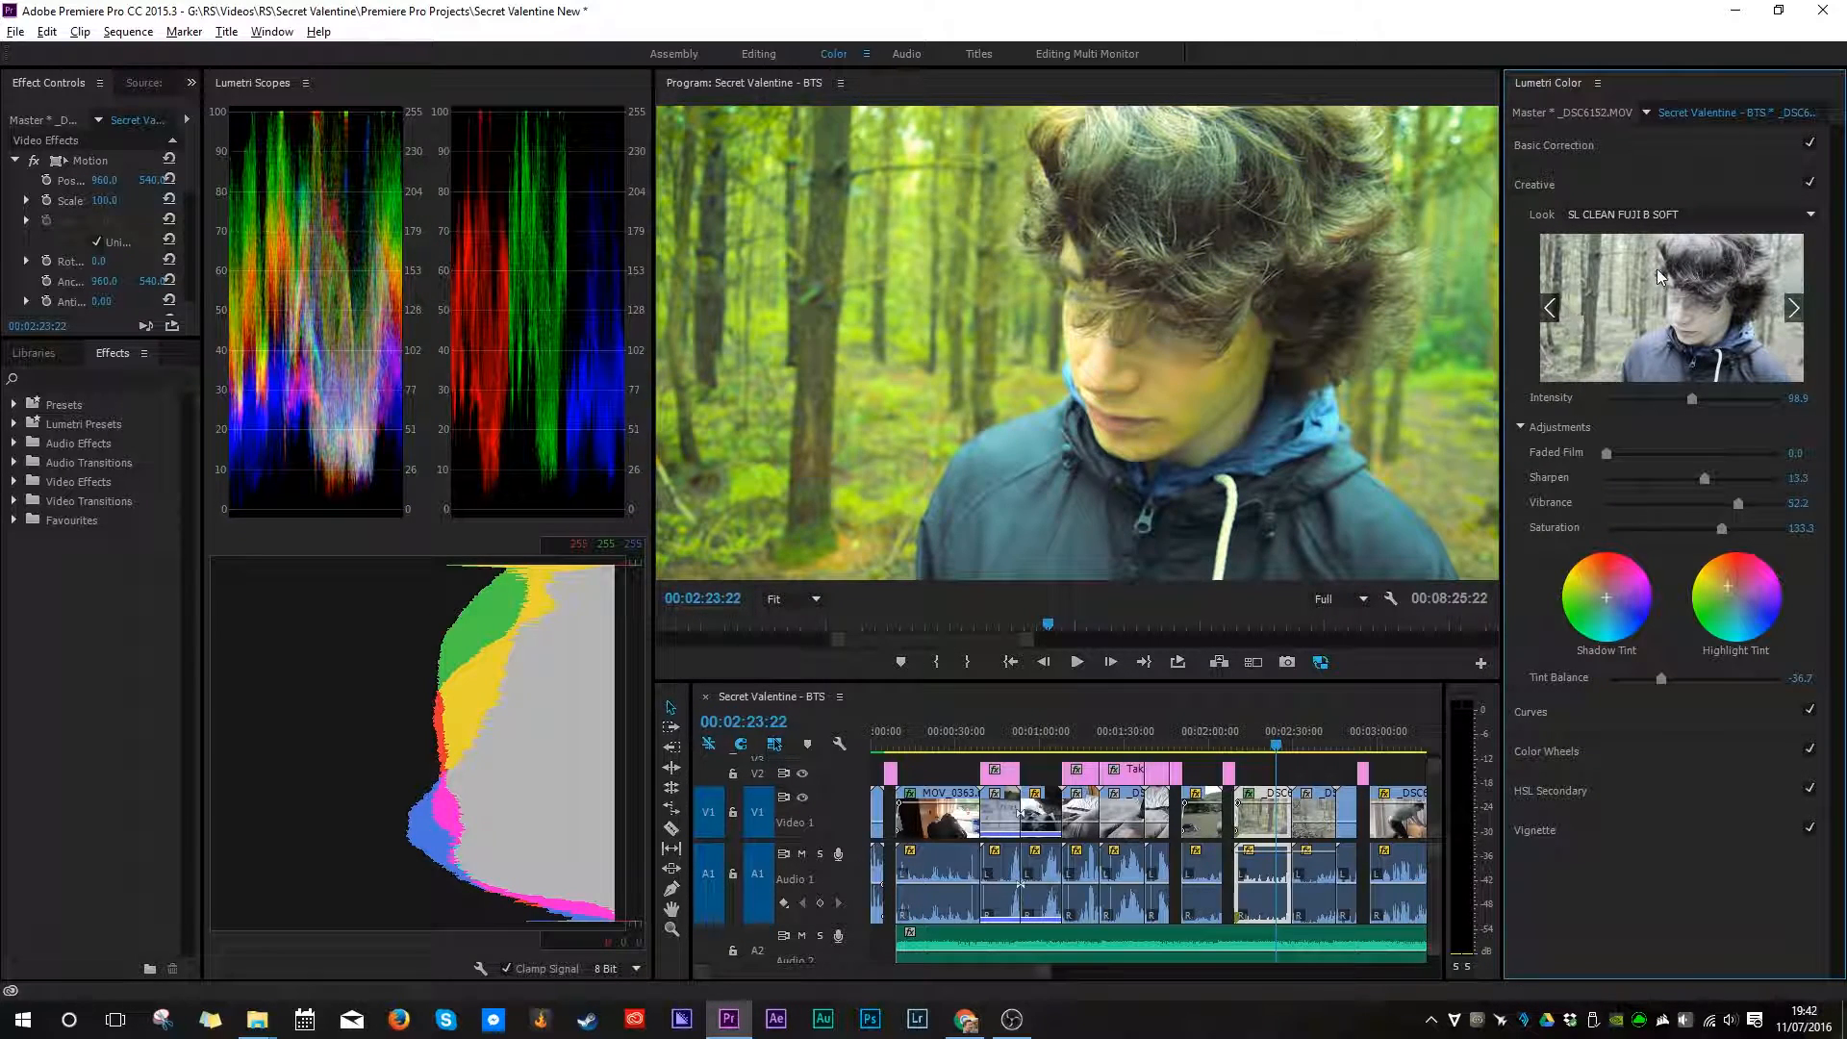
- Try the CineSpace2383sRGB6bit look on the forest clip
left_click(1637, 226)
left_click(1413, 103)
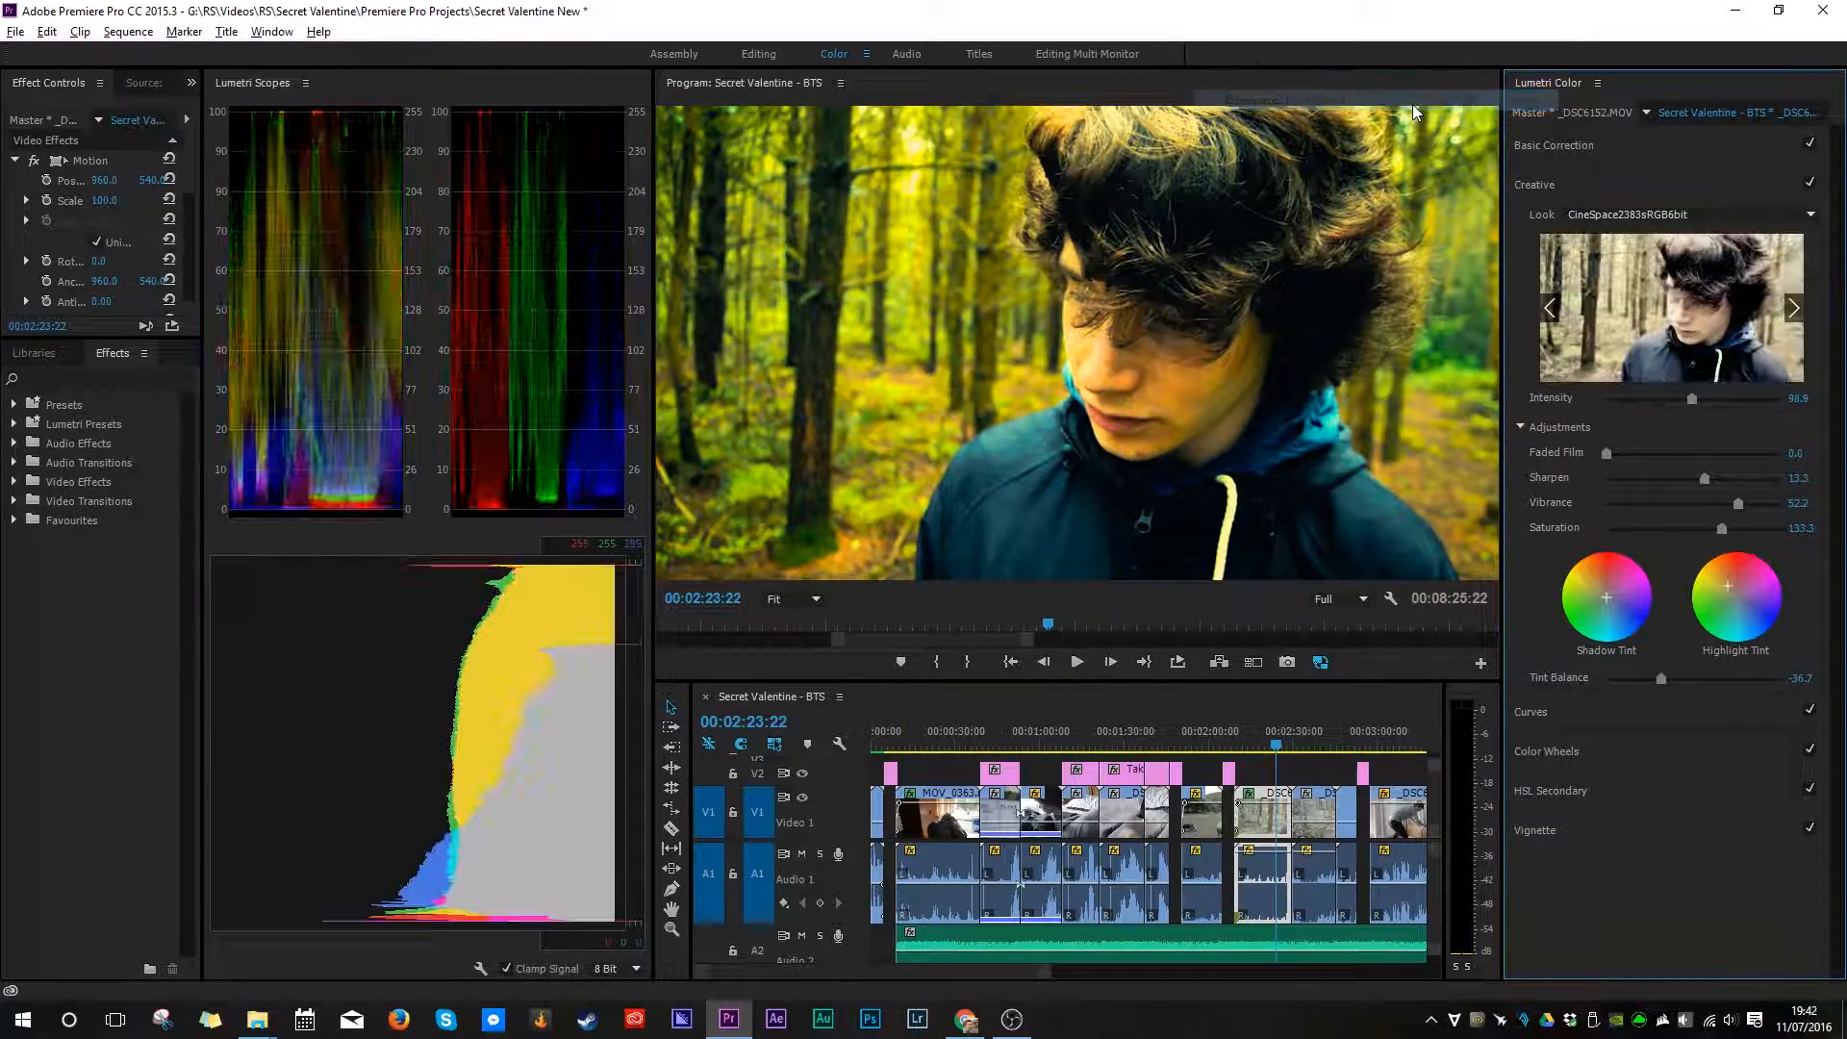
left_click(1650, 218)
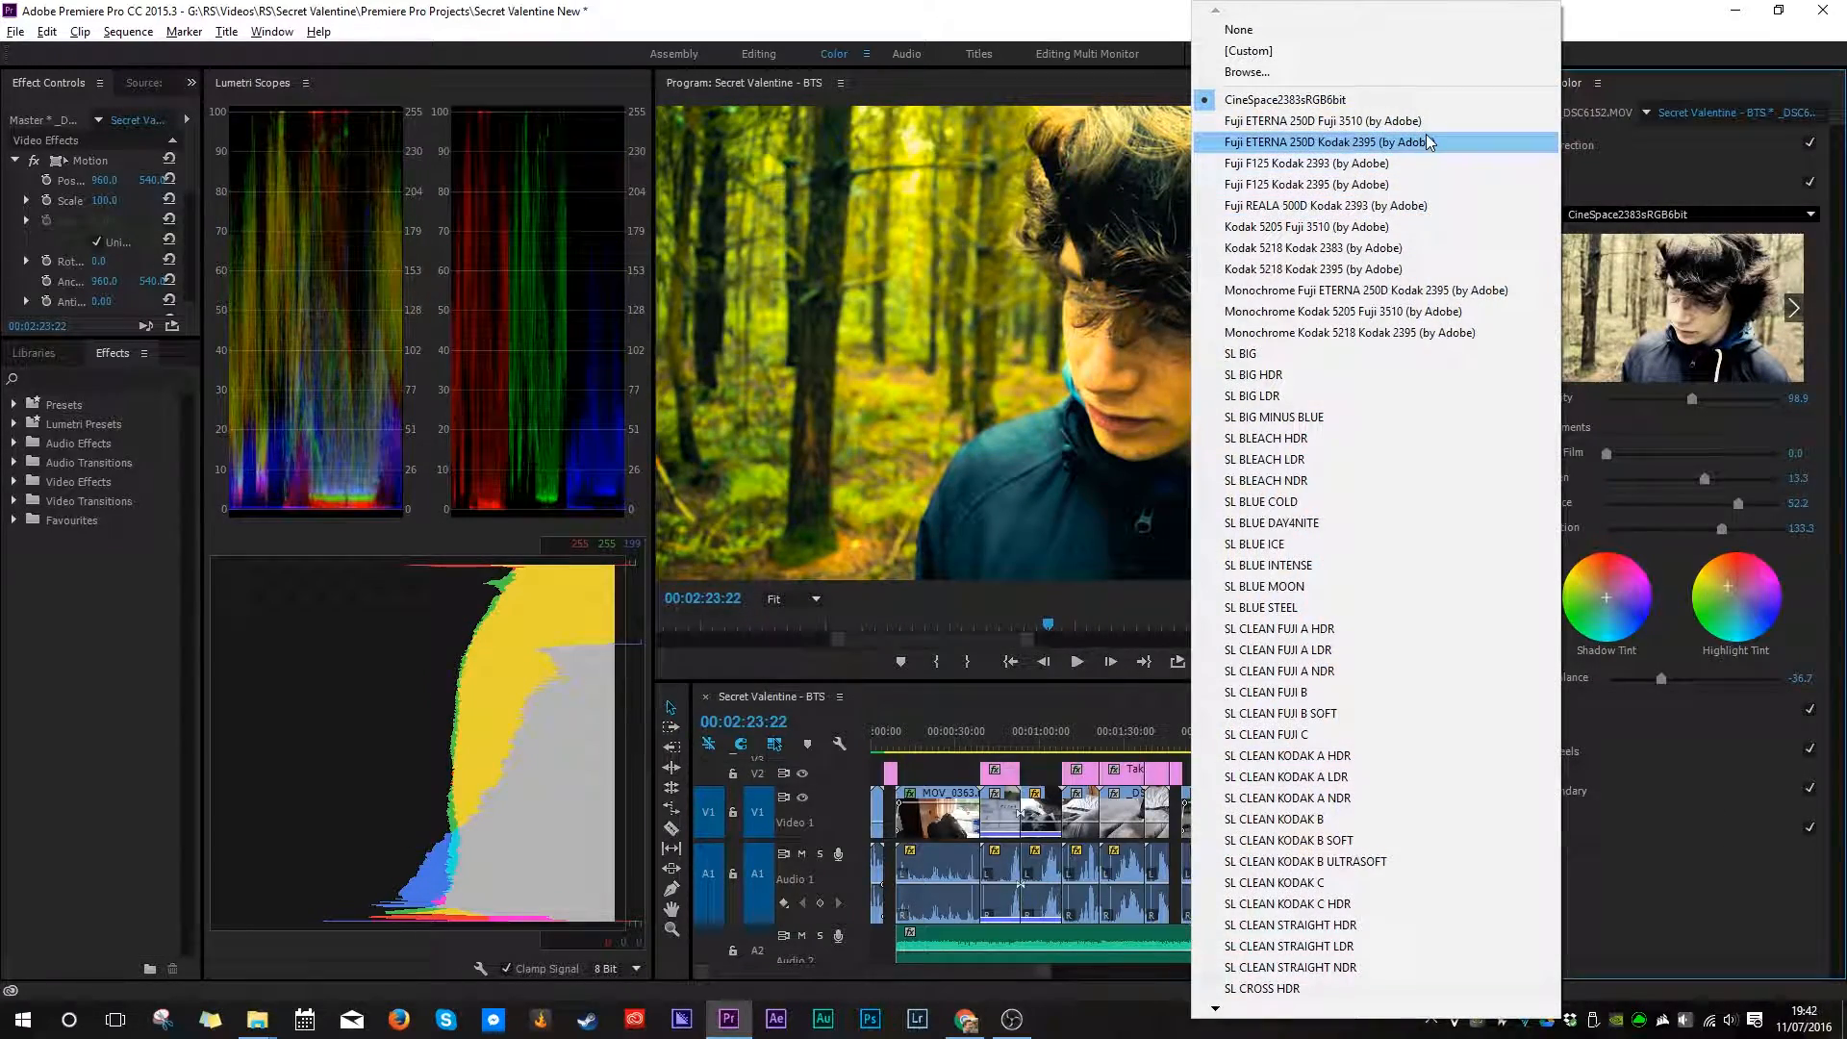
left_click(1691, 218)
- Browse the look previews and try Kodak 5218 Kodak 2395 (by Adobe) and Monochrome Kodak 5205 Fuji 3510 (by Adobe) on the forest clip
left_click(1799, 314)
left_click(1799, 314)
left_click(1799, 314)
left_click(1799, 314)
left_click(1798, 313)
left_click(1799, 314)
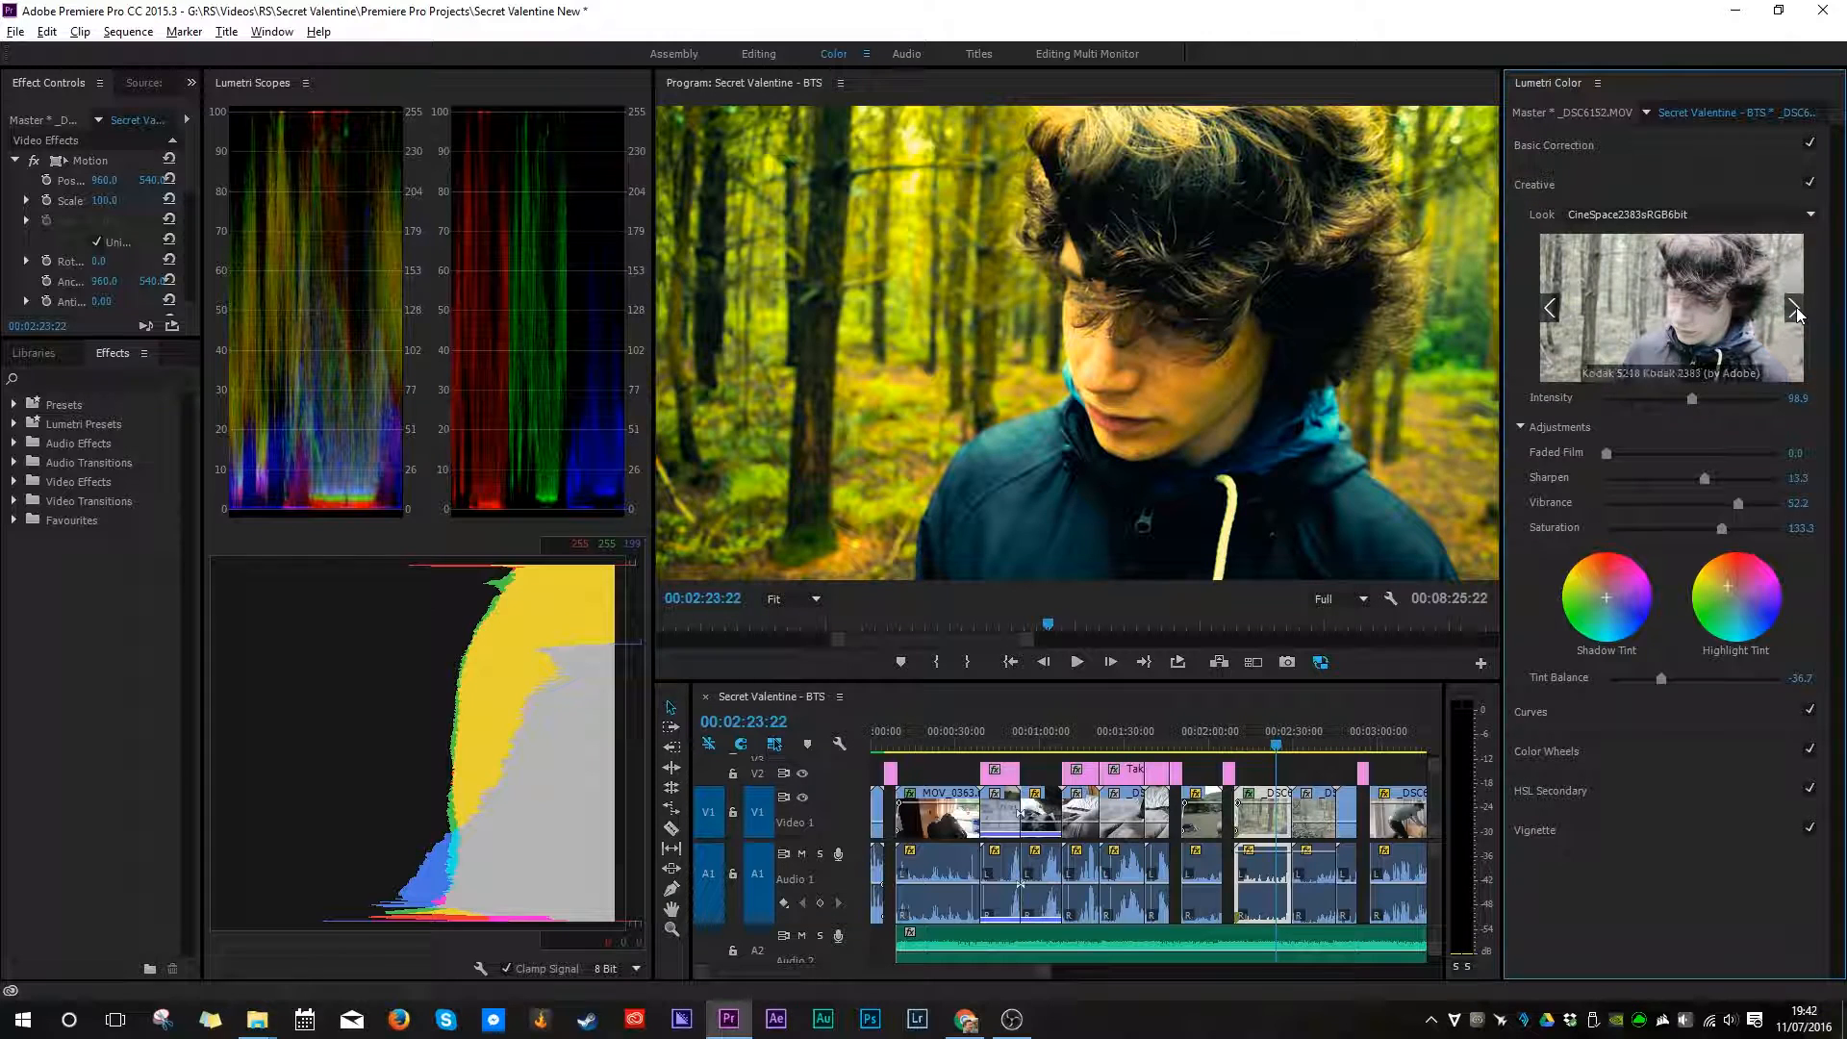
left_click(1799, 313)
left_click(1799, 314)
left_click(1777, 316)
left_click(1793, 312)
left_click(1793, 313)
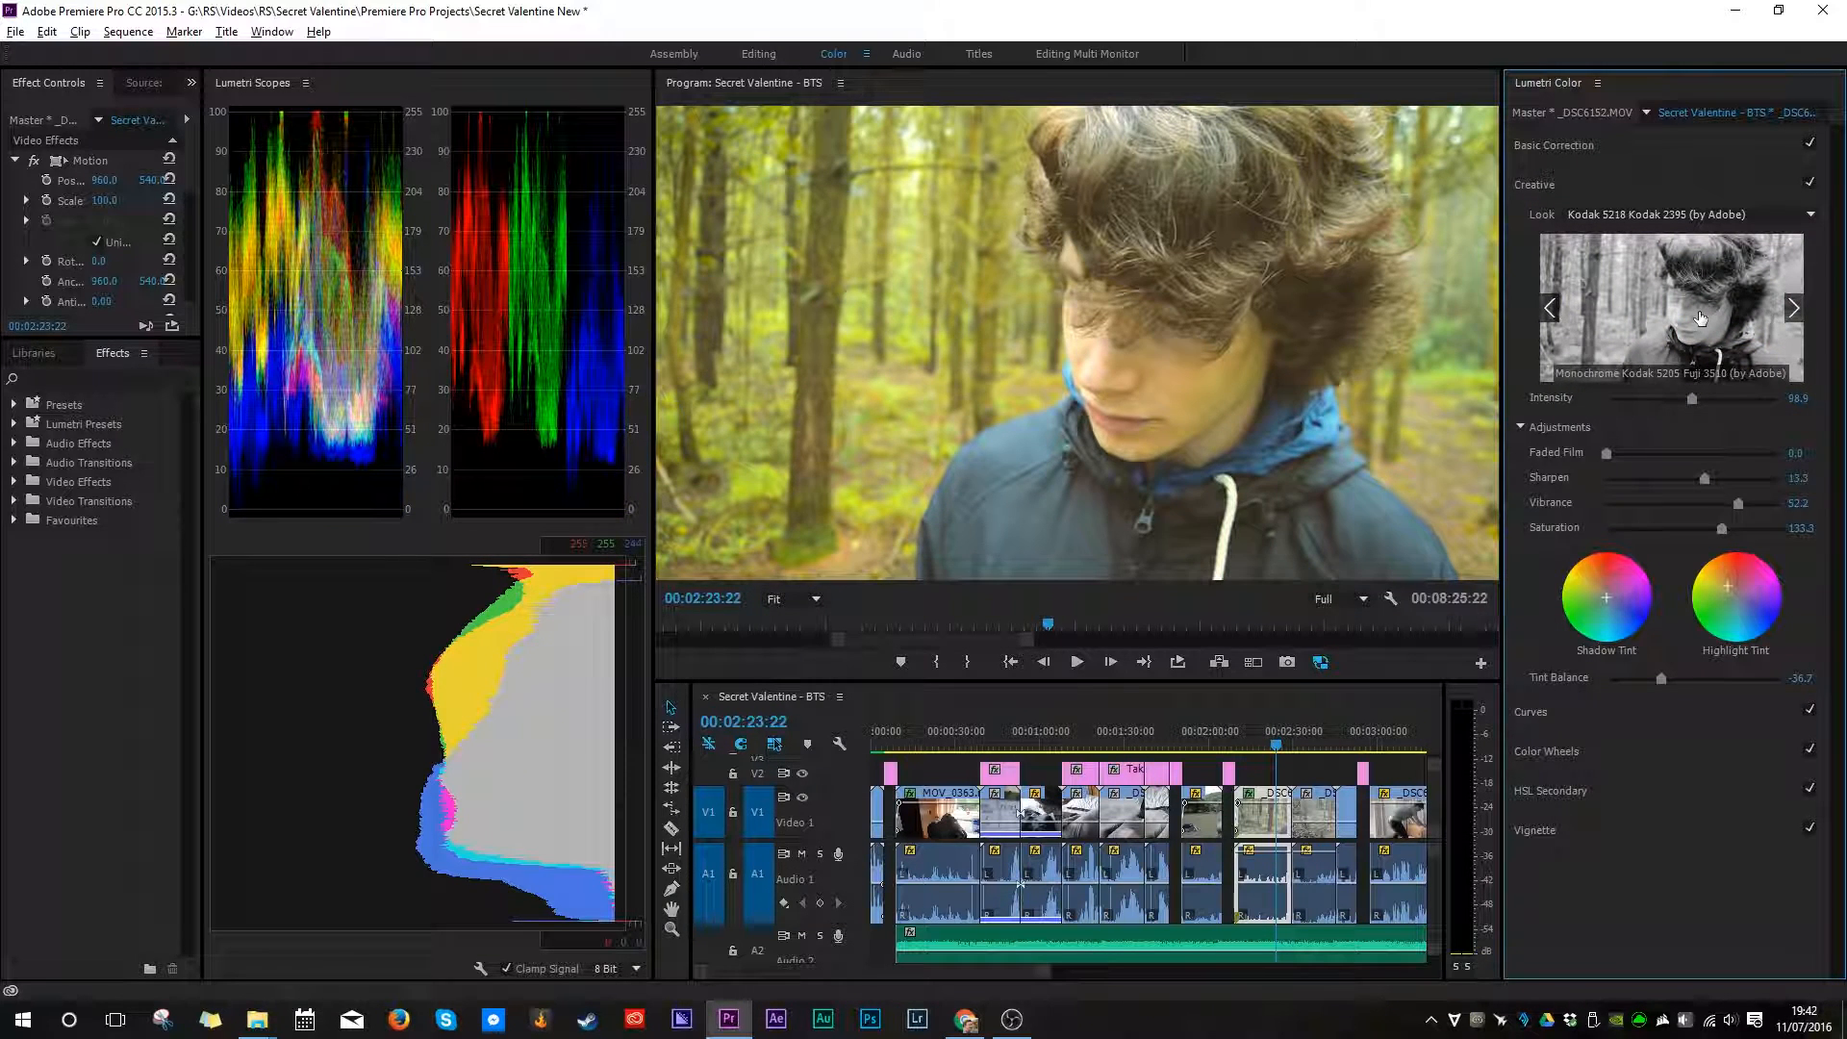
left_click(1667, 332)
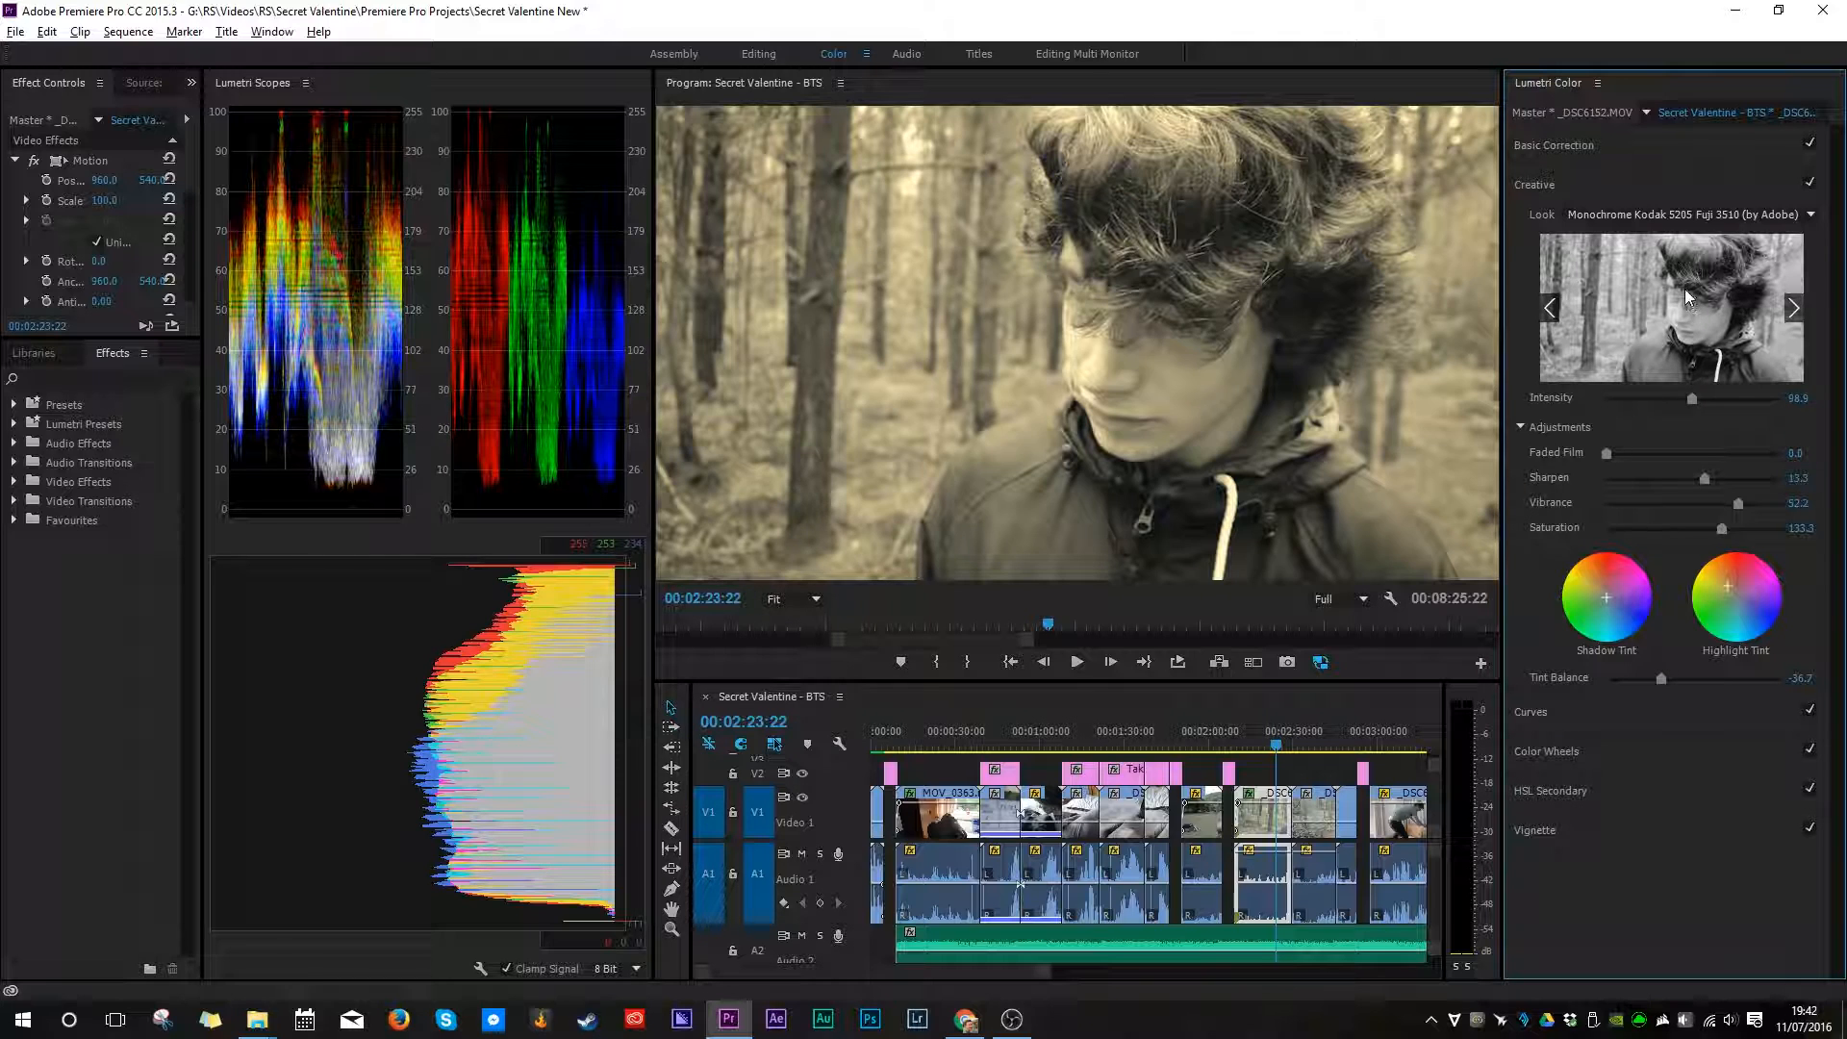
- Apply the Fuji ETERNA 250D Fuji 3510 (by Adobe) look to the forest clip and return to the Editing workspace
left_click(1648, 211)
left_click(1323, 122)
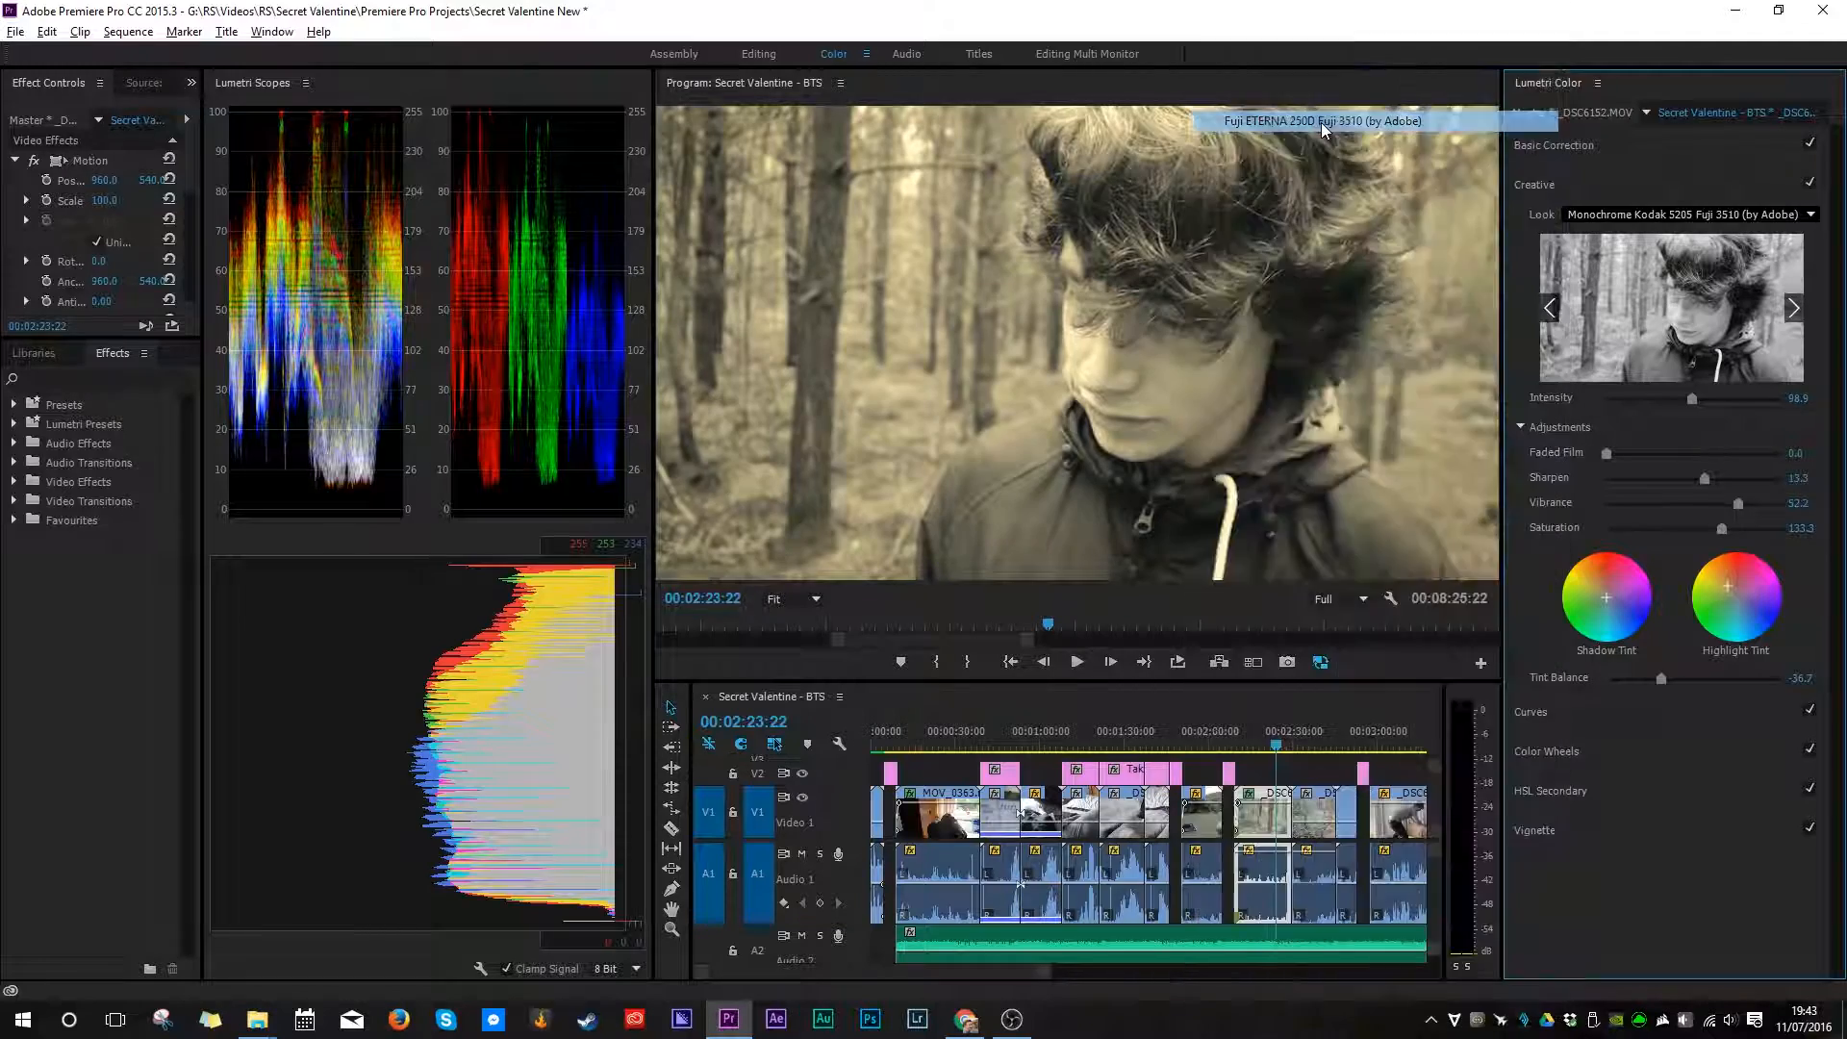
left_click(758, 53)
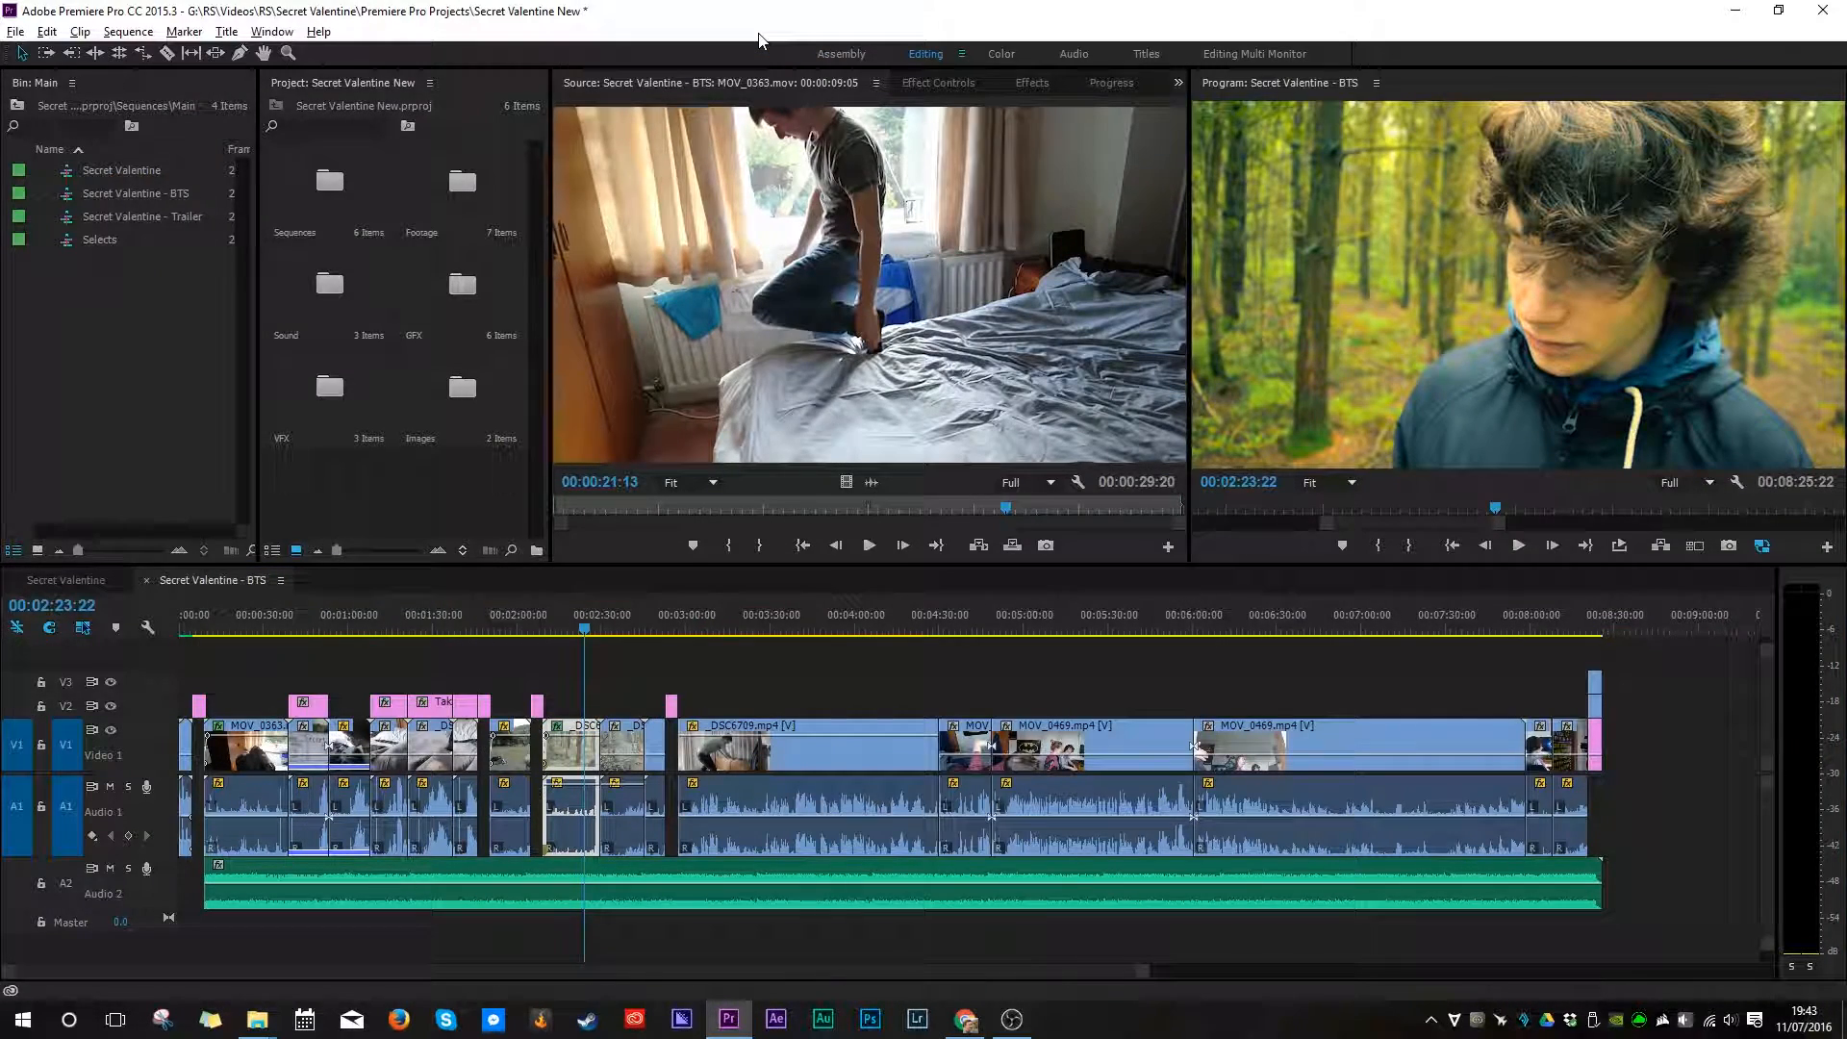
- Play the sequence from the Day 3 title into the graded forest clip to check the look in motion
left_click(628, 654)
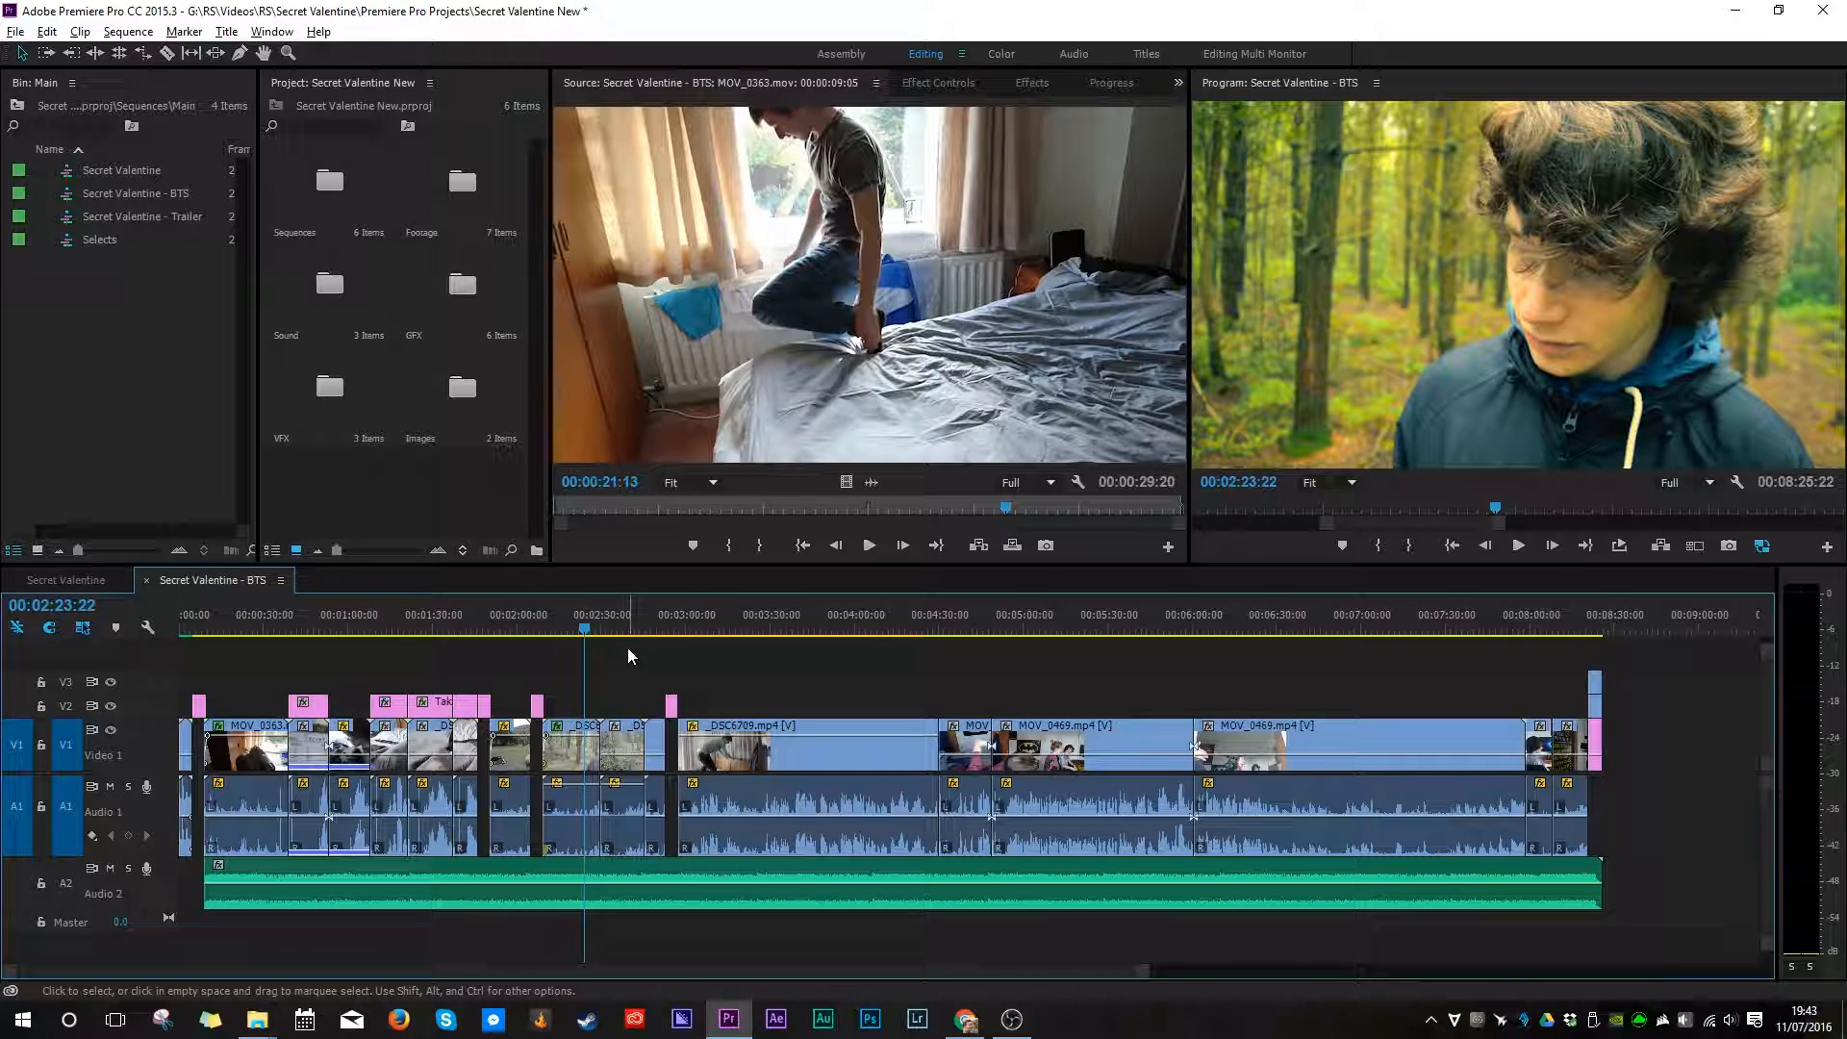
left_click(539, 629)
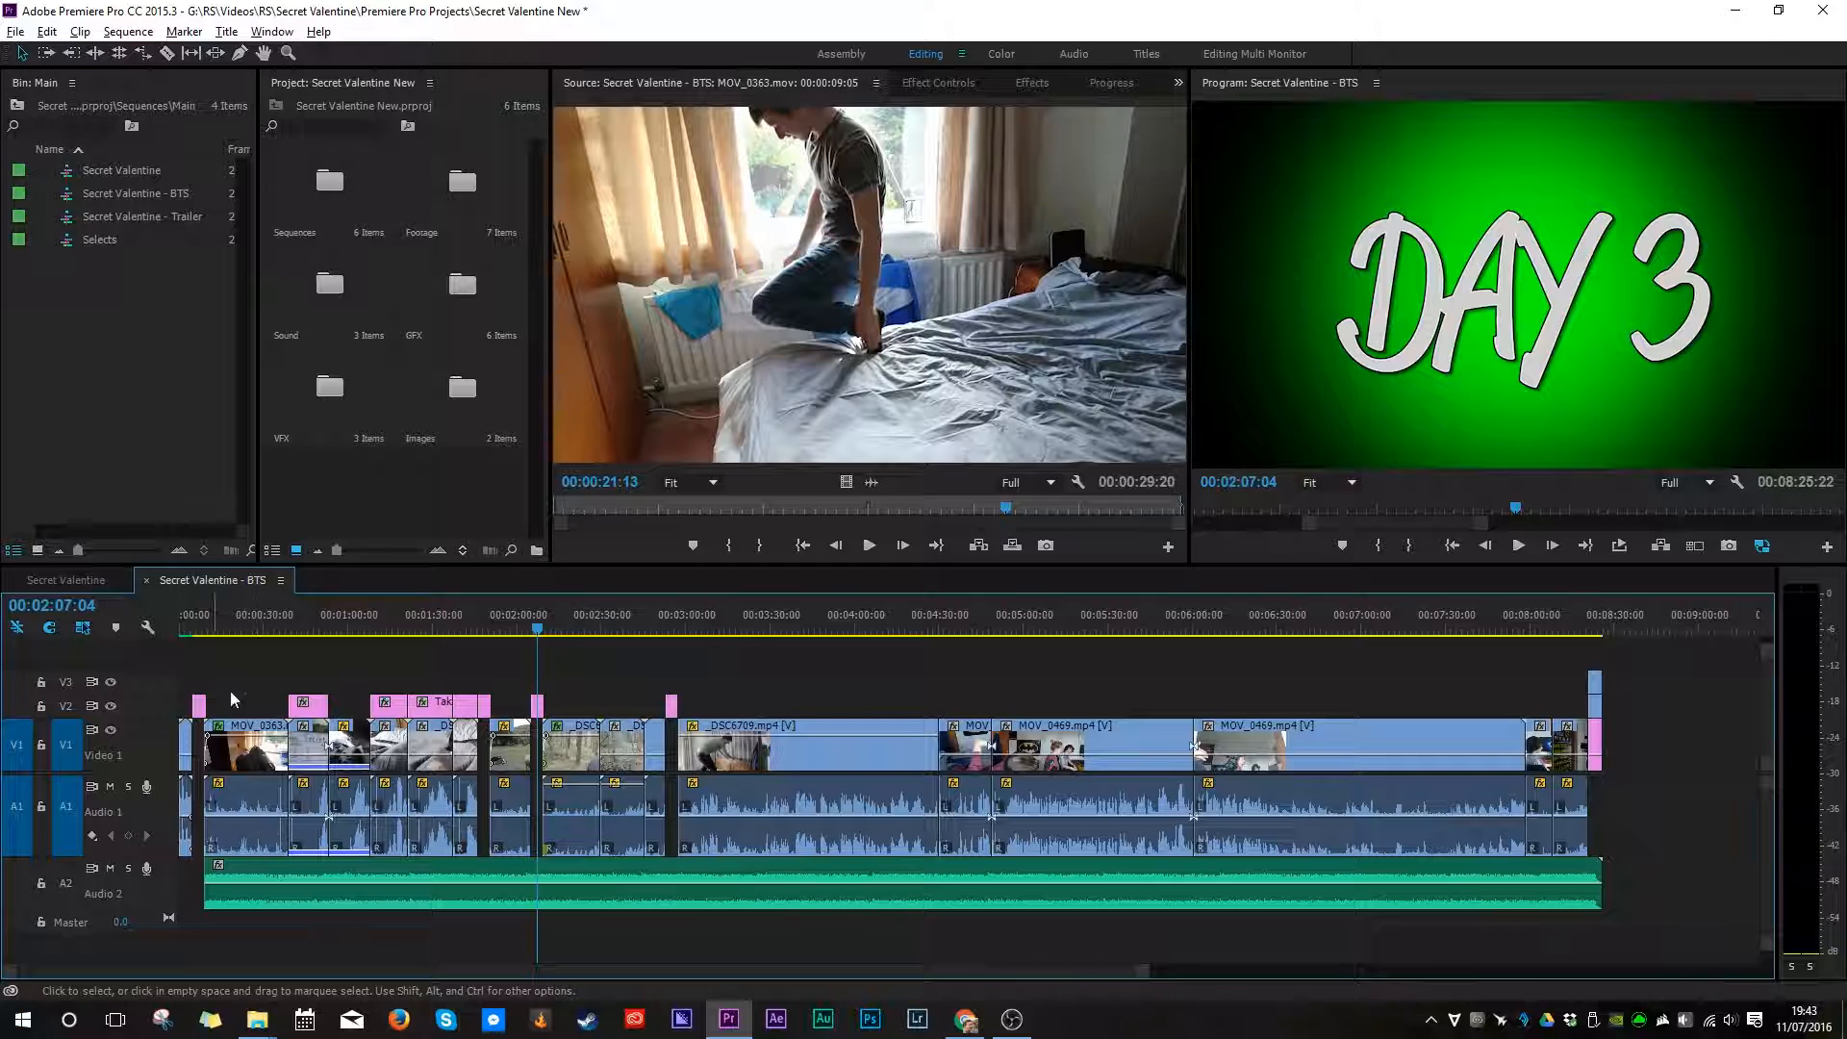
key("equal")
key("equal")
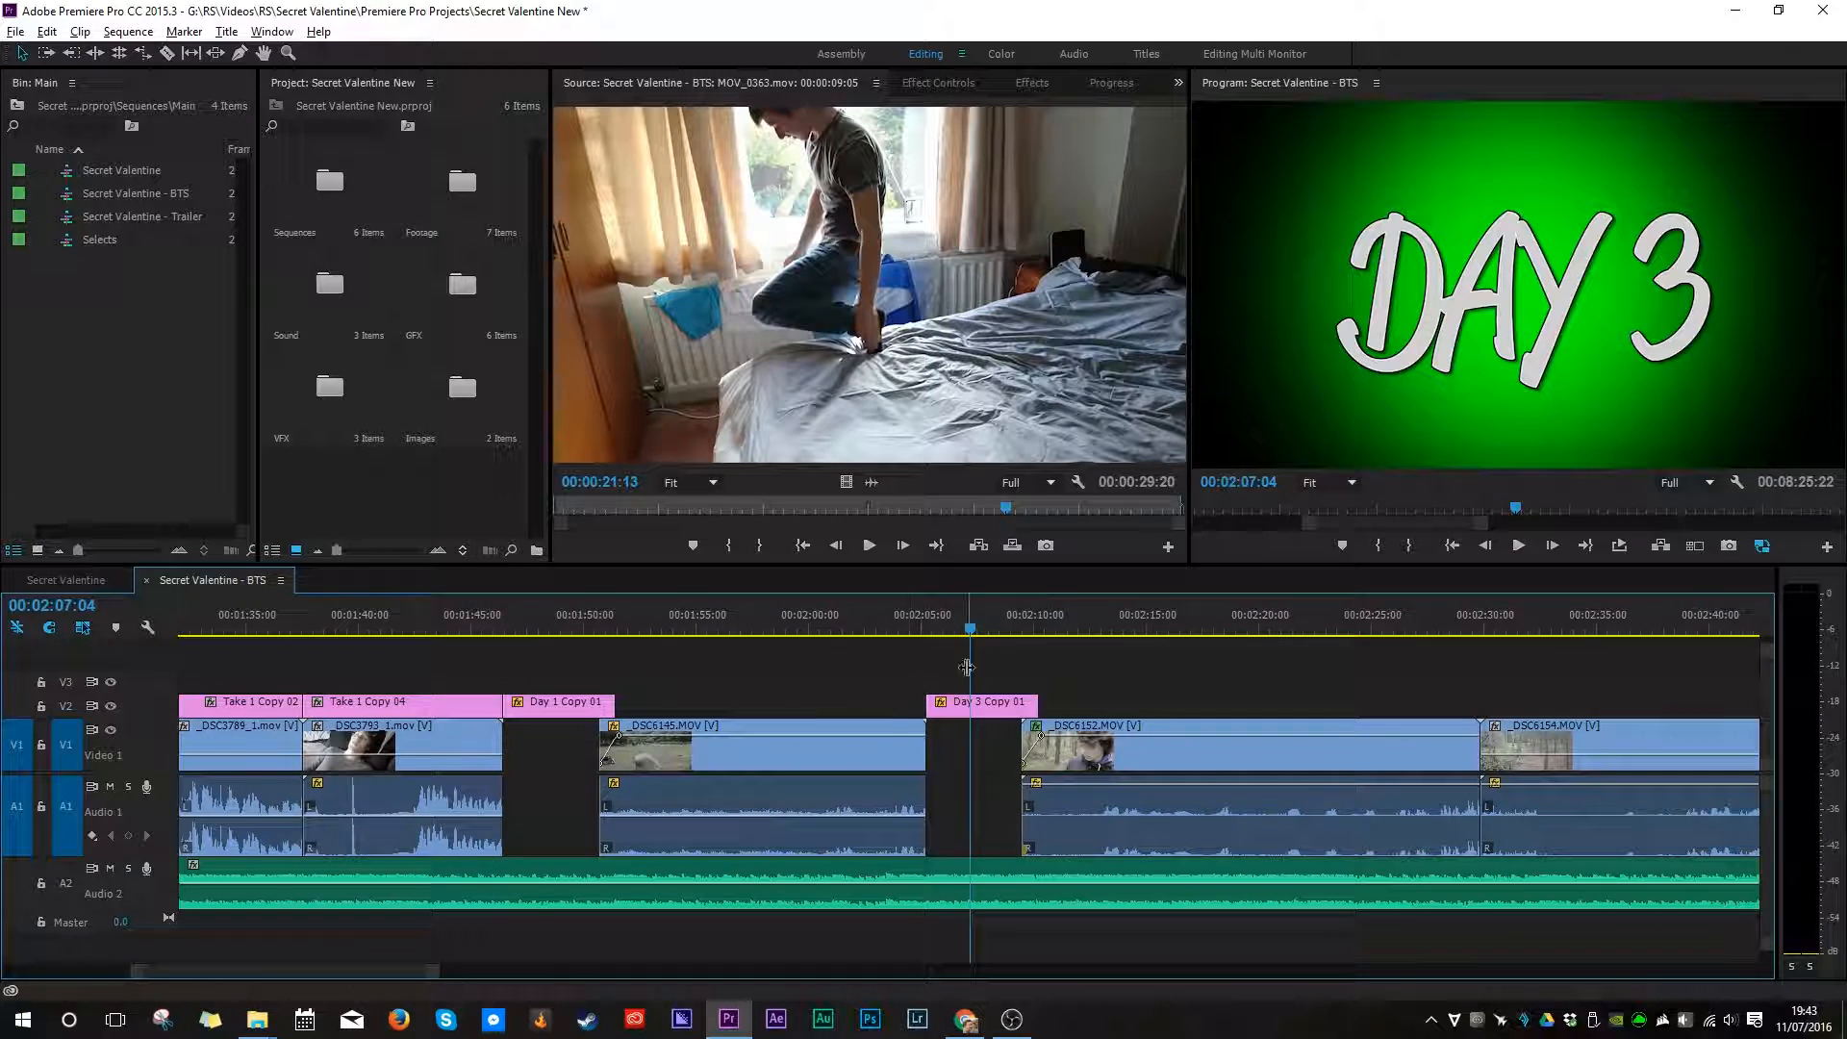
left_click_drag(967, 630, 986, 633)
left_click(979, 642)
key("space")
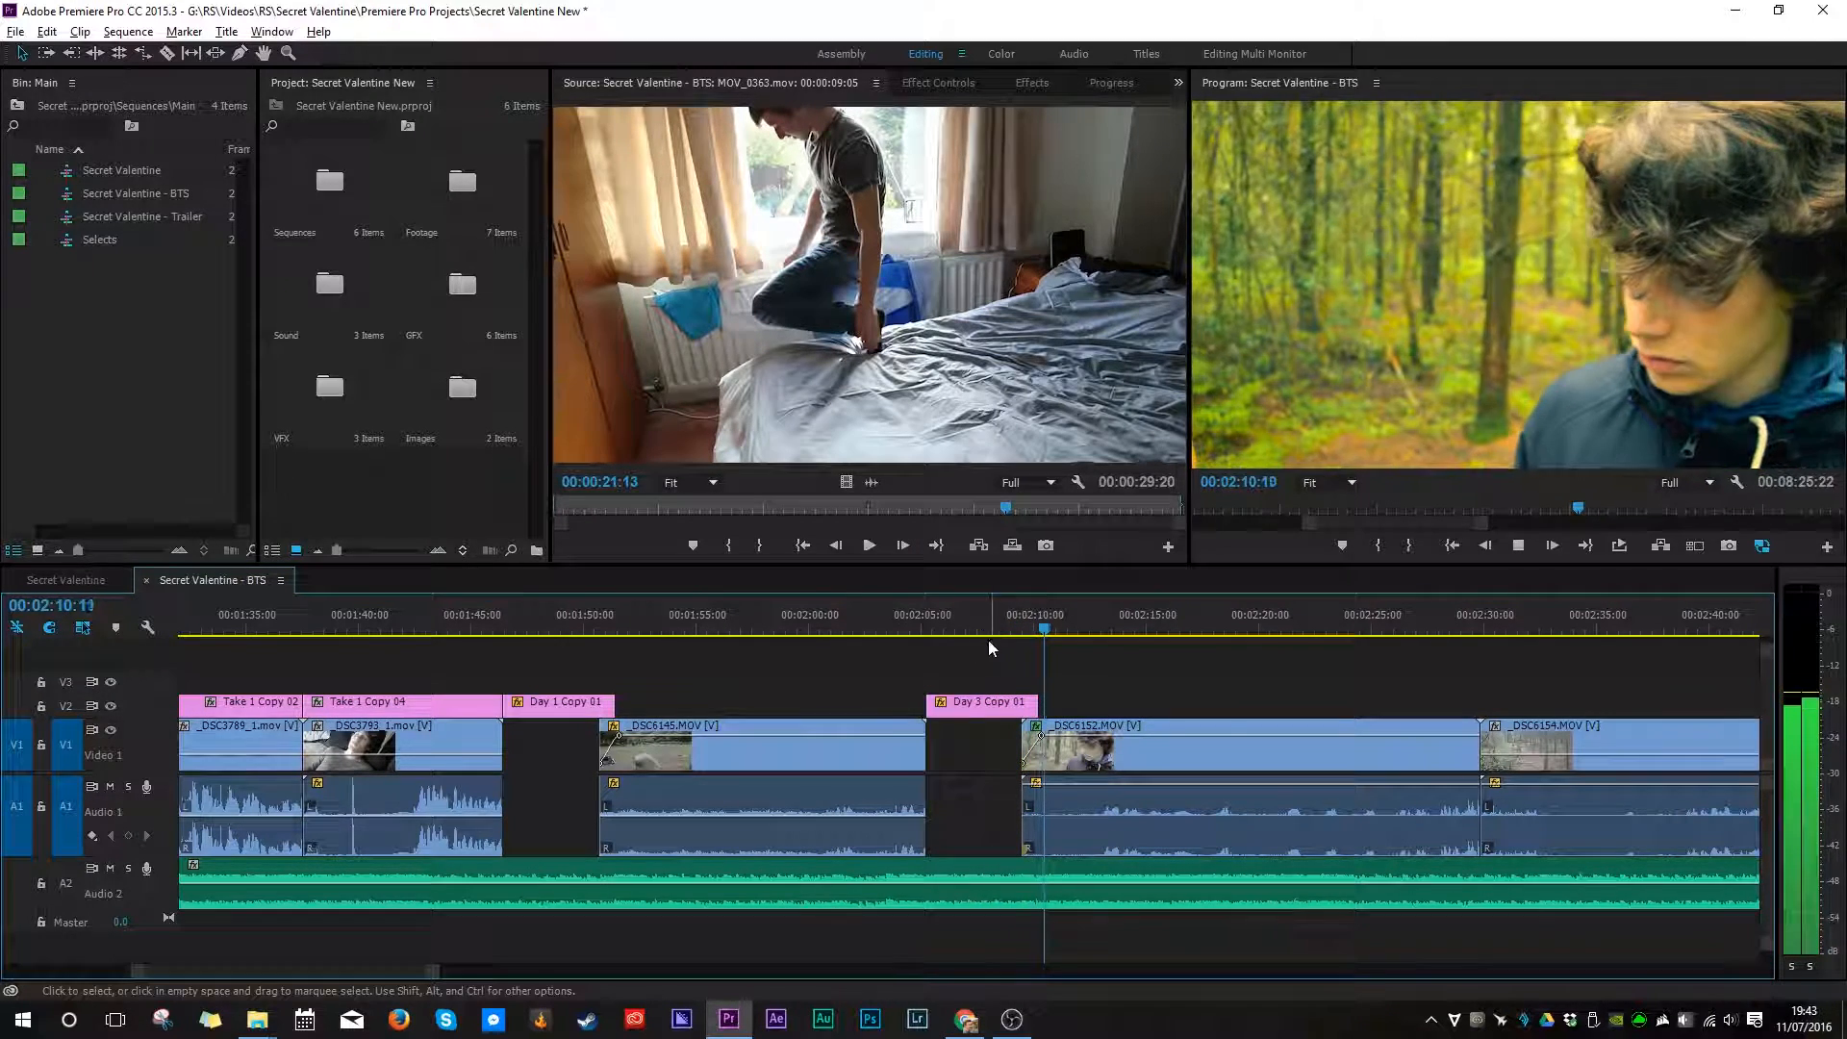
key("space")
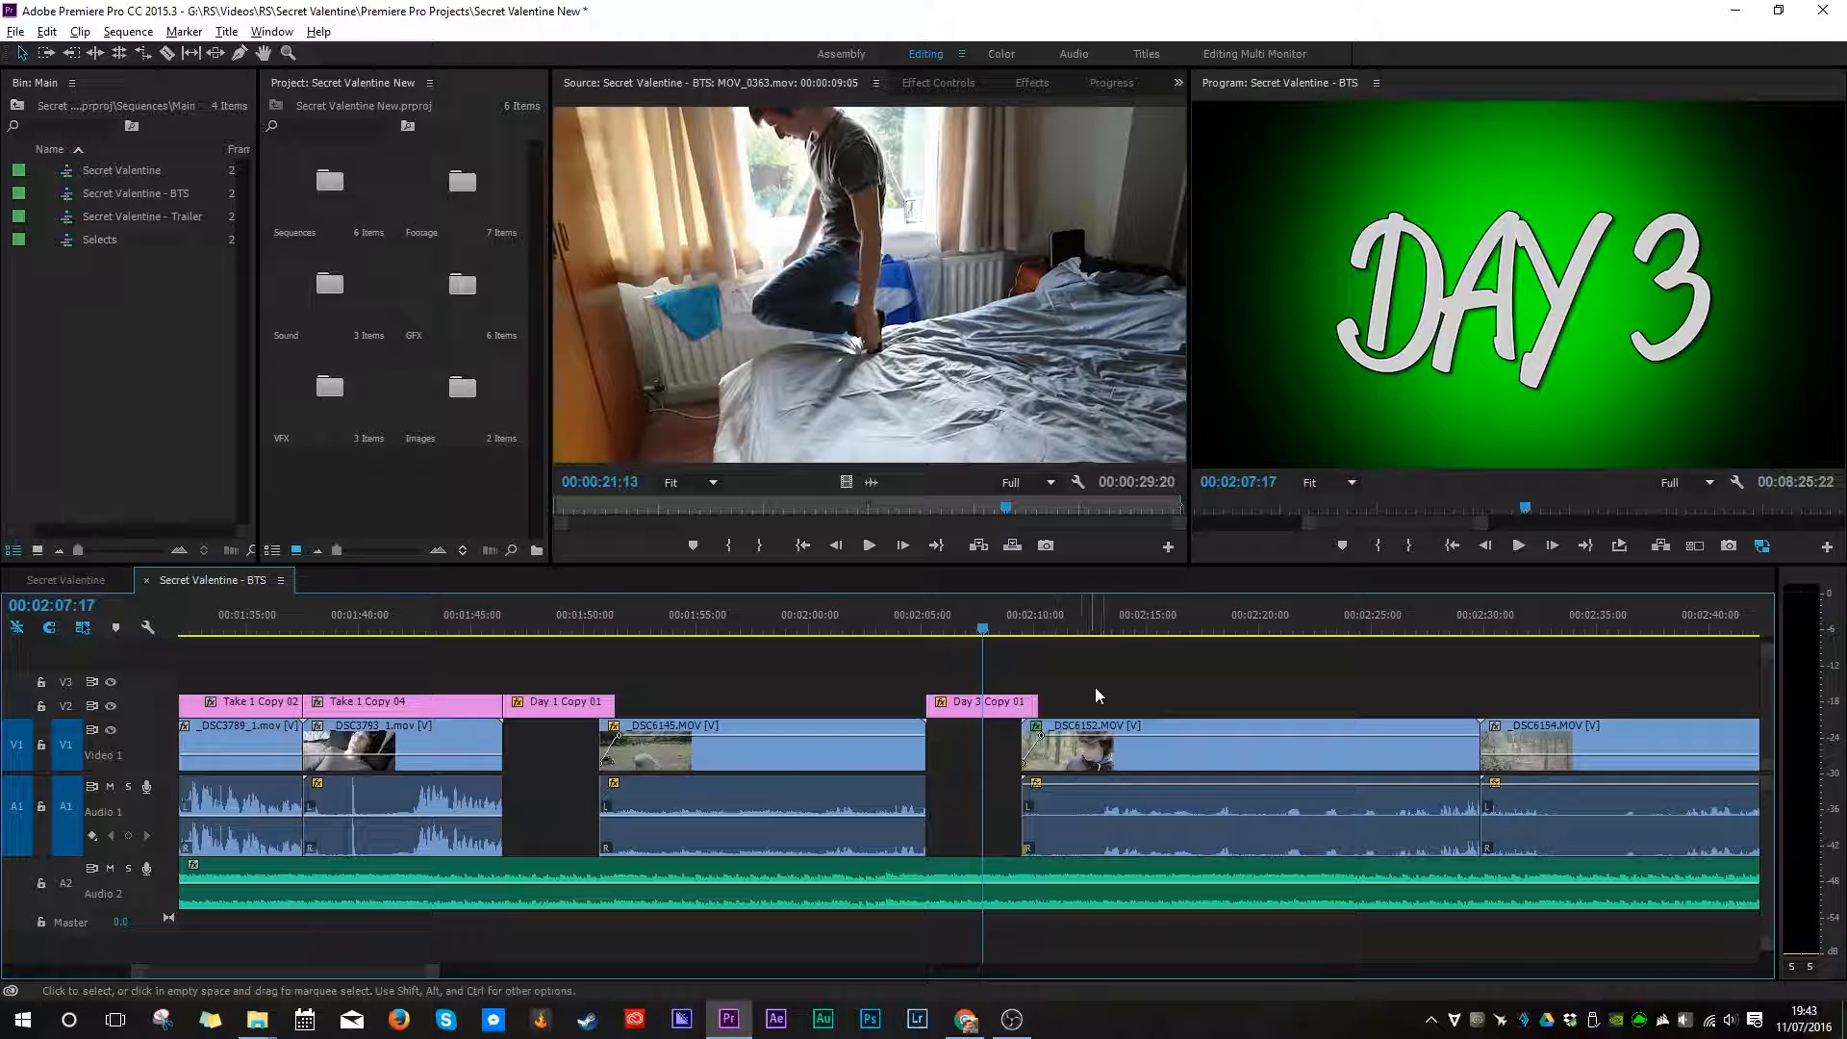
- Save the Secret Valentine New project
key("minus")
key("minus")
key("minus")
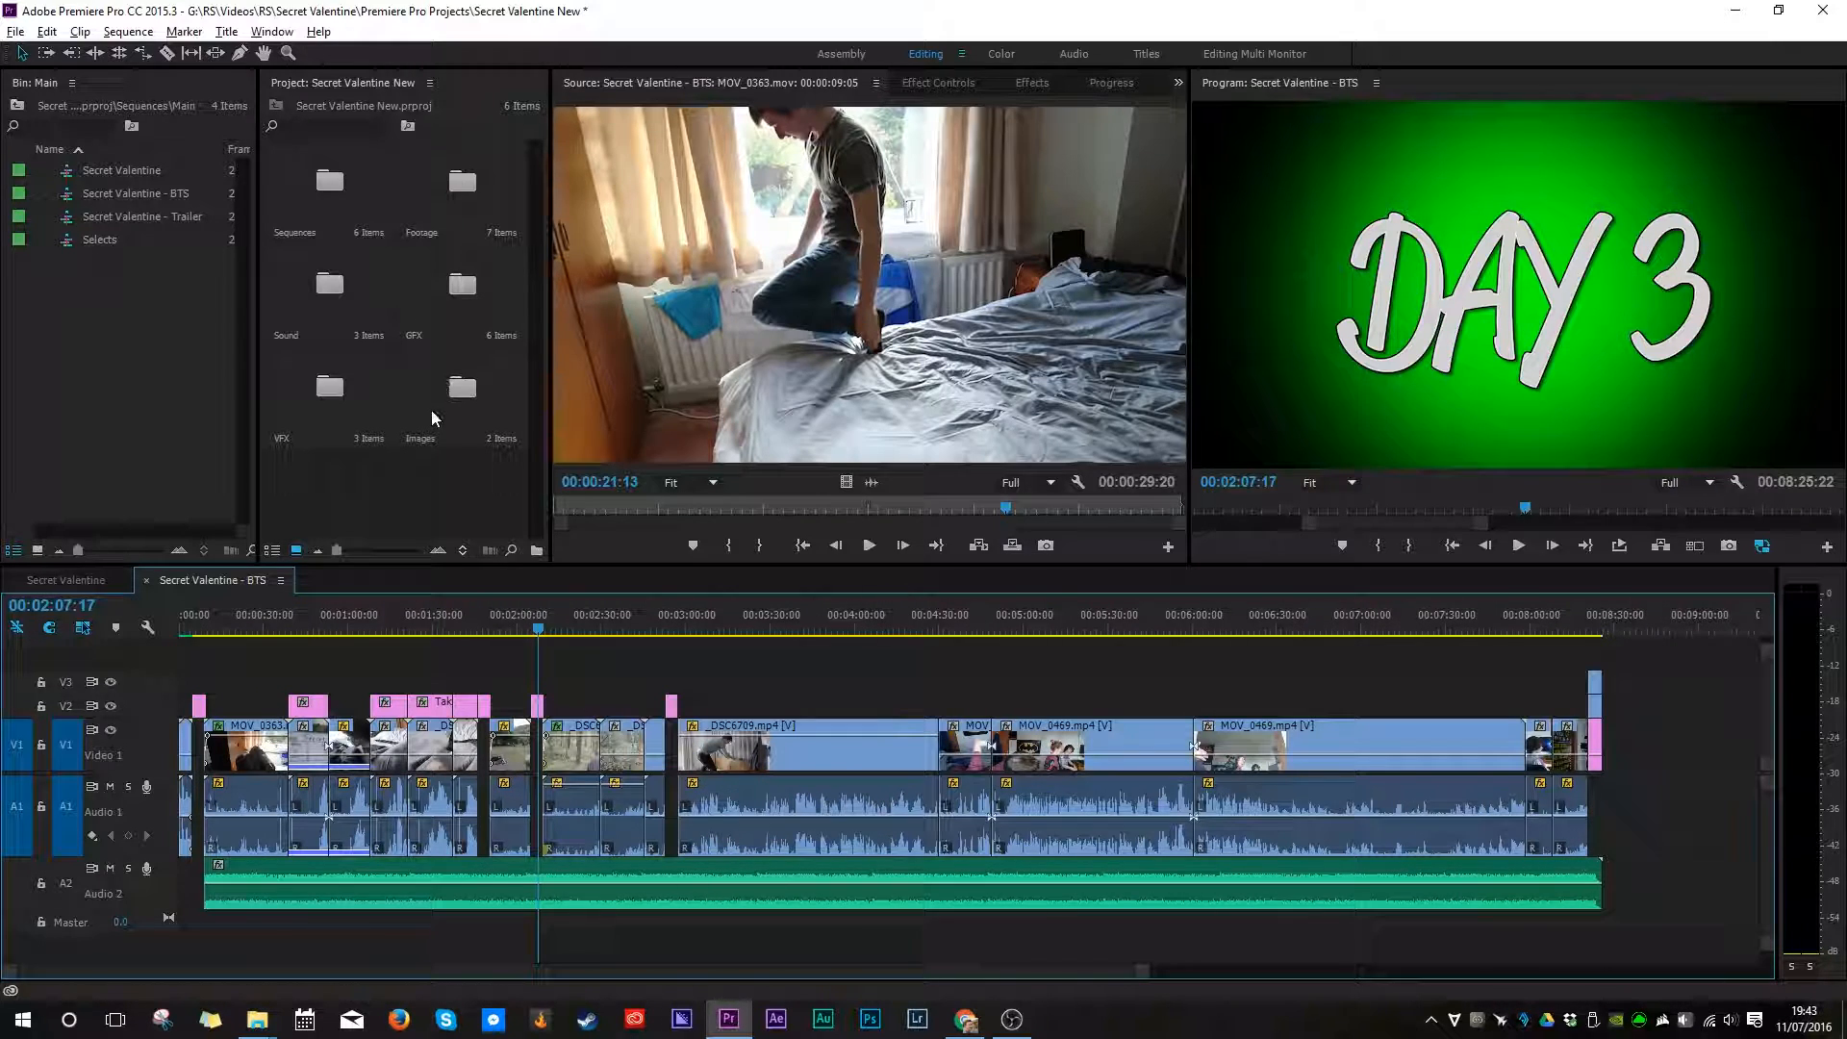
key("ctrl+s")
- Switch to After Effects and open the recent Secret Valentine project
left_click(777, 1026)
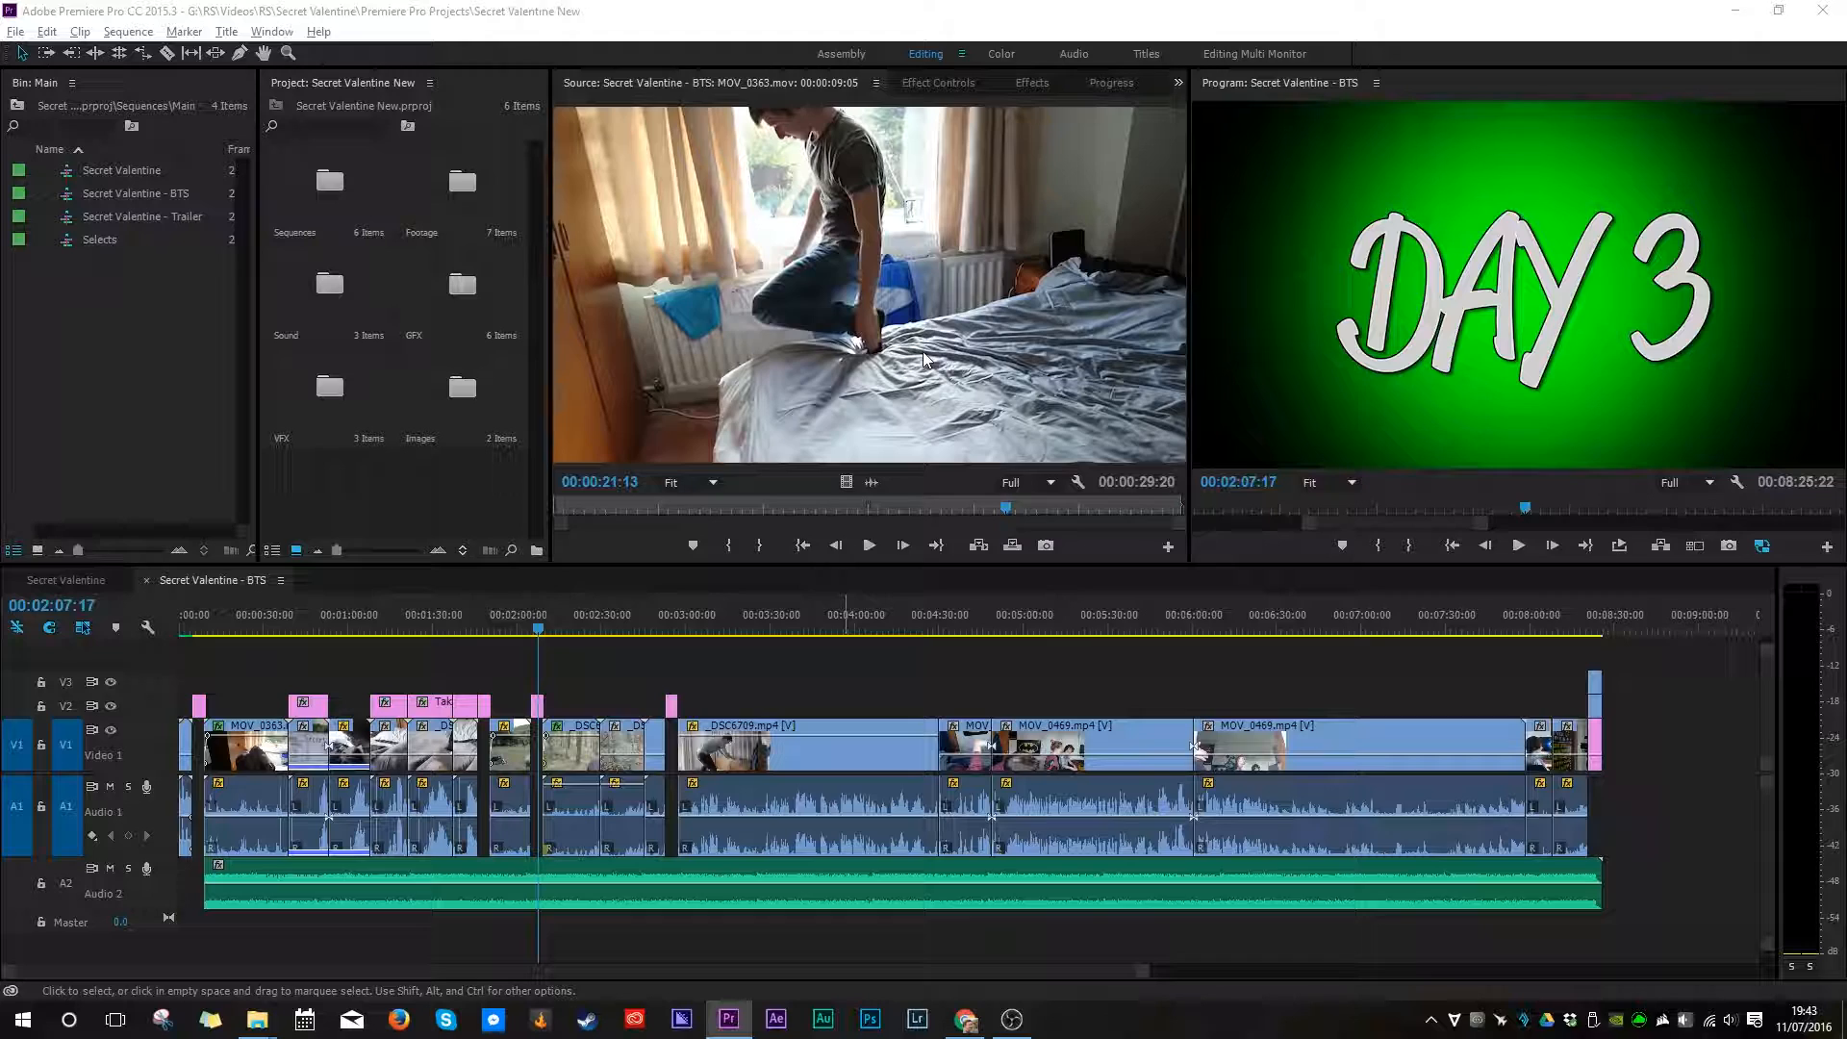
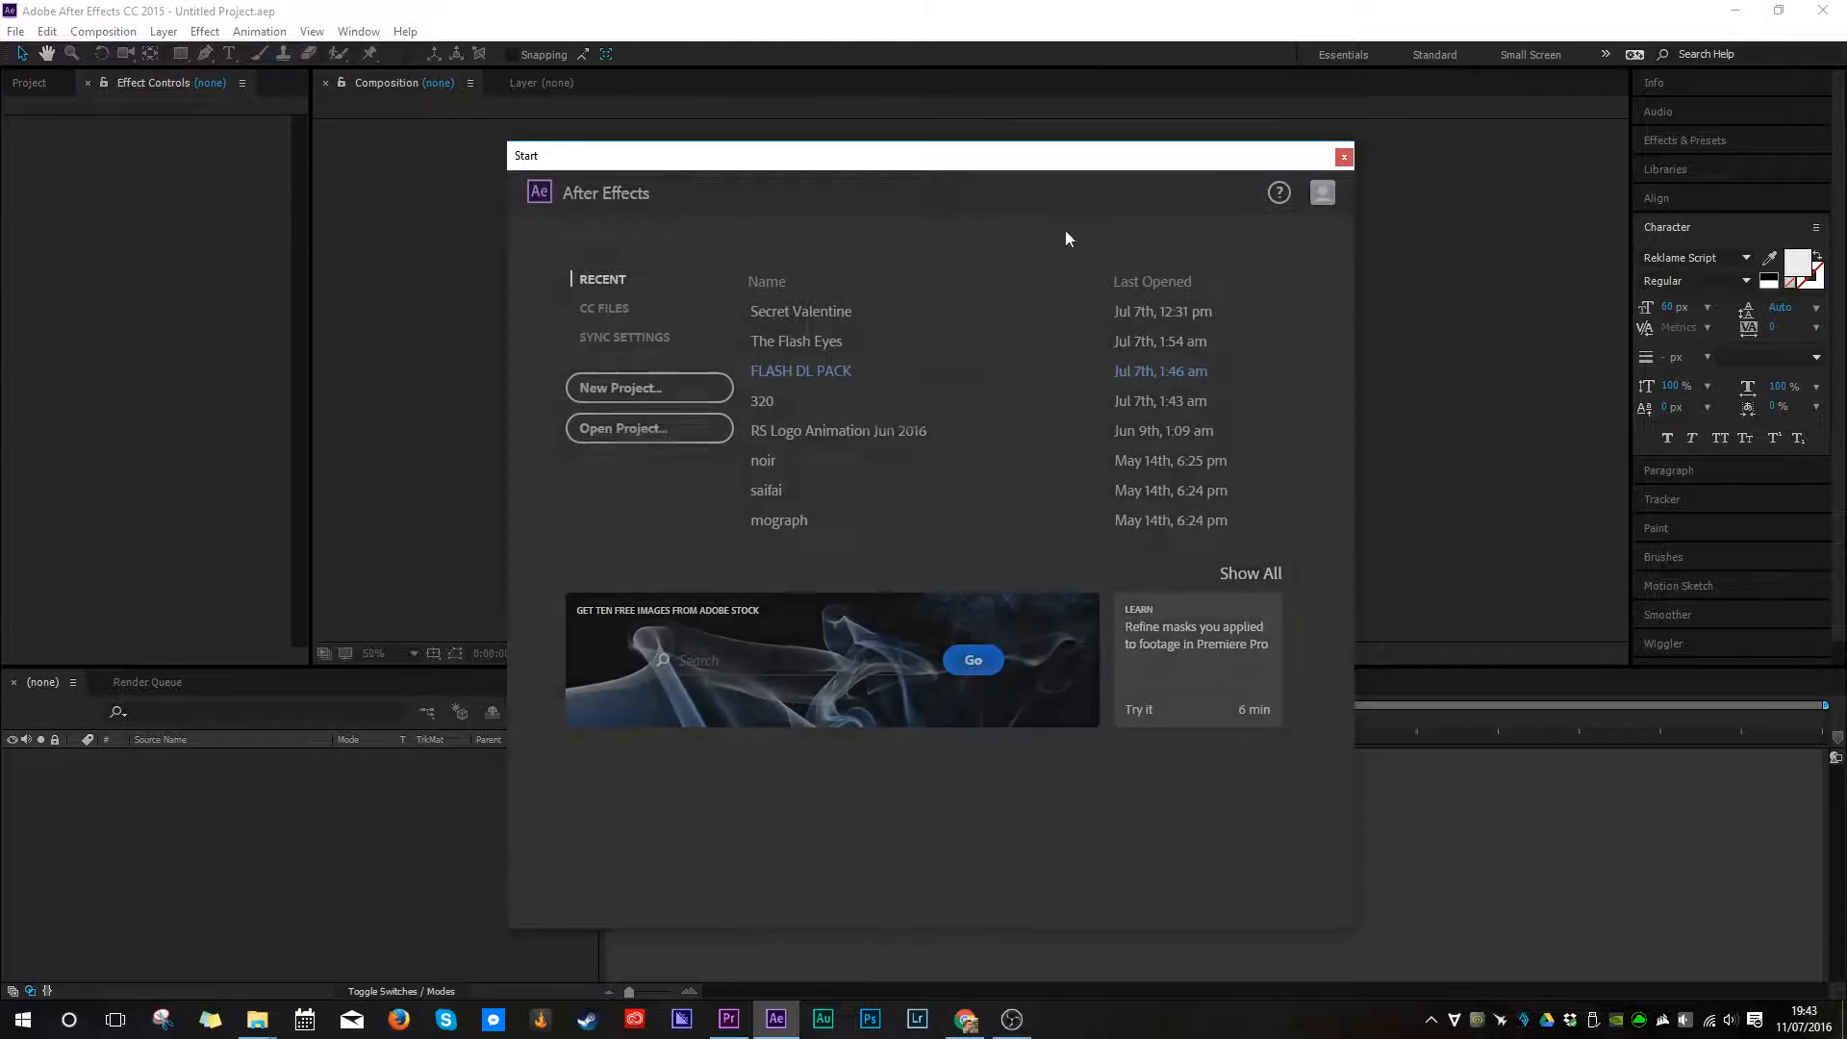
left_click(844, 321)
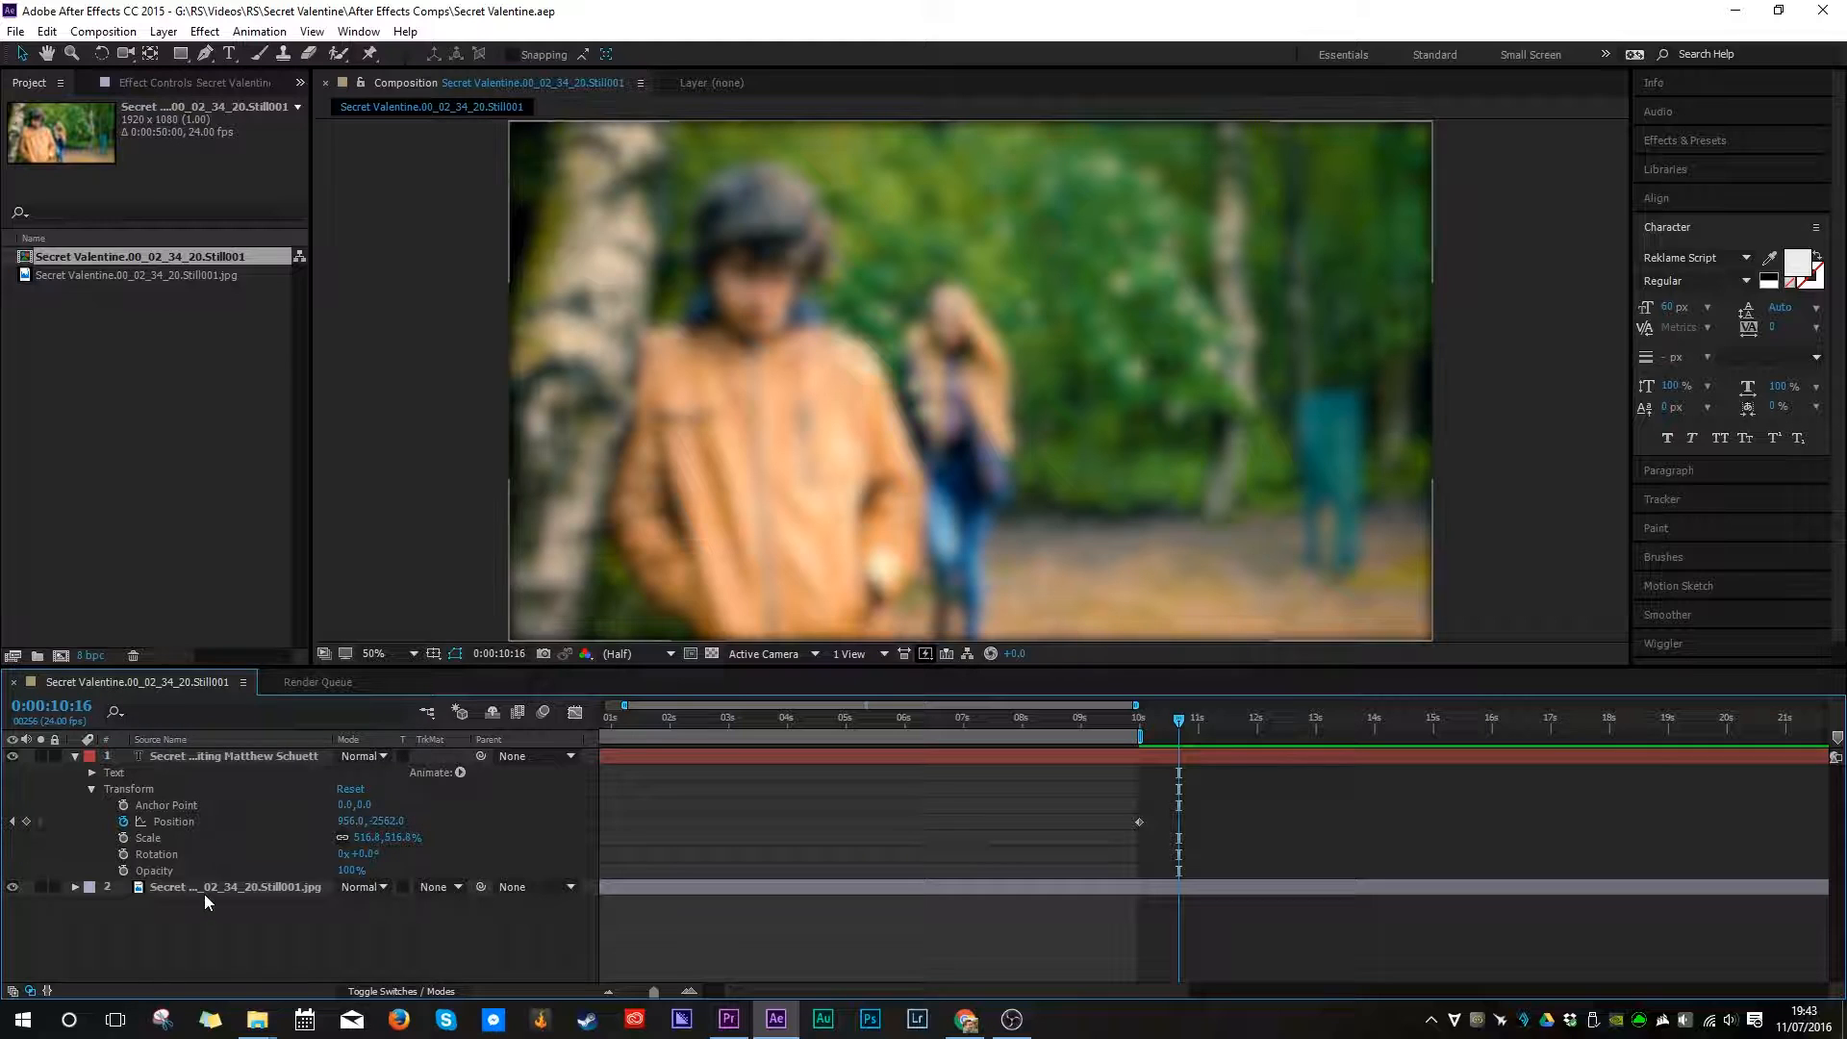
- Close the still composition's timeline, reopen the composition from the project to view its layers, and close it again
left_click(13, 690)
left_click(13, 685)
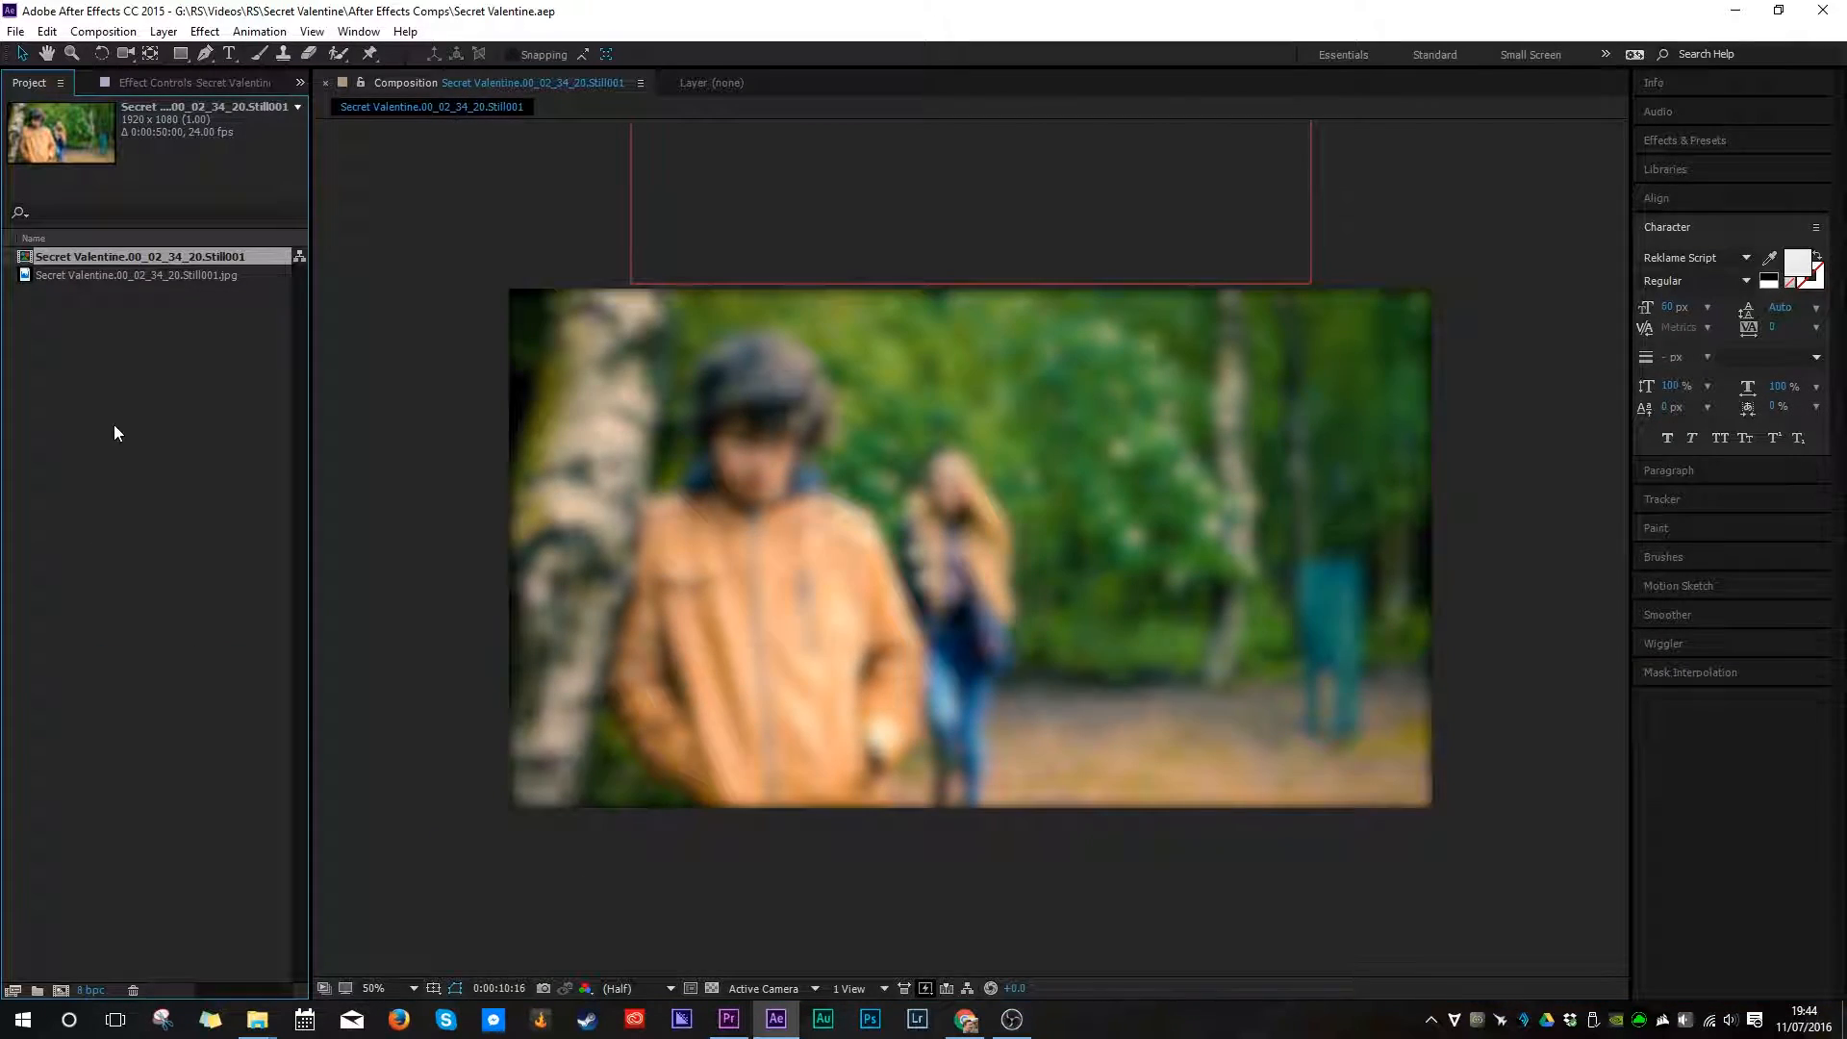
left_click(175, 498)
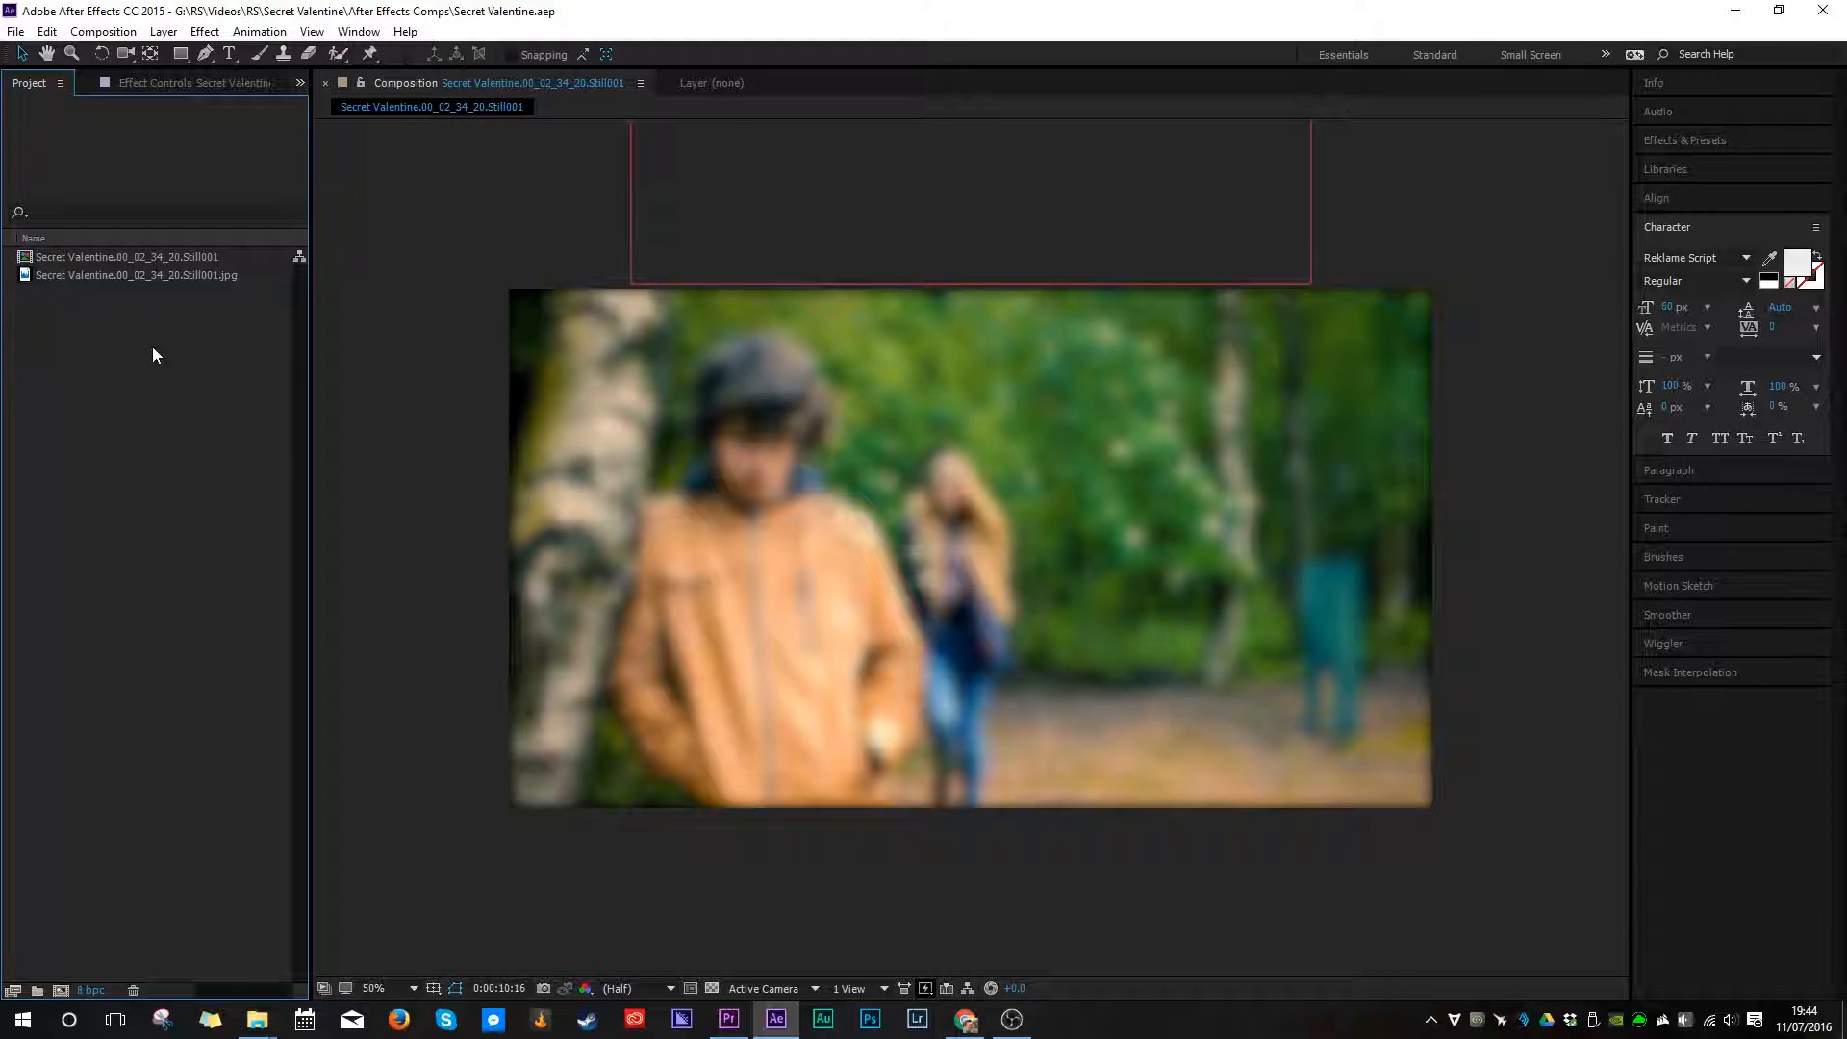
double_click(136, 256)
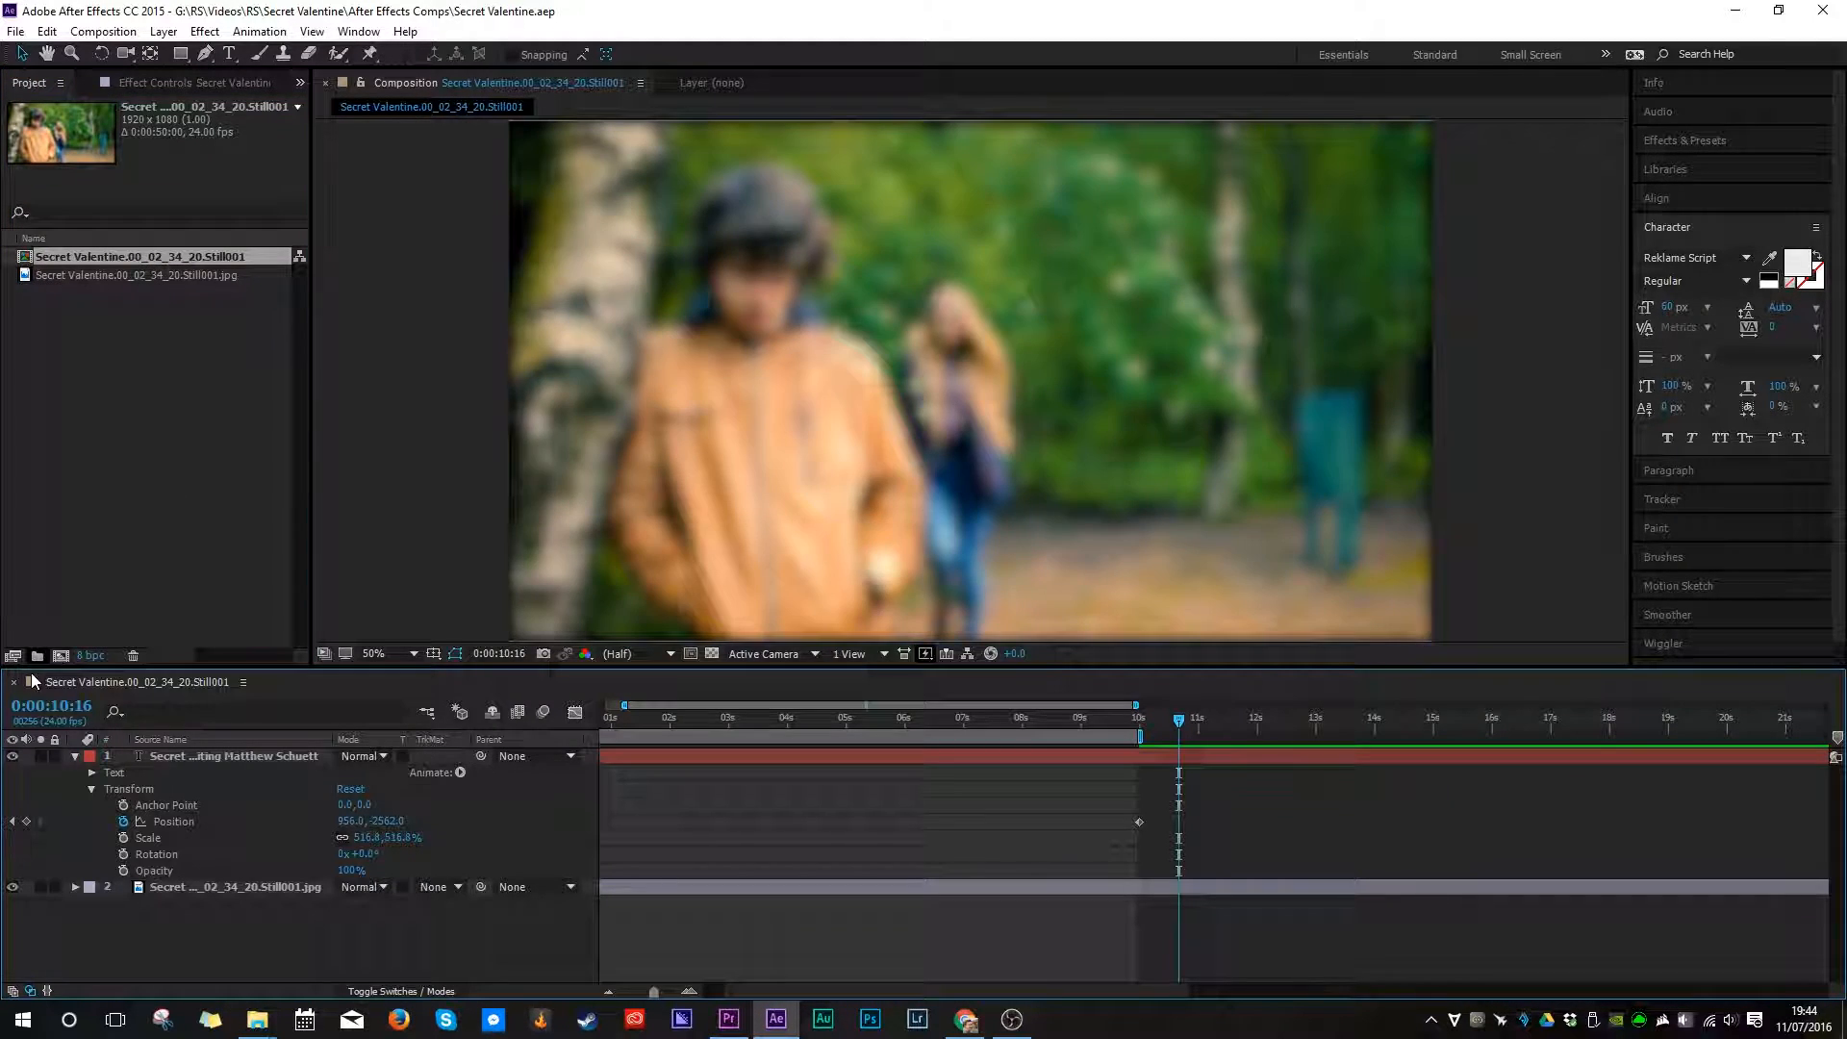
left_click(15, 685)
- Rename the Secret Valentine.00_02_34_20.Still001 composition as Credits
right_click(96, 256)
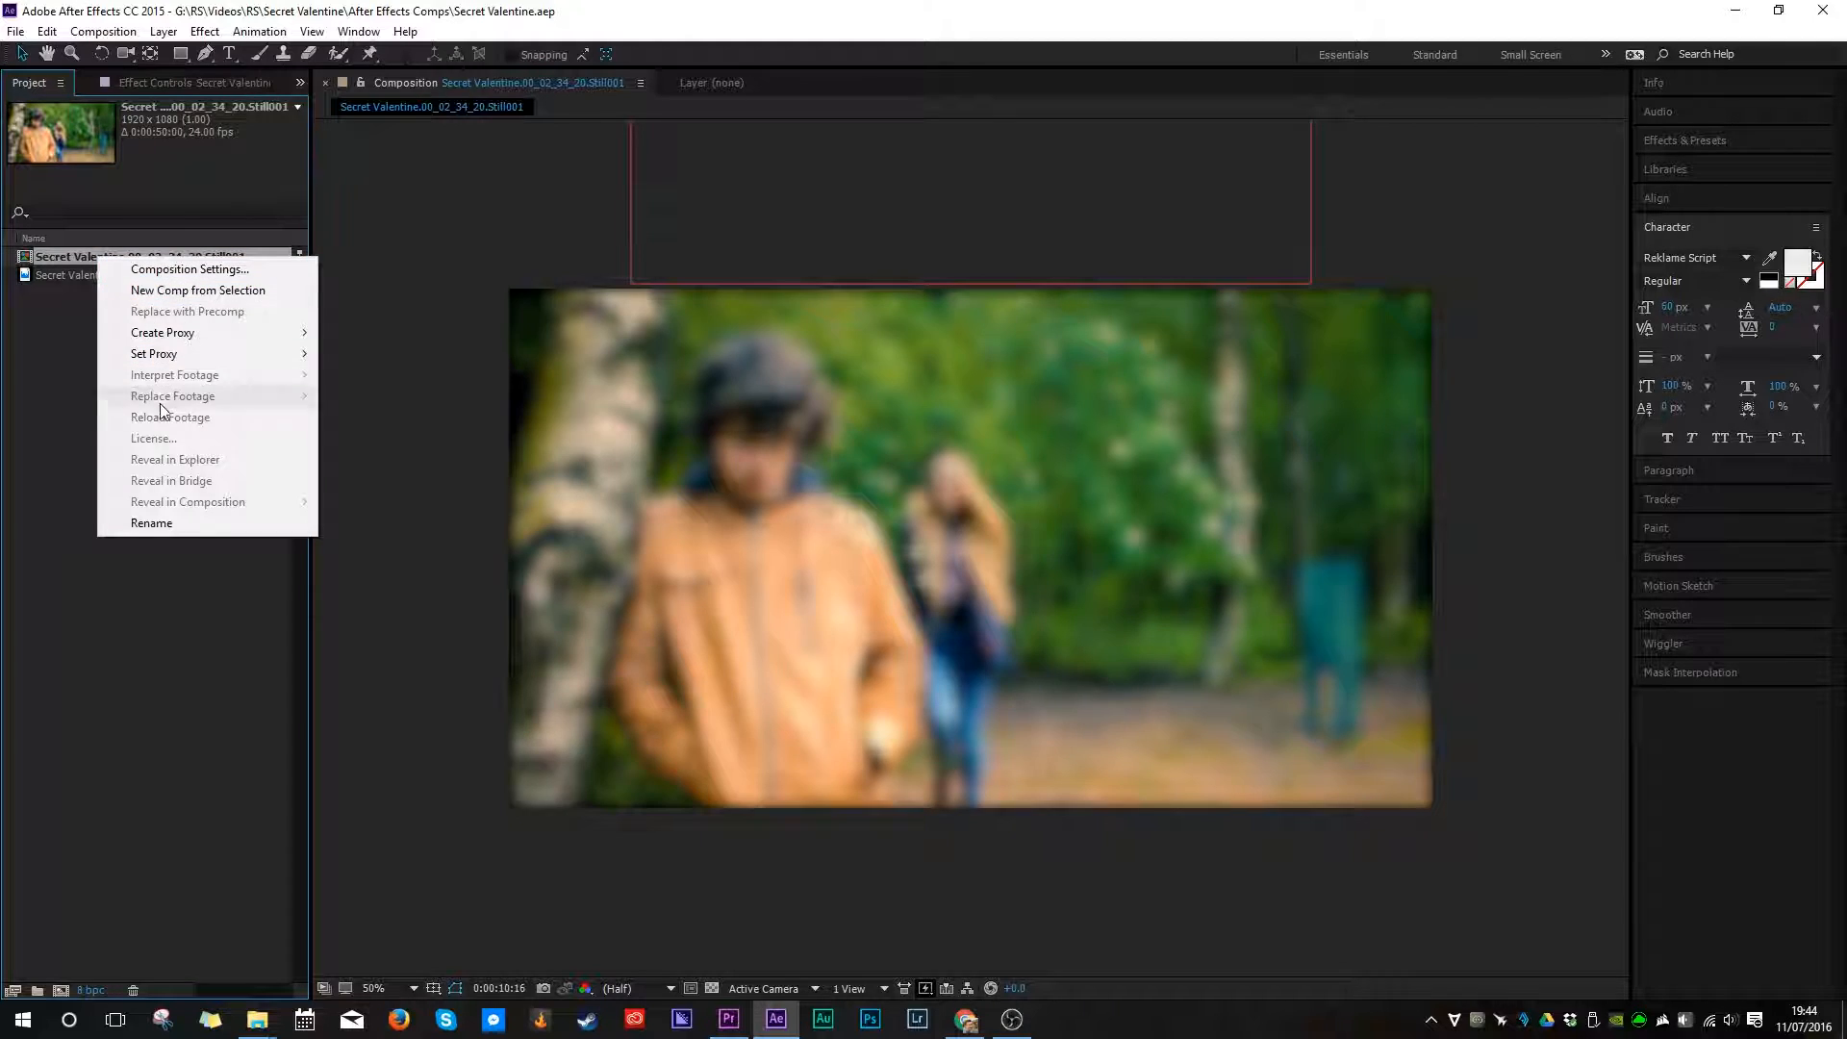
left_click(167, 523)
type("Credits")
key("Return")
- Create a new HDTV 1080 24 composition with a duration of 0:00:05:00
left_click(101, 365)
right_click(103, 352)
left_click(145, 363)
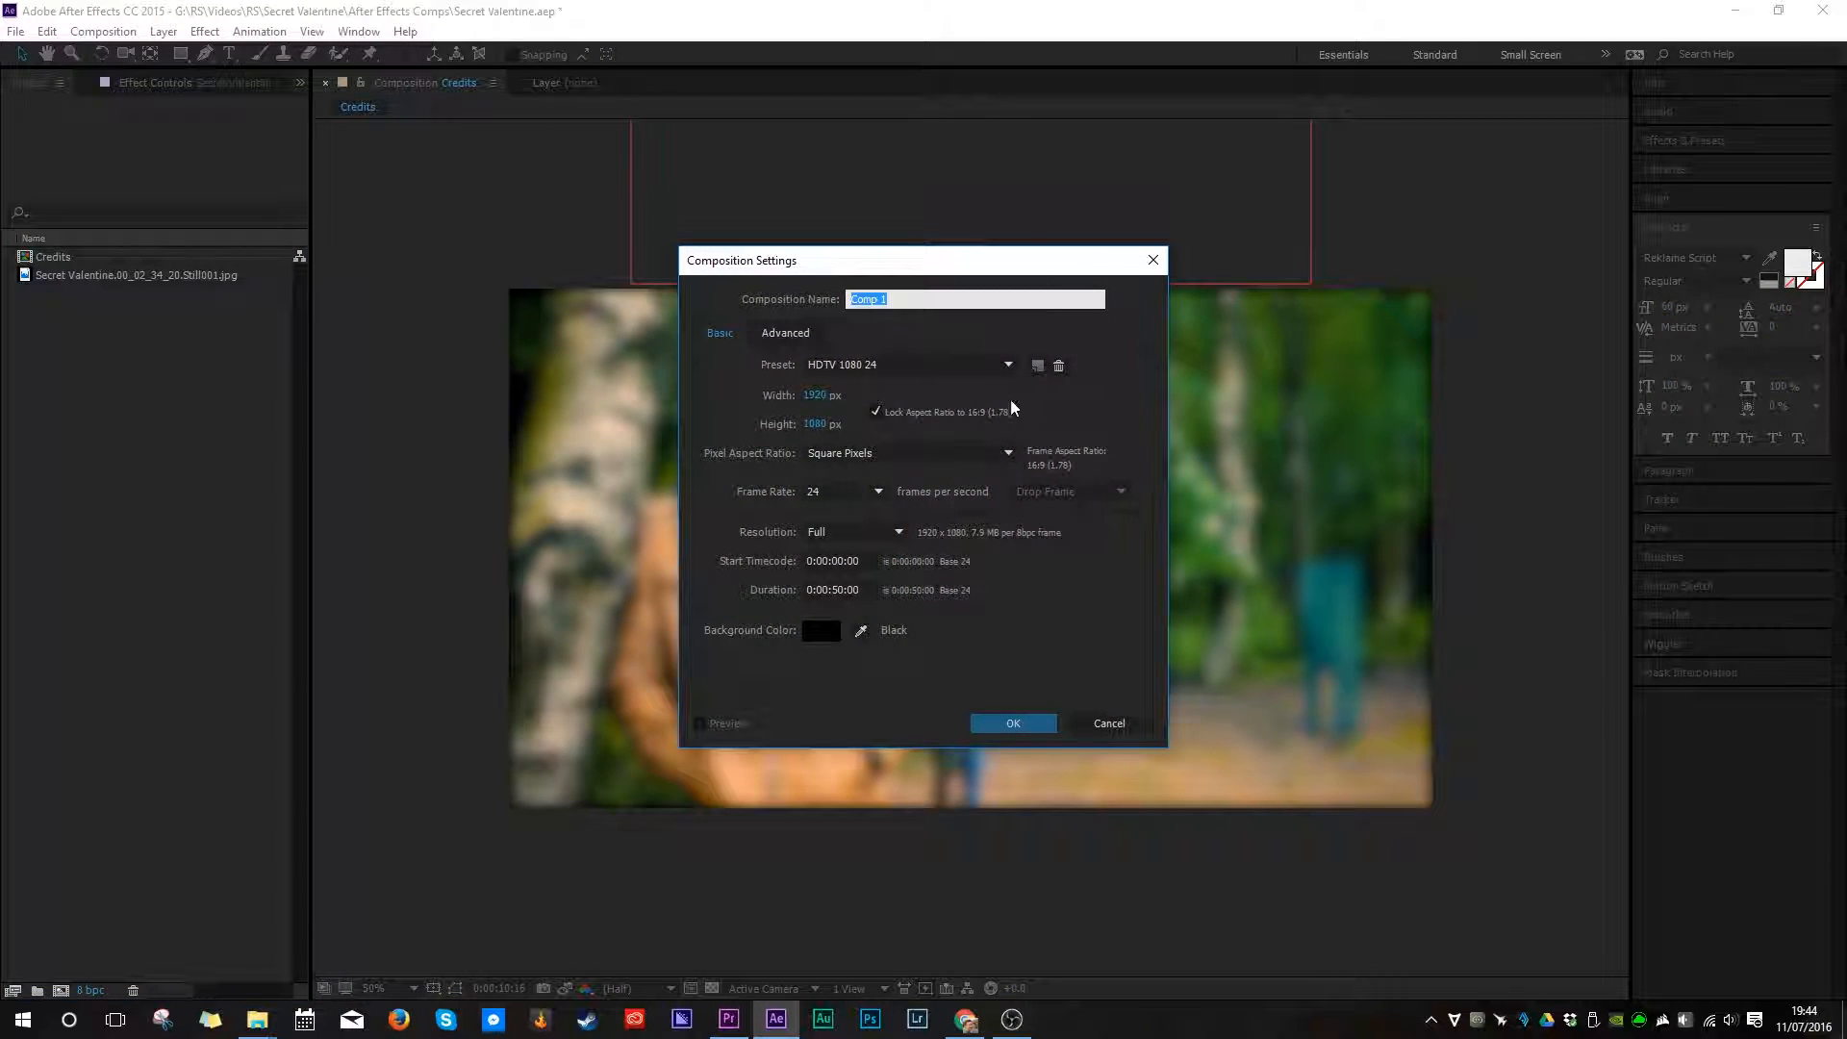
left_click(836, 590)
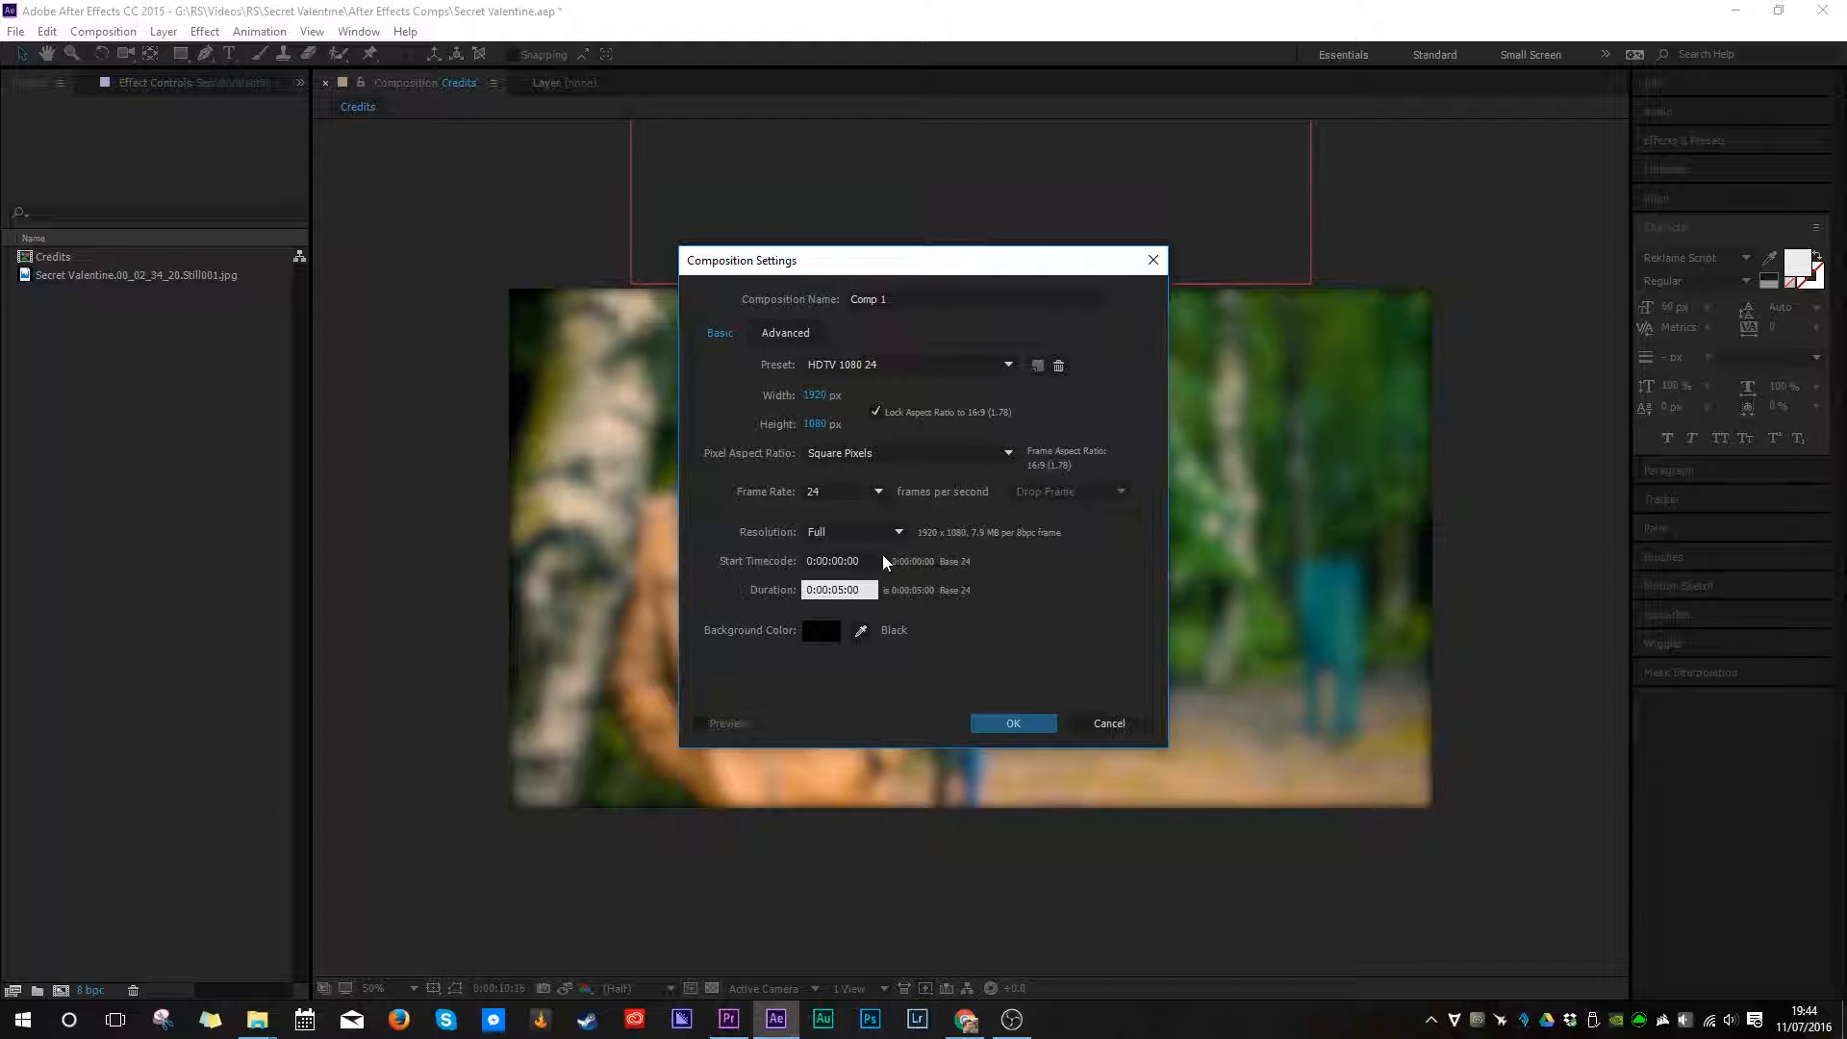
left_click(1024, 721)
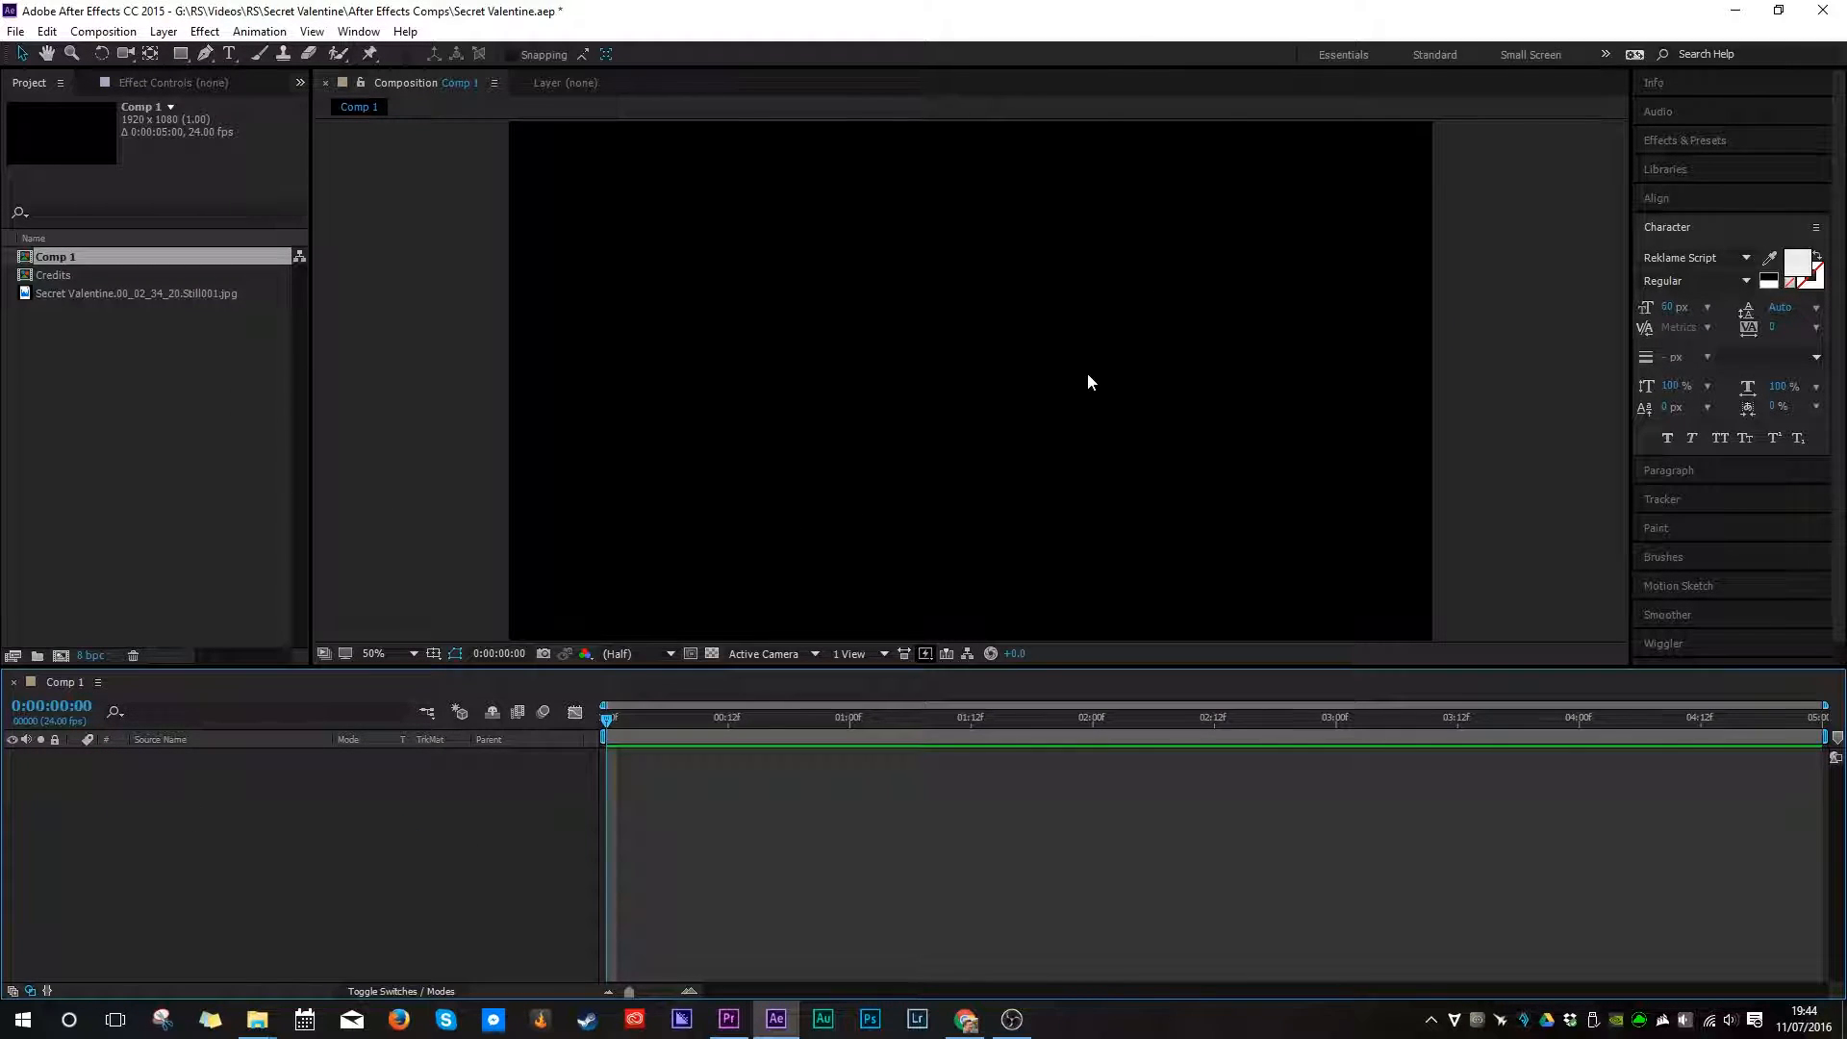
- Show the transparency grid behind the empty new composition, and turn it off again
left_click(712, 653)
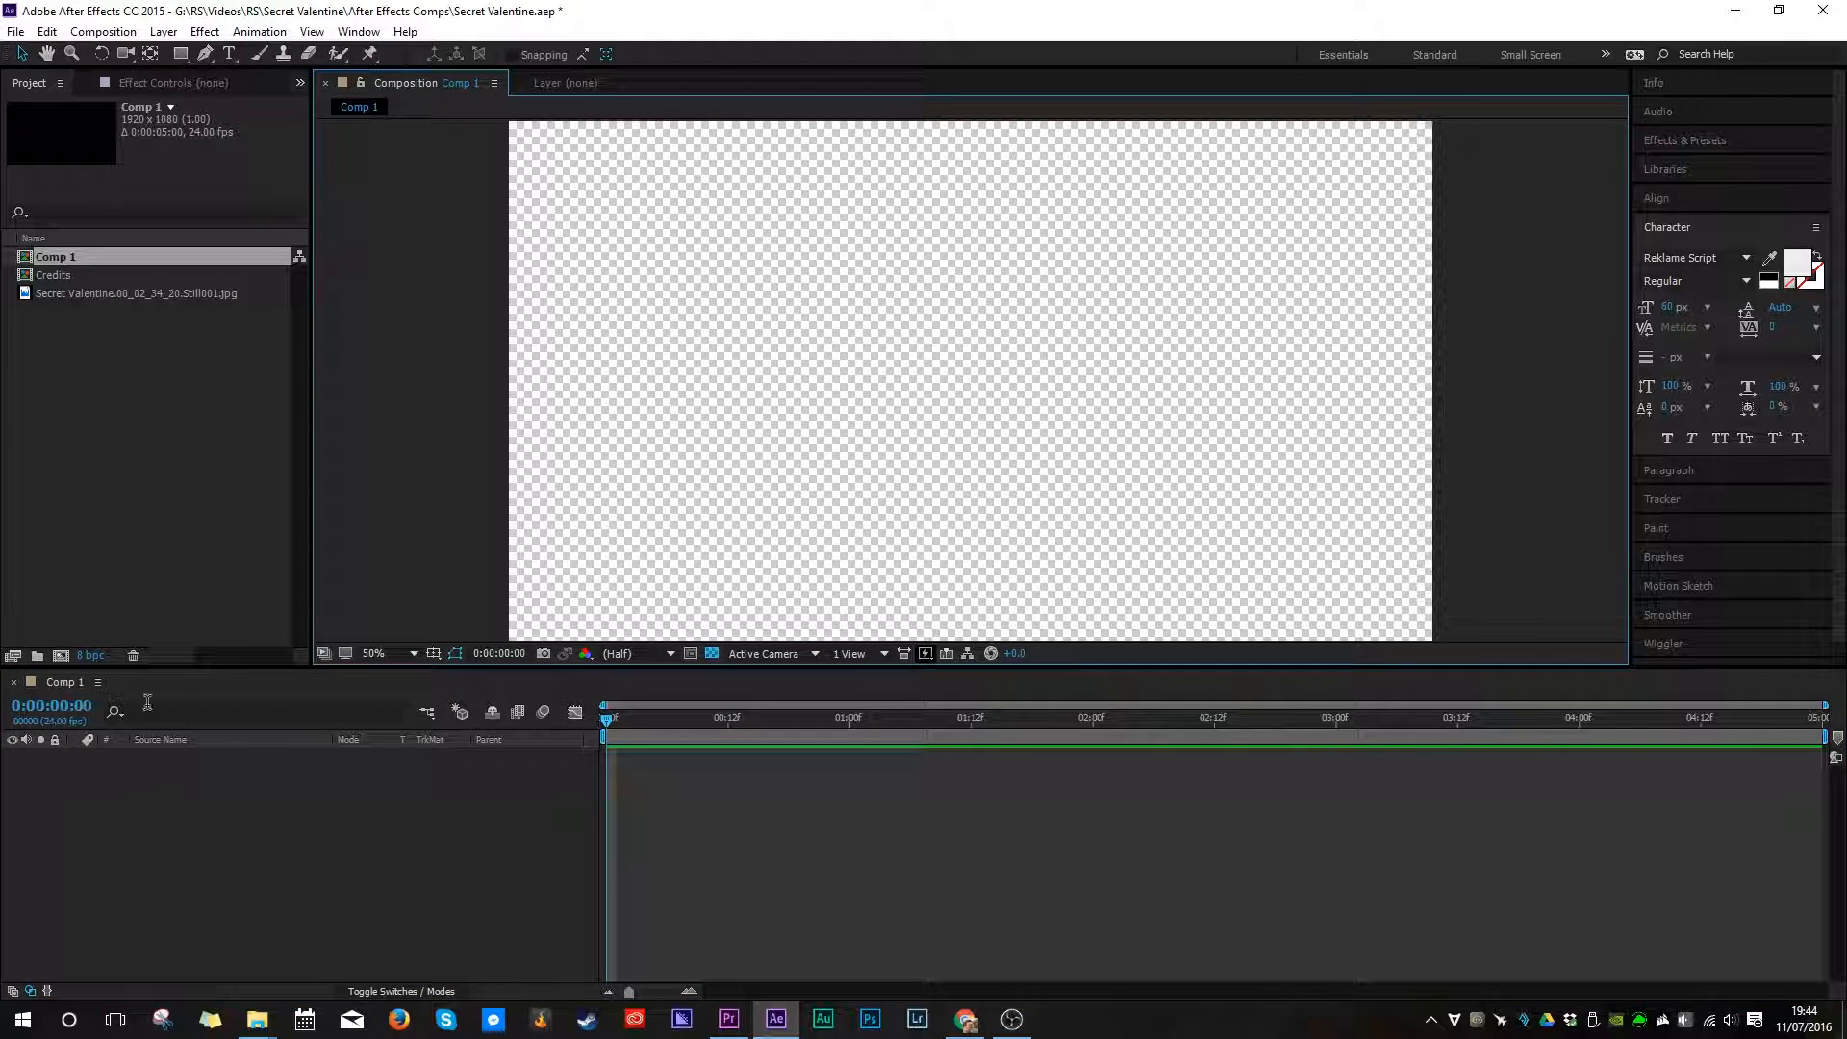
left_click(160, 535)
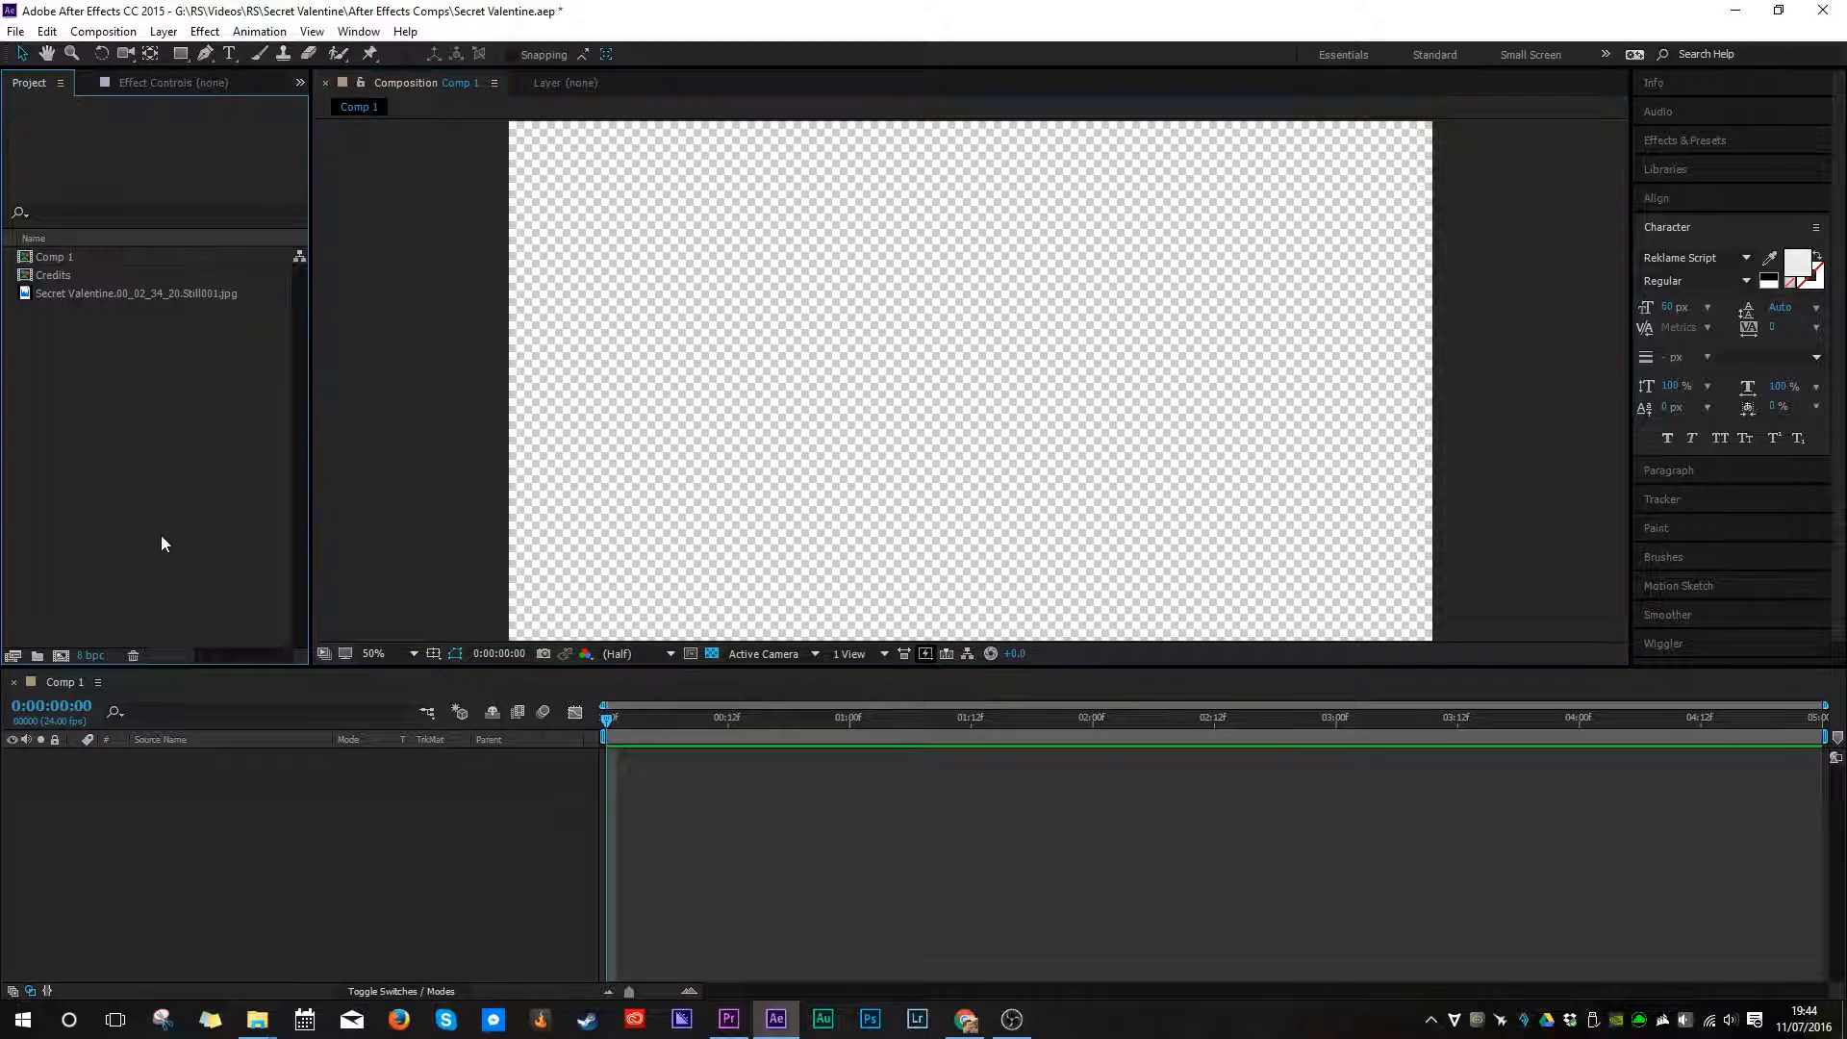
left_click(713, 654)
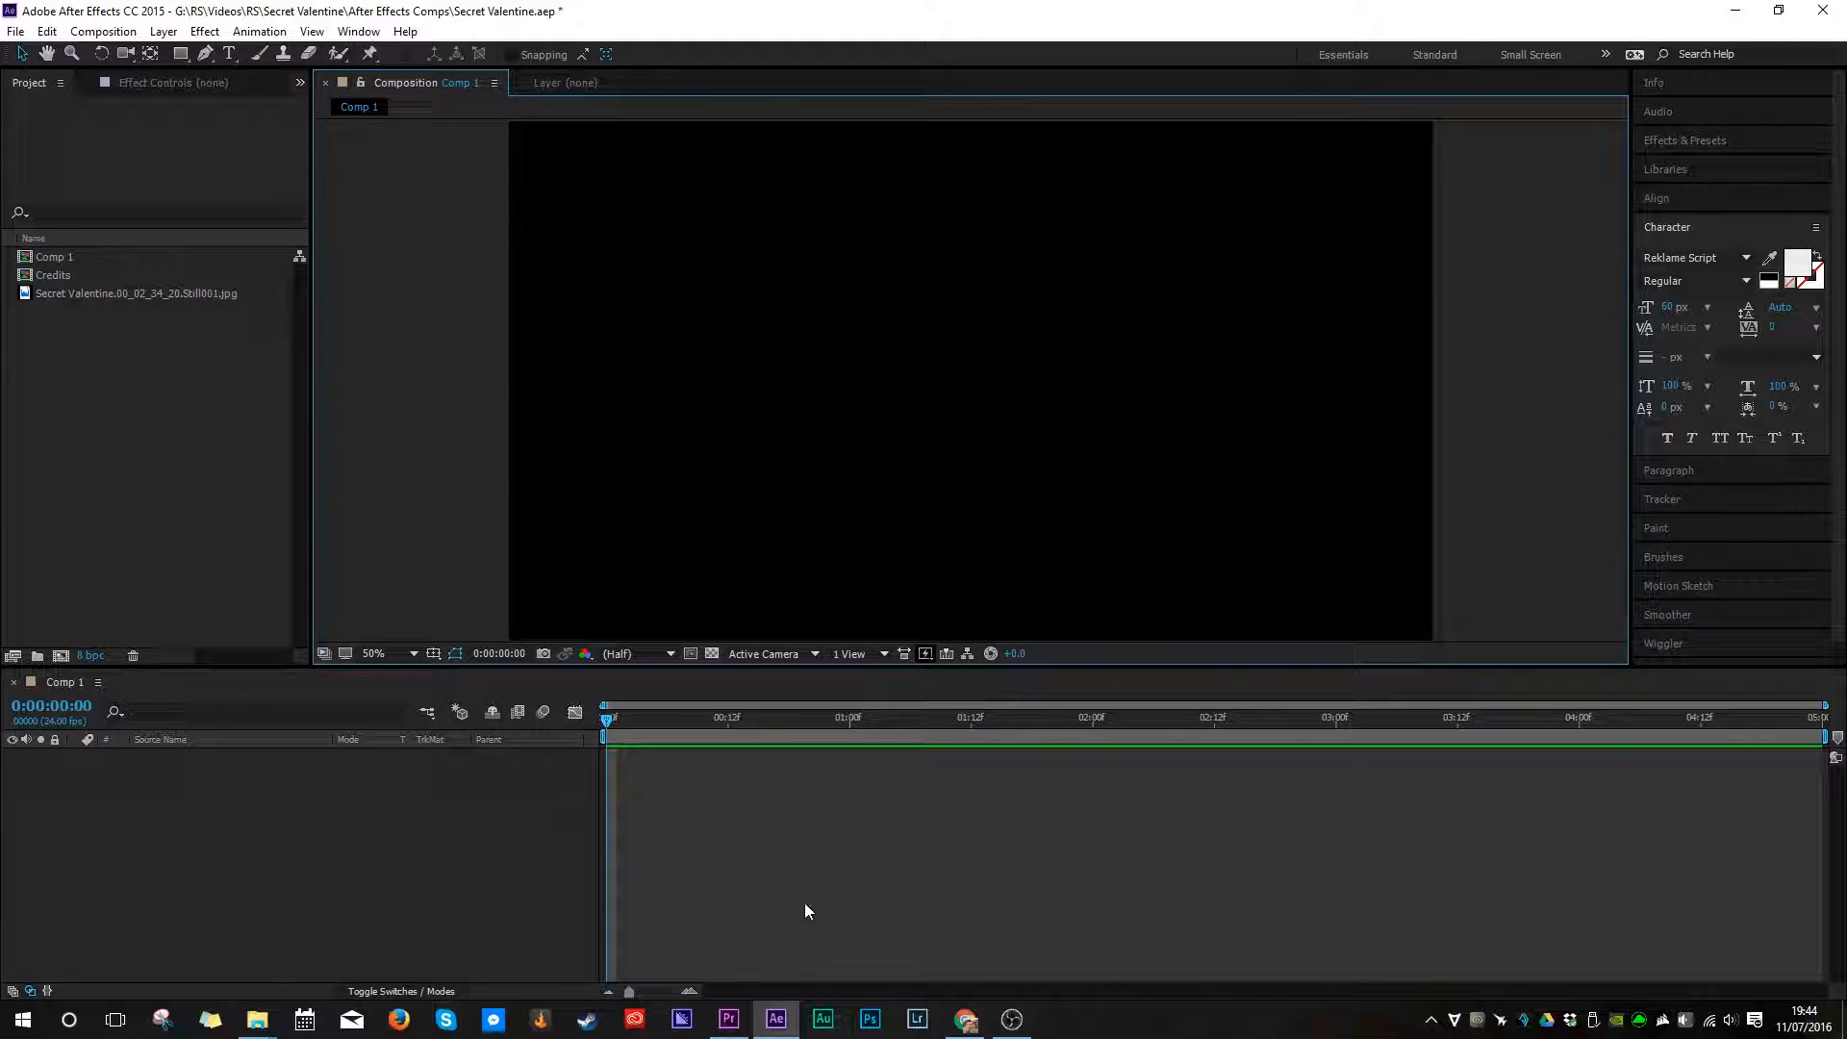
- Switch to Photoshop and create a 1920 by 1080 pixel, 300 pixels/inch RGB document with transparent background contents
left_click(869, 1018)
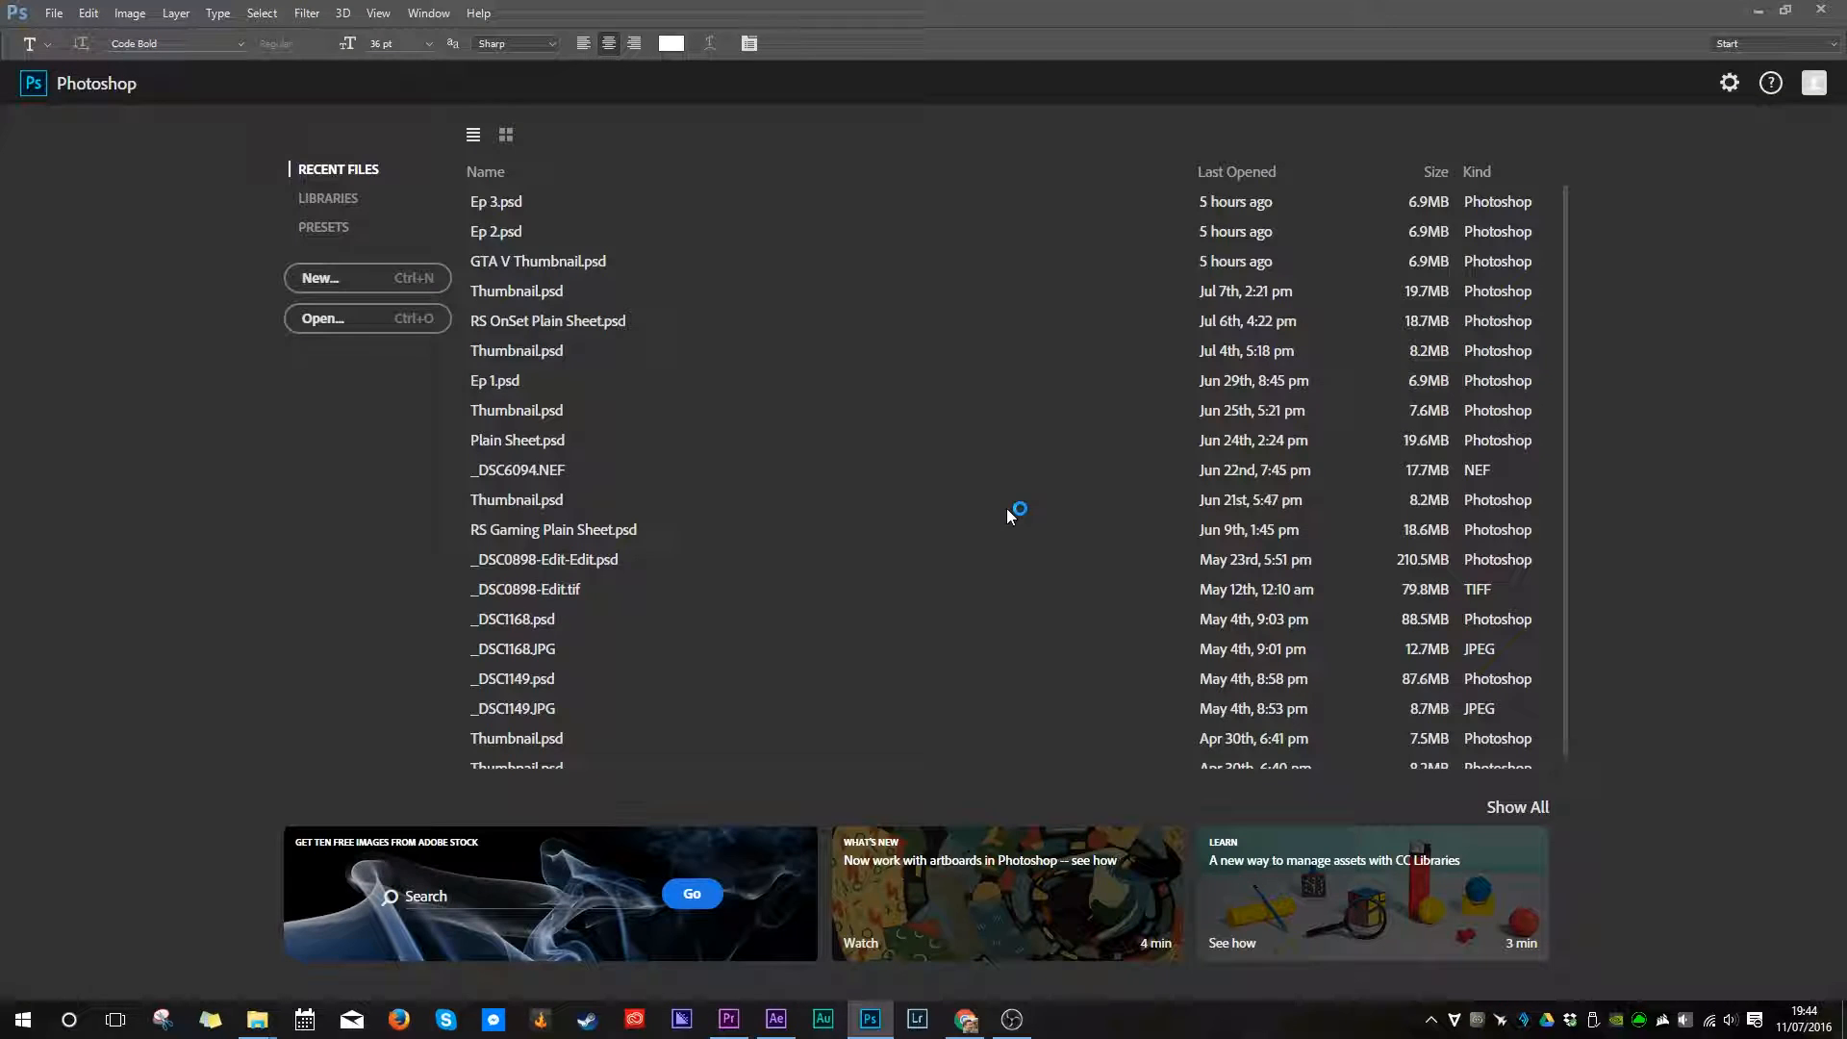
left_click(395, 289)
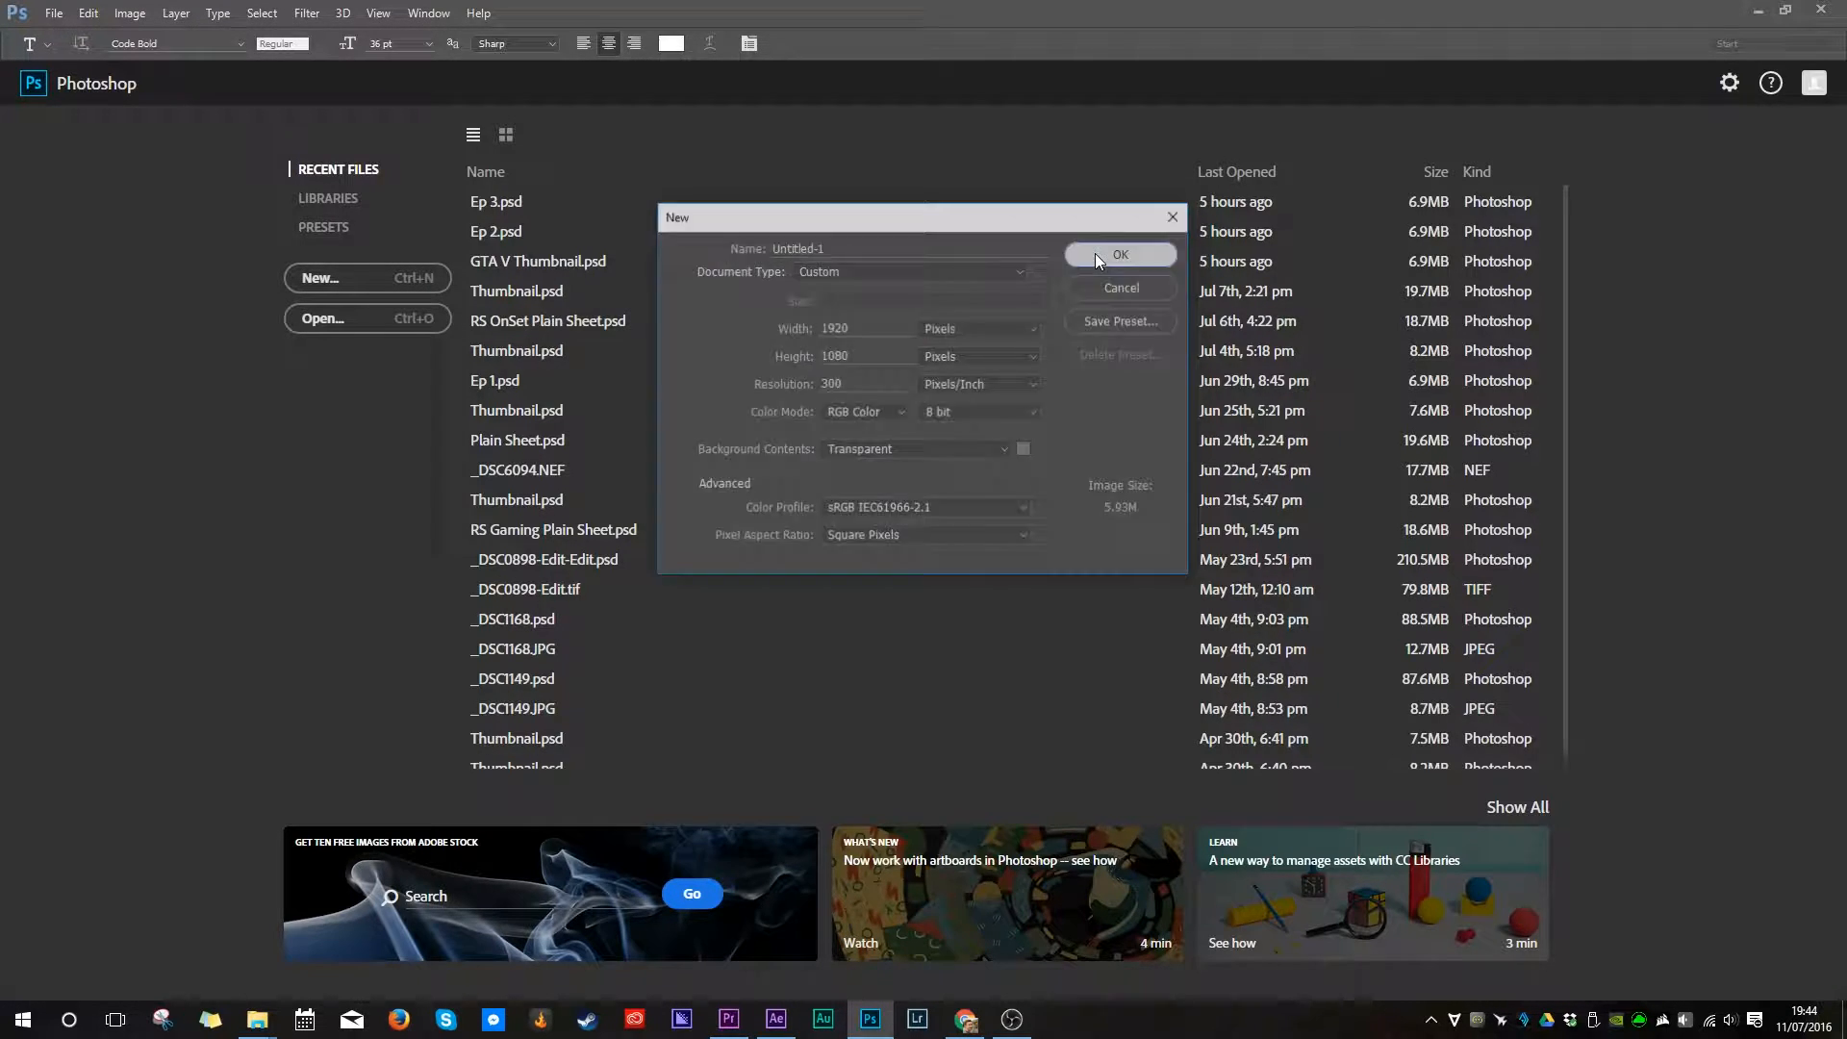
left_click(1095, 252)
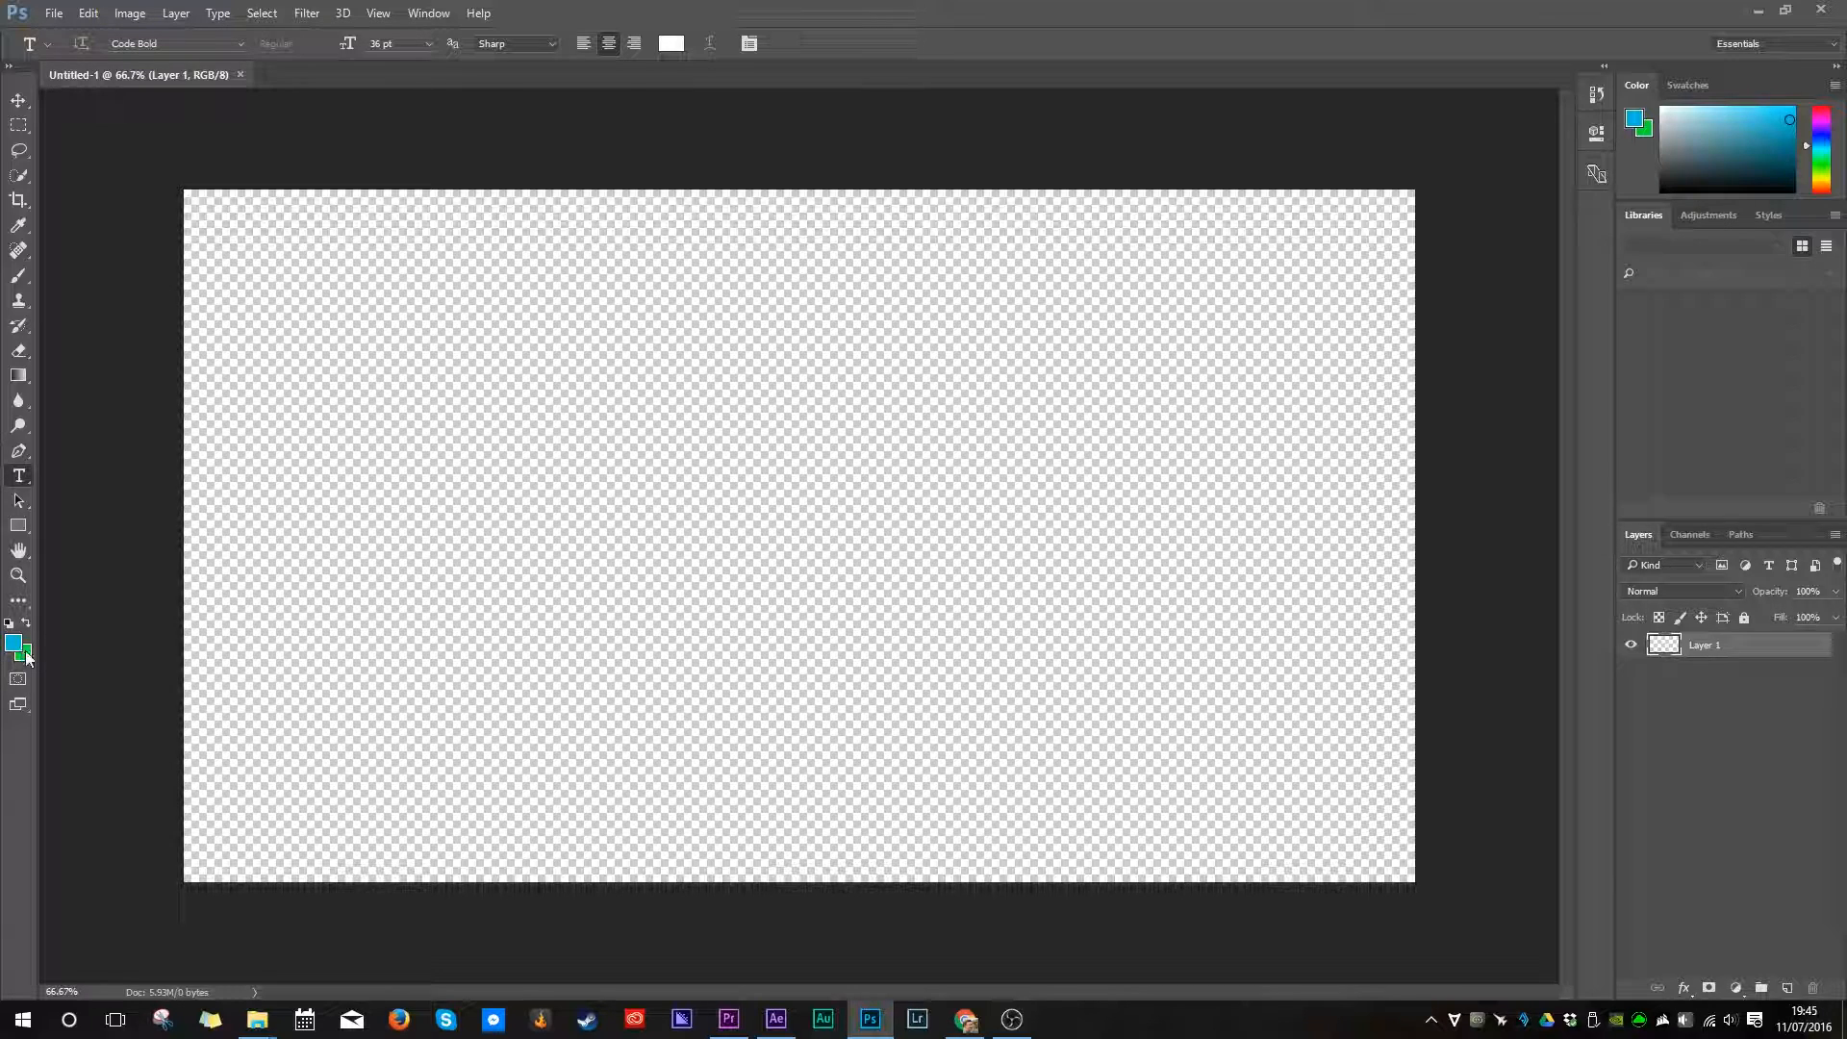
- Set the background colour to black and fill the layer with a radial blue-to-black gradient from the canvas centre to its lower-left corner
left_click(26, 656)
left_click_drag(721, 470, 710, 528)
left_click(1139, 258)
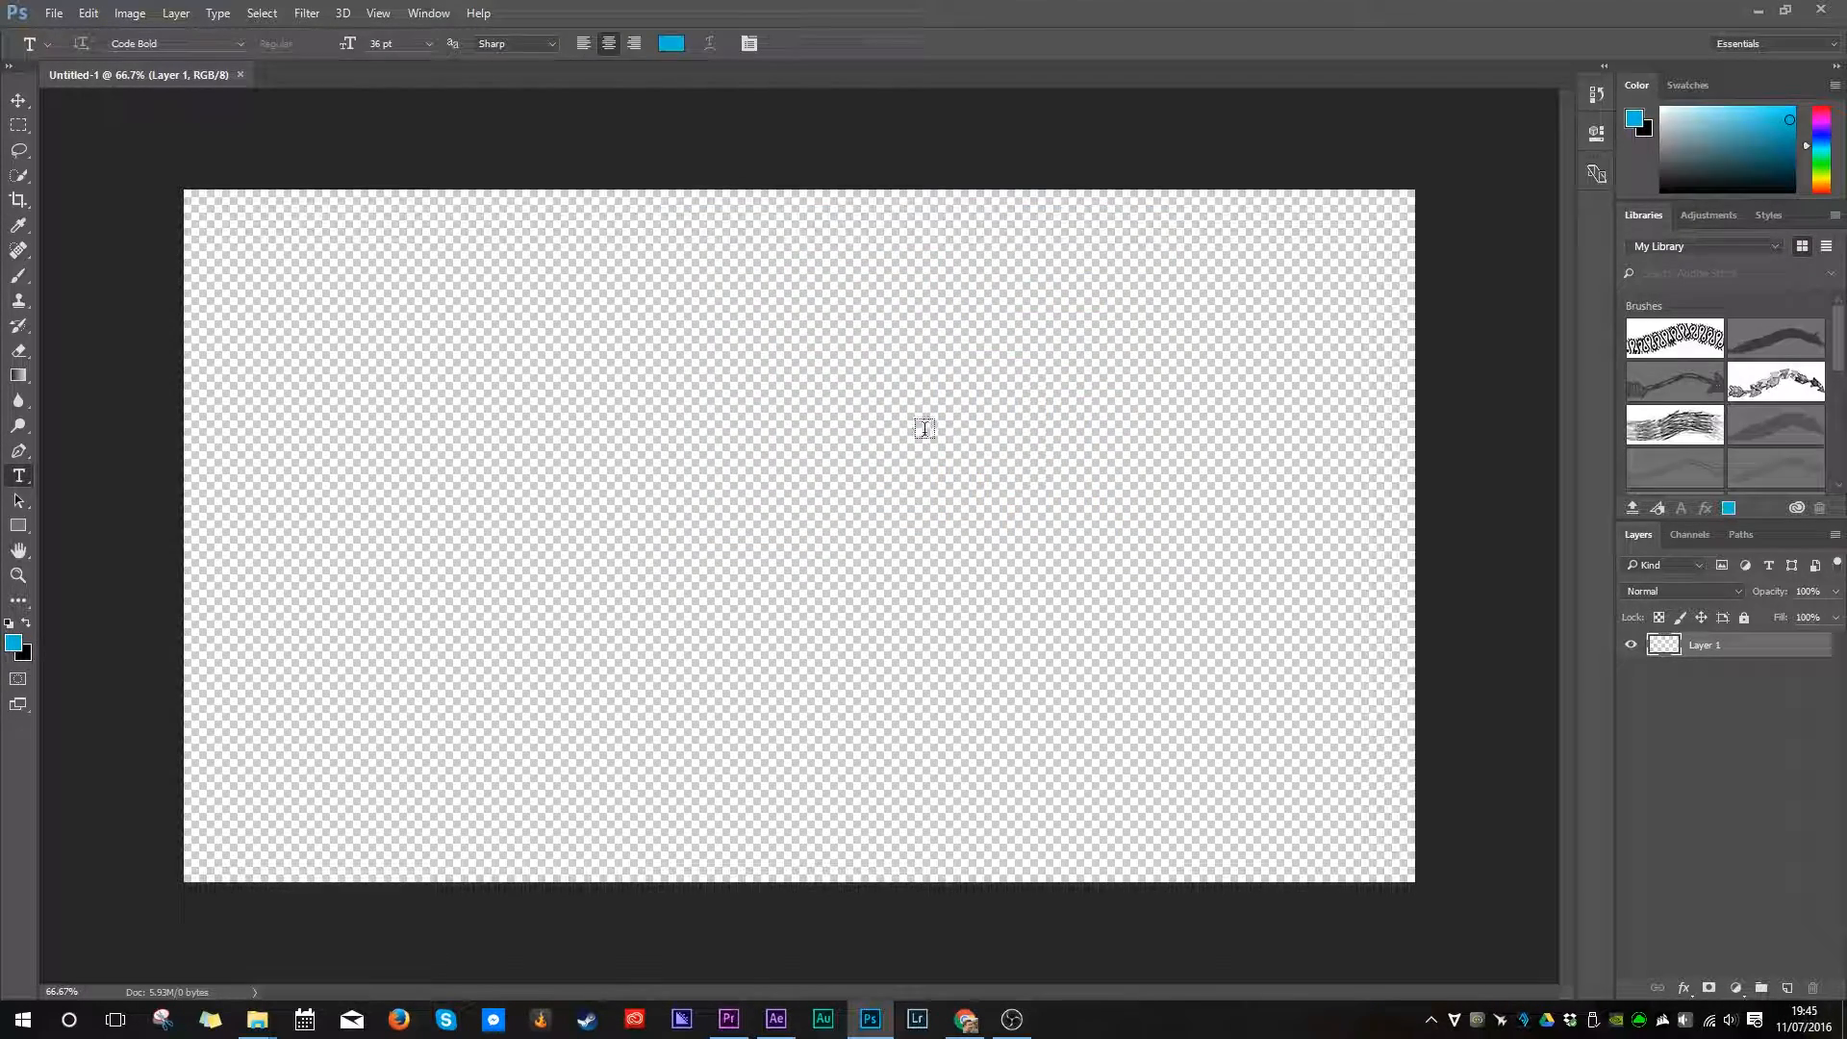
left_click(18, 376)
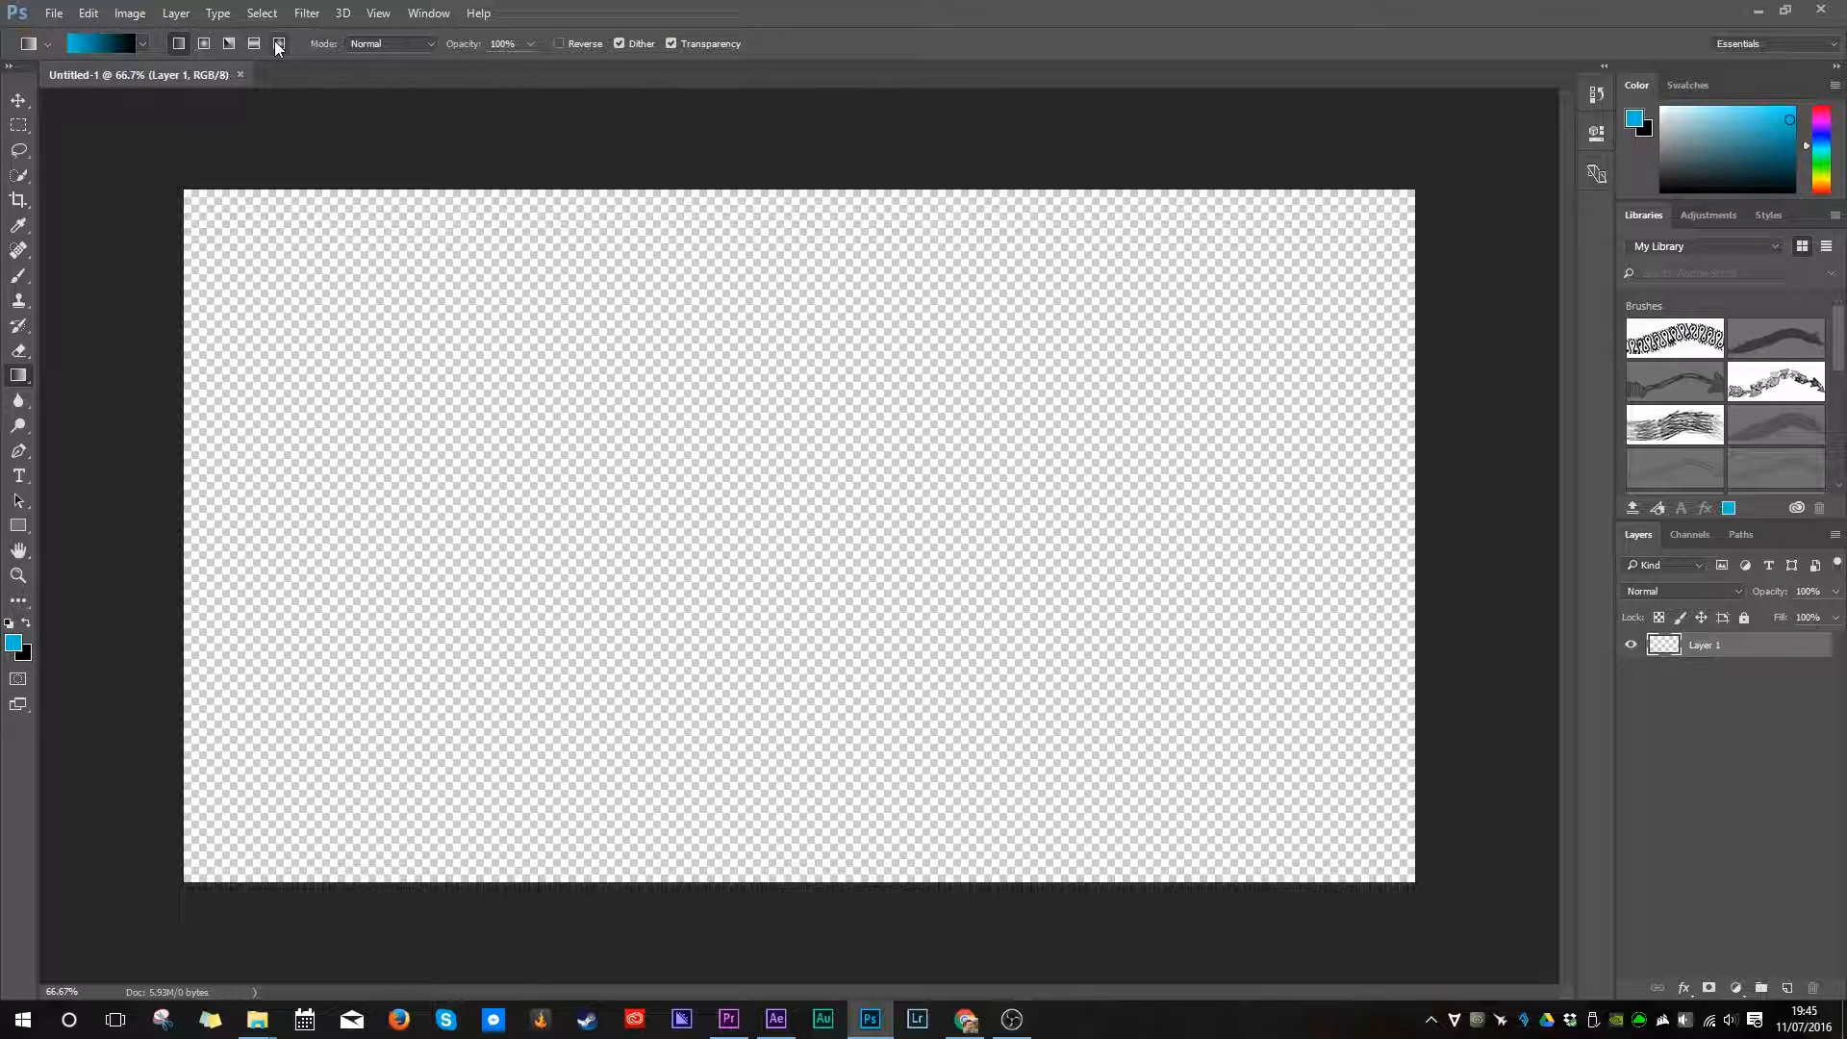
left_click(204, 44)
left_click_drag(798, 517, 200, 869)
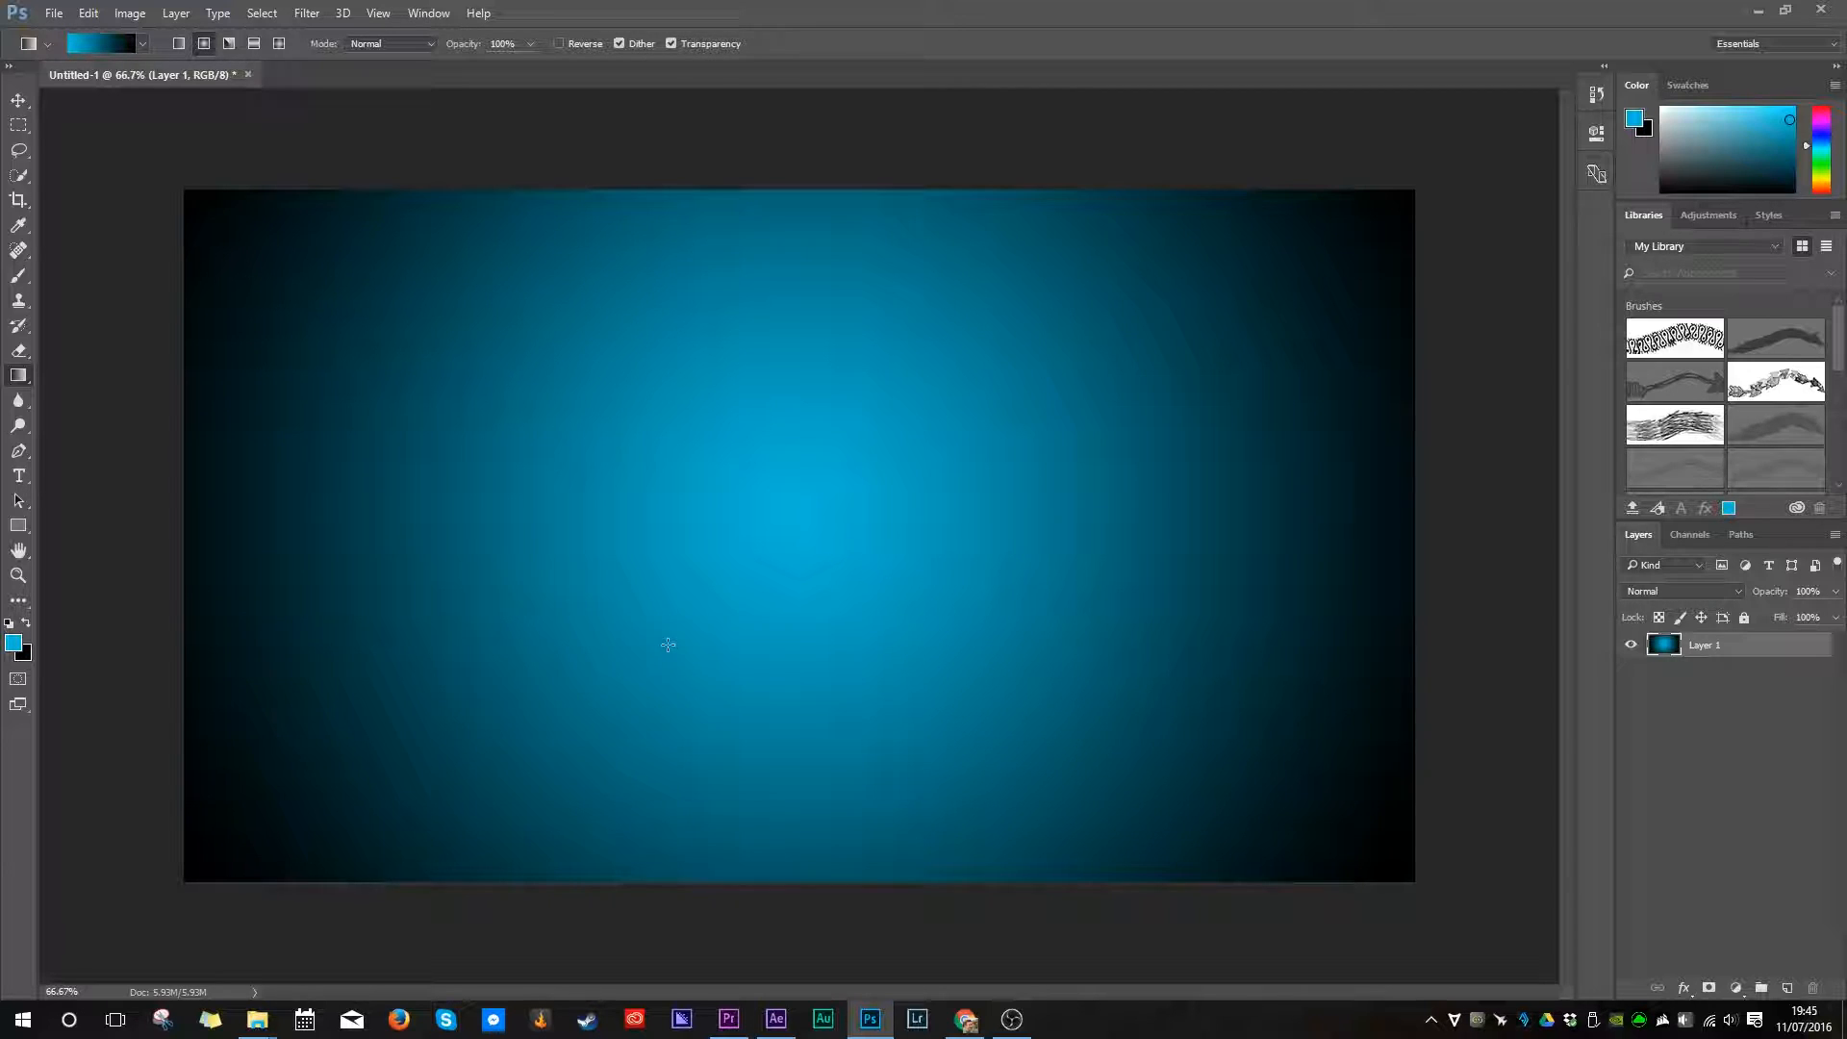
- Create a wide text box across the middle of the canvas containing the text DAY 1
key("t")
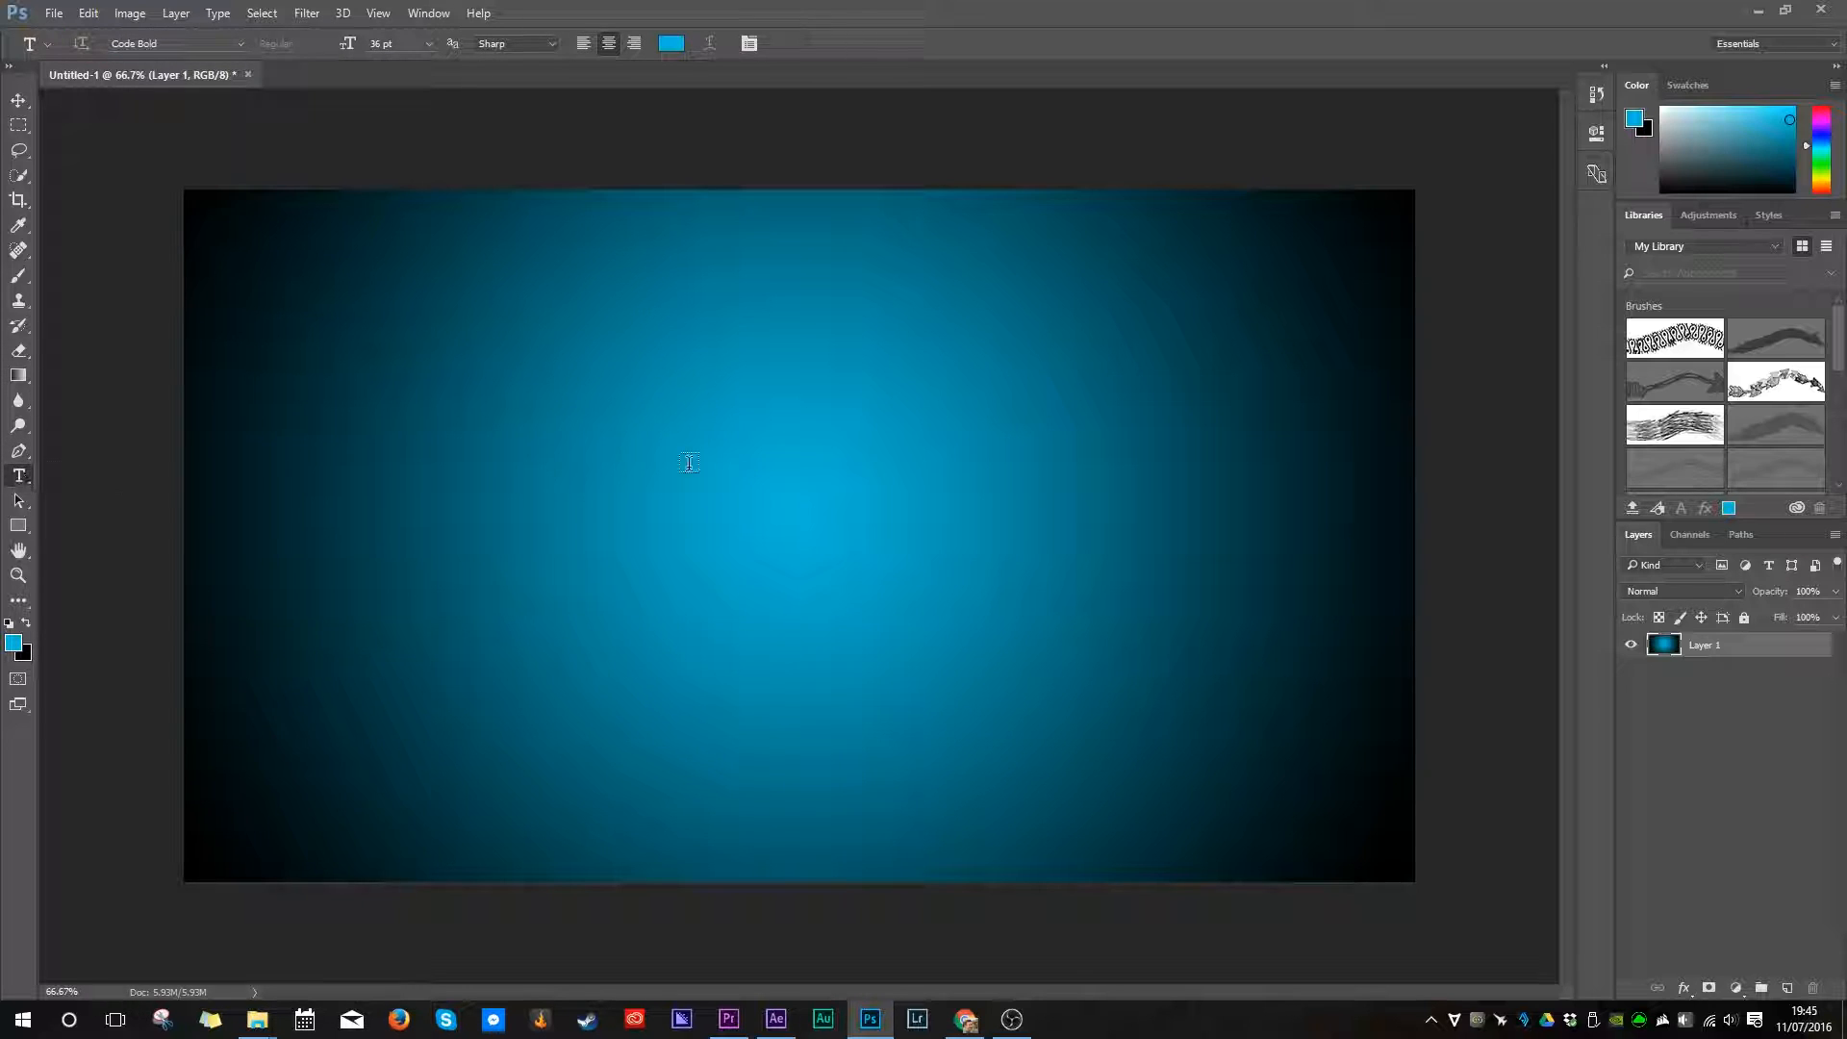
left_click_drag(422, 337, 1179, 724)
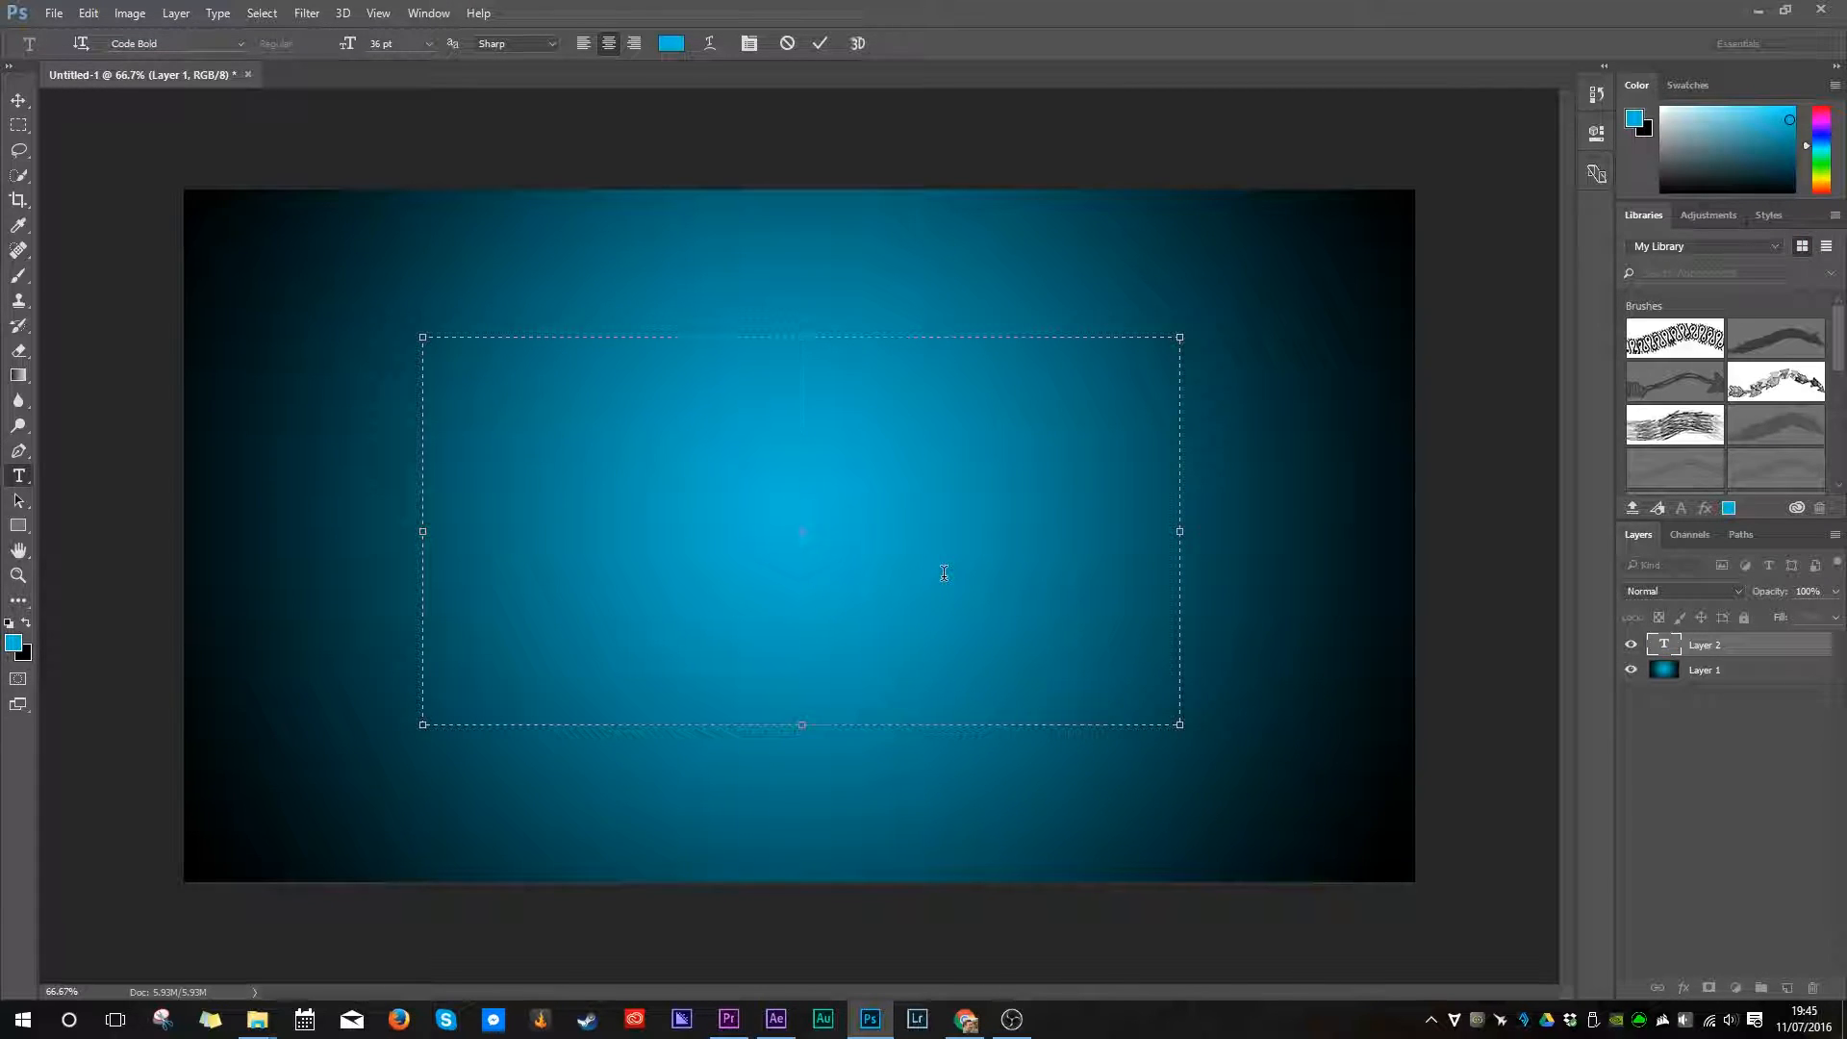
type("DAYT")
key("BackSpace")
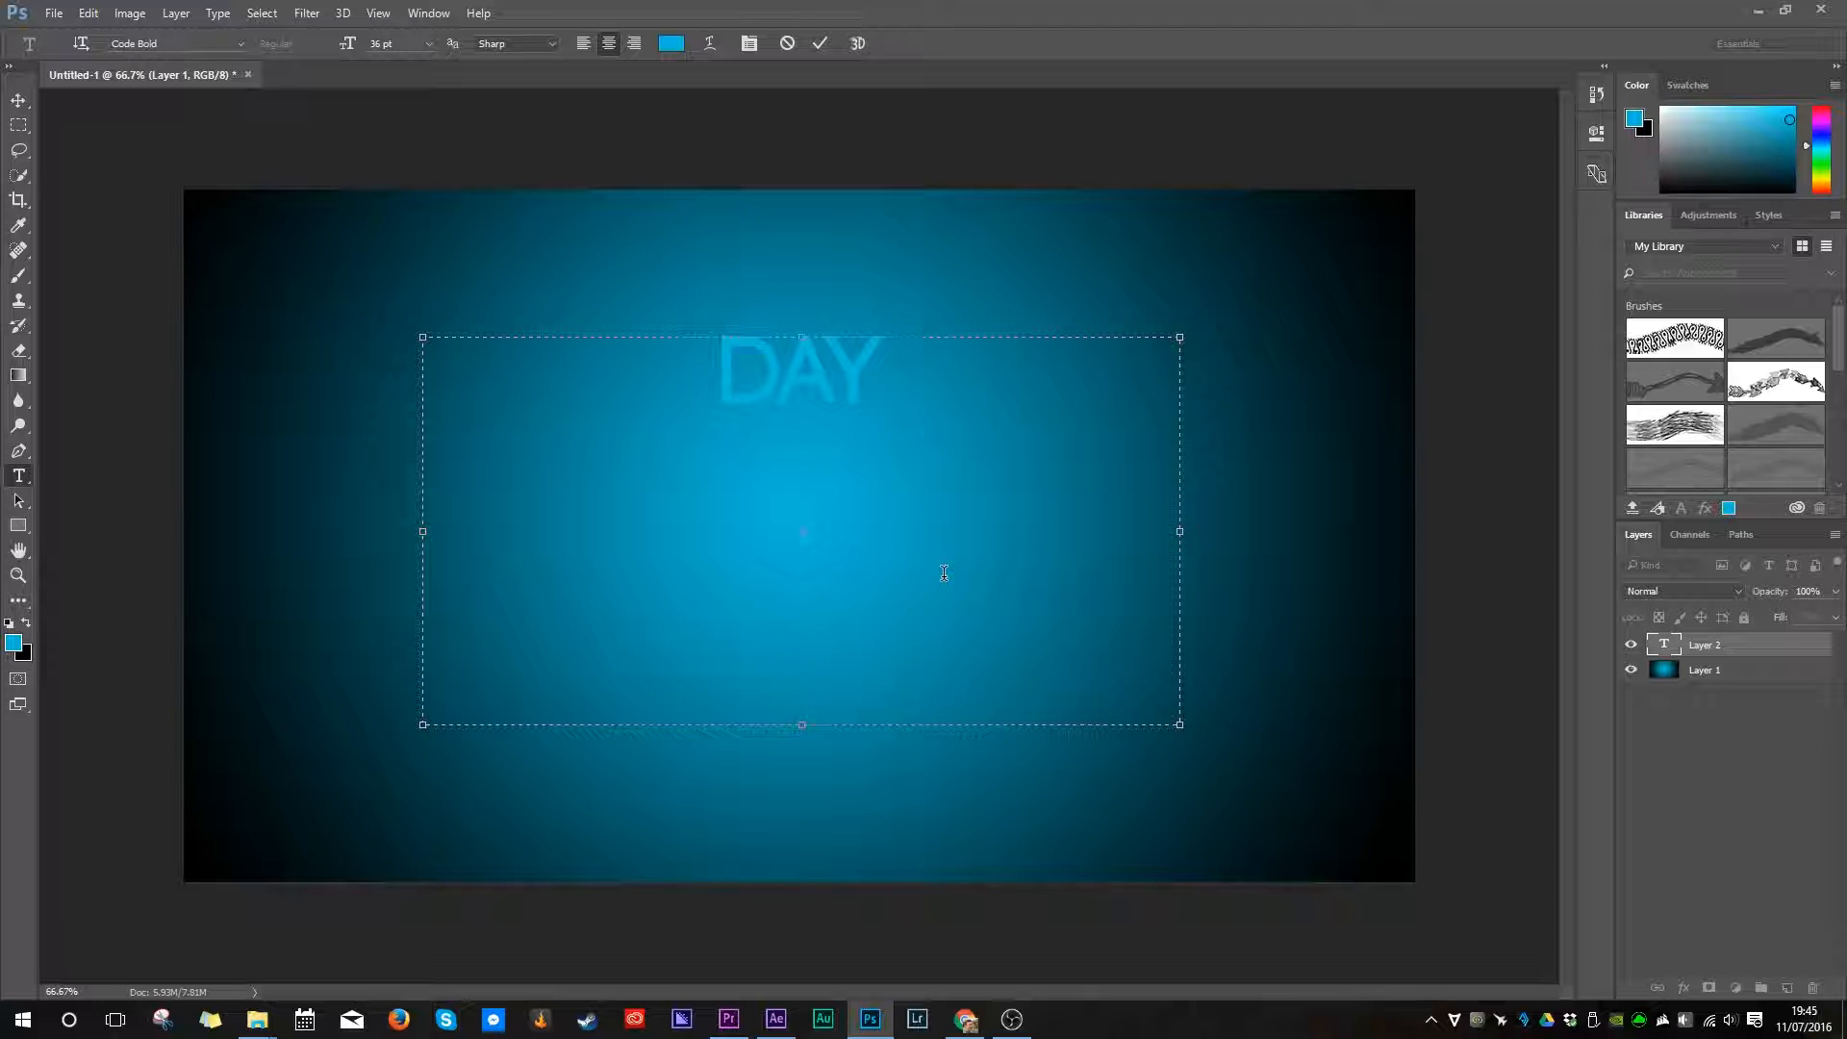
type("1")
- Set the font of the DAY 1 text to Reklame Script
key("ctrl+a")
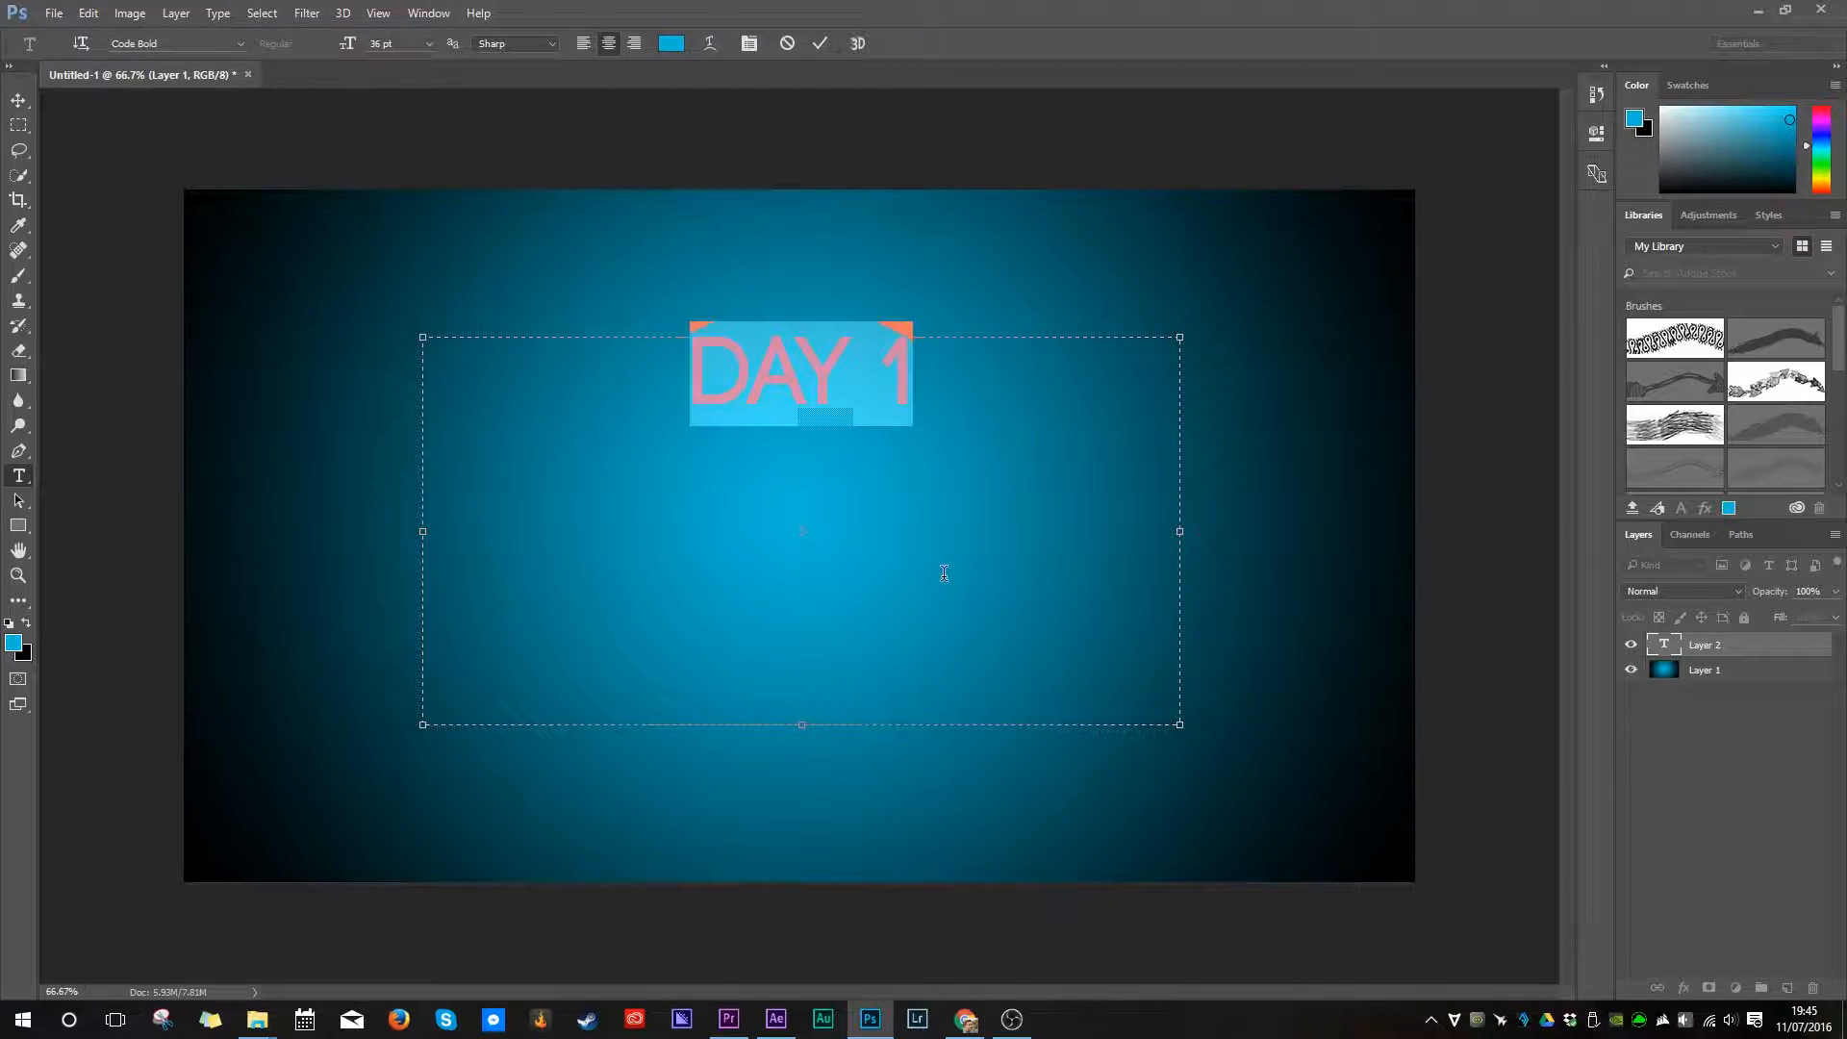
left_click(240, 44)
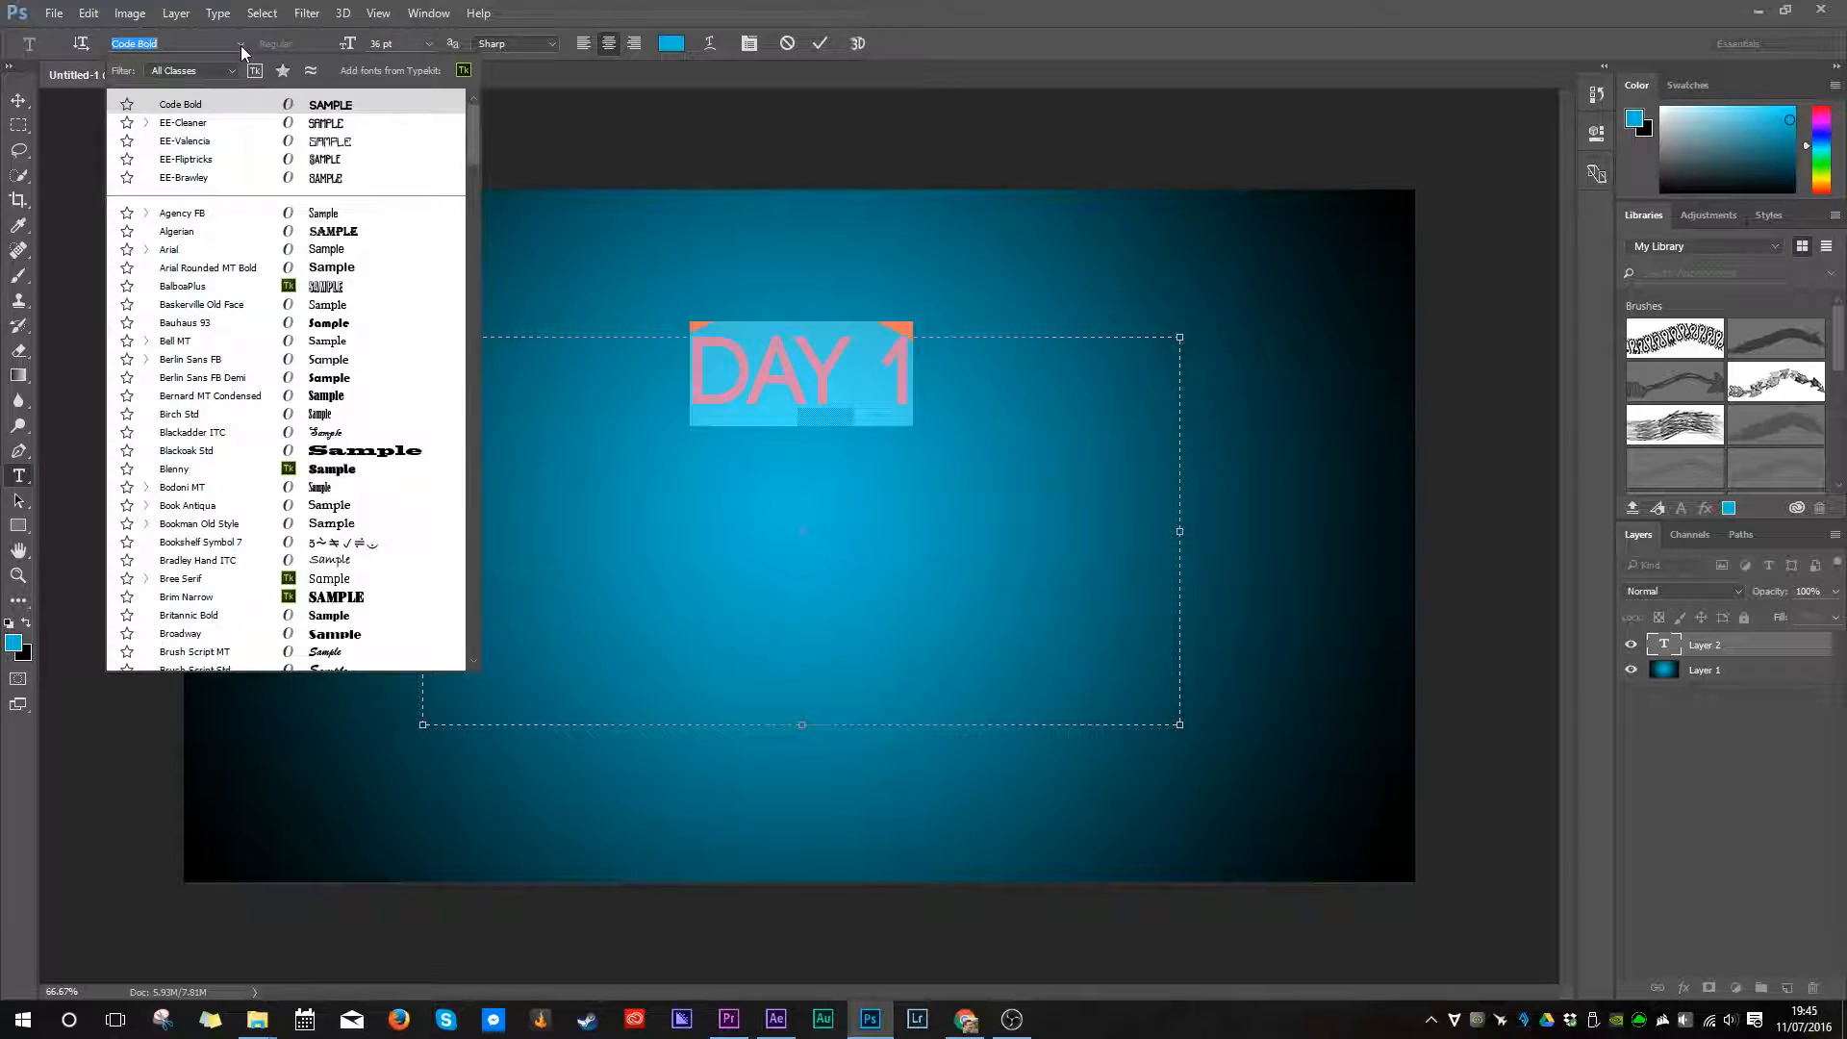
scroll(255, 192, "down", 2)
scroll(255, 192, "down", 10)
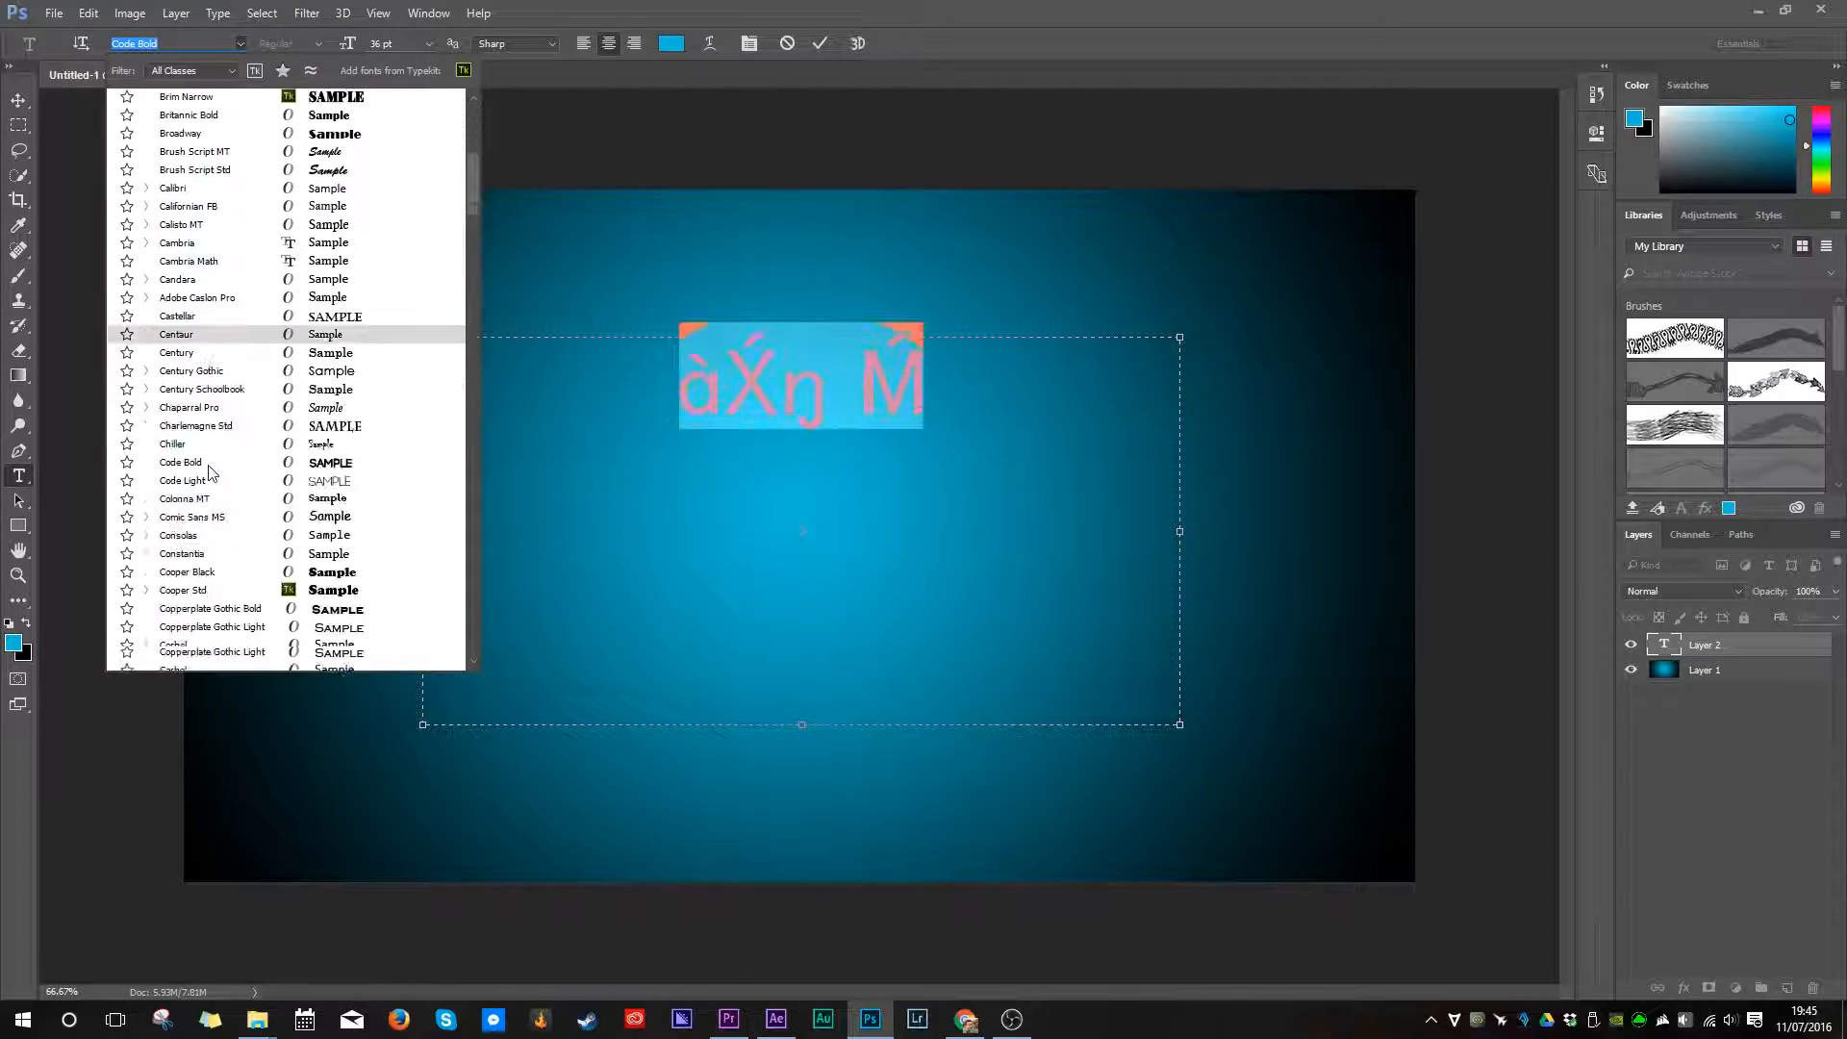
left_click_drag(470, 239, 456, 509)
scroll(462, 500, "up", 6)
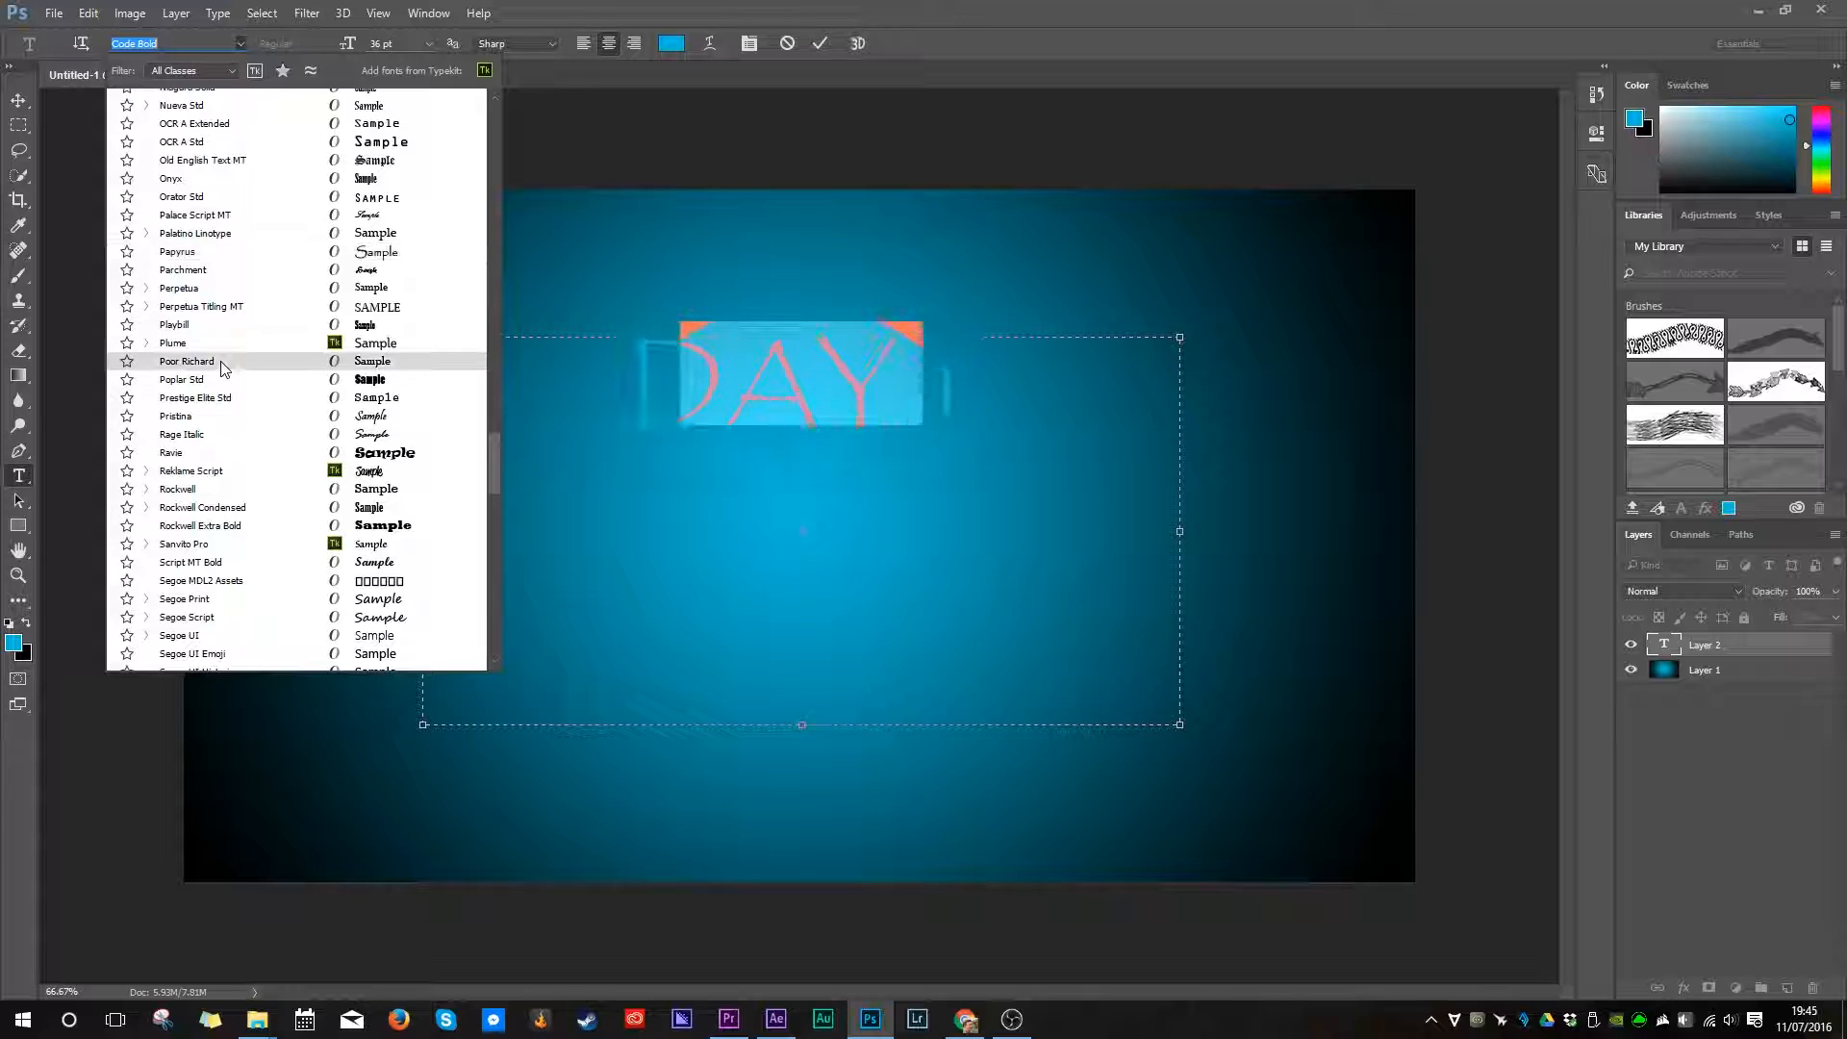
left_click(206, 470)
- Set the size of all the DAY 1 text to 72 pt
left_click(803, 390)
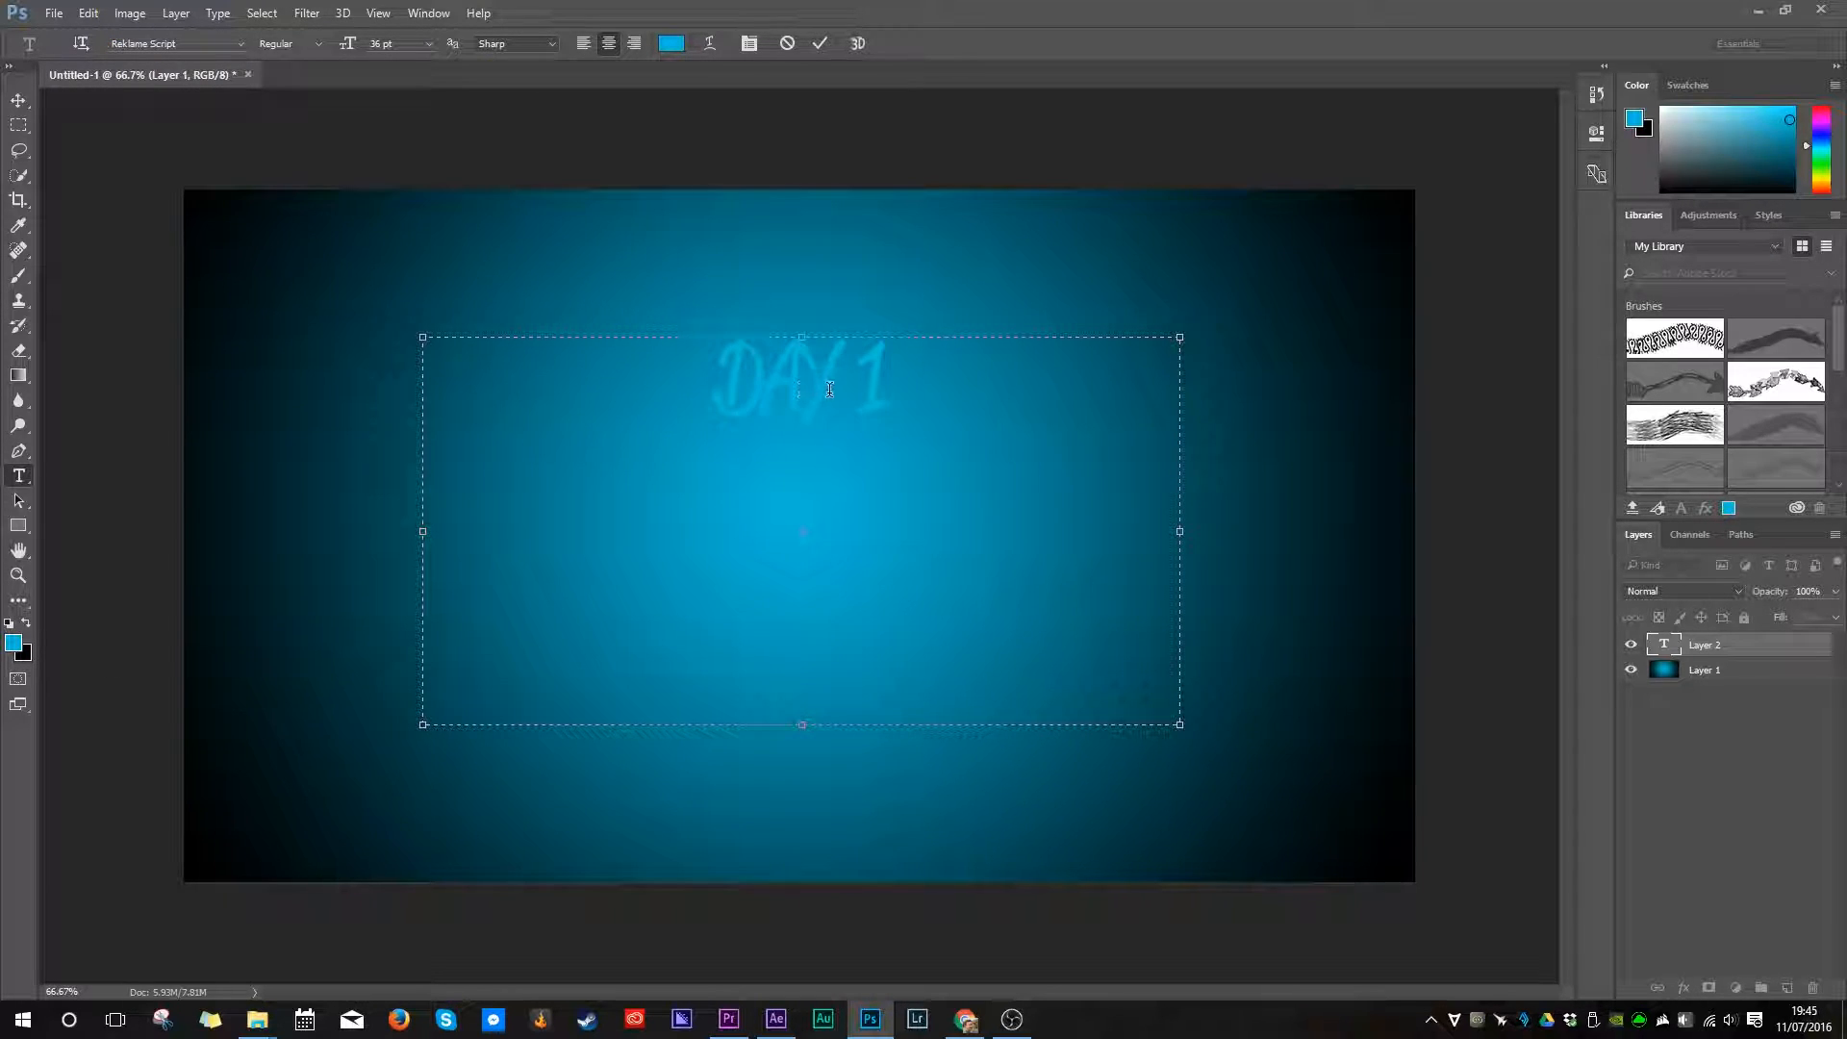
key("ctrl+a")
left_click(433, 43)
left_click(419, 390)
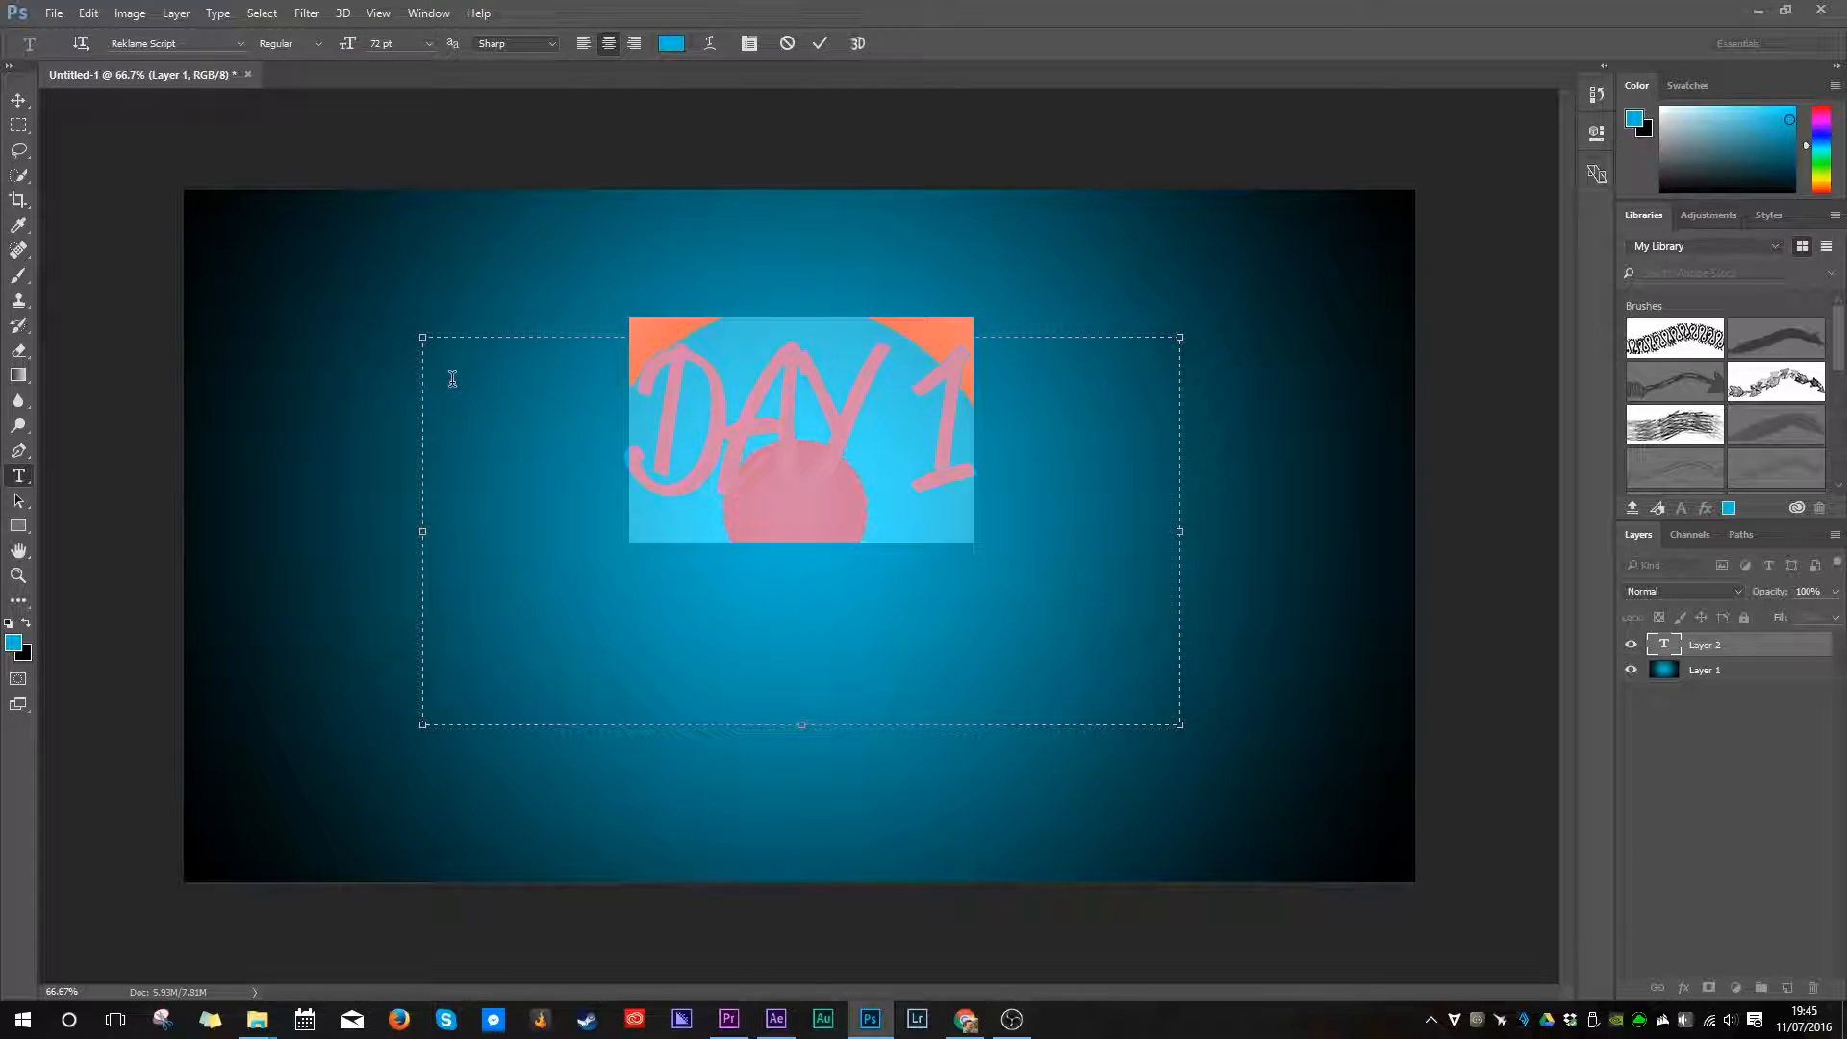
left_click(19, 101)
key("ctrl+t")
mouse_move(1180, 726)
left_mouse_down()
mouse_move(1093, 590)
mouse_move(1166, 694)
left_mouse_up()
key("ctrl+z")
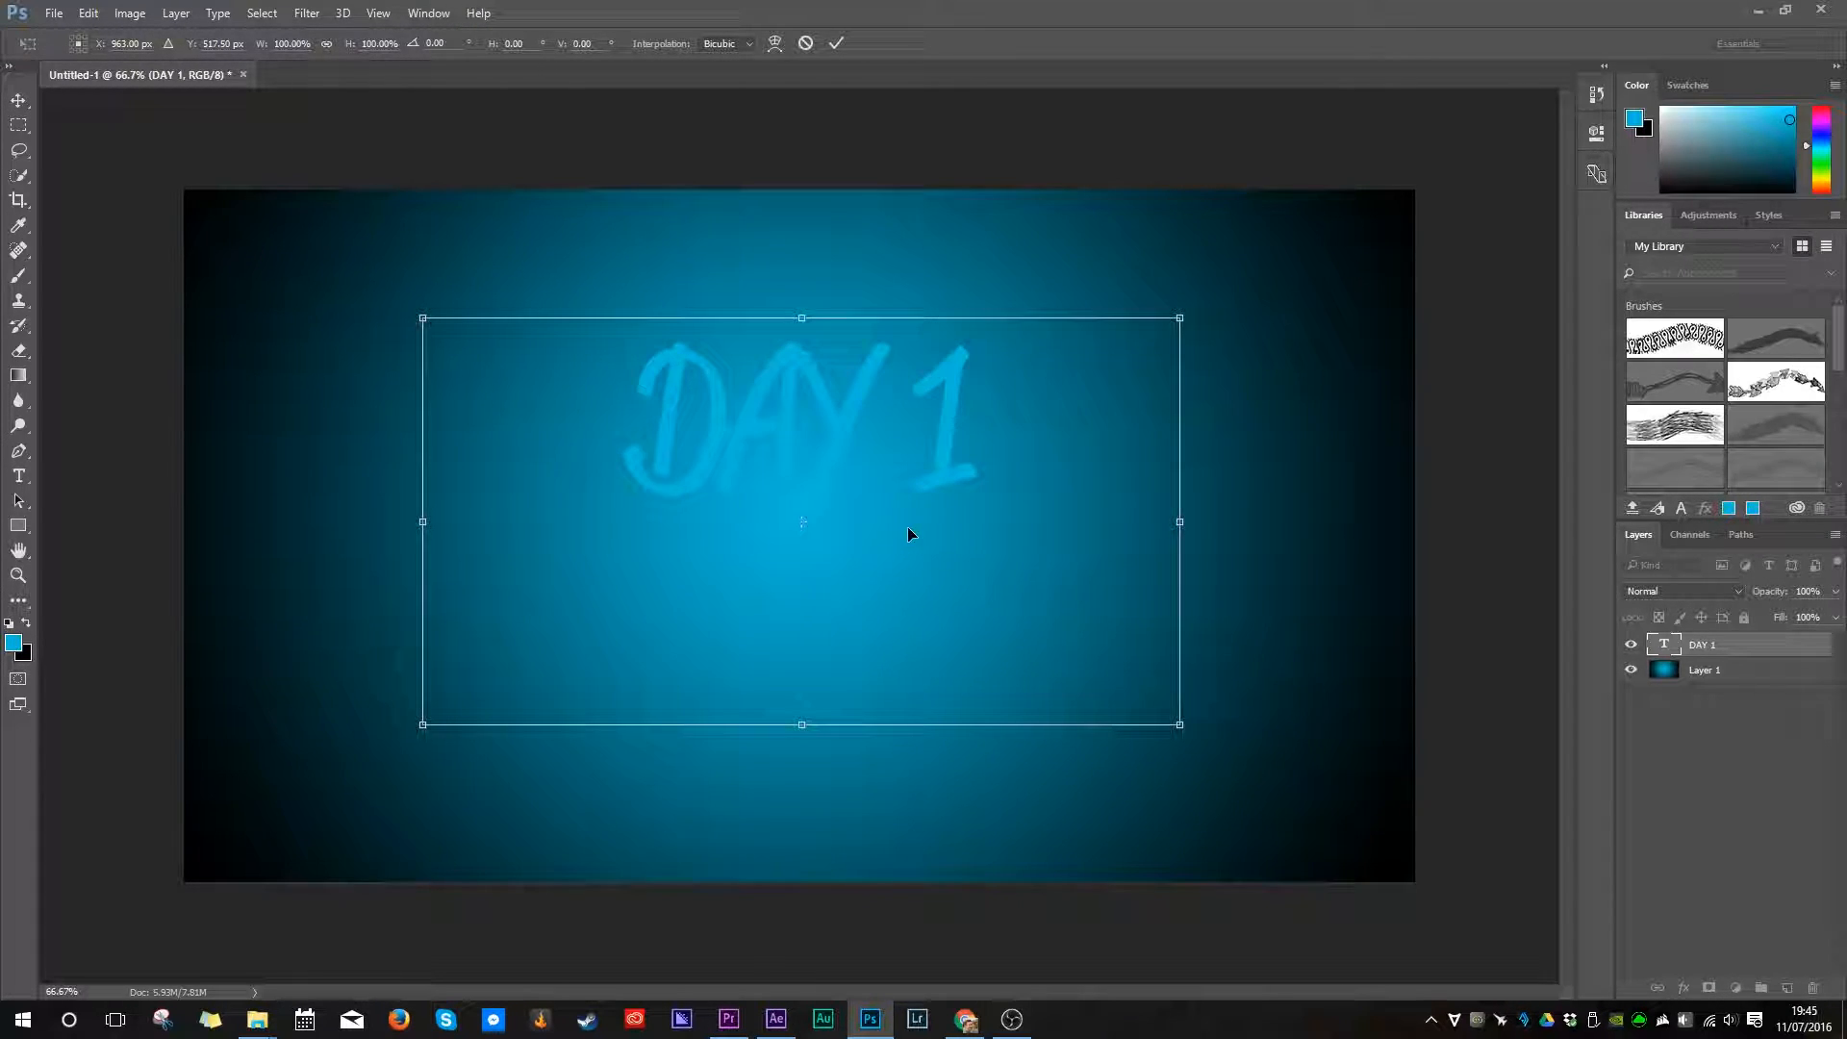
key("Return")
- Resize the text box to fit closely around DAY 1, re-entering the 1 after the word DAY
key("t")
left_click(846, 415)
left_click_drag(1180, 726, 803, 515)
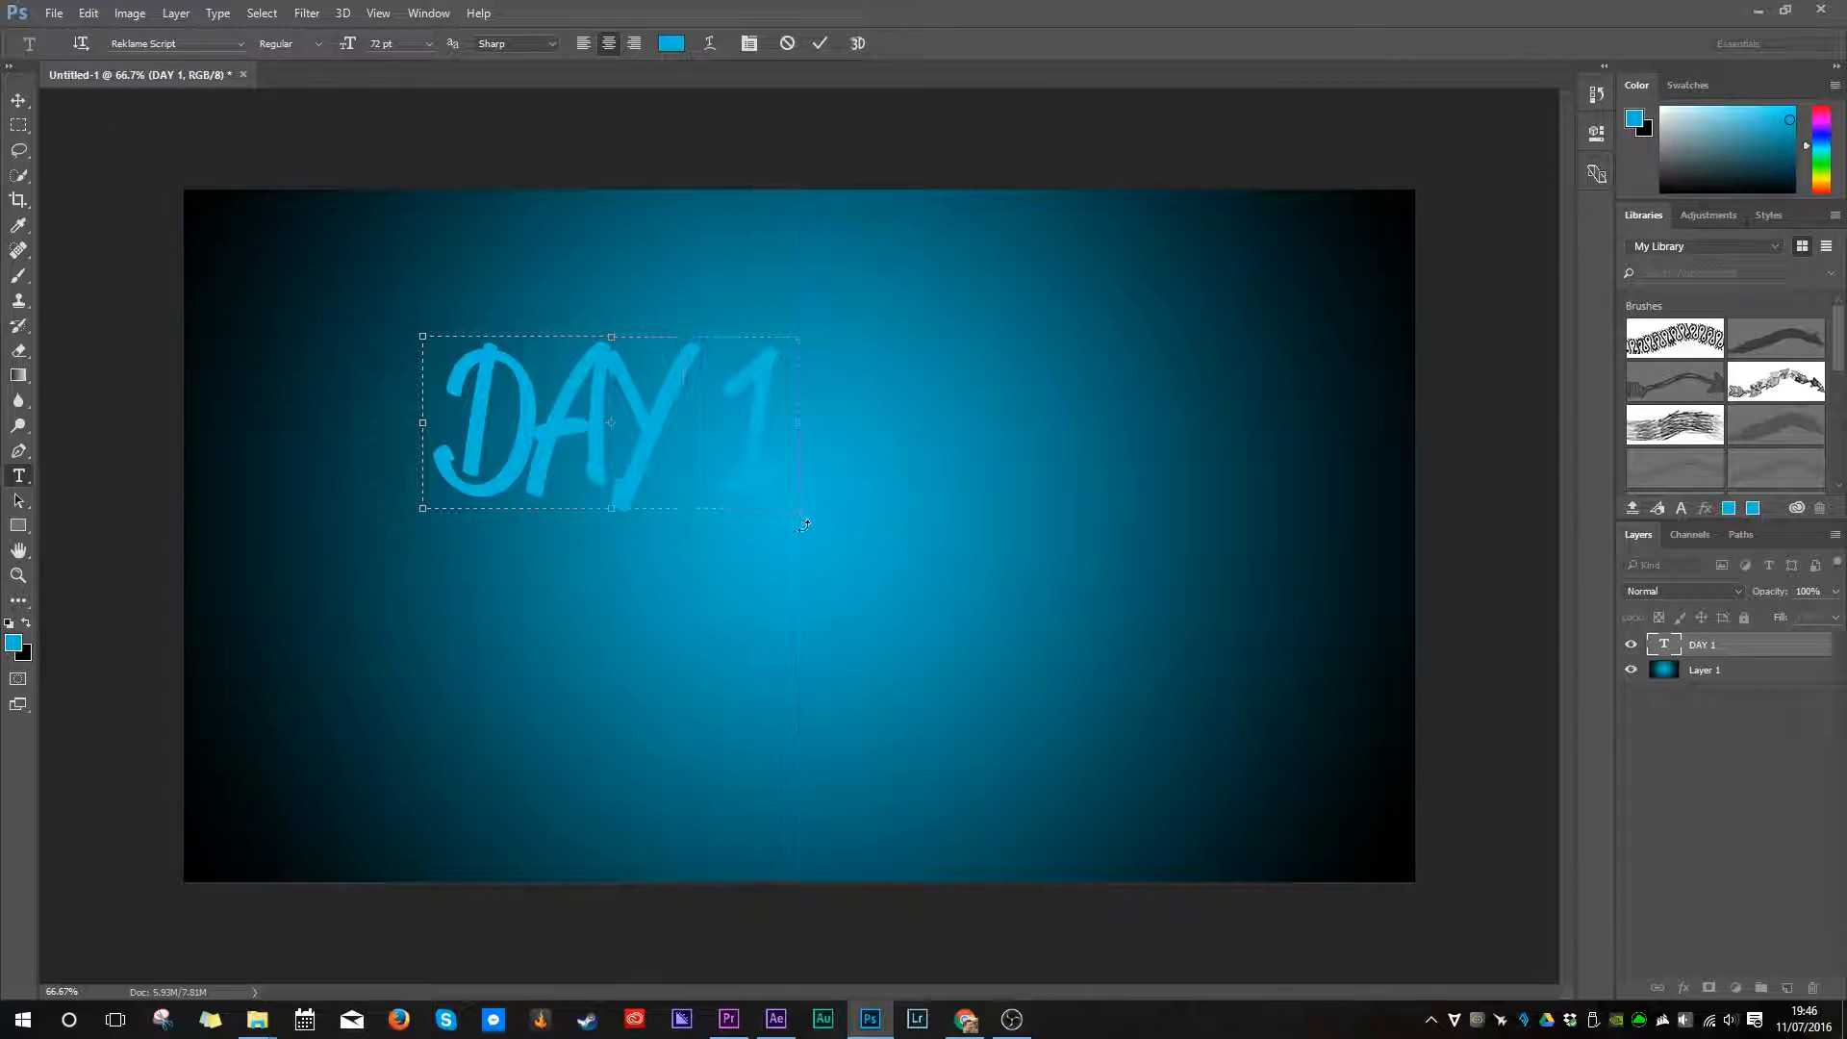
left_click_drag(798, 422, 896, 425)
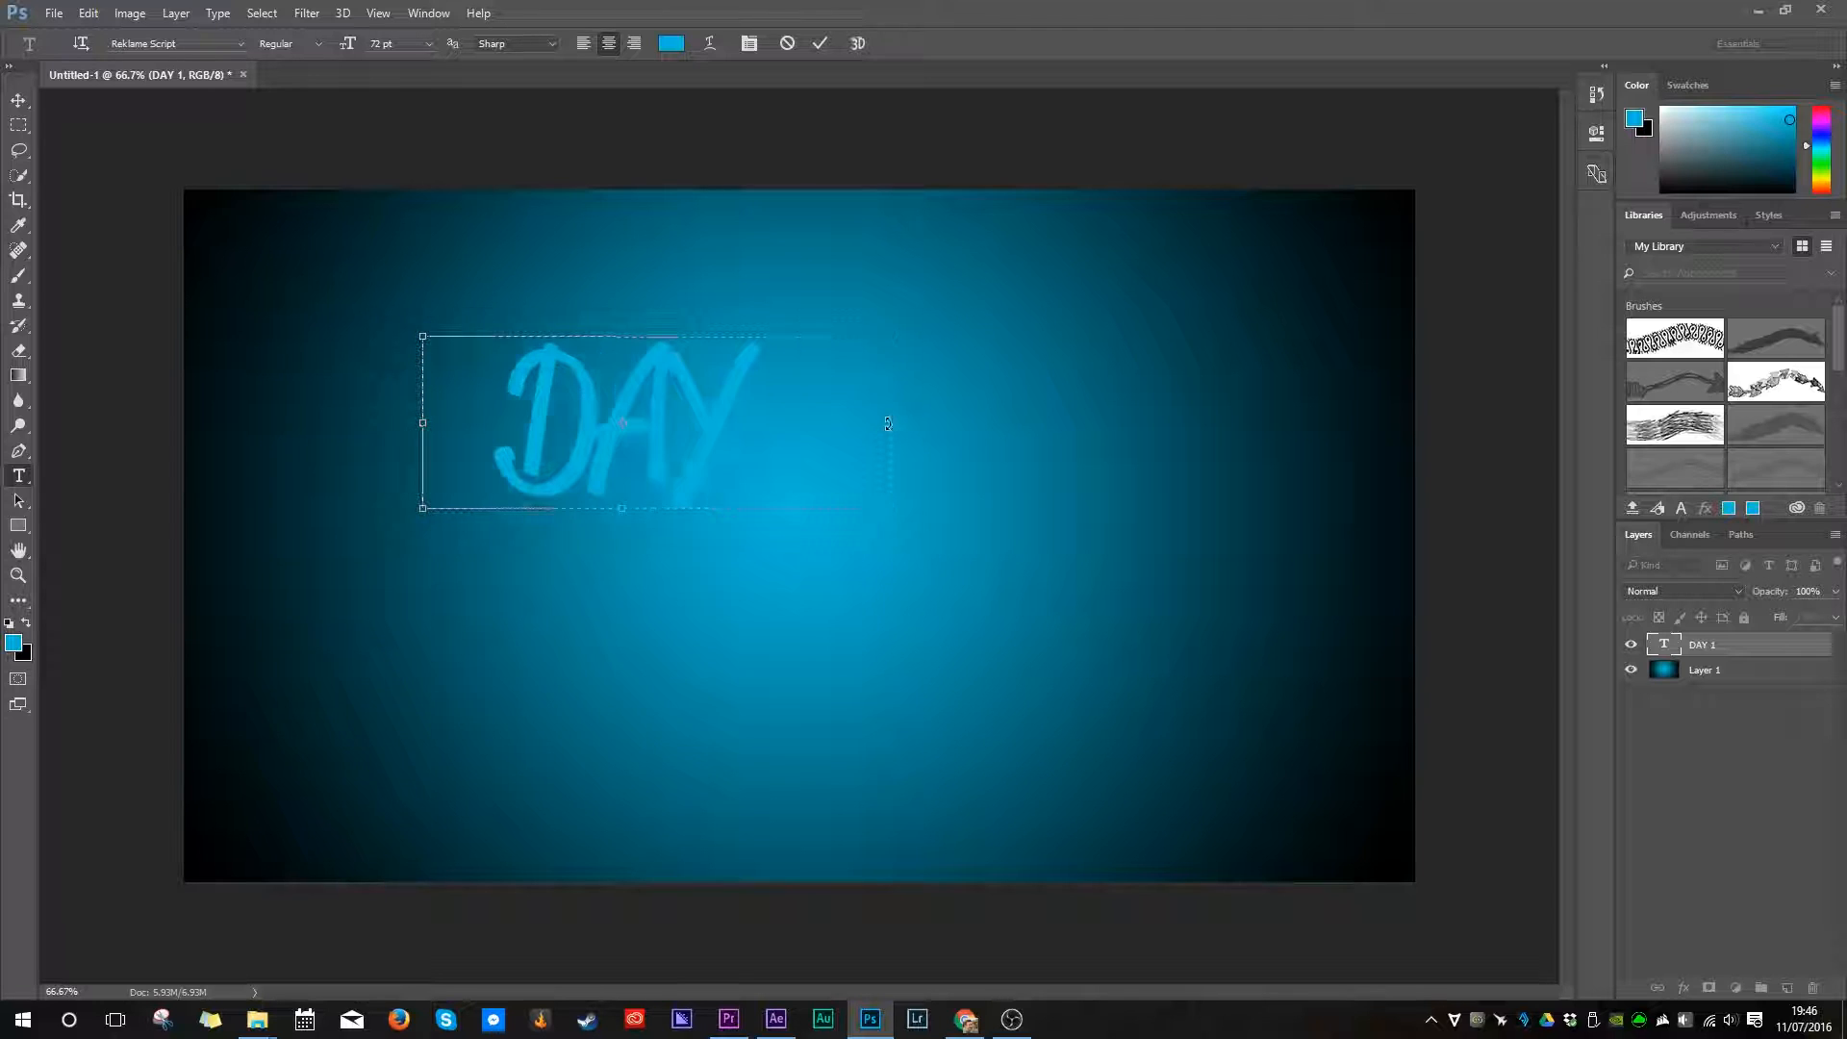
left_click_drag(886, 423, 988, 424)
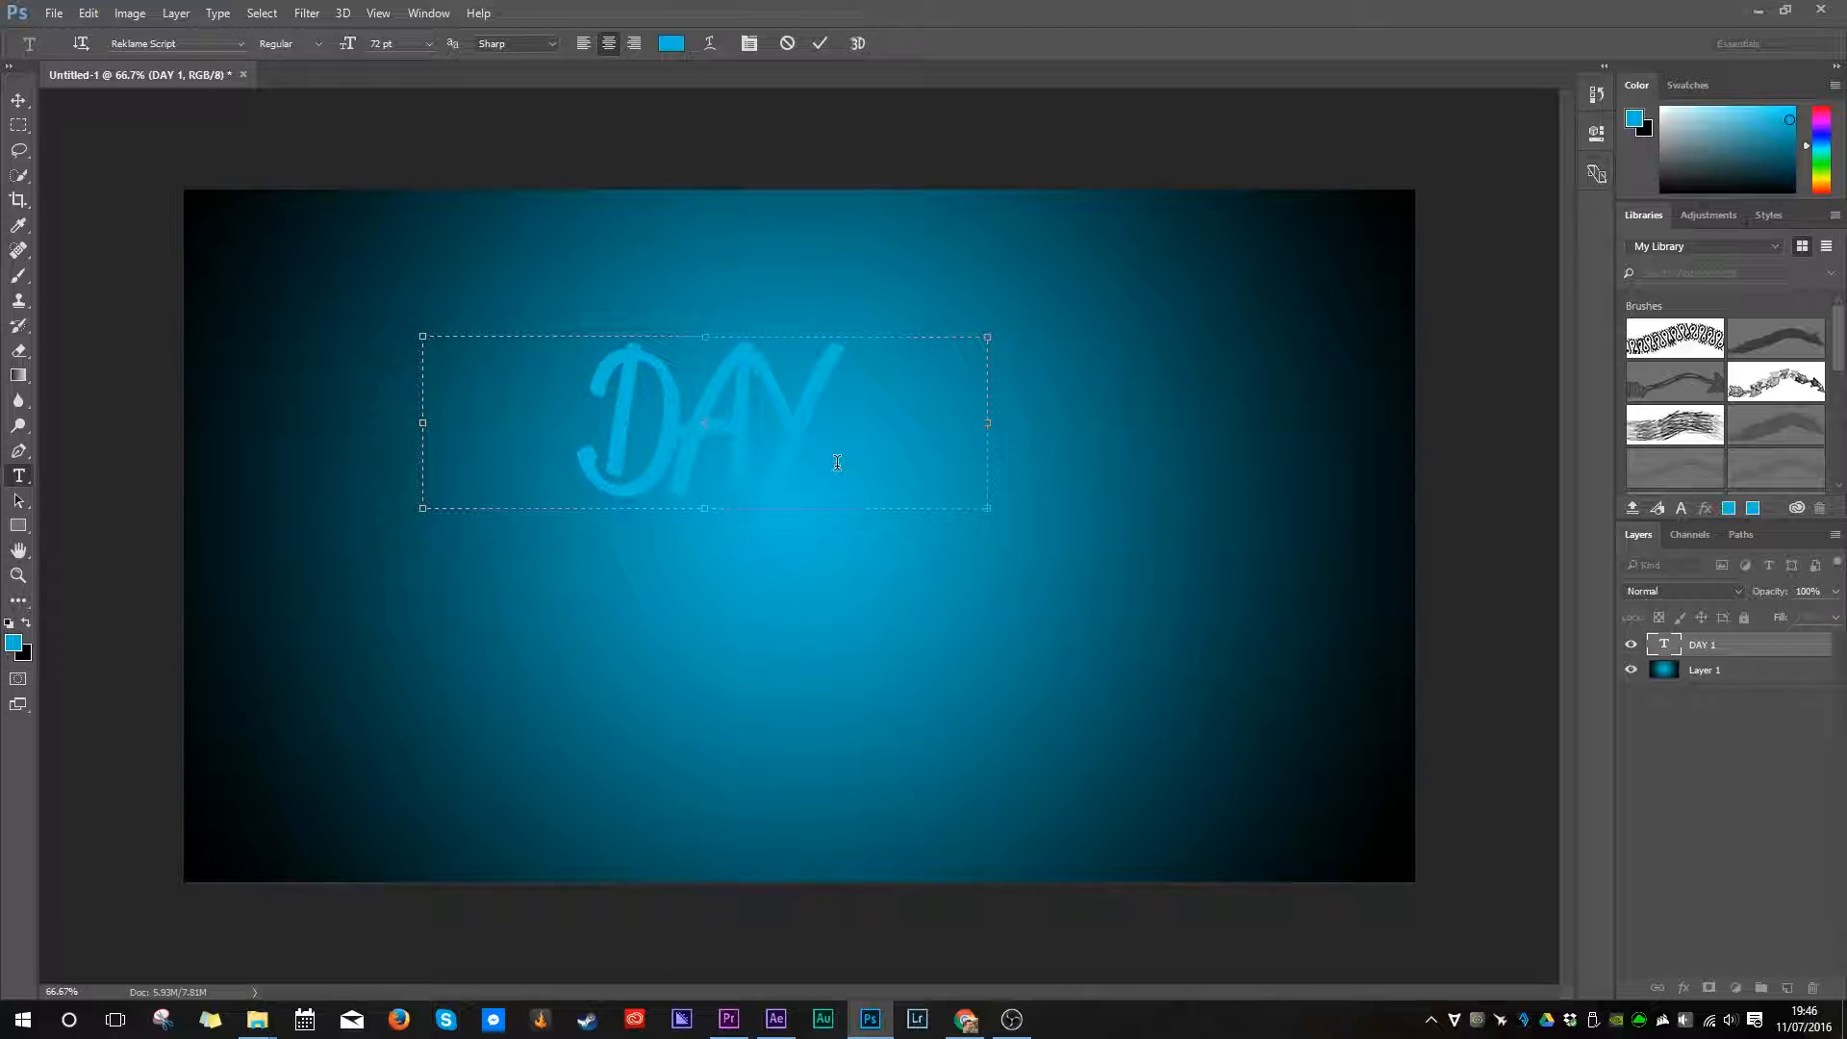
type("1")
left_click_drag(987, 424, 804, 419)
key("ctrl+Return")
- Move the DAY 1 text to the canvas centre and scale it up to nearly the full canvas width
key("v")
left_click_drag(631, 410, 829, 527)
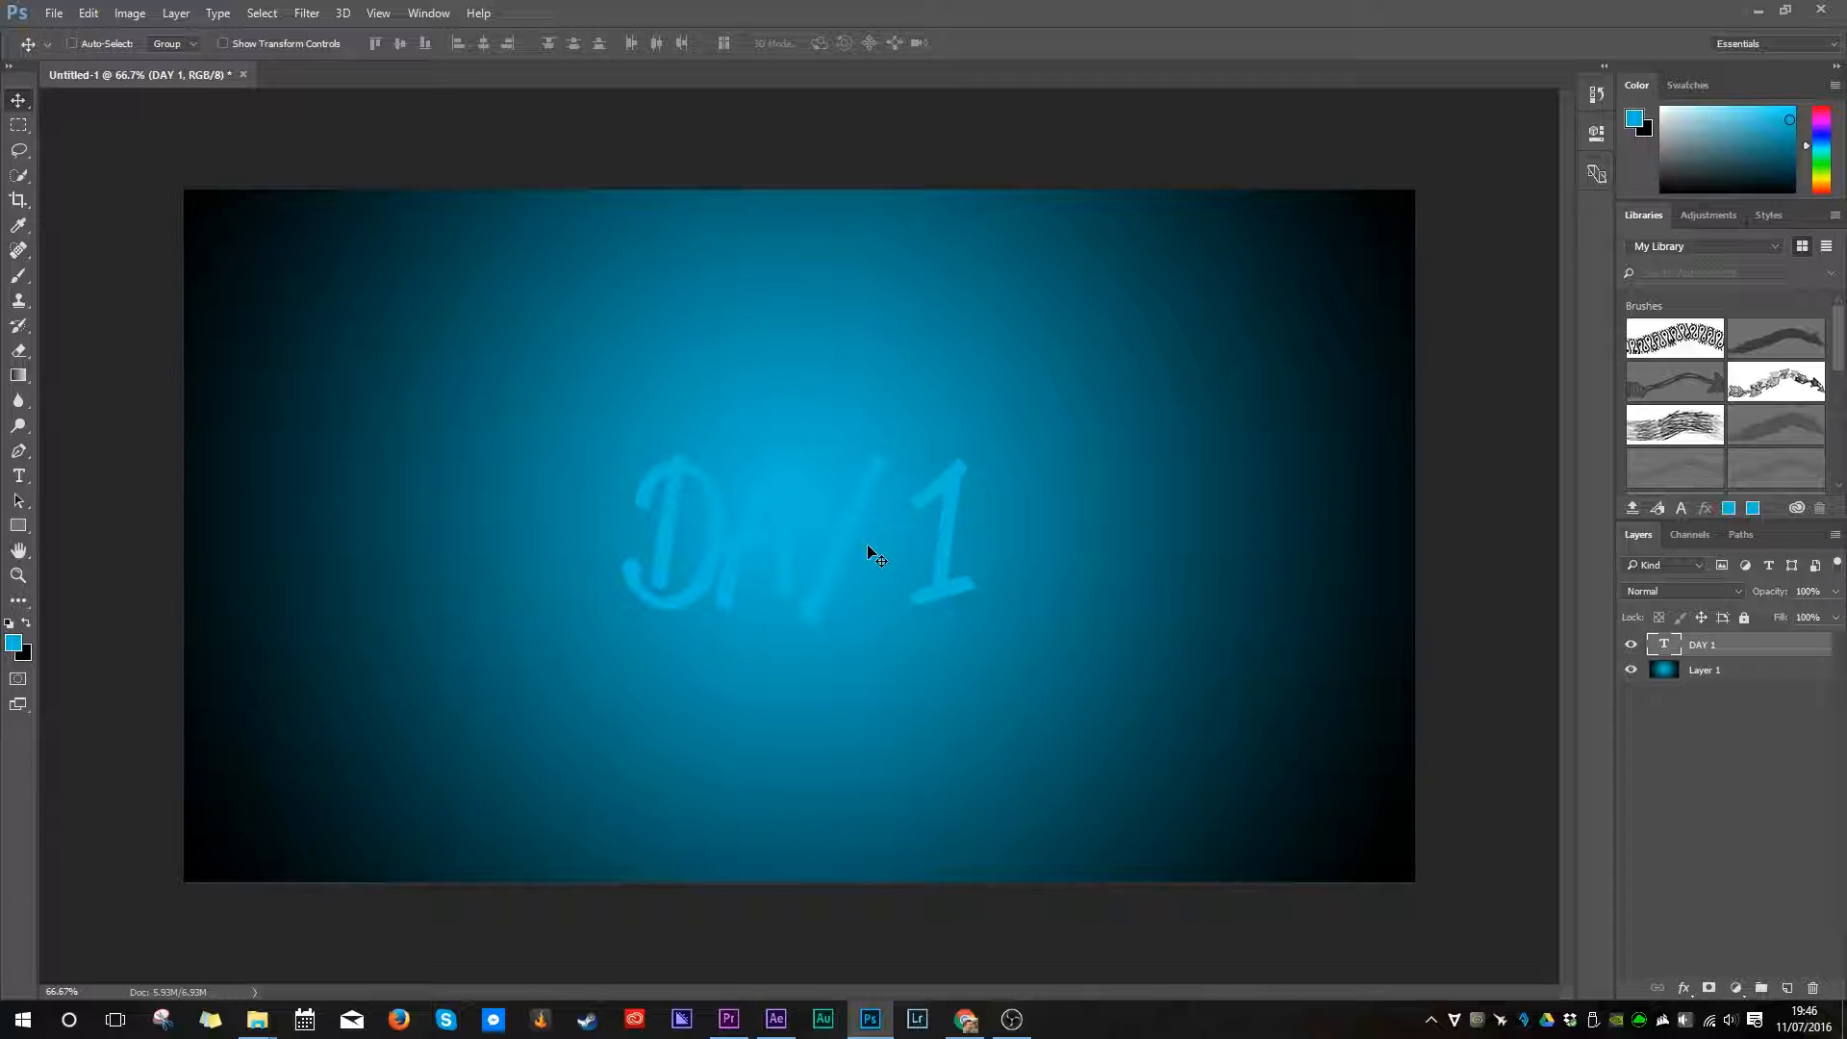
key("ctrl+t")
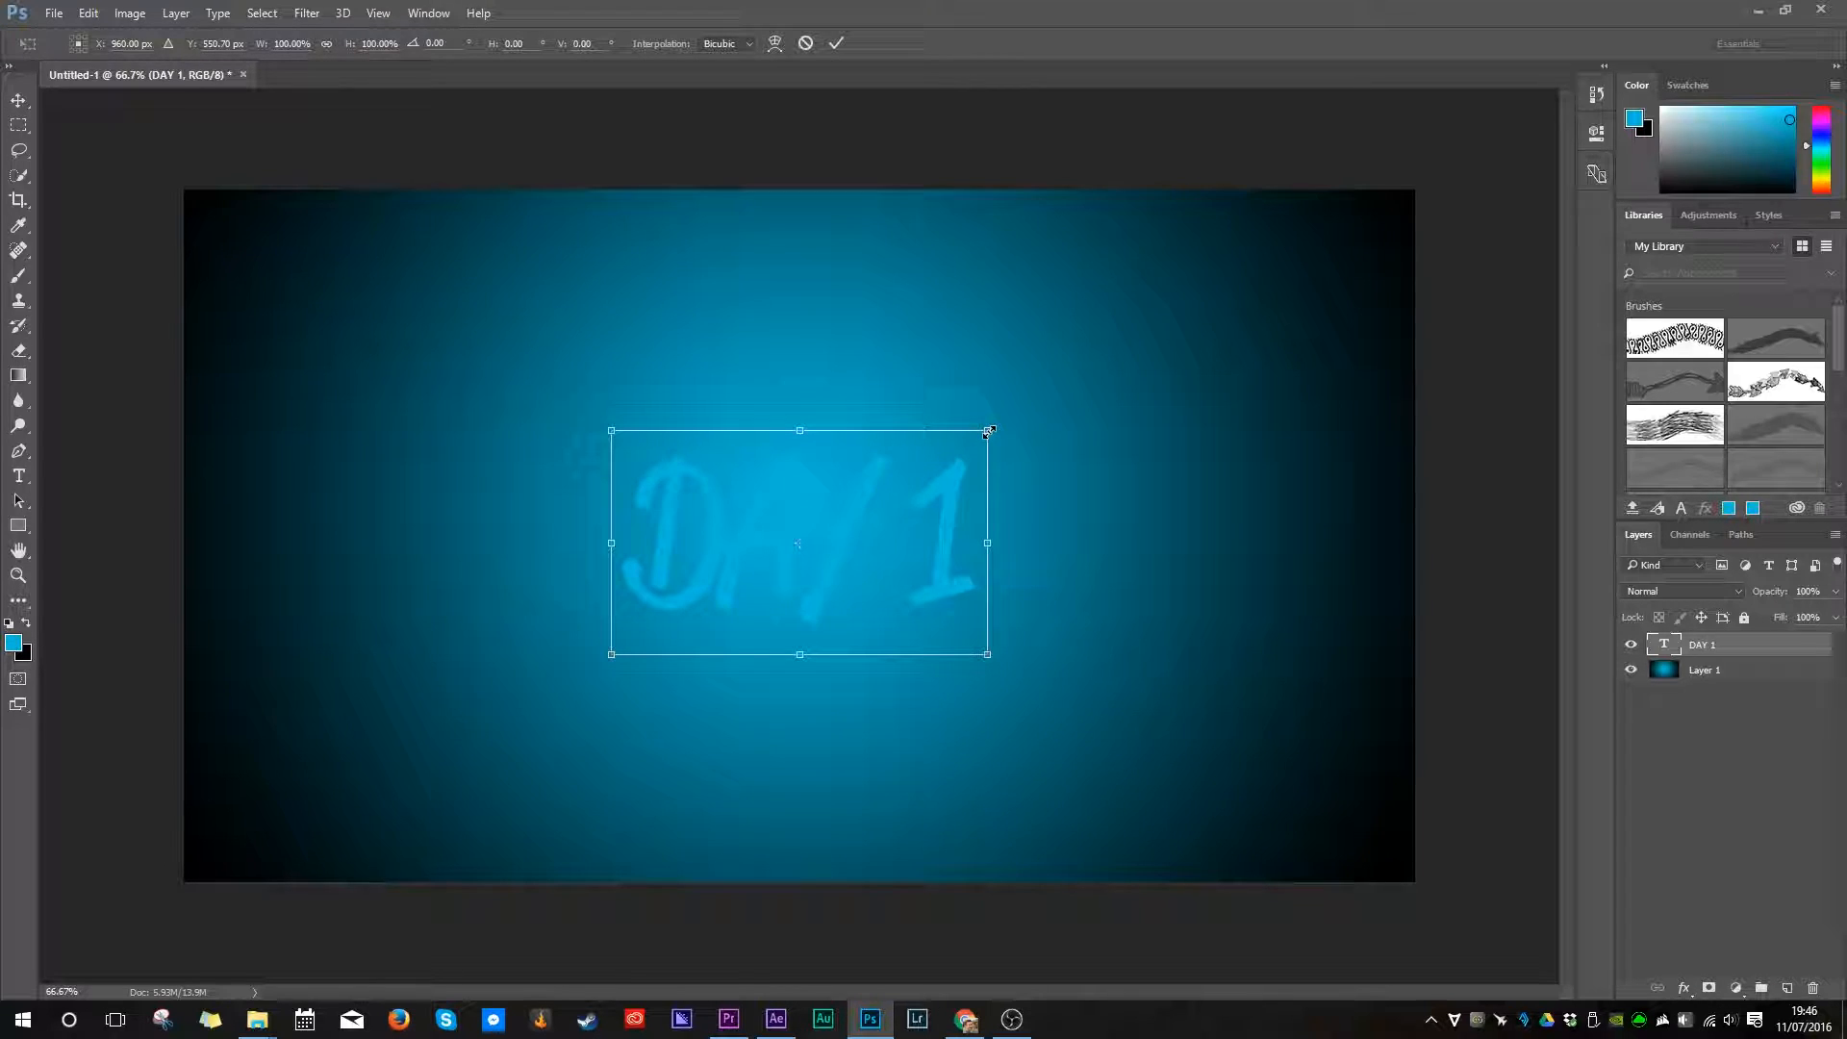
left_click_drag(990, 430, 1470, 246)
key("Return")
key("t")
triple_click(854, 574)
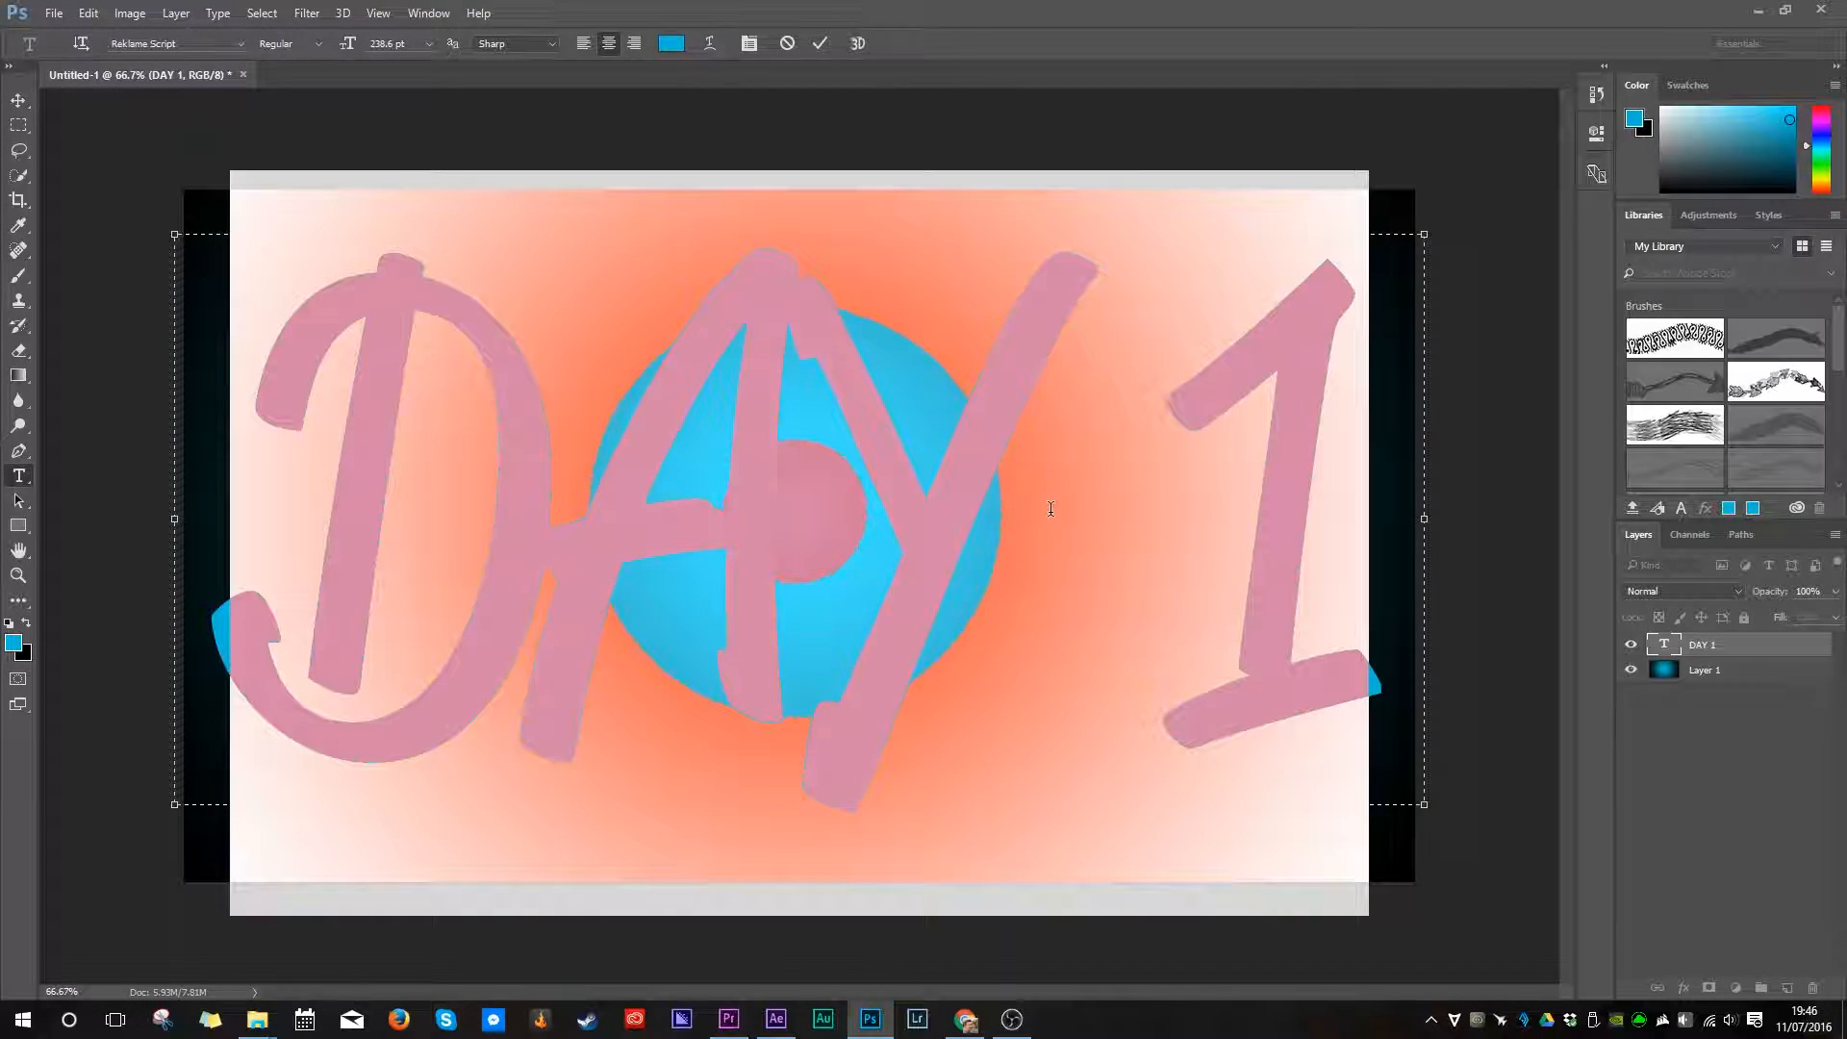
key("Escape")
key("v")
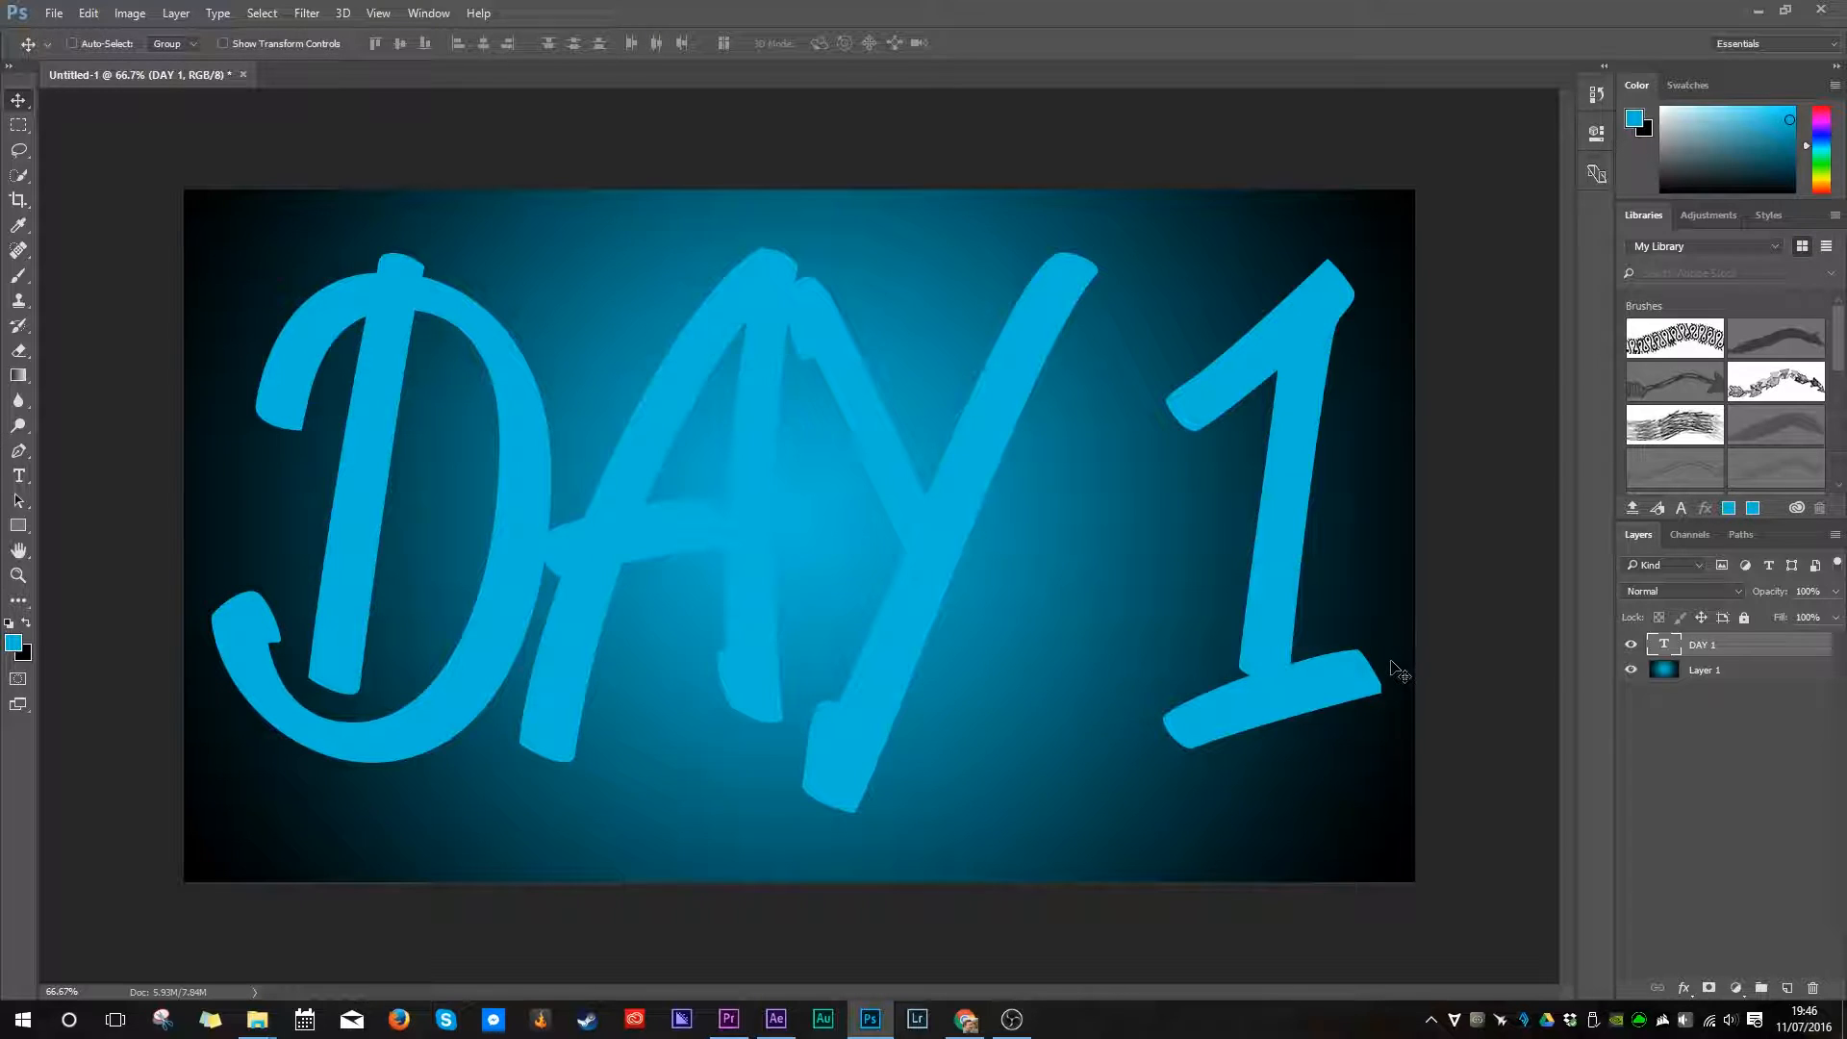
- Open the blending options of the DAY 1 text layer and move the dialog away from the text
right_click(1708, 670)
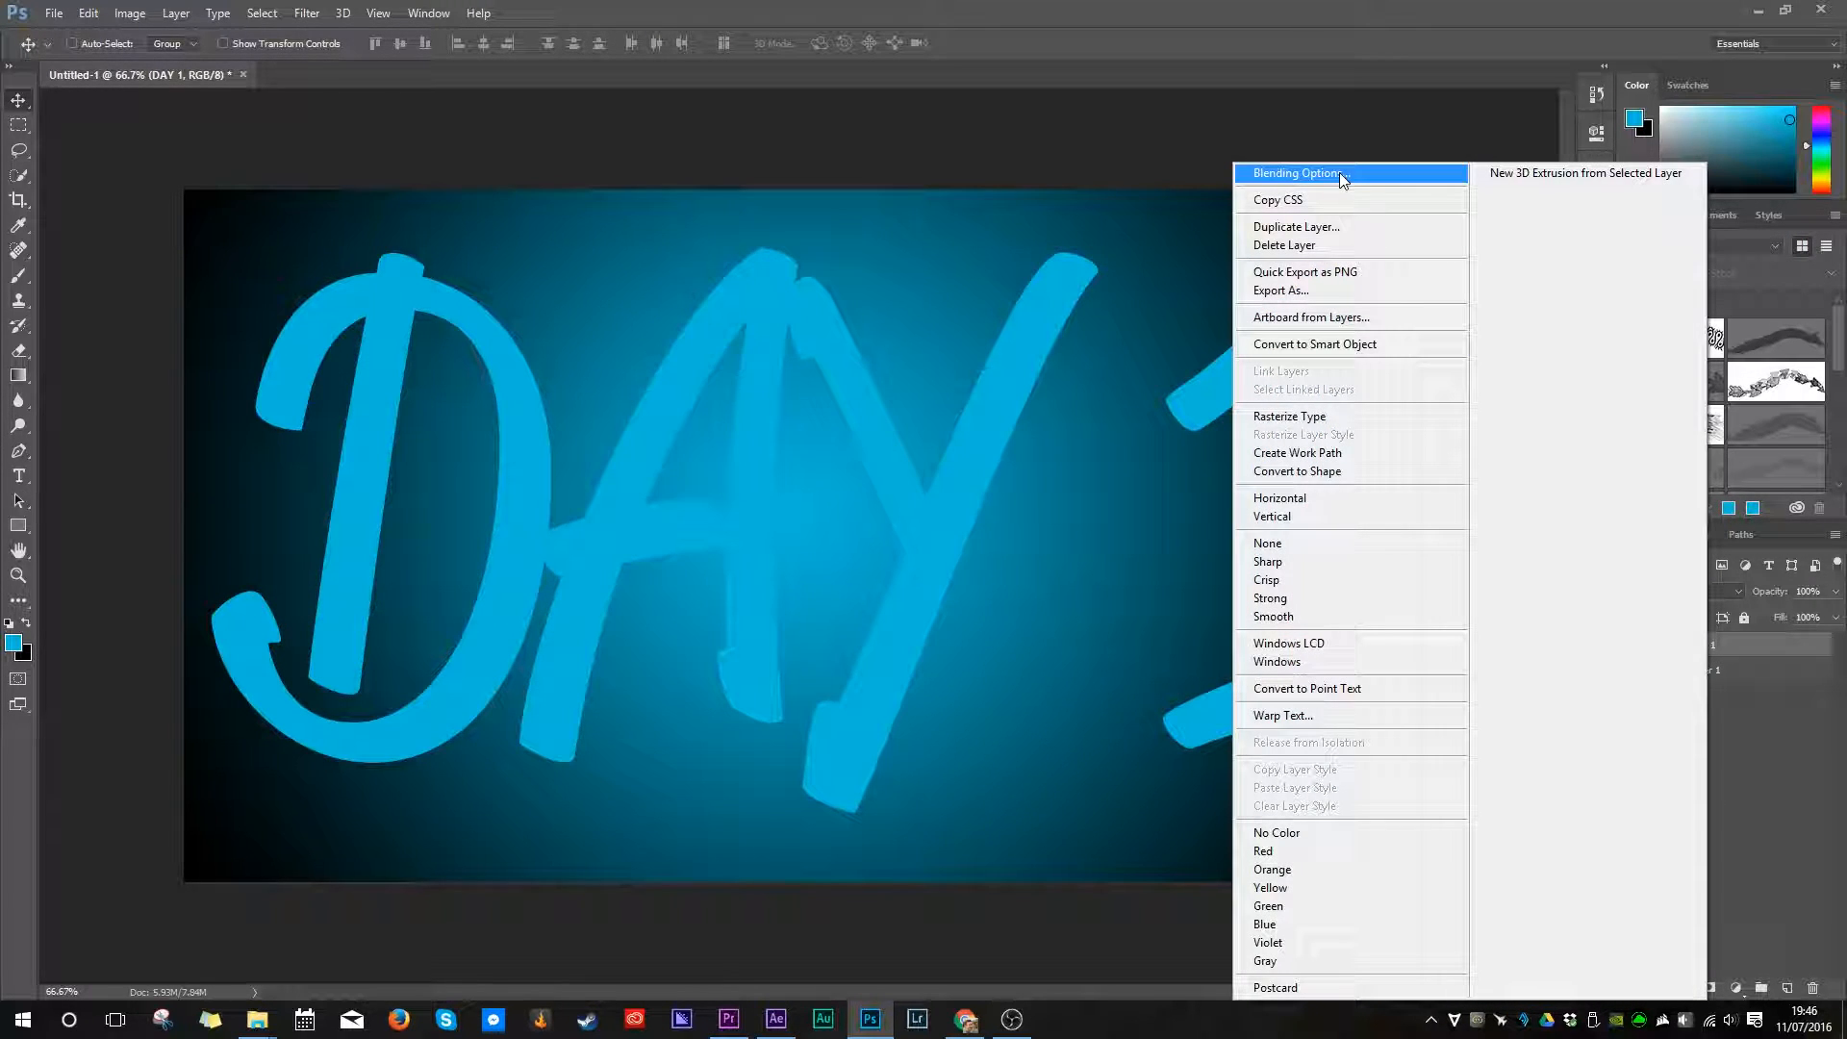
left_click(1340, 170)
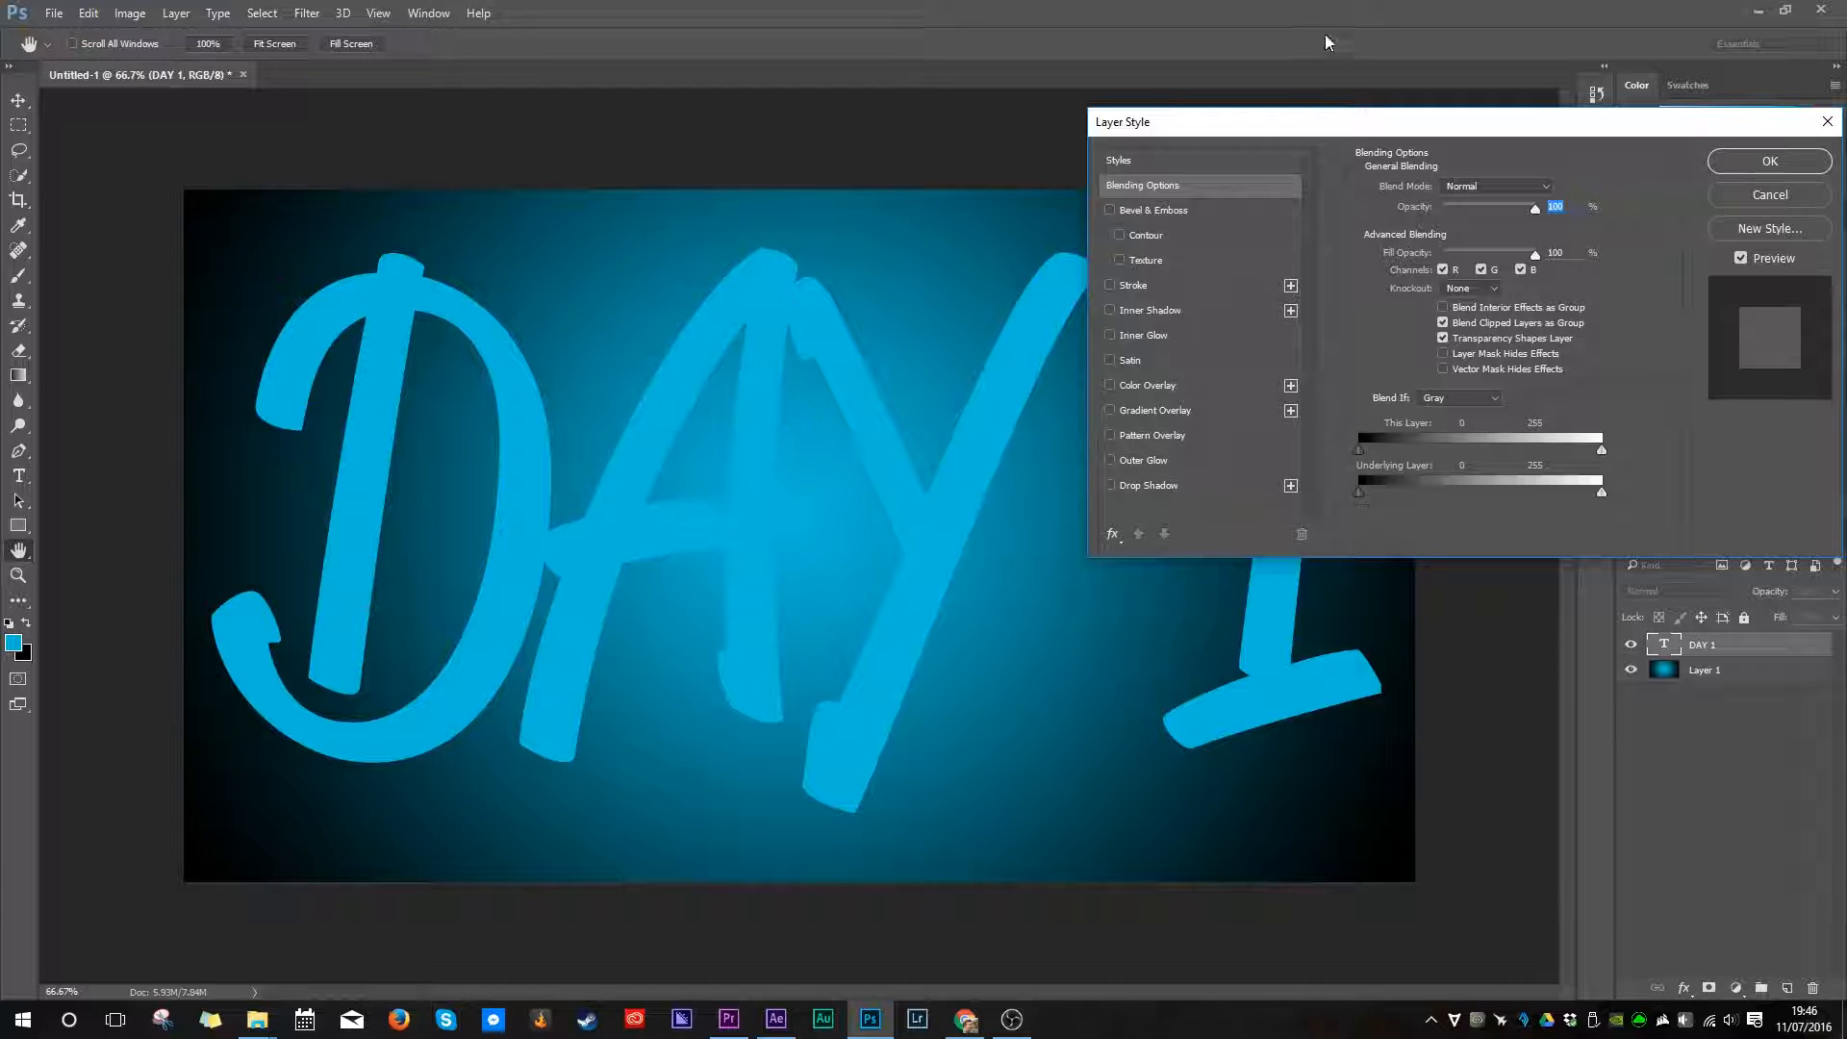
left_click_drag(1334, 130, 1320, 86)
left_click(1162, 167)
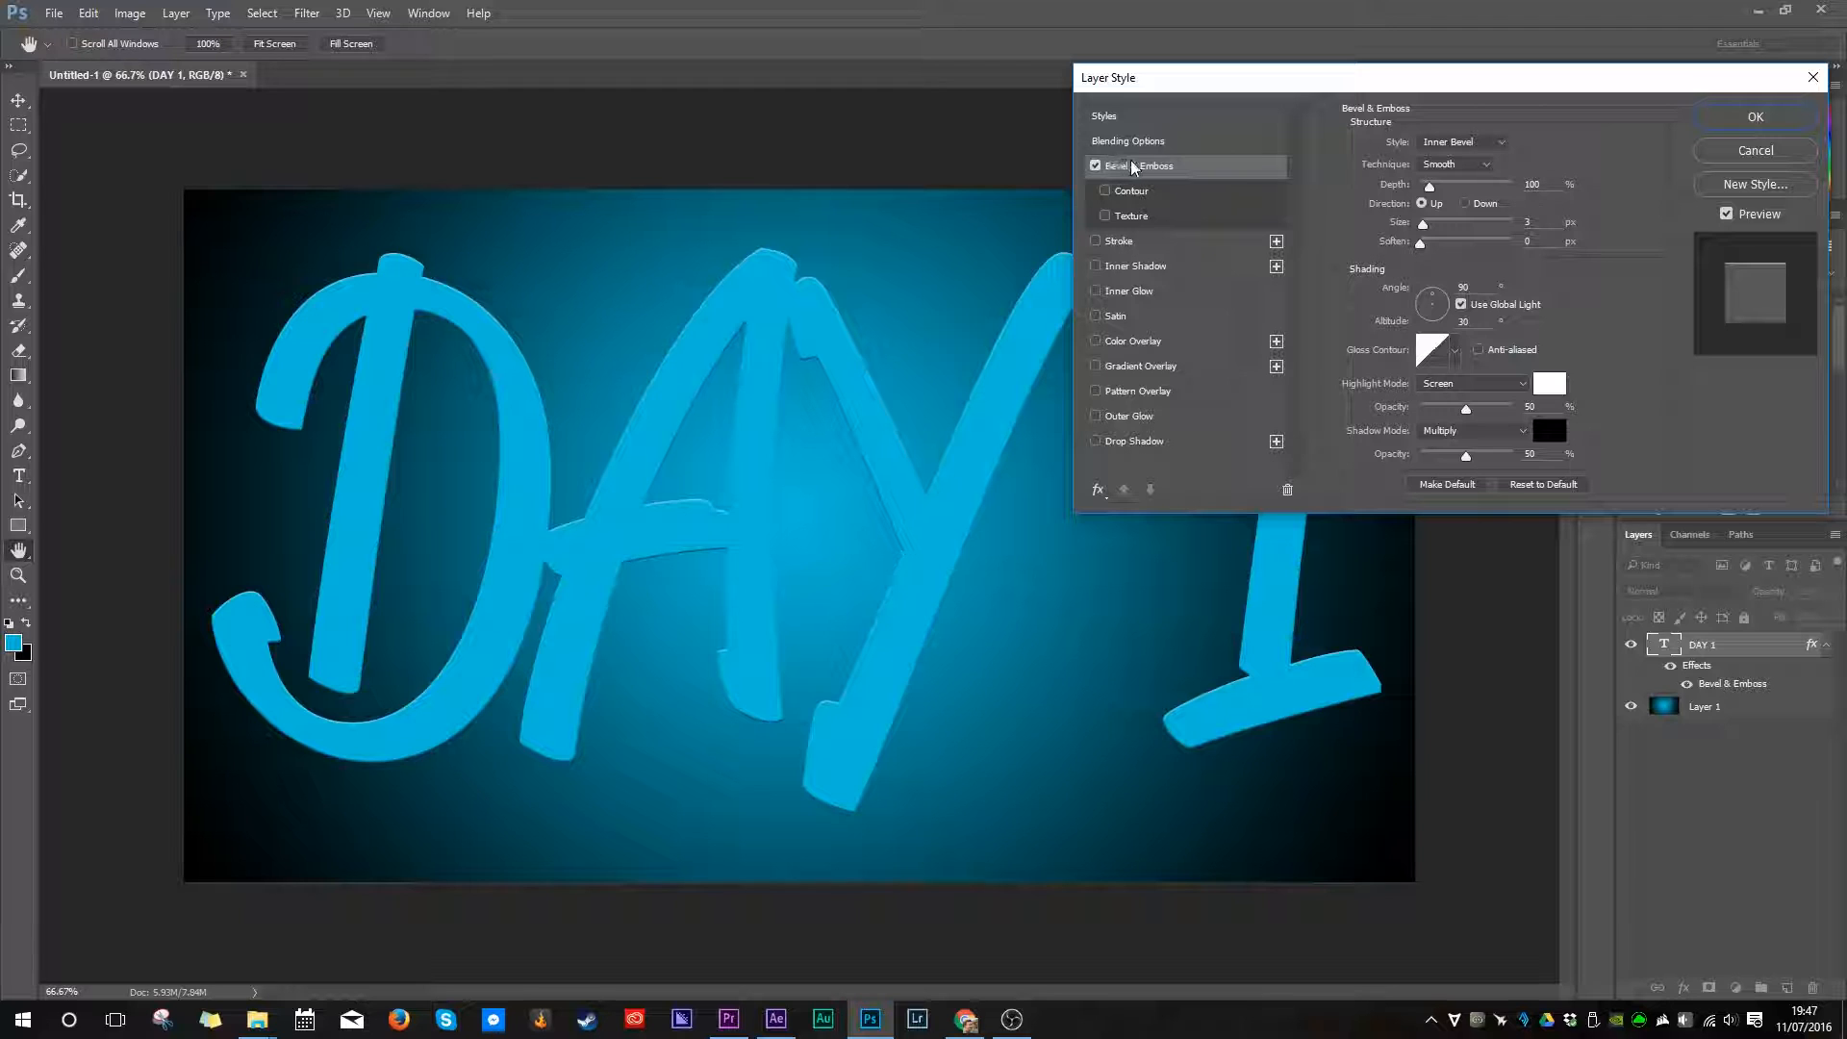
left_click(1131, 191)
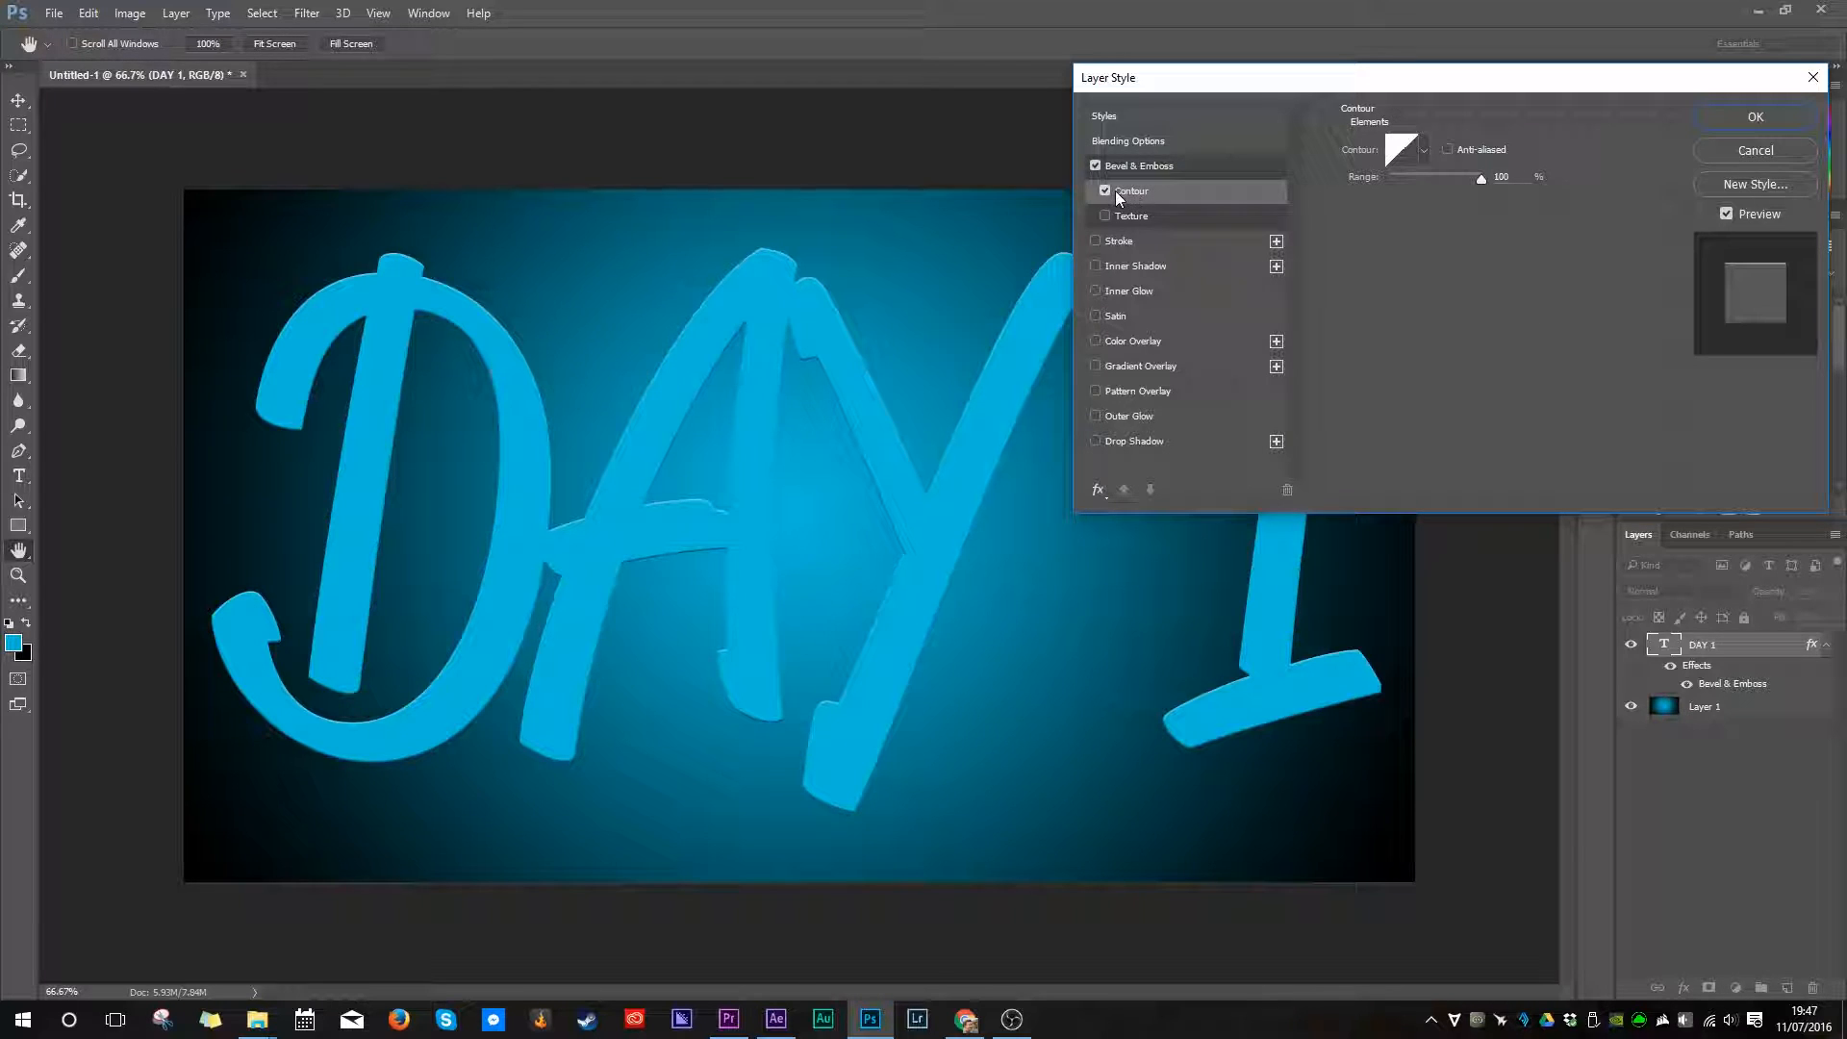
left_click(1102, 191)
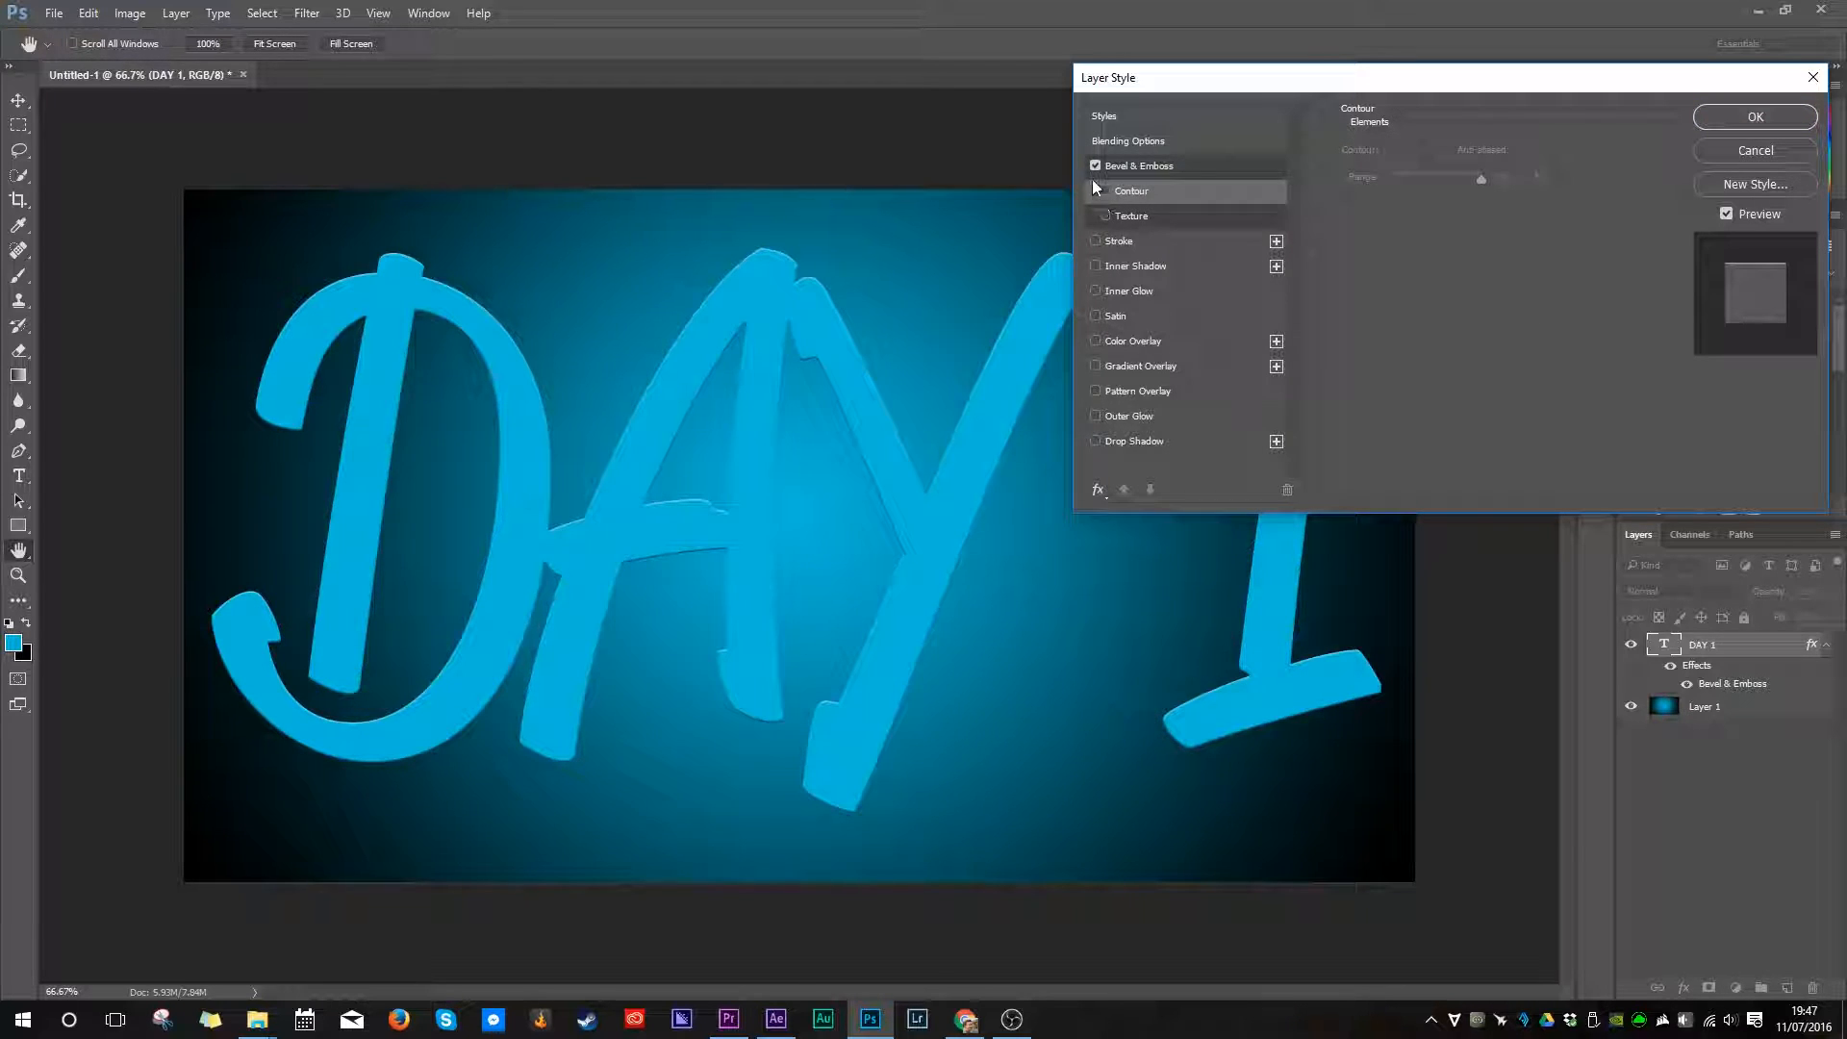
left_click(1093, 165)
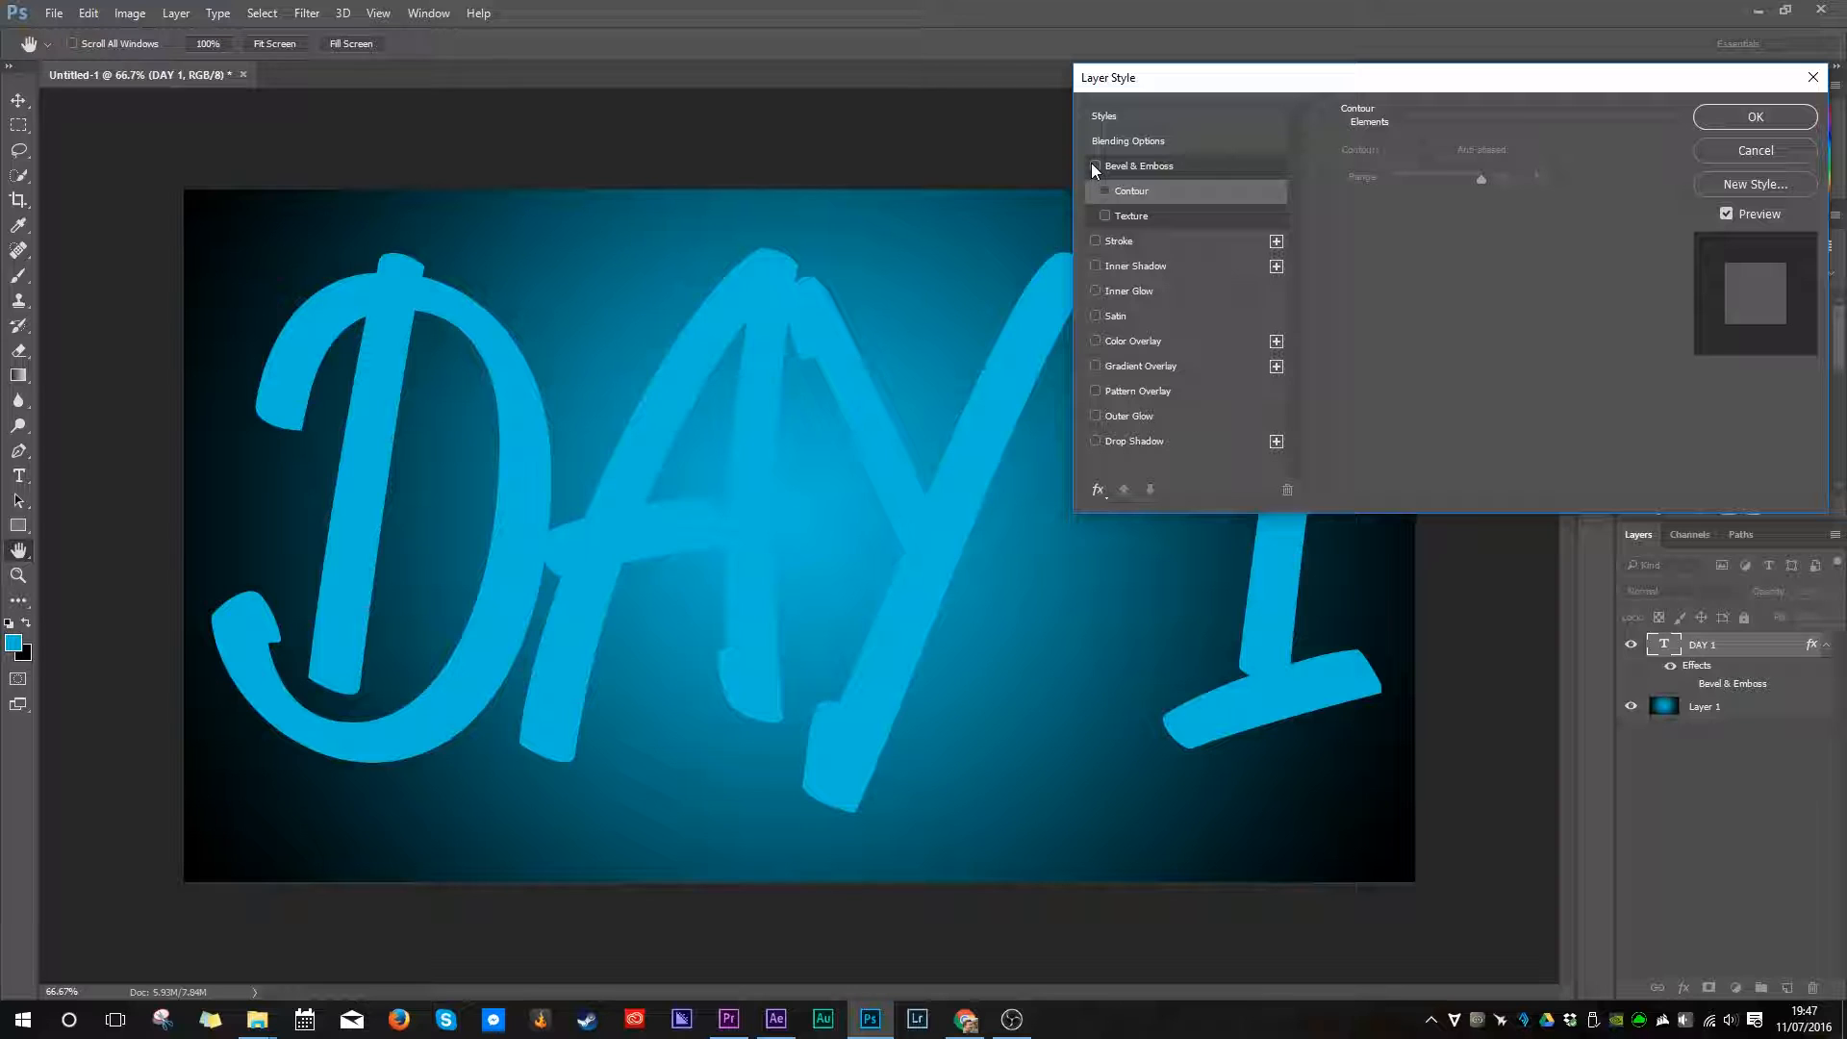
- Enable Stroke, Inner Shadow, Inner Glow, Color Overlay, Outer Glow and Drop Shadow on the DAY 1 text layer
left_click(1094, 240)
left_click(1096, 265)
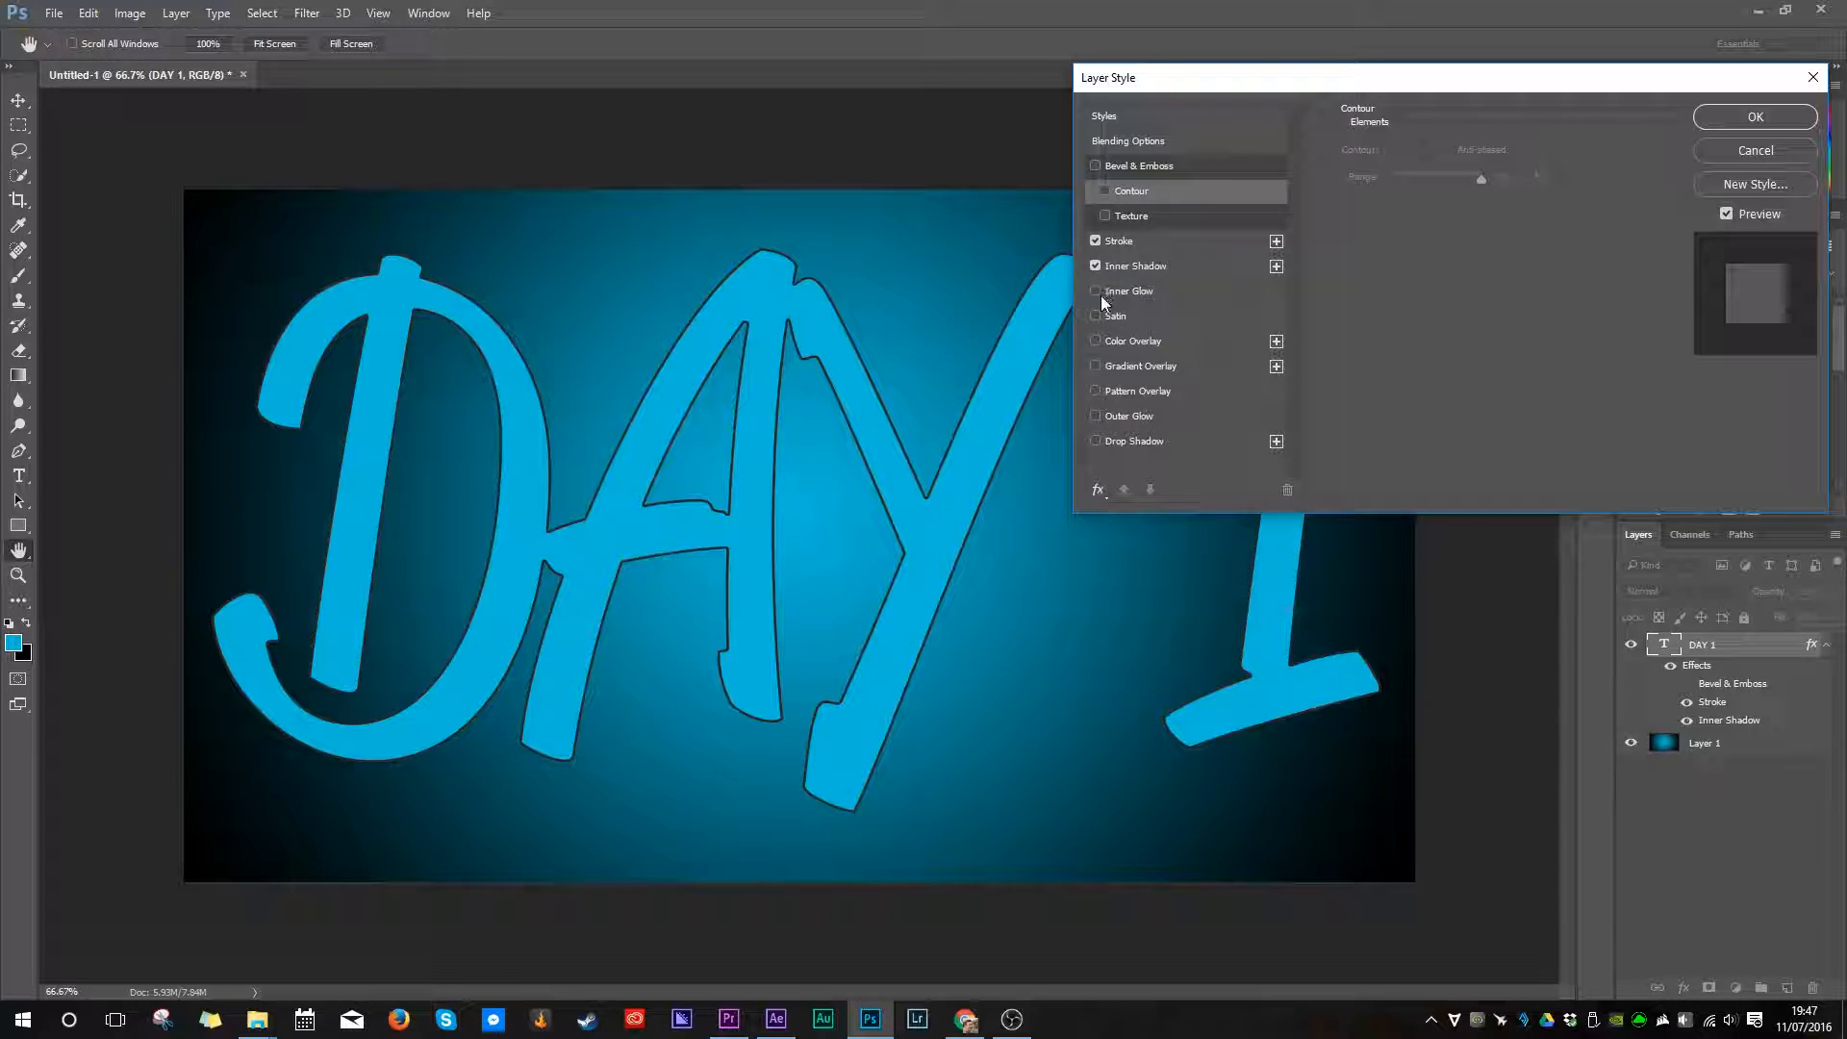
left_click(1094, 291)
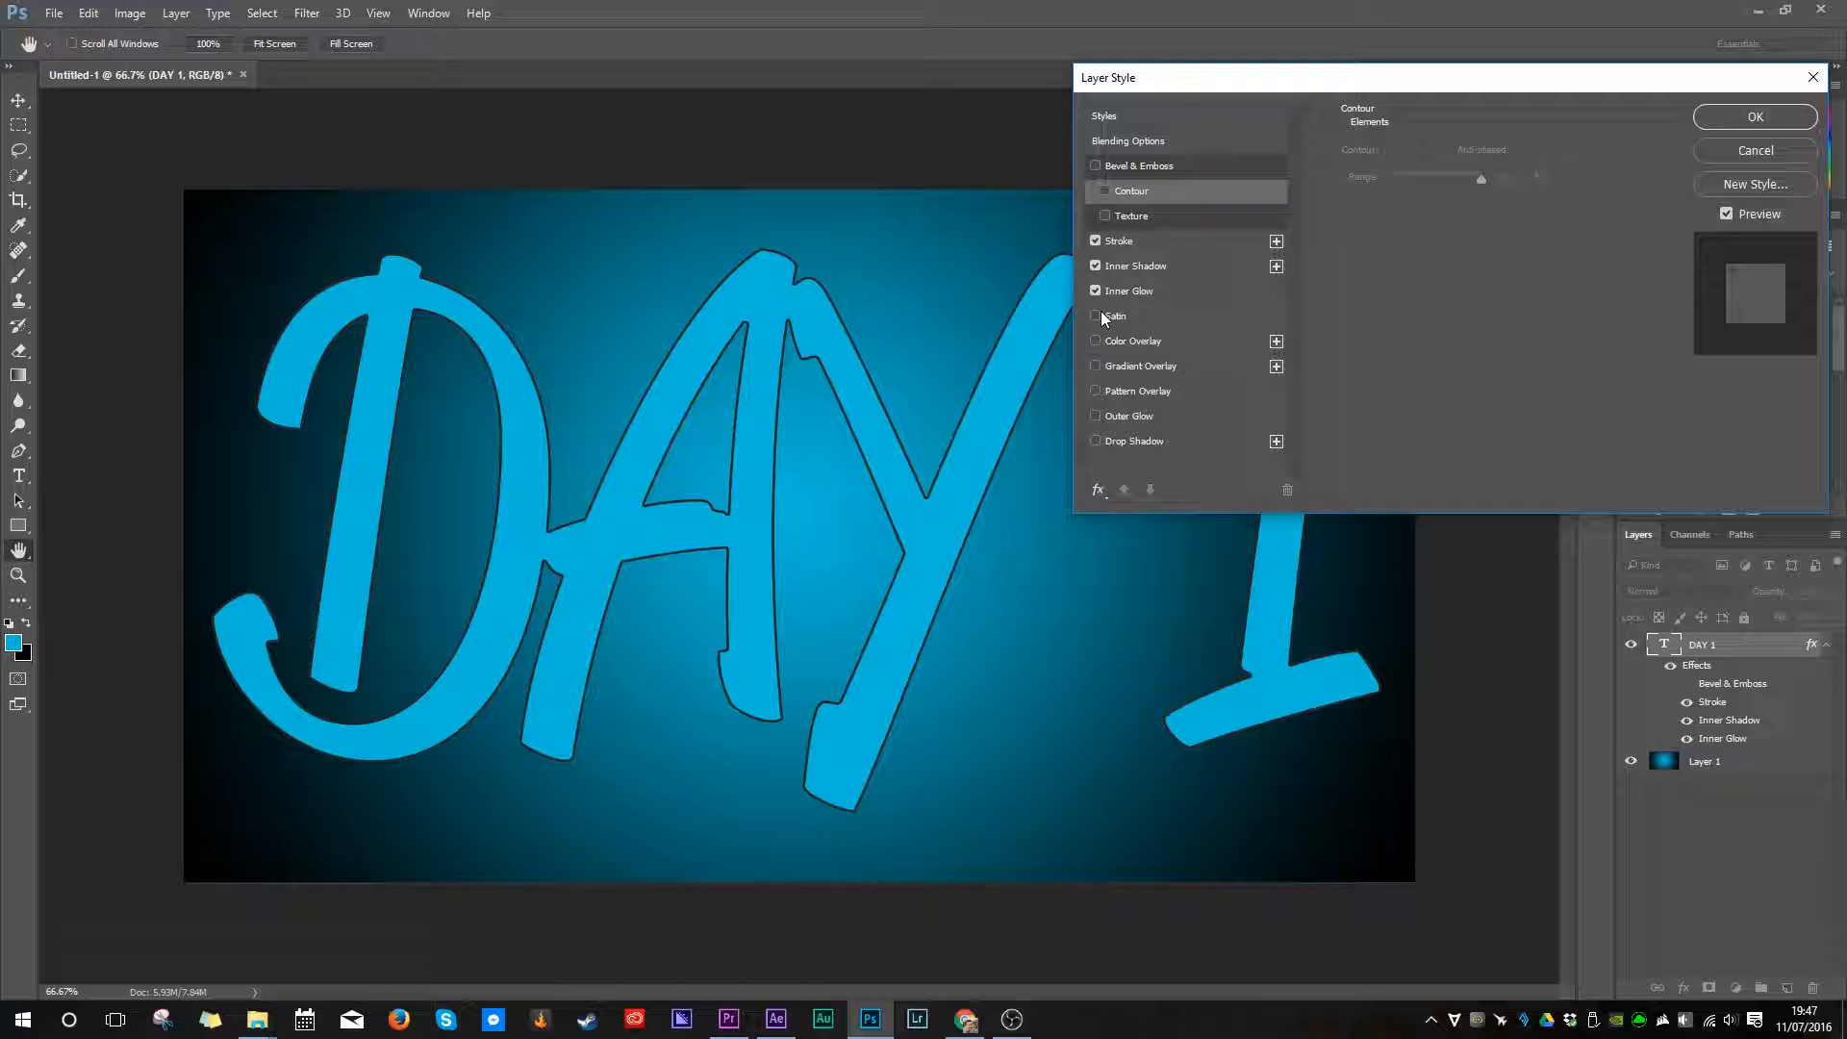
left_click(1096, 342)
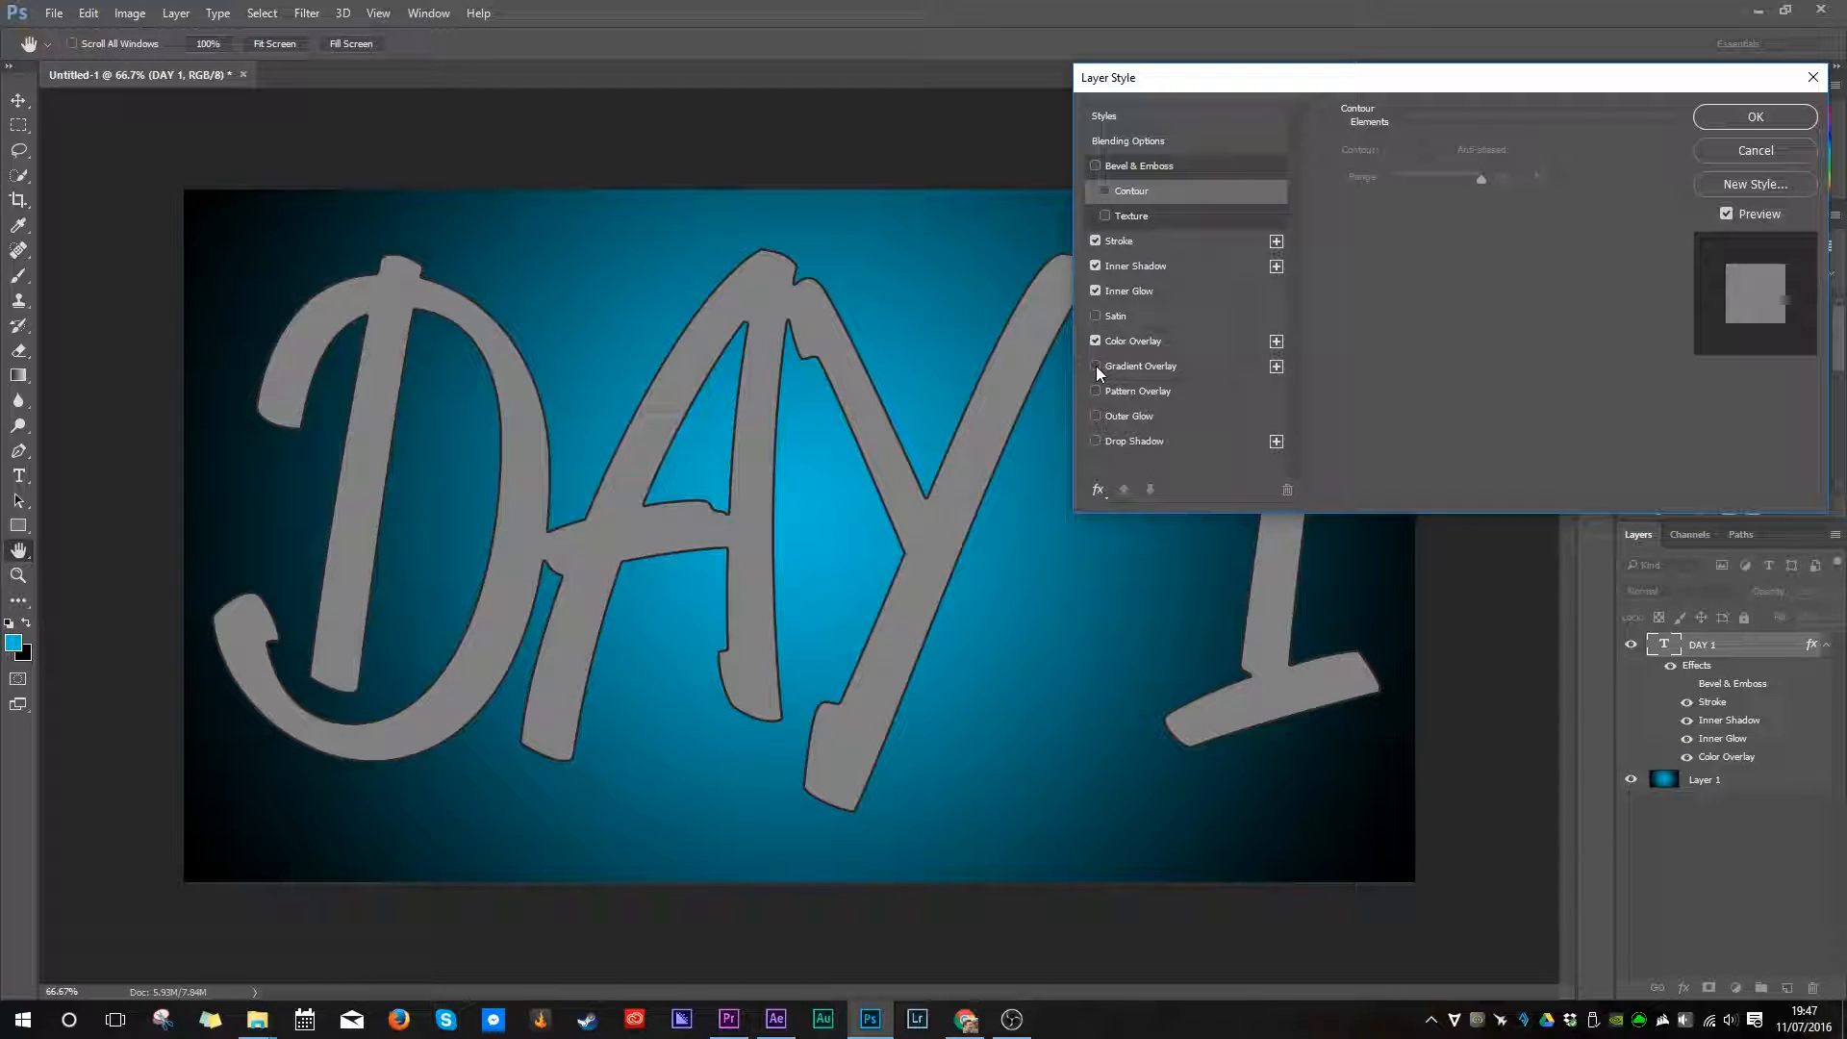
left_click(1094, 416)
left_click(1094, 439)
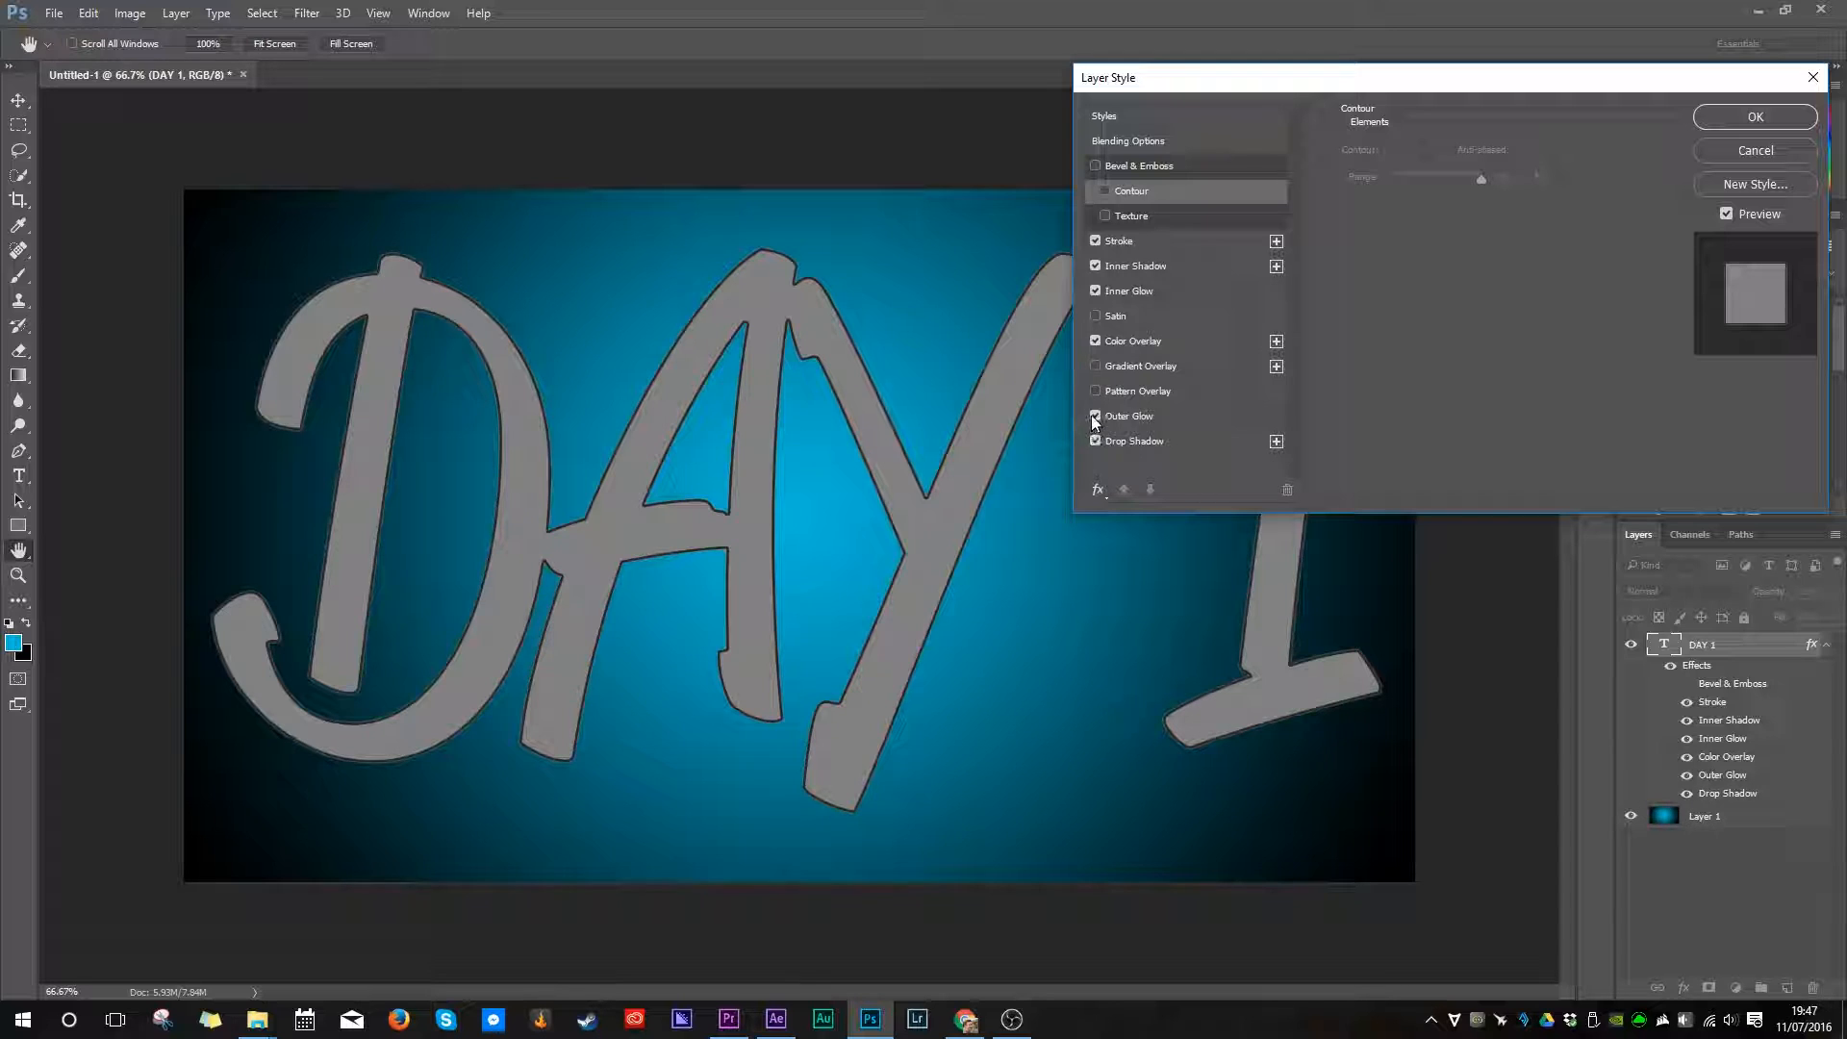
- Compare the text with Outer Glow off and on again, and disable the Stroke effect
left_click(1094, 416)
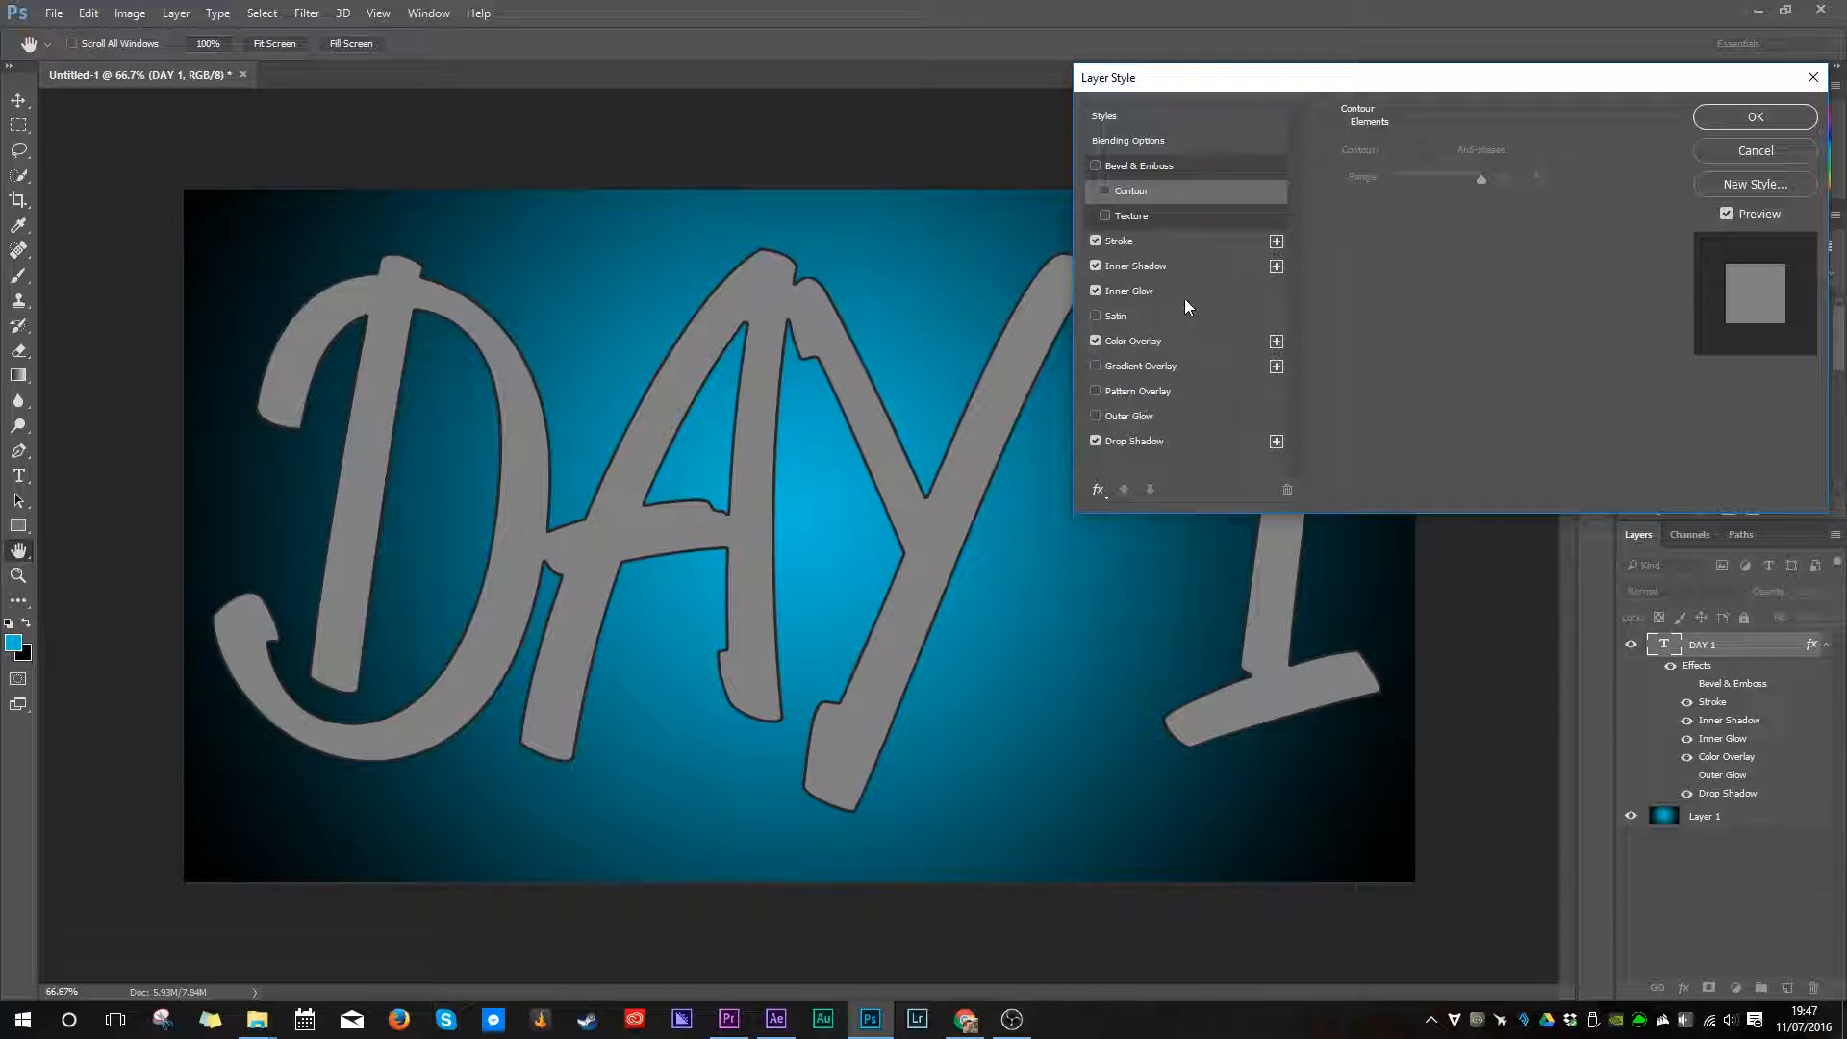
left_click(1096, 291)
left_click(1095, 416)
left_click(1093, 241)
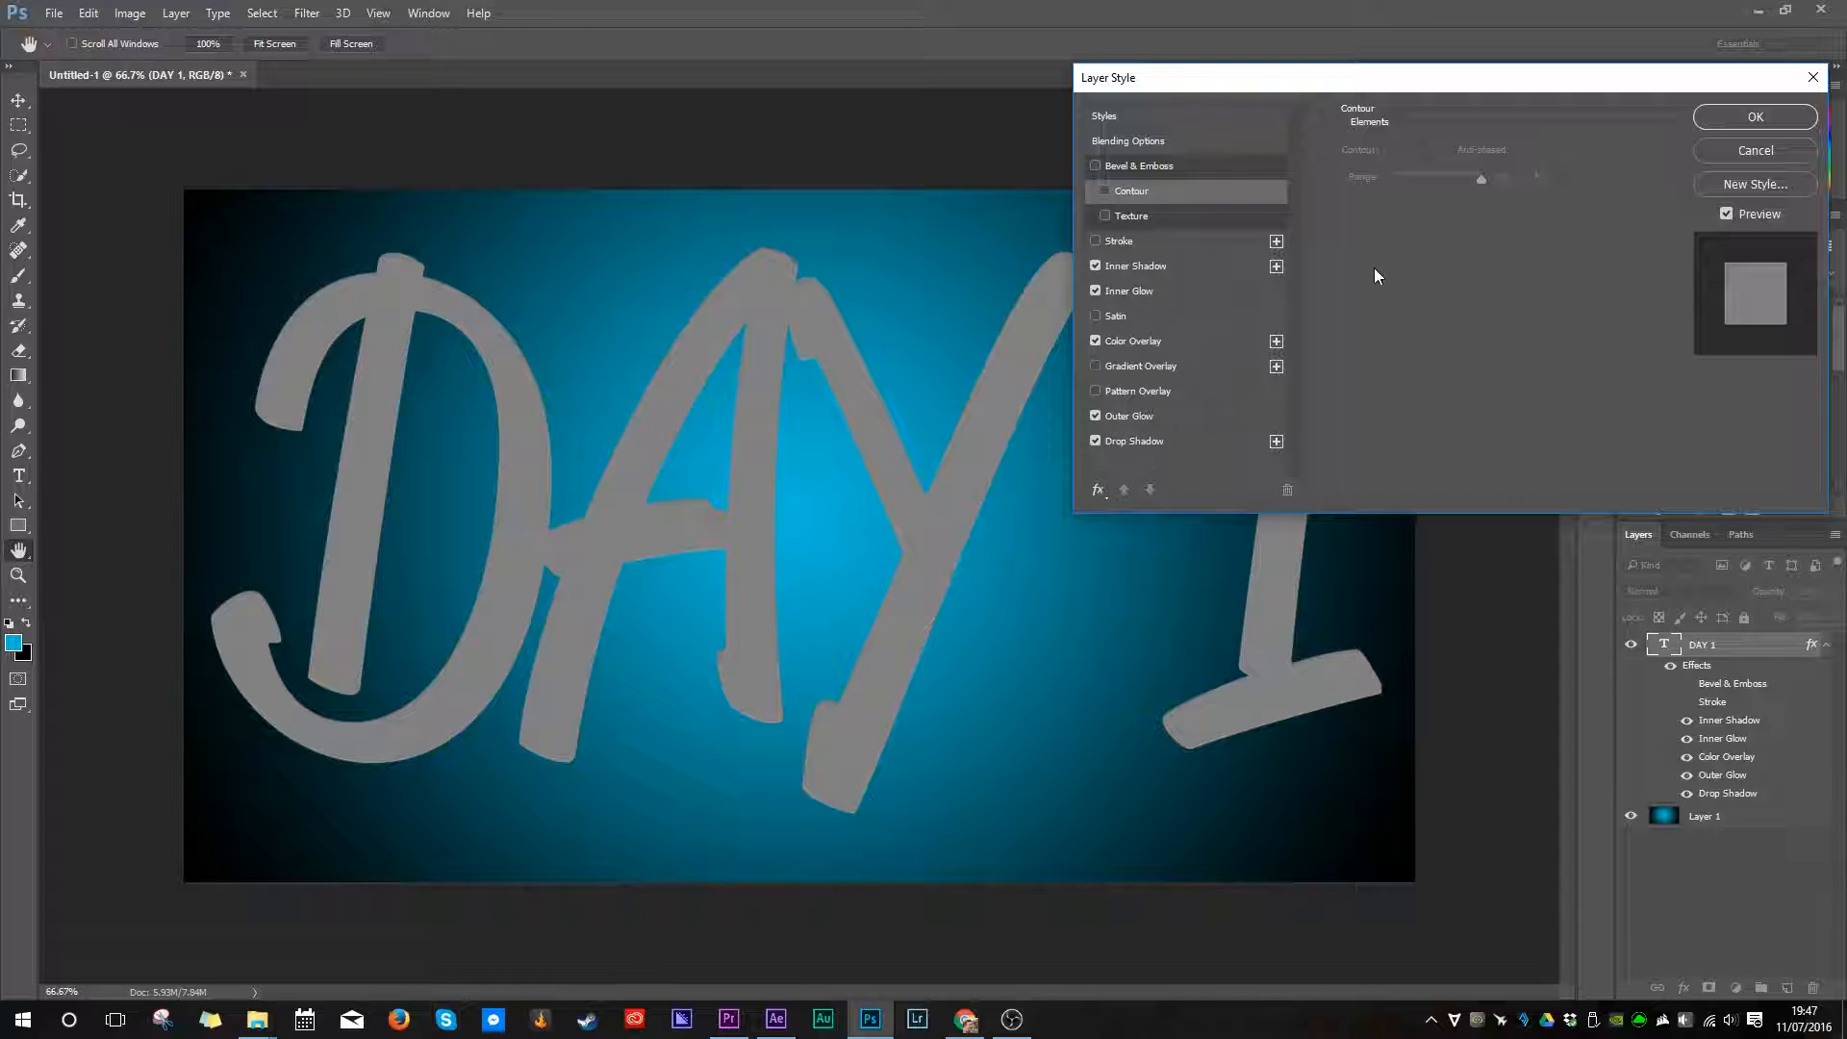
- Change the Color Overlay of the DAY 1 text to light grey #e4e4e4
left_click(1173, 265)
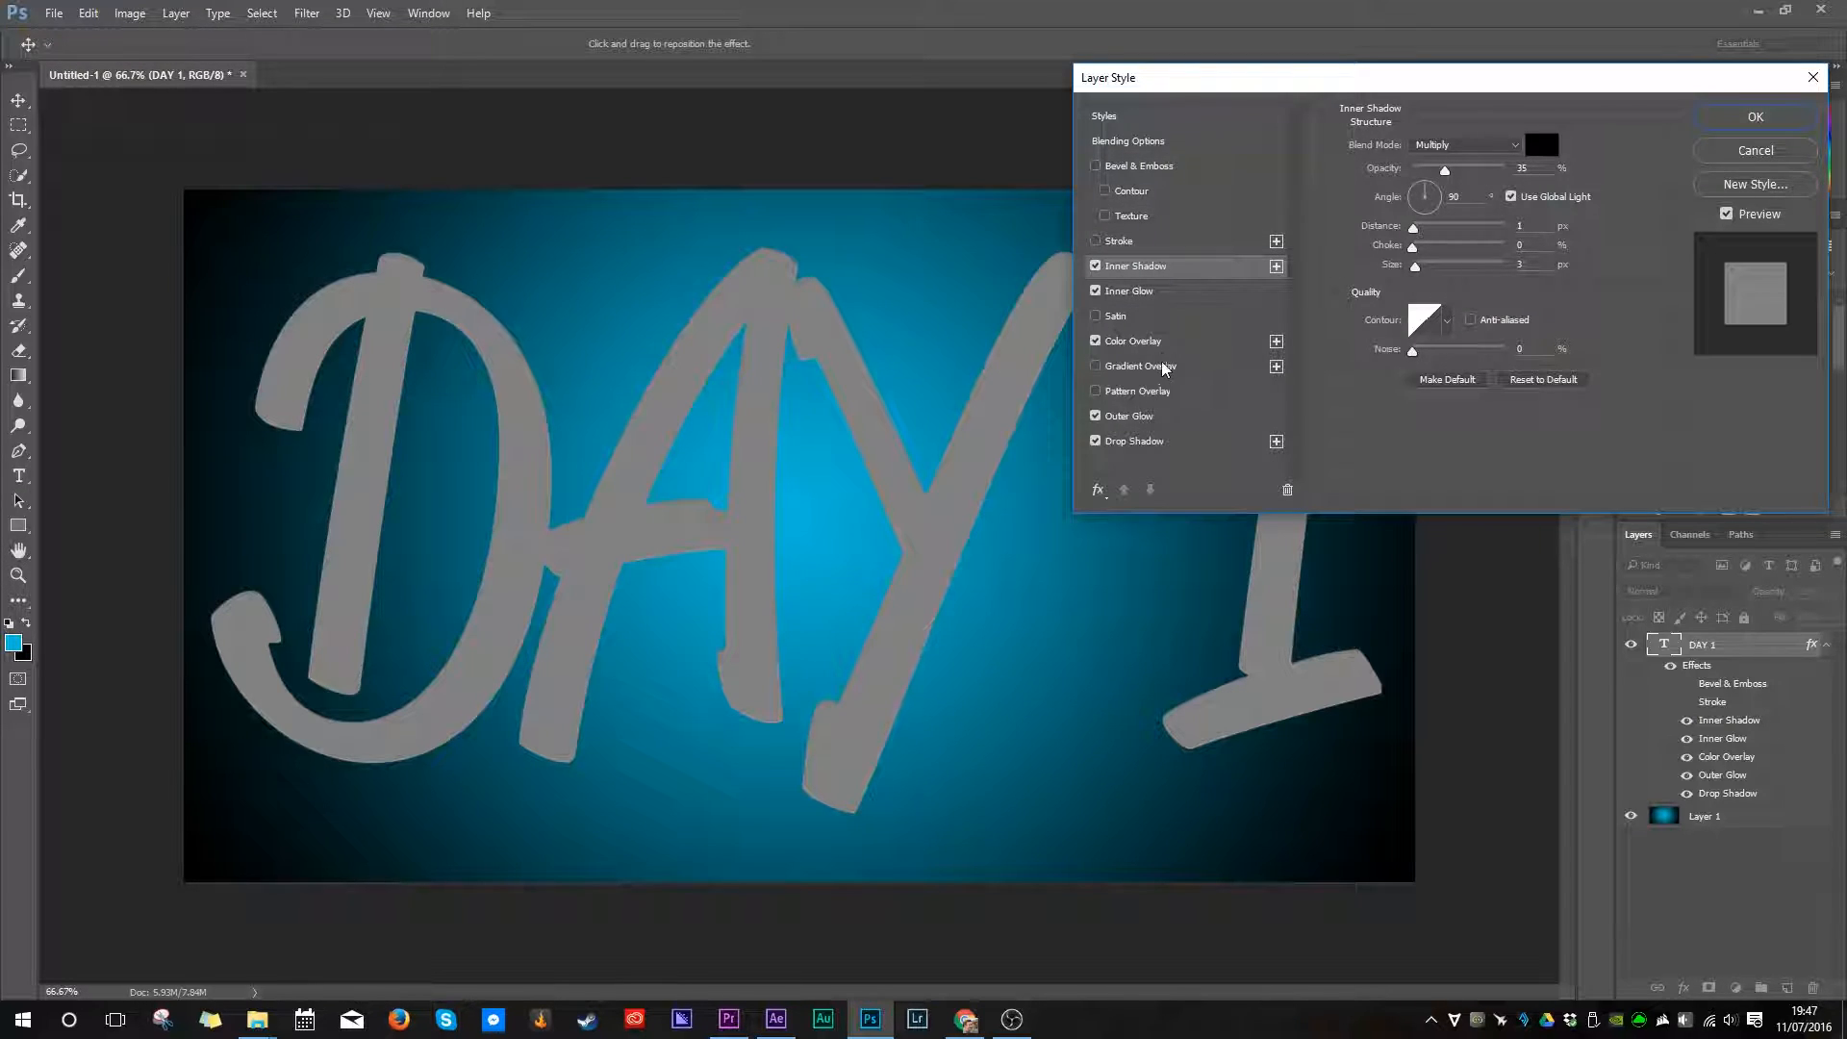
left_click(1175, 343)
left_click(1551, 146)
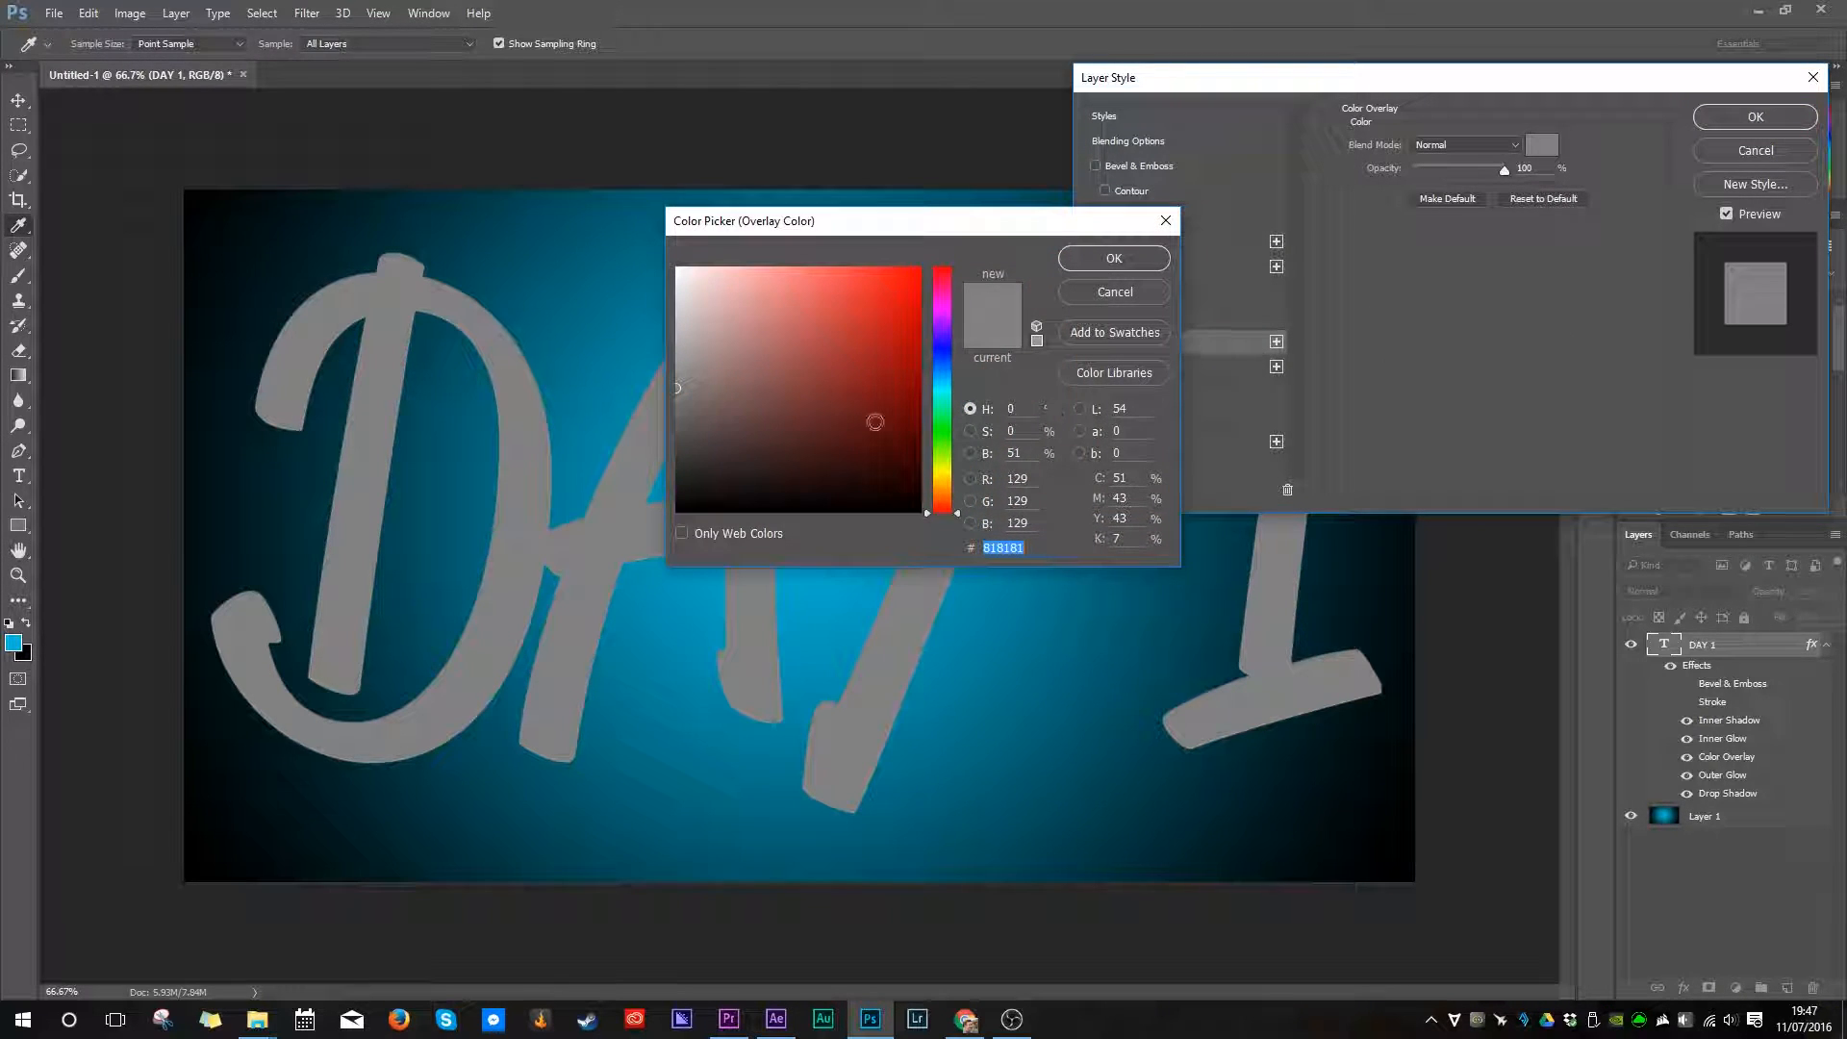
mouse_move(760, 389)
left_mouse_down()
mouse_move(568, 256)
mouse_move(512, 294)
left_mouse_up()
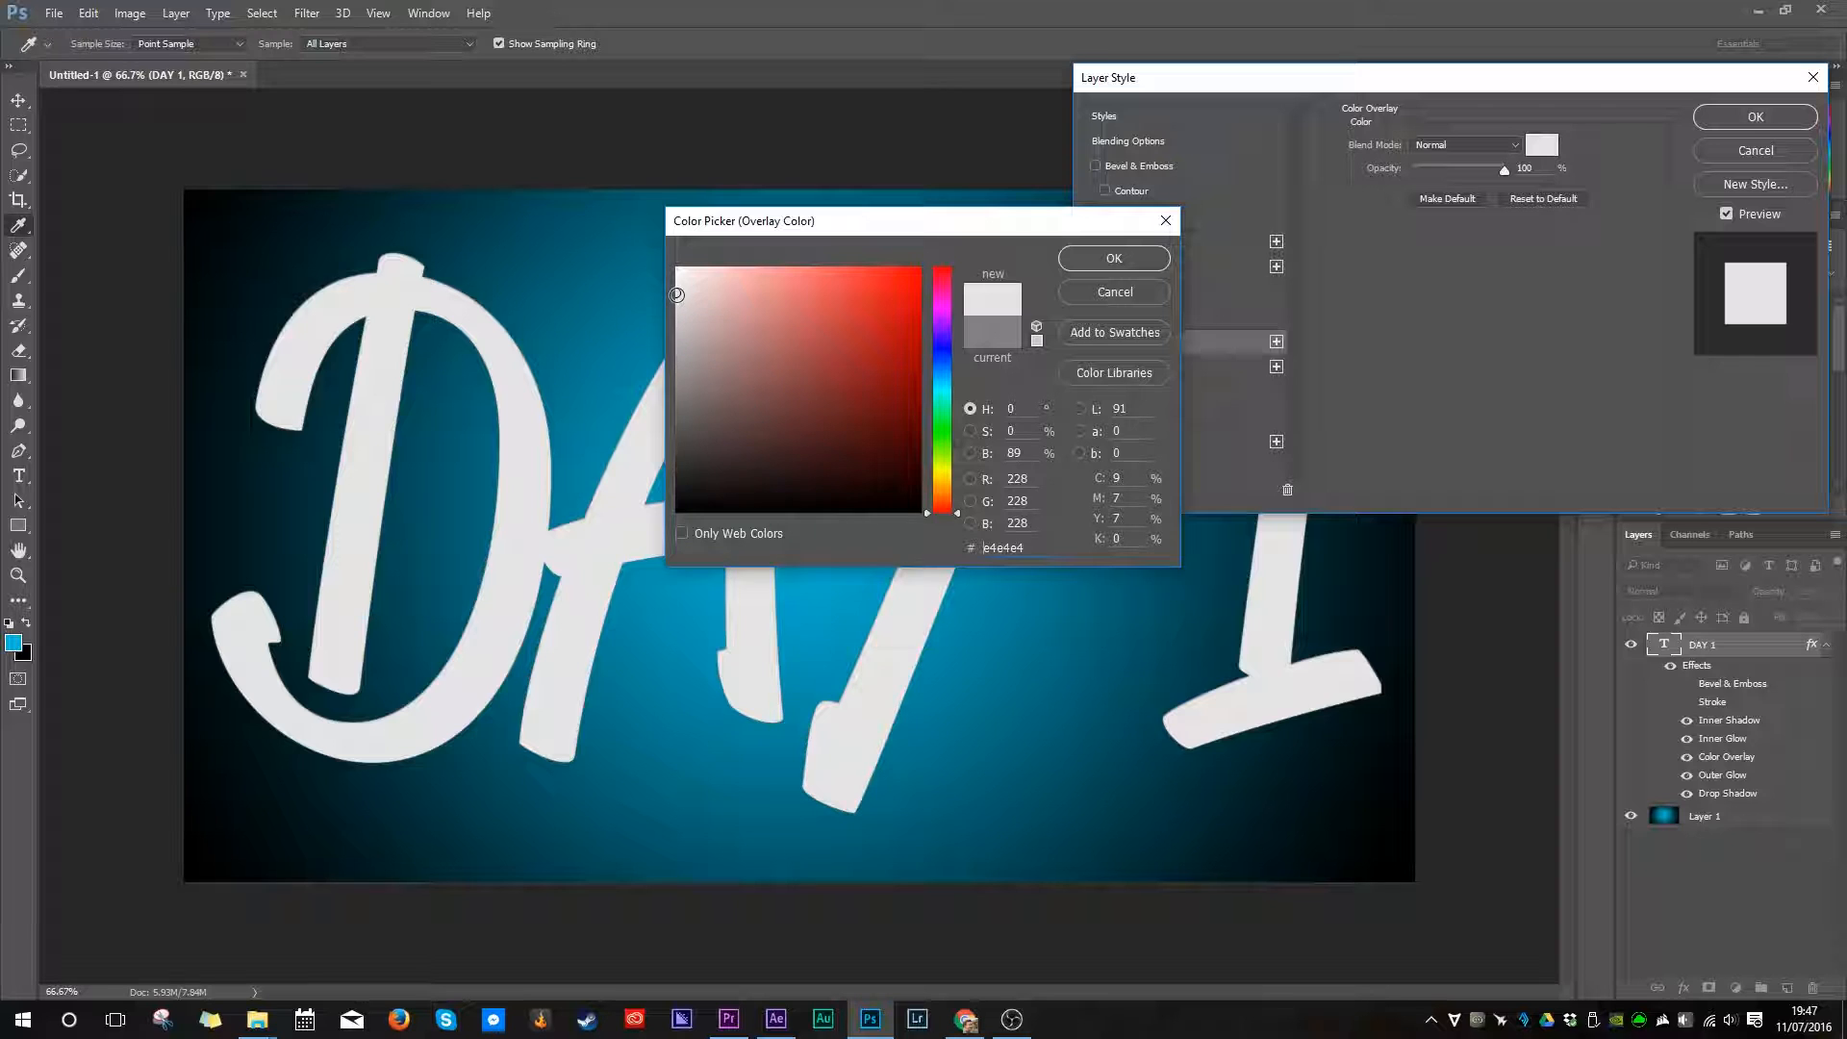
left_click(1091, 267)
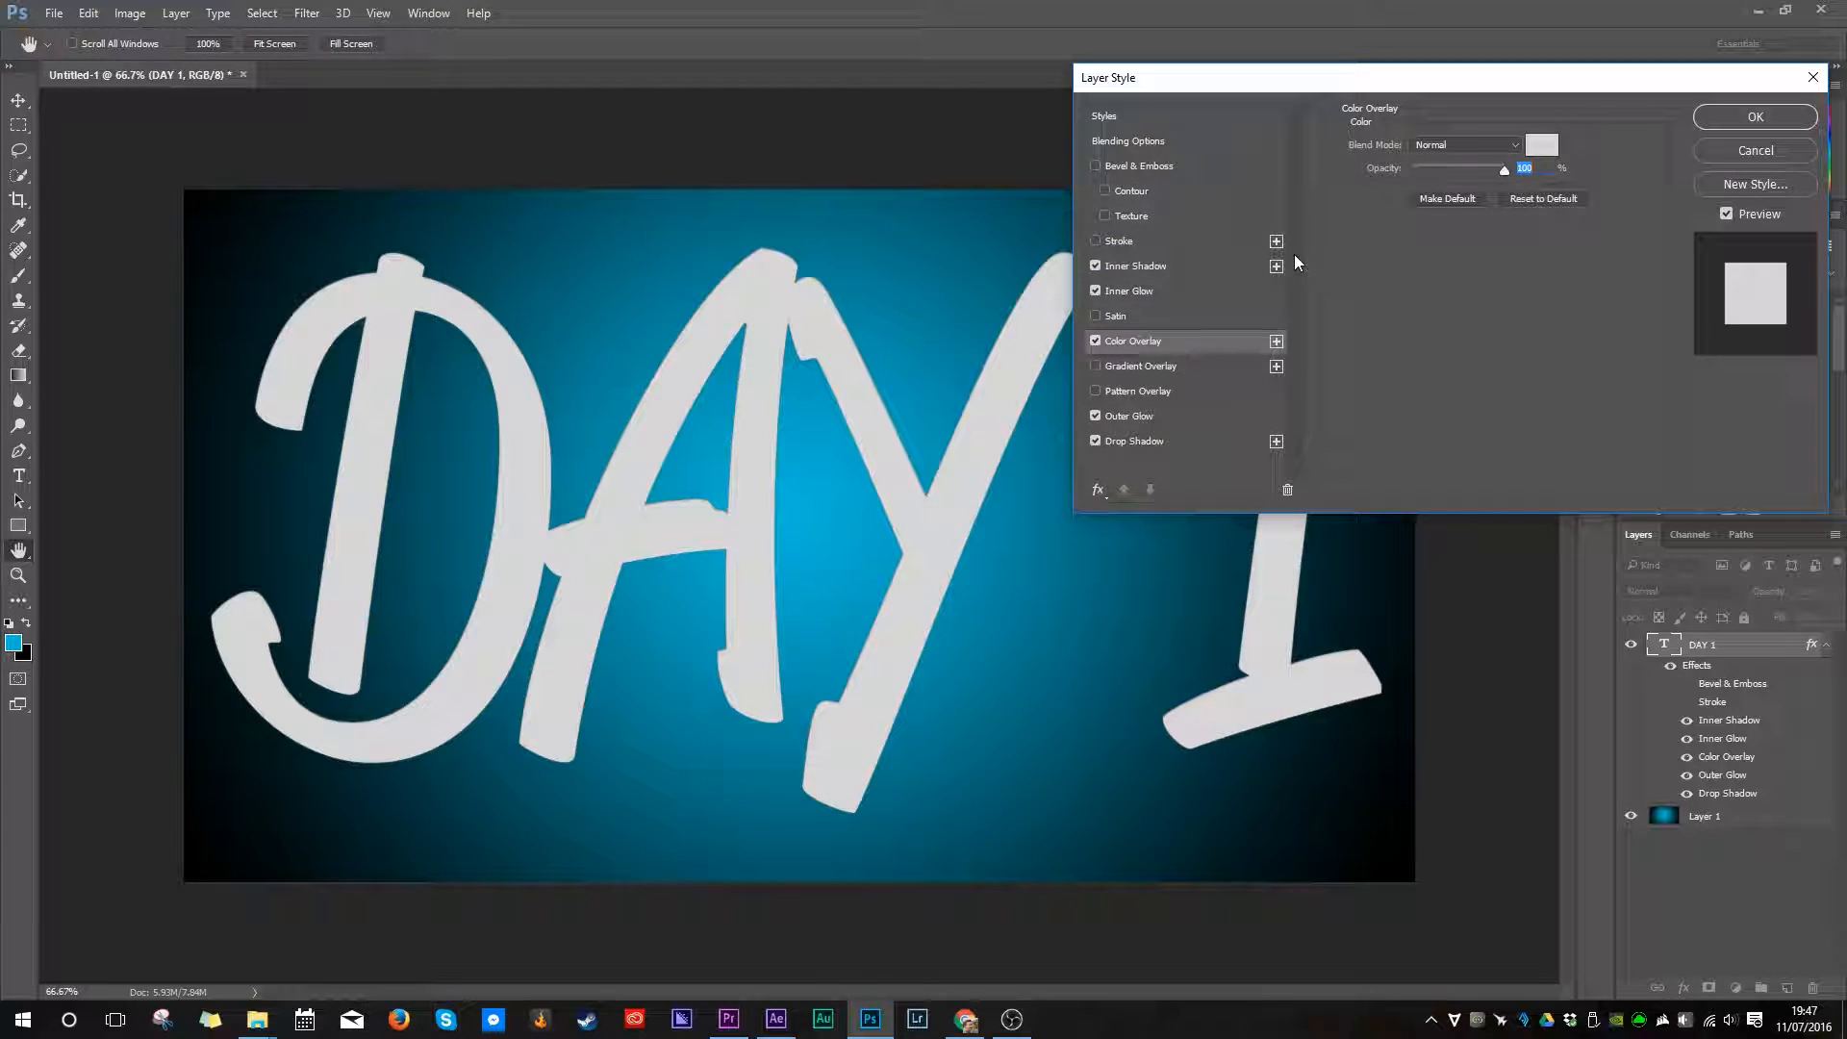
- Set the Inner Glow of the DAY 1 text to 100% opacity and 32 px size
left_click(1163, 267)
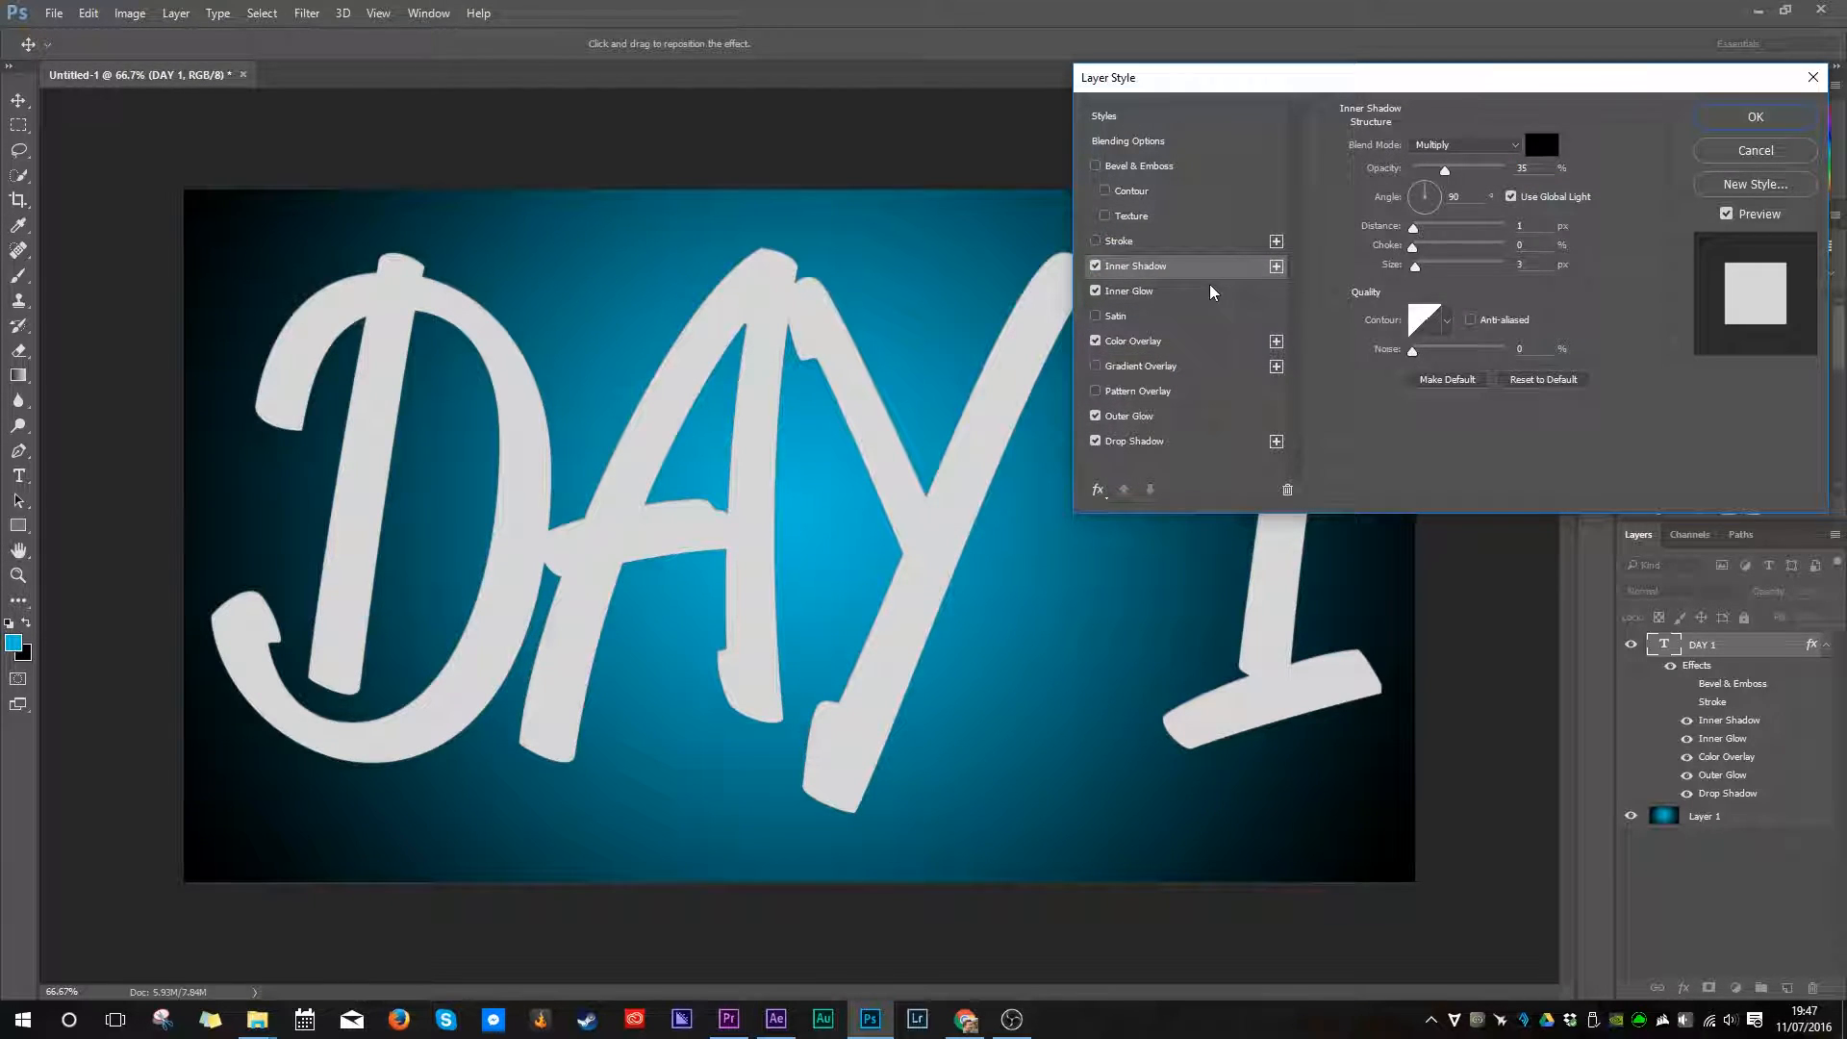
left_click(1214, 290)
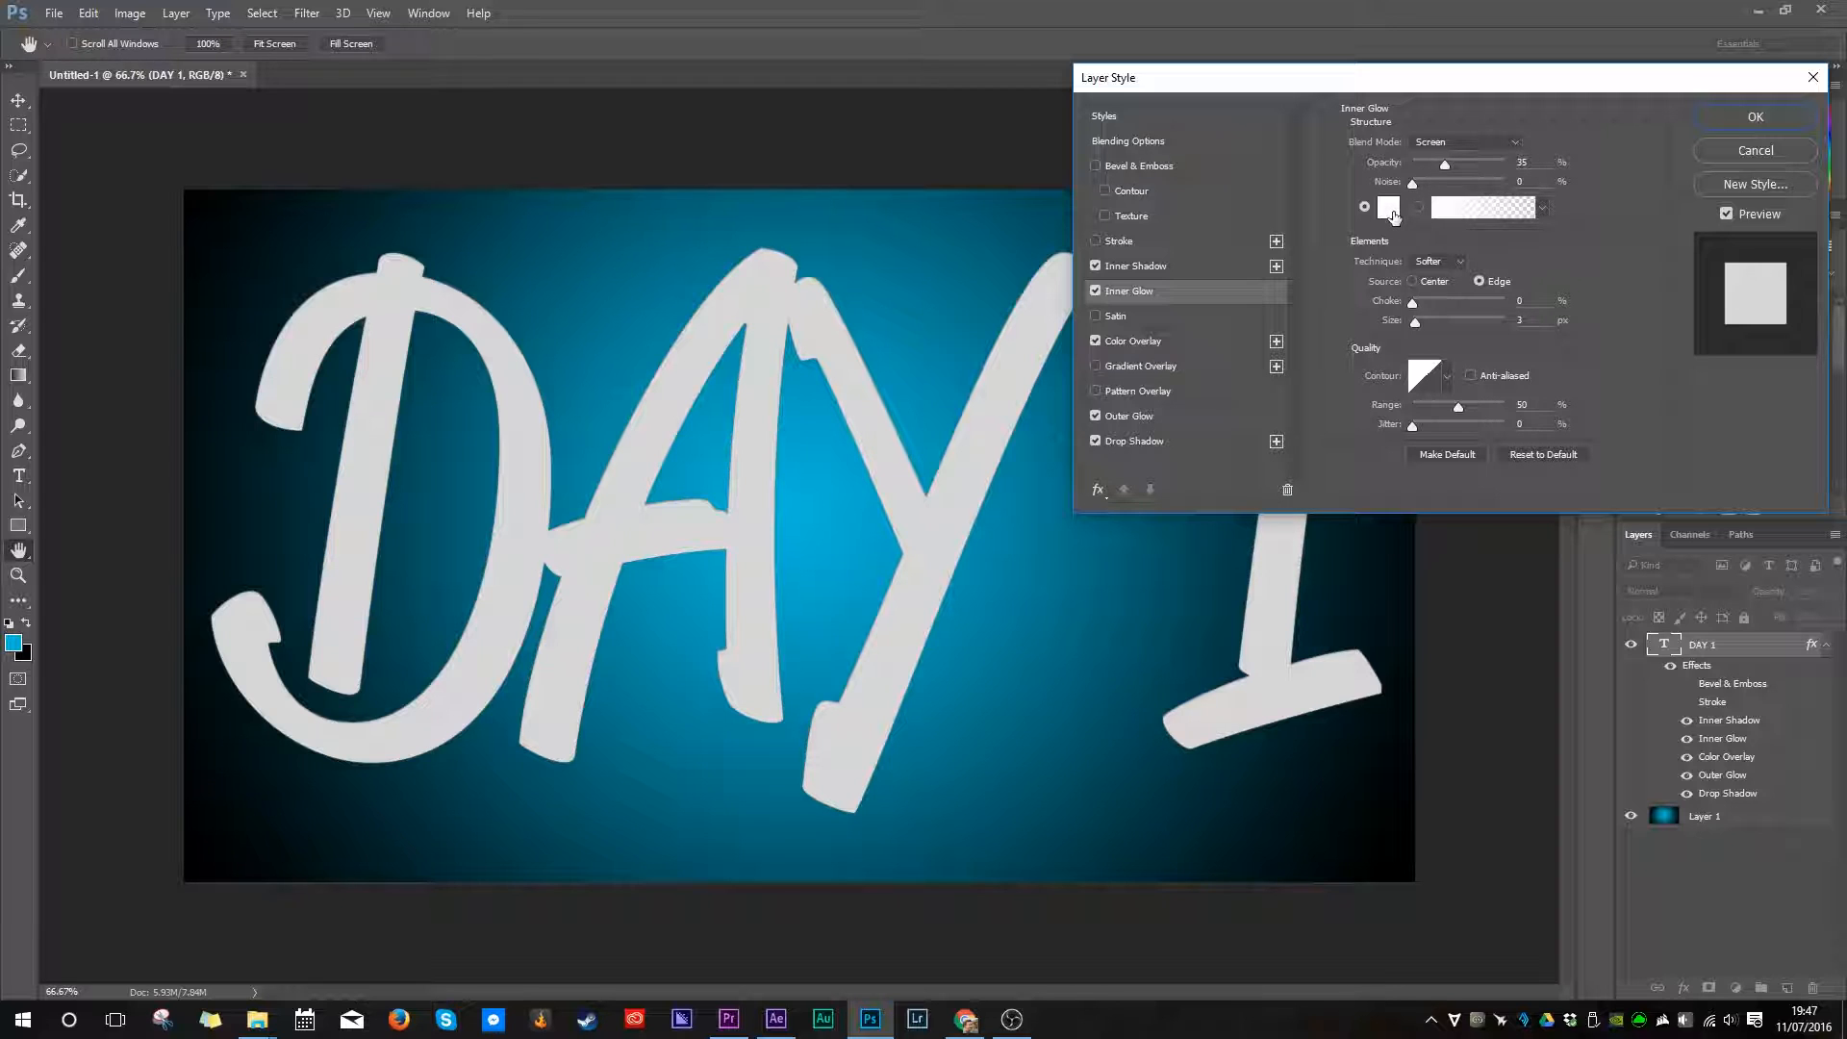
left_click_drag(1453, 163, 1541, 170)
left_click_drag(1420, 320, 1427, 325)
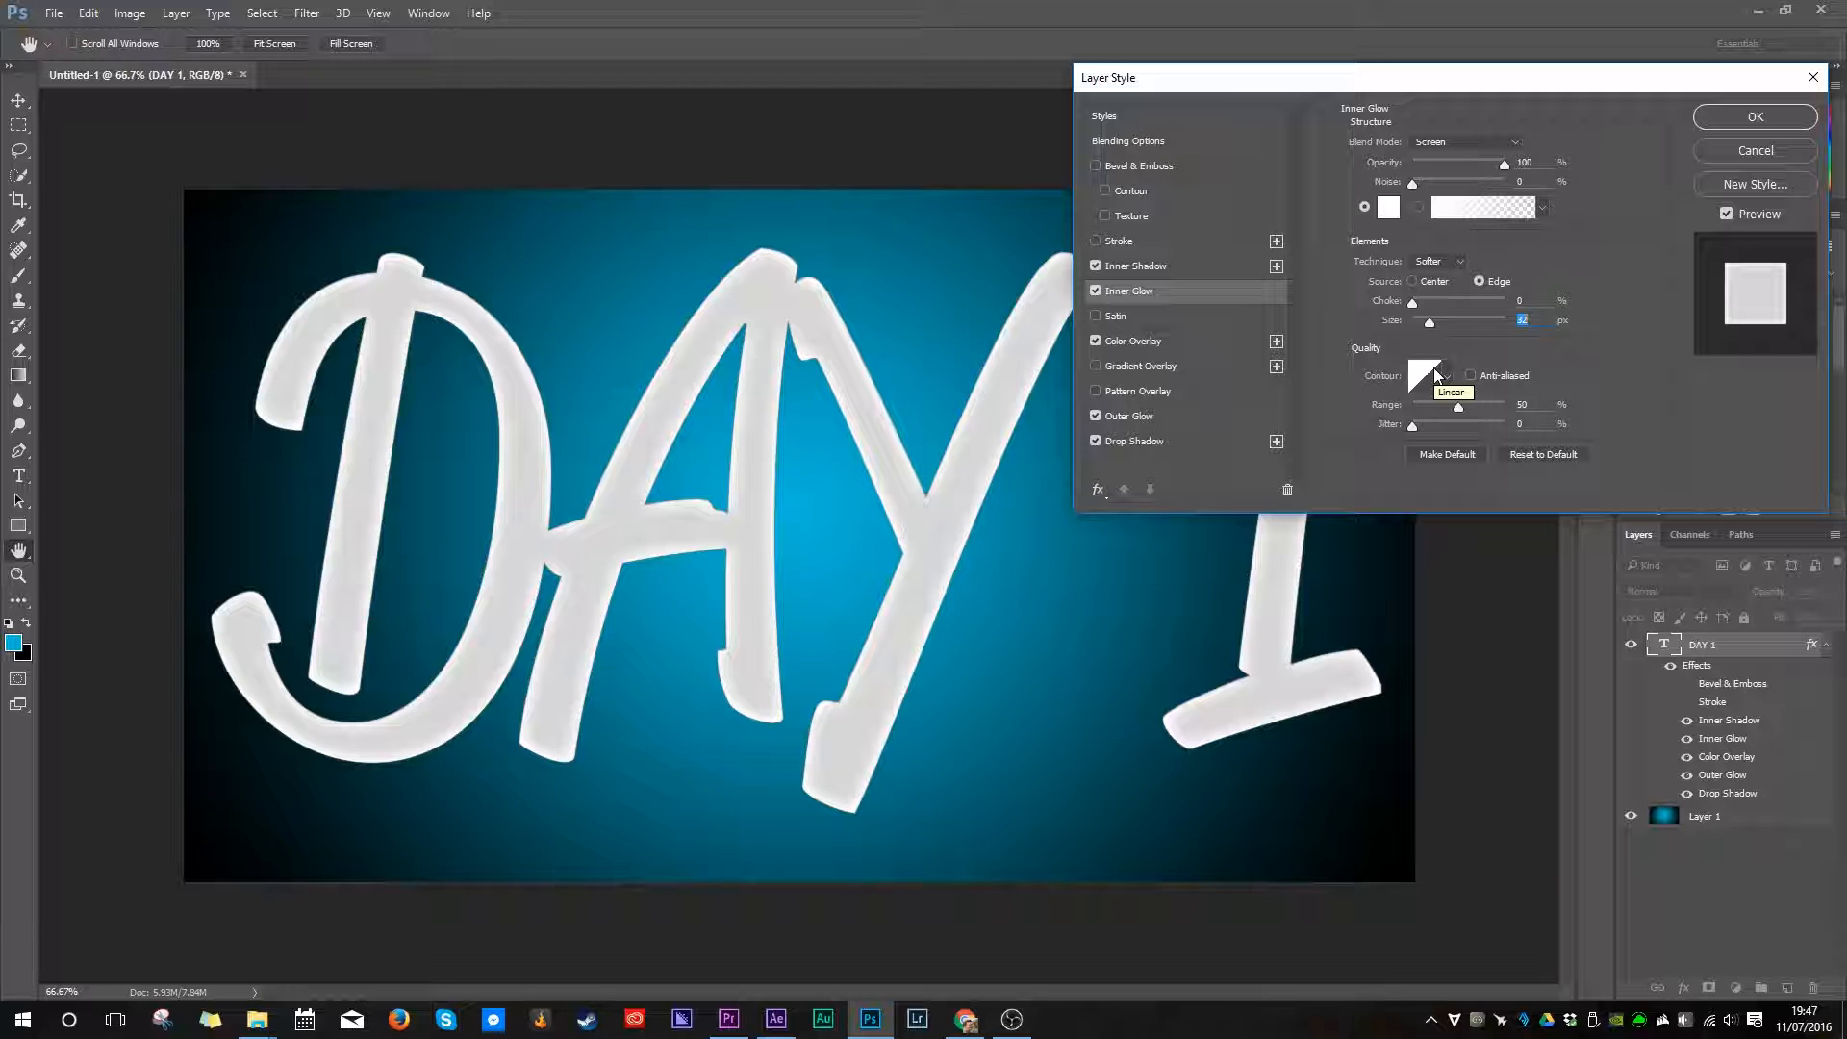
left_click(1433, 277)
- Try a black Outer Glow on the text with 100% opacity, 74% spread and 133 px size
left_click(1154, 417)
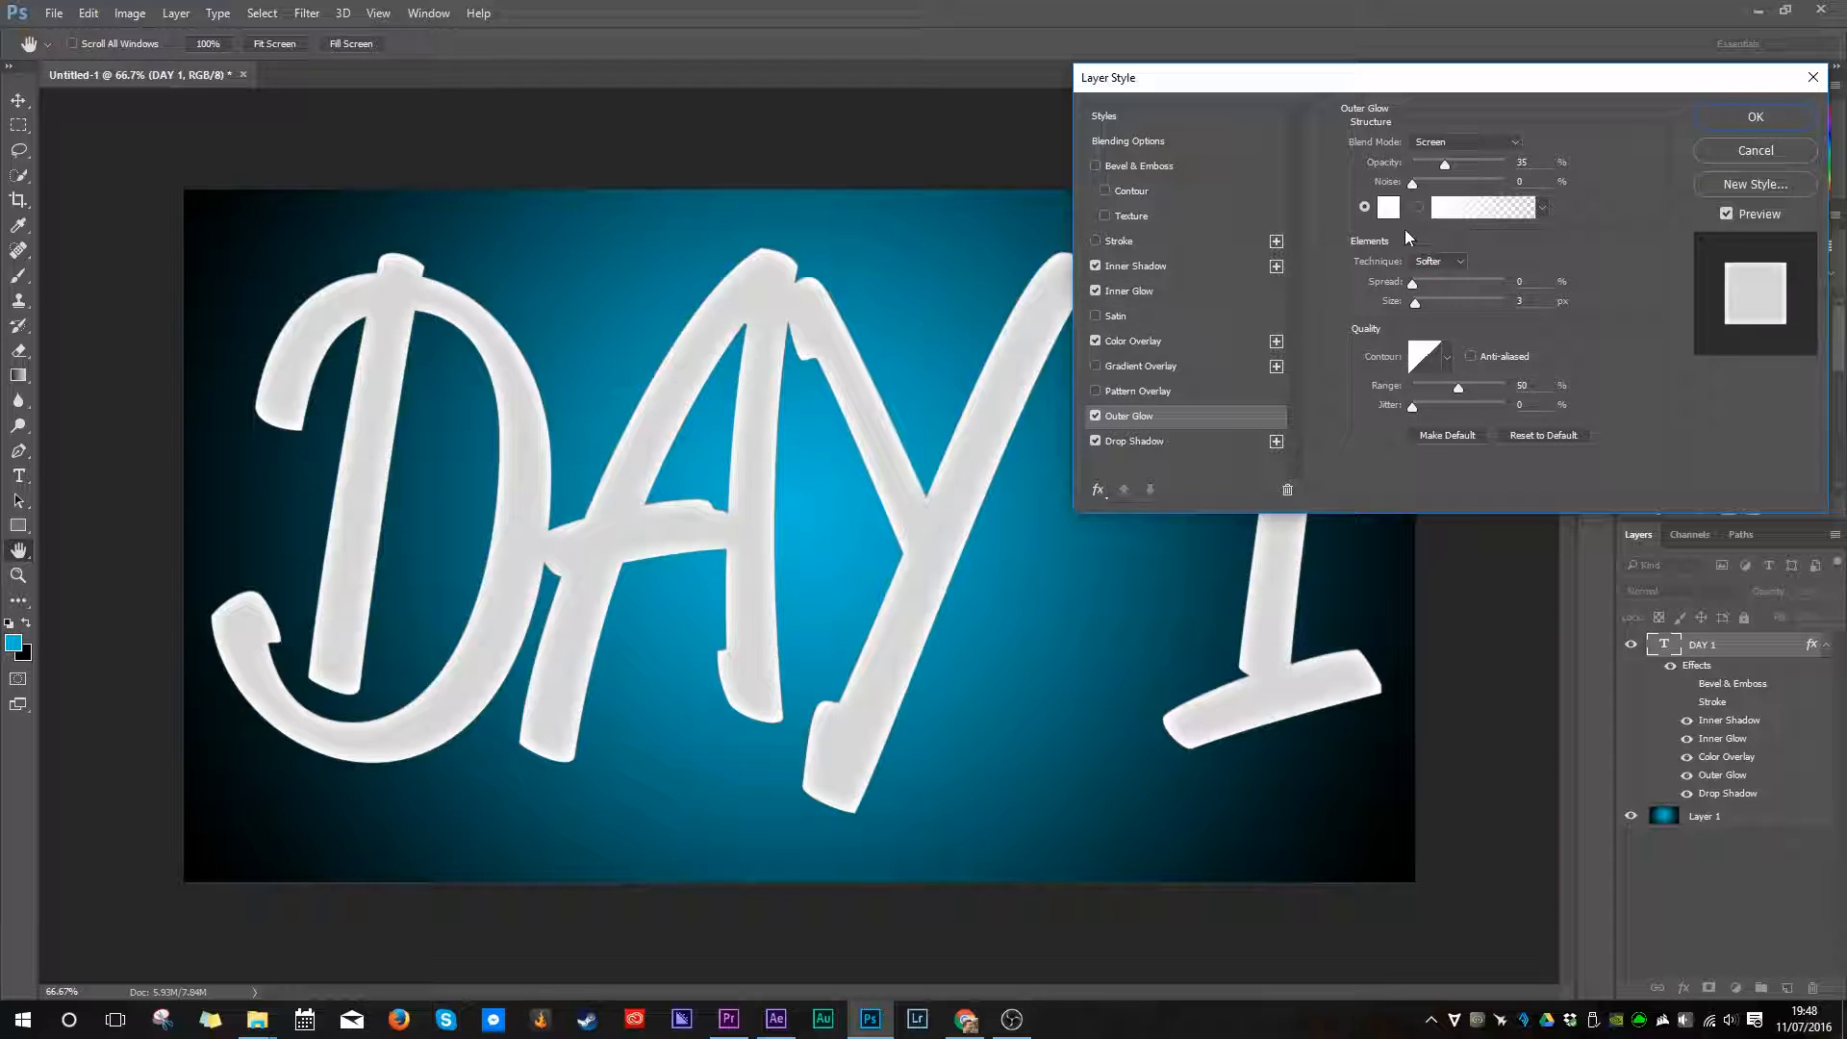
left_click(1388, 208)
left_click_drag(887, 456, 898, 520)
left_click(1099, 252)
left_click(1423, 302)
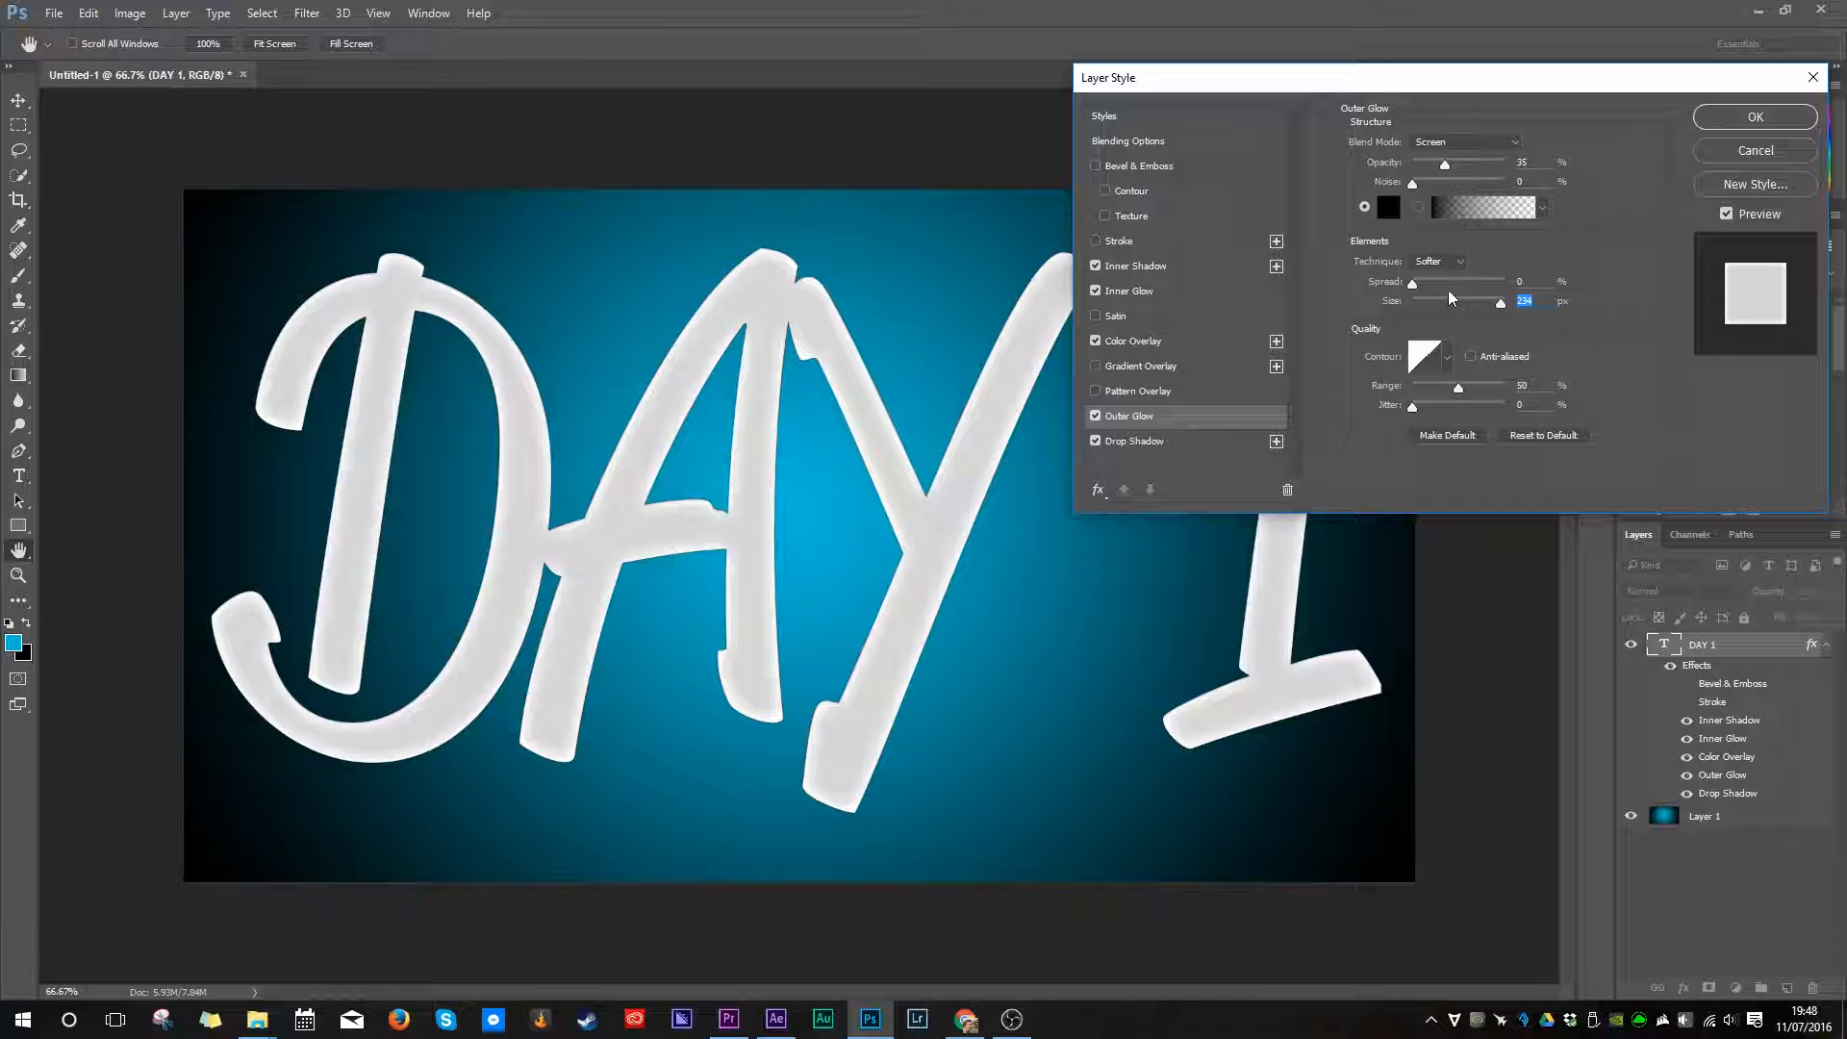
left_click_drag(1430, 284, 1467, 302)
left_click_drag(1445, 165, 1534, 162)
left_click_drag(1455, 286, 1482, 285)
- Disable the Outer Glow and enable a Stroke positioned Outside on the DAY 1 text
left_click(1095, 416)
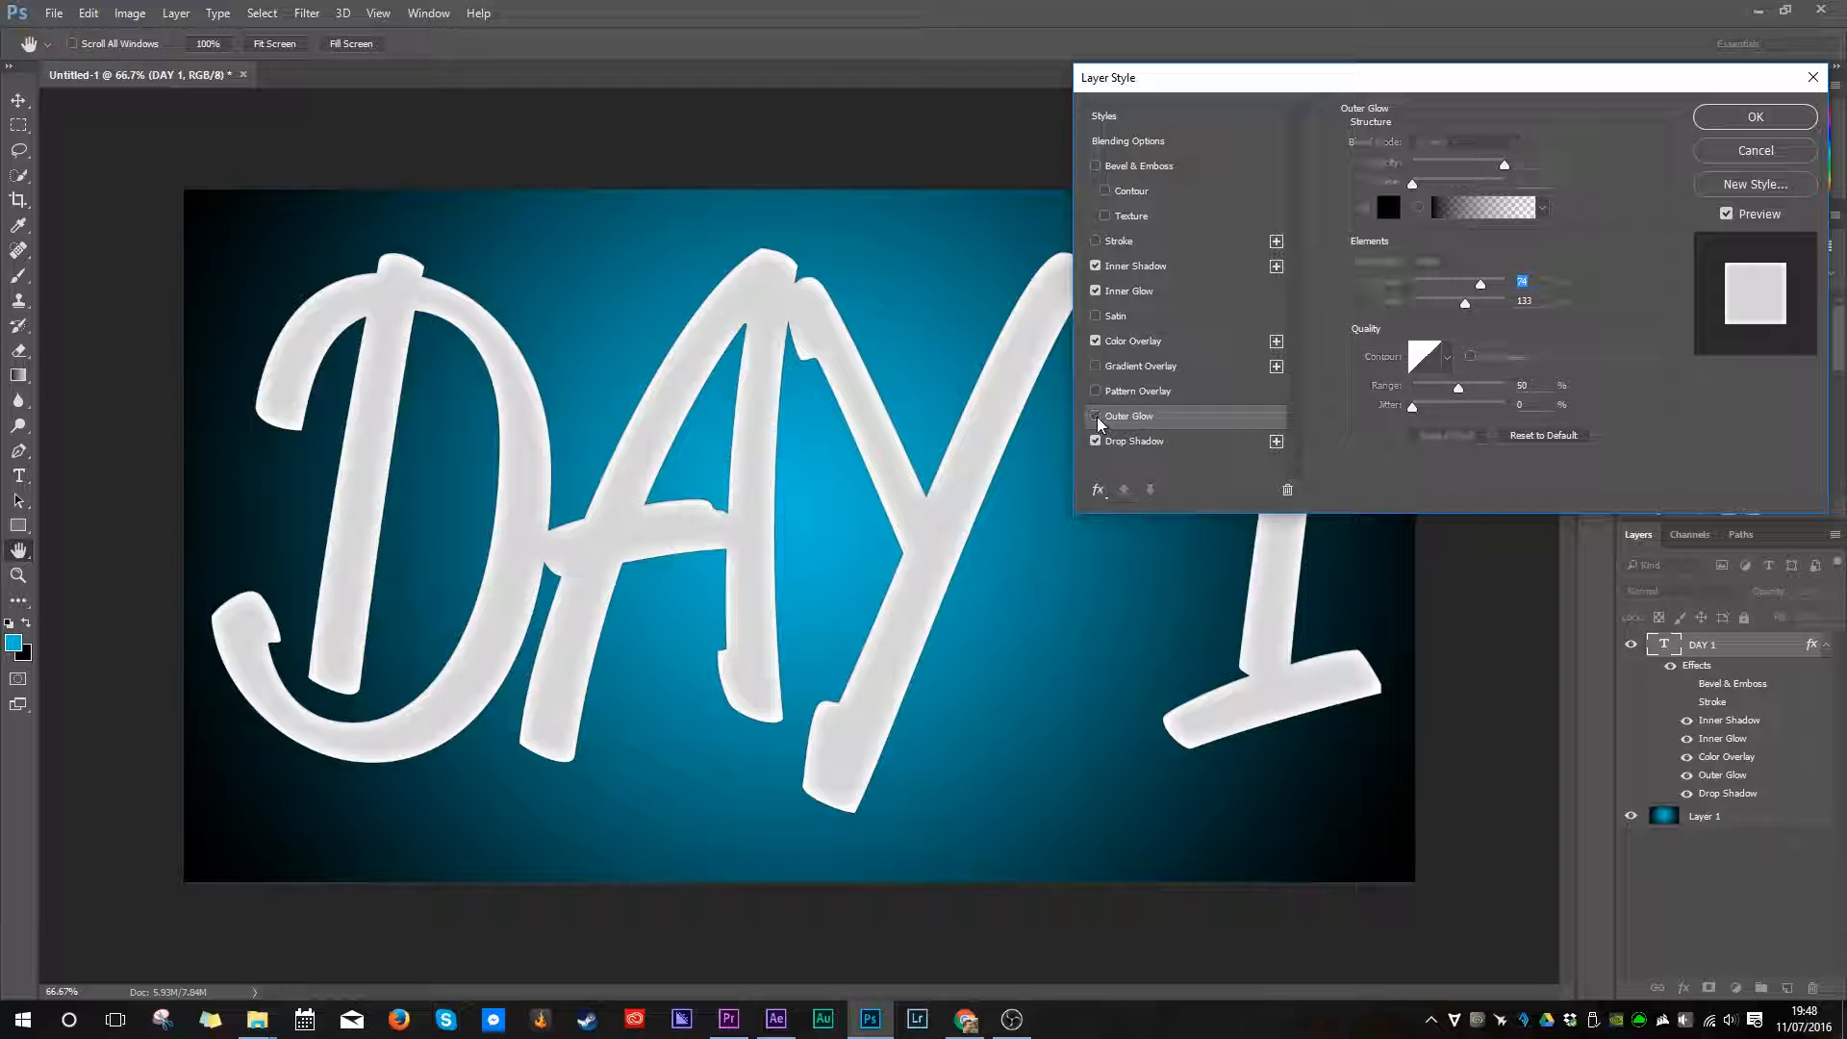
left_click(1097, 240)
left_click(1129, 240)
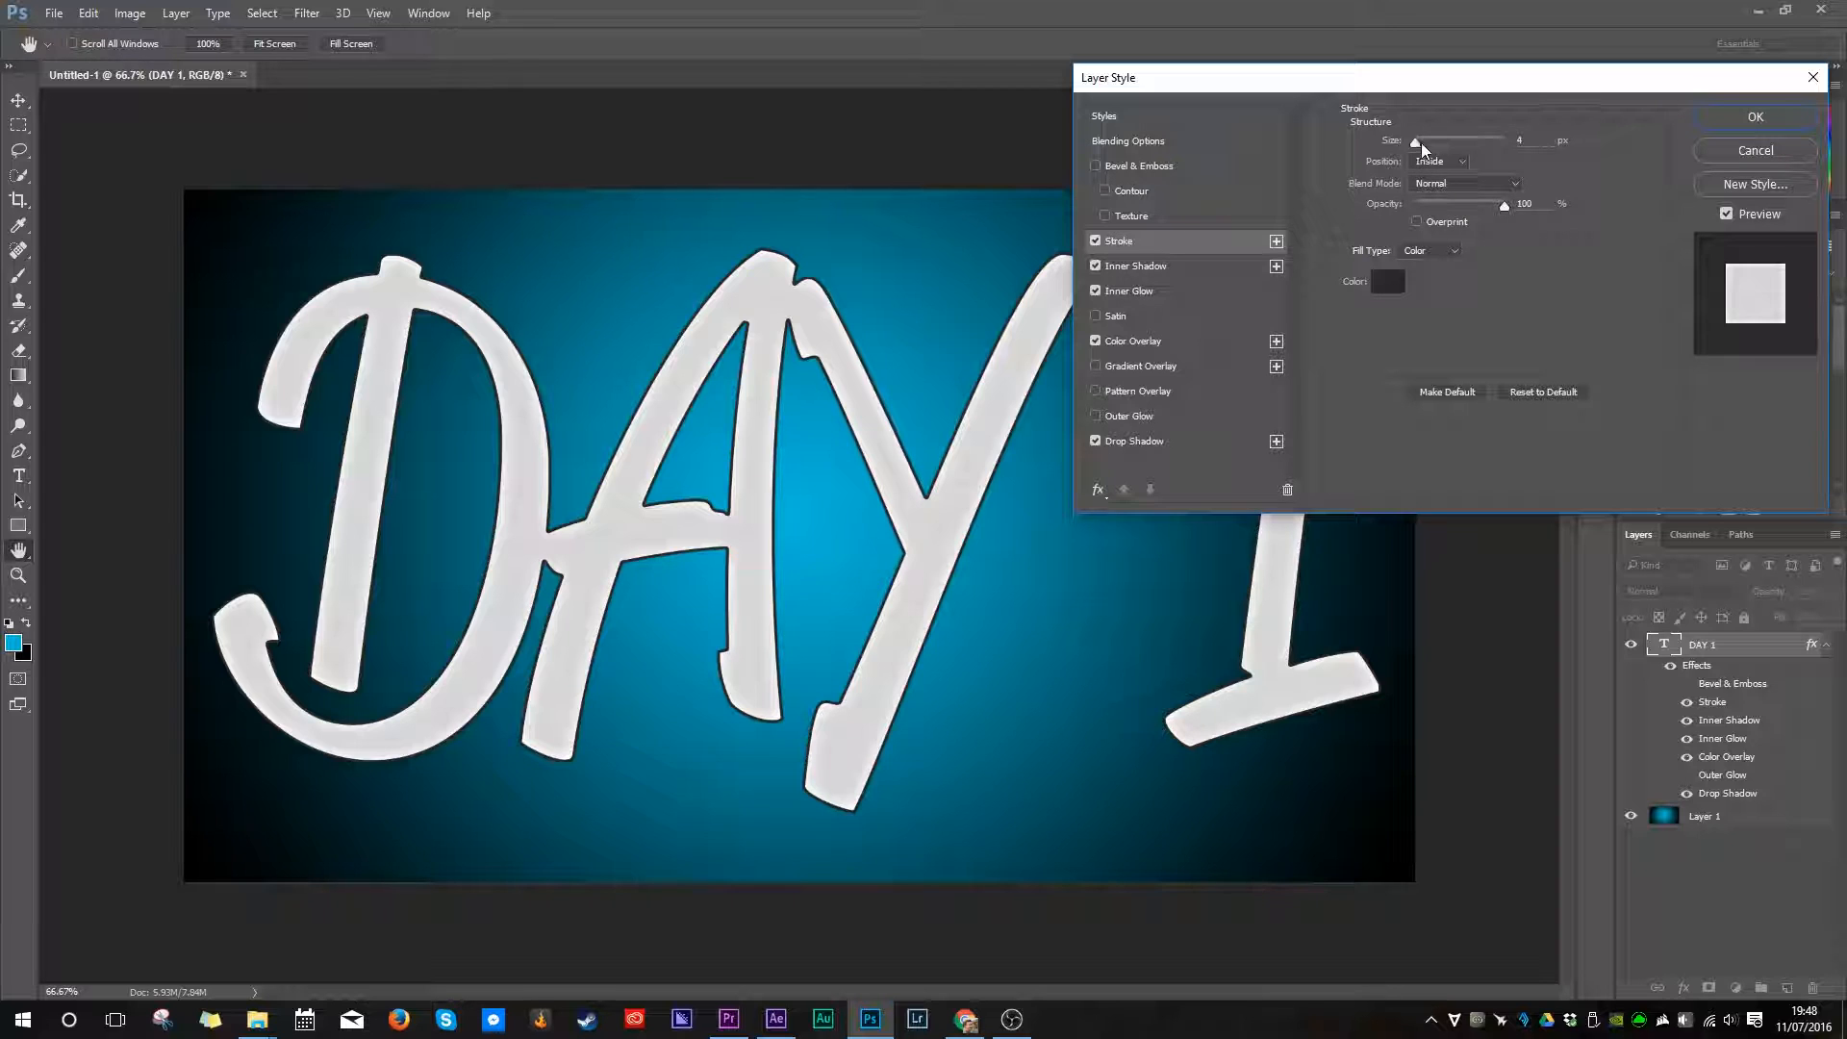
left_click(1477, 205)
left_click(1445, 161)
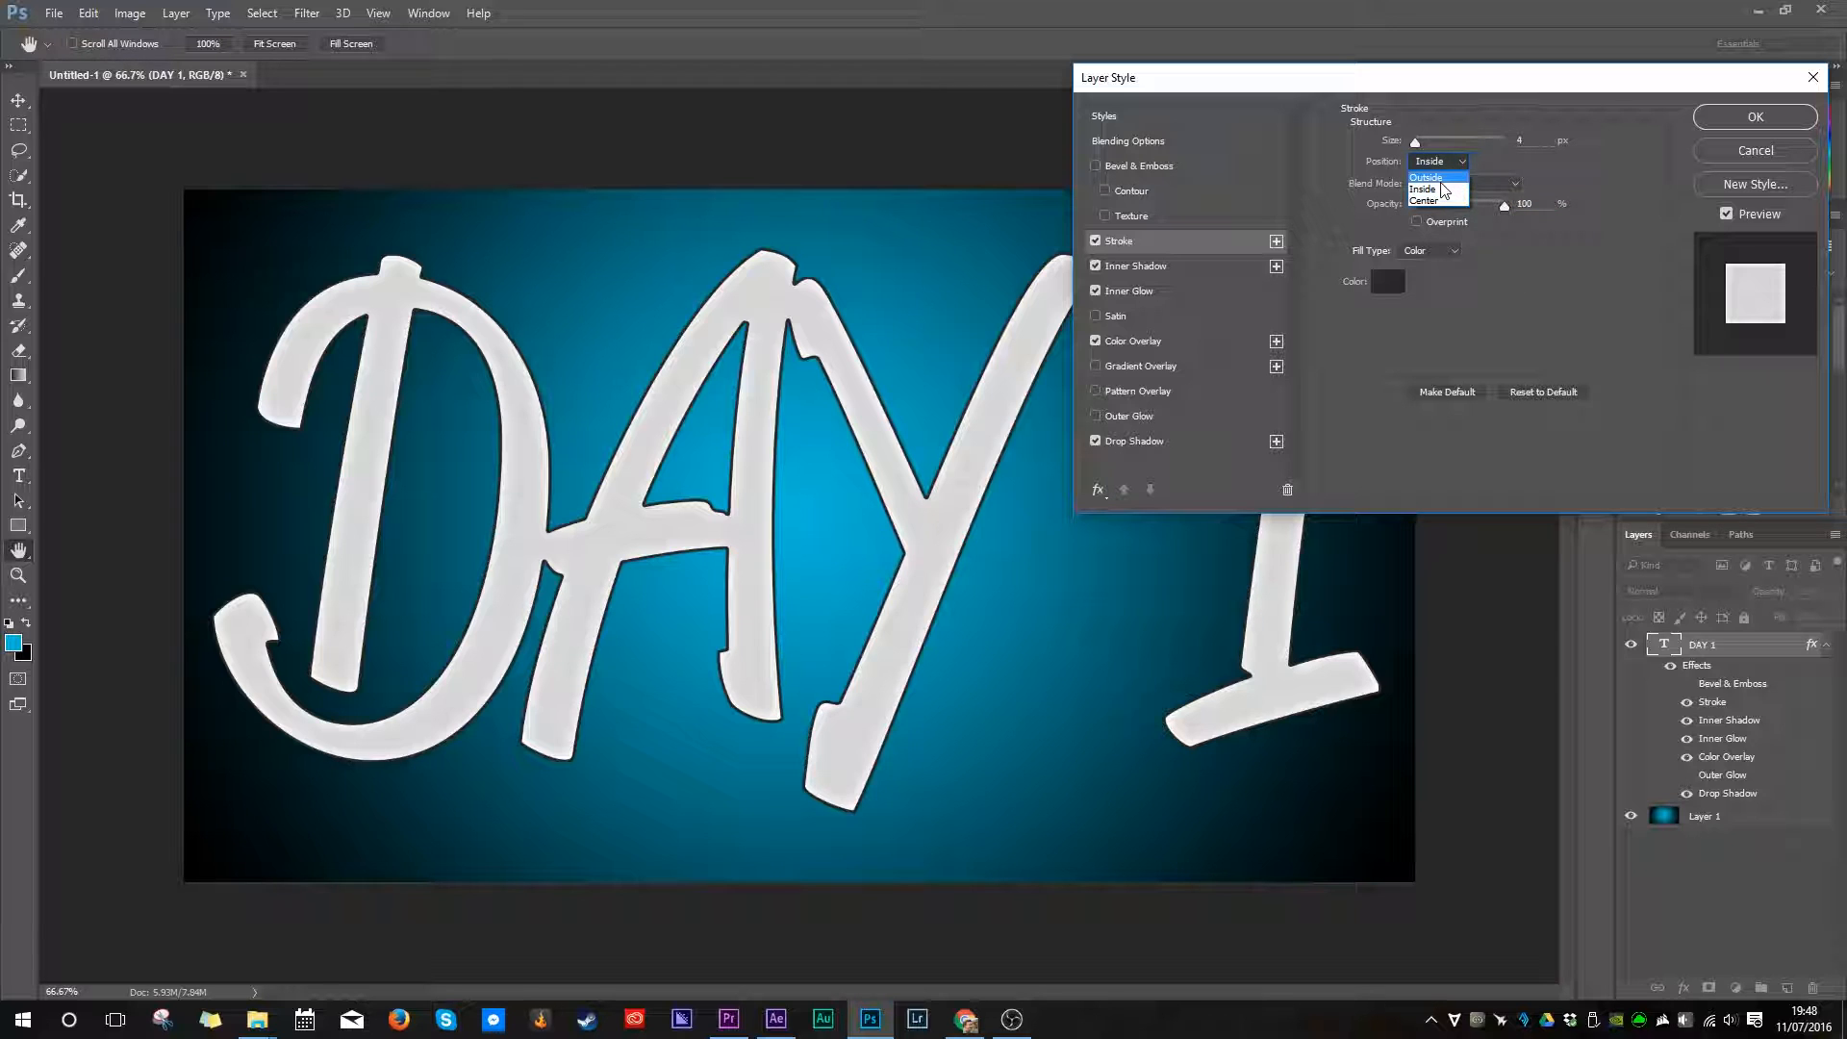
left_click(1428, 178)
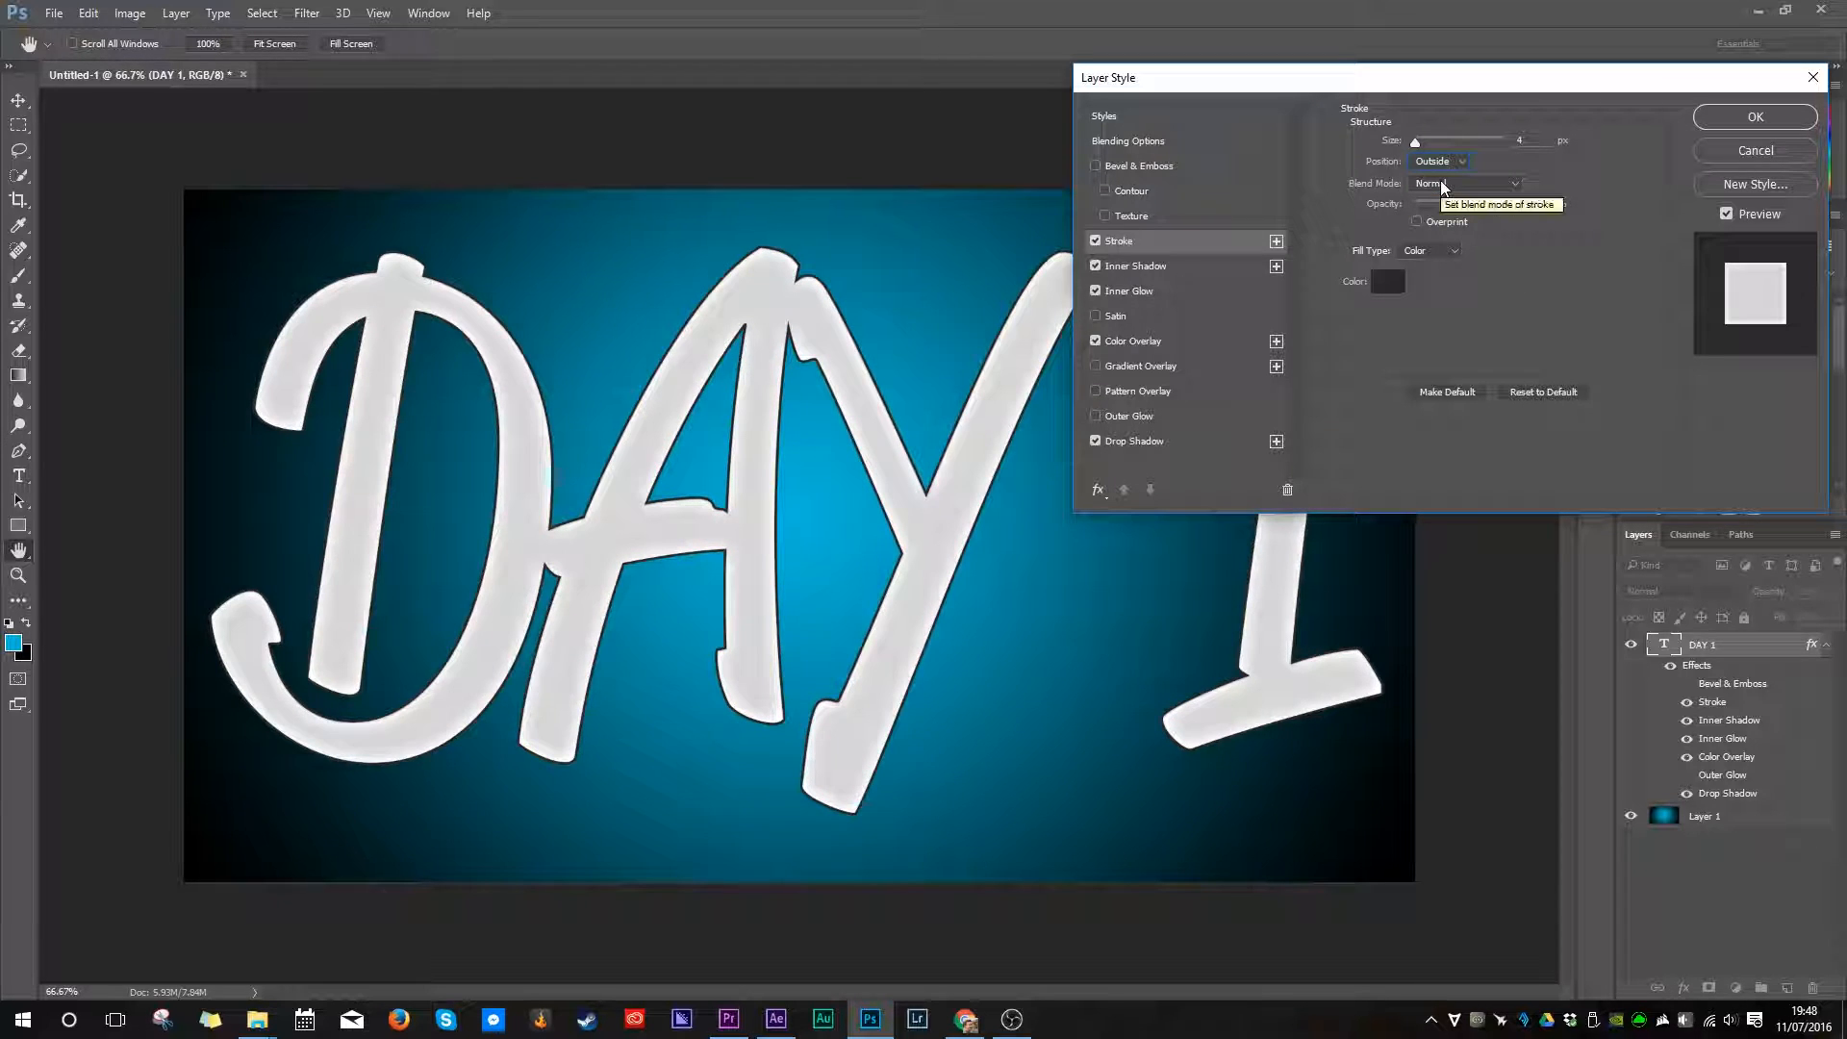
- Try the Darken and Dissolve blend modes on the stroke and return it to Normal
left_click(1458, 183)
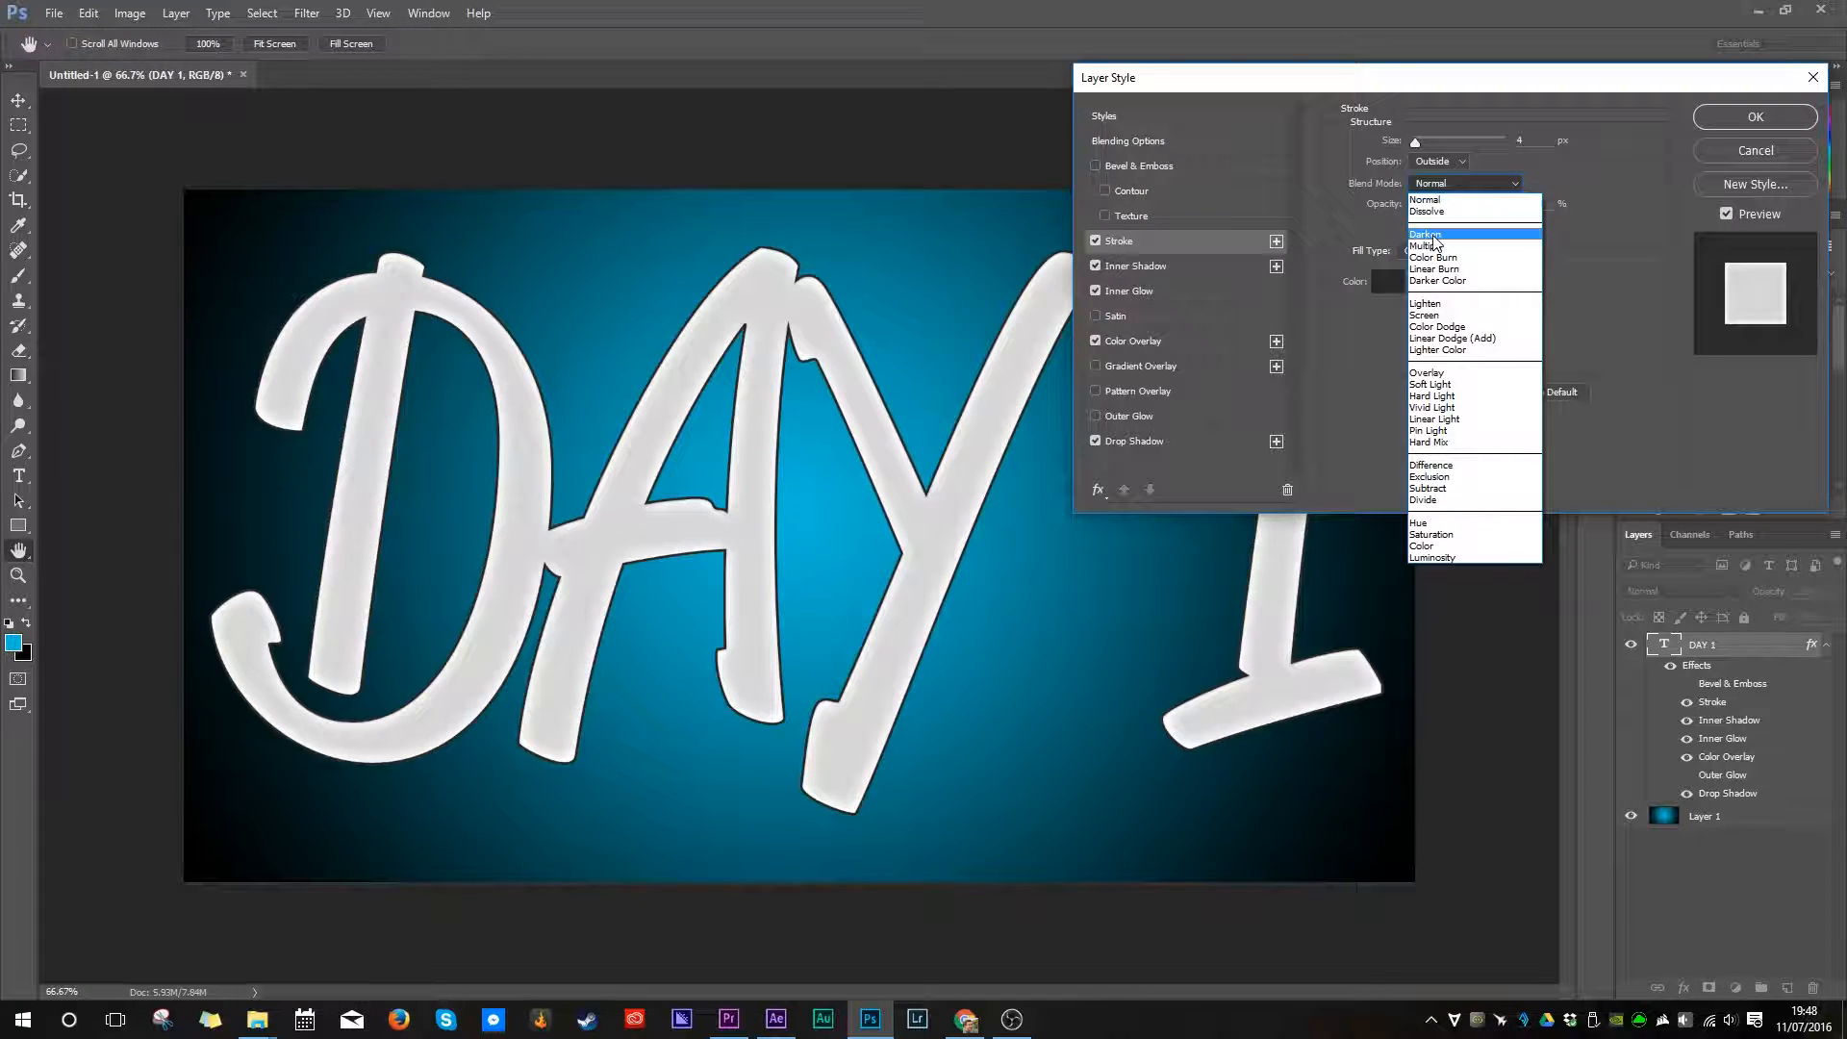
left_click(1433, 234)
left_click(1439, 183)
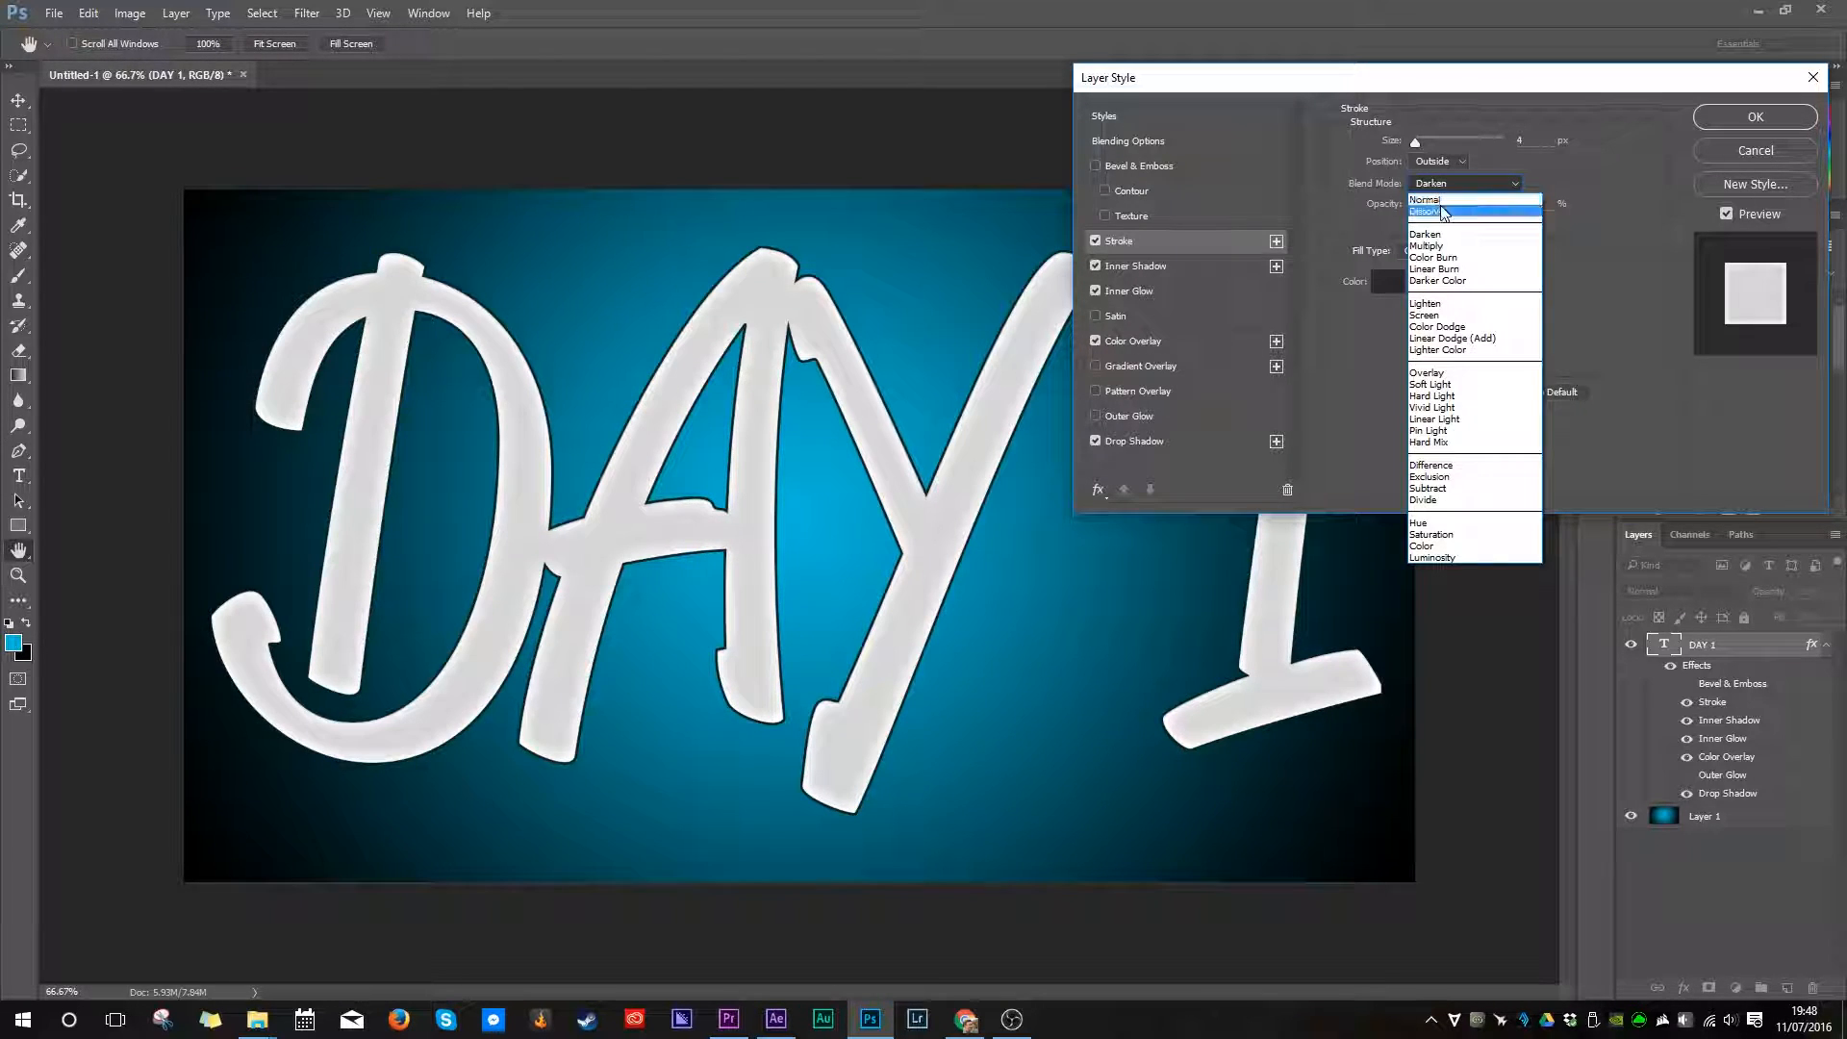
left_click(1443, 212)
left_click(1438, 182)
left_click(1426, 199)
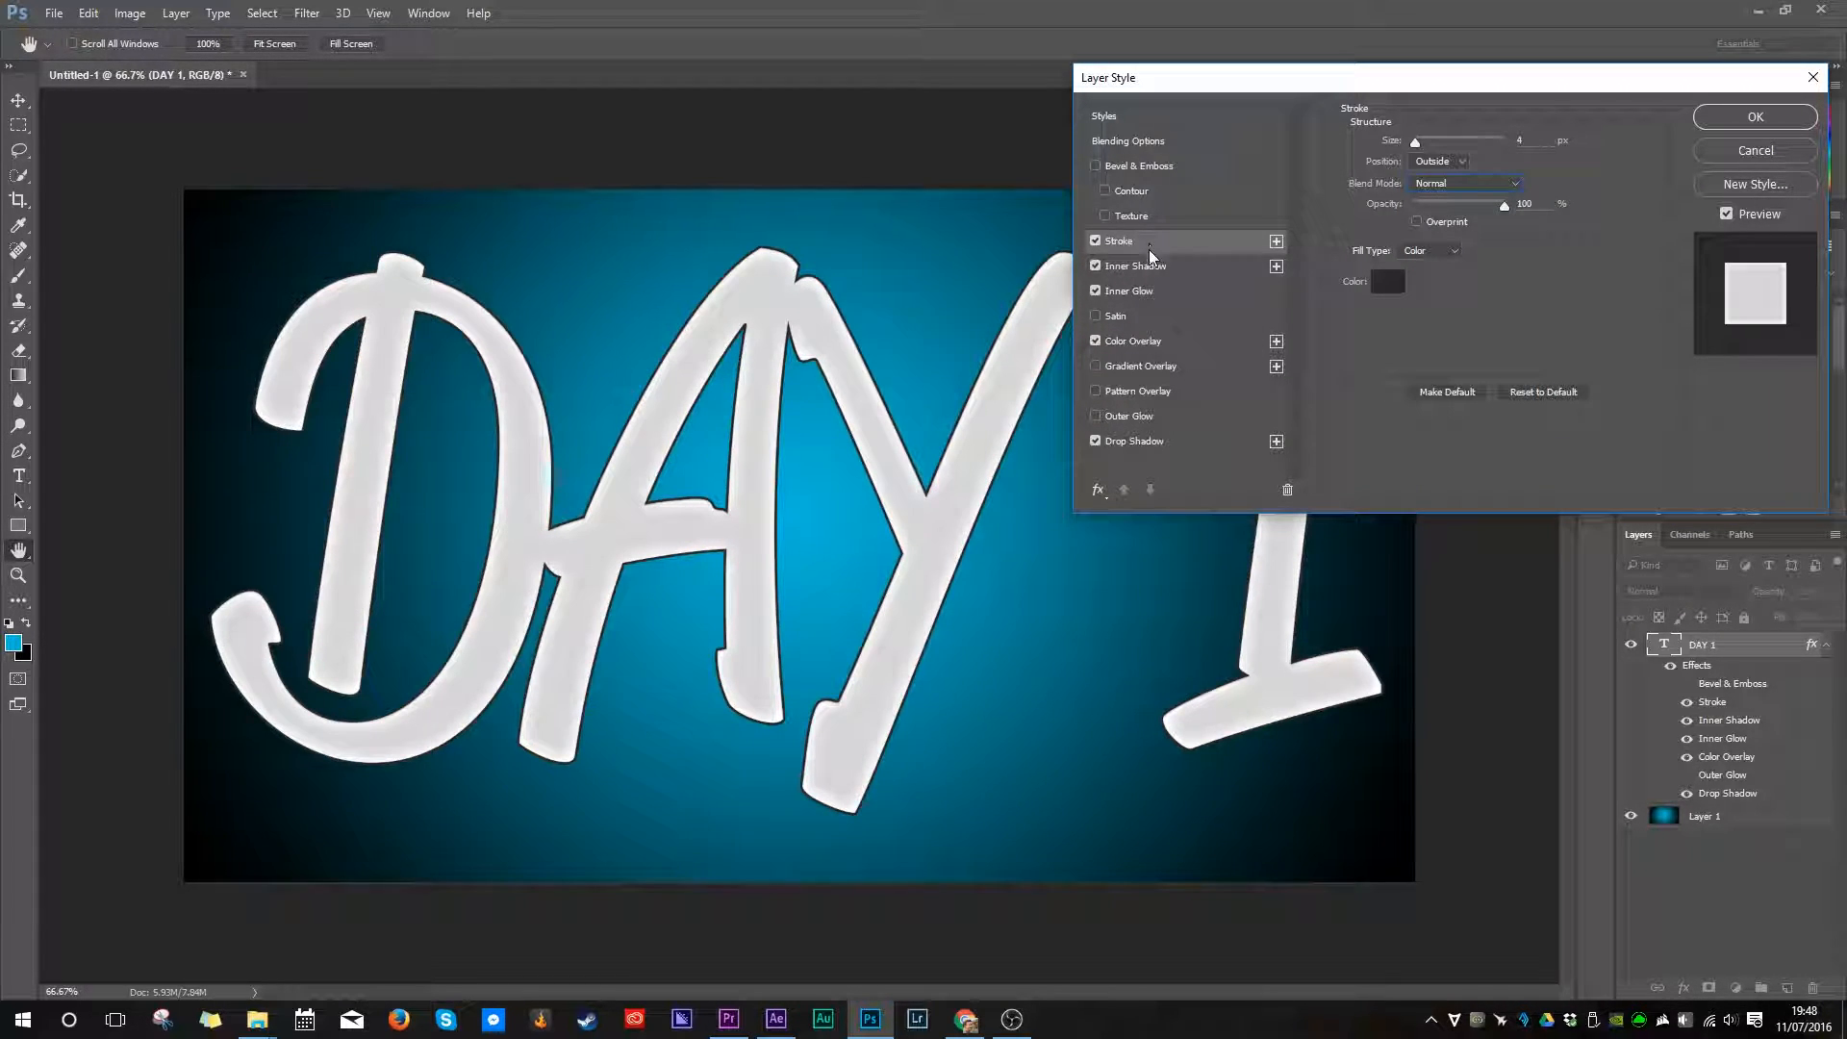
- Set the Inner Shadow to about 33% opacity, 2 px distance, 17% choke and 21 px size
left_click(1152, 268)
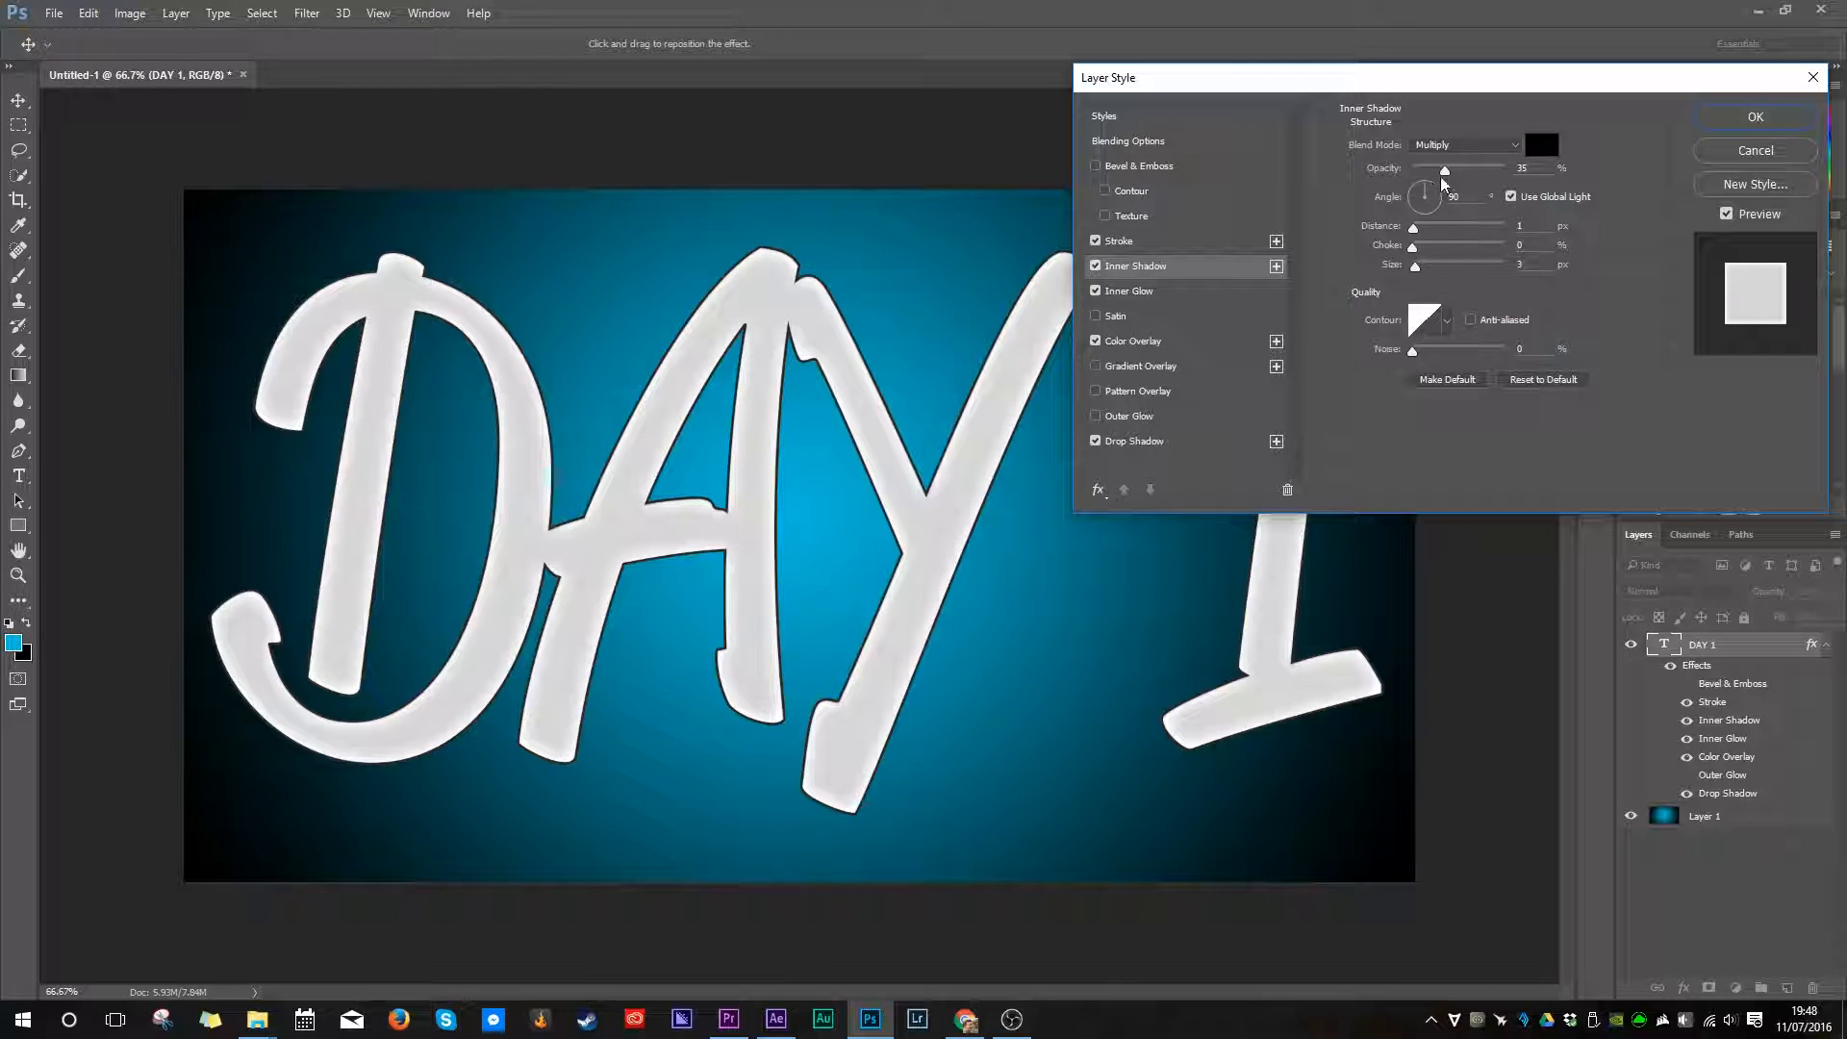
left_click_drag(1453, 174, 1564, 177)
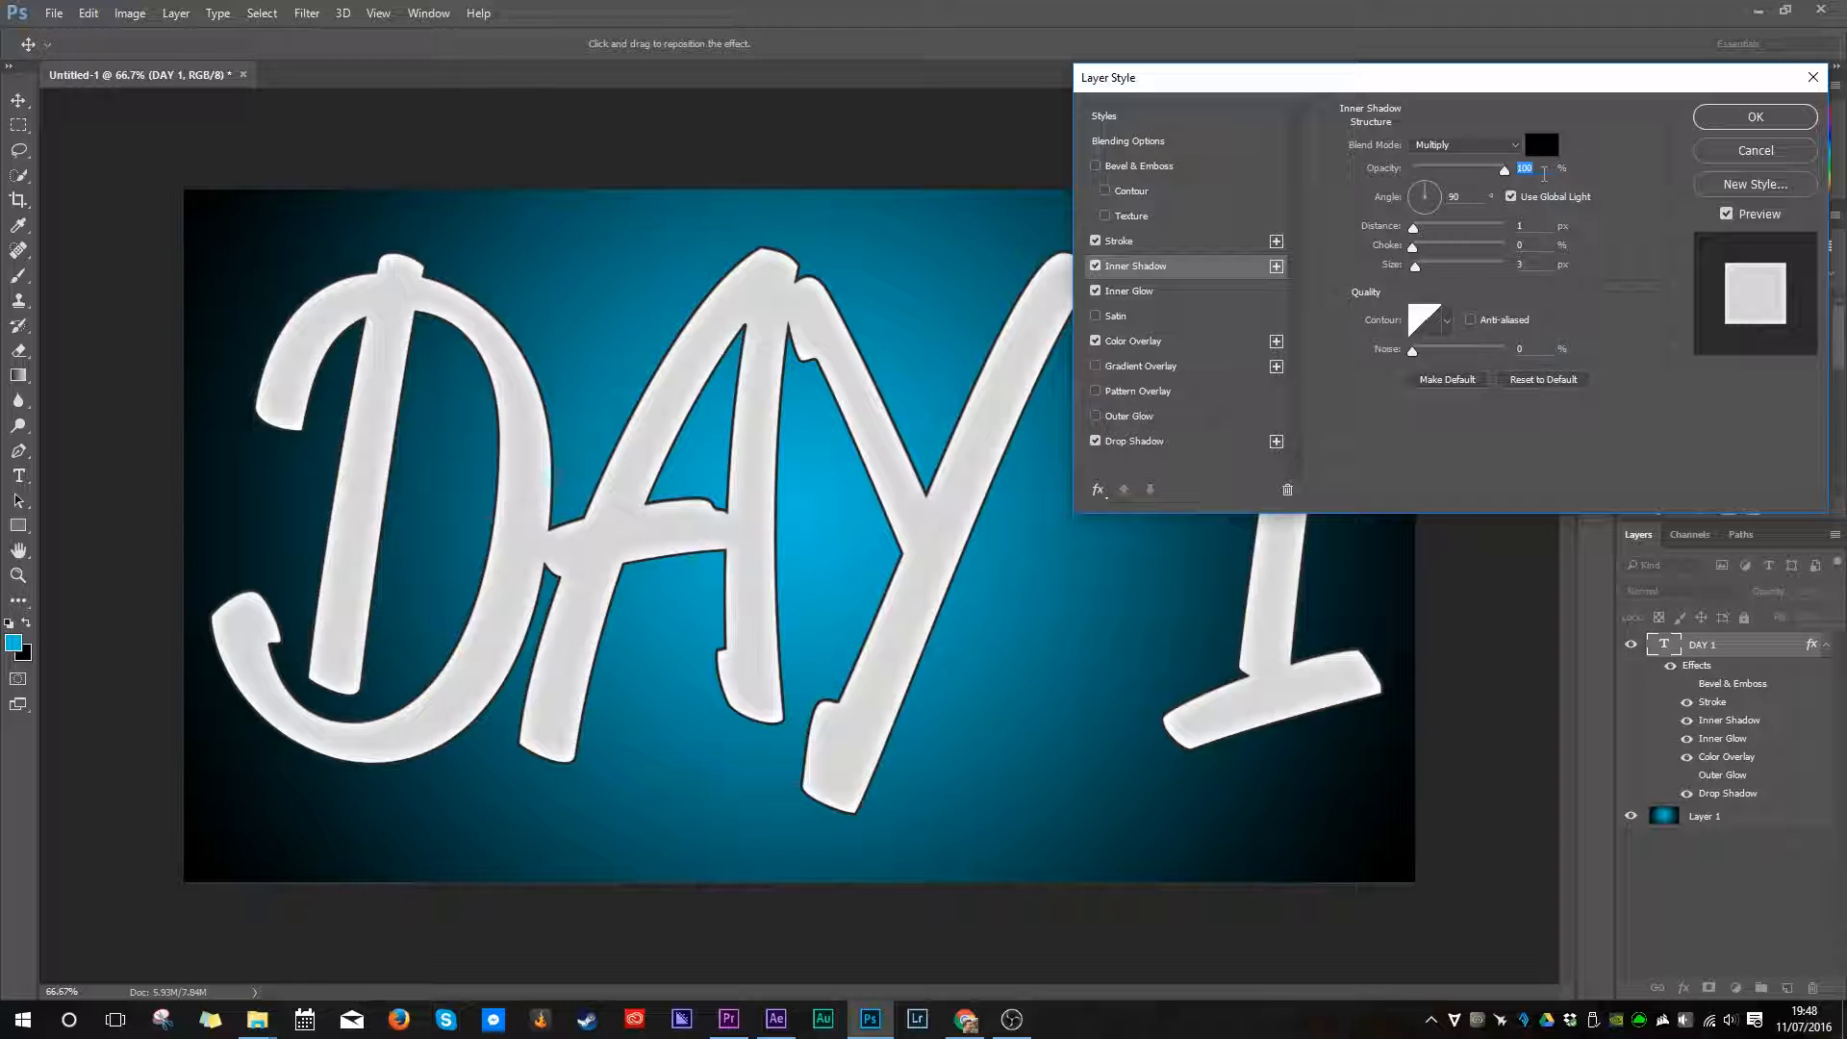
left_click(1432, 228)
left_click_drag(1432, 230, 1416, 232)
left_click(1460, 170)
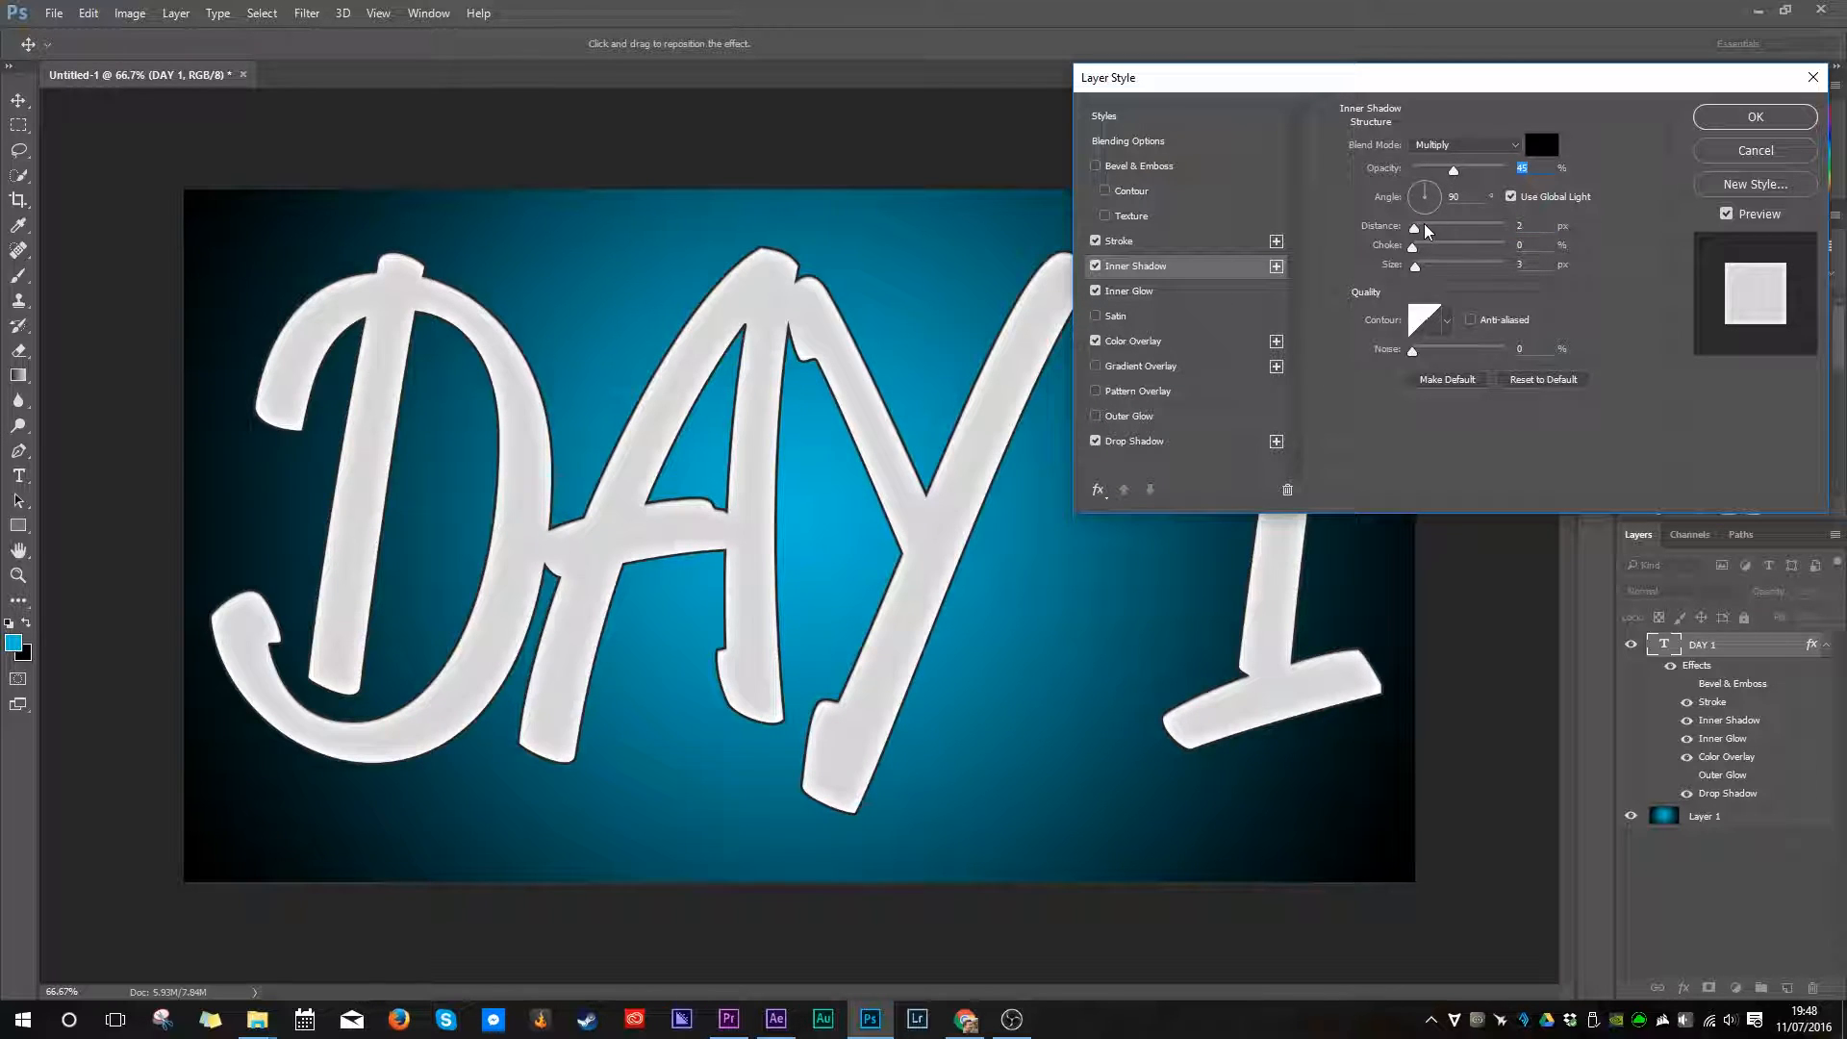
left_click_drag(1428, 249, 1429, 268)
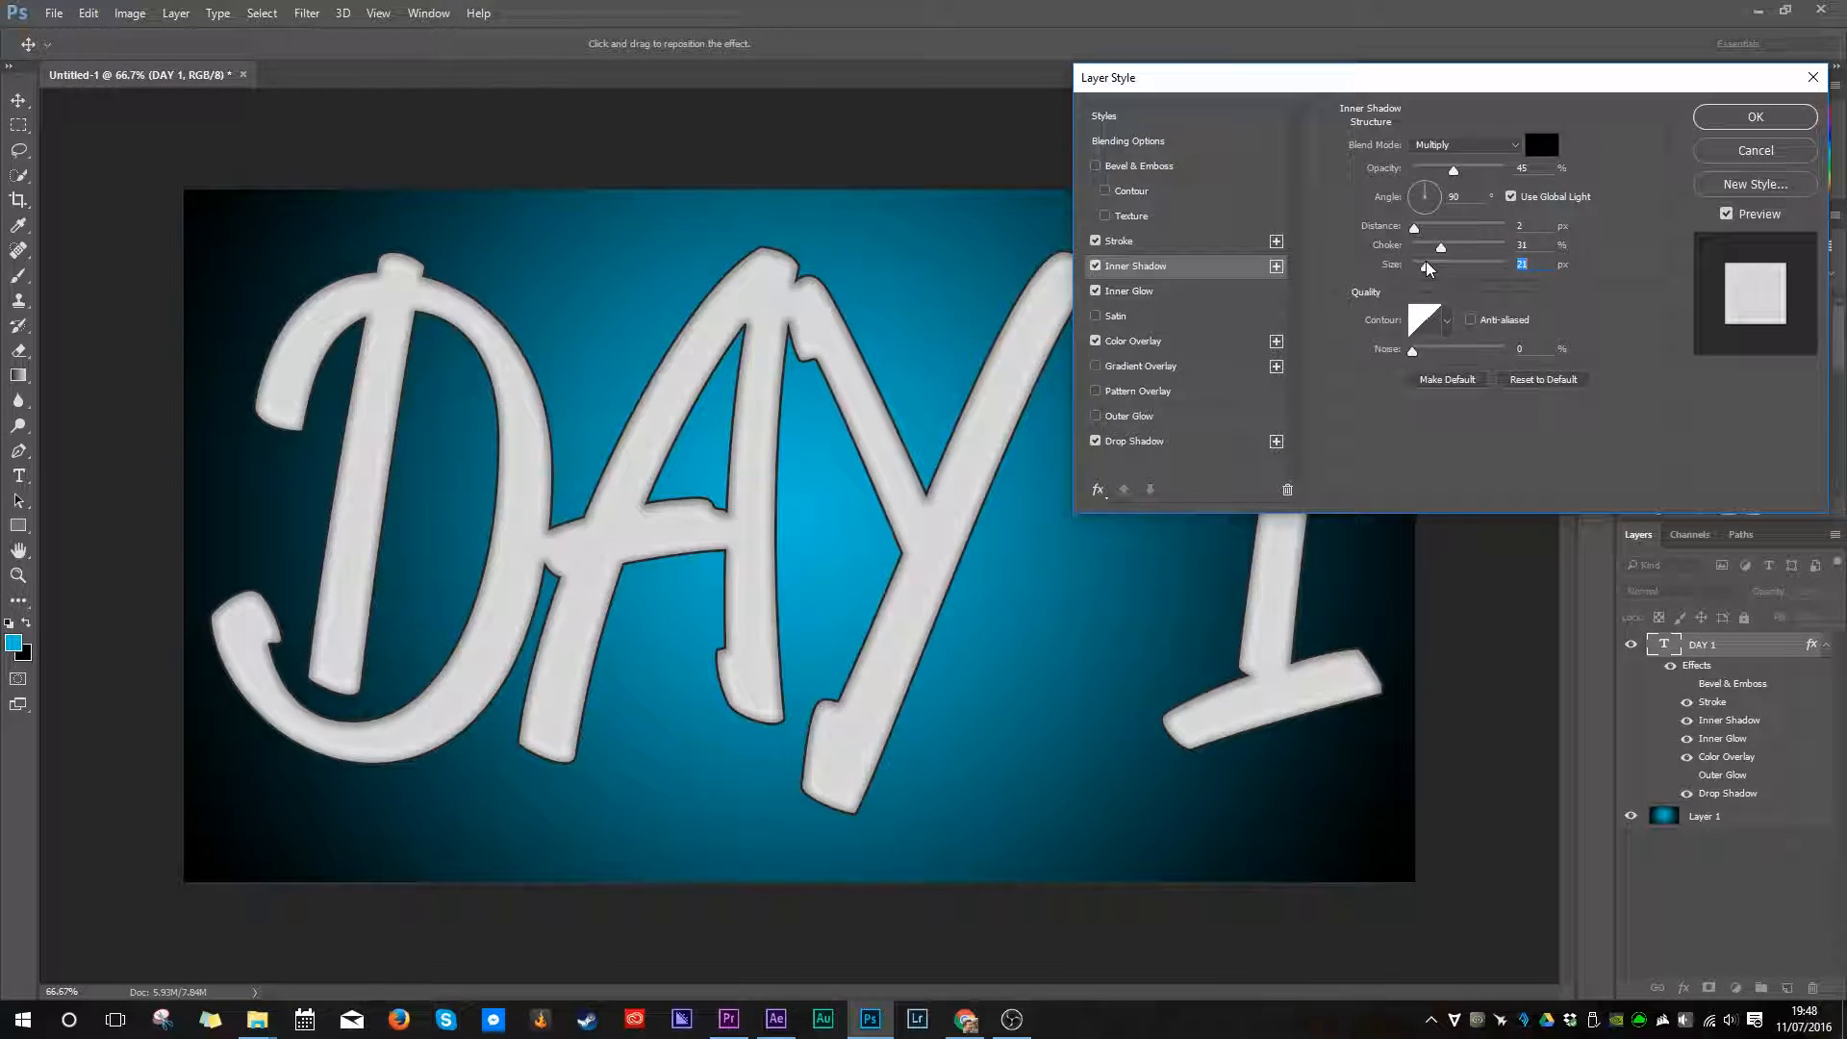
left_click_drag(1432, 240, 1430, 246)
left_click_drag(1452, 173, 1442, 172)
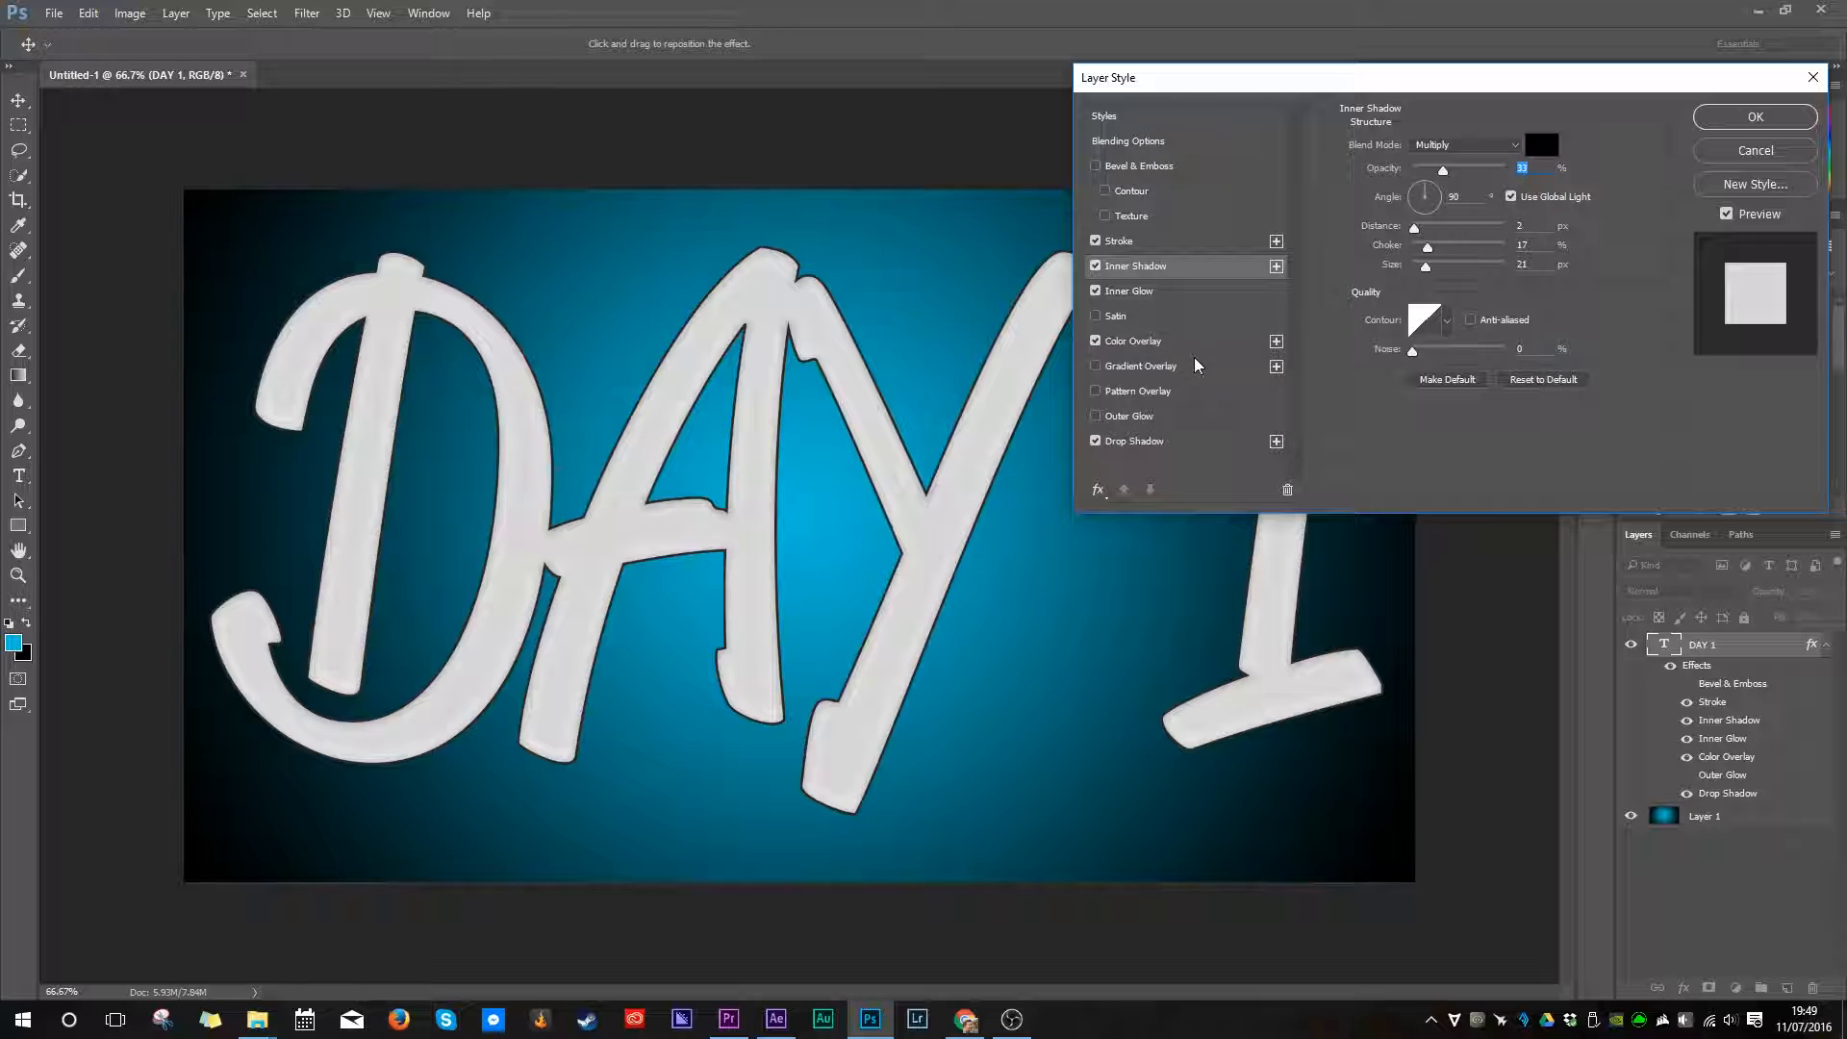
- Set the Drop Shadow to a 130° angle, 15 px distance and 16 px size, and apply the layer style
left_click(1204, 440)
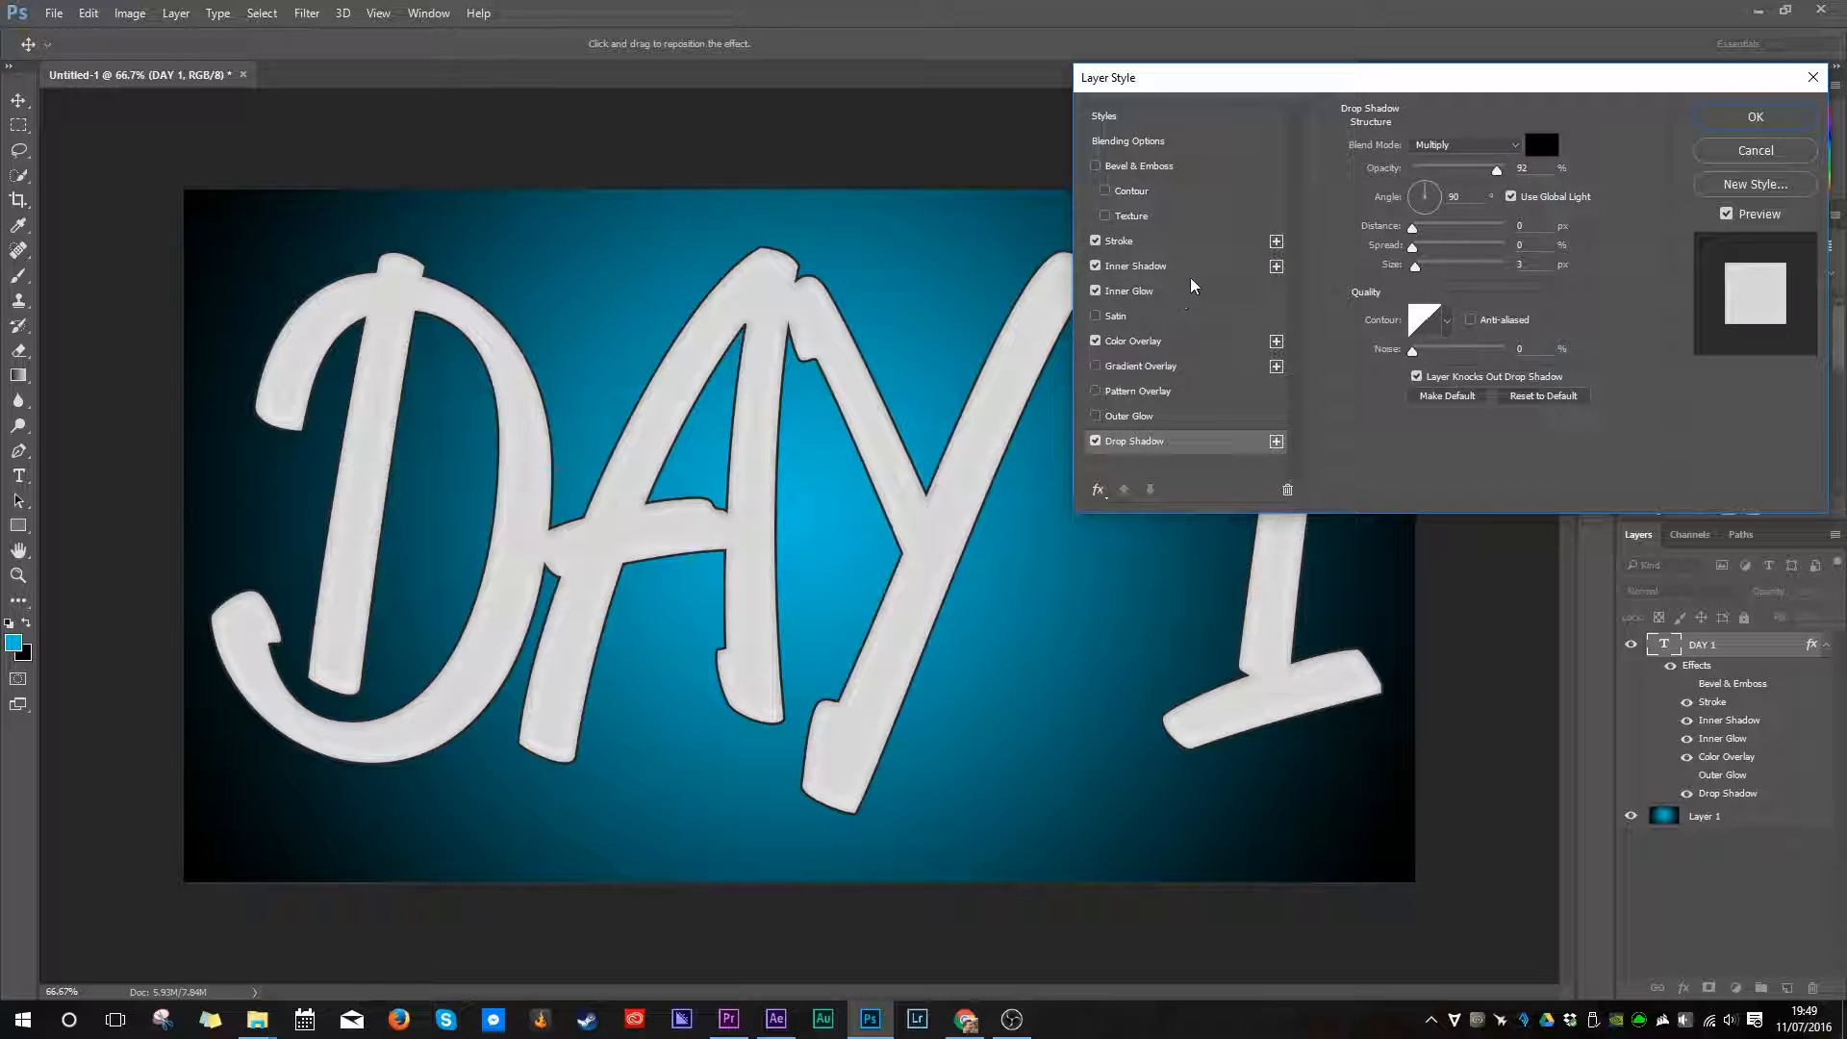
left_click_drag(1413, 228, 1402, 173)
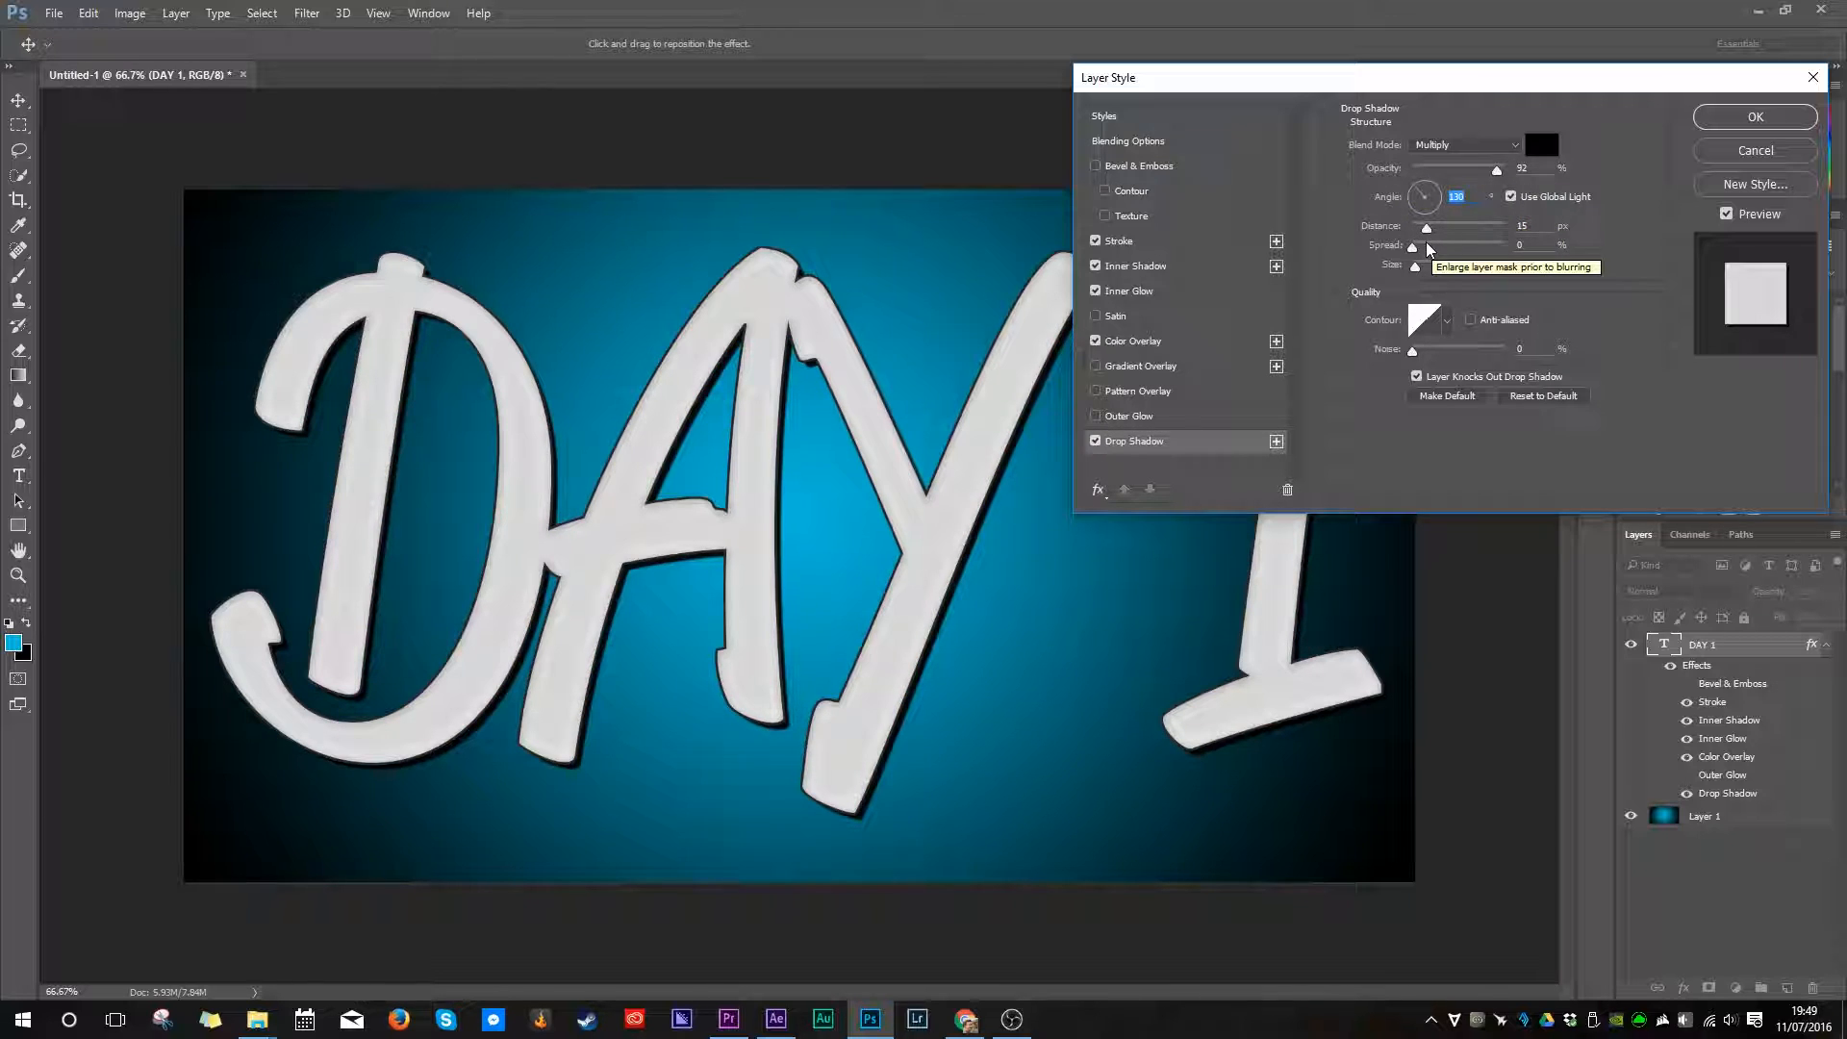
left_click_drag(1416, 267, 1426, 270)
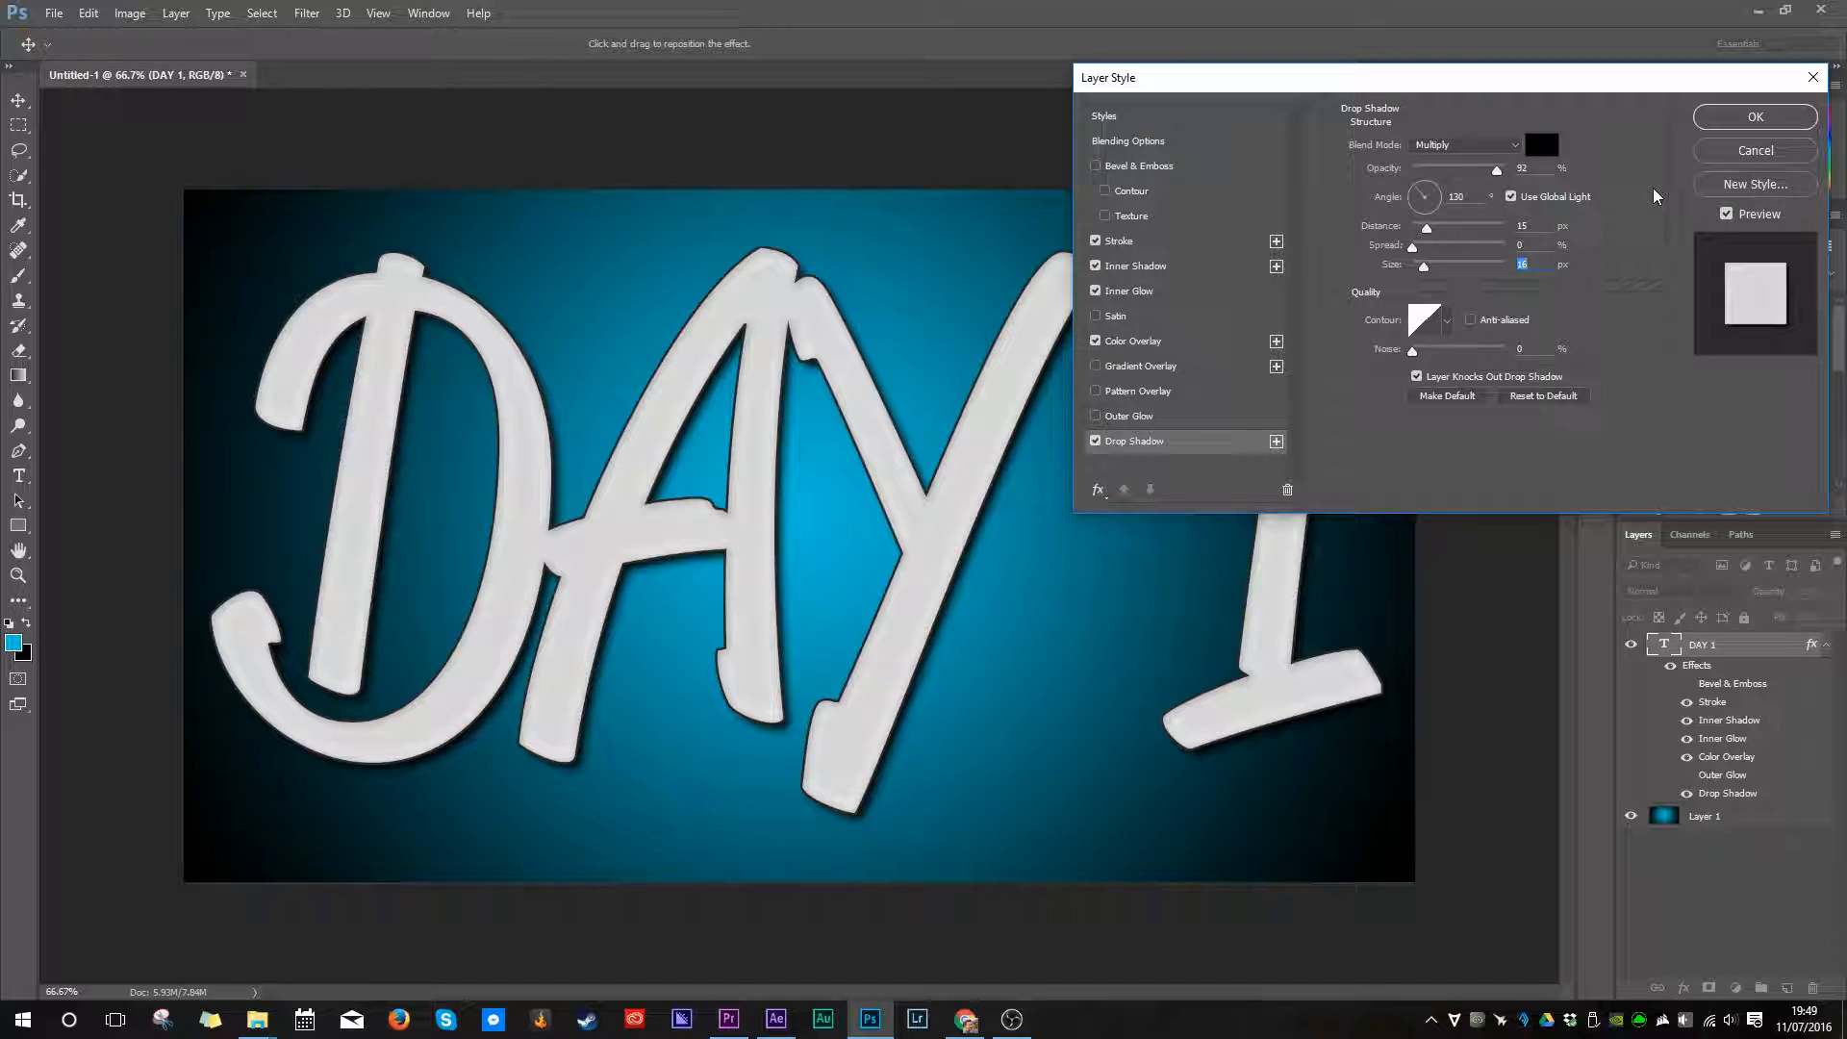
left_click(1755, 116)
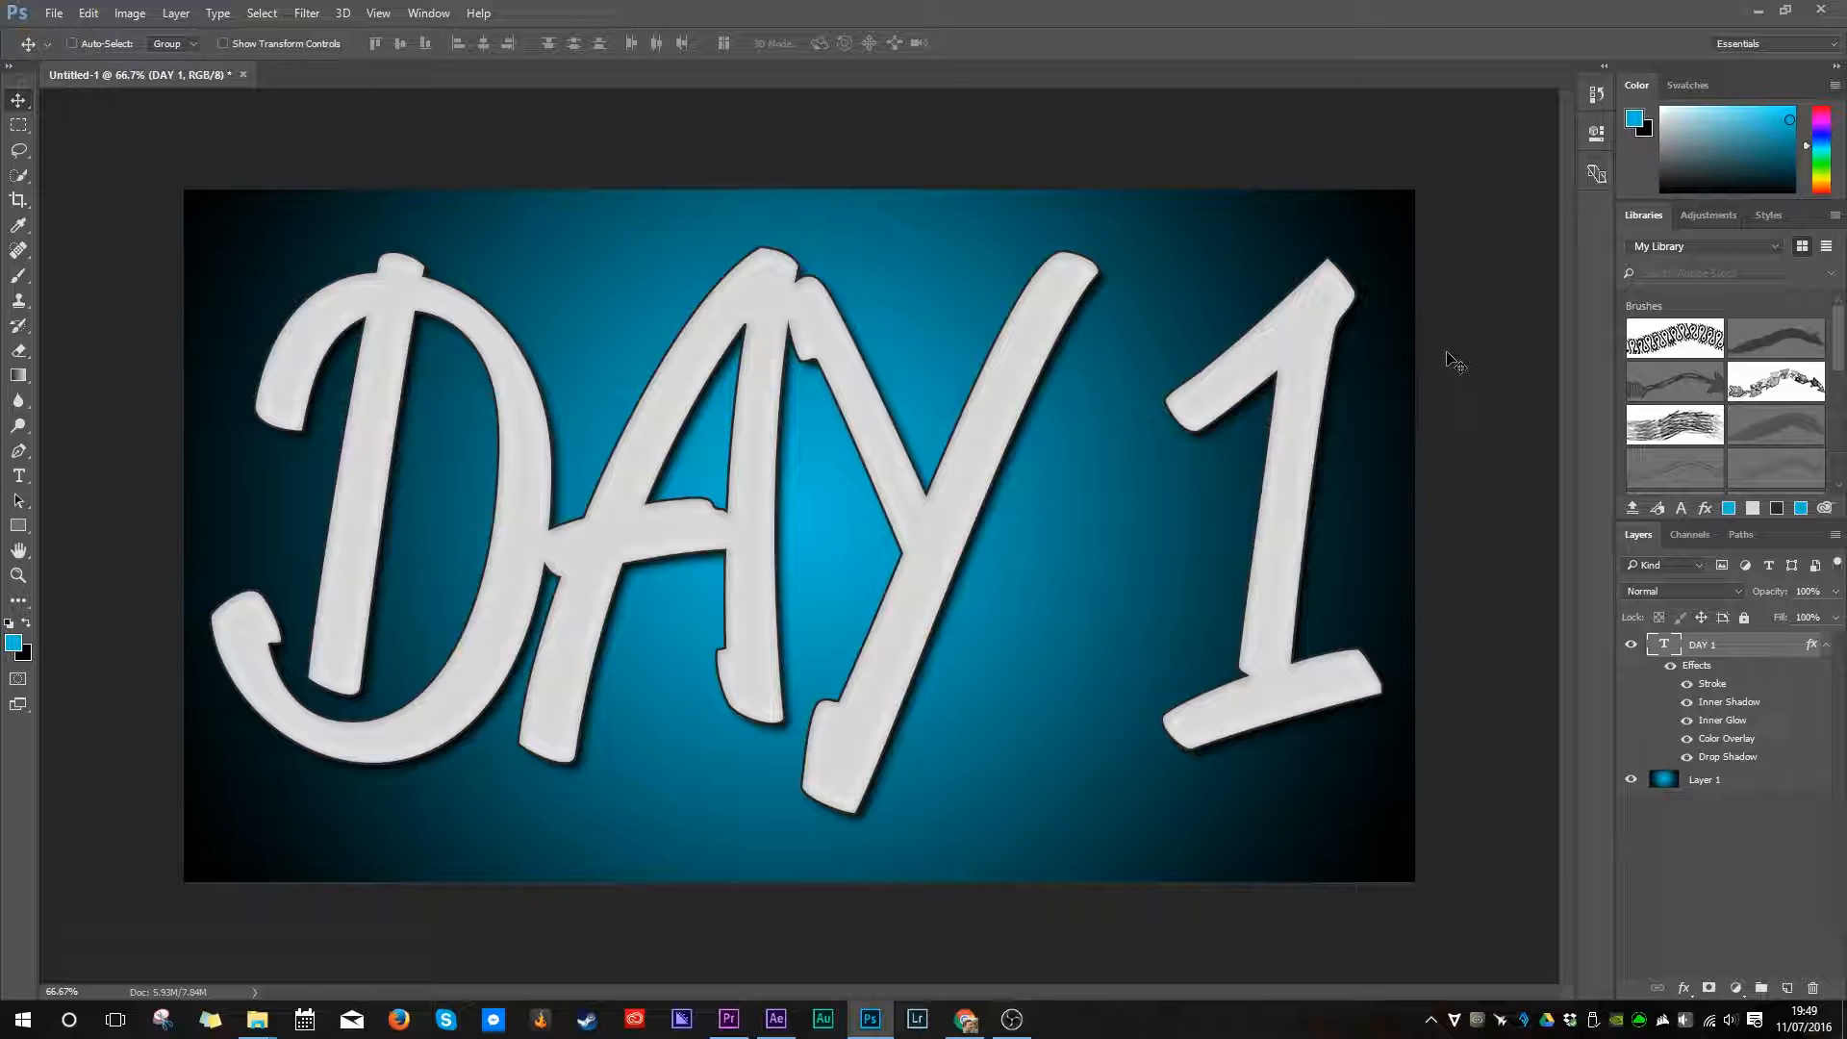
- Save the document as Day 1 in Photoshop format in Secret Valentine's Photoshop Files folder, with Maximize Compatibility on
key("ctrl+s")
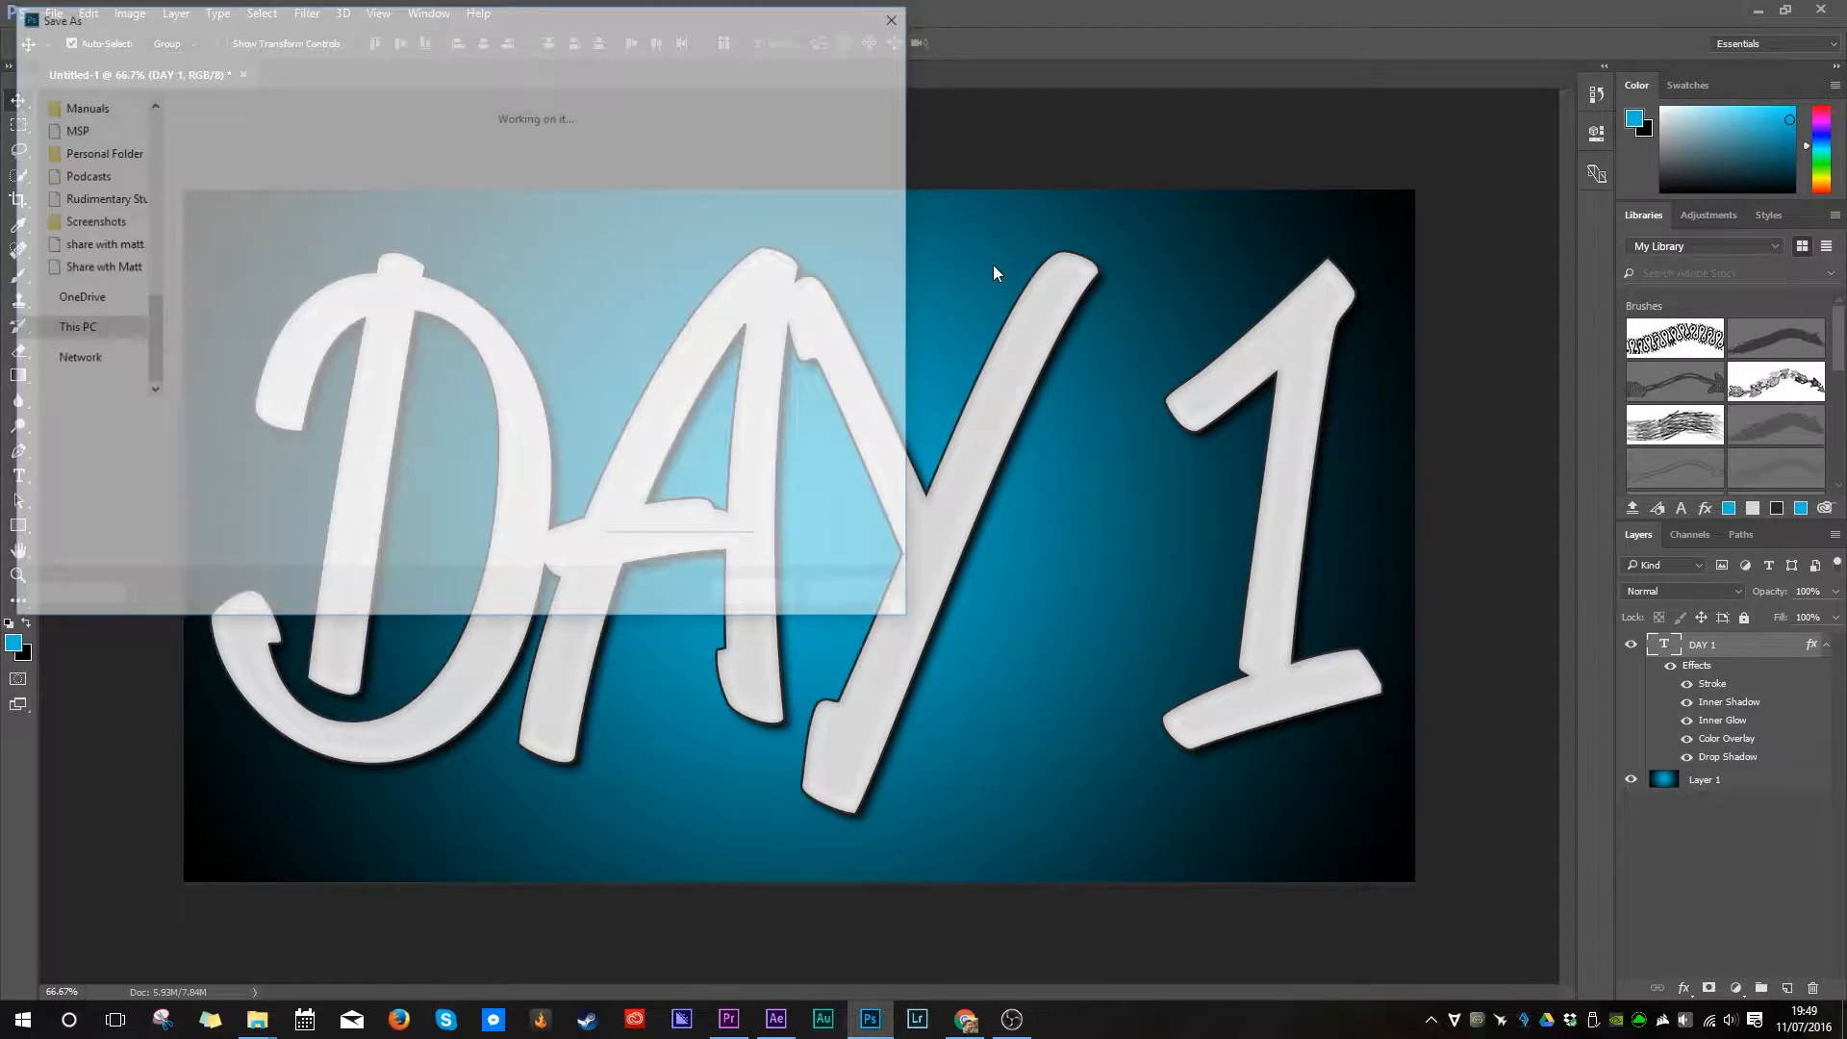
scroll(91, 240, "up", 10)
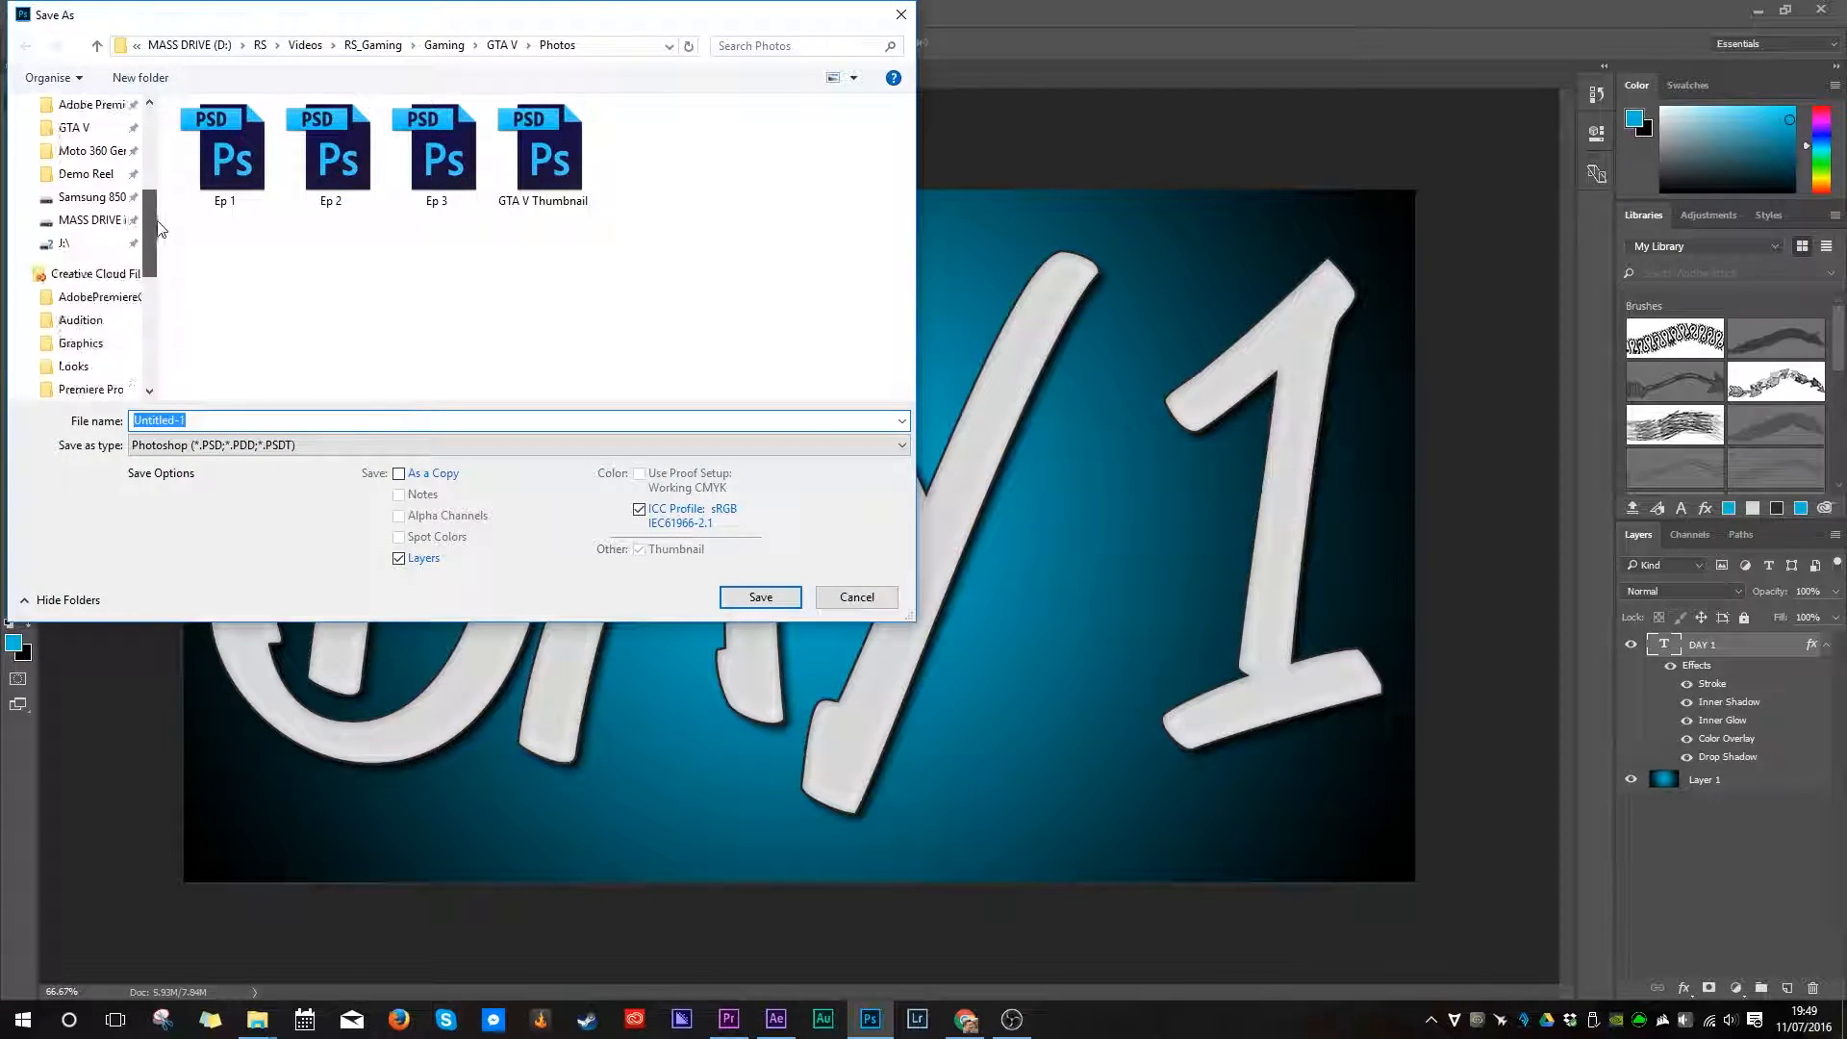
left_click(133, 221)
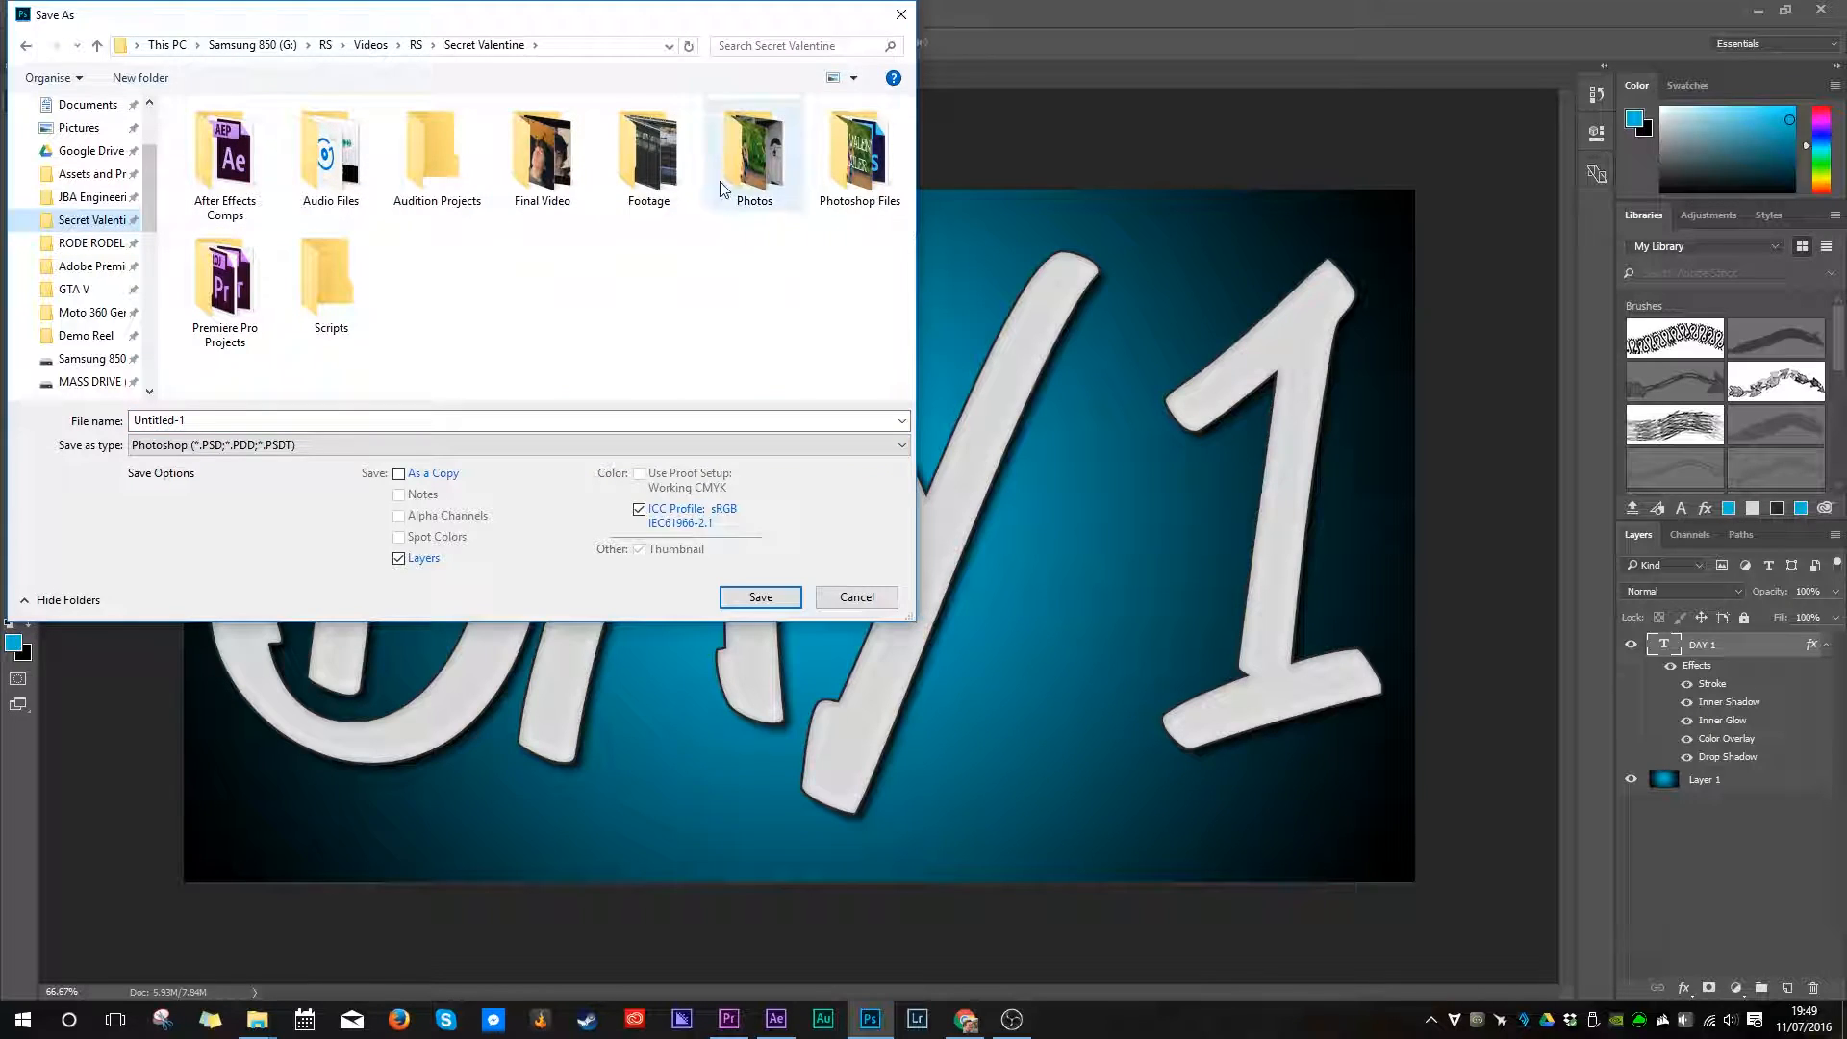
double_click(833, 183)
left_click(208, 420)
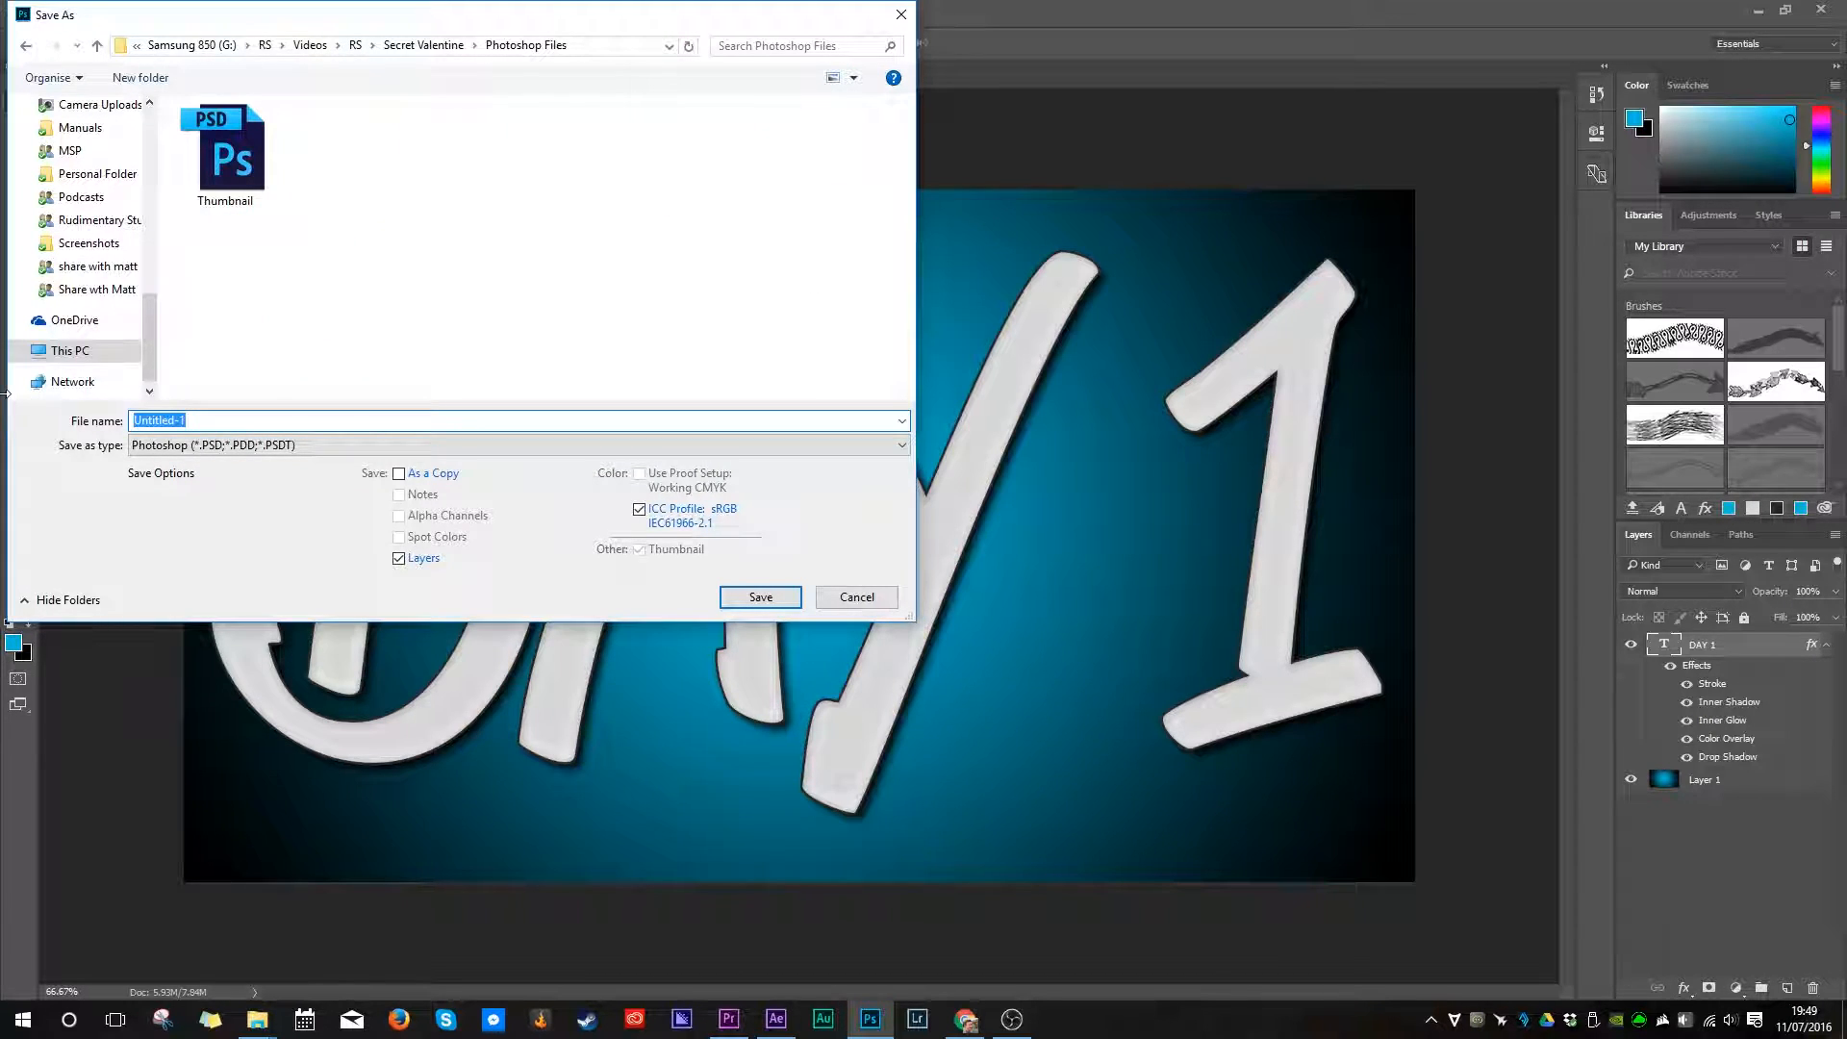
type("Day 1")
key("Return")
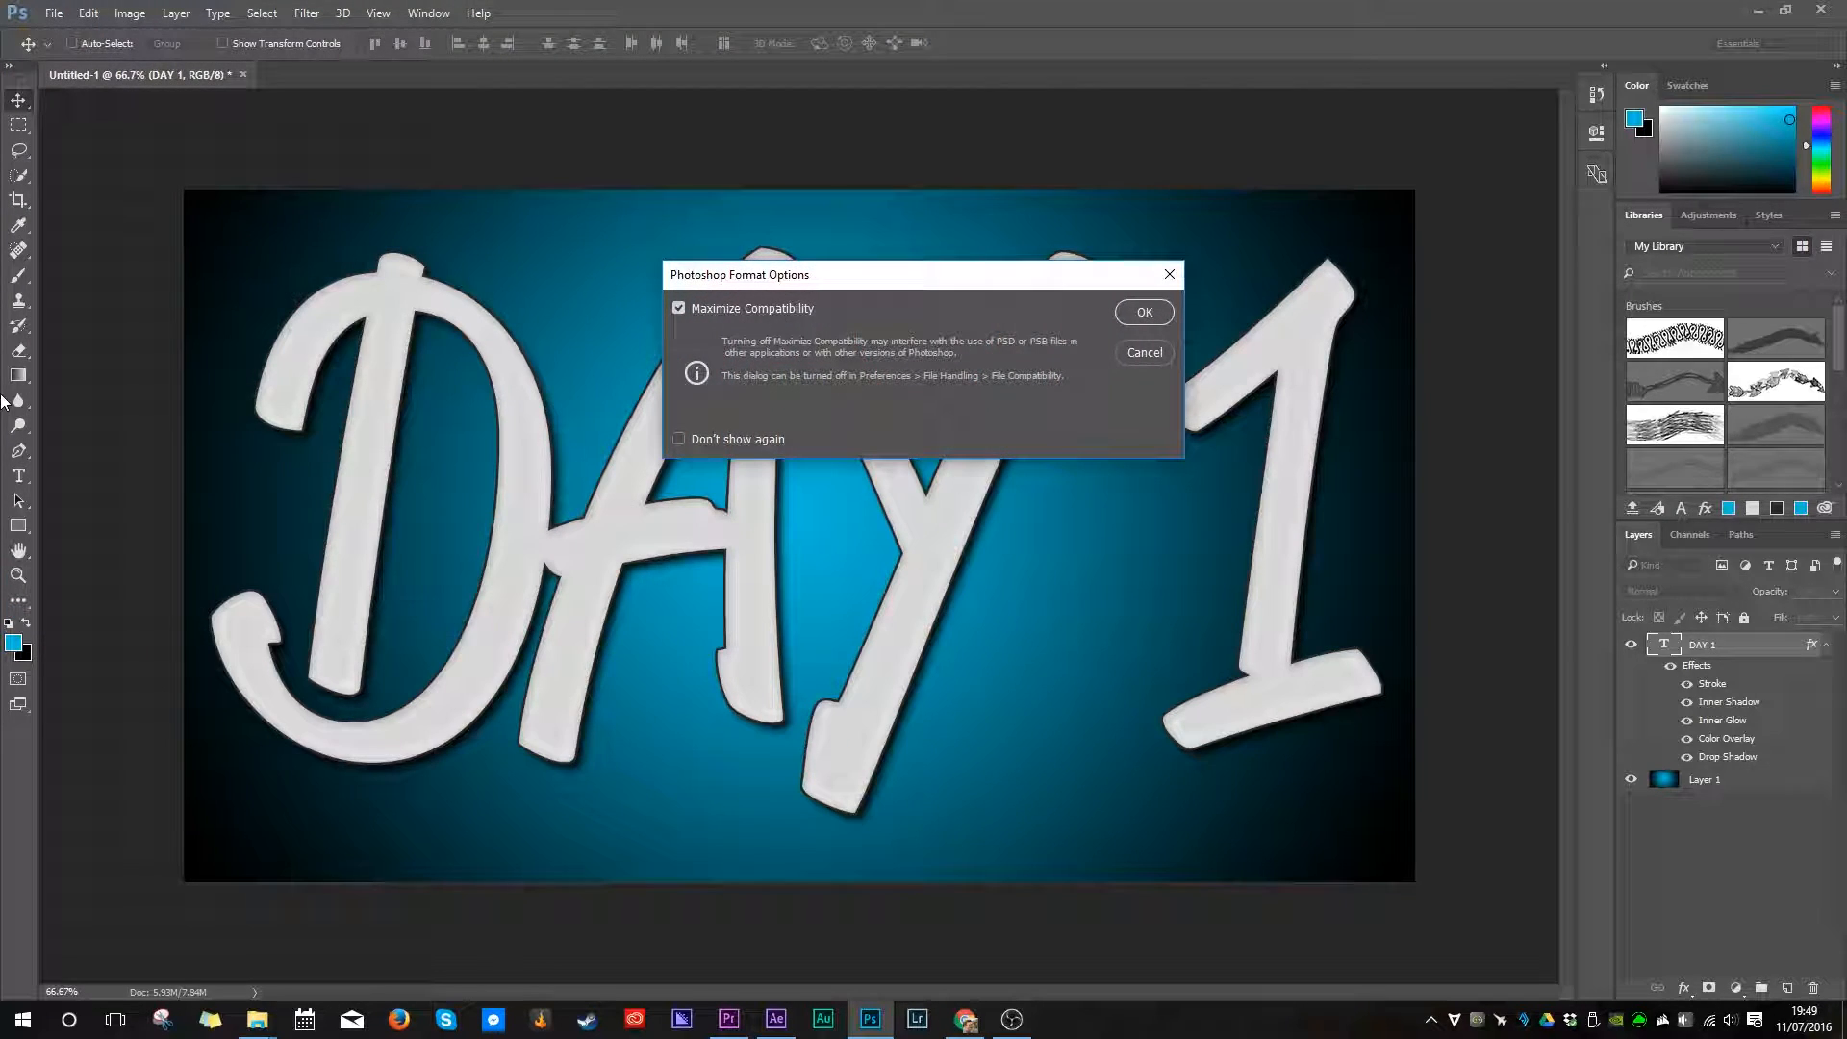
left_click(1140, 314)
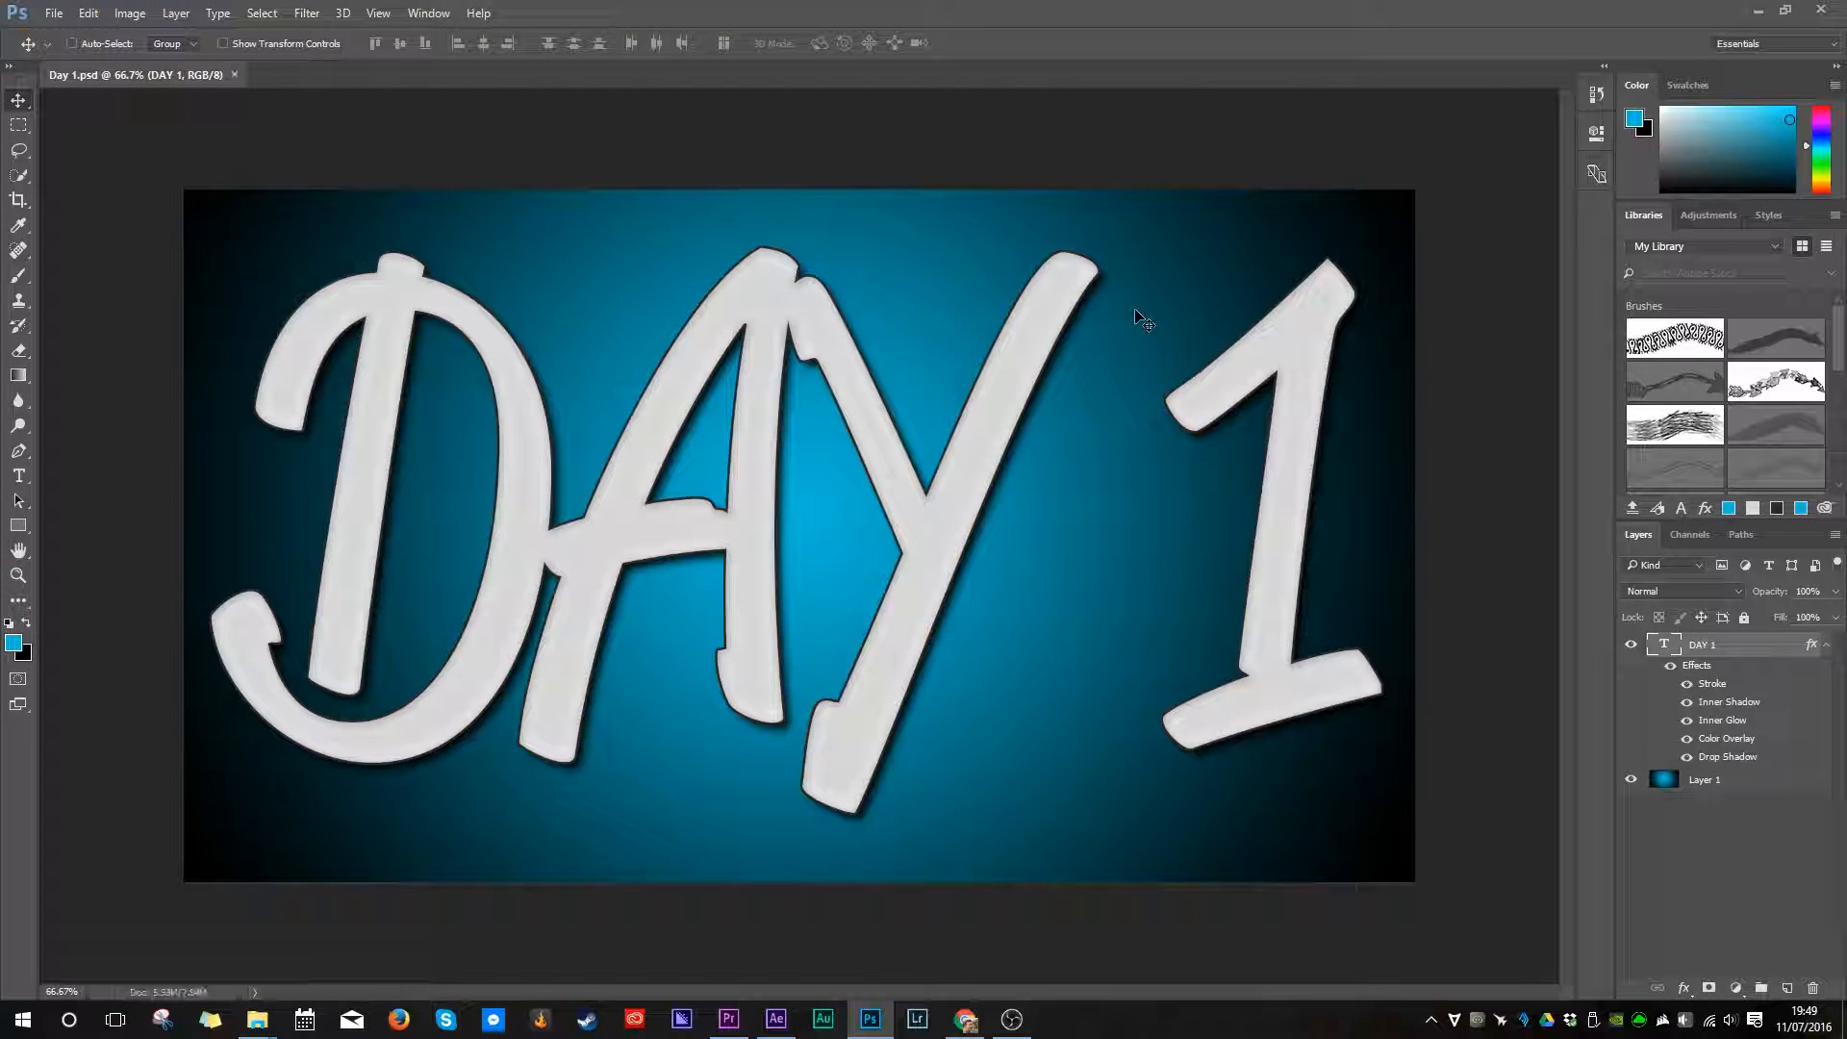
- Switch to After Effects and import the DAY 1 layer of Day 1.psd as footage at document size, with layer styles merged
left_click(779, 1018)
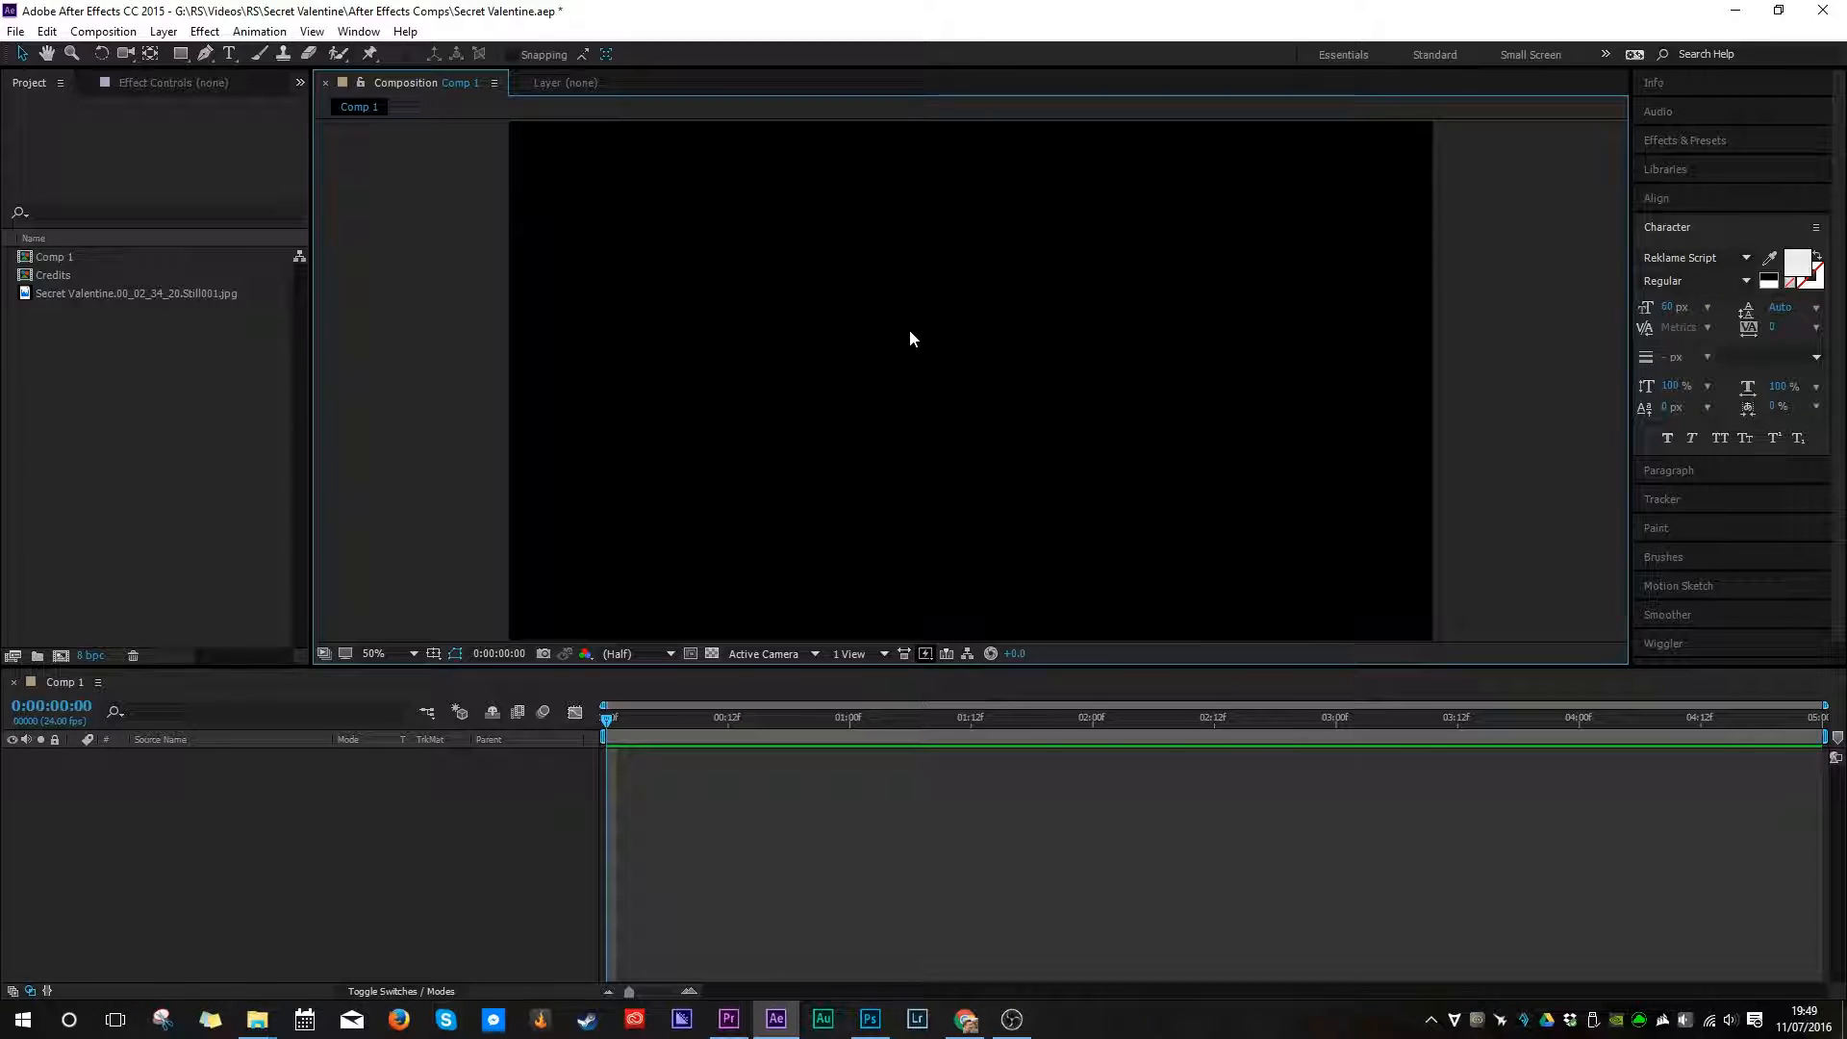
double_click(171, 443)
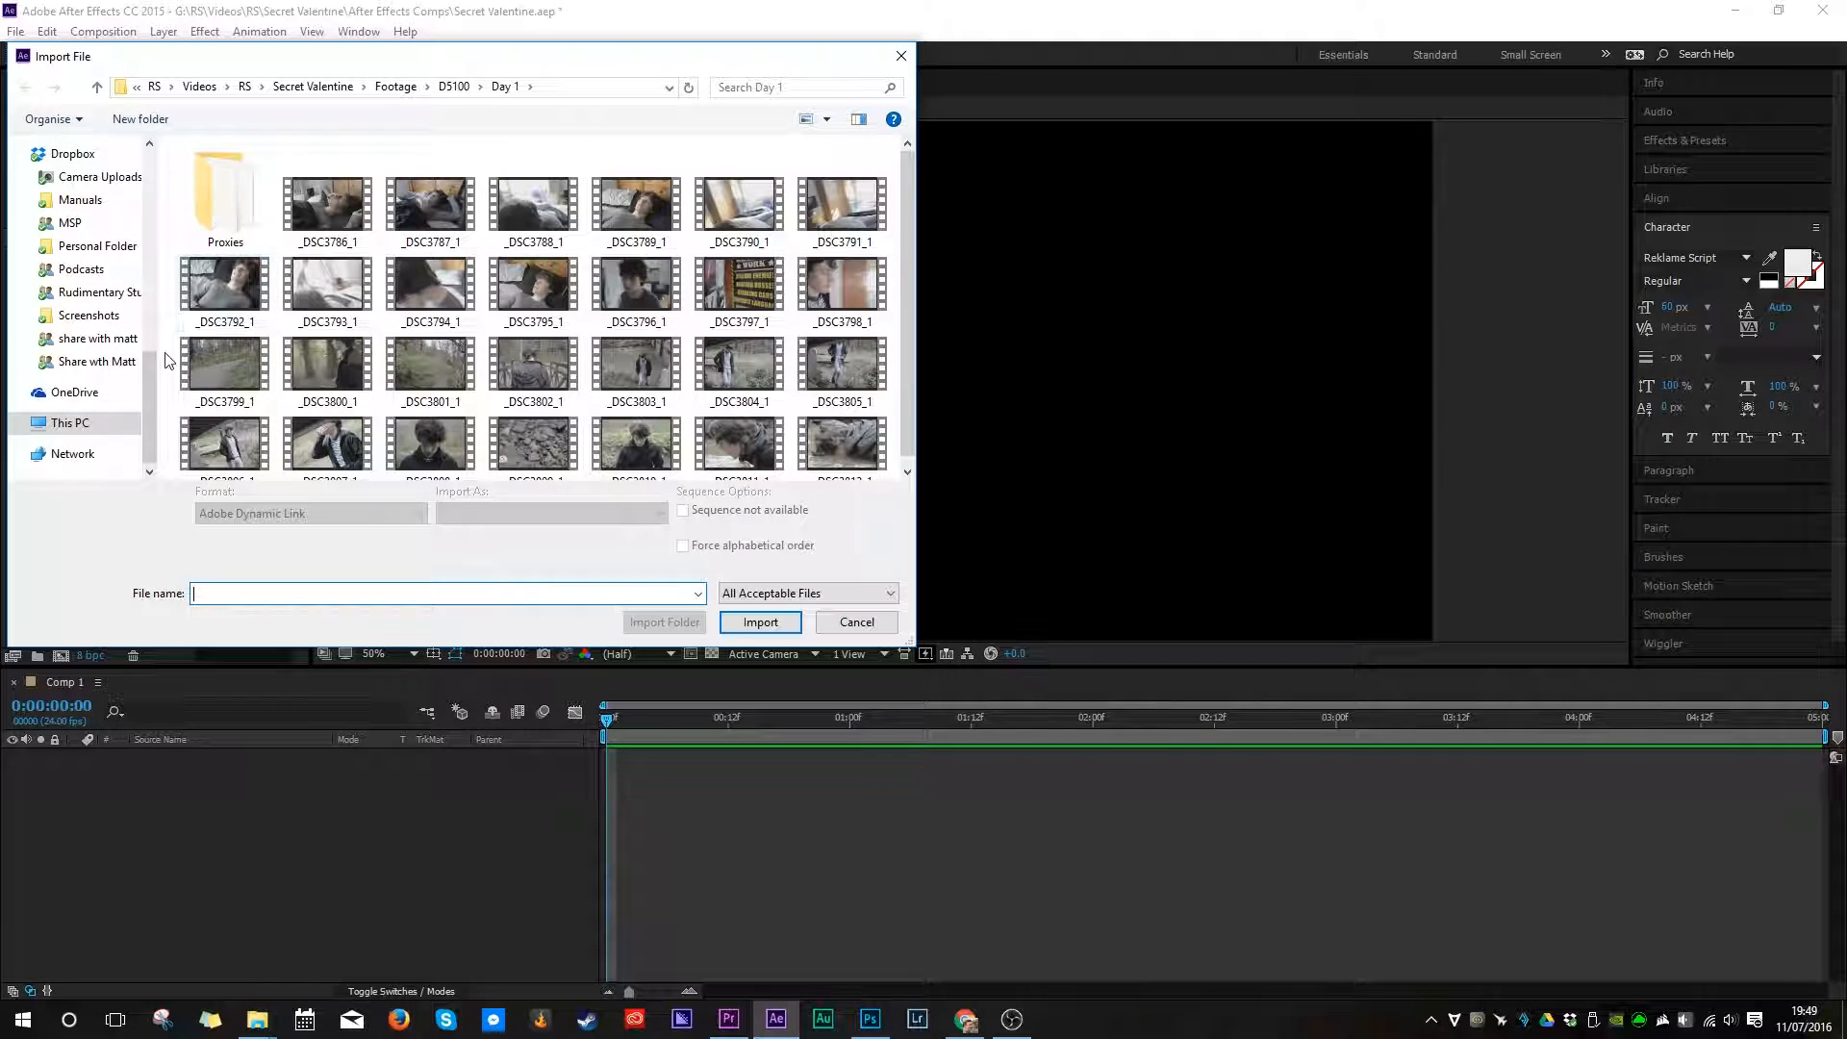
left_click(338, 89)
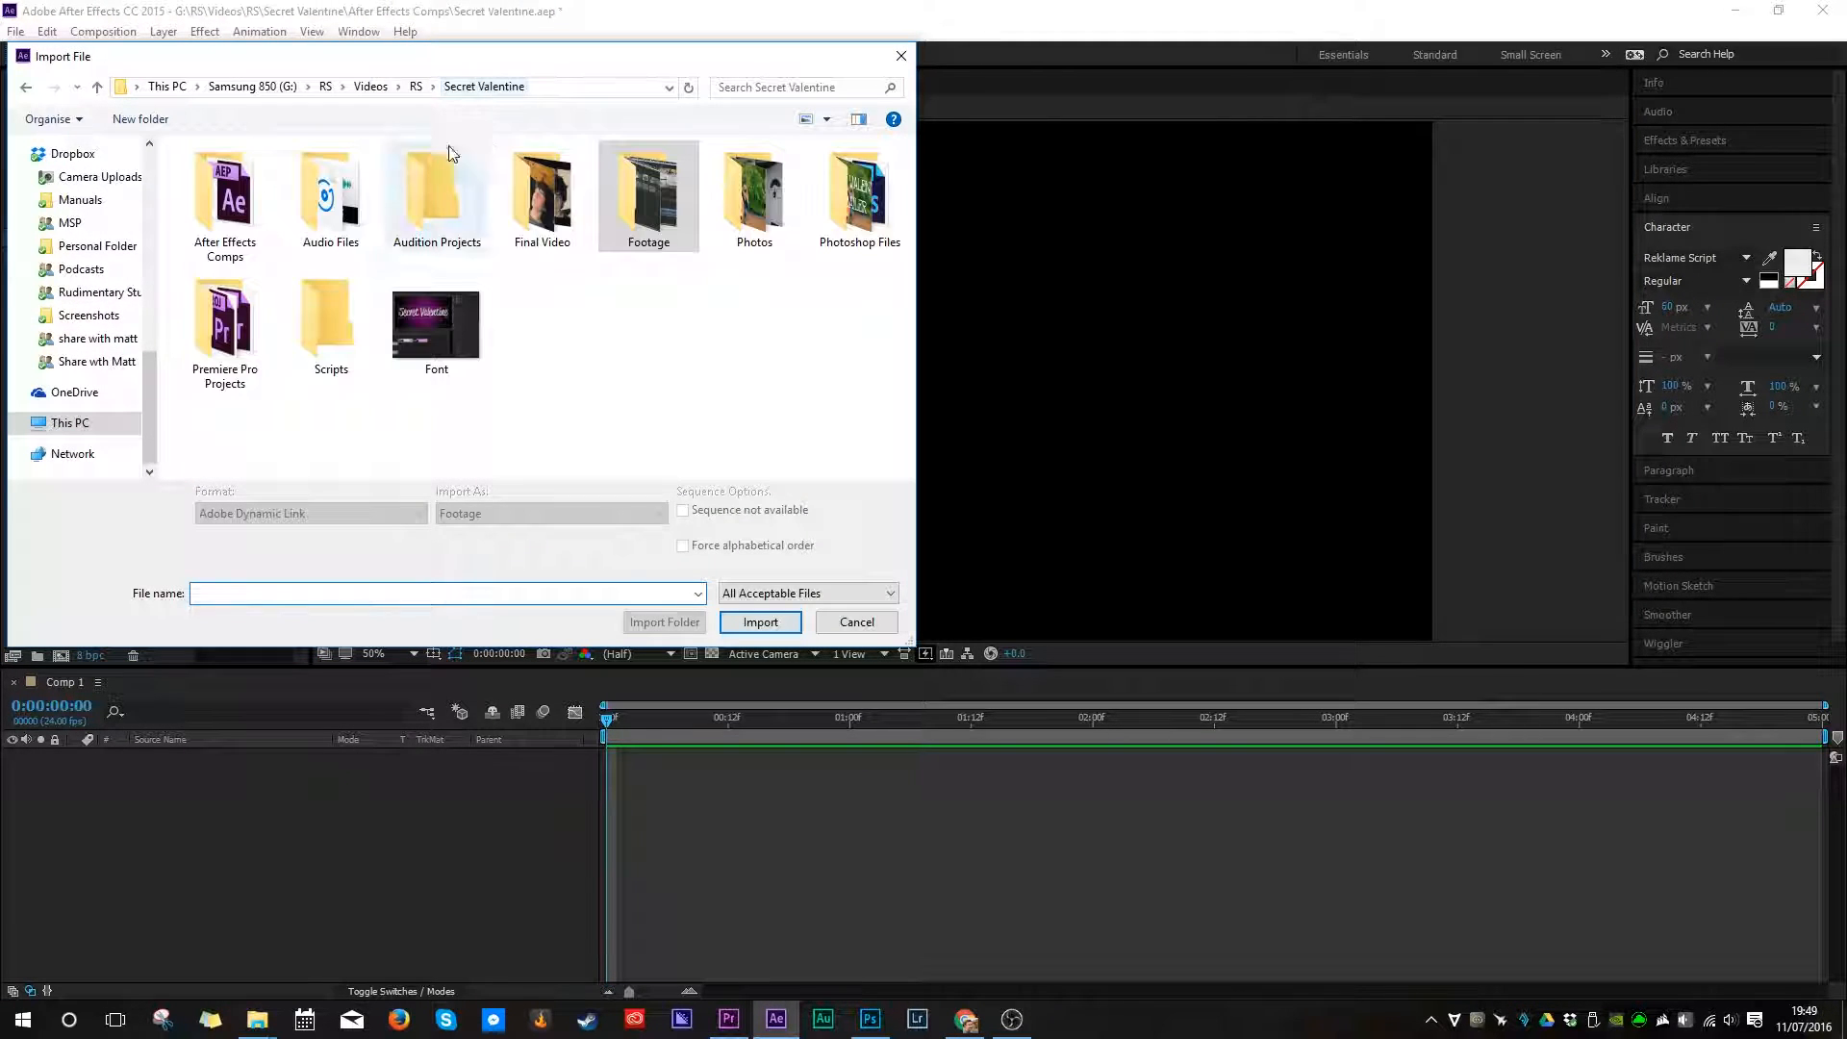
double_click(859, 197)
double_click(236, 202)
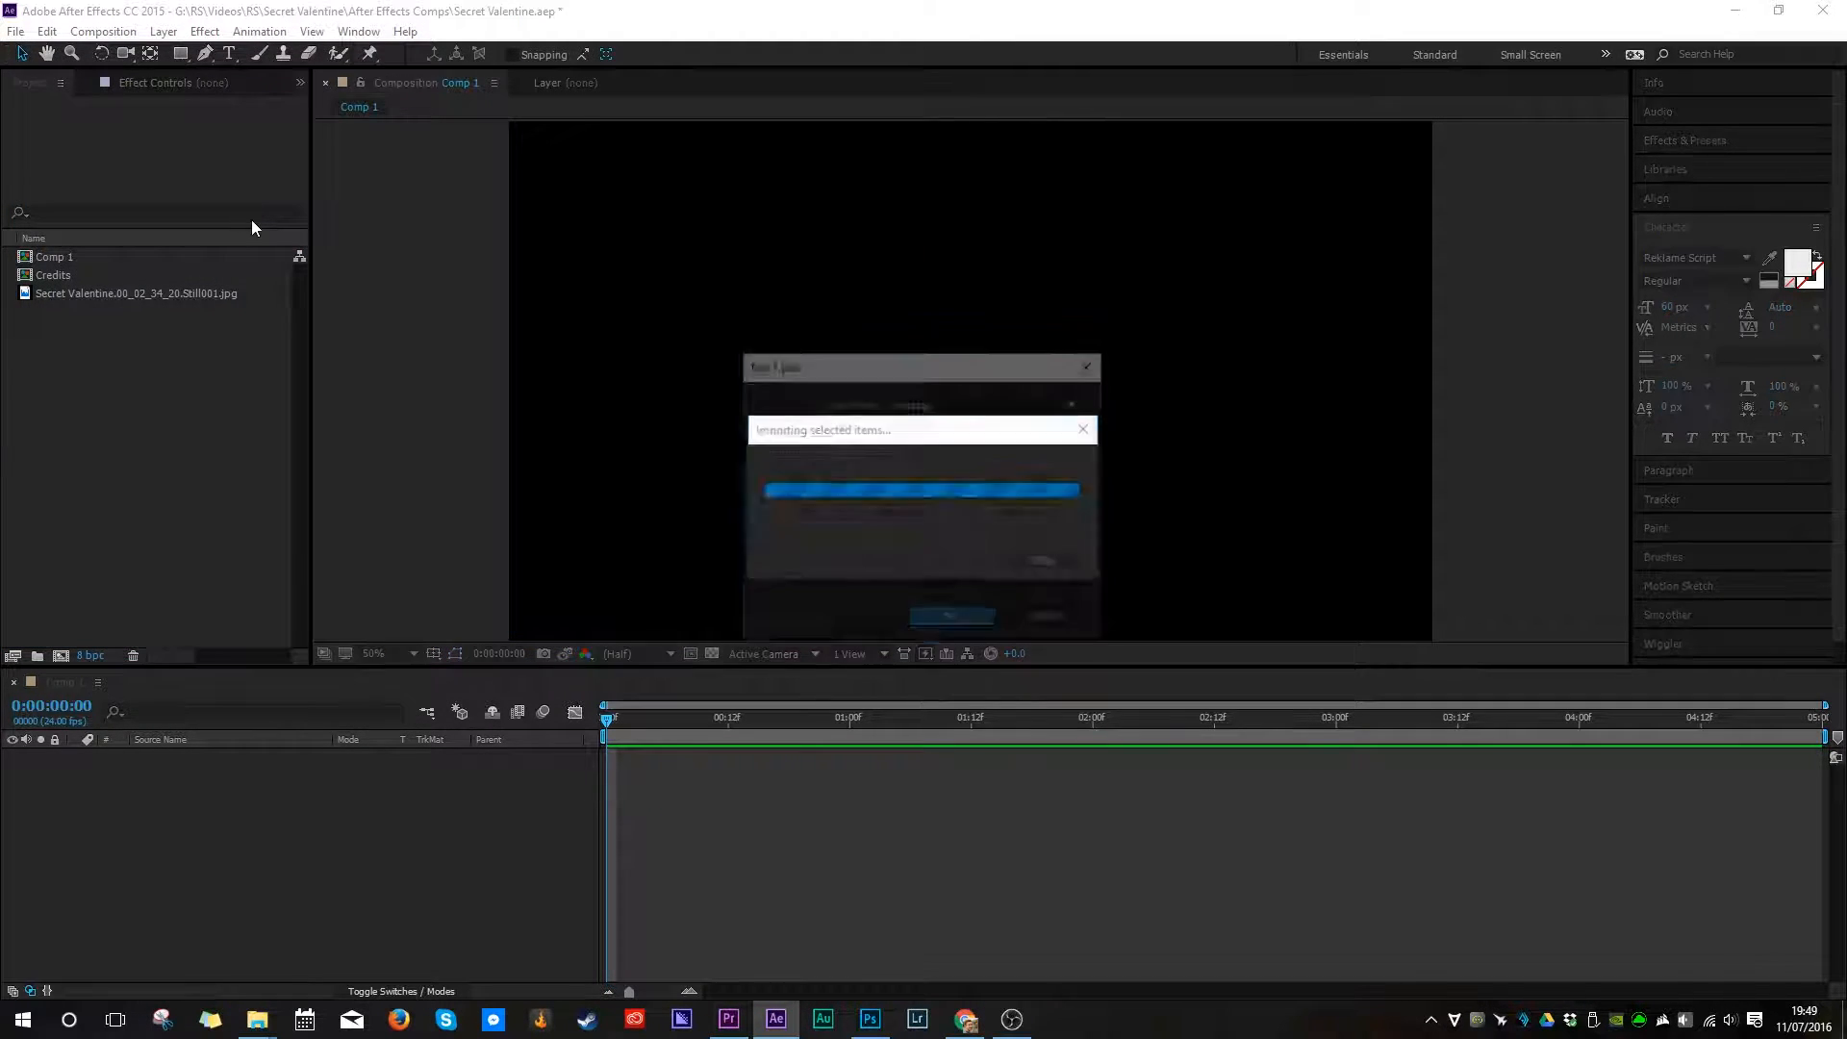
left_click(838, 486)
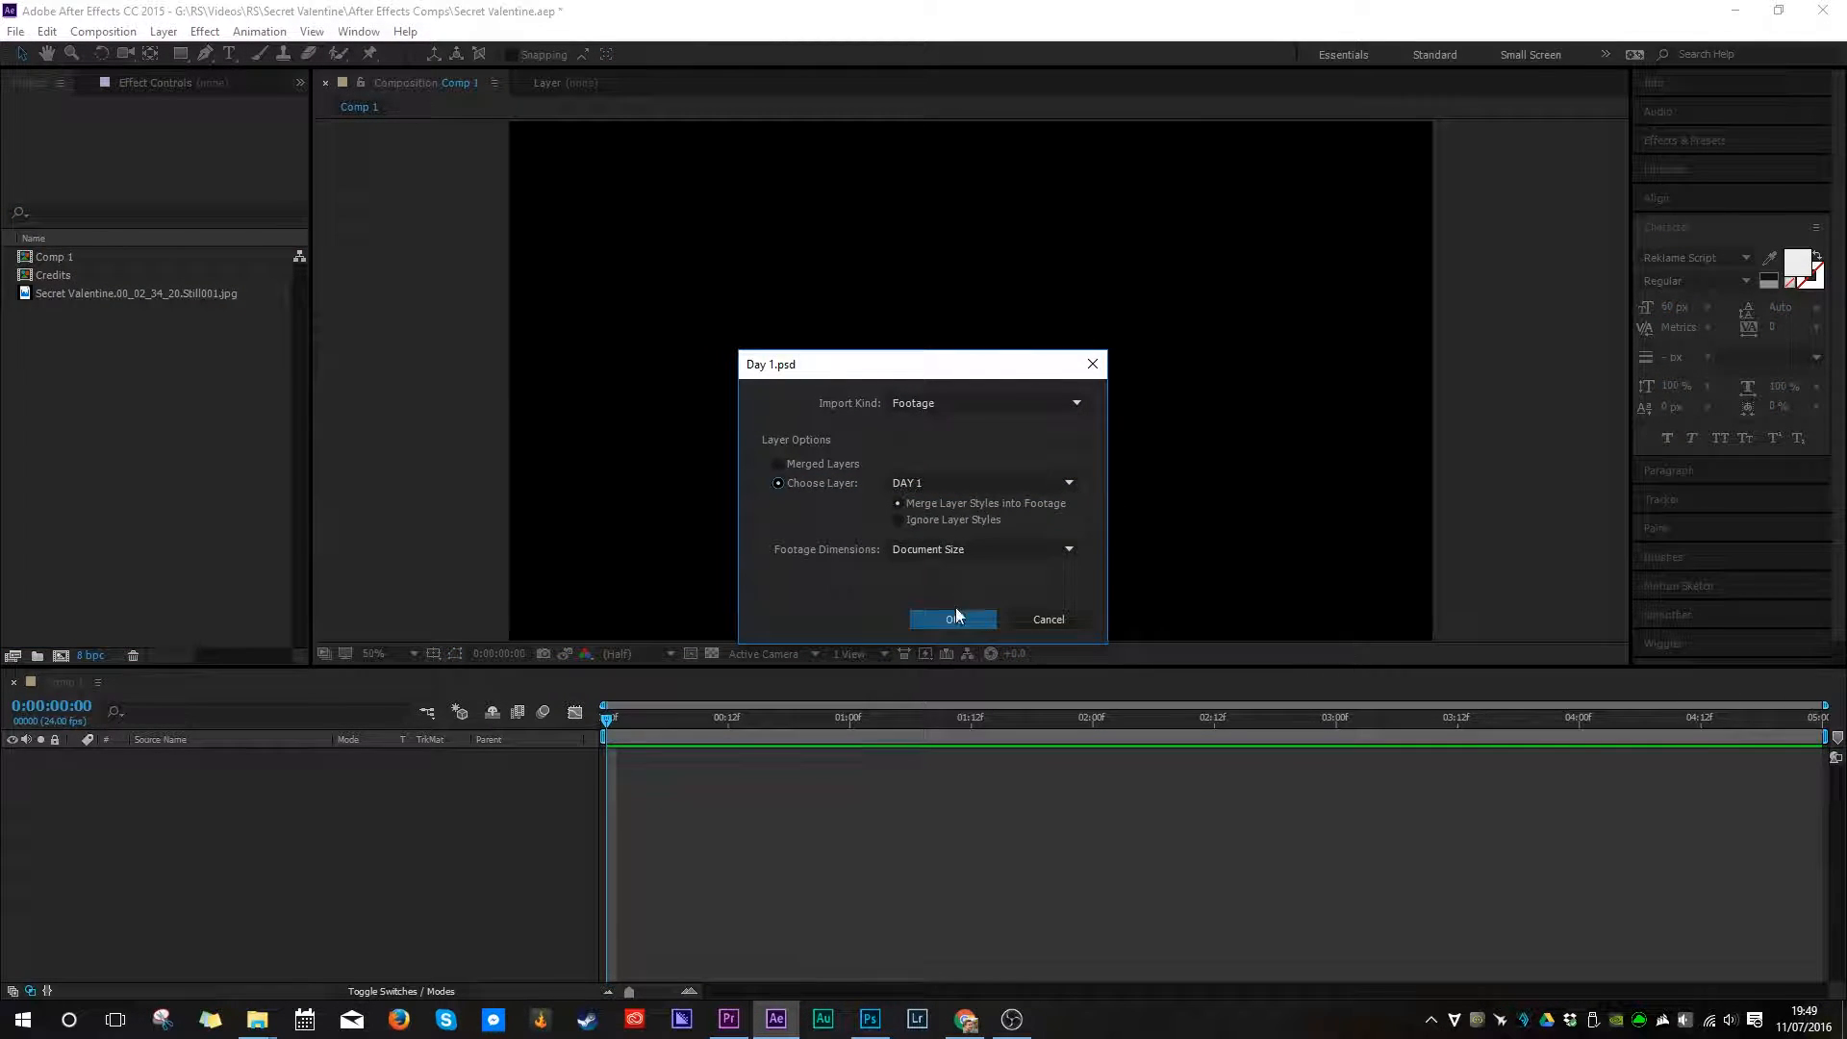
left_click(954, 616)
- Import Day 1.psd from the Photoshop Files folder again as footage, choosing Layer 1
right_click(170, 400)
left_click(98, 465)
double_click(95, 465)
double_click(231, 198)
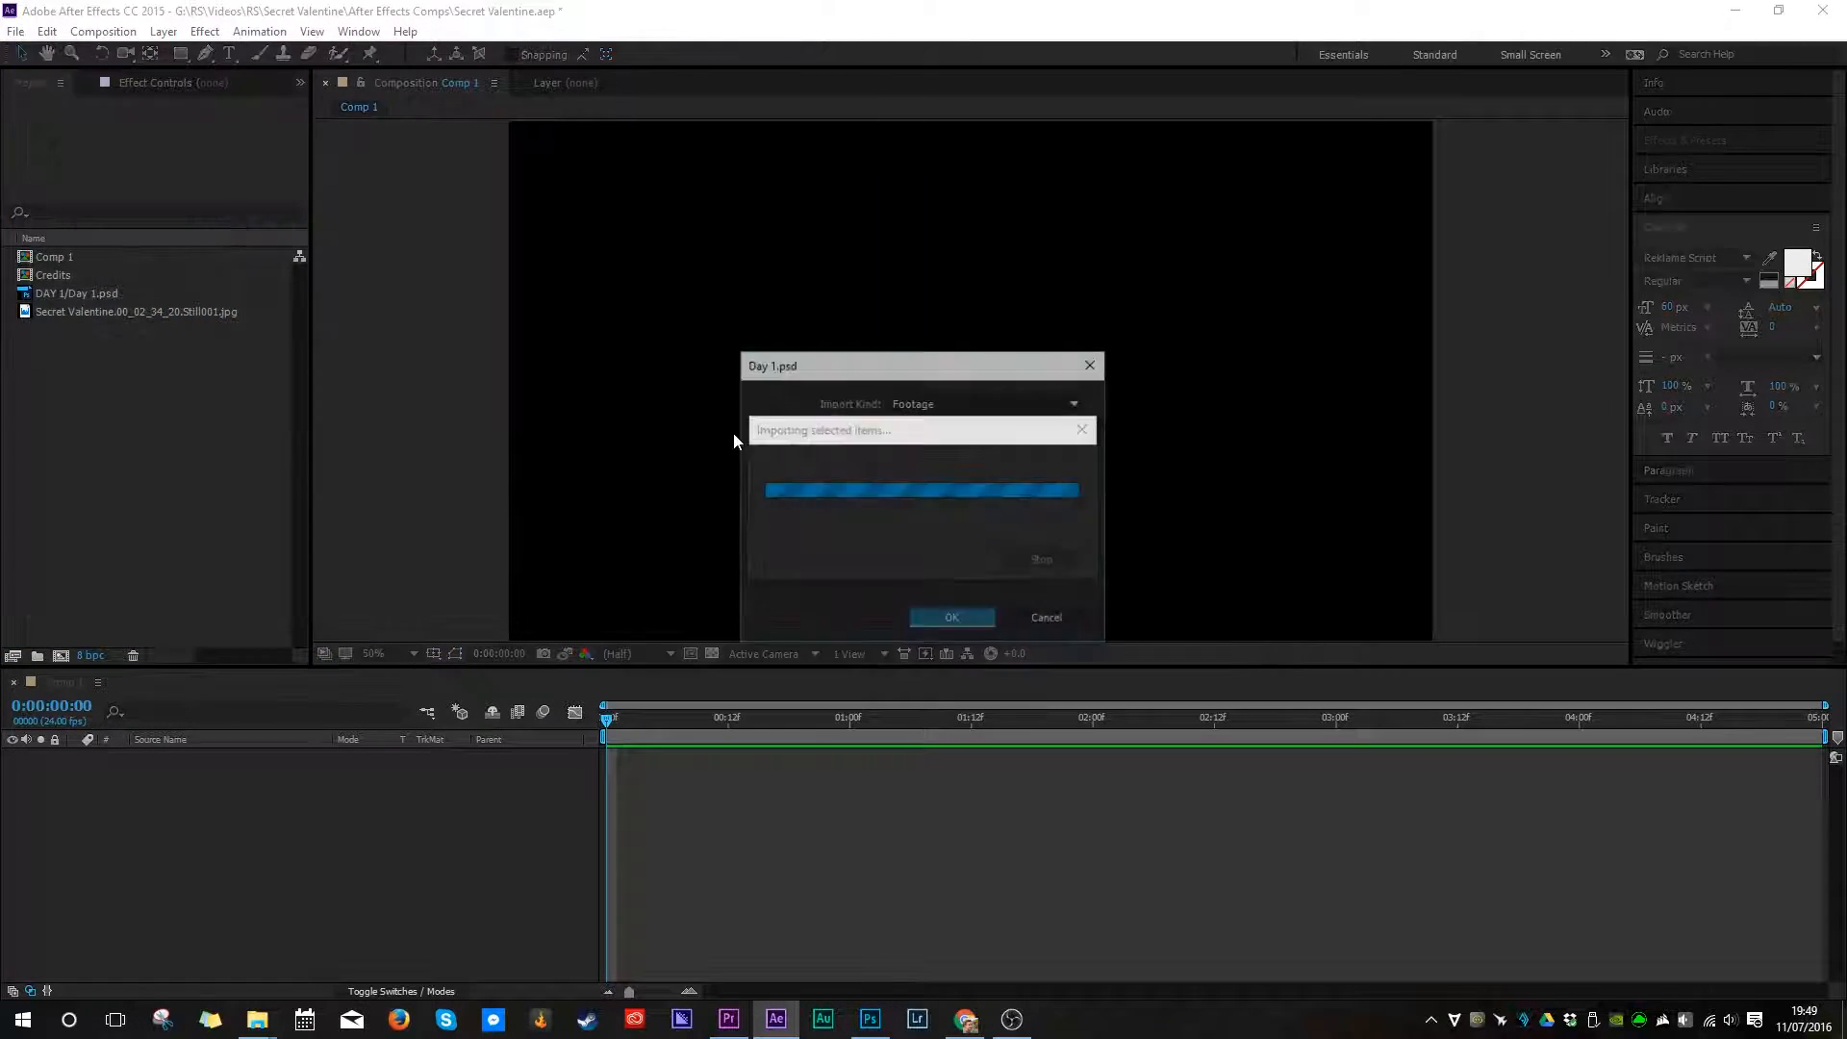
left_click(949, 486)
left_click(947, 525)
left_click(952, 618)
- Add Layer 1 and DAY 1 to Comp 1 with DAY 1 on top, and start Position, Scale and Opacity keyframes on DAY 1 at 0:00
left_click_drag(116, 321, 143, 894)
left_click_drag(79, 294, 175, 762)
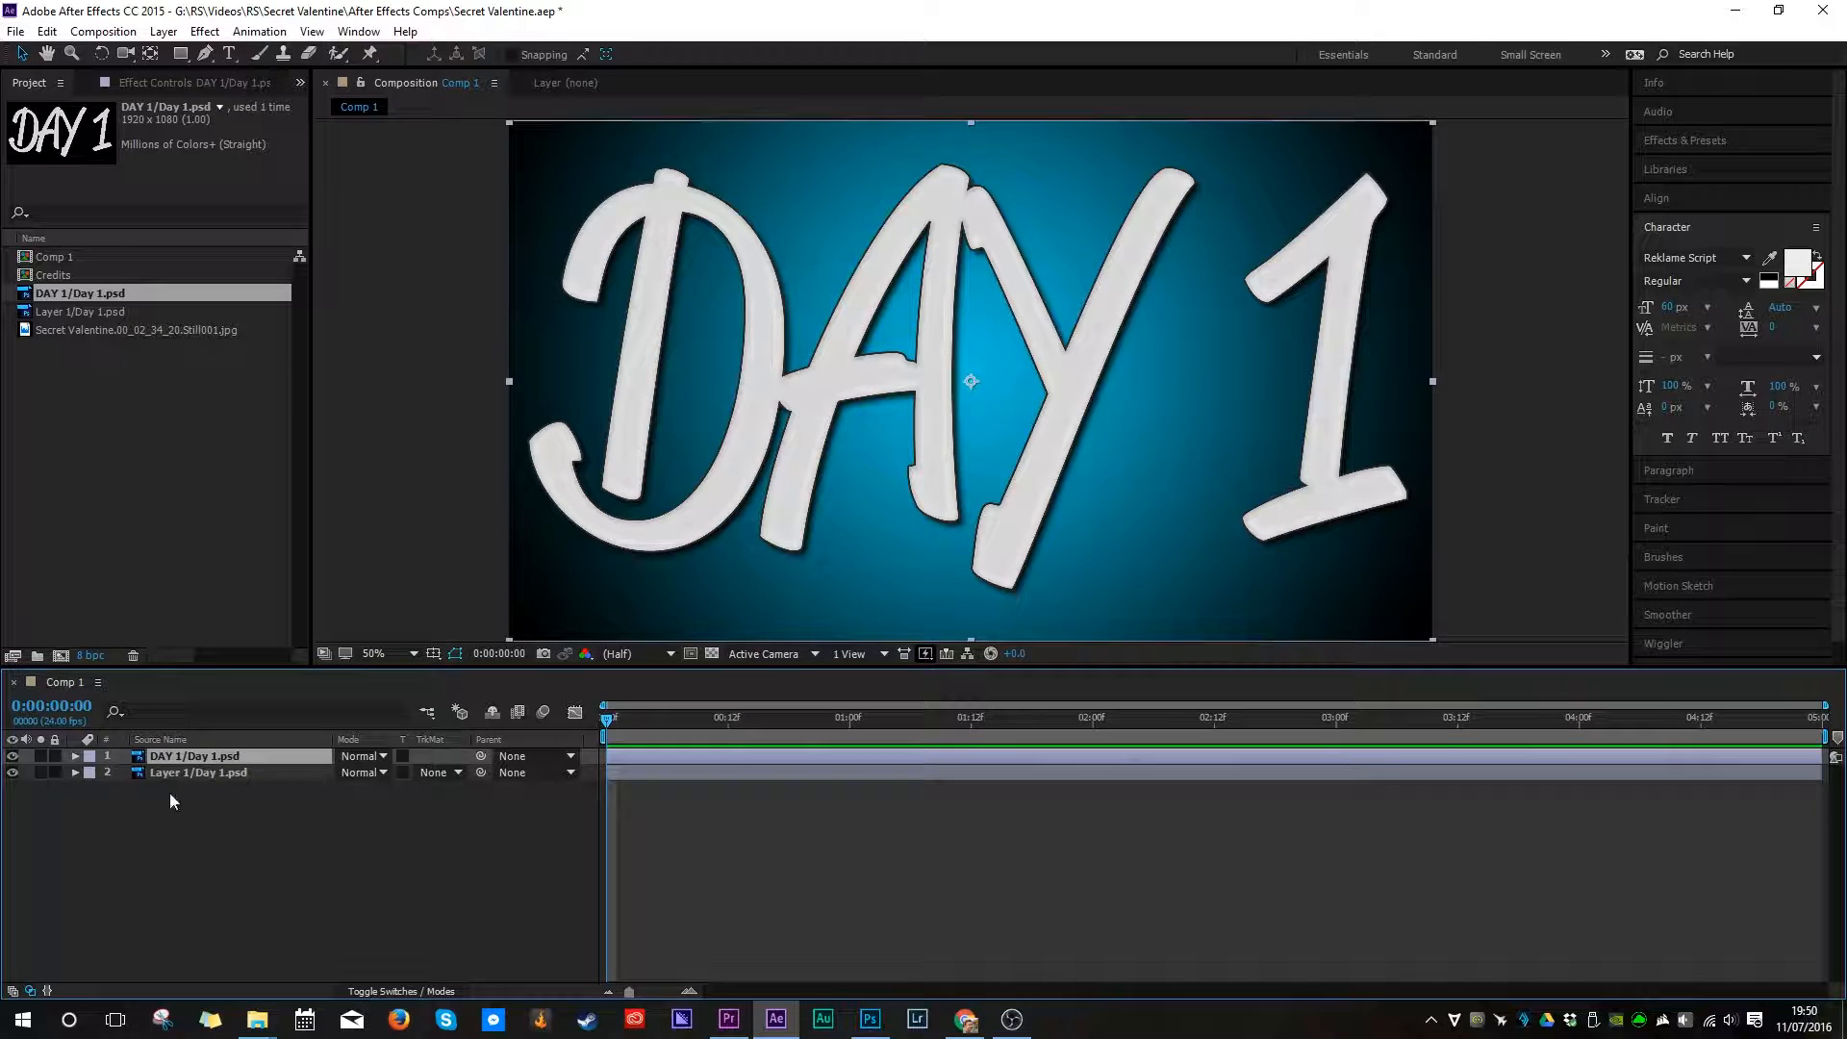
left_click(75, 757)
left_click(92, 773)
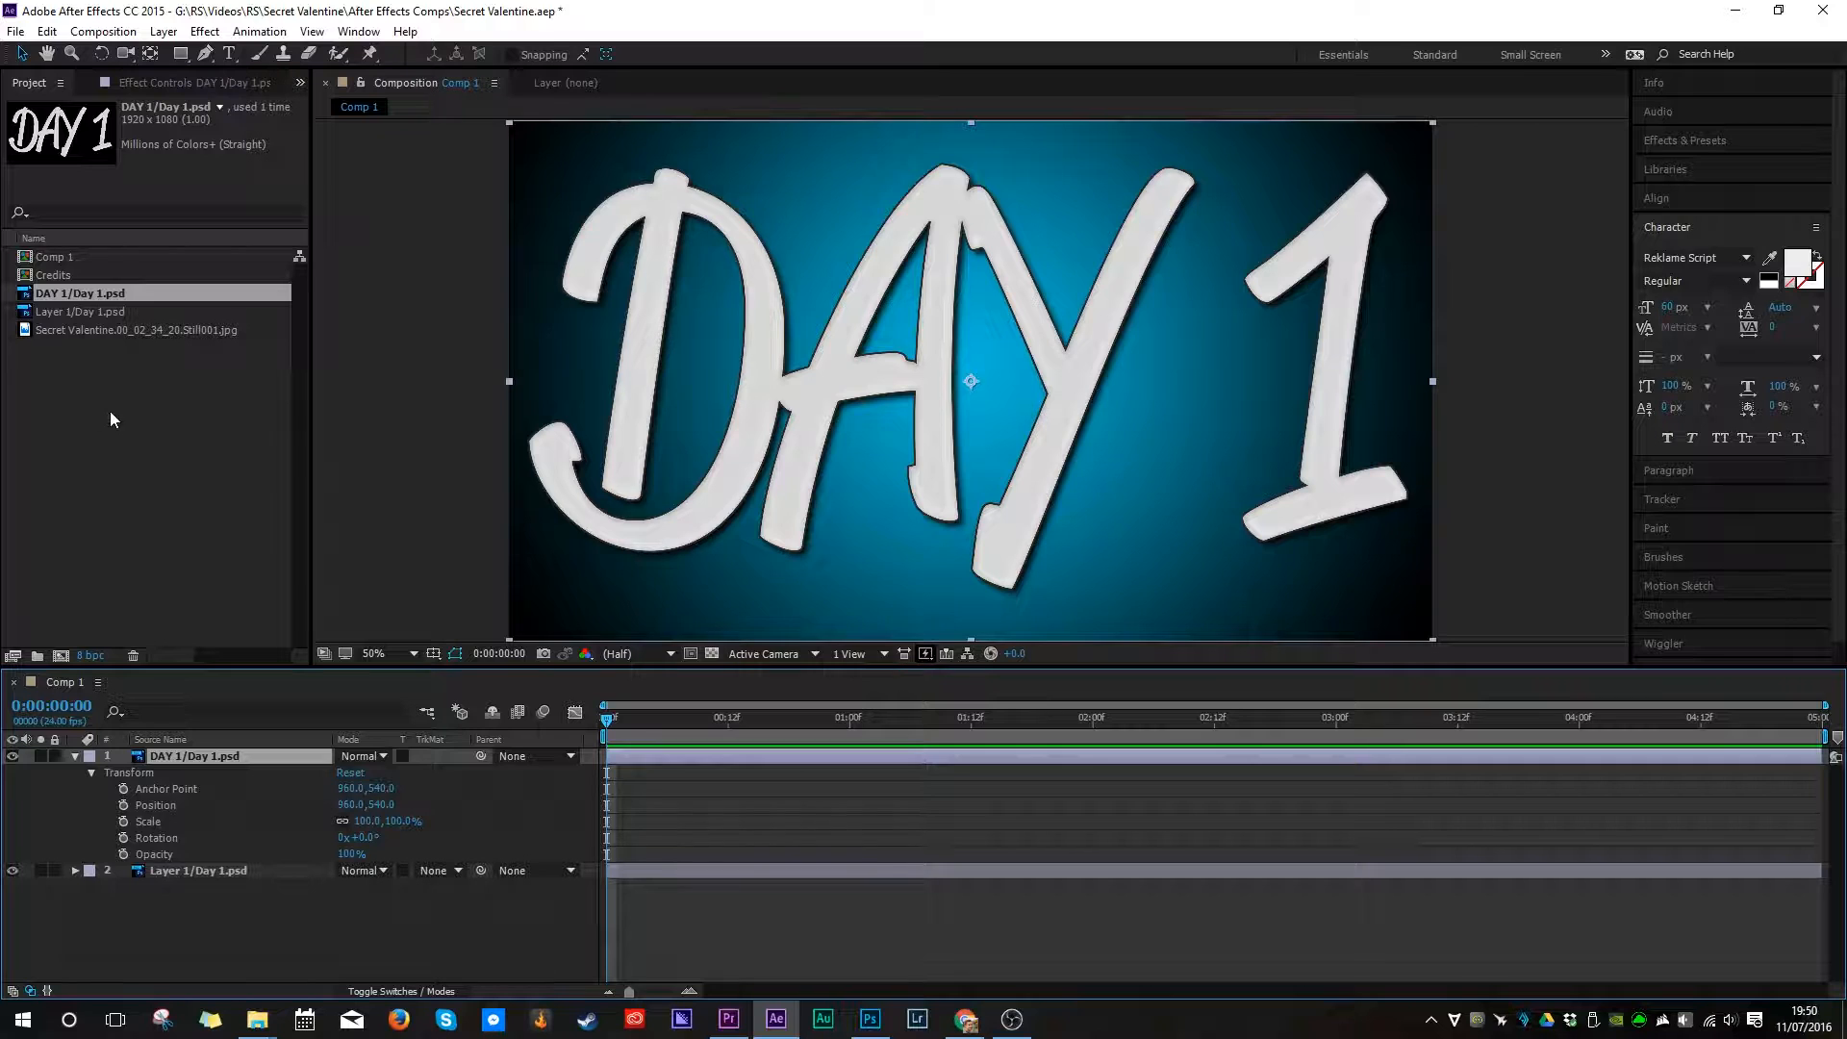
left_click(124, 807)
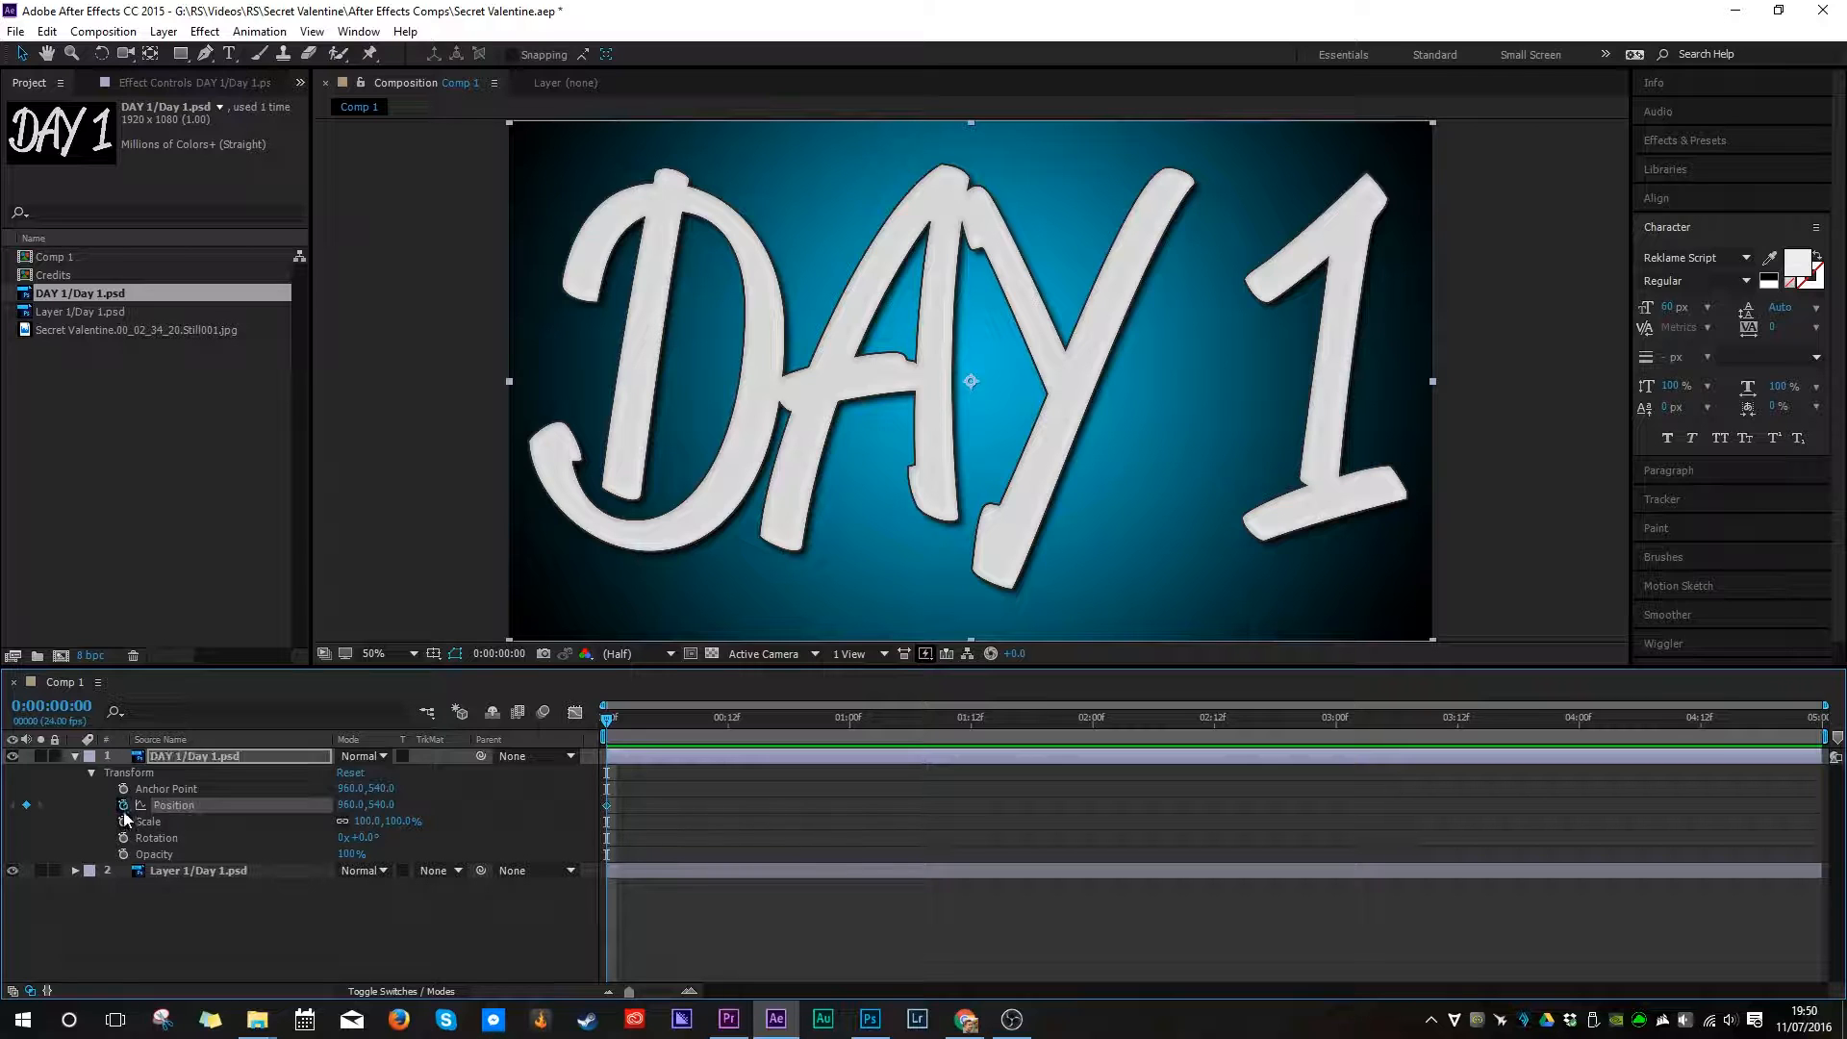
left_click(123, 823)
left_click(125, 853)
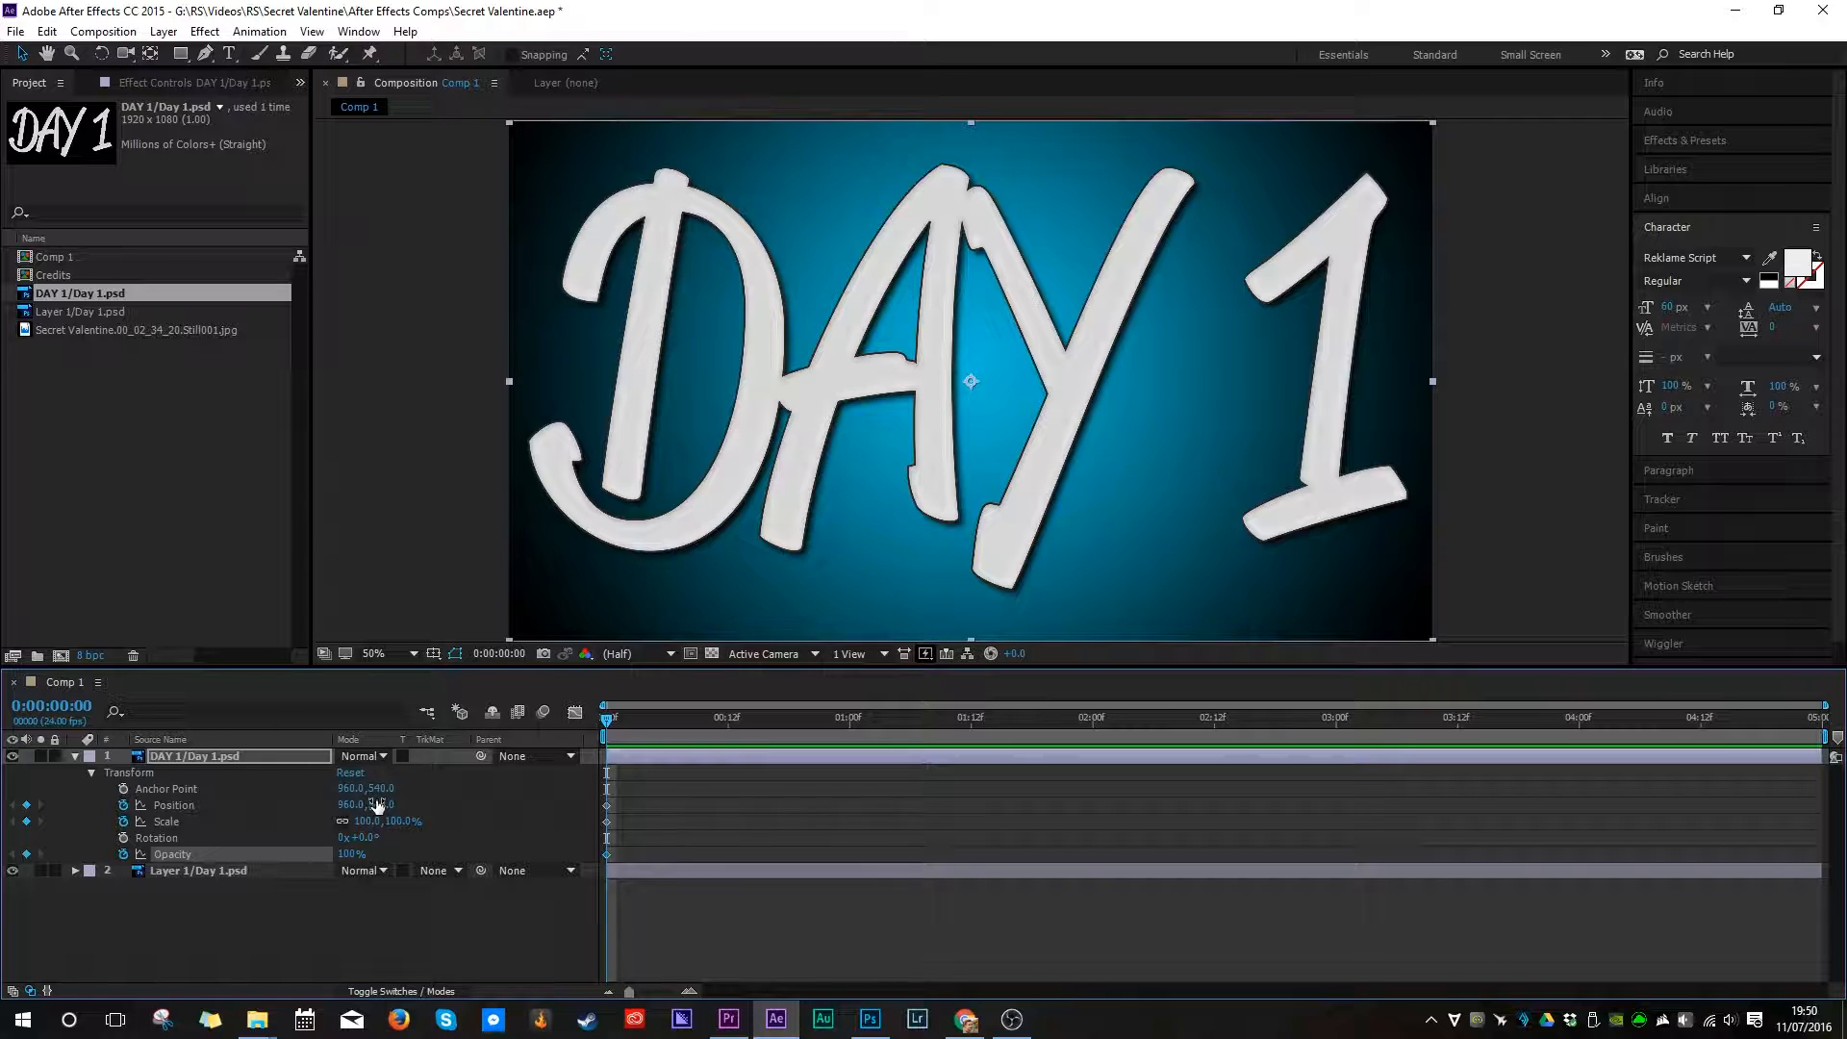
- Try raising DAY 1 and undo it, then set its Scale to 5% and Opacity to 0% at 0:00
left_click_drag(377, 804, 332, 810)
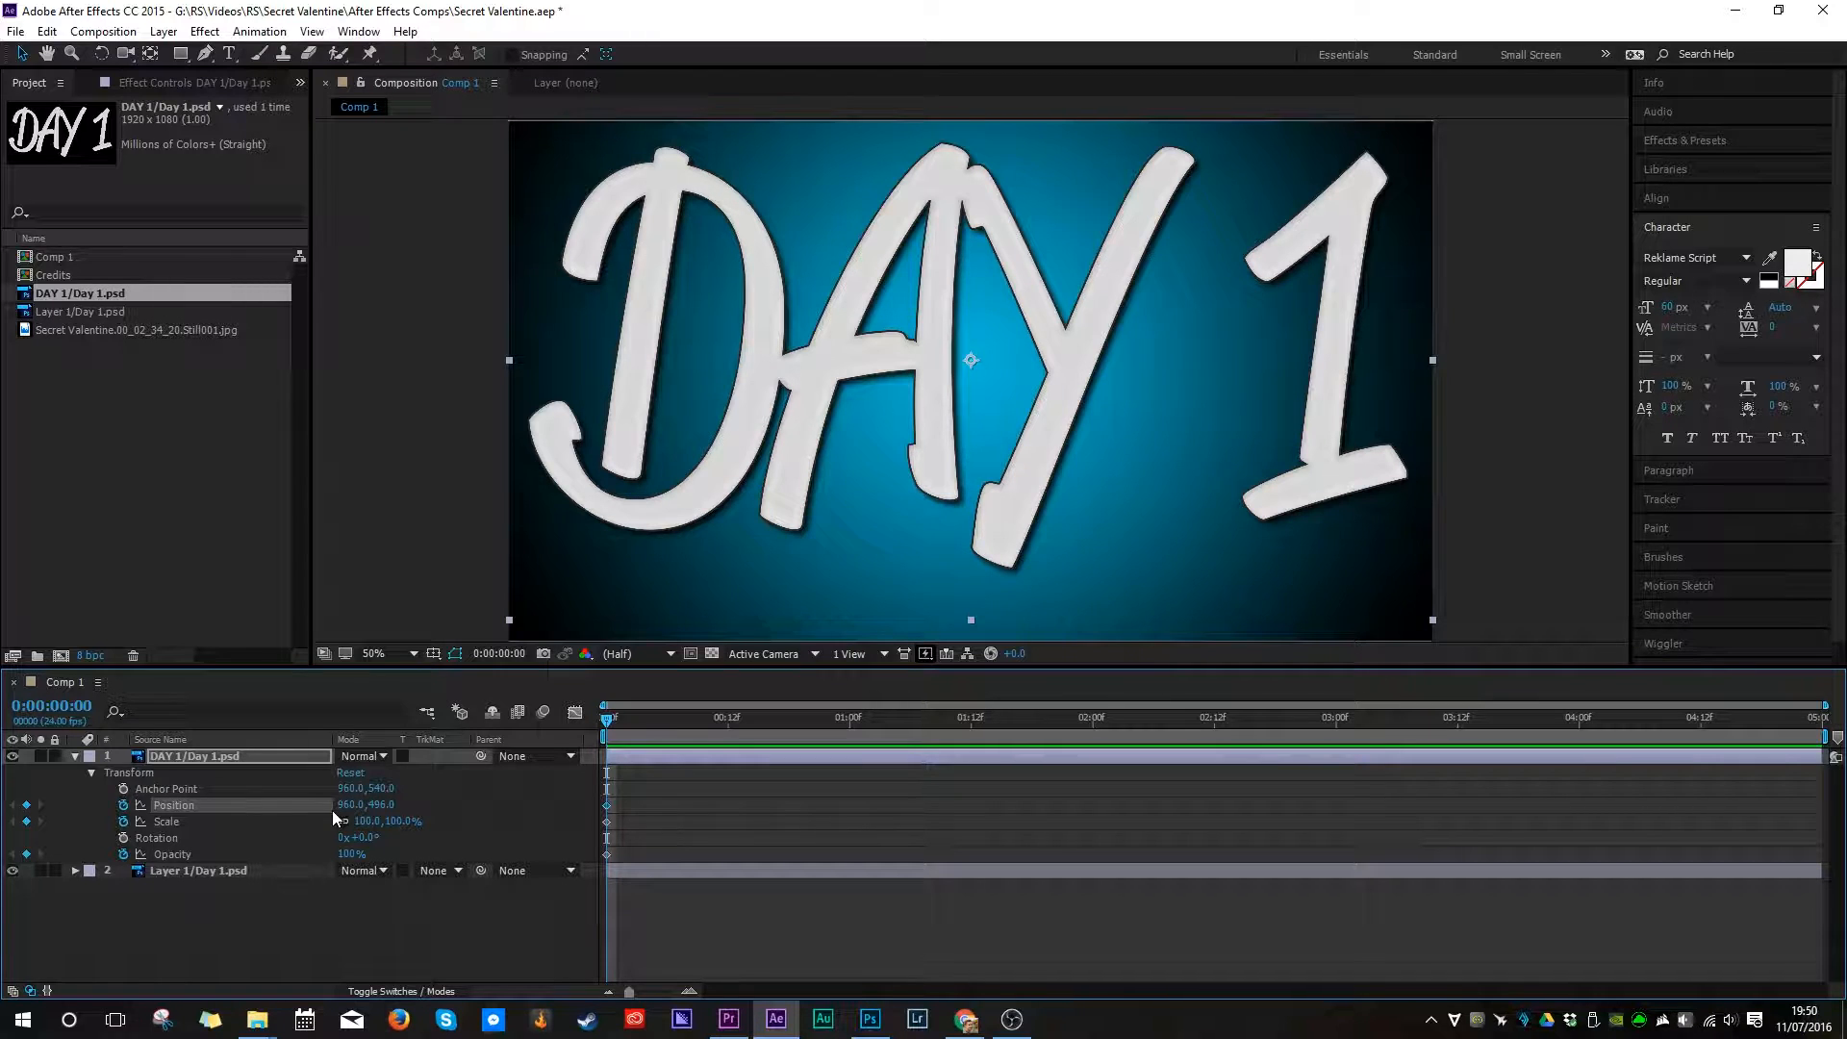
key("ctrl+z")
left_click_drag(391, 827, 30, 873)
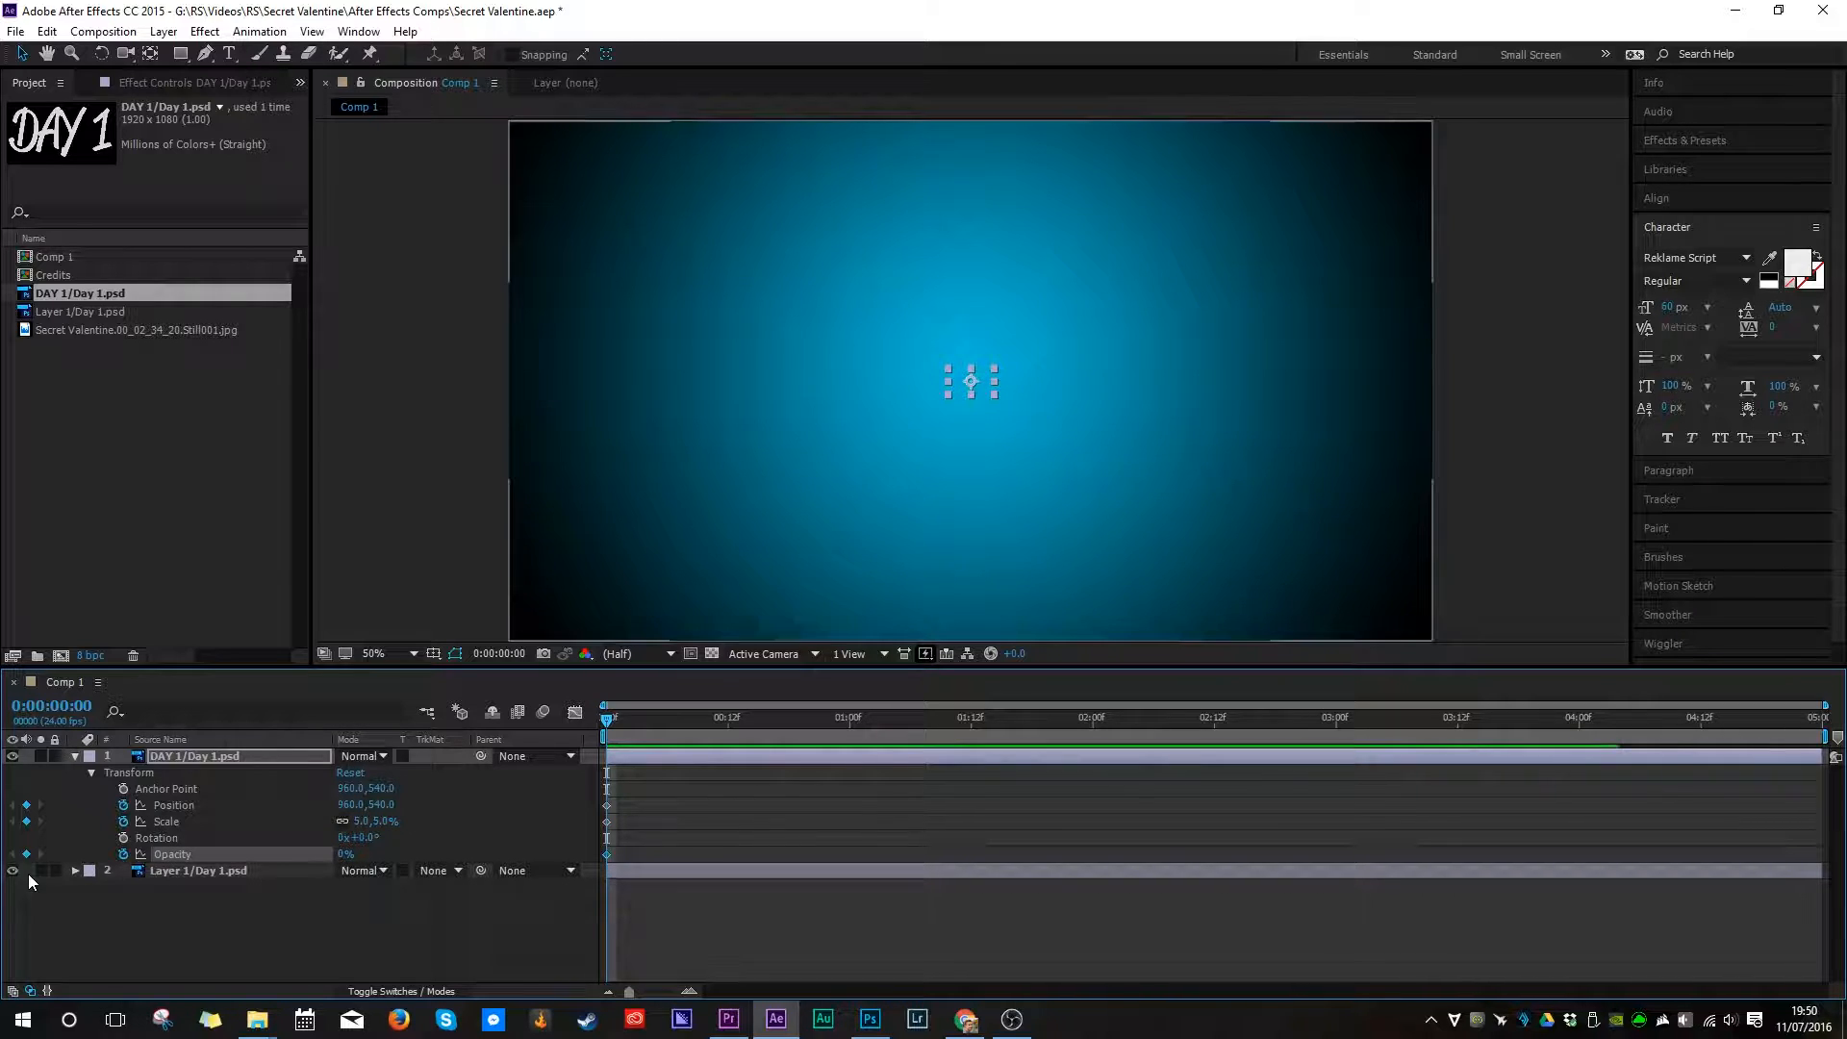
- Keyframe DAY 1's Opacity to 100% at frame 12 and its Scale to 85% at one second
left_click(729, 726)
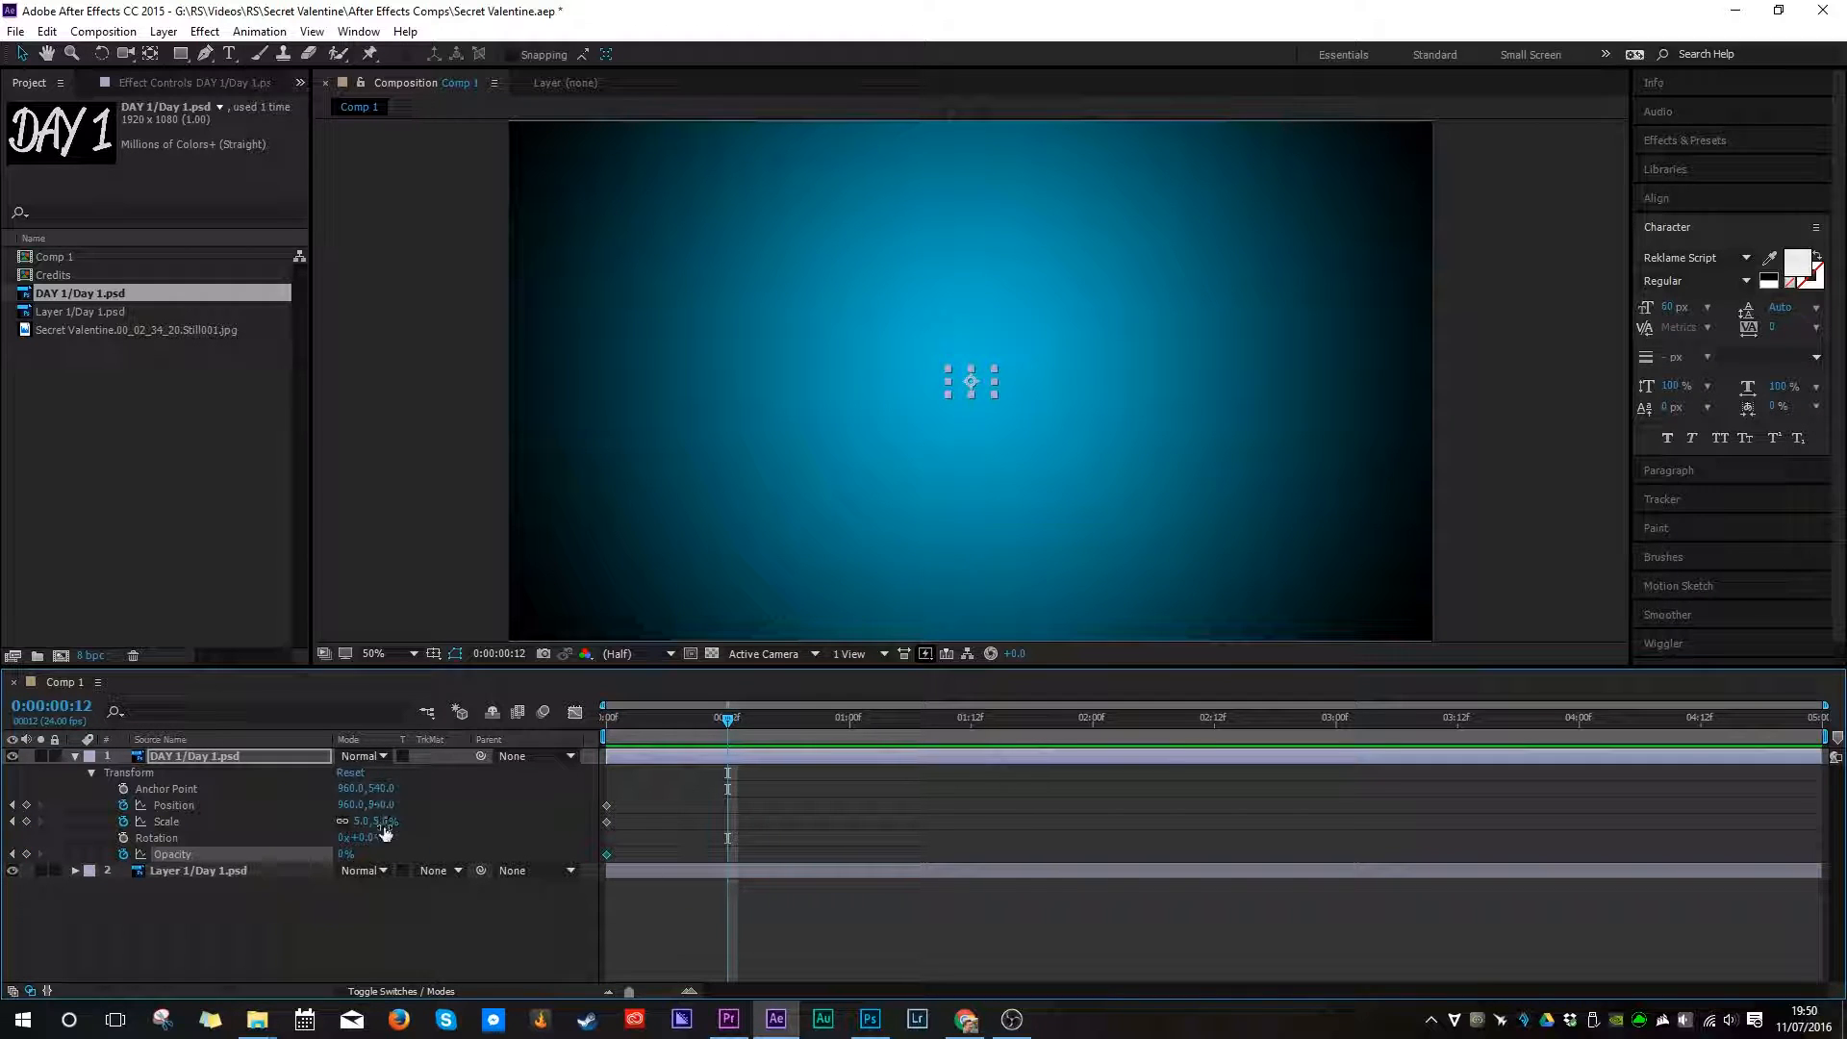
left_click_drag(343, 854, 563, 841)
left_click(850, 724)
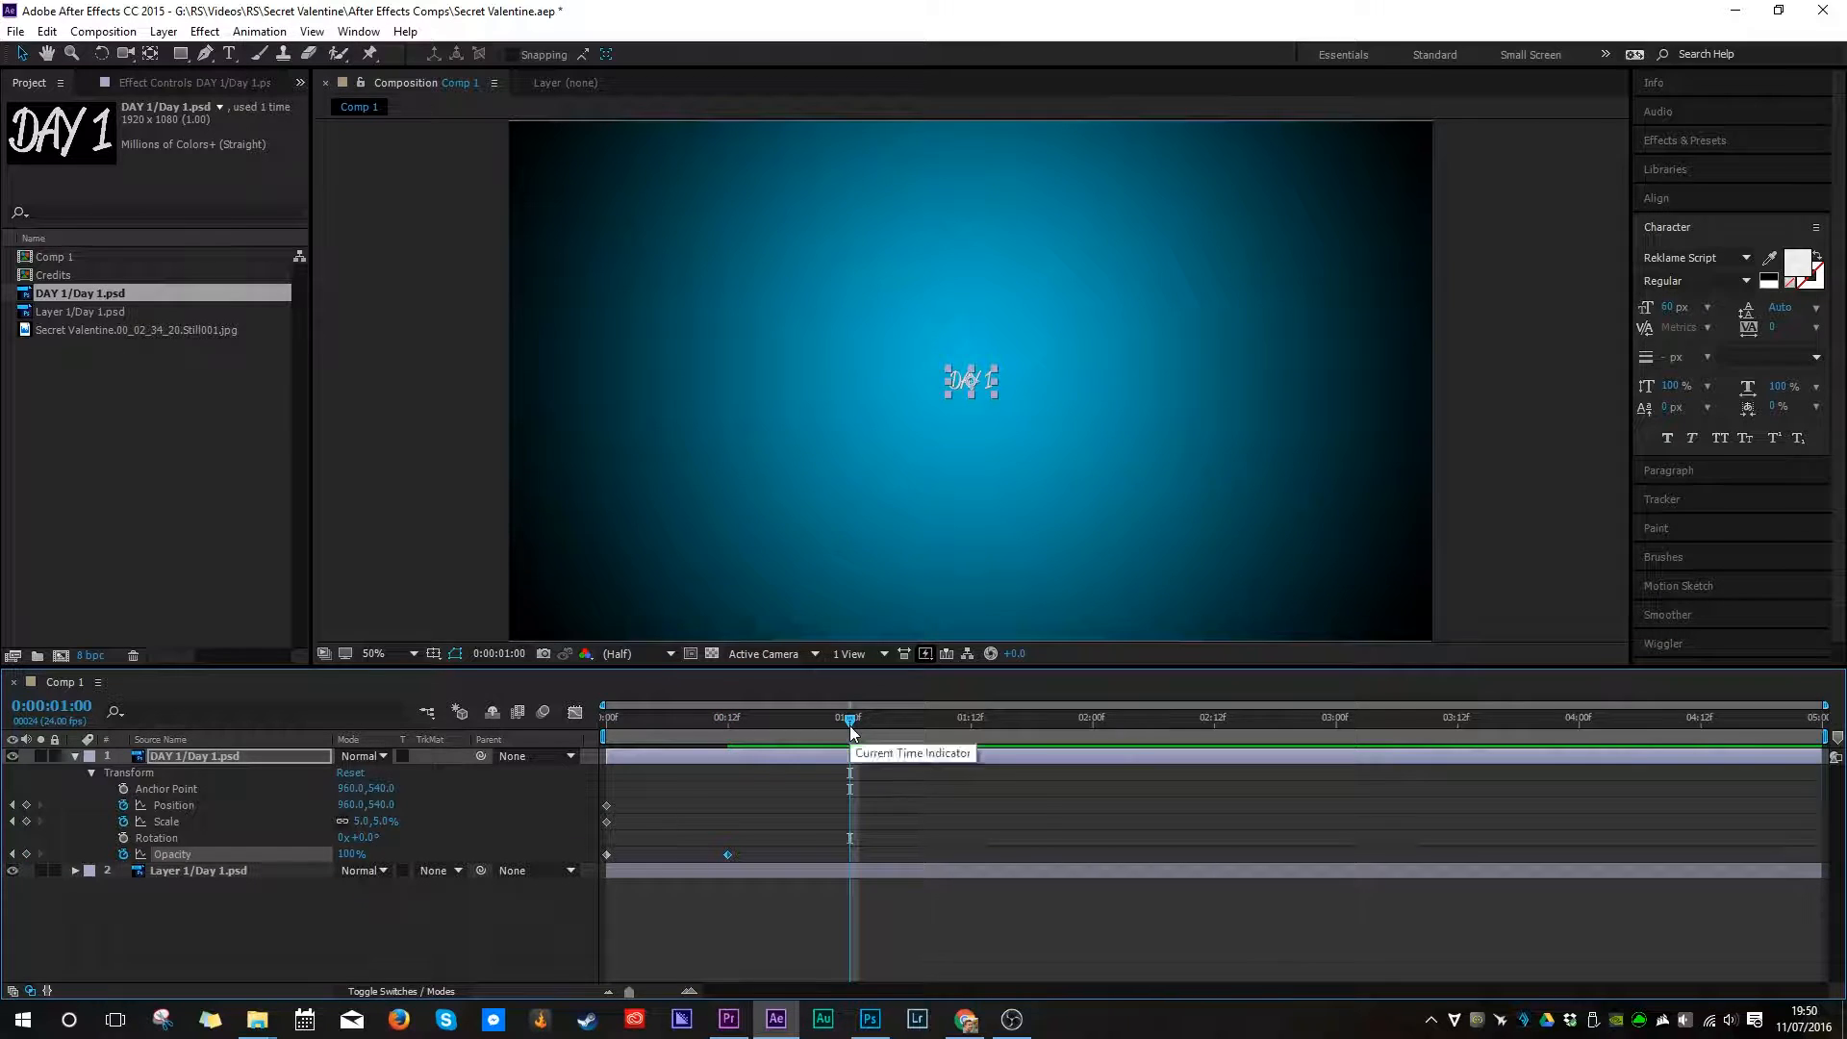
left_click_drag(384, 806, 454, 800)
key("ctrl+z")
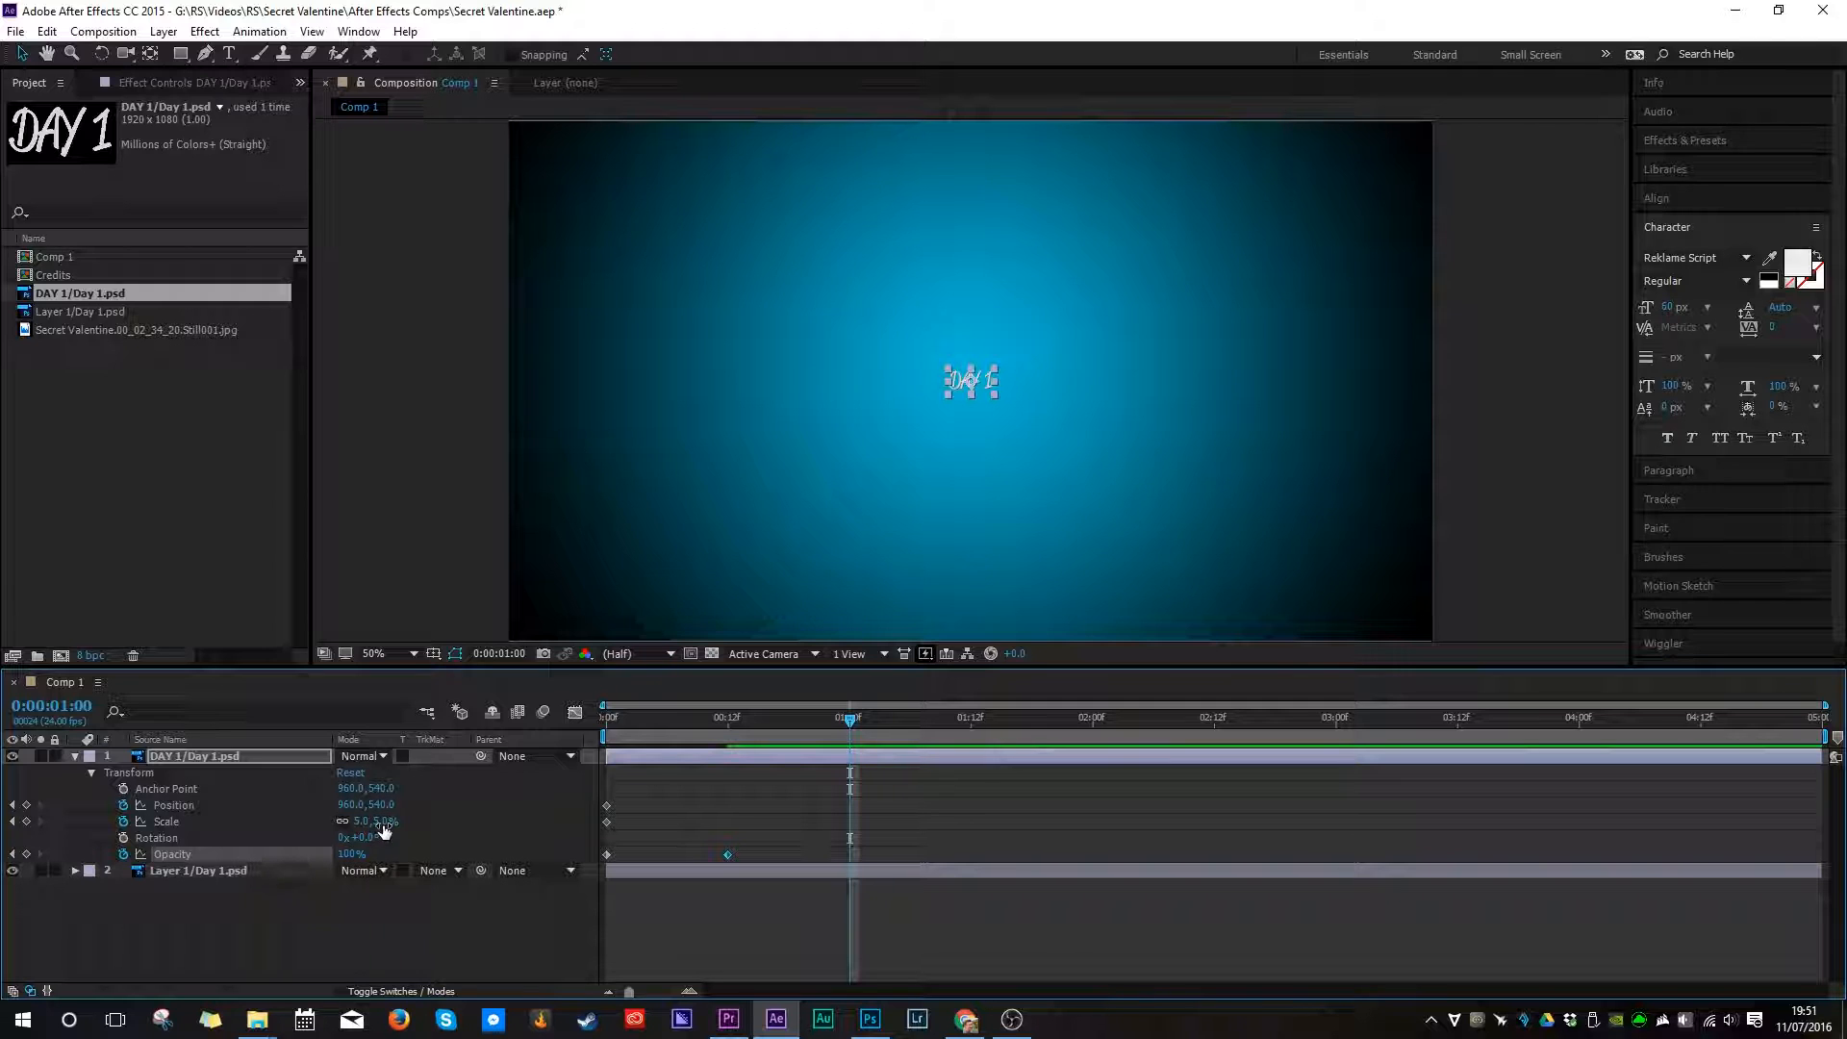
left_click_drag(382, 827, 467, 826)
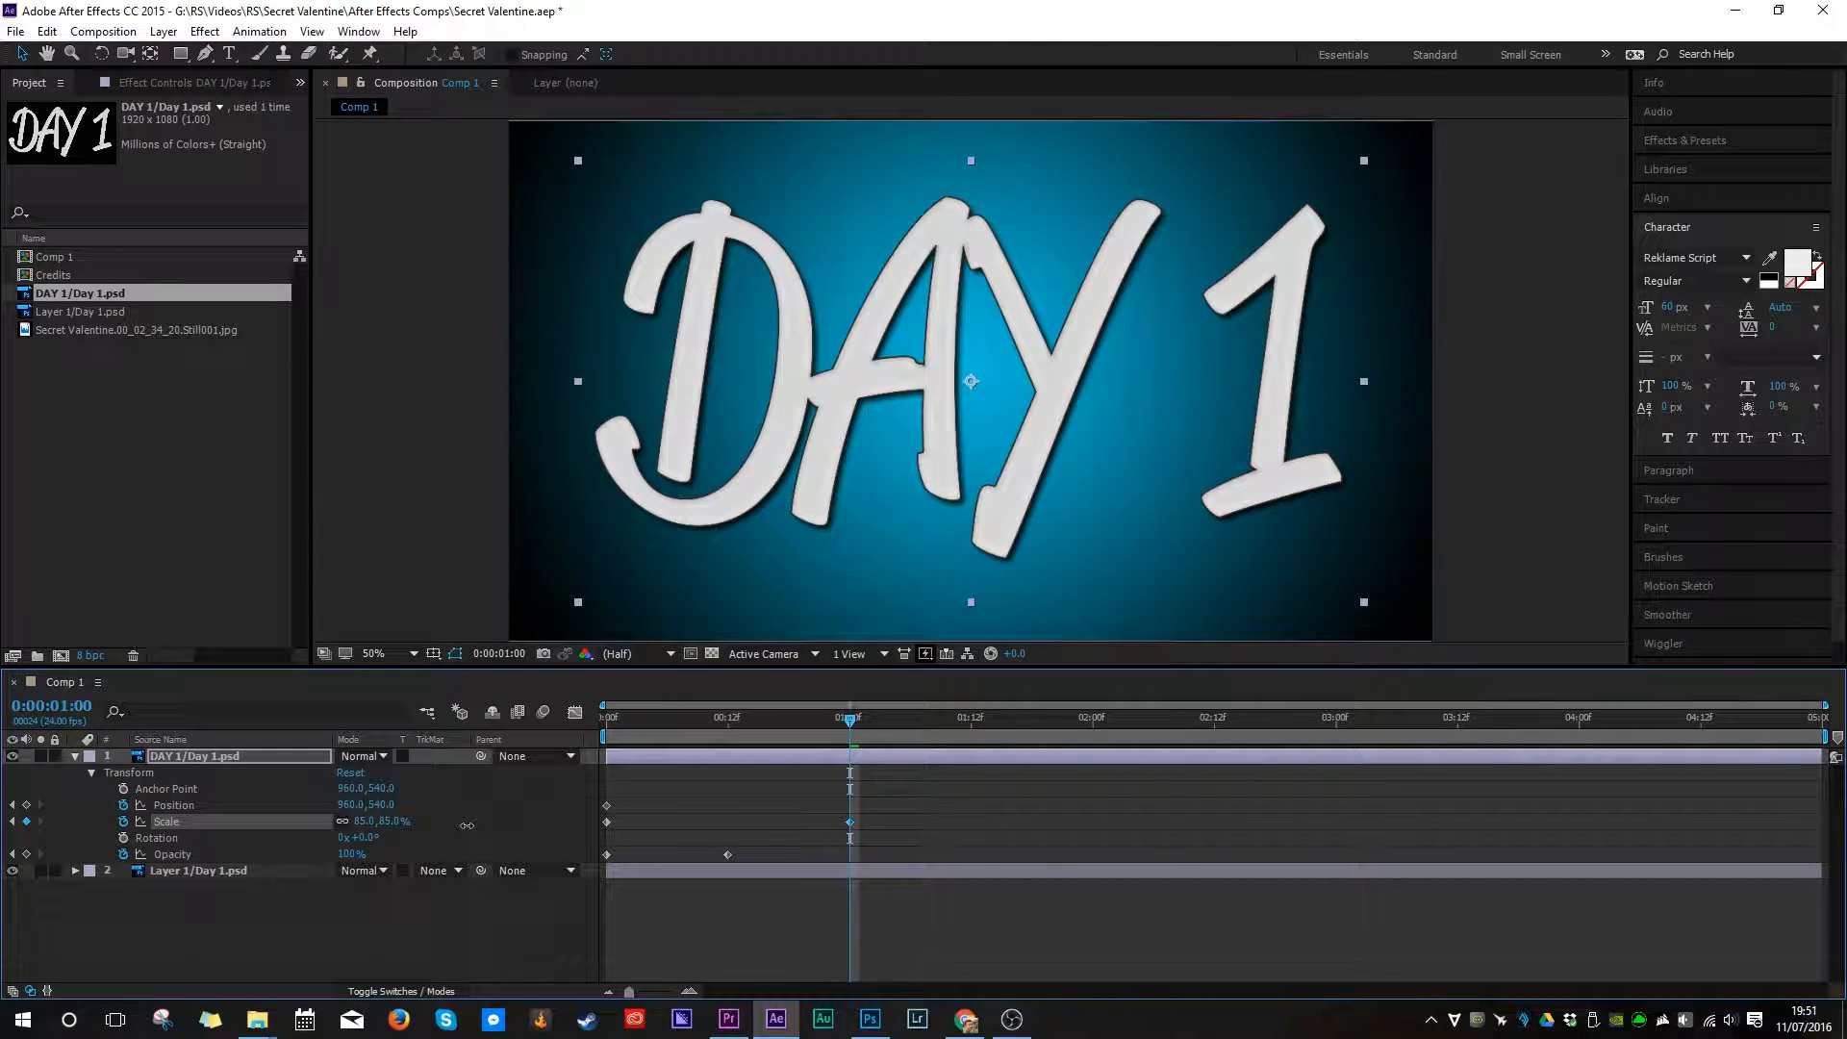
- Preview the title's zoom-in from the start and undo the added Scale and Opacity keyframes
left_click_drag(721, 713, 598, 719)
key("space")
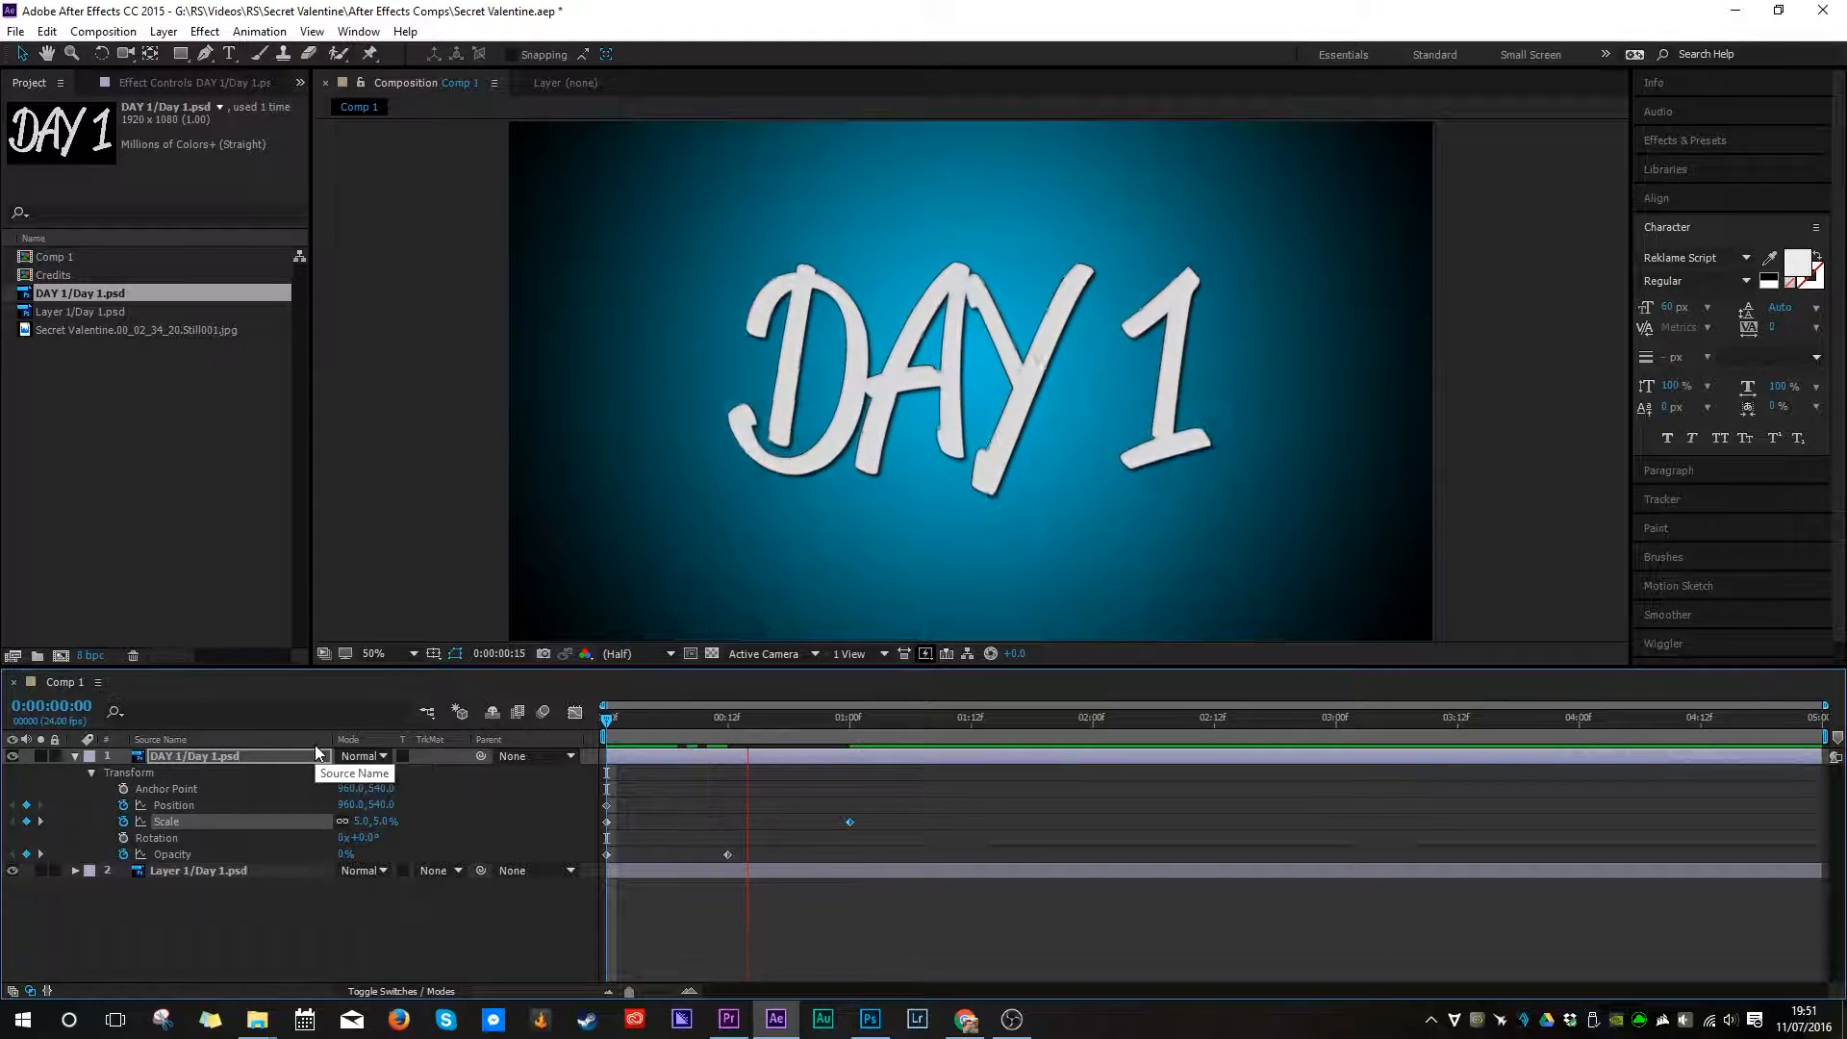
key("space")
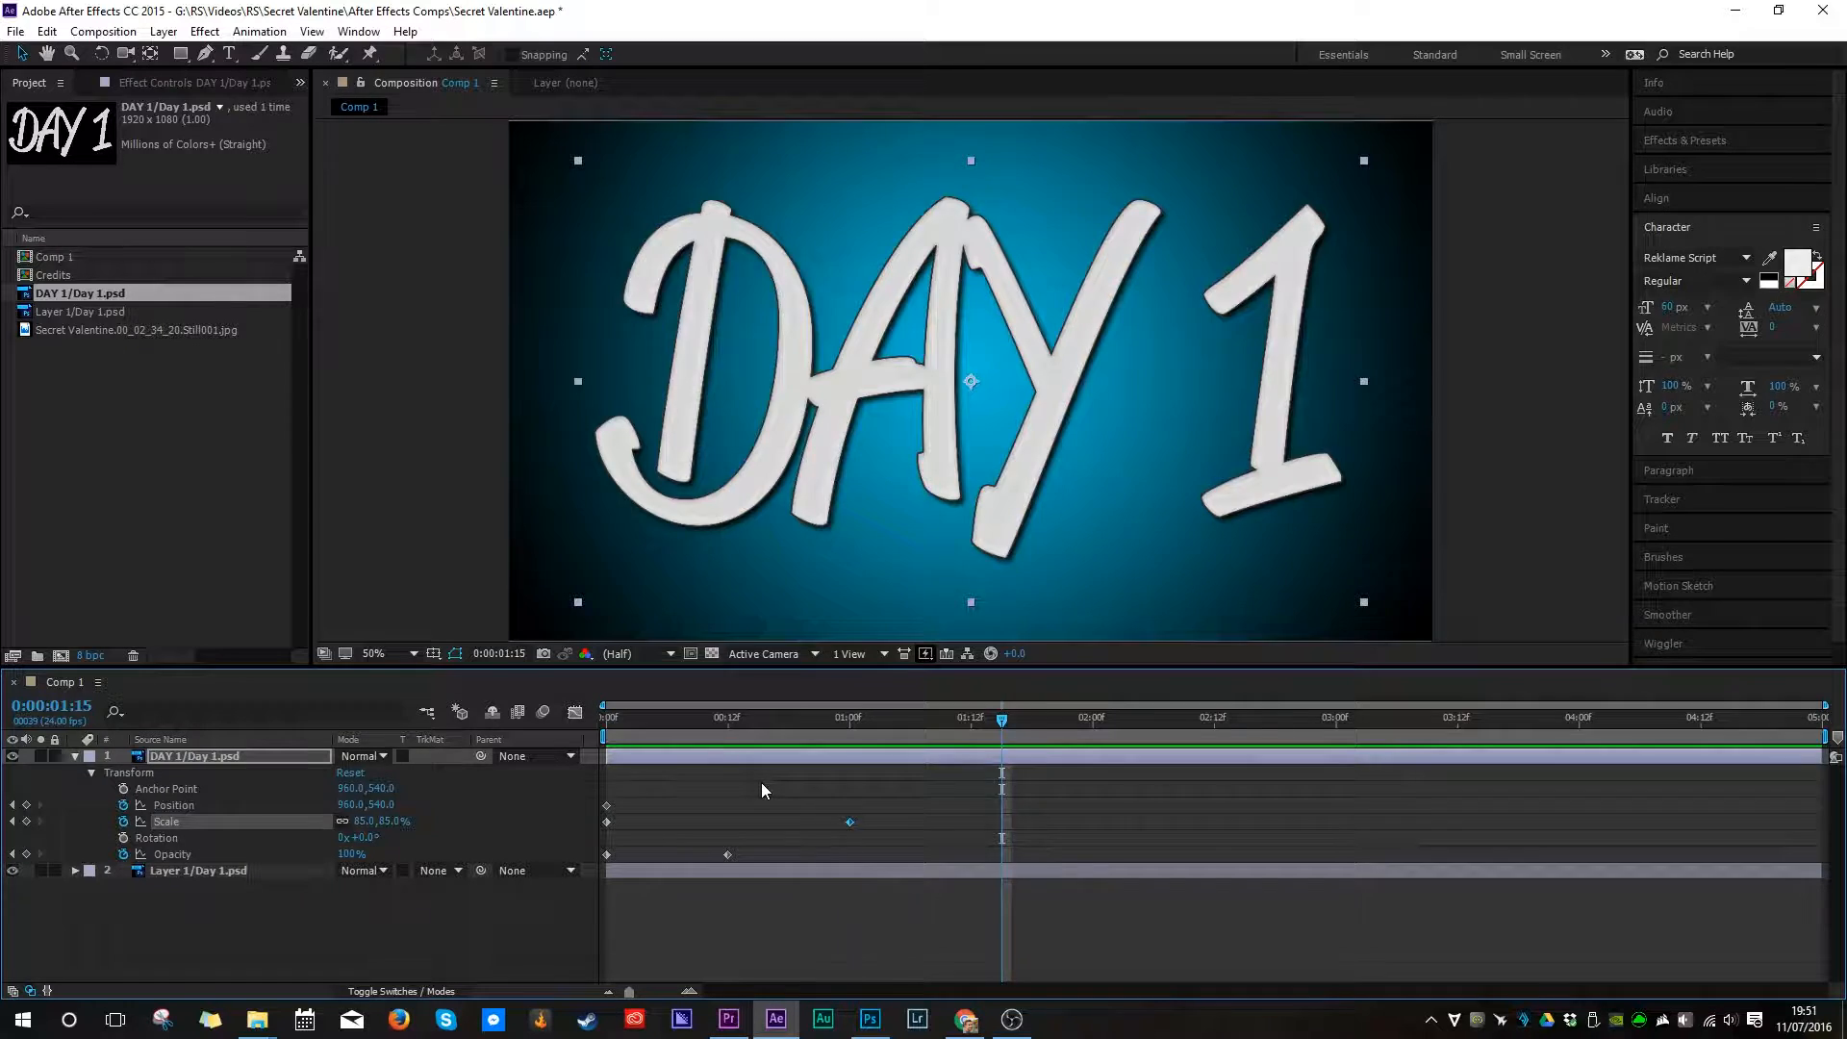
key("ctrl+z")
key("ctrl+z")
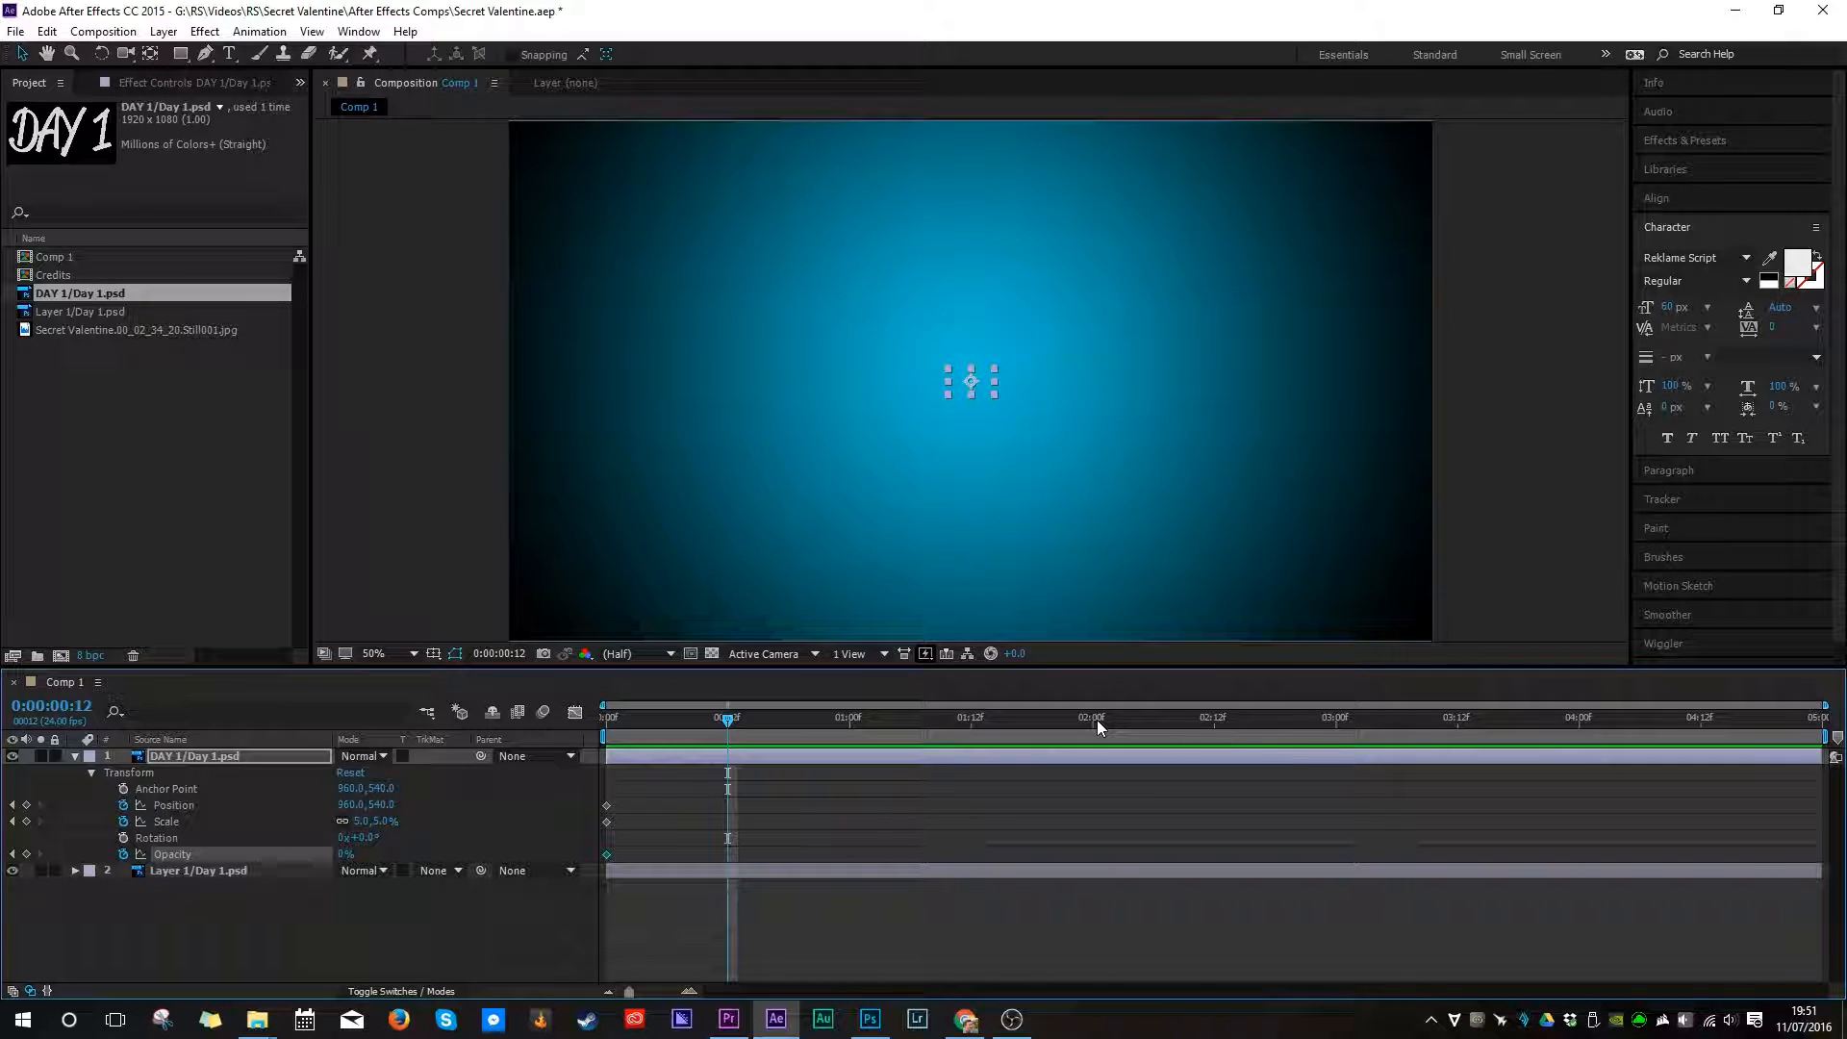
- Set DAY 1's starting keyframes at 0:00 to 70% Scale and 0% Opacity
left_click_drag(620, 720, 579, 713)
left_click(381, 820)
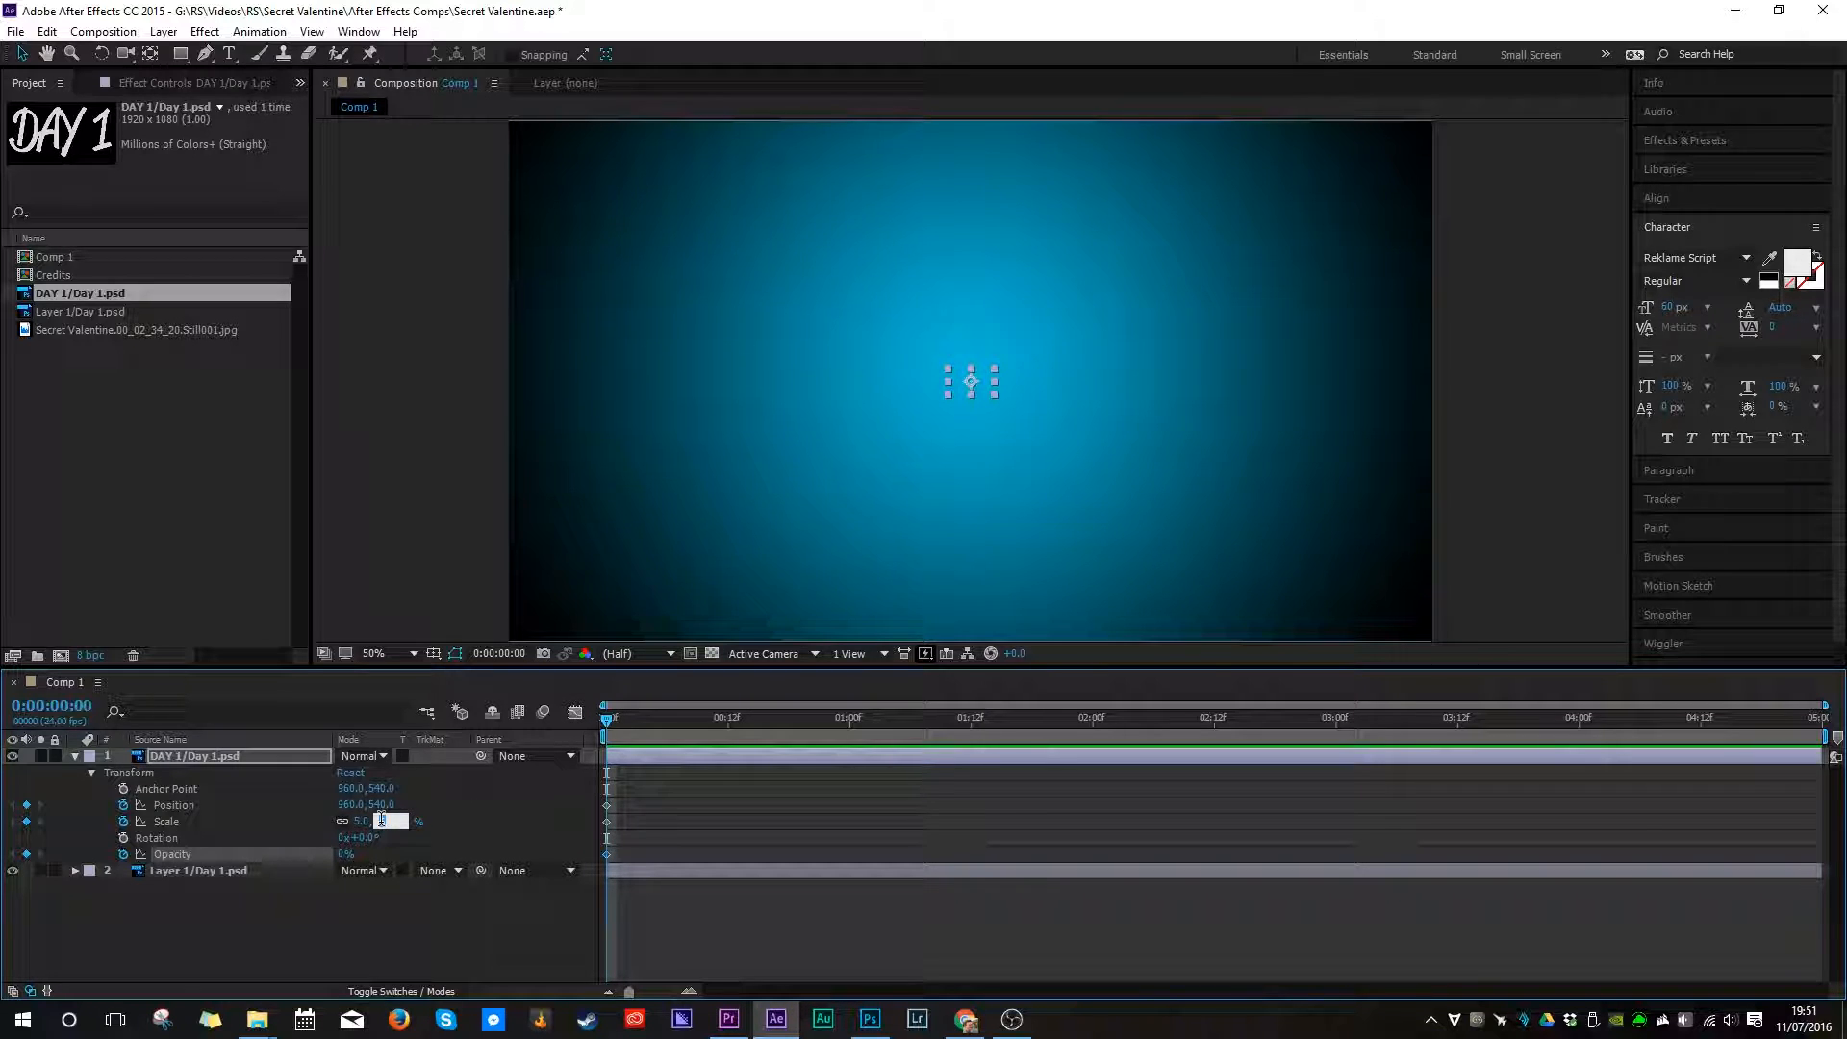
type("70")
key("Return")
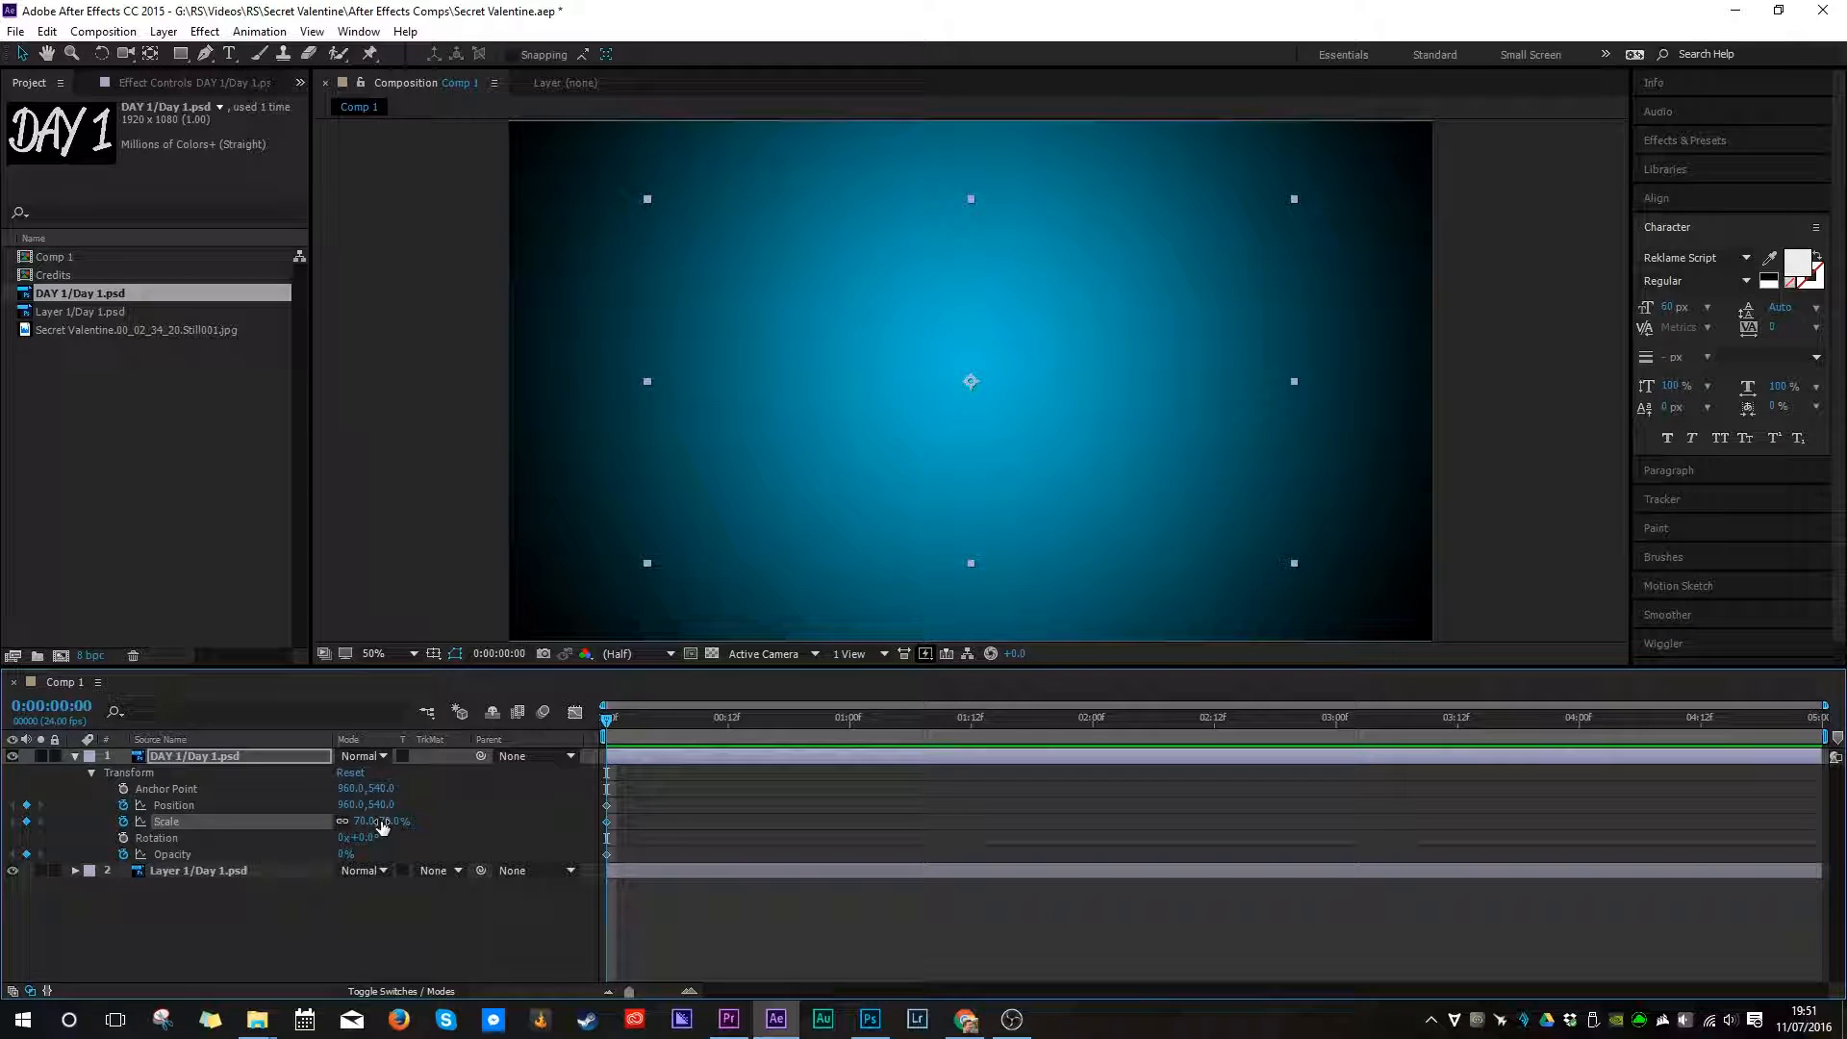
left_click(343, 853)
type("100")
key("Return")
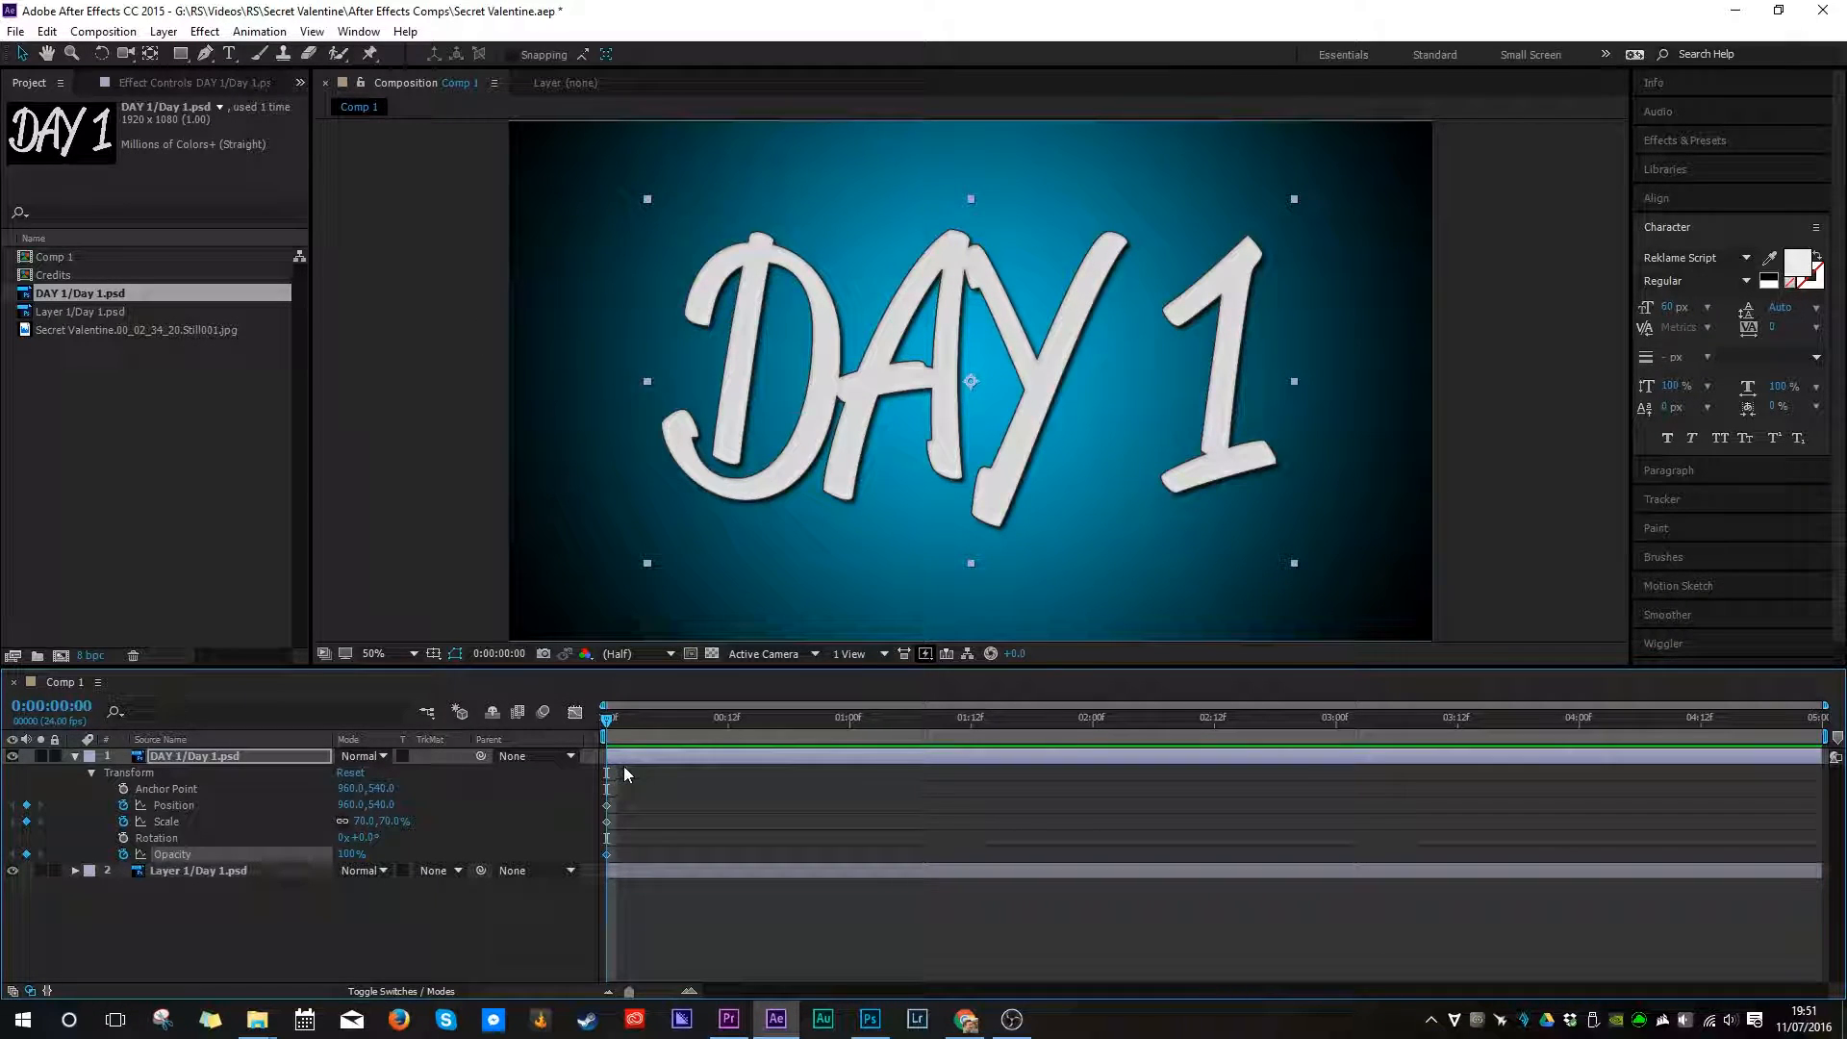
left_click(352, 850)
type("0")
key("Return")
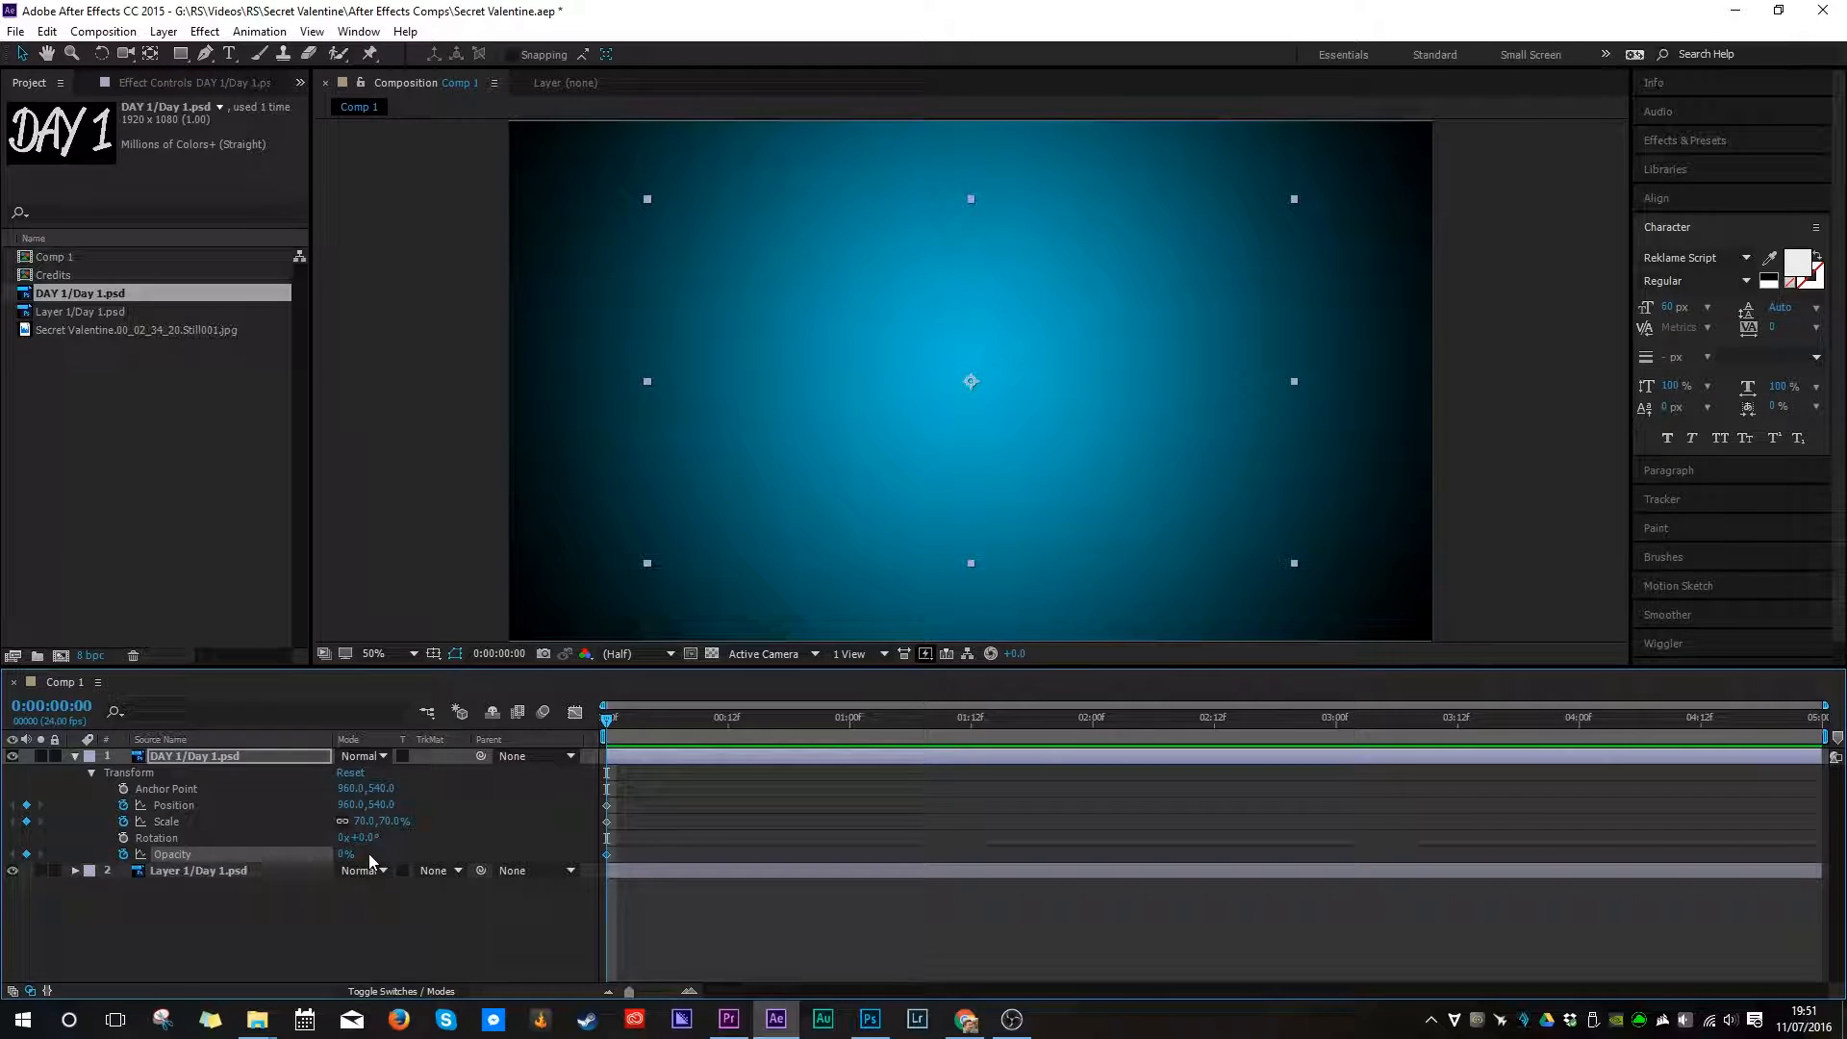
- Keyframe DAY 1's Opacity to 100% at frame 6 and preview the fade-in
left_click_drag(646, 725, 667, 725)
left_click(401, 846)
left_click(344, 854)
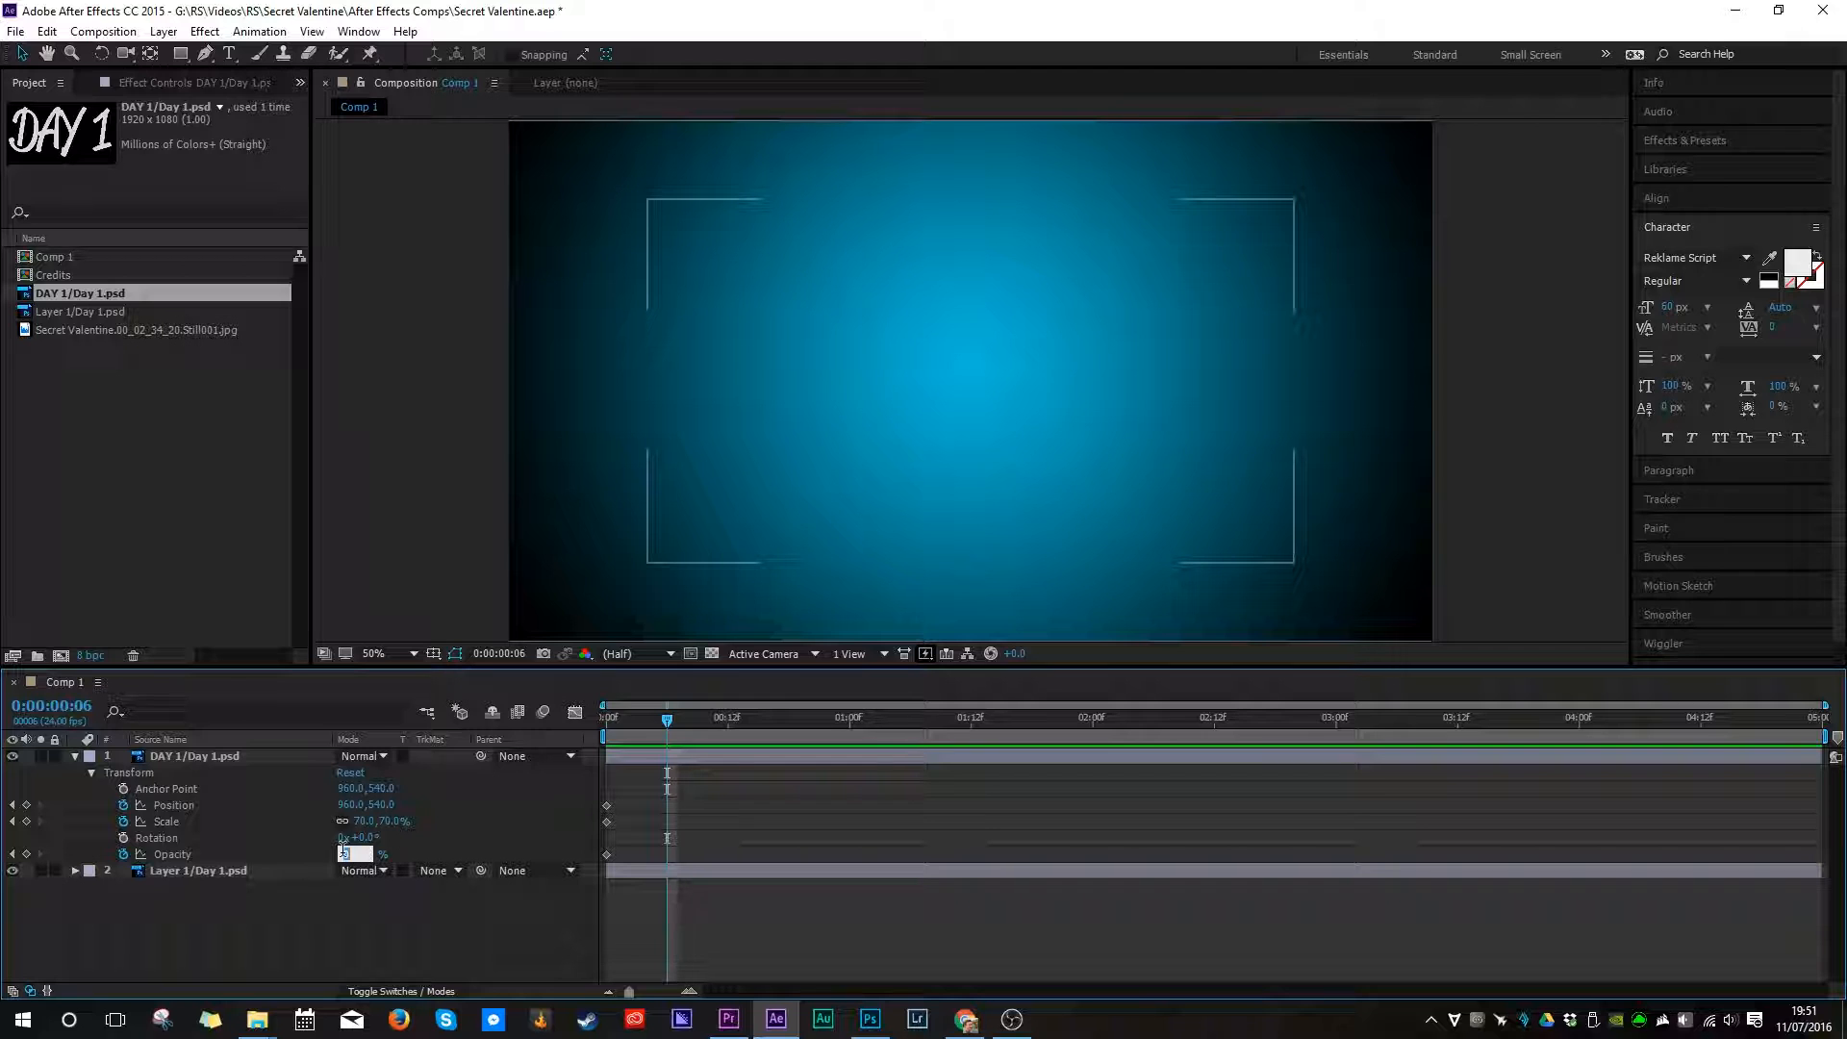
type("100")
key("Return")
left_click_drag(666, 721, 552, 723)
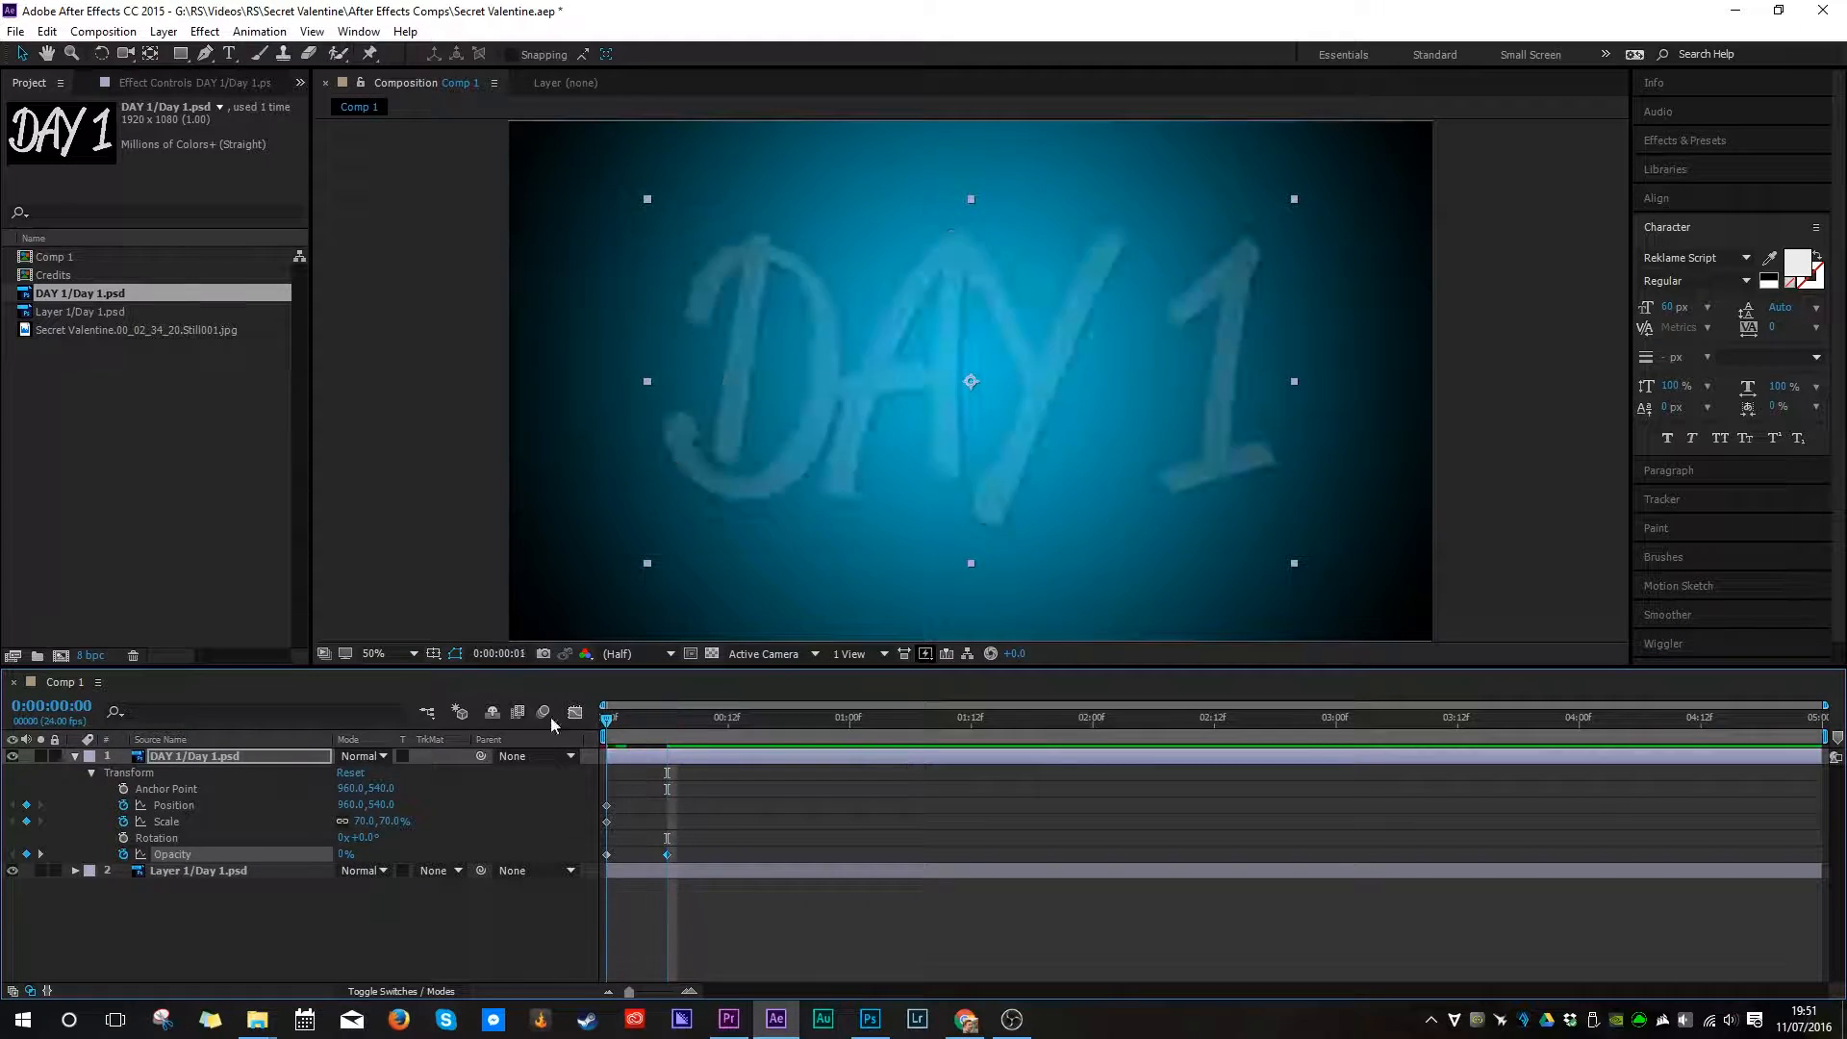
key("space")
key("space")
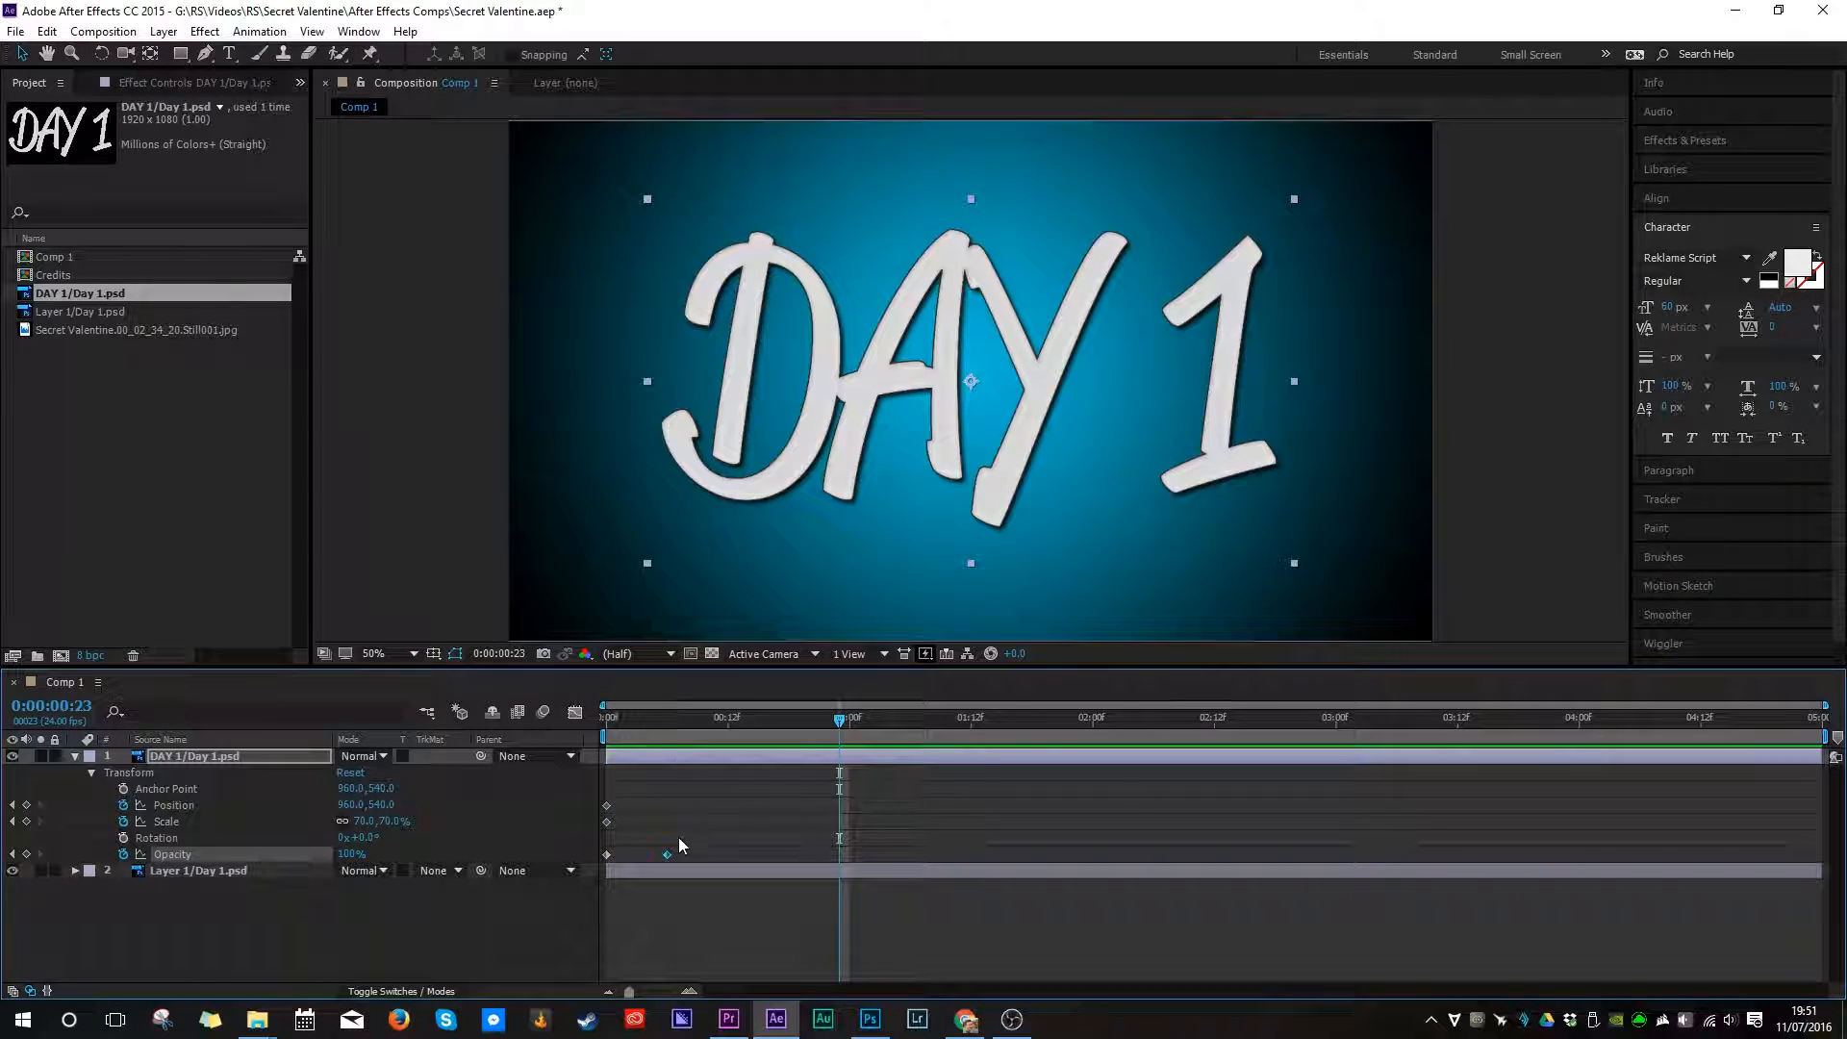
- Move the 100% Opacity keyframe to frame 12 and preview the slower fade from the start
left_click_drag(667, 854, 729, 850)
key("Home")
key("space")
key("space")
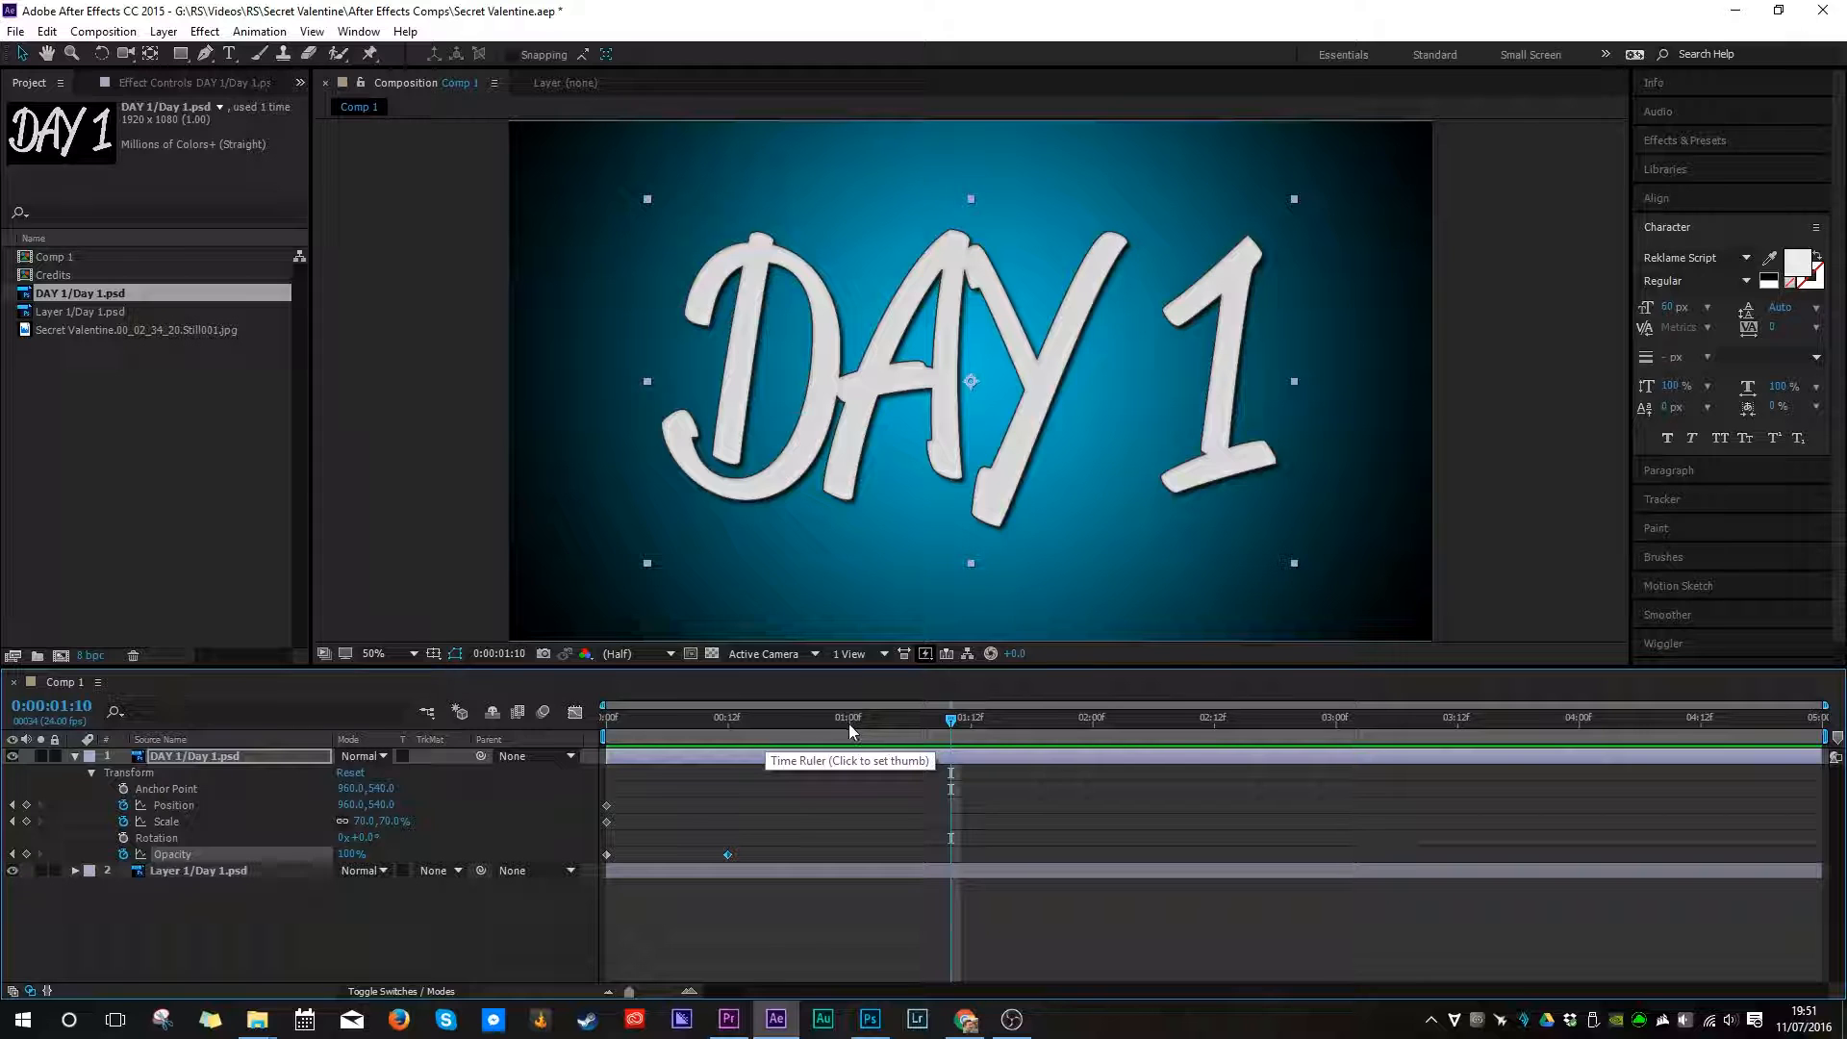
key("Home")
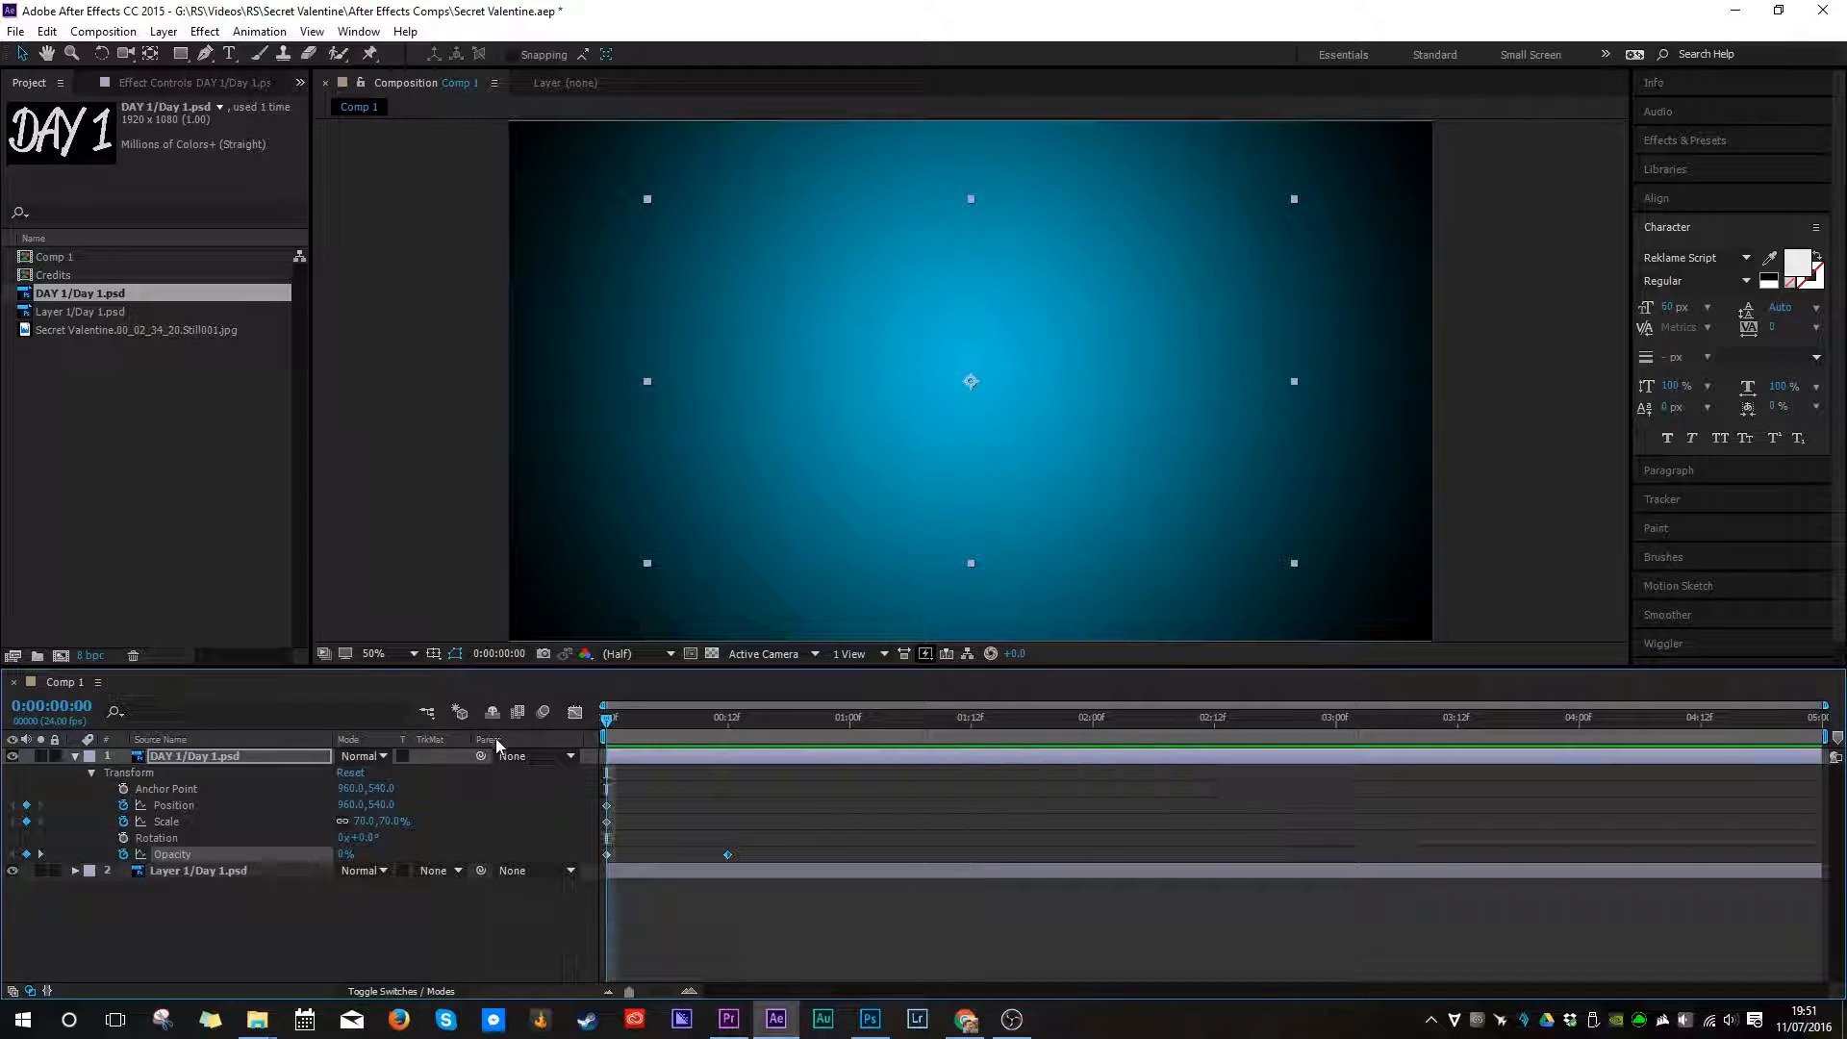
- Keyframe DAY 1's Scale to about 102% at frame 12 and about 59% at frame 18
left_click(726, 720)
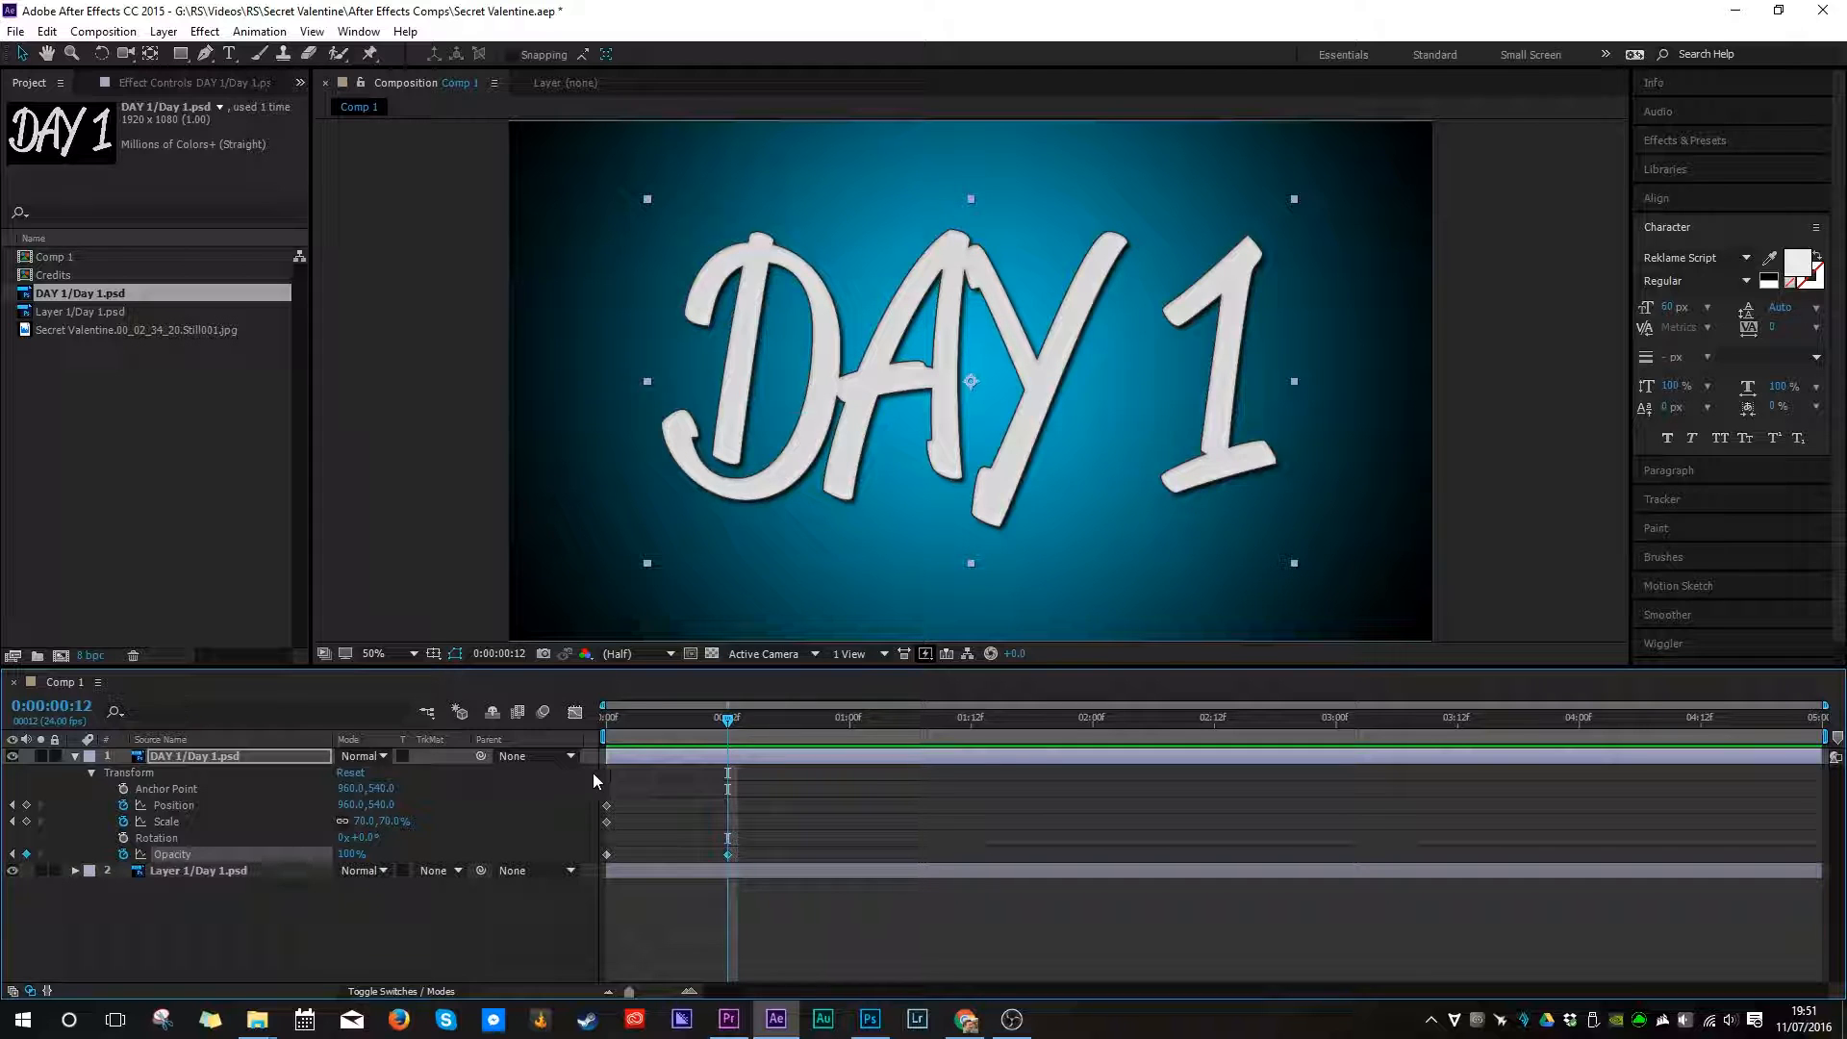
mouse_move(390, 821)
left_mouse_down()
mouse_move(506, 813)
mouse_move(420, 820)
left_mouse_up()
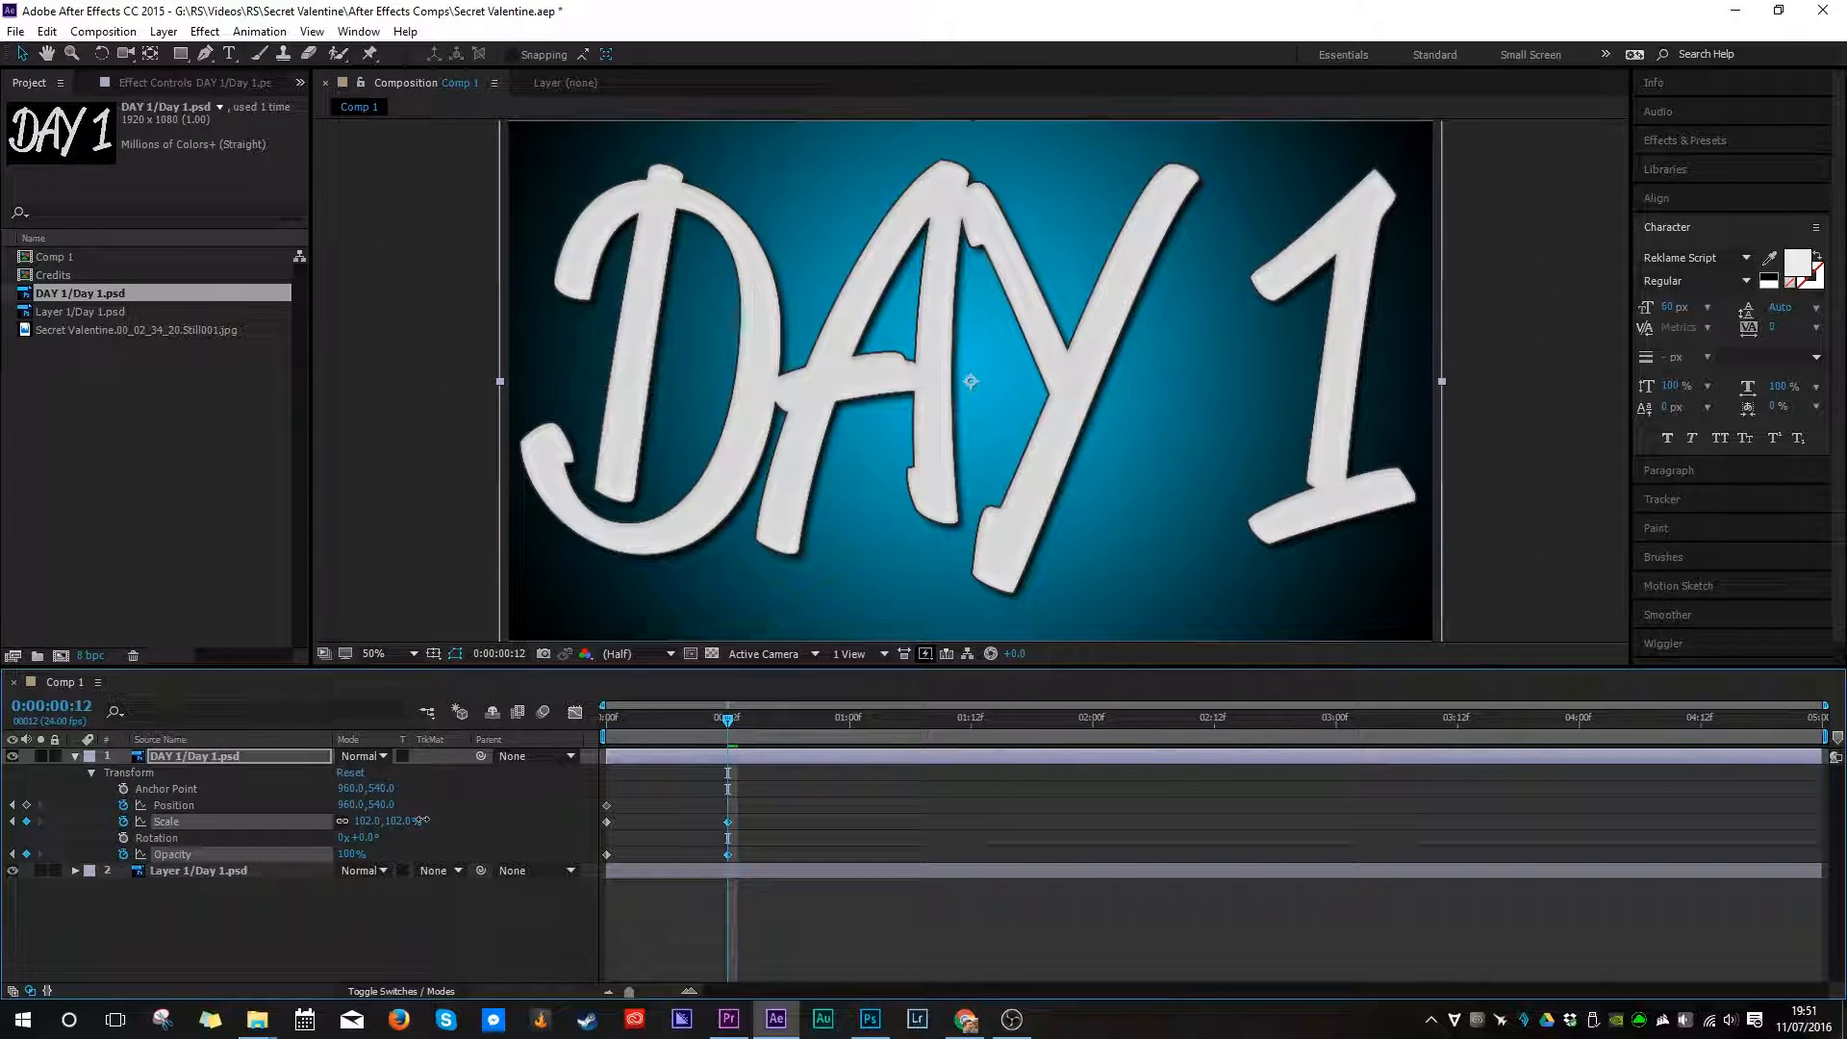
left_click(787, 718)
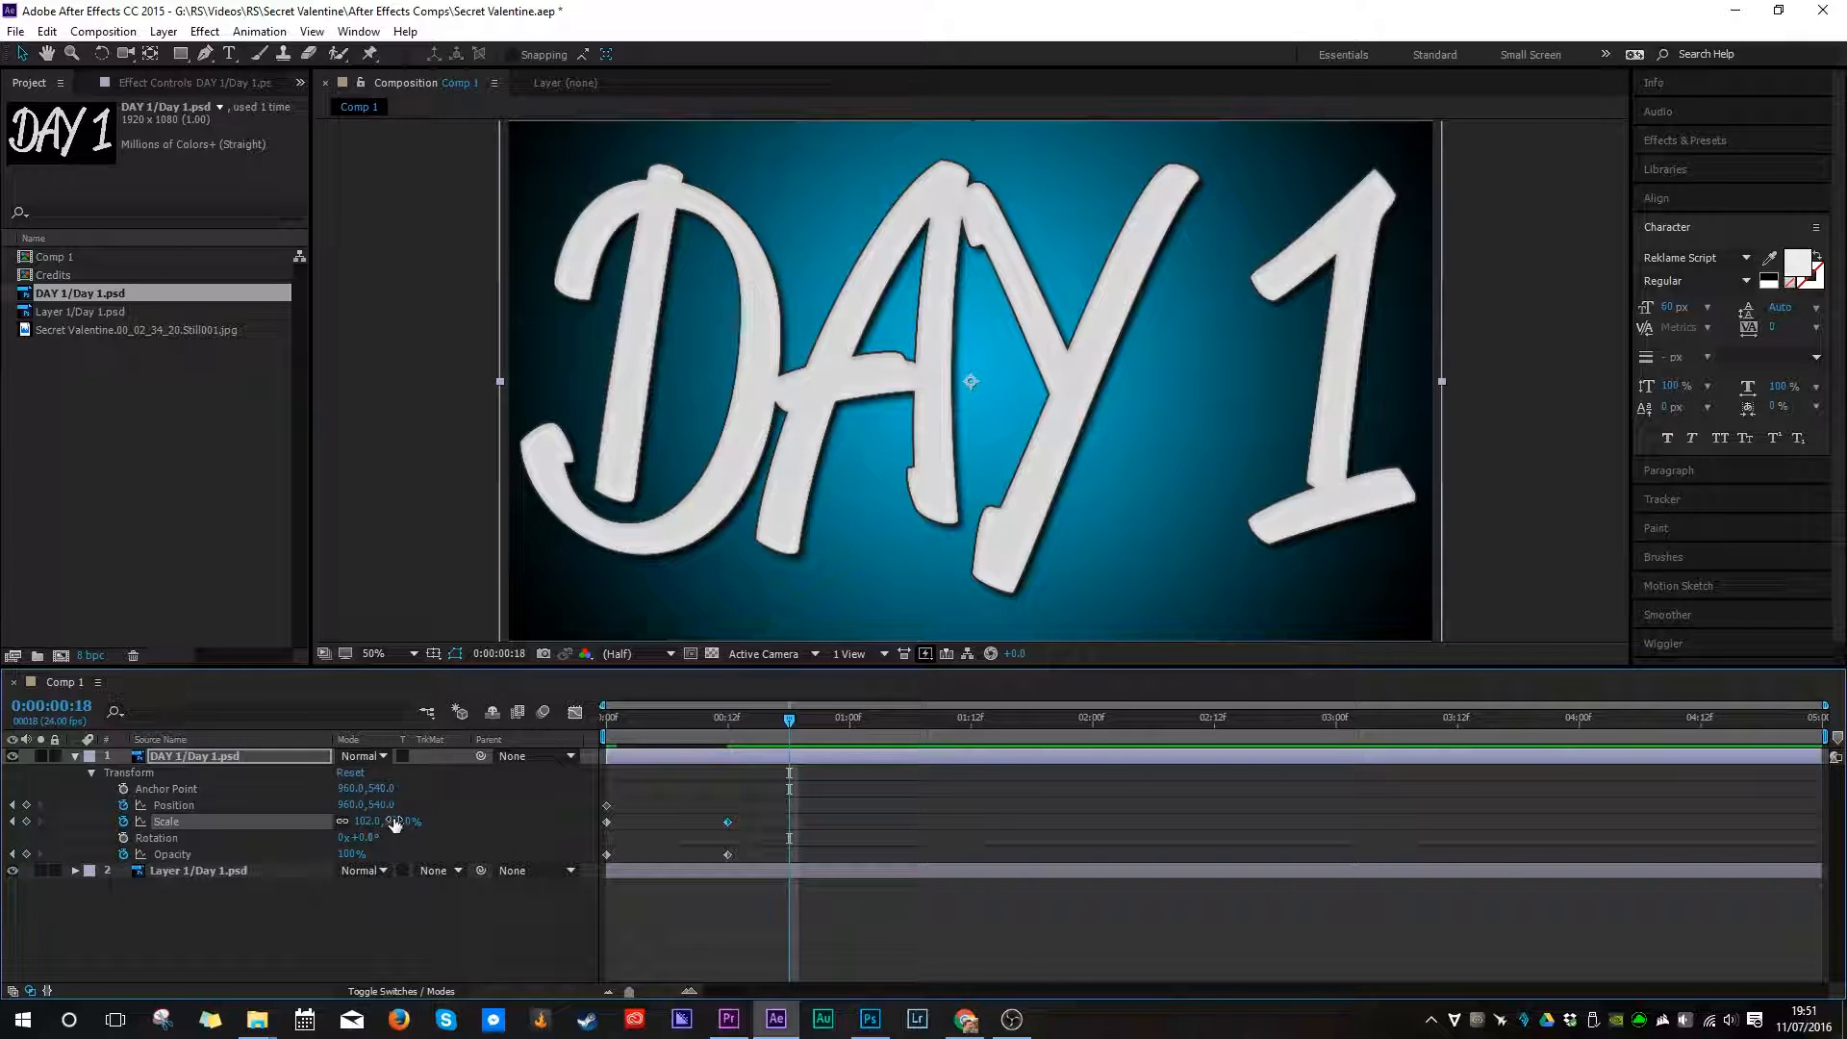
left_click_drag(394, 824, 356, 826)
- Continue the pulse with Scale keyframes enlarging DAY 1 at 1:00, shrinking it to 62% at 1:04 and enlarging it to 83% at 1:12
left_click(849, 719)
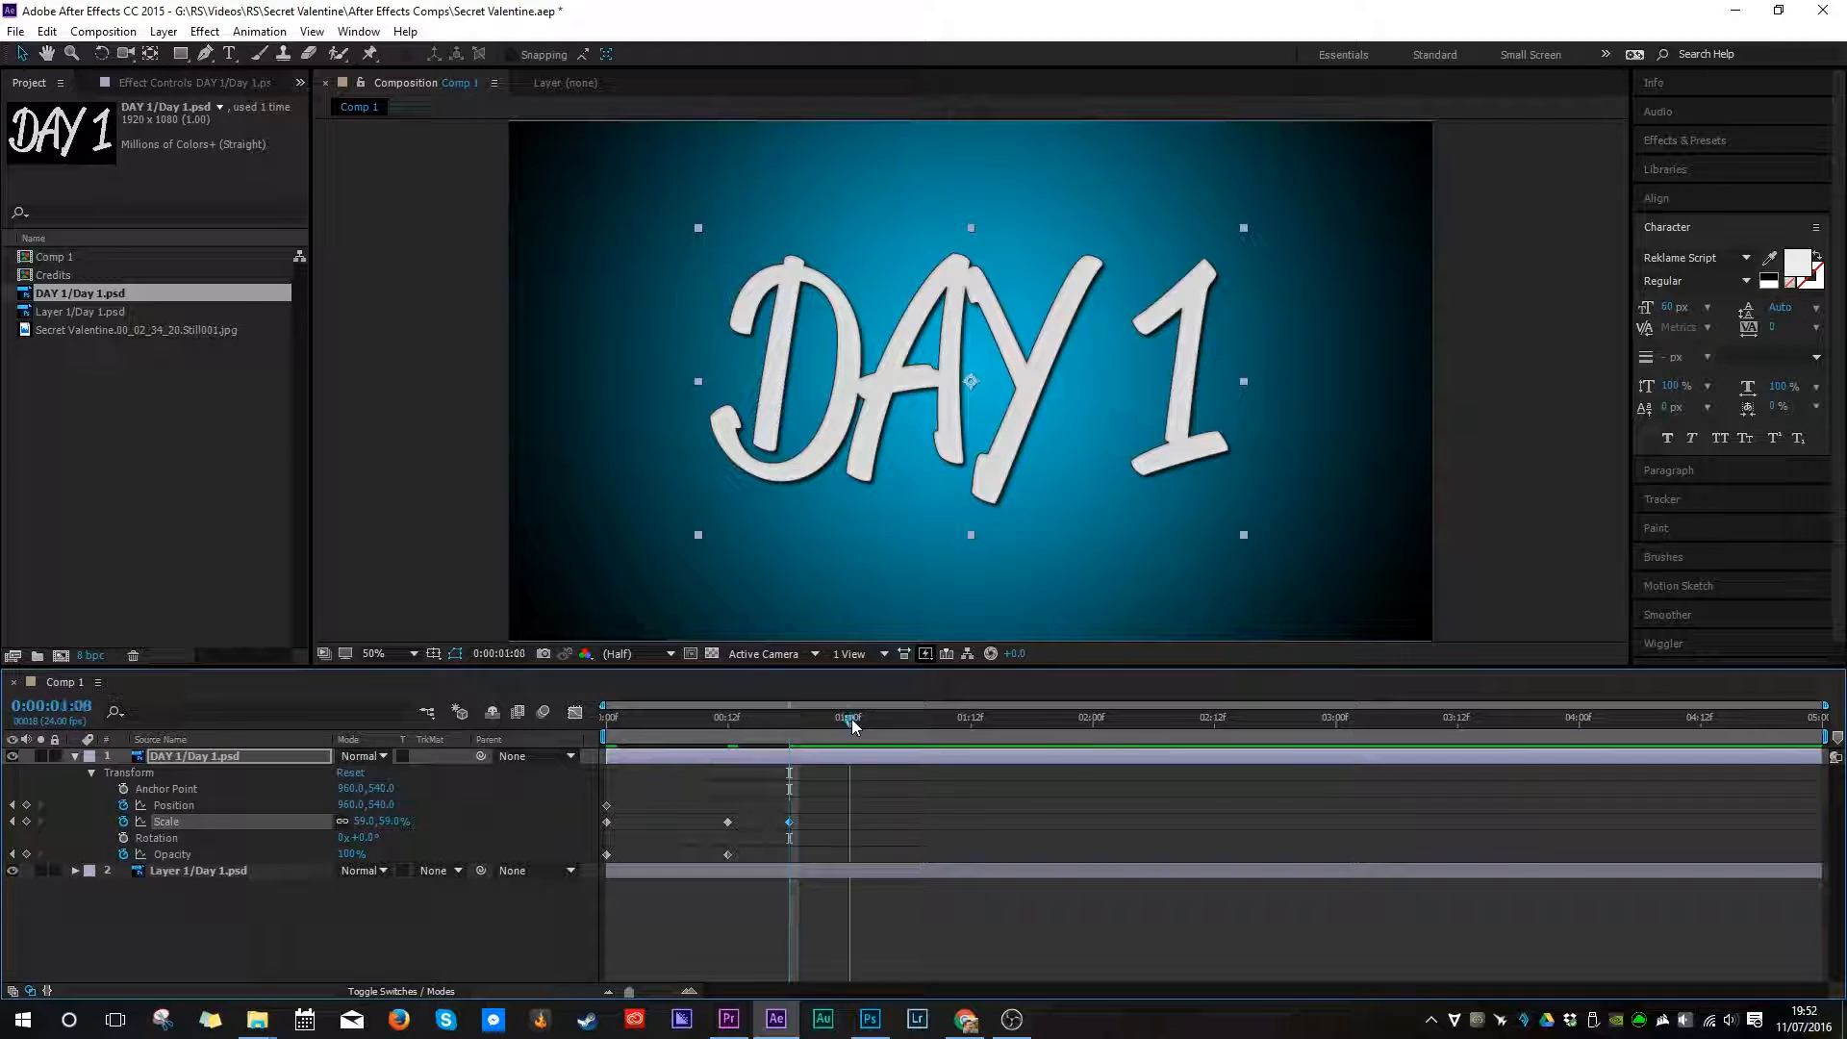
left_click_drag(398, 821, 422, 816)
left_click_drag(438, 816, 412, 821)
left_click(890, 723)
left_click_drag(384, 825, 369, 826)
left_click(971, 723)
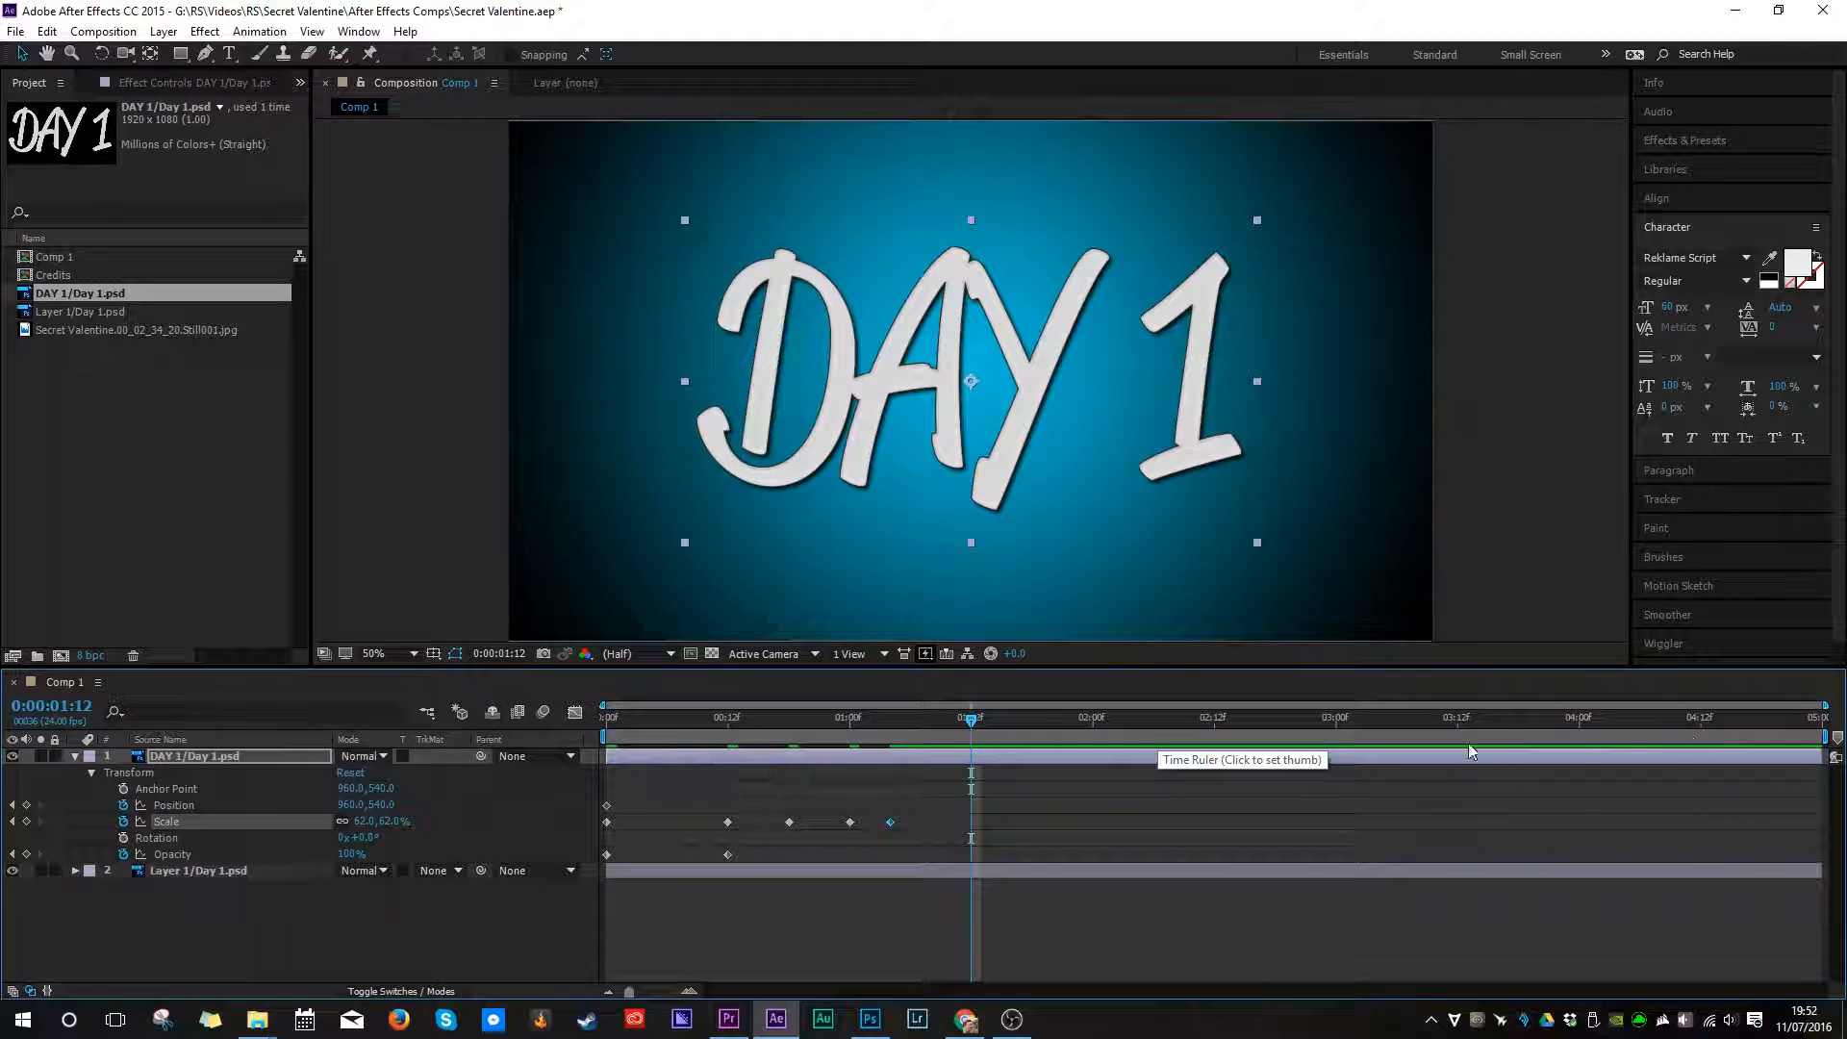
left_click_drag(384, 823, 404, 822)
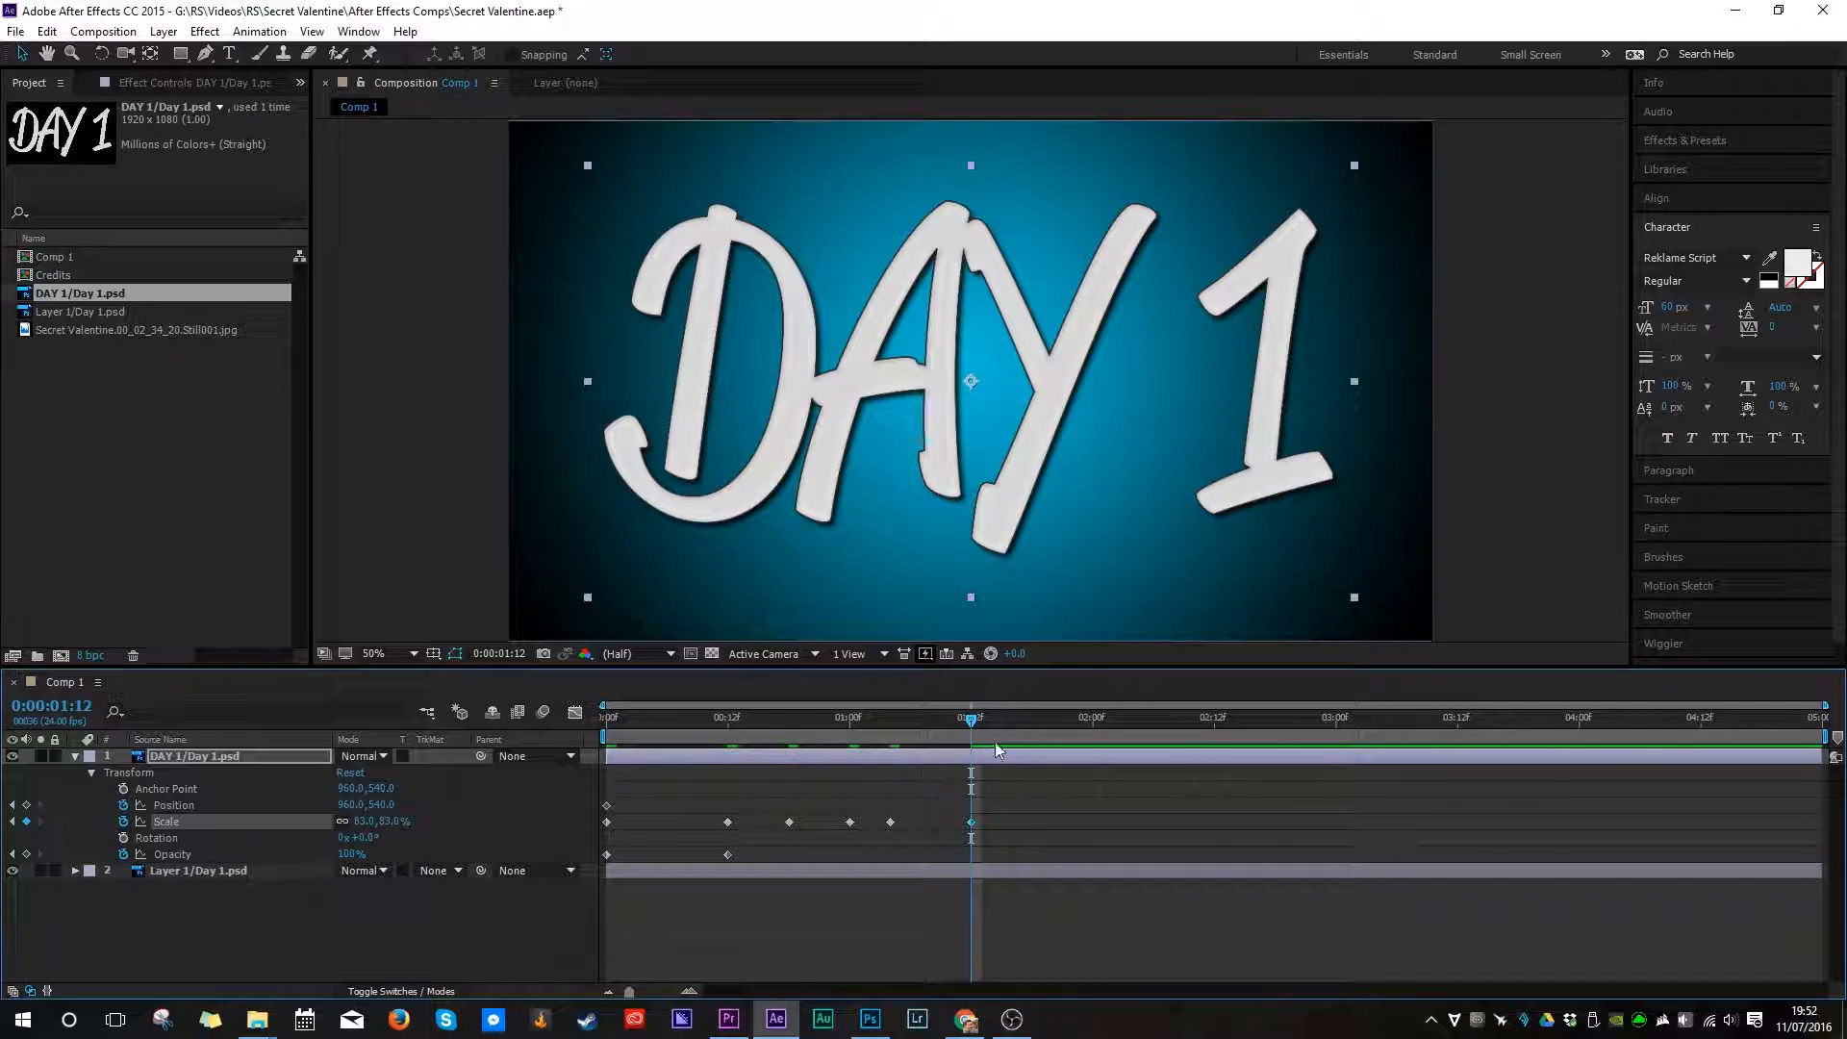
- Add further pulsing Scale keyframes to DAY 1 at about 1:18, 2:00 and 2:05, ending at 34%
left_click(1035, 724)
left_click_drag(380, 821, 427, 824)
left_click(1089, 728)
left_click(1143, 725)
left_click_drag(387, 828, 330, 829)
key("space")
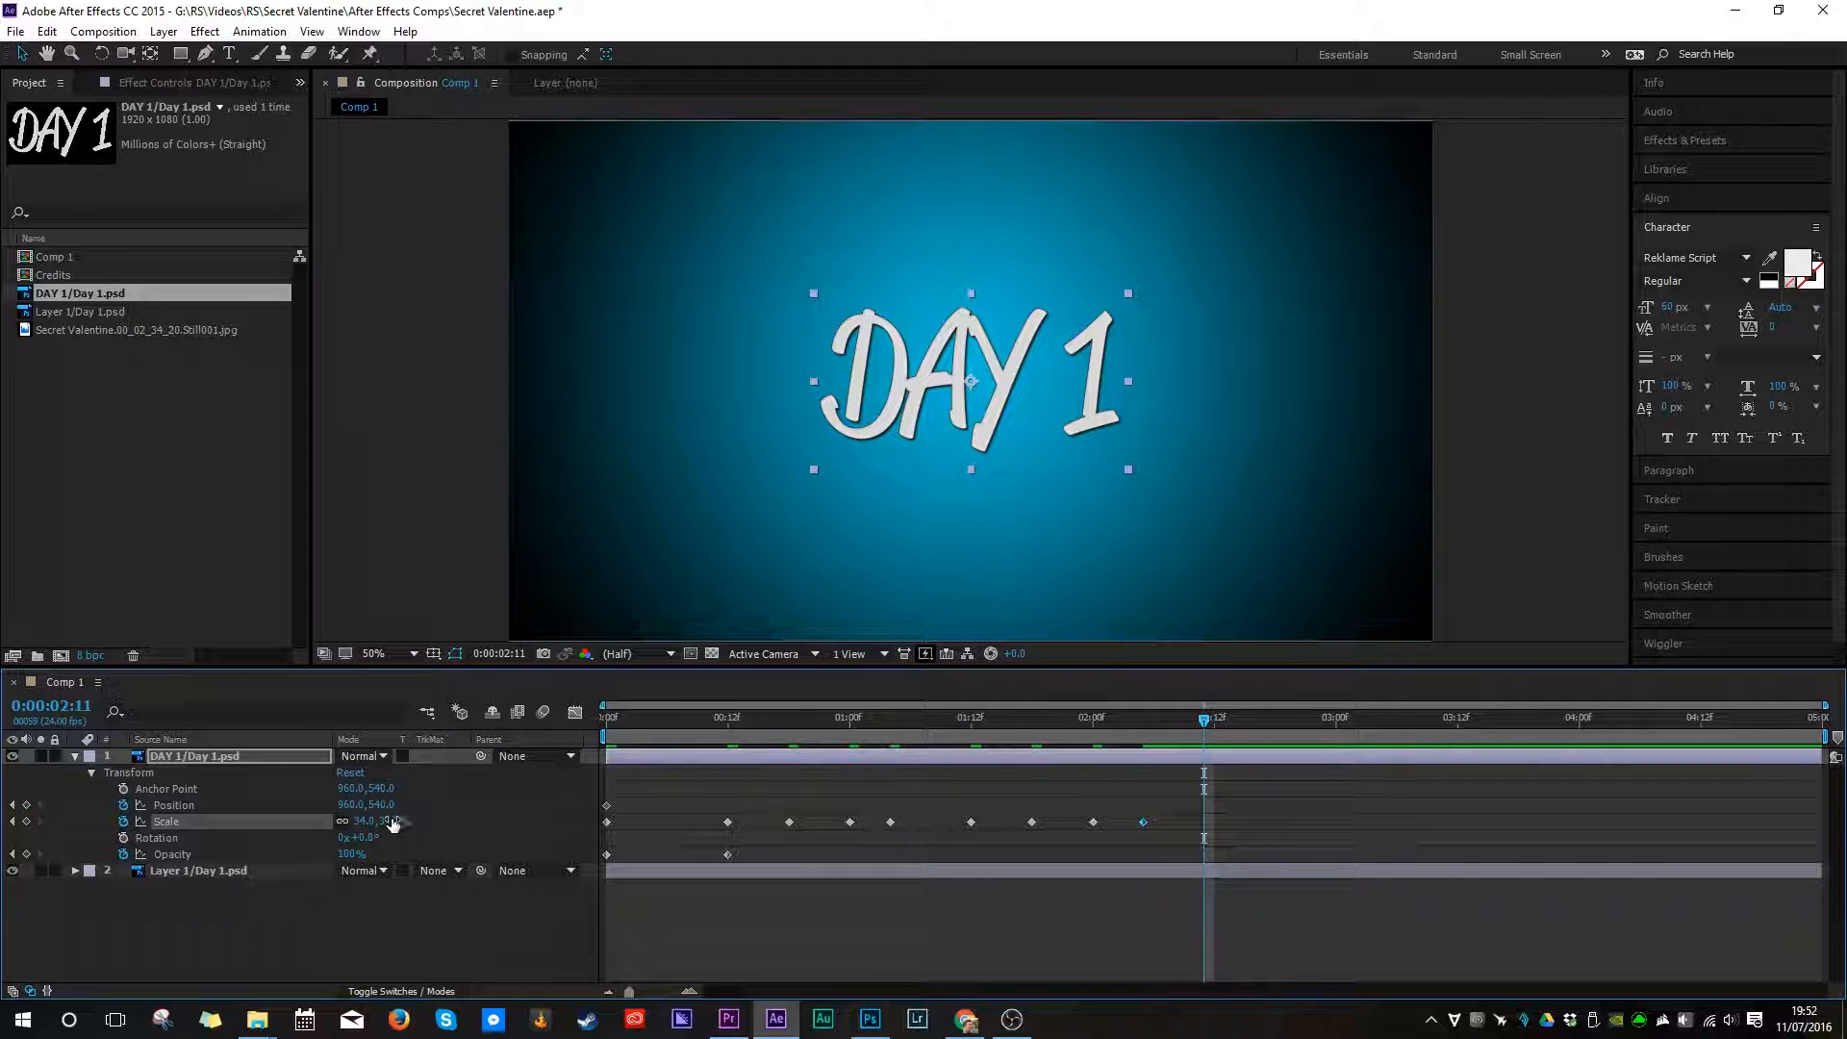
- Continue the pulse with DAY 1 Scale keyframes: 47% at 2:11, changed sizes at 2:15 and 2:21, and 68% at 3:03
left_click_drag(392, 824, 405, 825)
left_click(1245, 723)
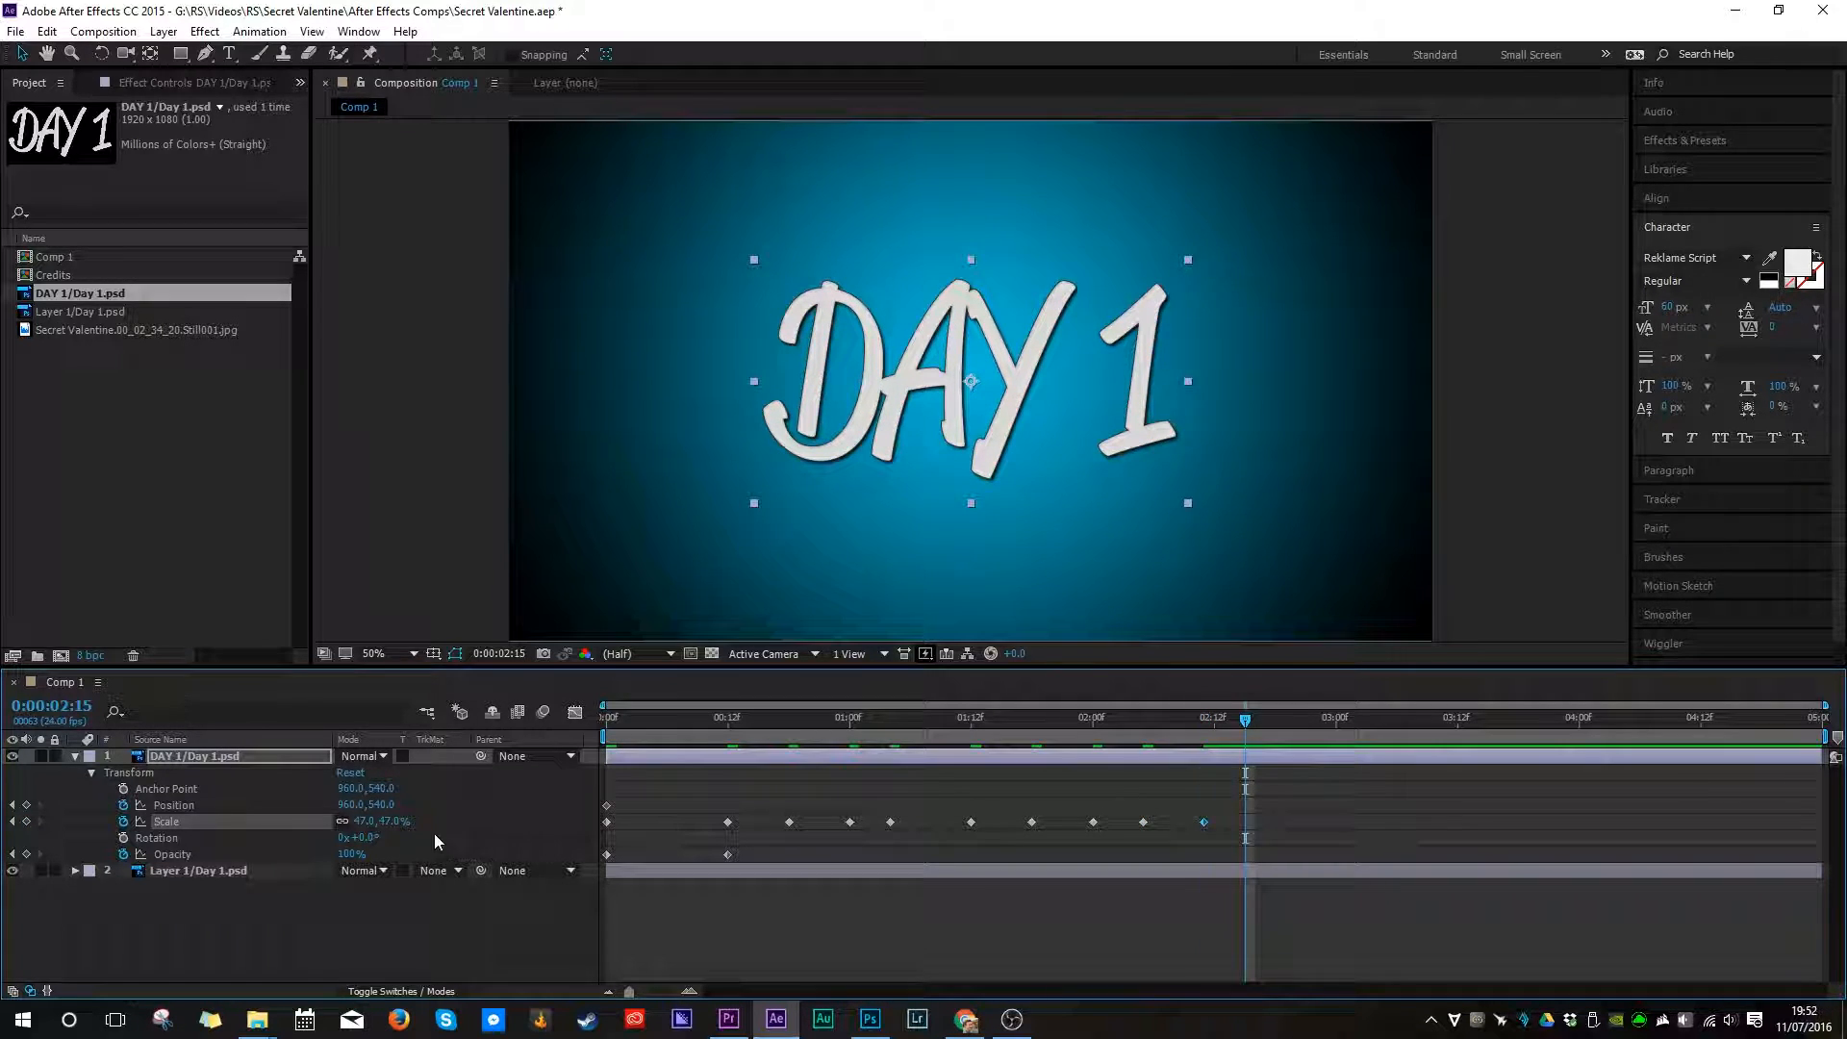
left_click_drag(395, 821, 420, 814)
left_click(1305, 719)
left_click(1366, 719)
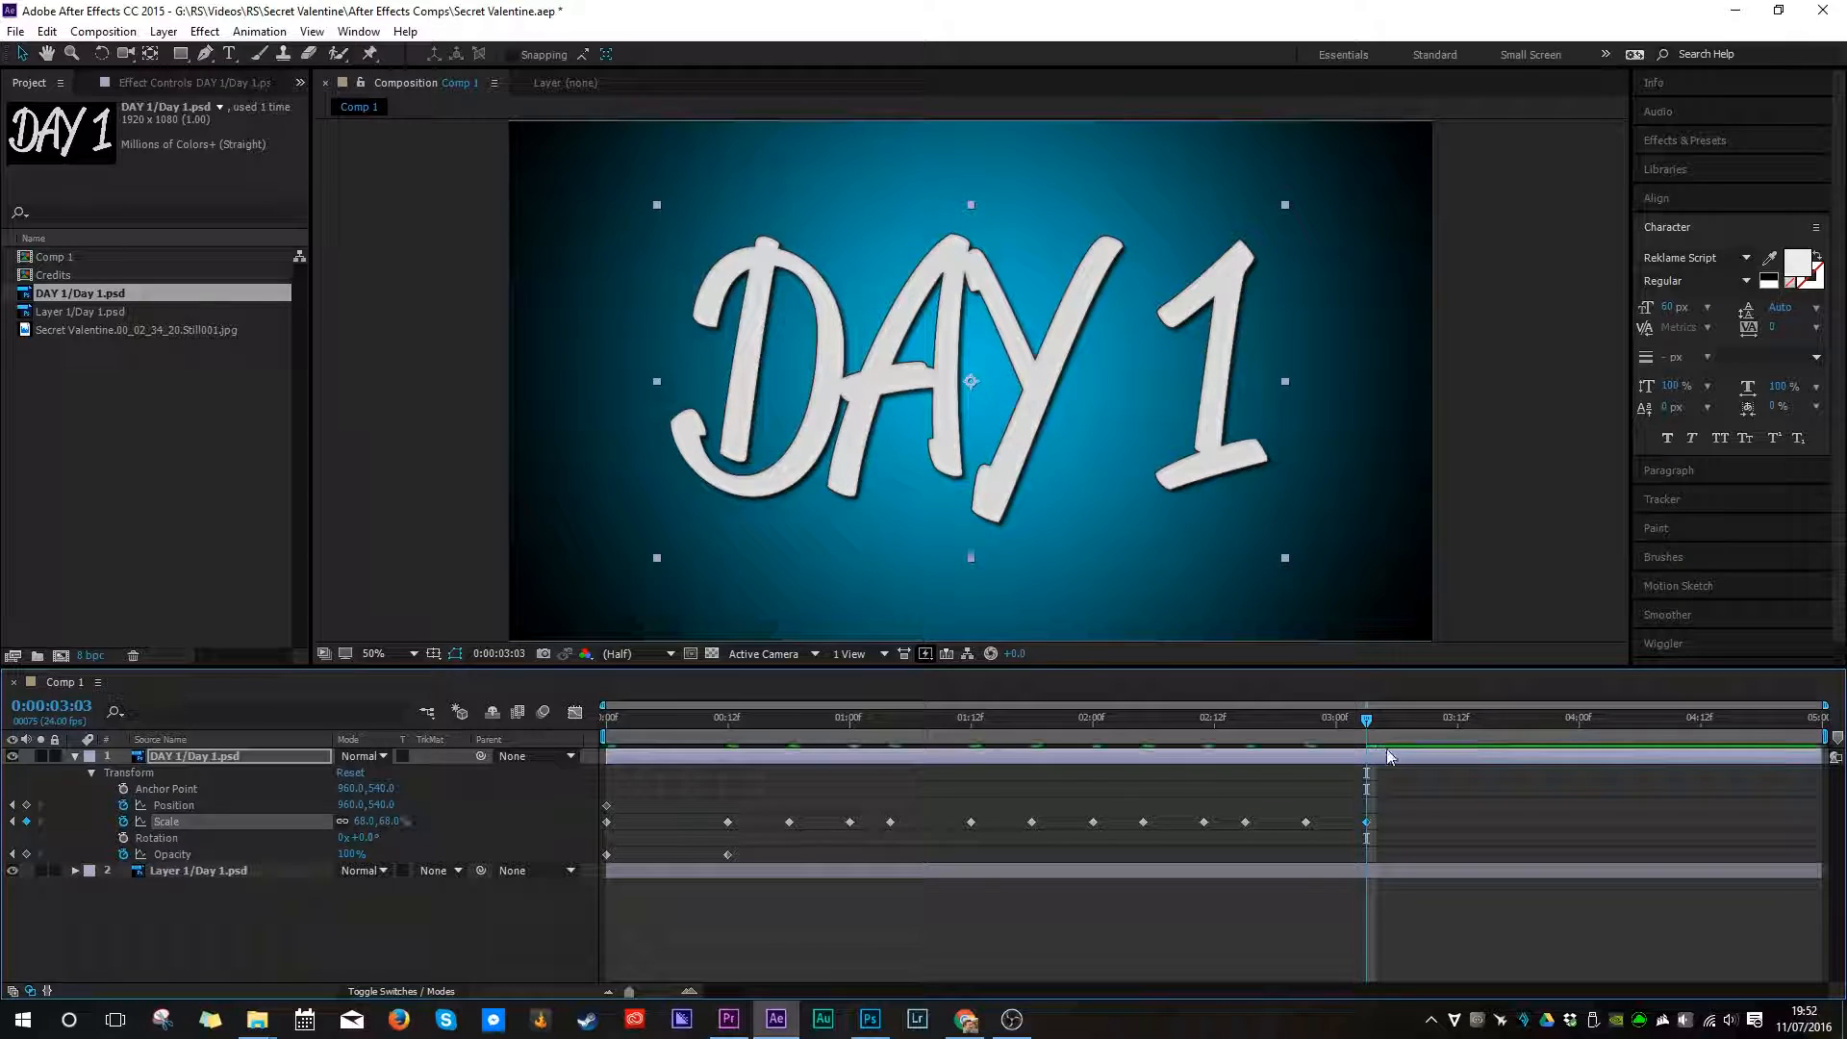
- Add DAY 1 Scale keyframes of 52% at 3:07, a changed size at 3:12, and 69% at 3:16
left_click(1406, 719)
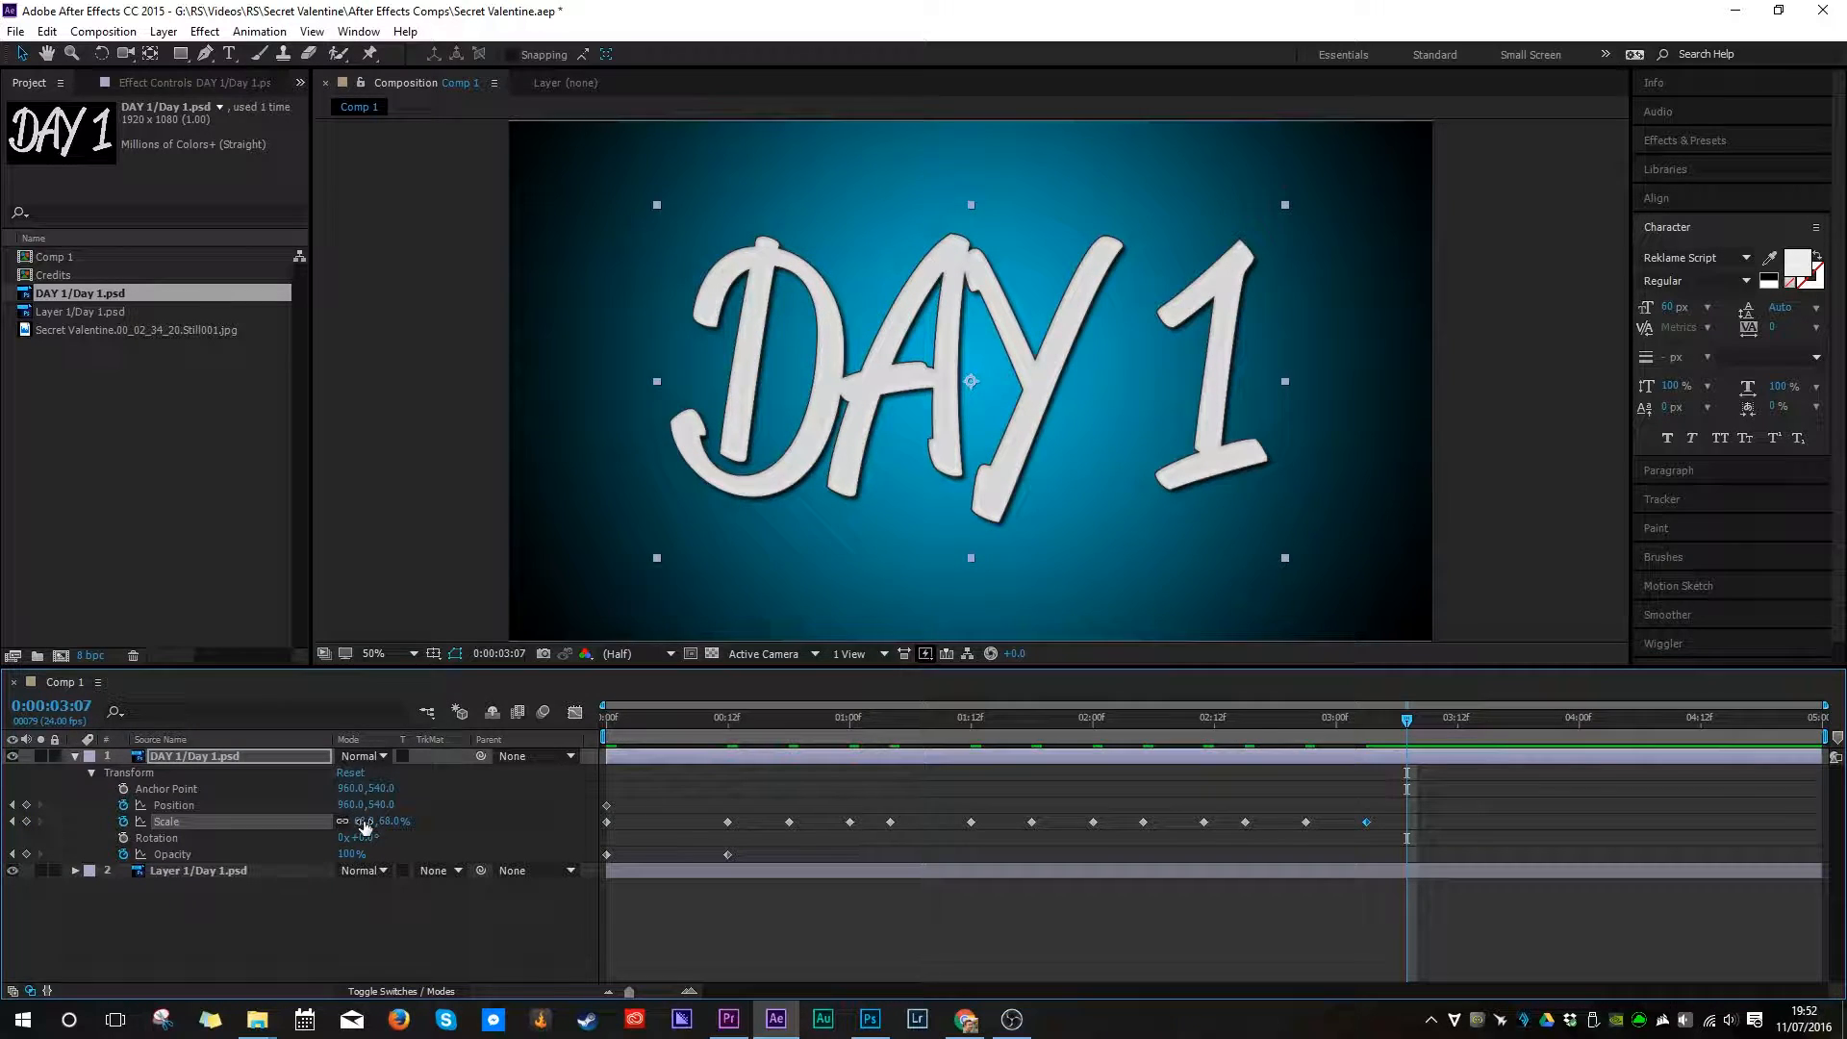
left_click_drag(364, 821, 349, 821)
left_click(1457, 717)
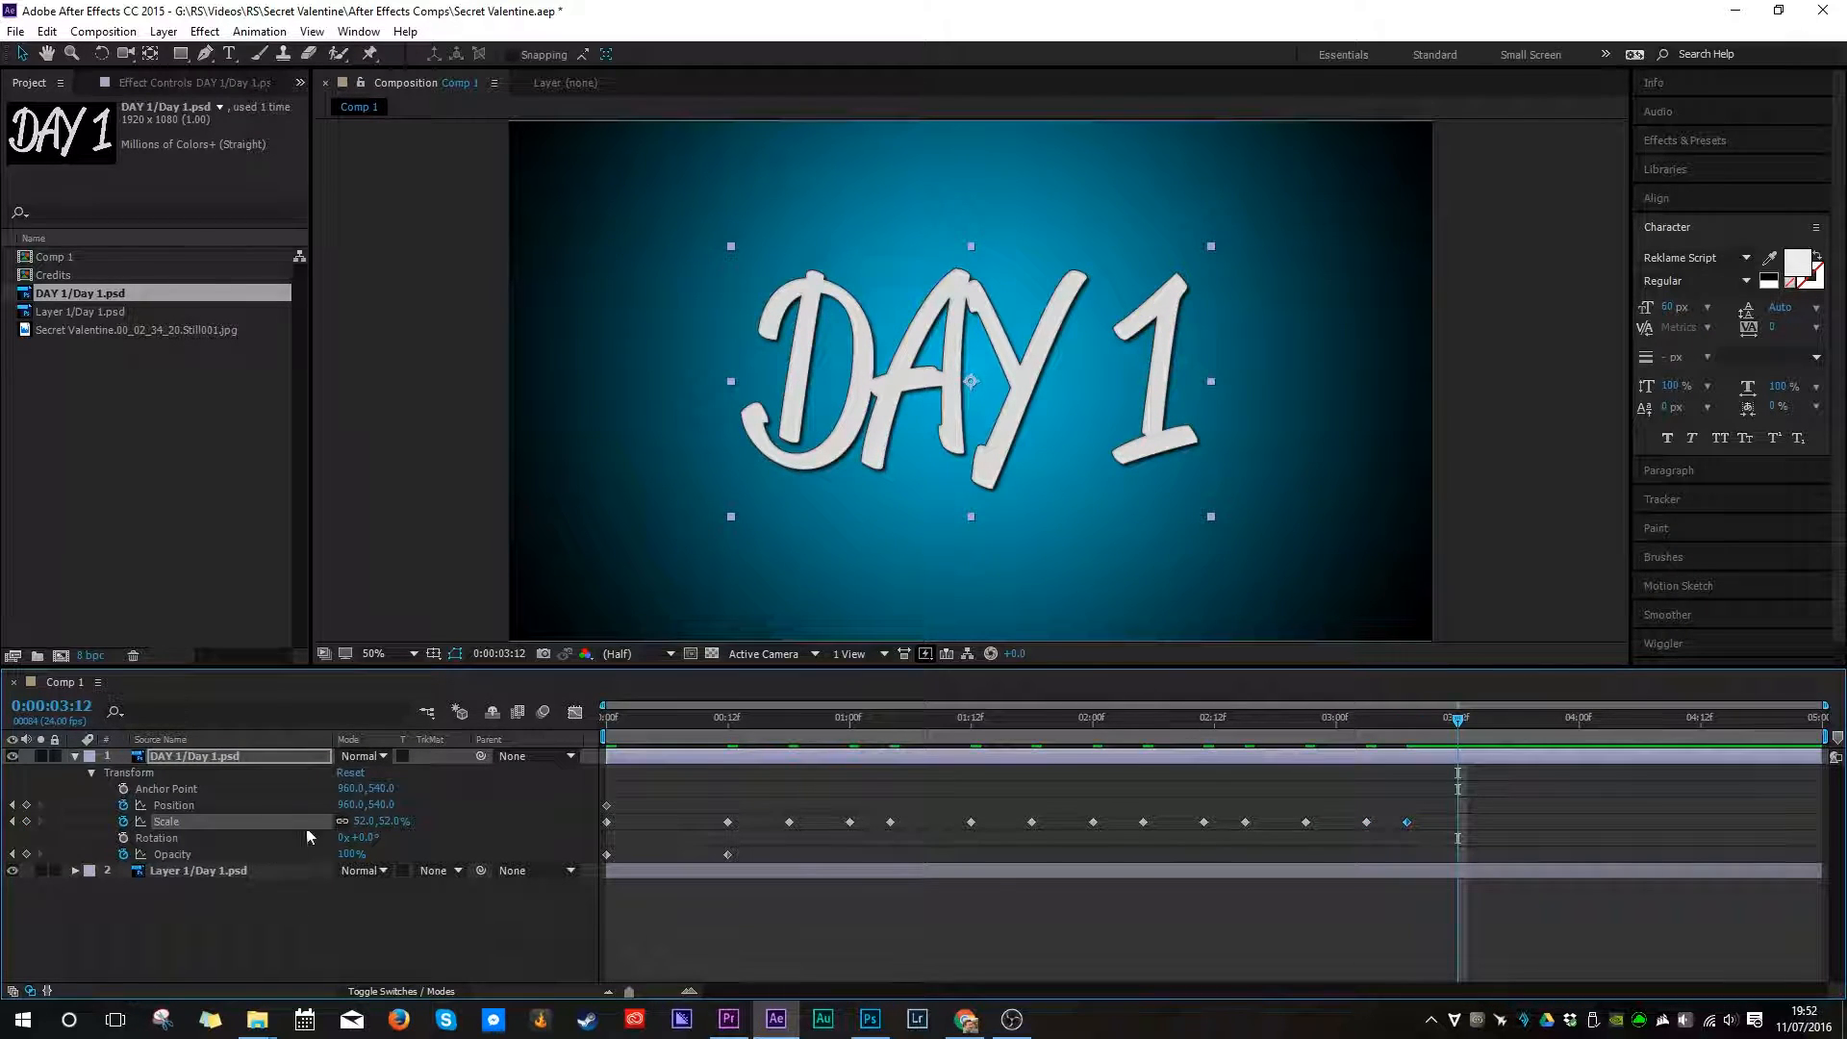
mouse_move(387, 822)
left_mouse_down()
mouse_move(412, 822)
mouse_move(362, 822)
left_mouse_up()
left_click(1496, 720)
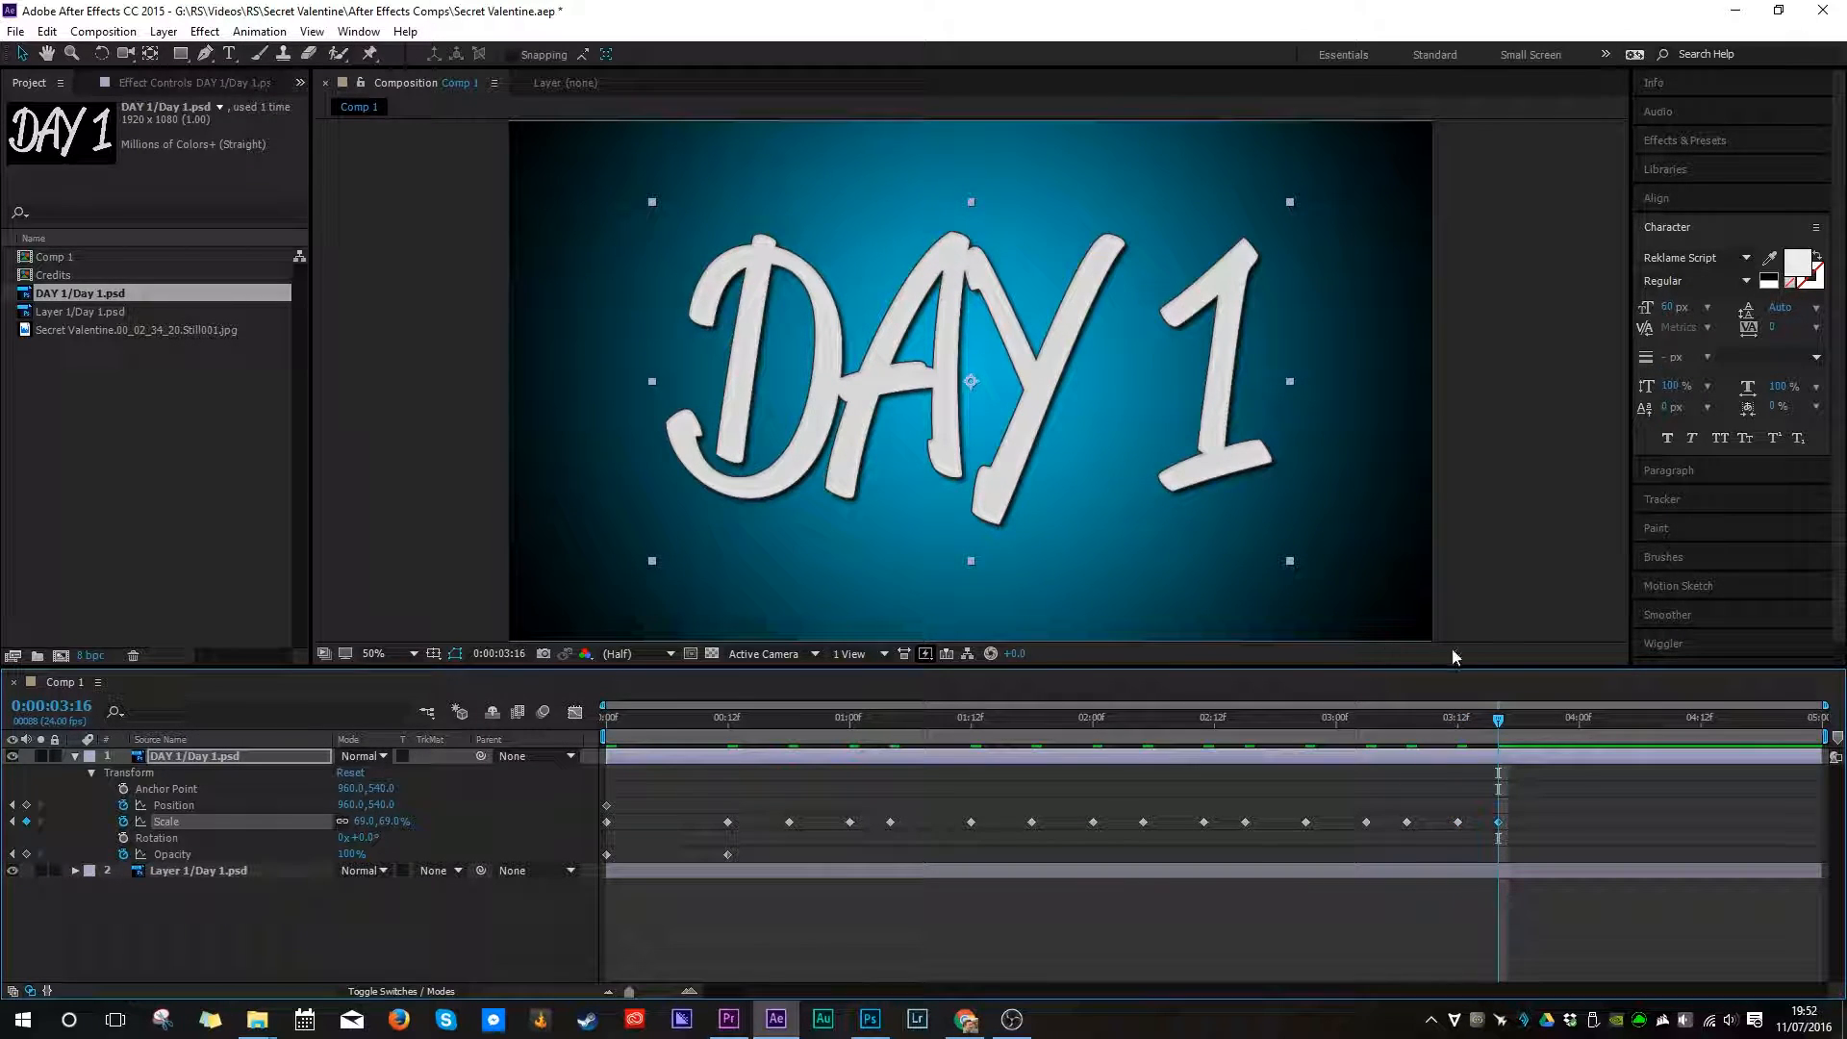
- Keyframe DAY 1's Scale to 84% at 3:22 and 66% at 4:03
left_click(1558, 718)
left_click_drag(377, 822, 594, 823)
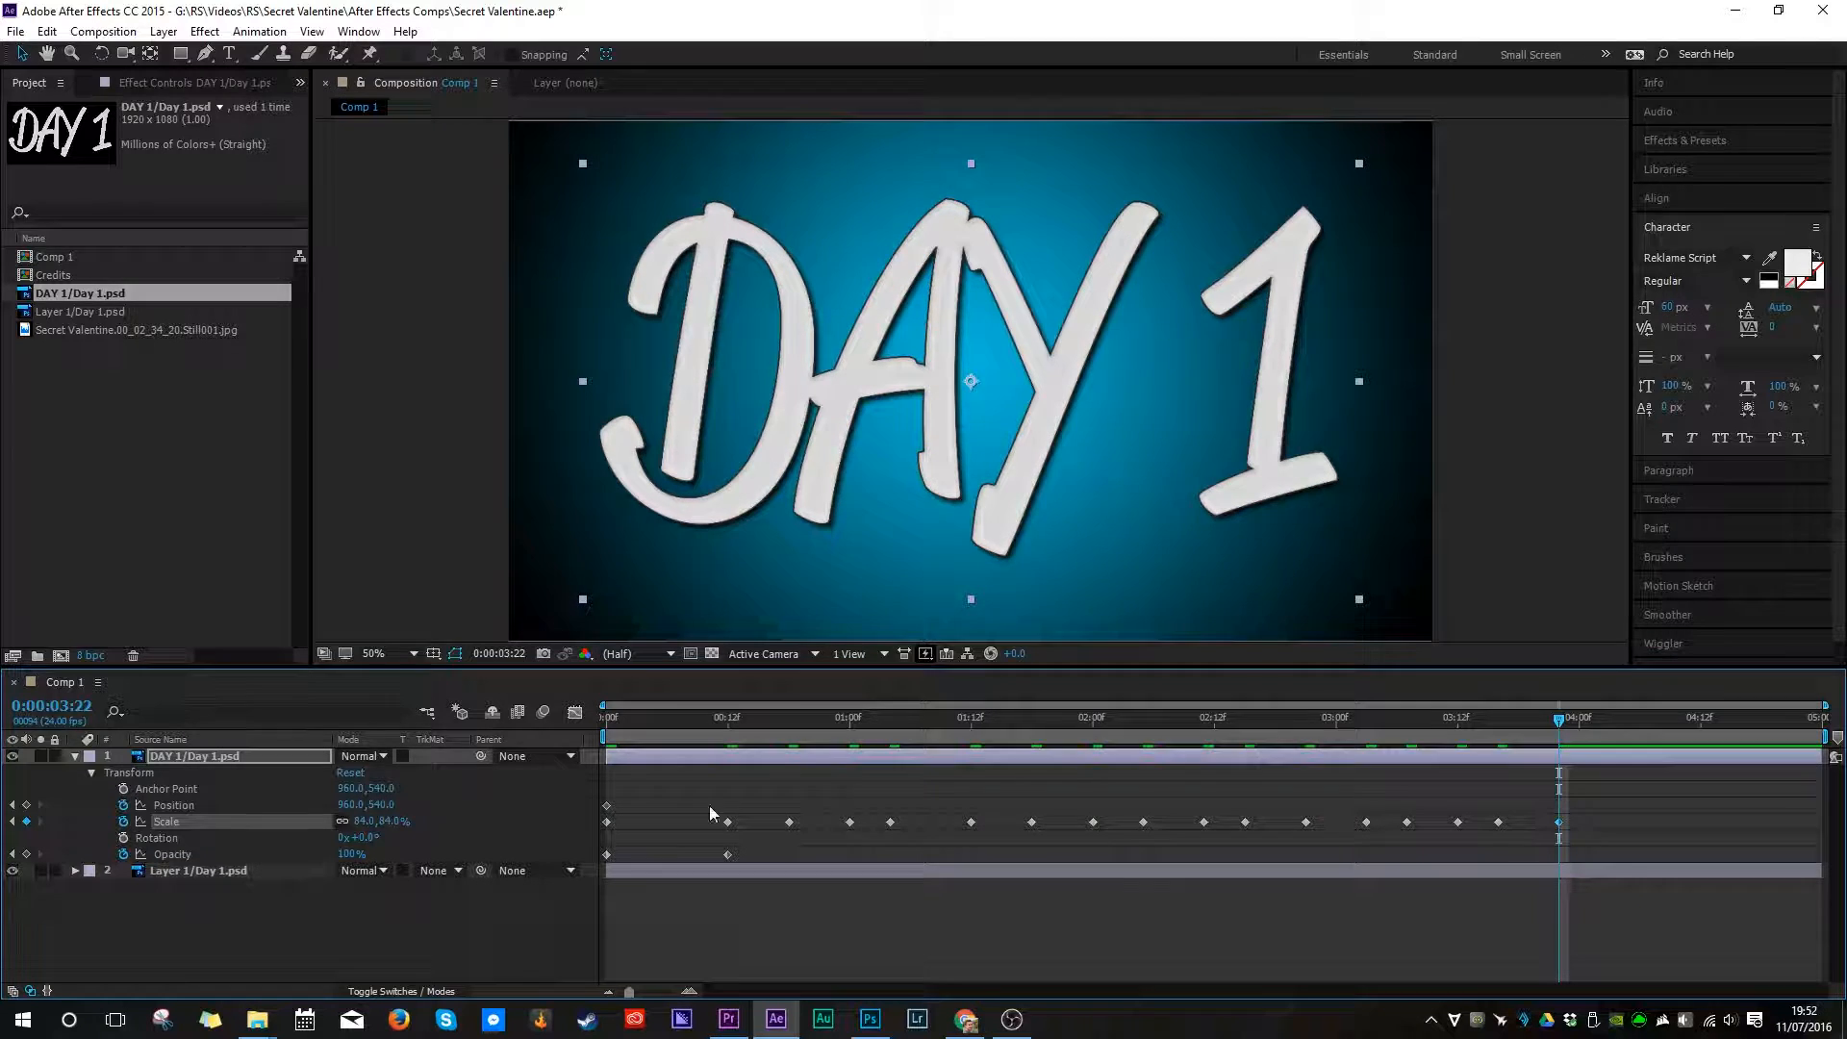
left_click(1609, 718)
left_click_drag(385, 823, 375, 825)
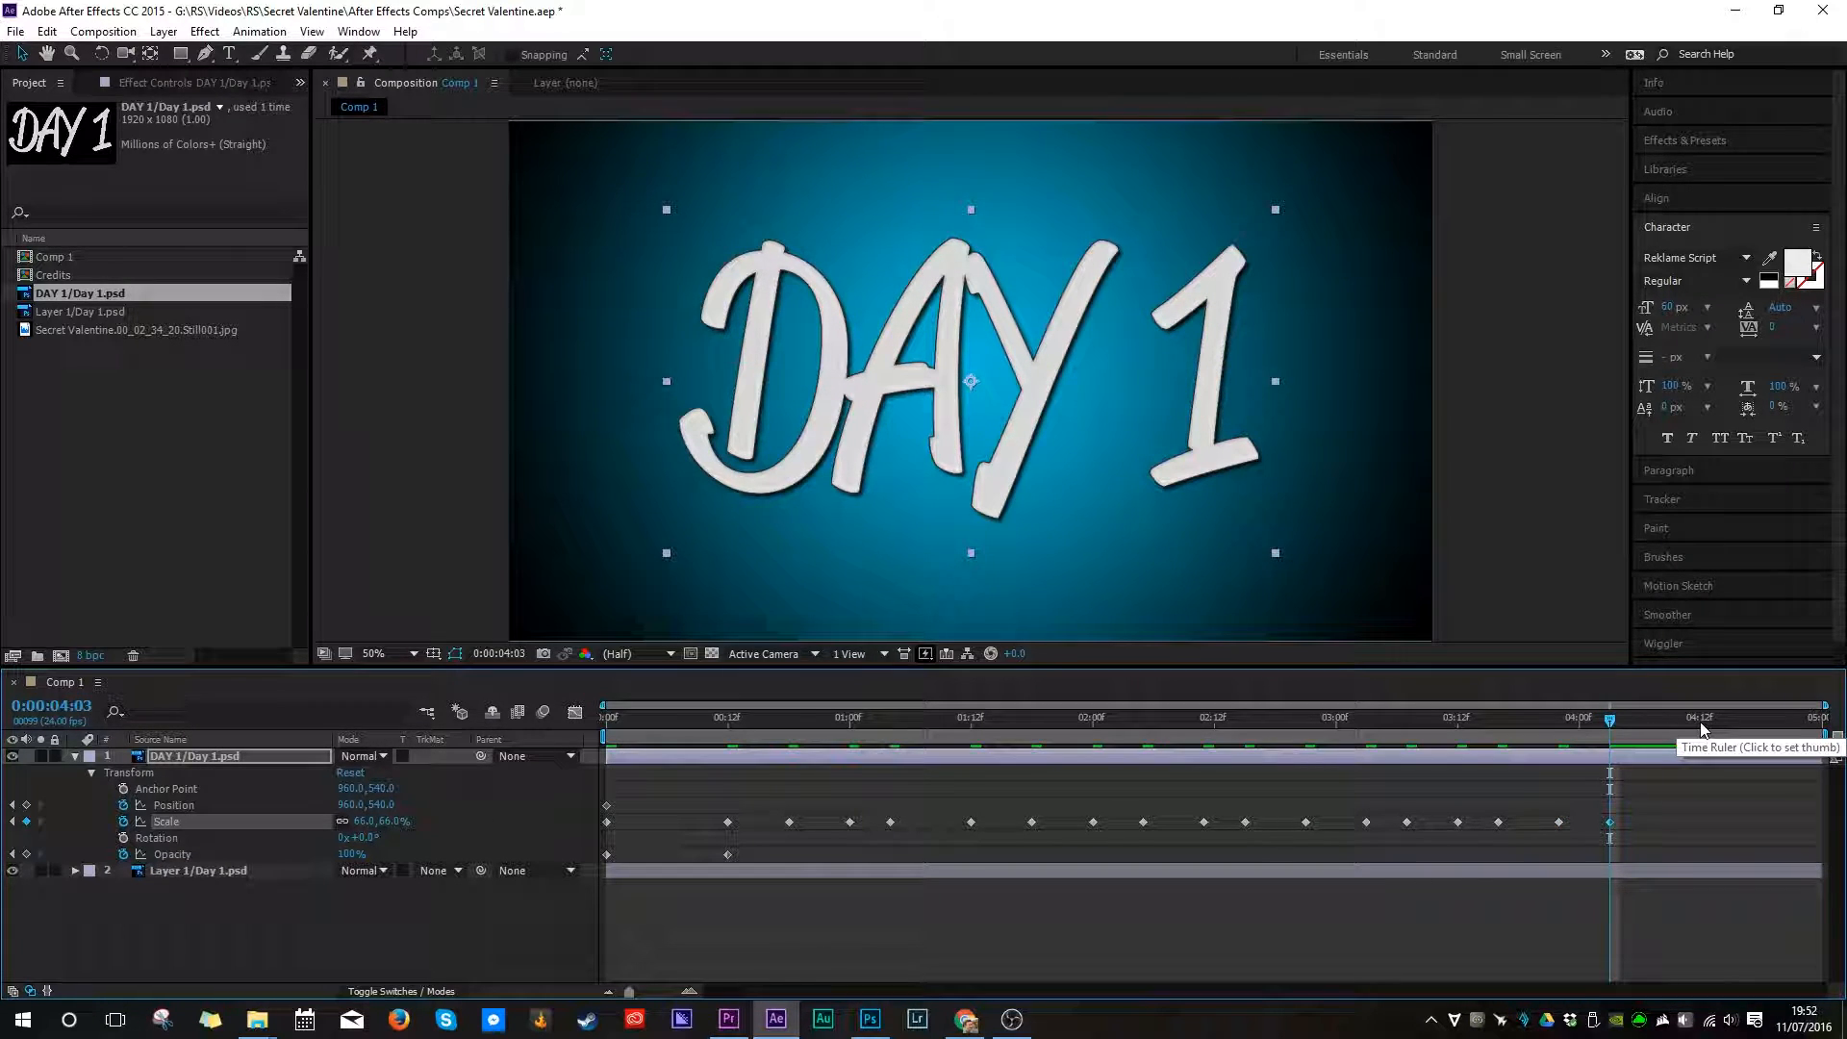
- Set DAY 1's final Scale keyframe to 100% at about 4:09 and preview the animation from the start
left_click(1669, 724)
left_click(389, 822)
type("100")
key("Return")
key("Home")
key("space")
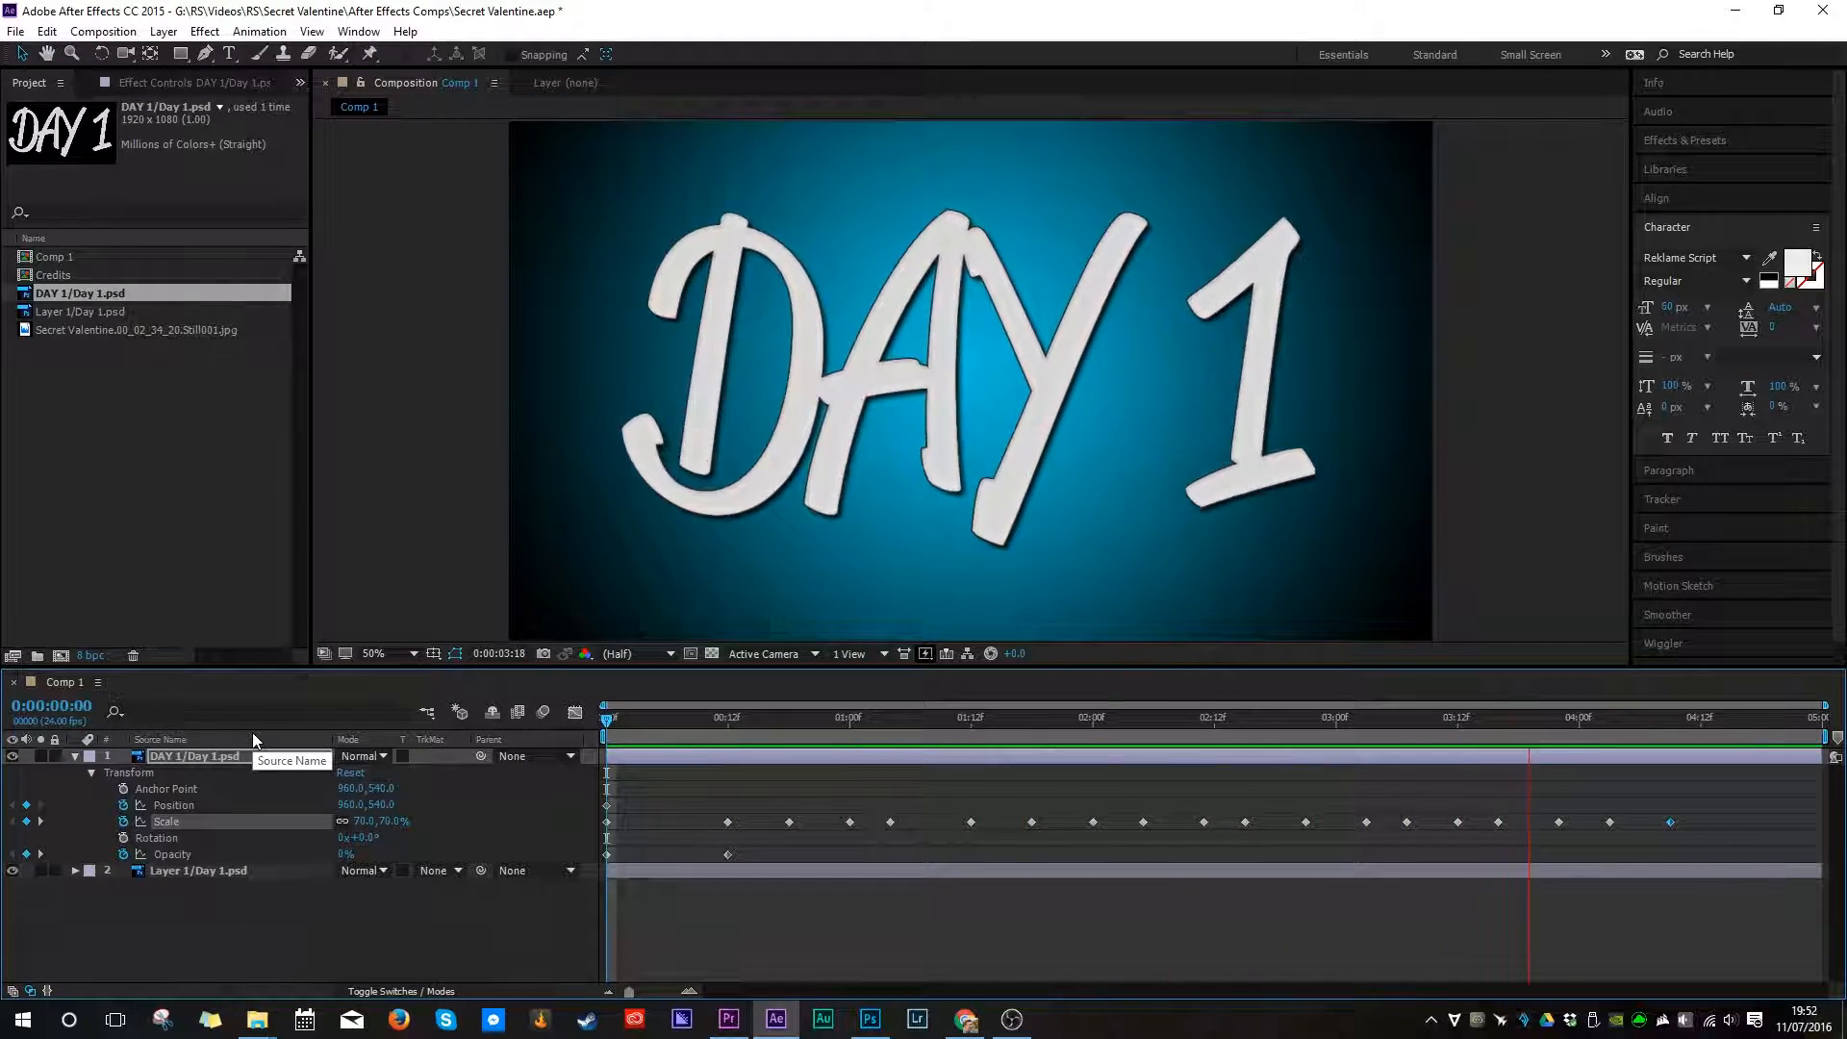
key("space")
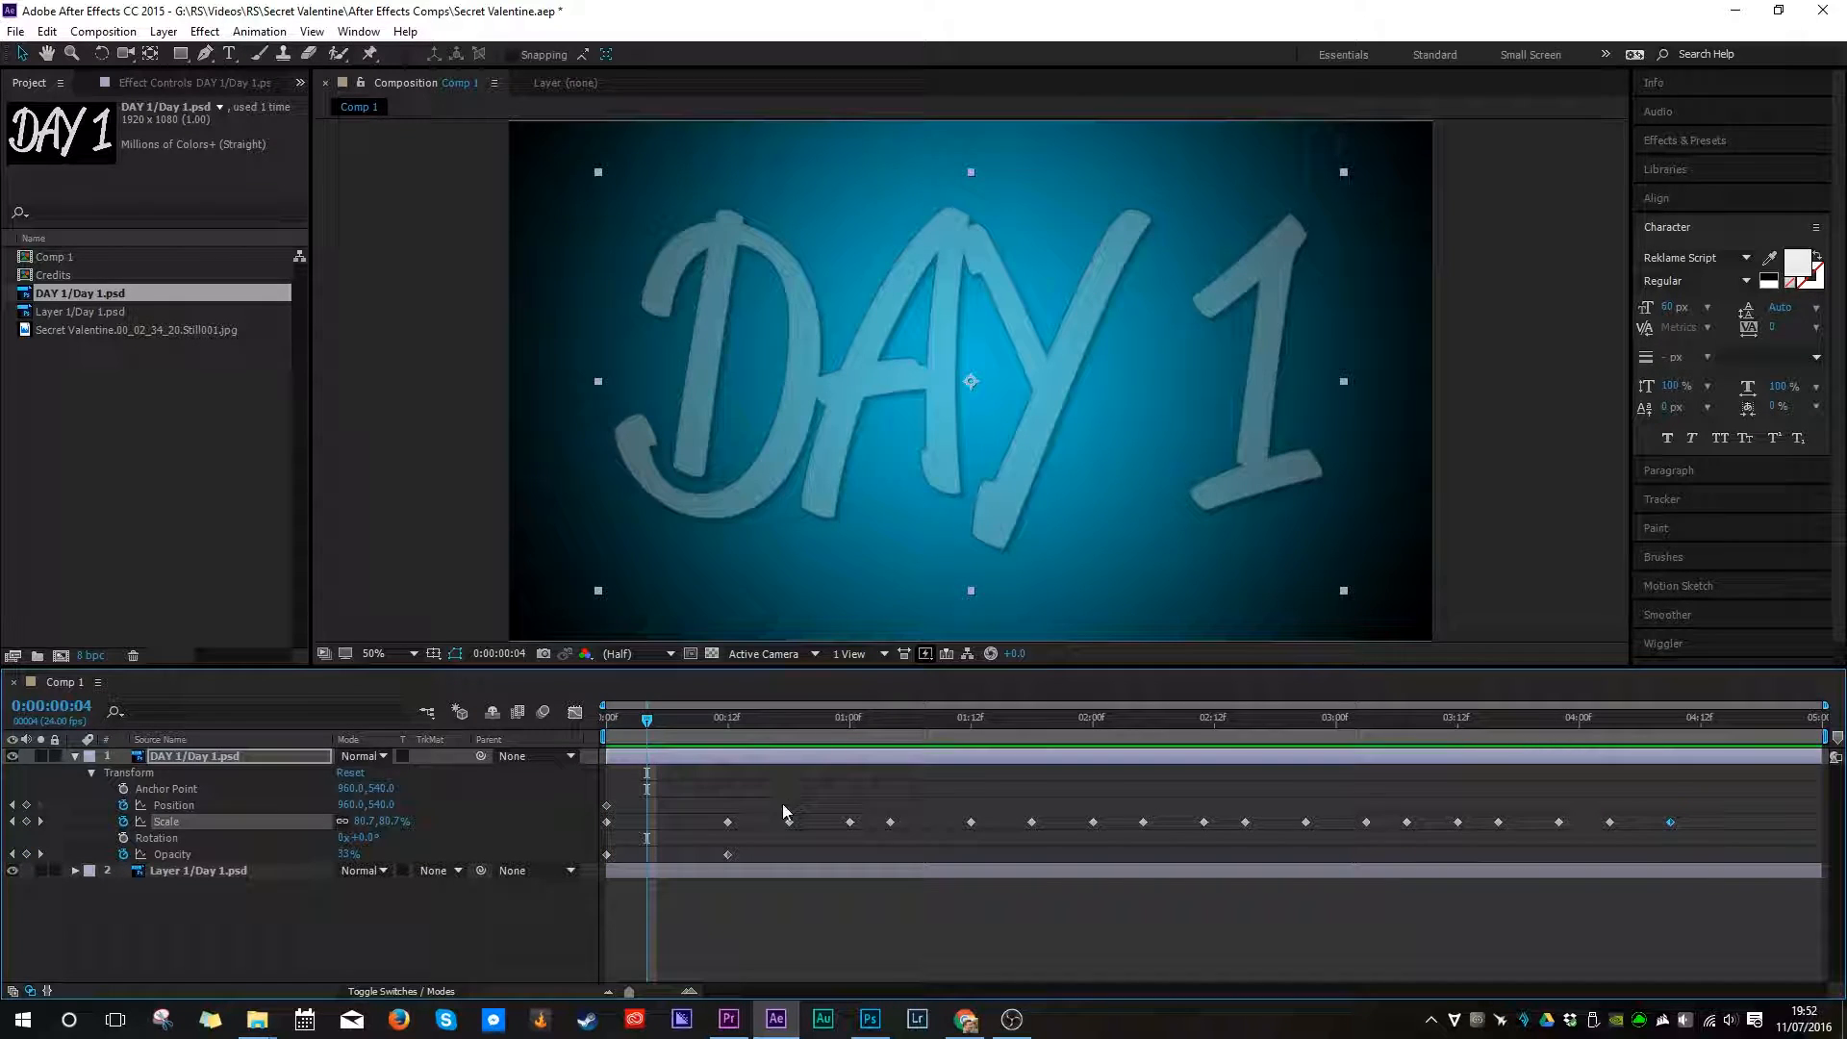
- Thin out DAY 1's pulse by deleting the Scale keyframes at 0:18, 1:00, 1:12, 1:18, 2:05, 2:11, 3:03, 3:07, 3:16 and 3:22
left_click_drag(764, 791, 865, 850)
key("Delete")
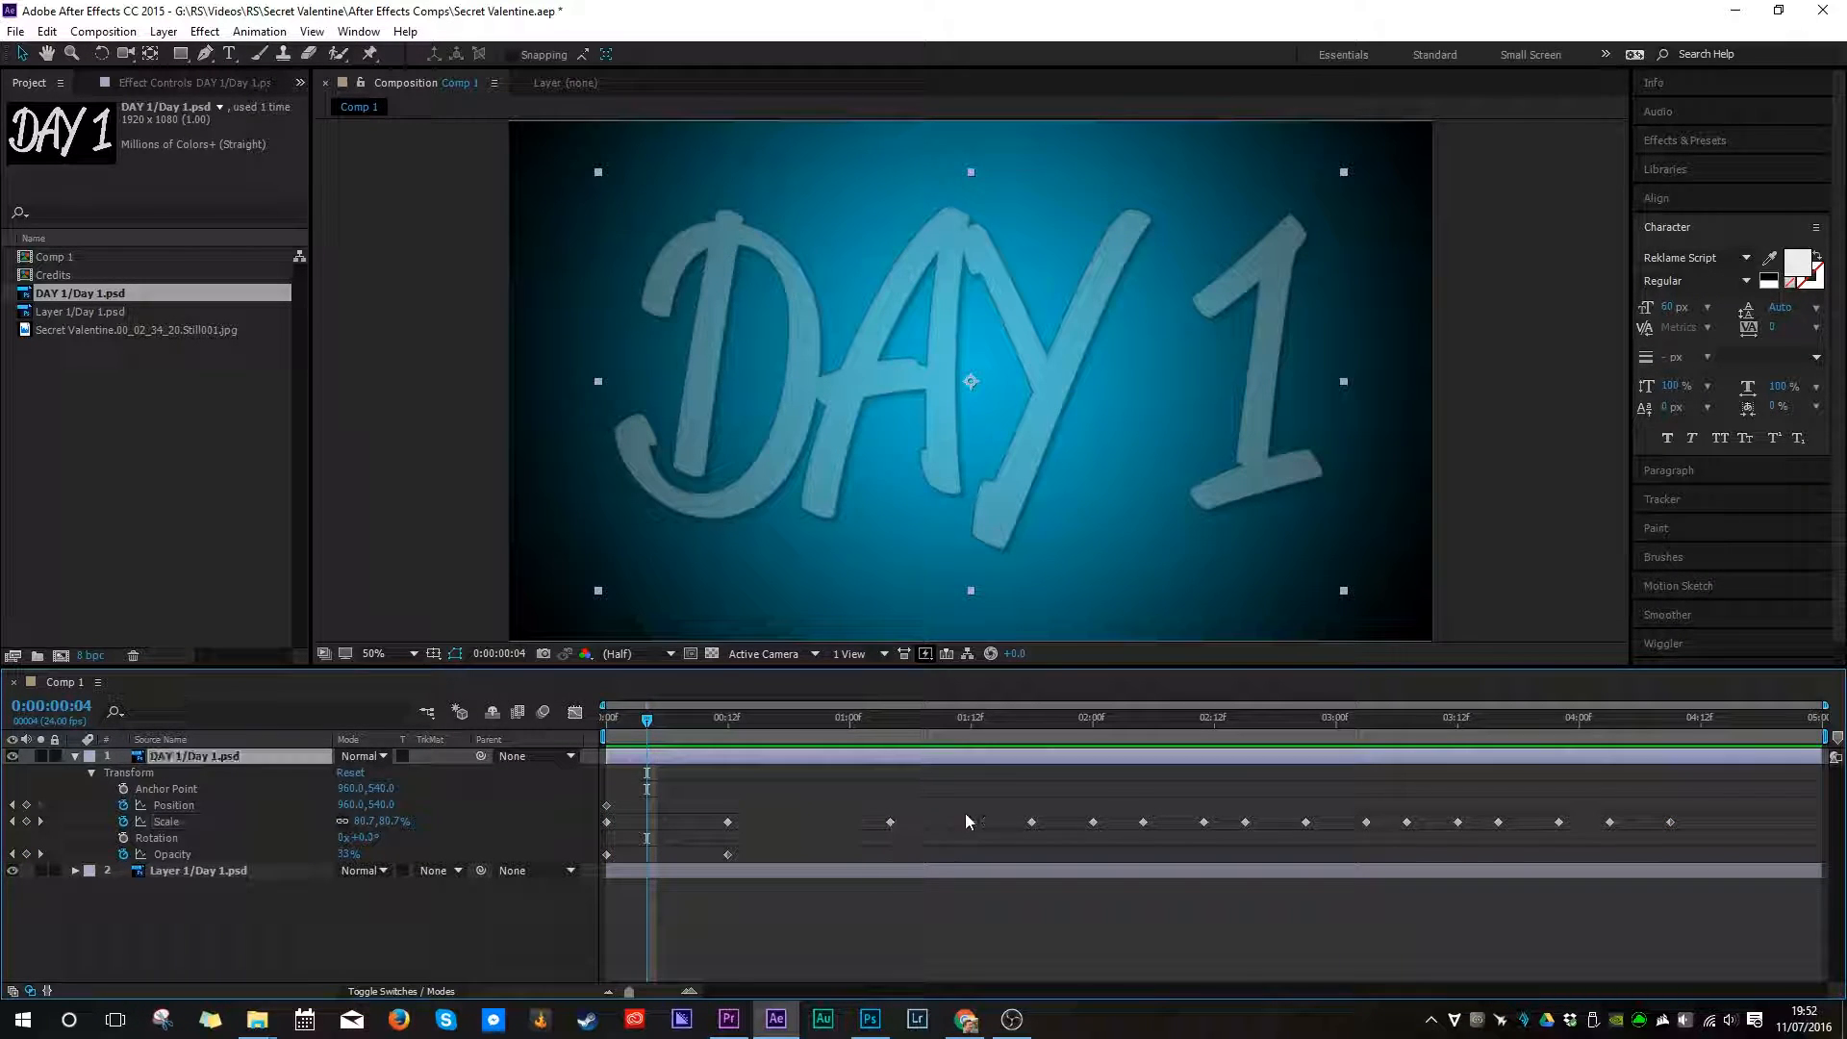
left_click_drag(956, 805, 1048, 852)
key("Delete")
left_click_drag(1136, 796, 1226, 846)
key("Delete")
left_click_drag(1338, 798, 1557, 839)
key("Delete")
key("Delete")
- Preview the thinned-out DAY 1 pulse from the first frame and save the project
key("space")
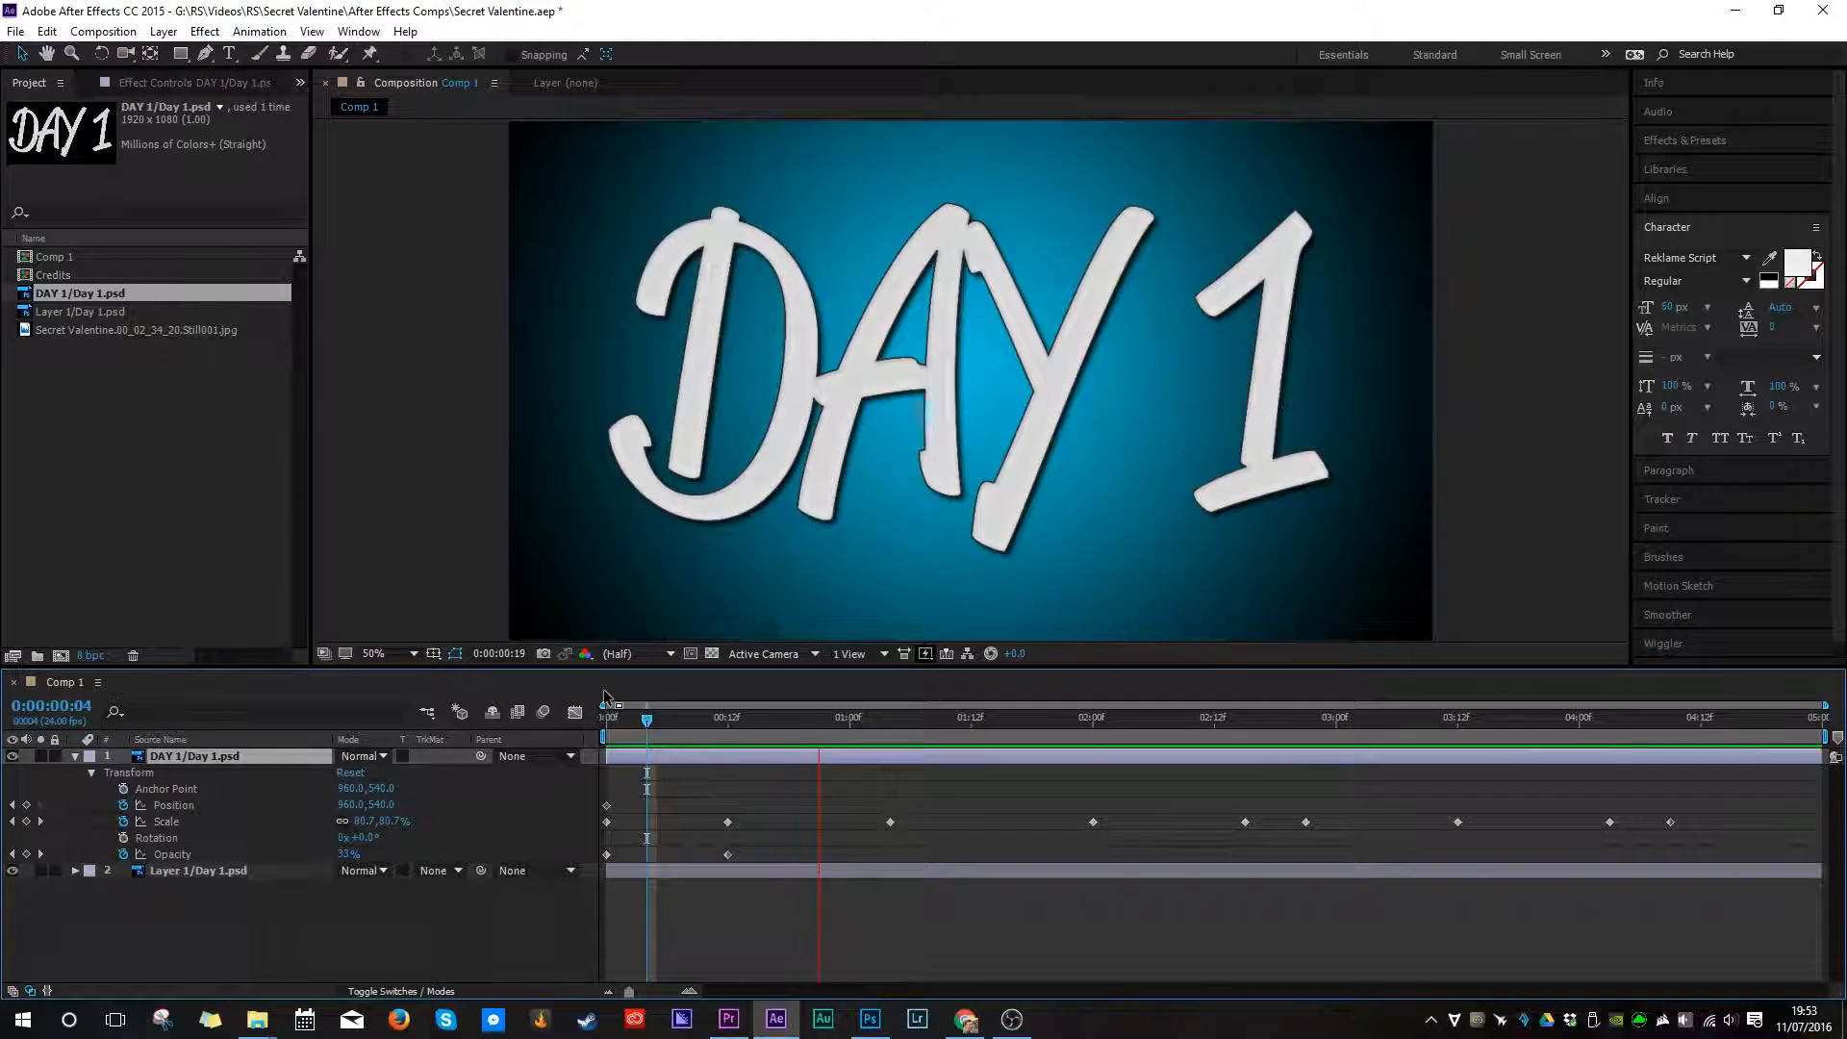
key("space")
left_click_drag(658, 718, 510, 716)
key("space")
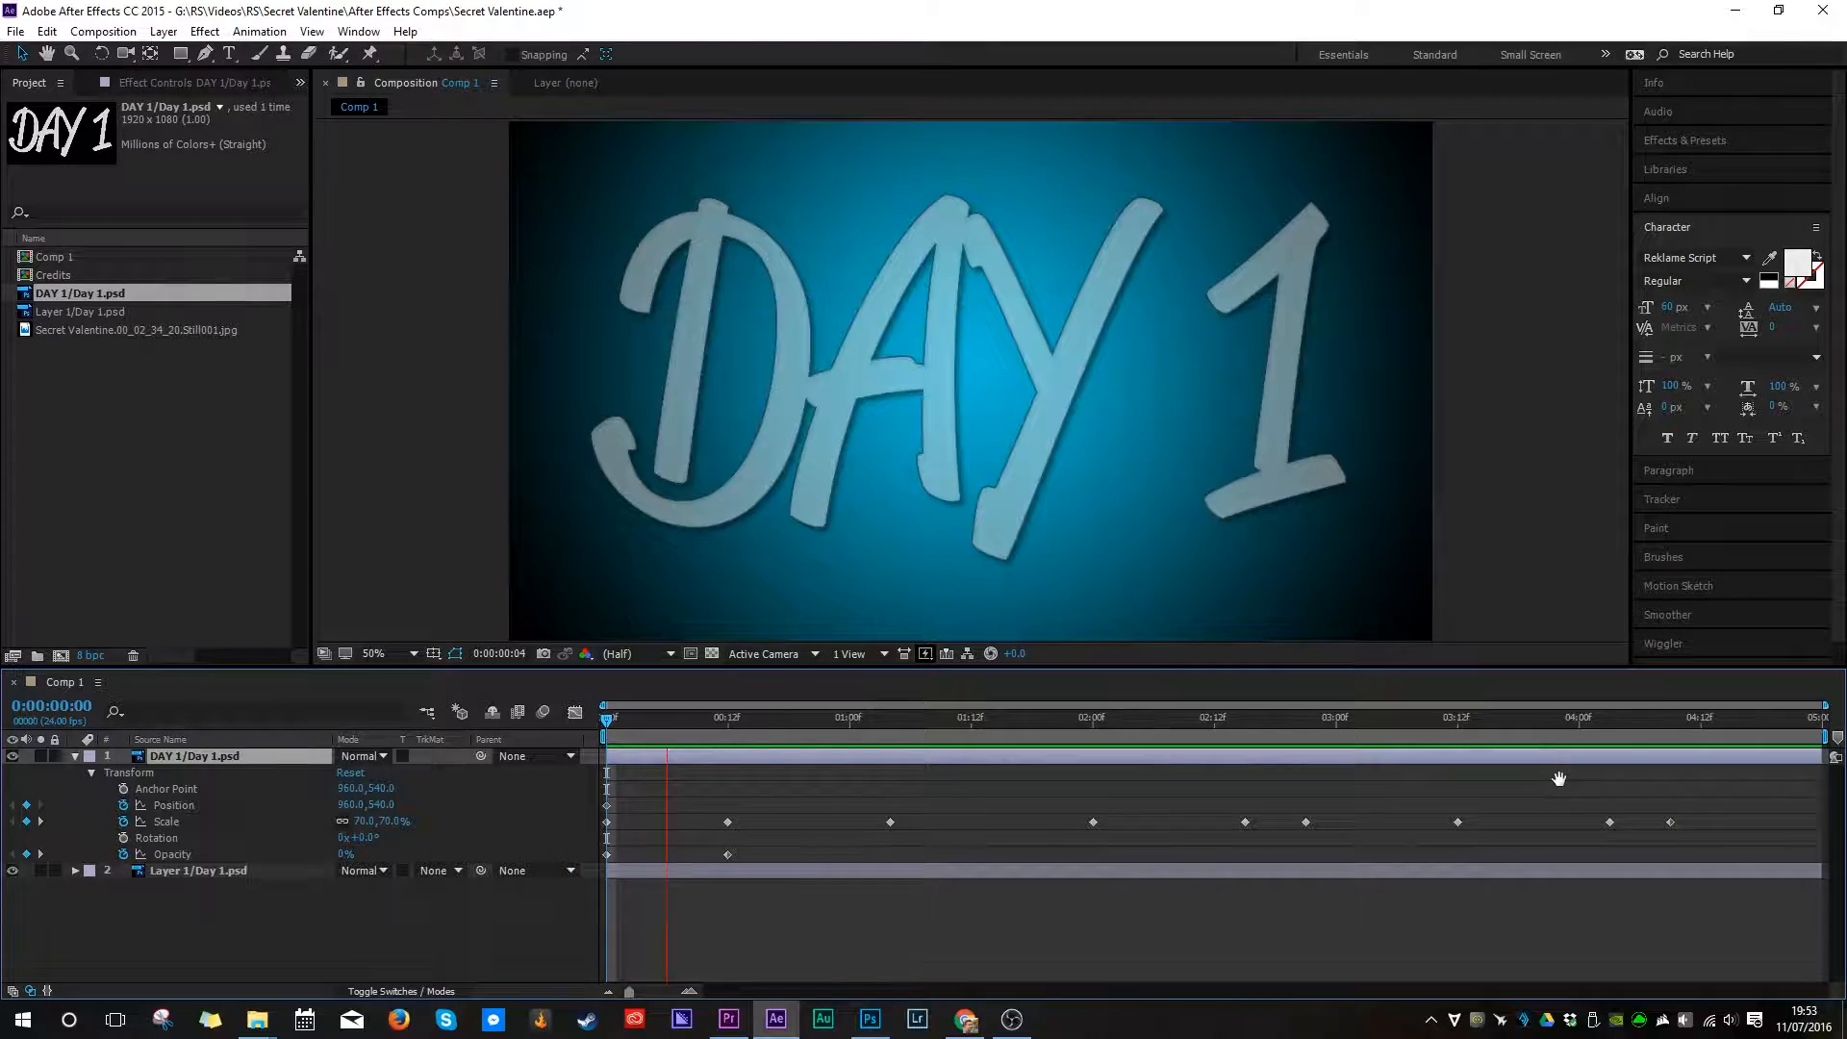
key("space")
key("space")
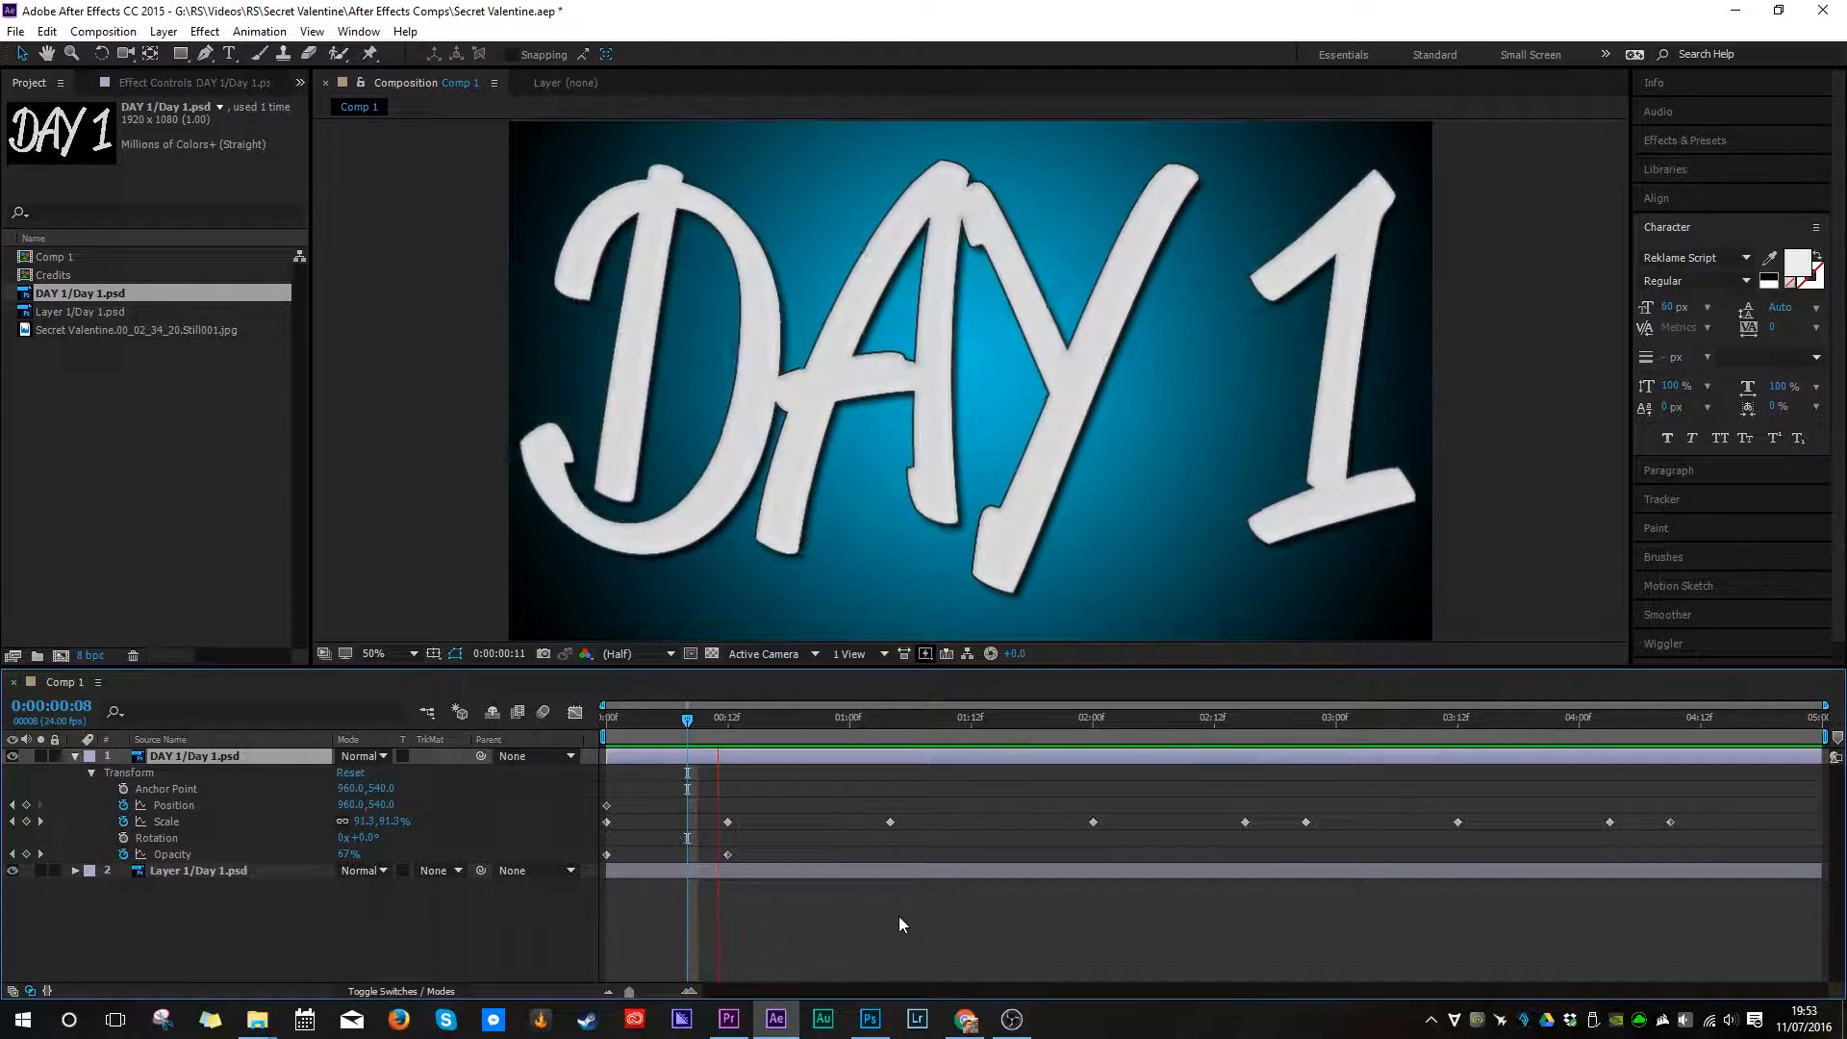
key("space")
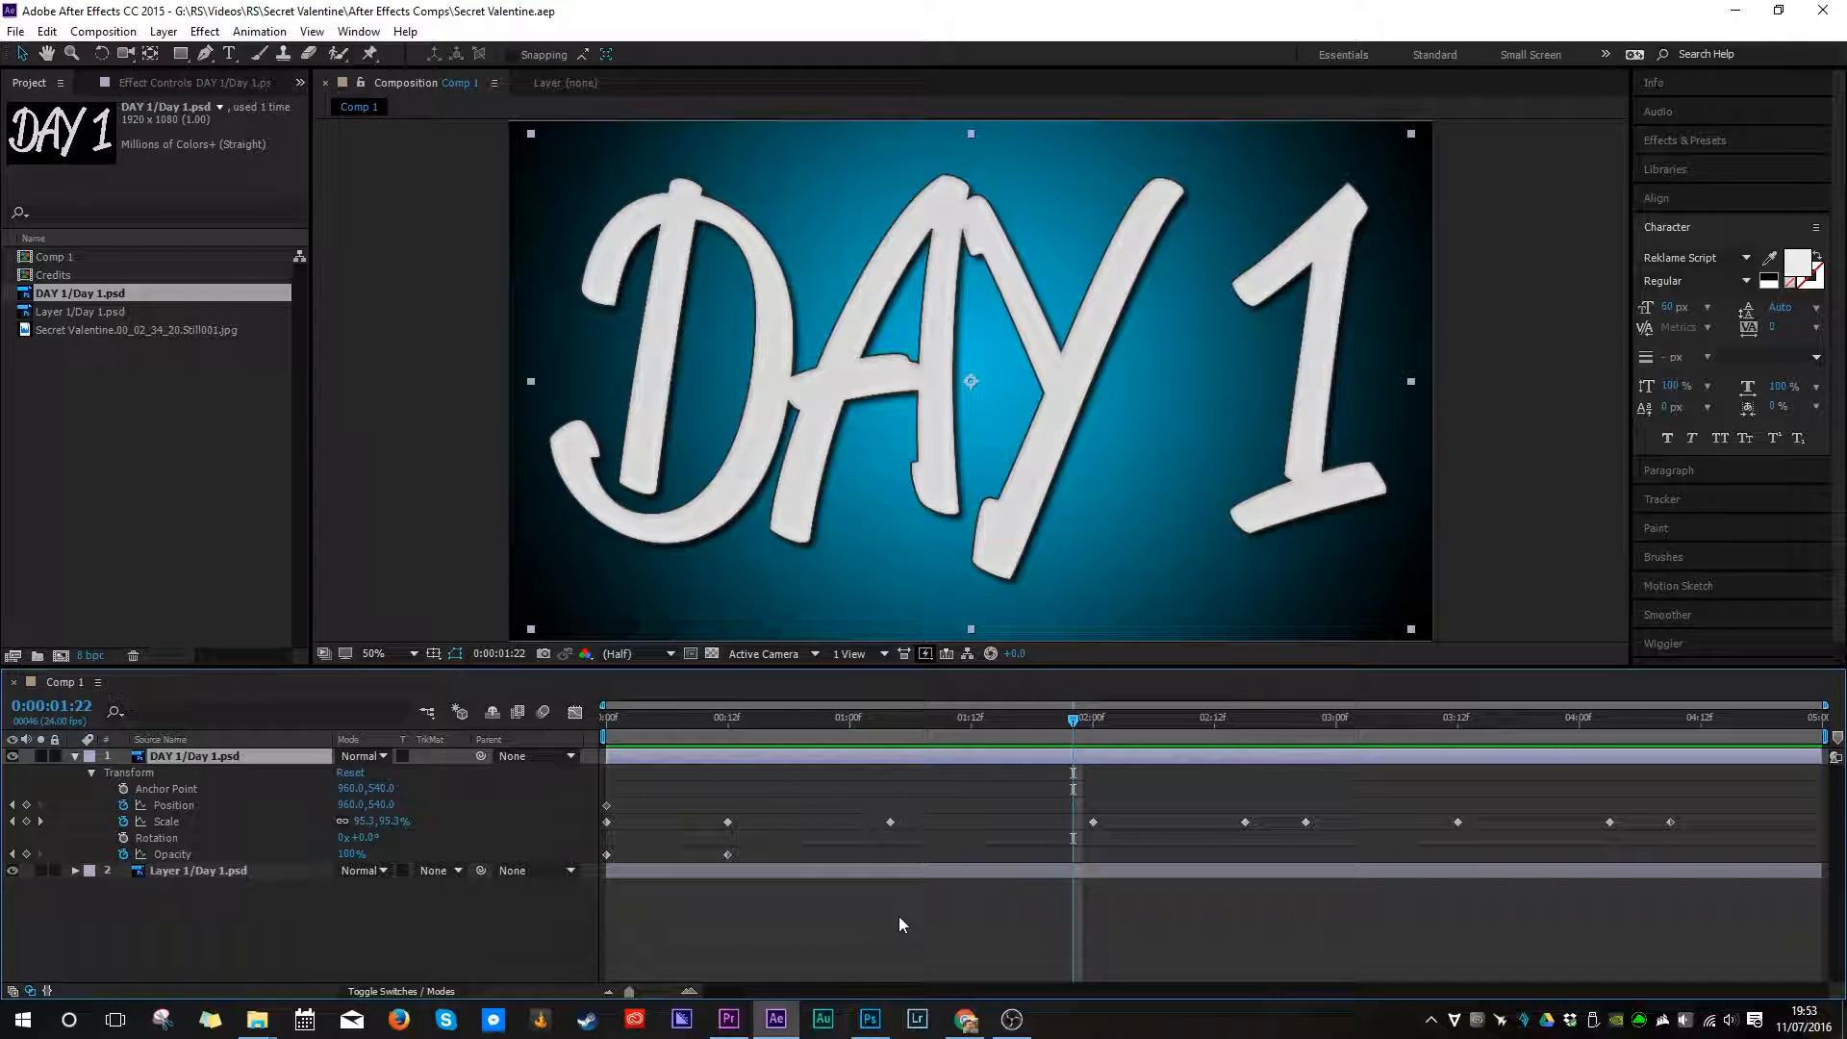
- Switch to Premiere Pro and open the Main bin inside the project's VFX bin
key("alt+Tab")
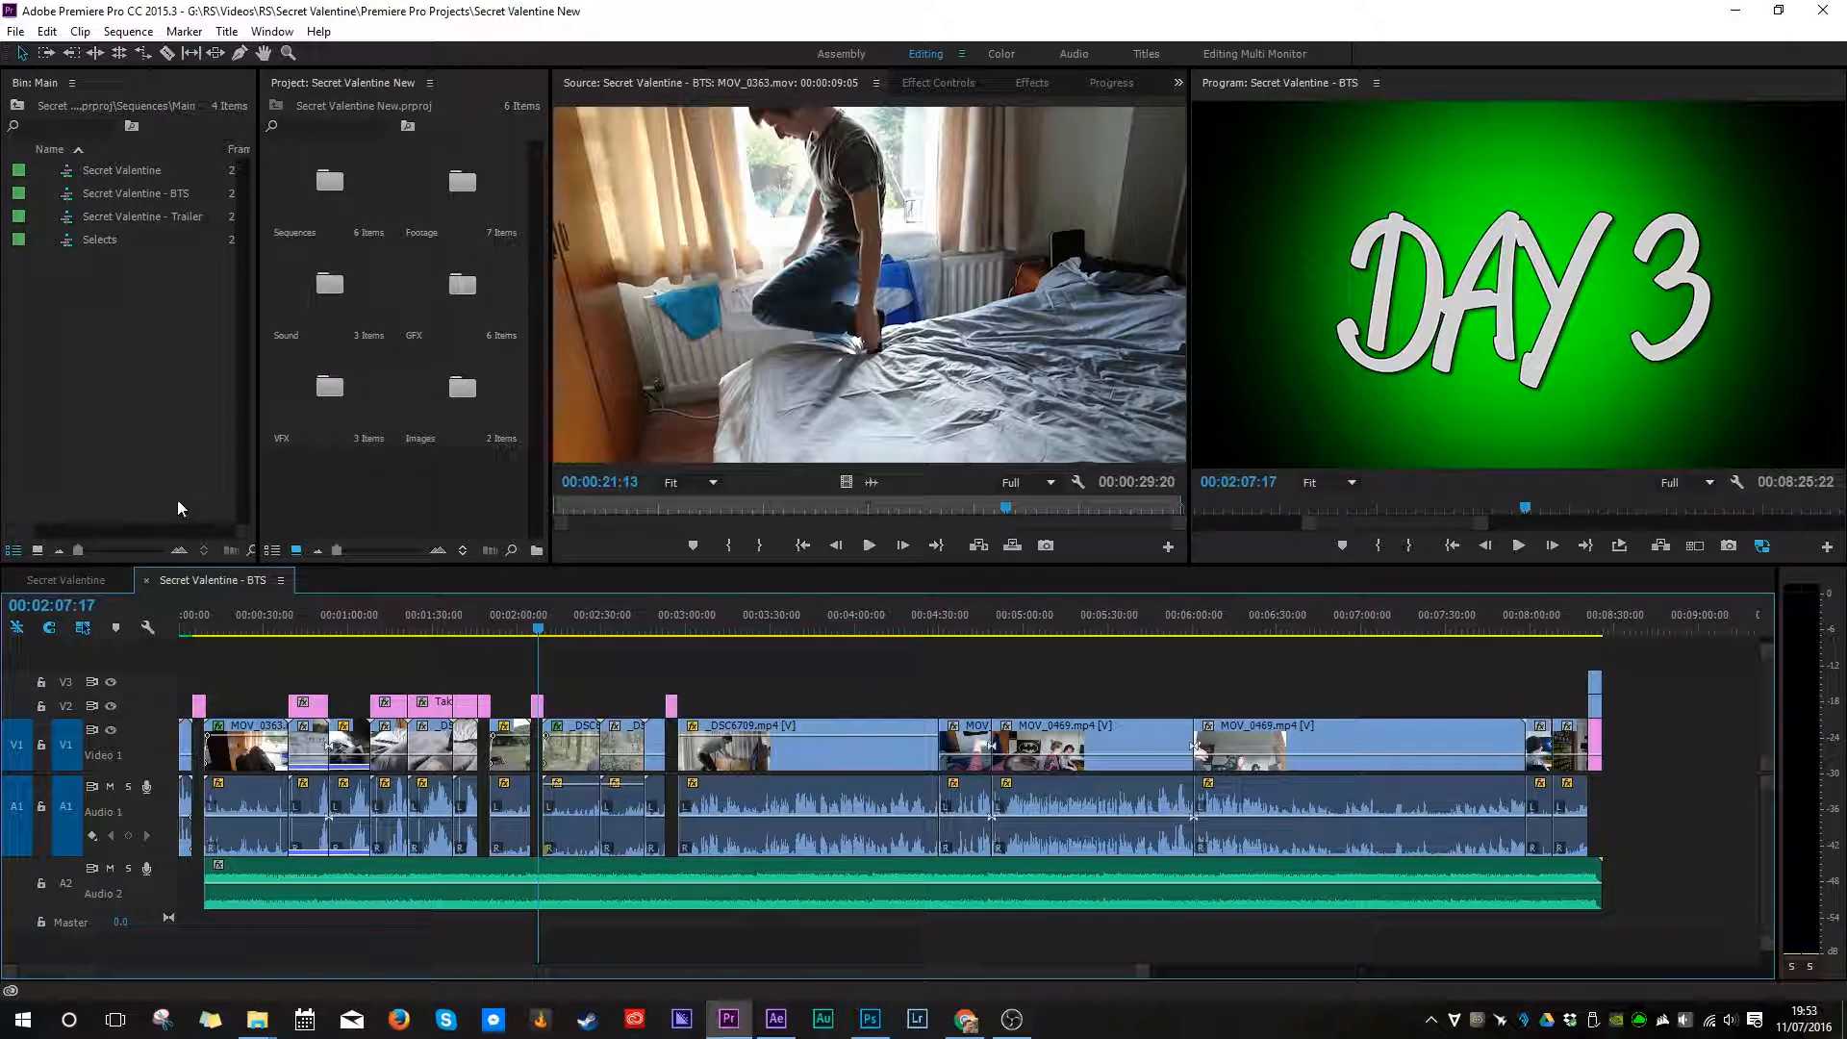
left_click(15, 105)
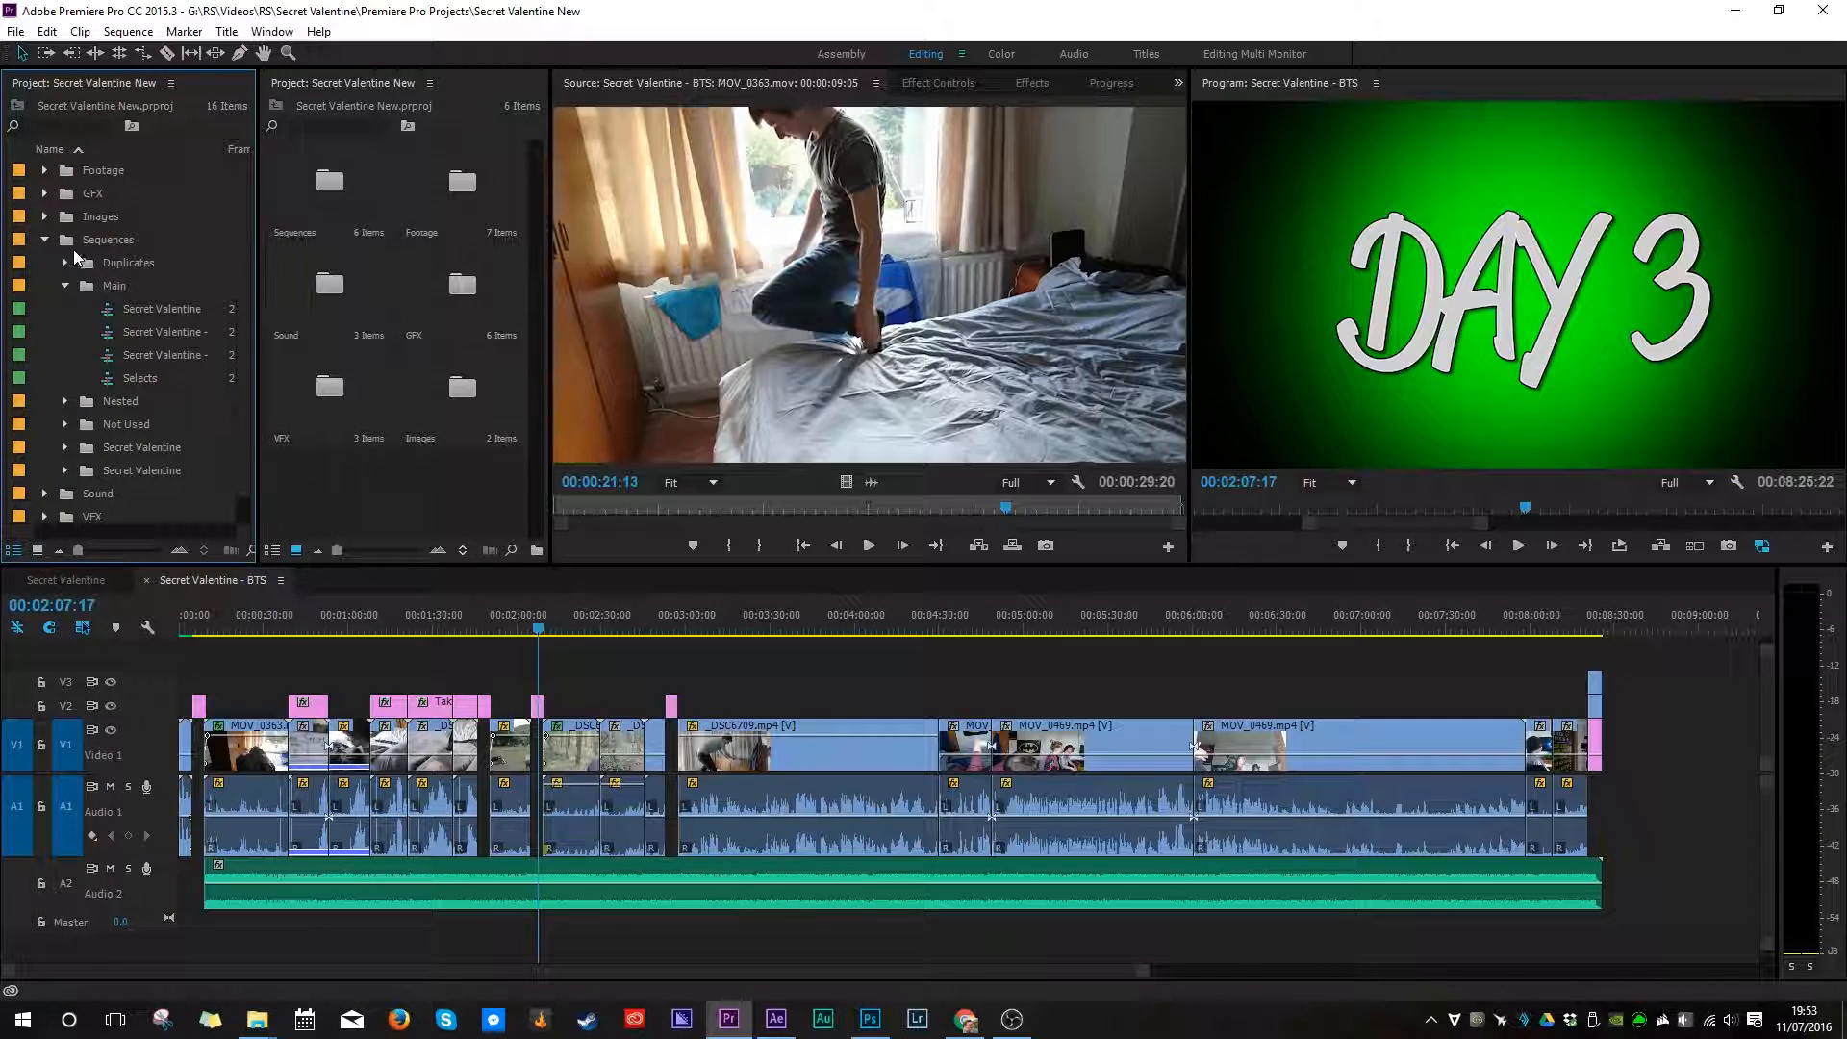
left_click(45, 239)
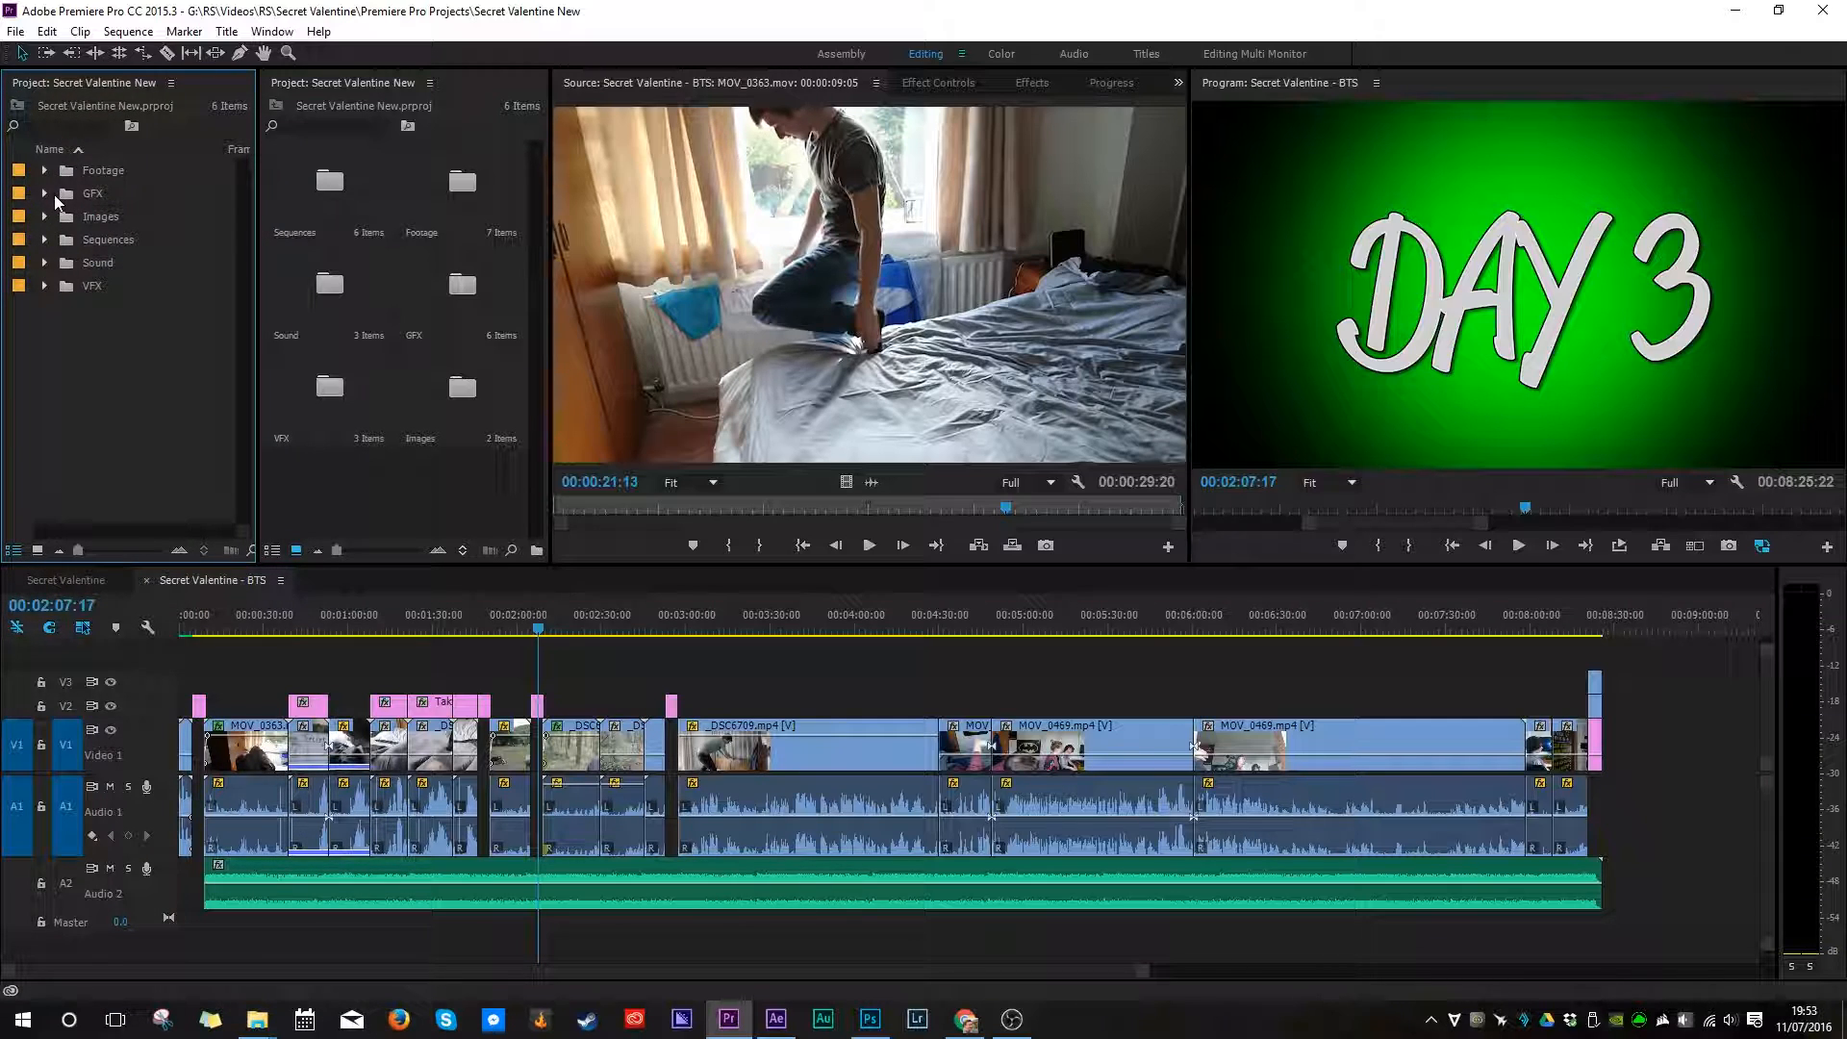
left_click(44, 286)
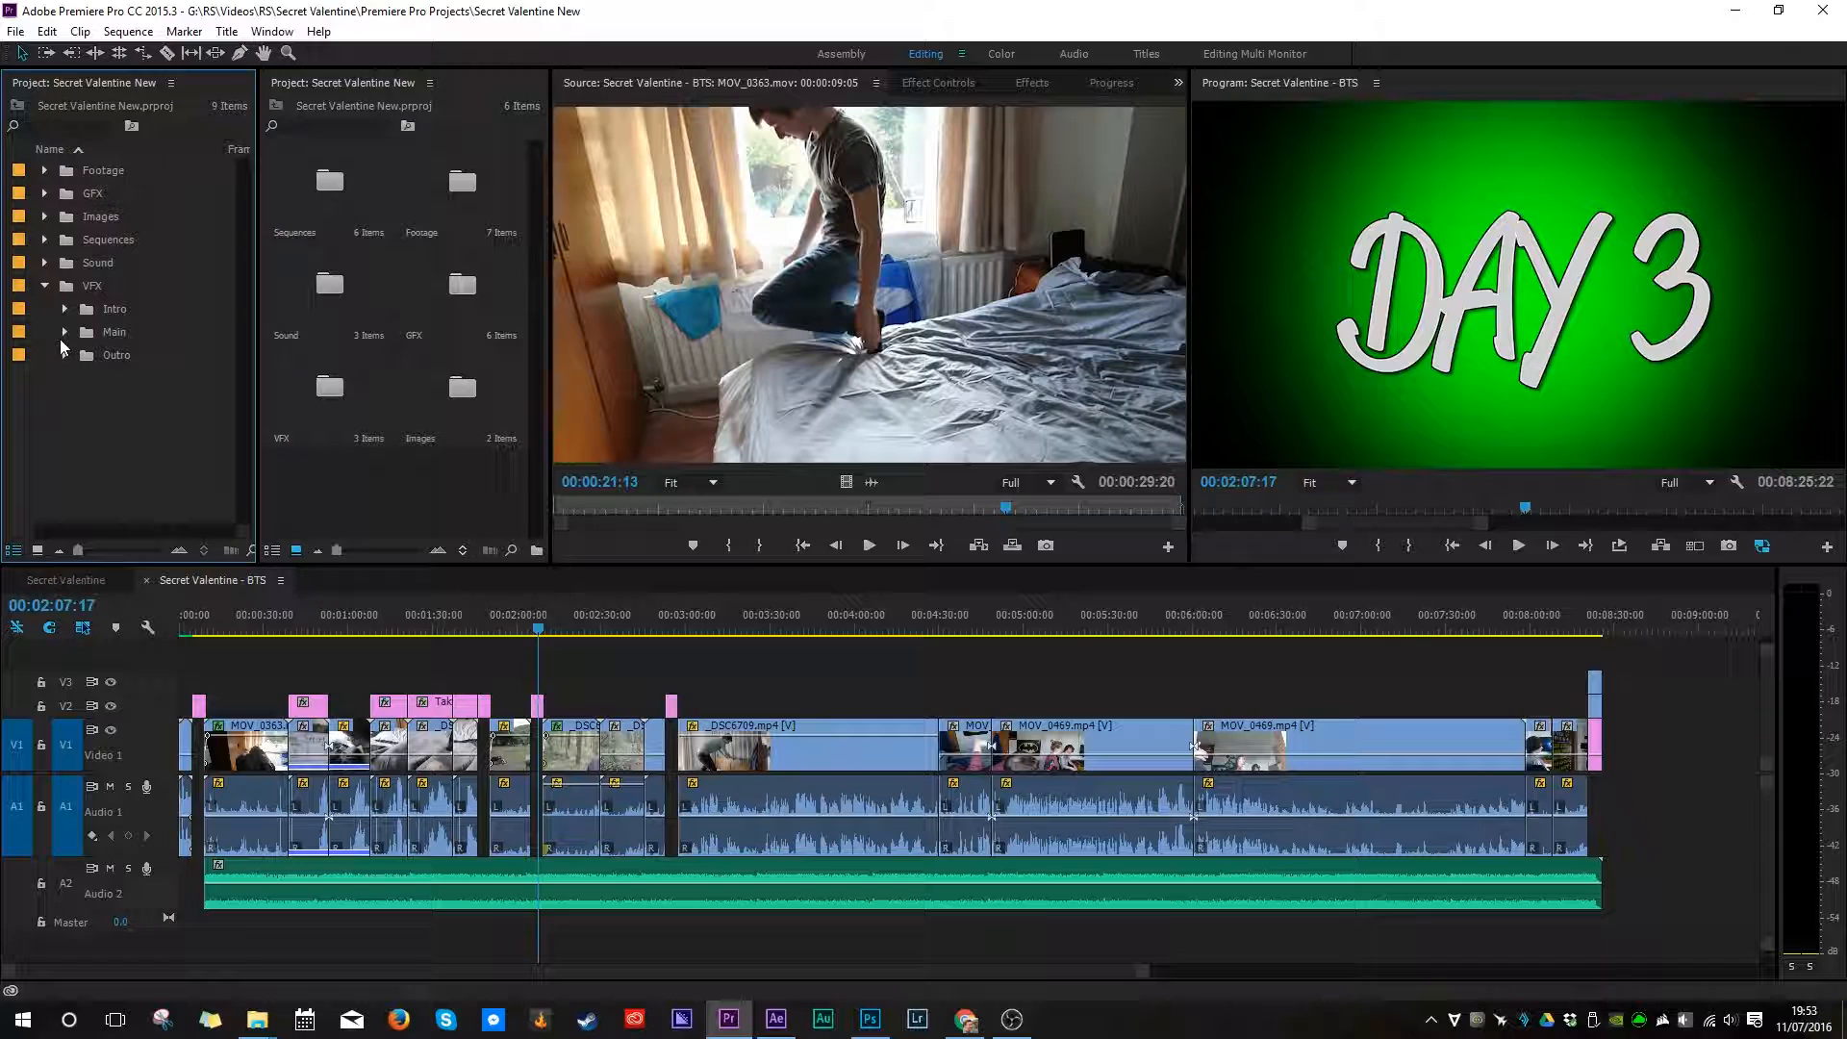
double_click(83, 337)
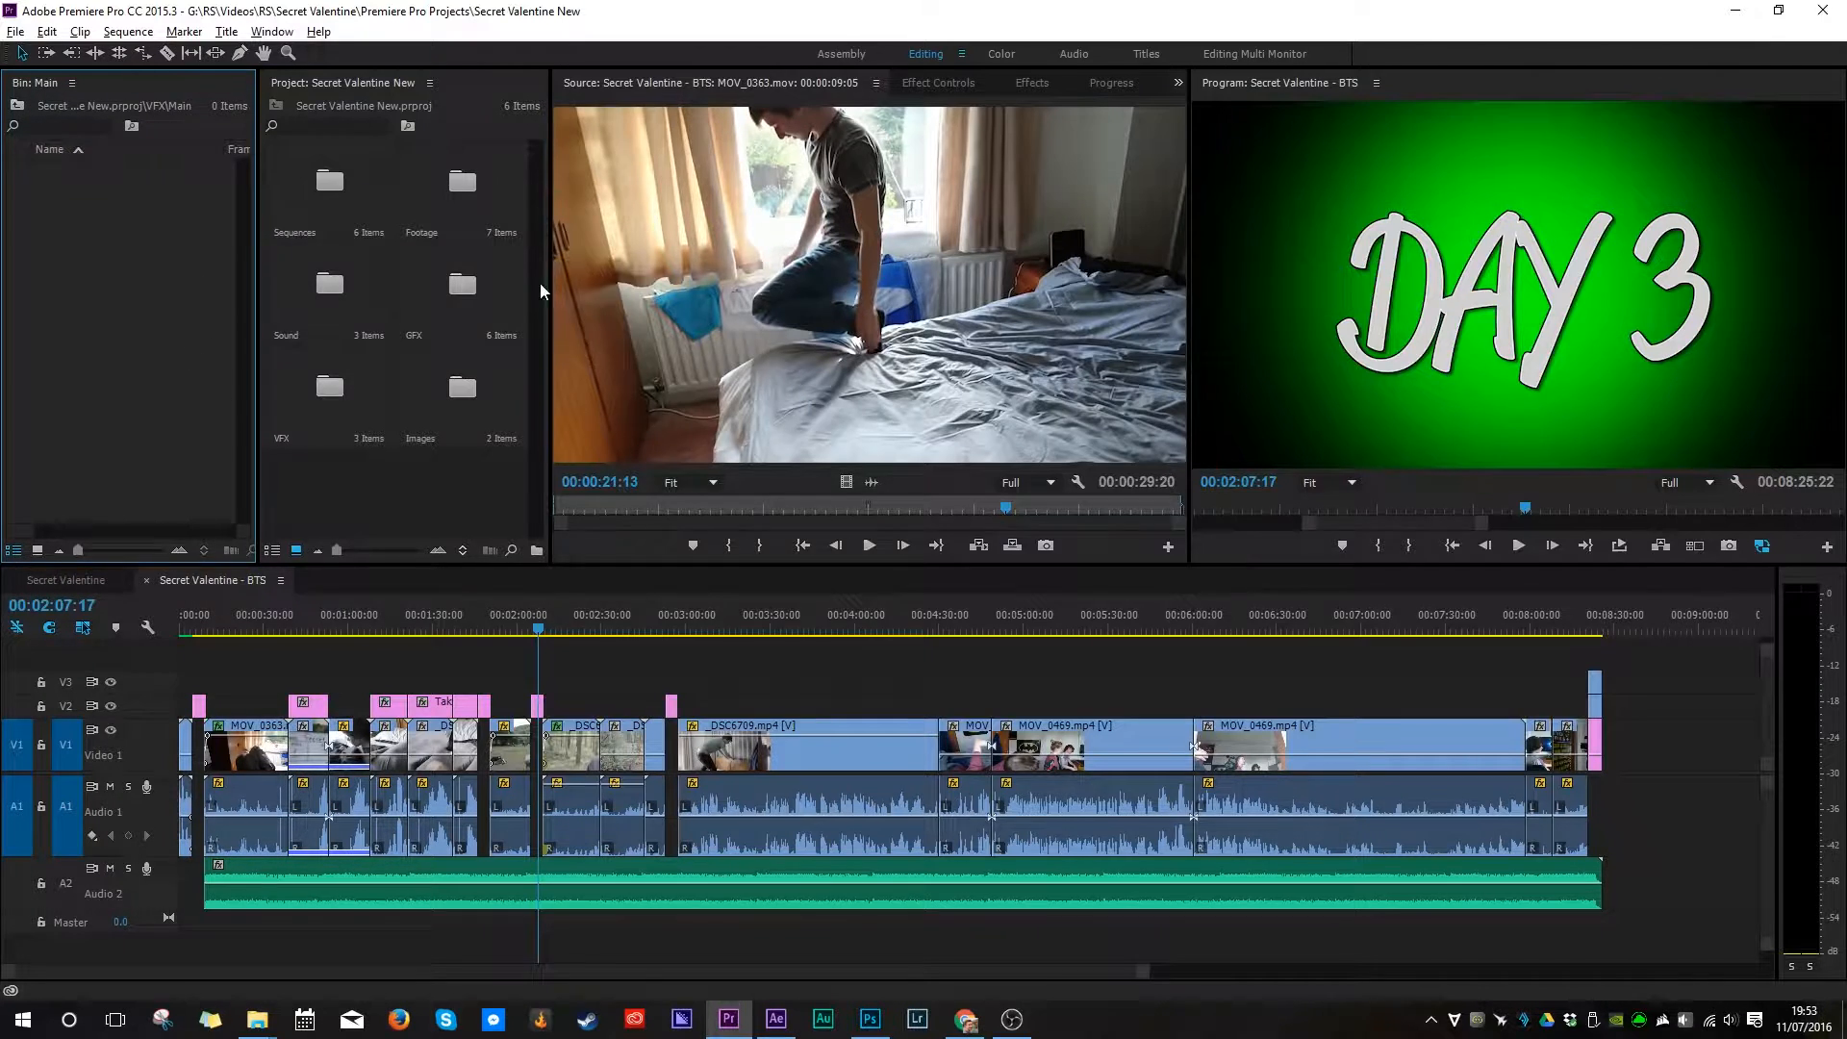
- Switch to the Premiere Pro Projects window in File Explorer and open Secret Valentine's After Effects Comps folder
key("alt+Tab")
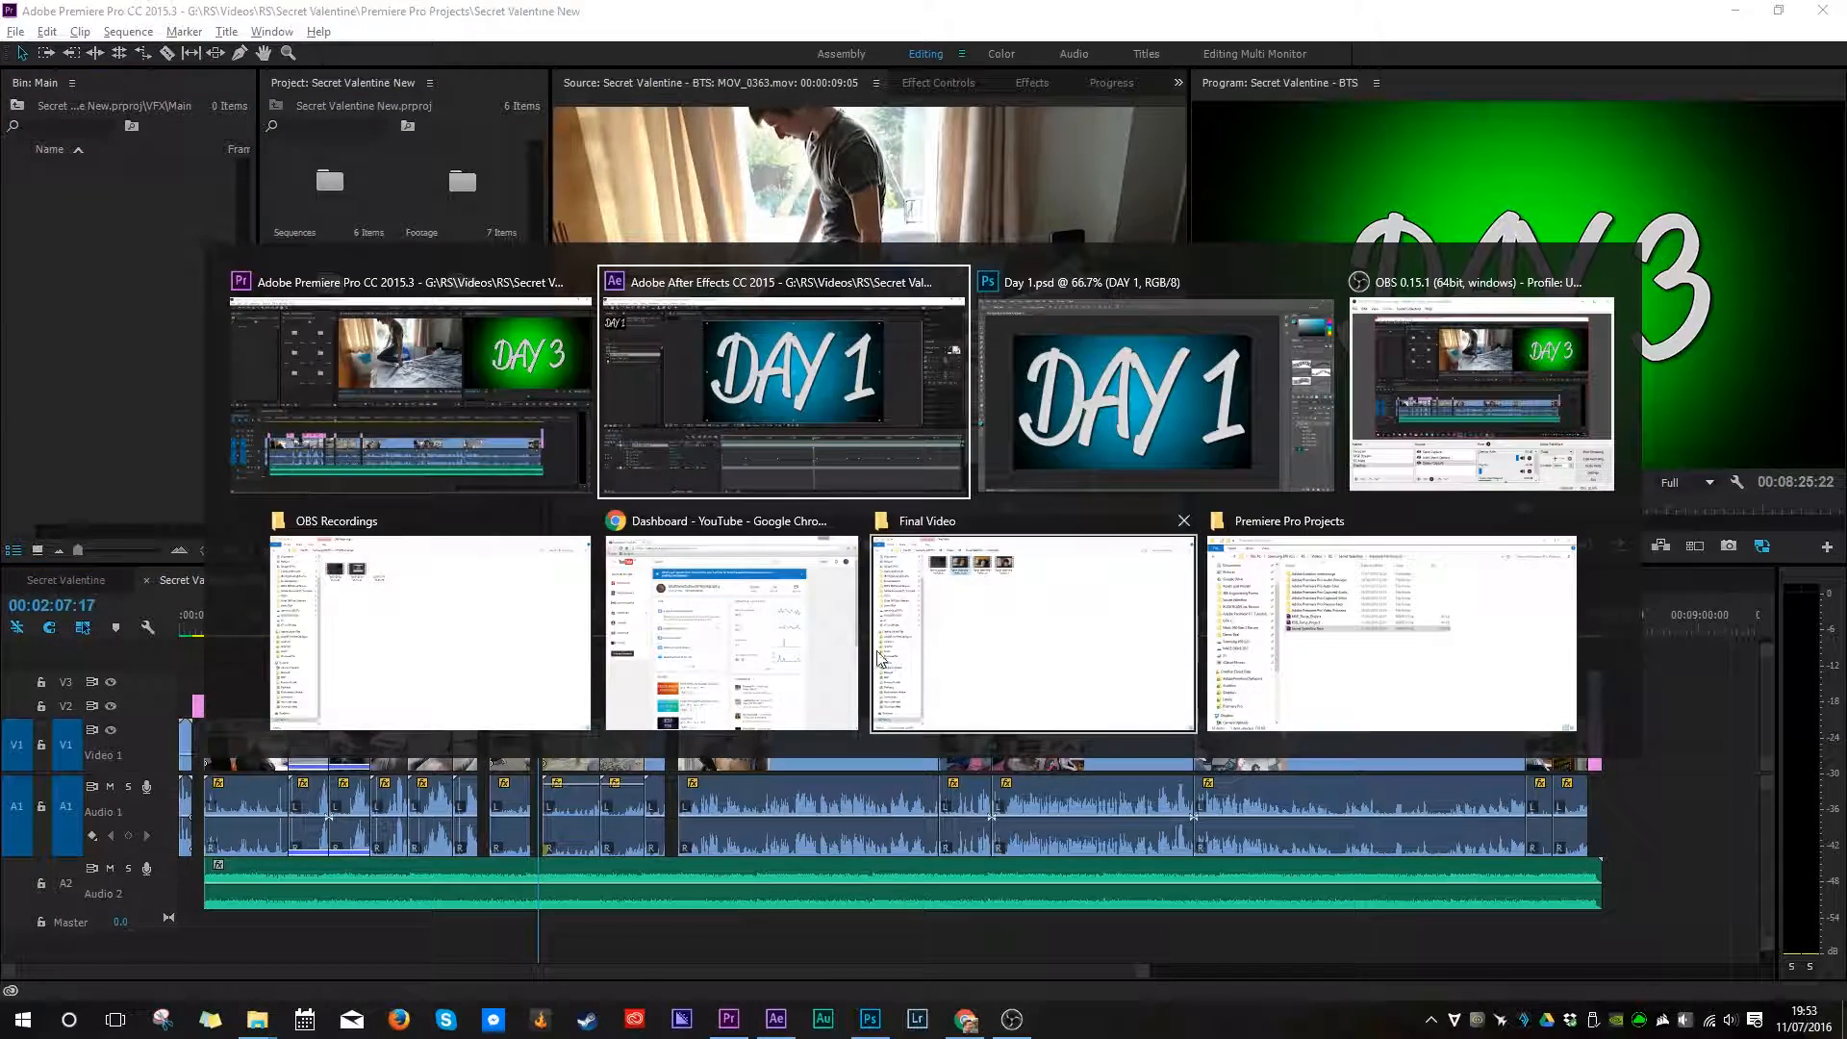
left_click(1448, 652)
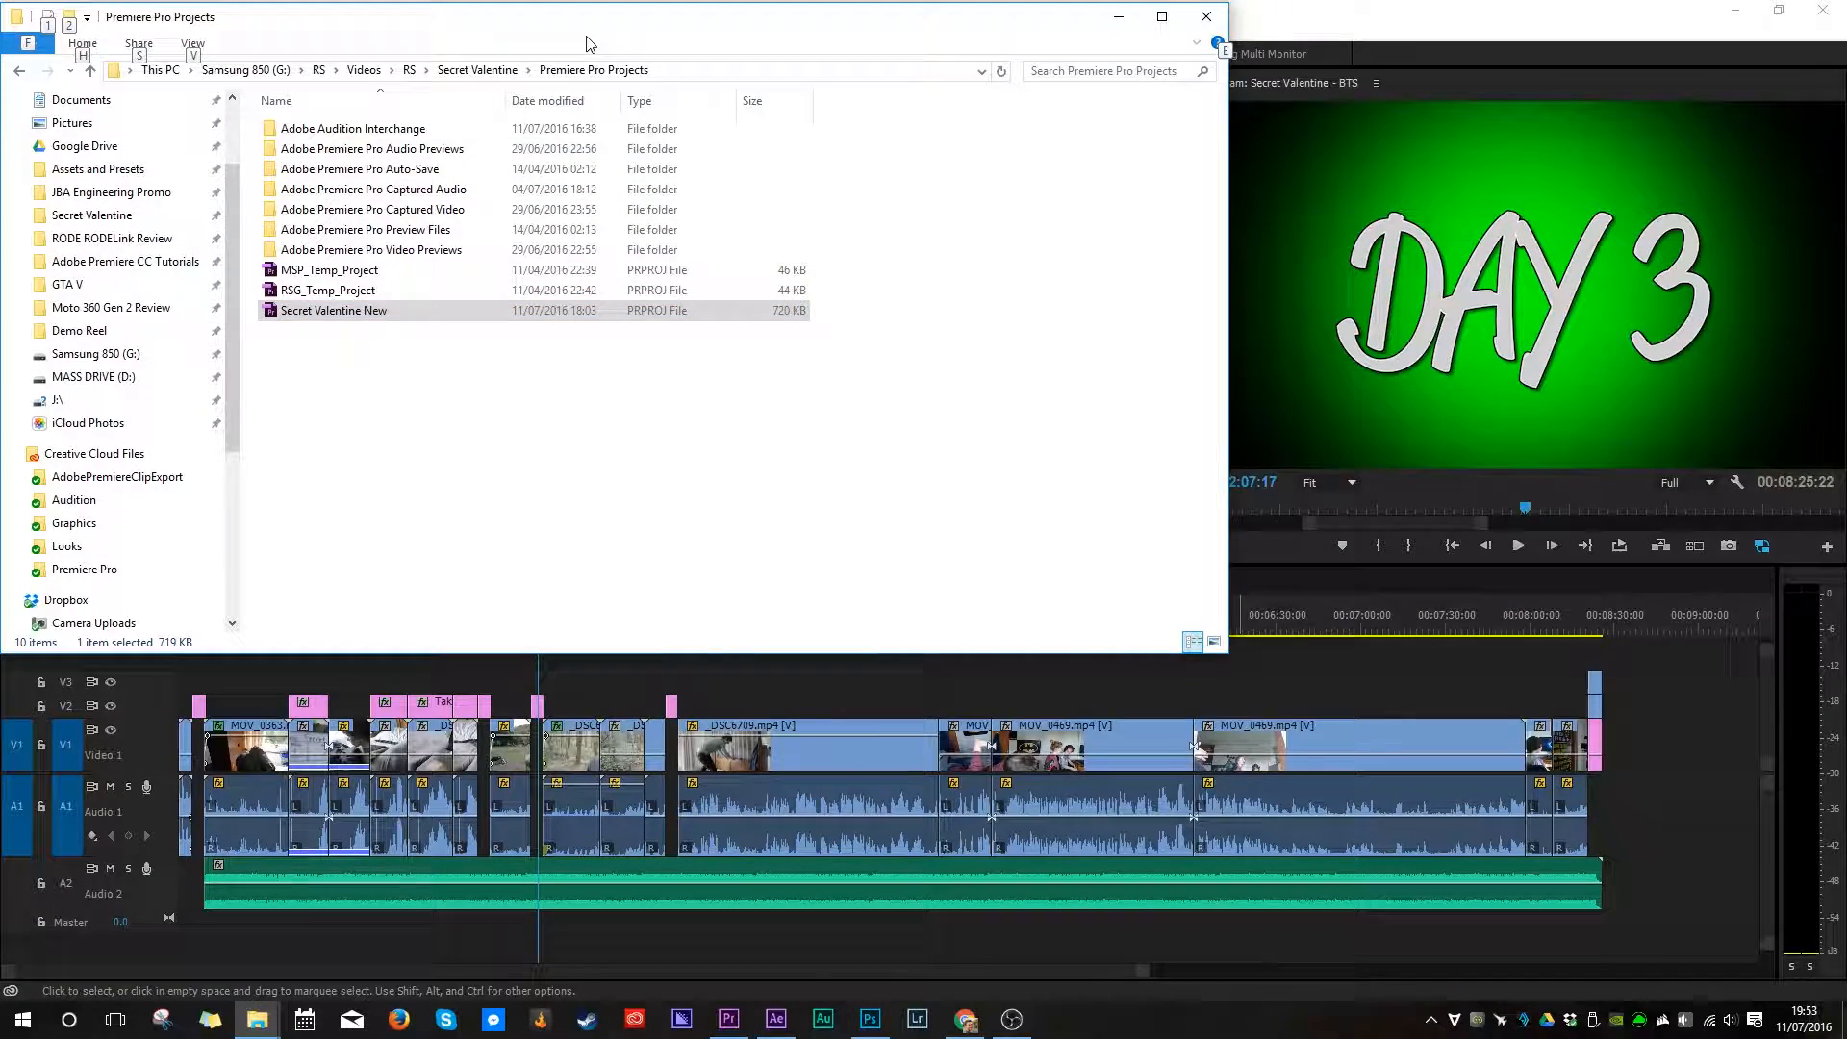
left_click_drag(590, 43, 939, 50)
left_click(824, 76)
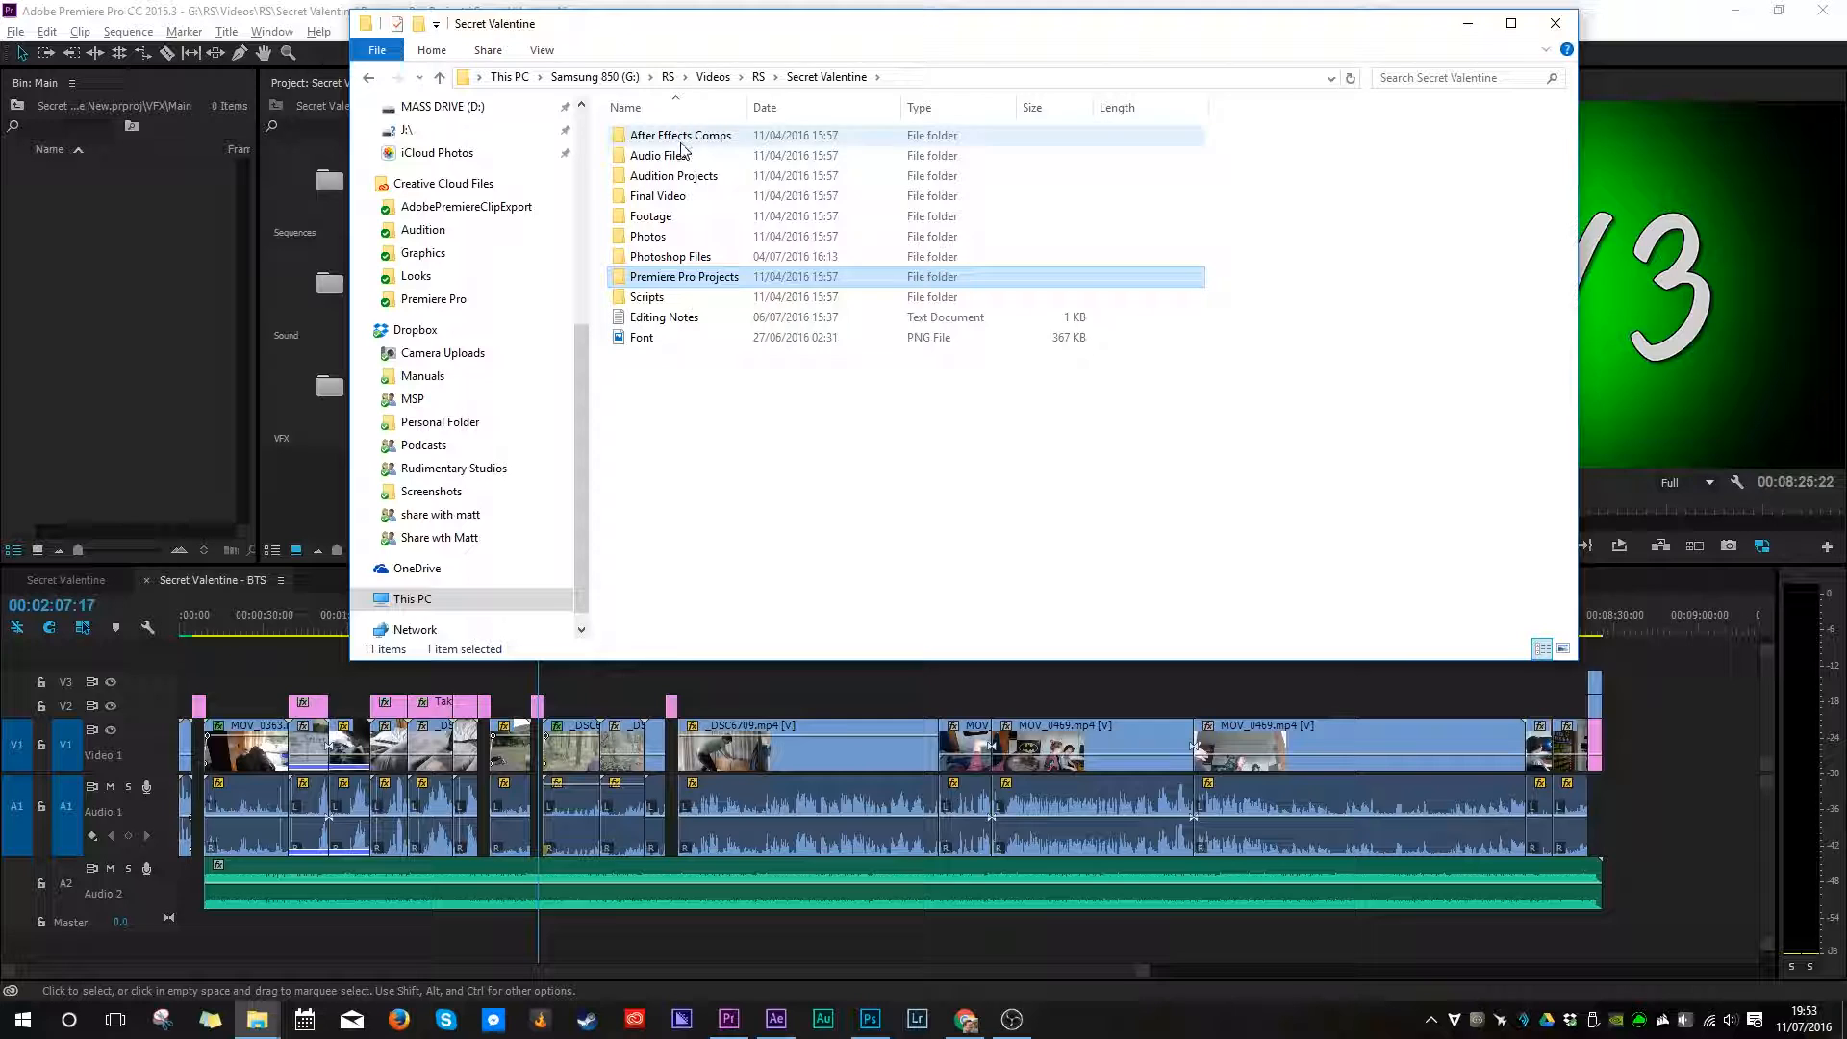
double_click(670, 136)
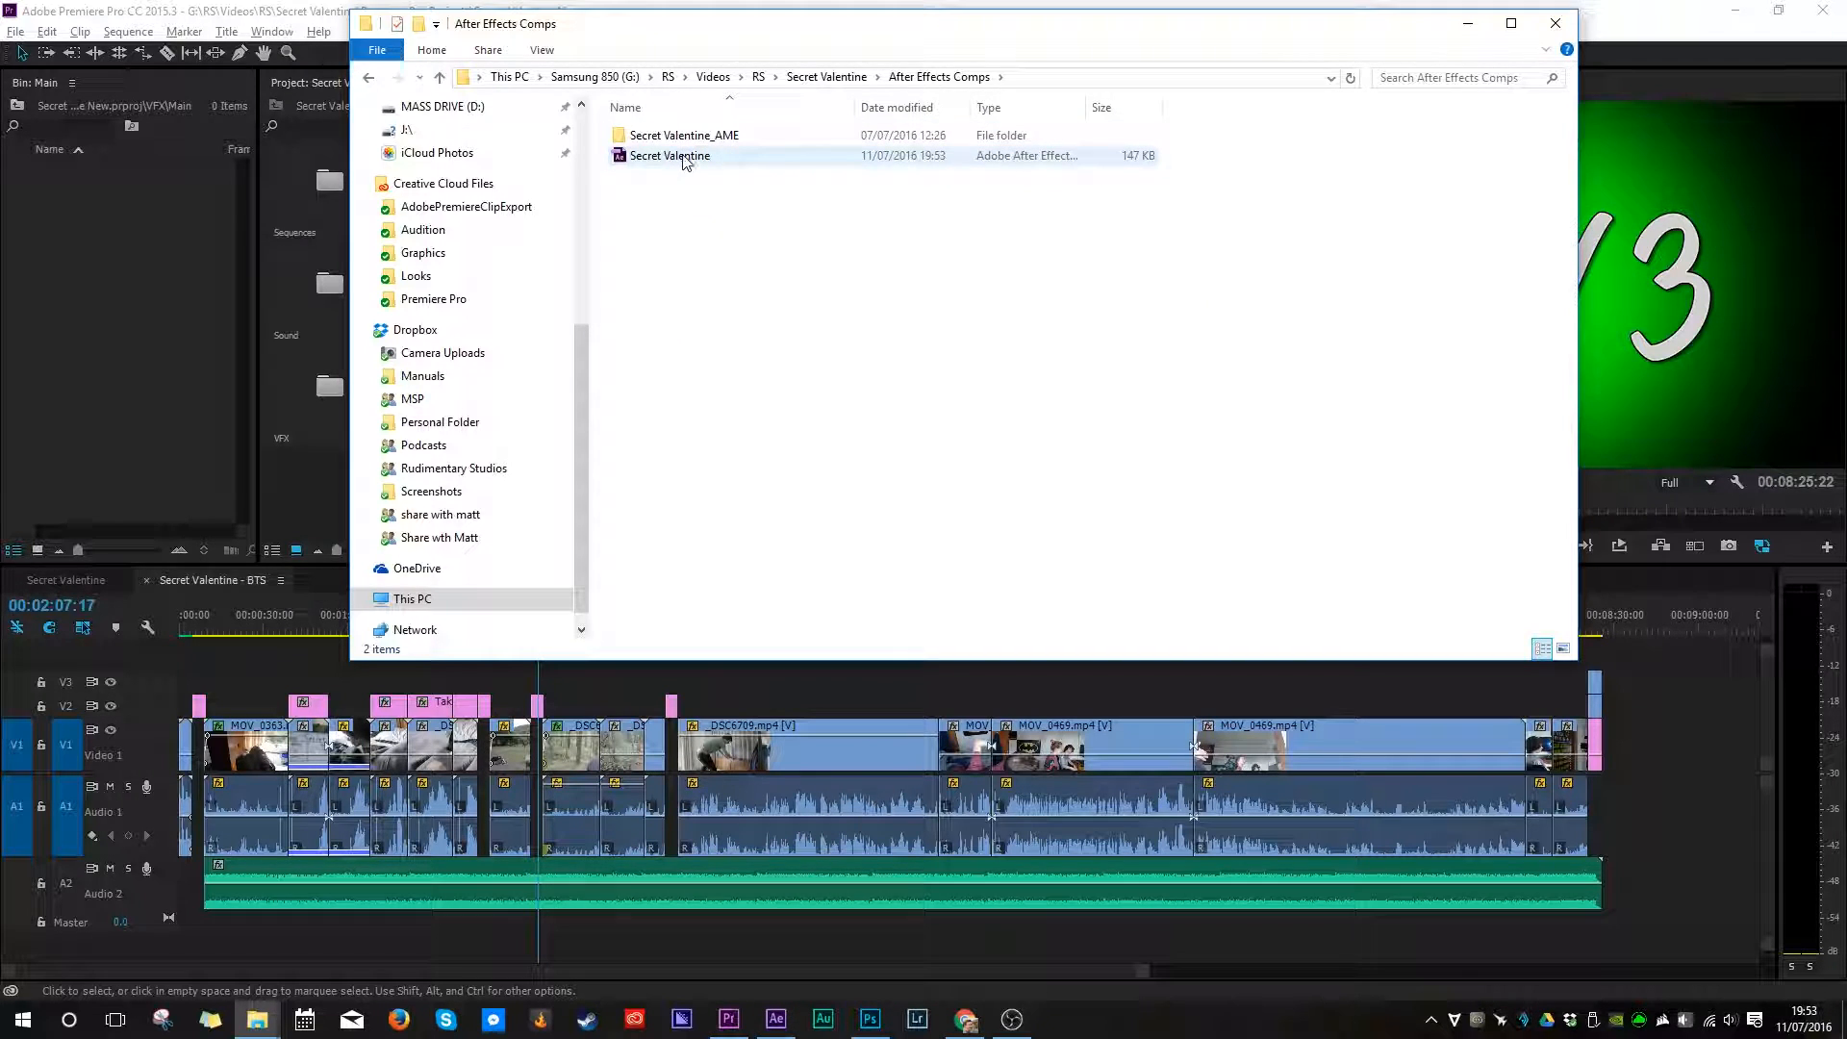
- Import Comp 1 from the Secret Valentine After Effects project into the Main bin and place it on V3 above Day 3 Copy 01
left_click_drag(689, 161, 134, 418)
left_click(118, 316)
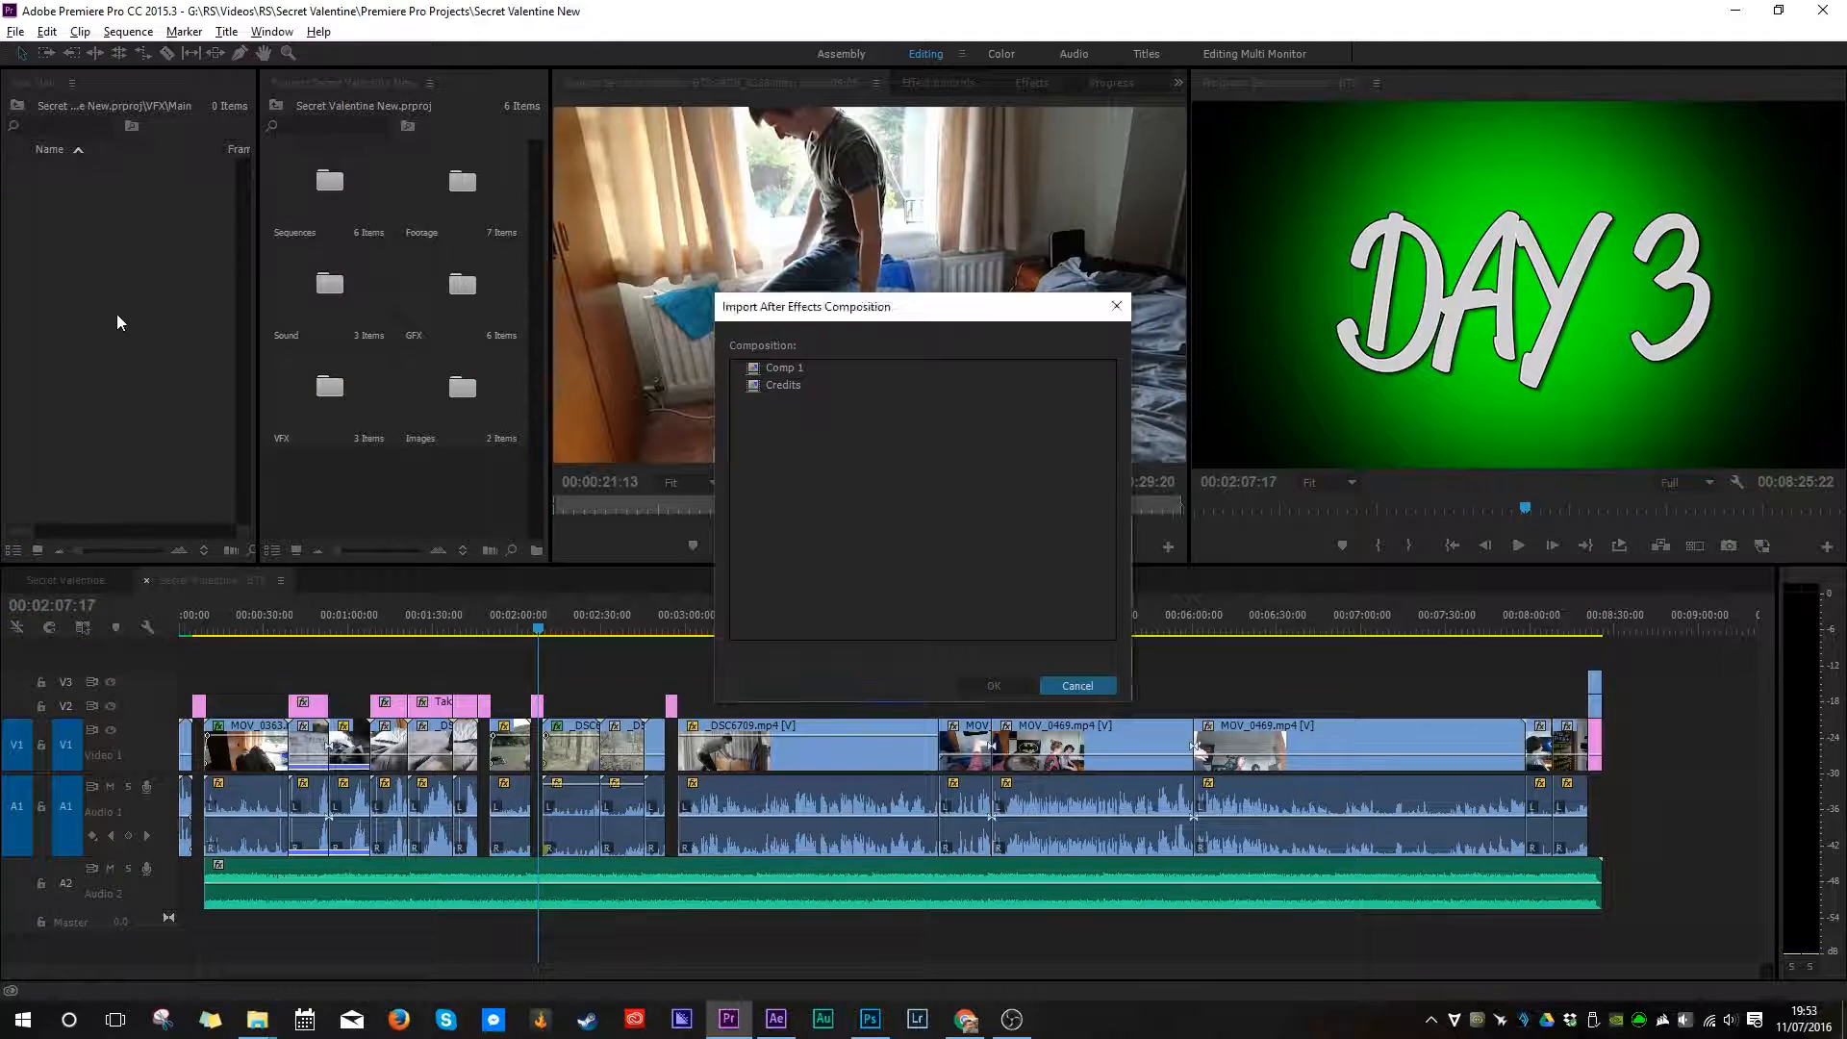
double_click(776, 366)
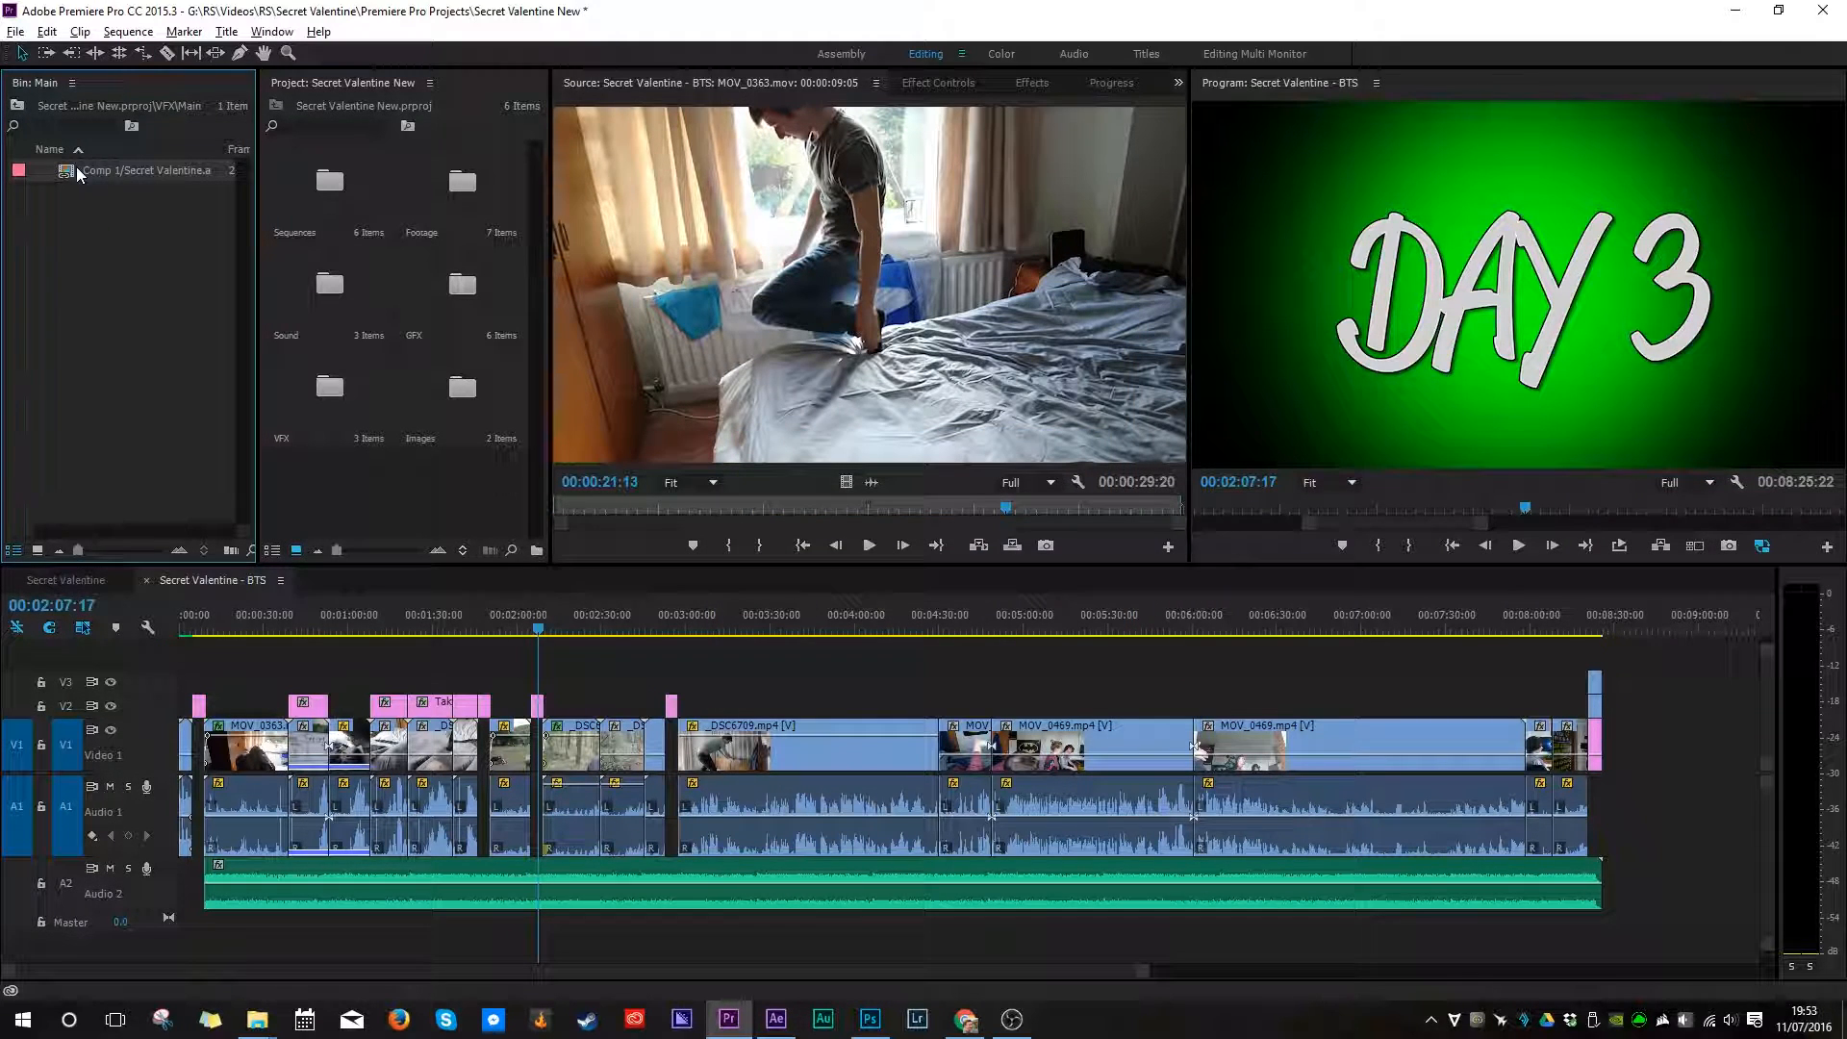
left_click_drag(515, 507, 536, 683)
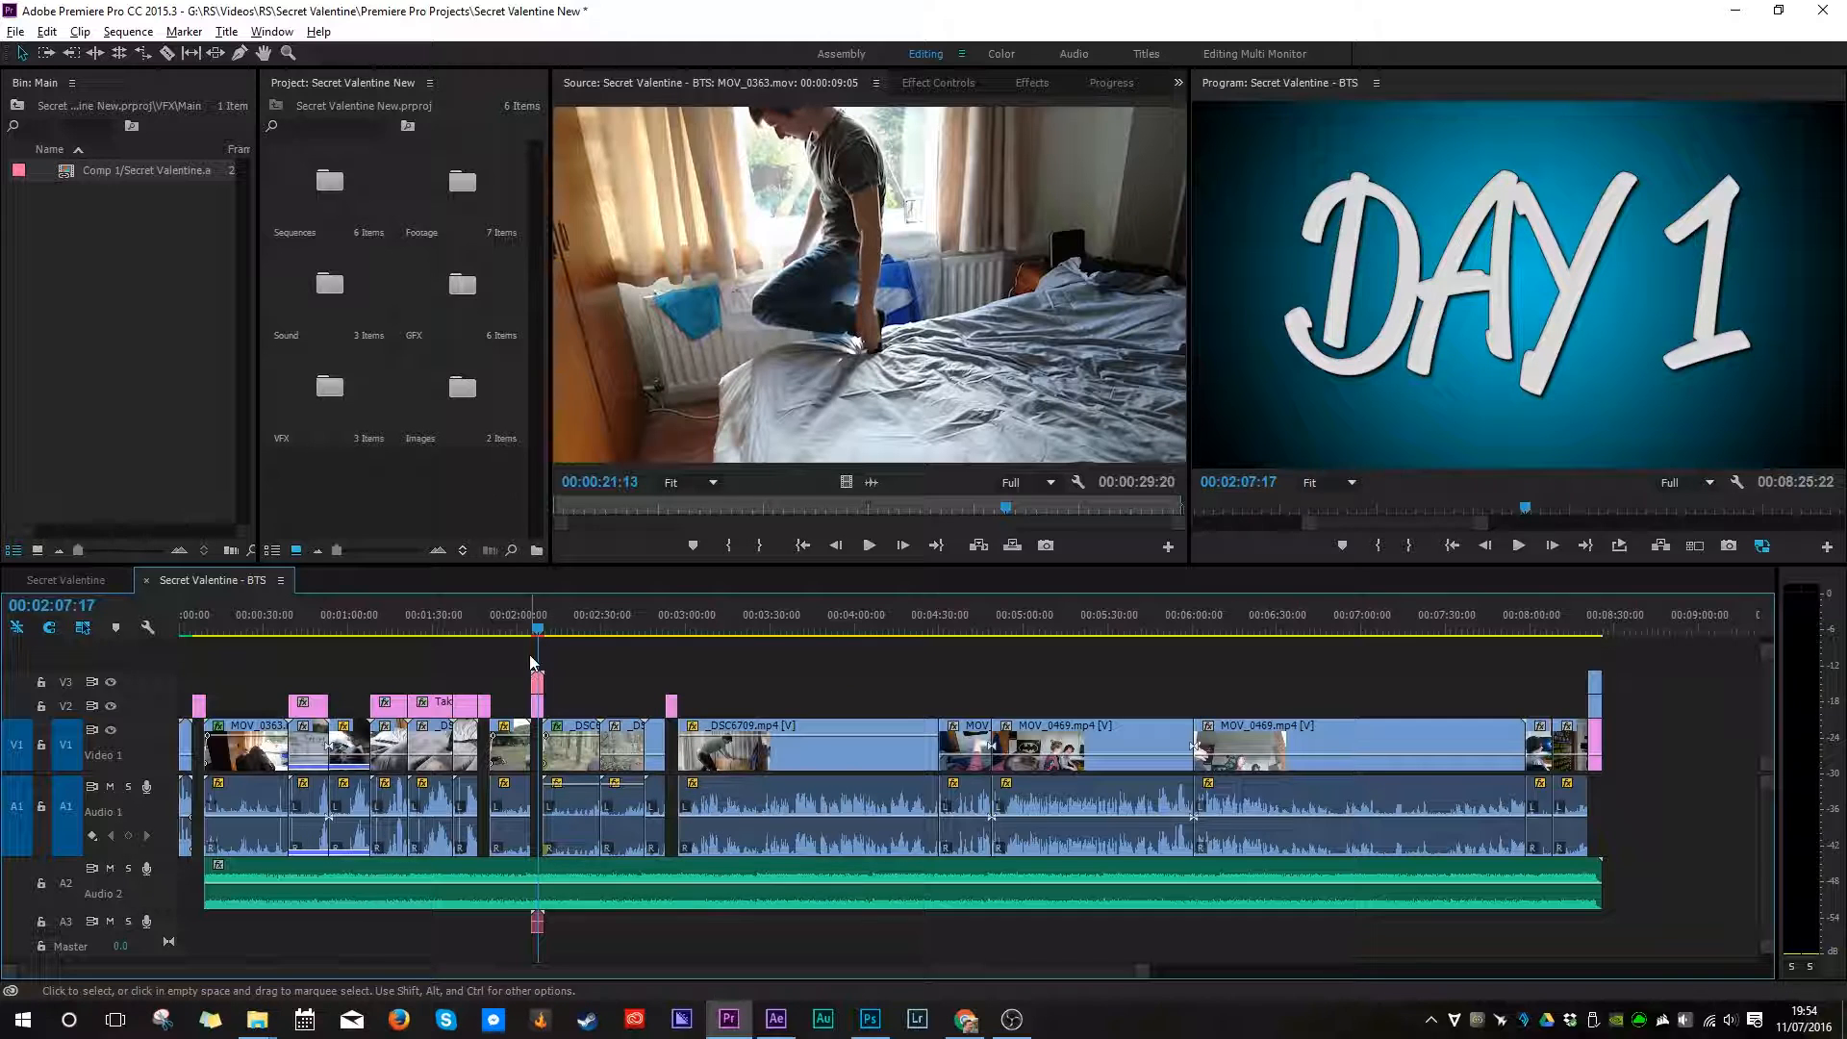
- Mark the Comp 1 clip's range in the Secret Valentine - BTS sequence, then render and play its preview
key("=")
key("=")
key("=")
key("=")
scroll(937, 649, "down", 2)
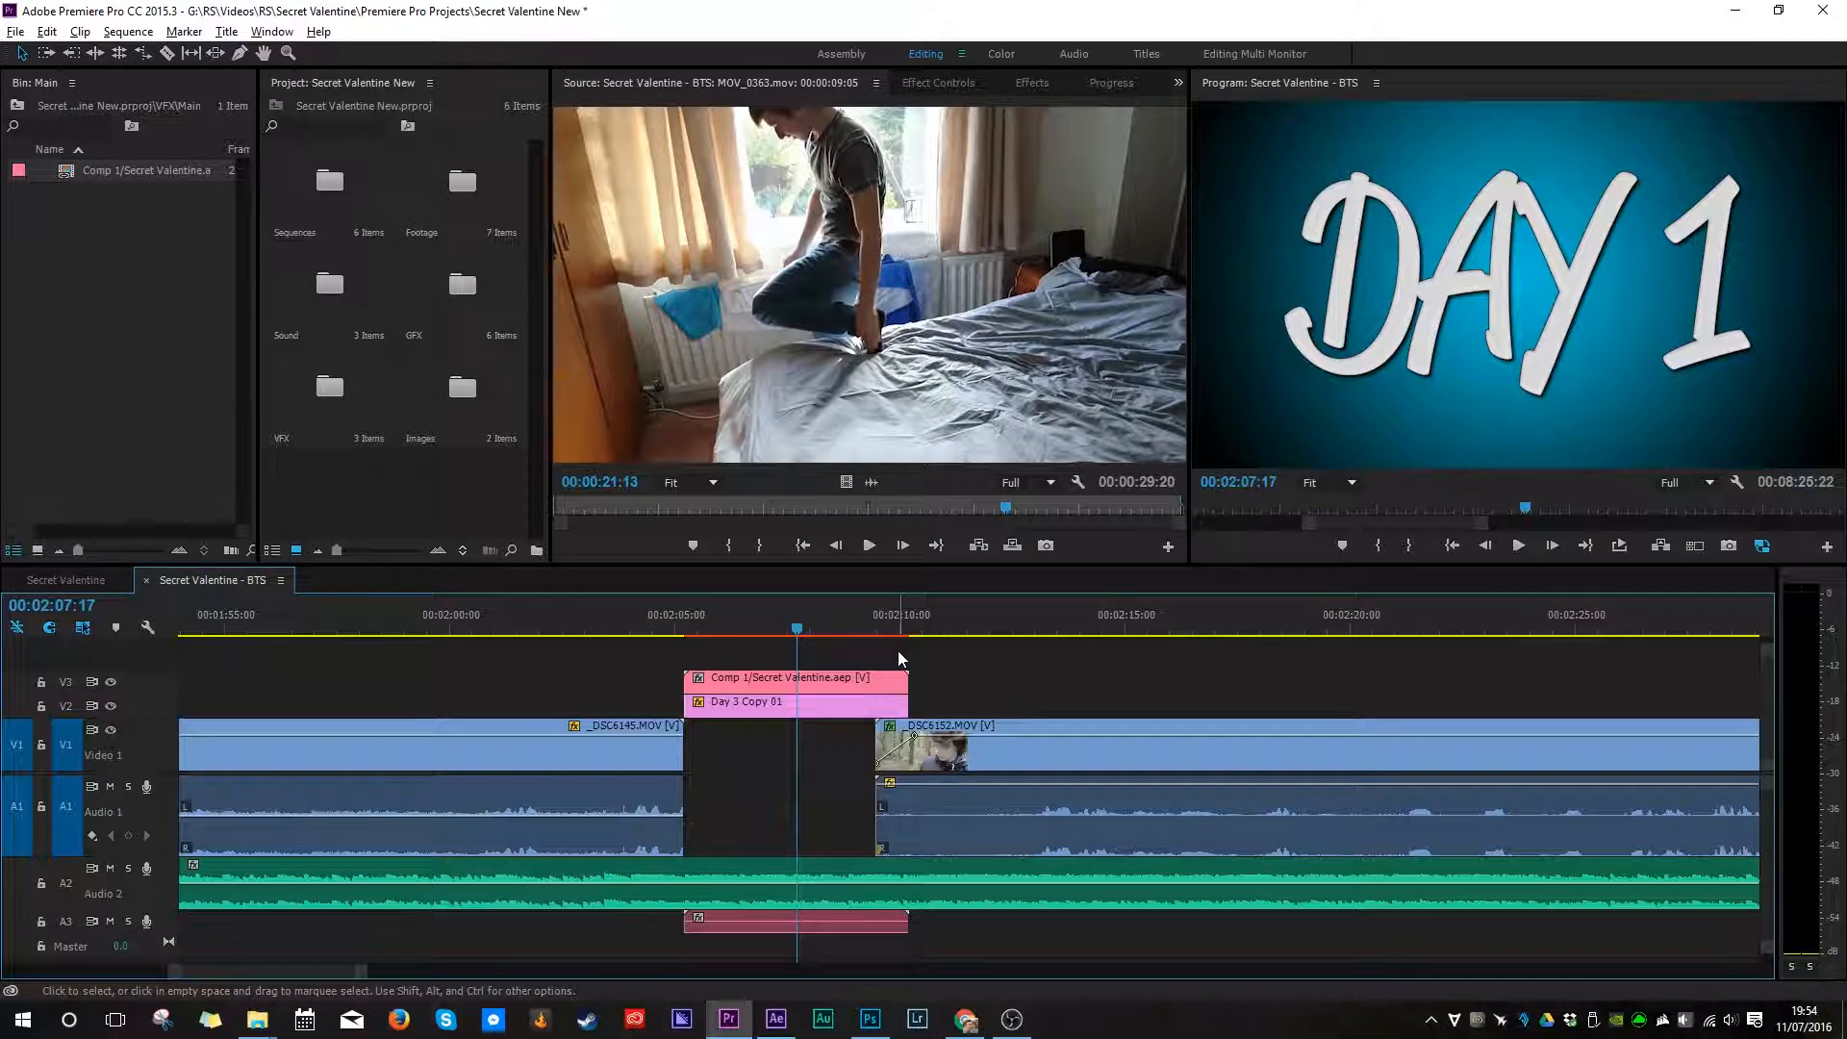
key("=")
key("=")
scroll(889, 655, "down", 1)
key("=")
key("minus")
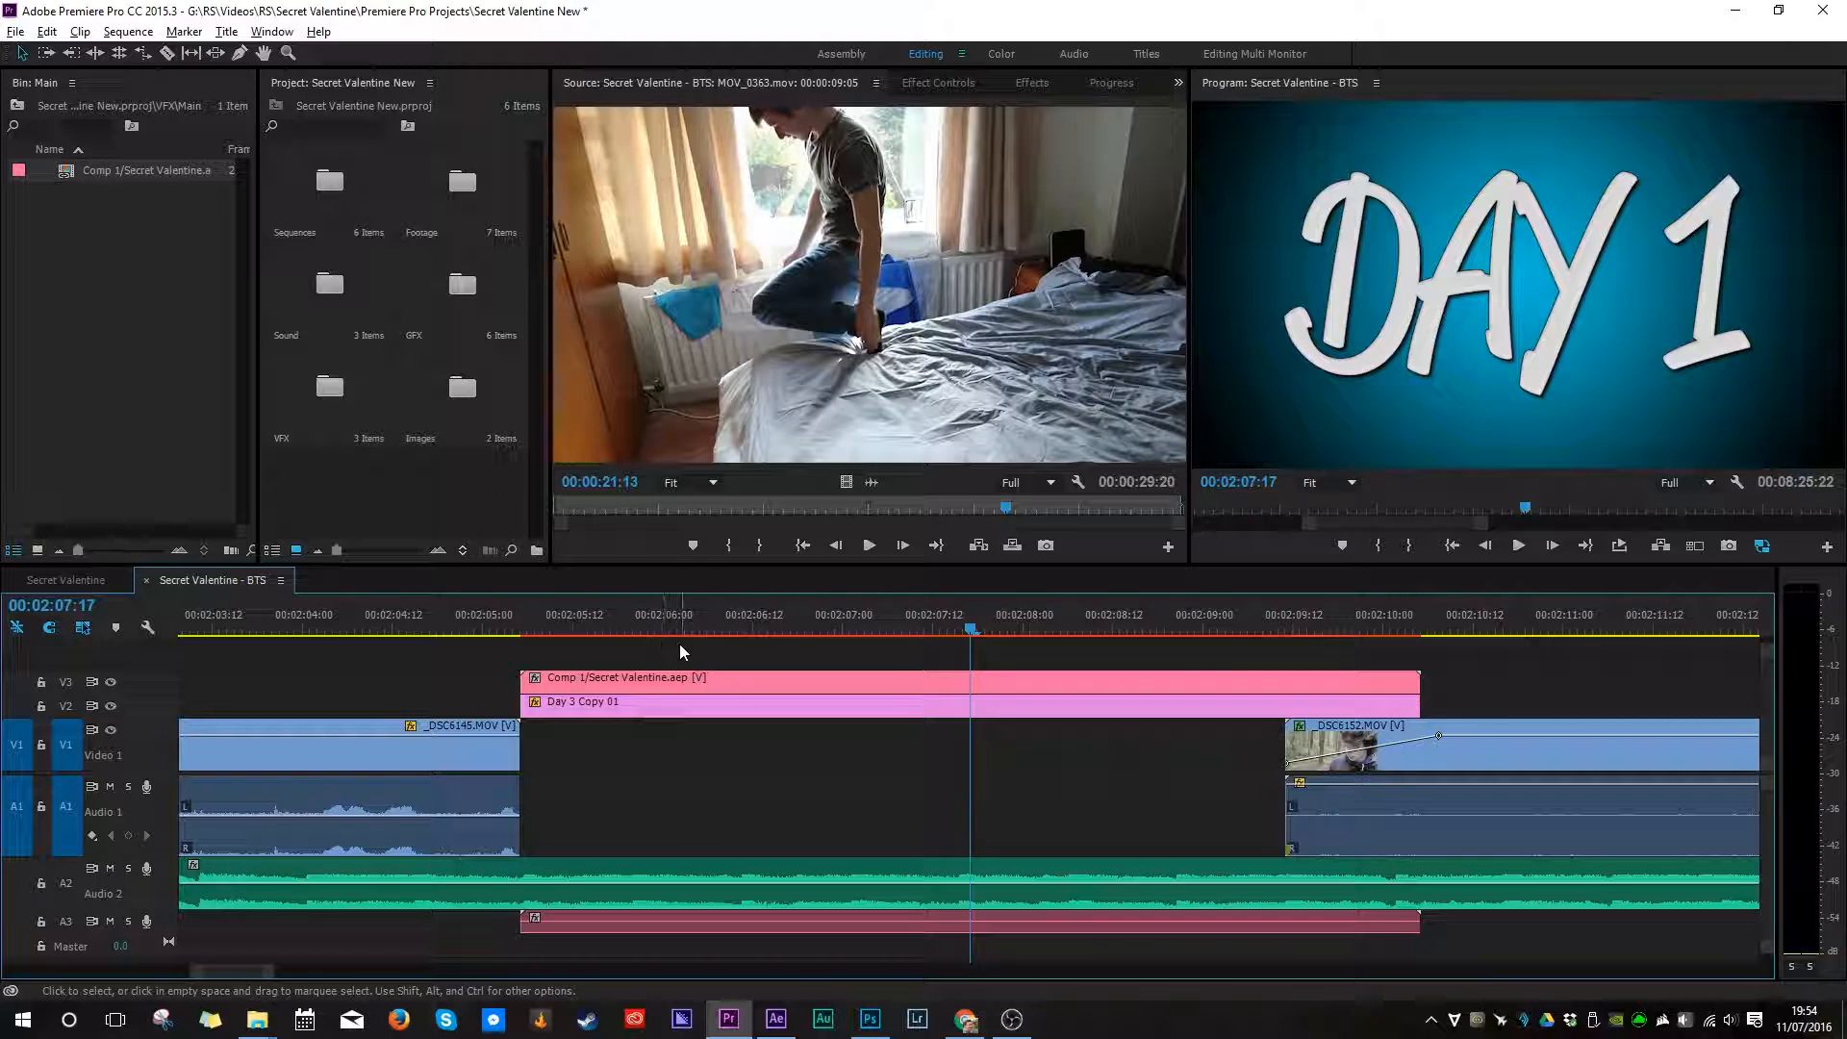
left_click(714, 680)
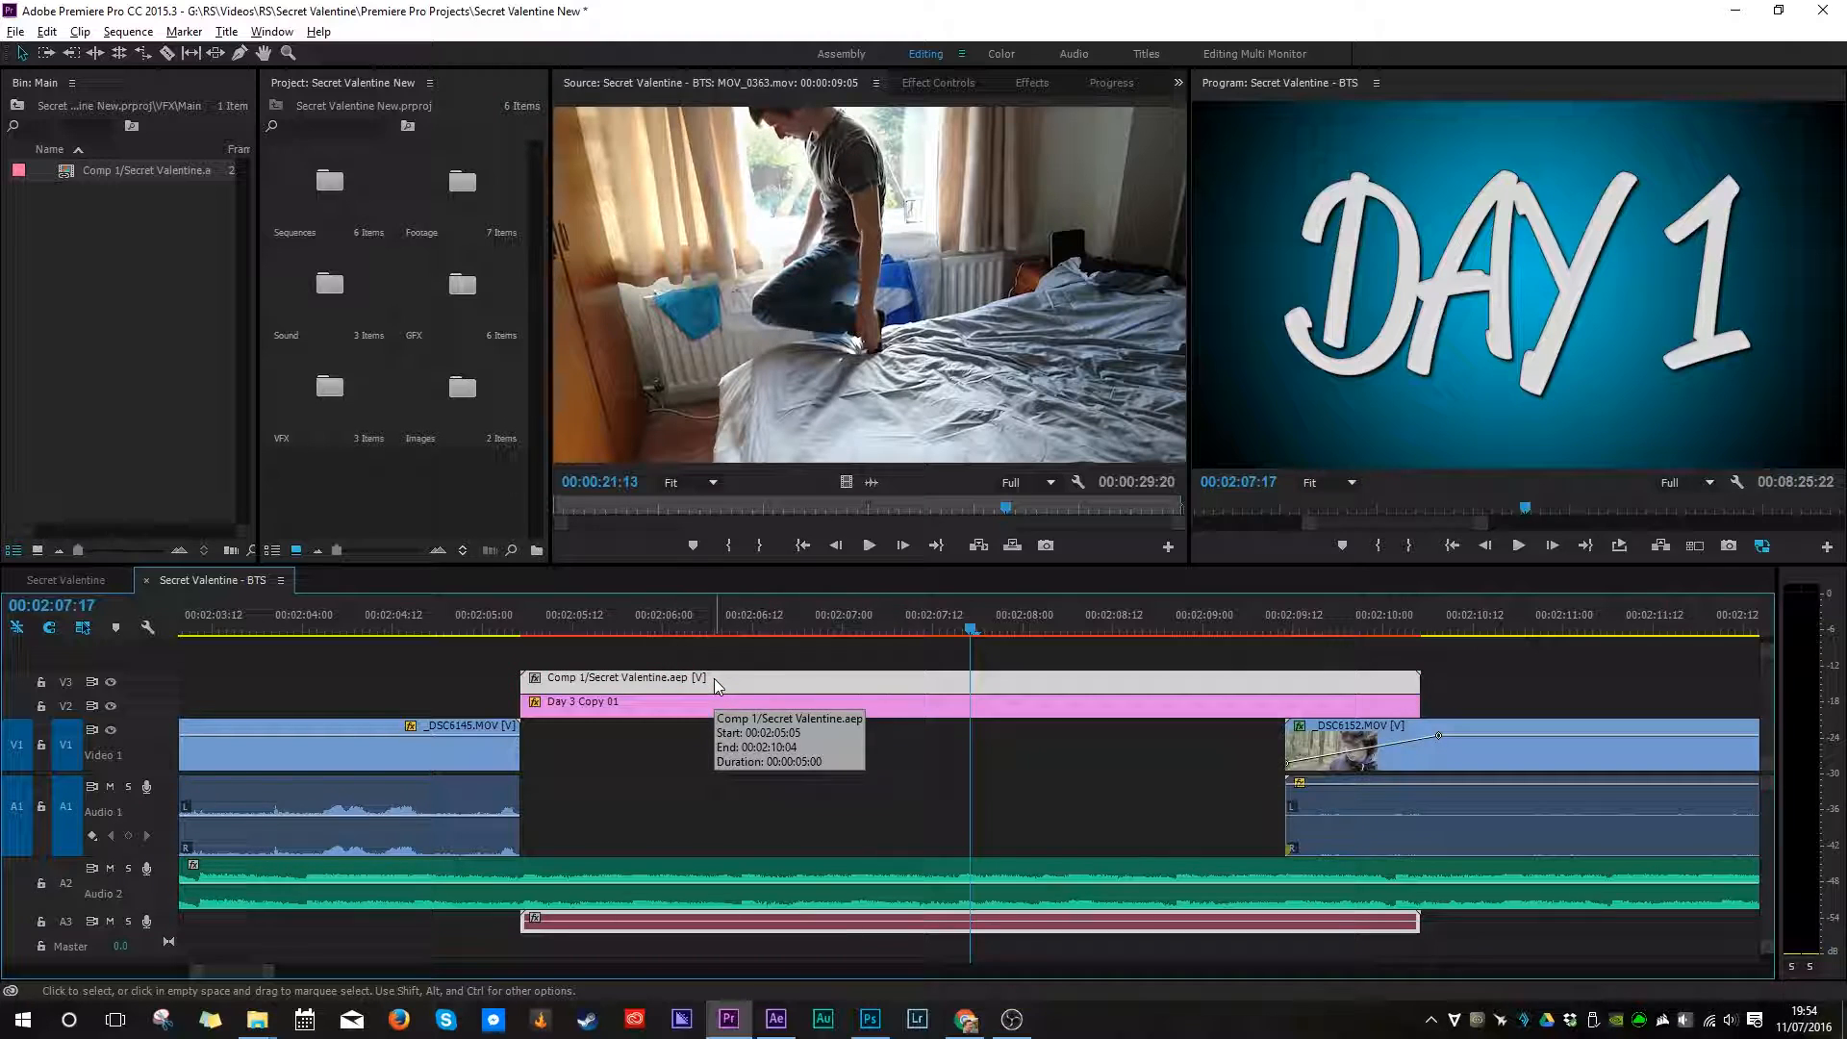
key("backslash")
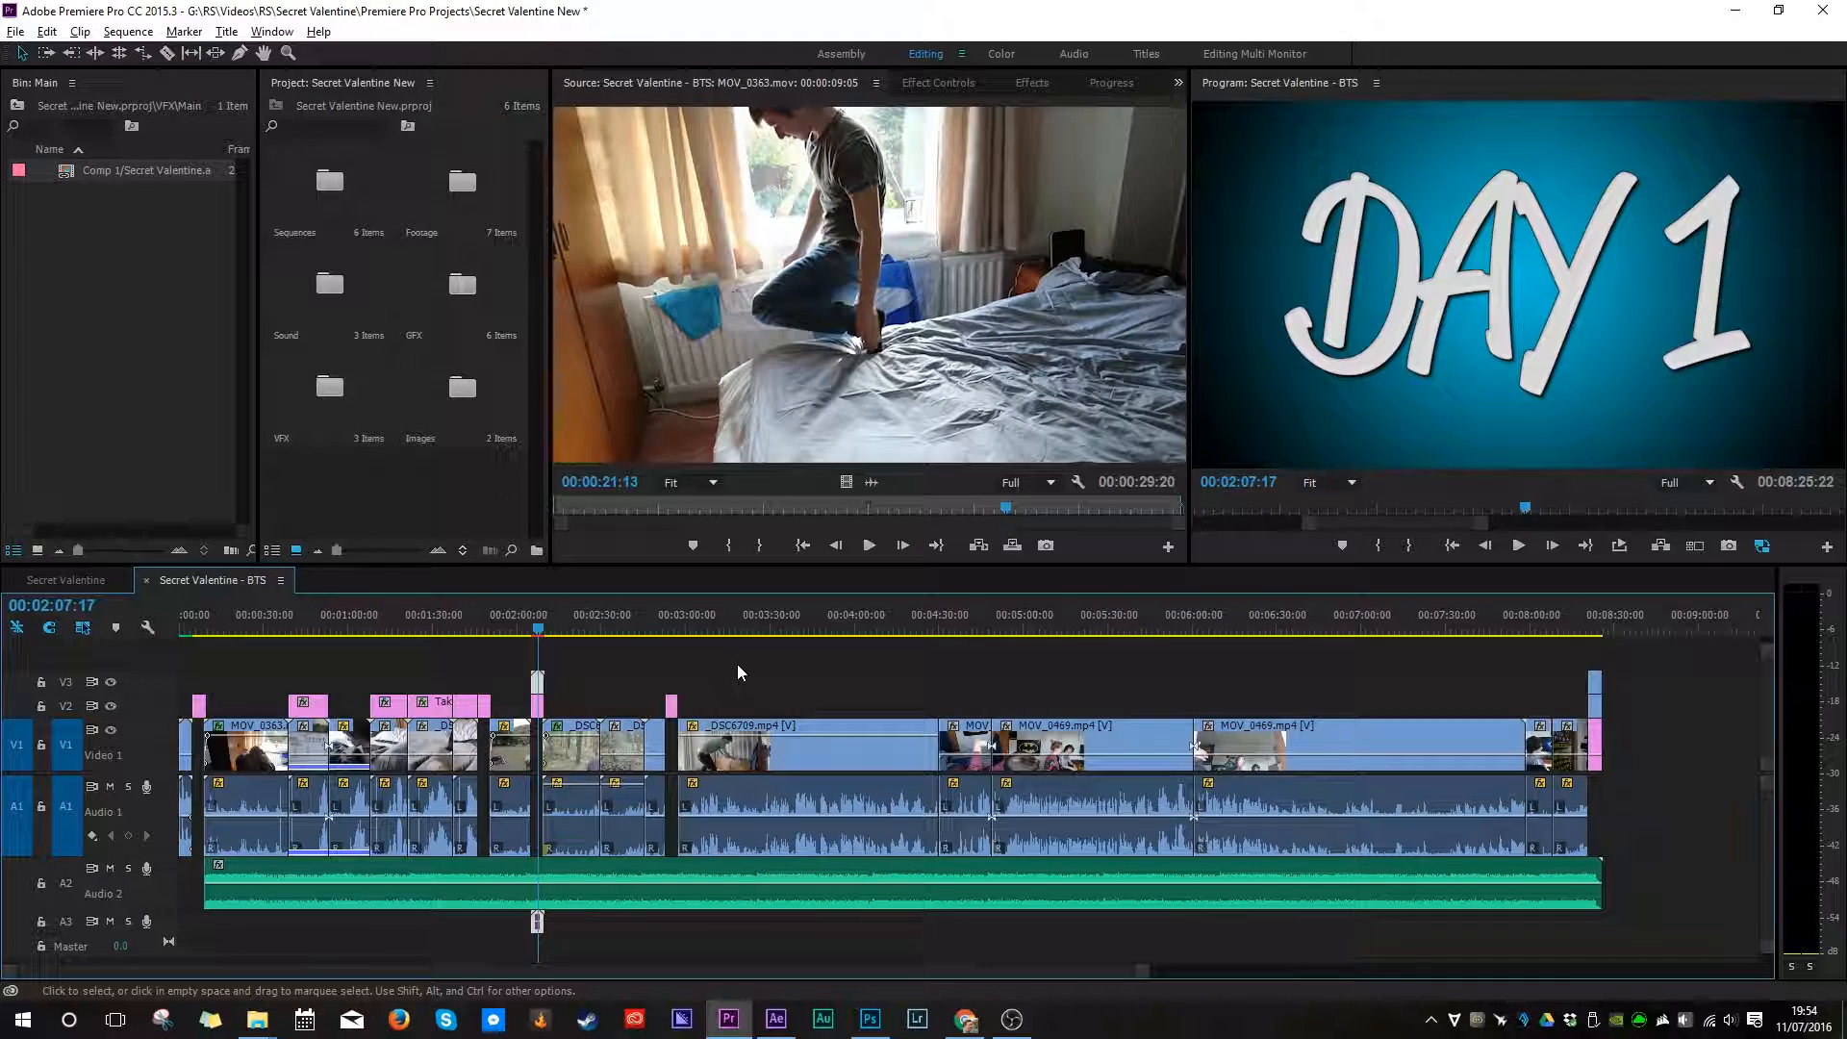
key("backslash")
key("x")
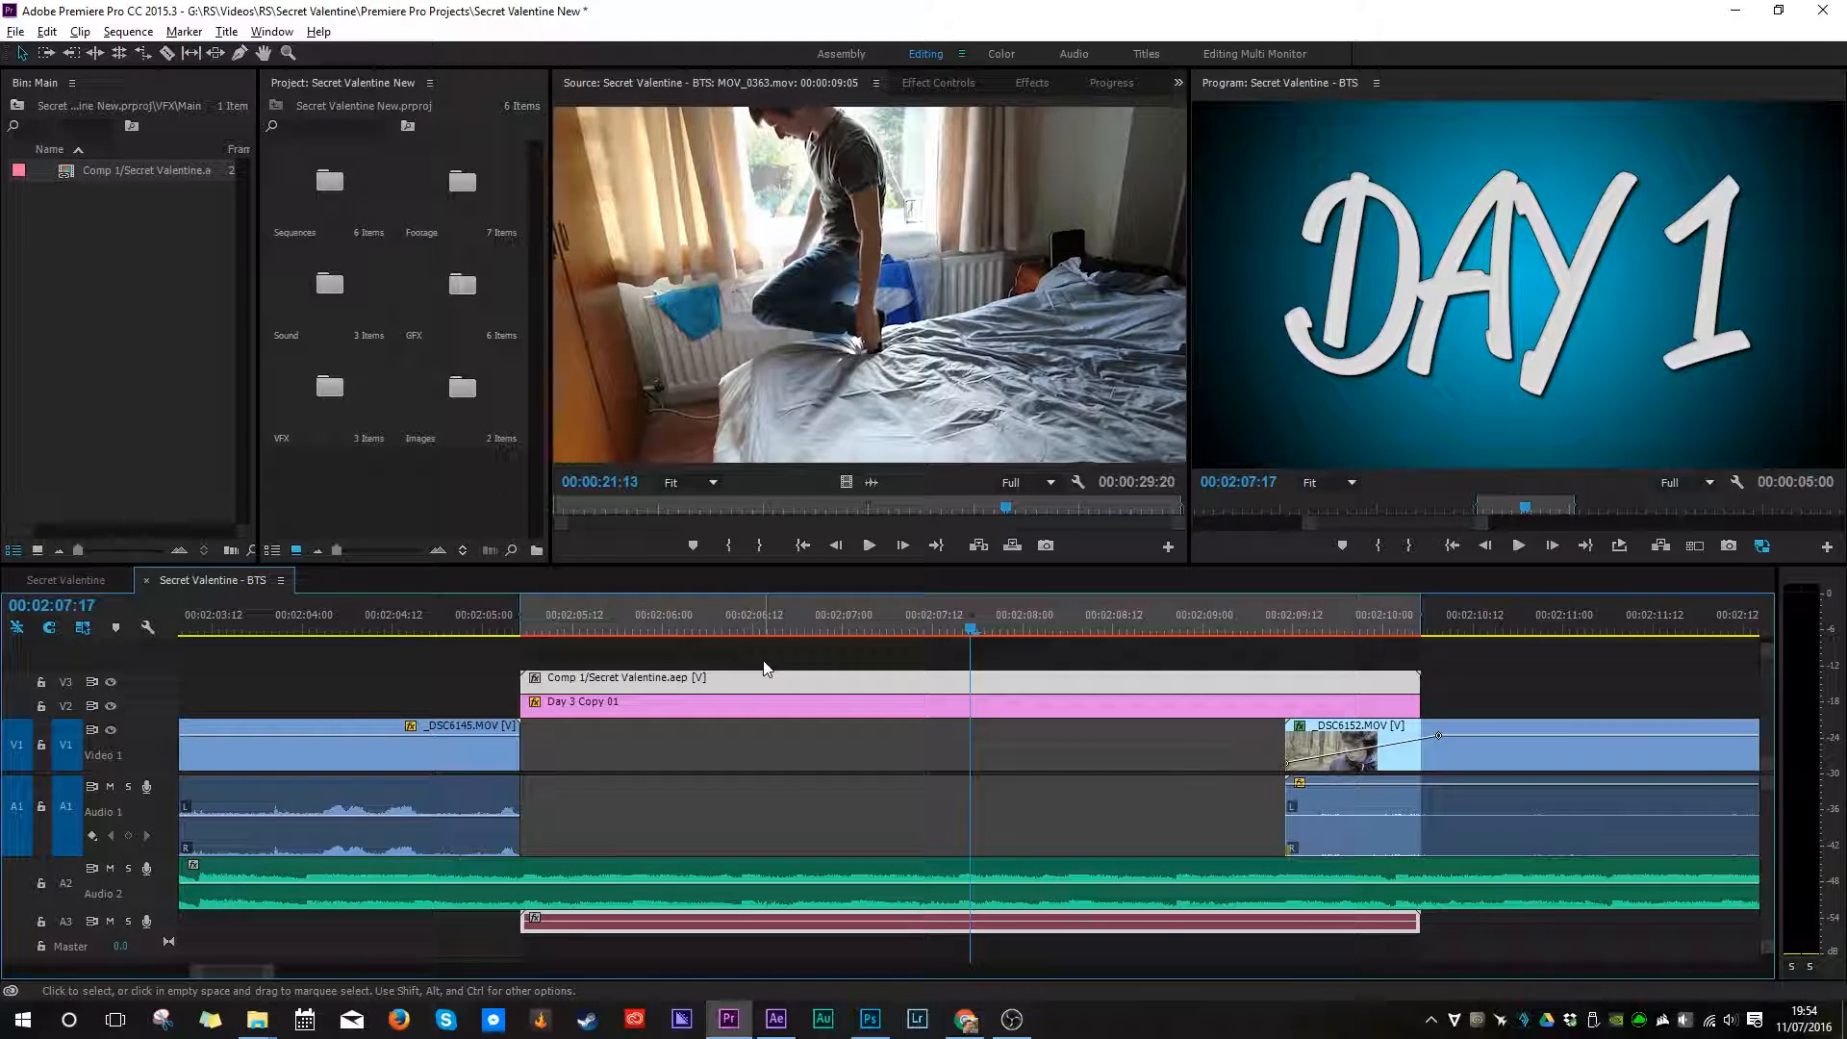
key("Return")
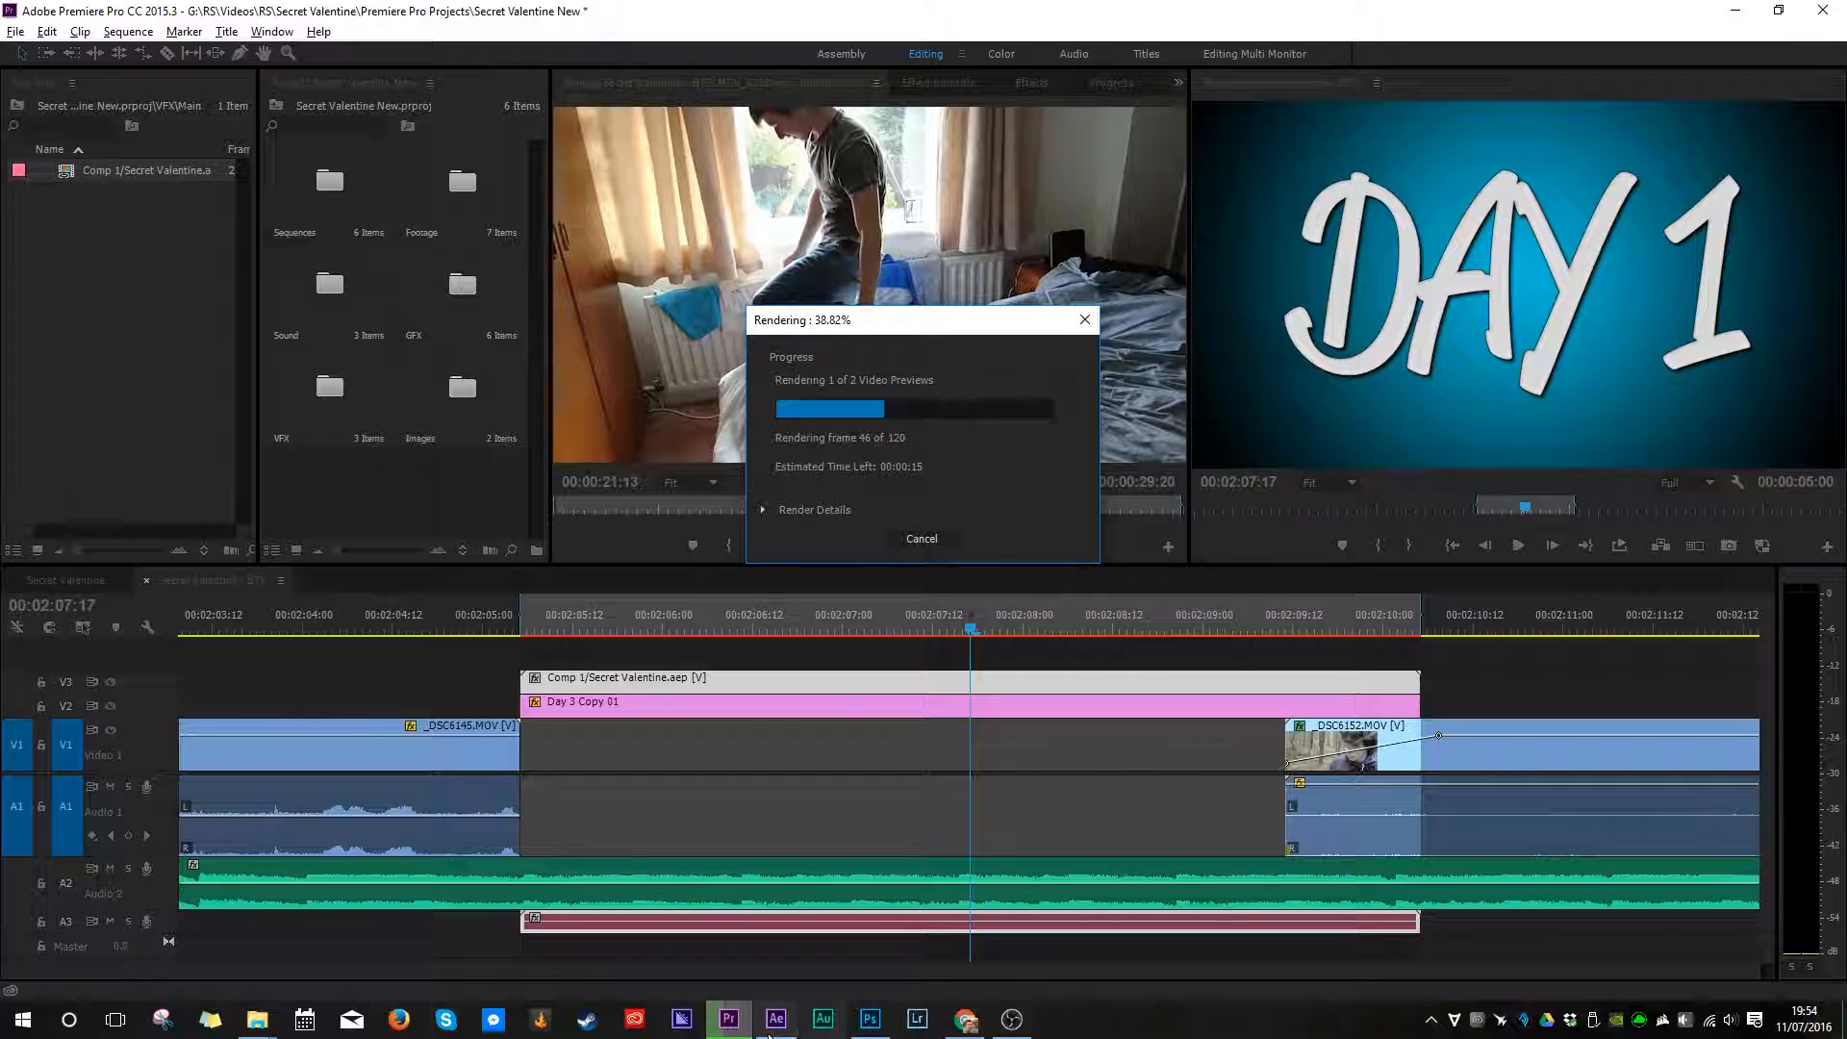
mouse_move(771, 1032)
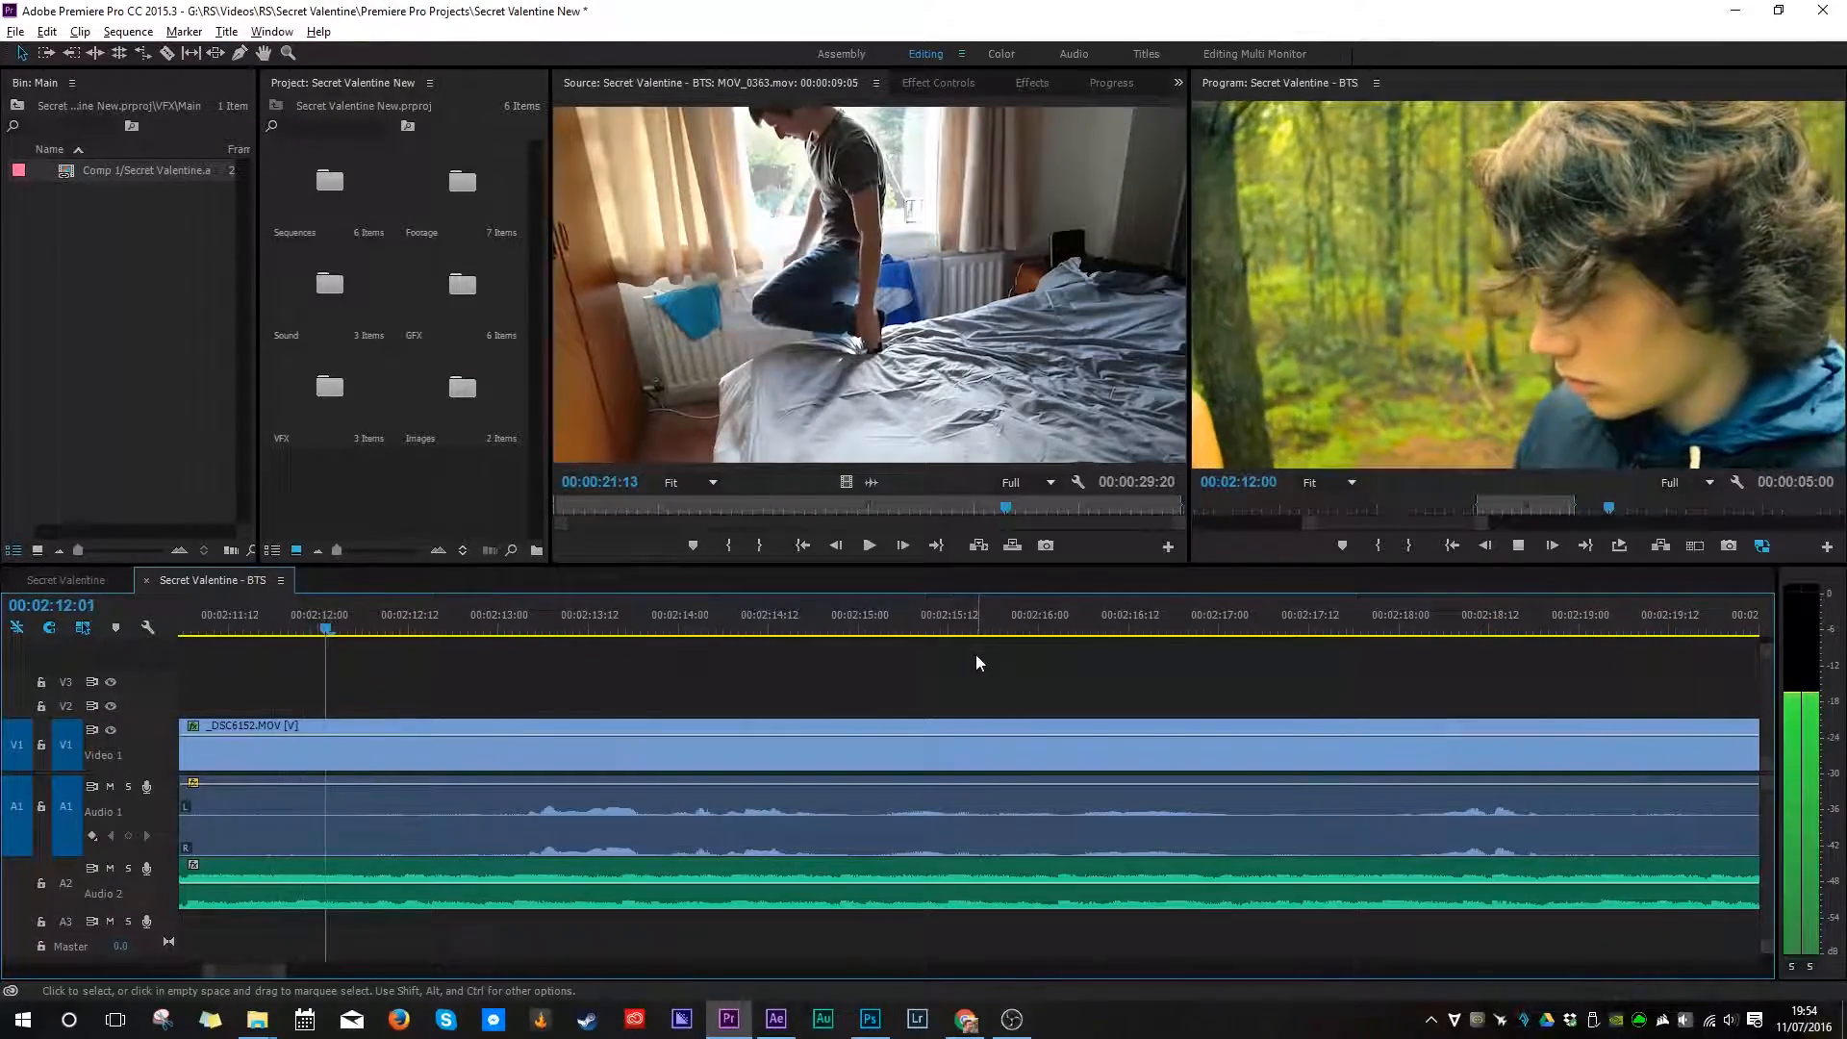
key("space")
- Enlarge the V3 track and fade out the end of the Comp 1 clip with descending opacity keyframes
scroll(679, 696, "up", 6)
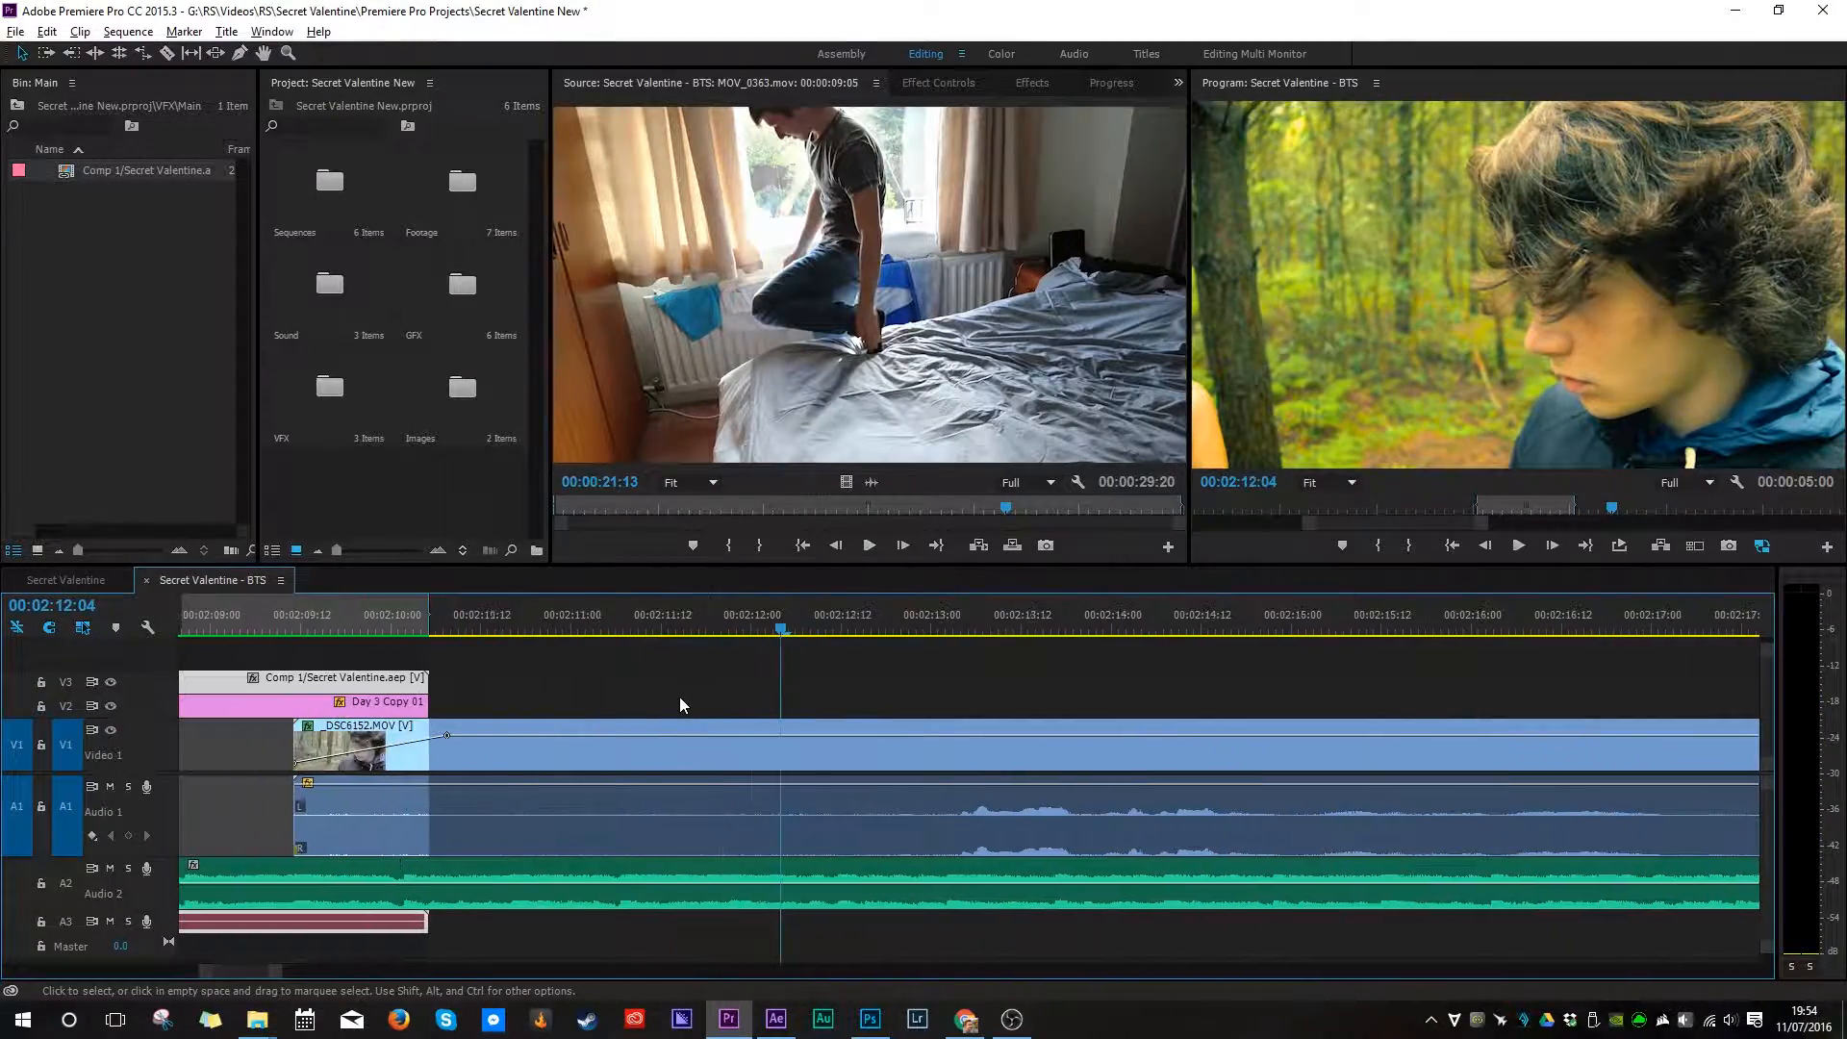
scroll(389, 698, "up", 10)
scroll(62, 677, "up", 3)
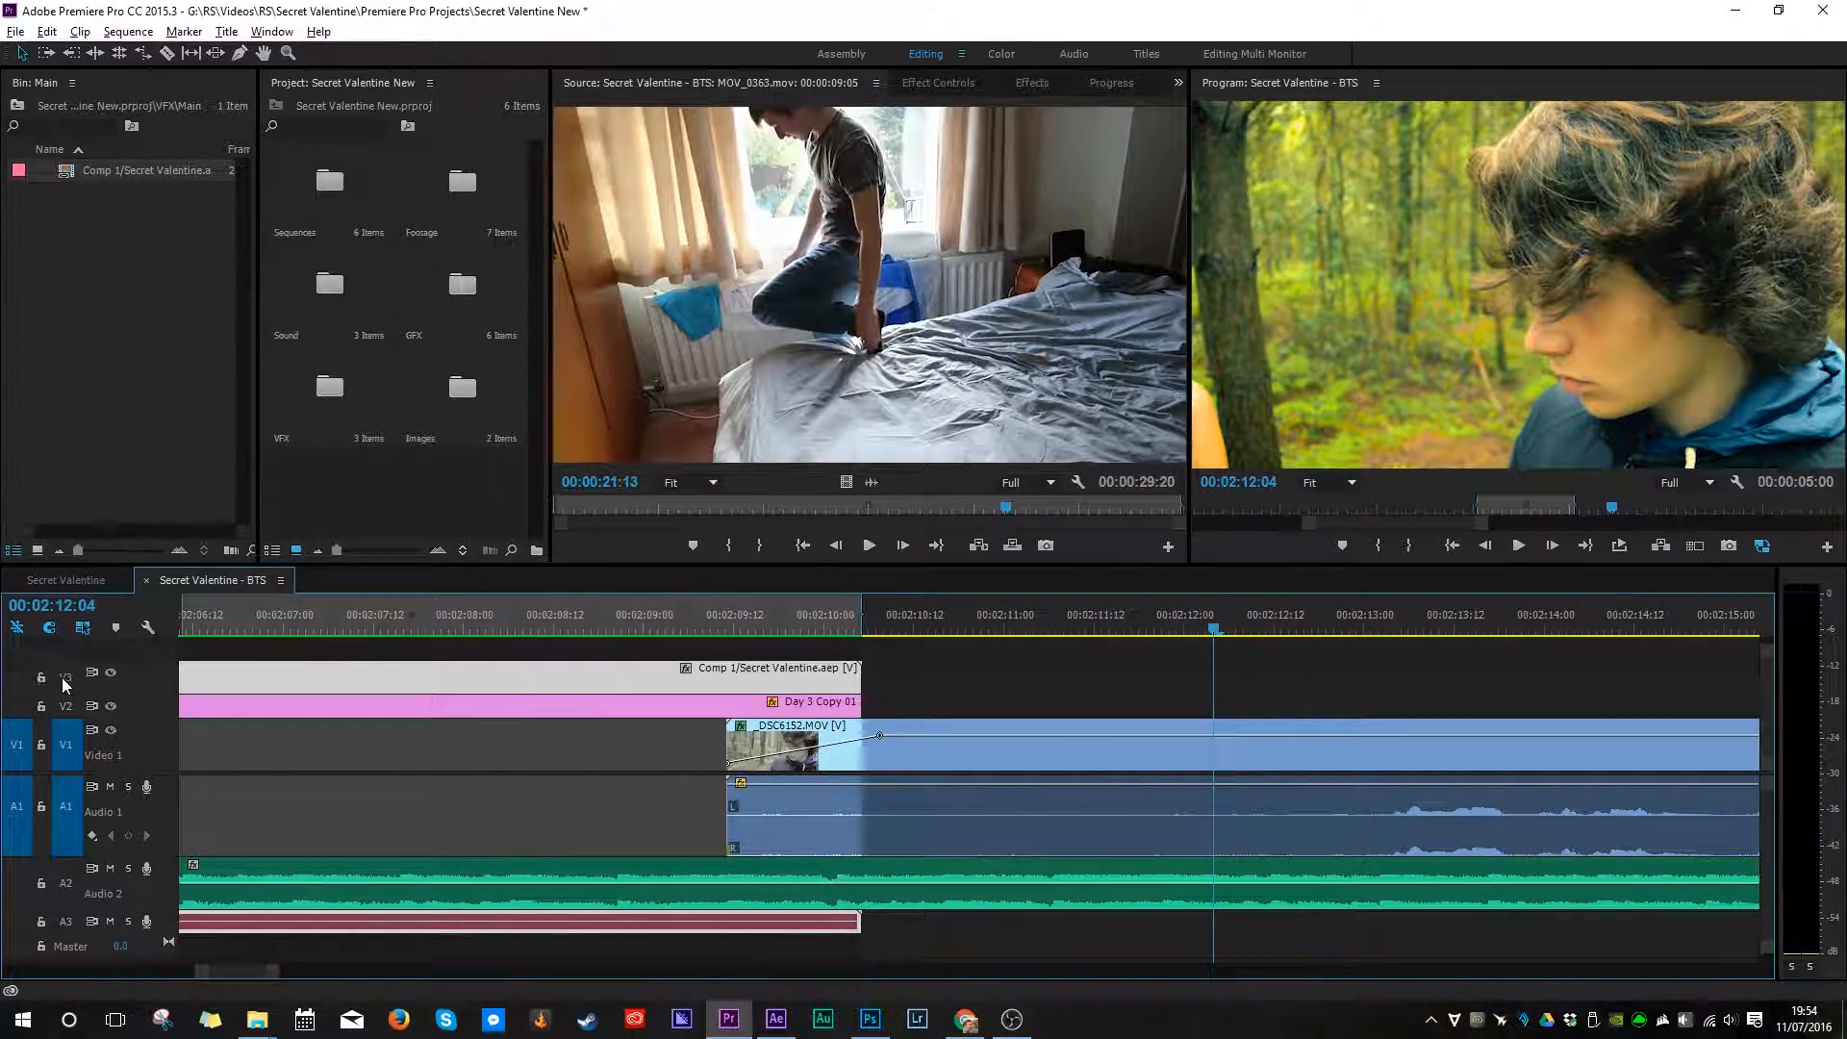
scroll(616, 684, "up", 3)
left_click(812, 659, "ctrl")
left_click_drag(945, 659, 946, 686)
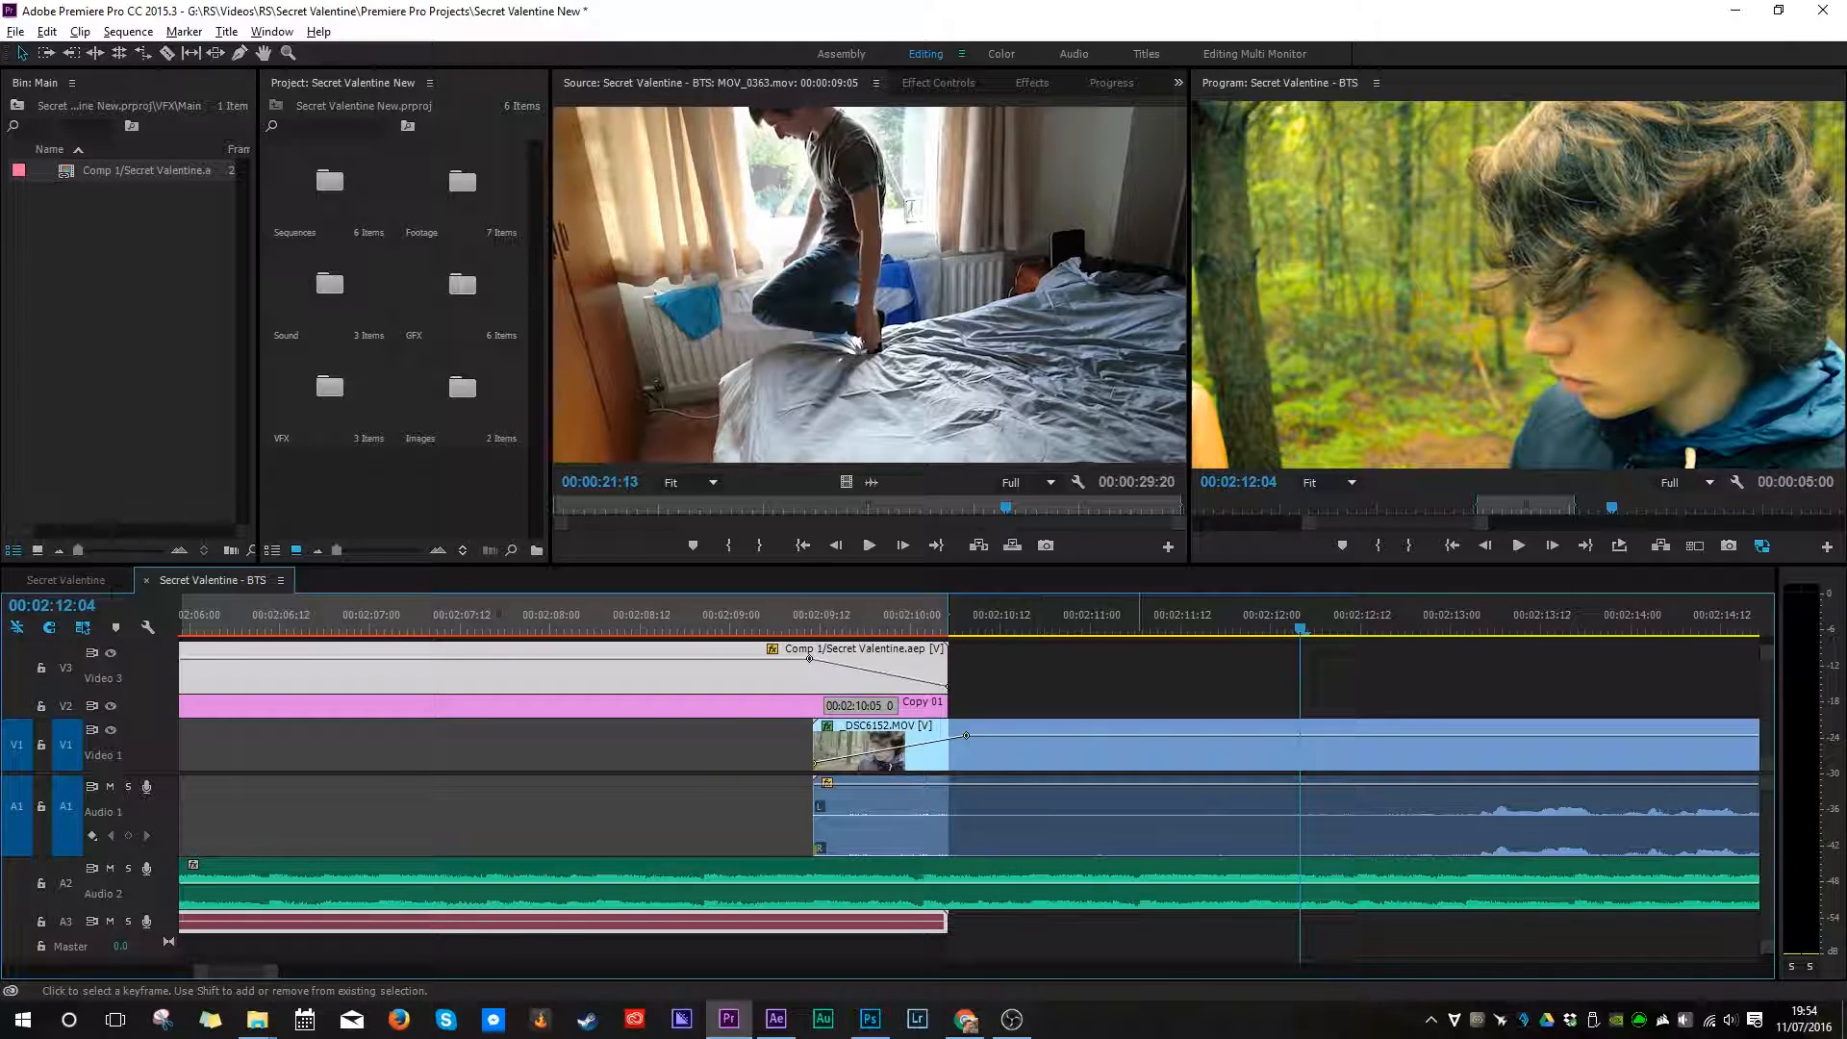
- Play the end of the Comp 1 clip to check its fade into the forest footage
left_click_drag(695, 627, 674, 631)
key("space")
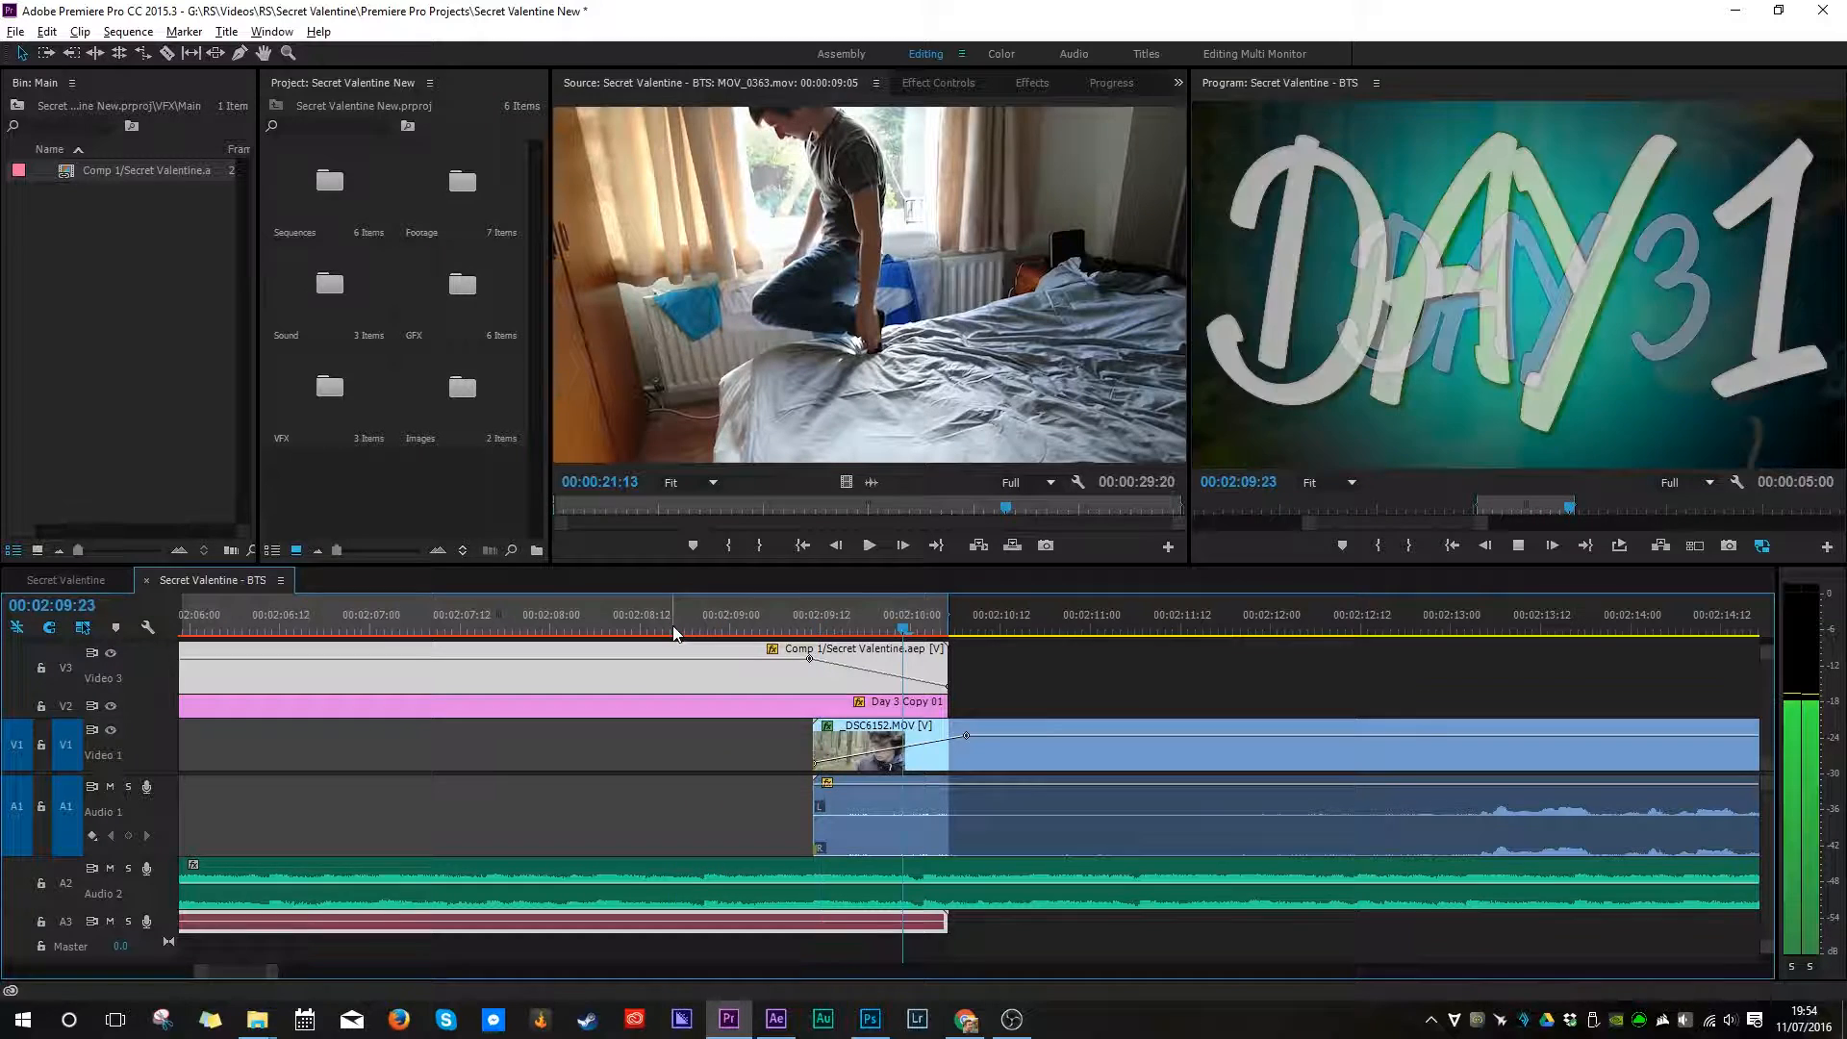
key("space")
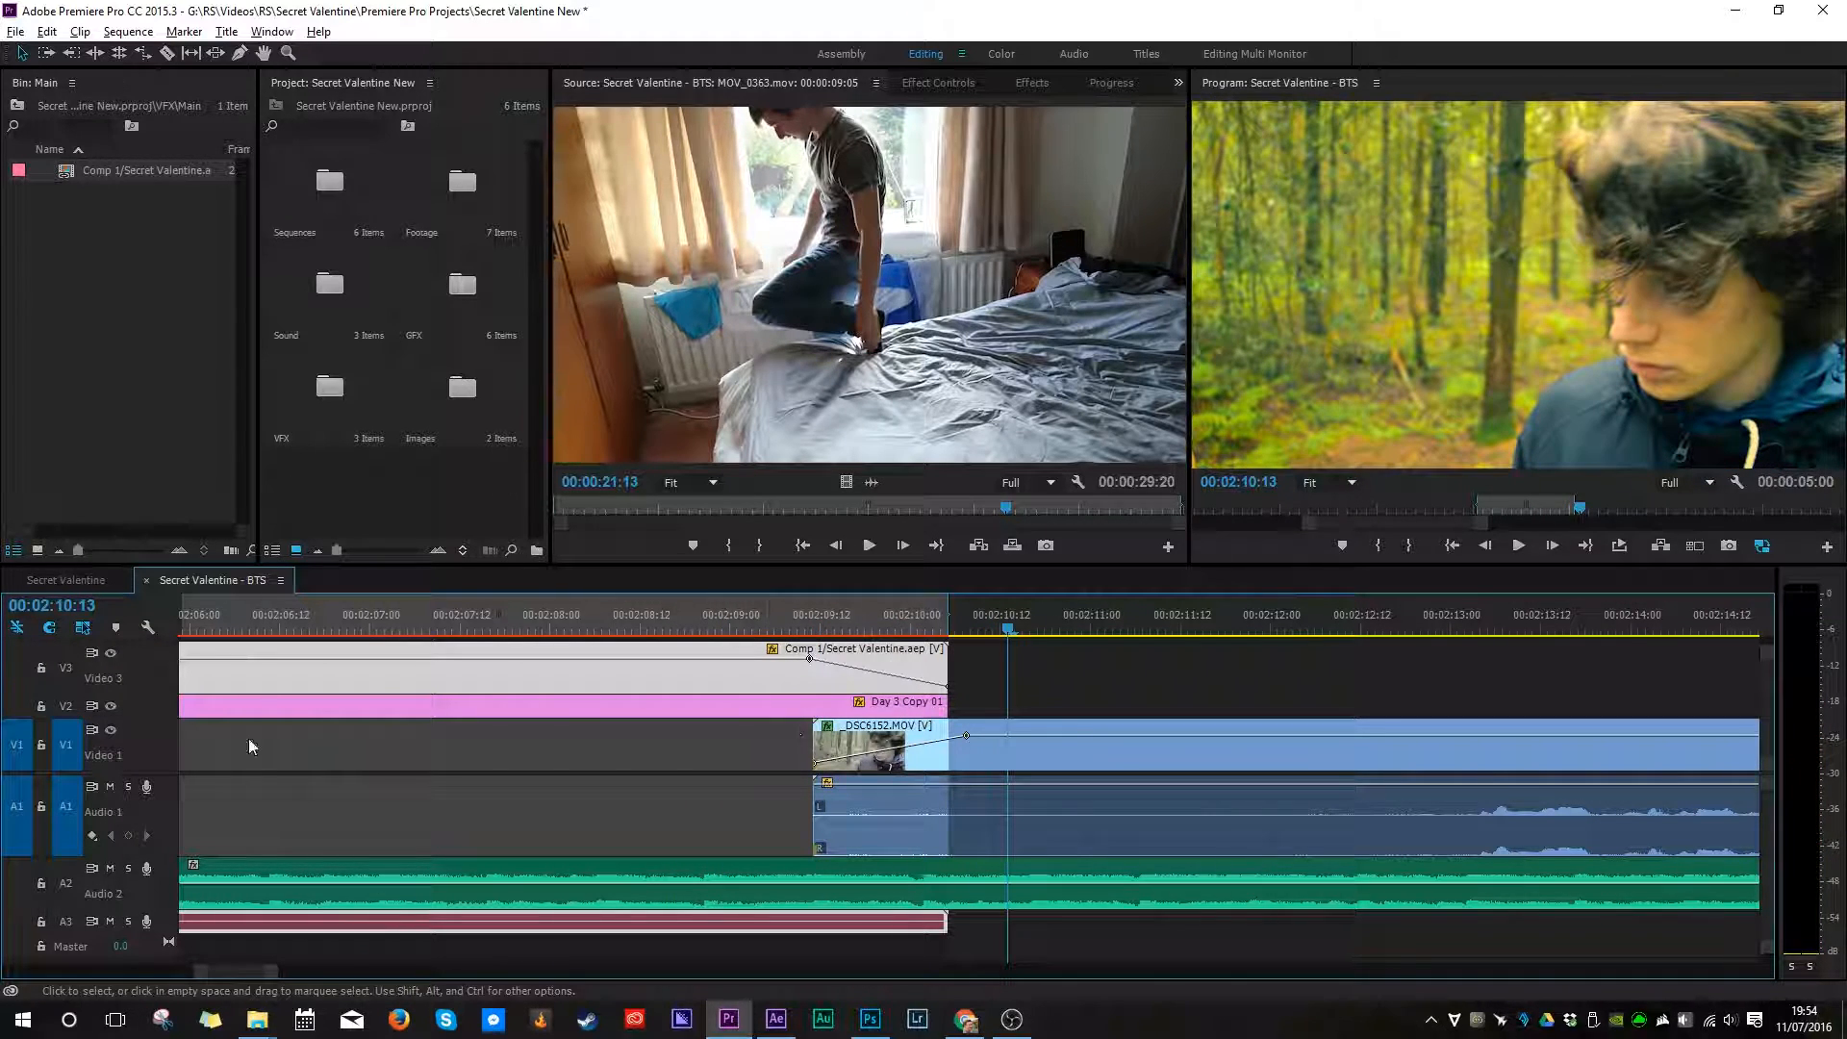
- Hide track V2, set the In point just before the Comp 1 fade-out at 00:02:09:09, then render and play that range
left_click(110, 705)
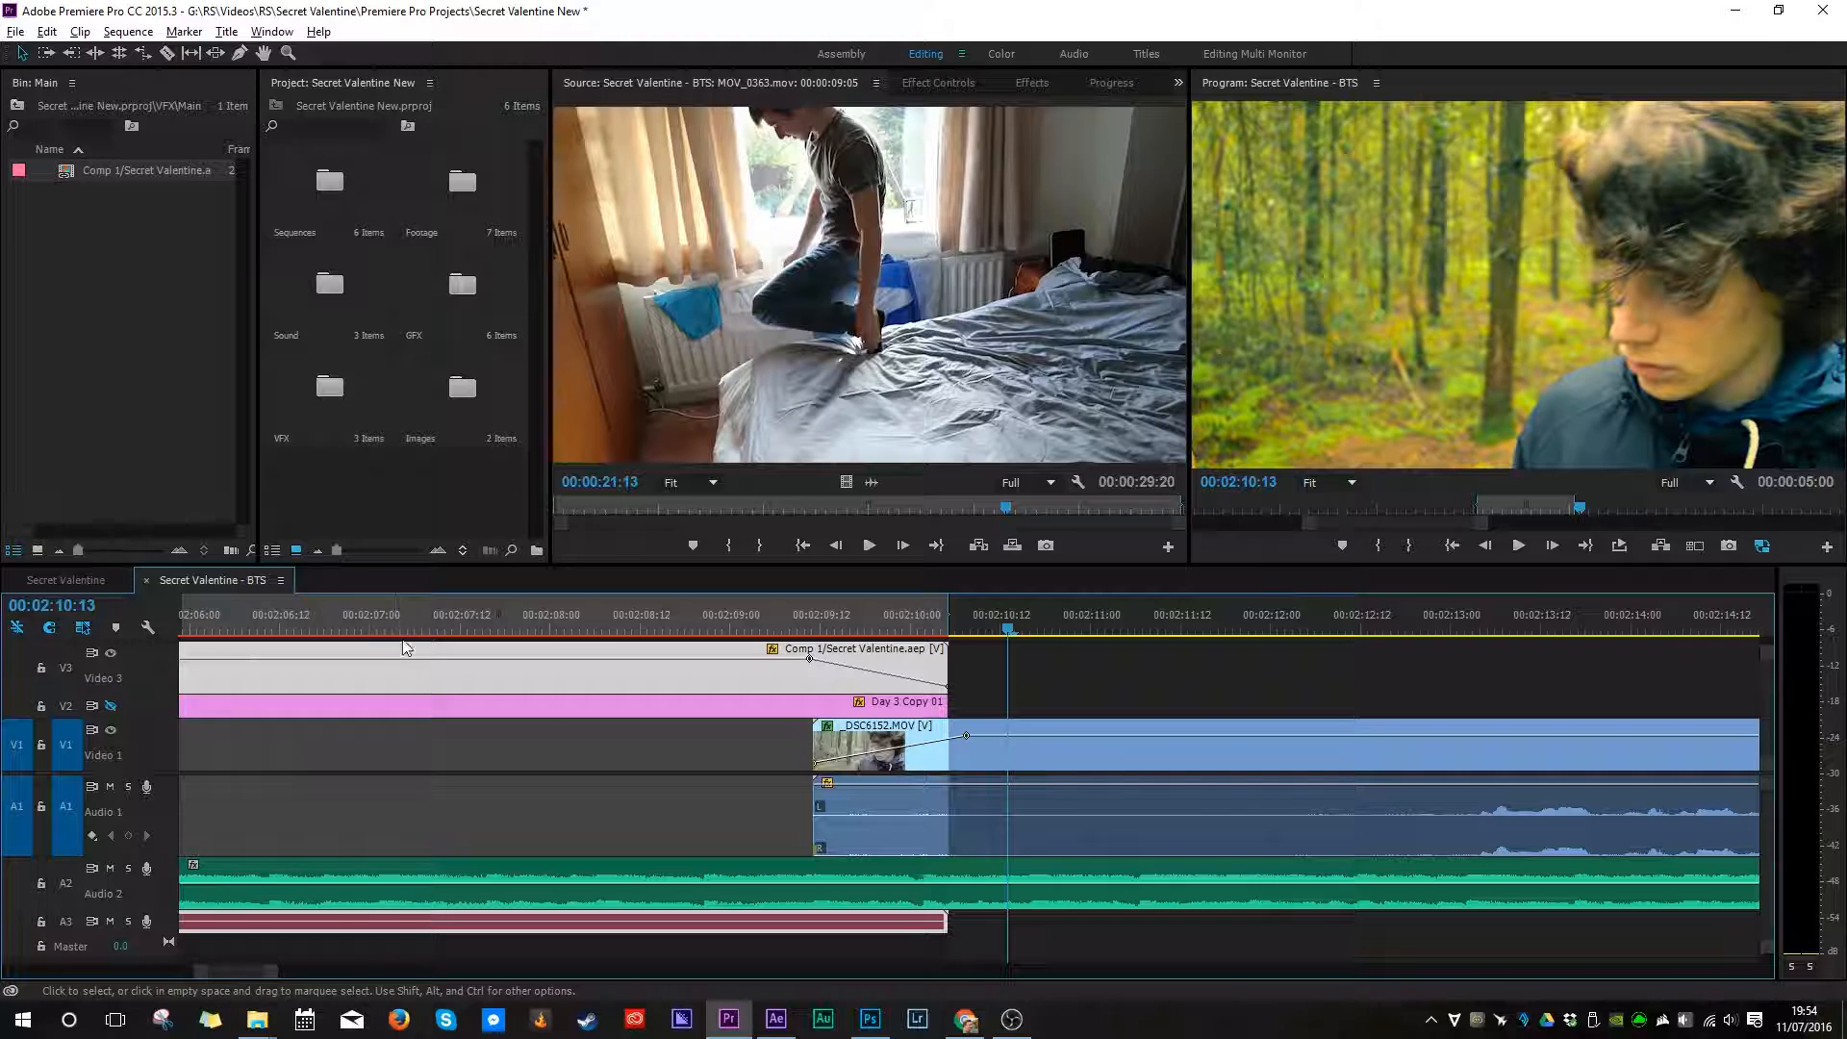
left_click(814, 628)
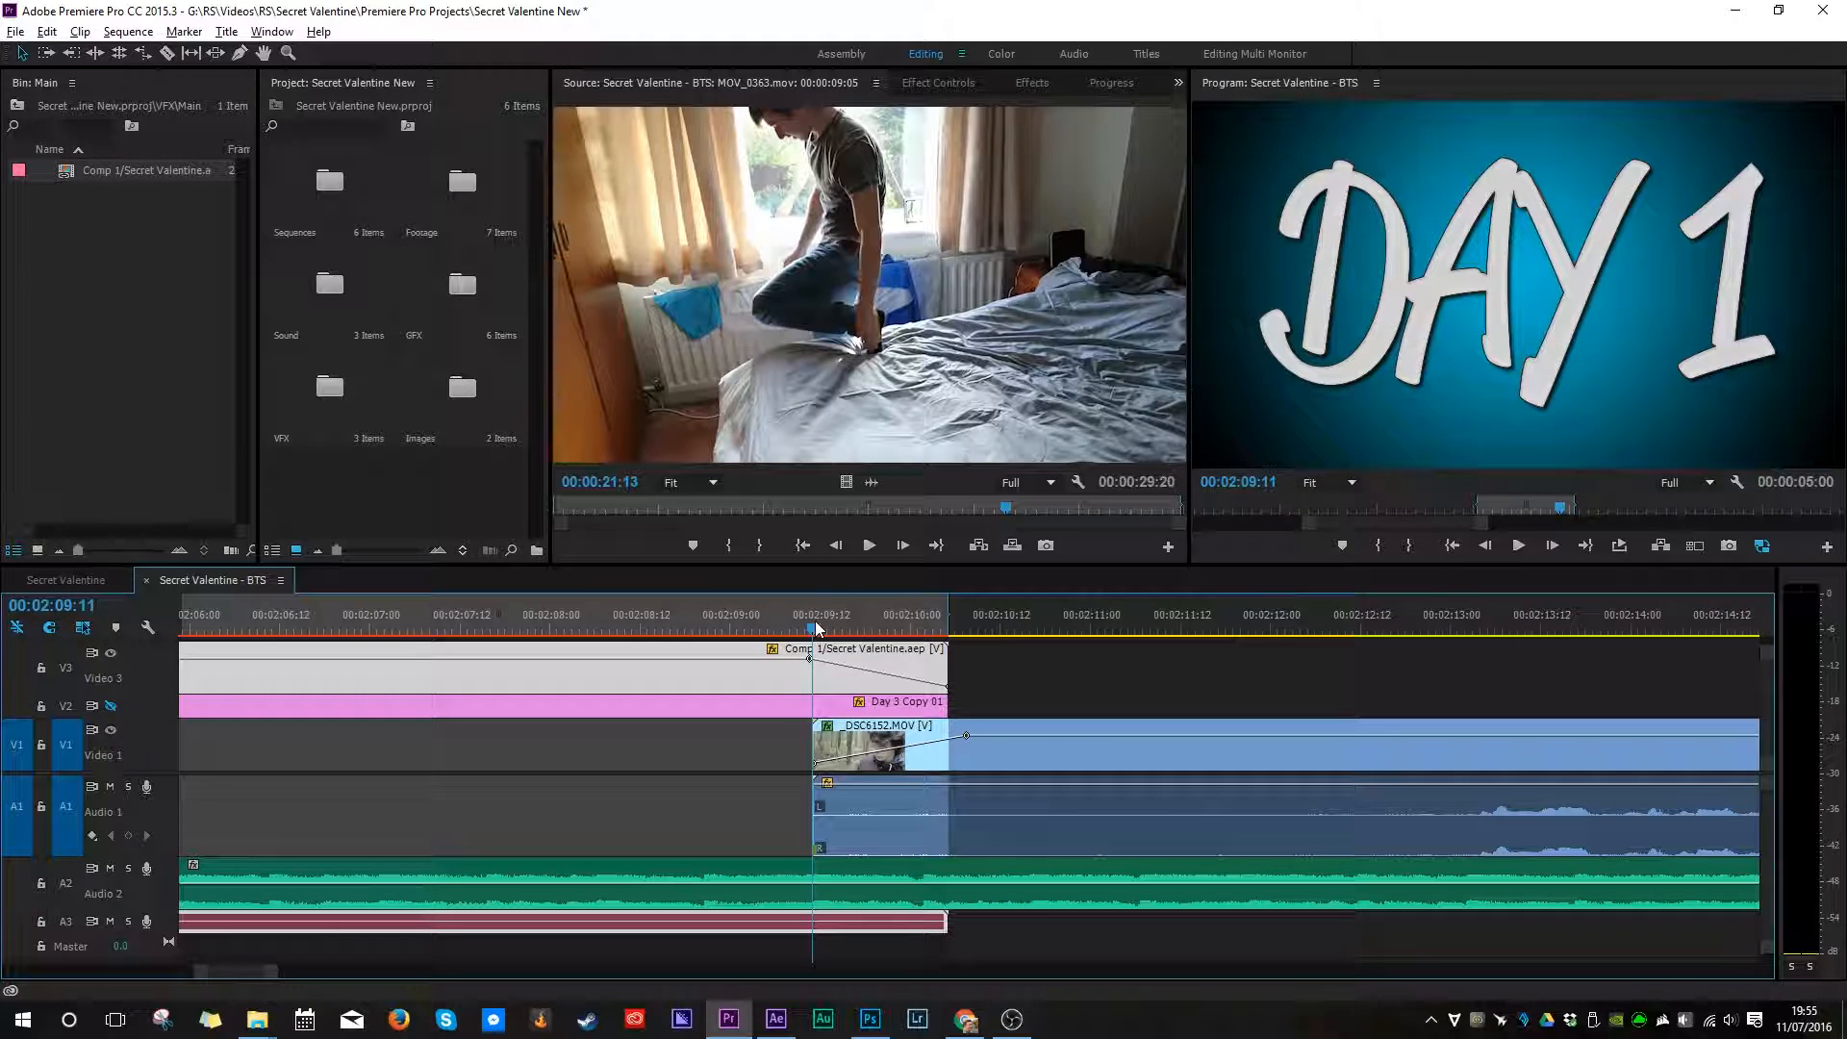
key("i")
key("Return")
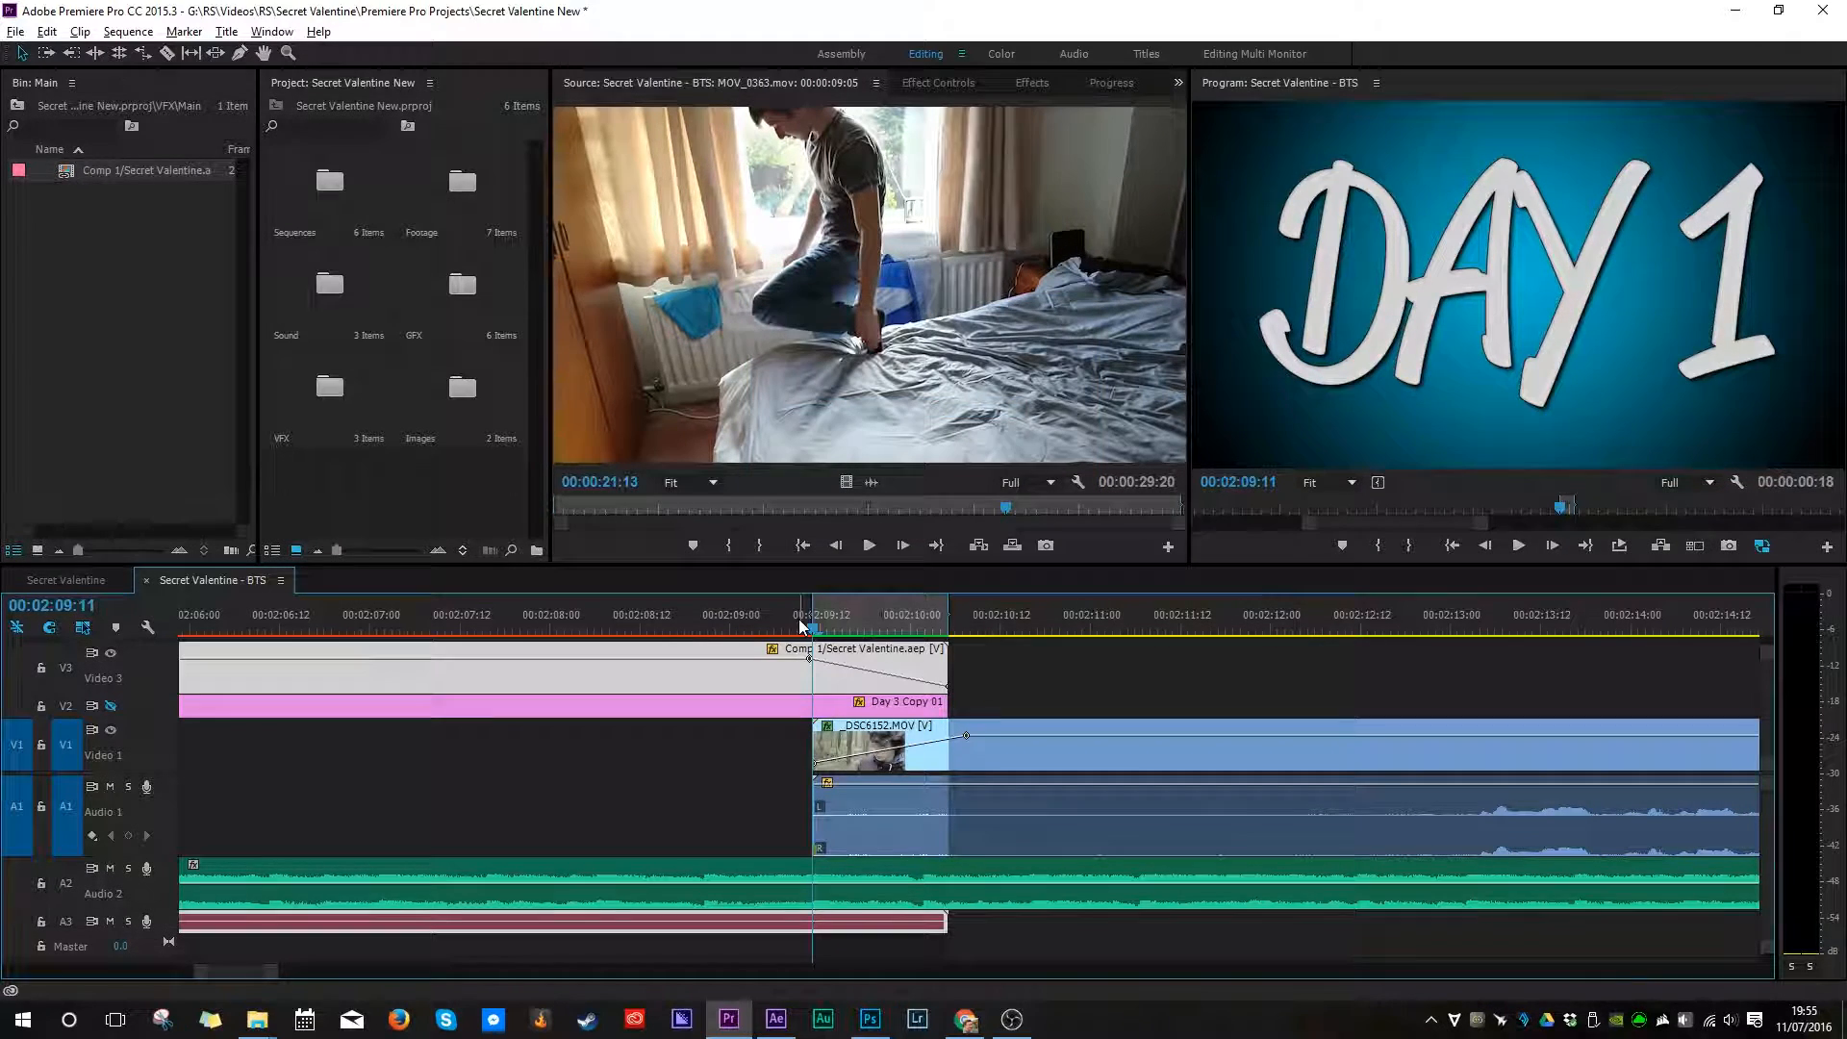
left_click(800, 627)
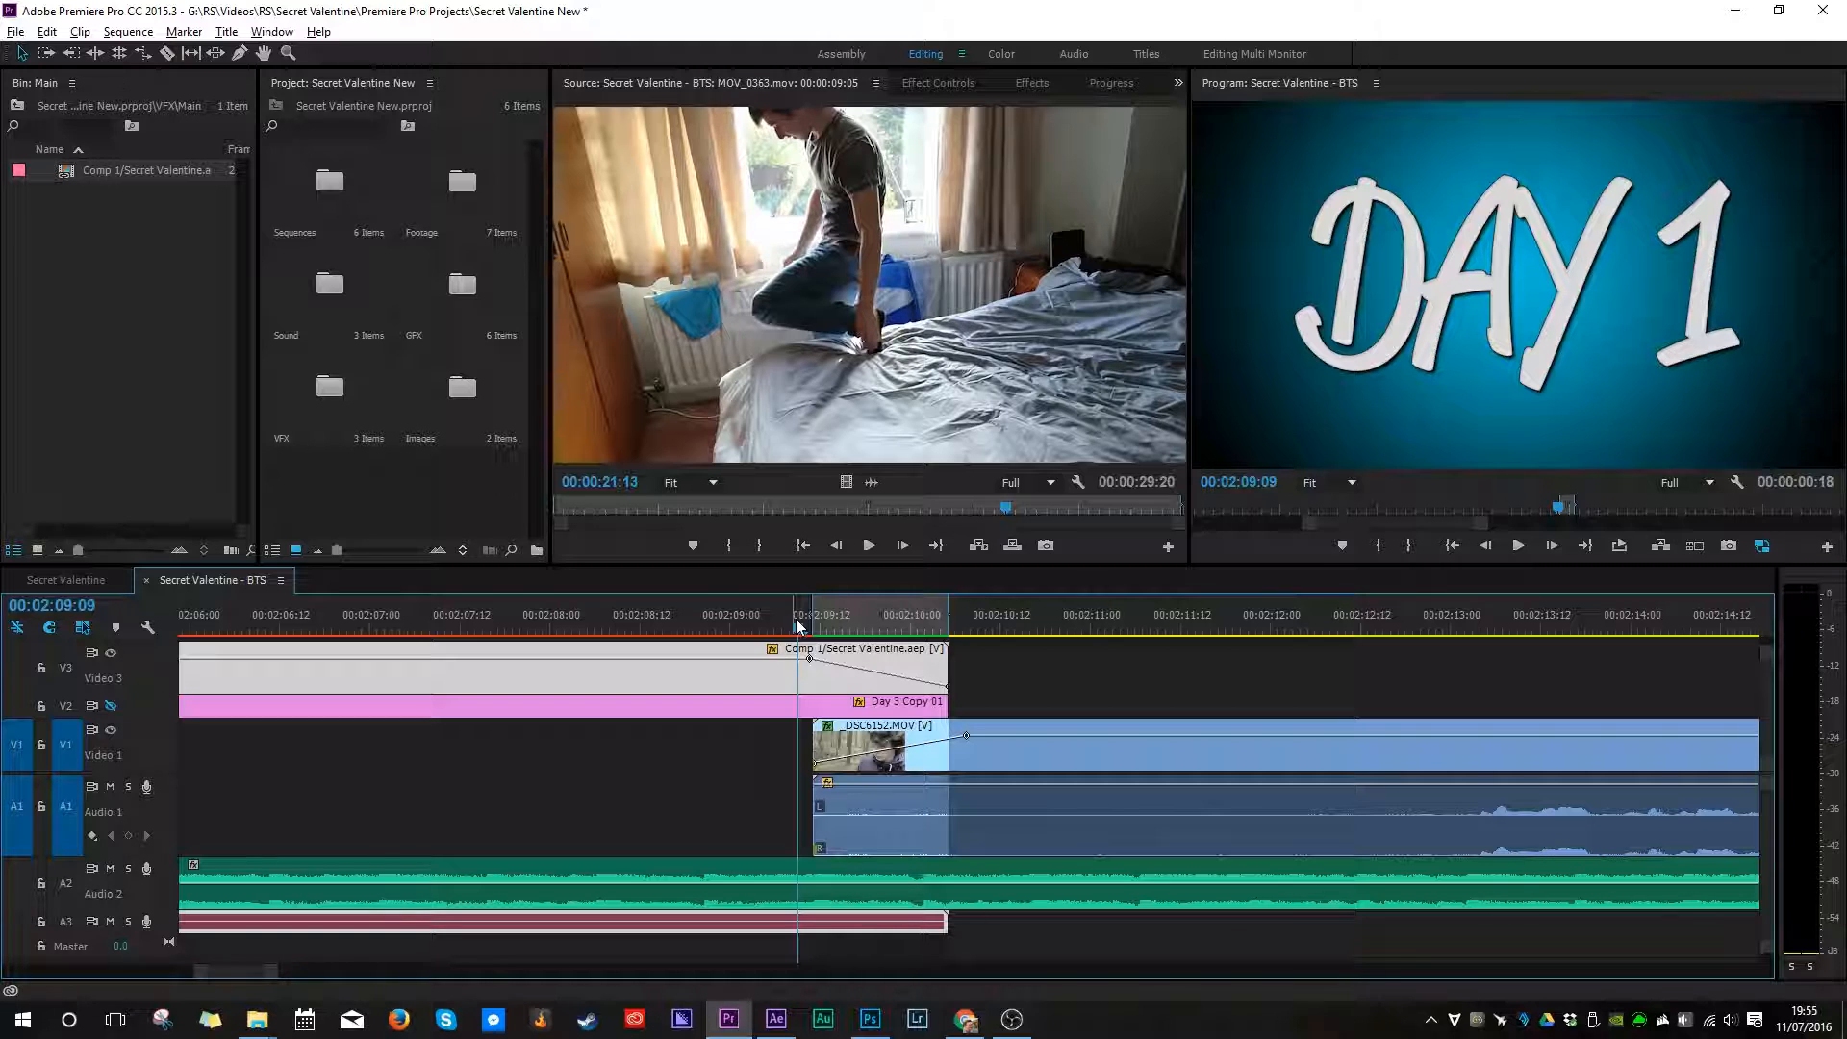
key("i")
key("Return")
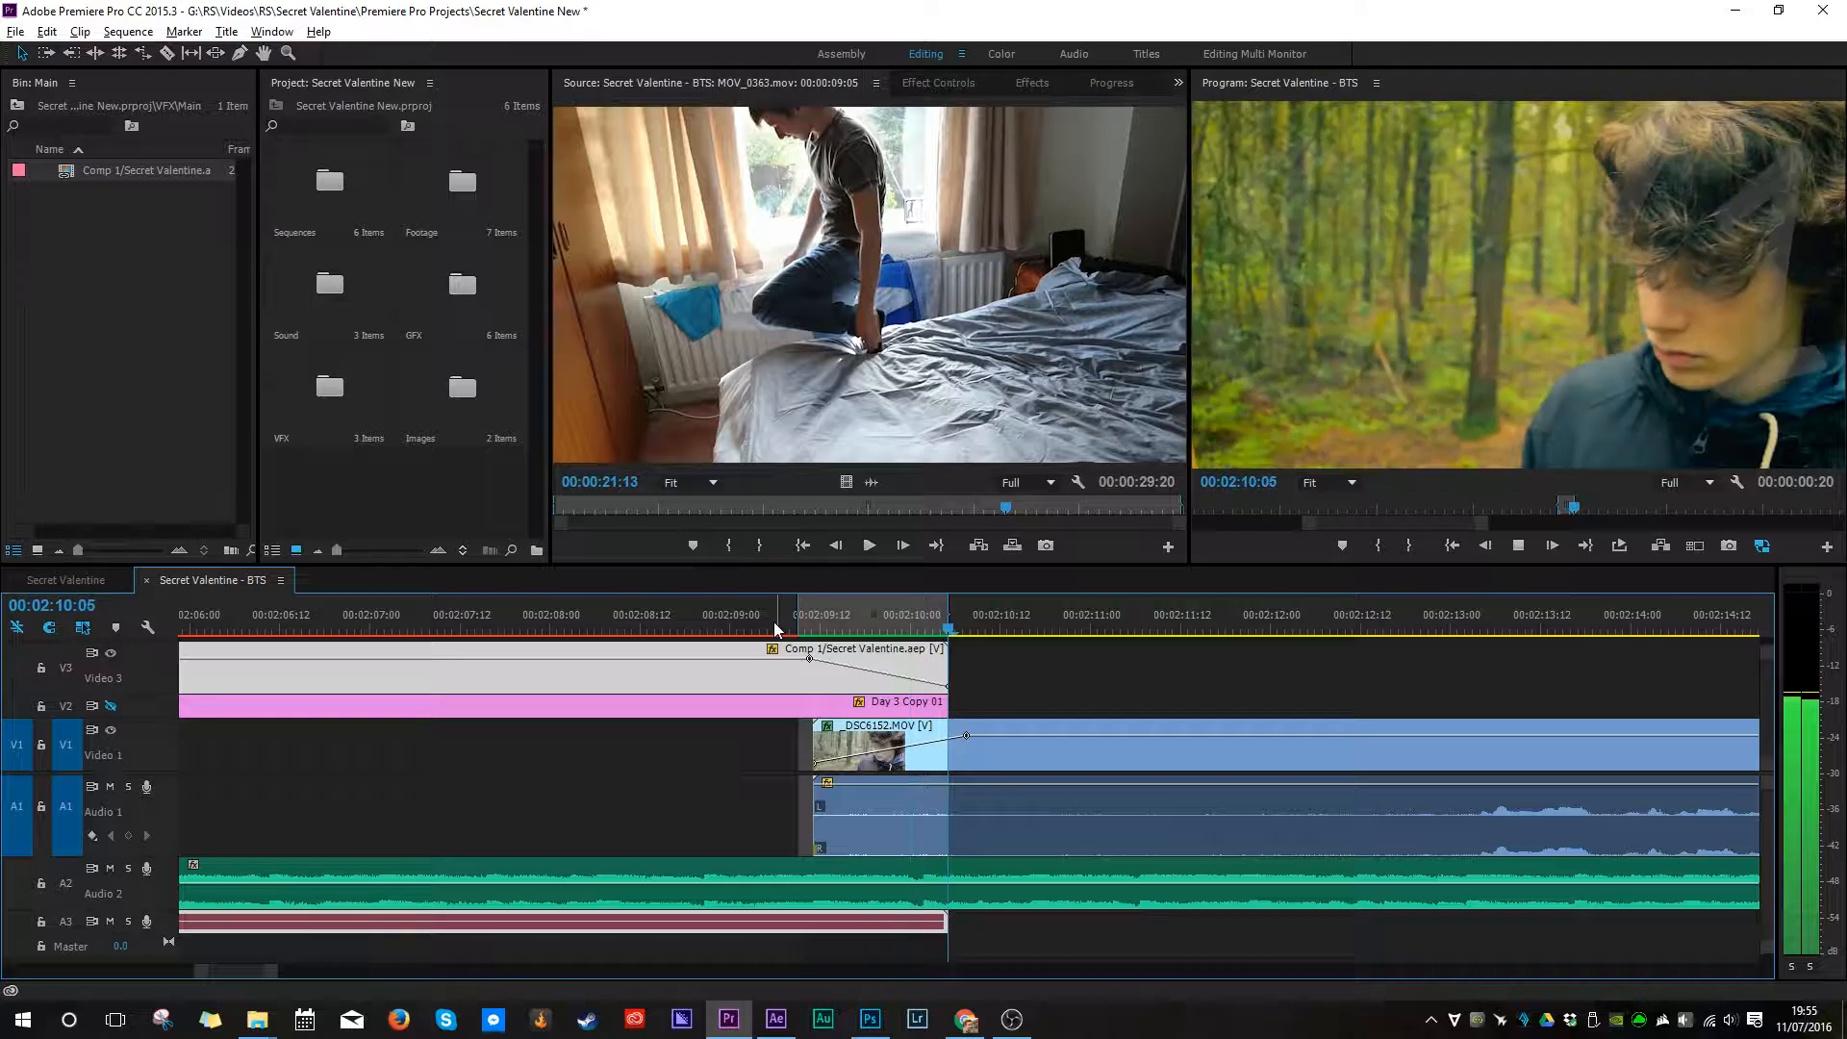
key("space")
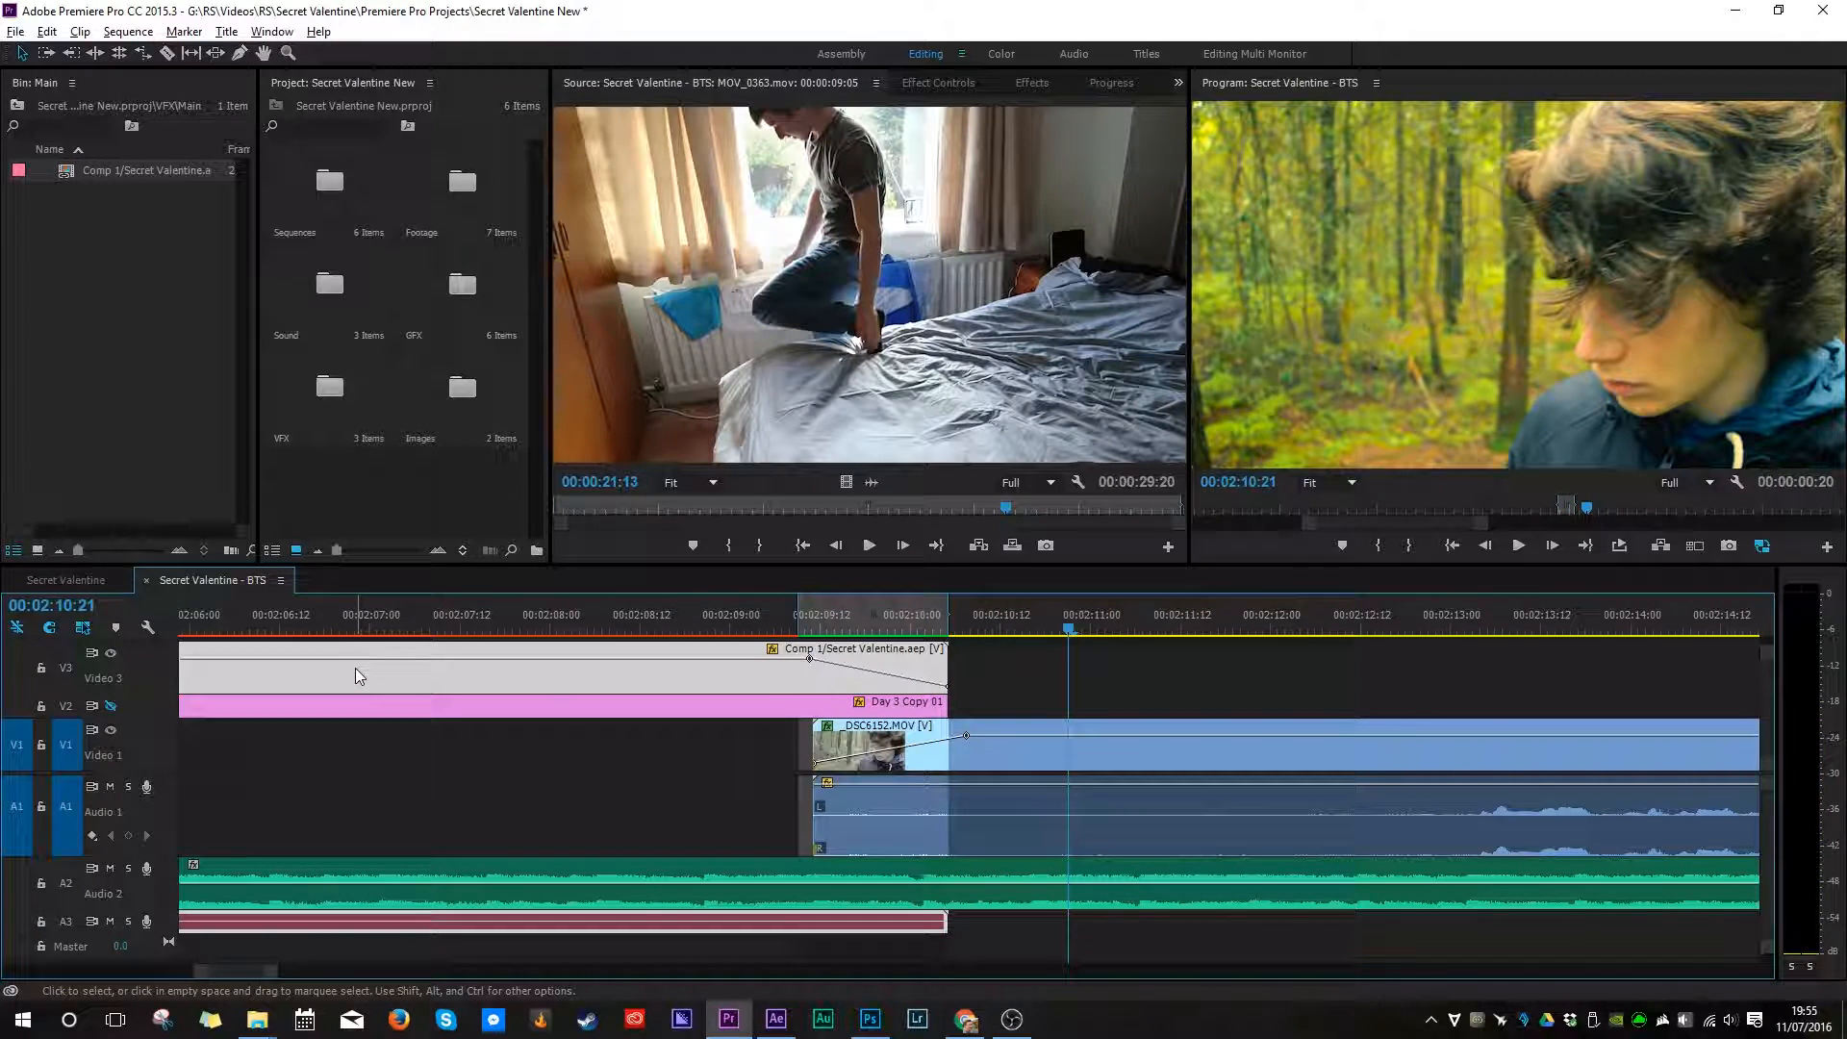
- Remove the Comp 1 clip from V3 along with the In/Out range, show V2 again and play Day 3 Copy 01
key("Delete")
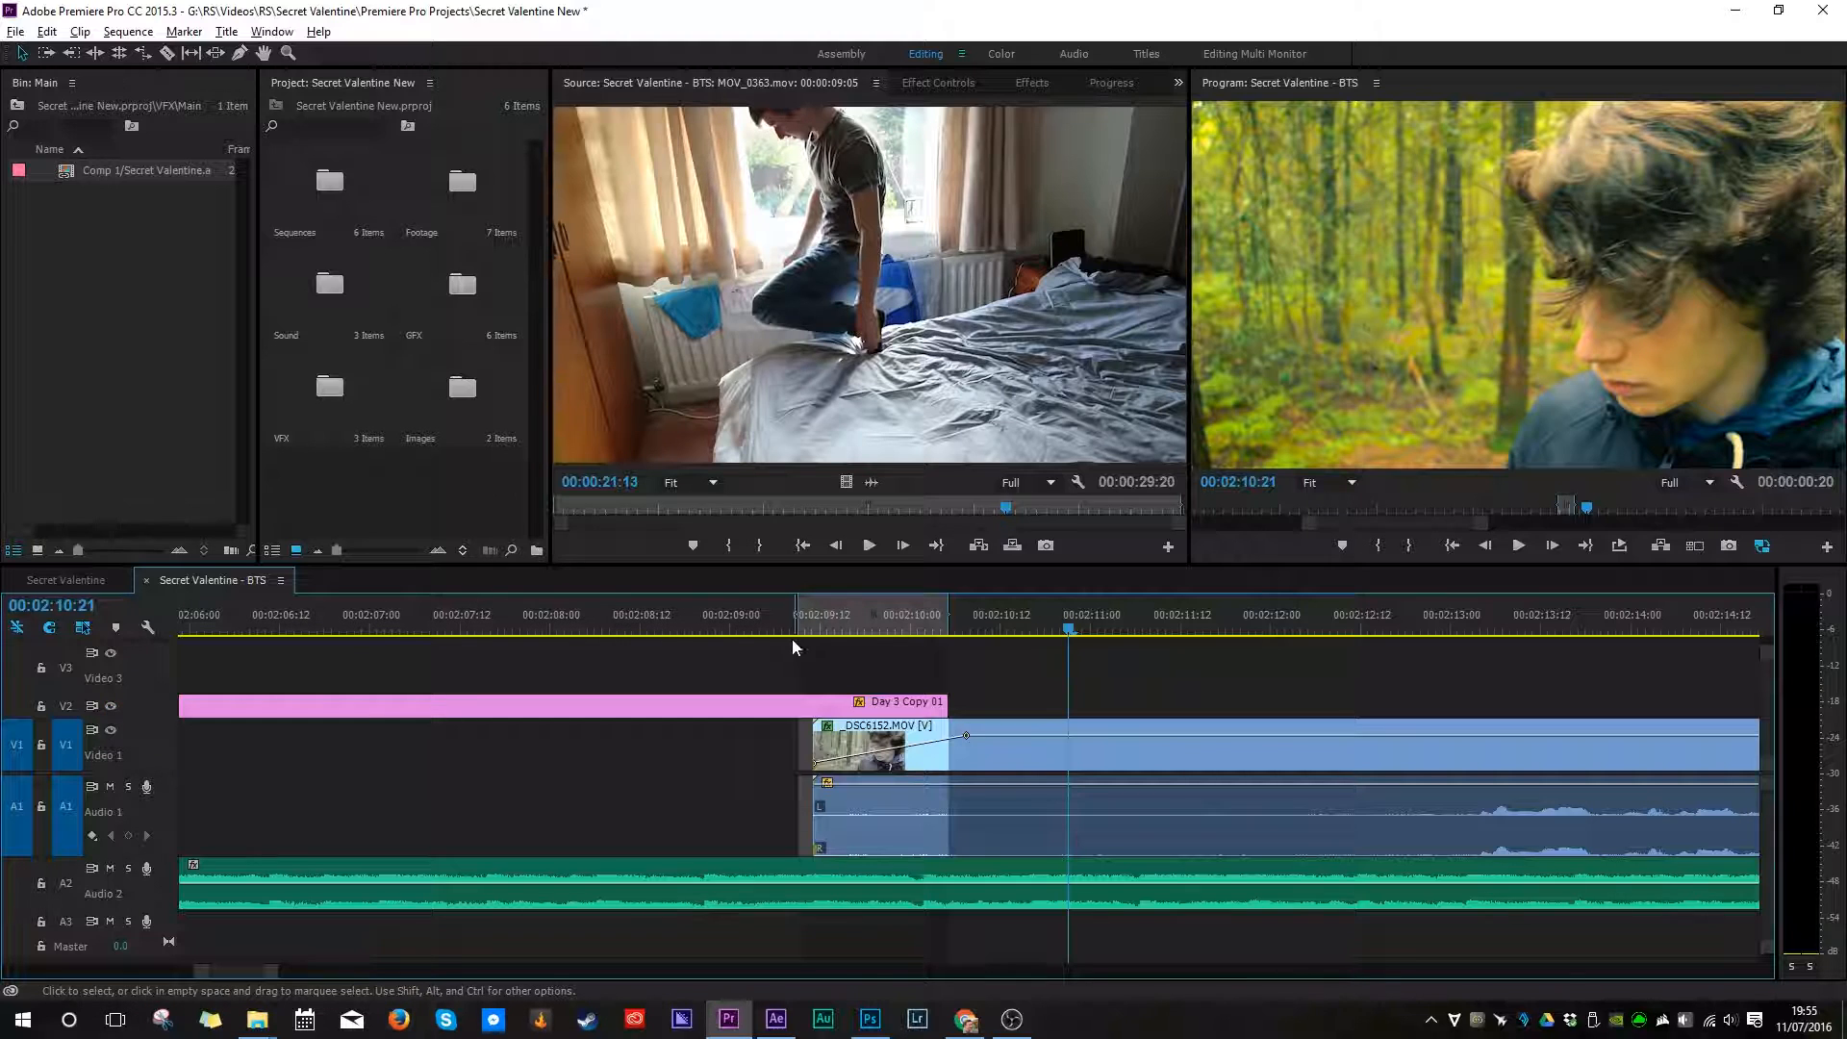
left_click(843, 654)
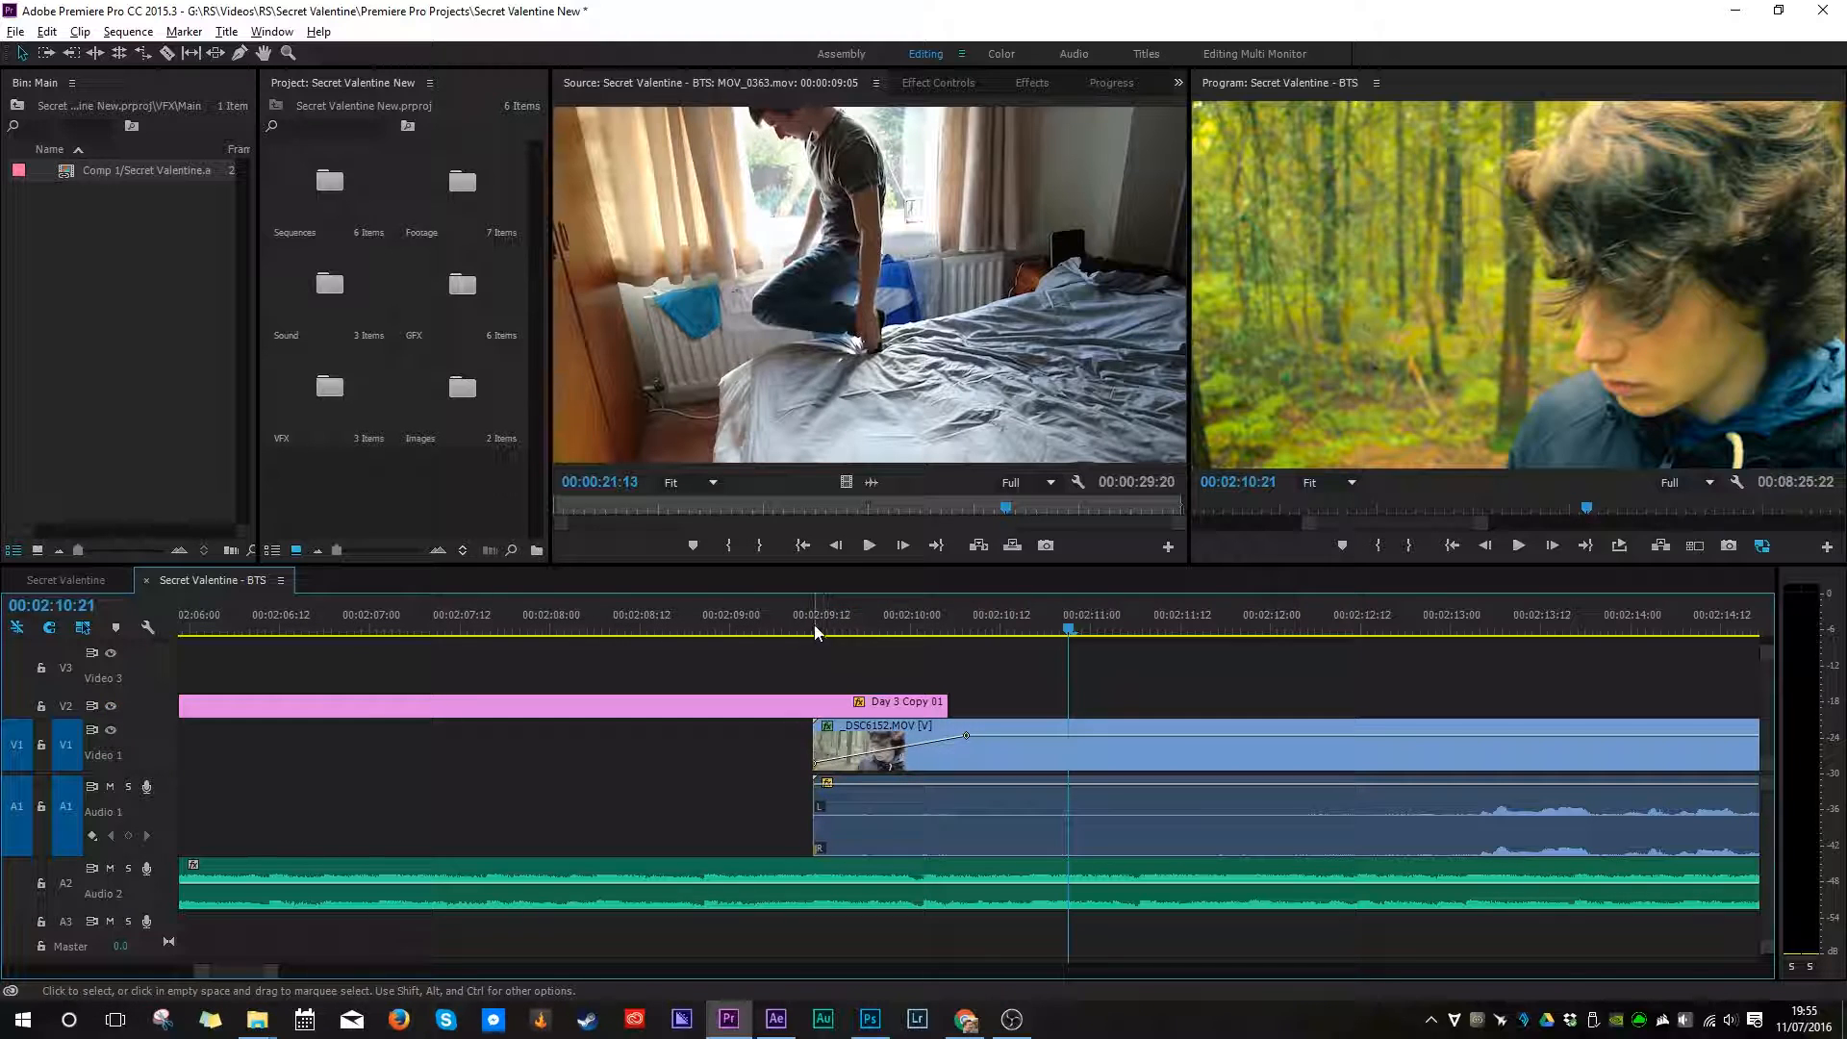
left_click(588, 620)
key("space")
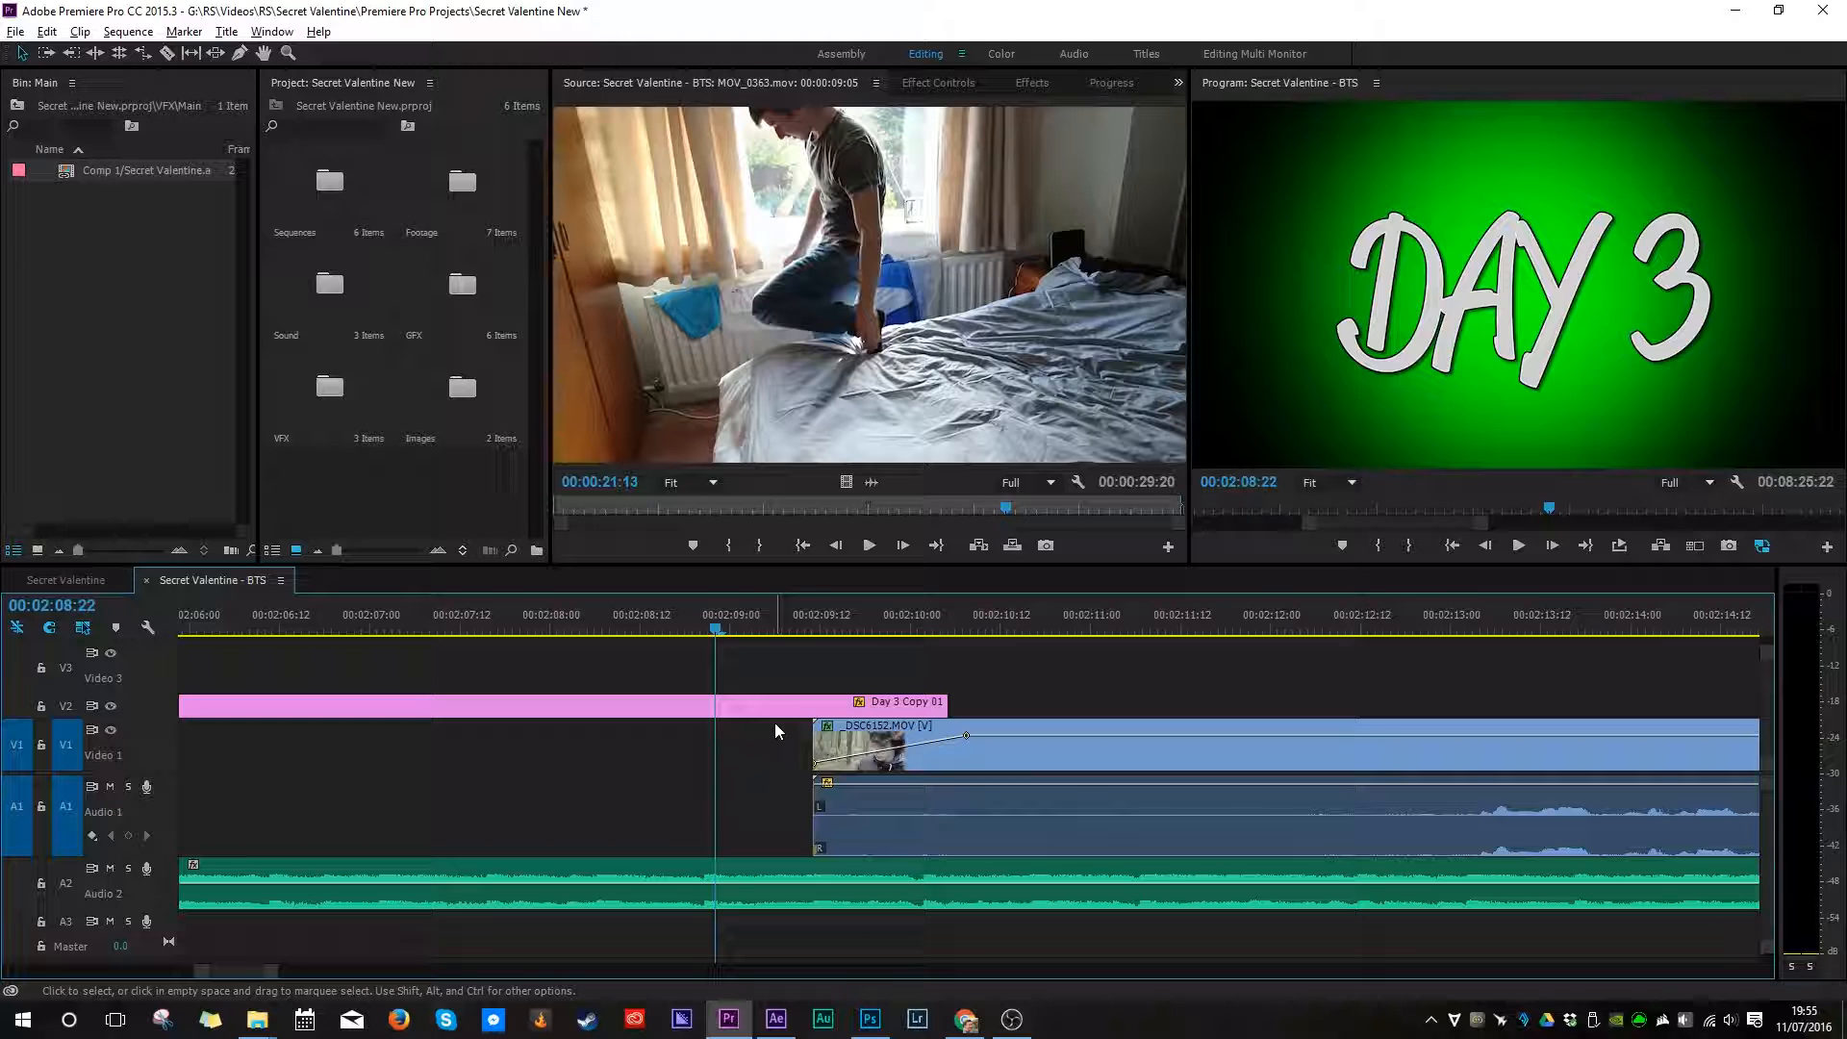
- Open the Day 3 title in the Titles workspace and review its properties against the Day 1 design in Photoshop
left_click(1147, 54)
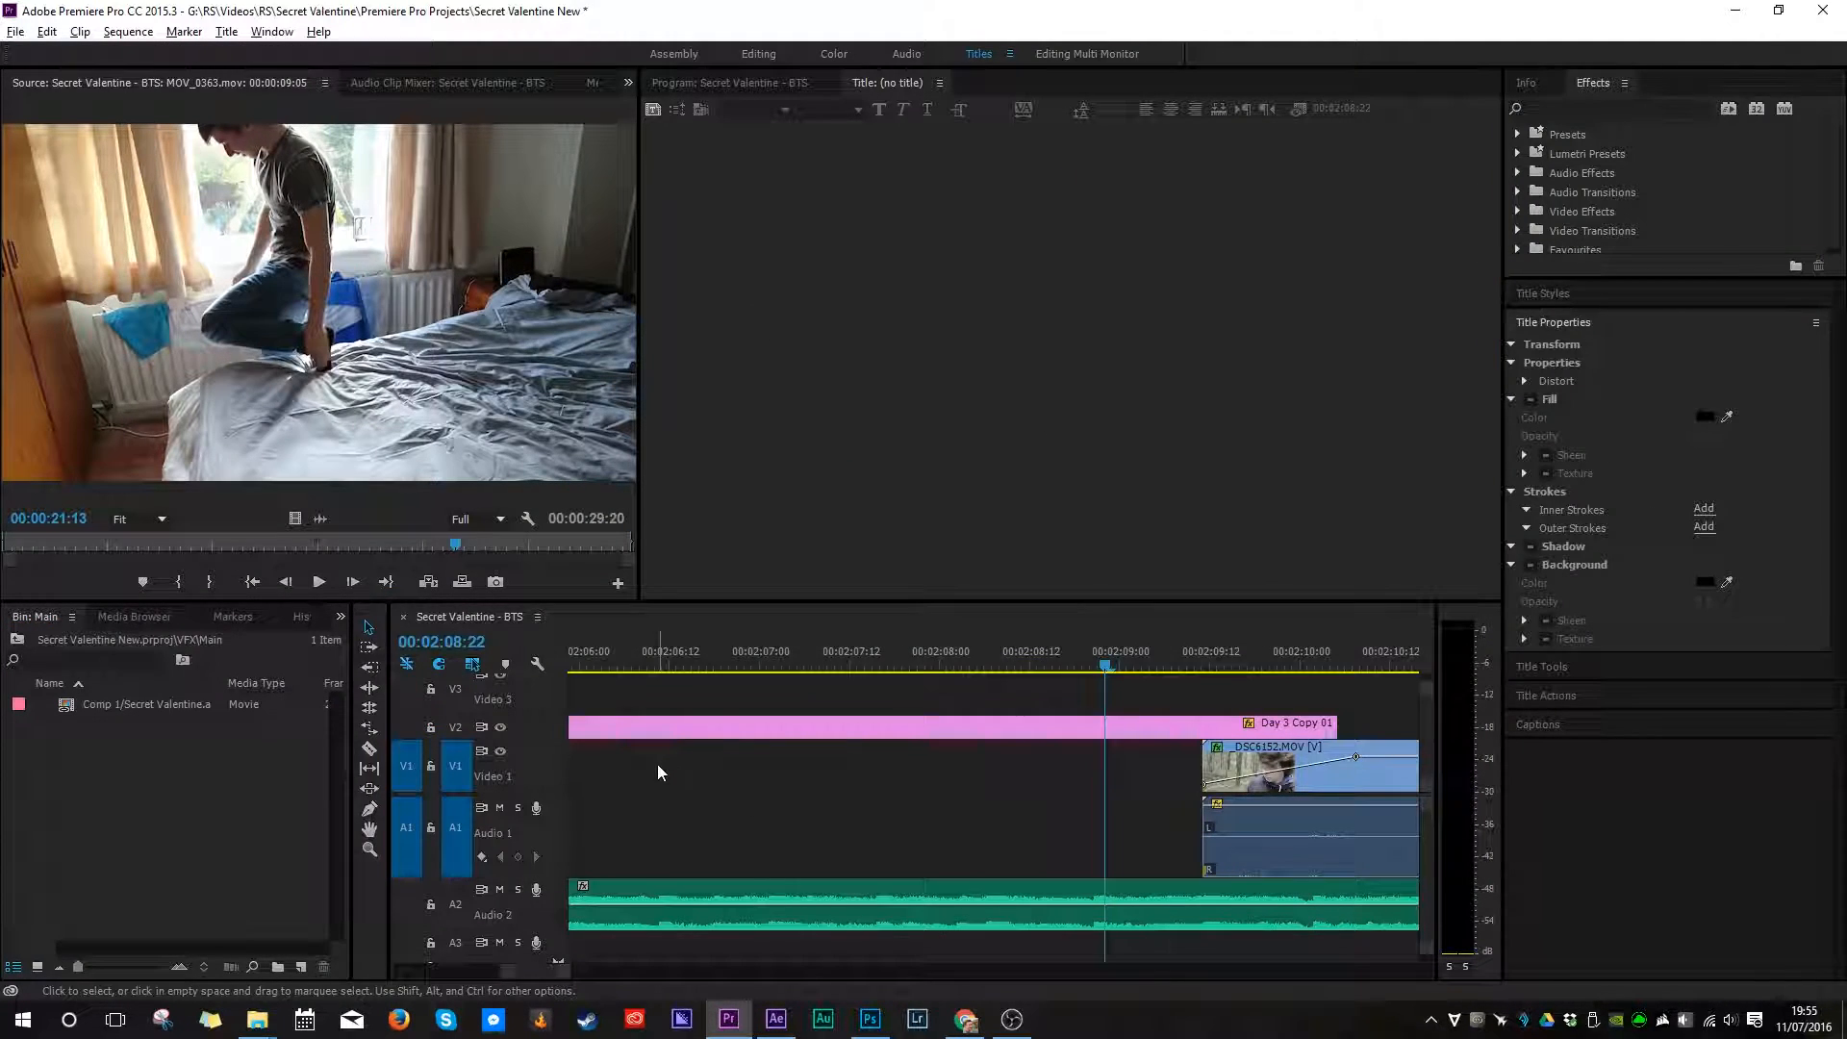
double_click(918, 723)
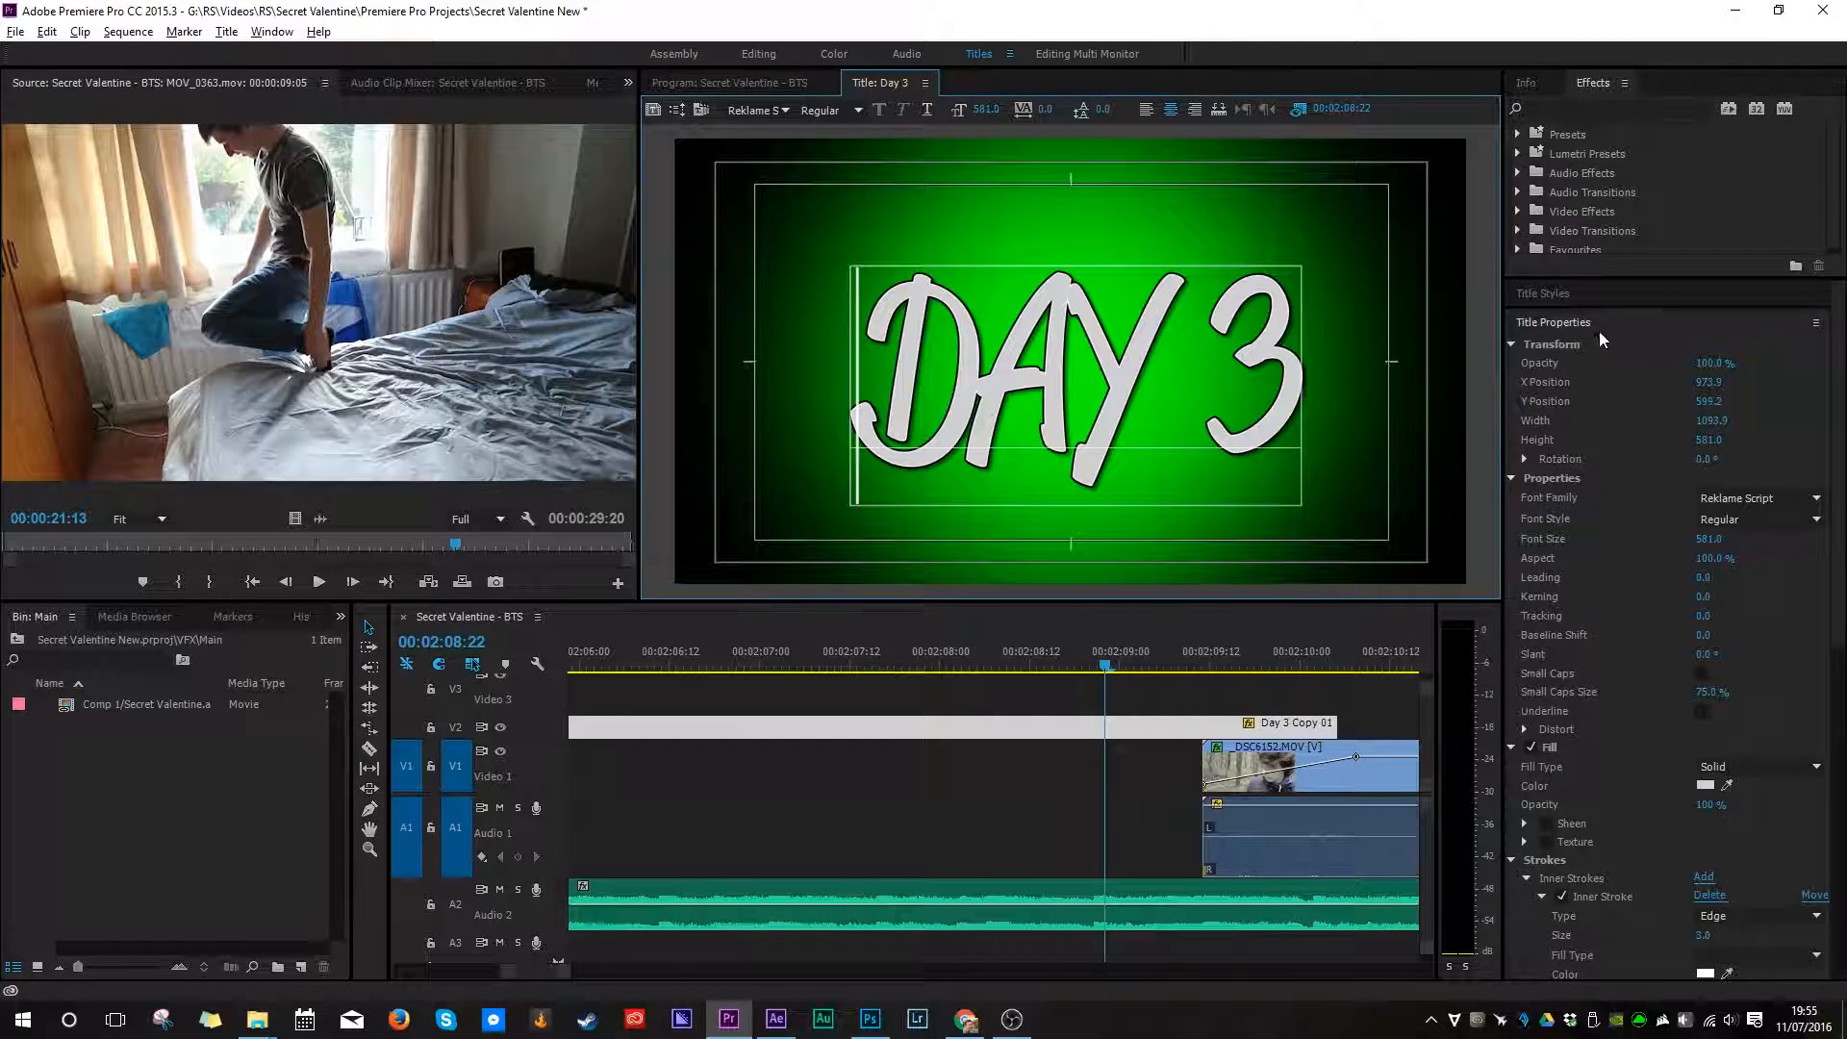
scroll(1624, 574, "down", 5)
left_click(869, 1019)
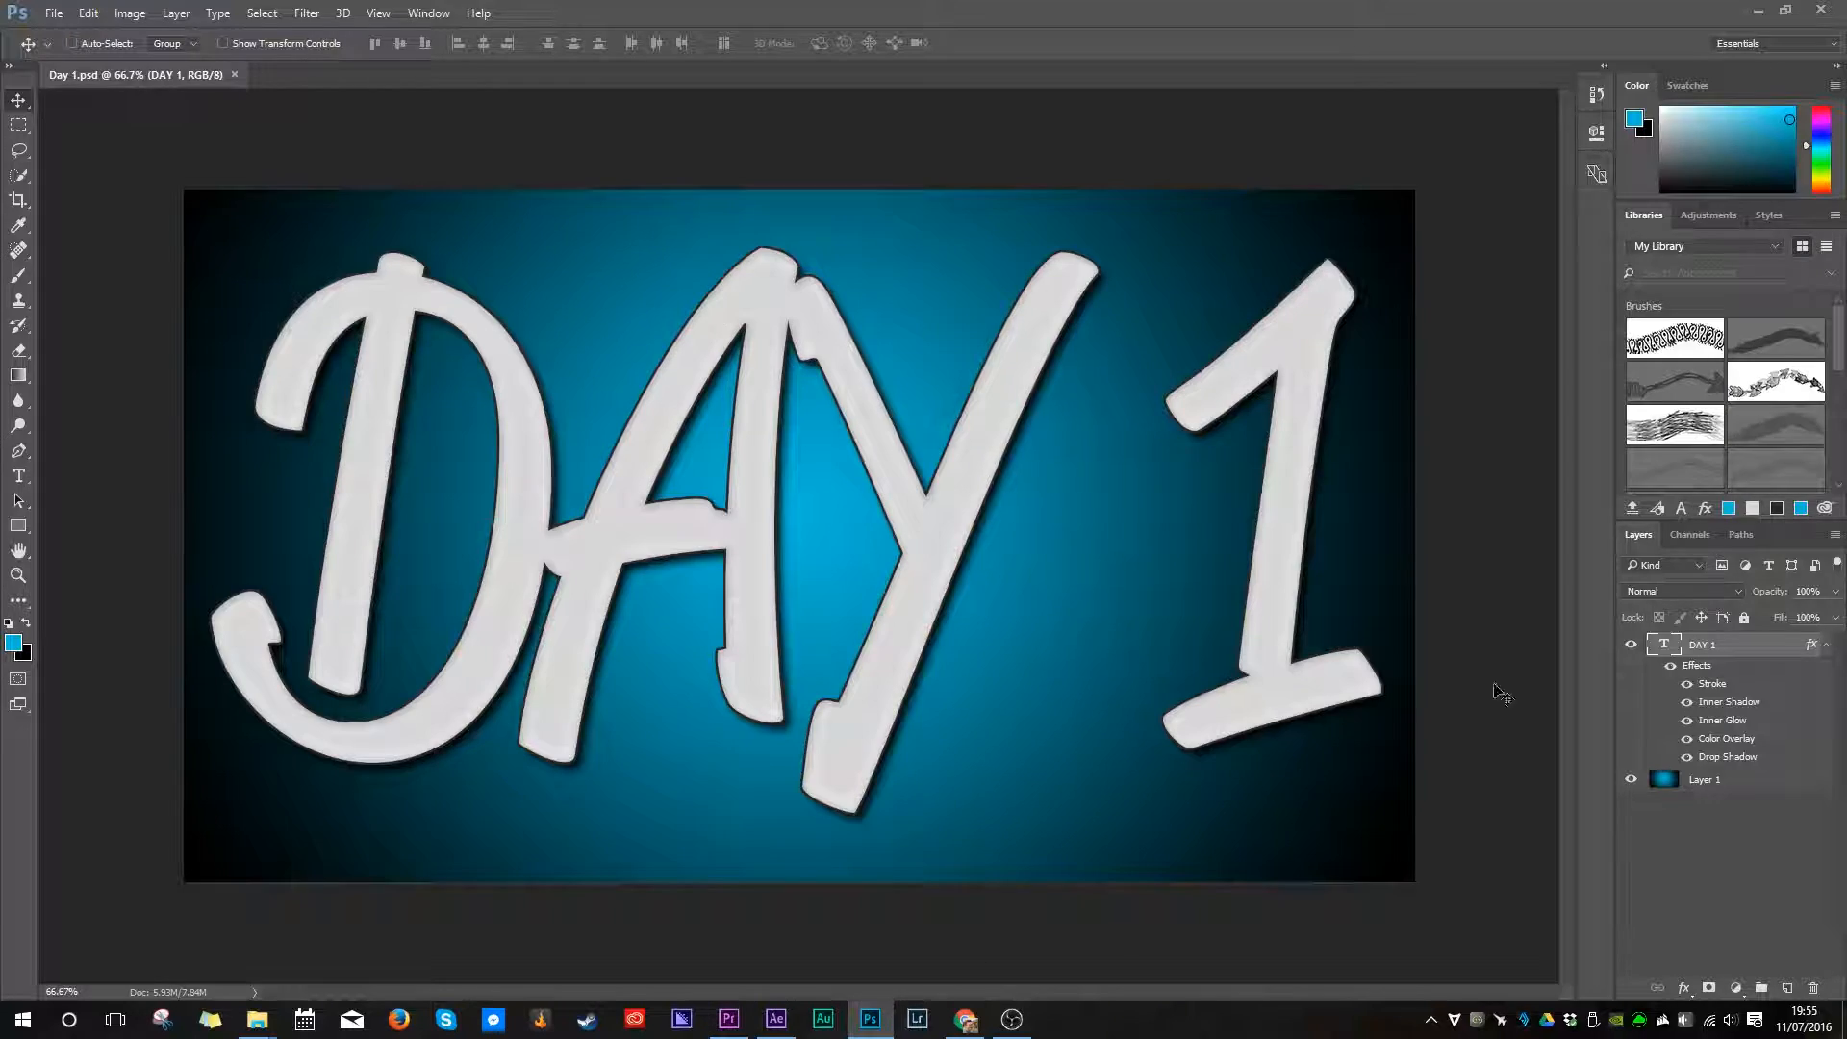
key("alt+Tab")
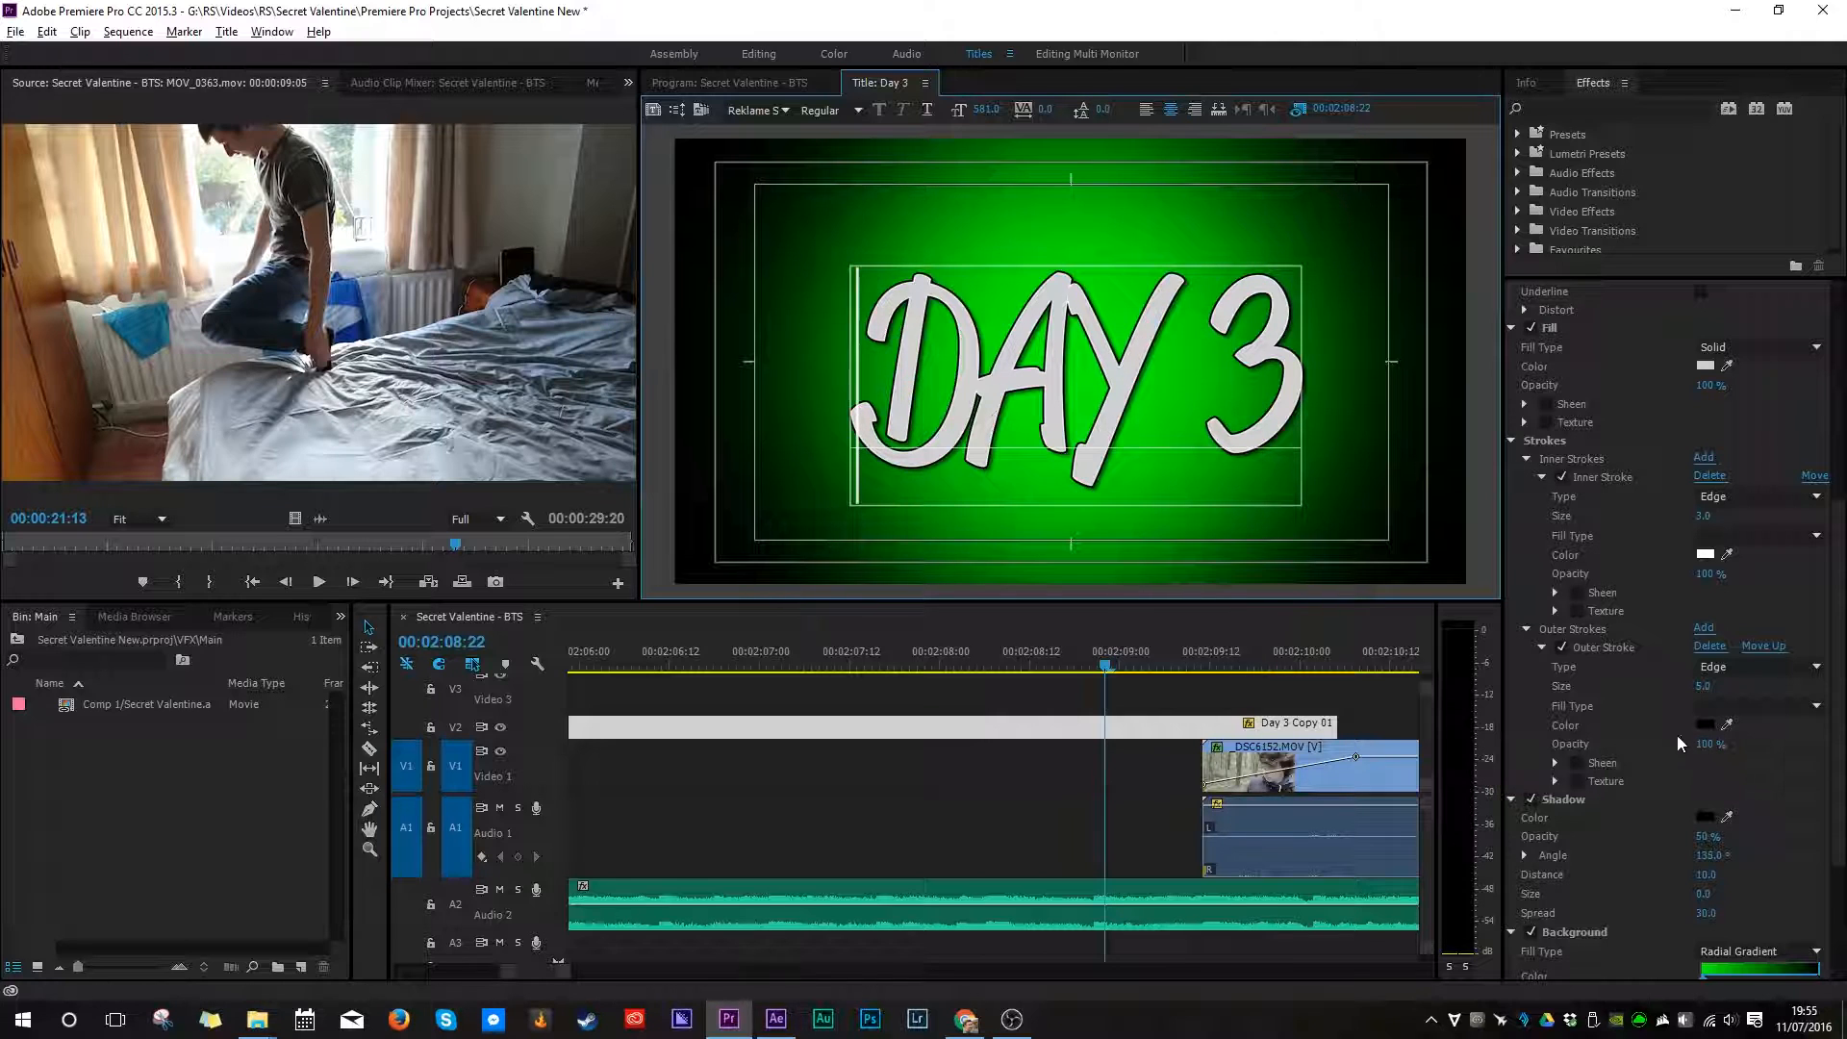
scroll(1660, 800, "down", 3)
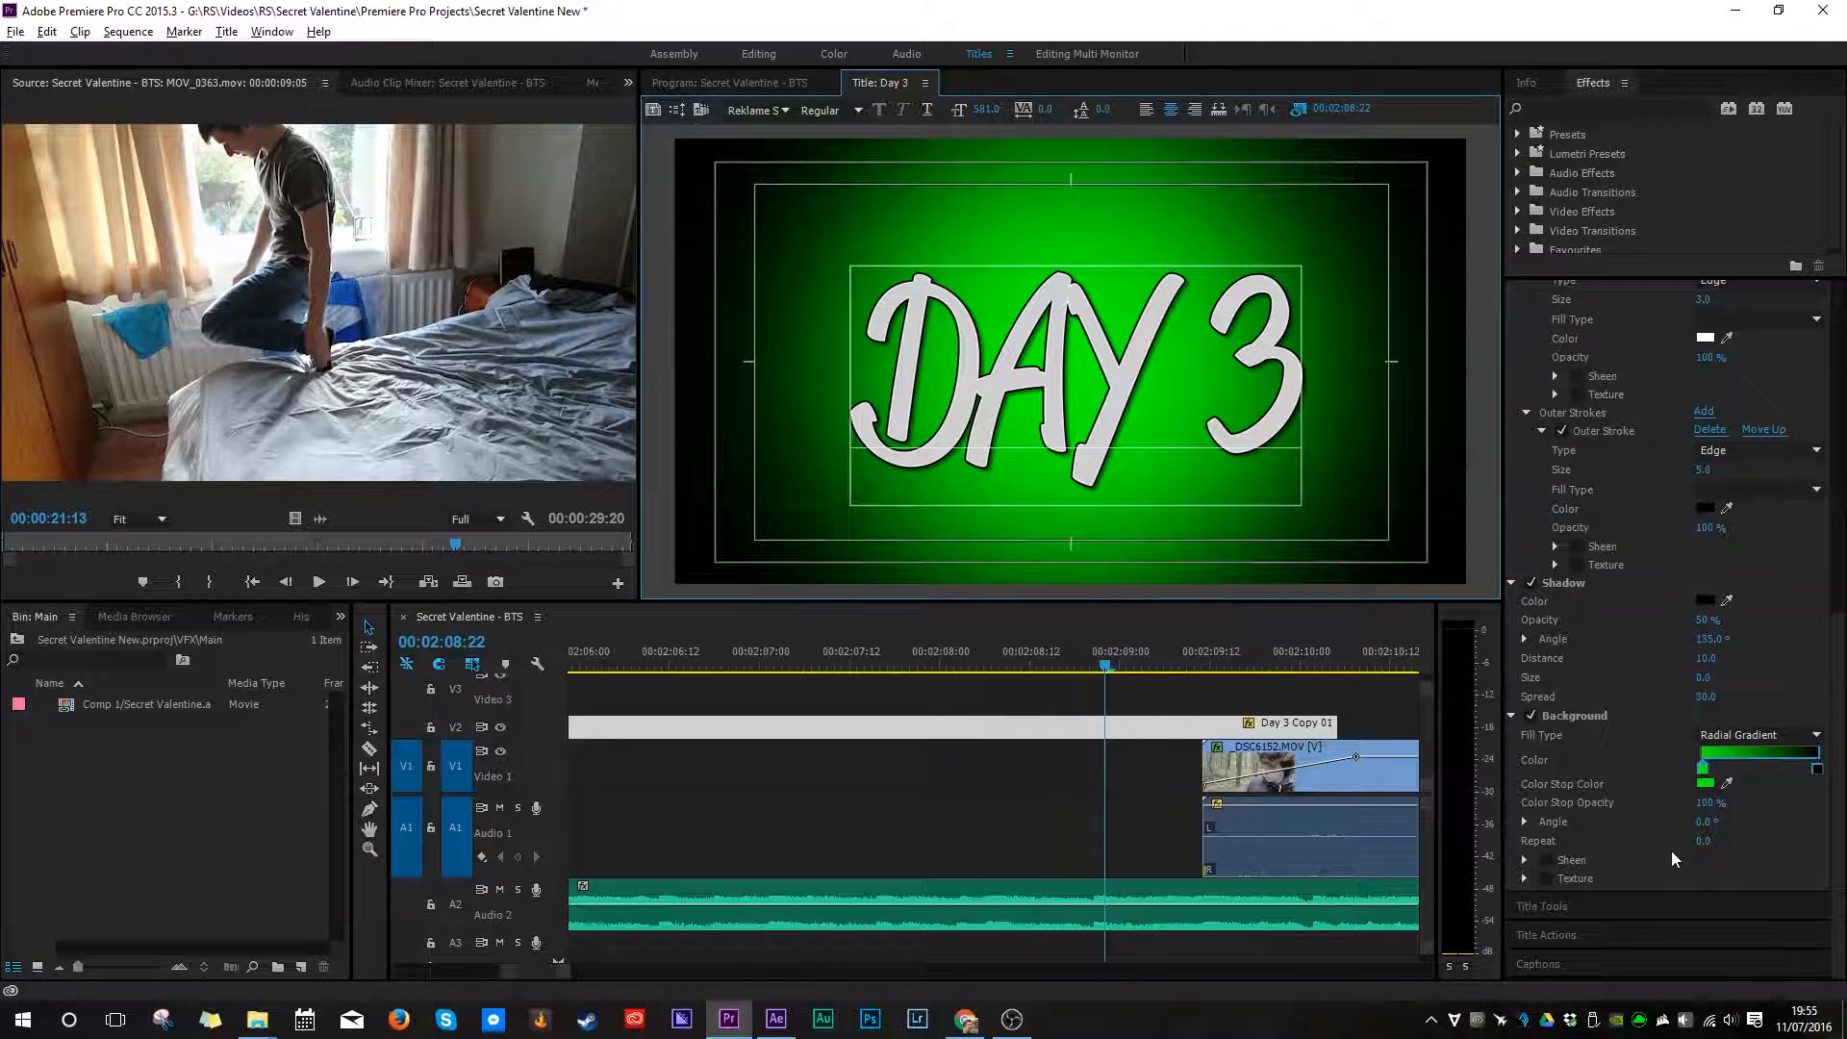
scroll(1676, 833, "up", 9)
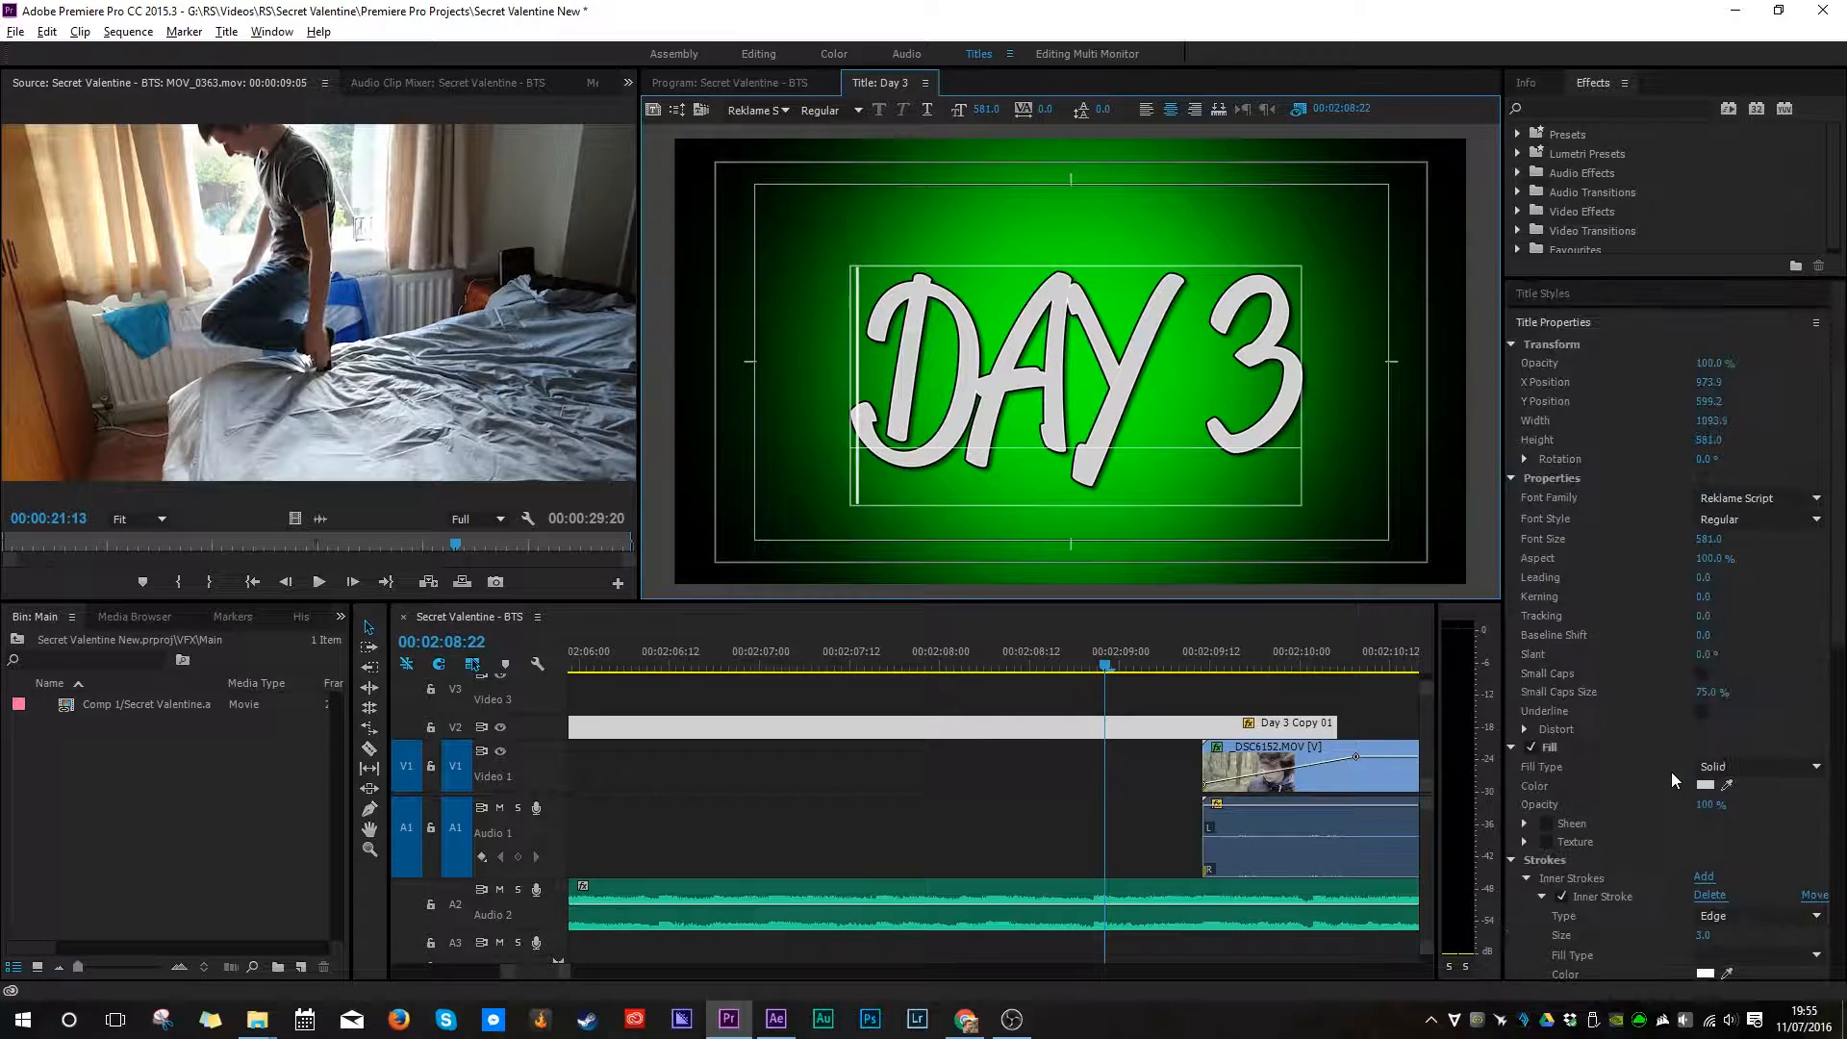
- Look through the title styles, title tools and title actions available for the Day 3 title
left_click(1604, 289)
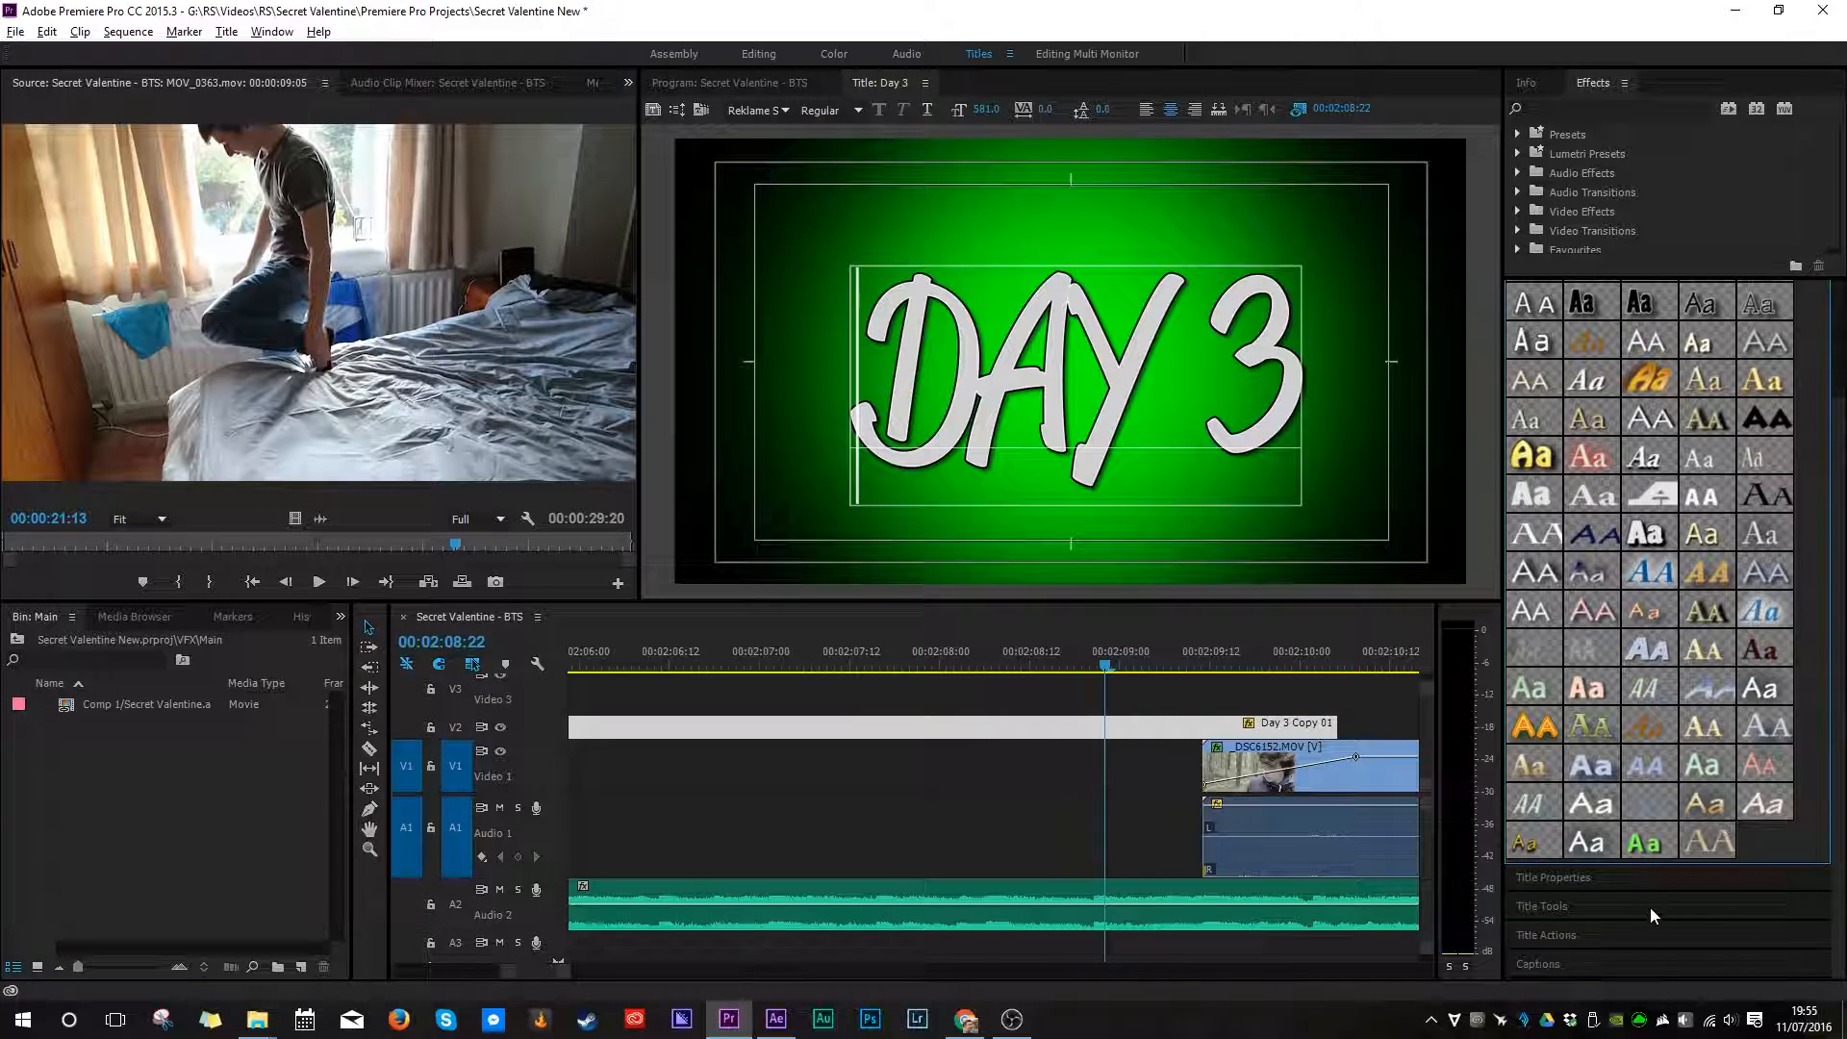
left_click(1631, 904)
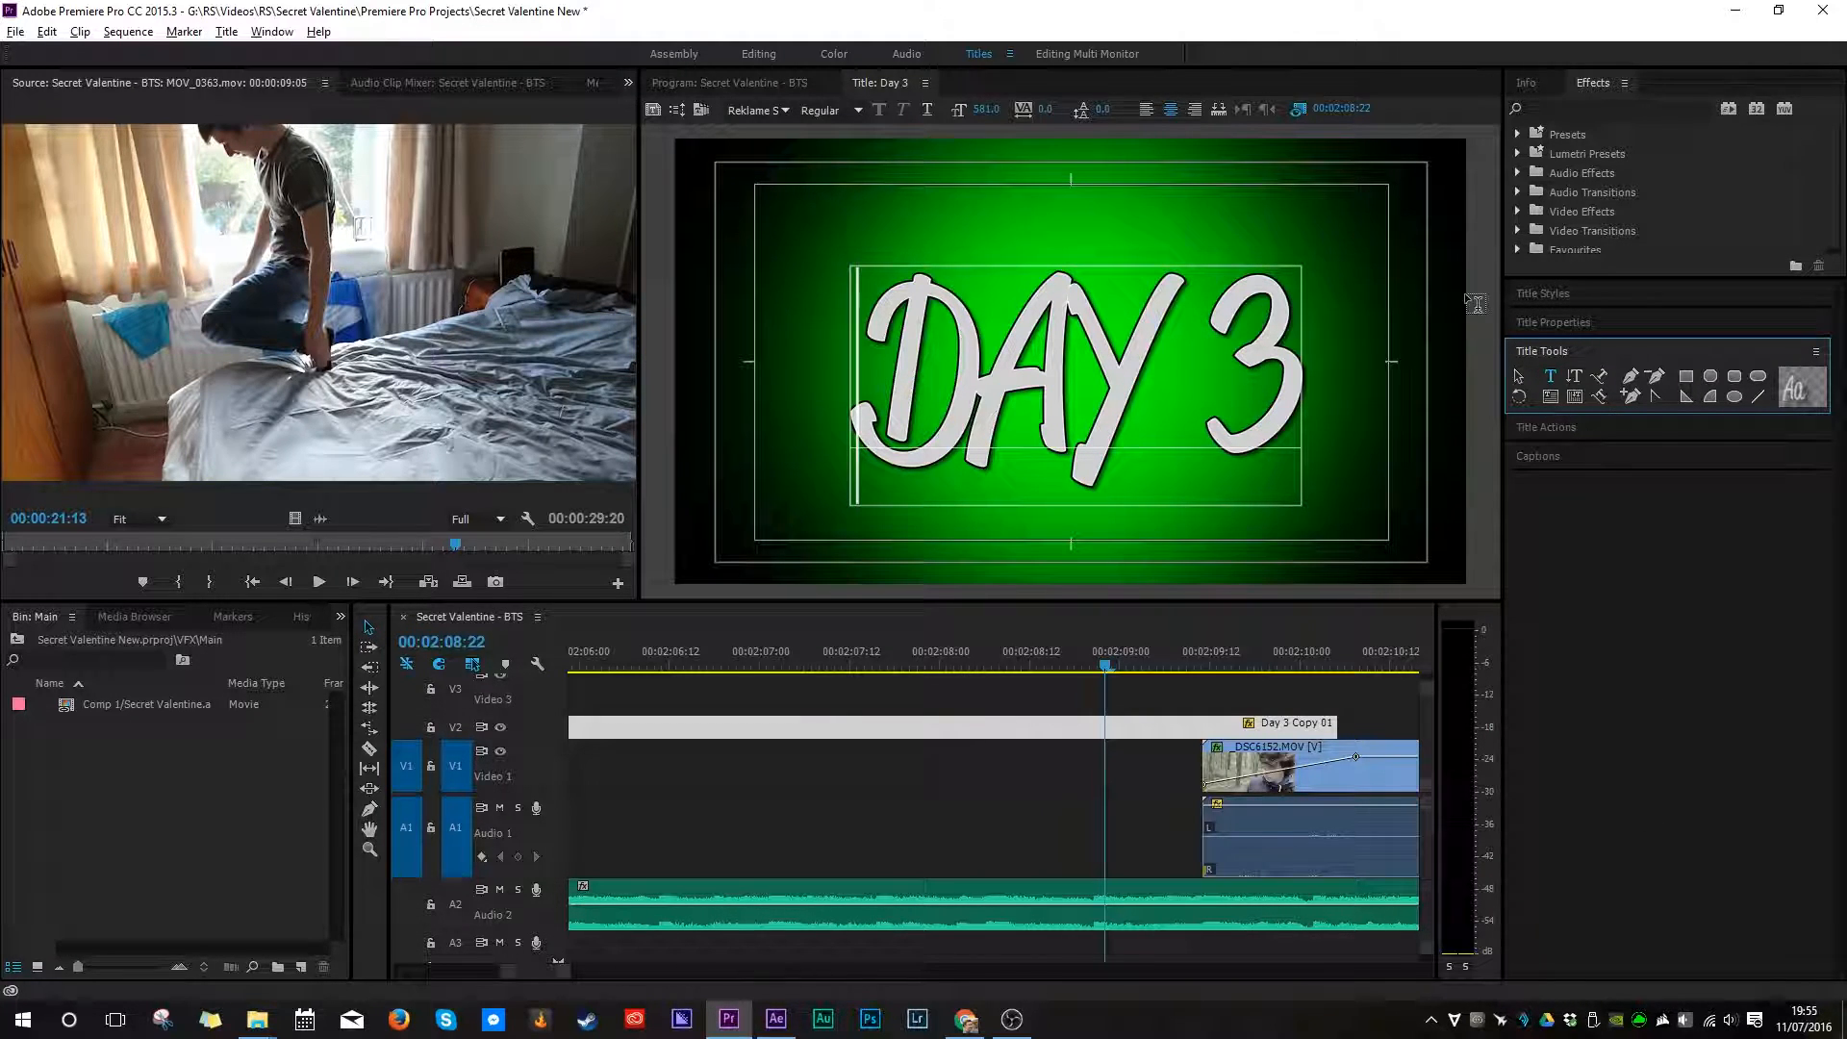
left_click(1604, 424)
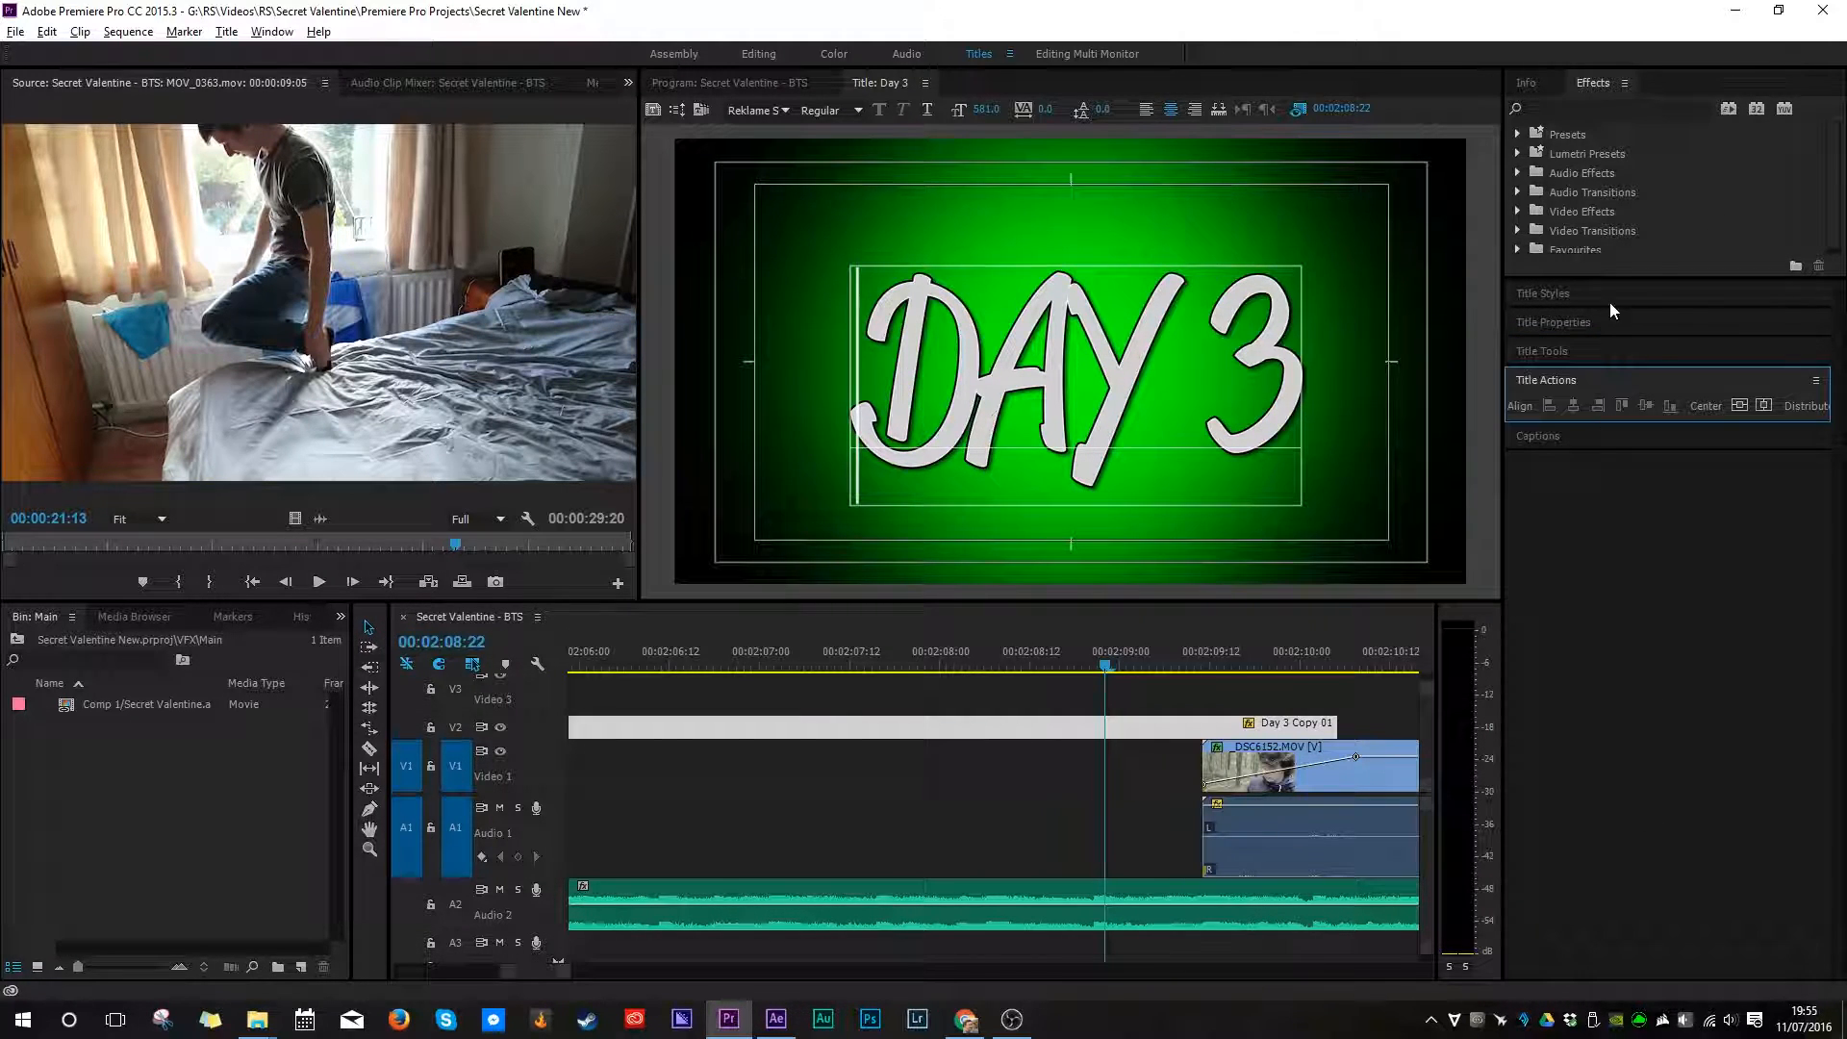
- Return to the Editing workspace, reopen the Day 3 title in its own window and enlarge the window
left_click(767, 52)
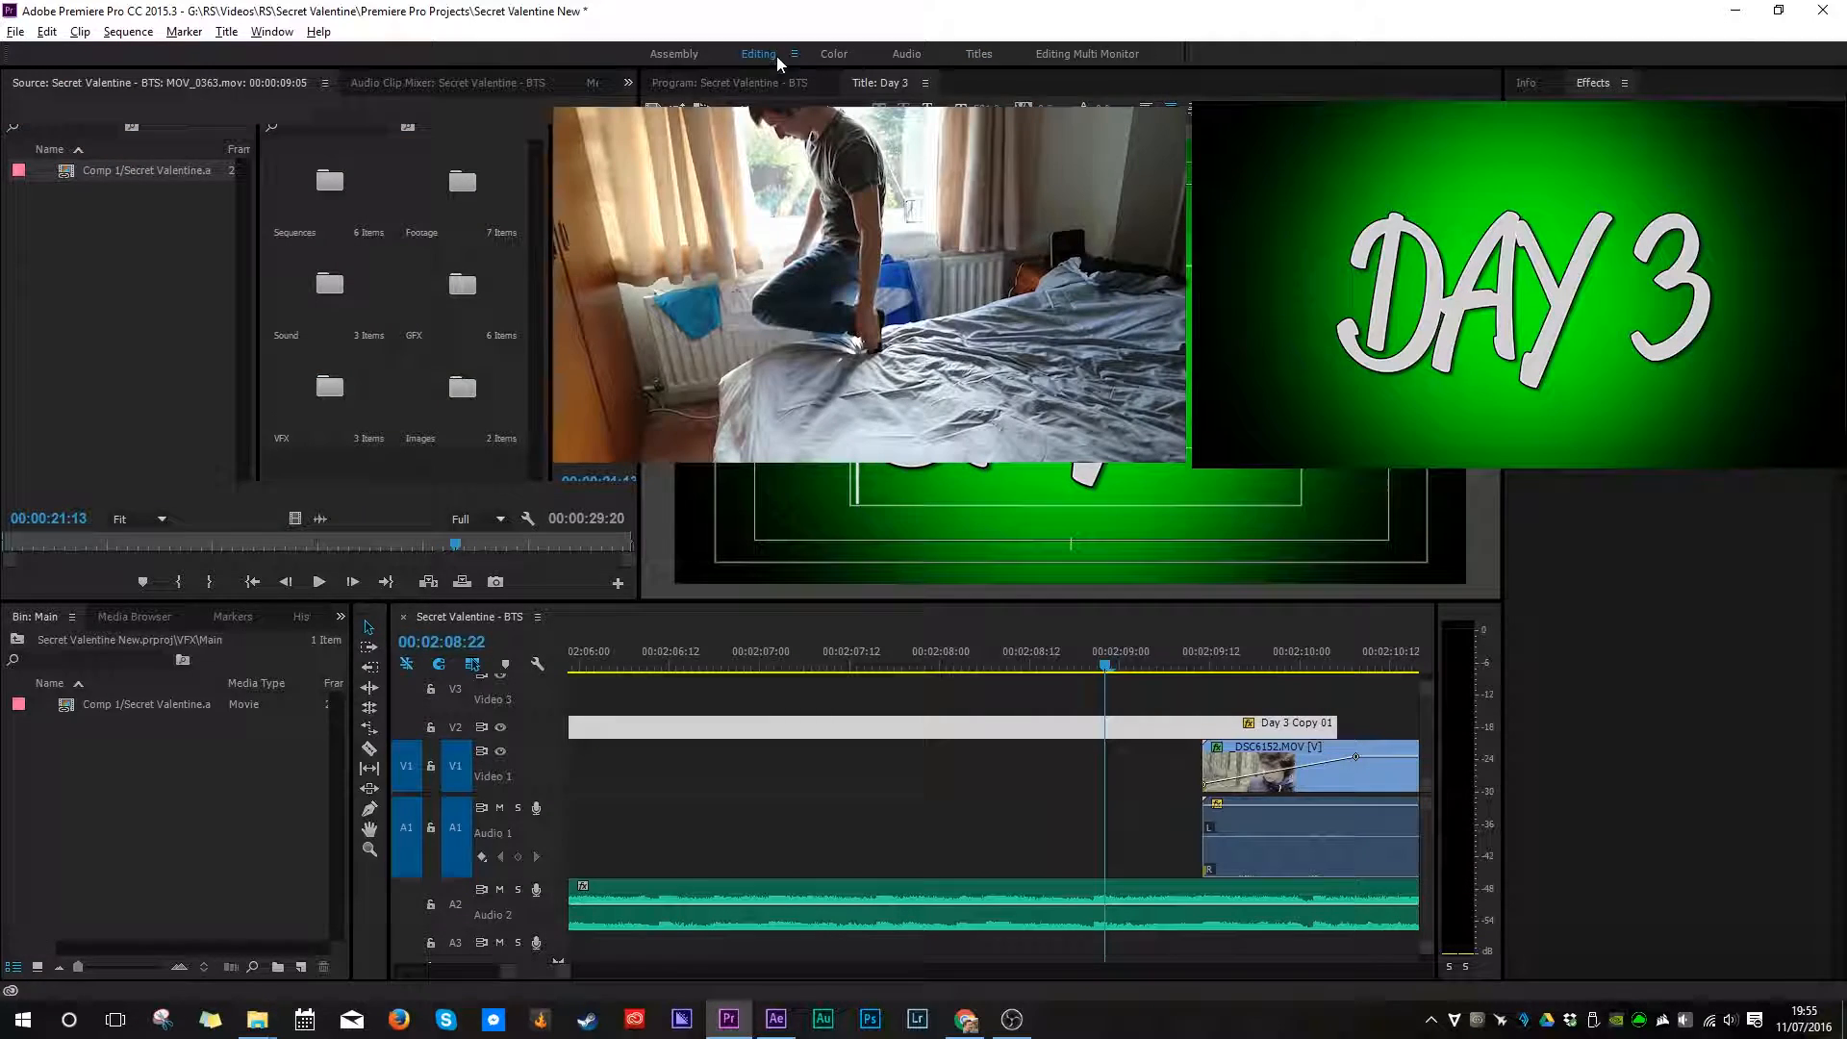
double_click(769, 705)
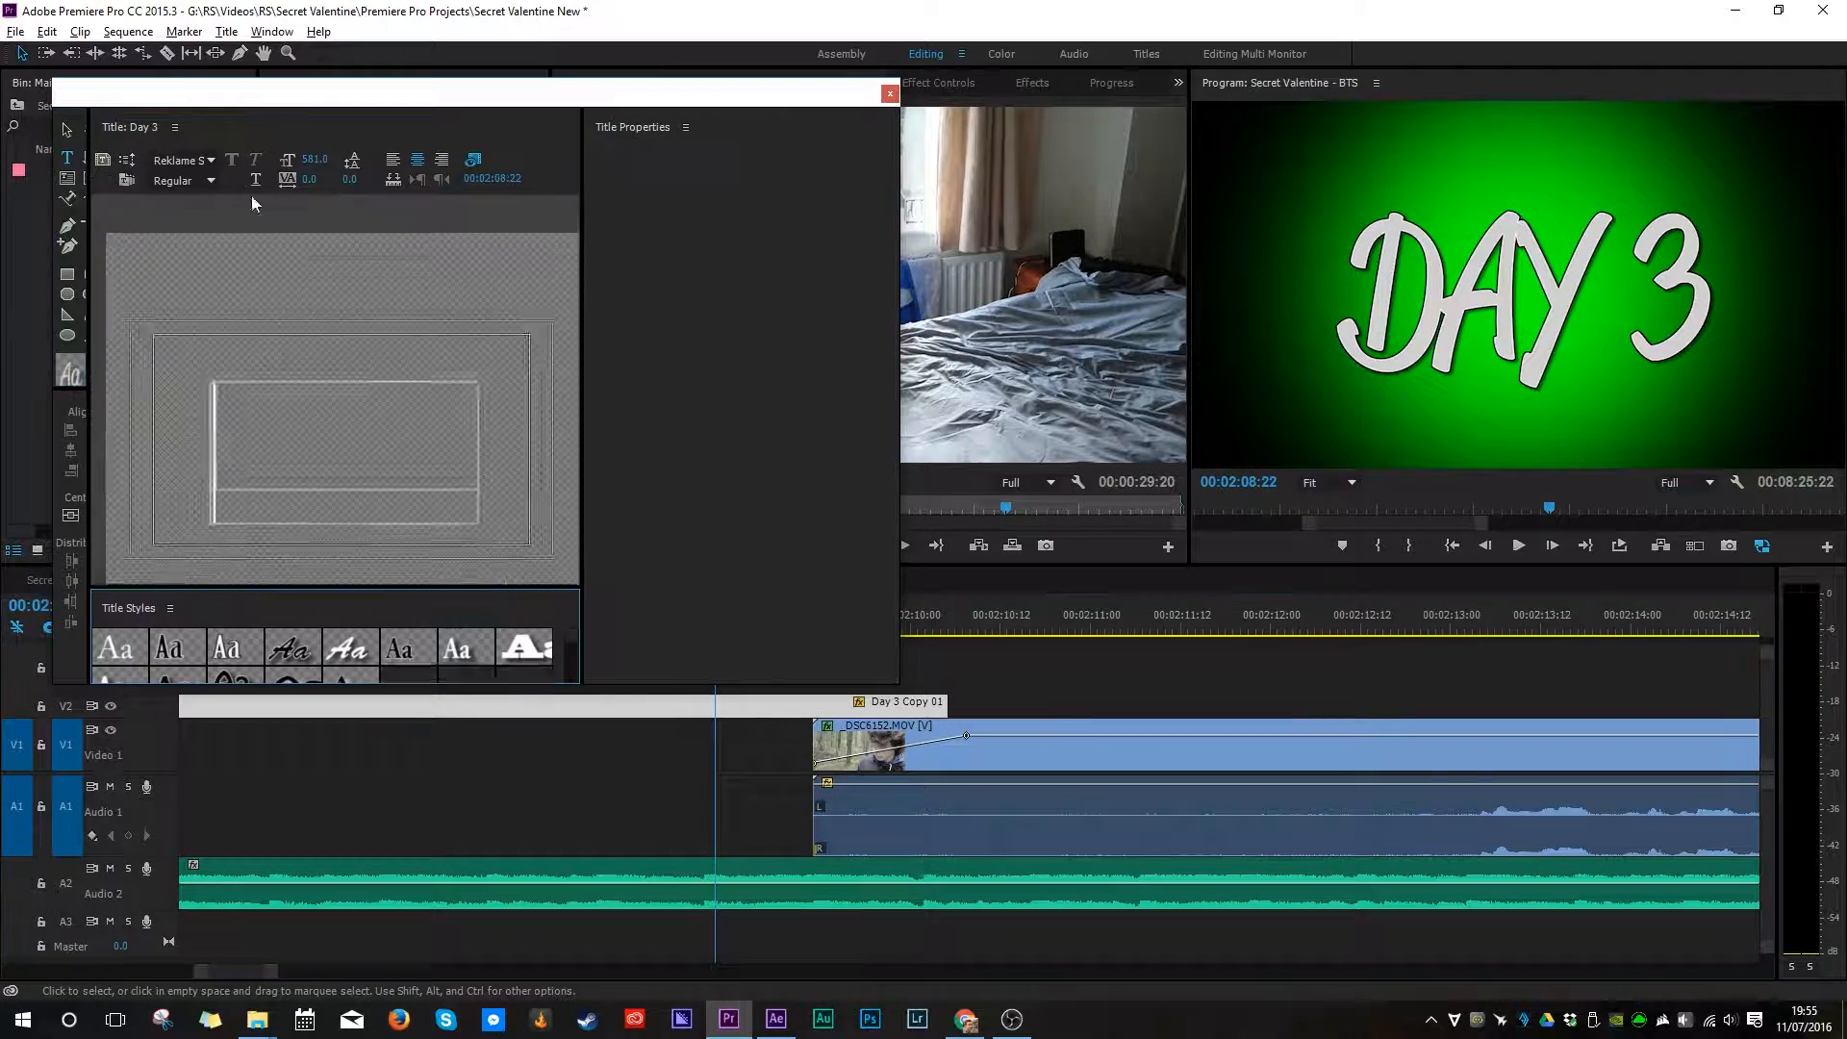
left_click_drag(102, 496, 116, 496)
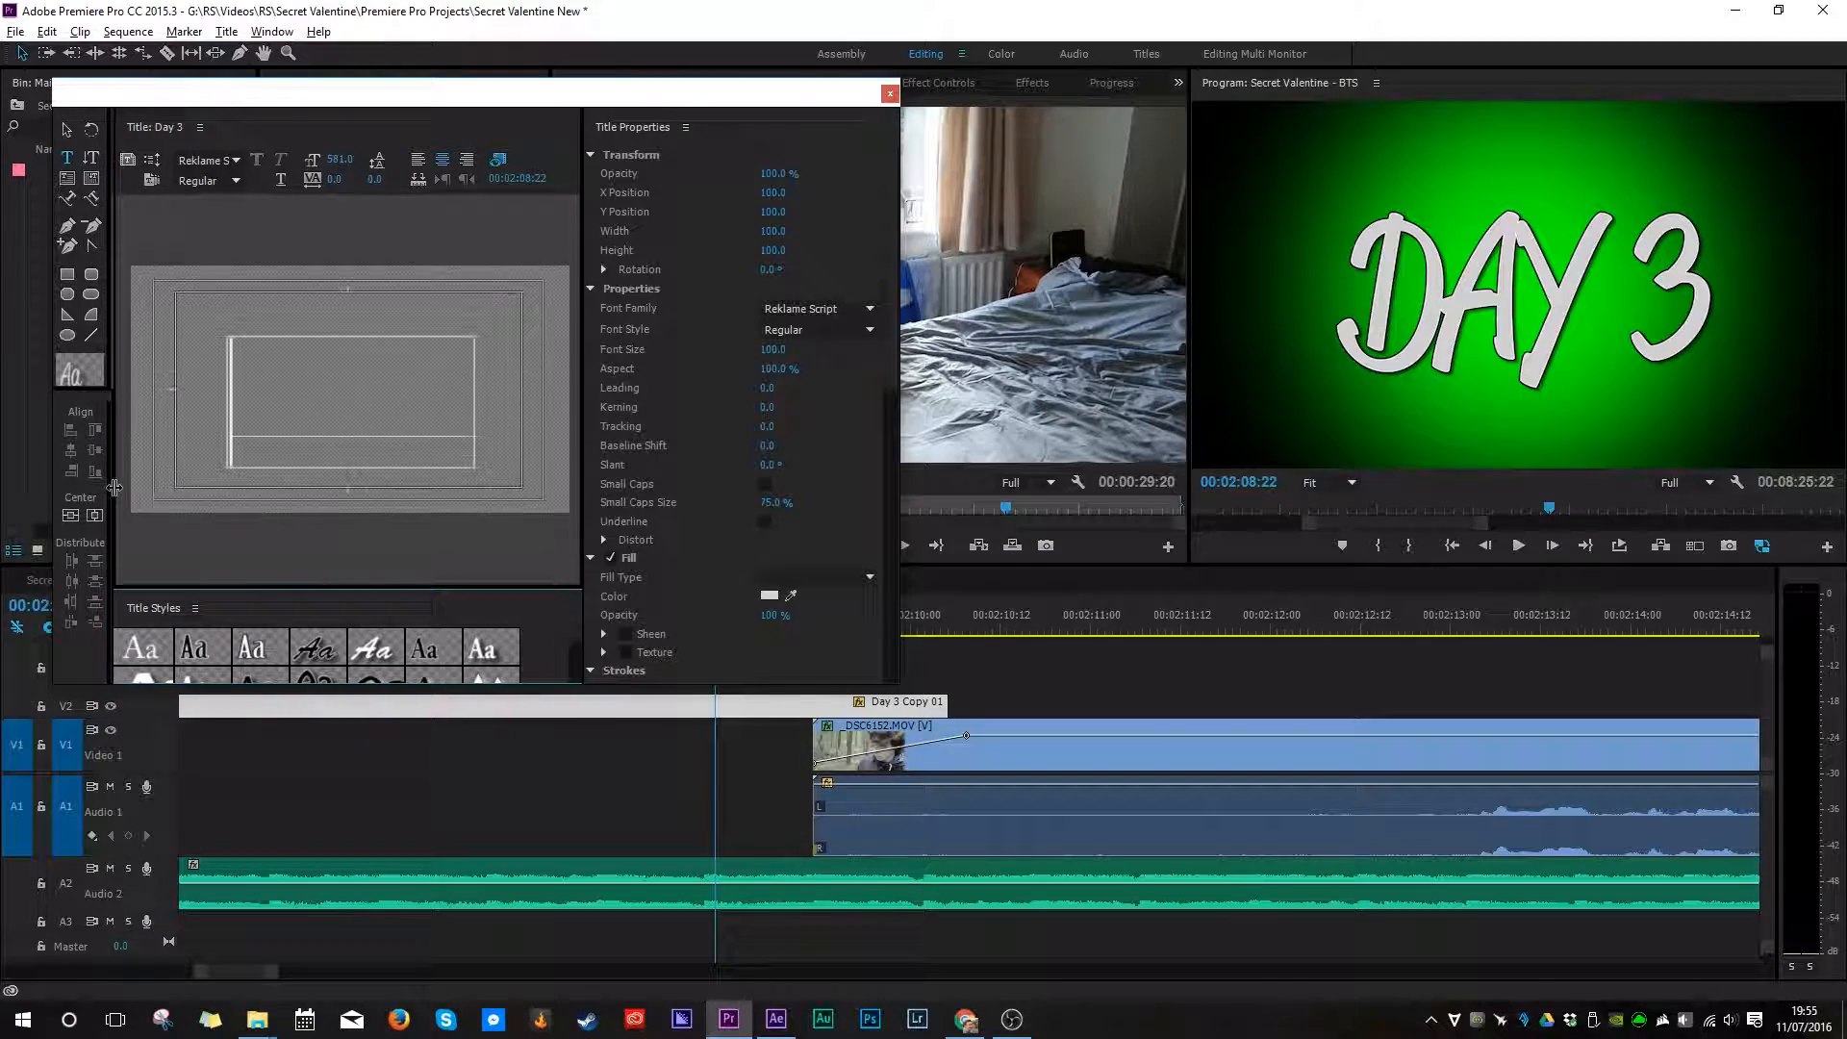
mouse_move(898, 684)
left_mouse_down()
mouse_move(1198, 884)
mouse_move(1010, 872)
left_mouse_up()
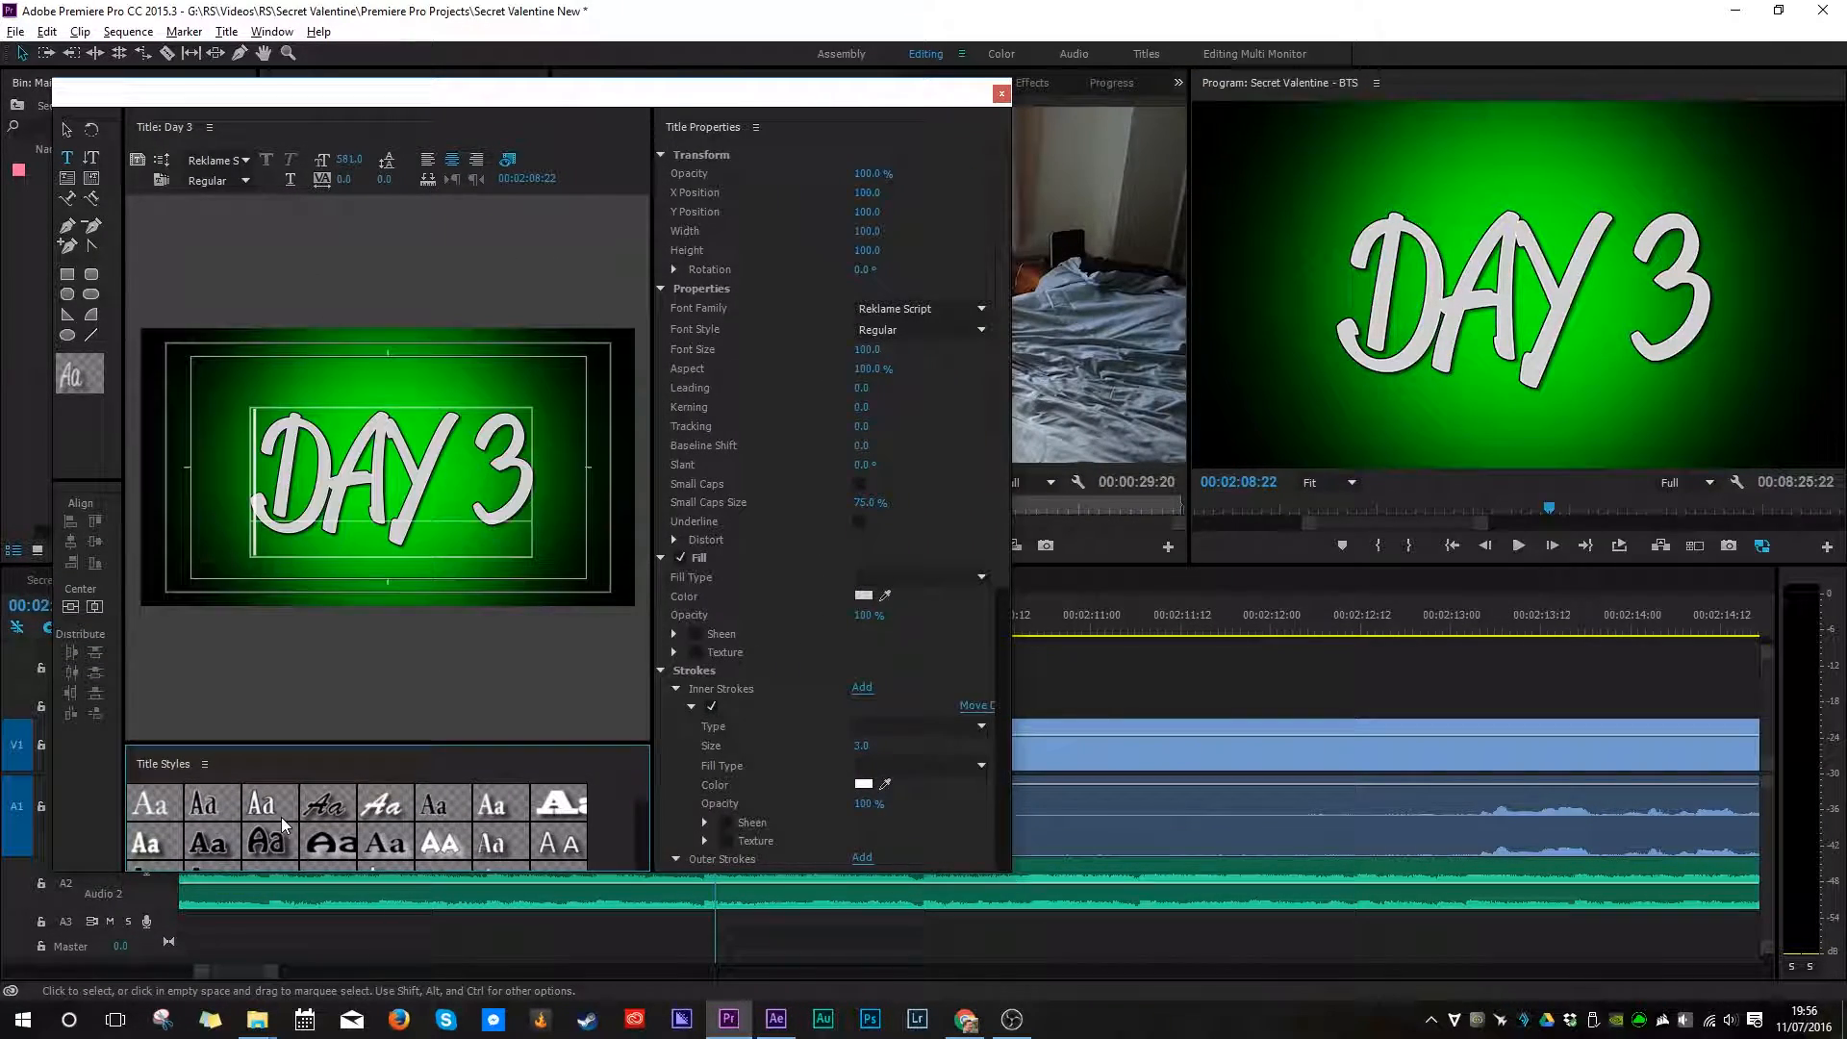
- Center the DAY 3 text horizontally and vertically in the frame and close the title window
left_click(70, 606)
left_click(94, 606)
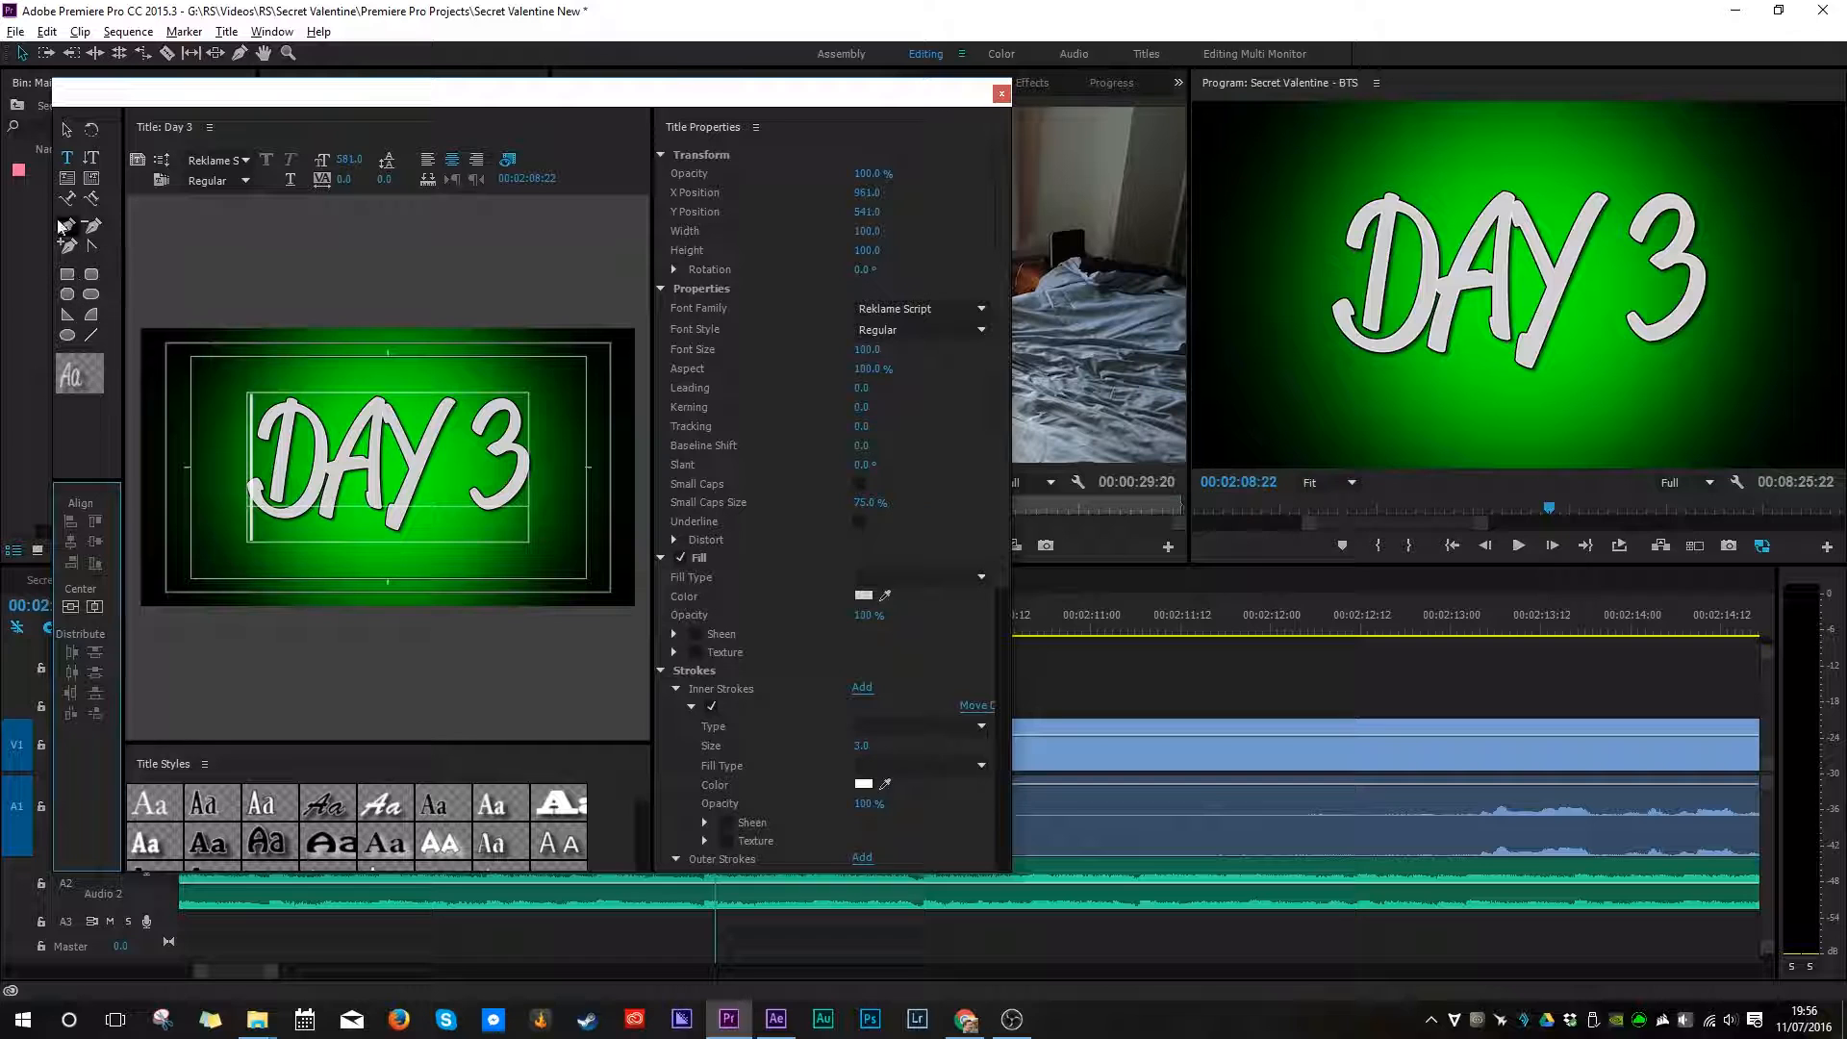
left_click(1001, 94)
left_click(753, 658)
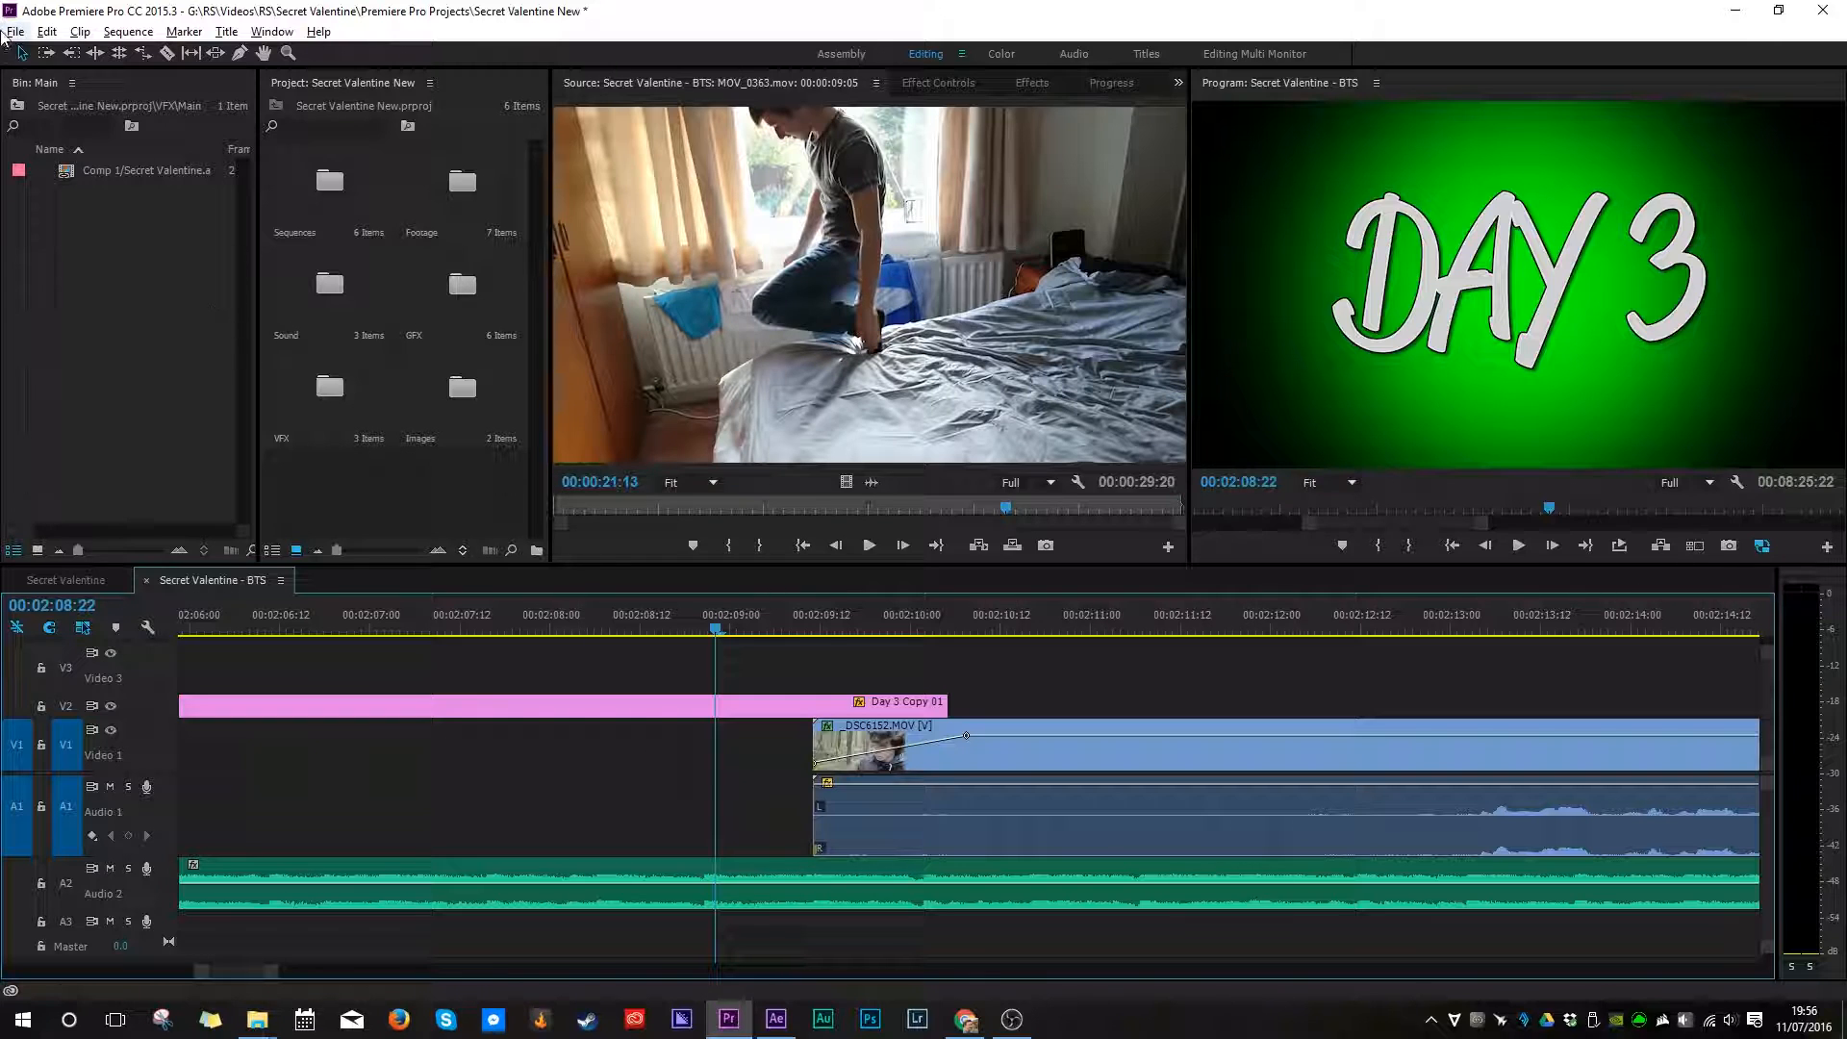
- Go up from the Main bin to the project's root folder and deselect the Day 3 title clip
left_click(17, 106)
left_click(17, 106)
left_click(771, 662)
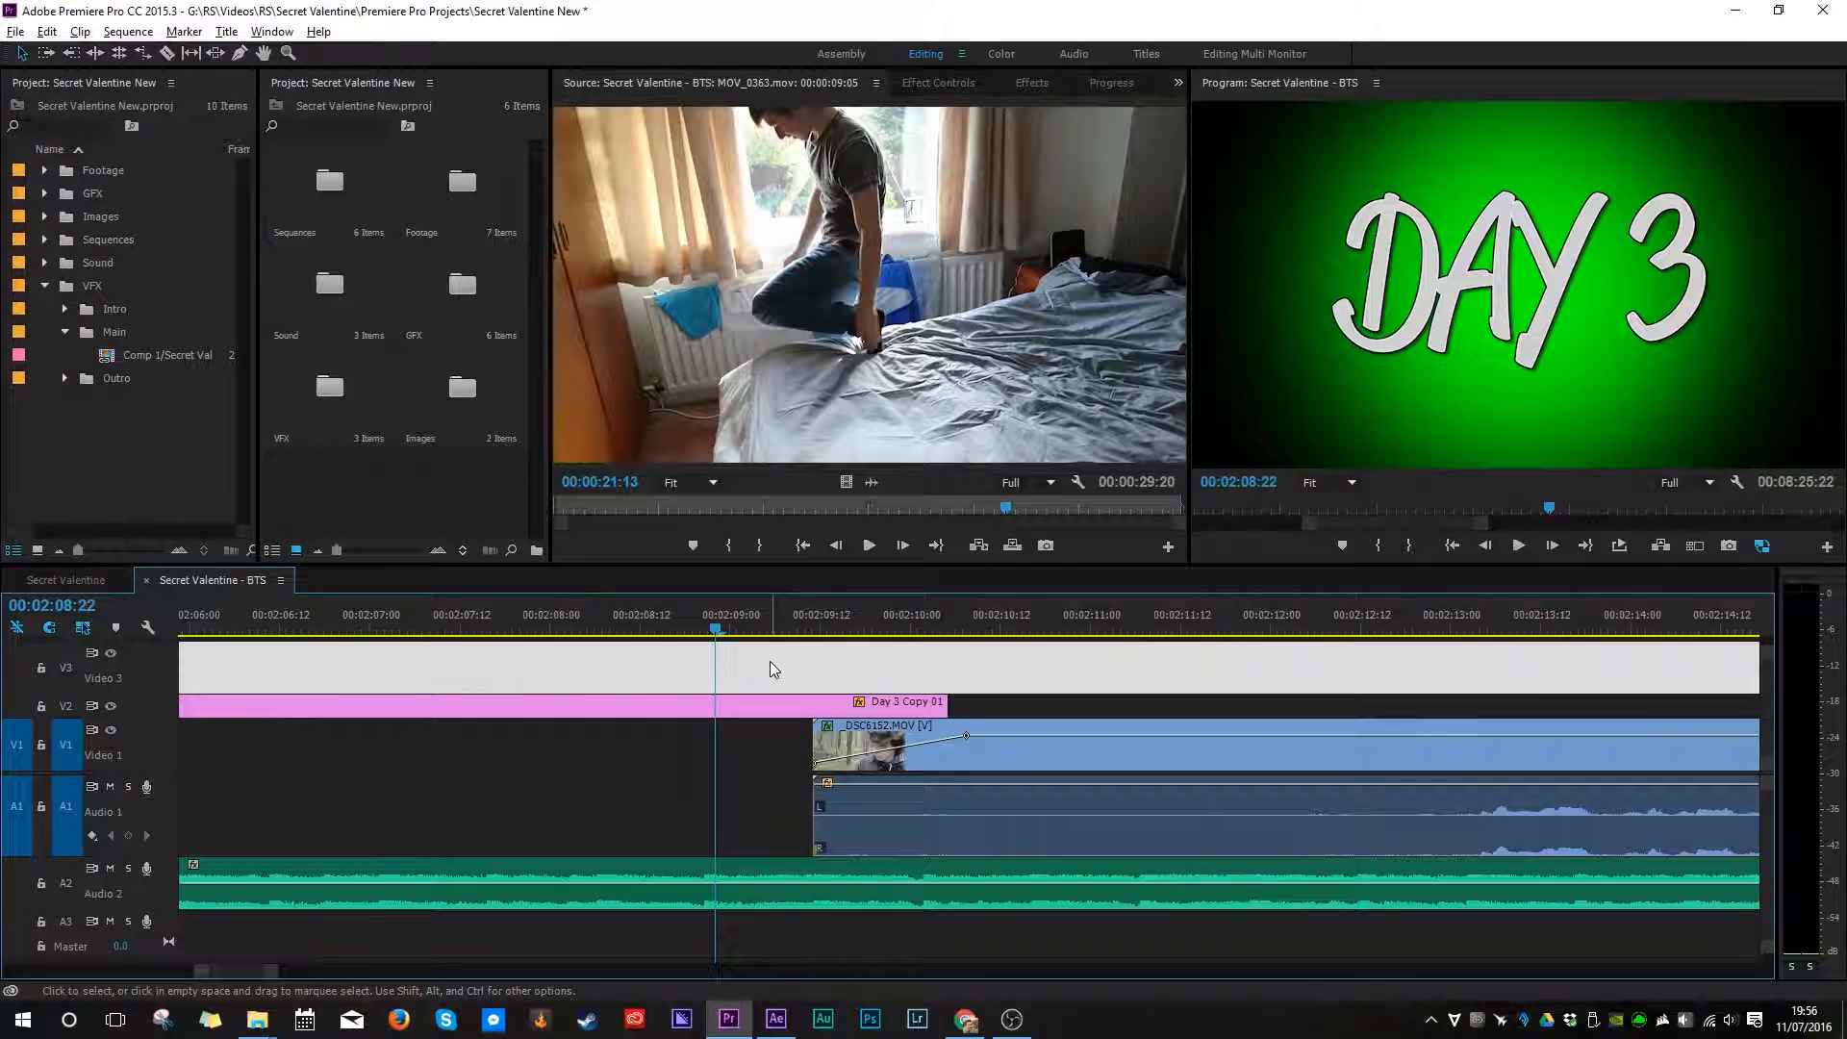
left_click(1058, 708)
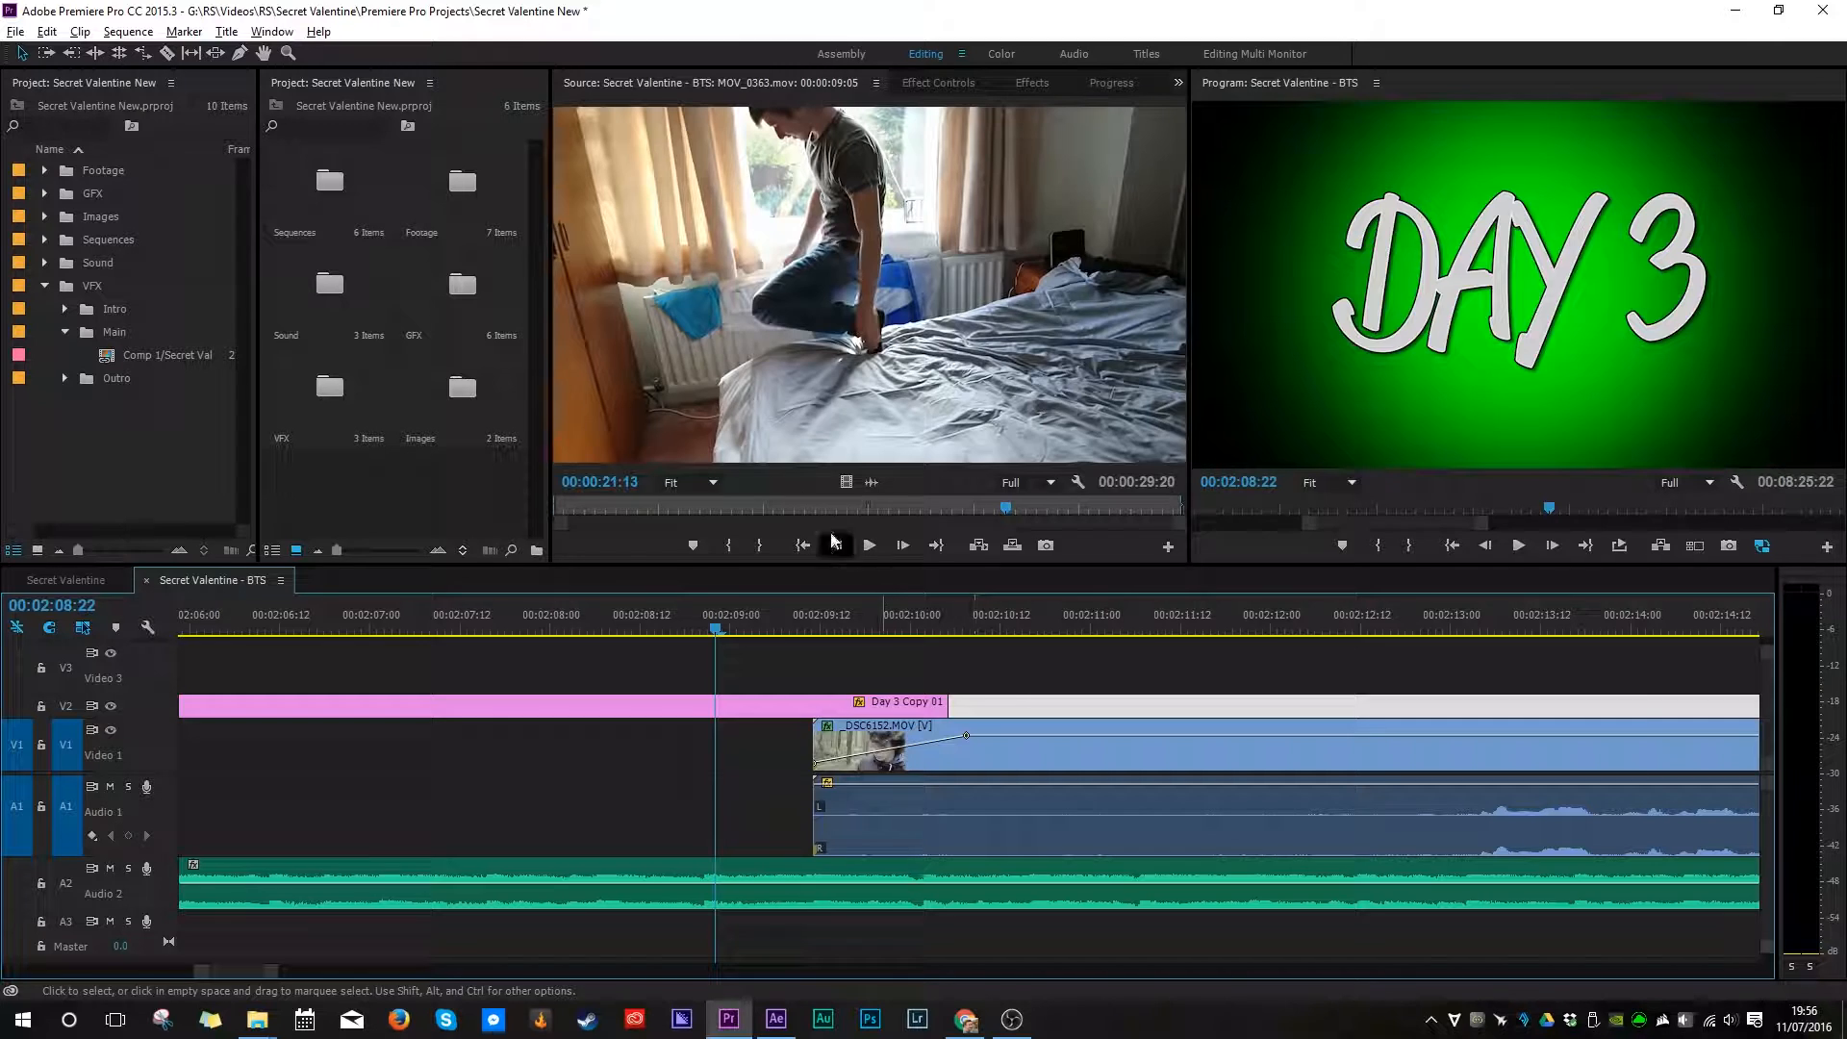
- Switch to After Effects, open the Credits comp and preview its scrolling text from the start before switching back out
key("alt+Tab")
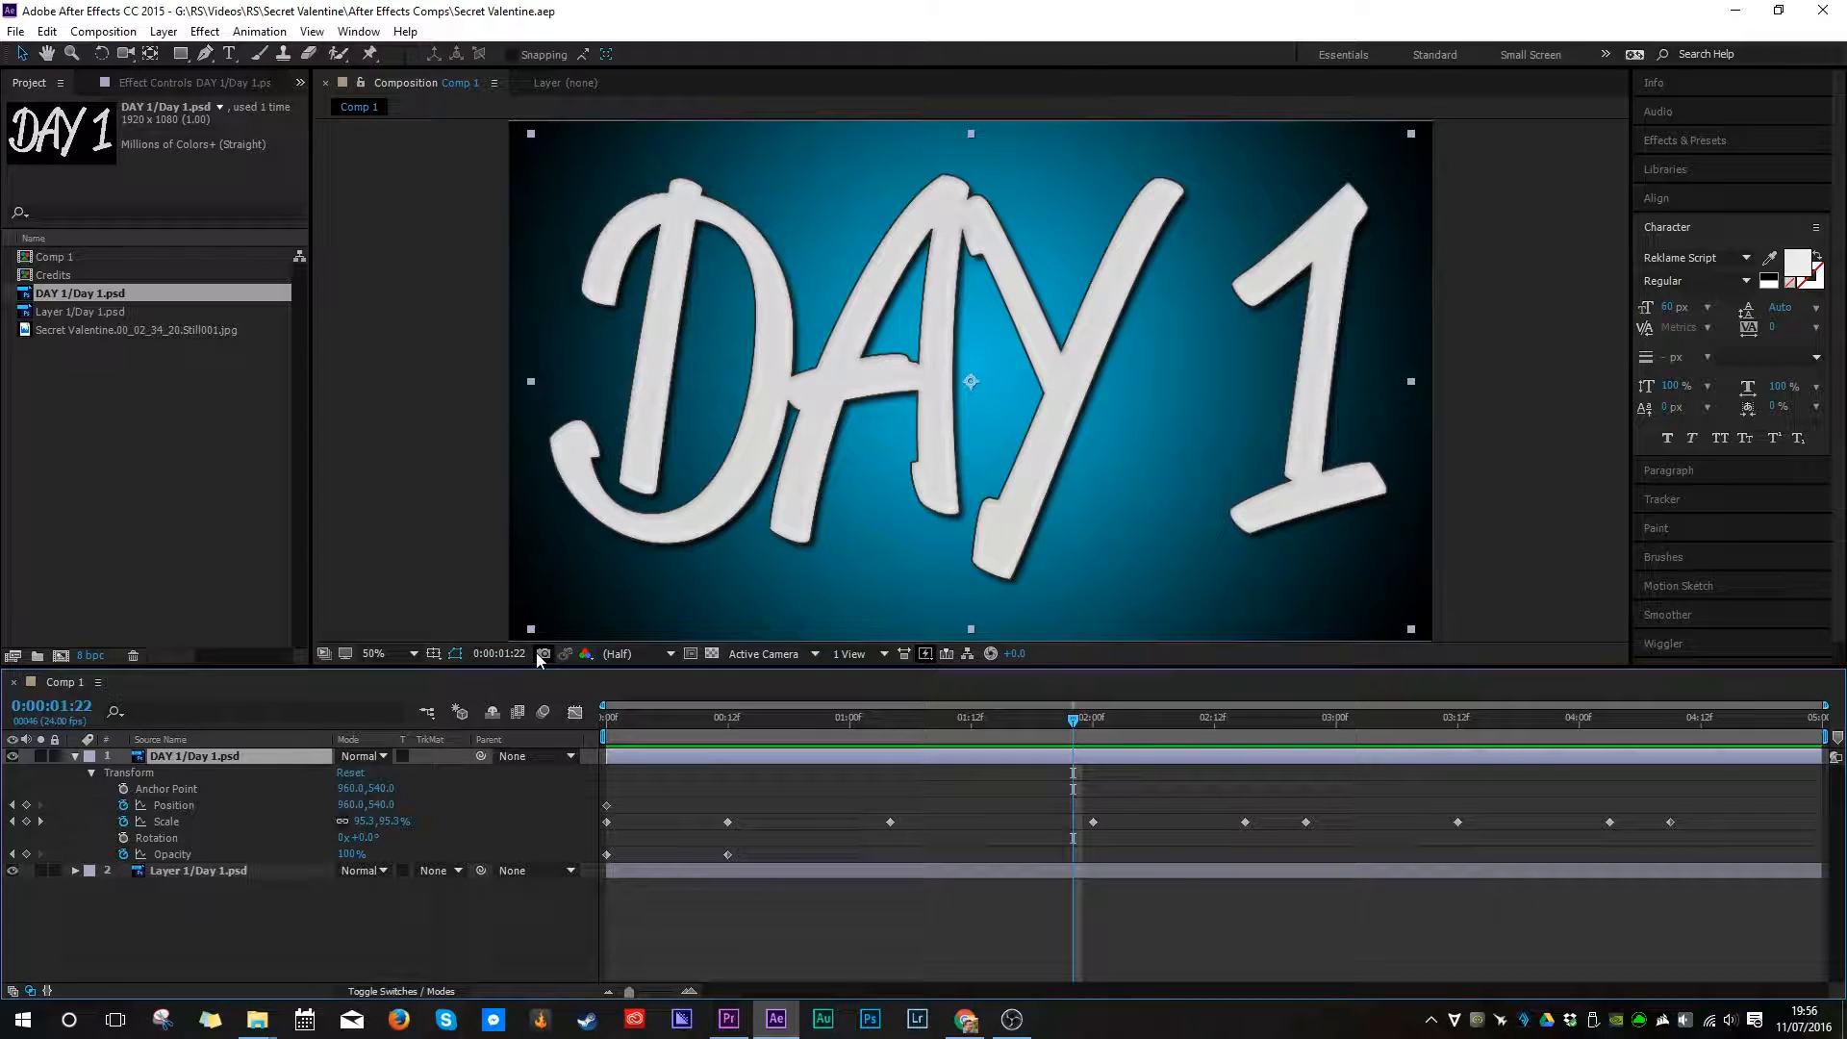
double_click(61, 273)
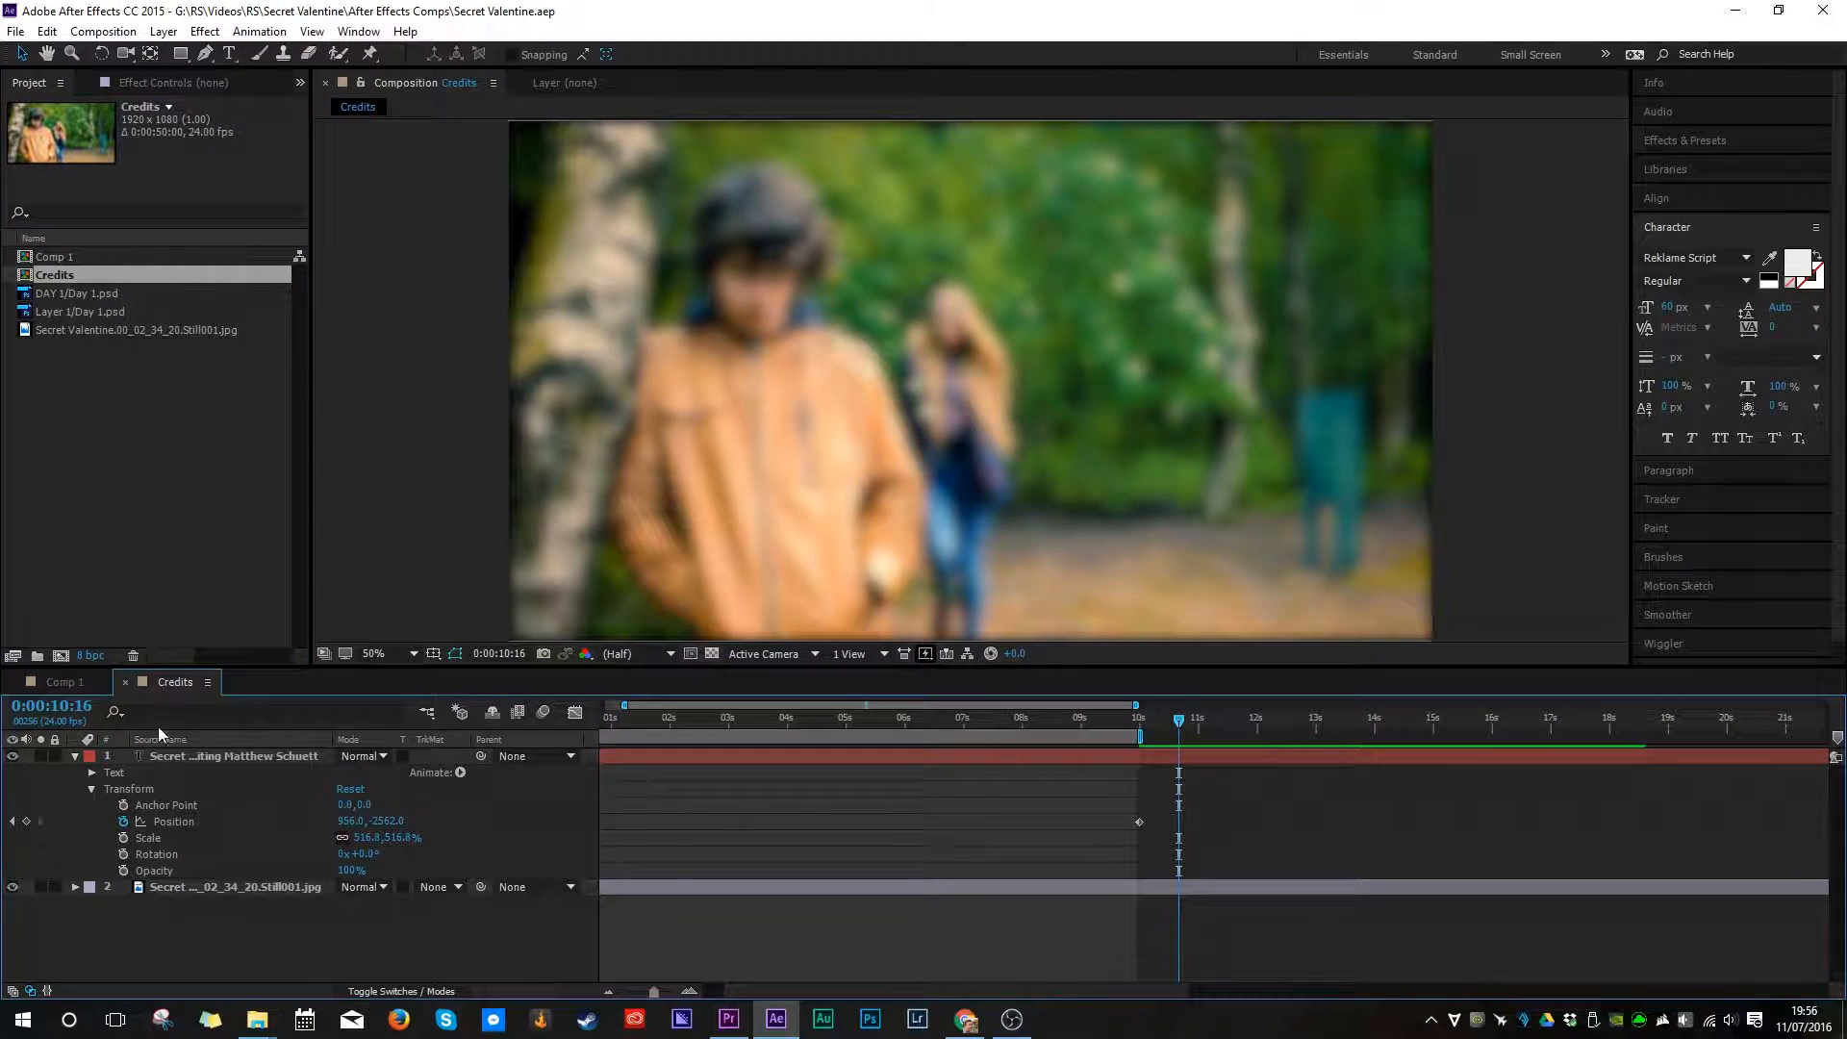
left_click_drag(1090, 720, 309, 712)
key("space")
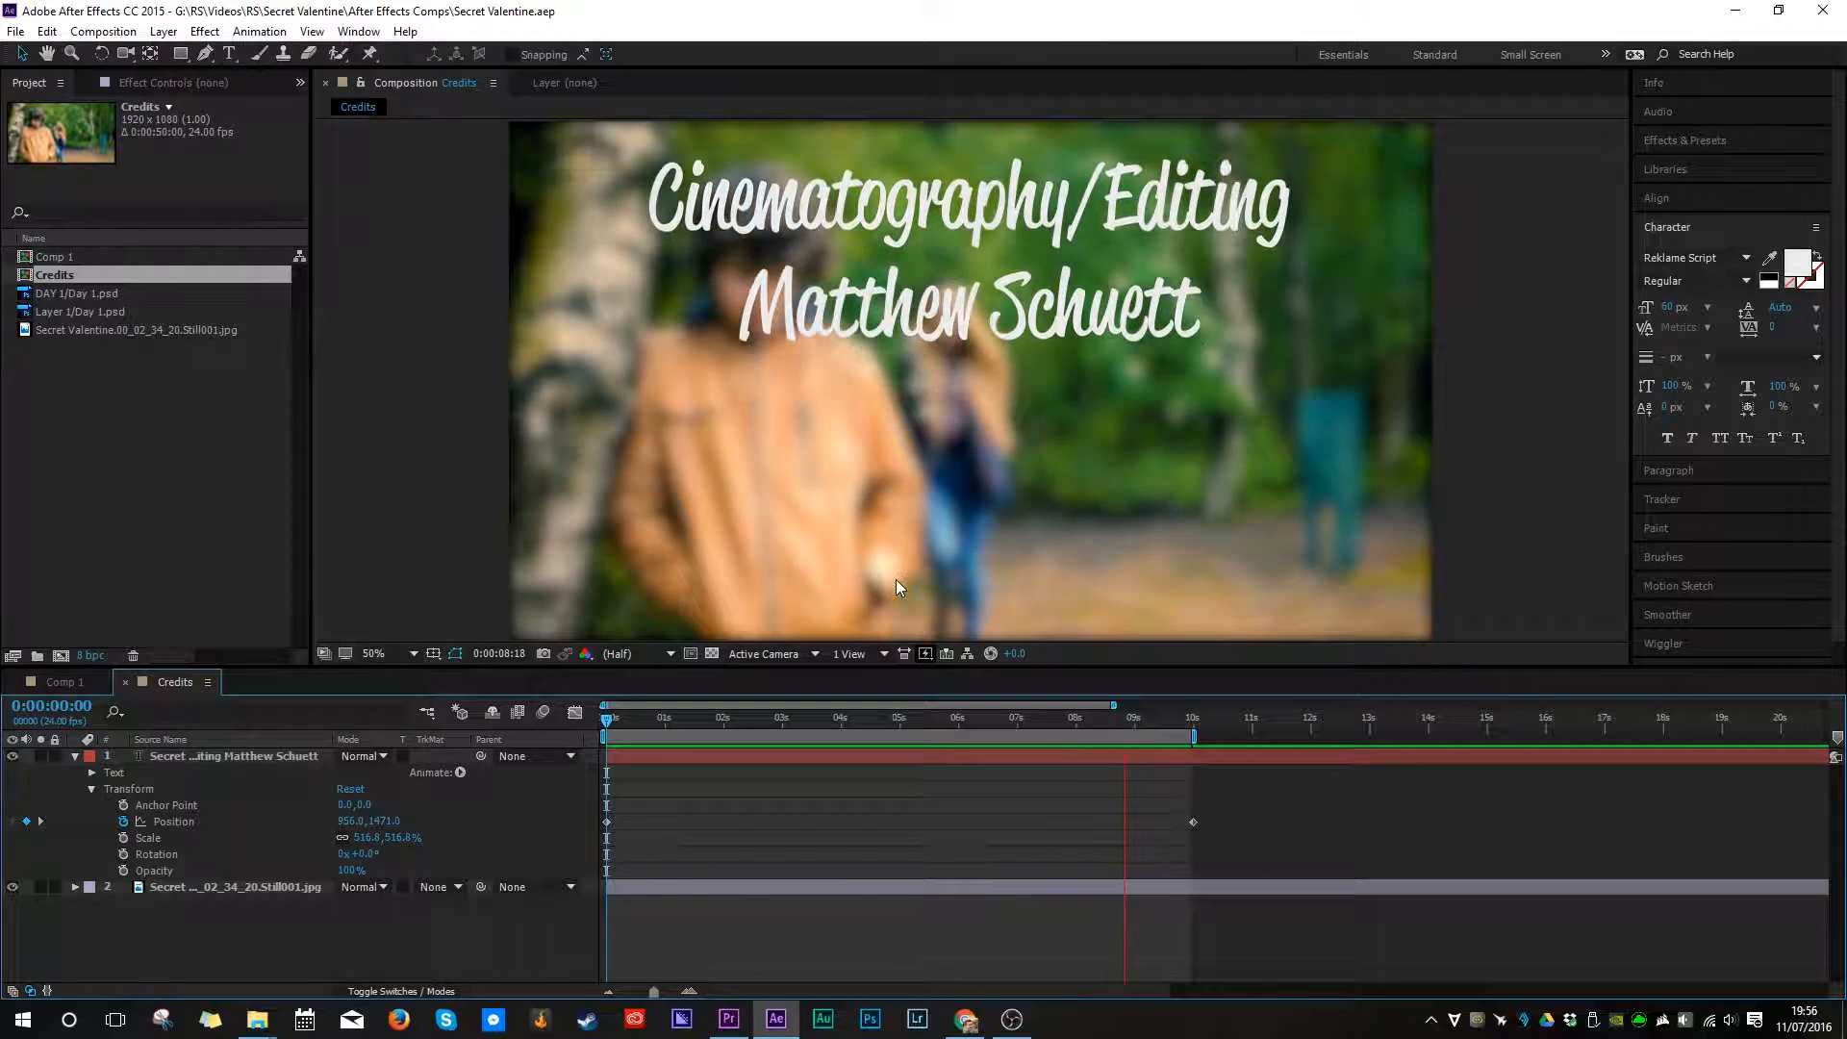
key("alt+Tab")
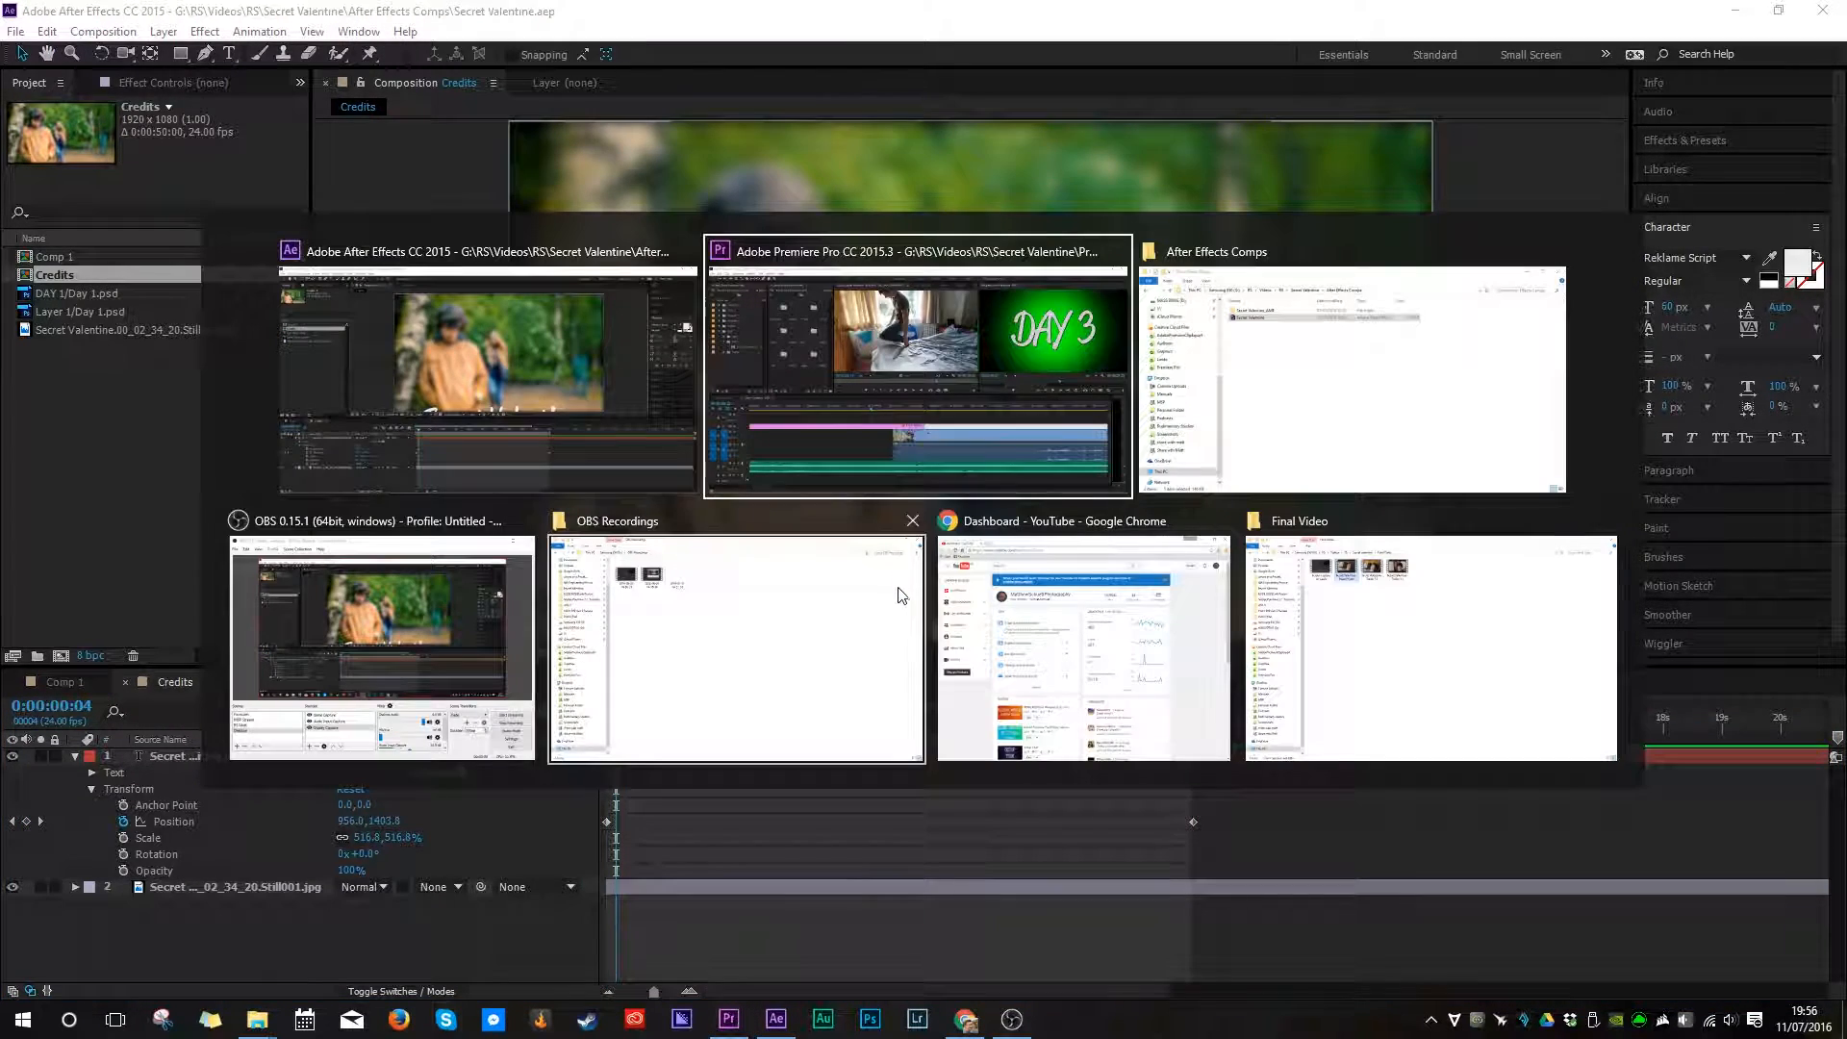
- Switch to Premiere Pro, open the frame export for a forest shot in the Secret Valentine sequence, cancel it and return to After Effects
left_click(952, 365)
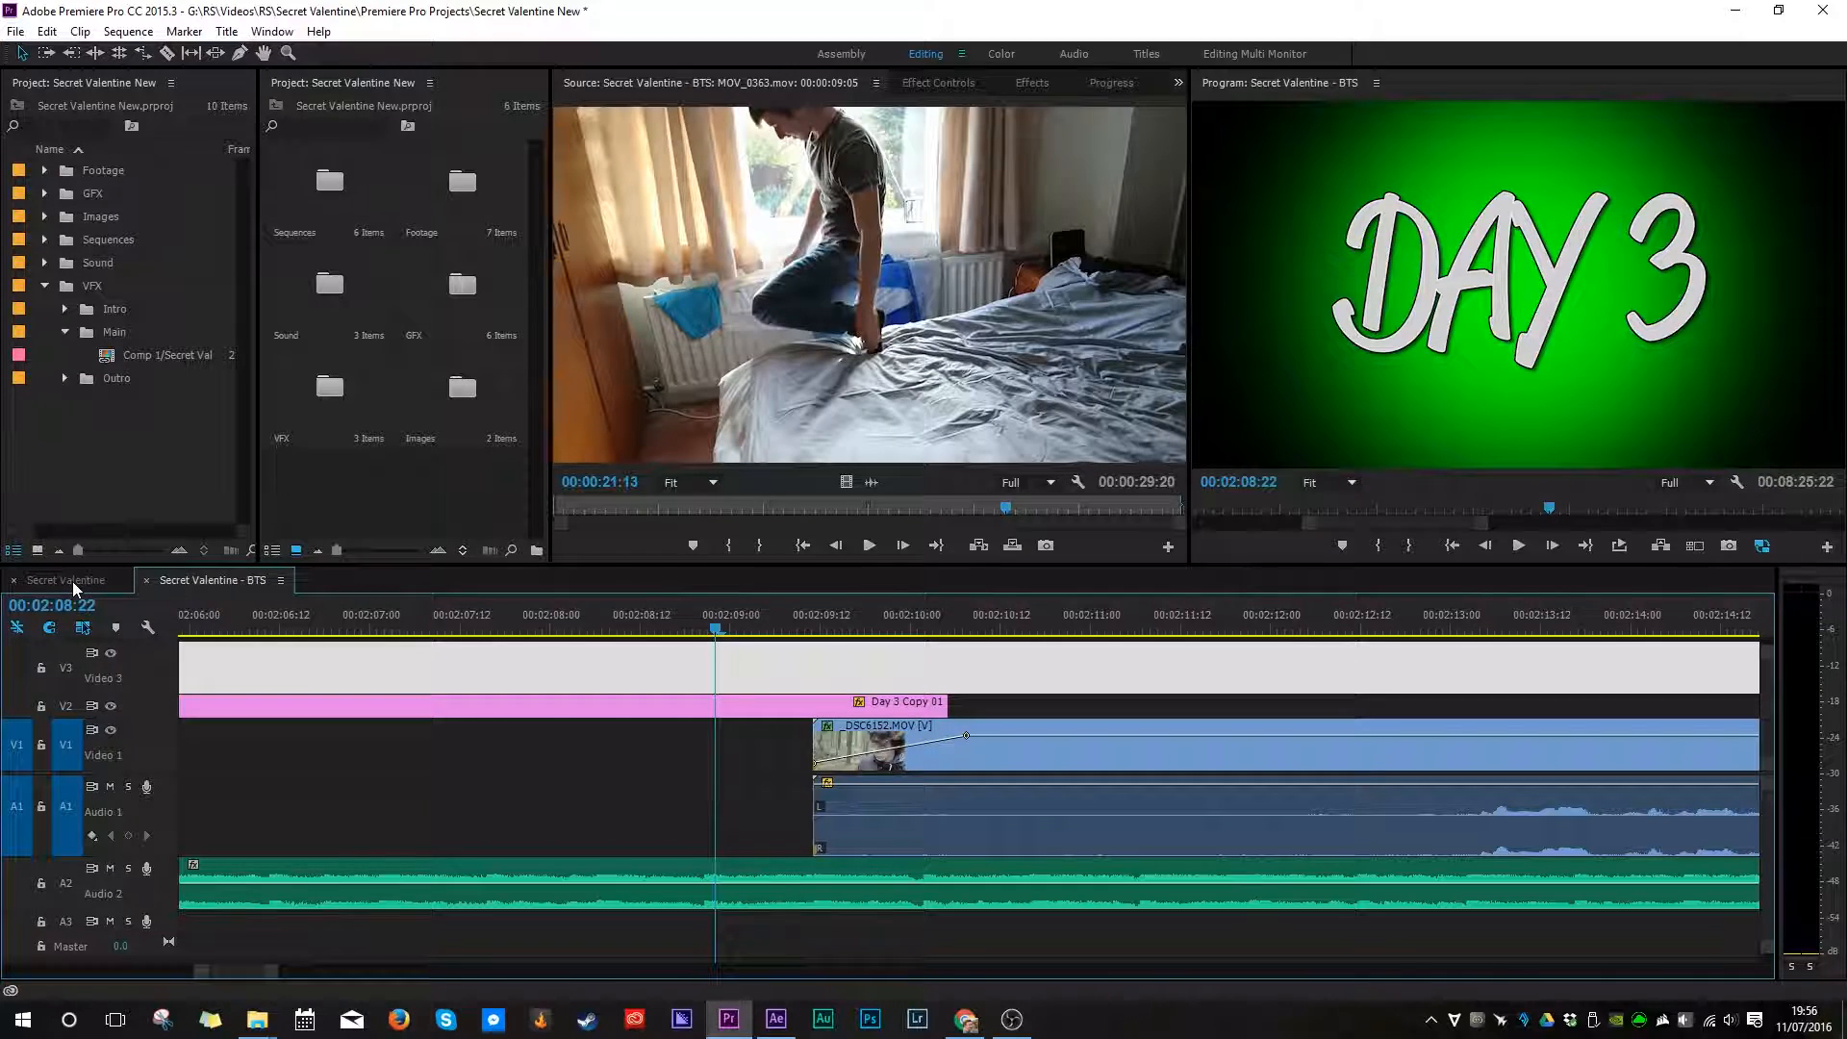
left_click(71, 582)
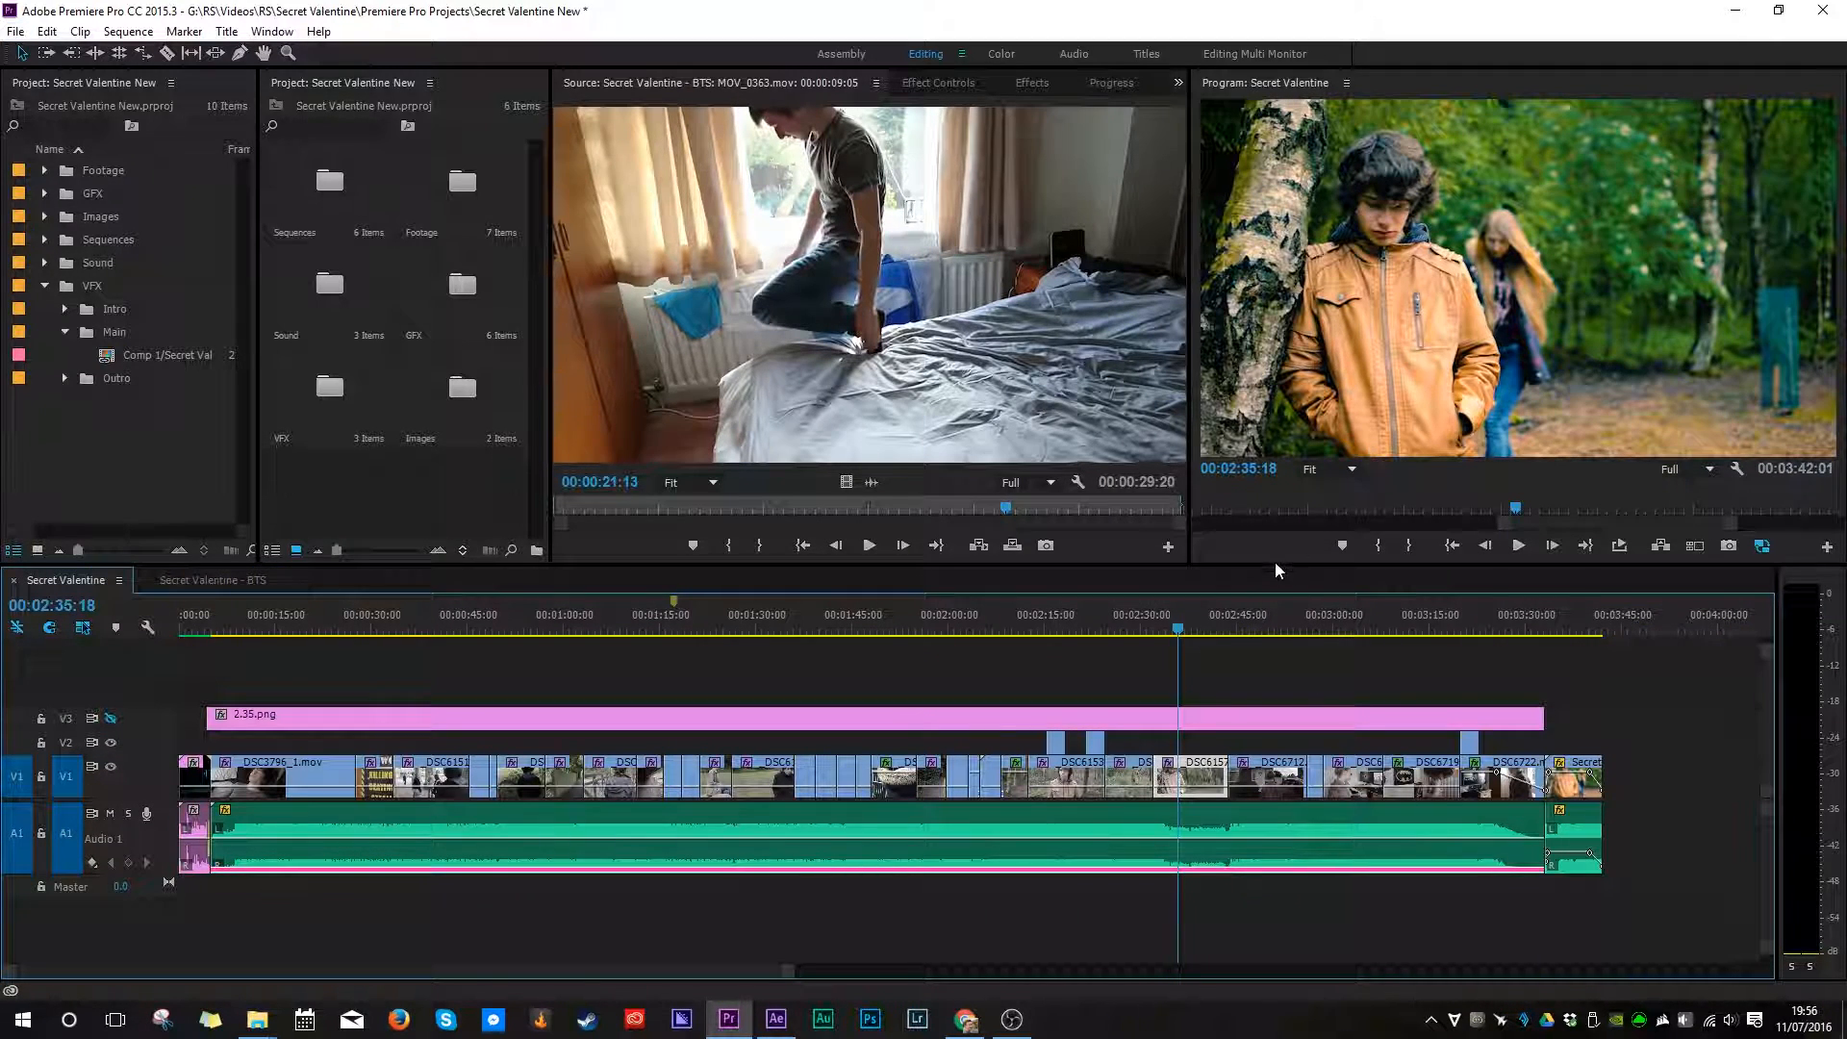
left_click(1729, 545)
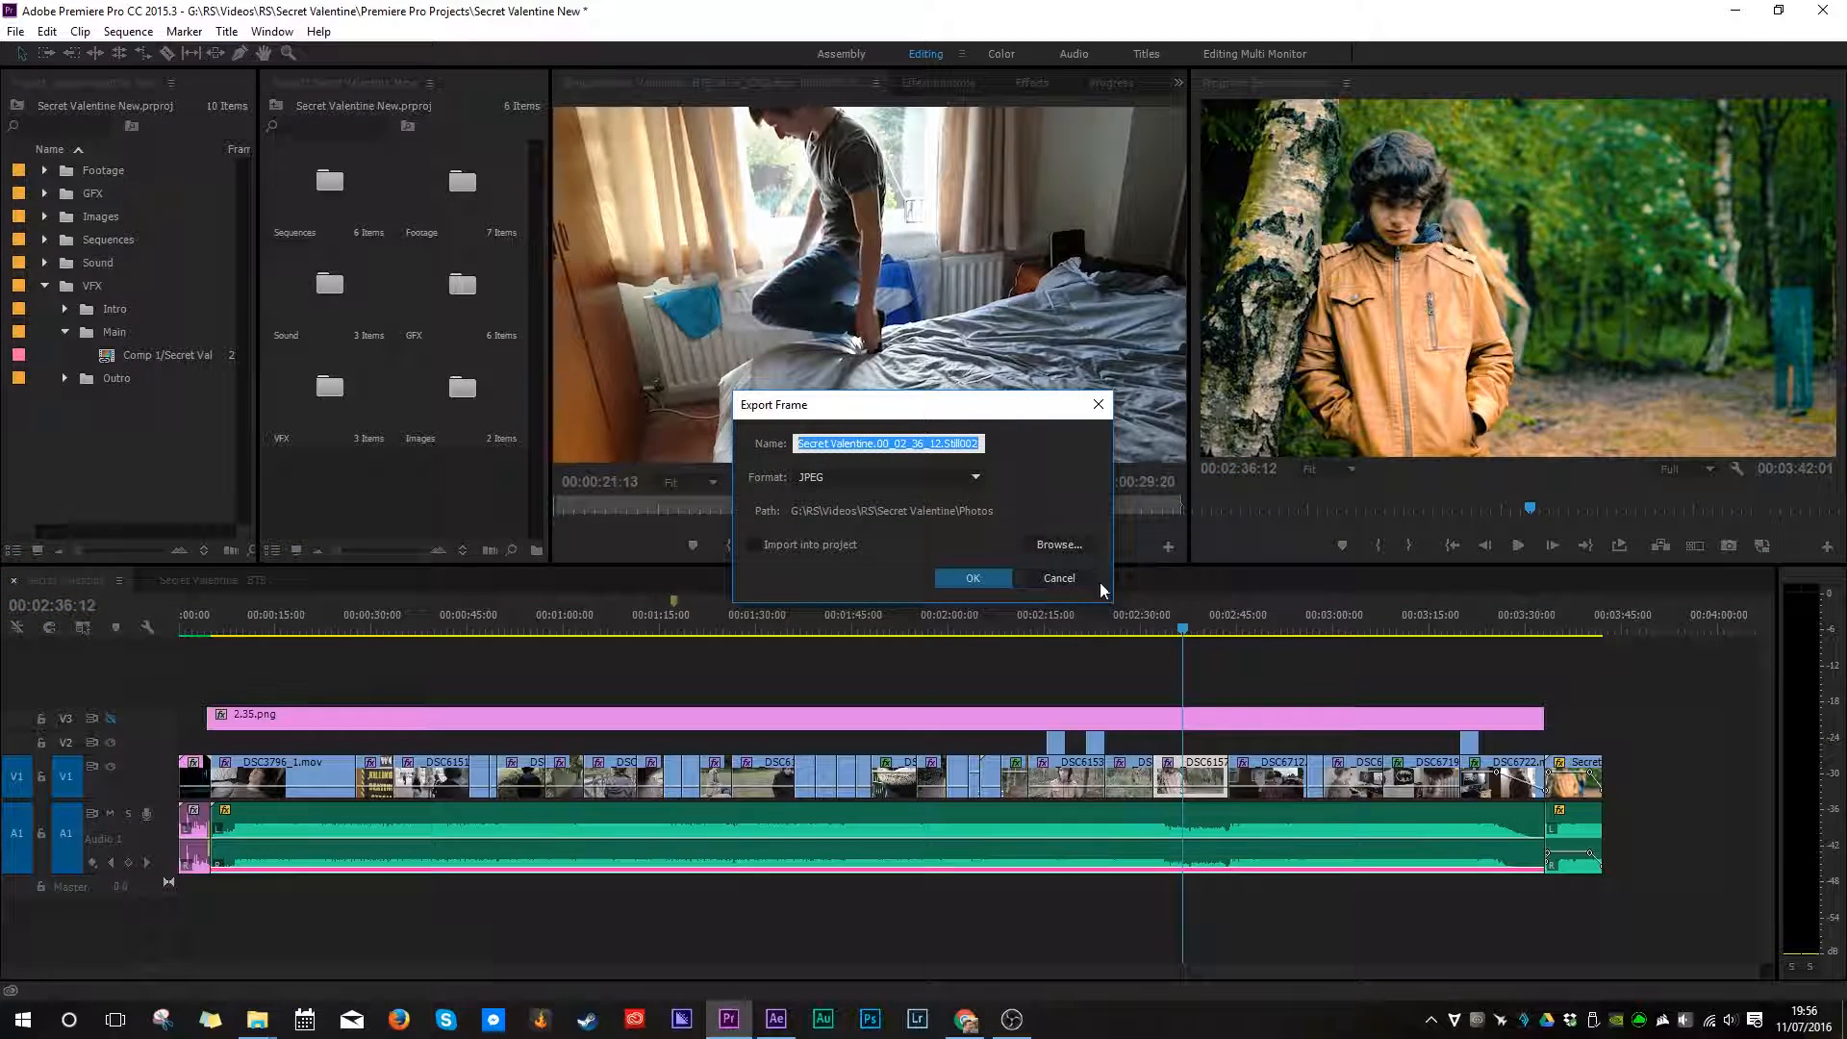
left_click(1059, 577)
key("alt+Tab")
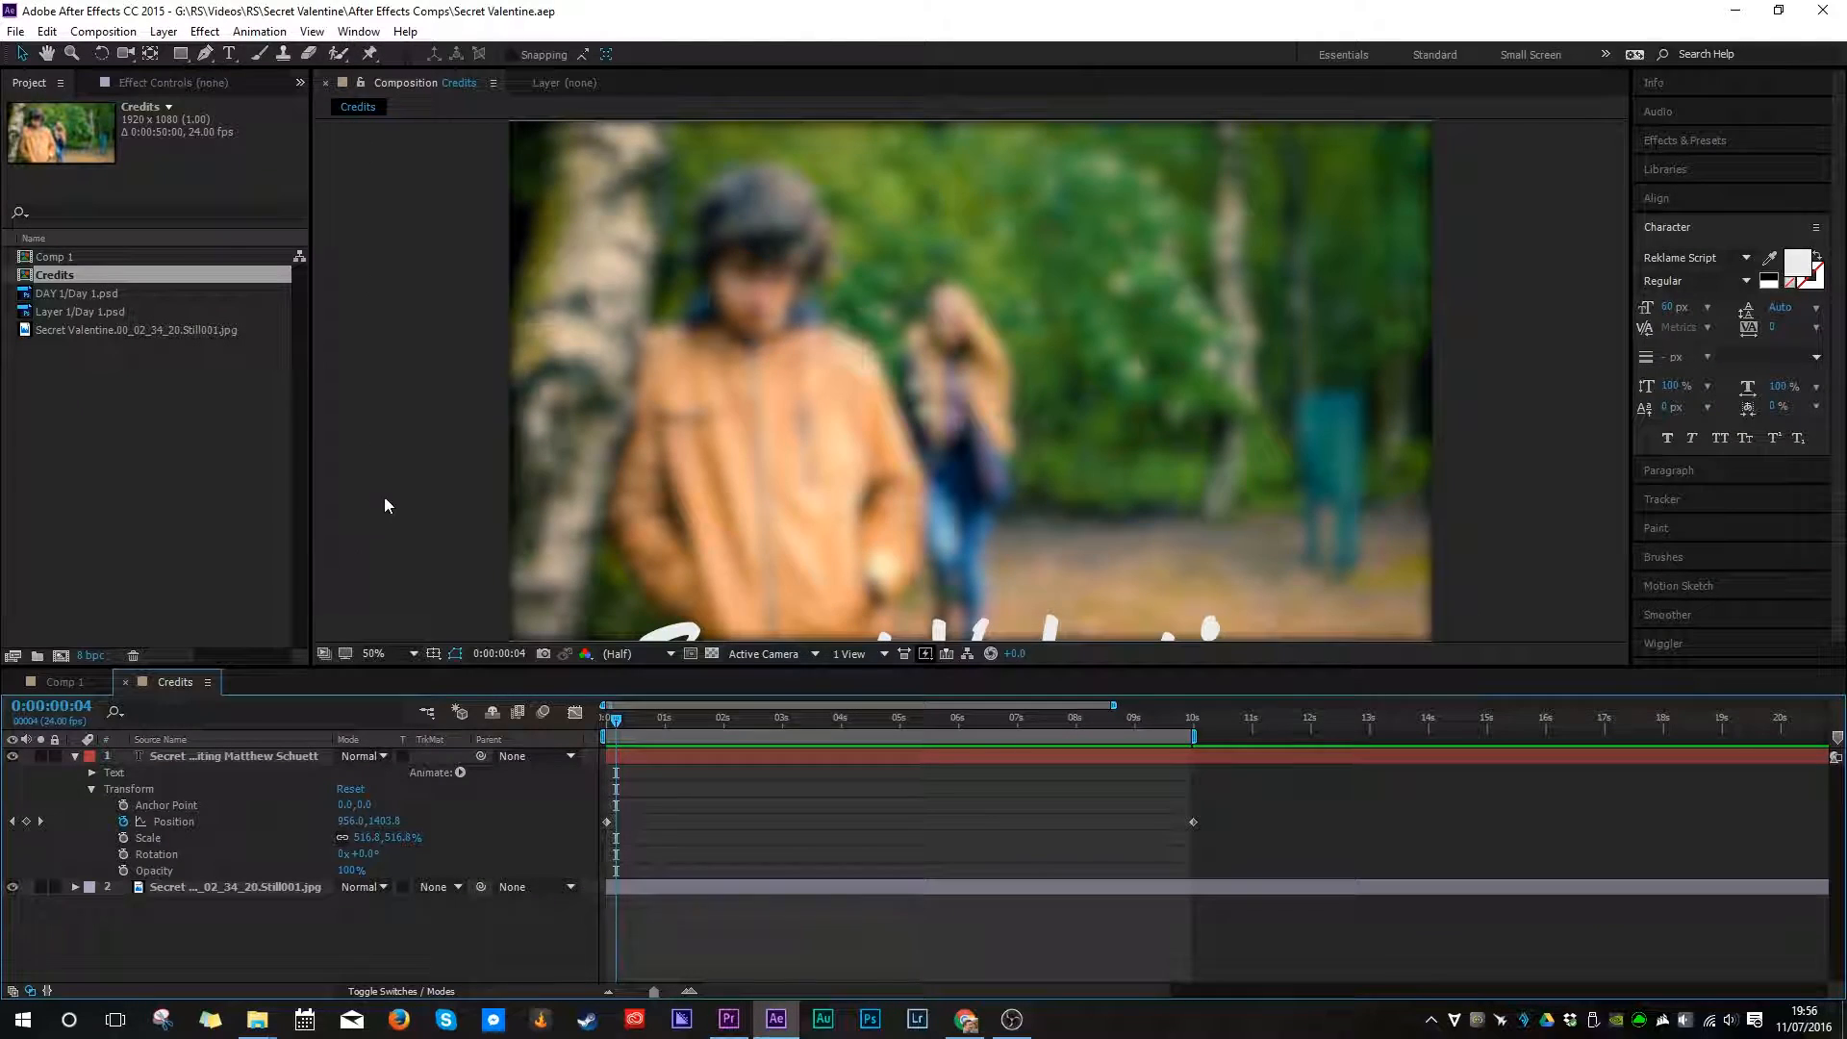
- Locate the exported Secret Valentine still in the project and select its background layer in the Credits comp
double_click(104, 331)
left_click(656, 83)
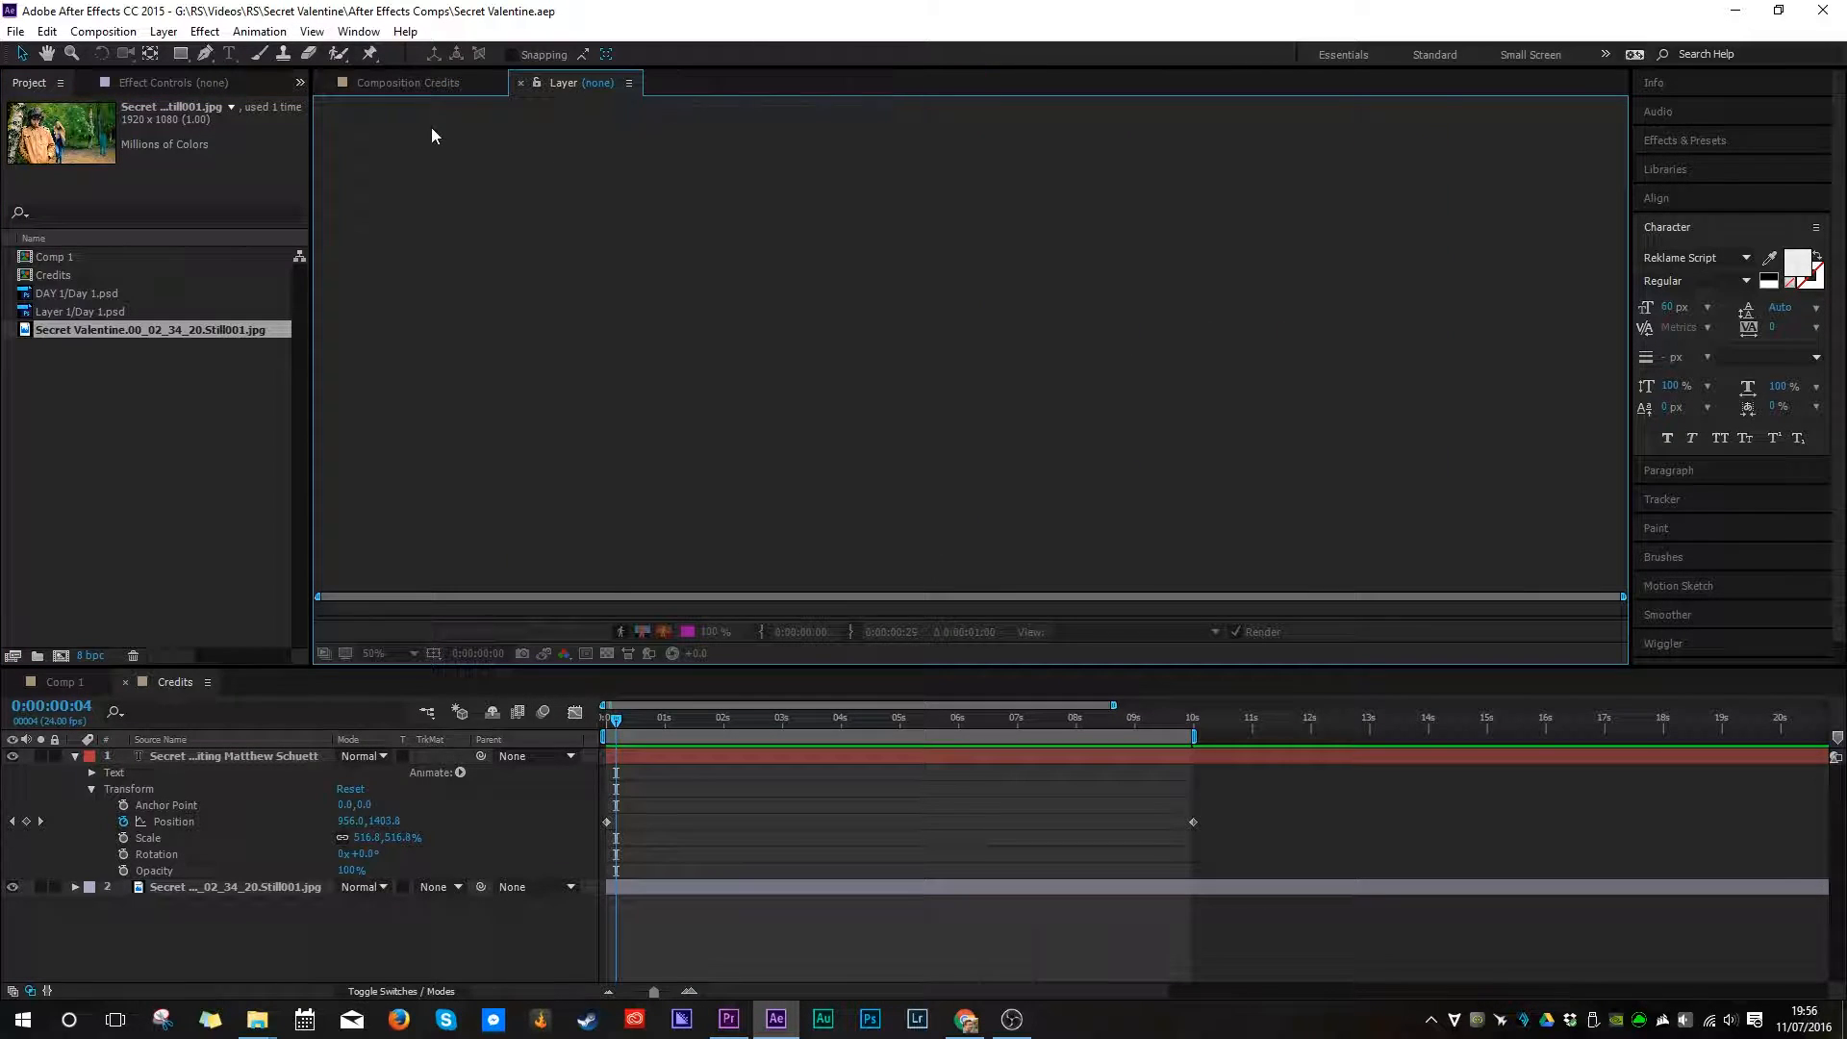
left_click(429, 86)
left_click(889, 388)
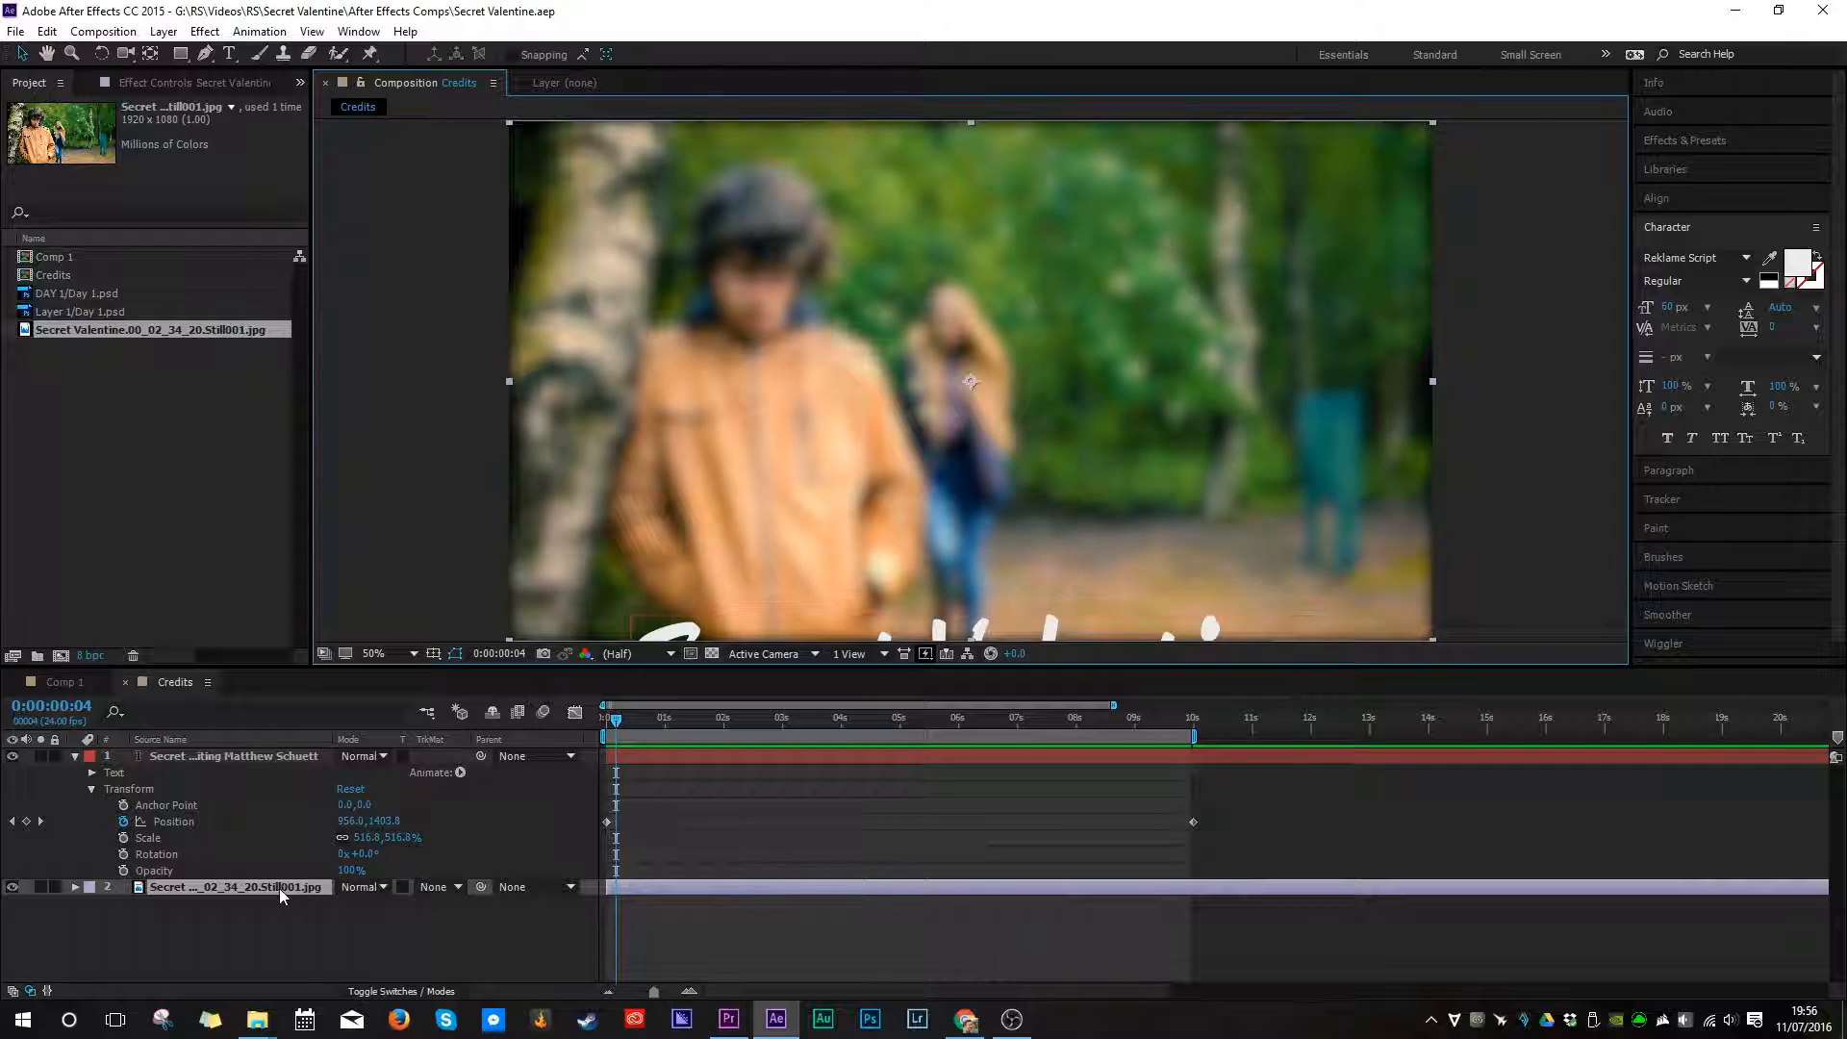
- Adjust the Gaussian Blur blurriness on the still image layer and collapse the layer's properties
left_click(75, 886)
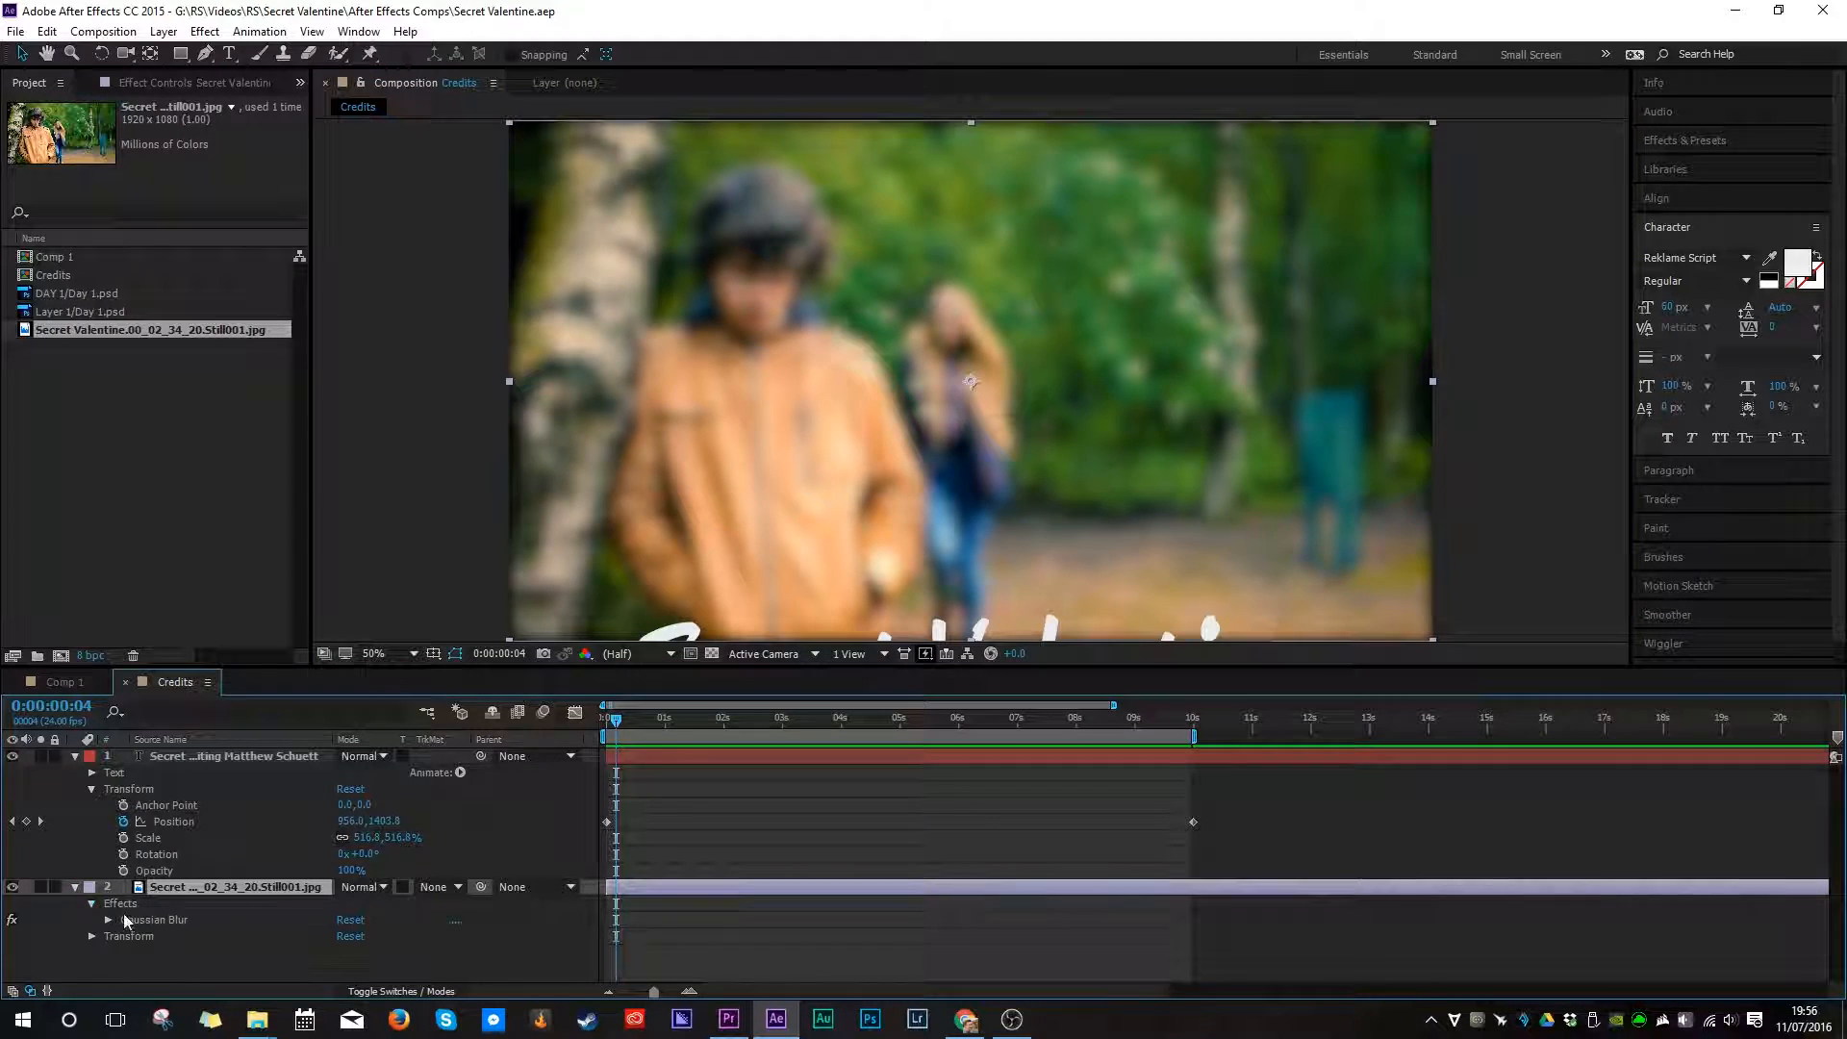
left_click(110, 919)
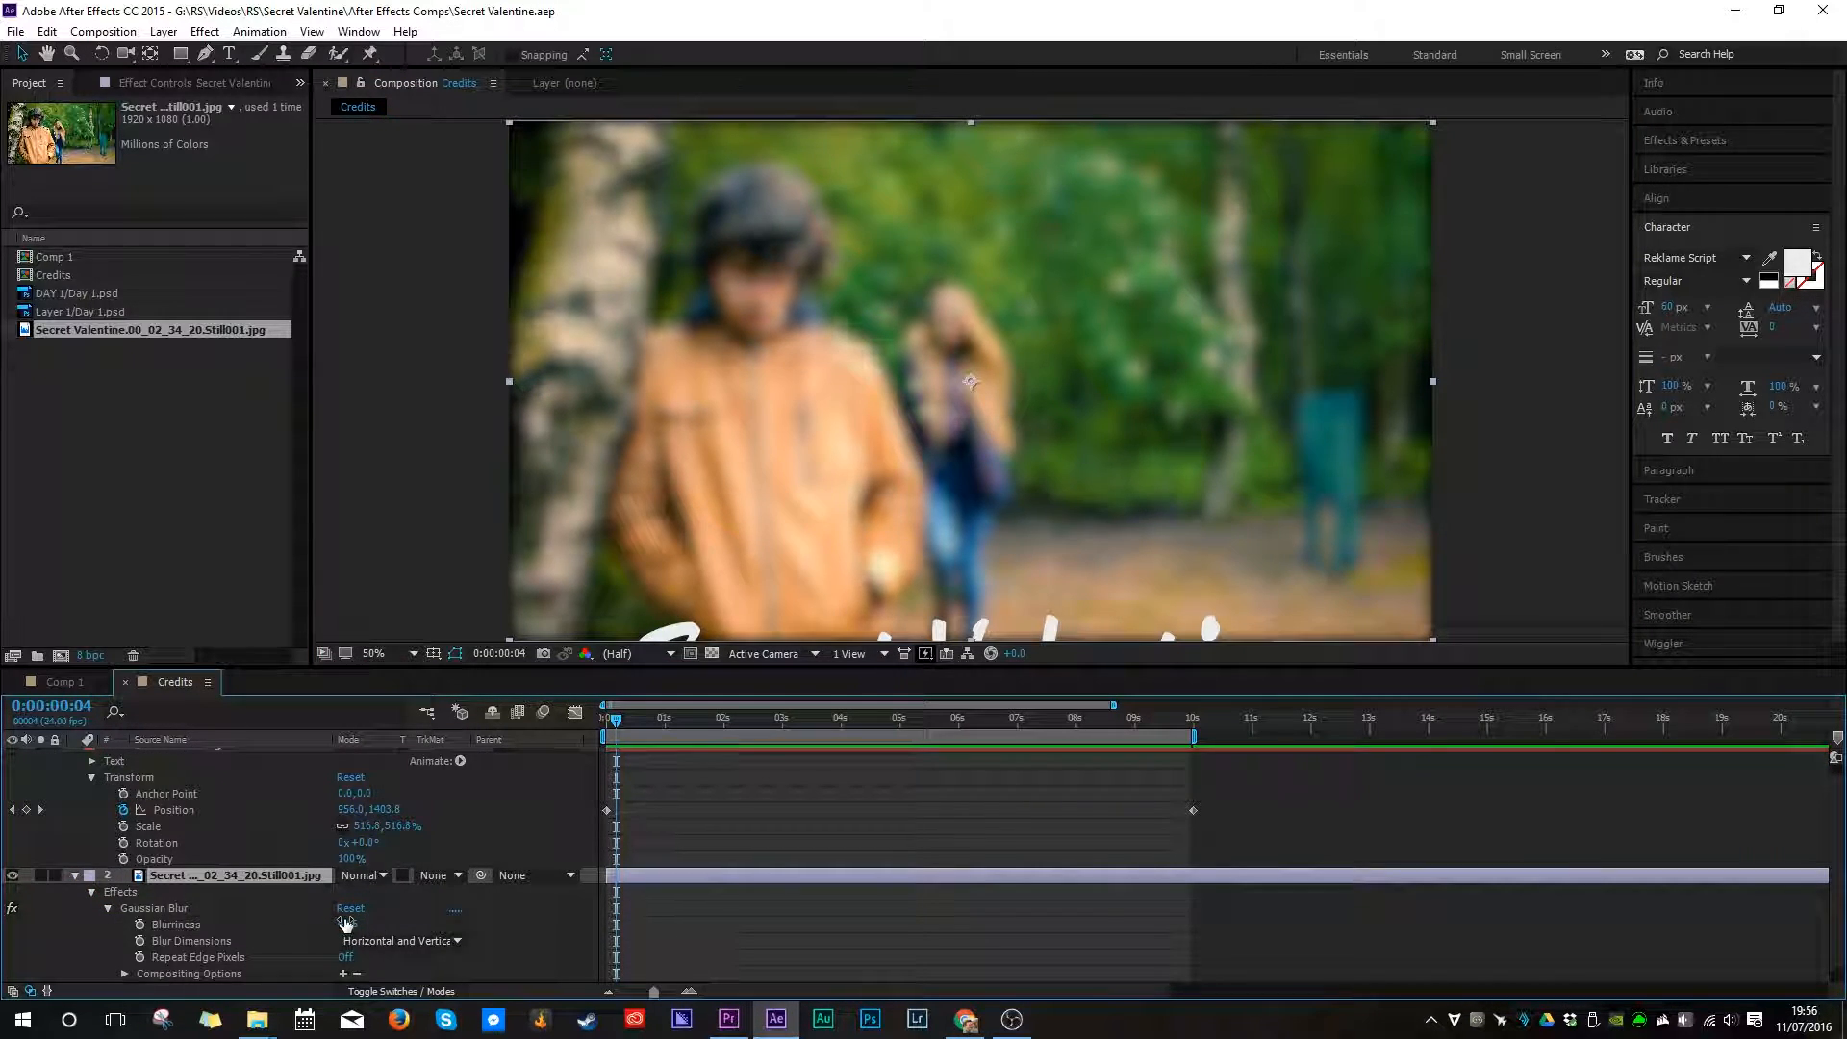
left_click_drag(349, 941, 361, 941)
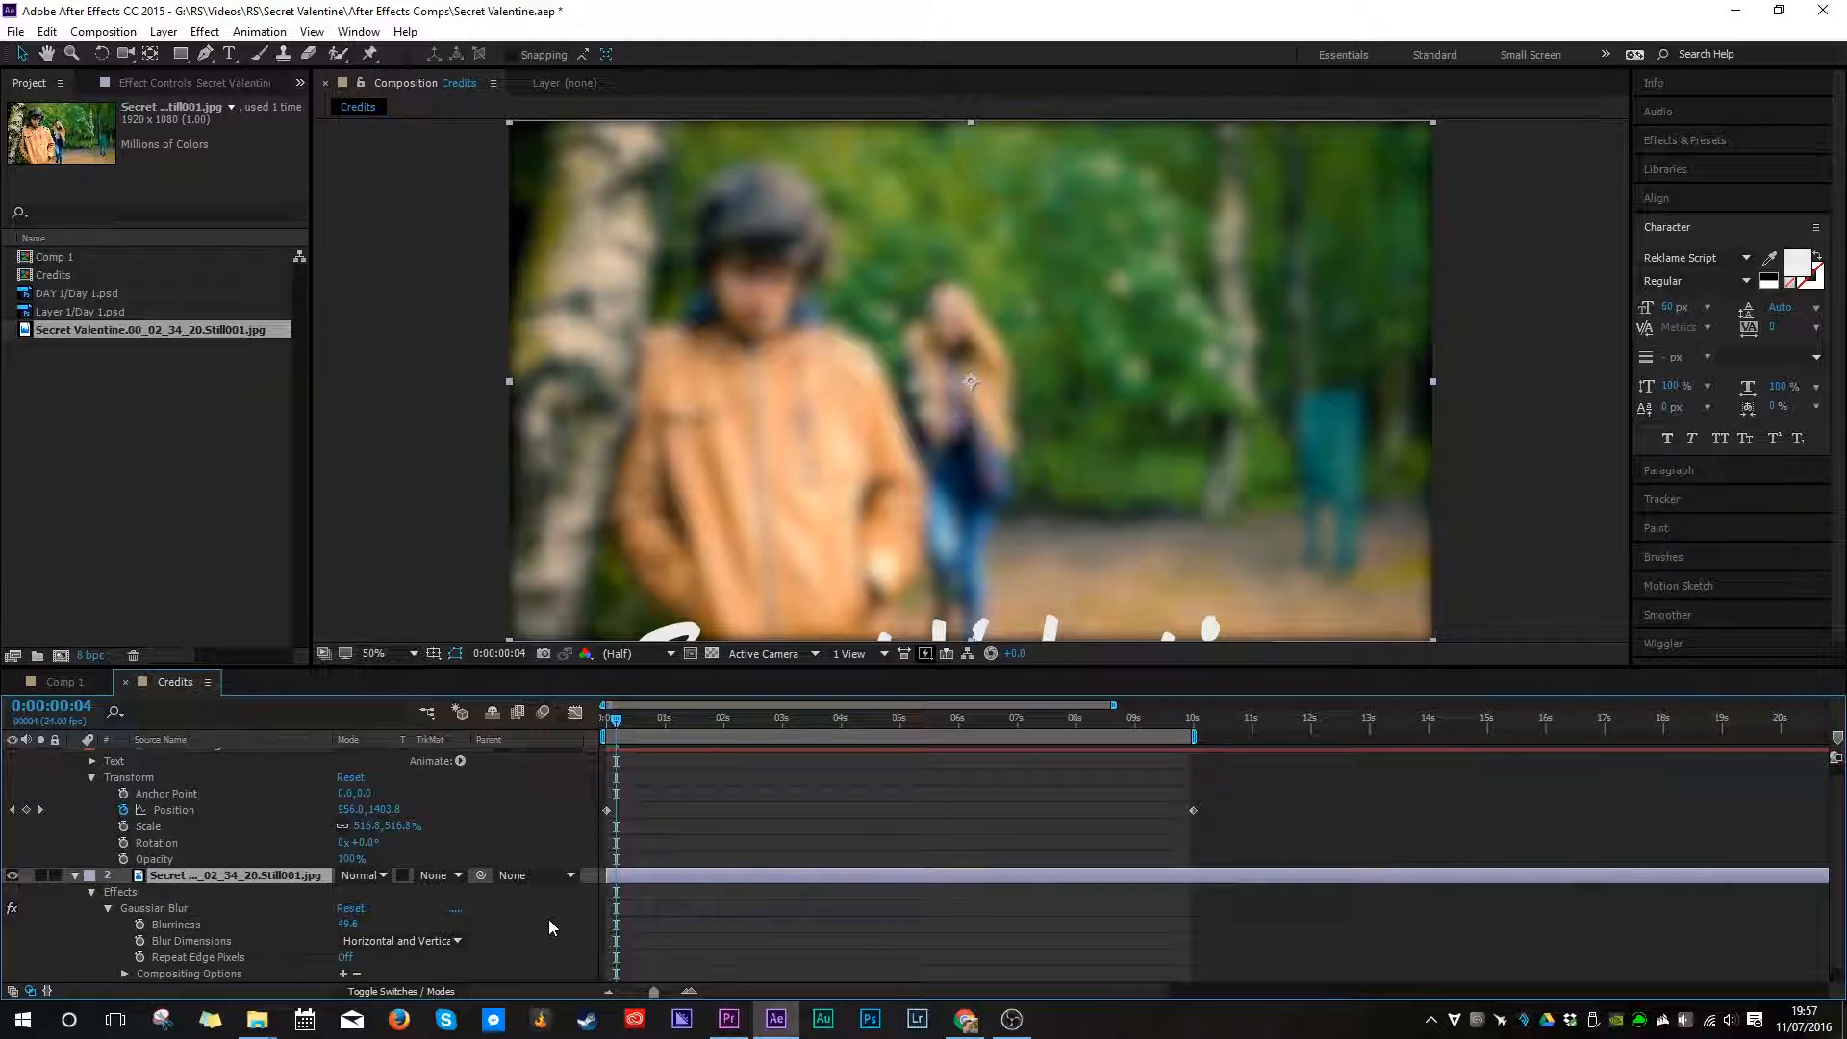
left_click(75, 875)
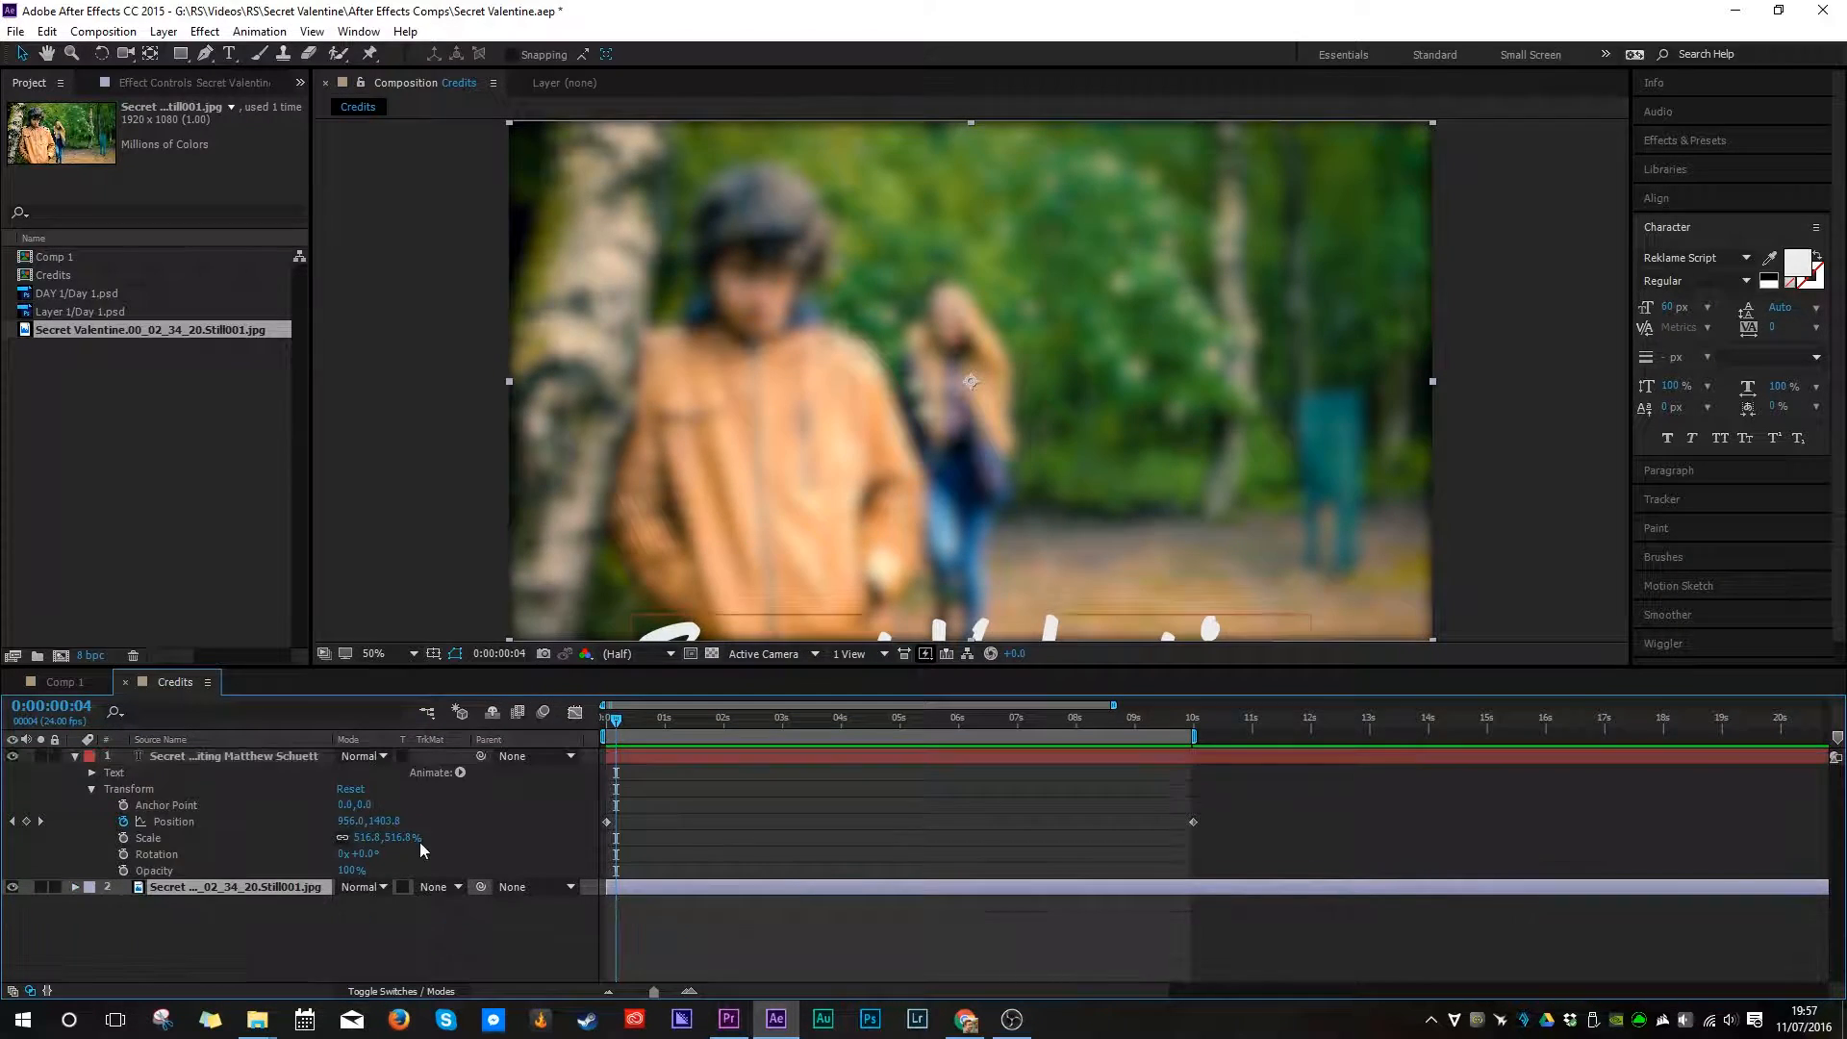
- Scale the credits text layer down to about 335.8% with the playhead at 0:00:03:00
left_click(171, 757)
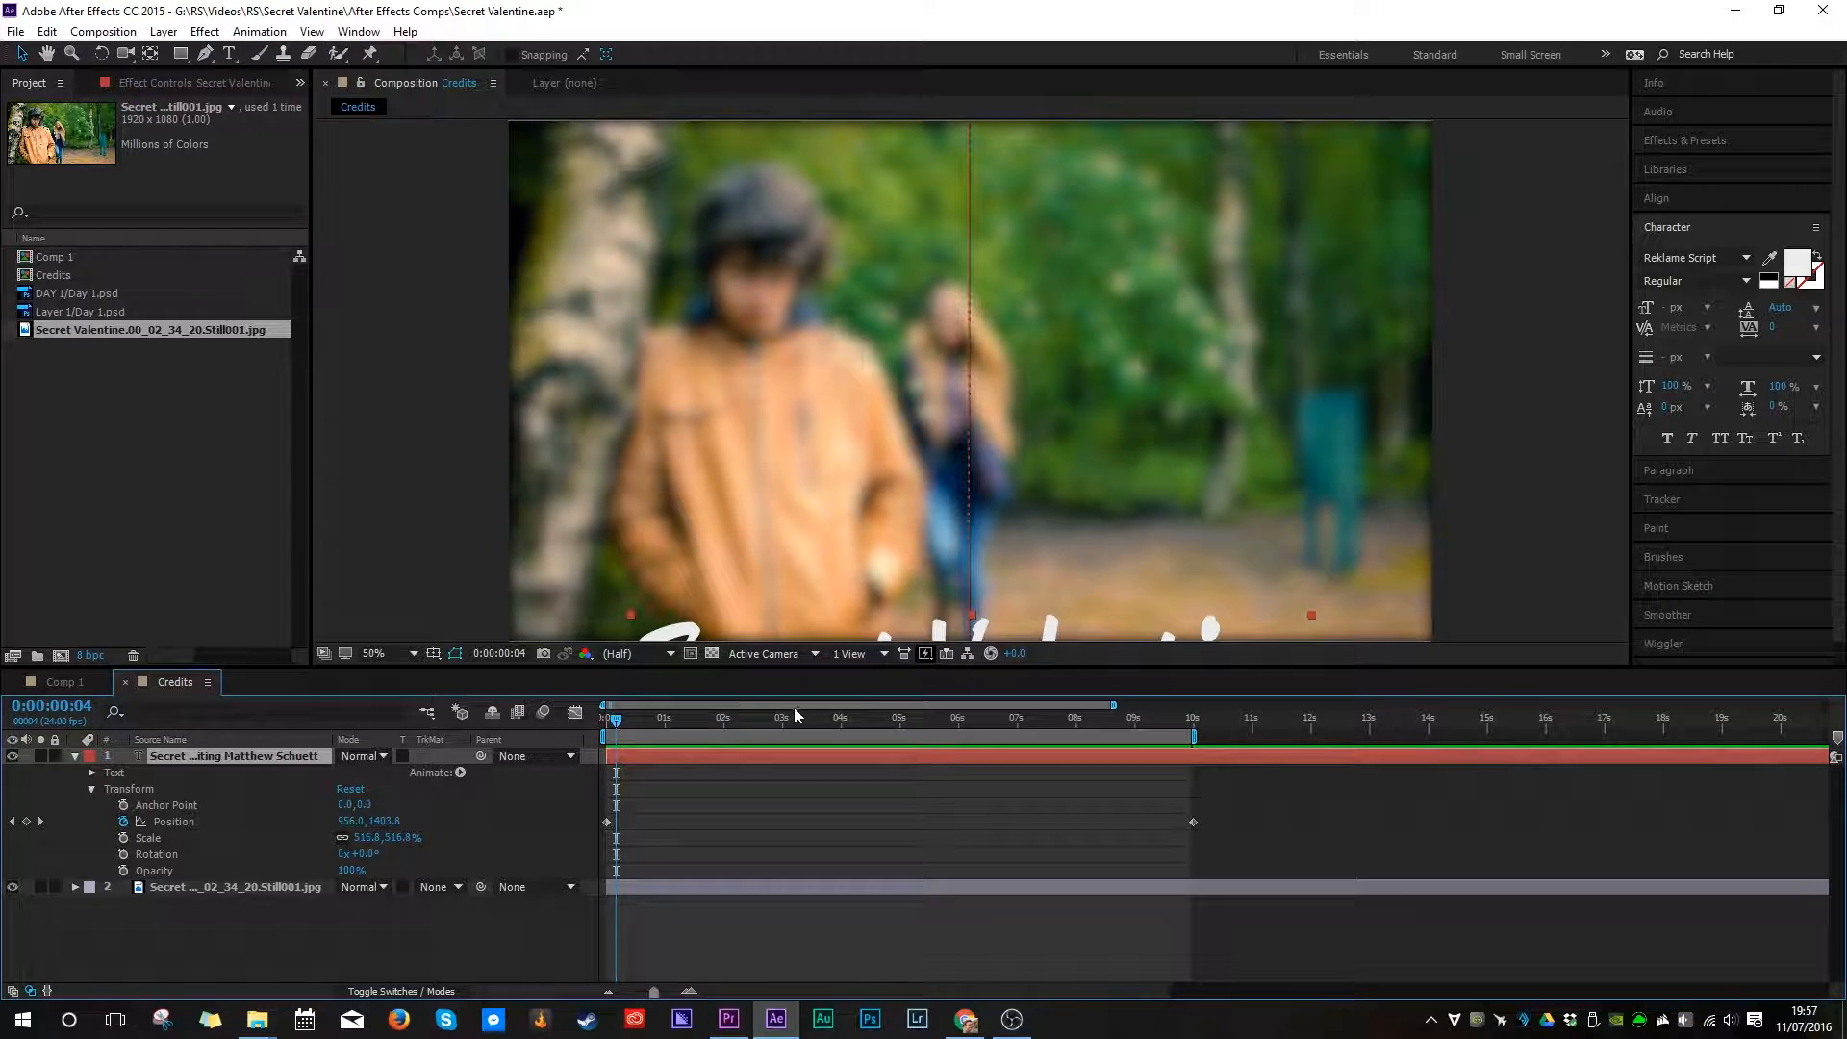
left_click(767, 726)
left_click_drag(767, 724, 737, 733)
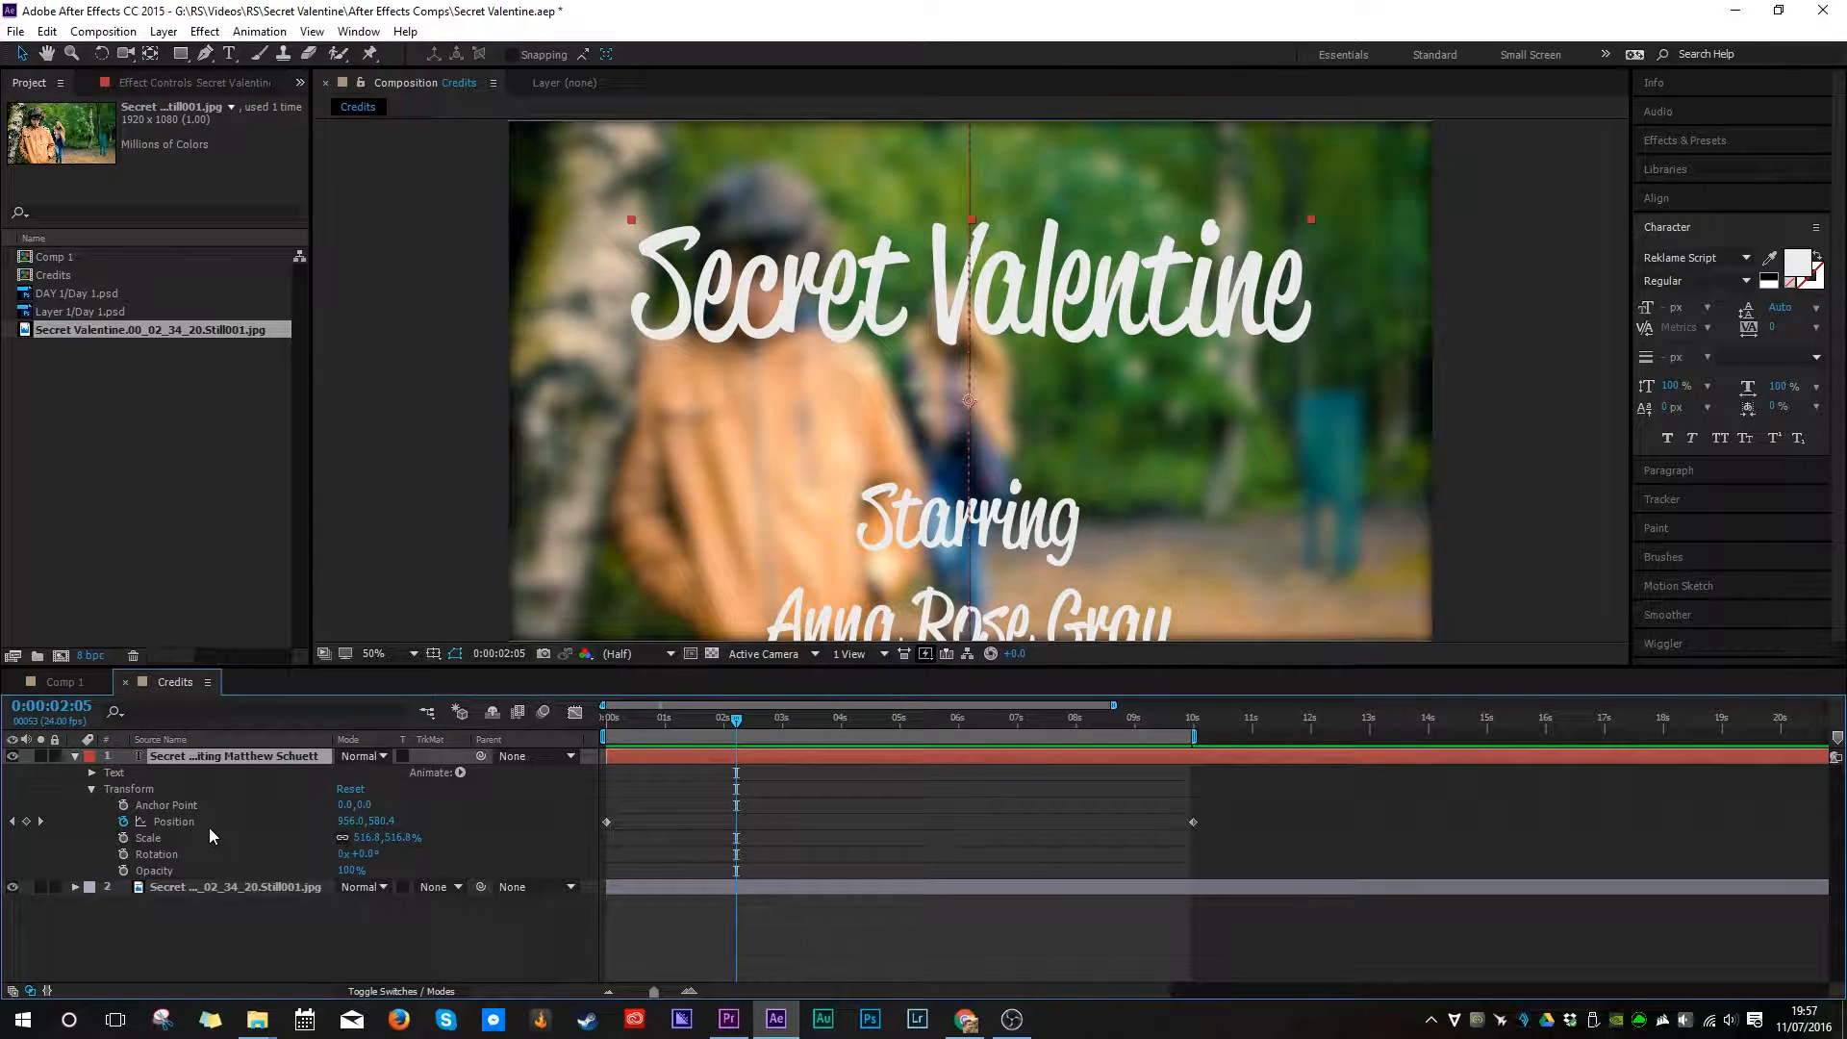
left_click_drag(361, 838, 188, 838)
mouse_move(770, 723)
left_mouse_down()
mouse_move(817, 723)
mouse_move(783, 723)
left_mouse_up()
left_click_drag(368, 838, 611, 855)
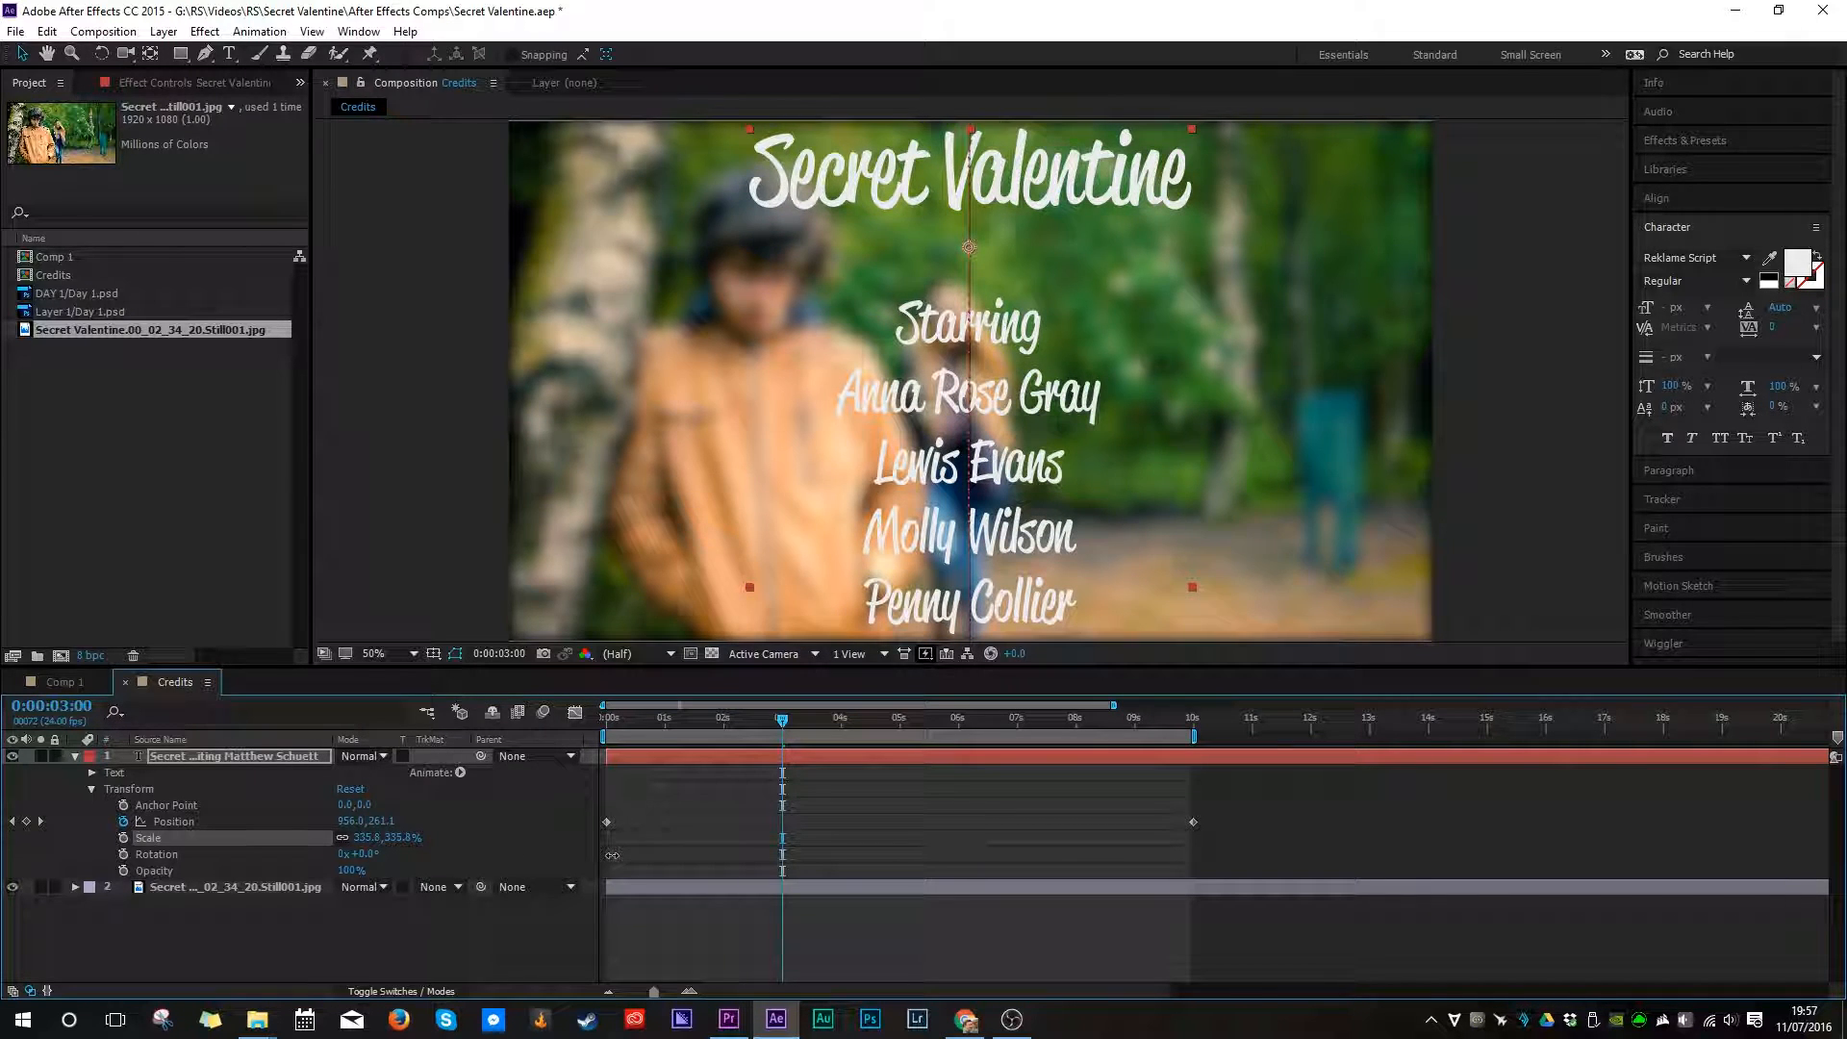
- Check the credits text at its first and last position keyframes and preview the scroll from the start
left_click_drag(784, 721, 546, 720)
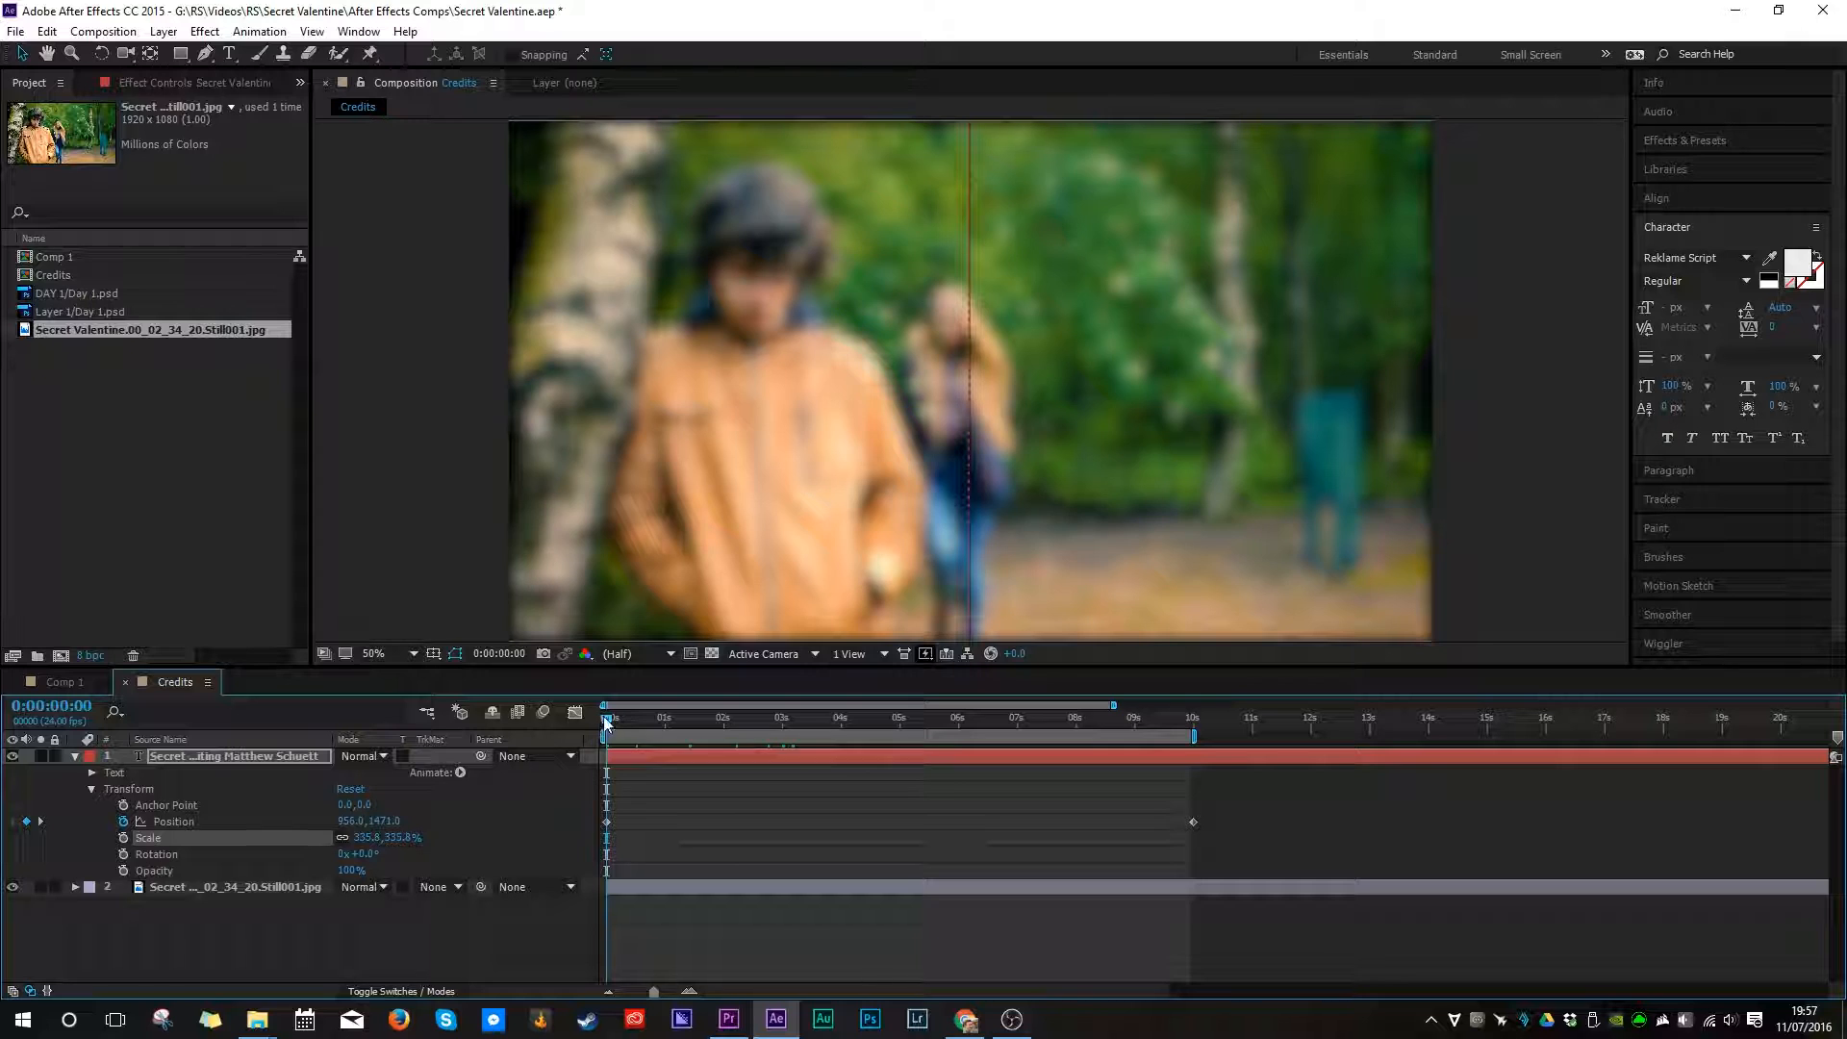
left_click_drag(606, 723, 1201, 743)
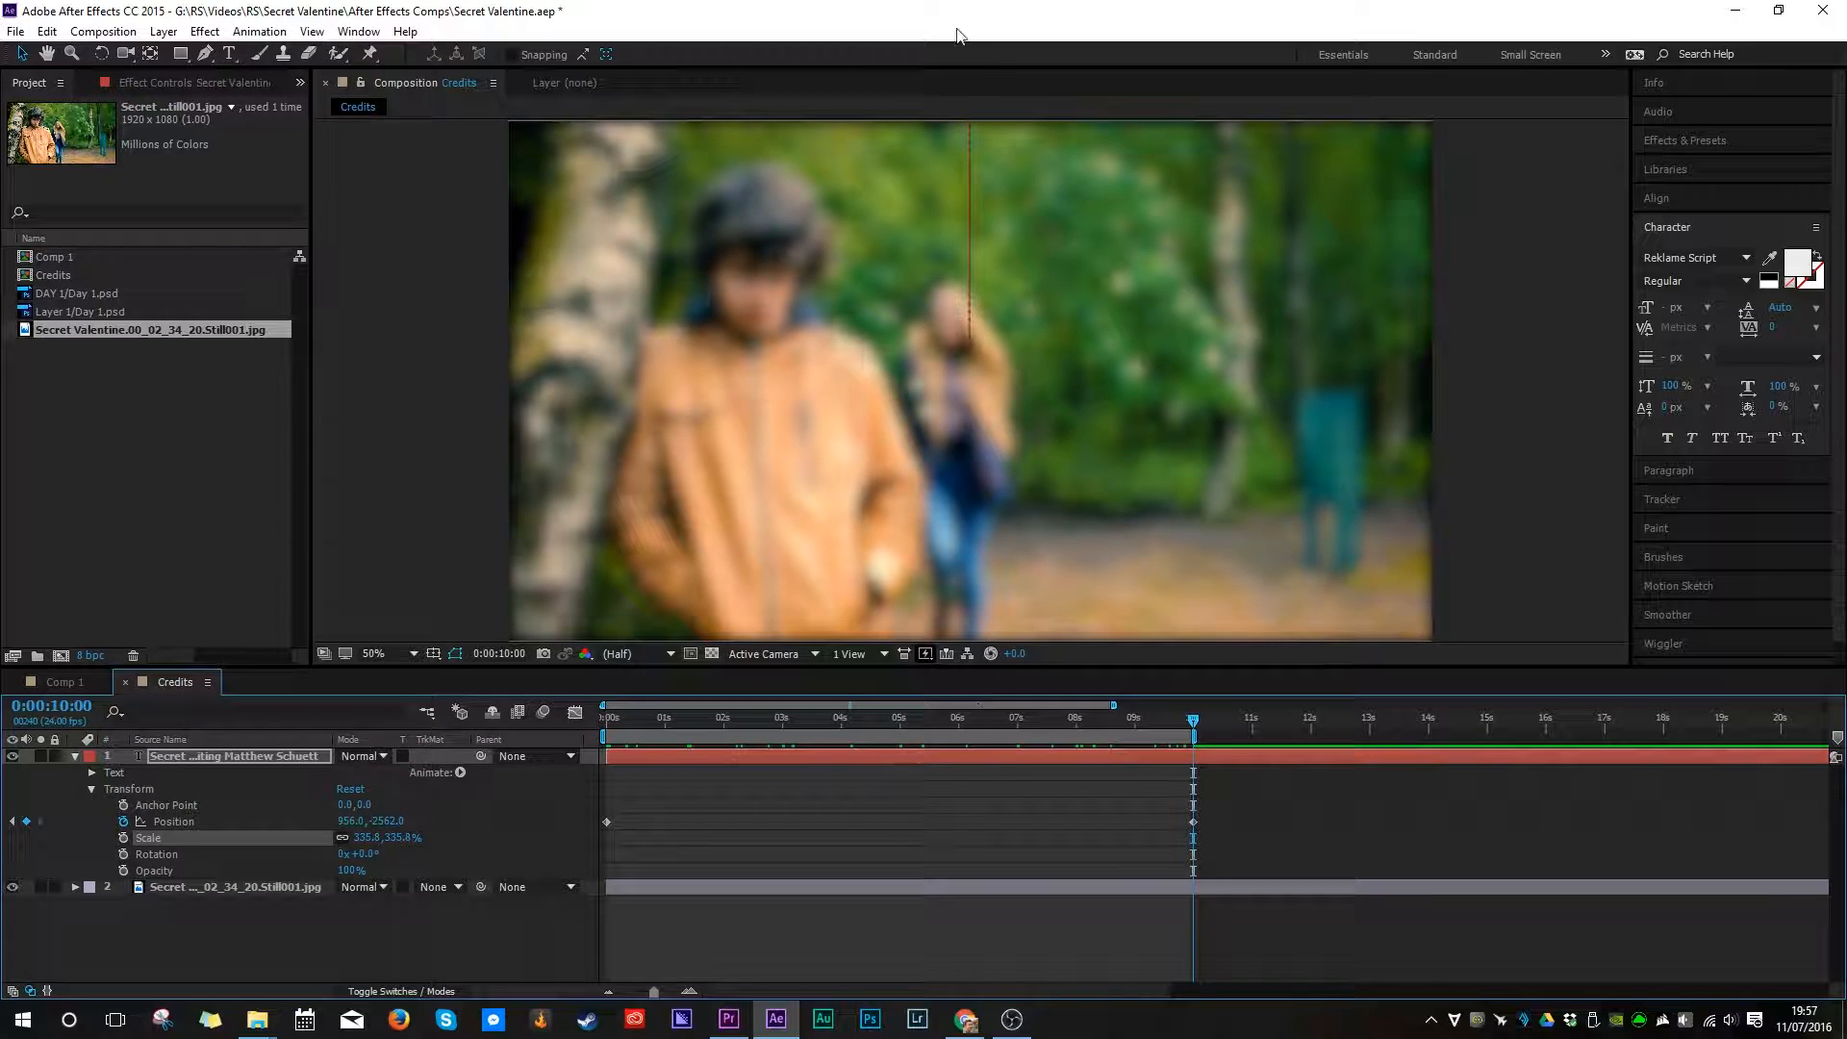
left_click_drag(1062, 723, 294, 712)
key("space")
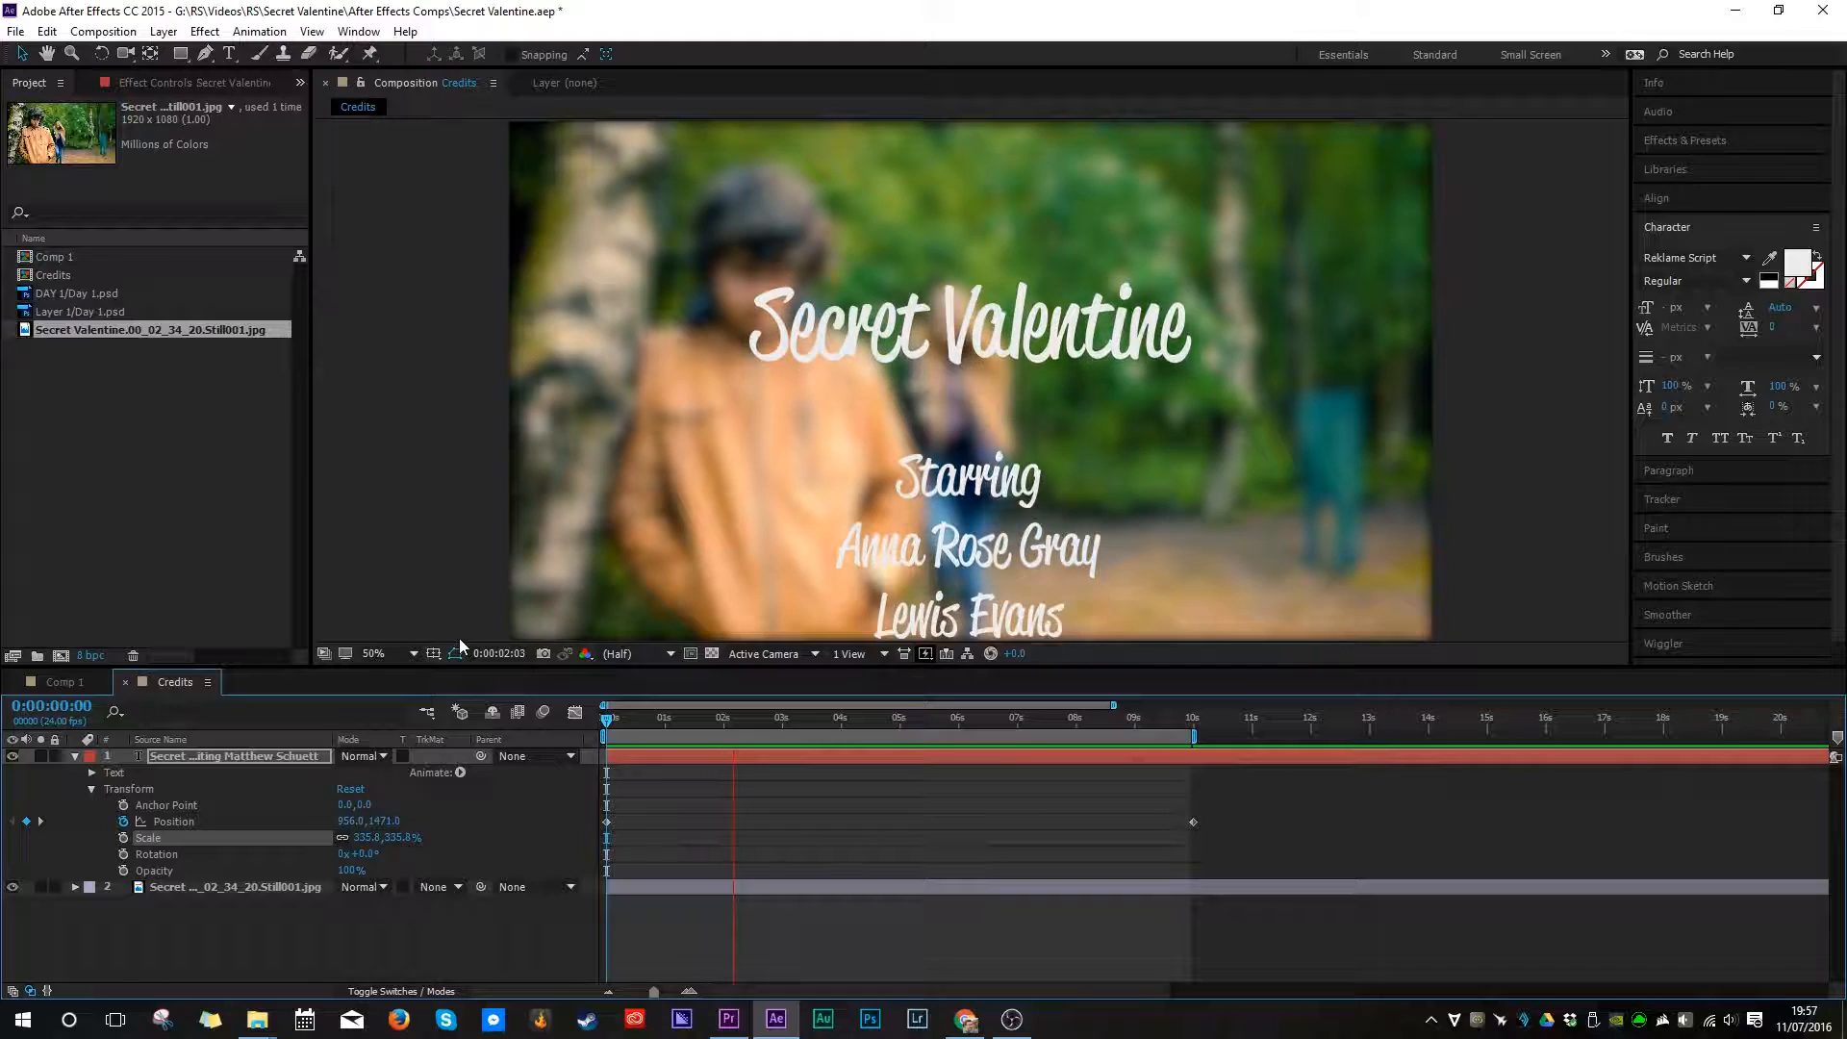
key("space")
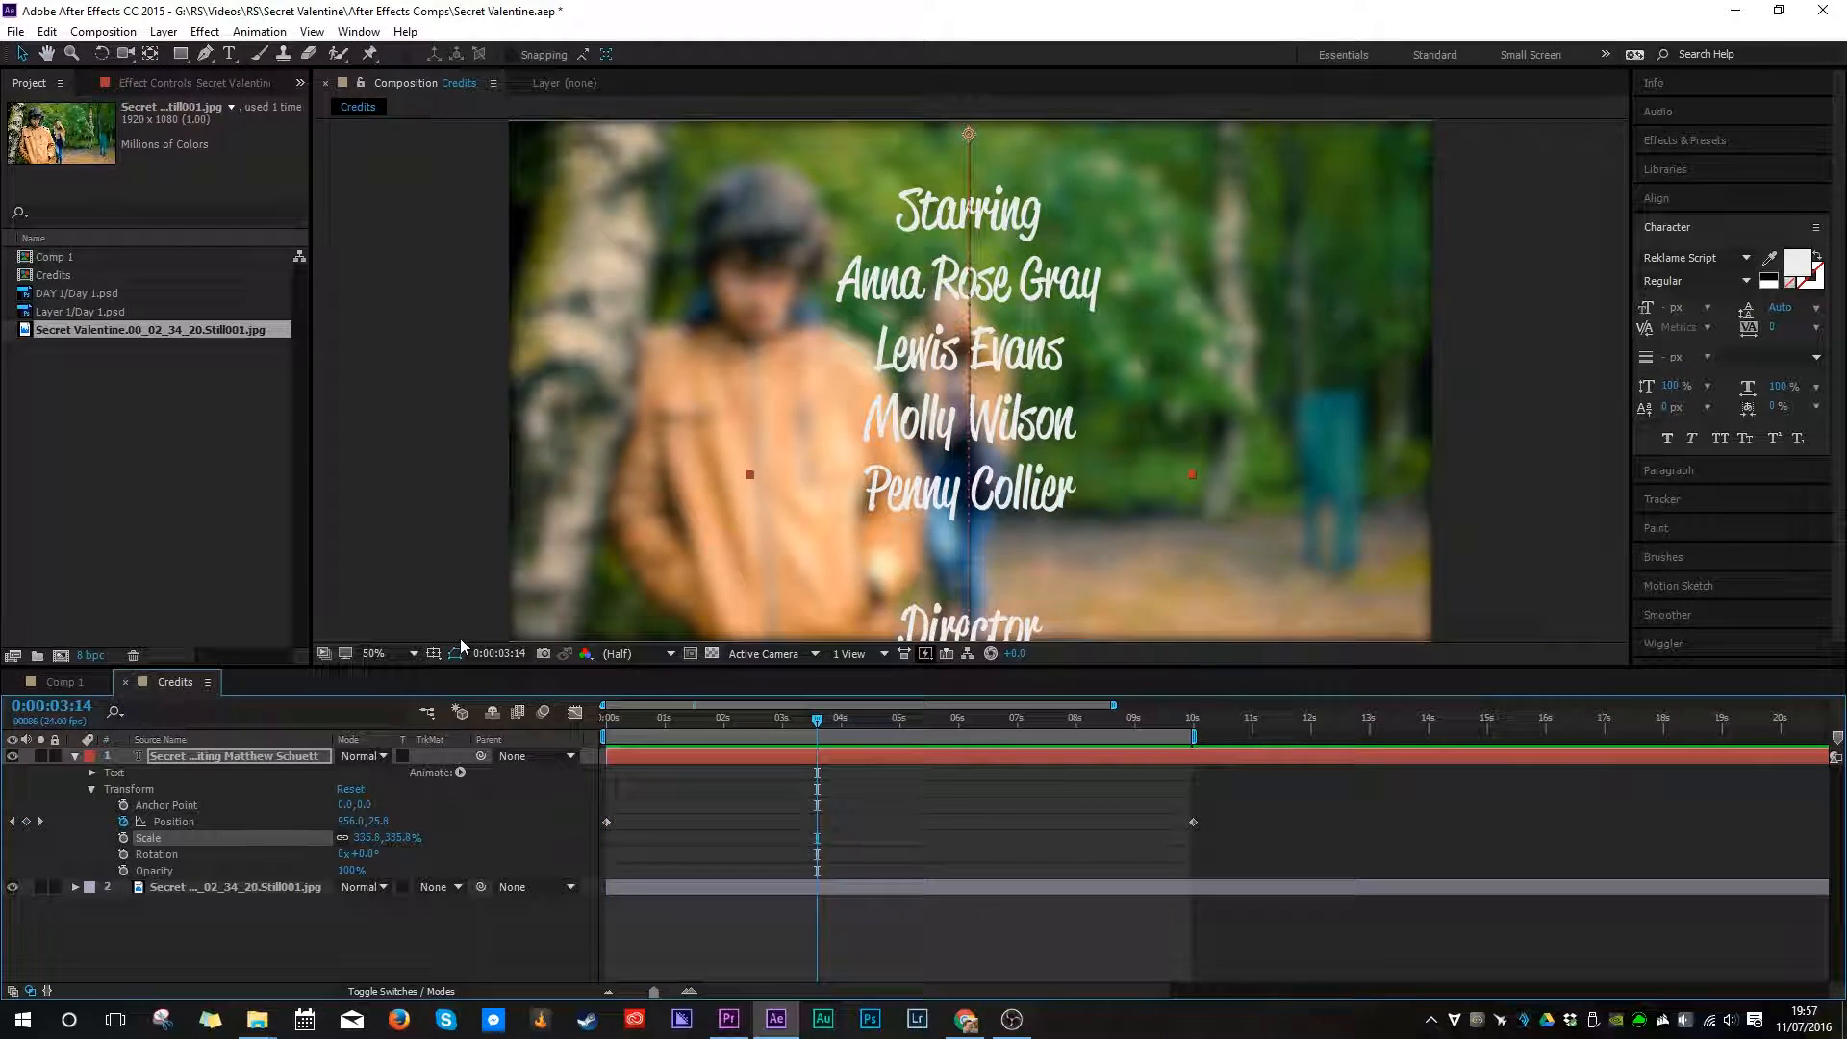
- Switch to Premiere Pro, show the whole Secret Valentine - BTS sequence and place the playhead at 00:03:27:04
key("ctrl+q")
left_click(871, 531)
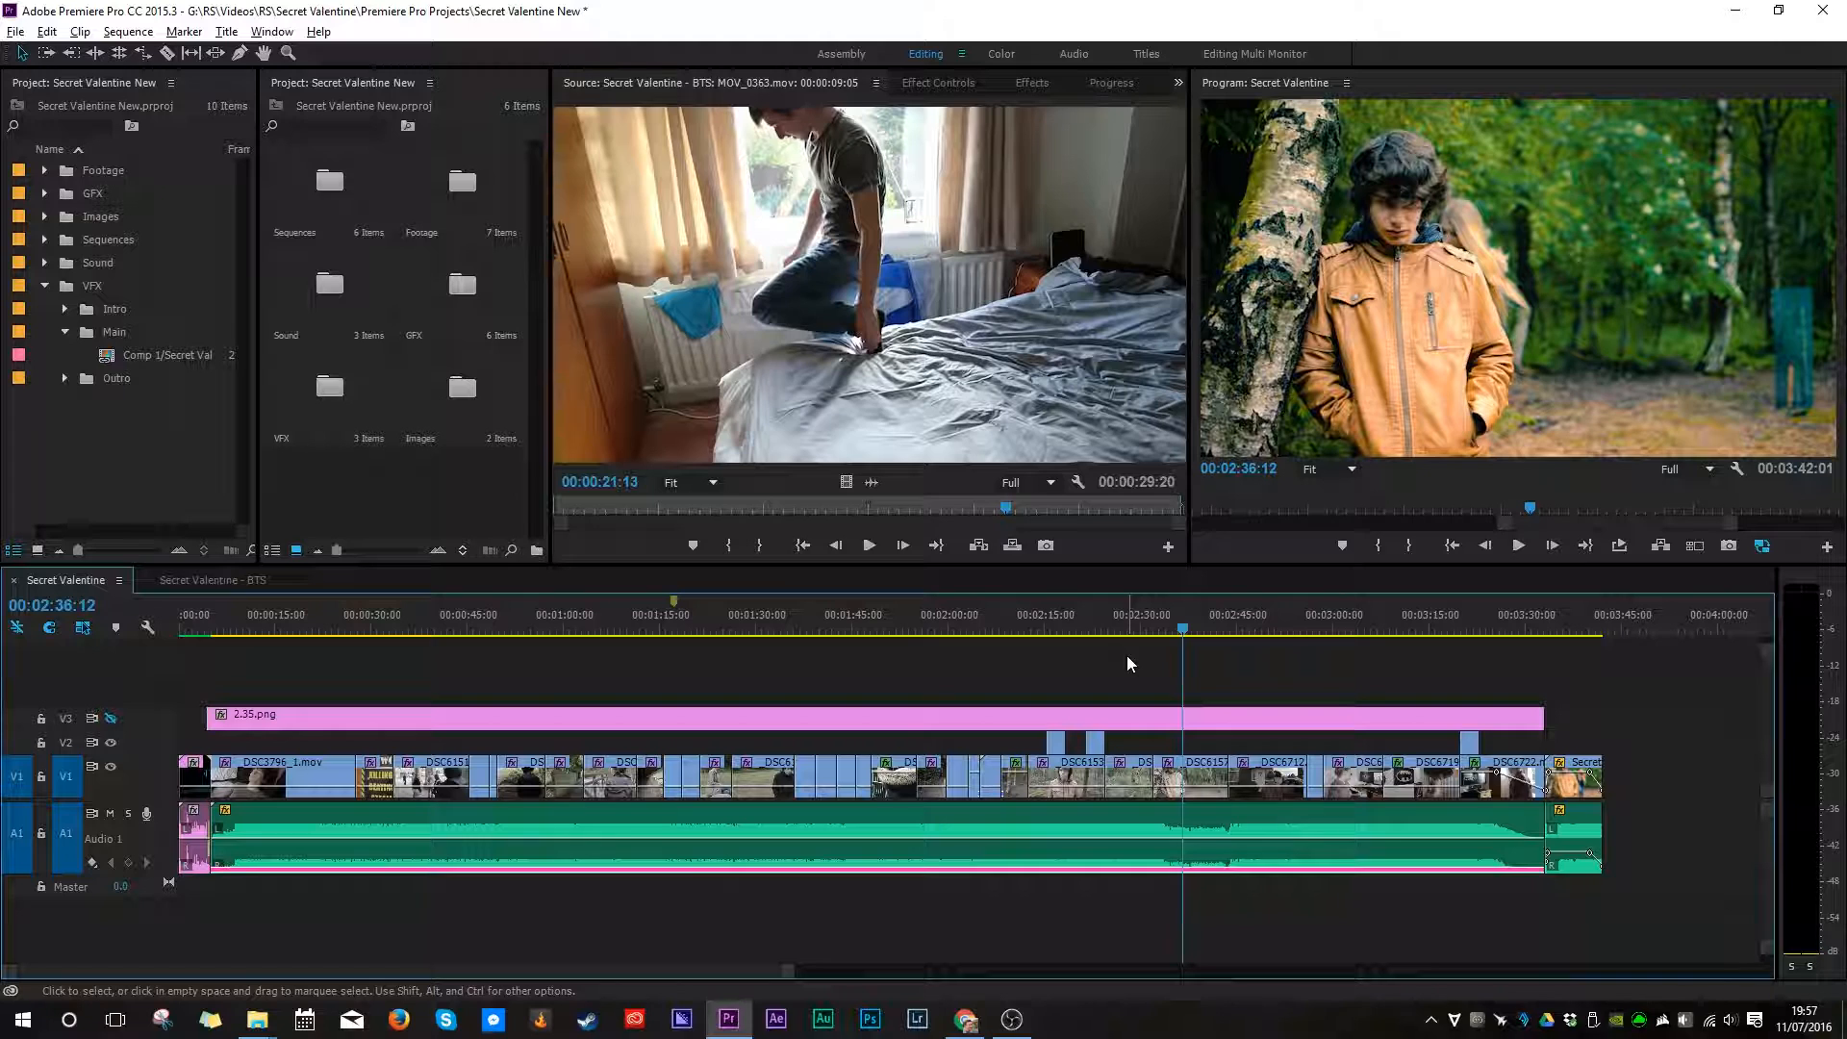
left_click(222, 581)
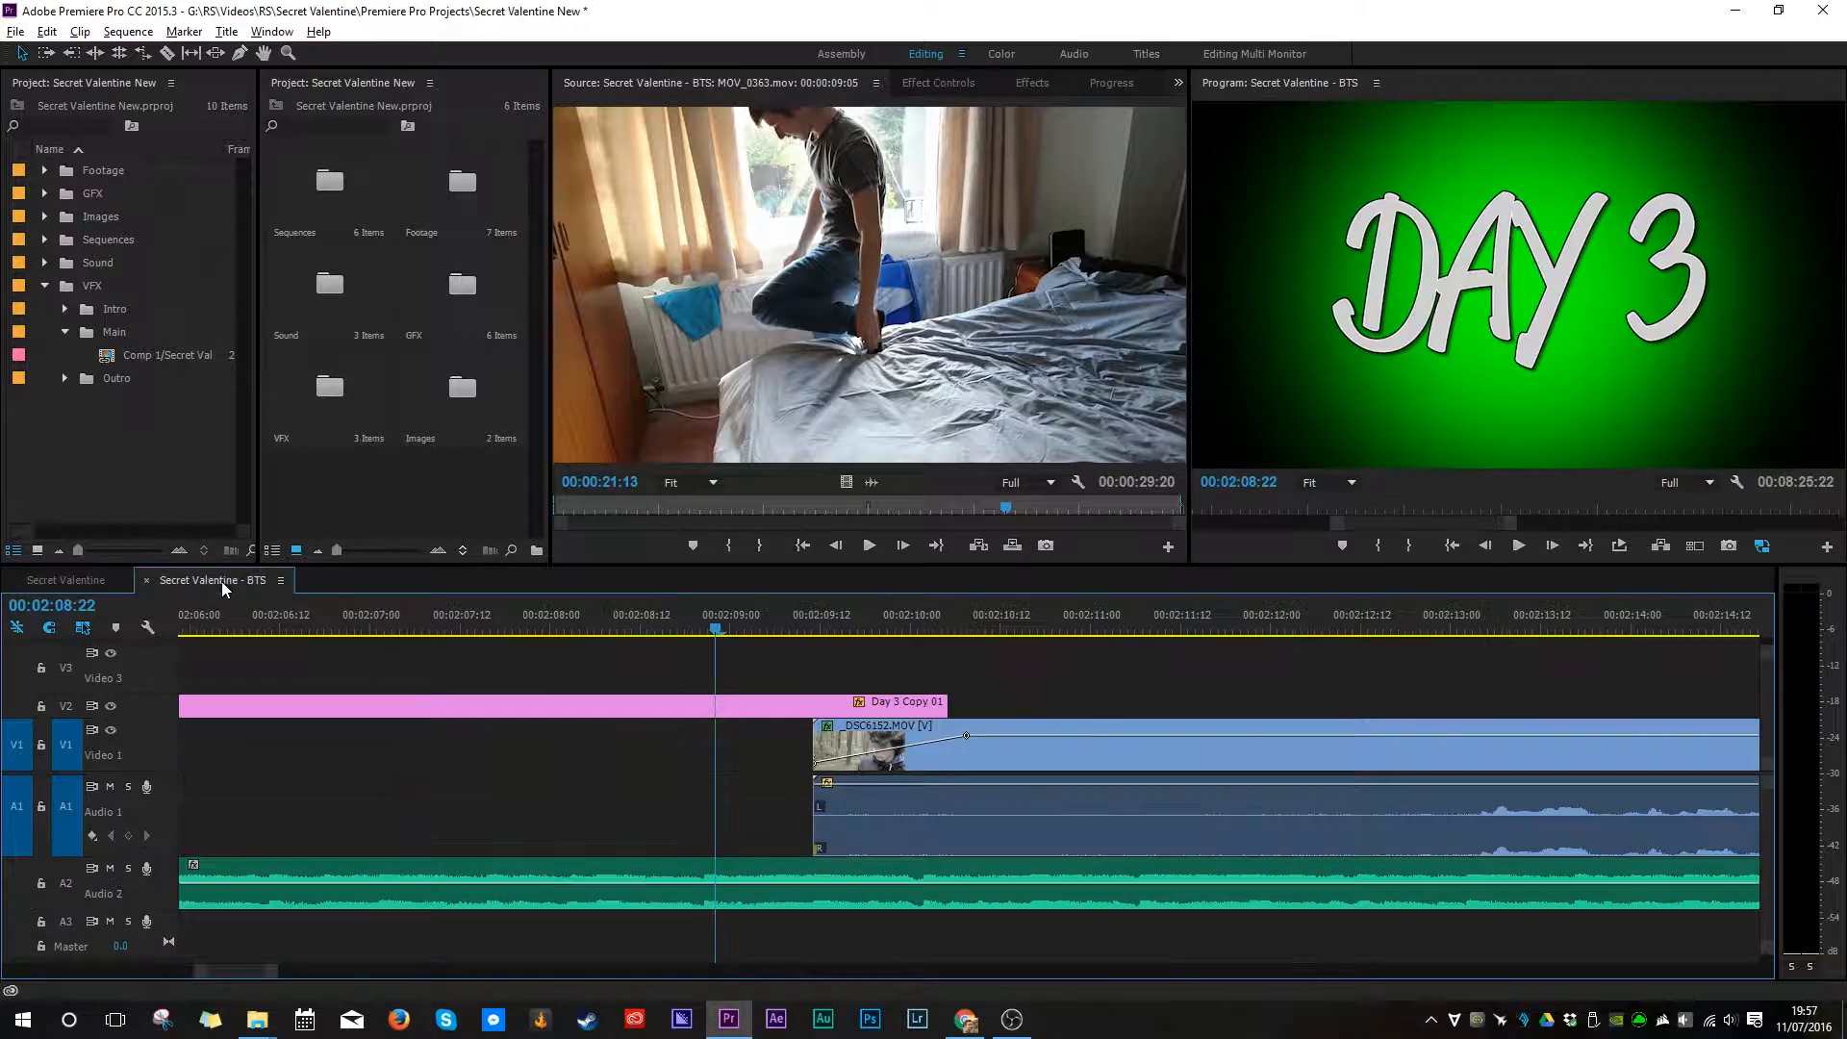
key("backslash")
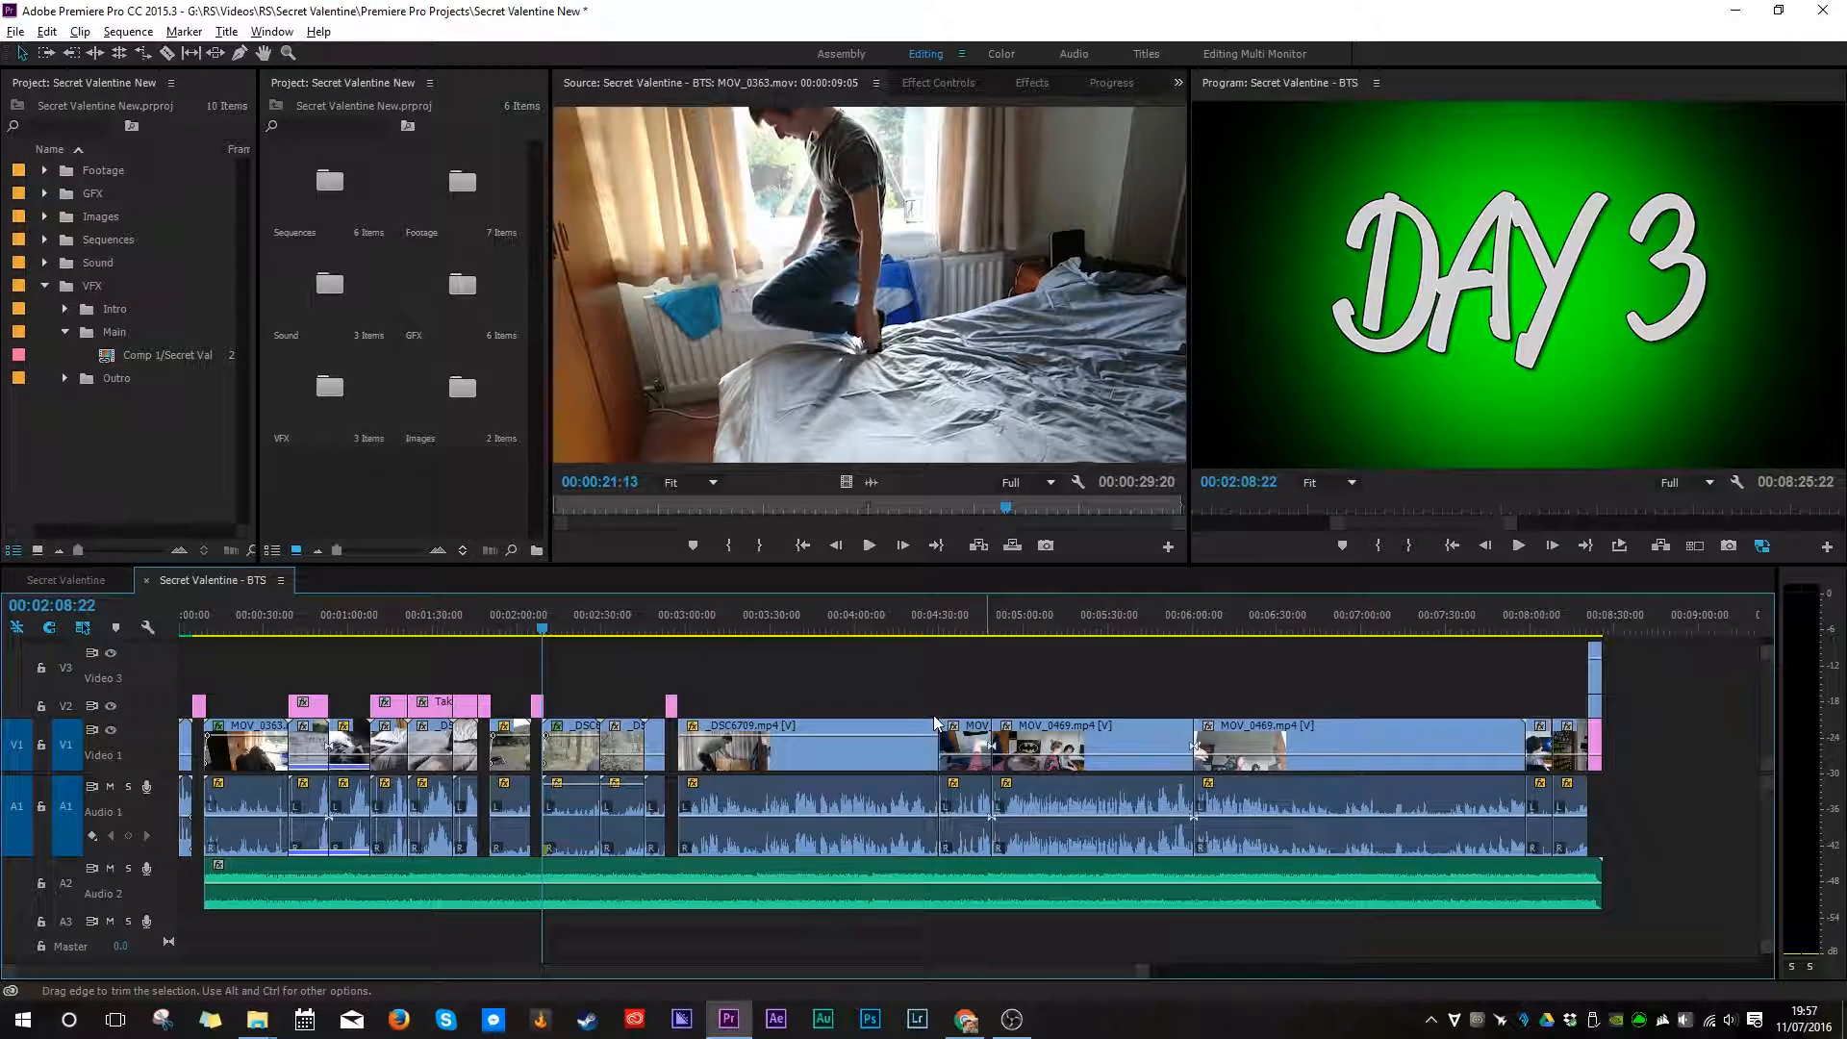
left_click(762, 627)
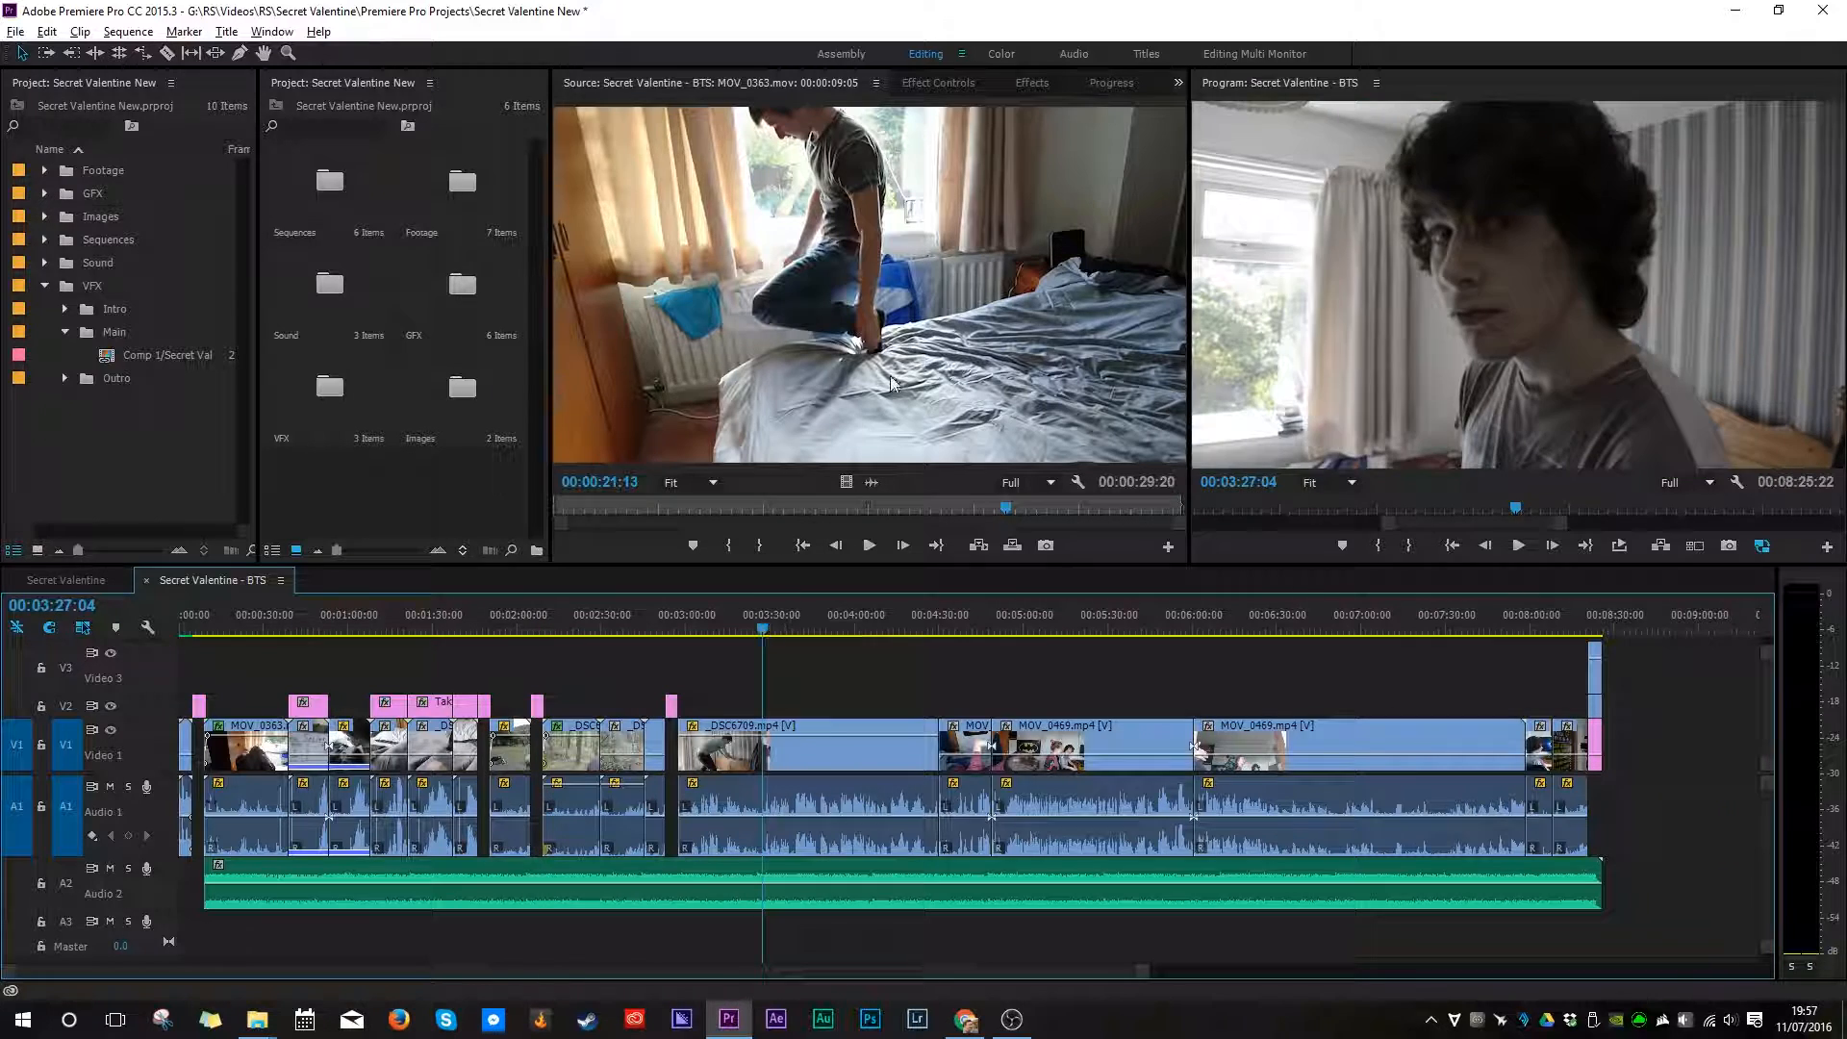
- Show the effects library and expand its Presets folder to list the preset groups
left_click(939, 83)
left_click(1029, 82)
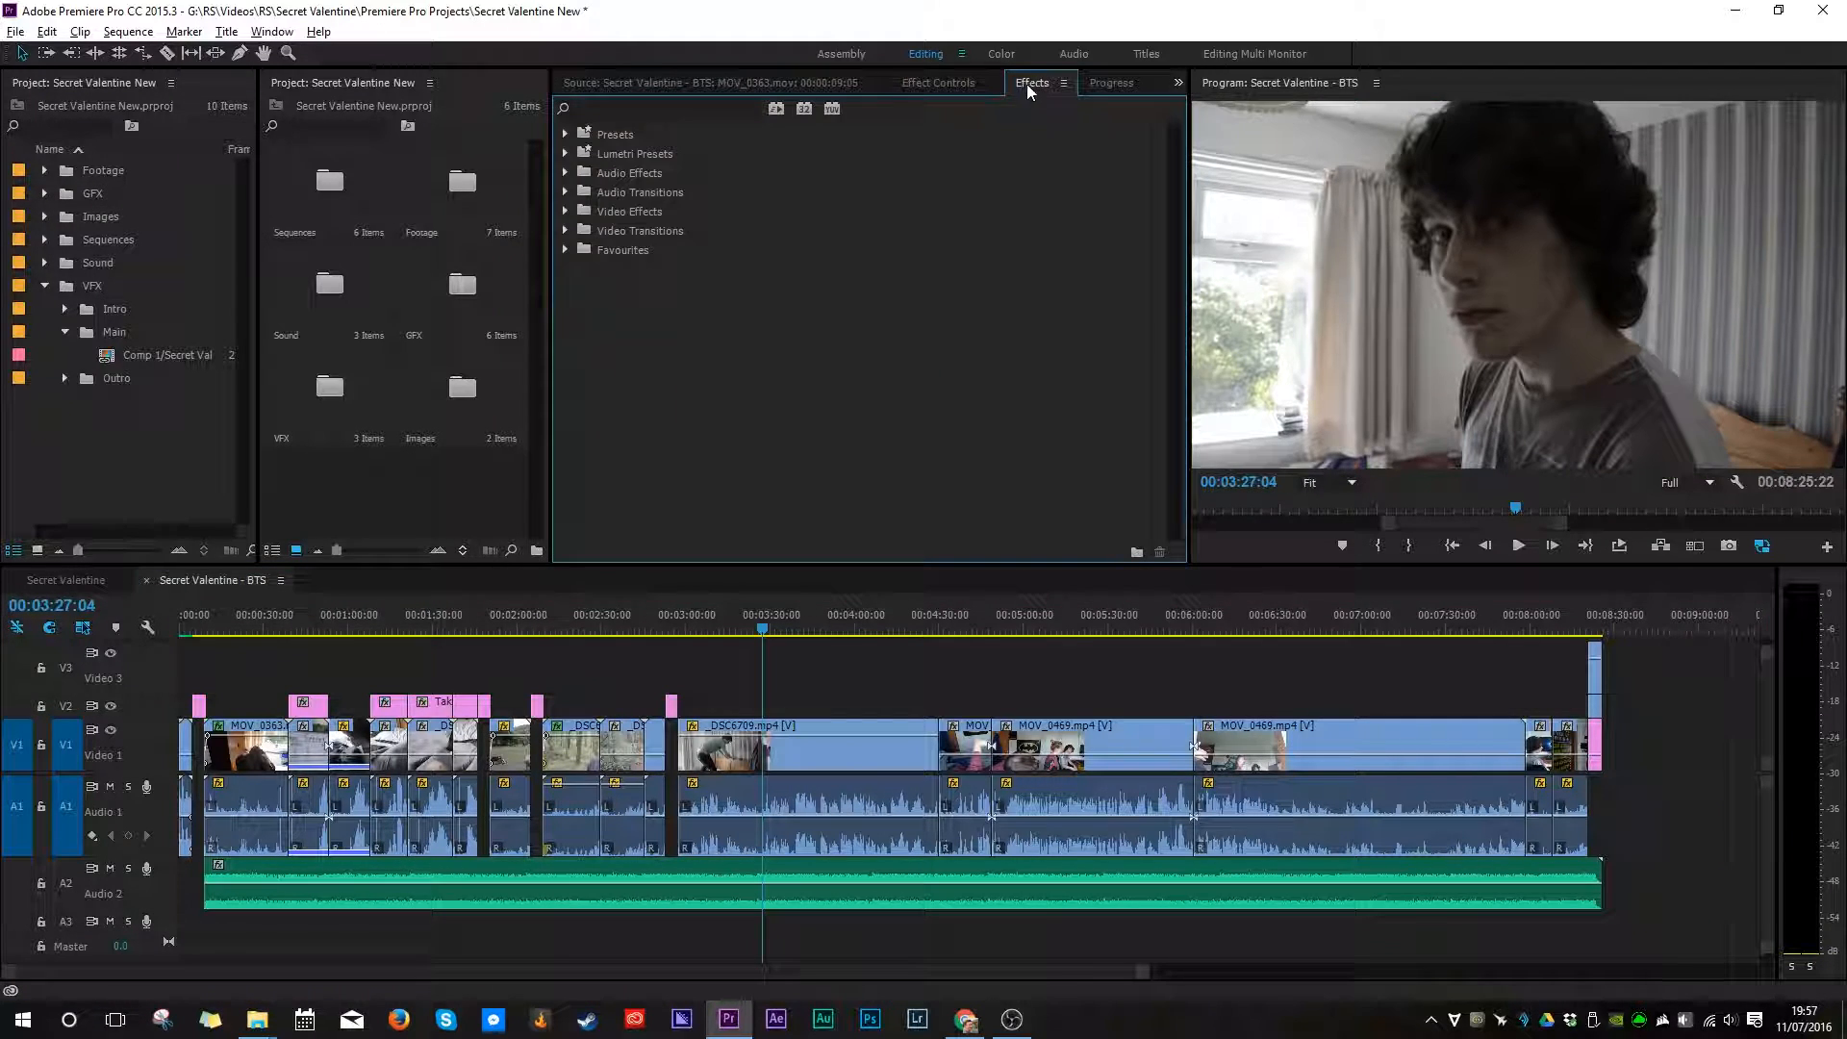
left_click(564, 134)
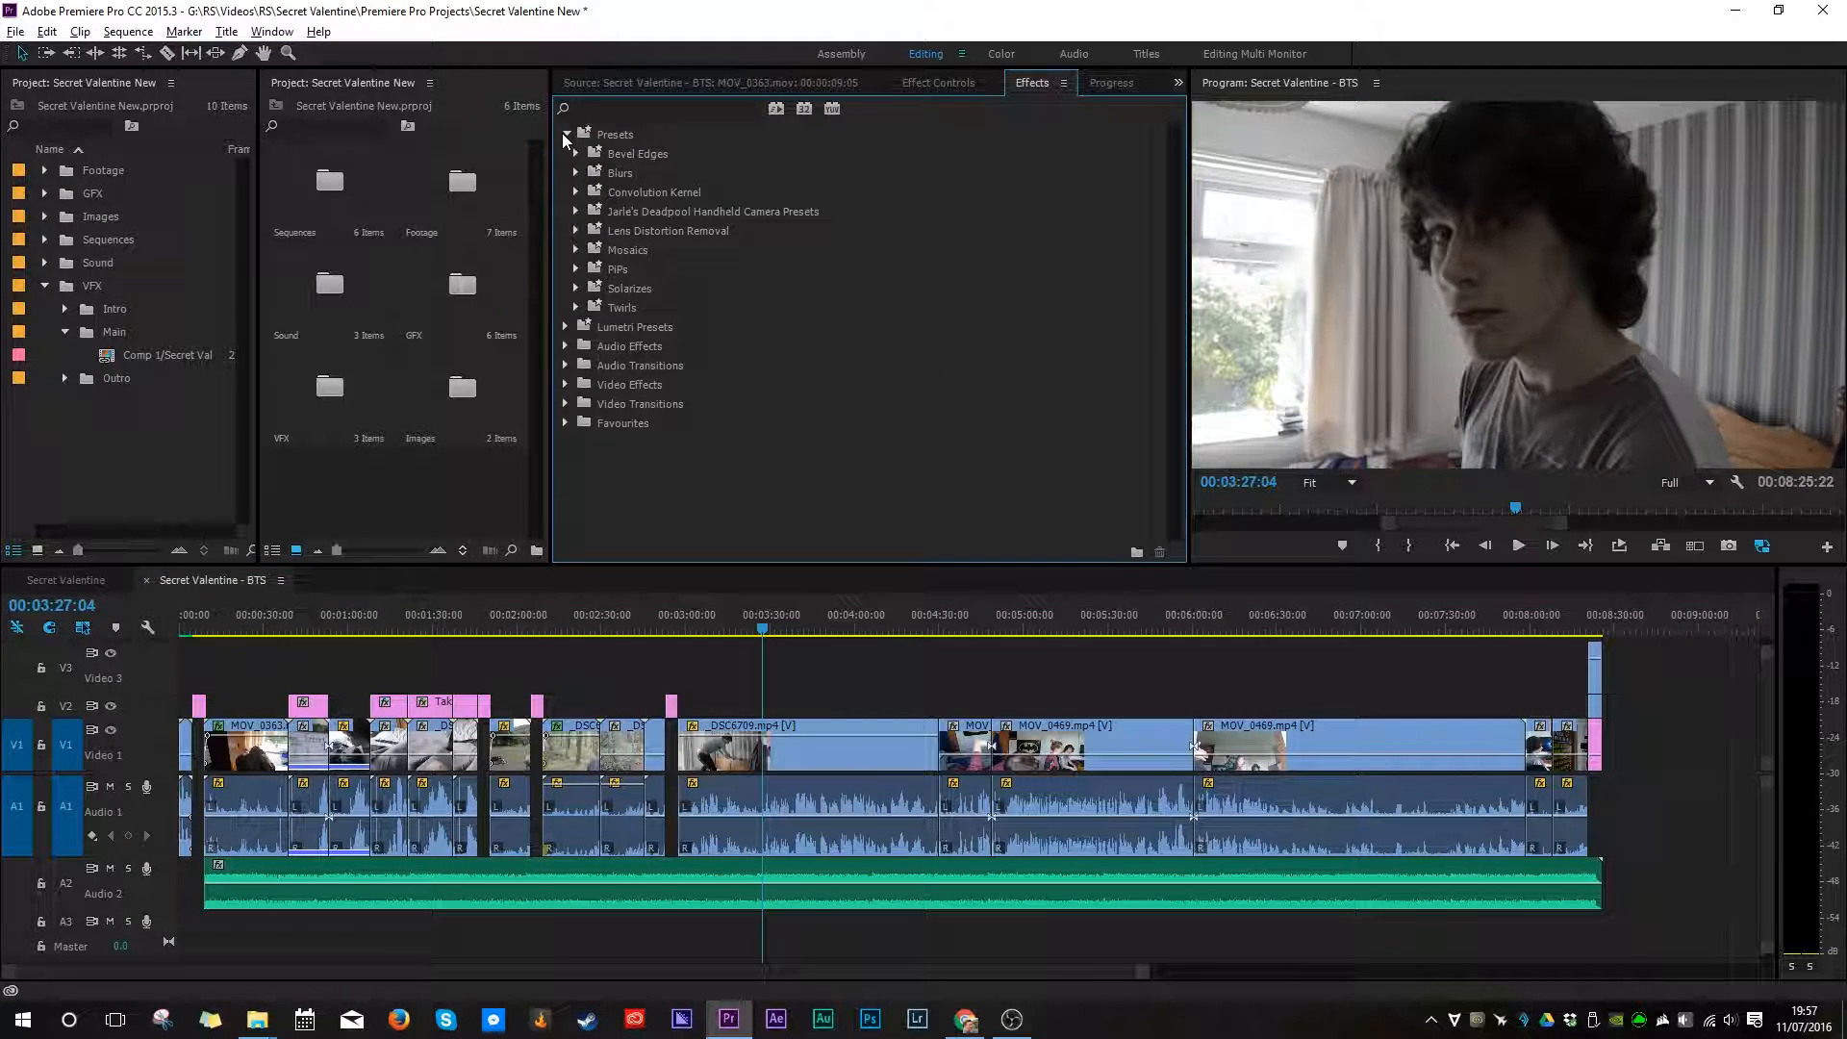
left_click(576, 191)
left_click(577, 191)
- Play the running shot in the BTS sequence from about 00:01:59:07 and stop it after a moment
left_click(516, 610)
left_click_drag(517, 603, 517, 606)
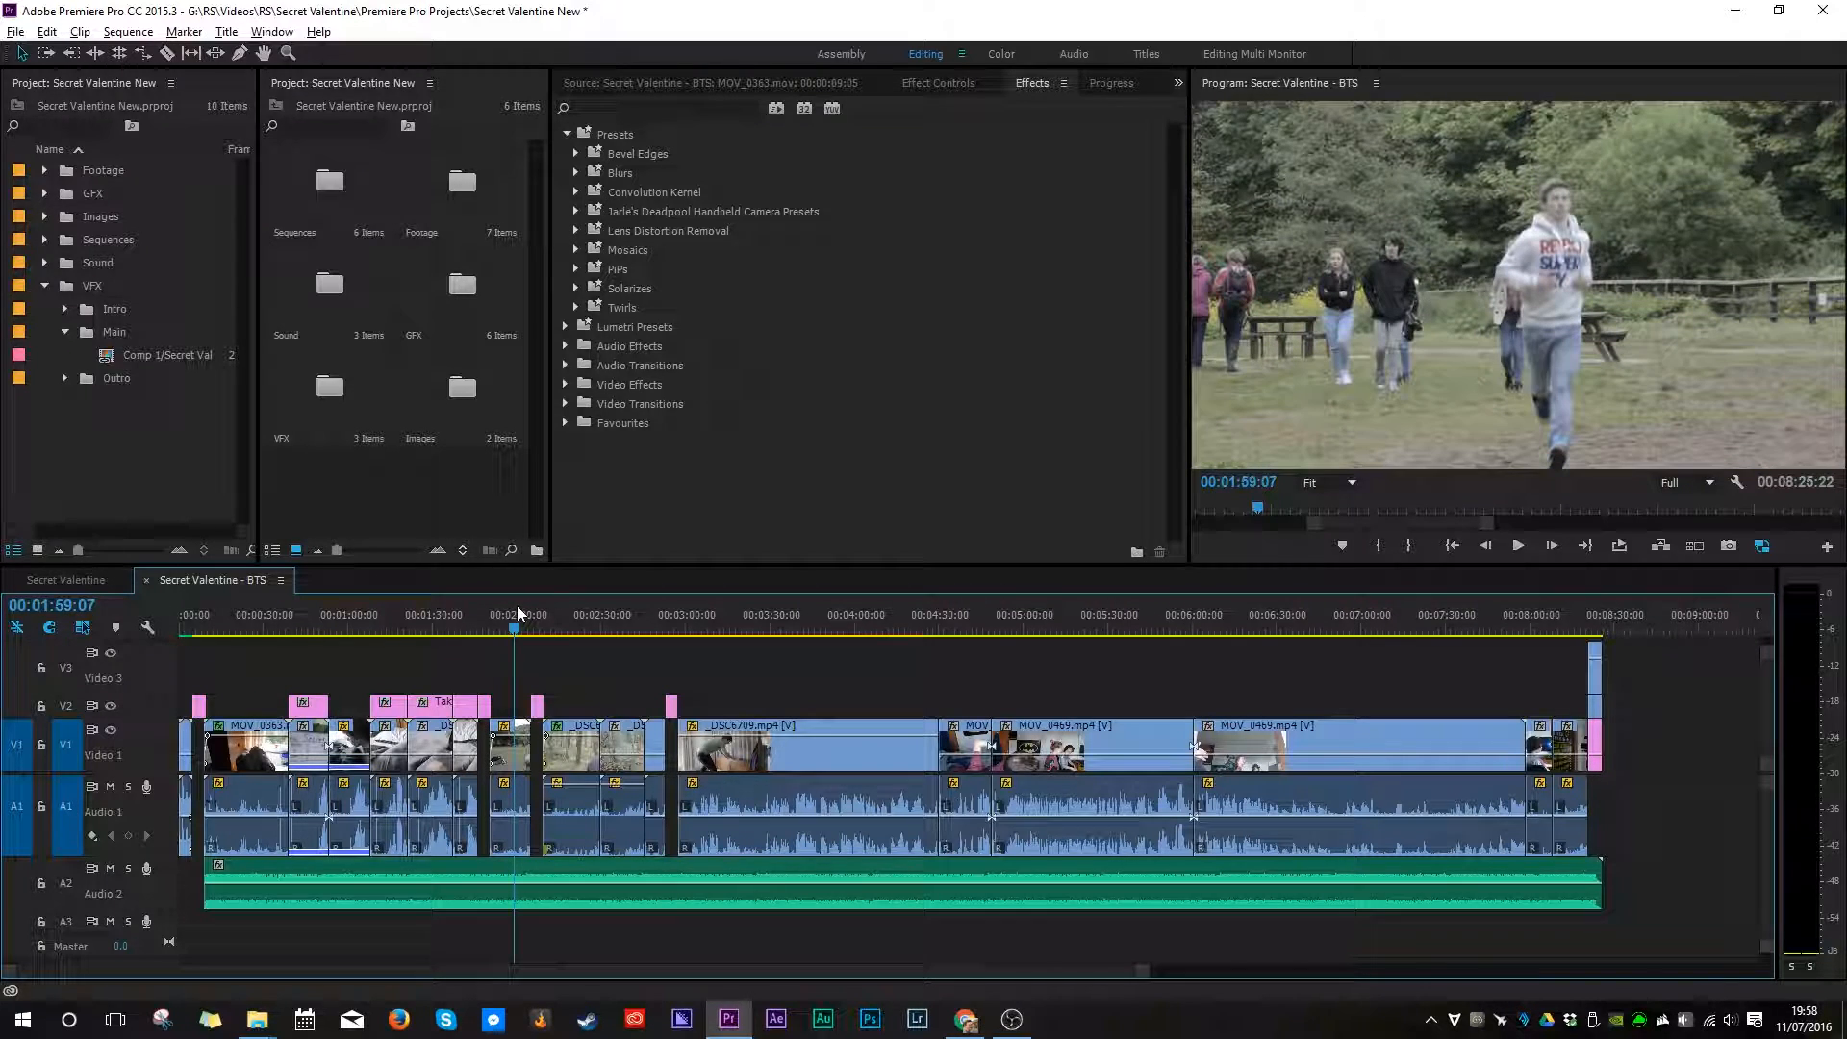
key("alt")
key("space")
left_click(622, 657)
key("space")
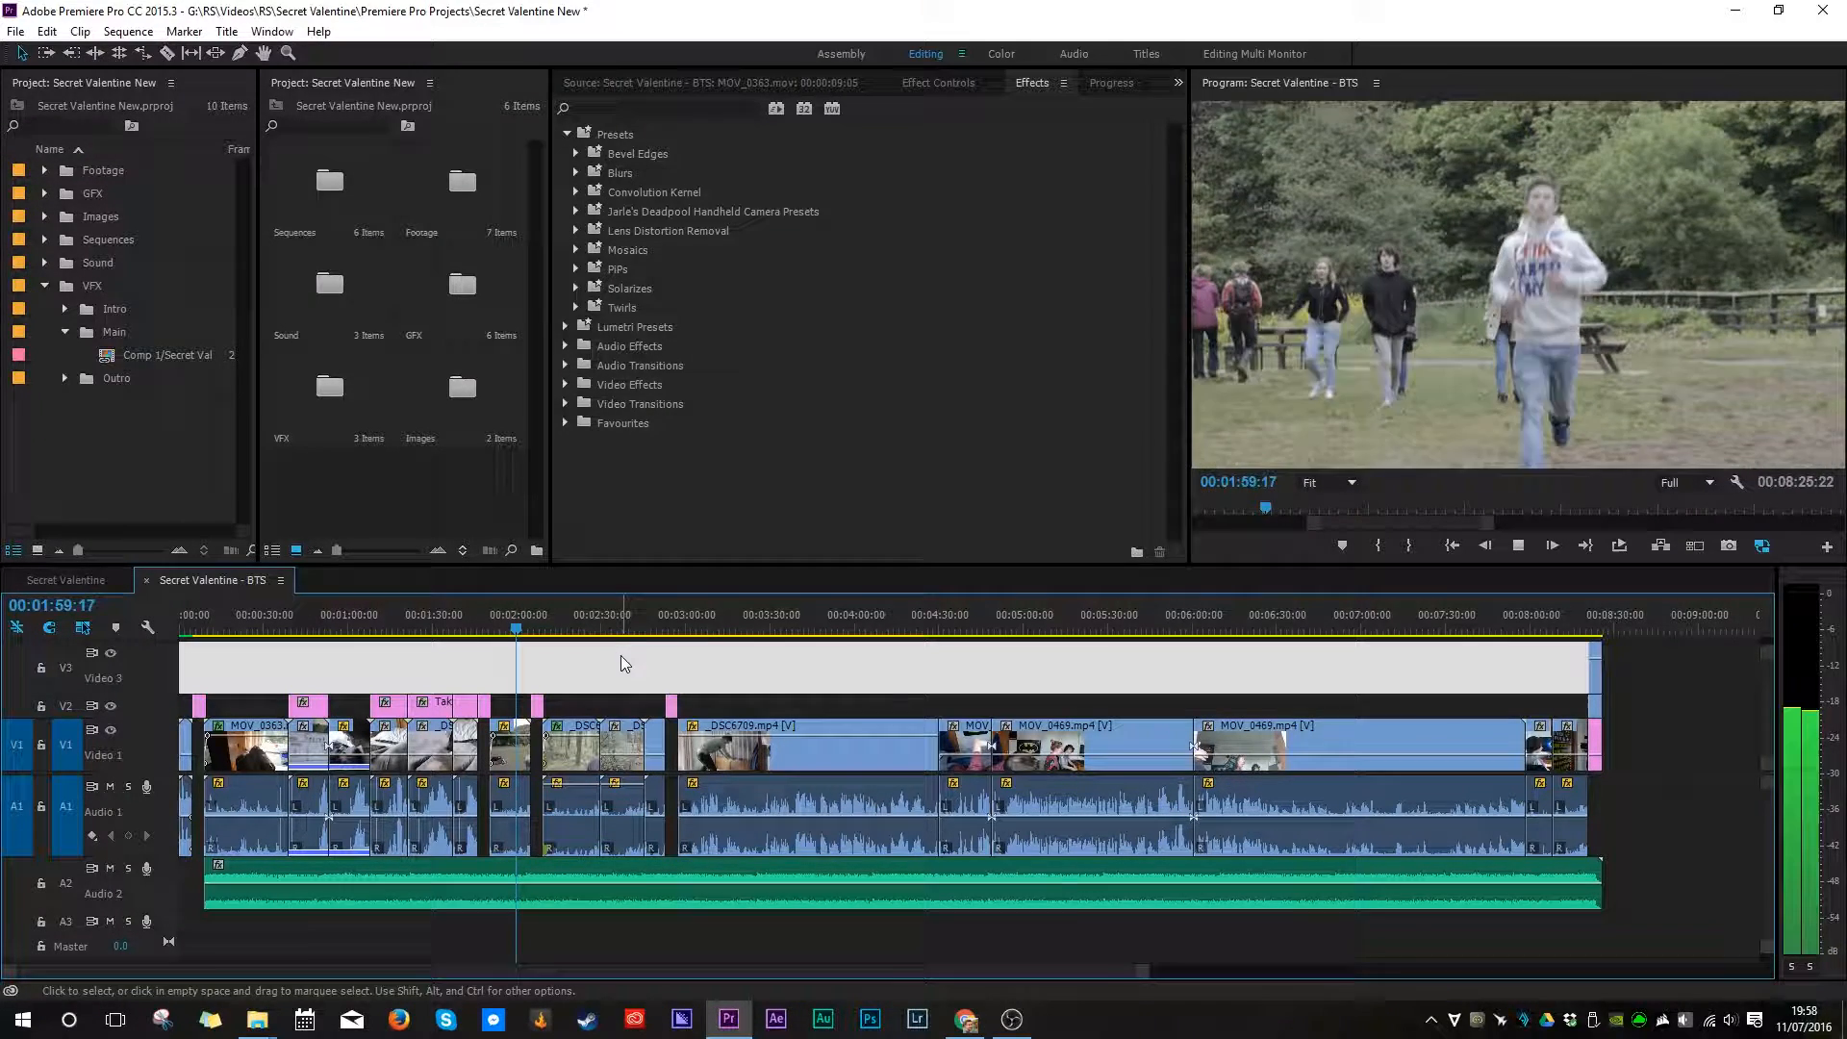
left_click(848, 702)
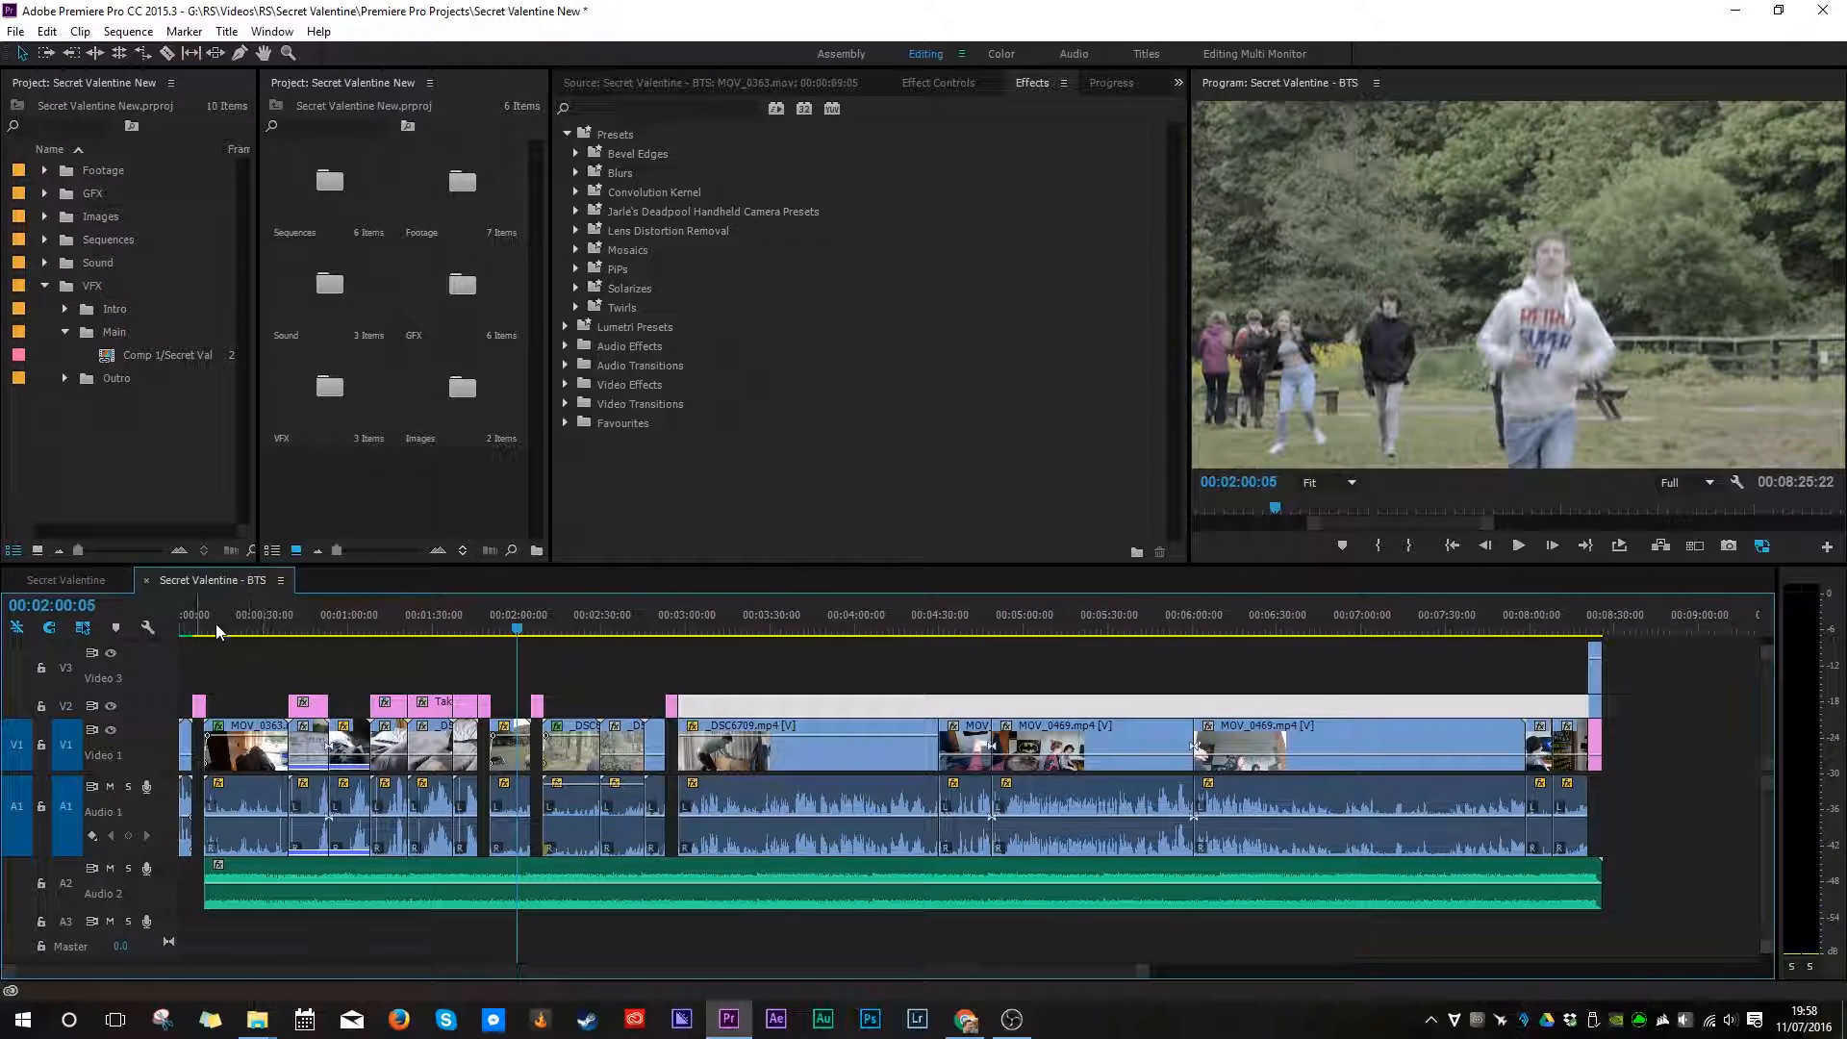
- Return to the Secret Valentine sequence and place the playhead at 00:01:23:14, on the shot of two women talking
left_click(65, 580)
left_click(761, 629)
left_click_drag(762, 629, 716, 649)
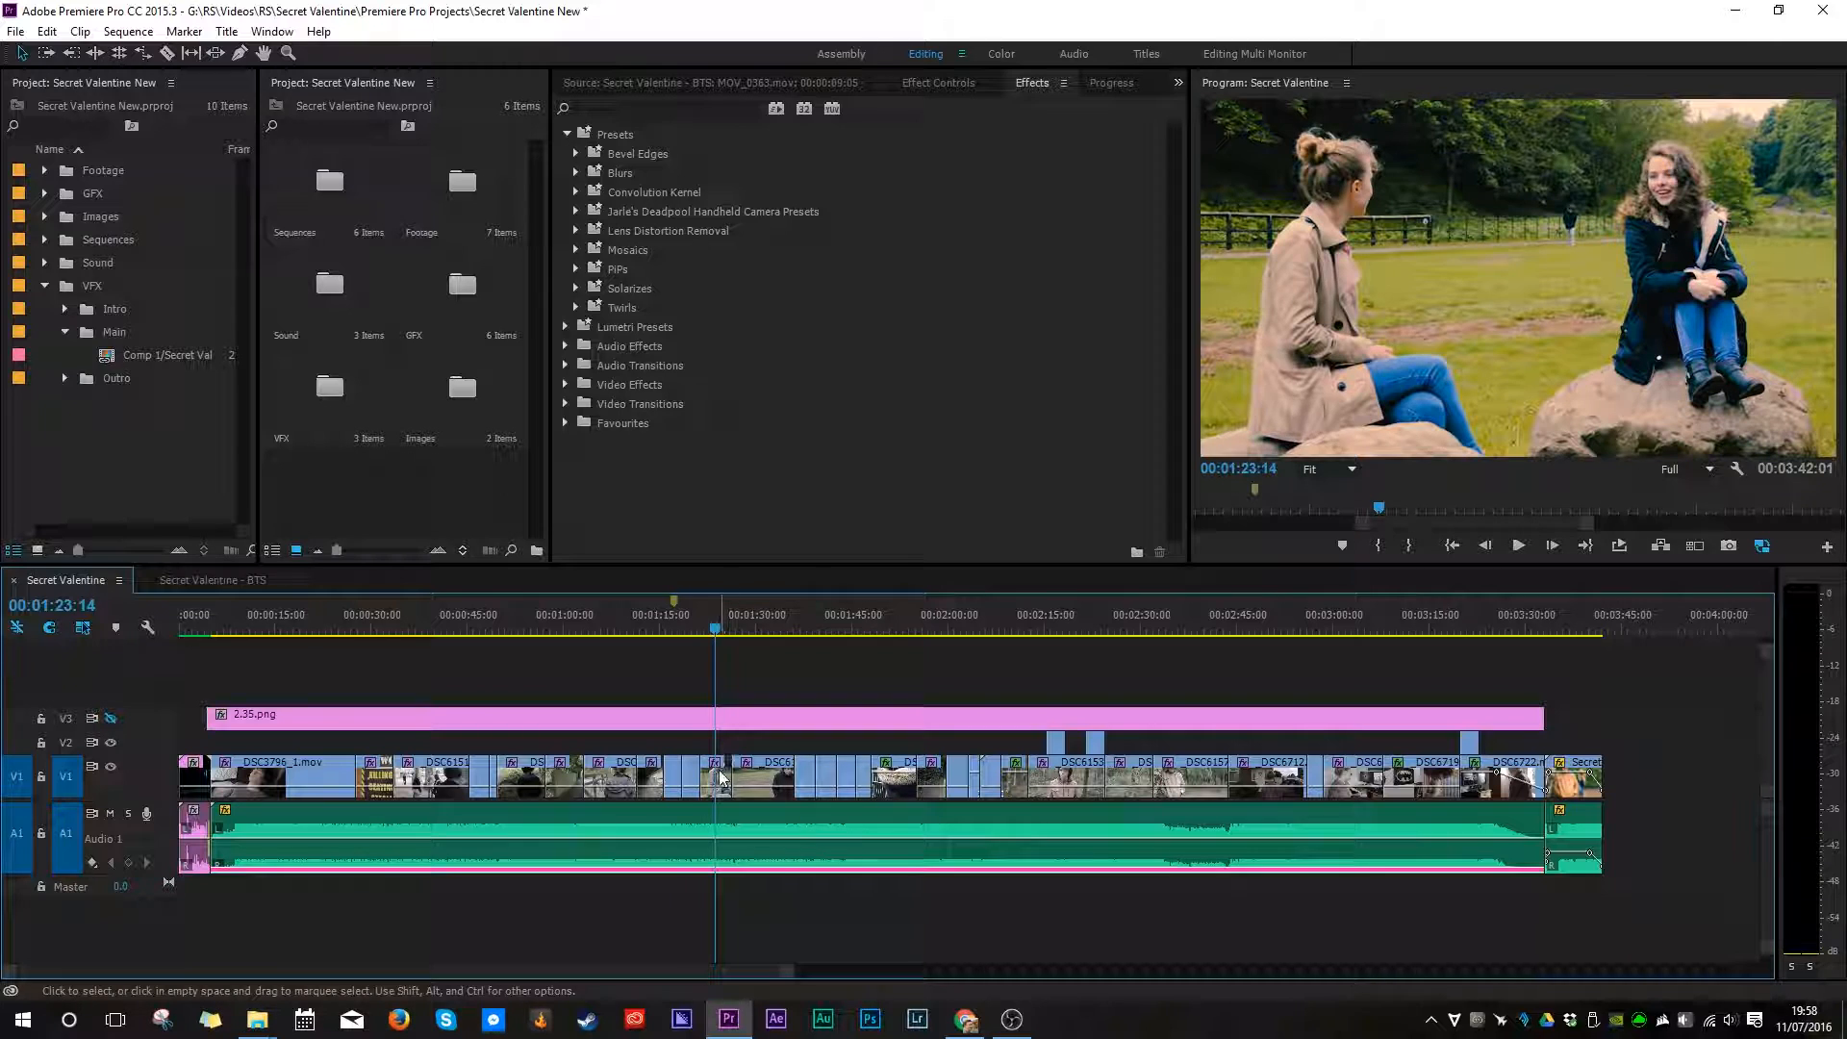
- Examine Jarle's Deadpool Handheld Camera Presets in both the oversized-footage and any-footage groups
left_click(576, 211)
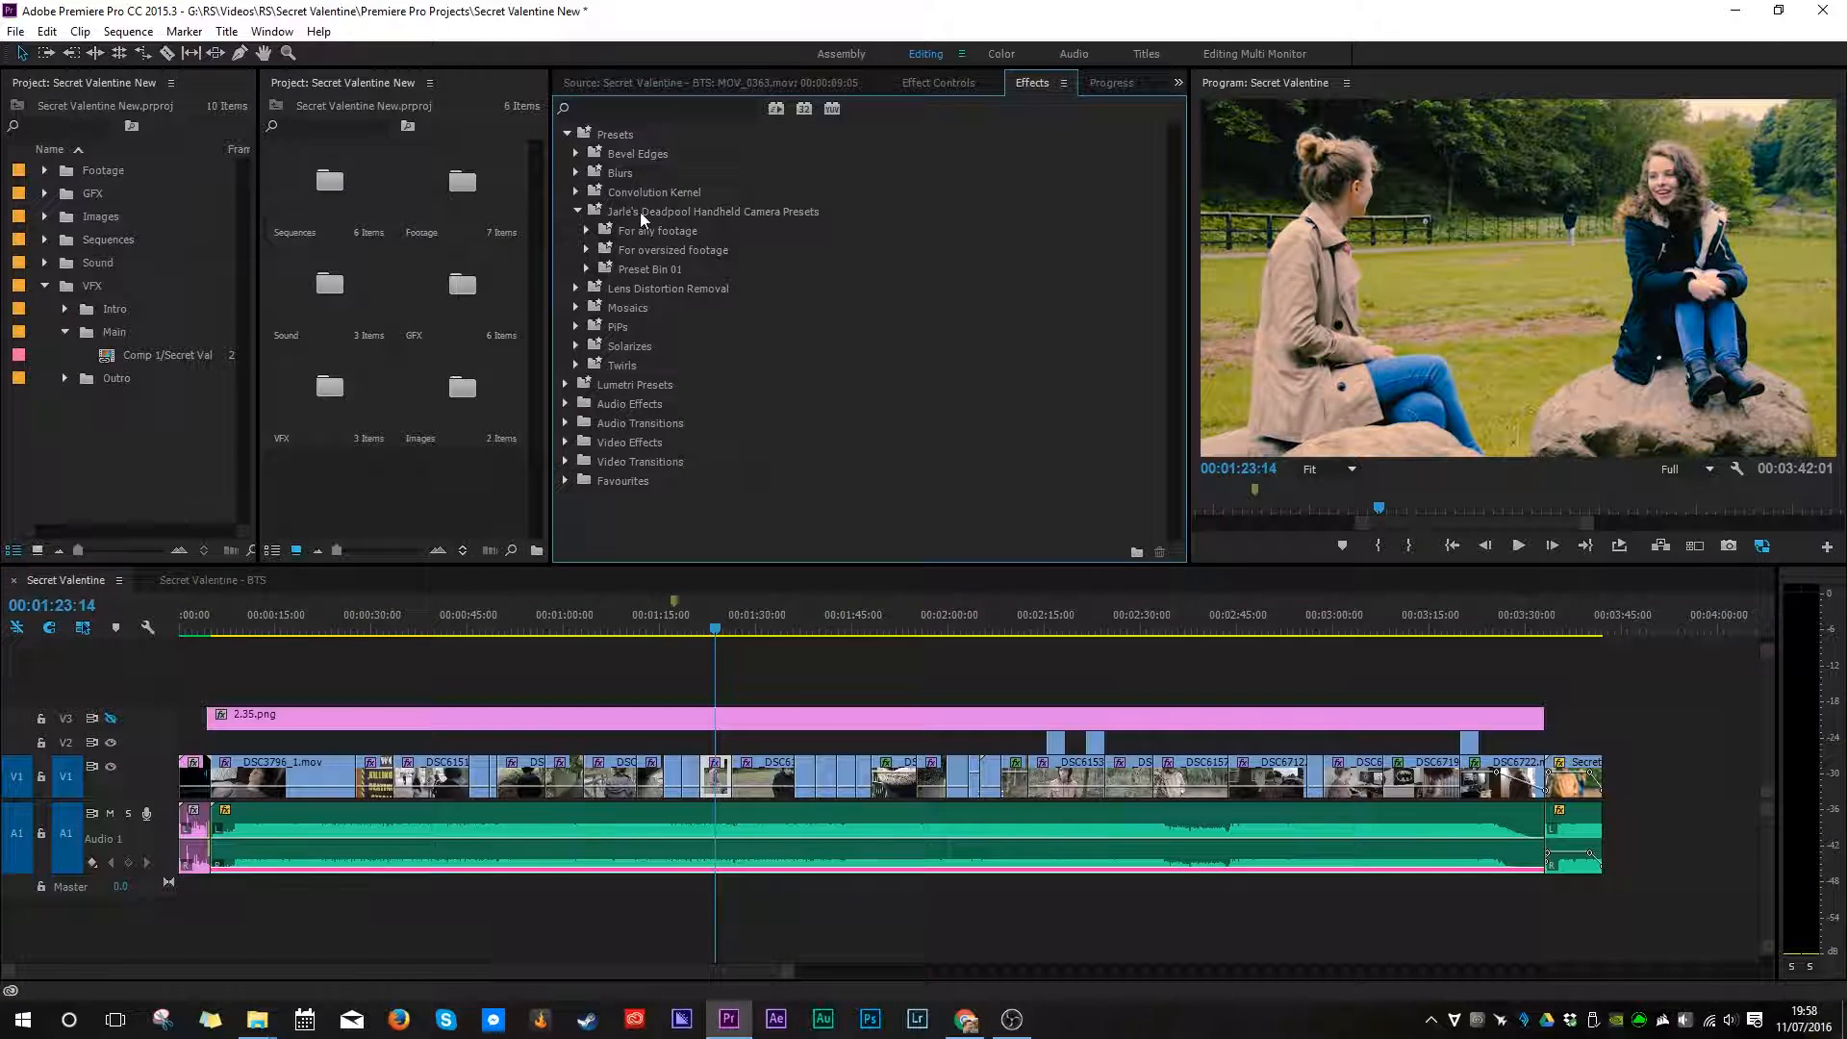
left_click(587, 250)
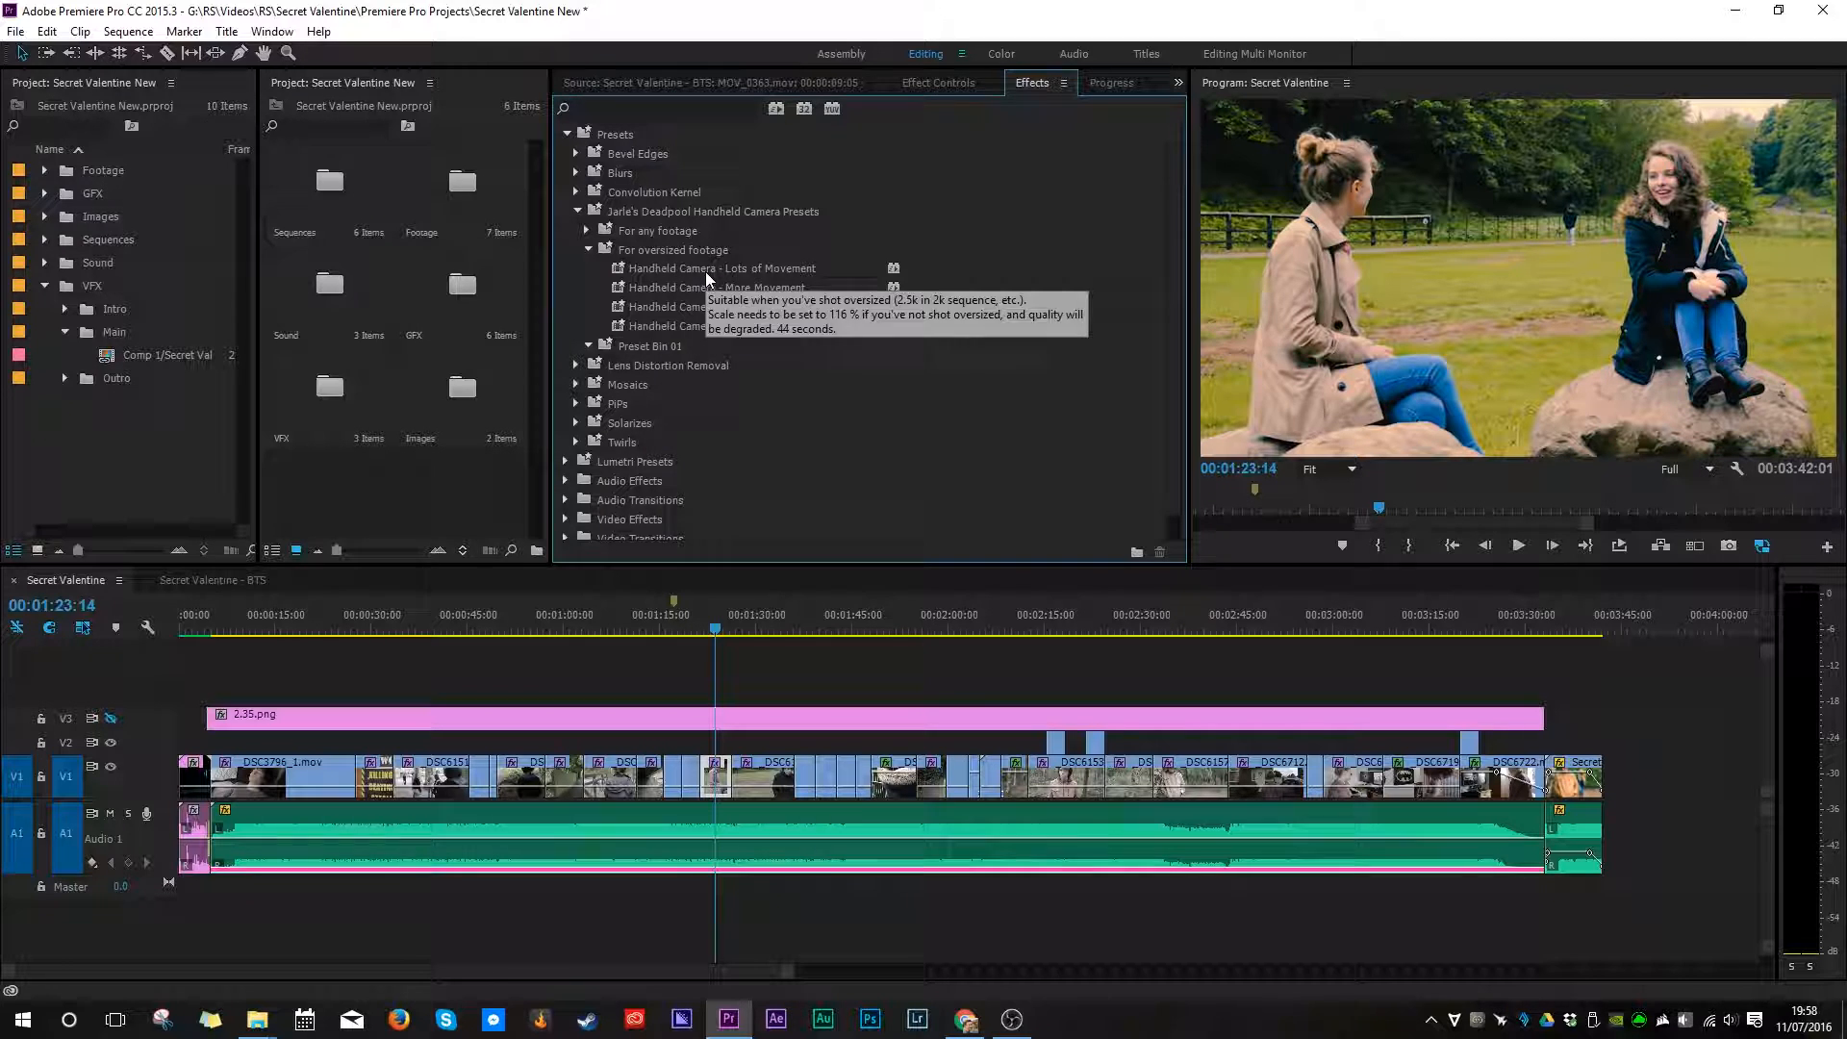
mouse_move(712, 329)
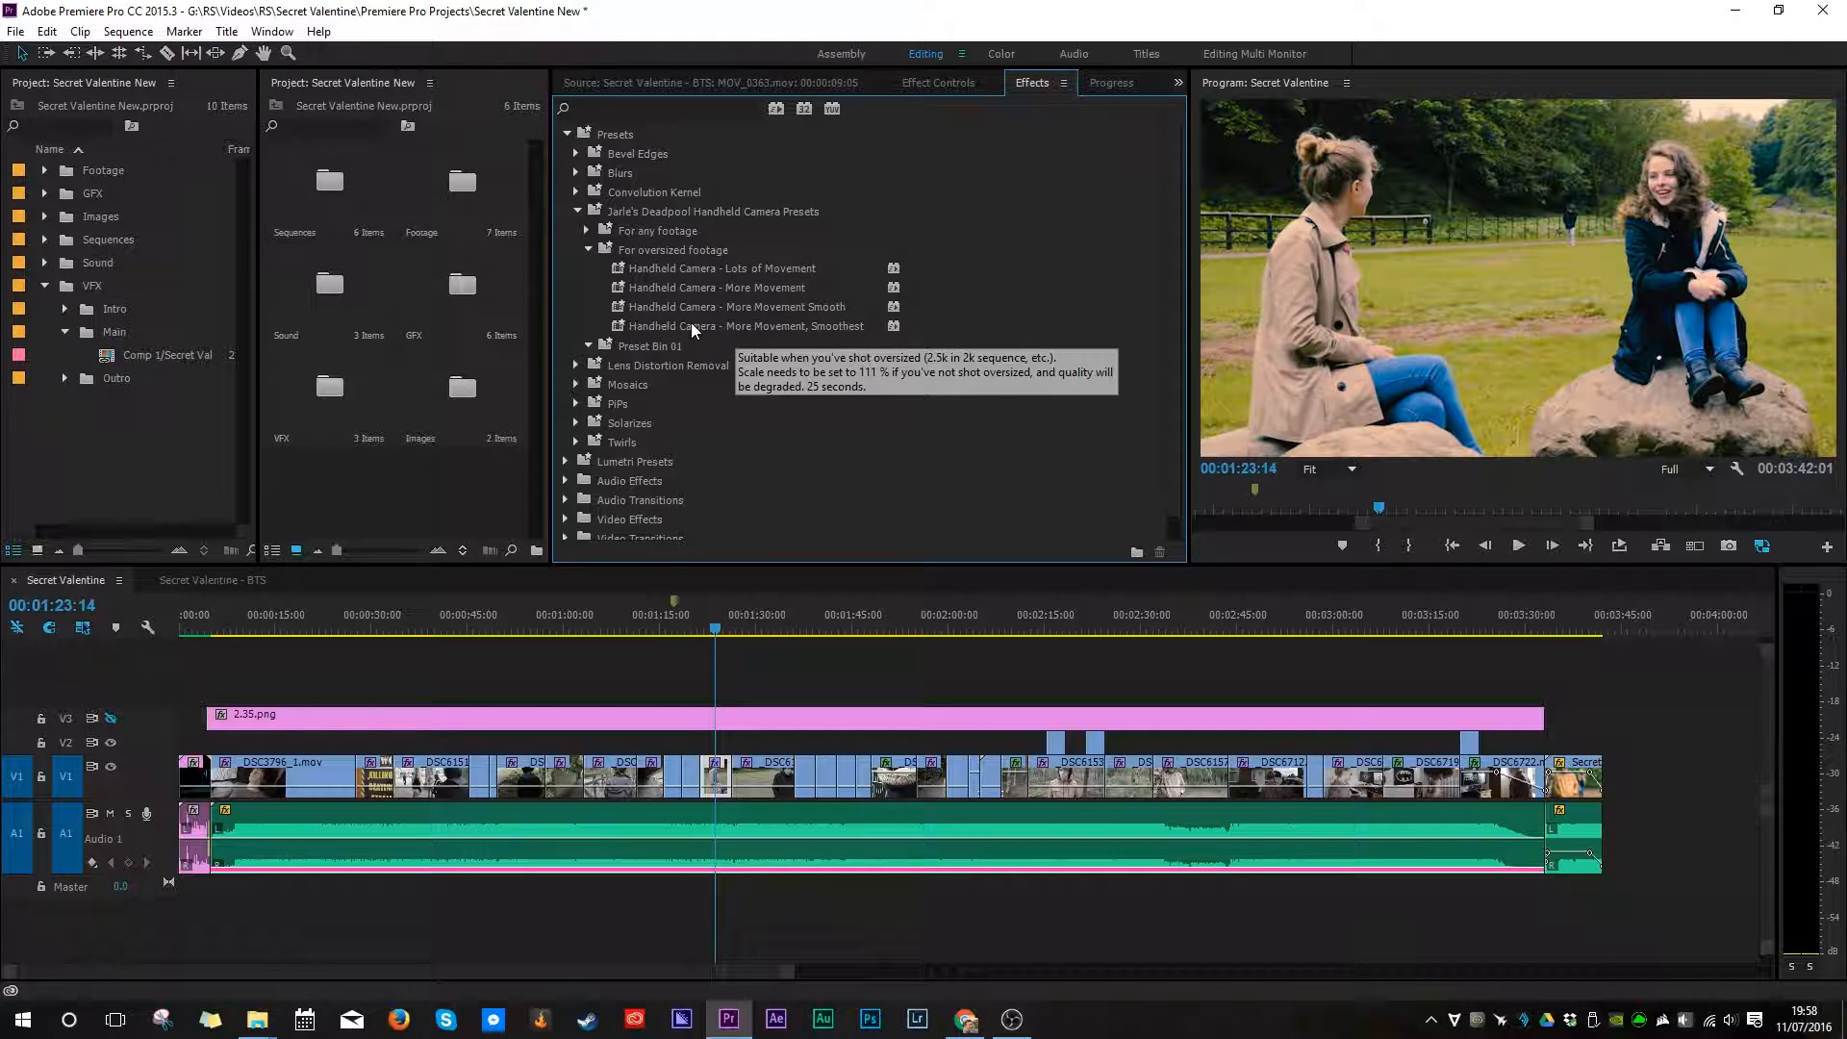
left_click(589, 230)
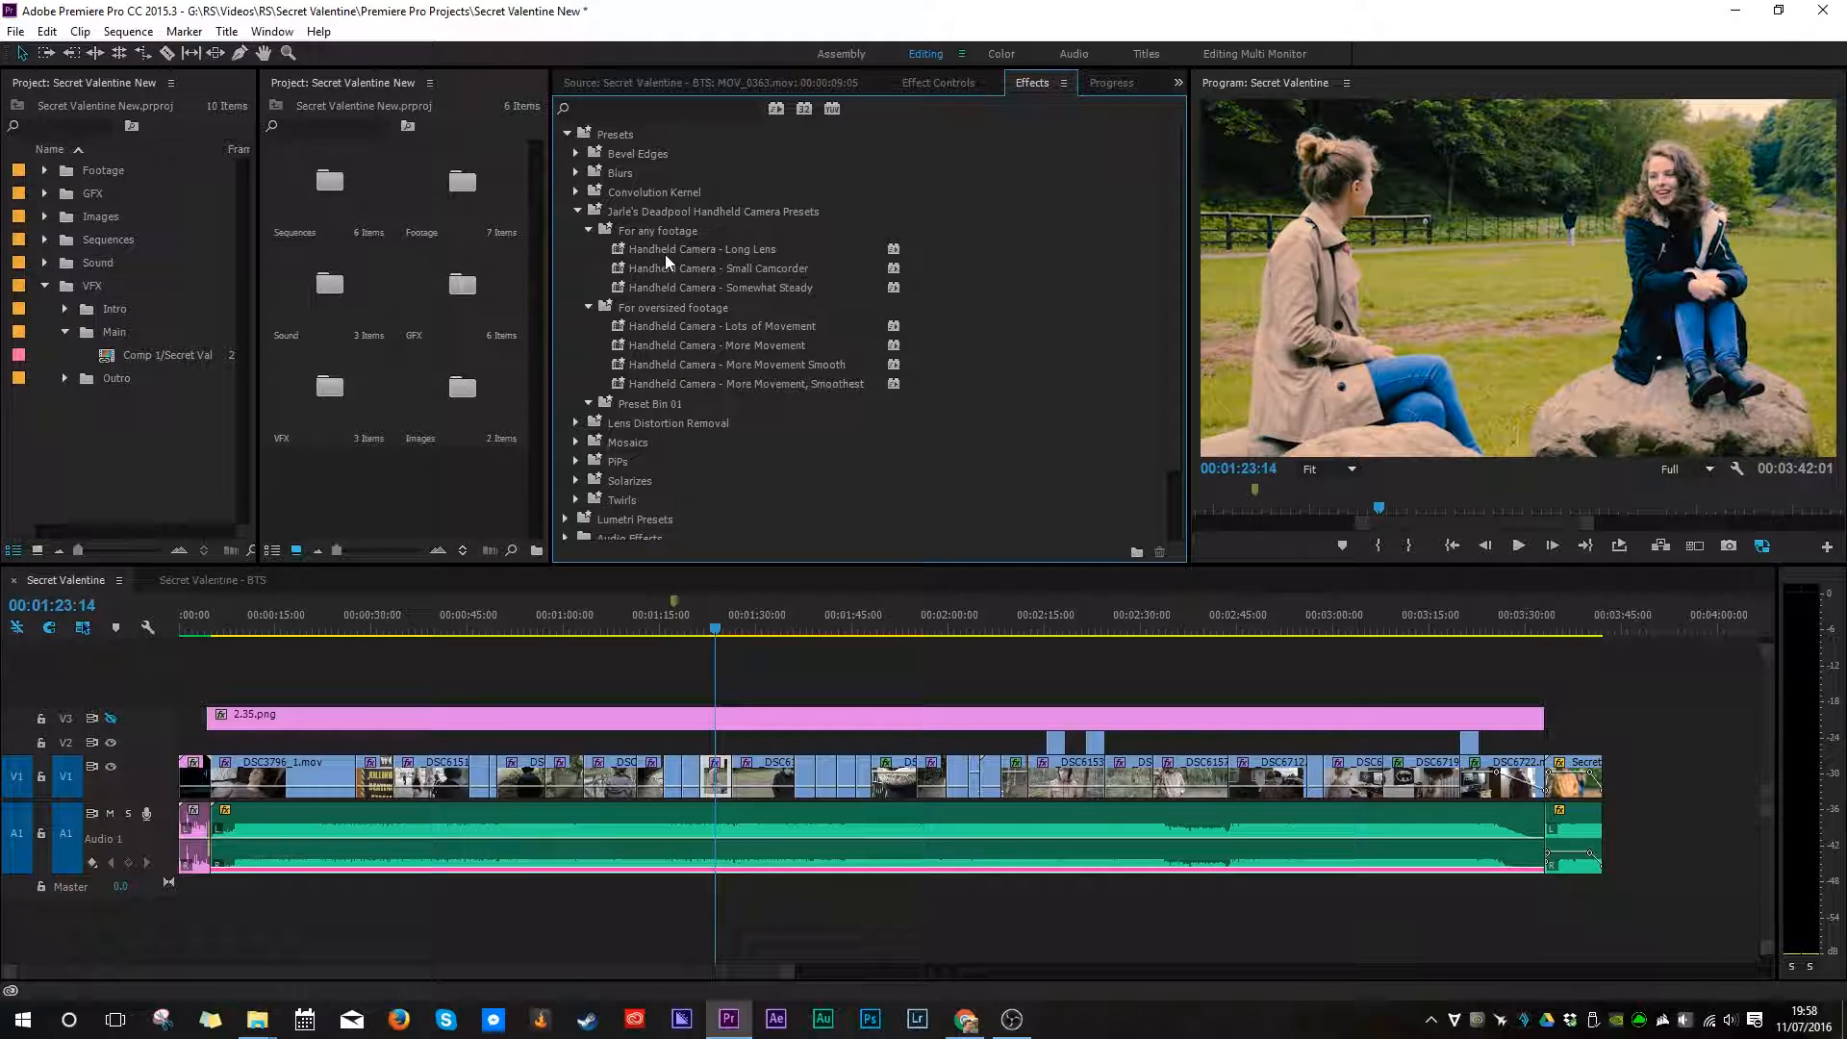
- Try the Handheld Camera - Somewhat Steady preset on the _DSC6142.MOV clip and play the shot back twice
left_click(665, 285)
left_click_drag(666, 288, 715, 776)
key("space")
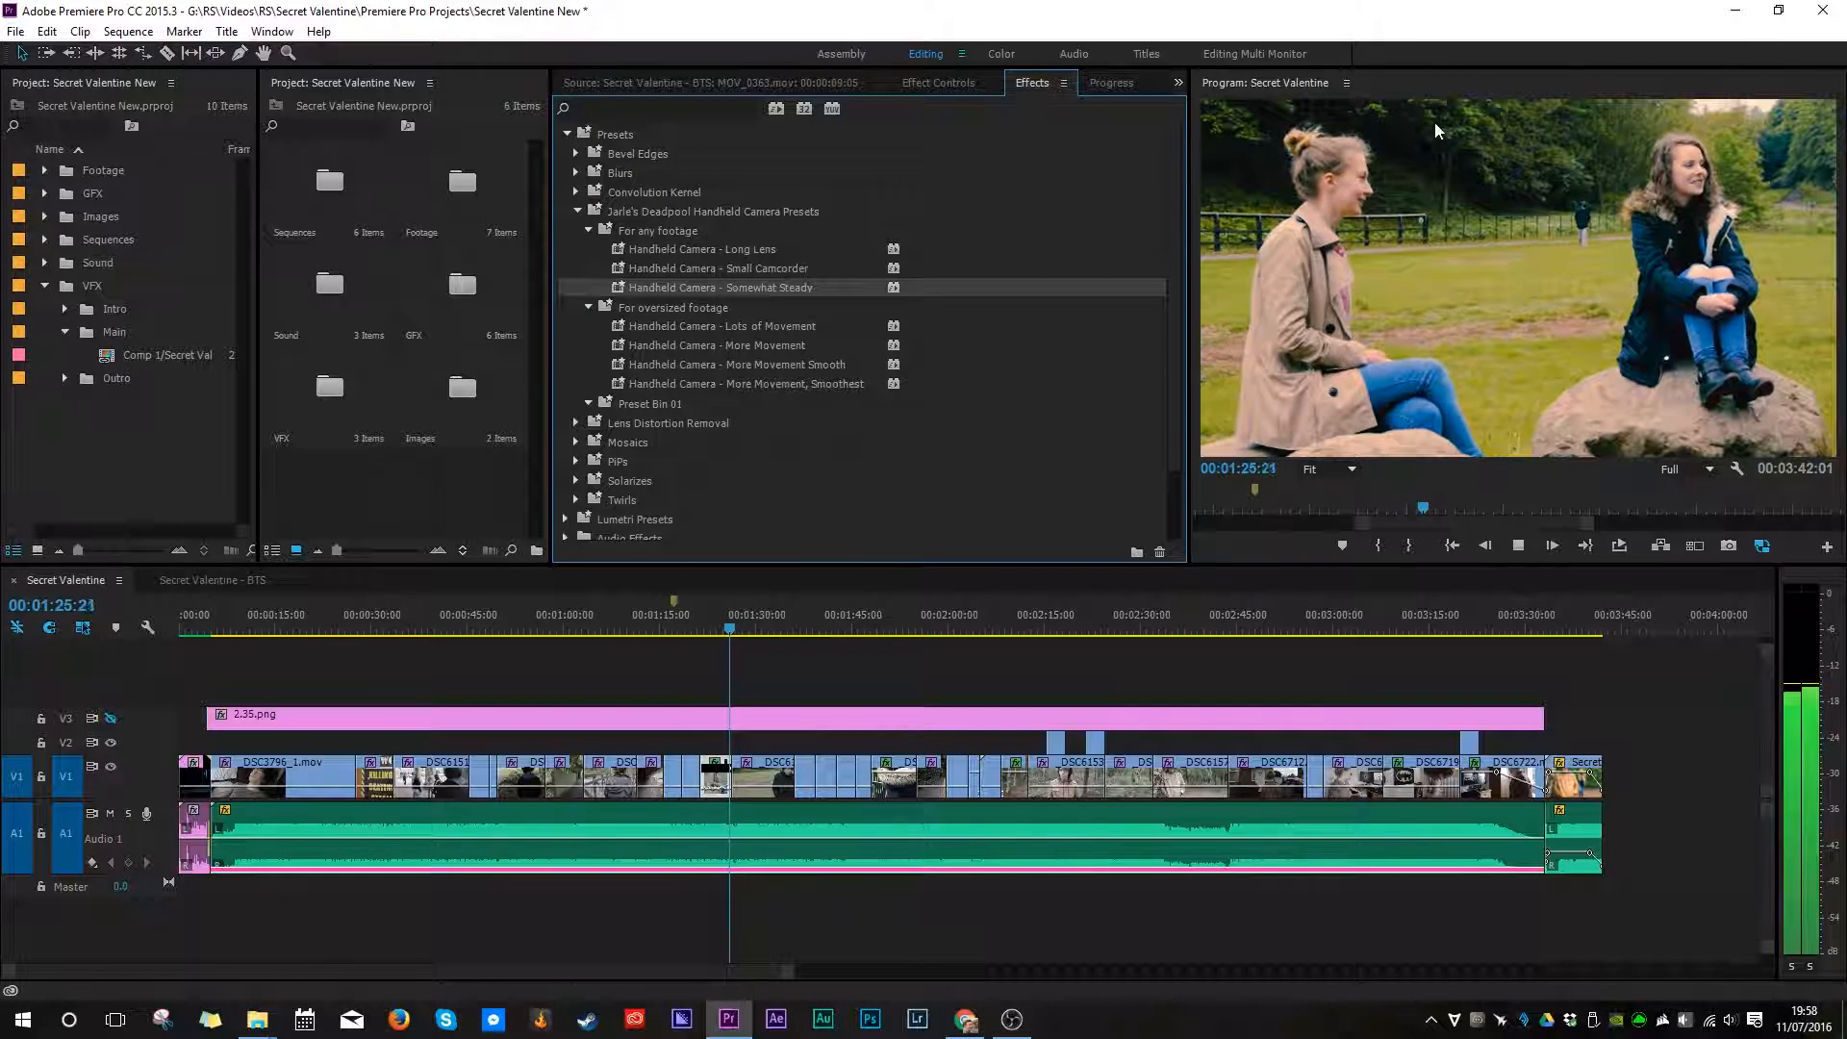
key("space")
left_click(697, 623)
key("space")
key("space")
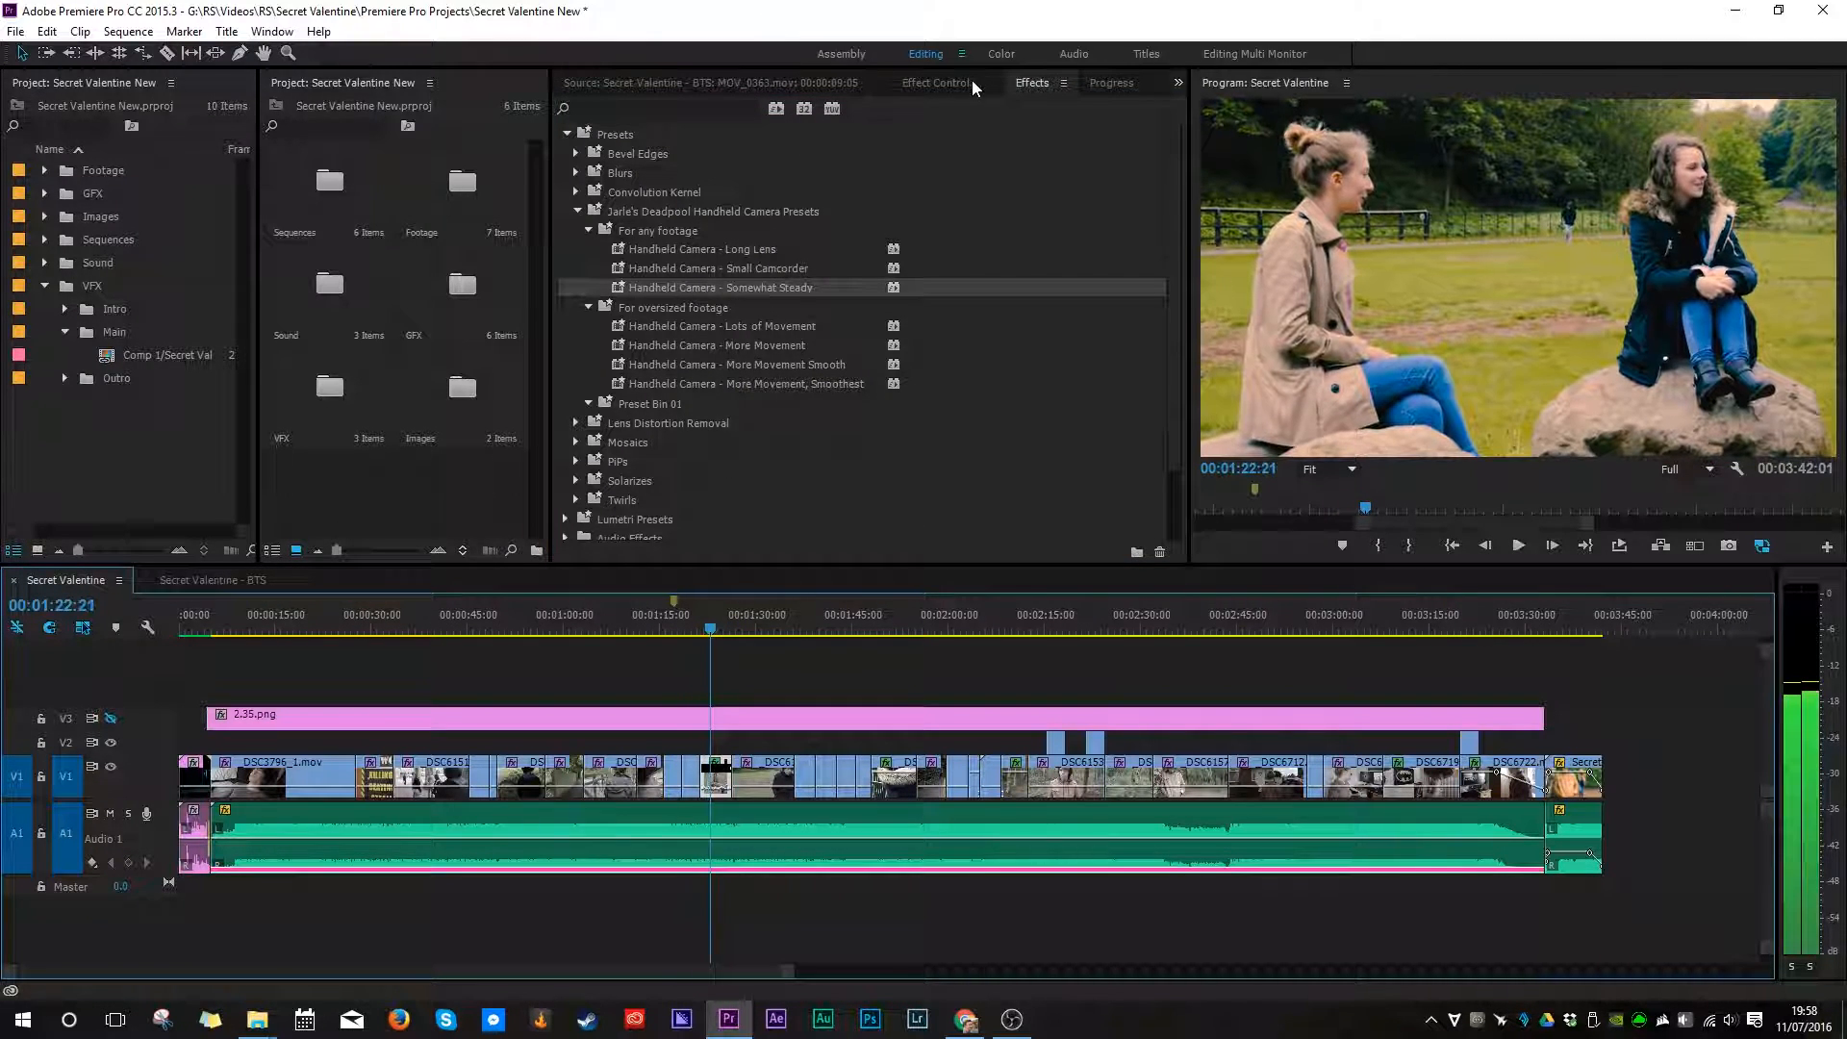
- View the clip's Motion settings from the handheld preset and undo the preset's application
left_click(966, 79)
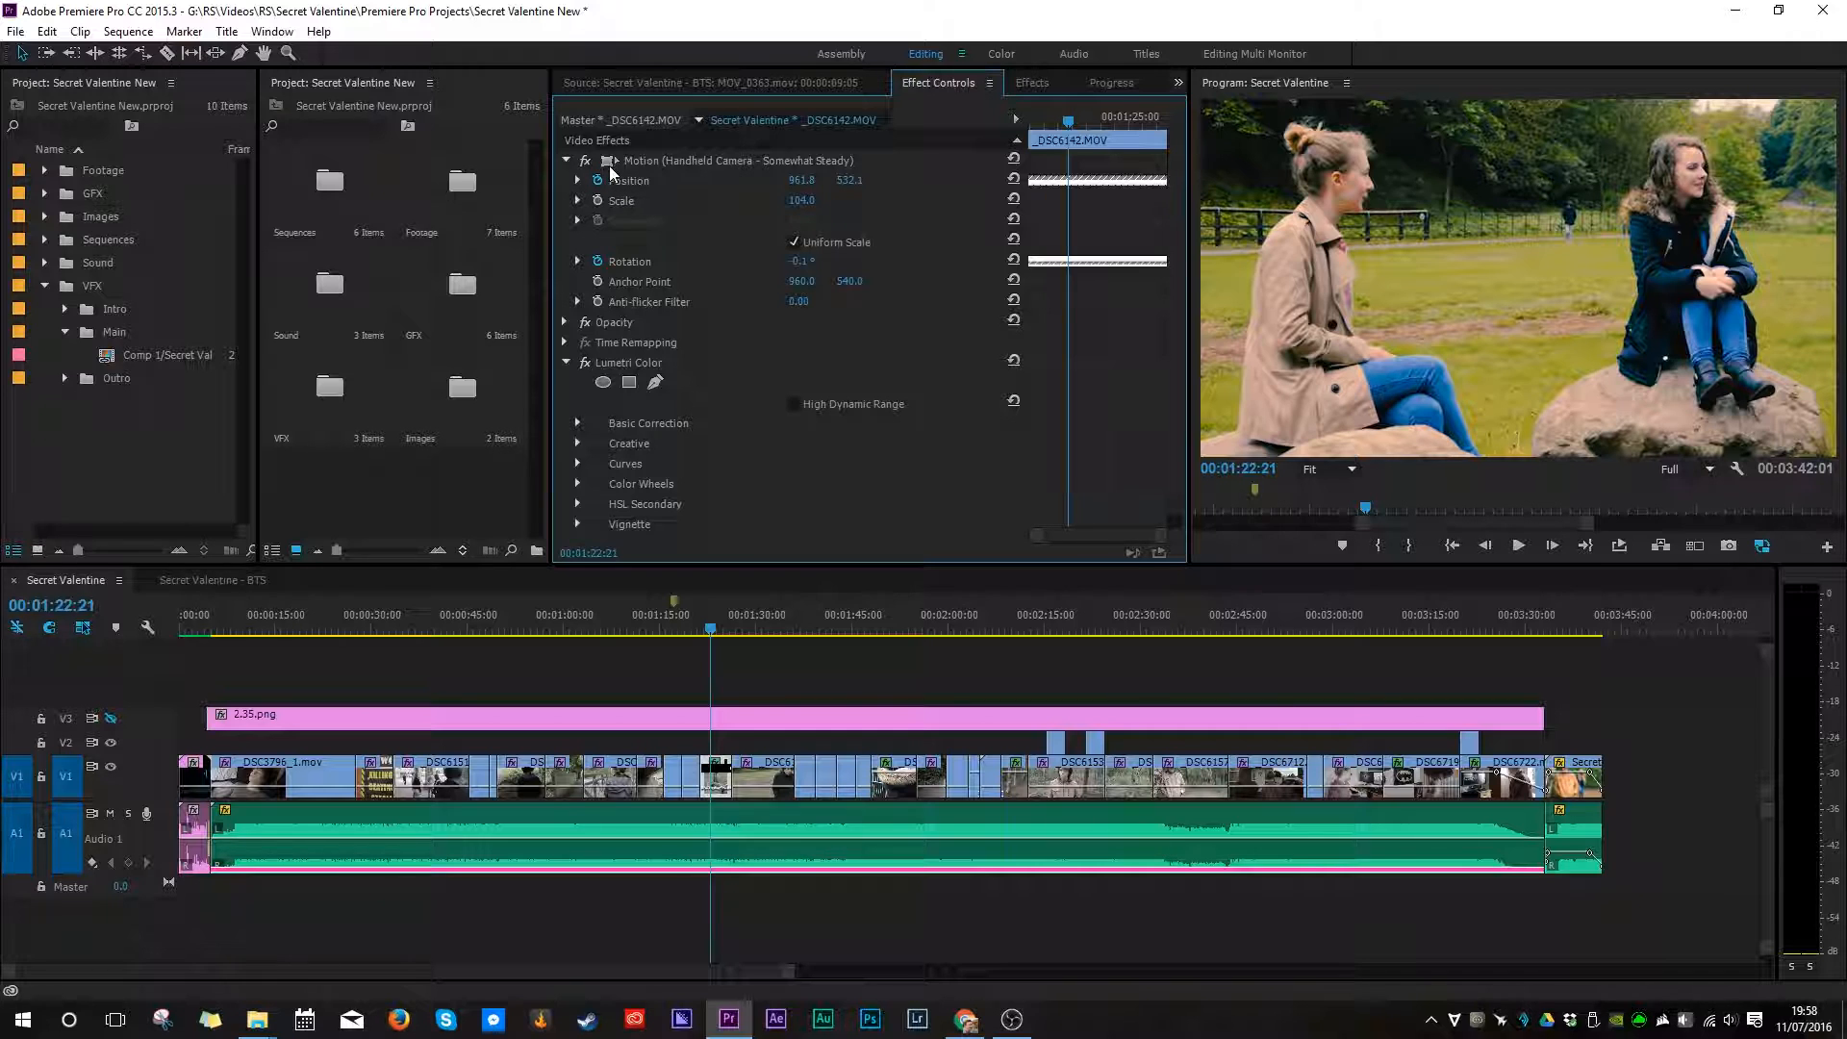
key("ctrl+z")
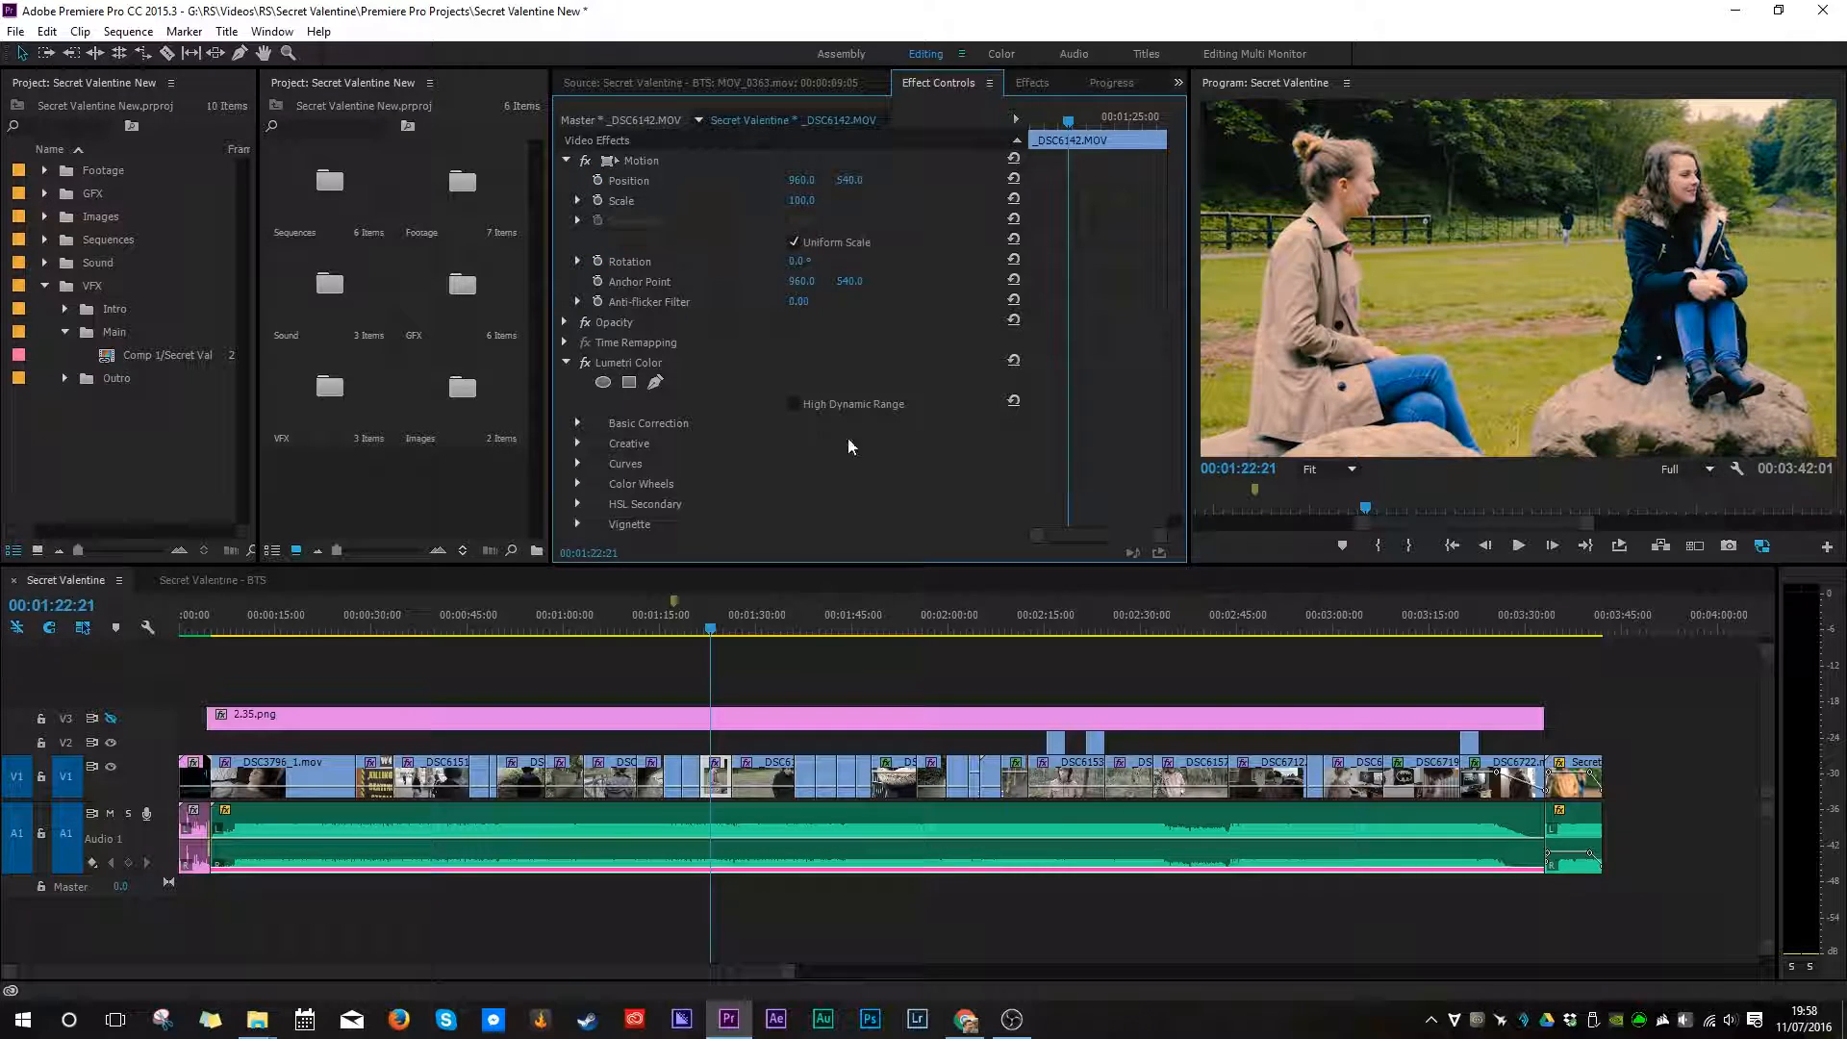
- Look through the effect library's groups, including the Lumetri Presets and Video Transitions
left_click(1025, 84)
left_click(576, 212)
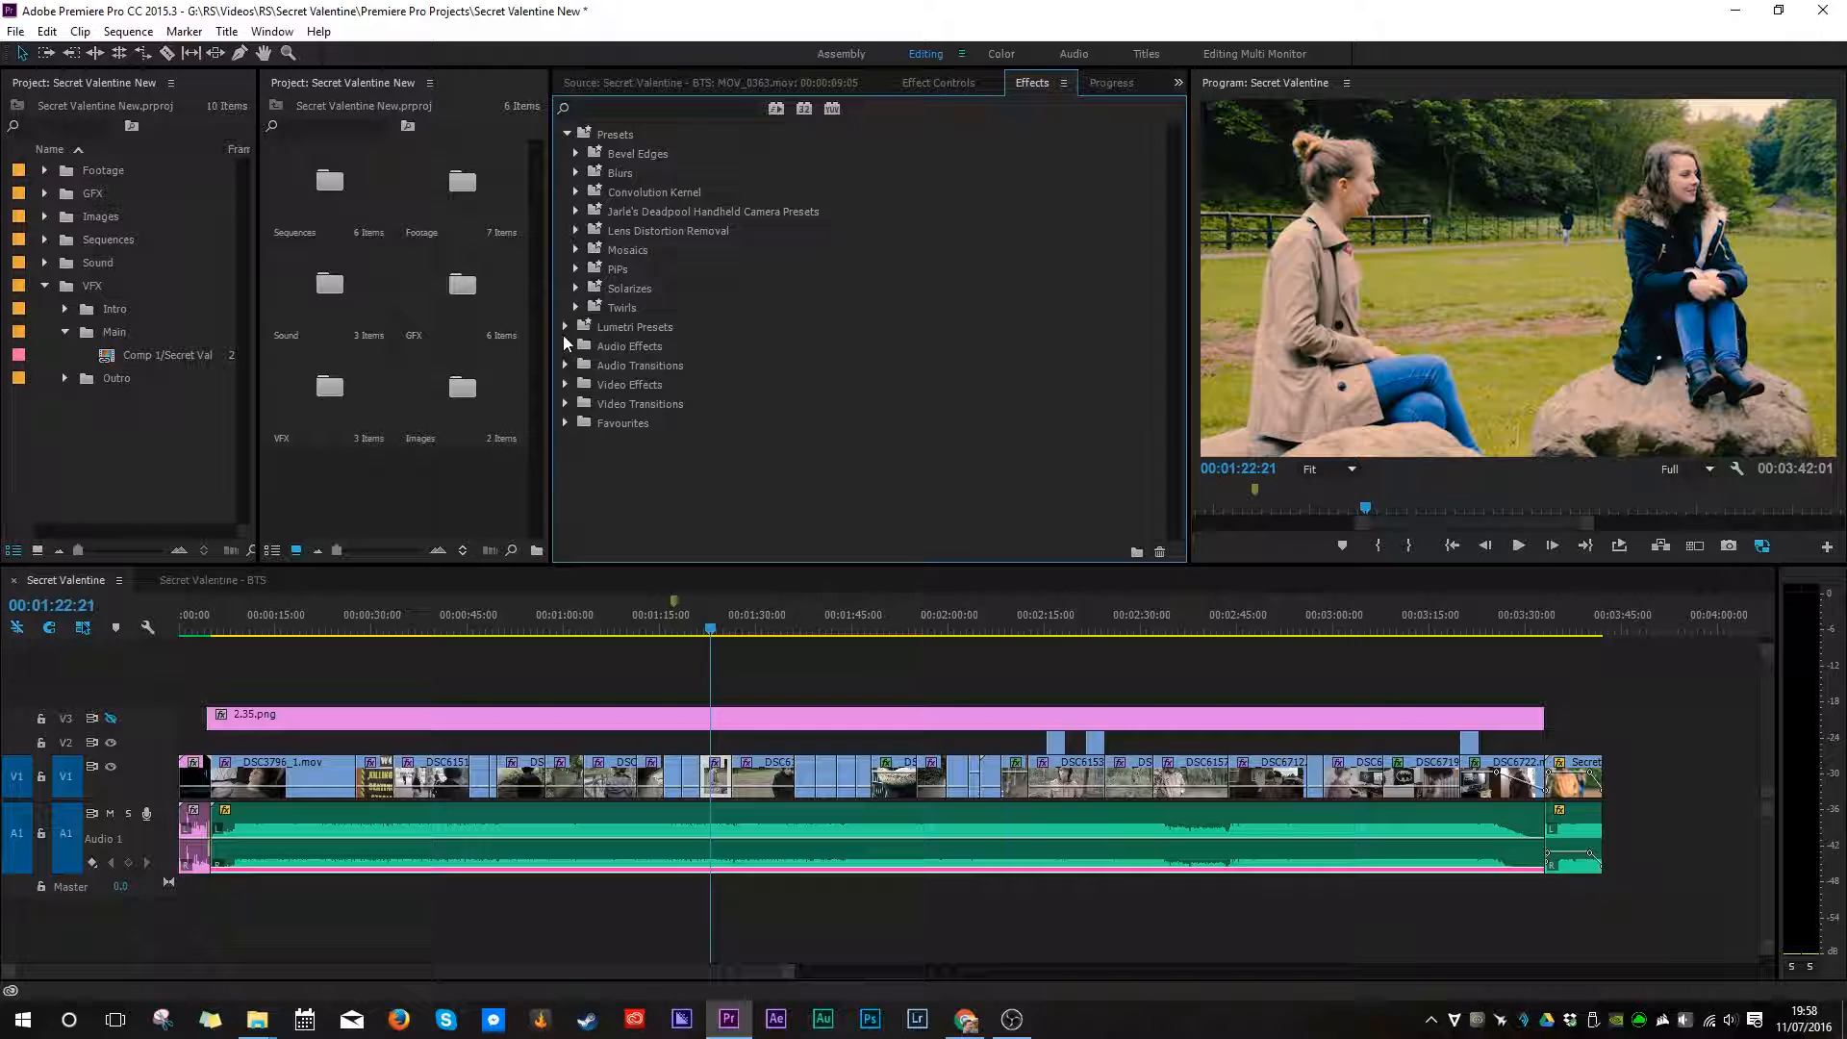
left_click(567, 328)
left_click(566, 327)
left_click(566, 327)
left_click(566, 404)
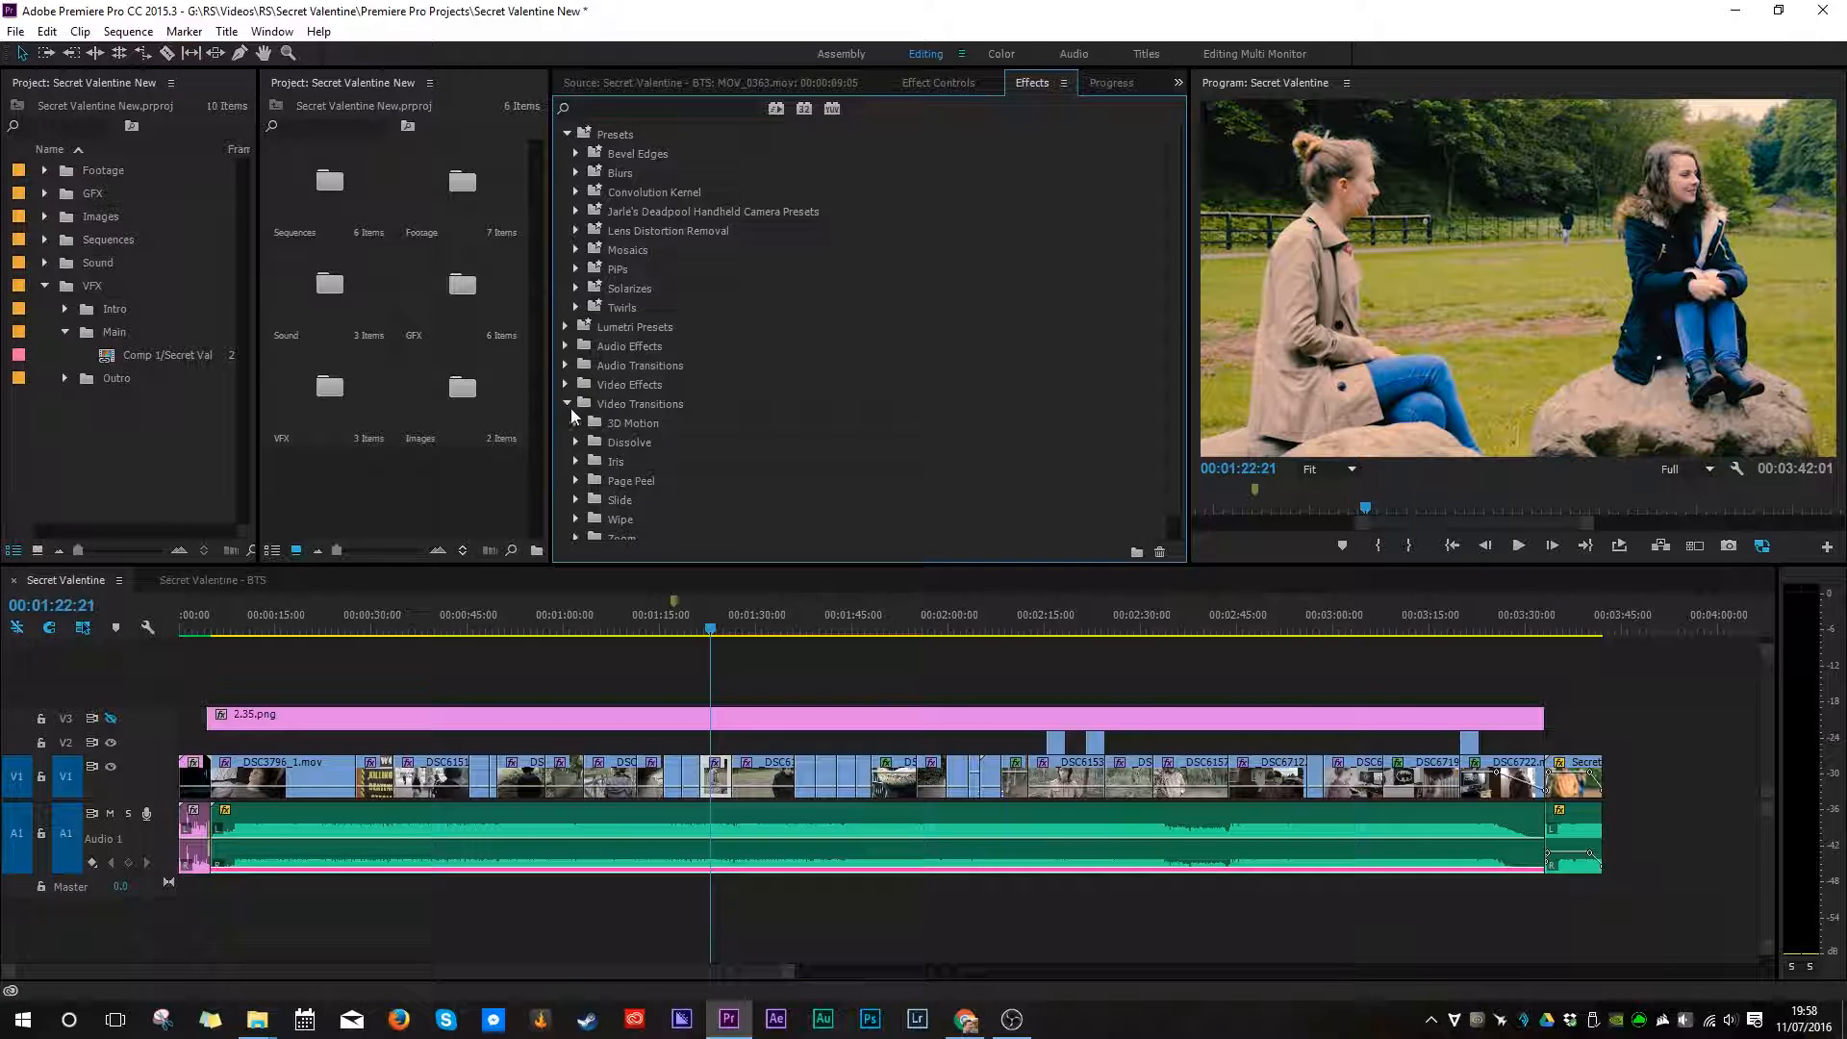
left_click(566, 404)
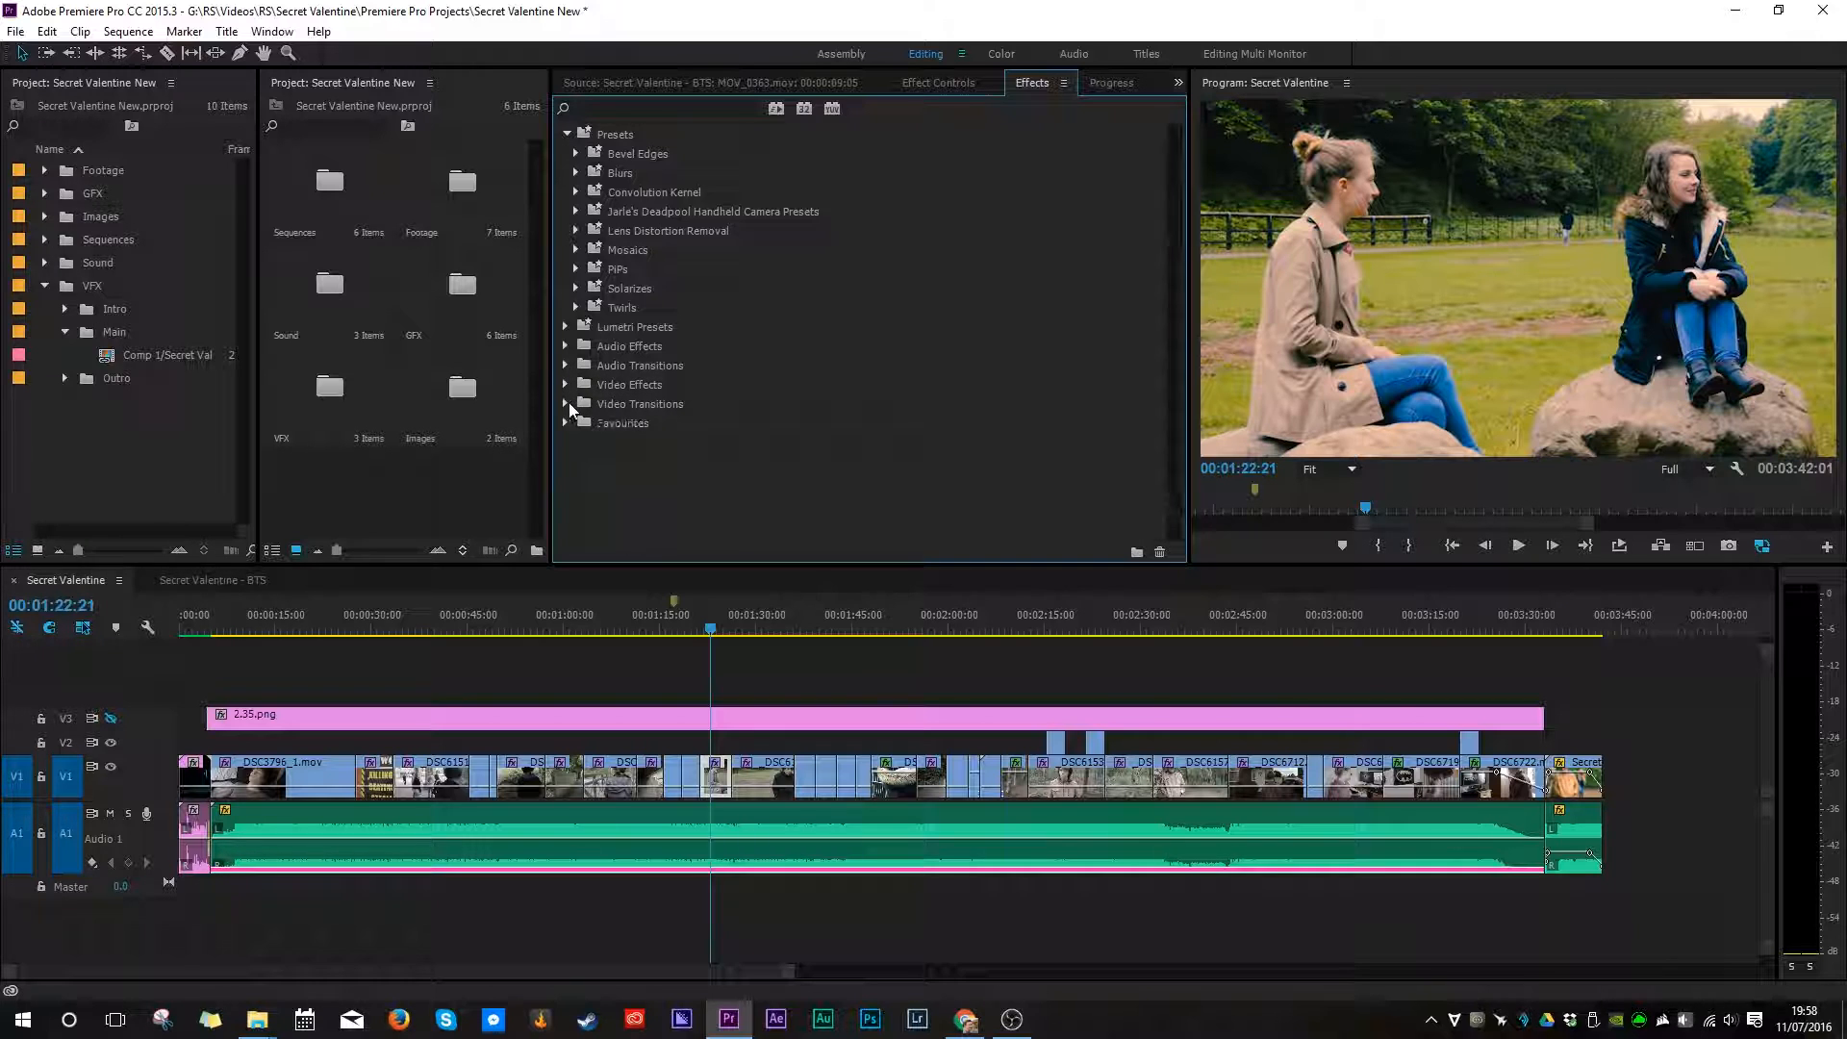
- Examine the effects and transitions in the Favourites bin, from Cross Dissolve and EQ to Lumetri Color, Morph Cut, Warp Stabilizer and Wipe
left_click(566, 423)
scroll(666, 419, "down", 2)
scroll(666, 419, "down", 1)
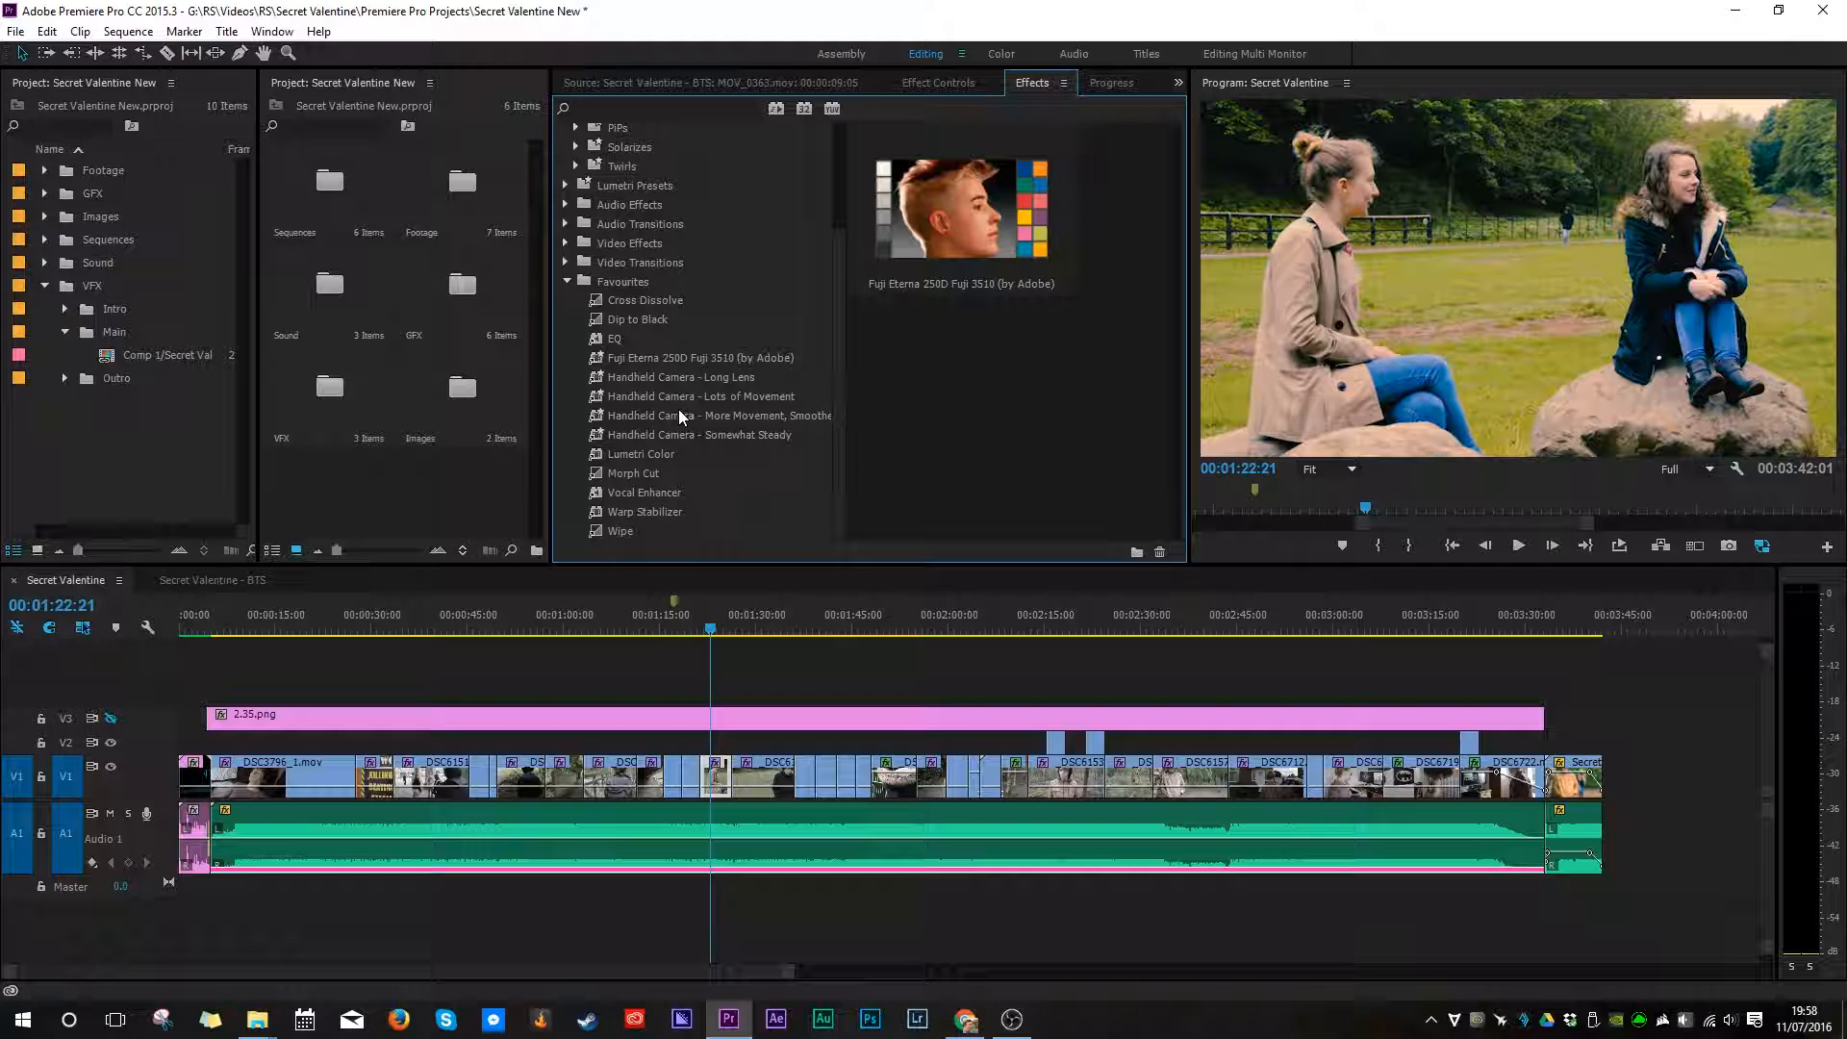
left_click(710, 387)
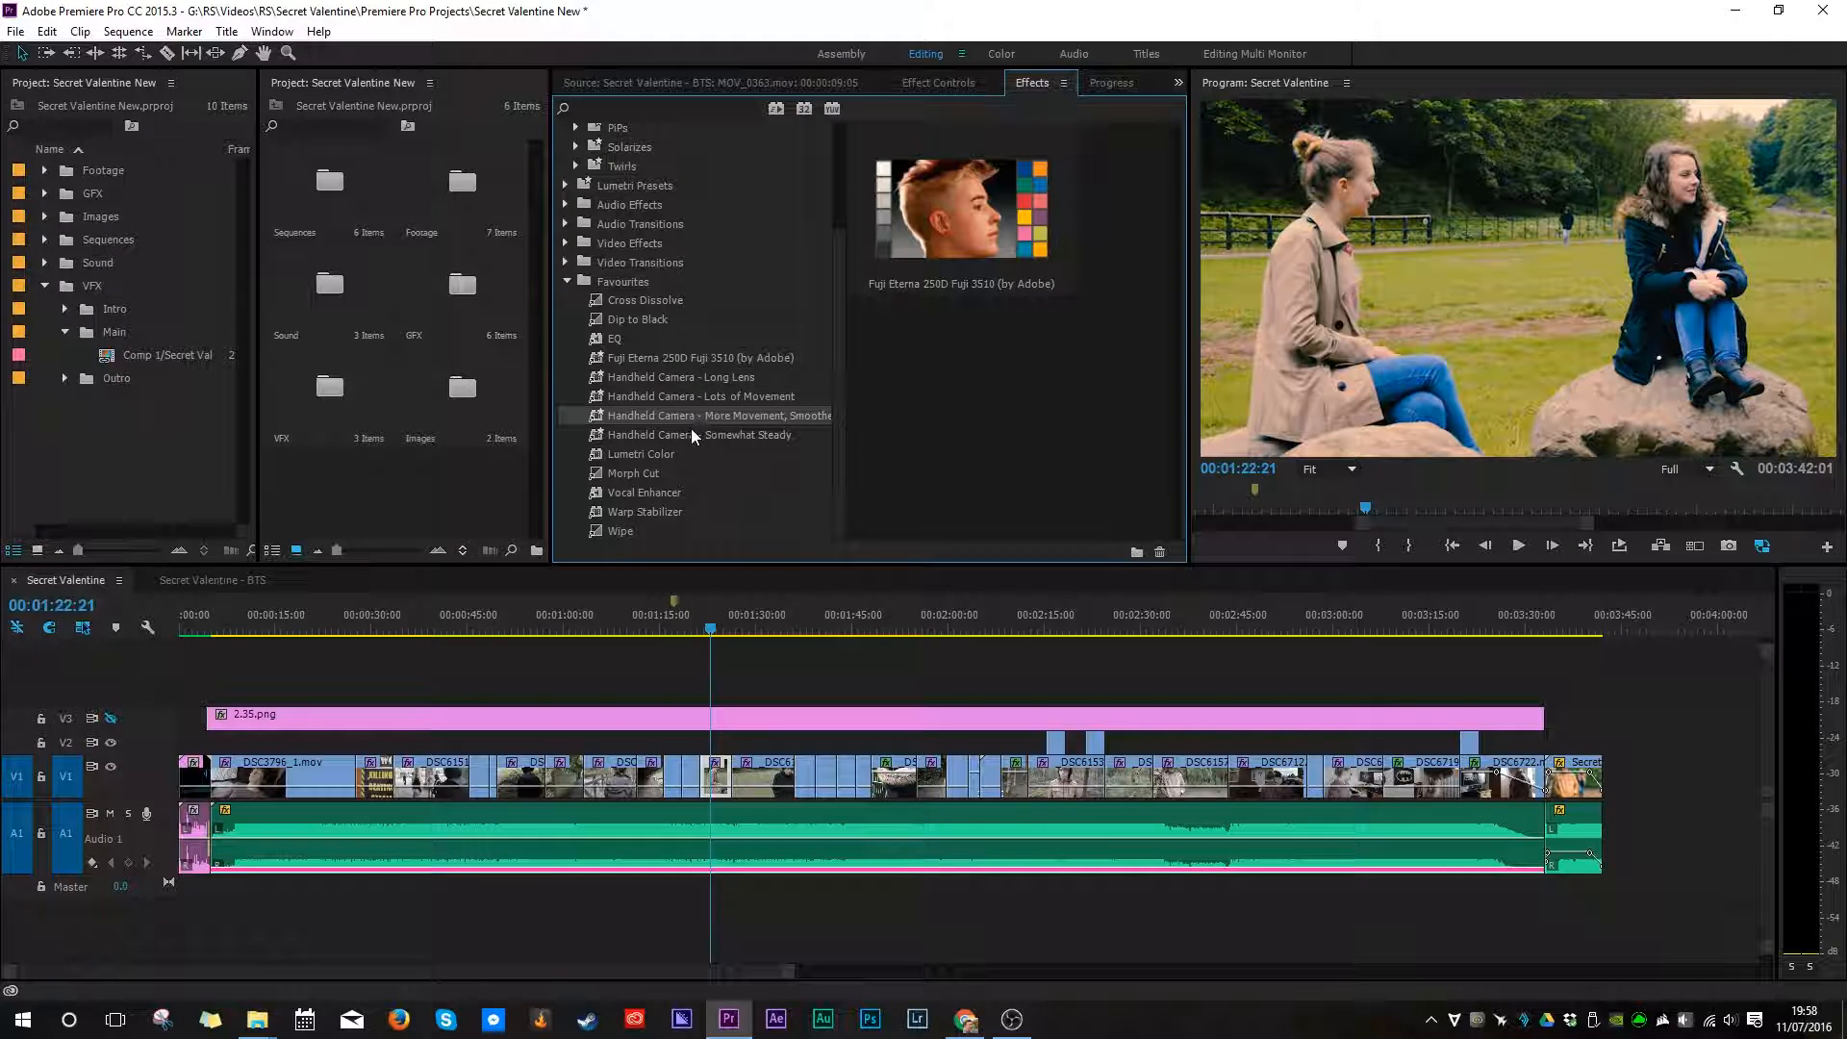
left_click(677, 362)
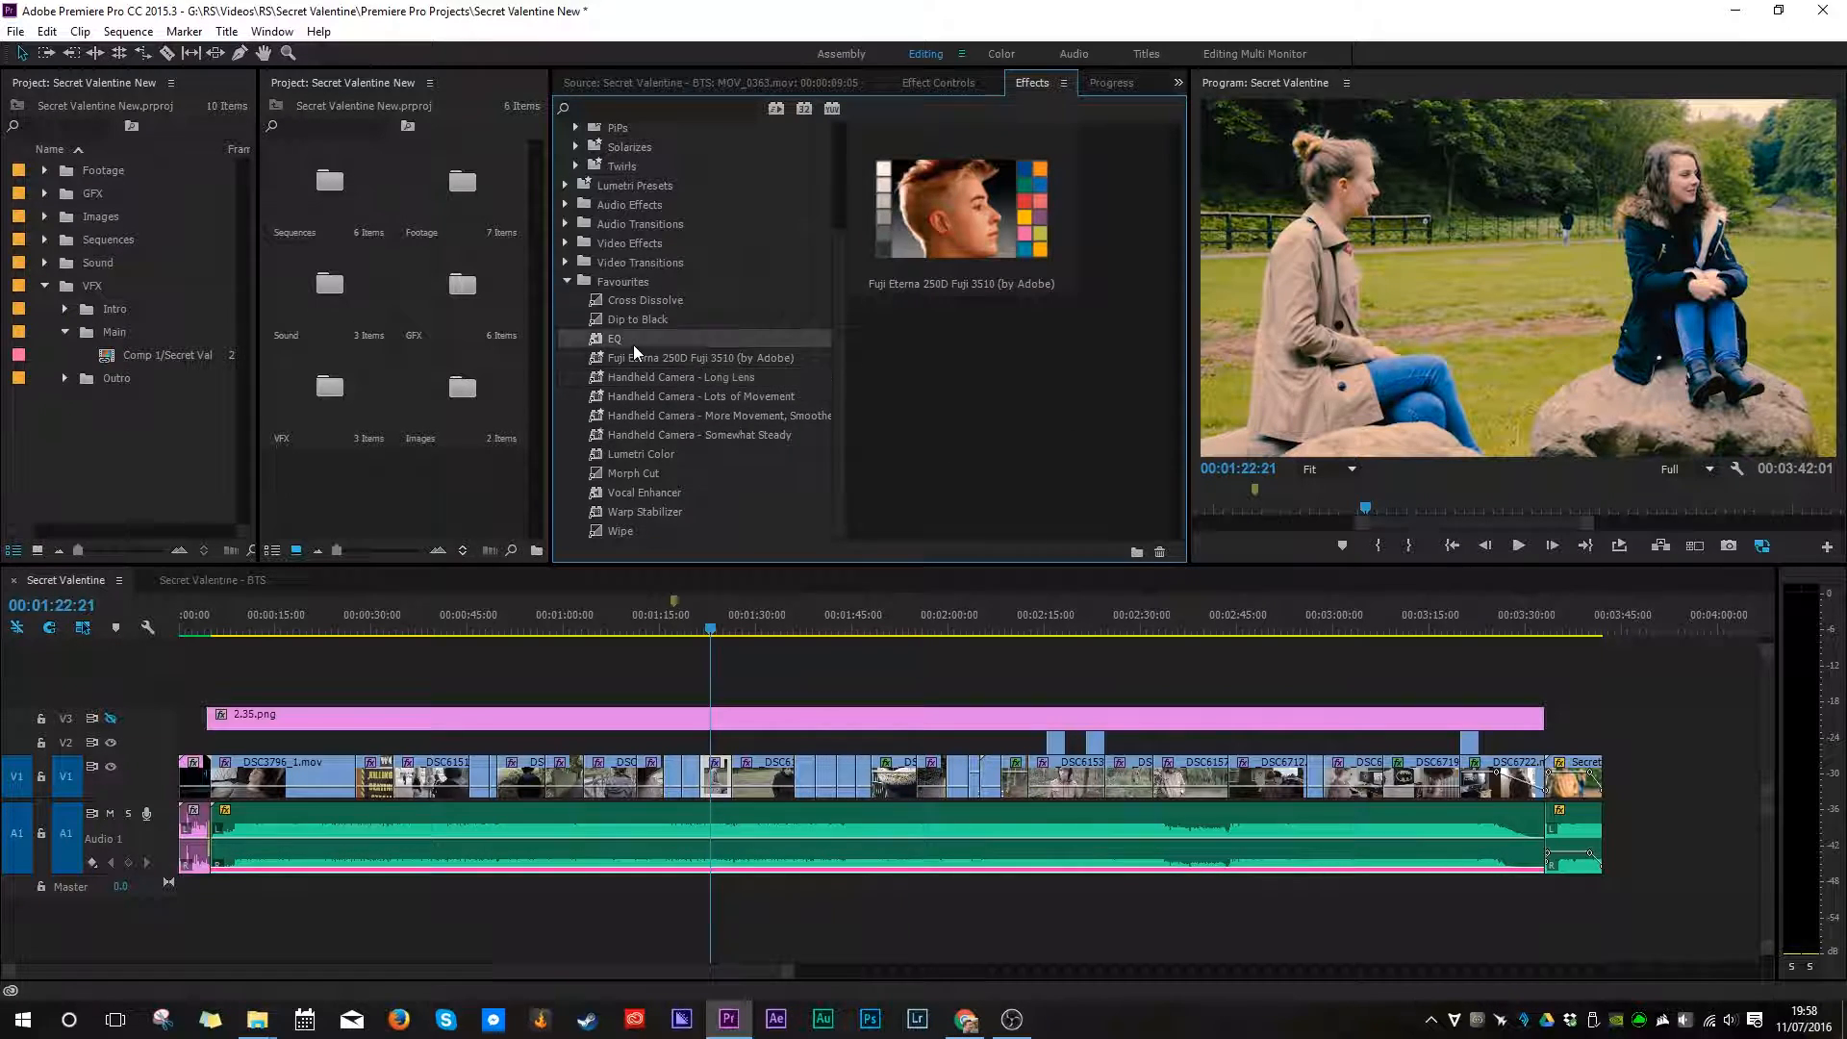
left_click(649, 300)
left_click(643, 529)
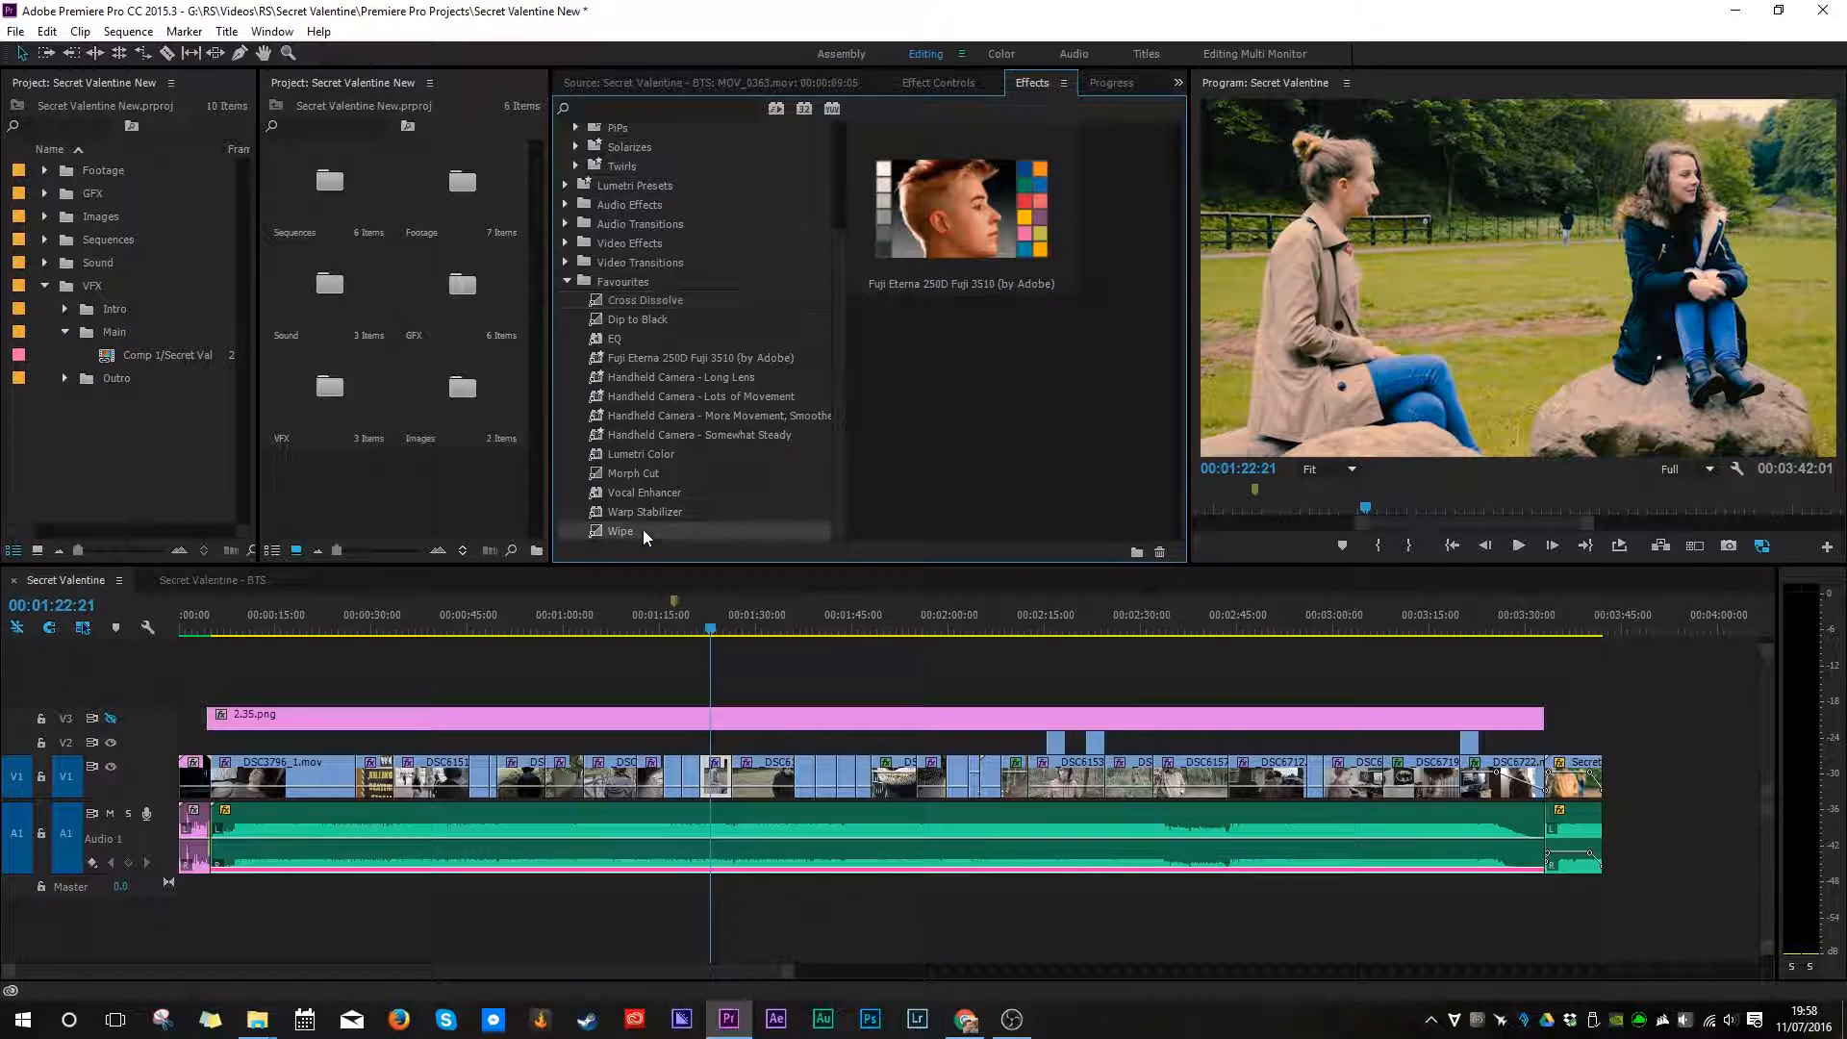
left_click(643, 513)
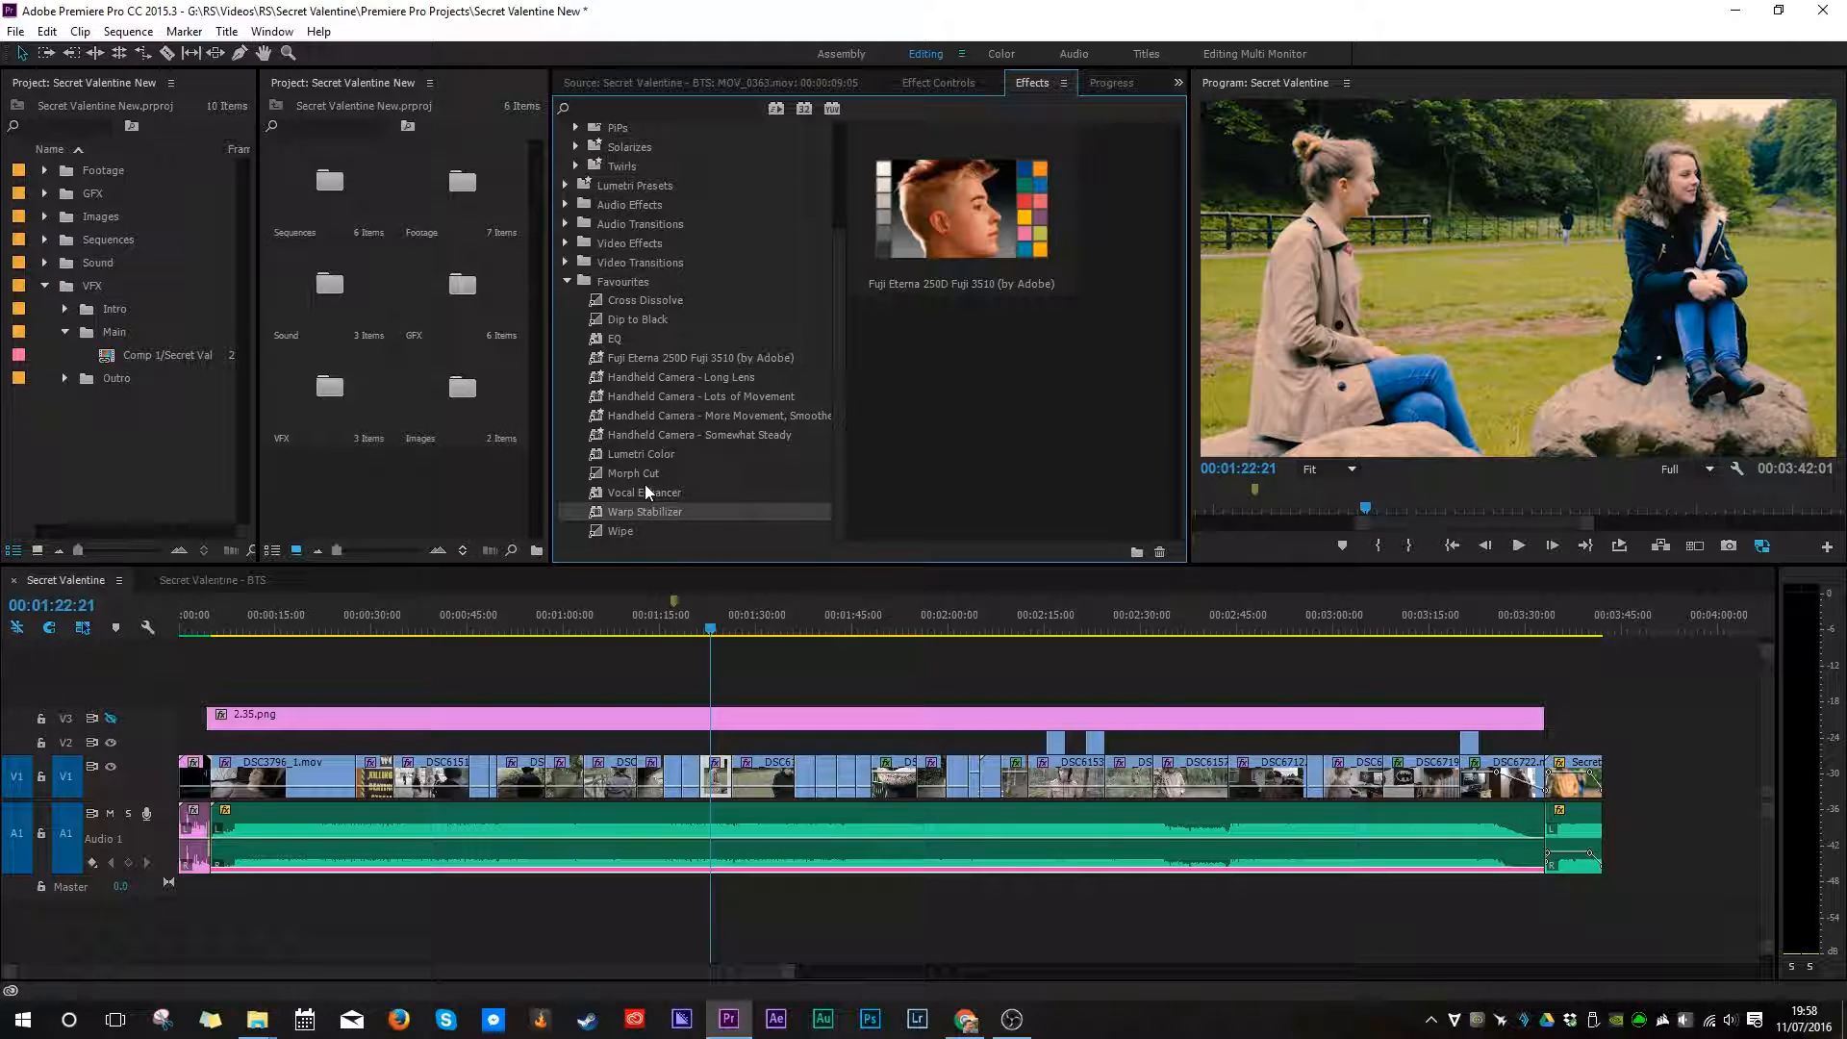
left_click(646, 493)
left_click(639, 476)
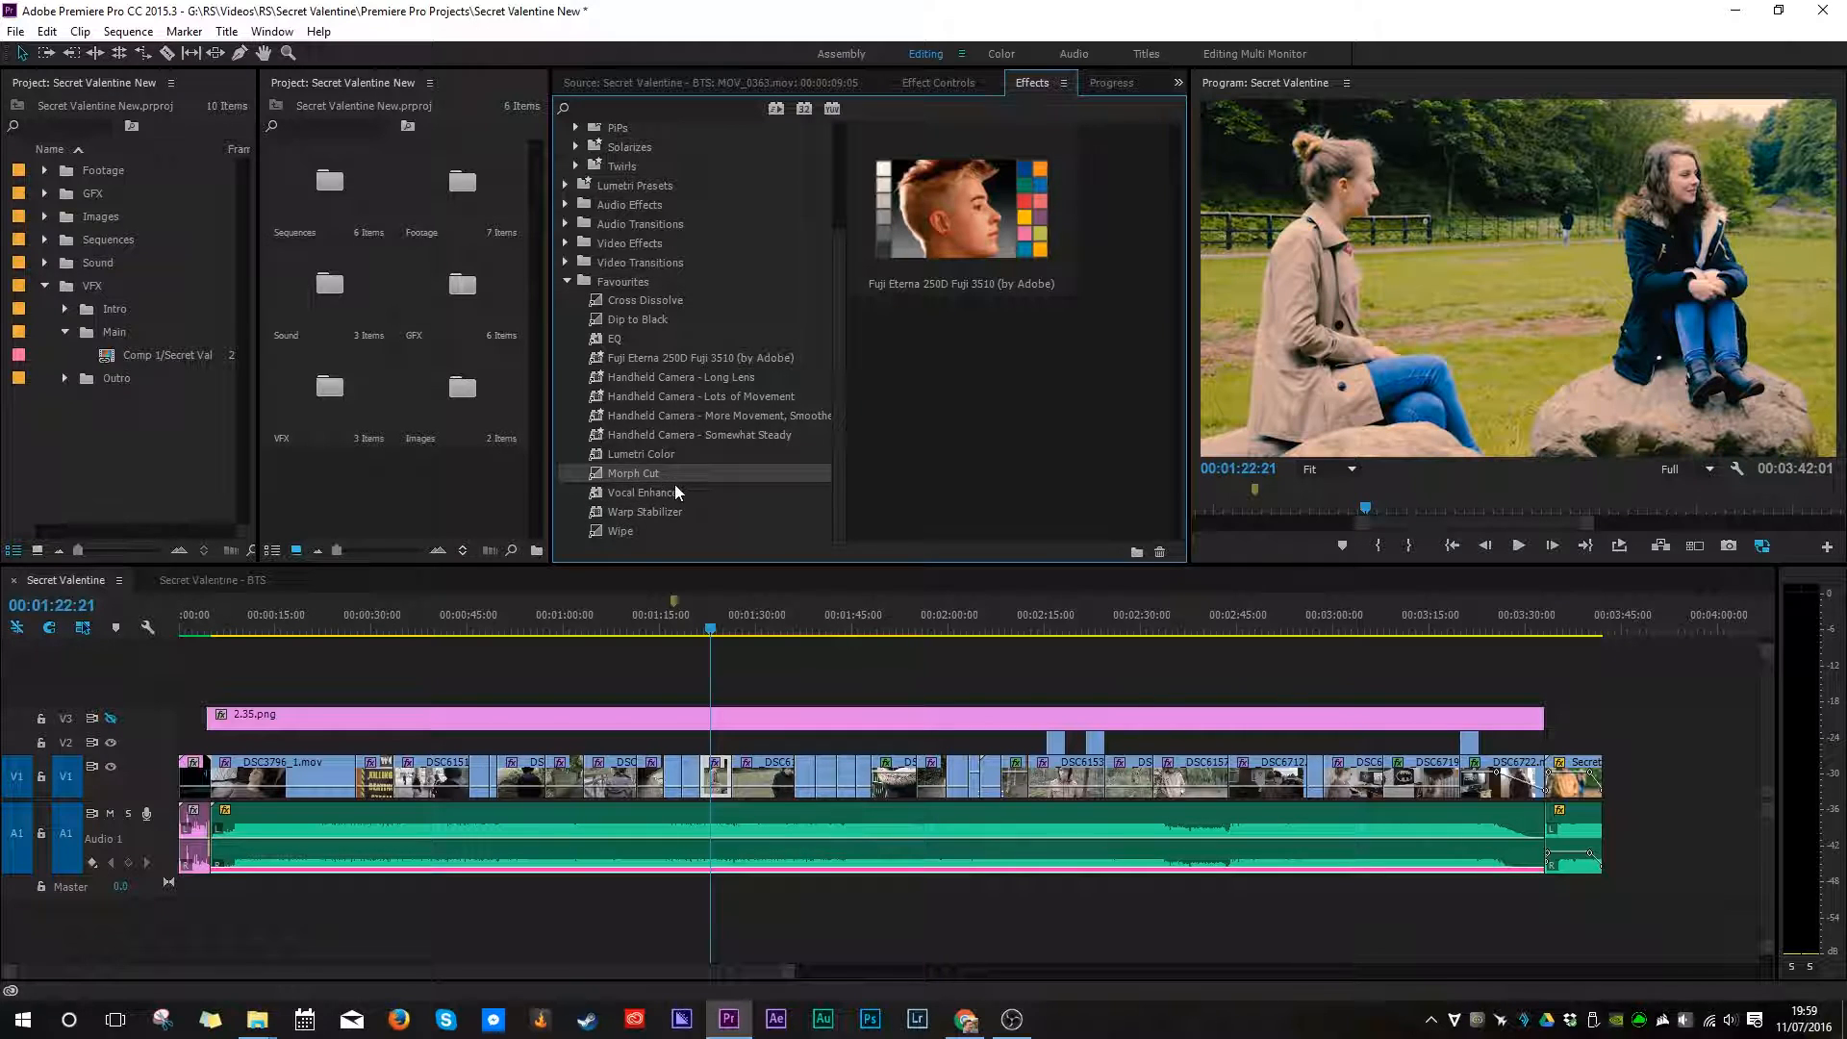
left_click(657, 456)
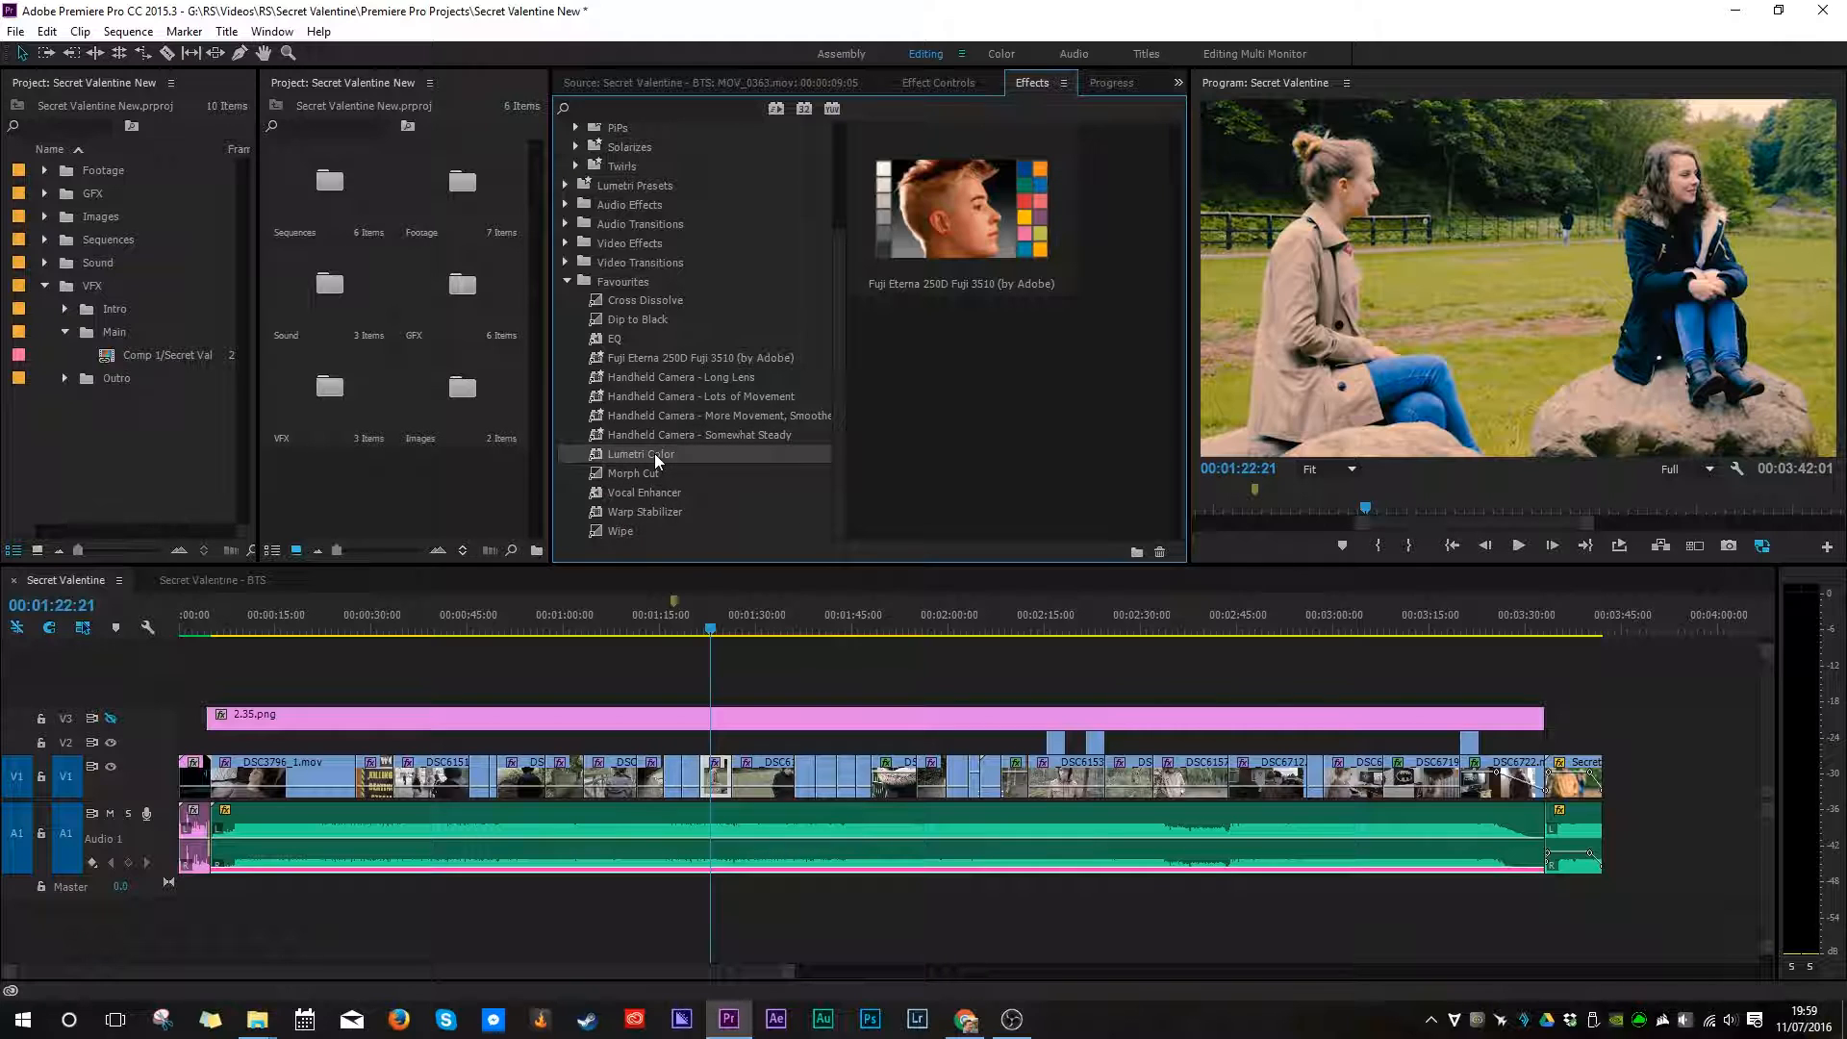
- Apply a second Lumetri Color effect from Favourites to the _DSC6142.MOV clip and bring its settings into view
left_click_drag(655, 454, 717, 781)
left_click(938, 83)
scroll(770, 476, "down", 3)
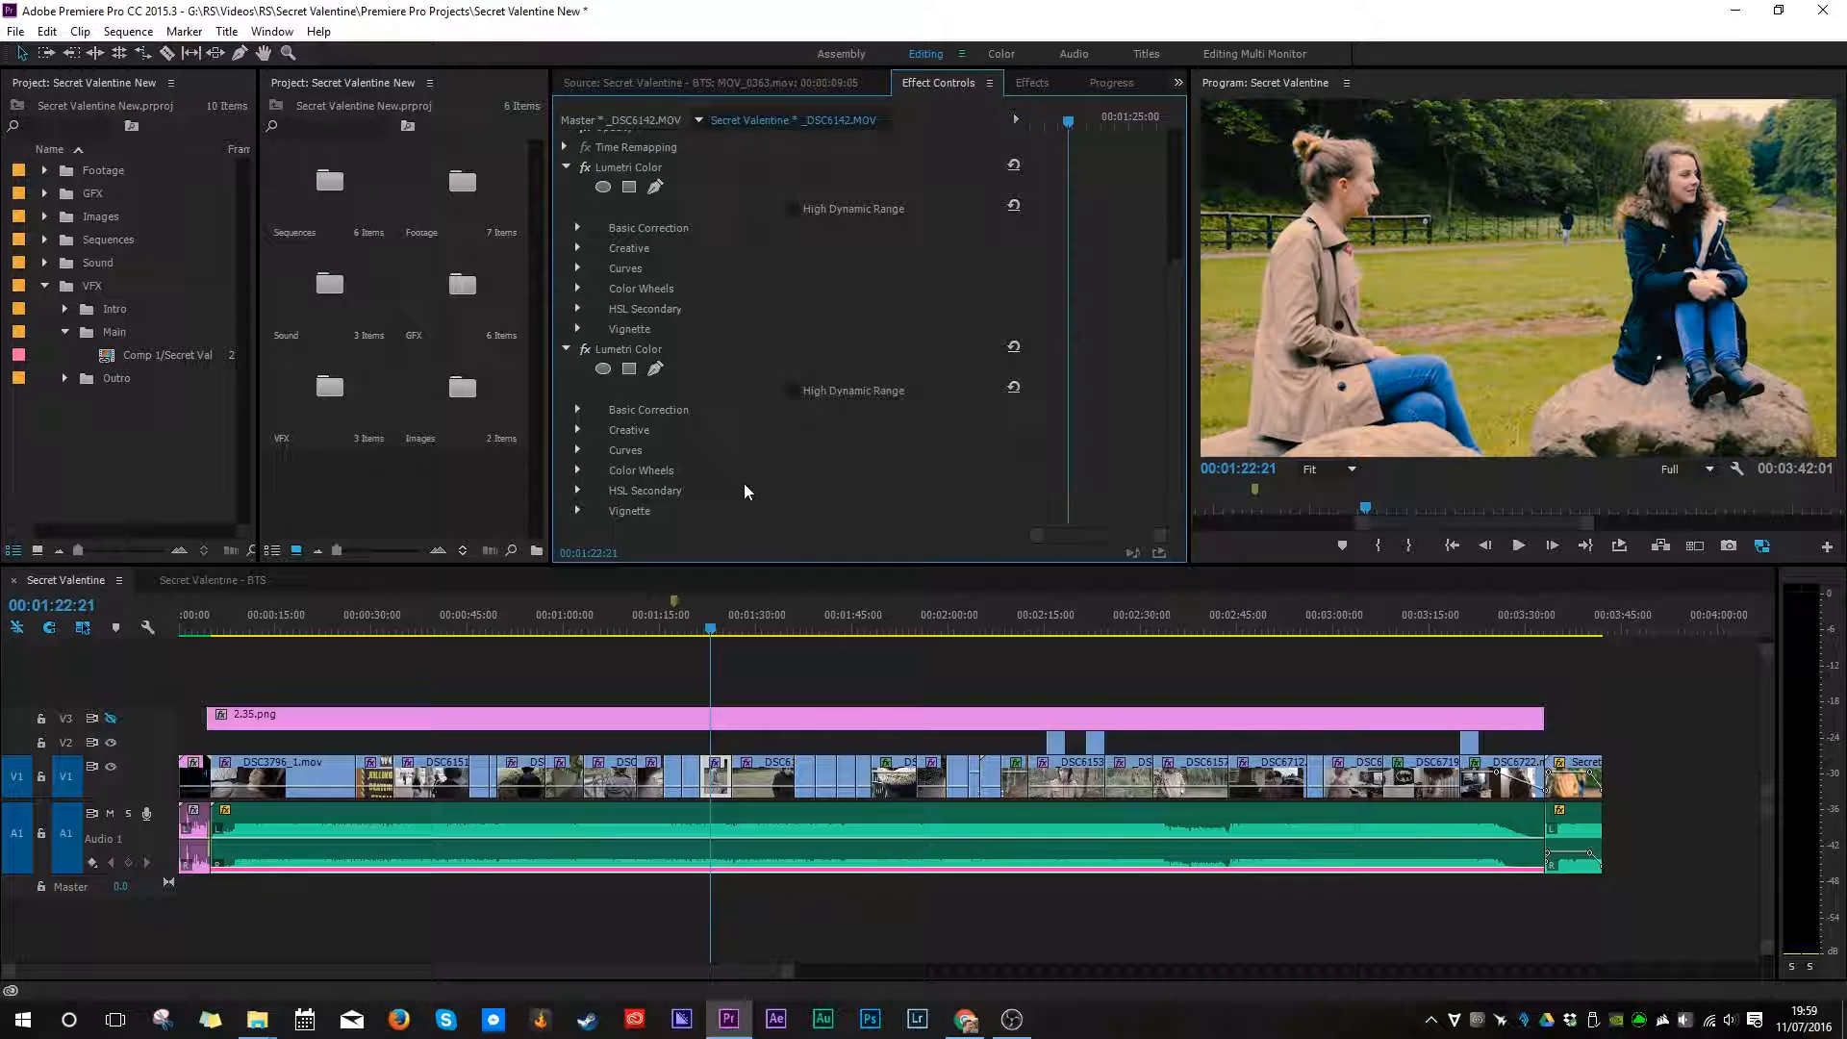
- Draw a free-form mask around the face of the woman in the beige coat on the second Lumetri Color effect
left_click(656, 369)
left_click(1363, 155)
left_click(1355, 184)
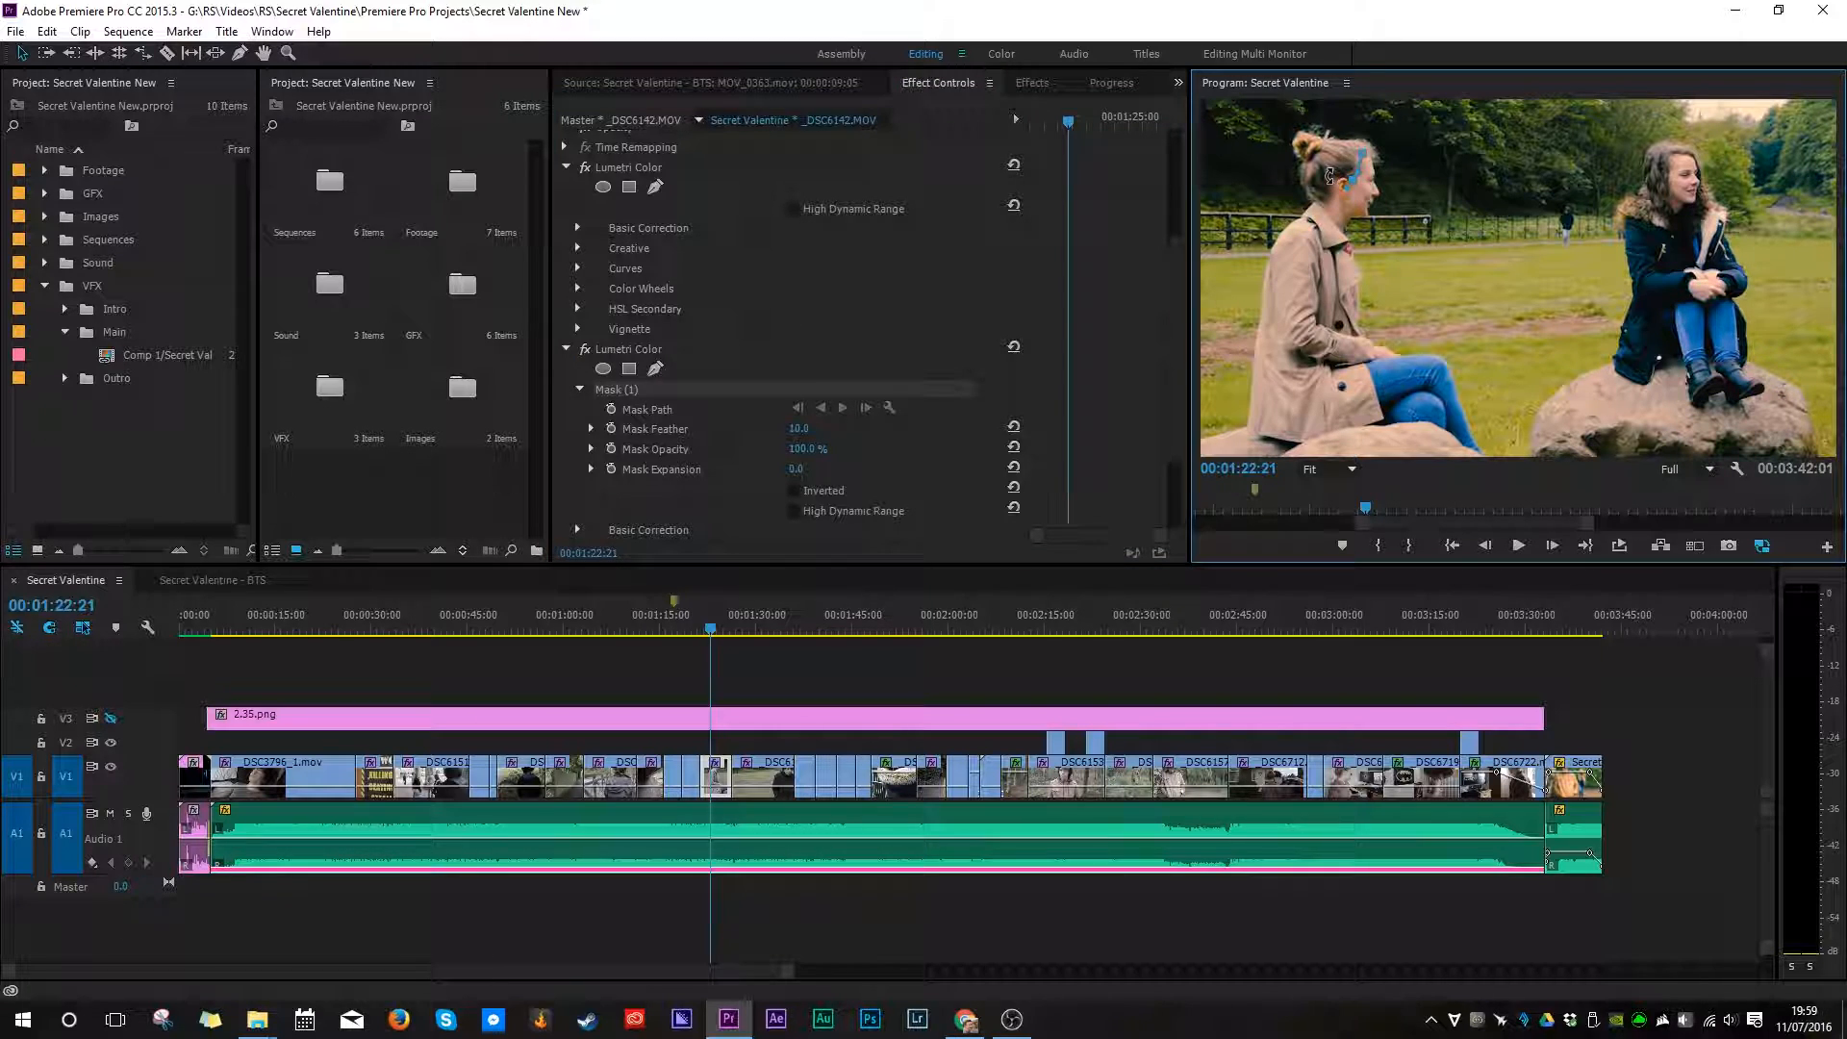
mouse_move(1328, 188)
left_mouse_down()
mouse_move(1304, 212)
mouse_move(1328, 214)
left_mouse_up()
key("ctrl+z")
mouse_move(1392, 197)
left_mouse_down()
mouse_move(1408, 215)
mouse_move(1417, 194)
mouse_move(1392, 203)
mouse_move(1435, 194)
mouse_move(1375, 152)
mouse_move(1287, 162)
mouse_move(1378, 147)
mouse_move(1367, 181)
left_mouse_up()
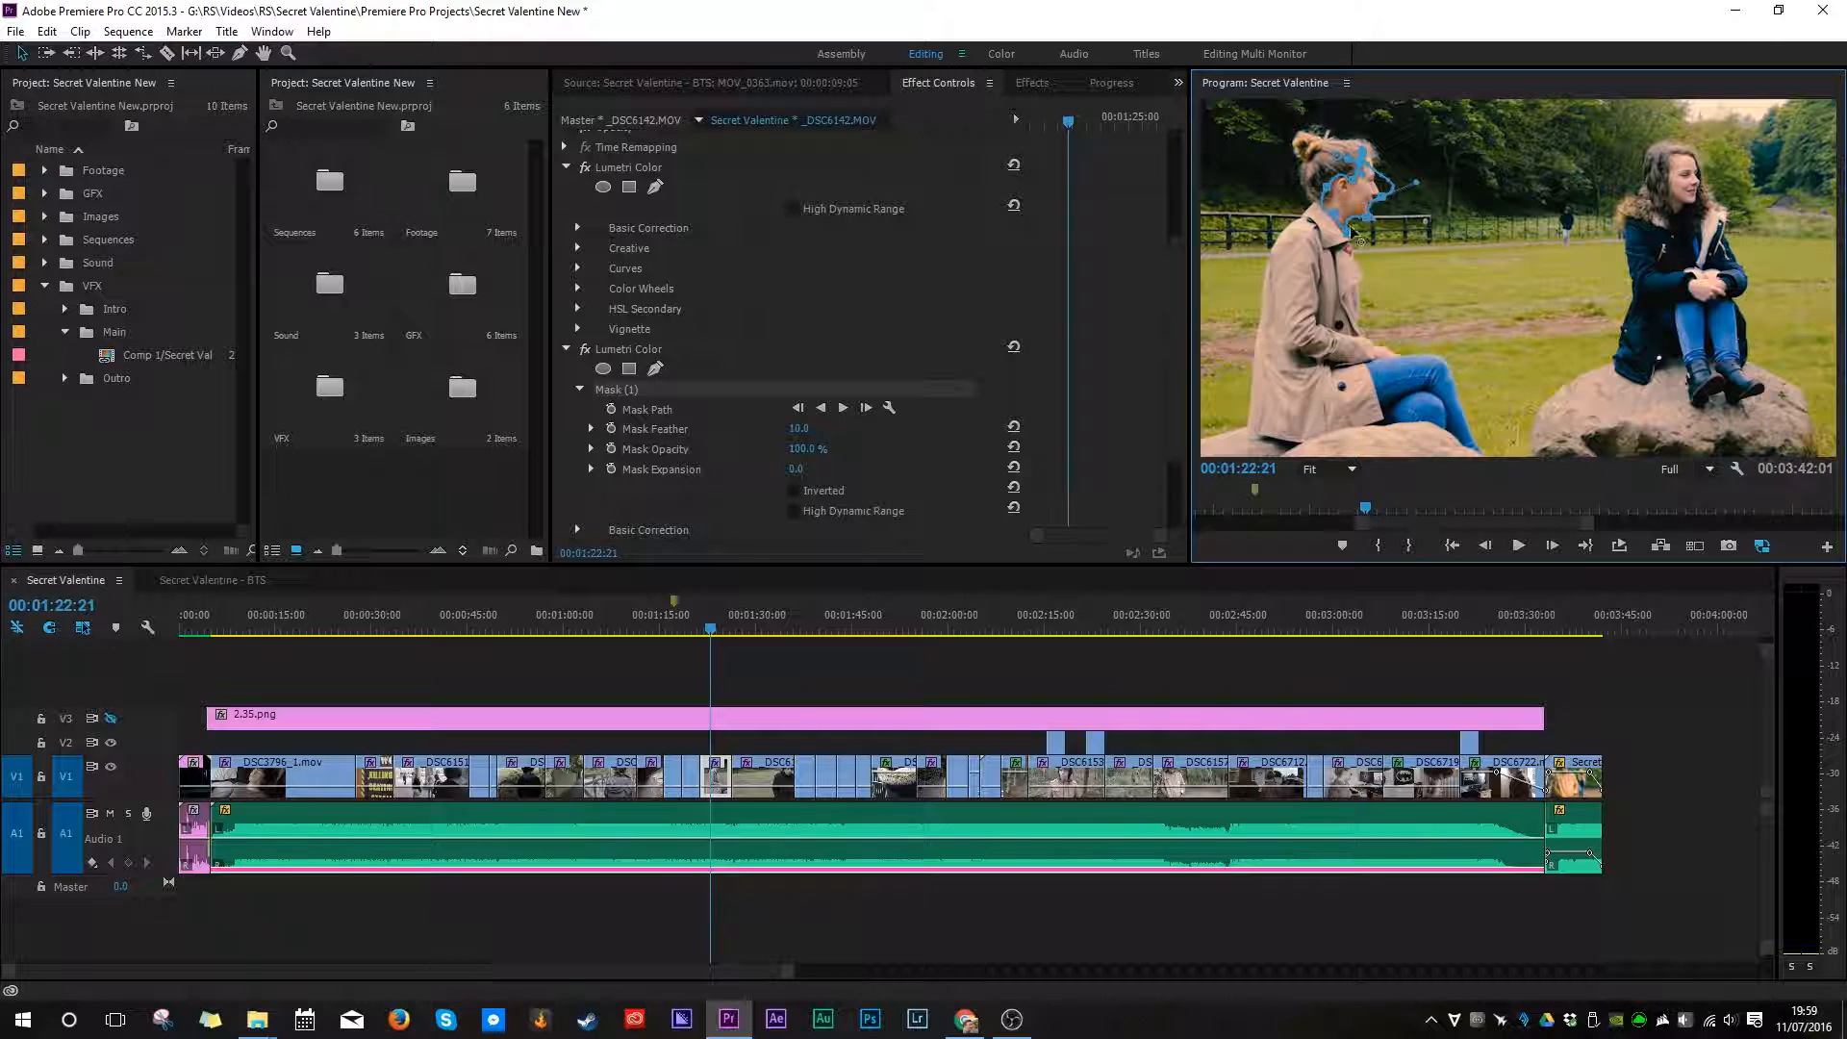
- View the masked Lumetri Color's Basic Correction settings, remove that effect from the _DSC6142.MOV clip and deselect the clip
scroll(766, 465, "down", 3)
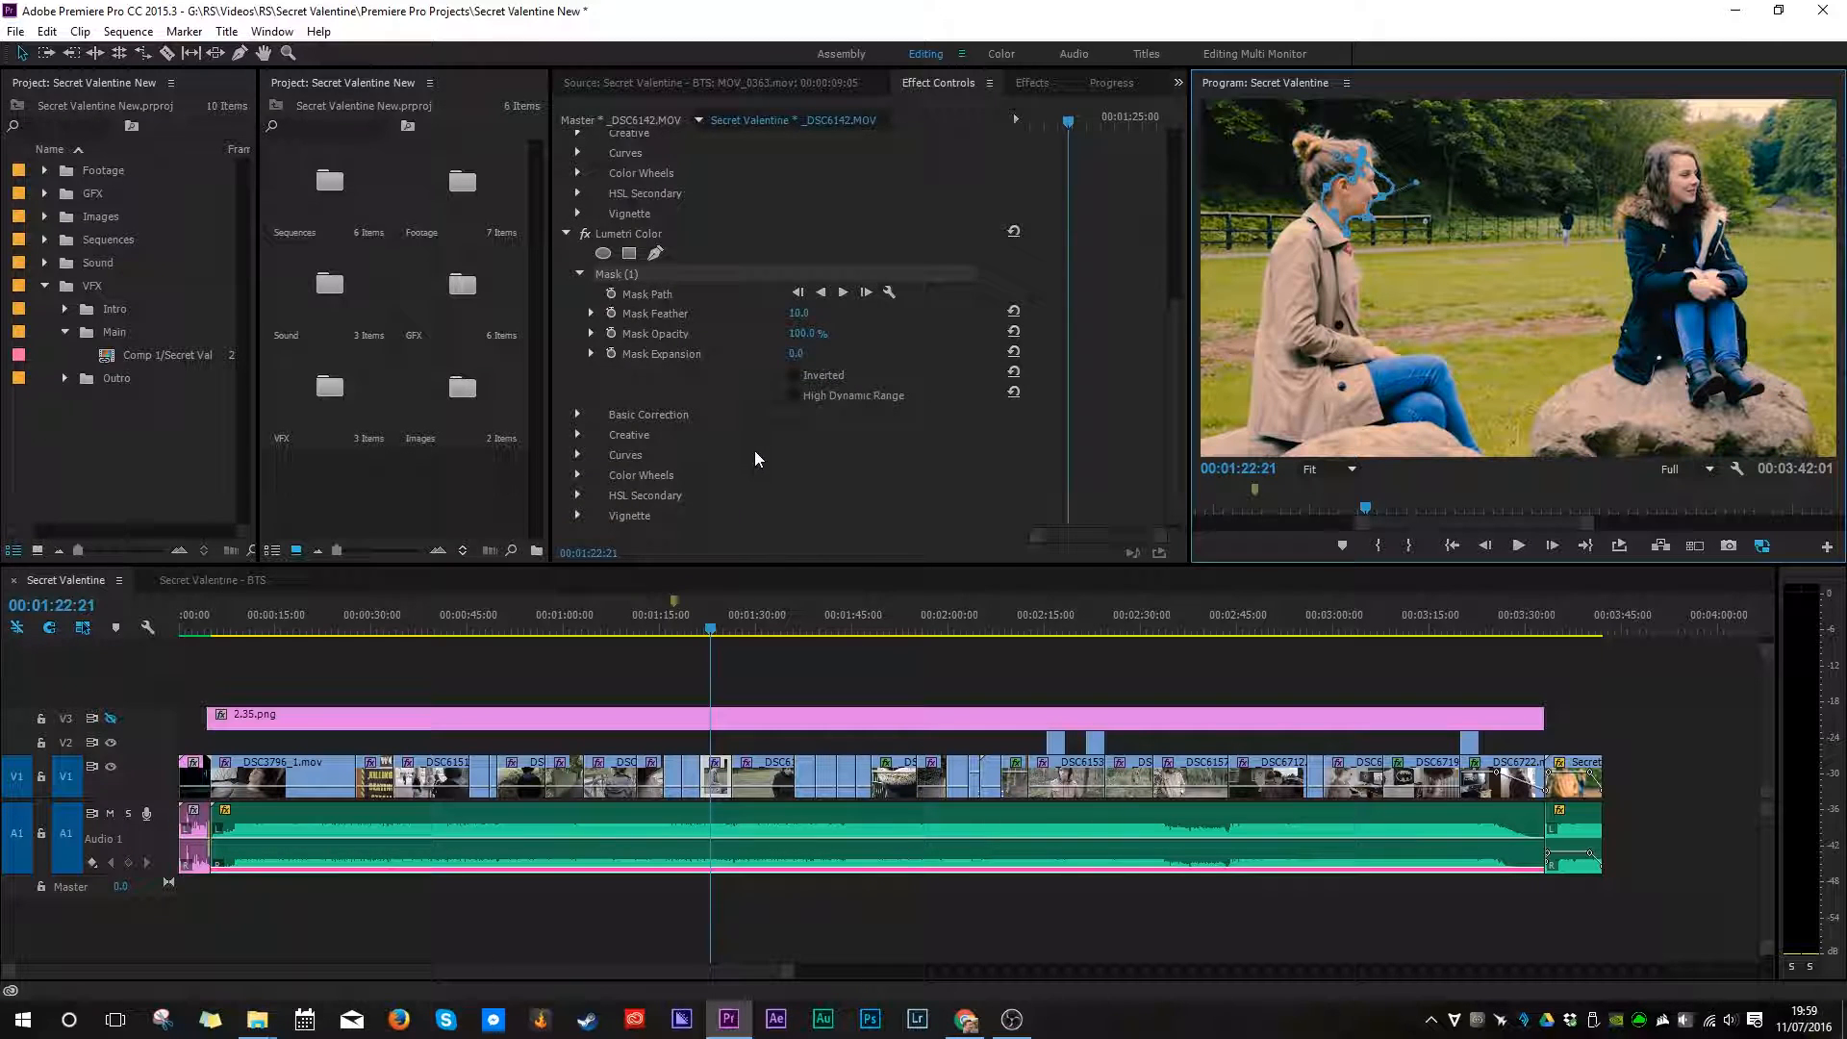
left_click(582, 413)
scroll(866, 486, "down", 2)
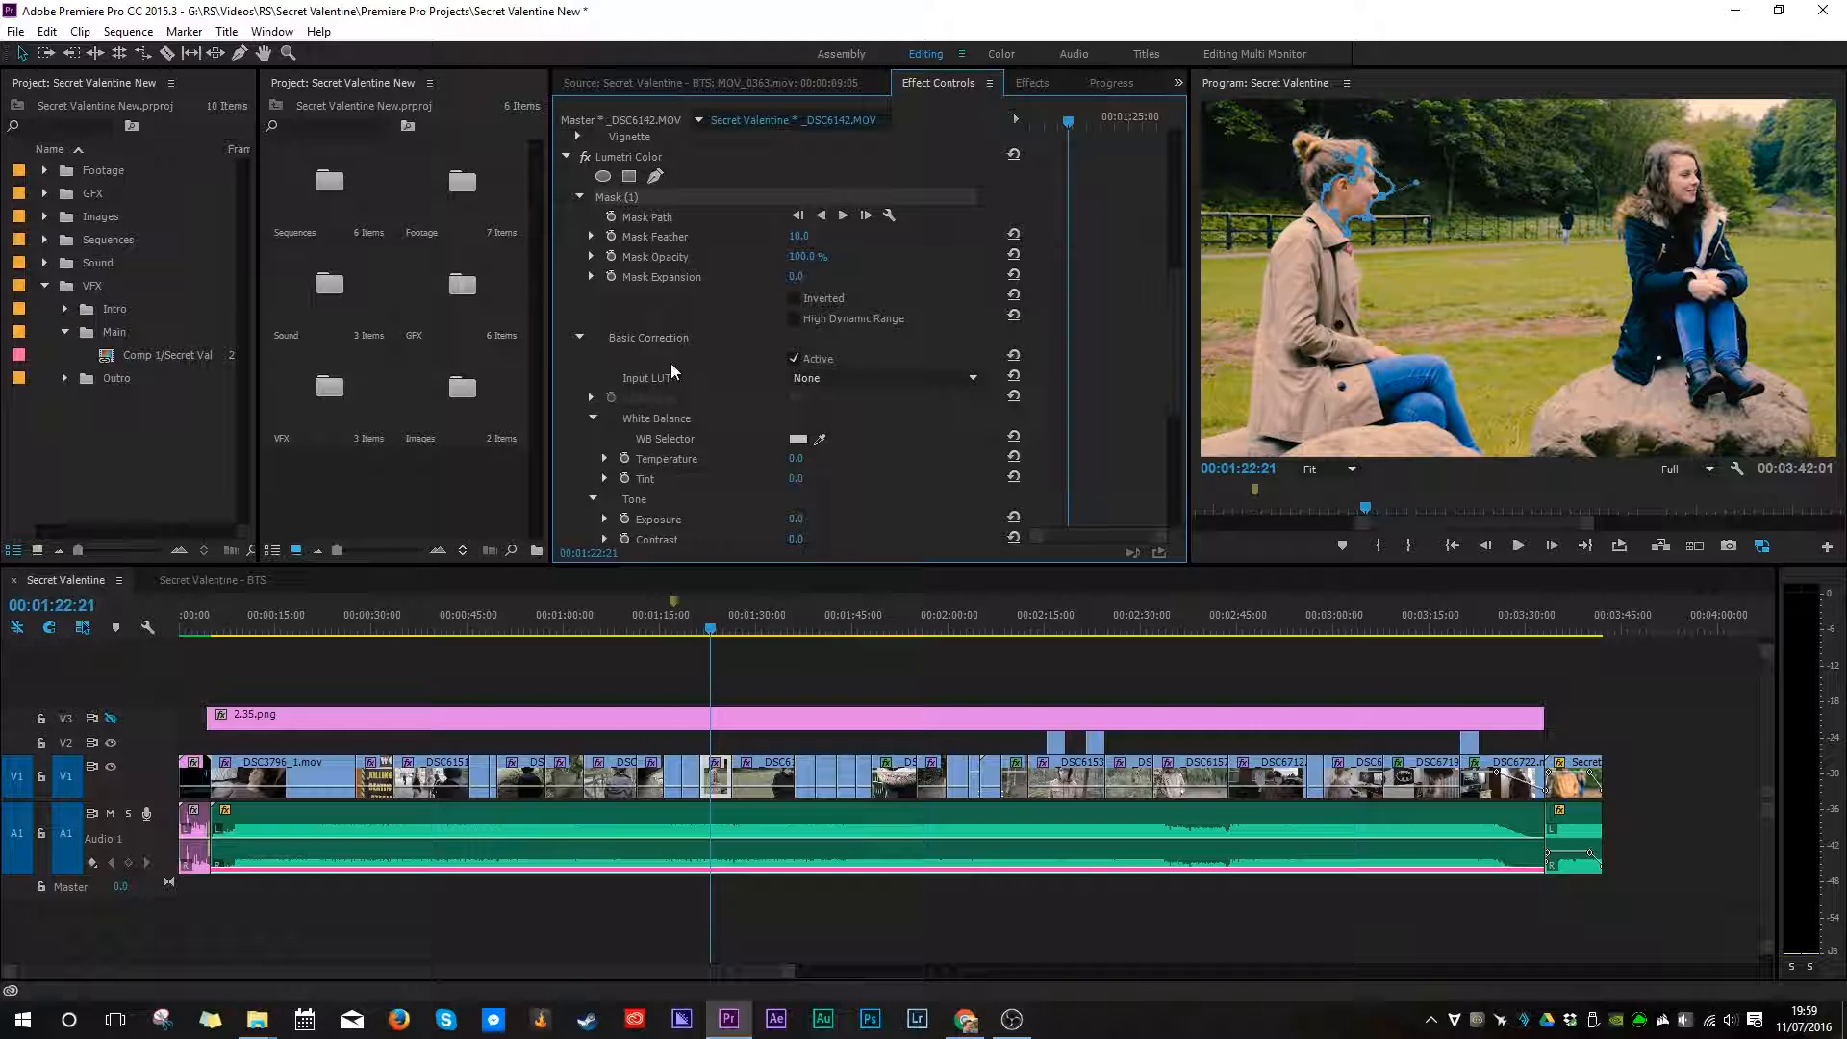
left_click(657, 161)
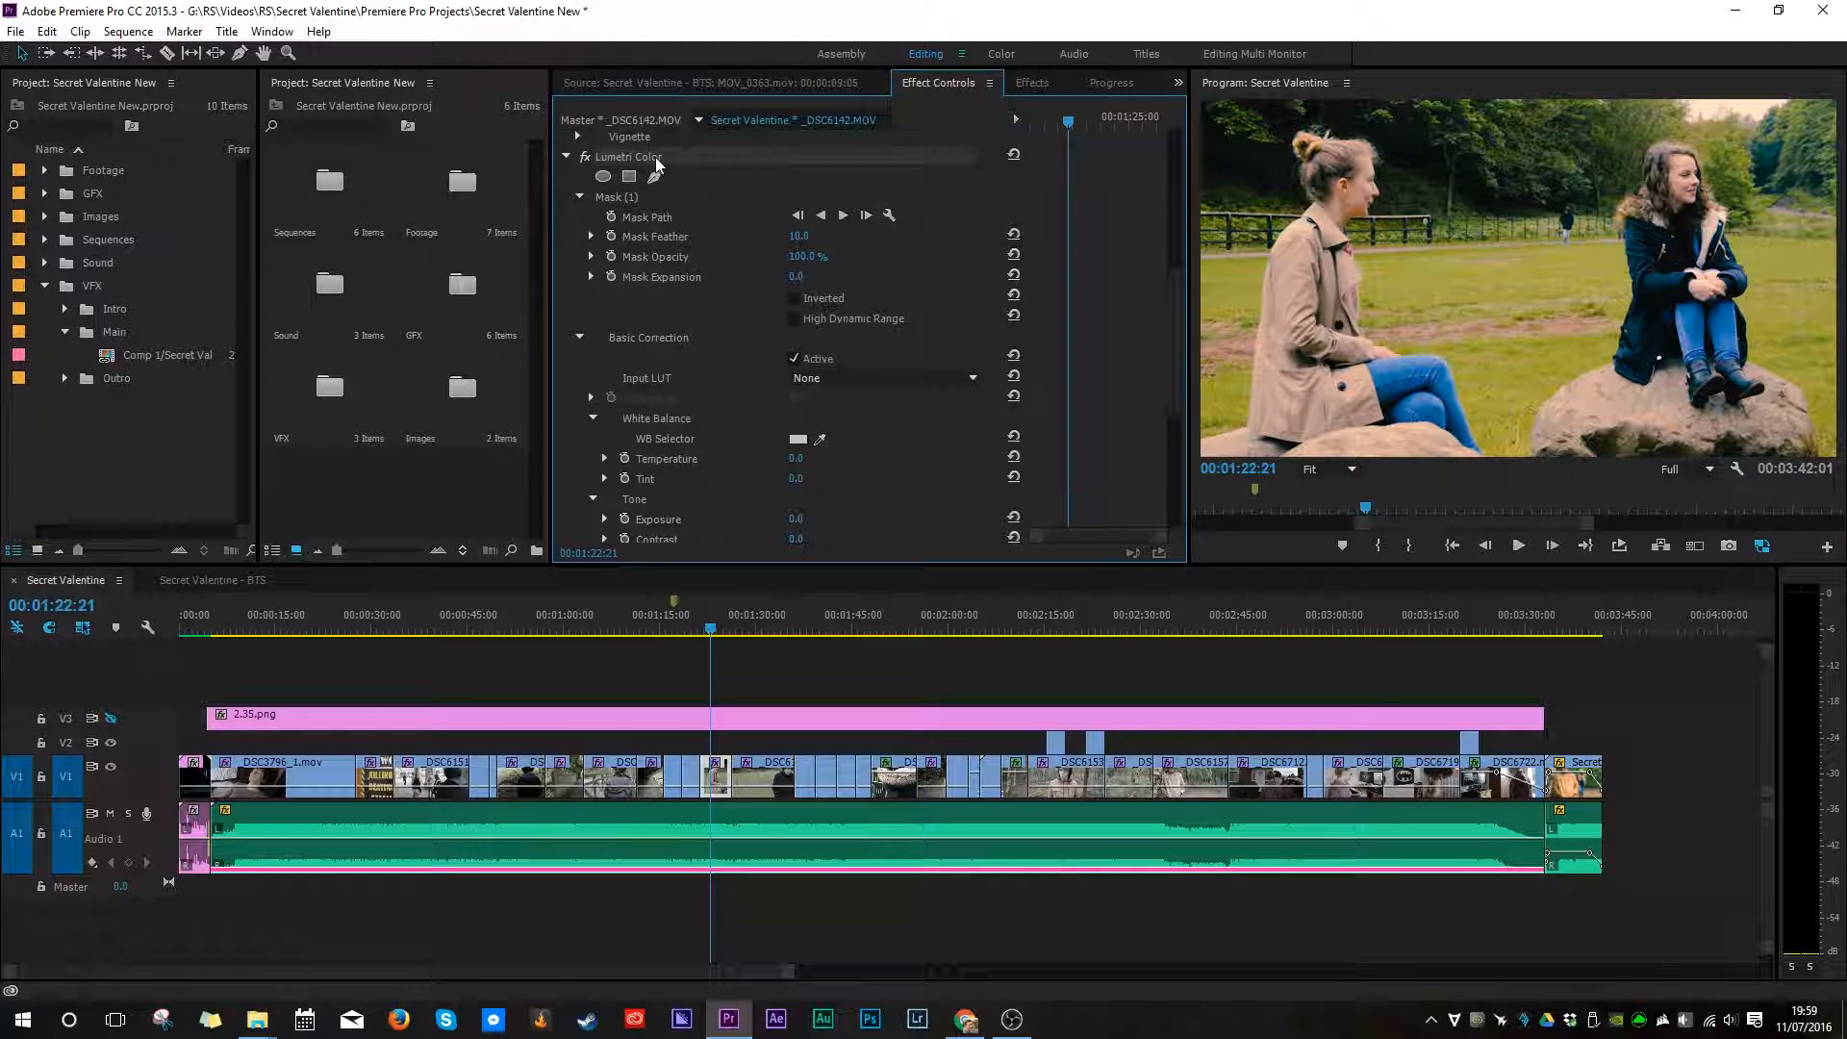
key("Delete")
key("ctrl+z")
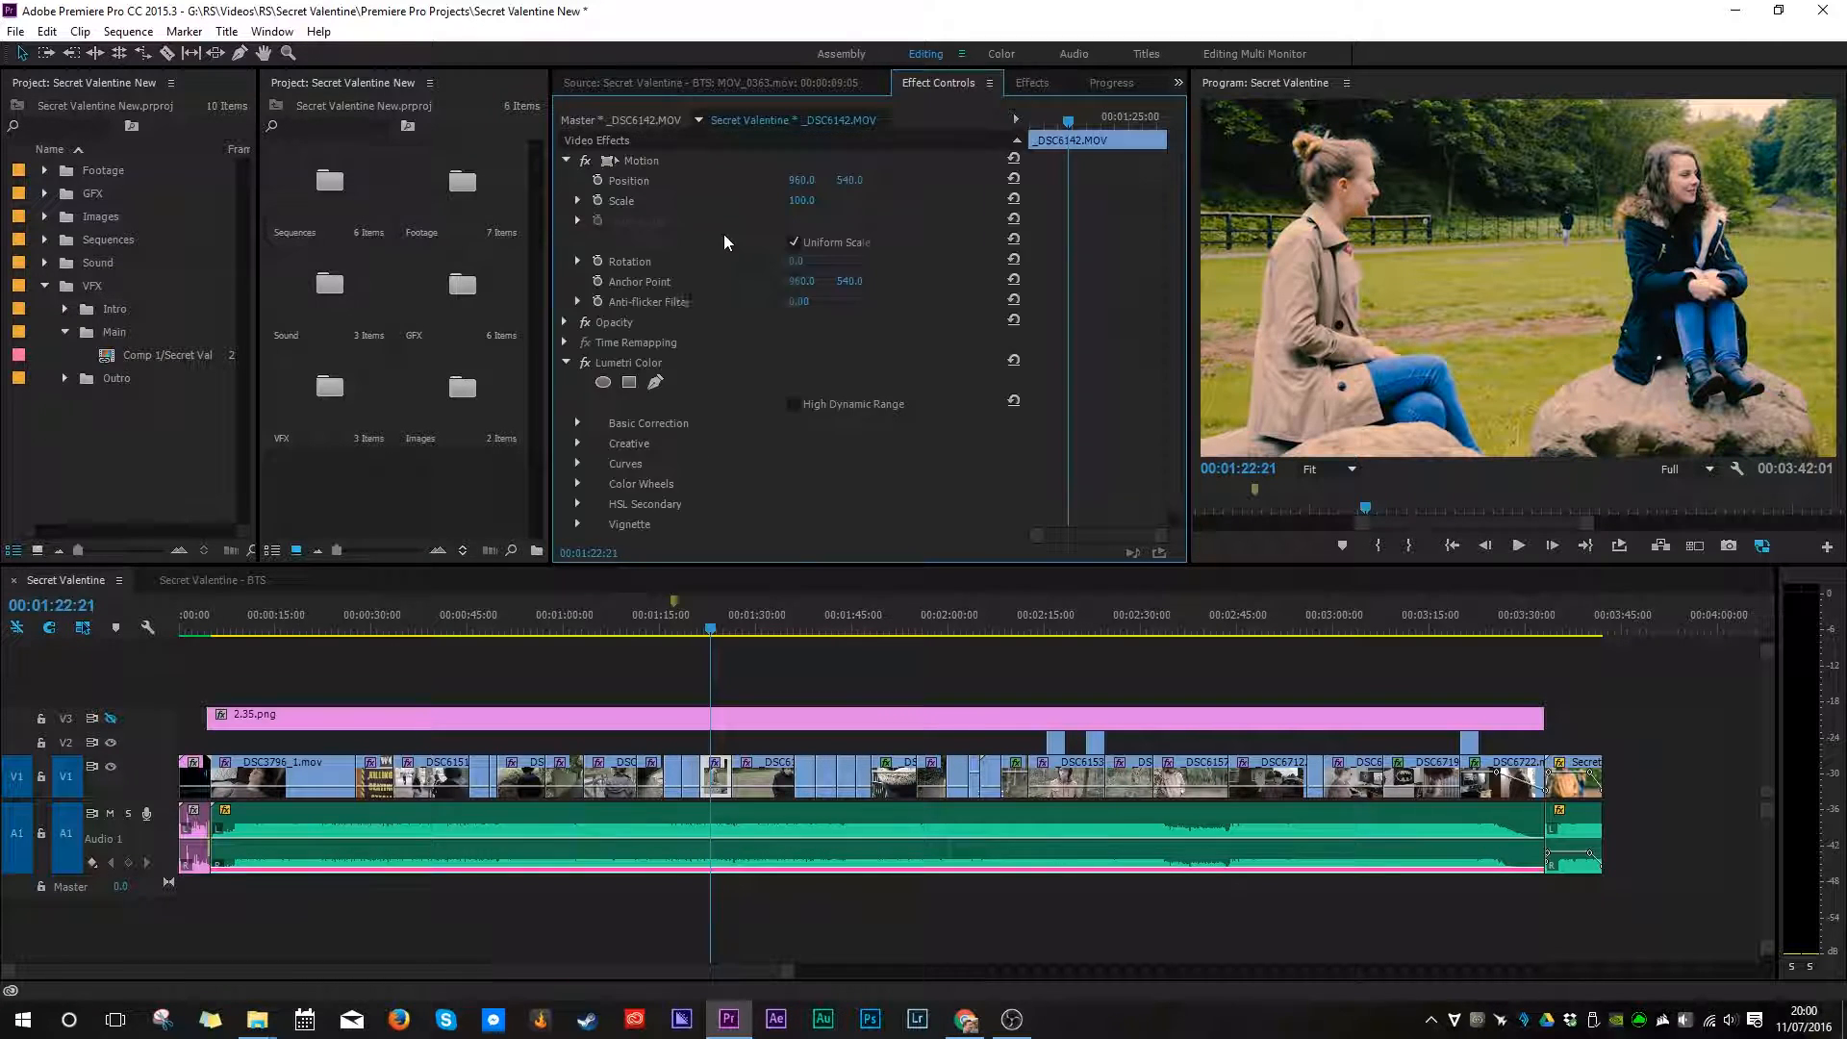
left_click(786, 664)
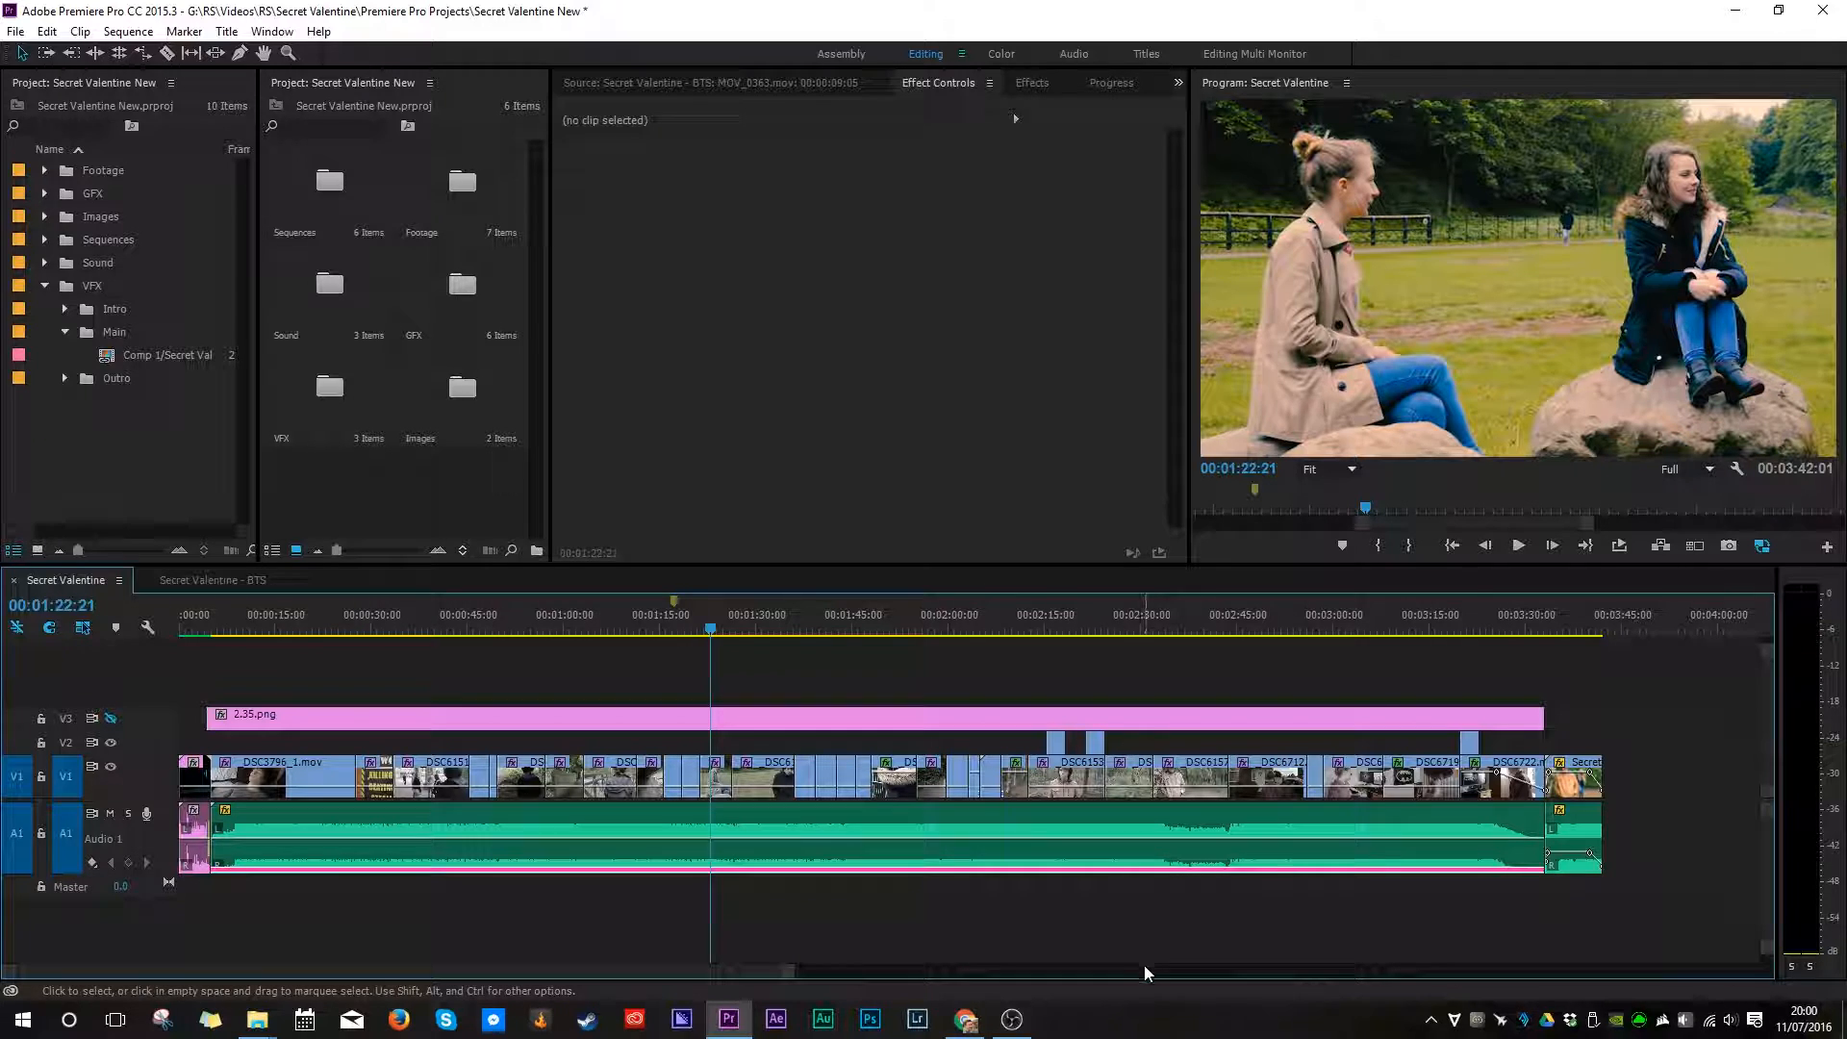
- In the Secret Valentine - BTS sequence, view the DAY 3 title, collapse track V3 and check the forest close-up around 00:02:20:12
left_click(214, 581)
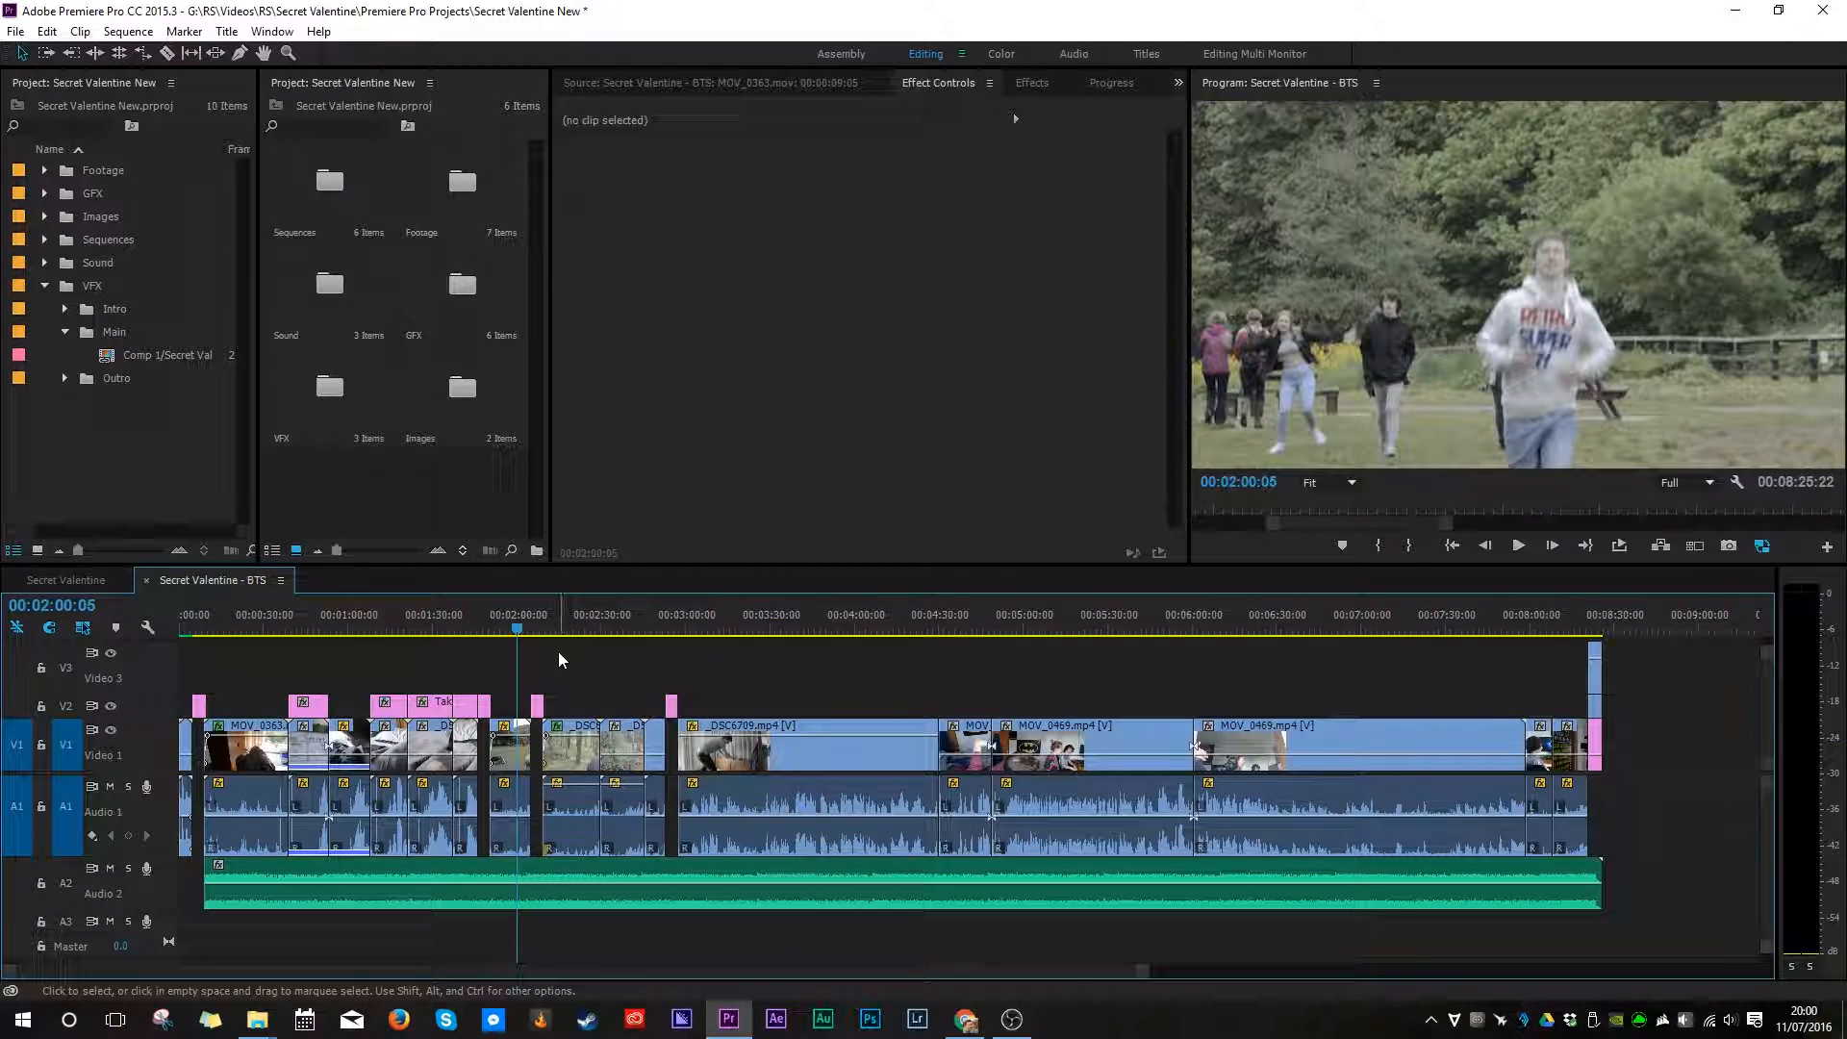
left_click(568, 628)
left_click_drag(488, 627, 536, 631)
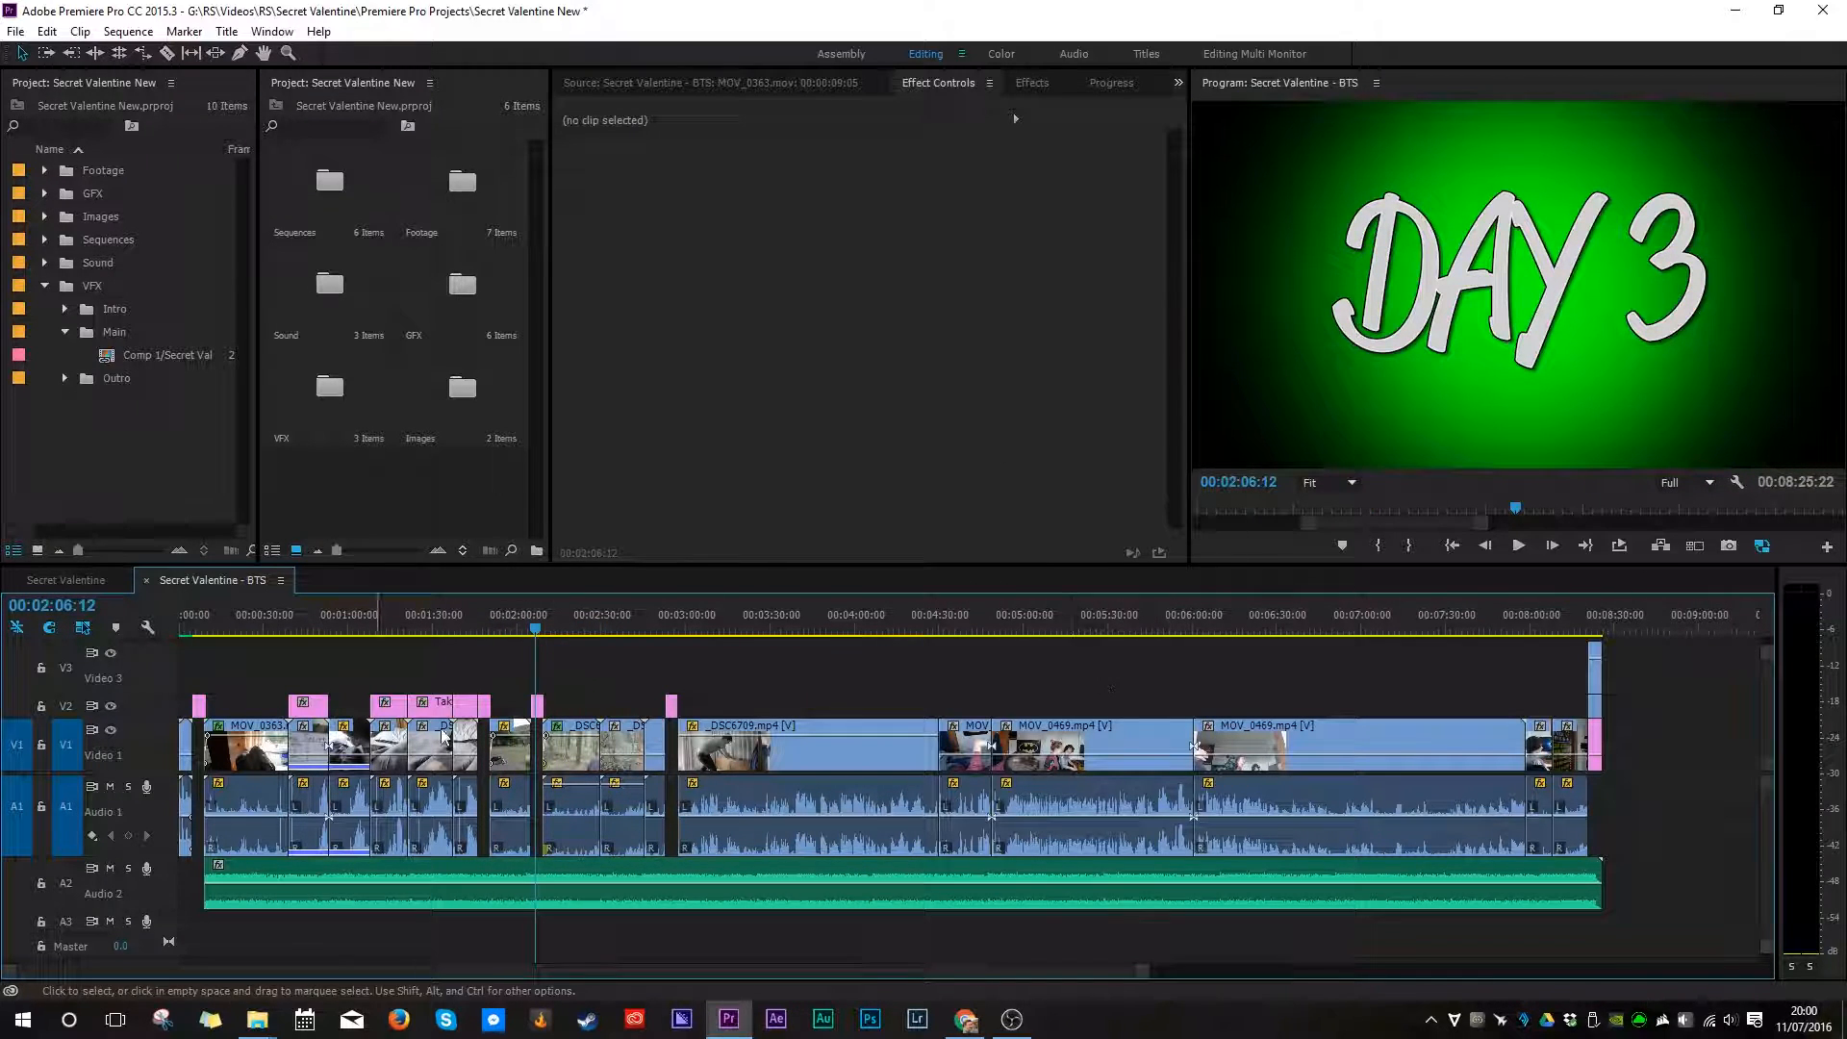
double_click(50, 662)
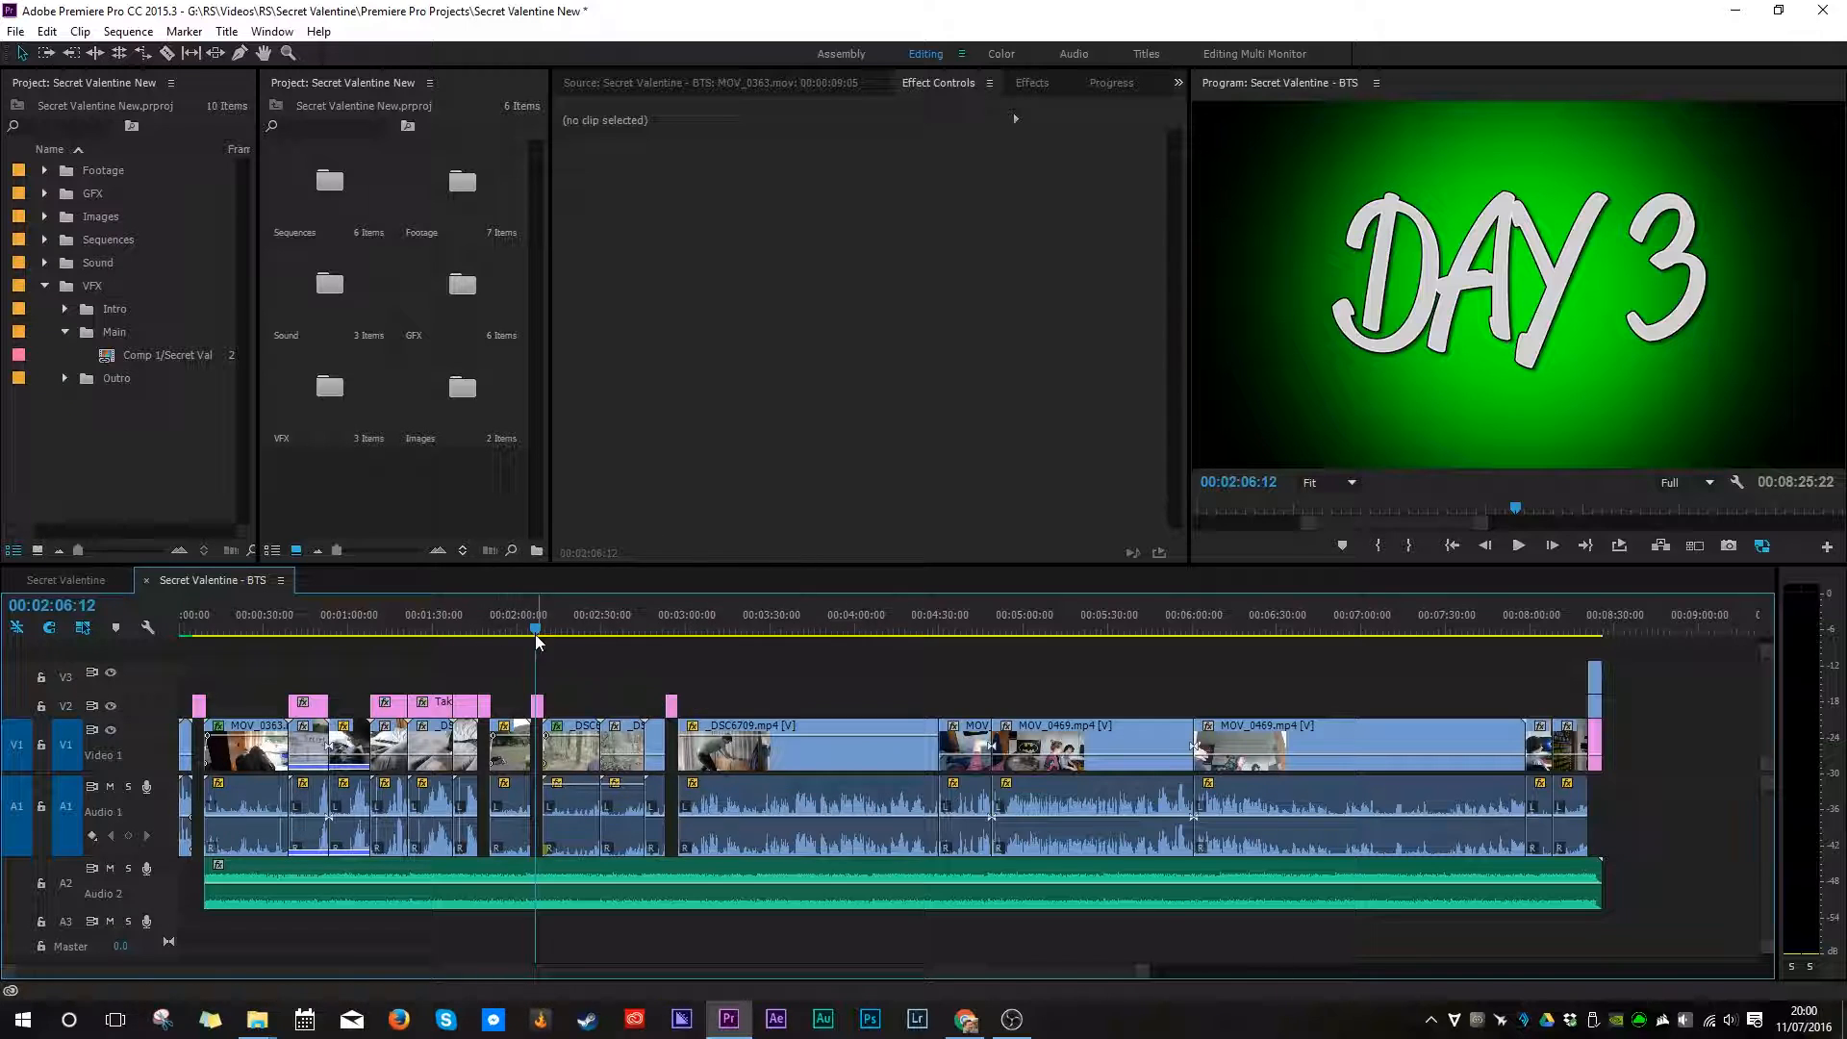
left_click(575, 630)
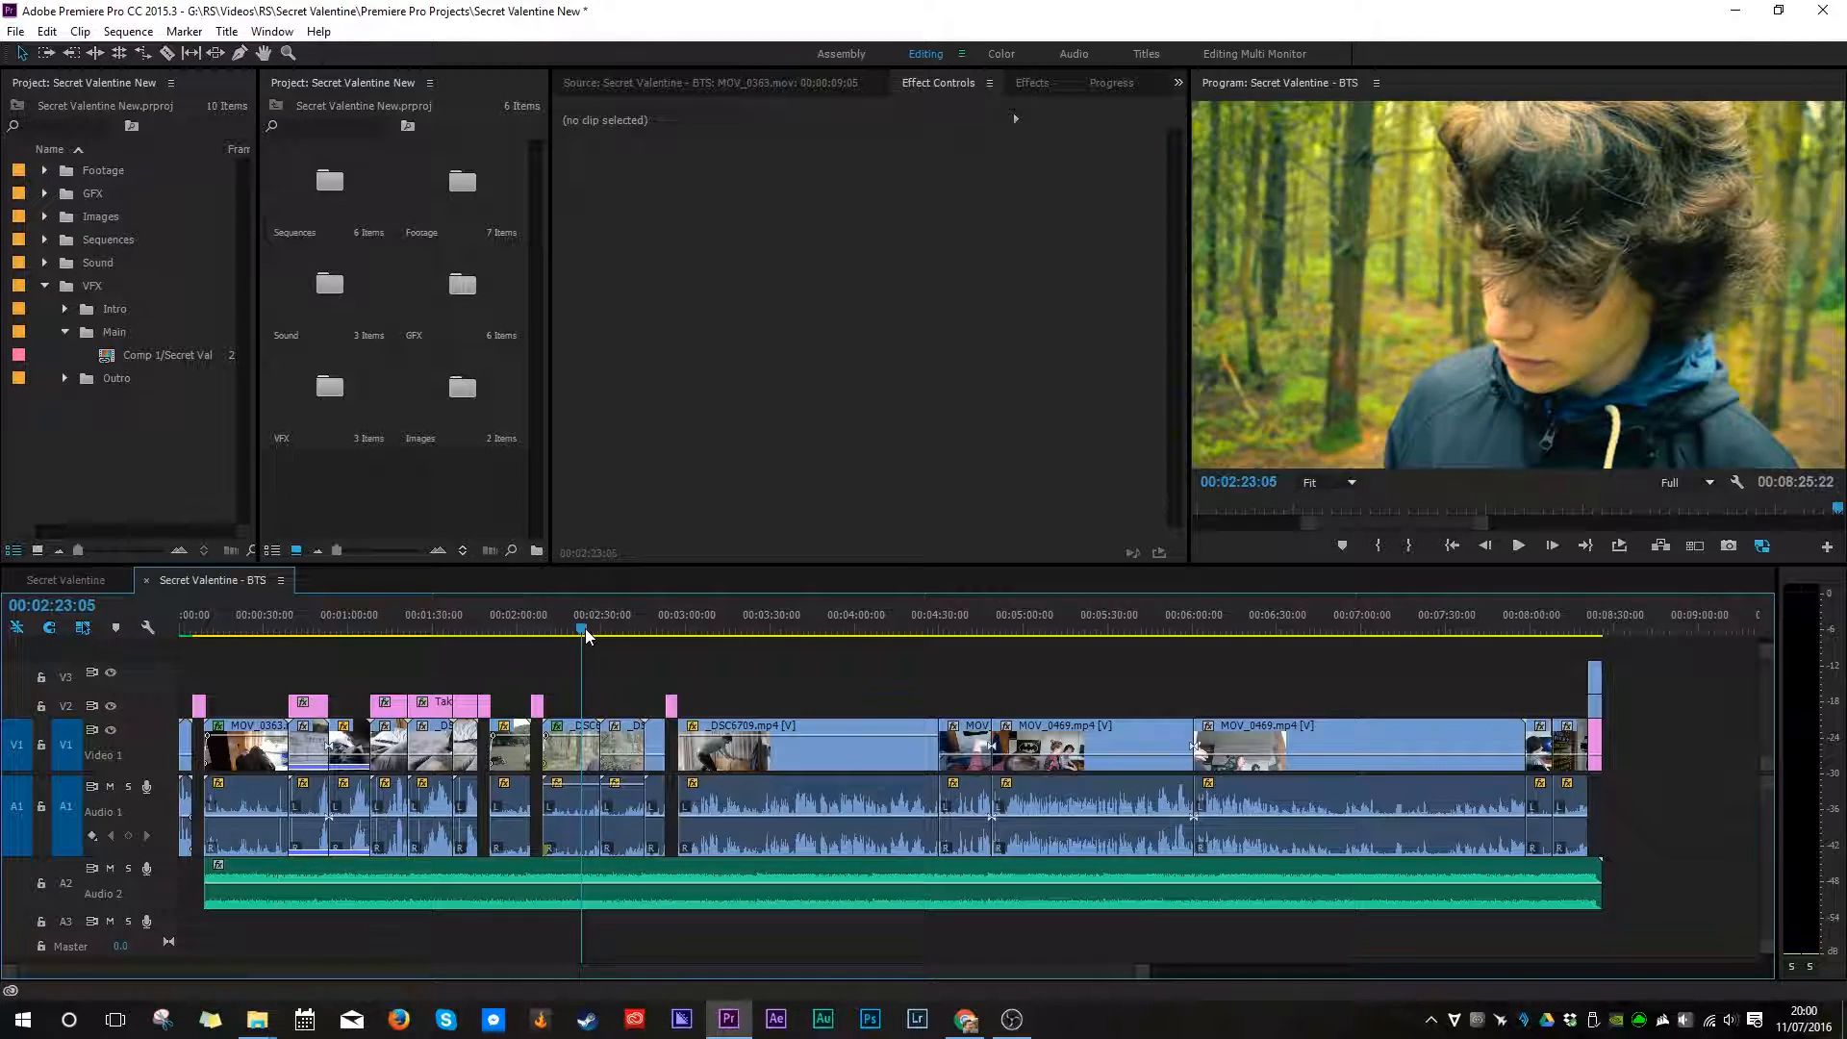
left_click(577, 628)
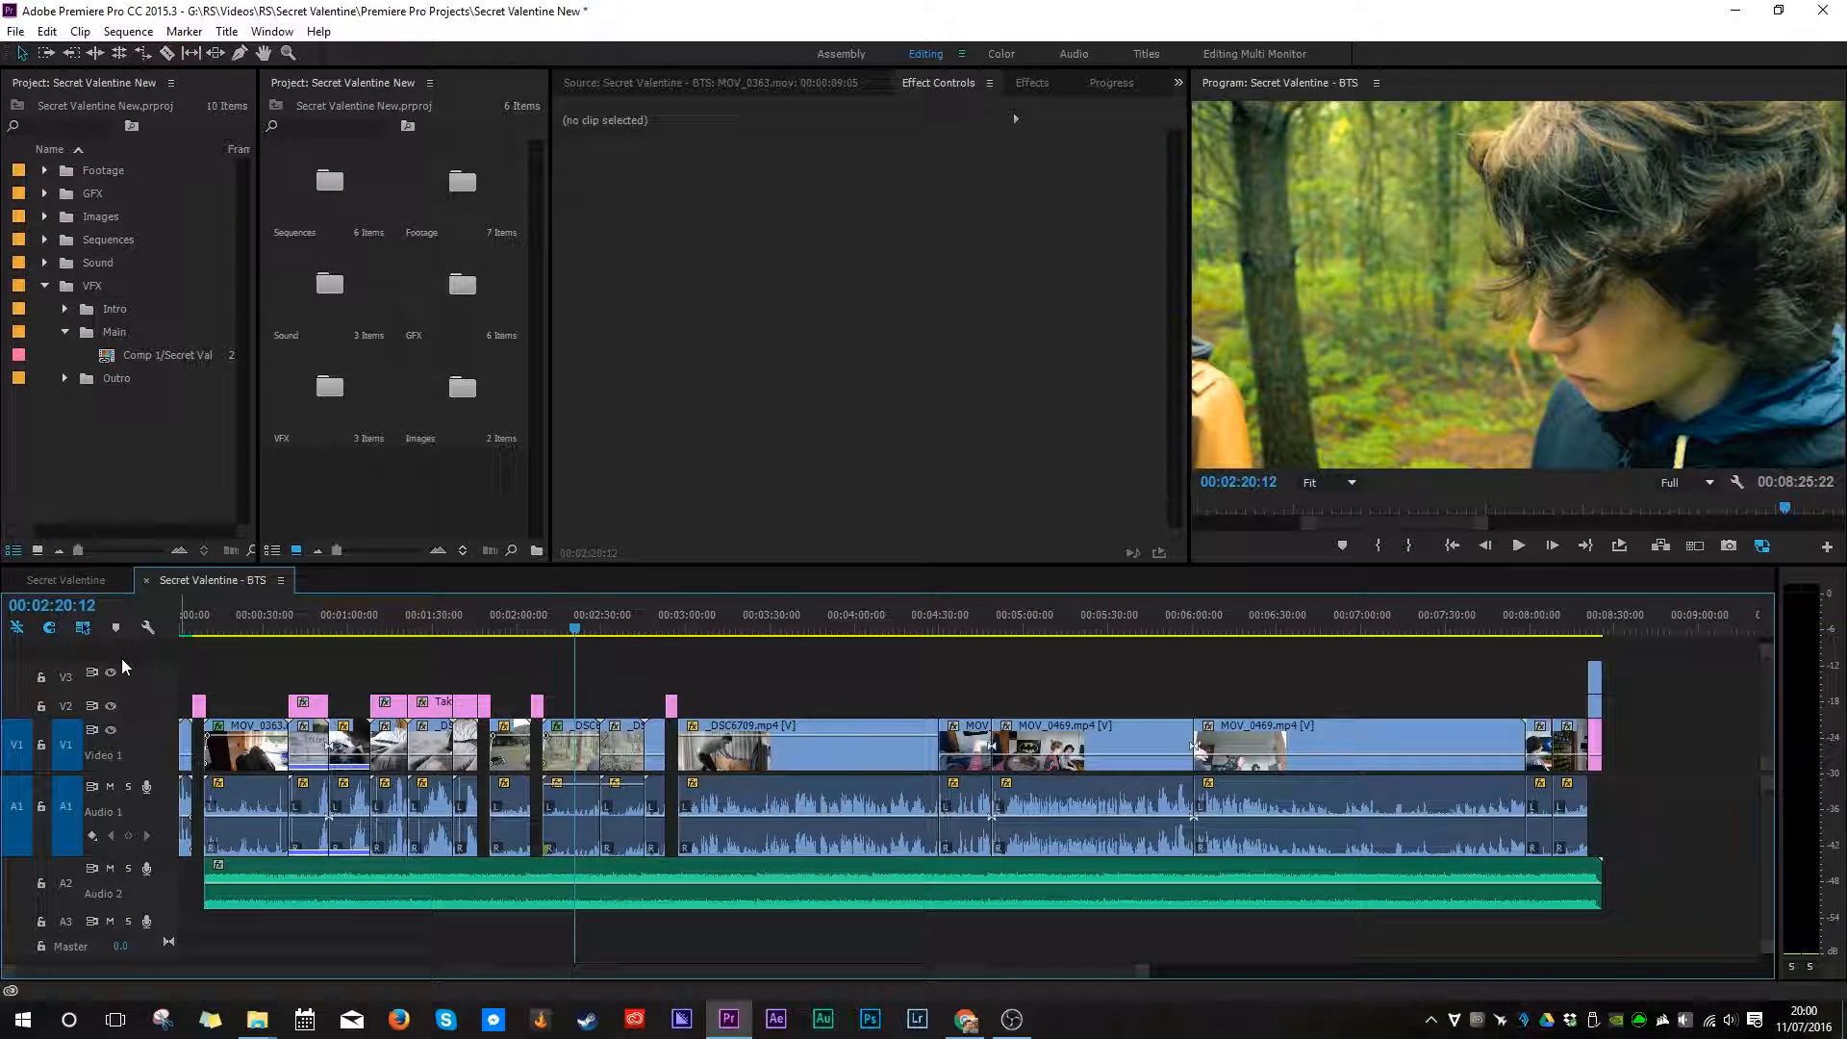
- Return to the Secret Valentine sequence and turn on visibility of track V3 with the 2.35.png letterbox
left_click(87, 581)
left_click(112, 719)
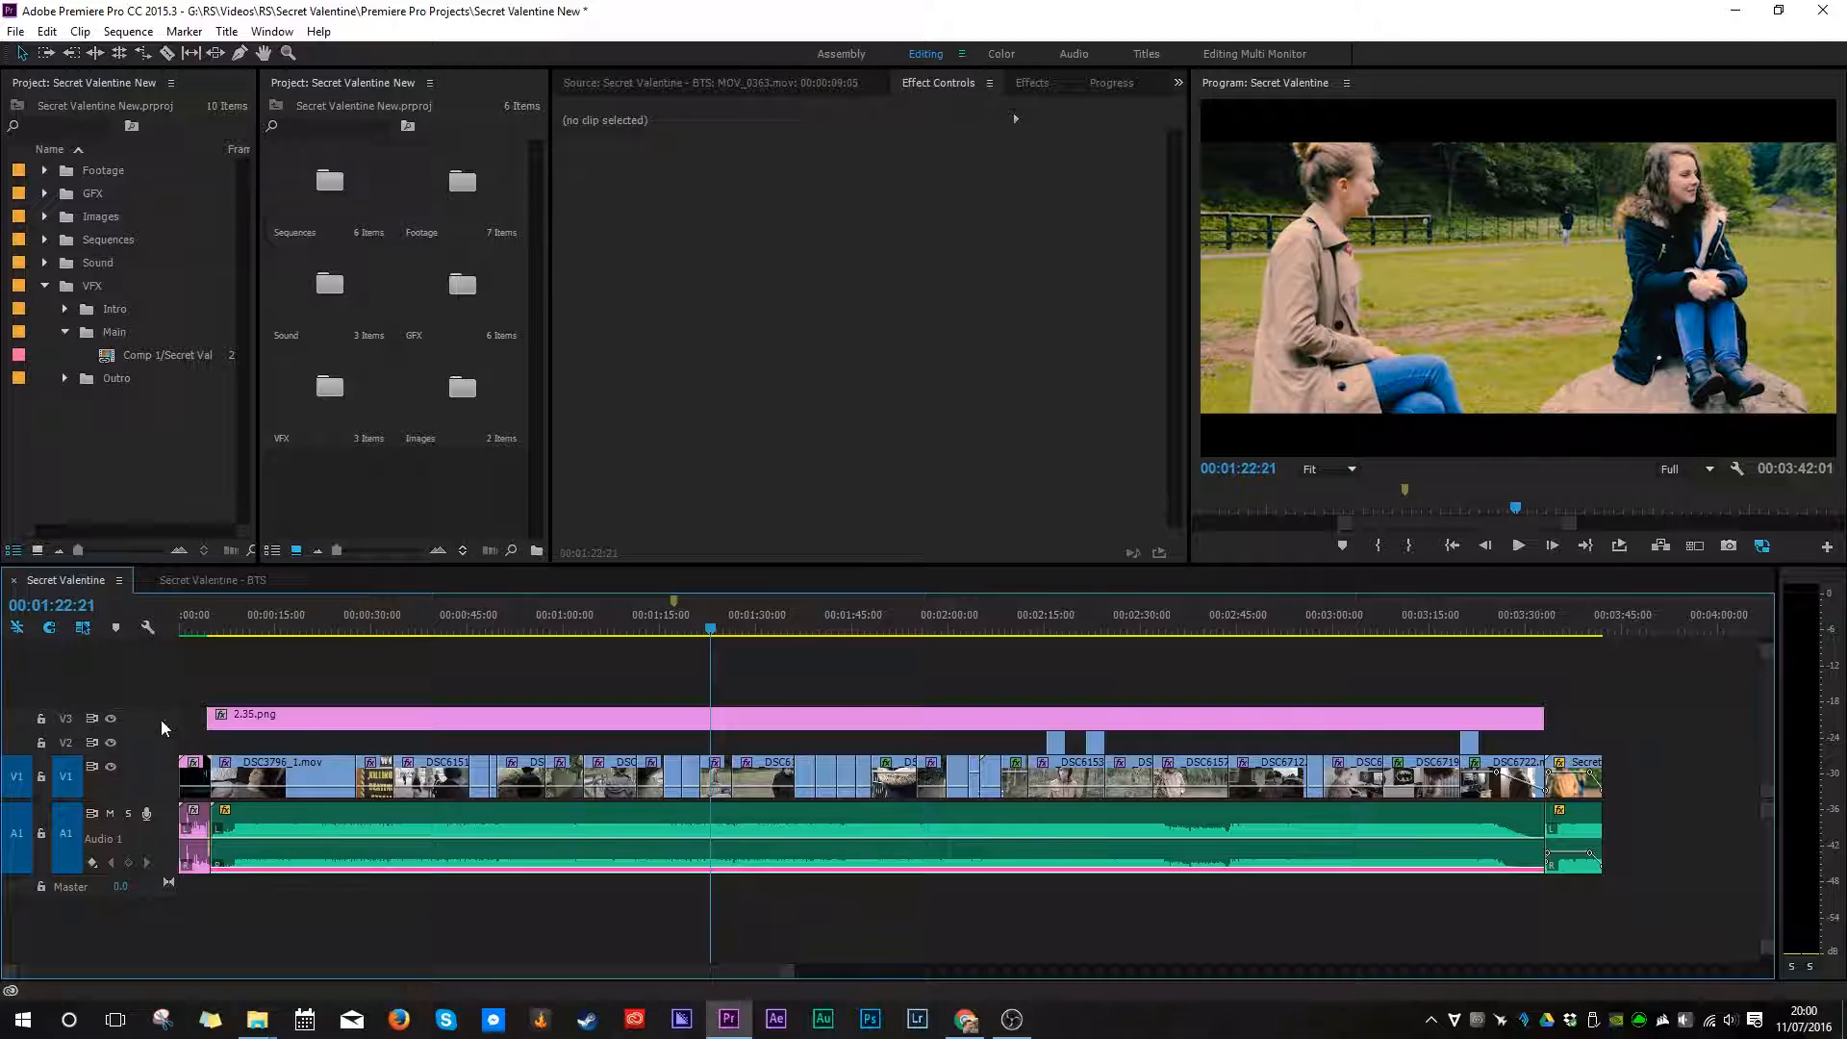
- Try shifting the _DSC6142.MOV clip's vertical position behind the letterbox, scrub the shot to check the framing, and undo the move
left_click(722, 781)
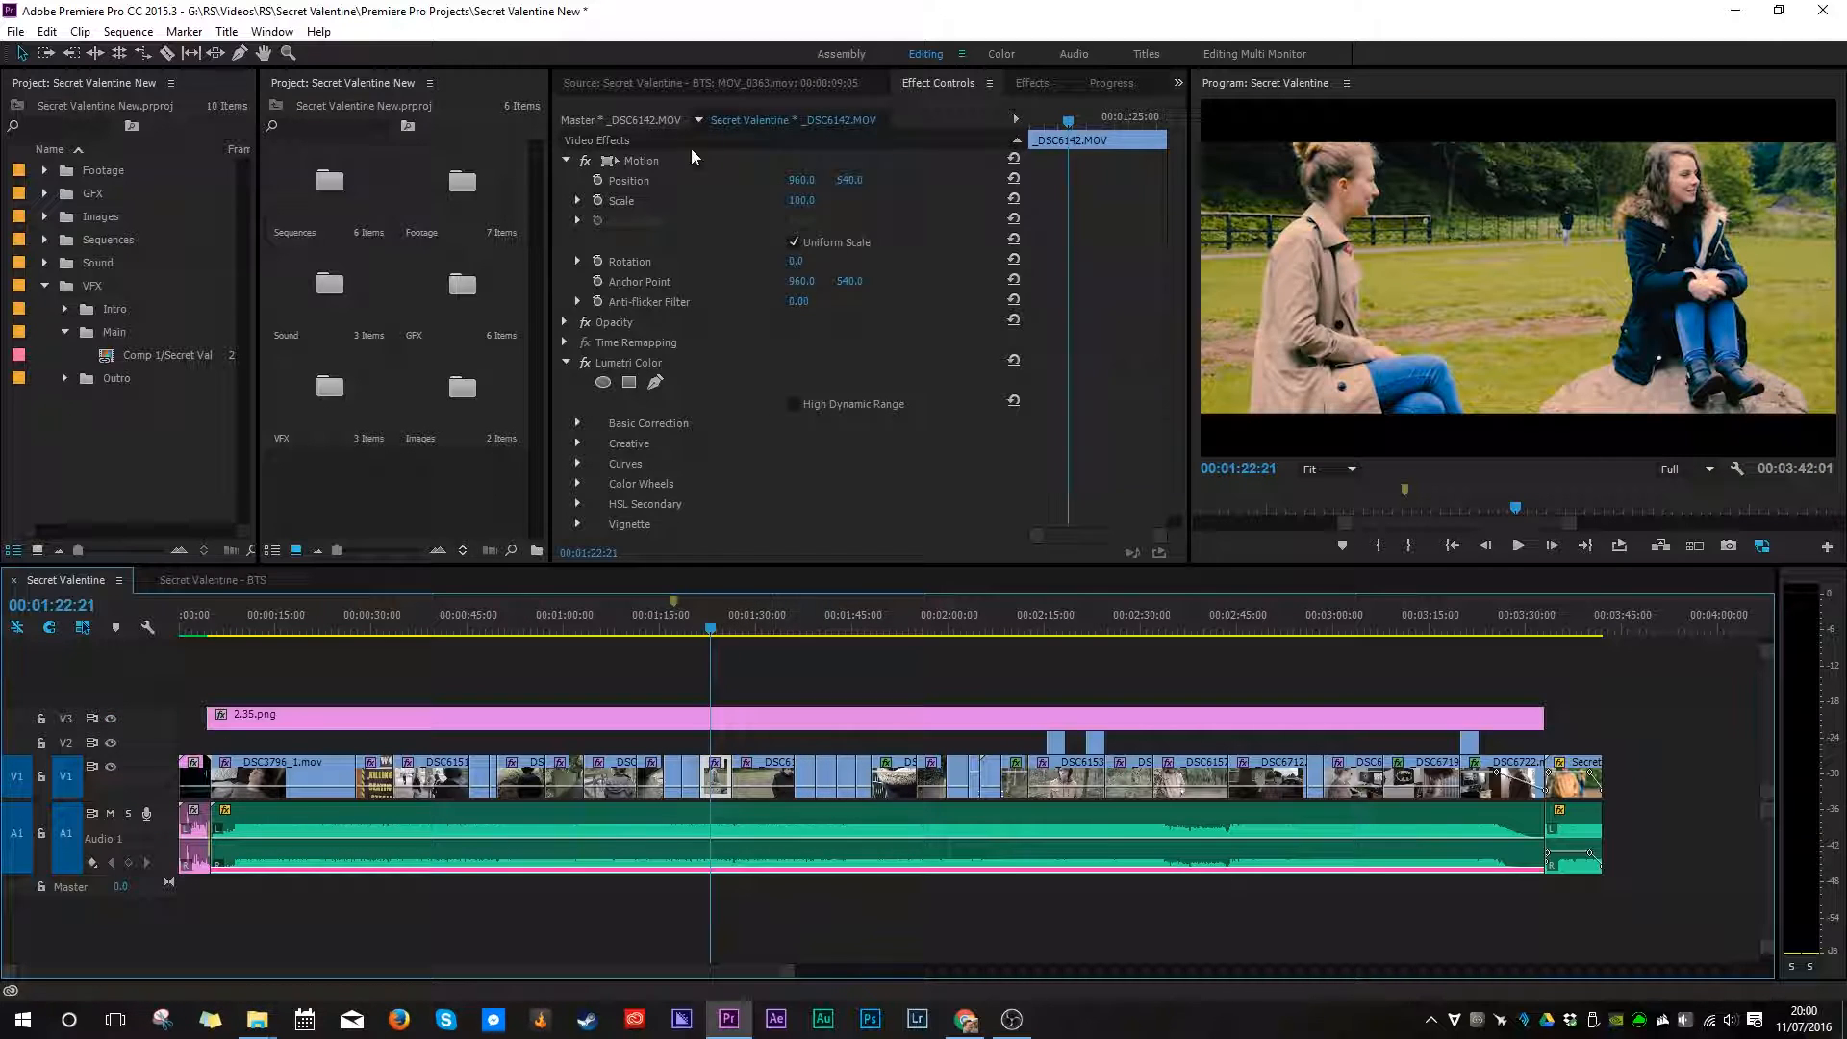
left_click_drag(849, 180, 881, 180)
left_click_drag(720, 633, 709, 631)
key("ctrl+z")
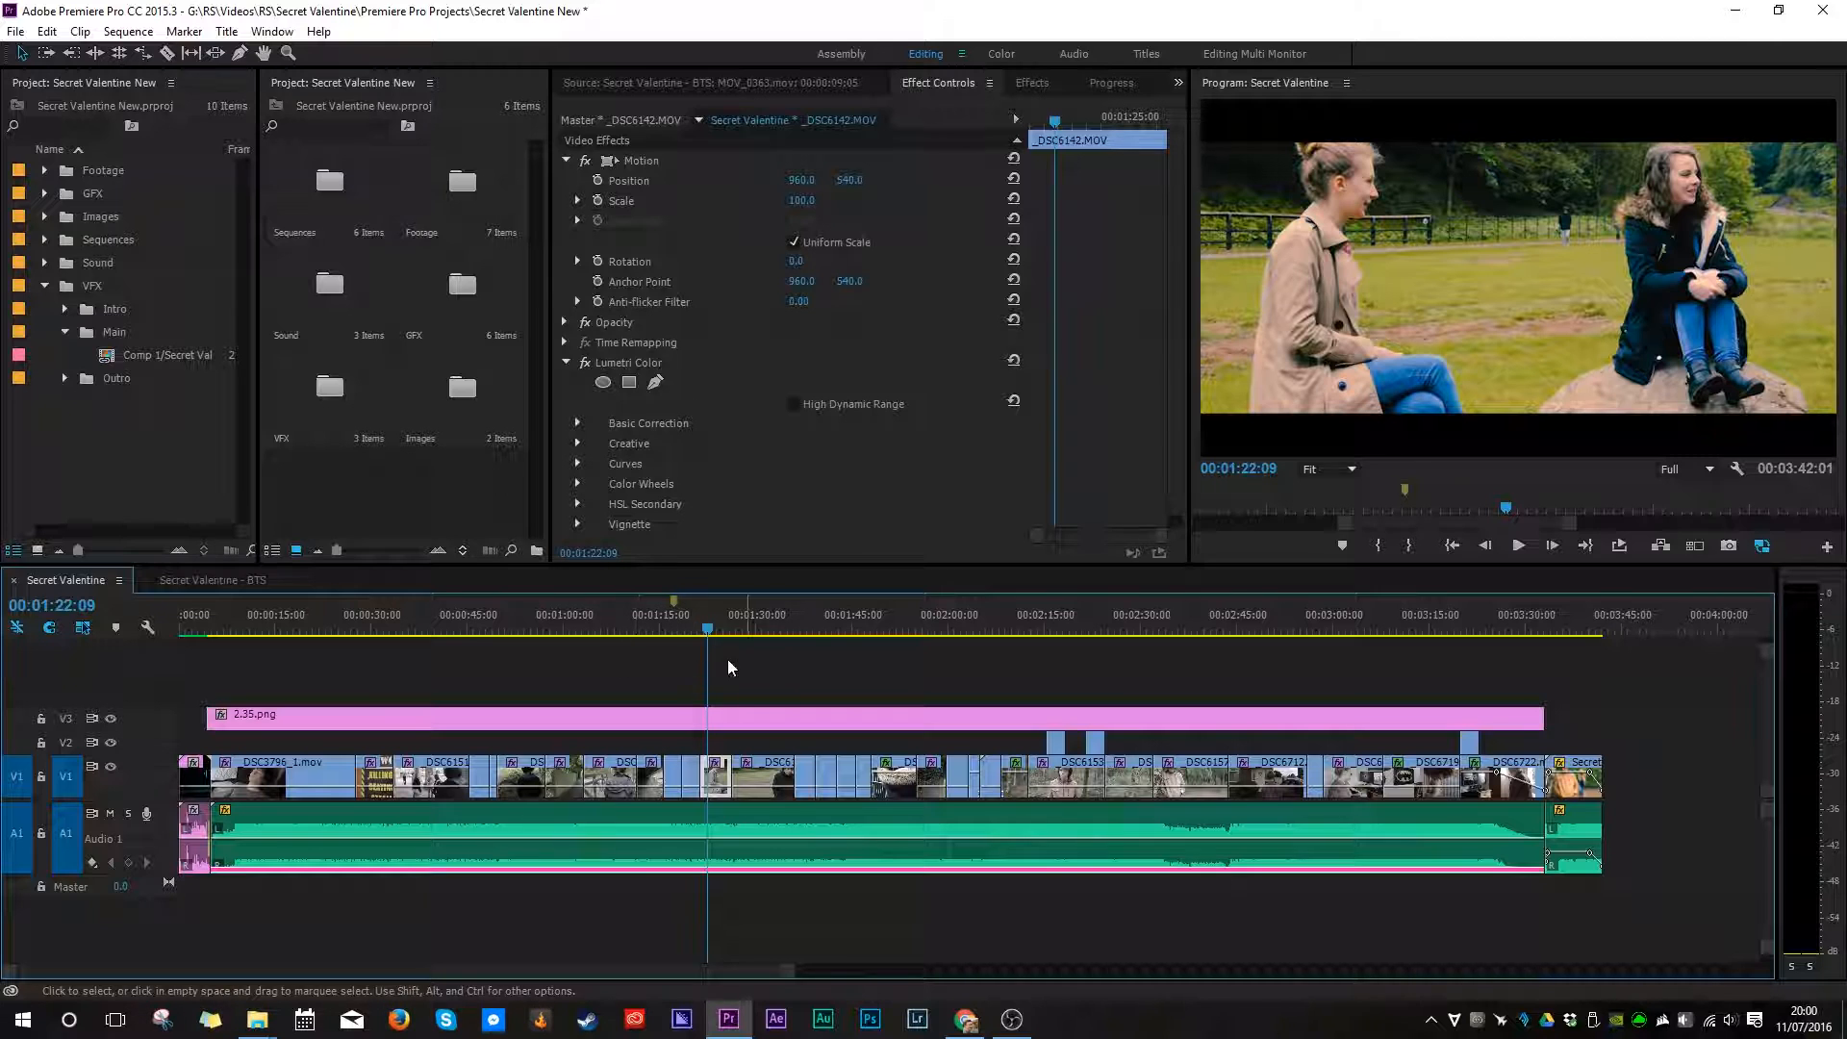
- Check the framing and Motion settings of the bedroom clips near the sequence's end, including _DSC6719.mp4, _DSC6716.mp4, _DSC6713.mp4 and _DSC6722.mp4
left_click_drag(778, 633, 1406, 691)
left_click(1407, 779)
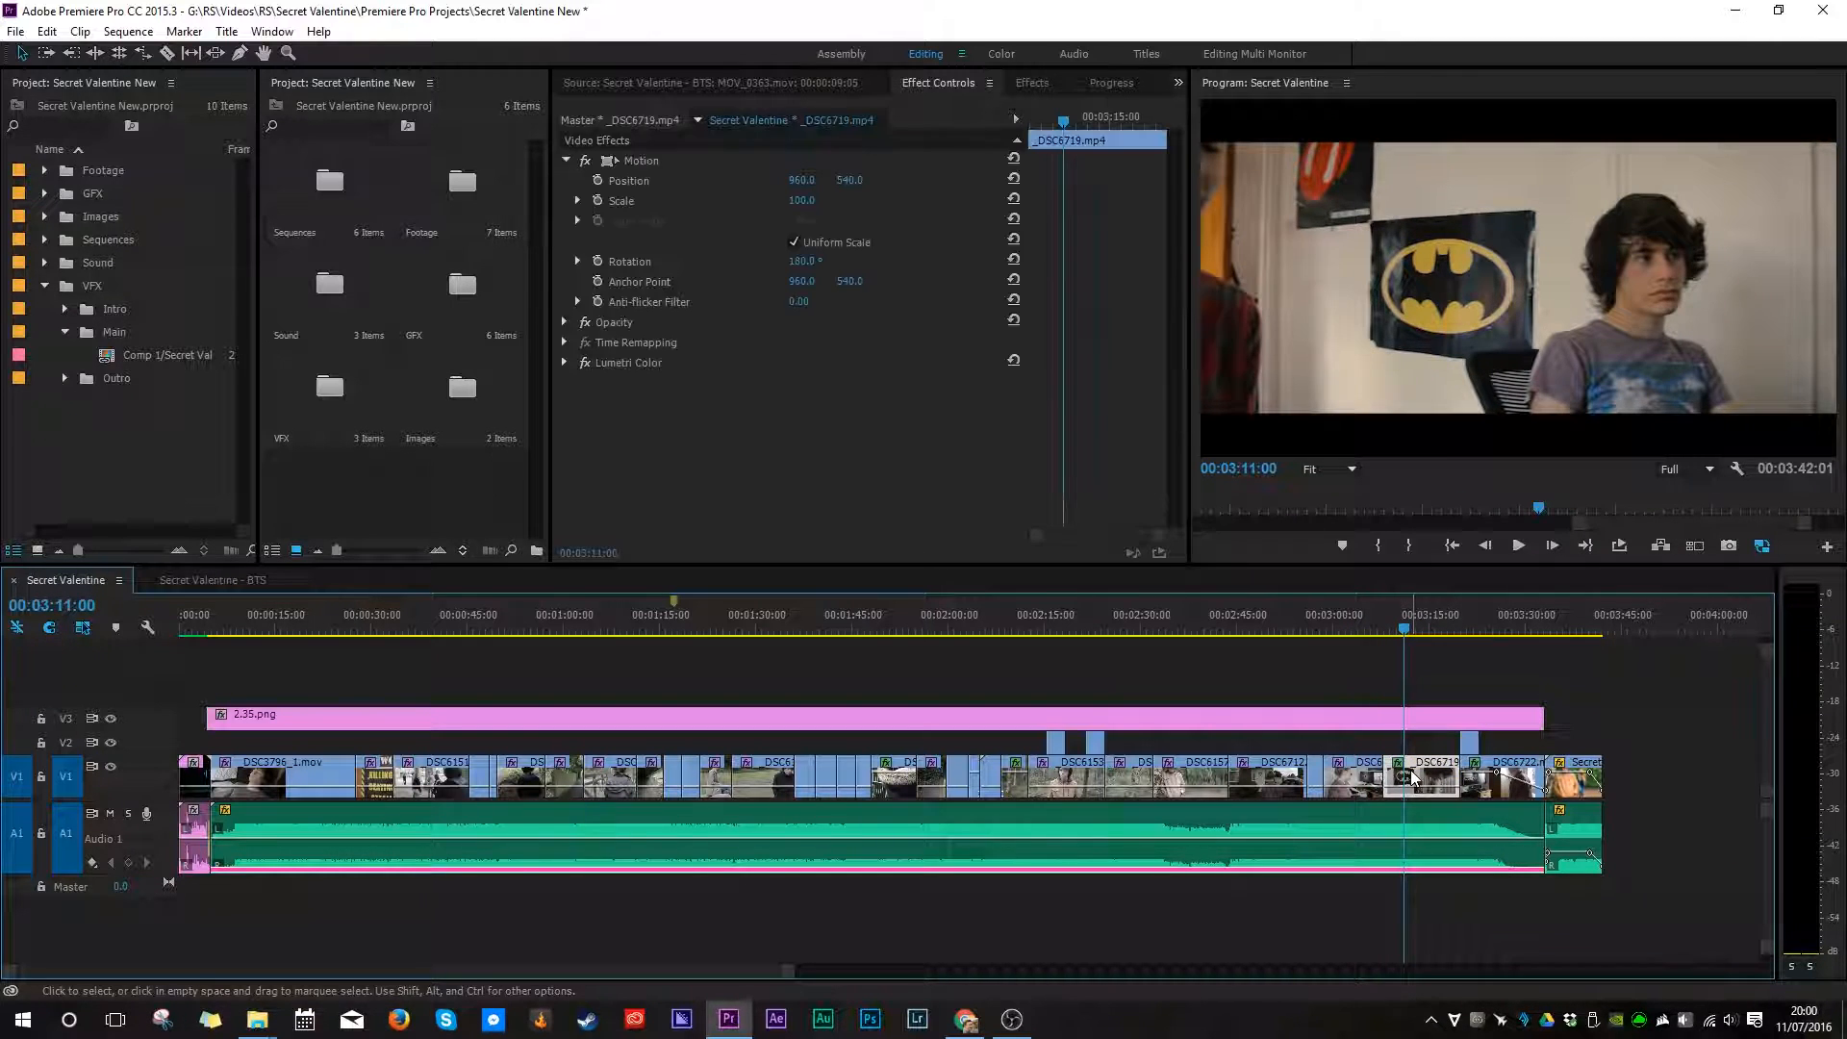
left_click(1347, 626)
left_click(1350, 784)
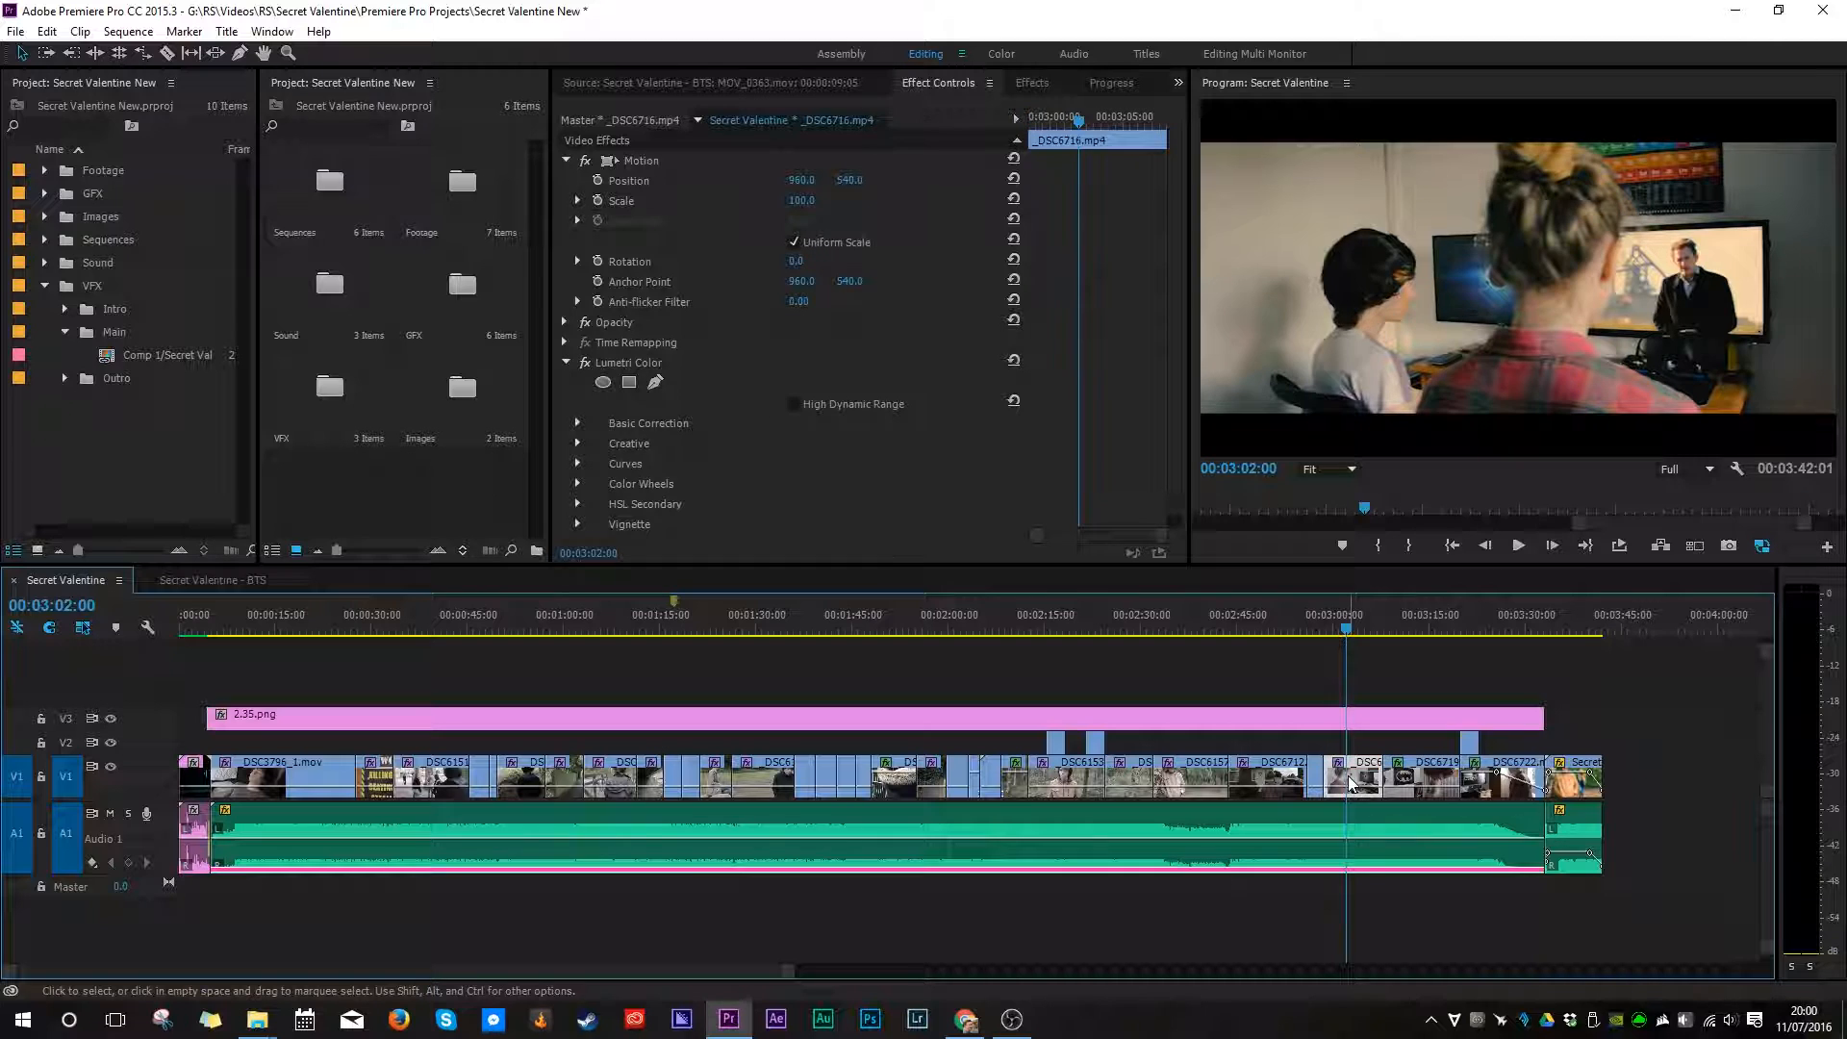
left_click(1321, 627)
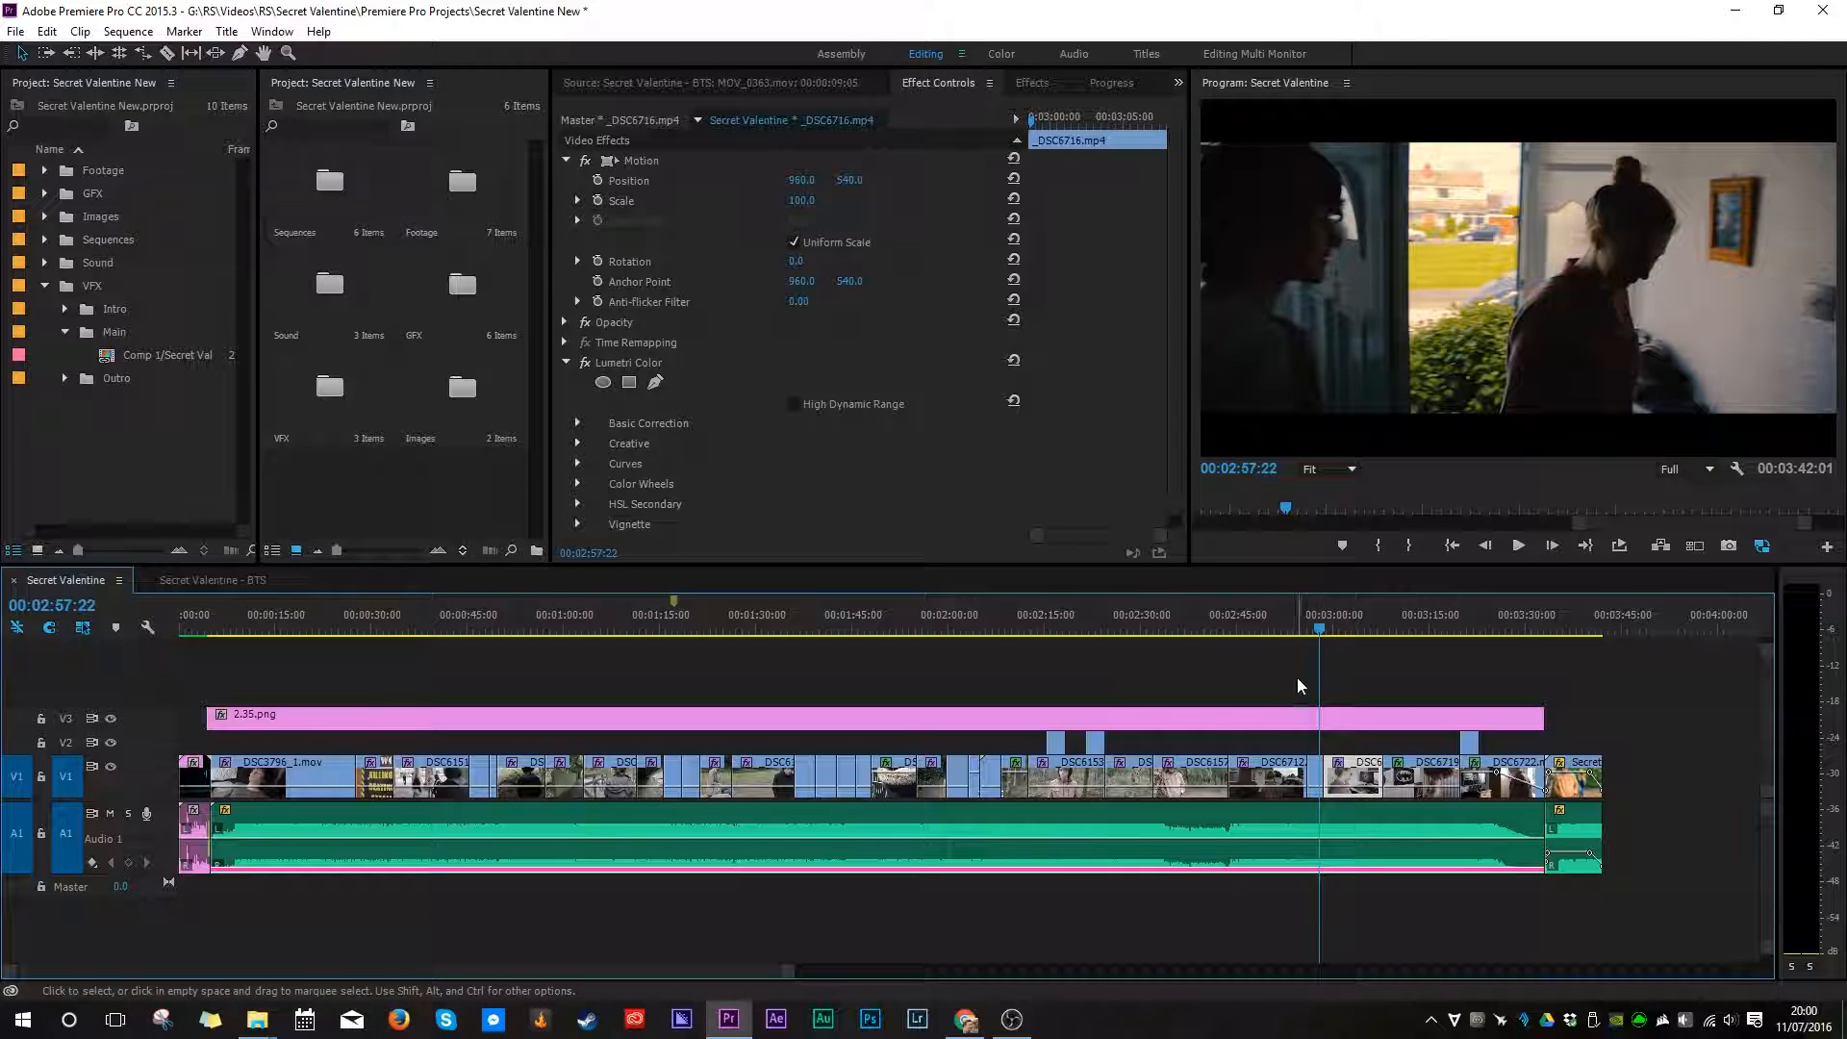
left_click(1347, 777)
left_click(1500, 627)
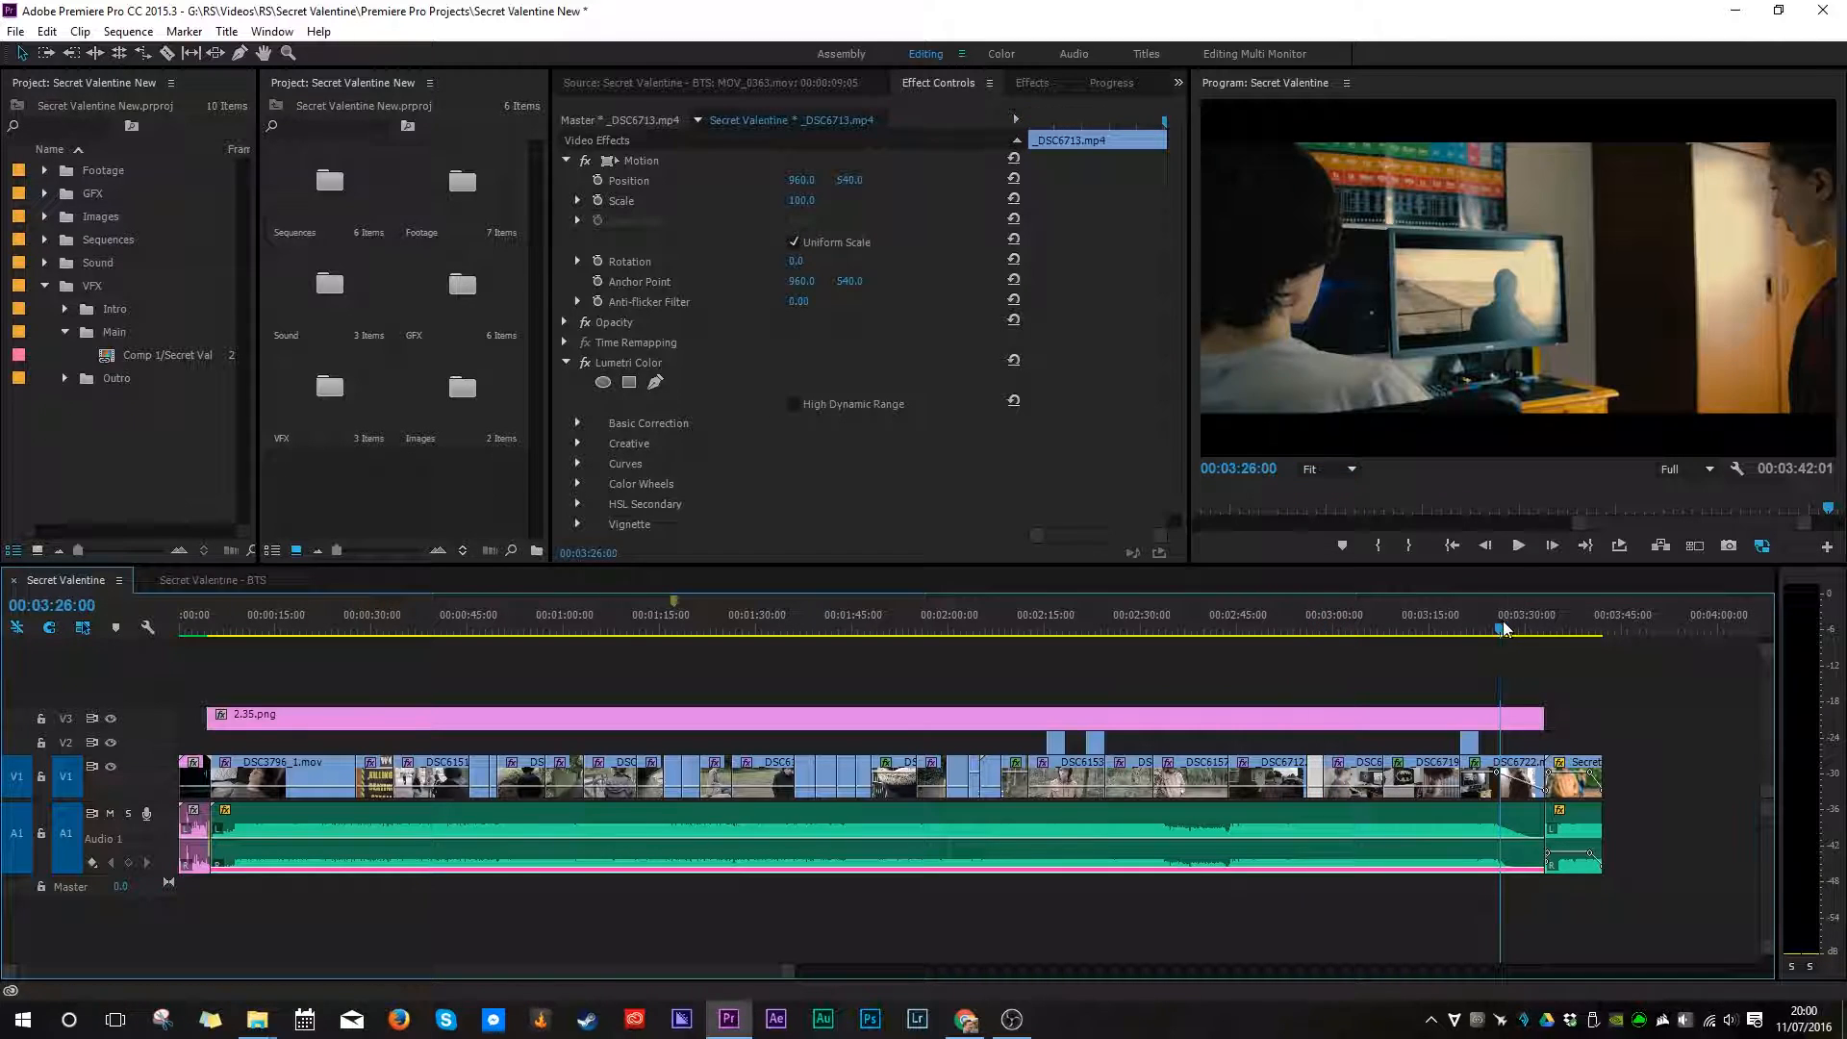
left_click(1498, 782)
left_click(1391, 626)
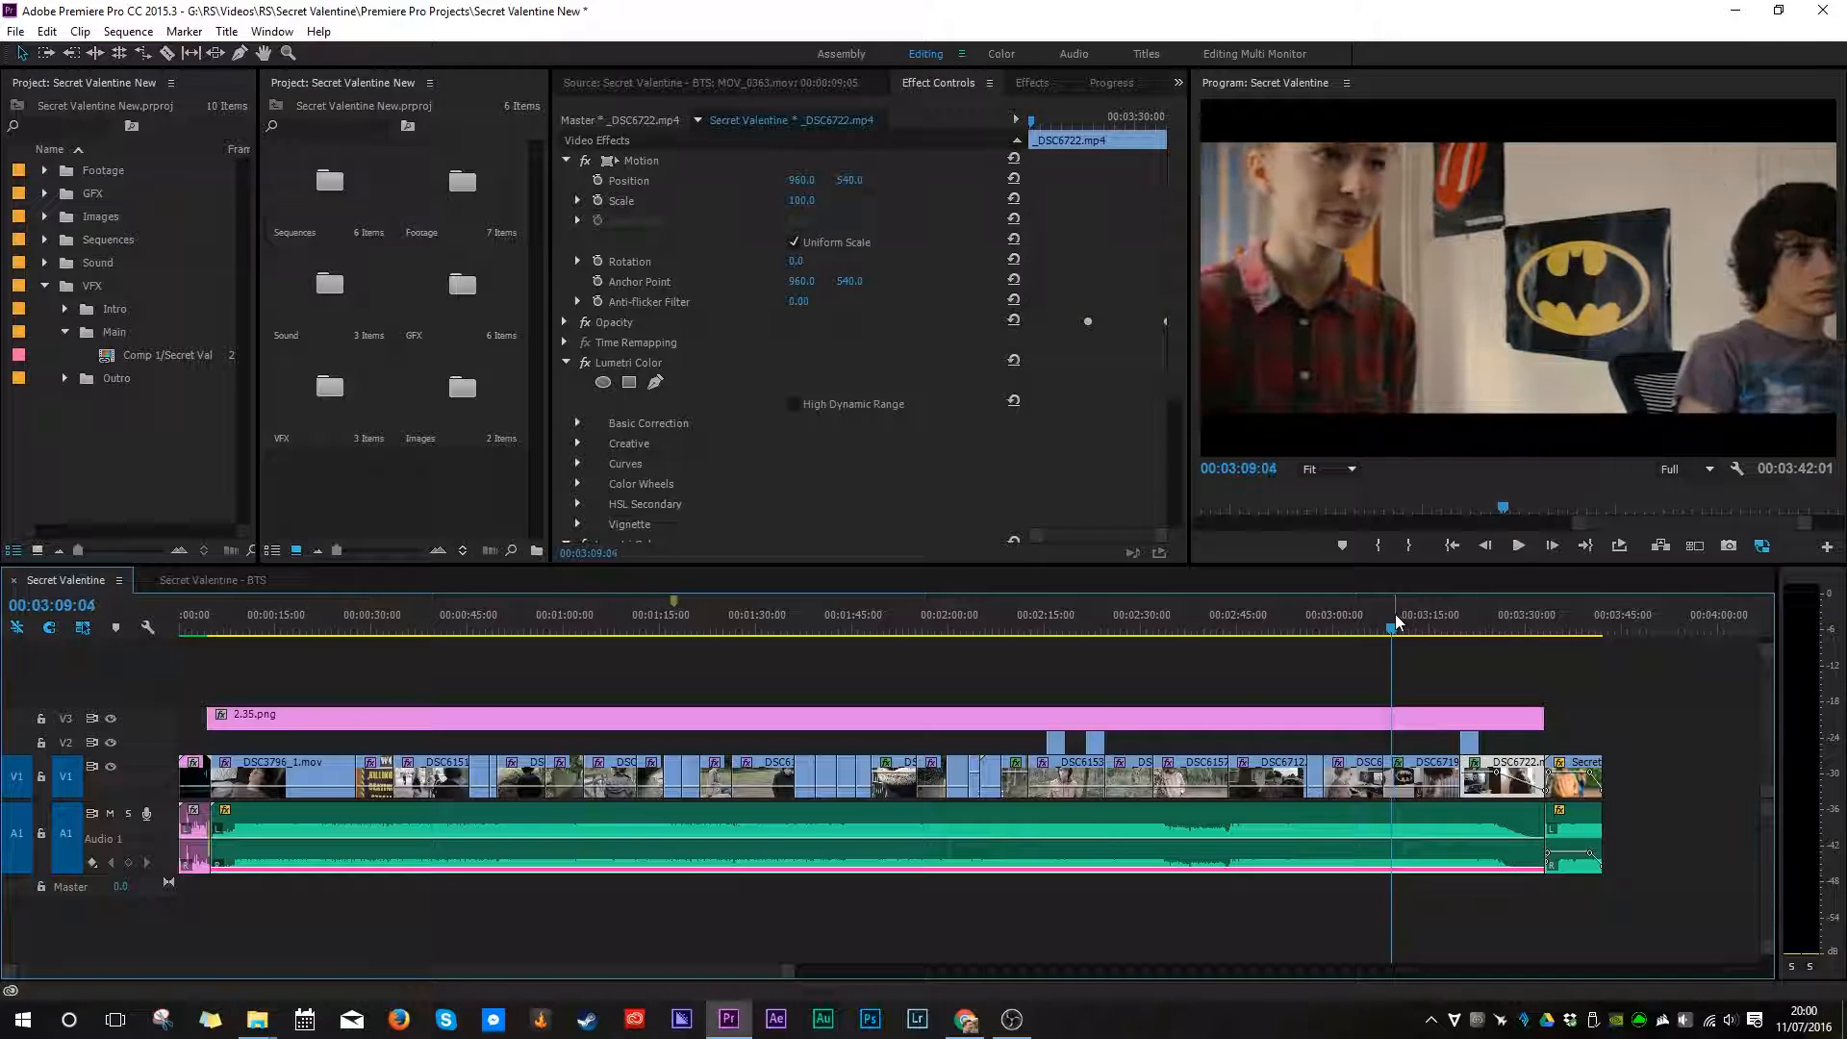